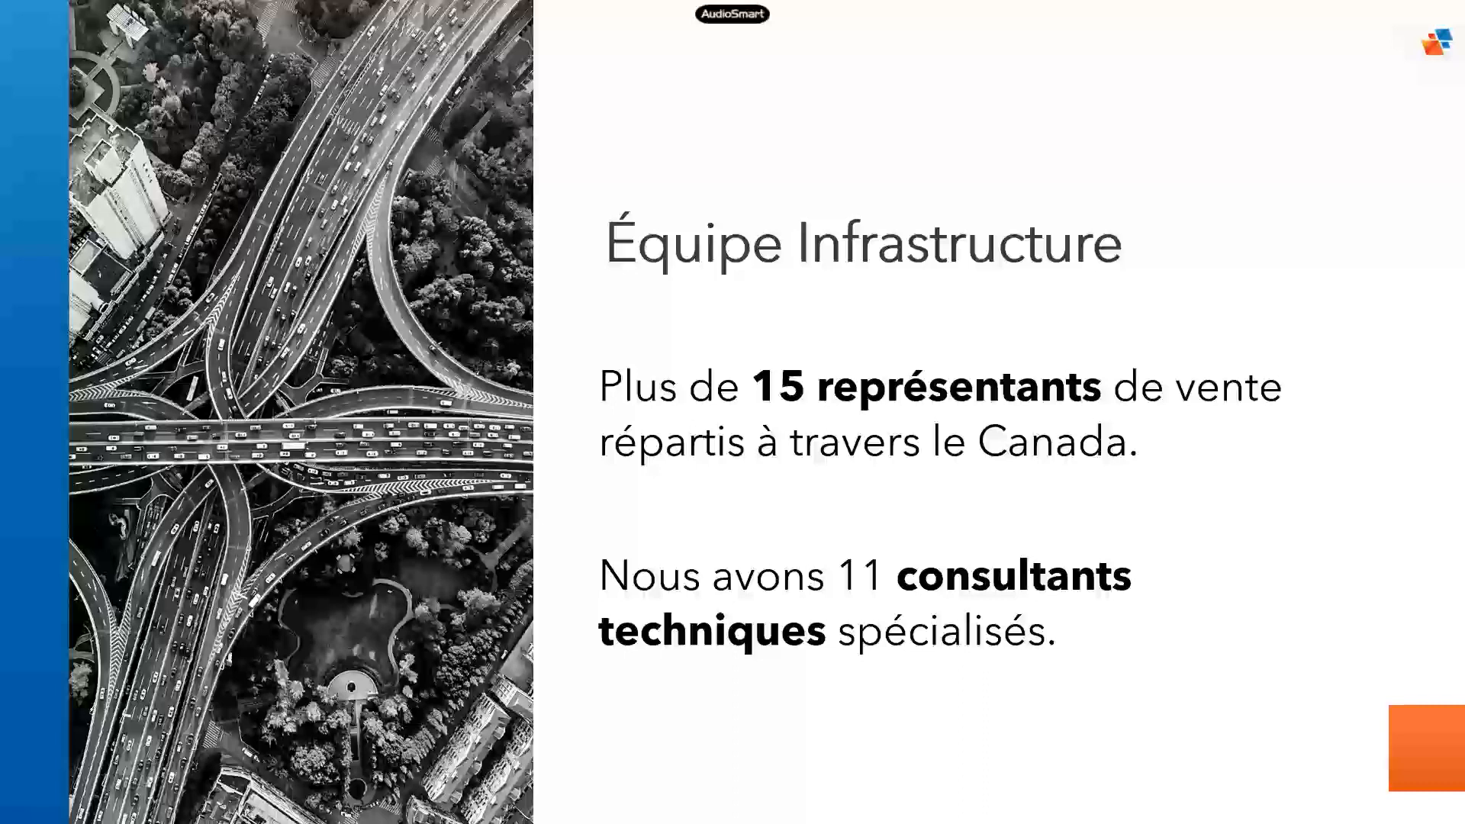
key("Right")
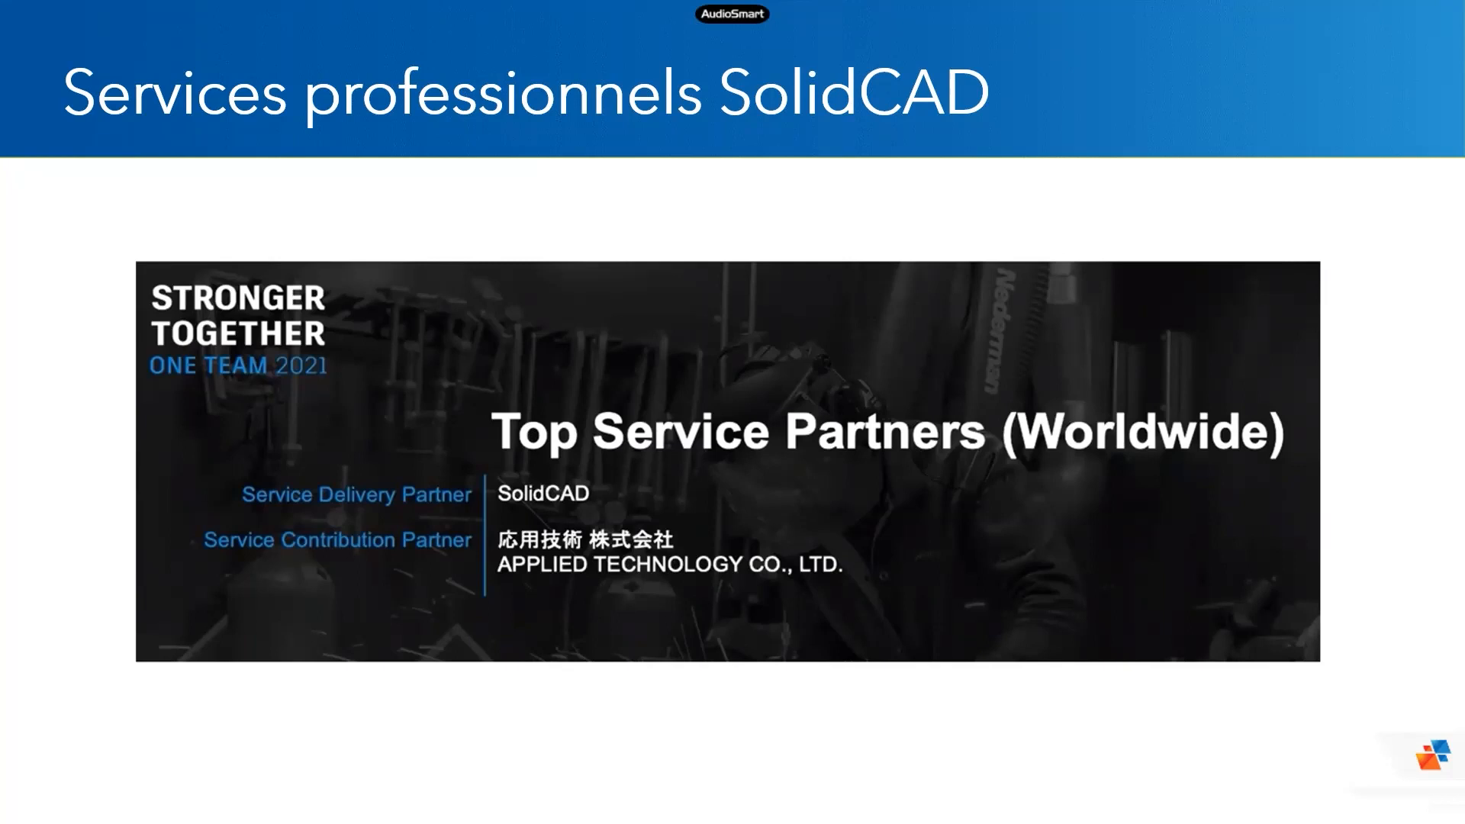
key("Right")
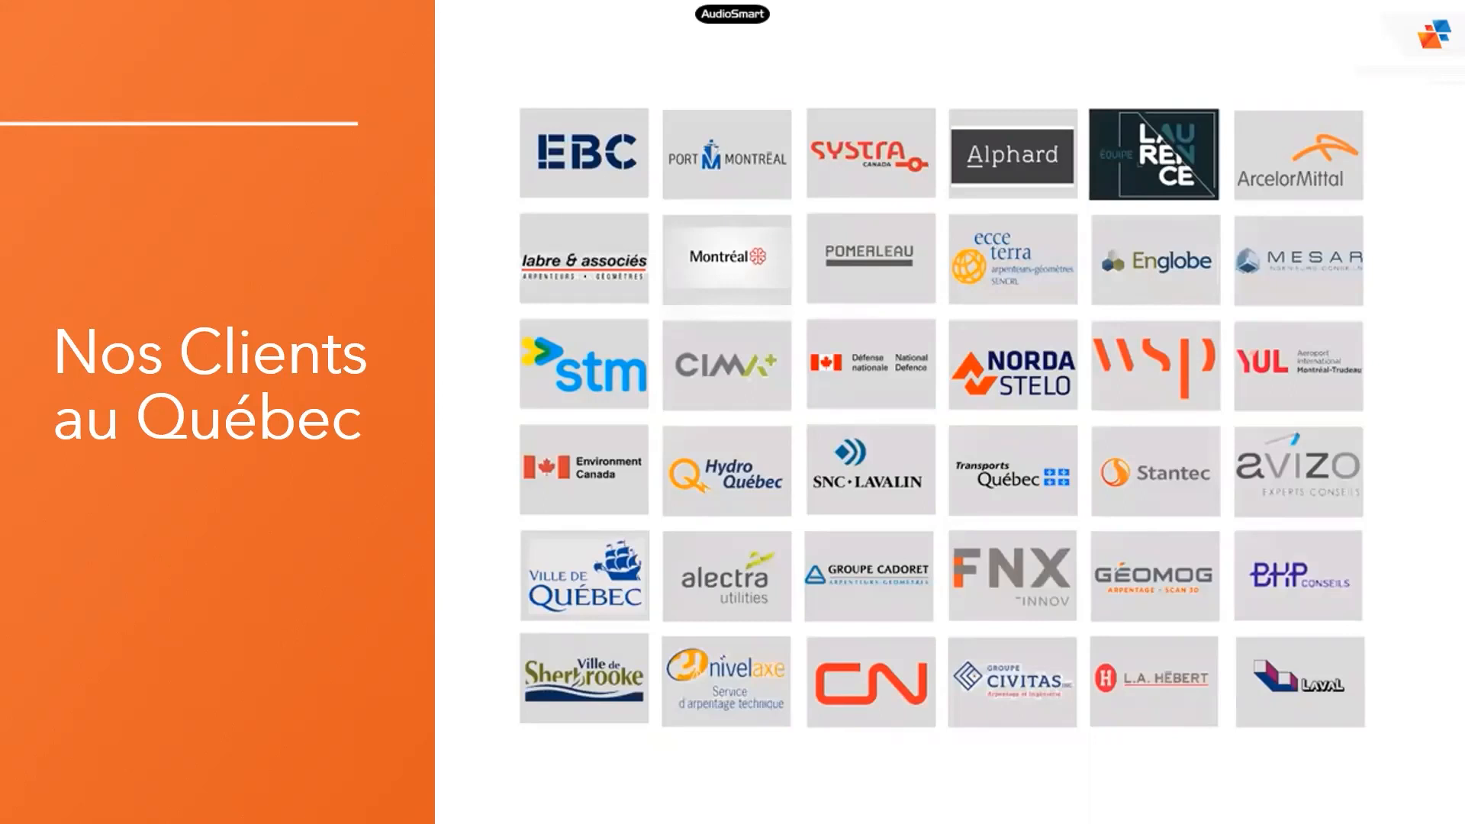
key("Right")
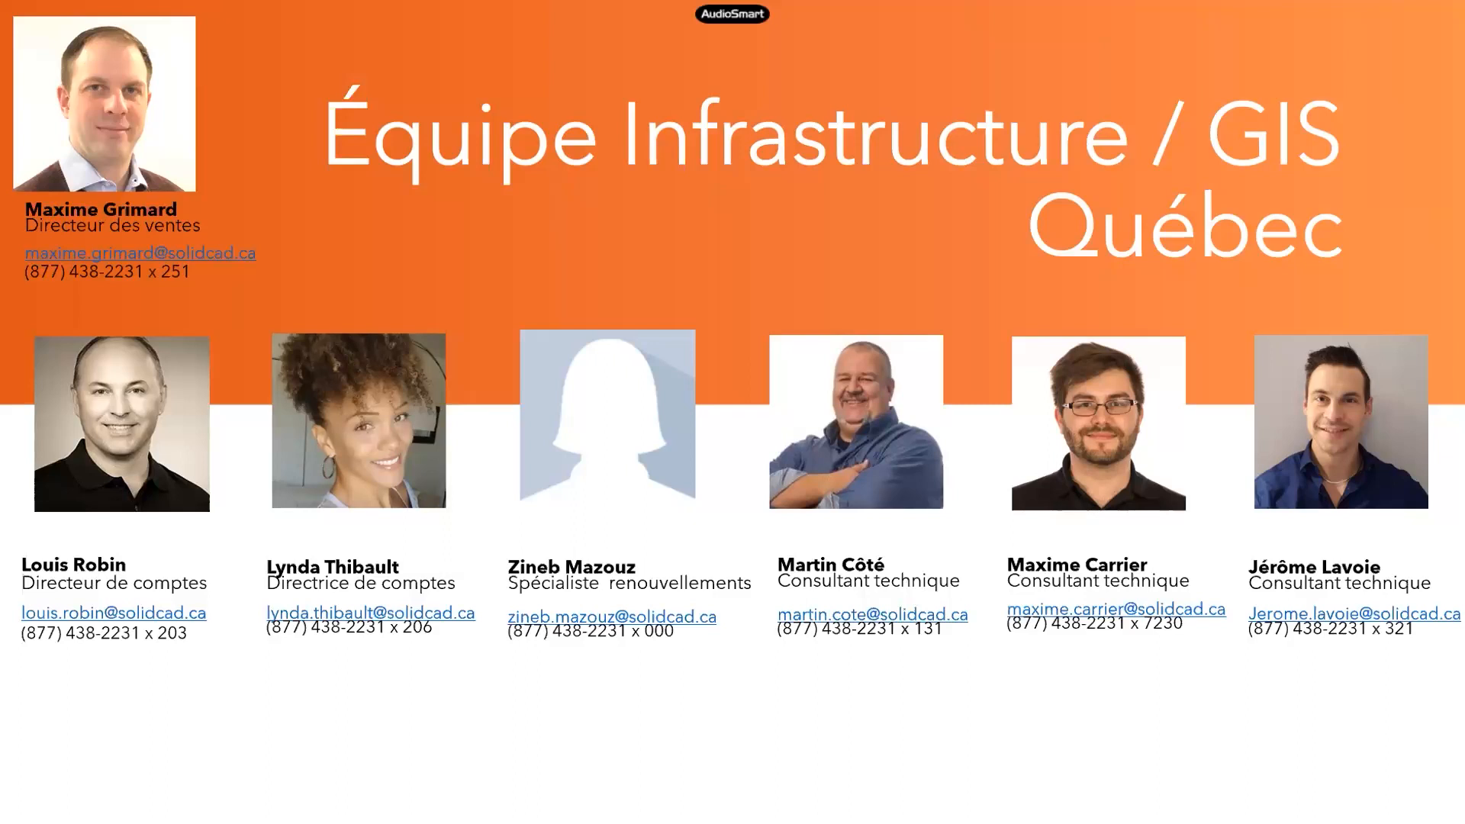
key("Right")
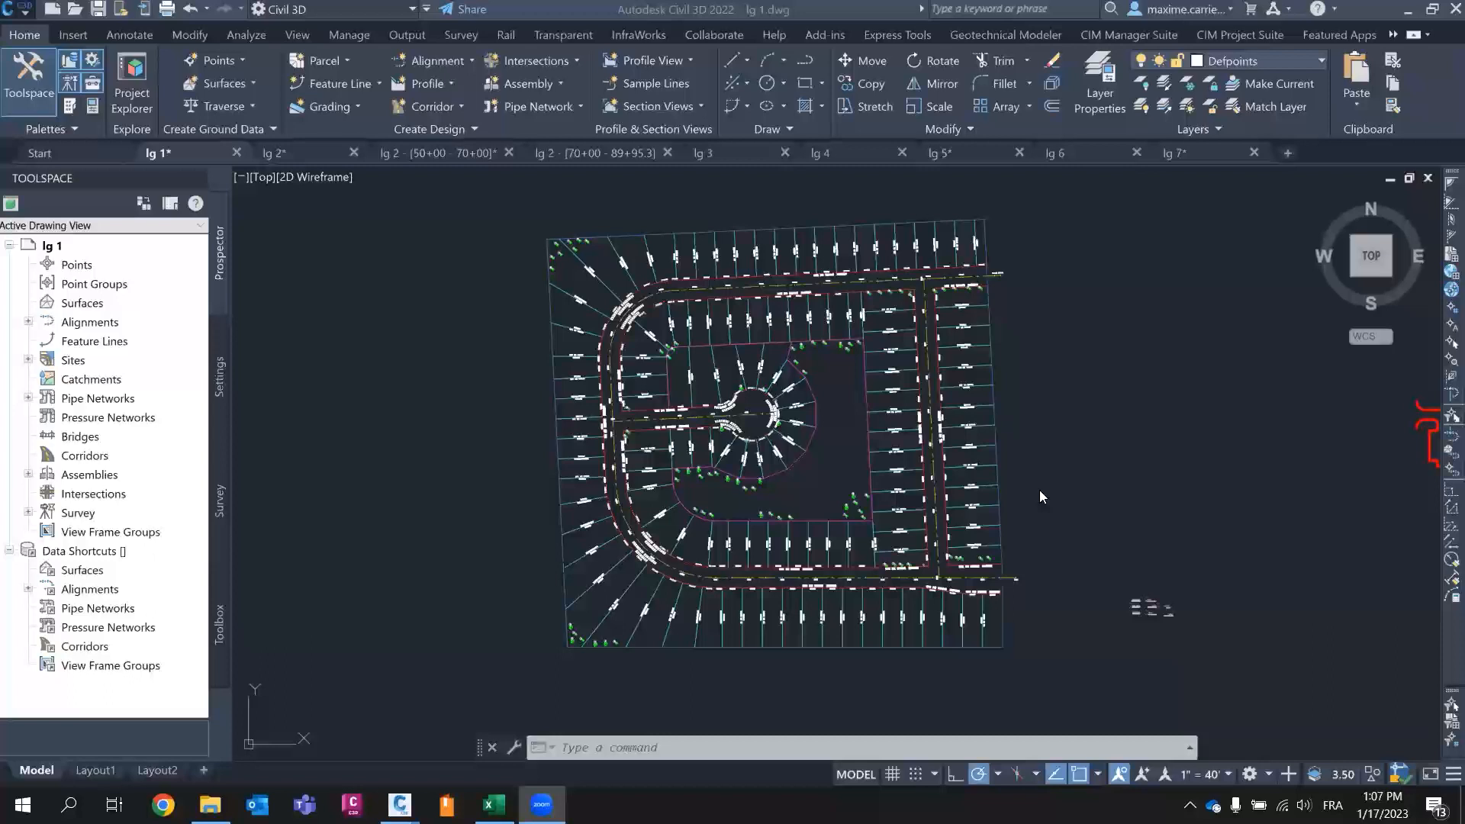
- Examine the parcel line labels, numbered tree callouts and road alignments across the subdivision plan in lg 1
left_click(1063, 477)
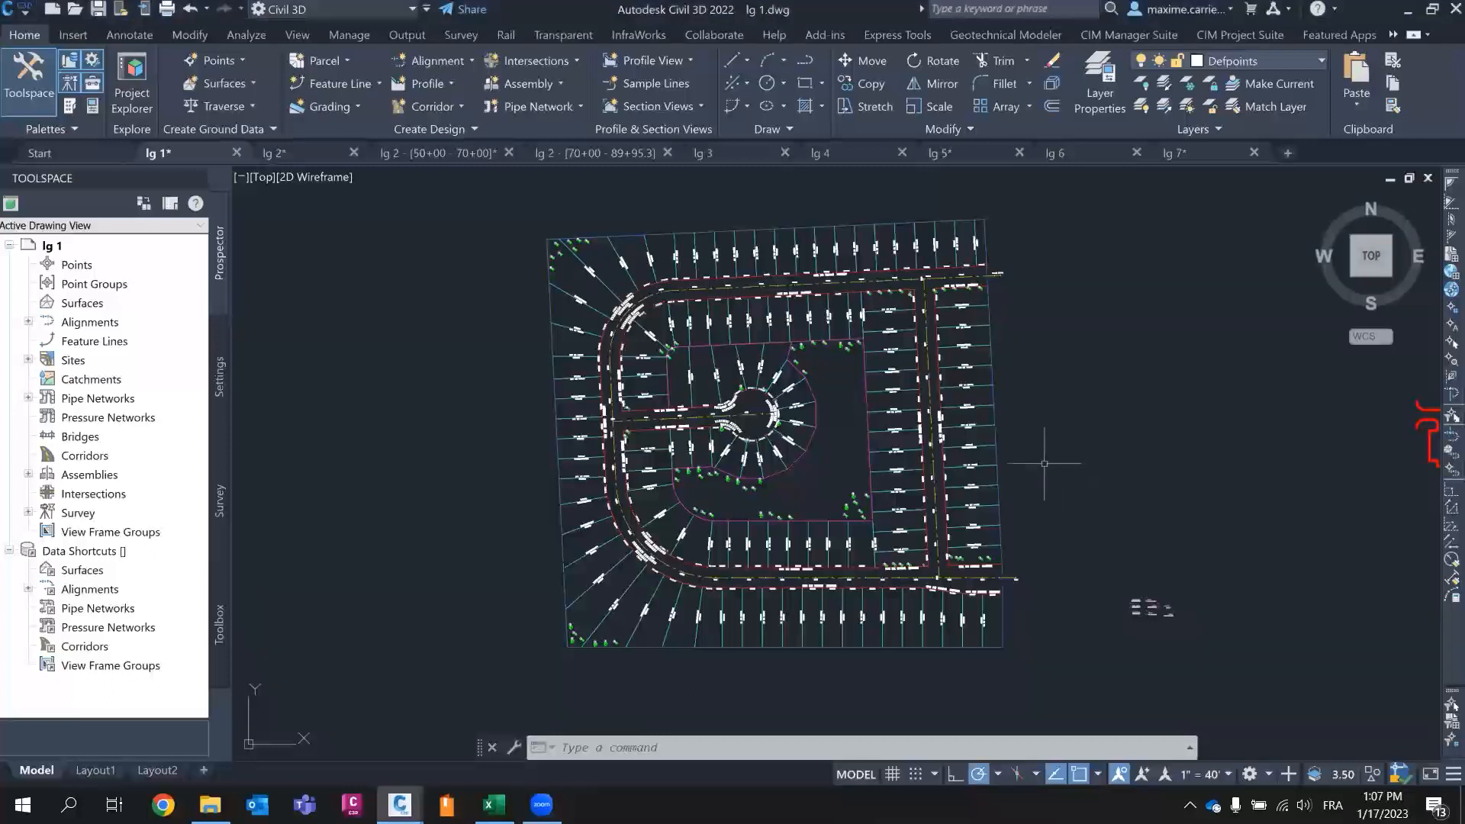
scroll(960, 620, "up", 6)
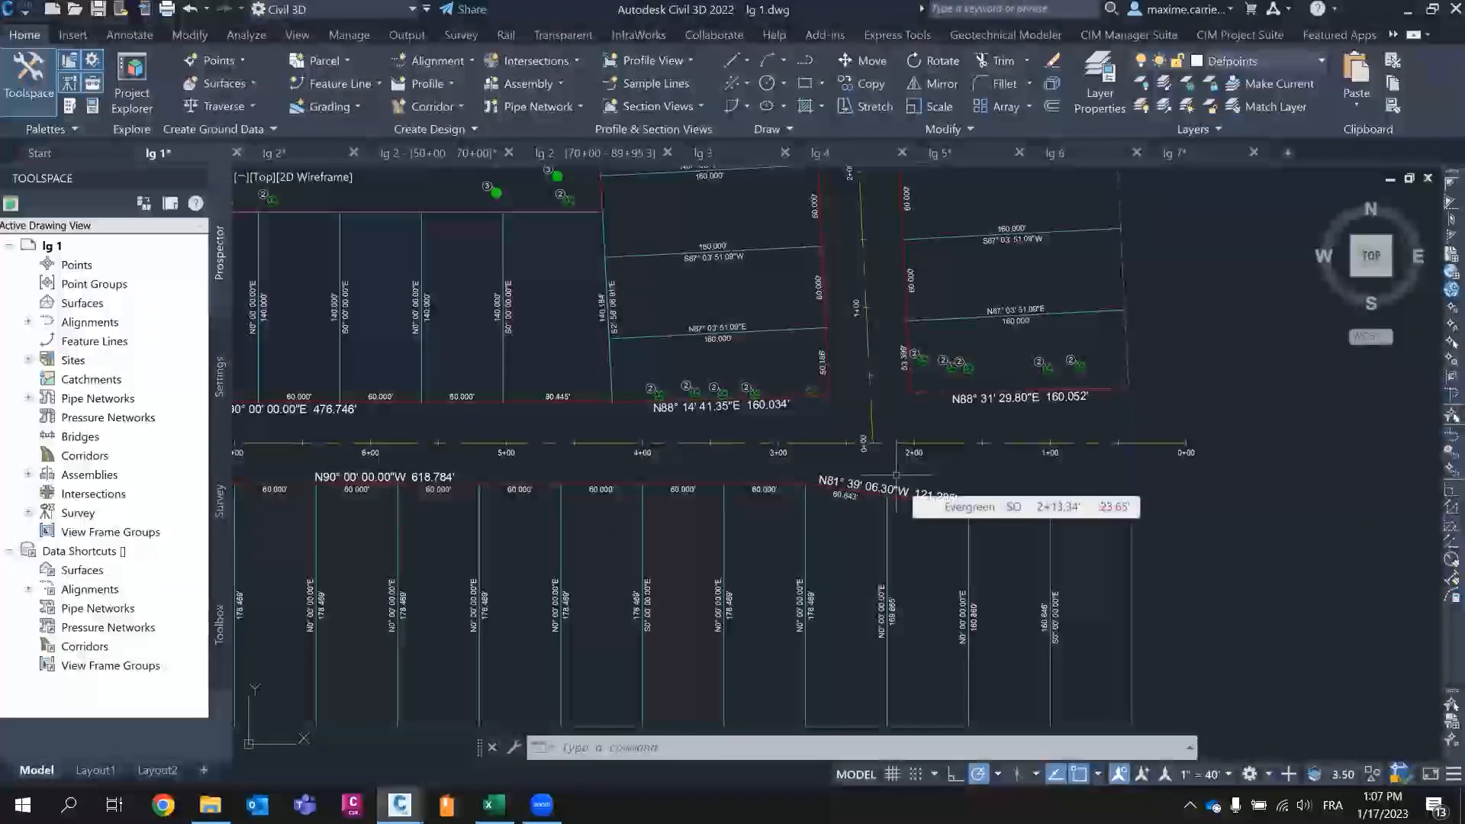
middle_click_drag(603, 456, 739, 445)
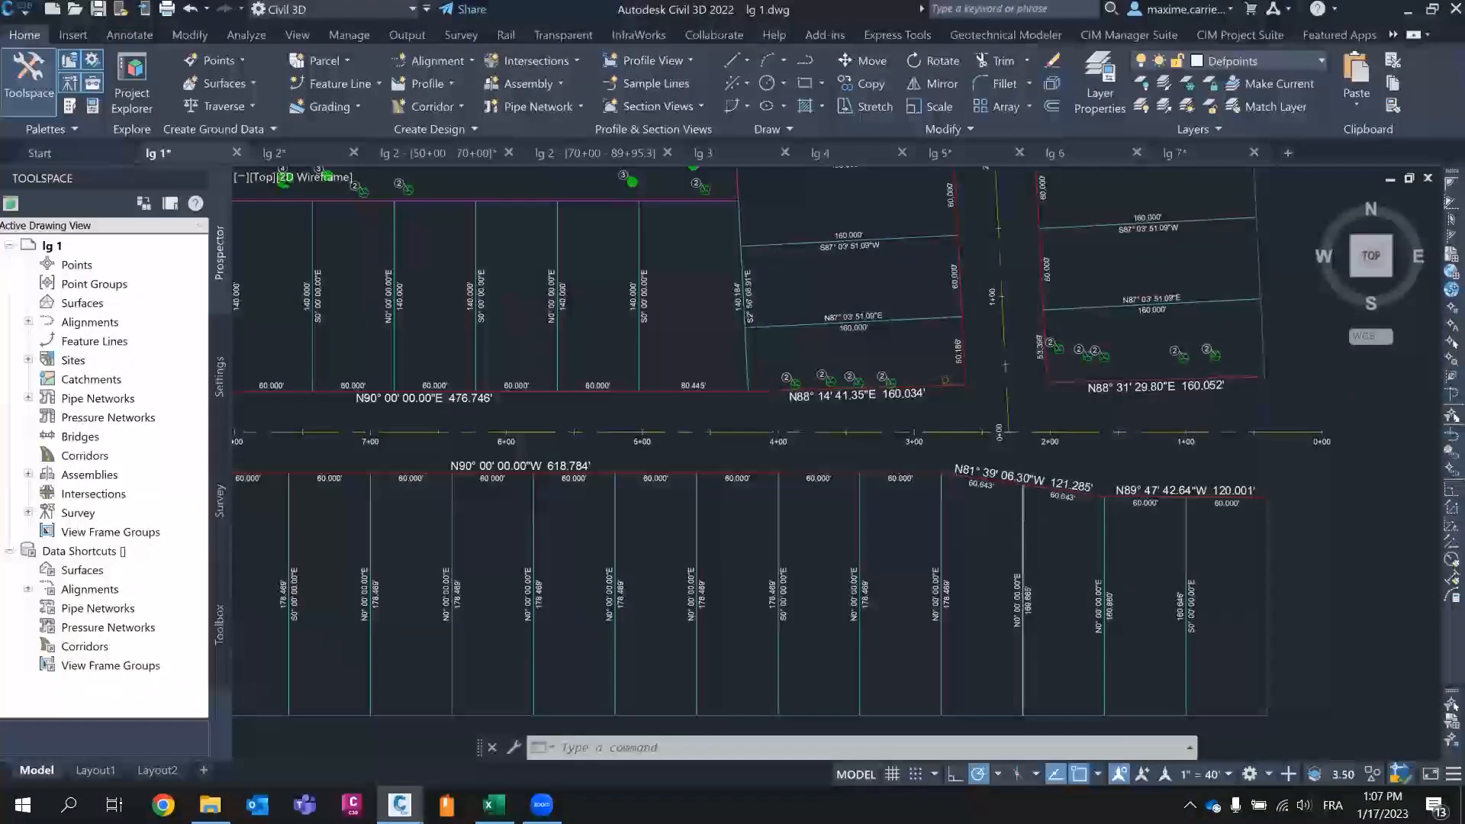
scroll(730, 389, "down", 4)
middle_click_drag(488, 264, 498, 435)
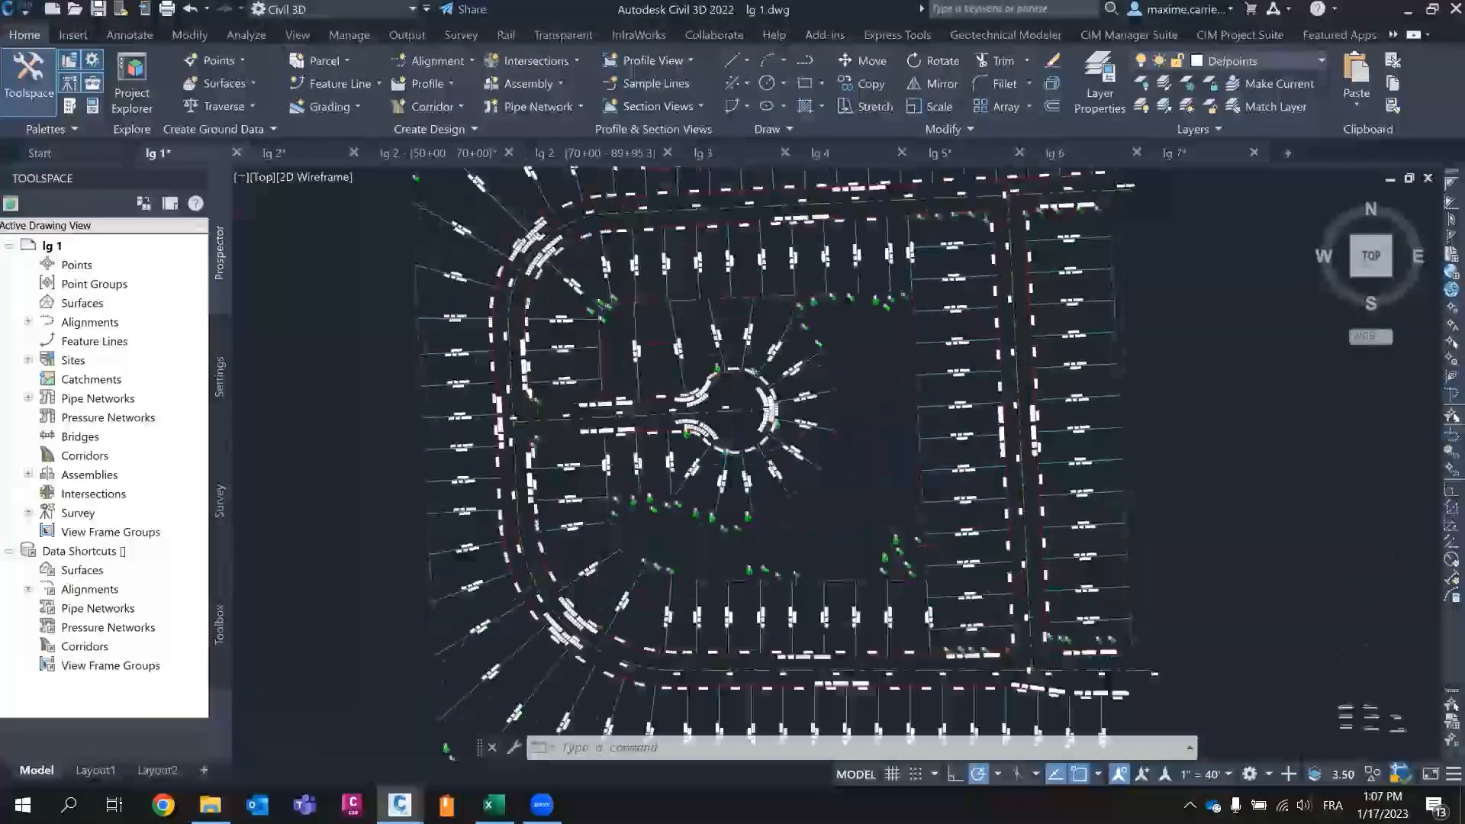
middle_click_drag(1069, 352, 1063, 412)
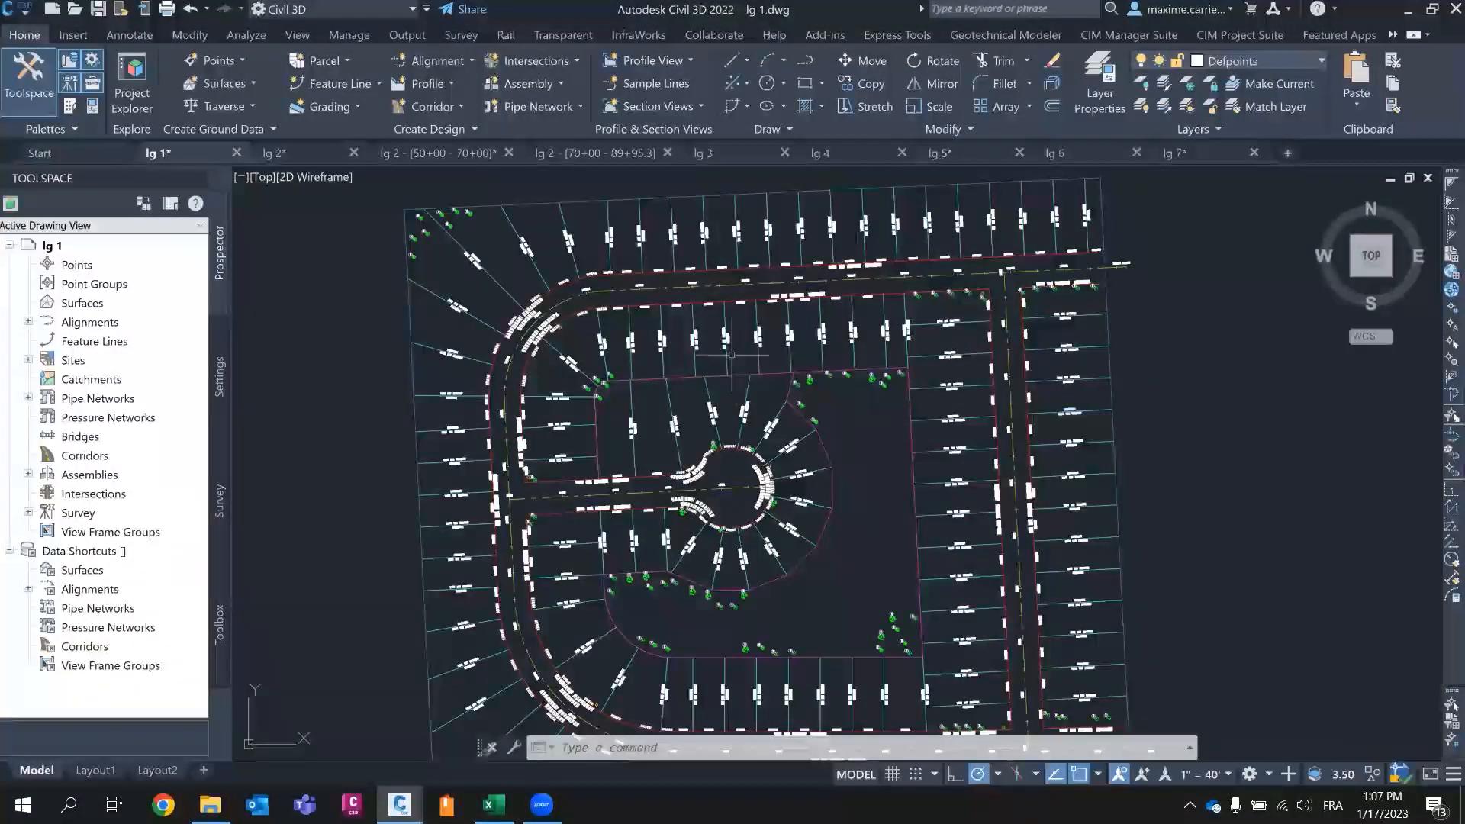
middle_click_drag(942, 615, 956, 495)
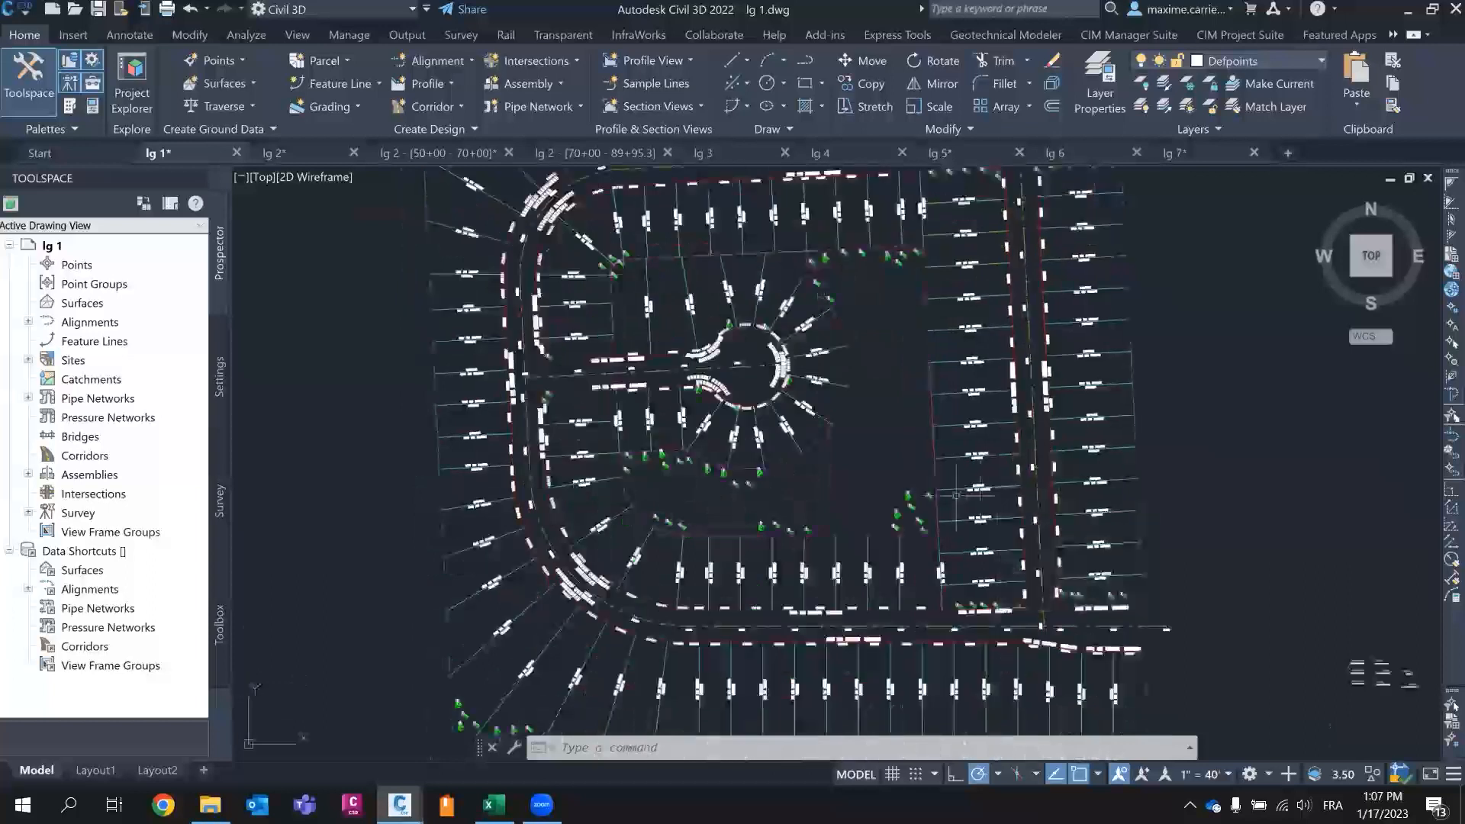
scroll(956, 495, "up", 8)
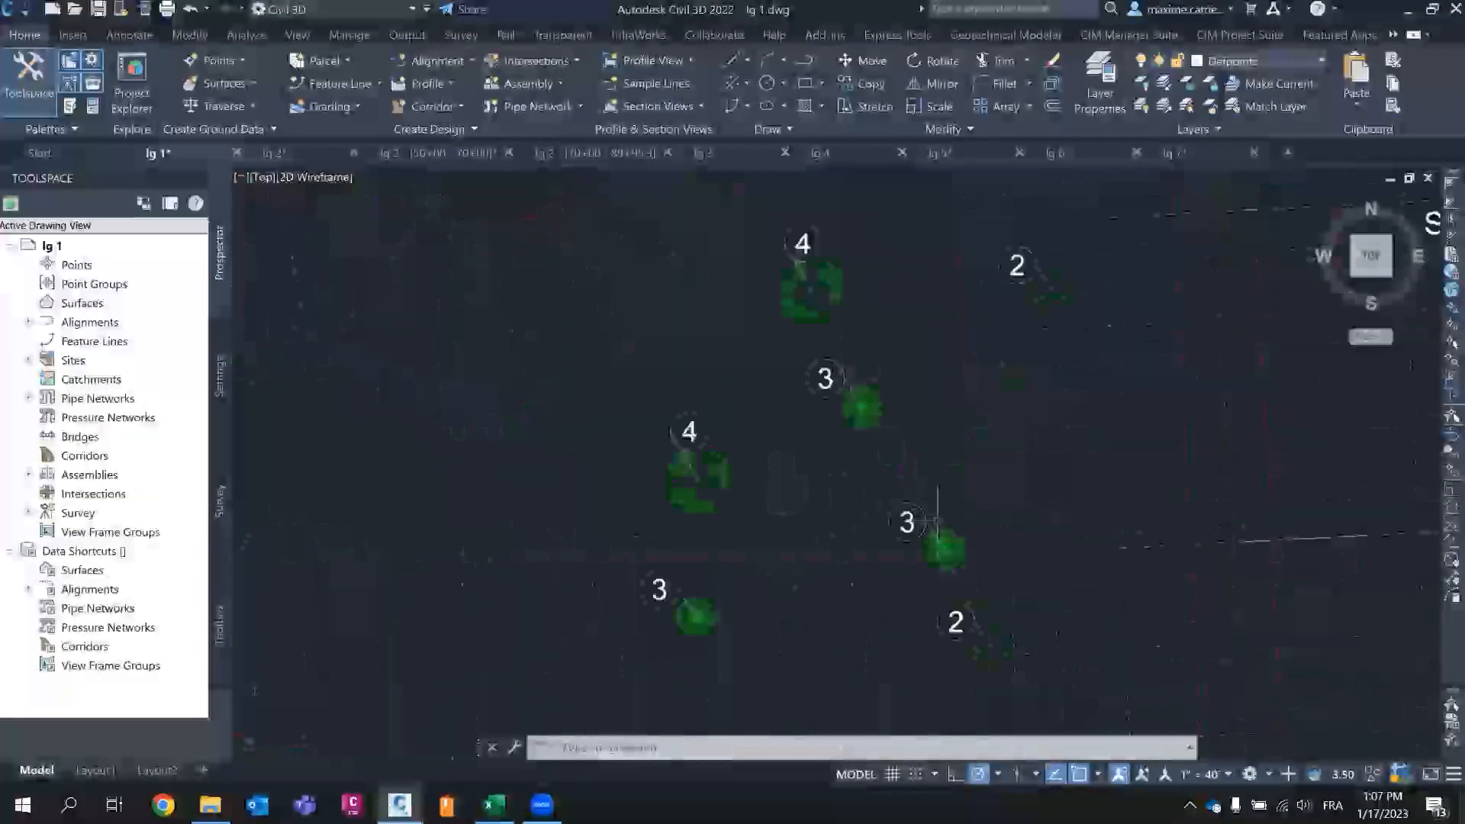
scroll(931, 503, "down", 8)
scroll(916, 488, "up", 6)
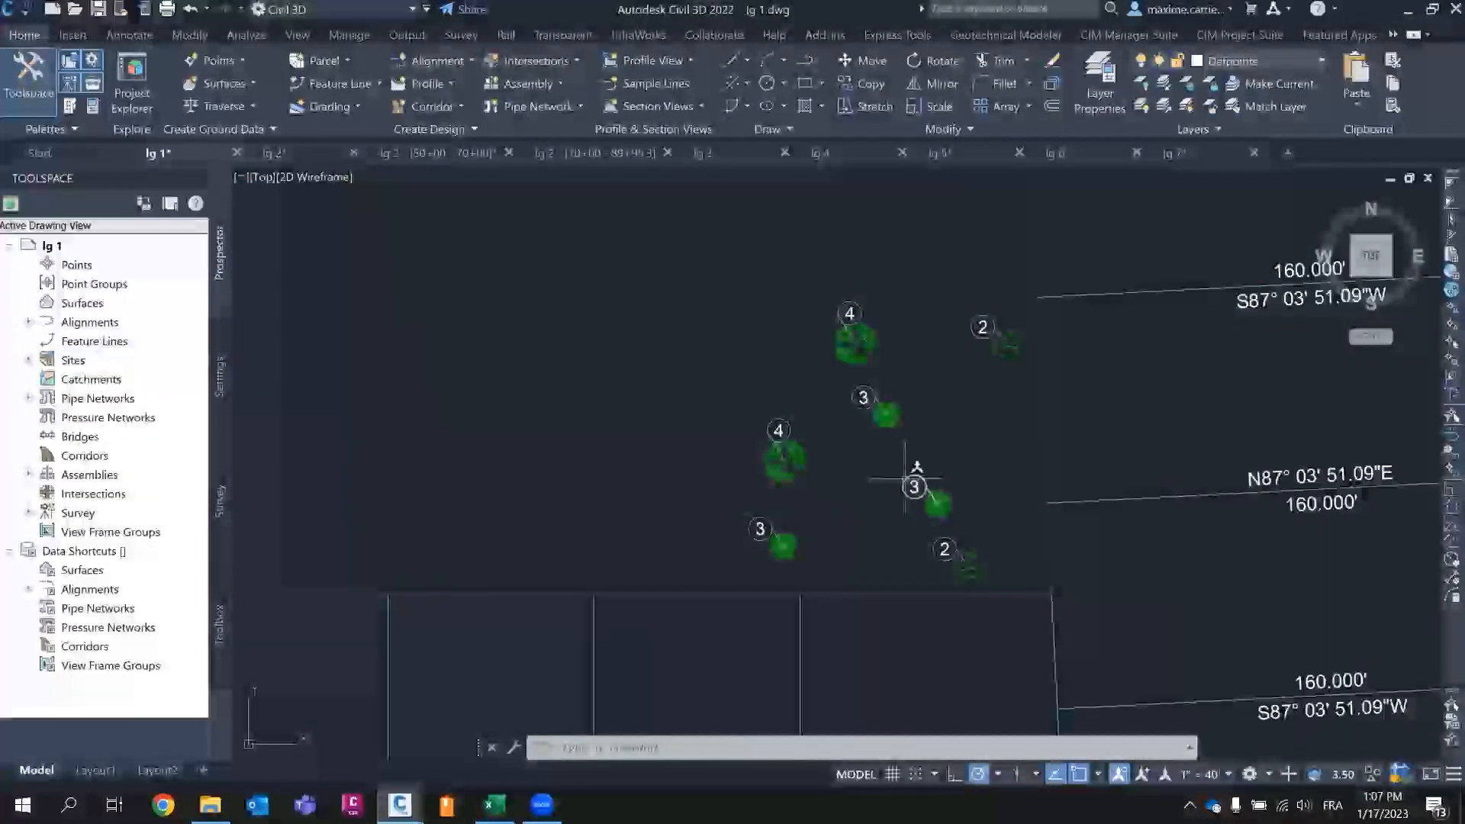
scroll(908, 481, "down", 6)
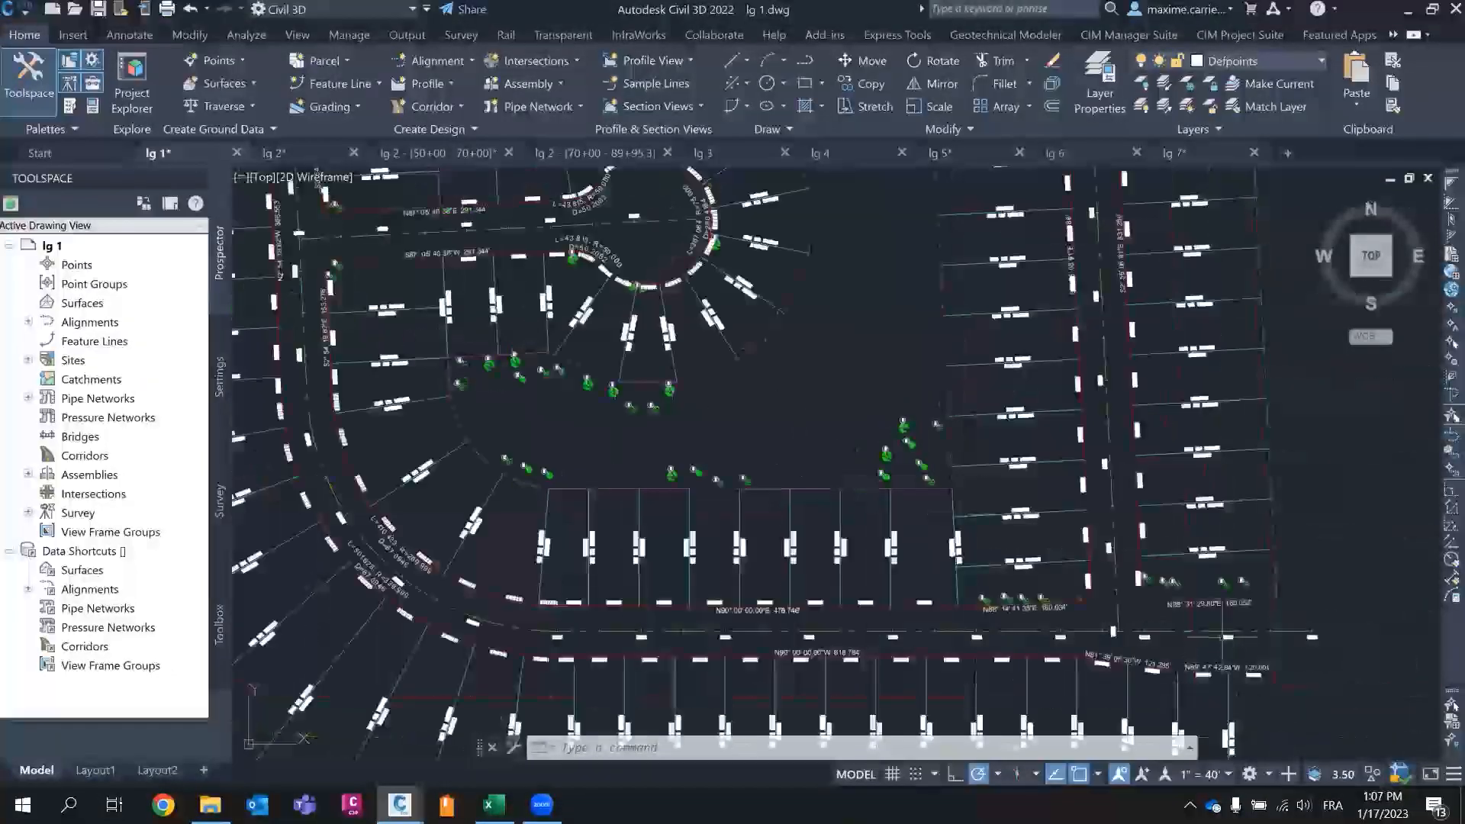
scroll(1222, 634, "up", 5)
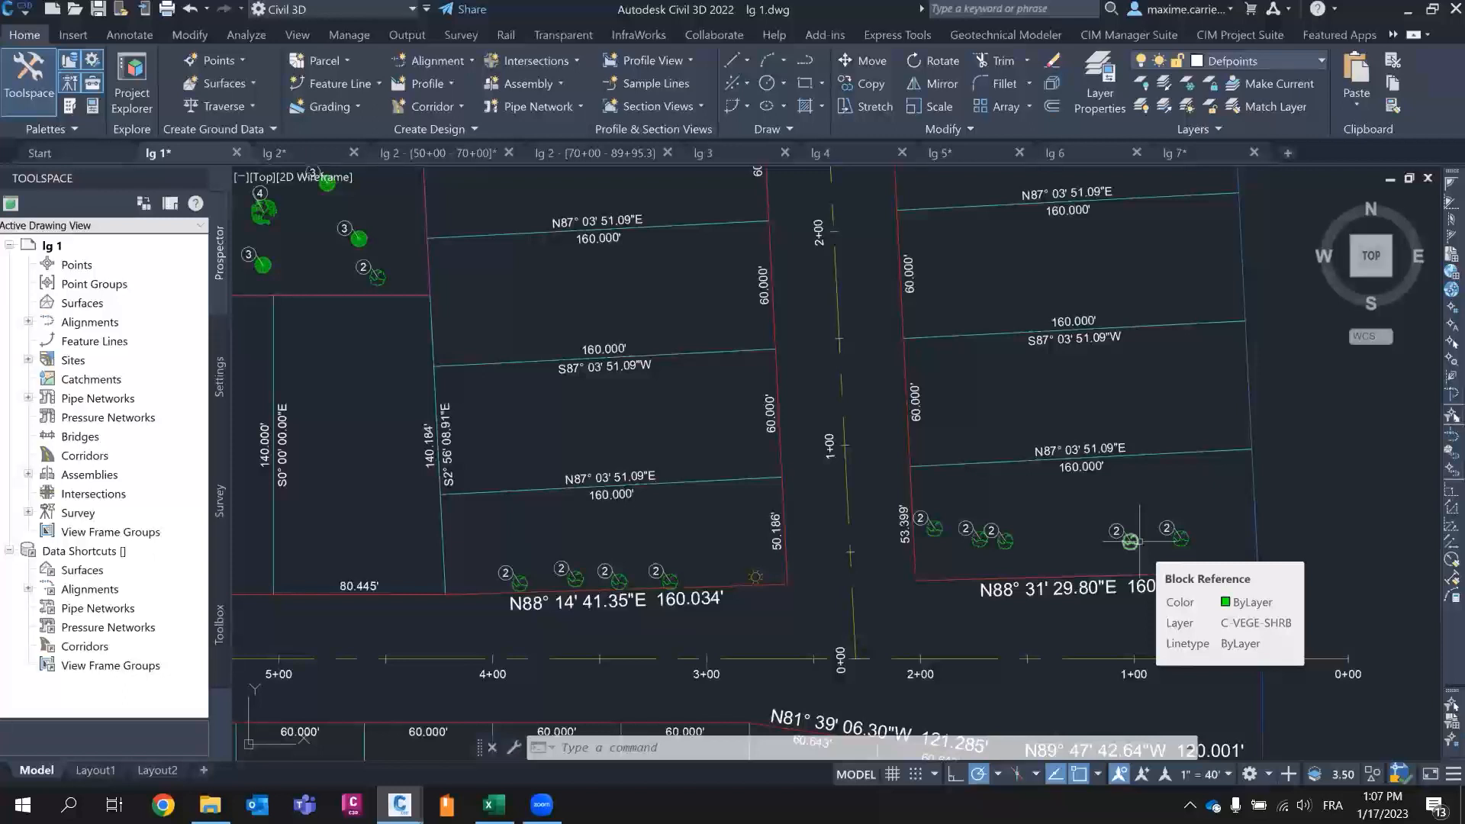
scroll(1138, 408, "down", 4)
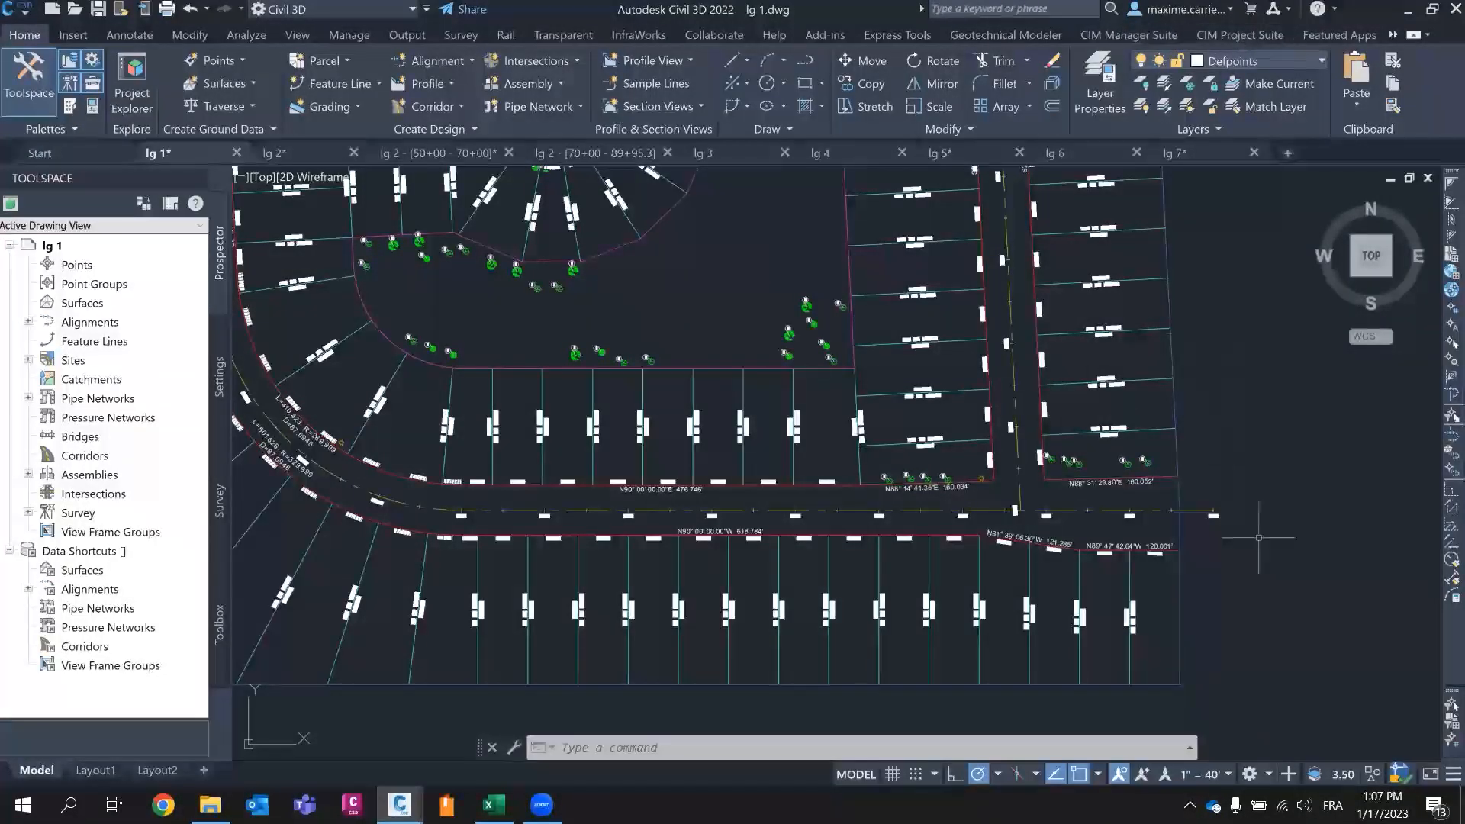
- Select all parcel segment labels and numbered tree callouts with Select Similar and erase them from the plan
left_click(1238, 37)
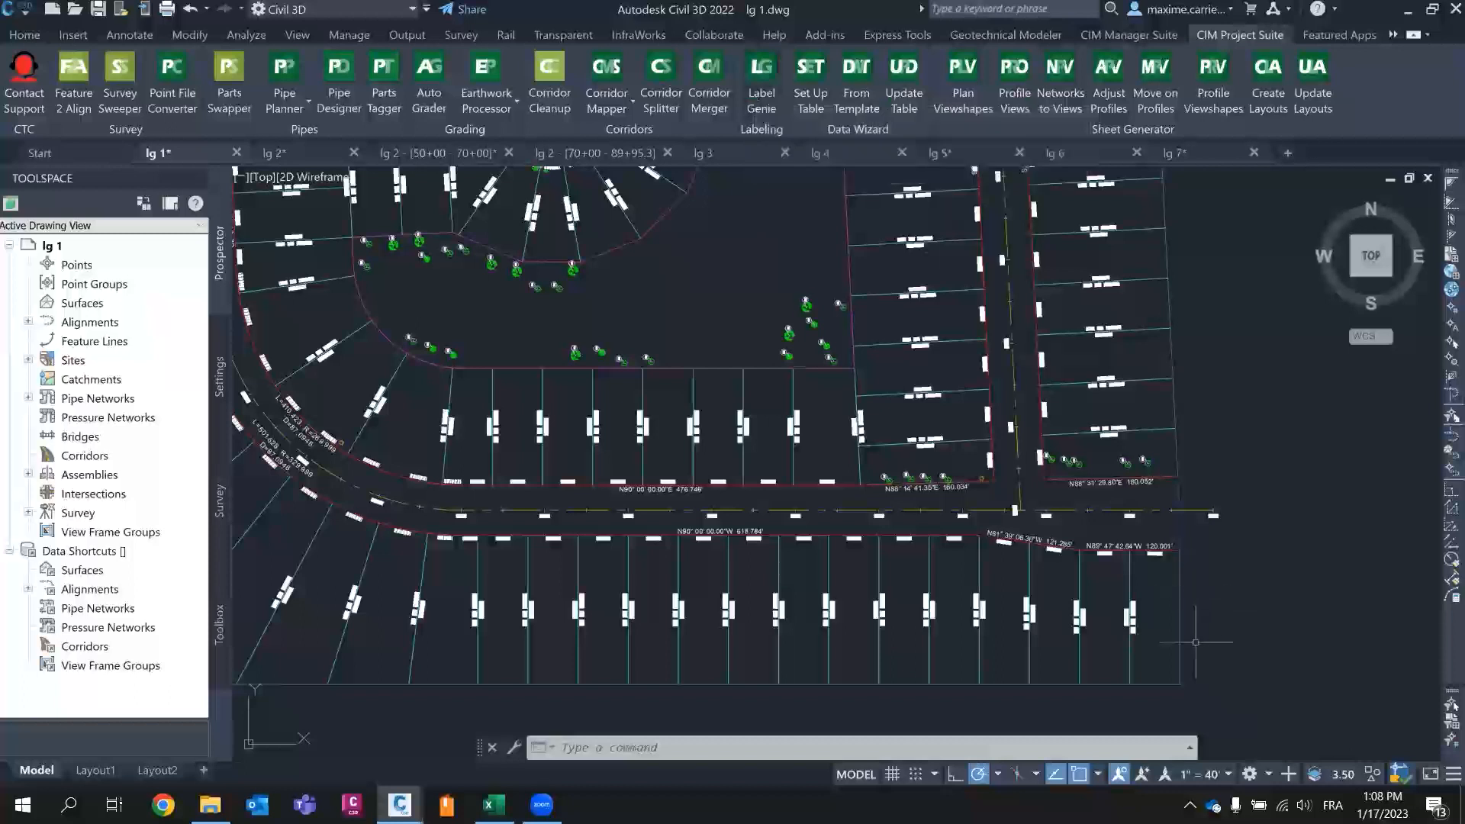
left_click(1133, 616)
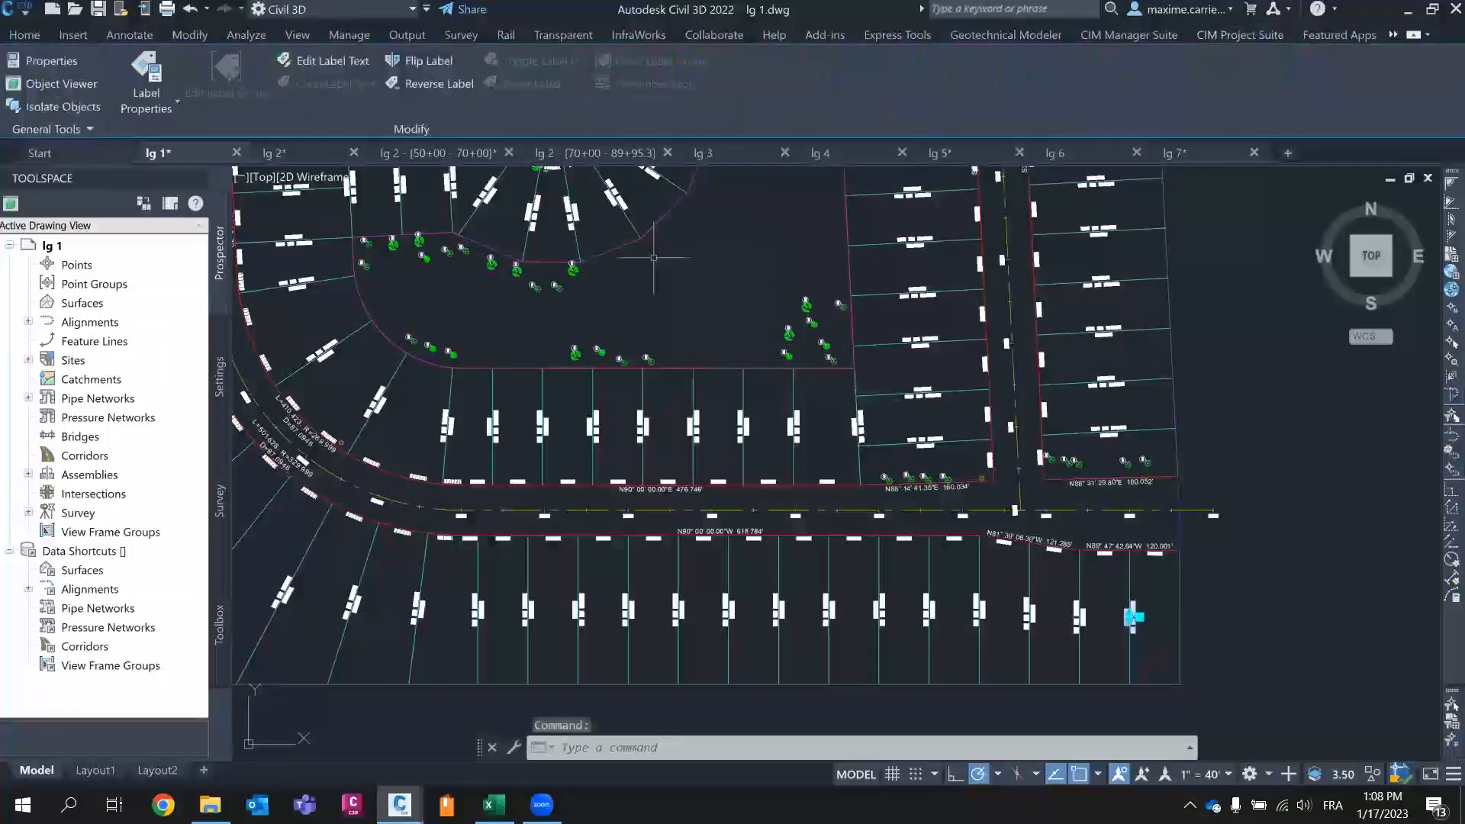
right_click(1168, 592)
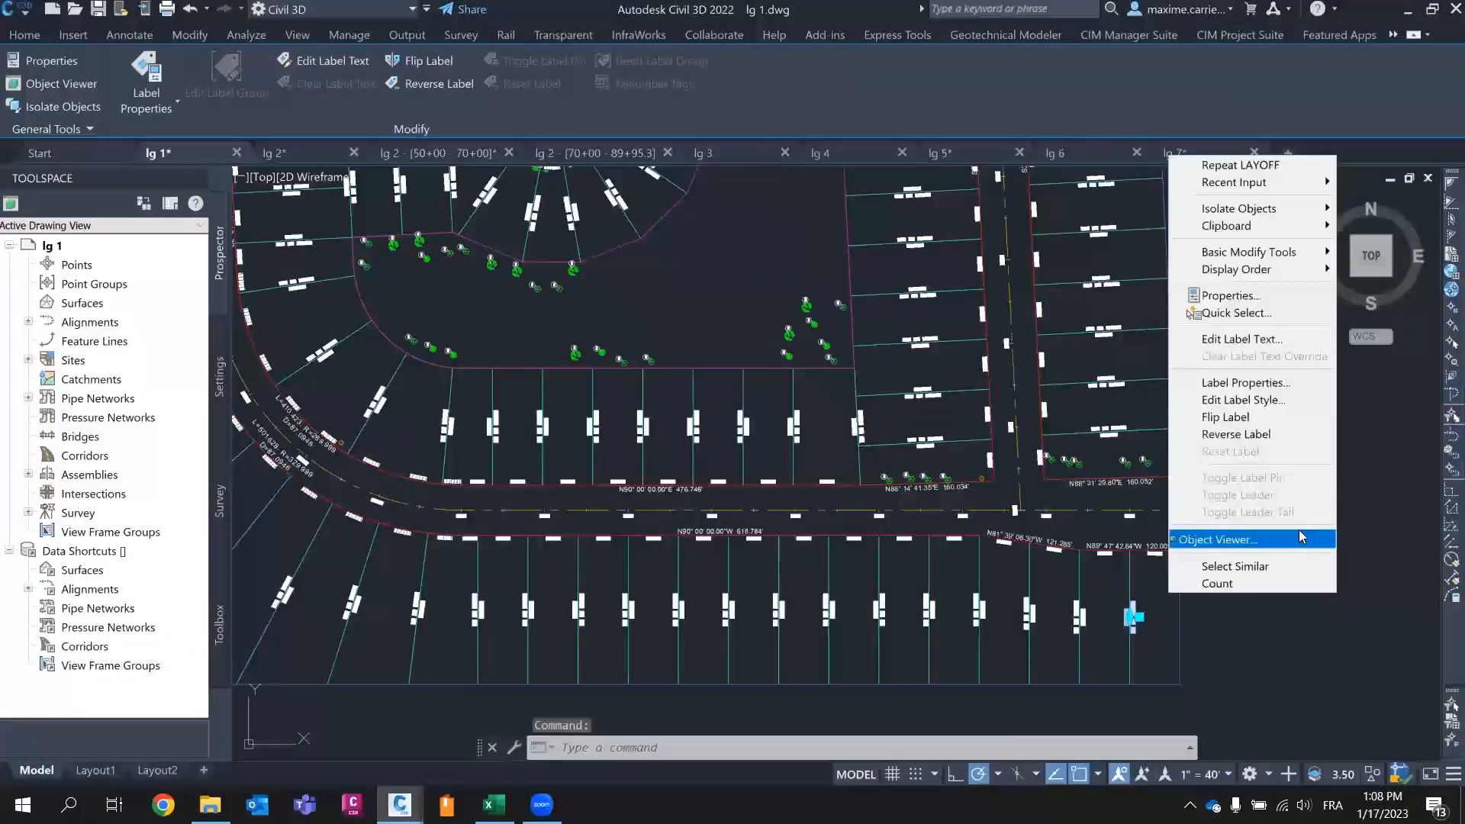
left_click(1236, 565)
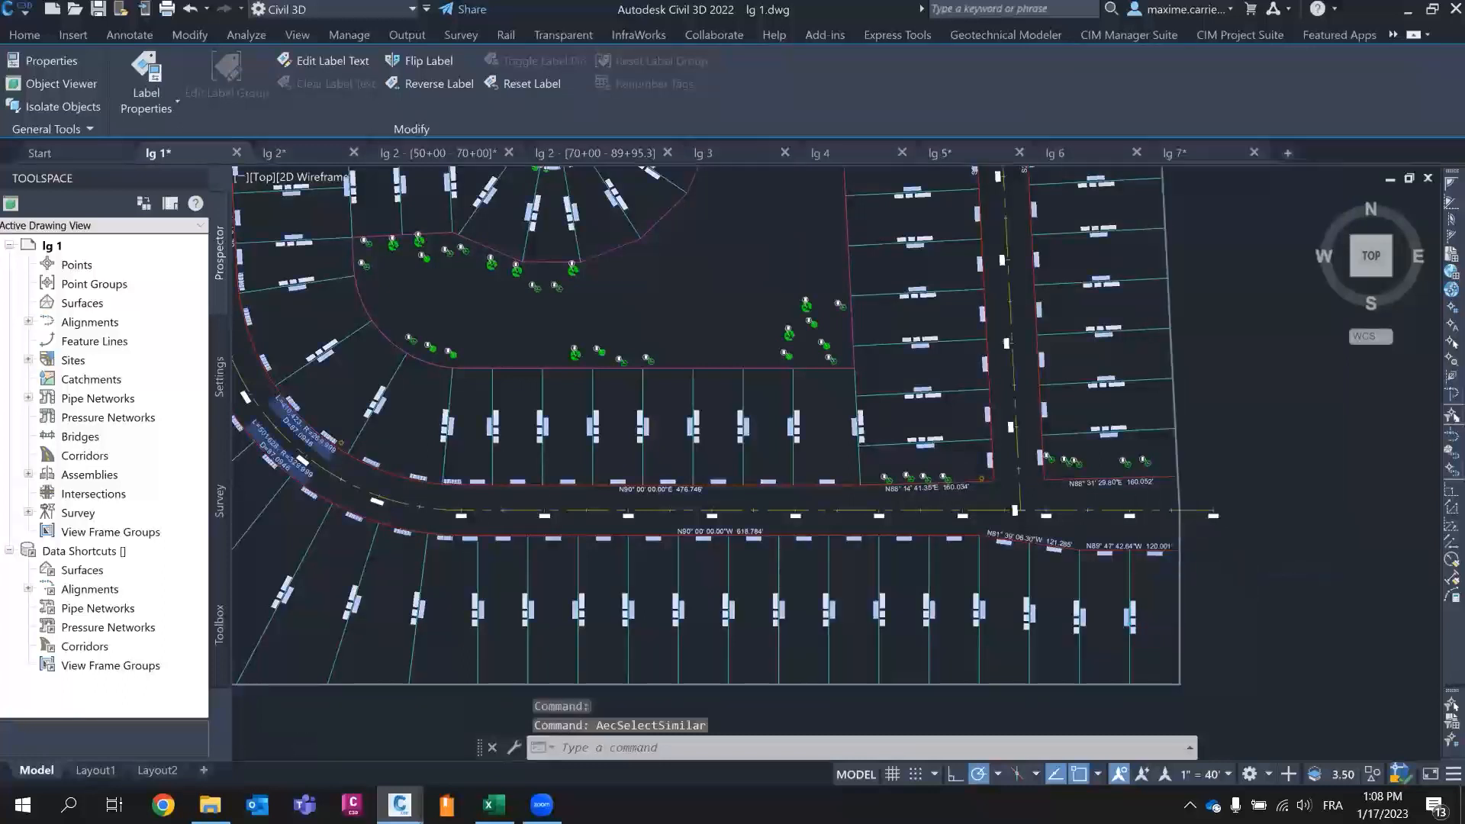
scroll(1099, 572, "up", 10)
scroll(1060, 546, "down", 10)
scroll(794, 345, "up", 9)
right_click(824, 515)
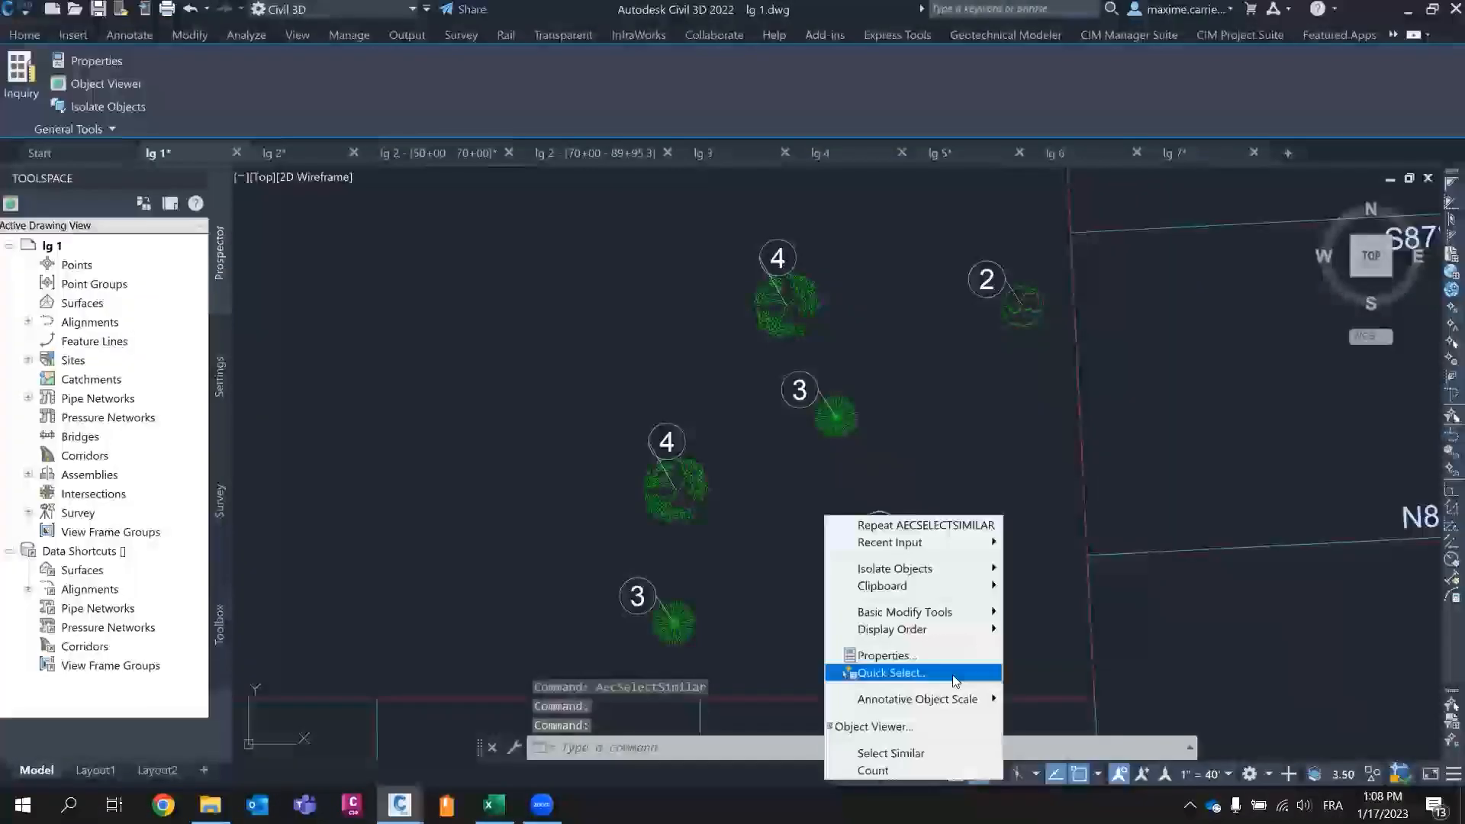
left_click(877, 751)
scroll(824, 515, "down", 5)
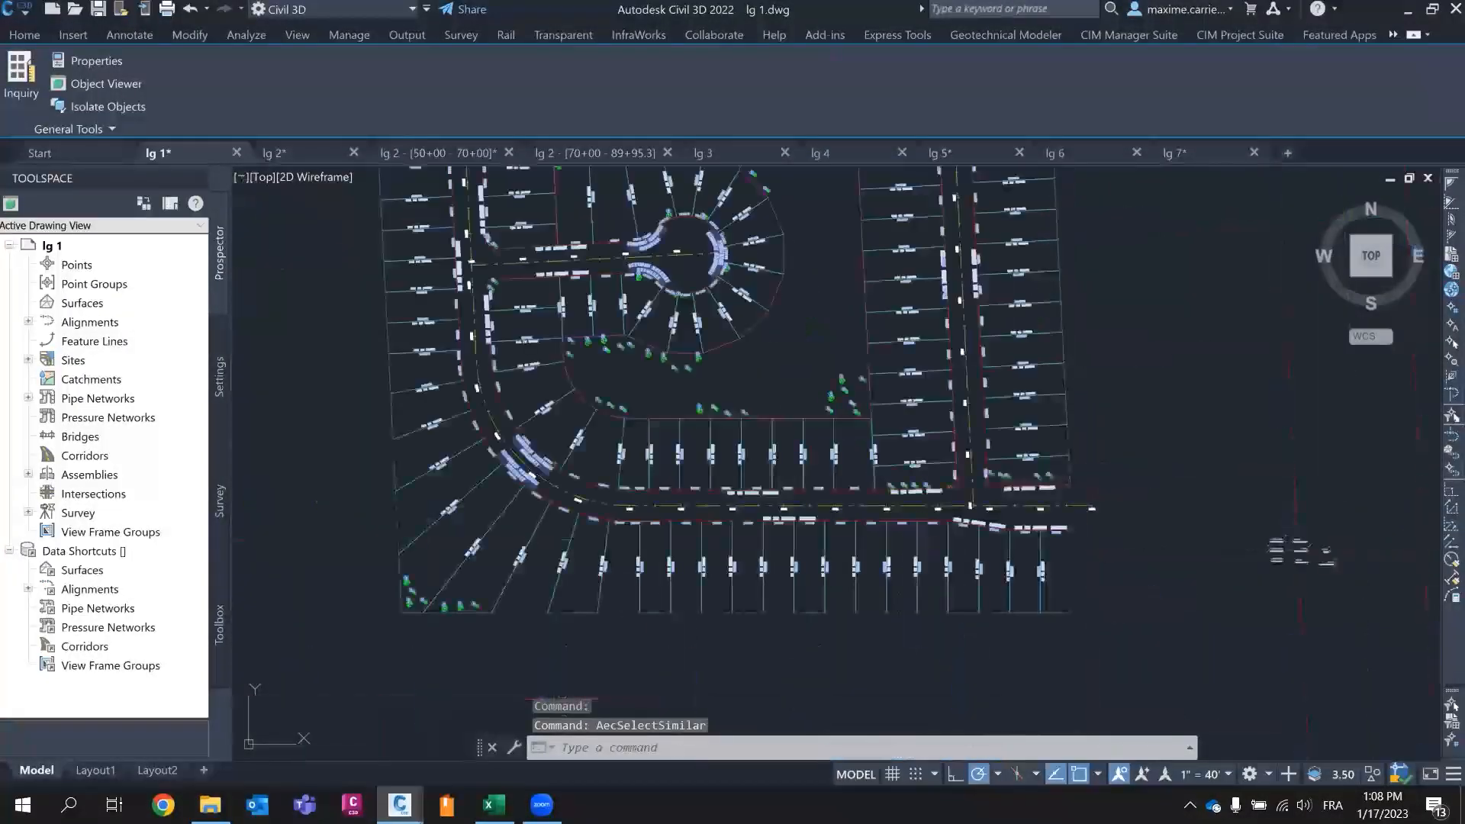
key("Delete")
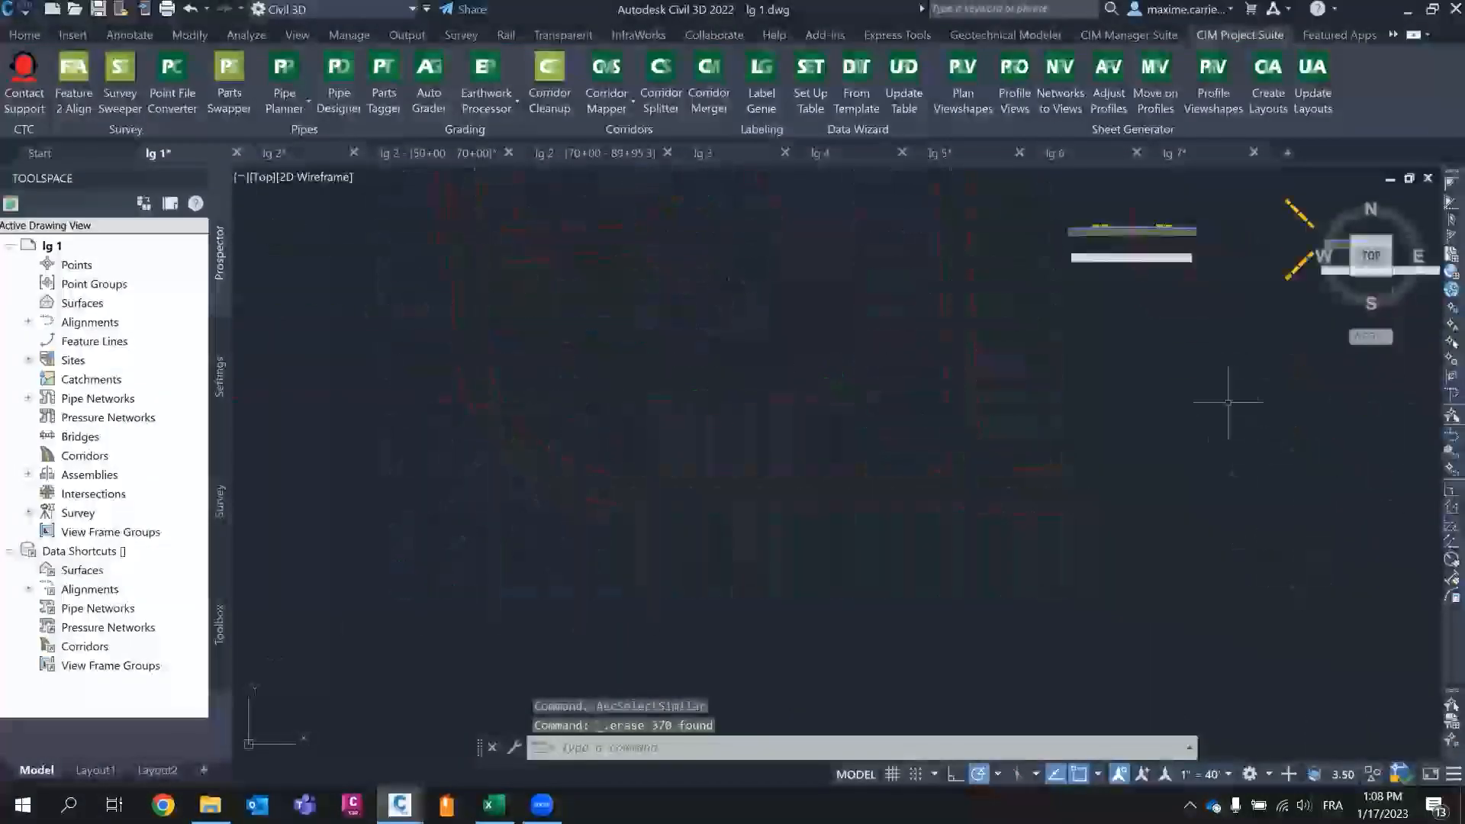
- Erase all the text labels below the typical road sections beside the plan, using Select Similar
right_click(1055, 340)
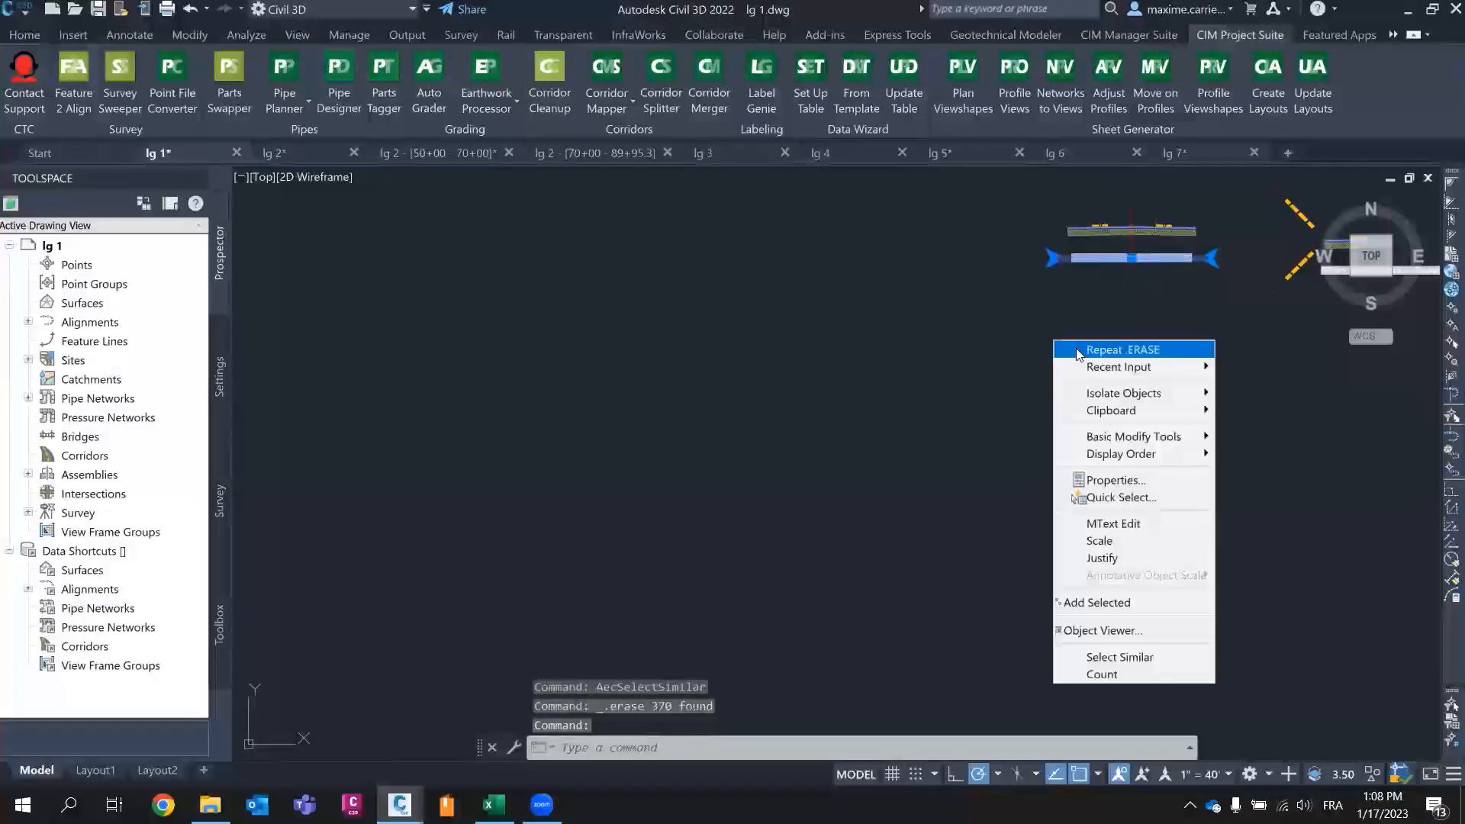
left_click(1149, 644)
scroll(1103, 495, "down", 2)
key("Delete")
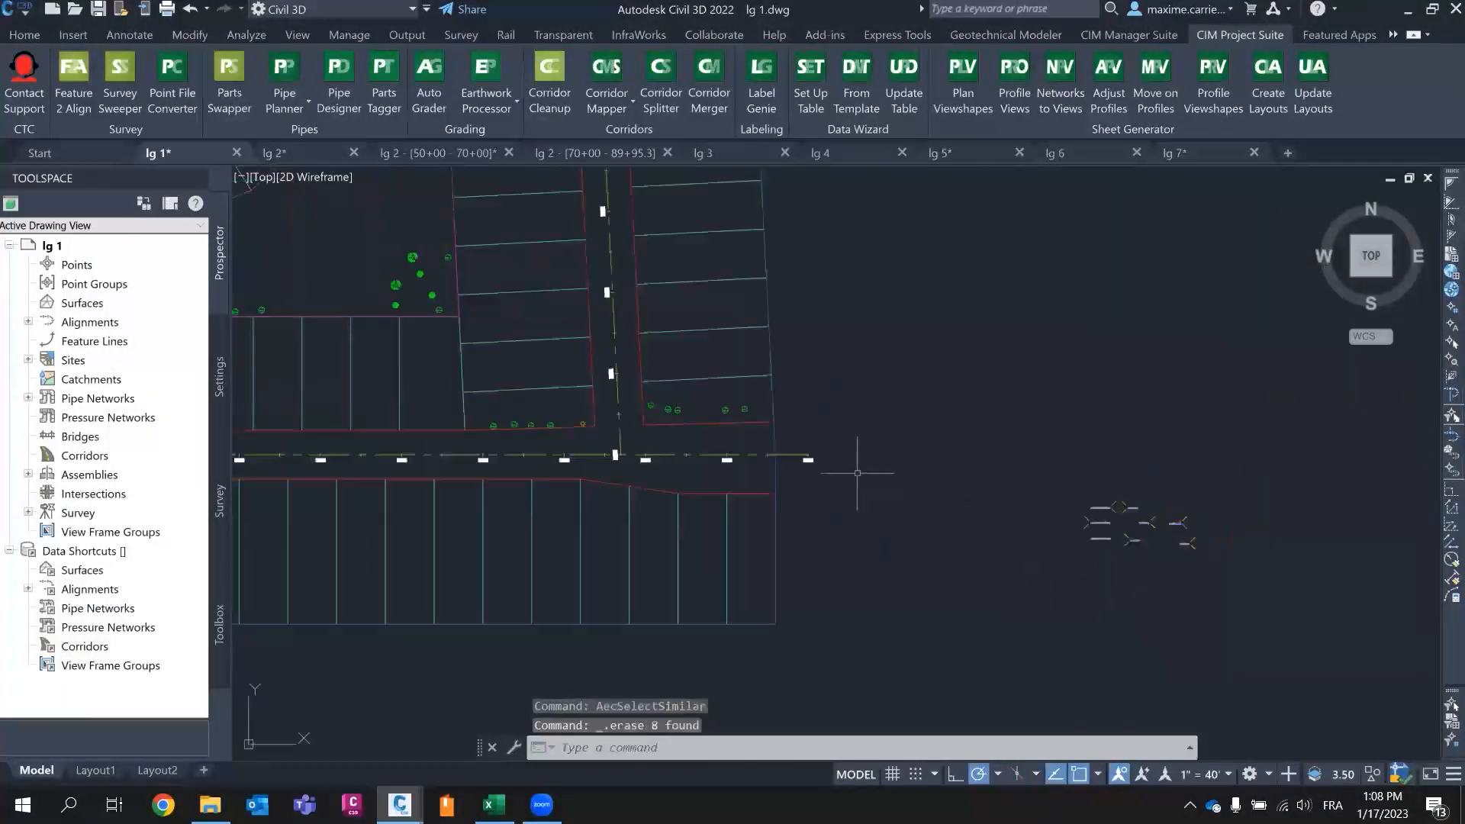
- Start Label Genie and load the label template "1 - sta ofs on trees", discarding the unsaved changes
scroll(857, 474, "up", 2)
middle_click_drag(812, 350, 876, 450)
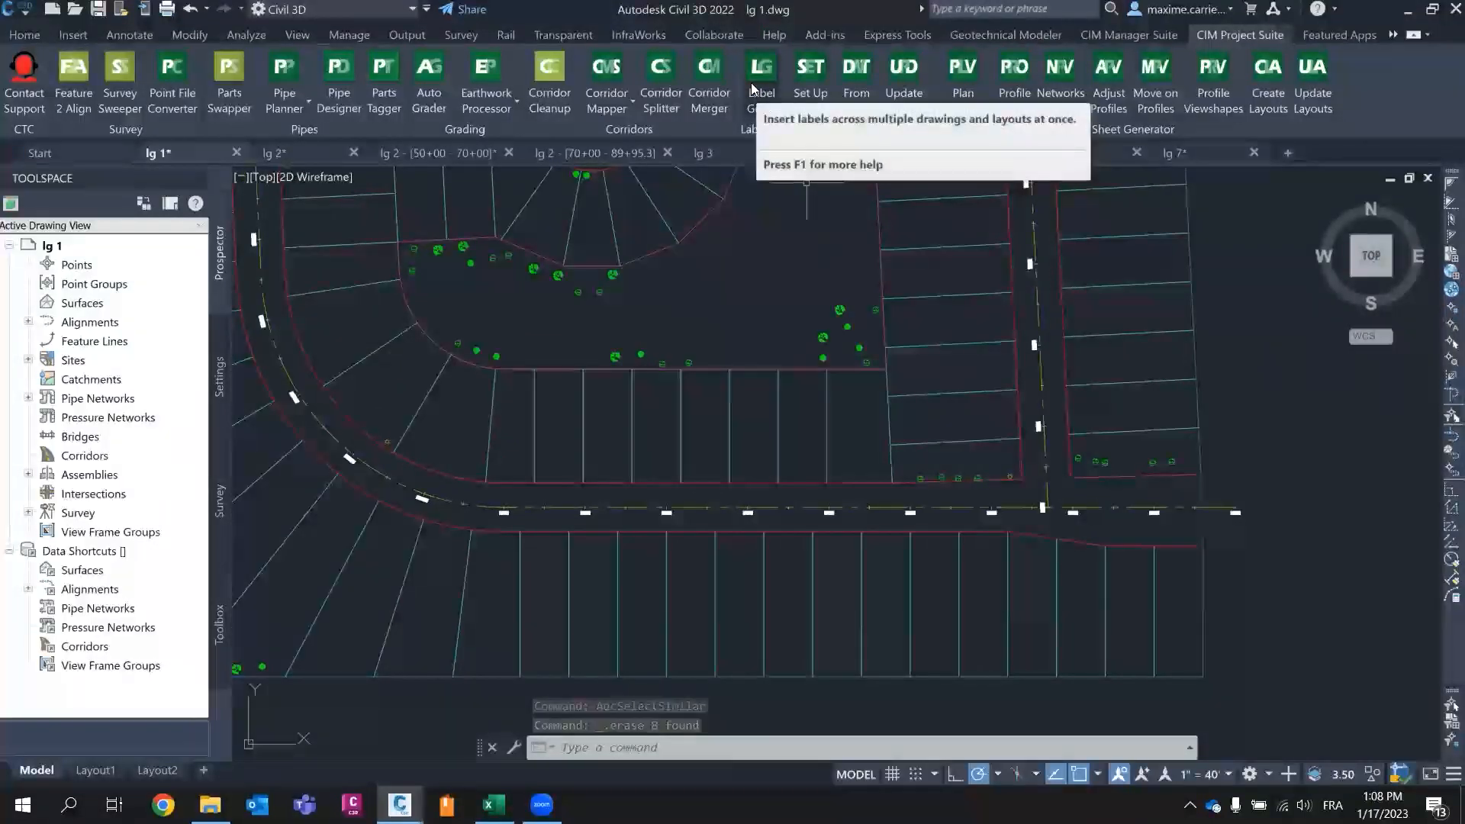
left_click(754, 88)
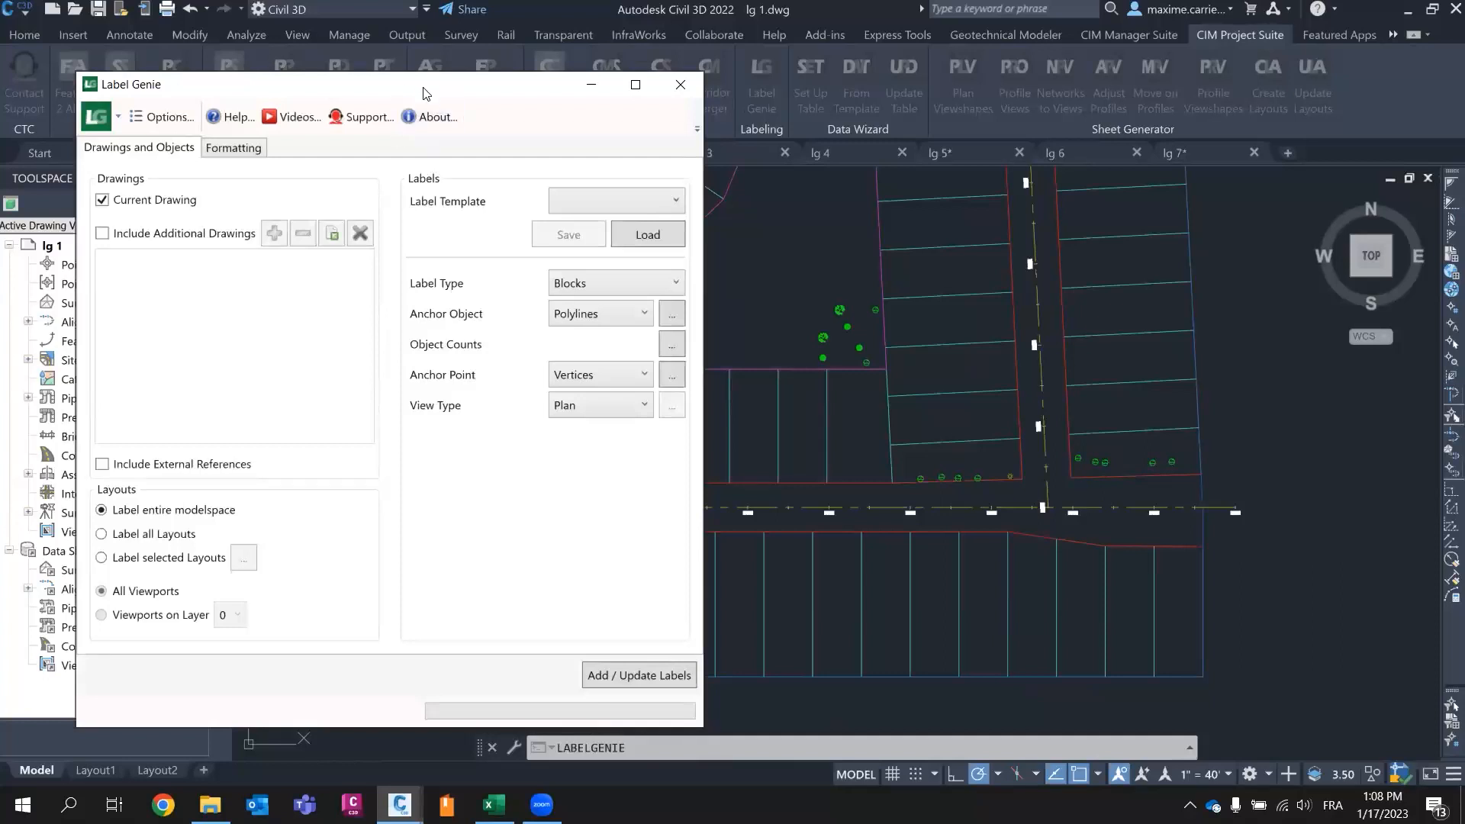
left_click_drag(424, 91, 743, 111)
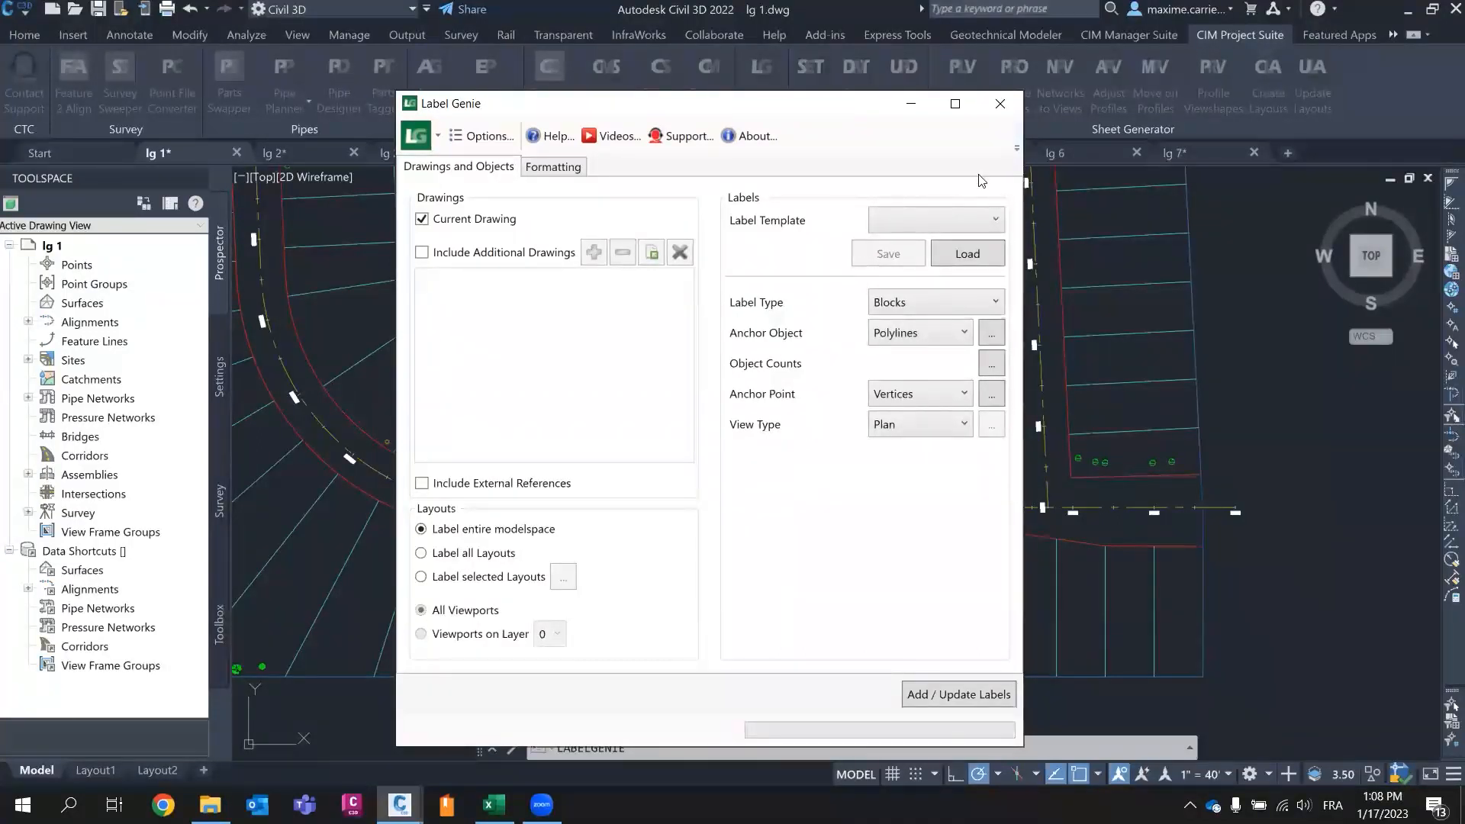
left_click(959, 220)
left_click(923, 261)
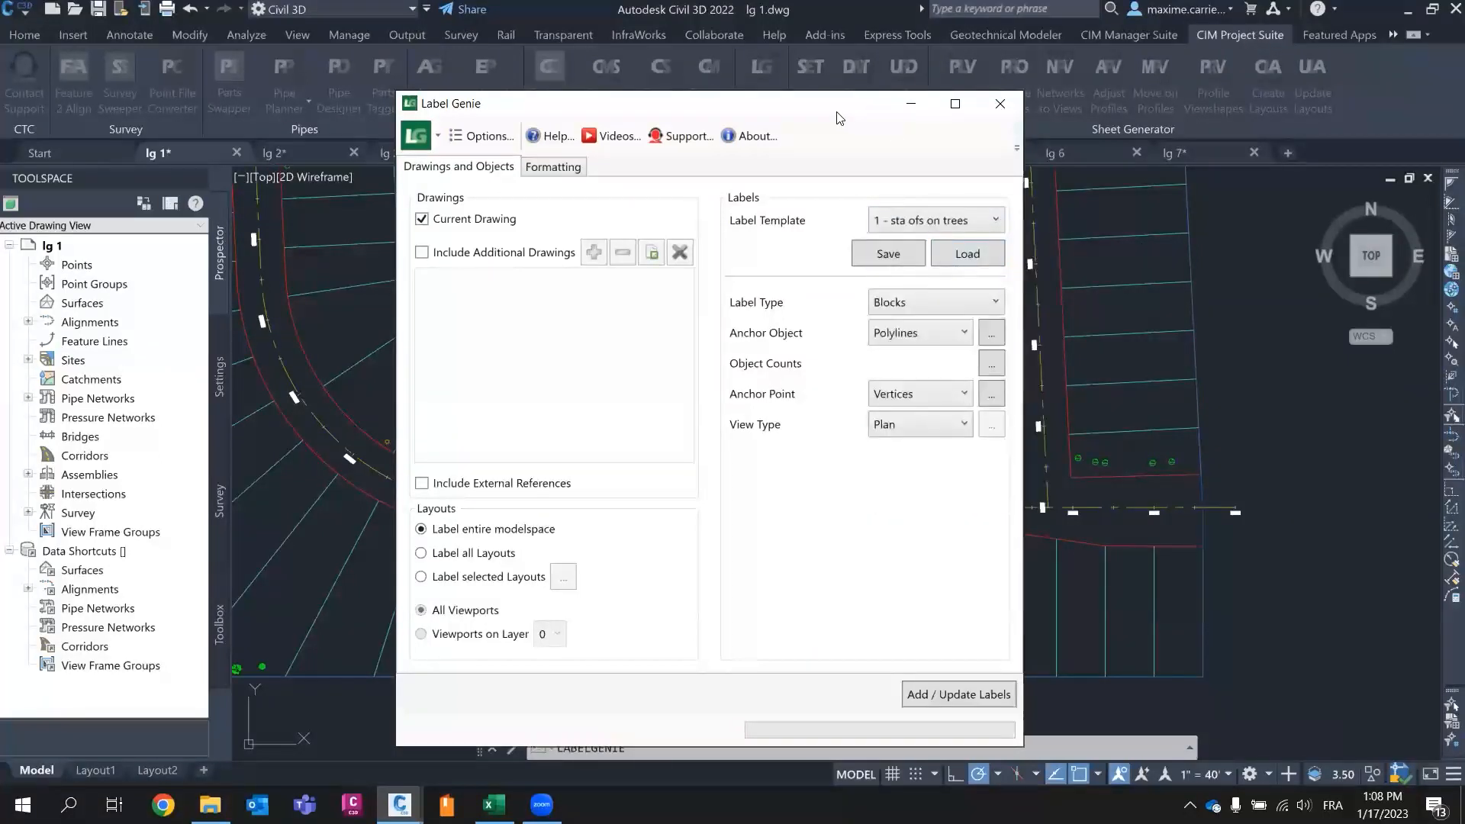
left_click(968, 257)
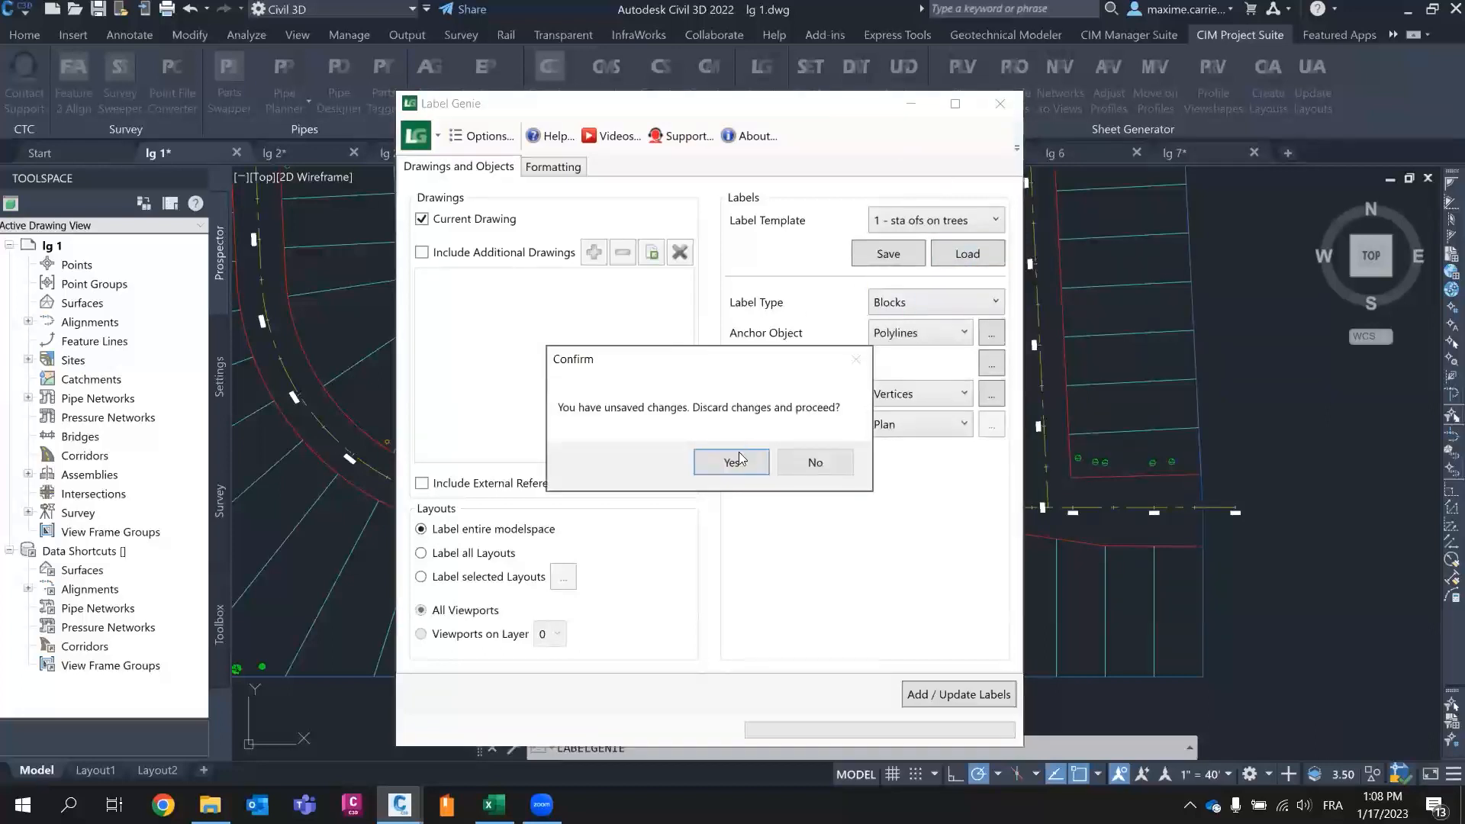
left_click(733, 461)
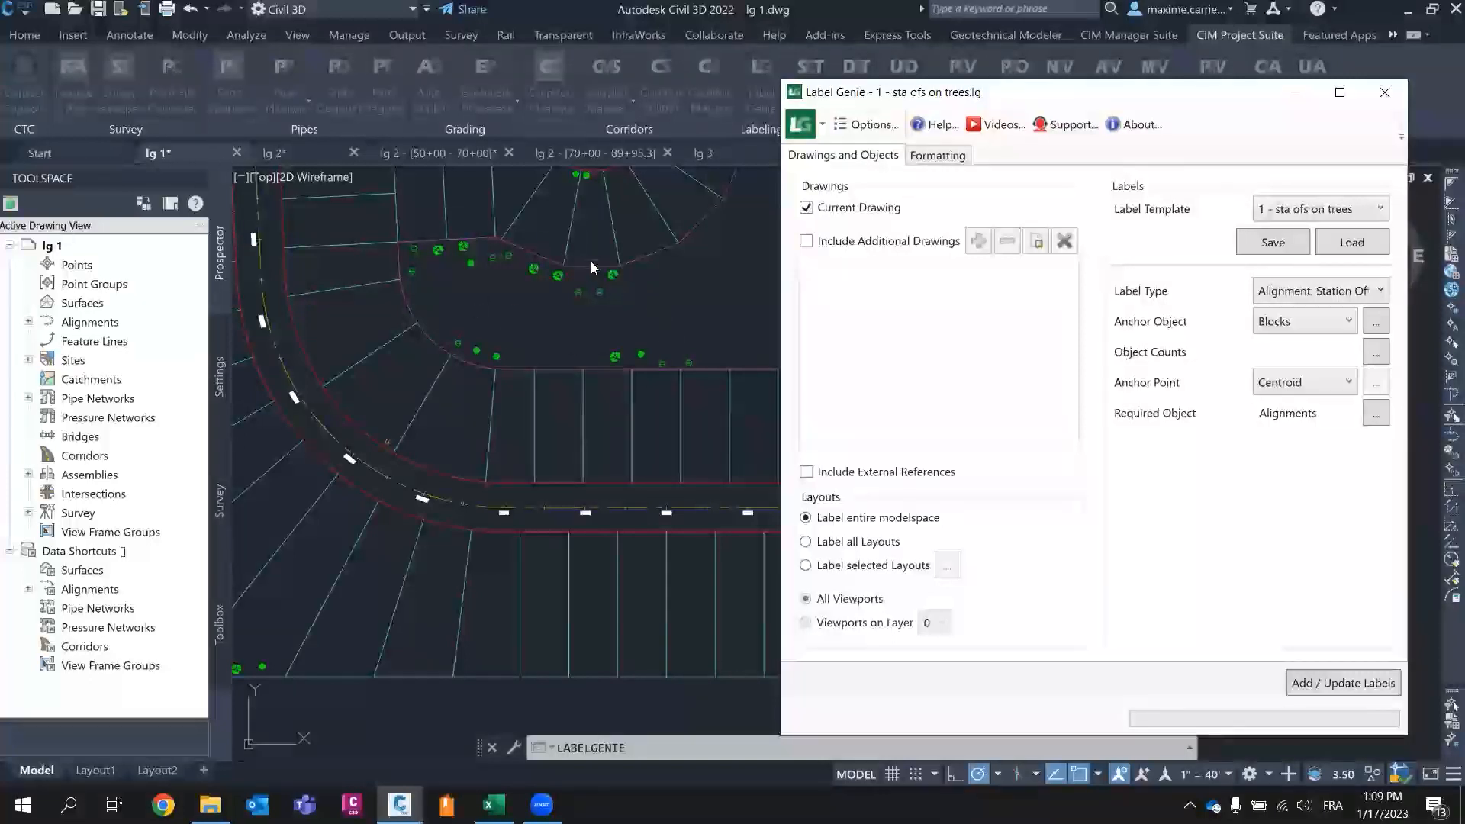
- Add the station offset labels to the tree blocks in the current drawing and inspect them along the road
left_click(1324, 685)
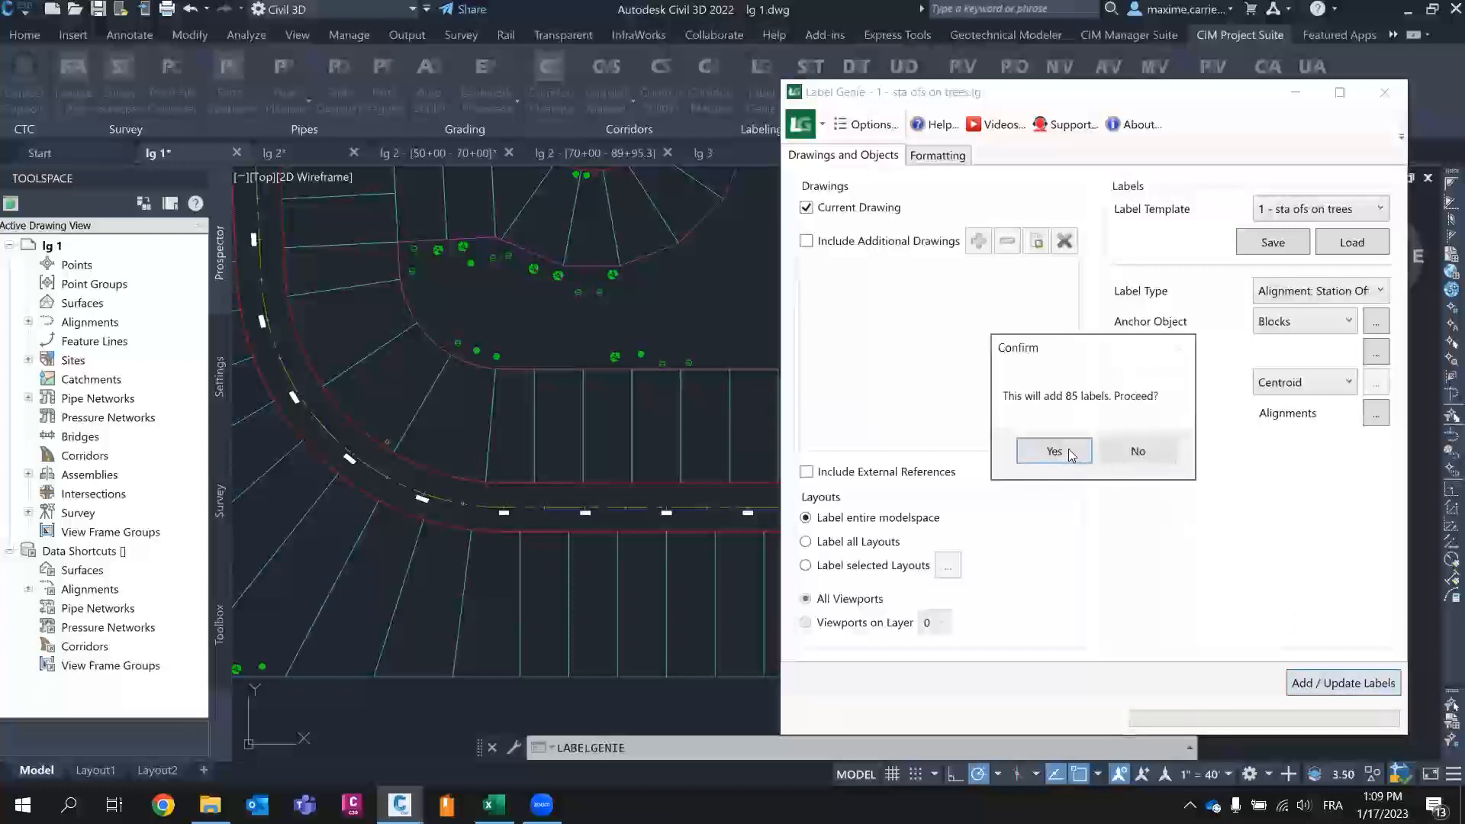
left_click(1057, 453)
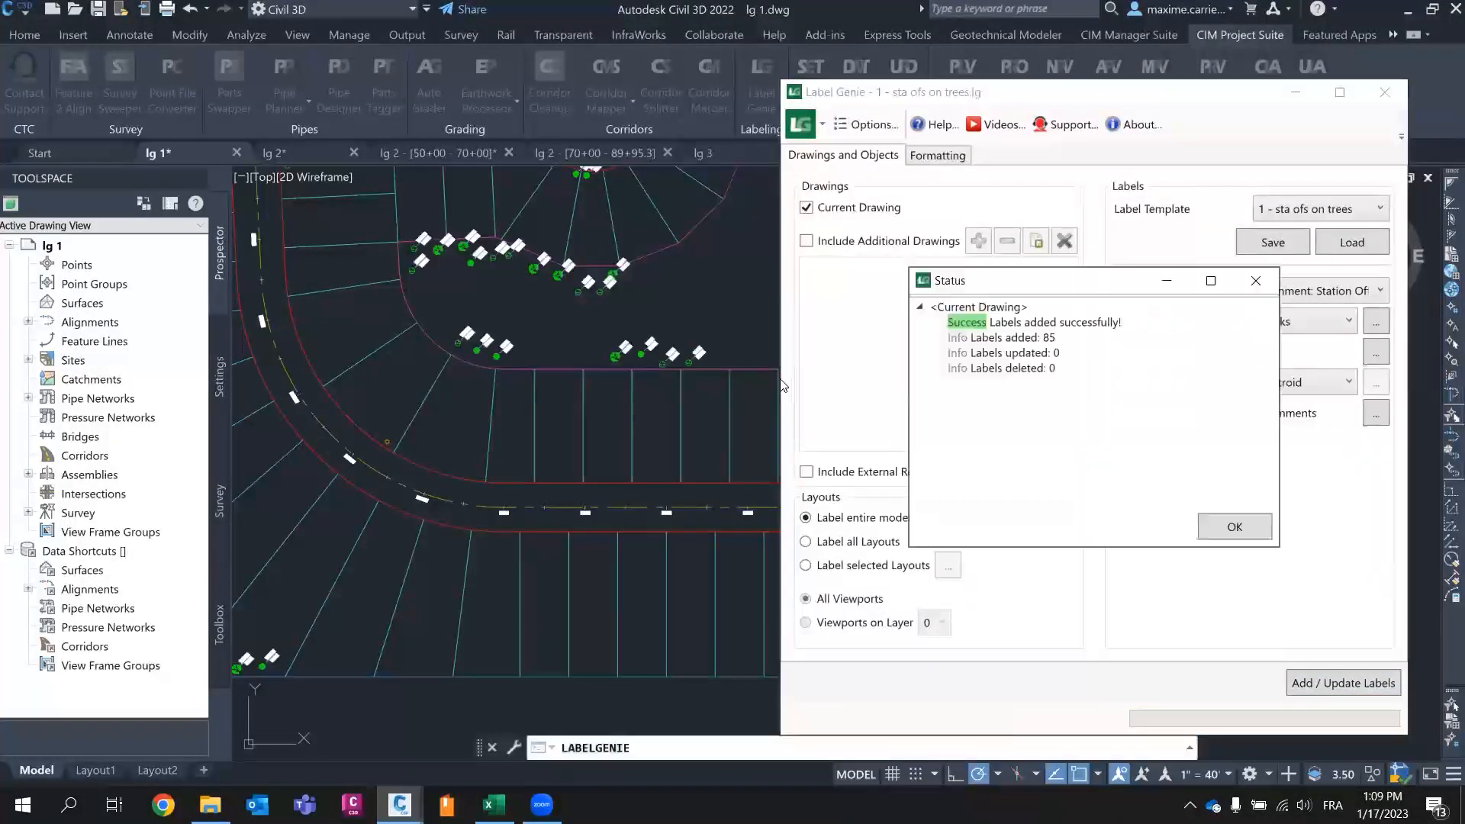
left_click(1254, 534)
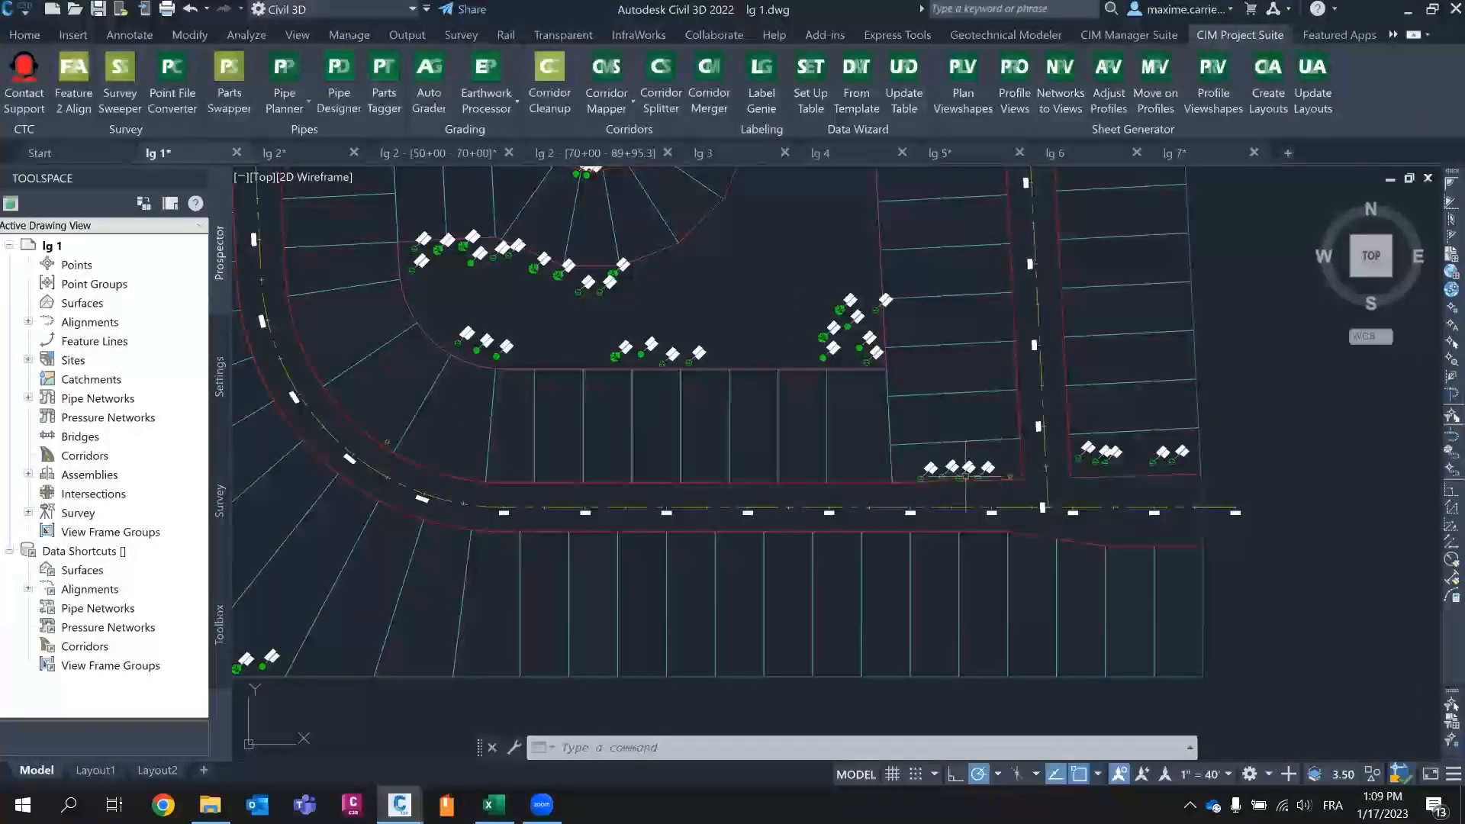
scroll(992, 469, "up", 8)
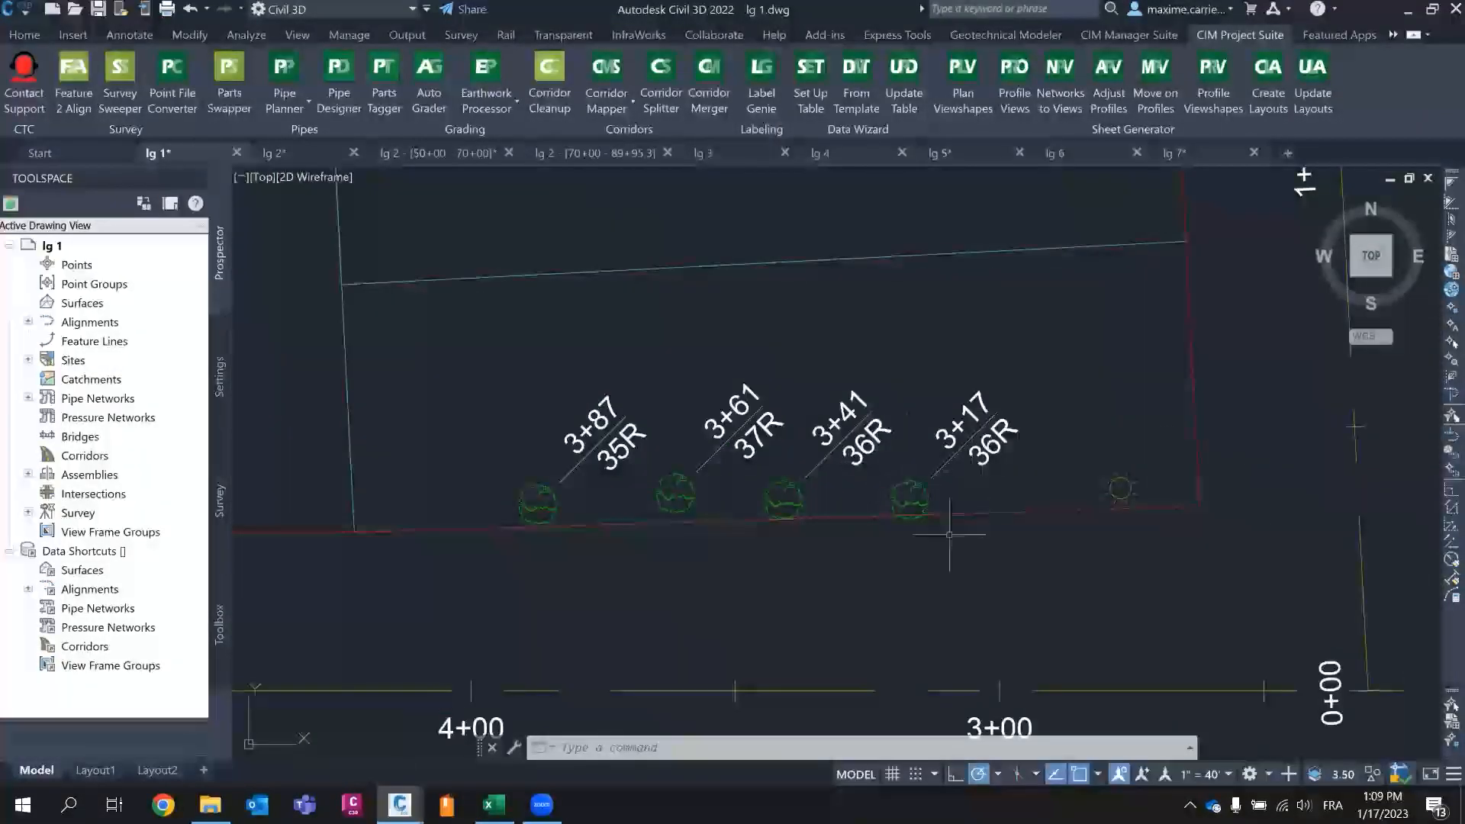
scroll(967, 507, "down", 3)
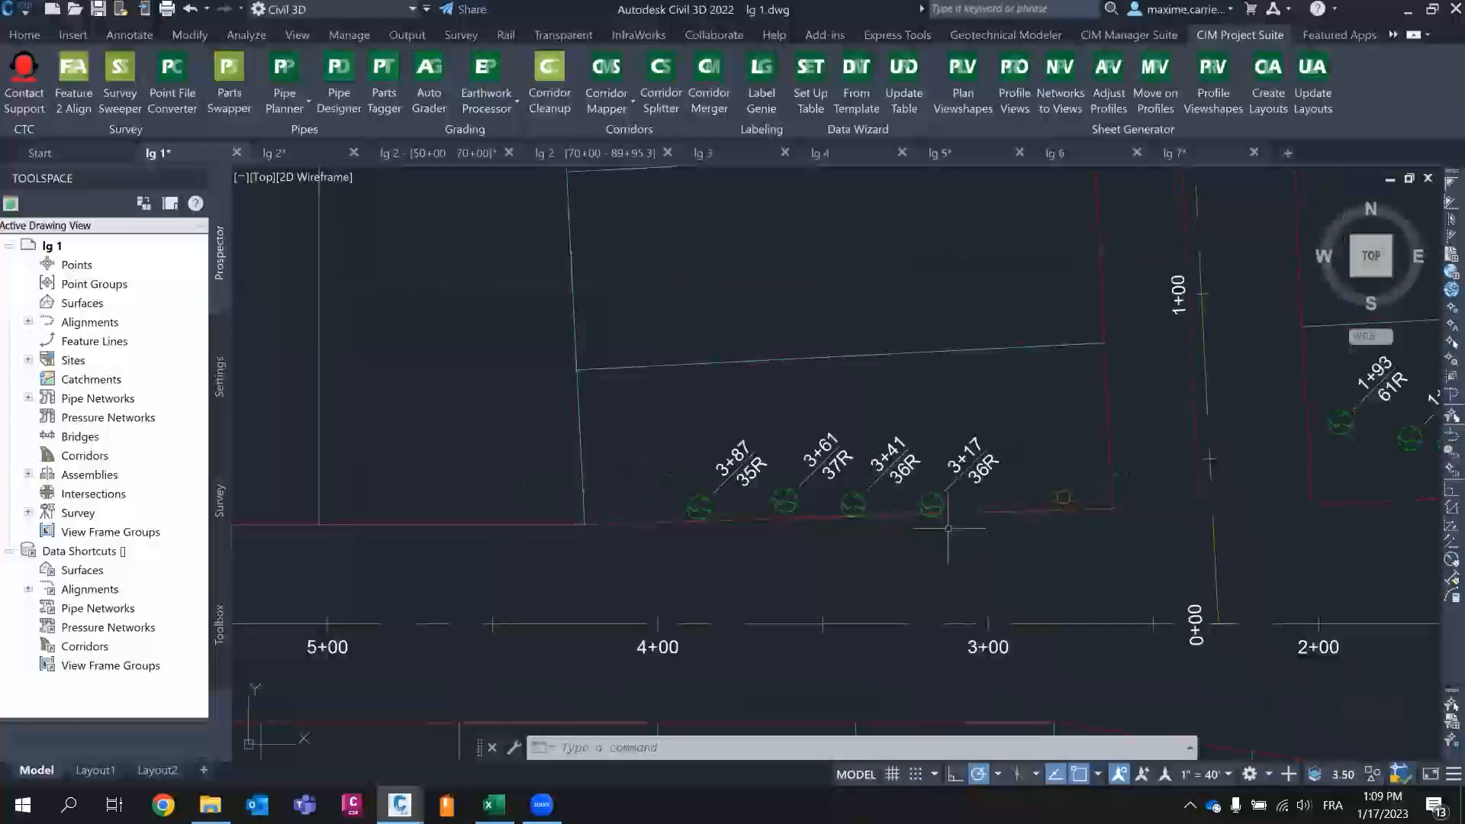
- Restart Label Genie and load the label template "2 - sta ofs on ROW", discarding the unsaved changes
scroll(948, 528, "down", 4)
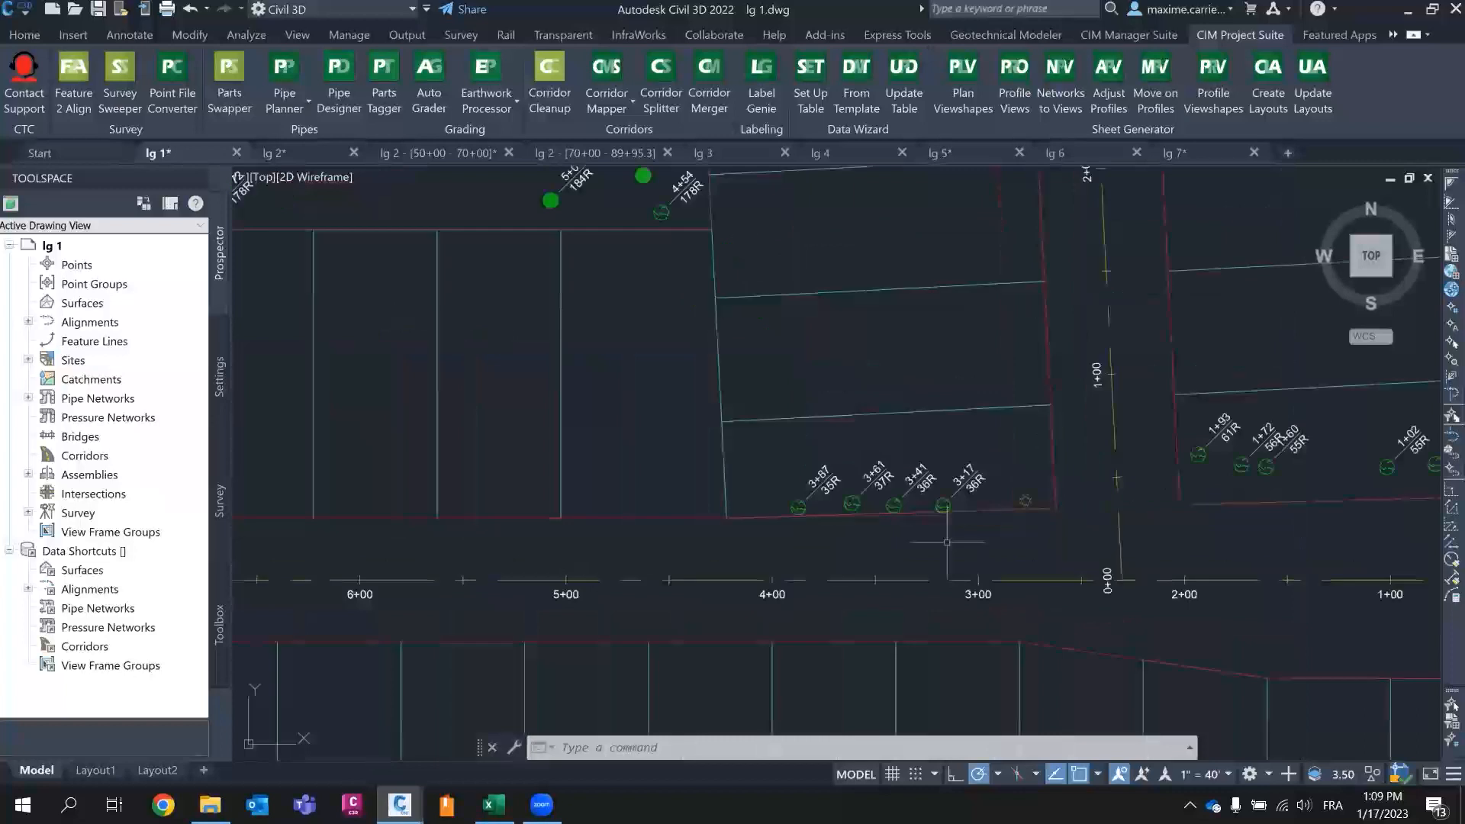
scroll(950, 546, "up", 4)
scroll(1043, 559, "down", 4)
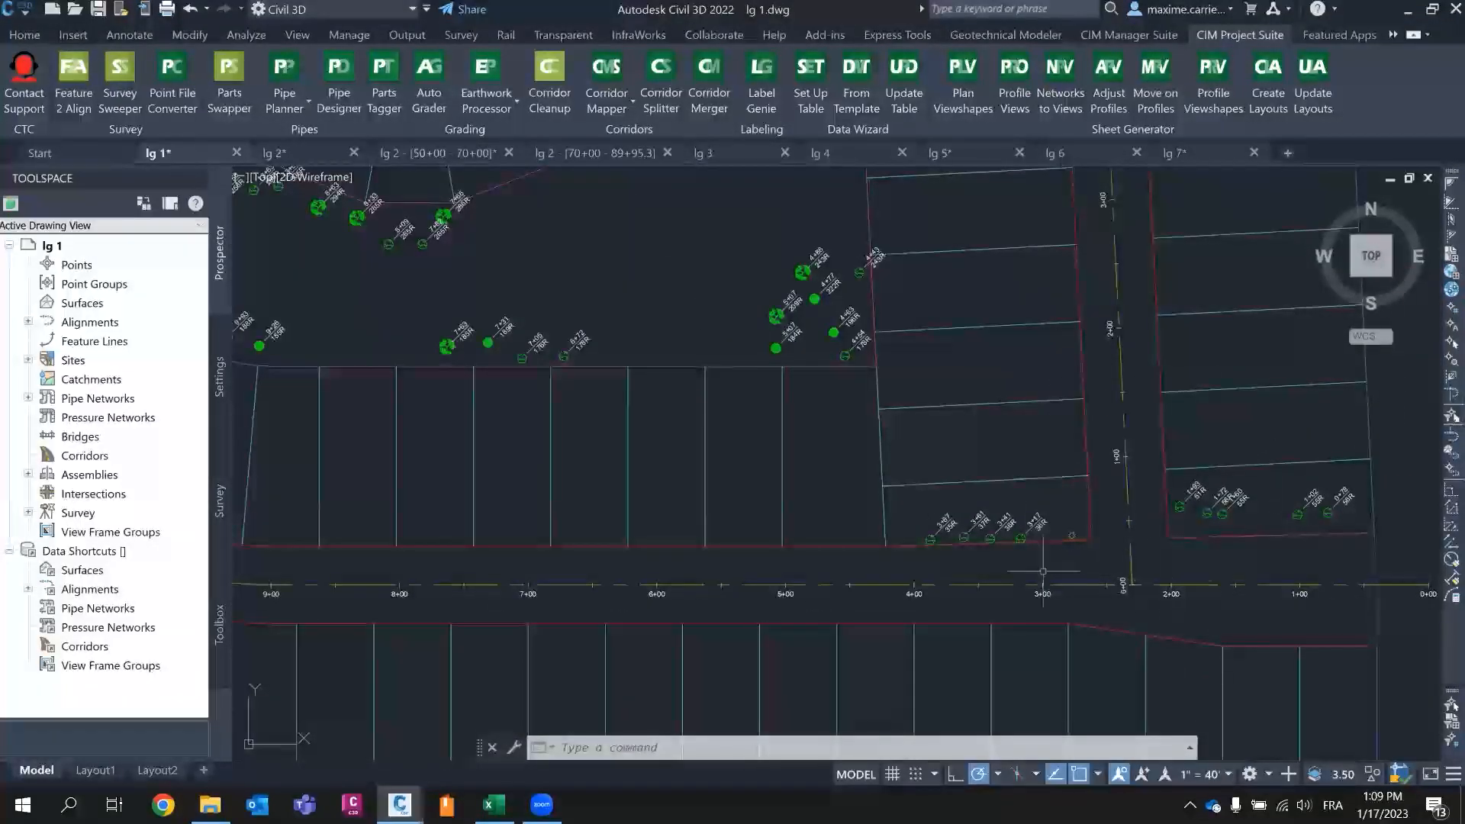
scroll(1063, 580, "down", 1)
scroll(603, 672, "down", 2)
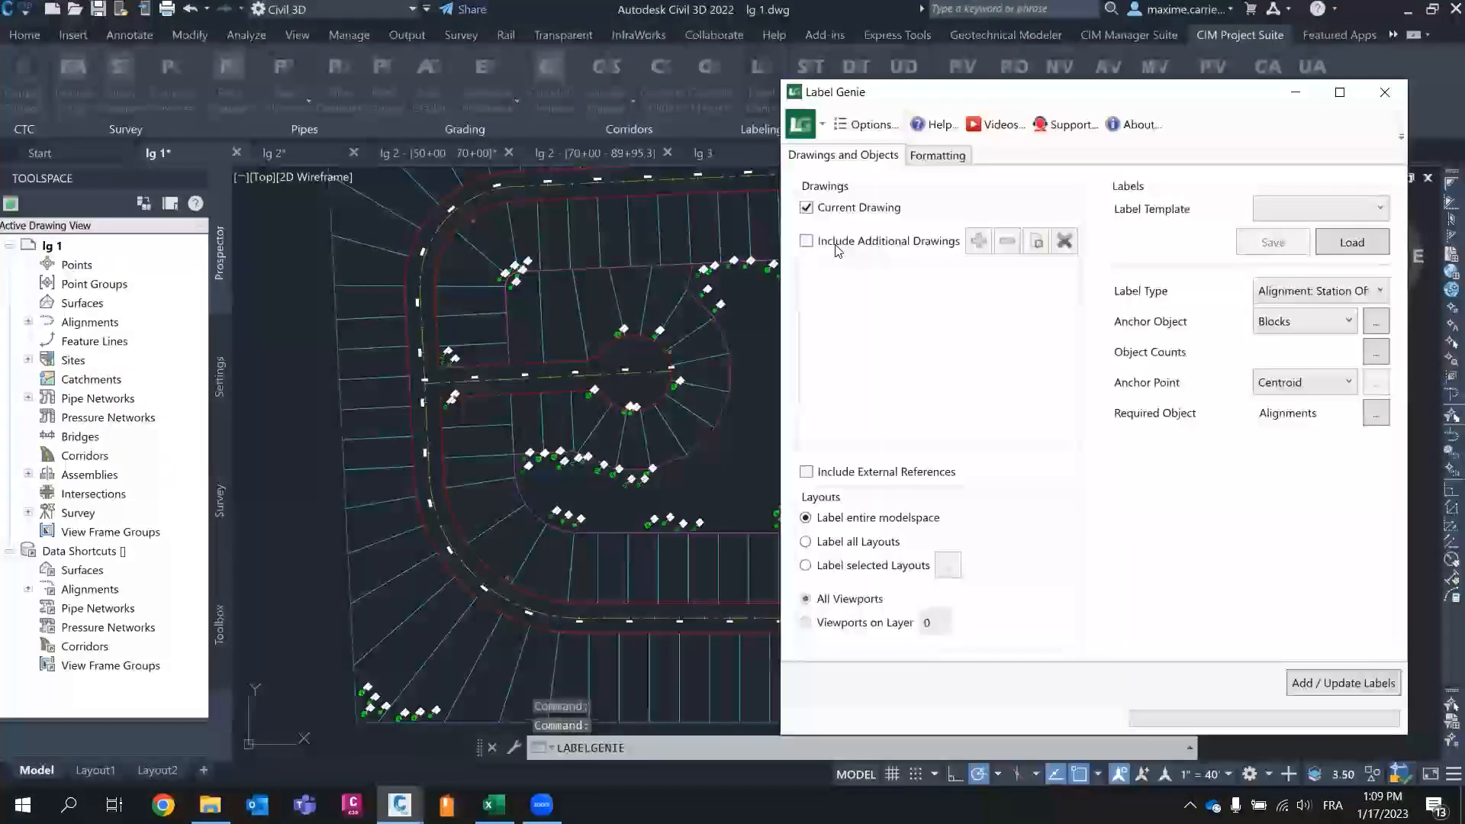
left_click(1300, 214)
scroll(1365, 335, "down", 5)
scroll(1365, 333, "up", 2)
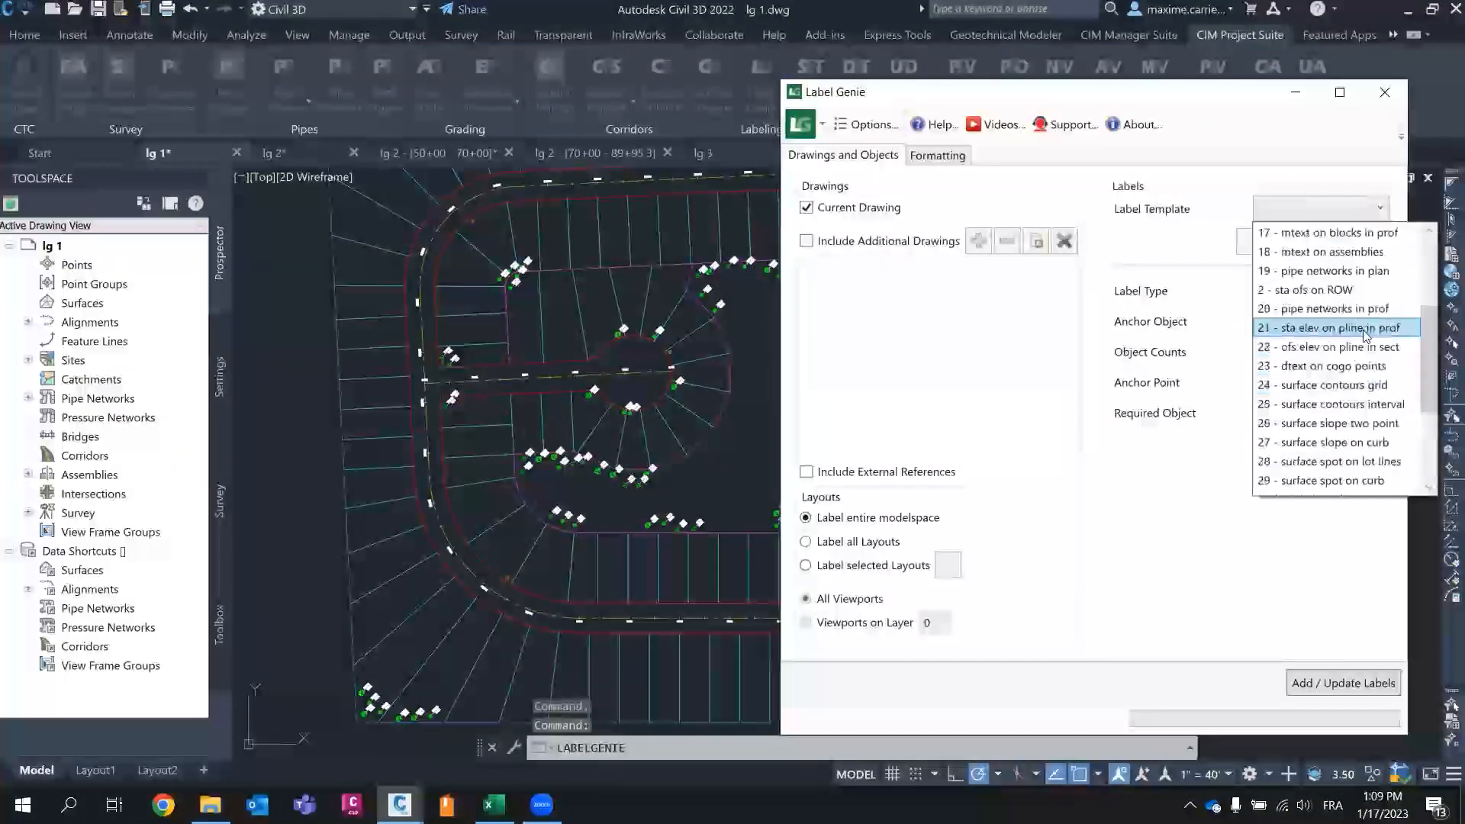
left_click(1303, 292)
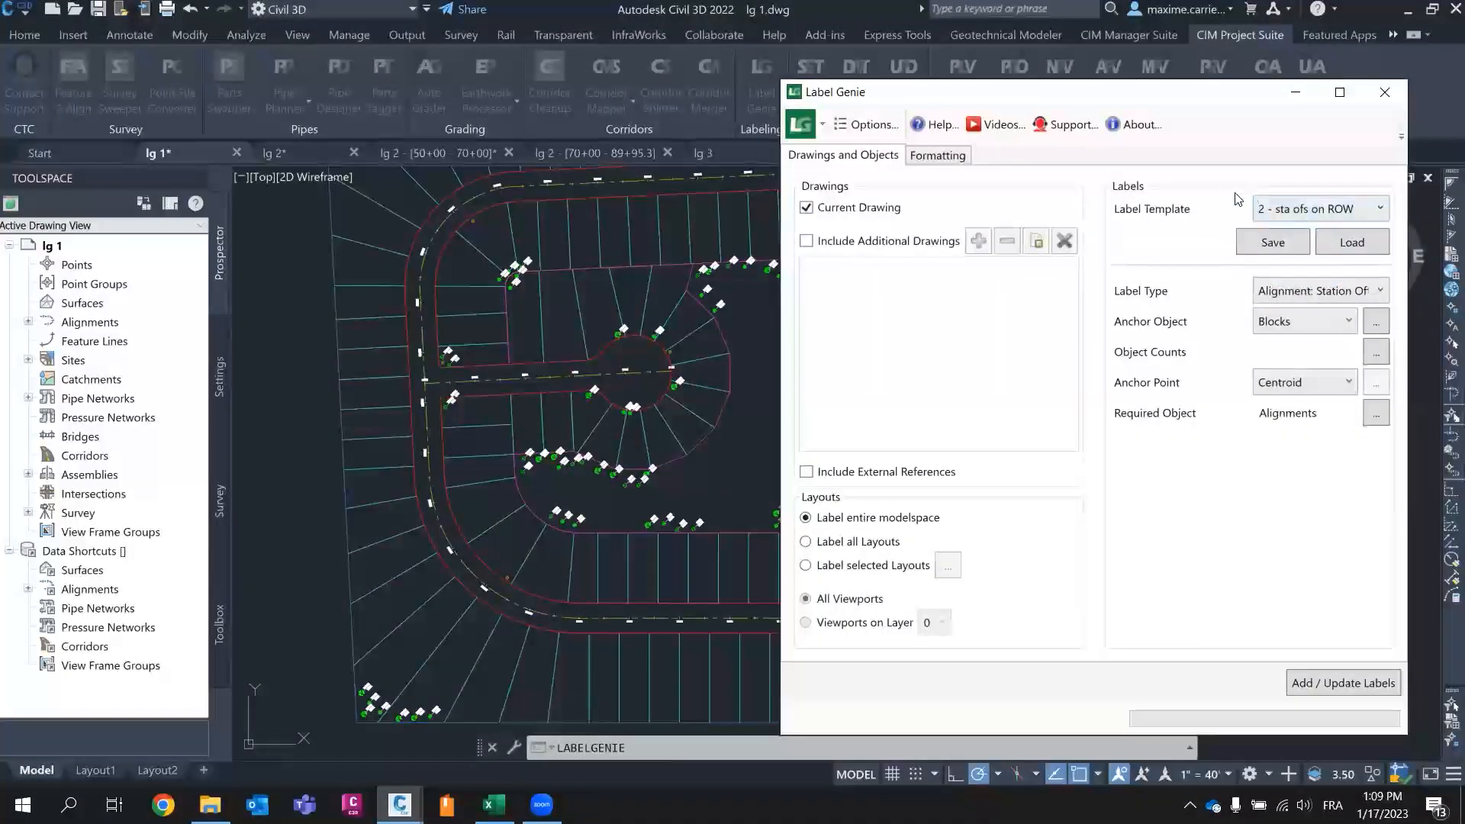
left_click(1374, 246)
left_click(1124, 451)
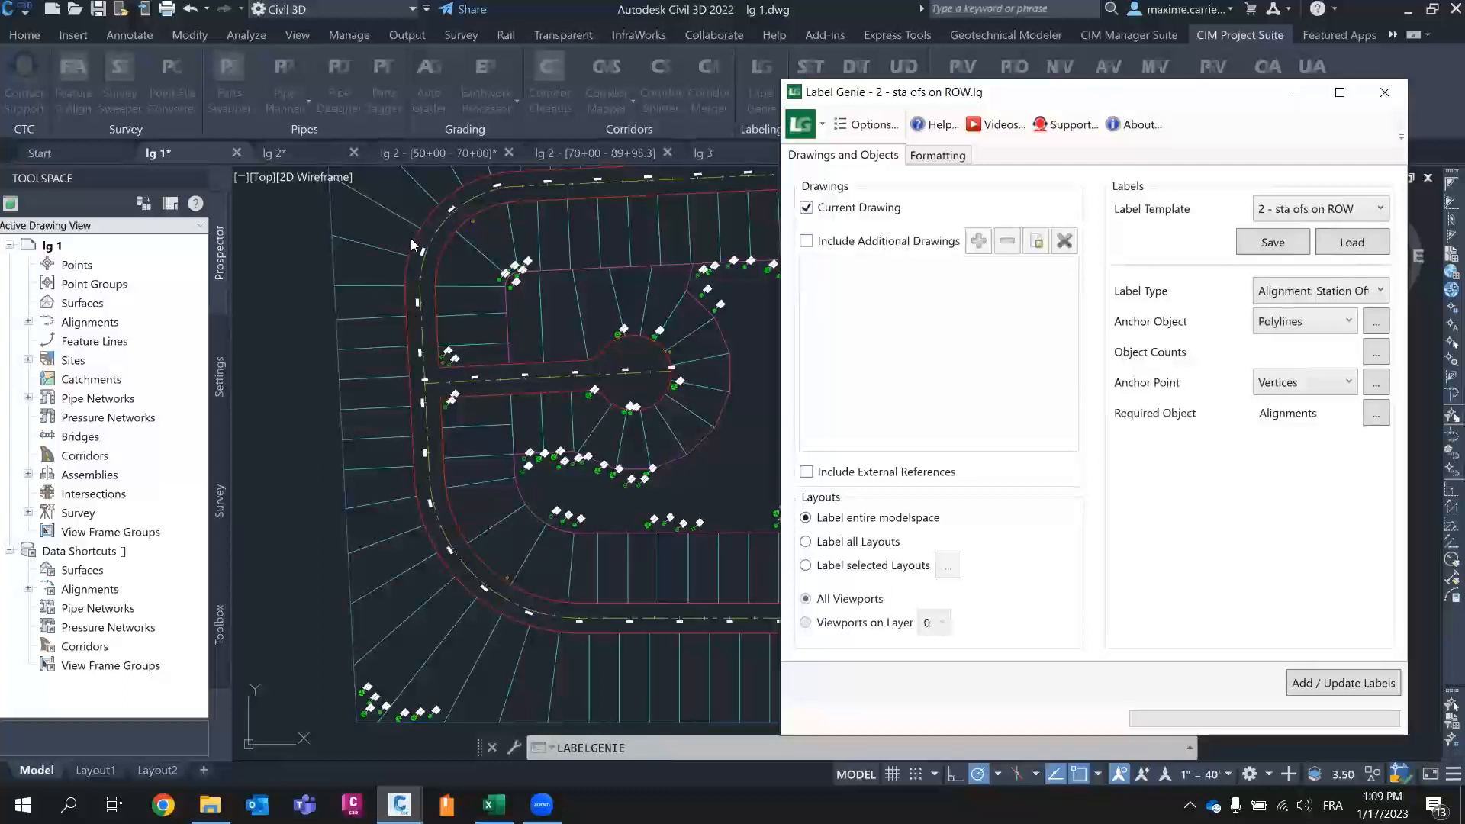
- Add the station offset labels to the right-of-way polyline vertices in the current drawing and inspect them near the road intersection
left_click(1322, 684)
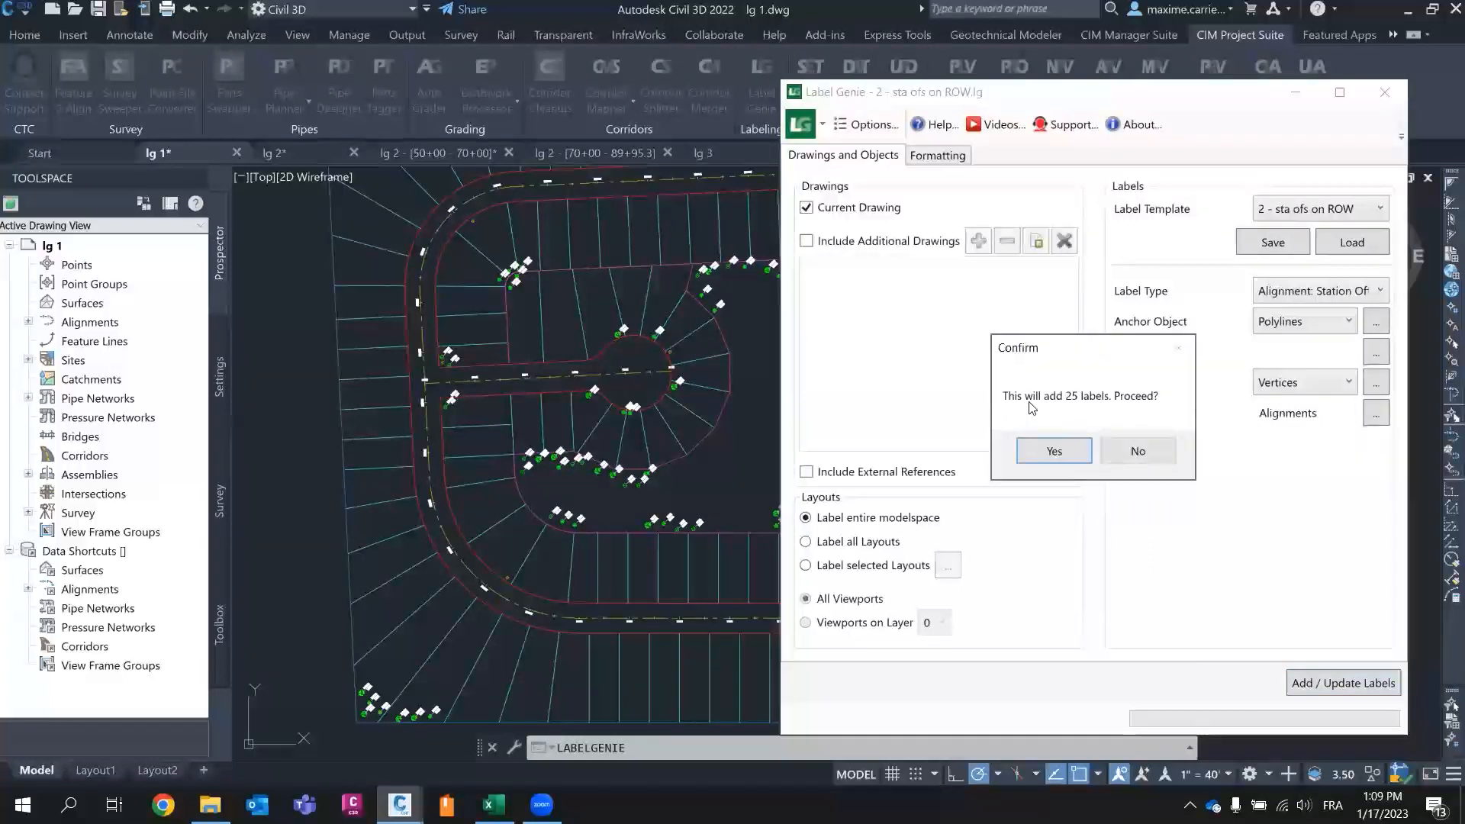
left_click(1055, 451)
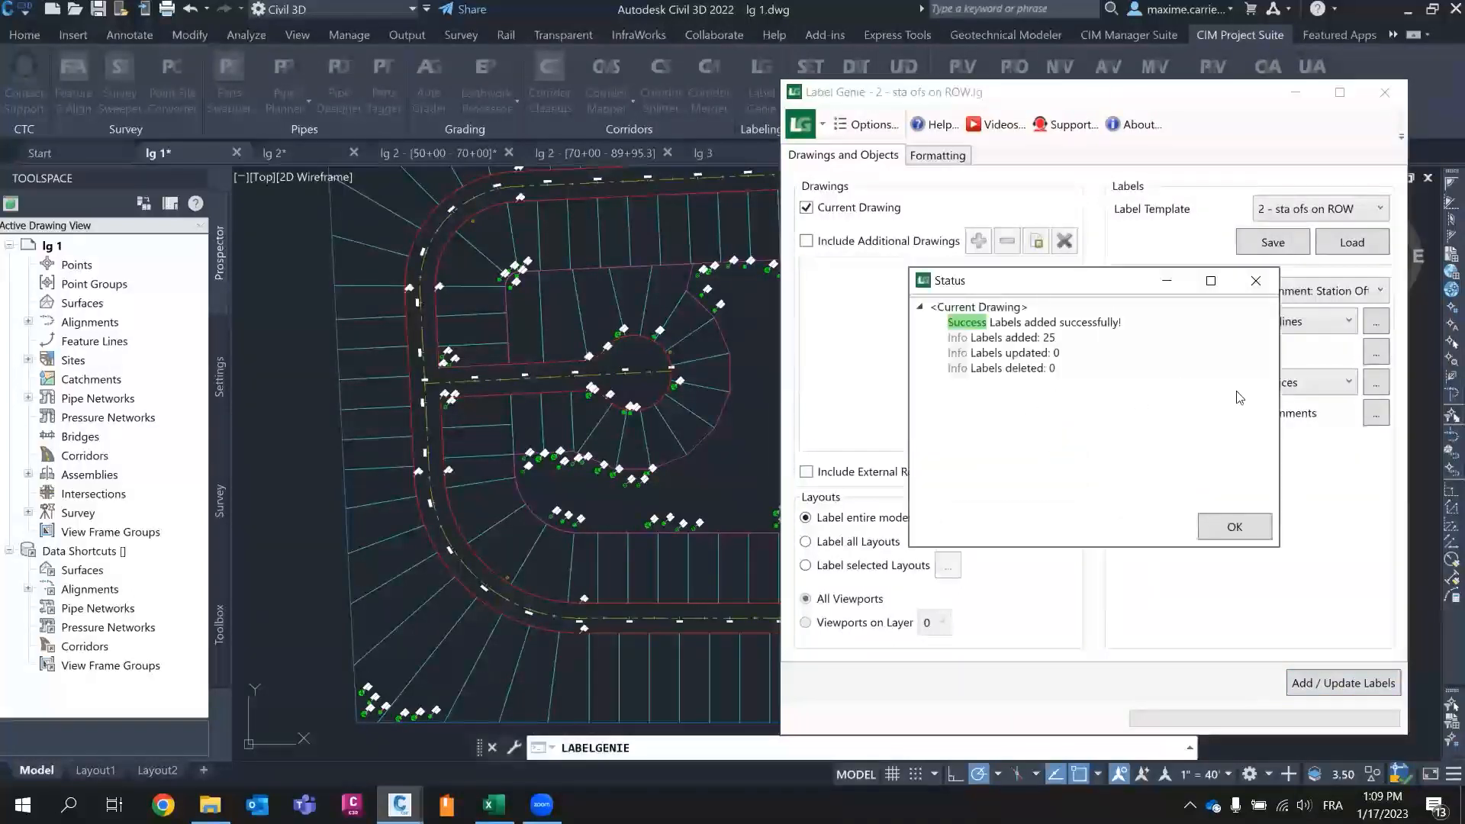
left_click(1234, 526)
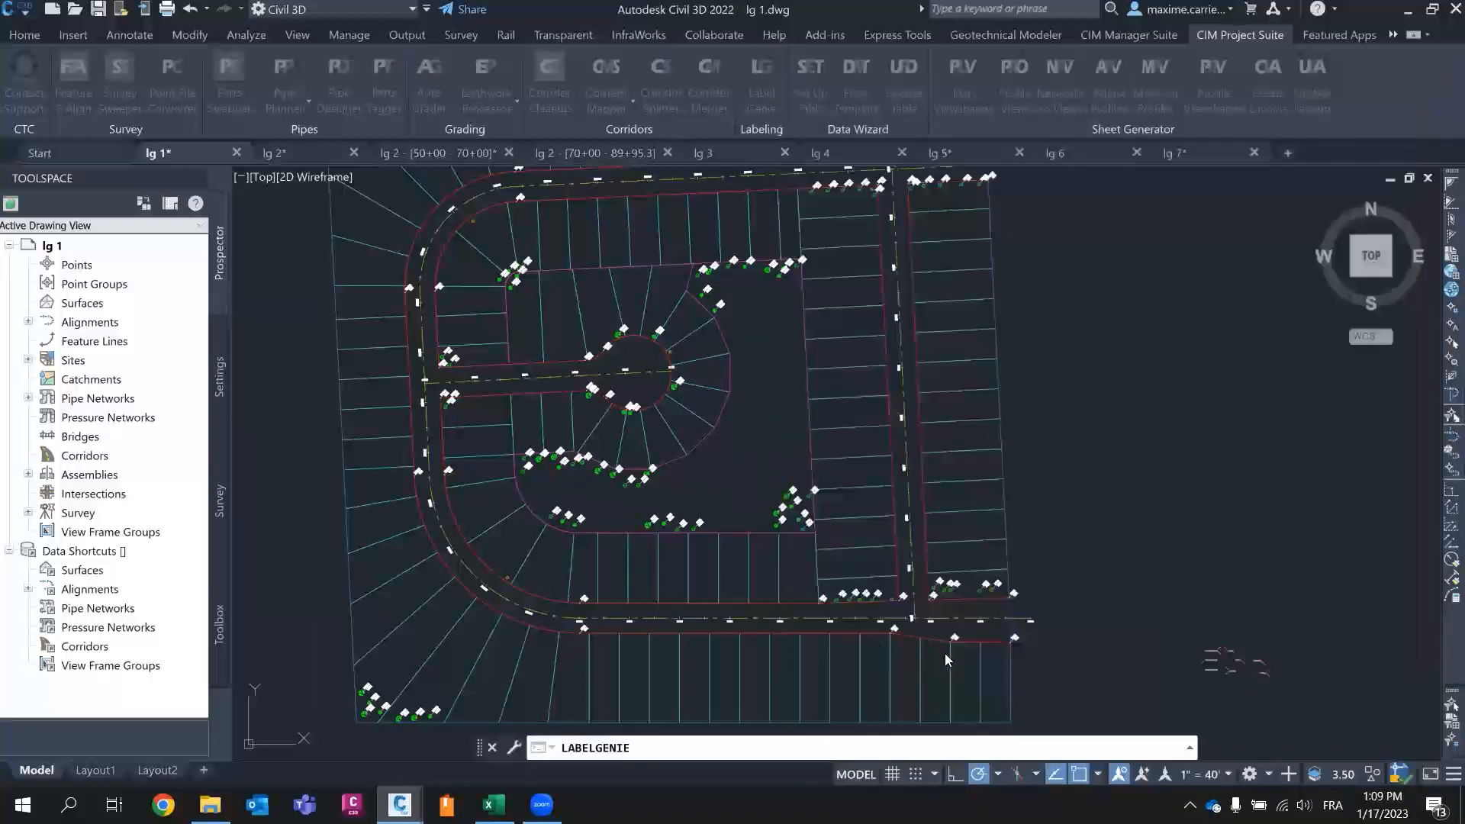
scroll(945, 654, "up", 5)
scroll(945, 653, "up", 3)
scroll(915, 595, "down", 5)
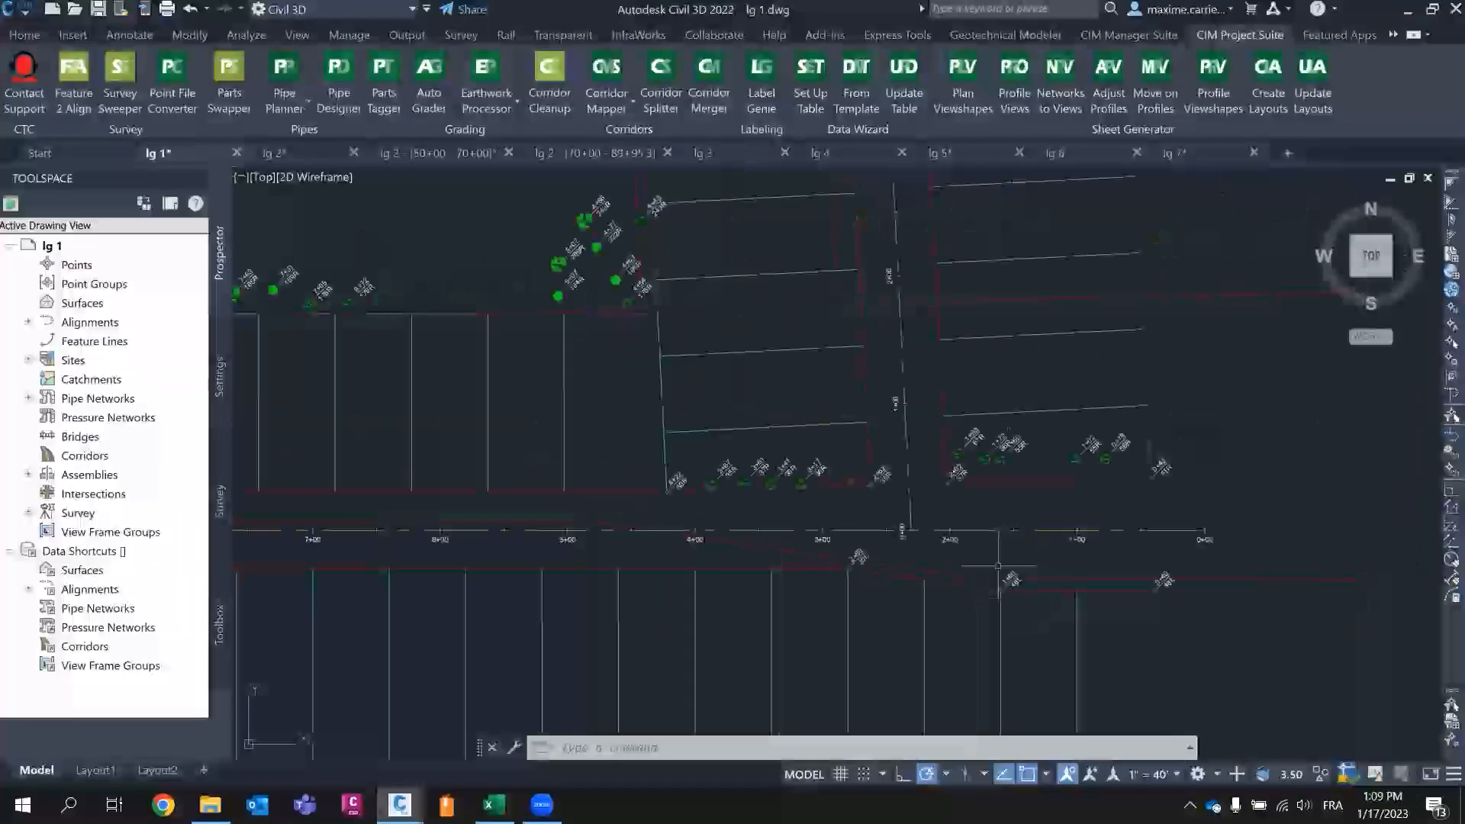
scroll(894, 549, "up", 4)
scroll(893, 421, "up", 4)
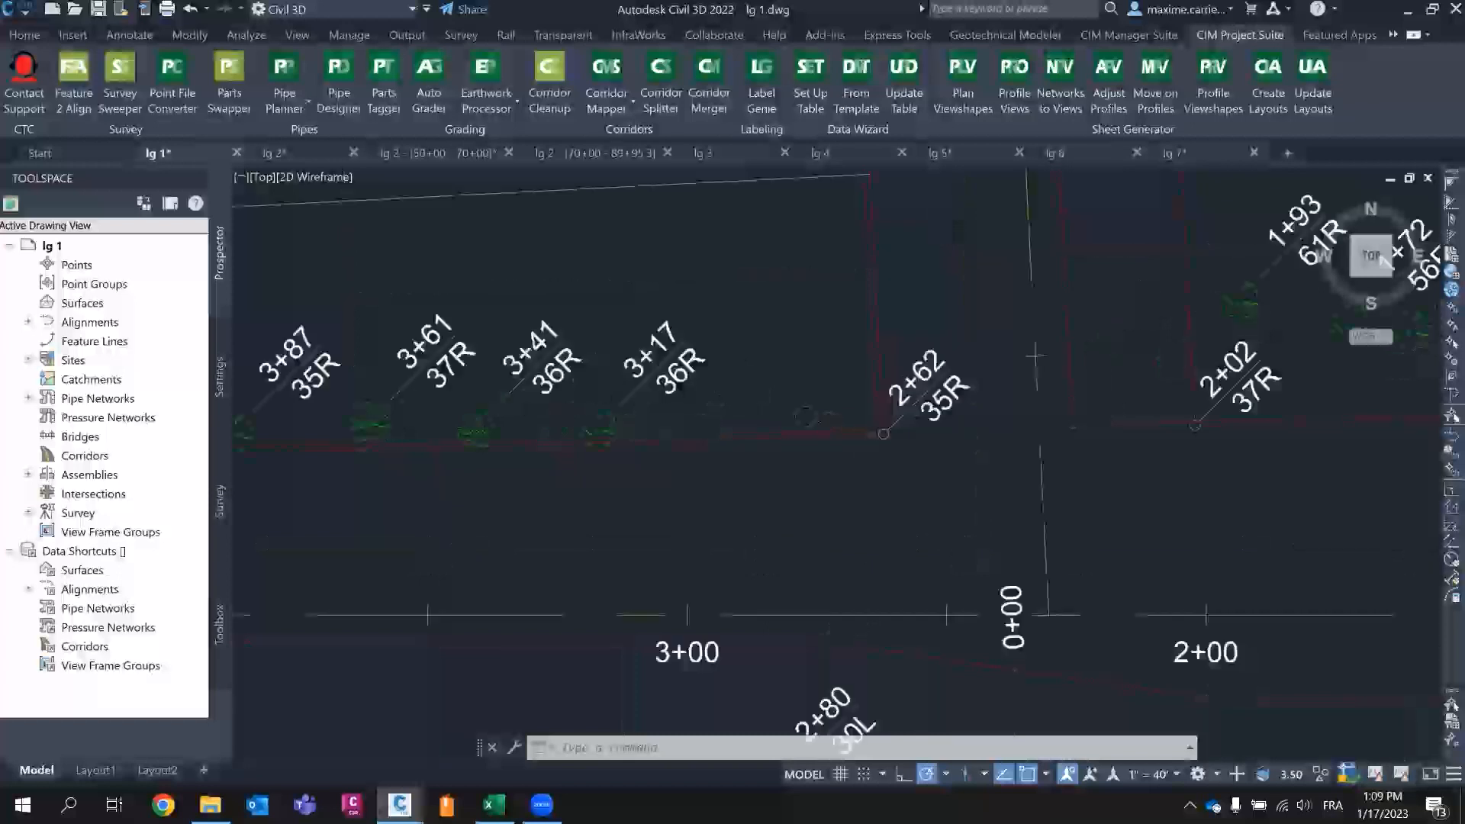
scroll(862, 443, "down", 6)
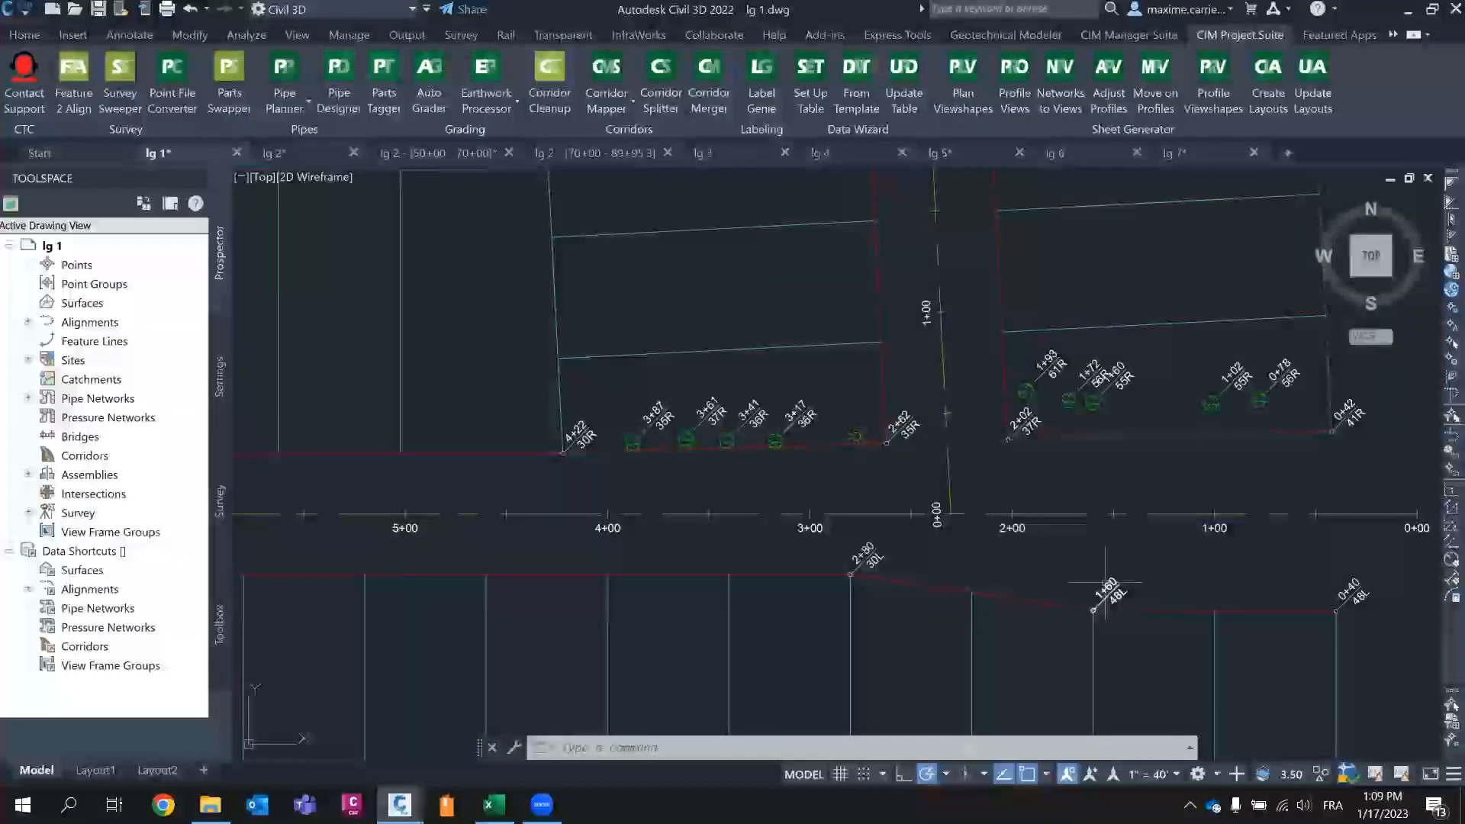
scroll(1105, 582, "down", 8)
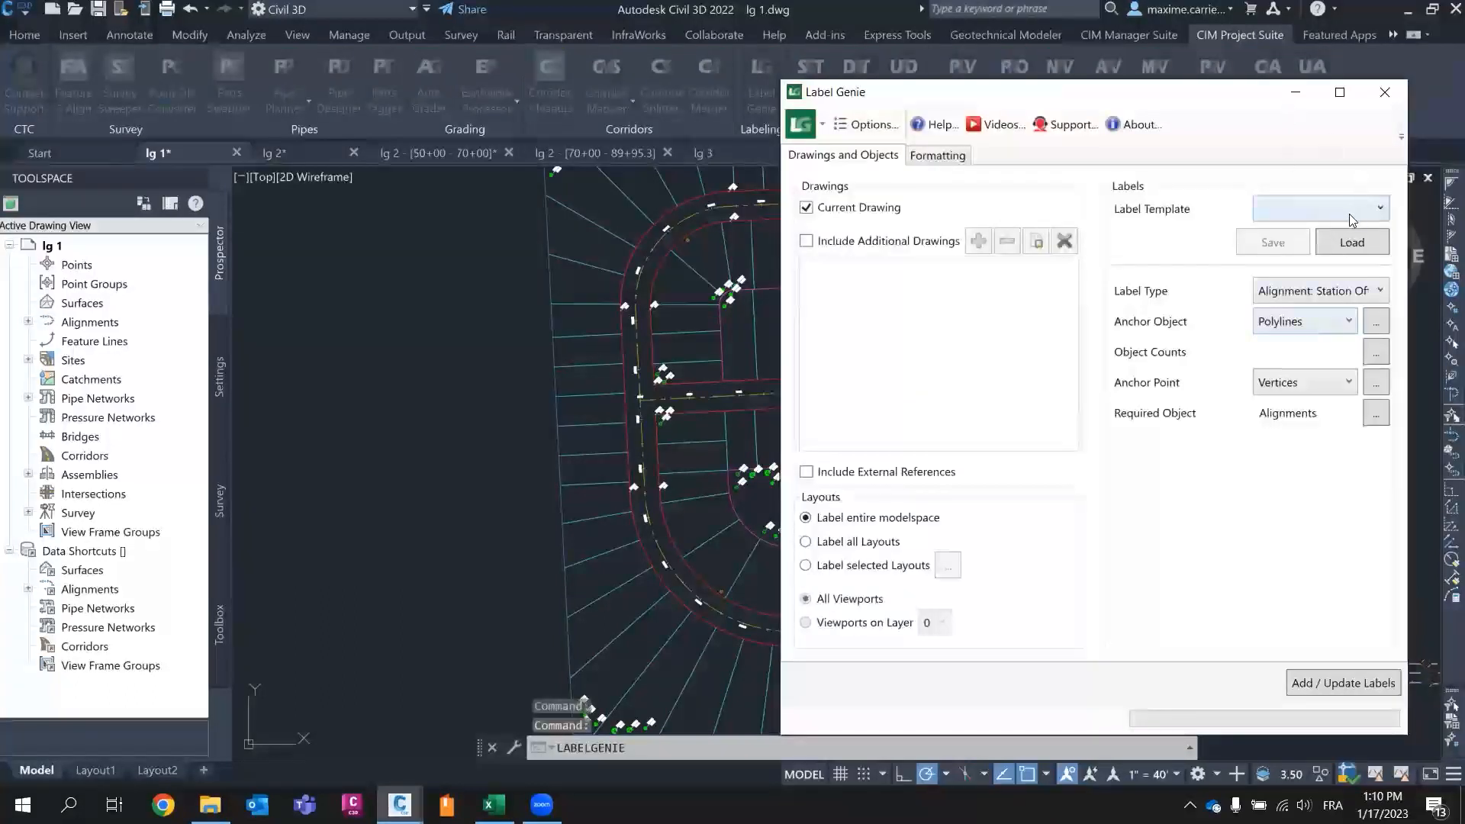
- Load the label template "3 - lot labels and areas" in a new Label Genie session without saving the current changes
left_click(1350, 220)
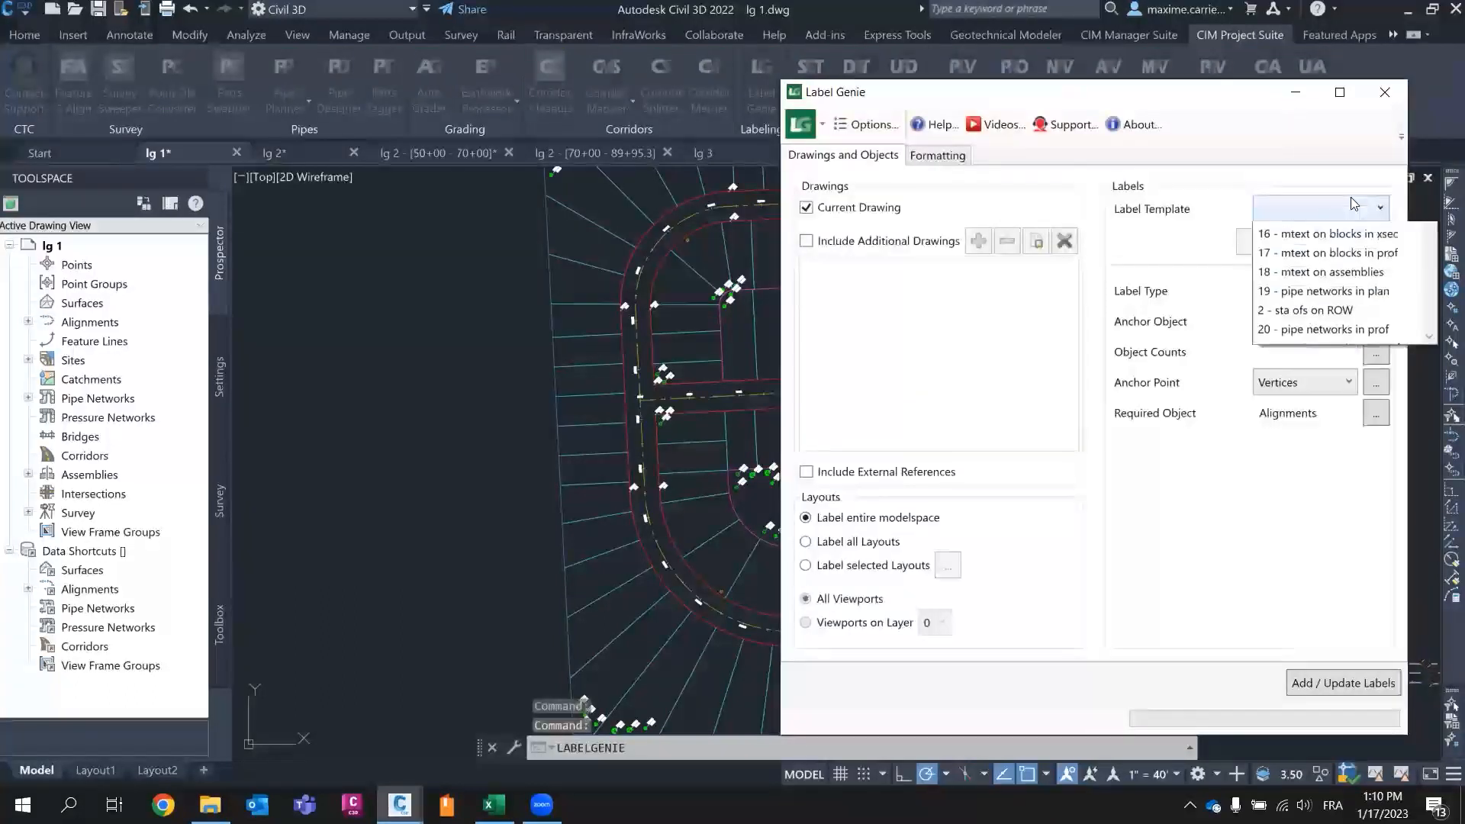
scroll(1355, 381, "down", 7)
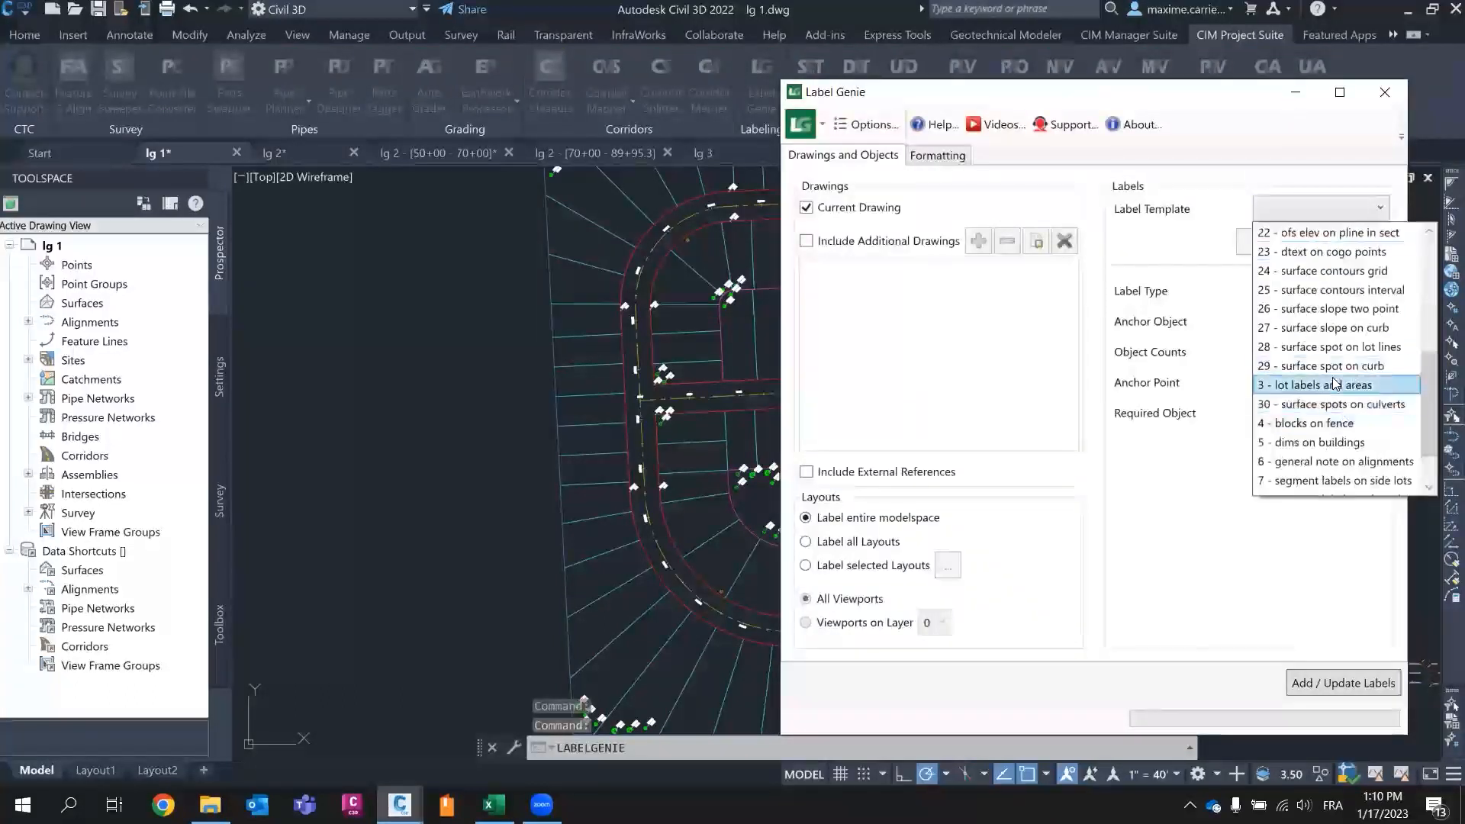
left_click(1354, 384)
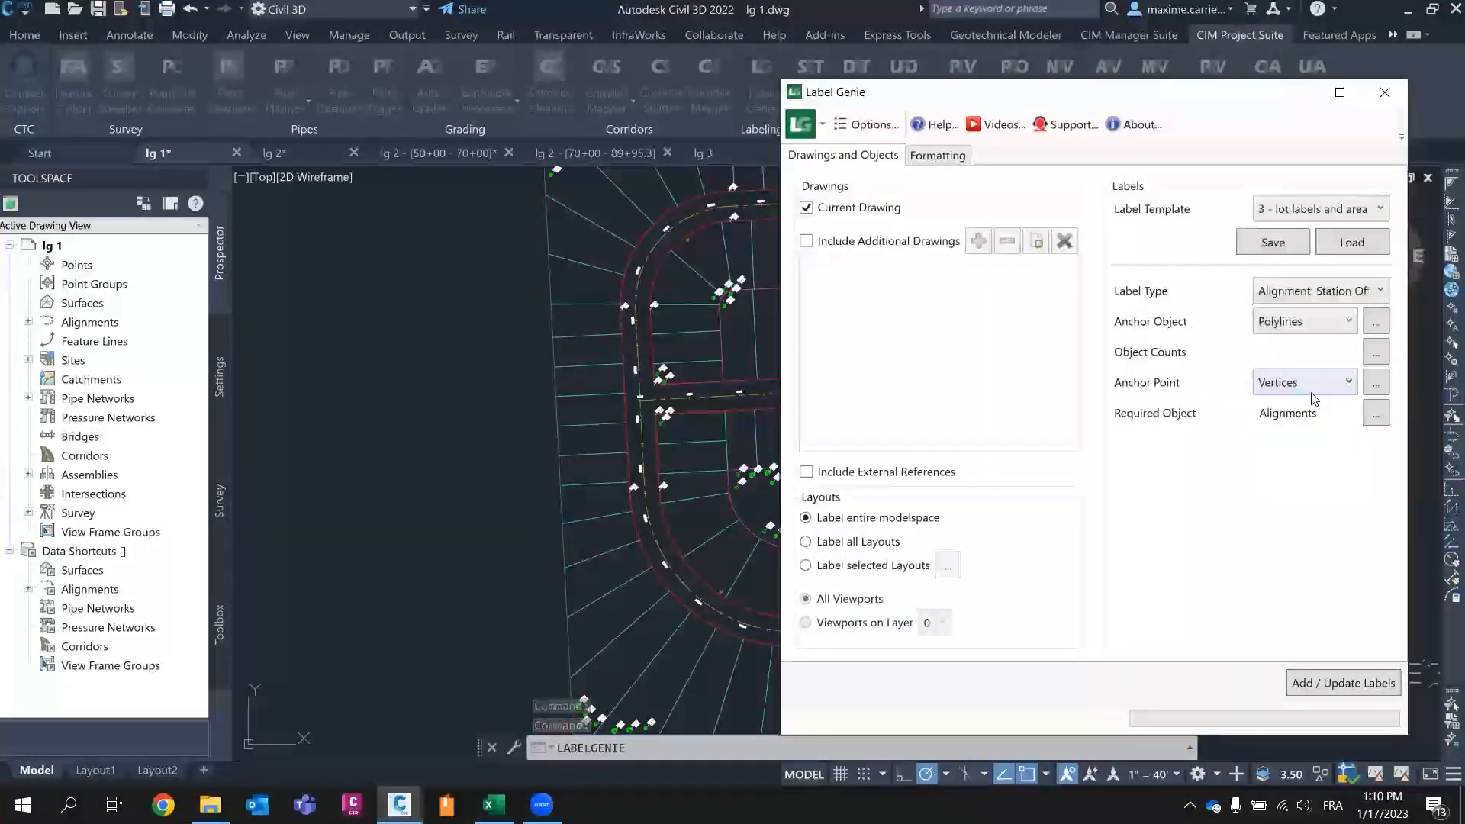
left_click(1343, 243)
left_click(1115, 451)
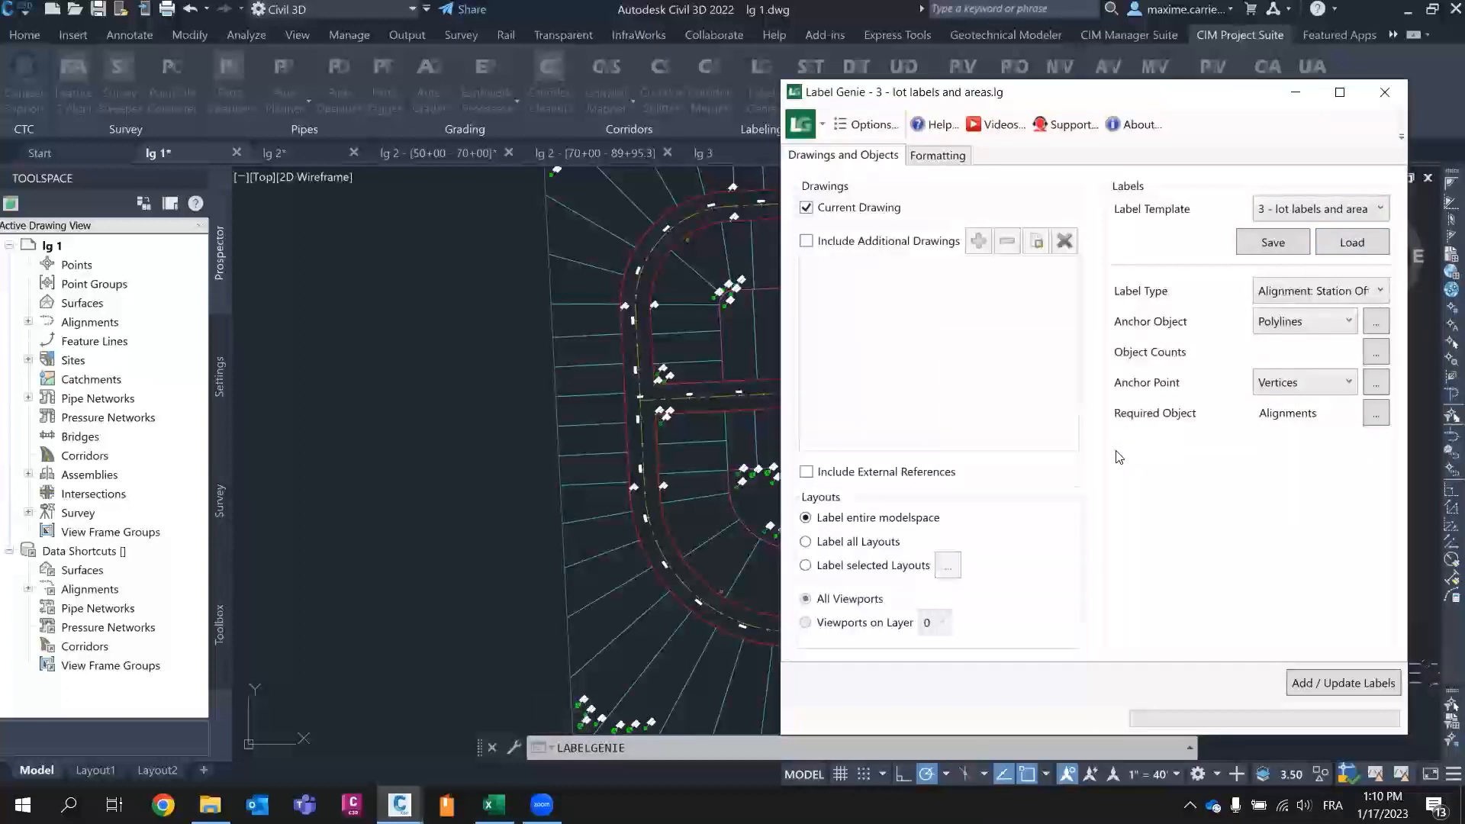
left_click(1381, 210)
left_click(1381, 210)
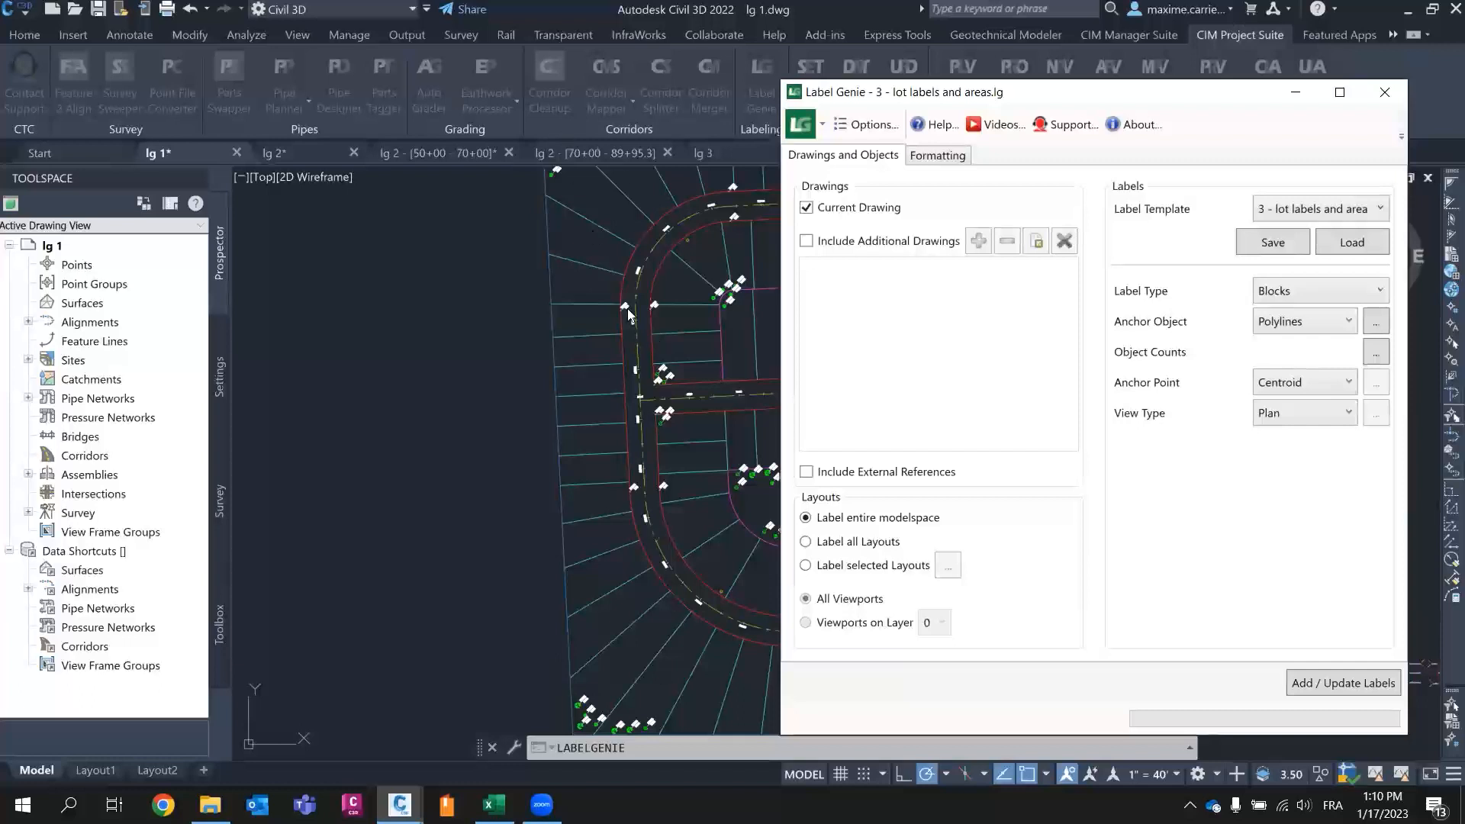
- Add the lot number and area block labels at the centroids of the lot polylines in the current drawing
left_click(1336, 684)
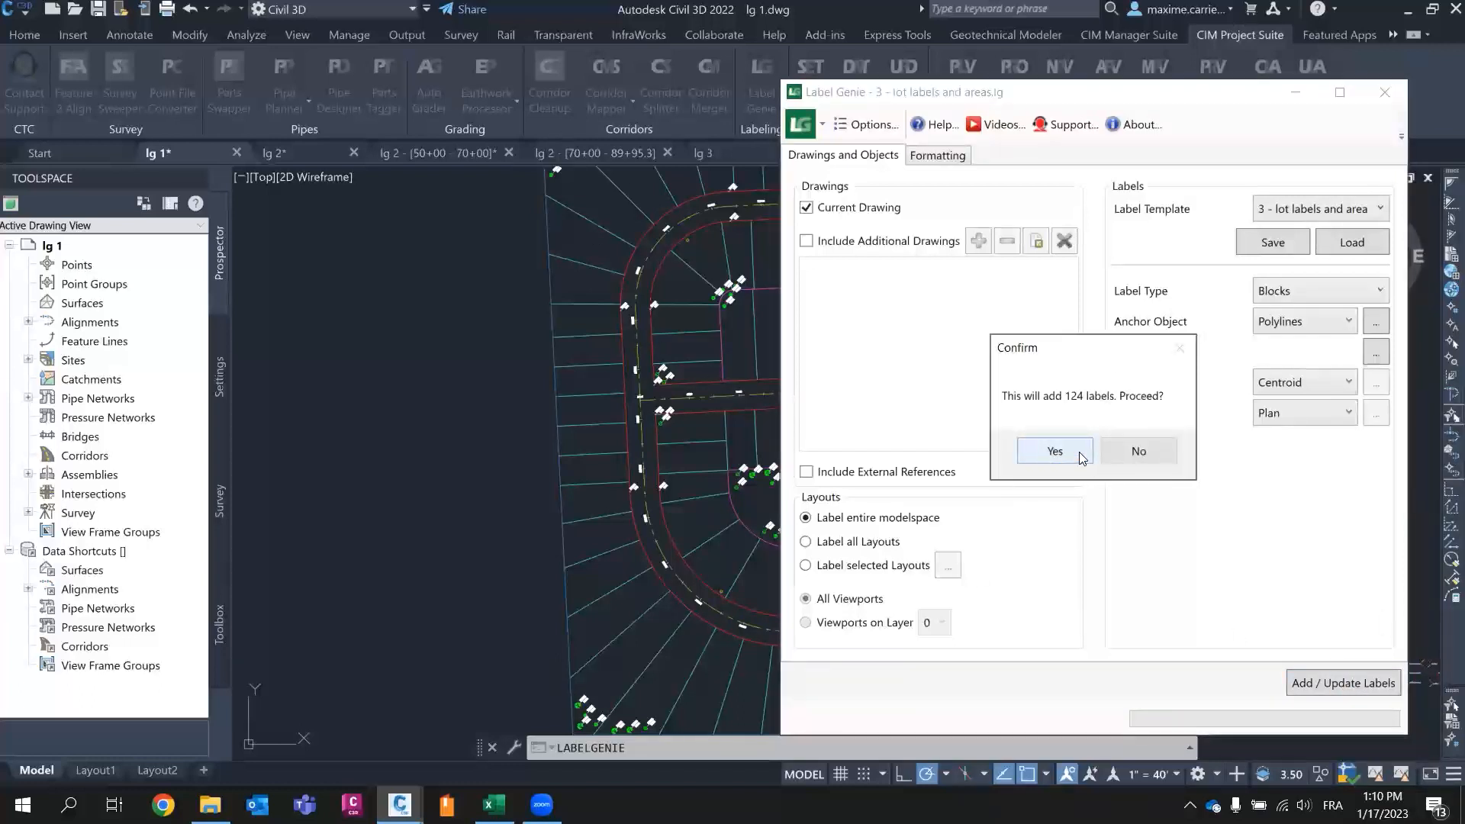
left_click(1079, 452)
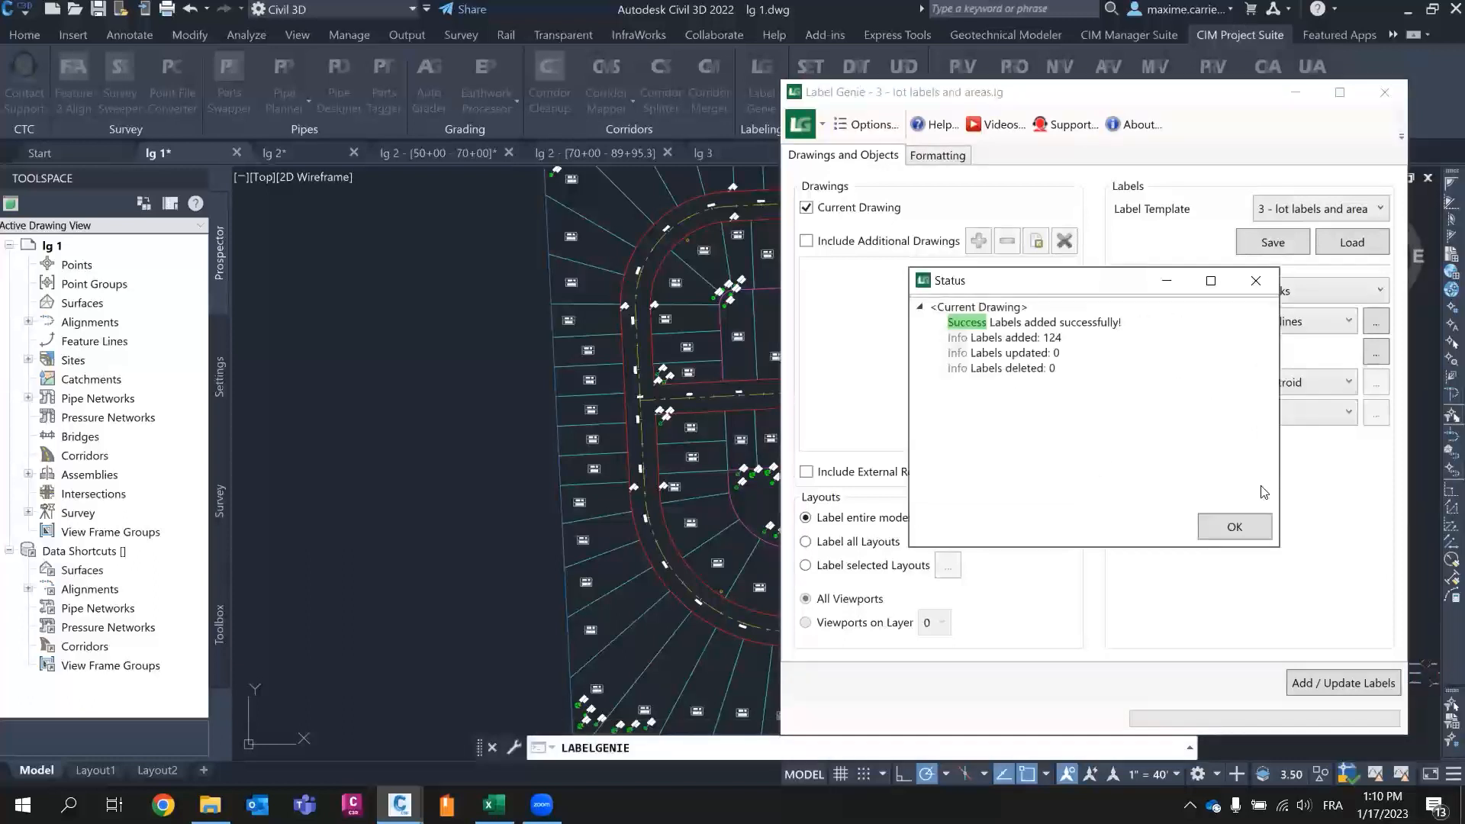
left_click(1231, 525)
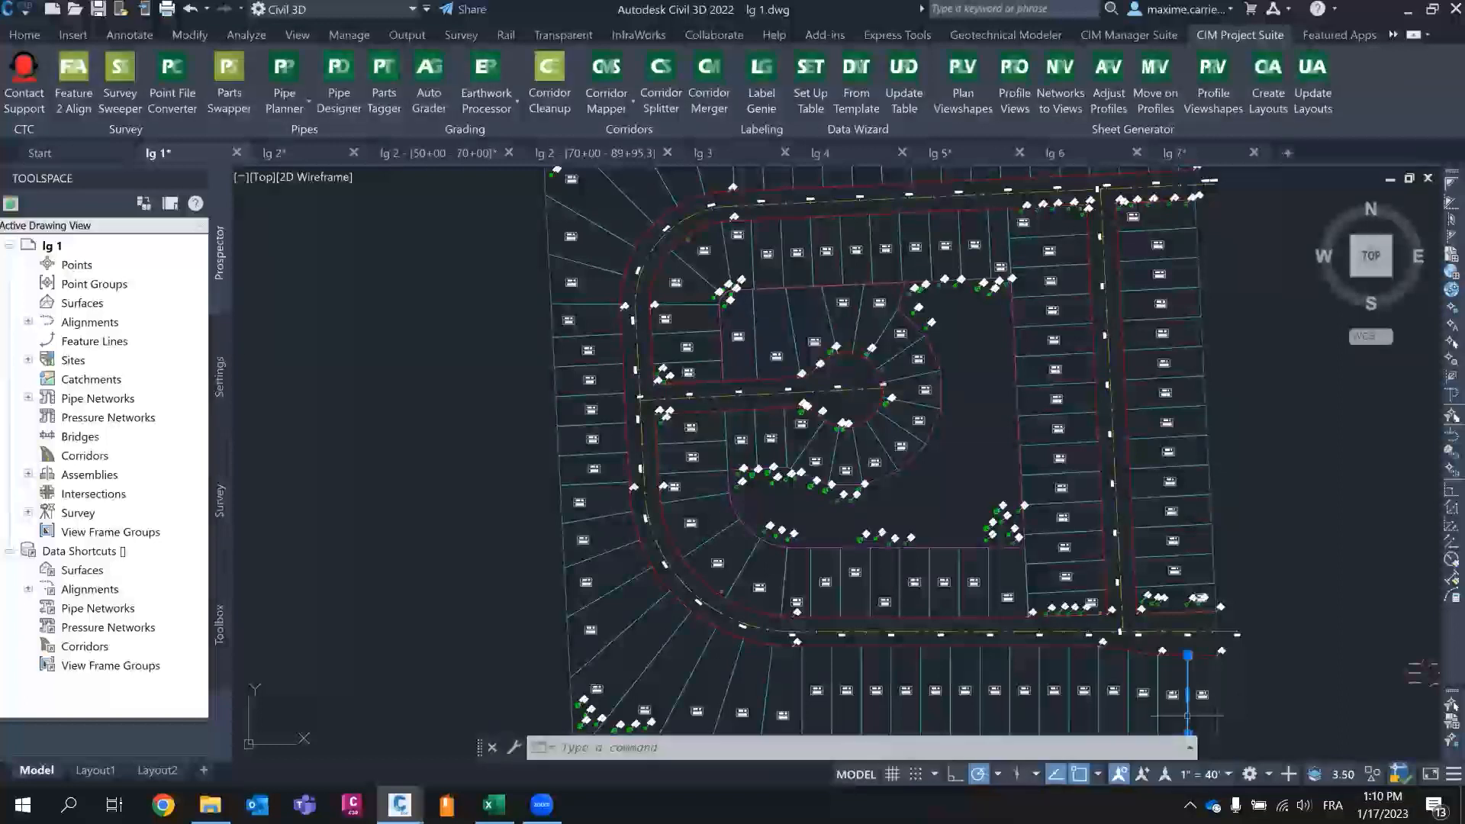
scroll(1205, 721, "up", 4)
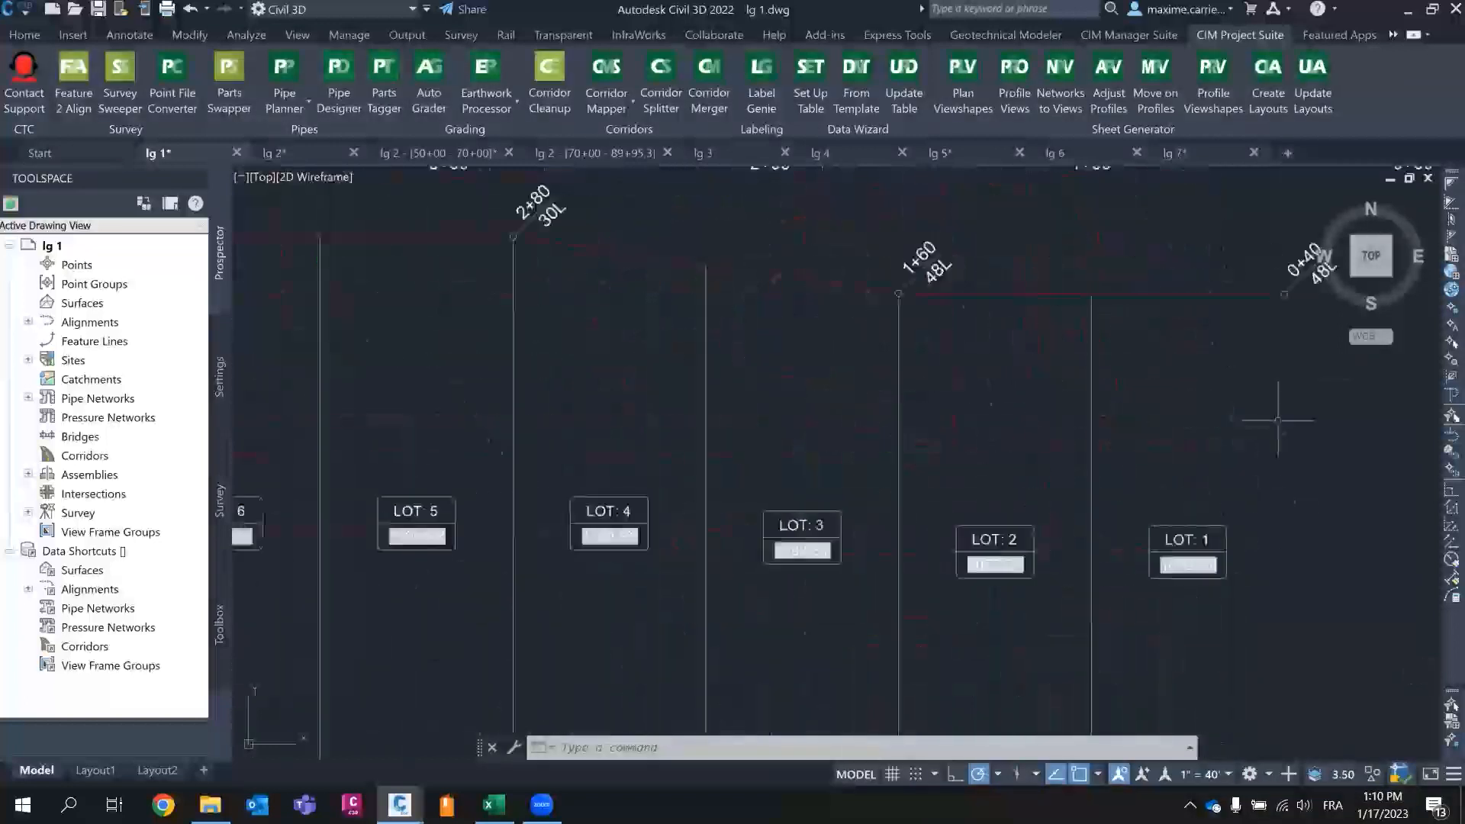
- Make the Selection Cycling toggle available in the status bar and turn it on
left_click(1129, 264)
key("Escape")
left_click(1454, 774)
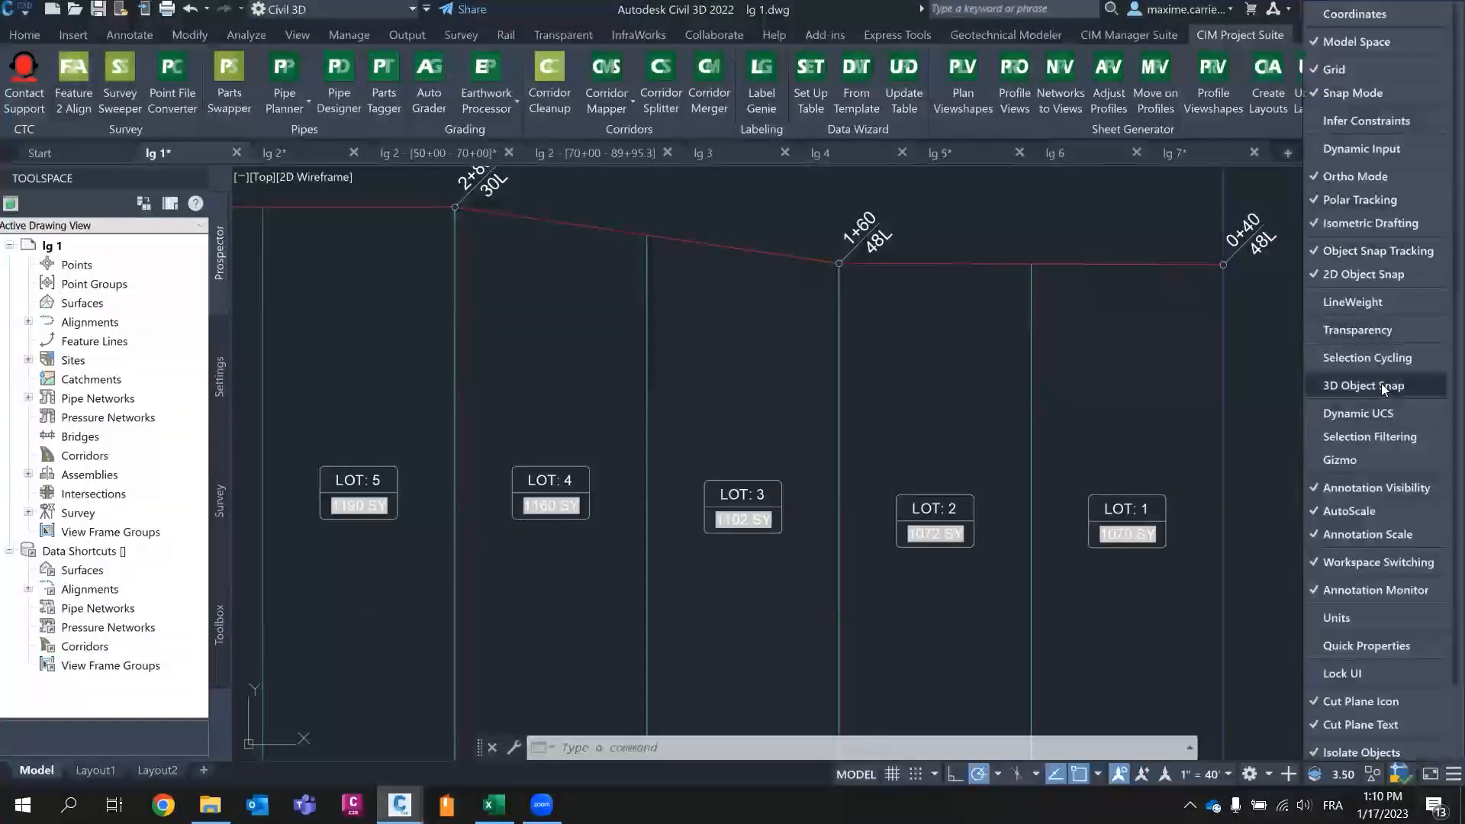
left_click(1366, 358)
left_click(1096, 772)
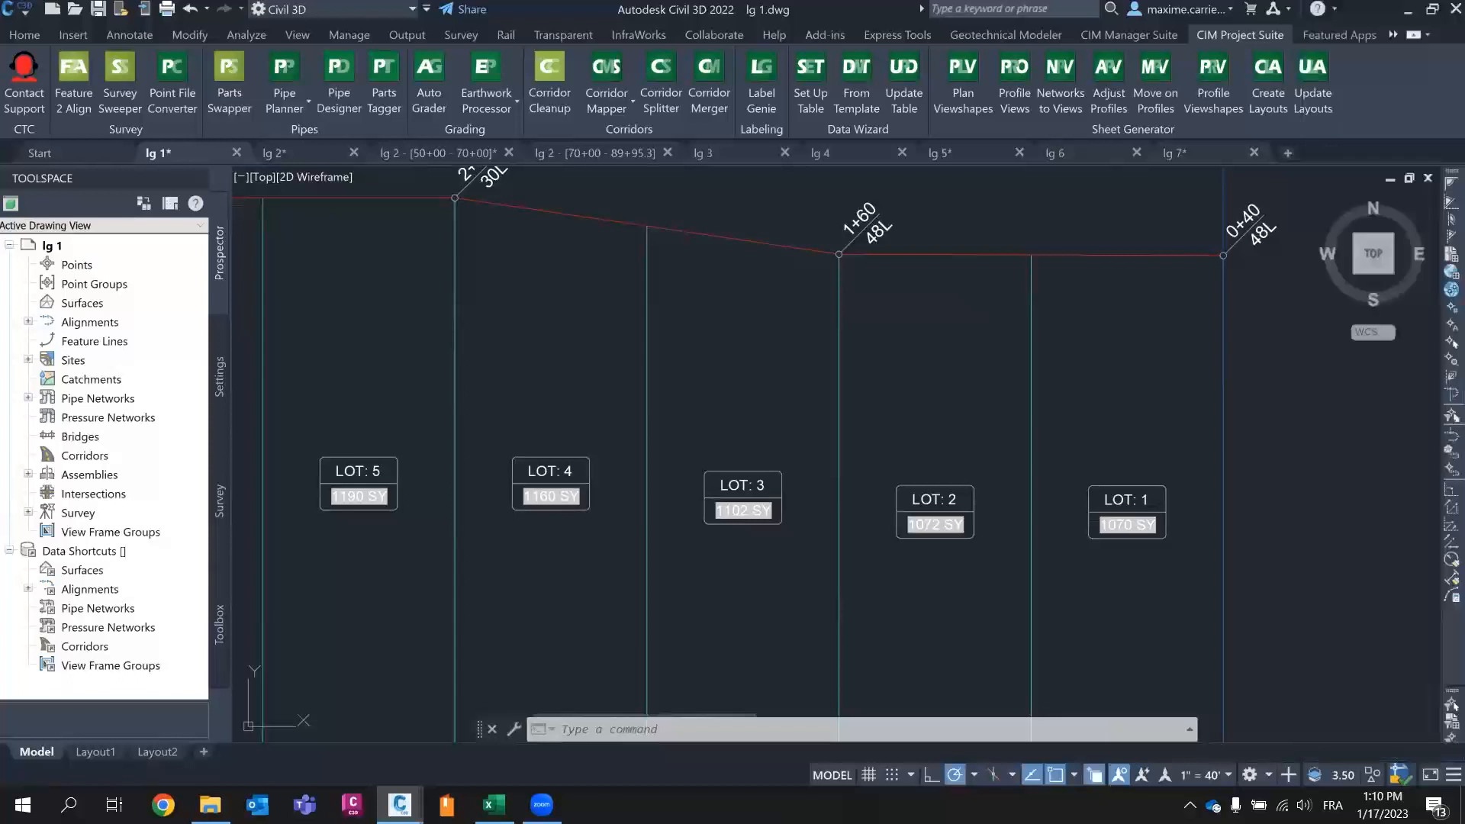
- Pick the closed boundary polyline of lot 1 from the overlapping polylines, deselect it and inspect the lot labels across the subdivision
left_click(1072, 254)
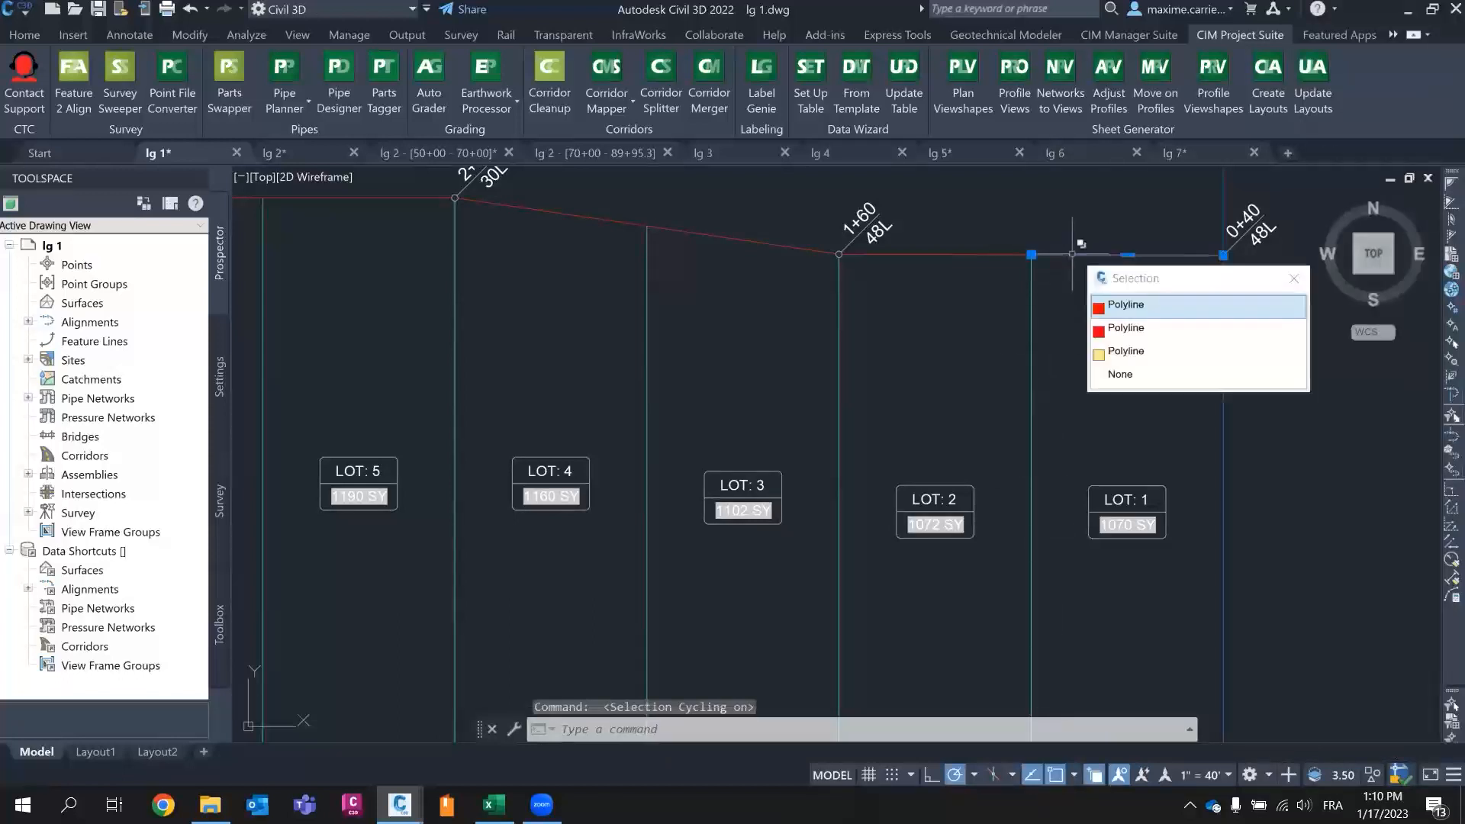
left_click(1126, 351)
scroll(1188, 435, "down", 4)
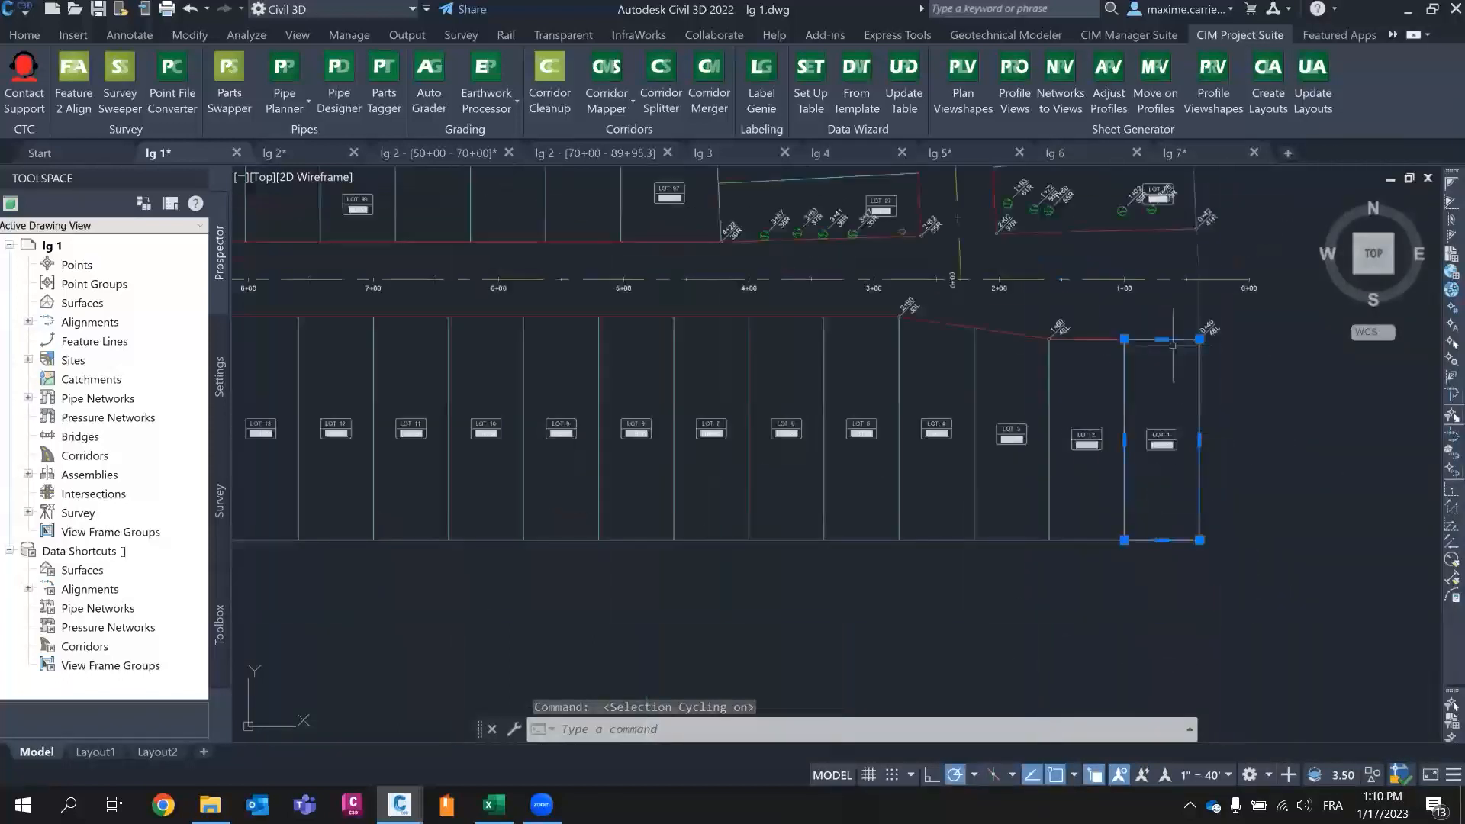
scroll(1175, 345, "up", 2)
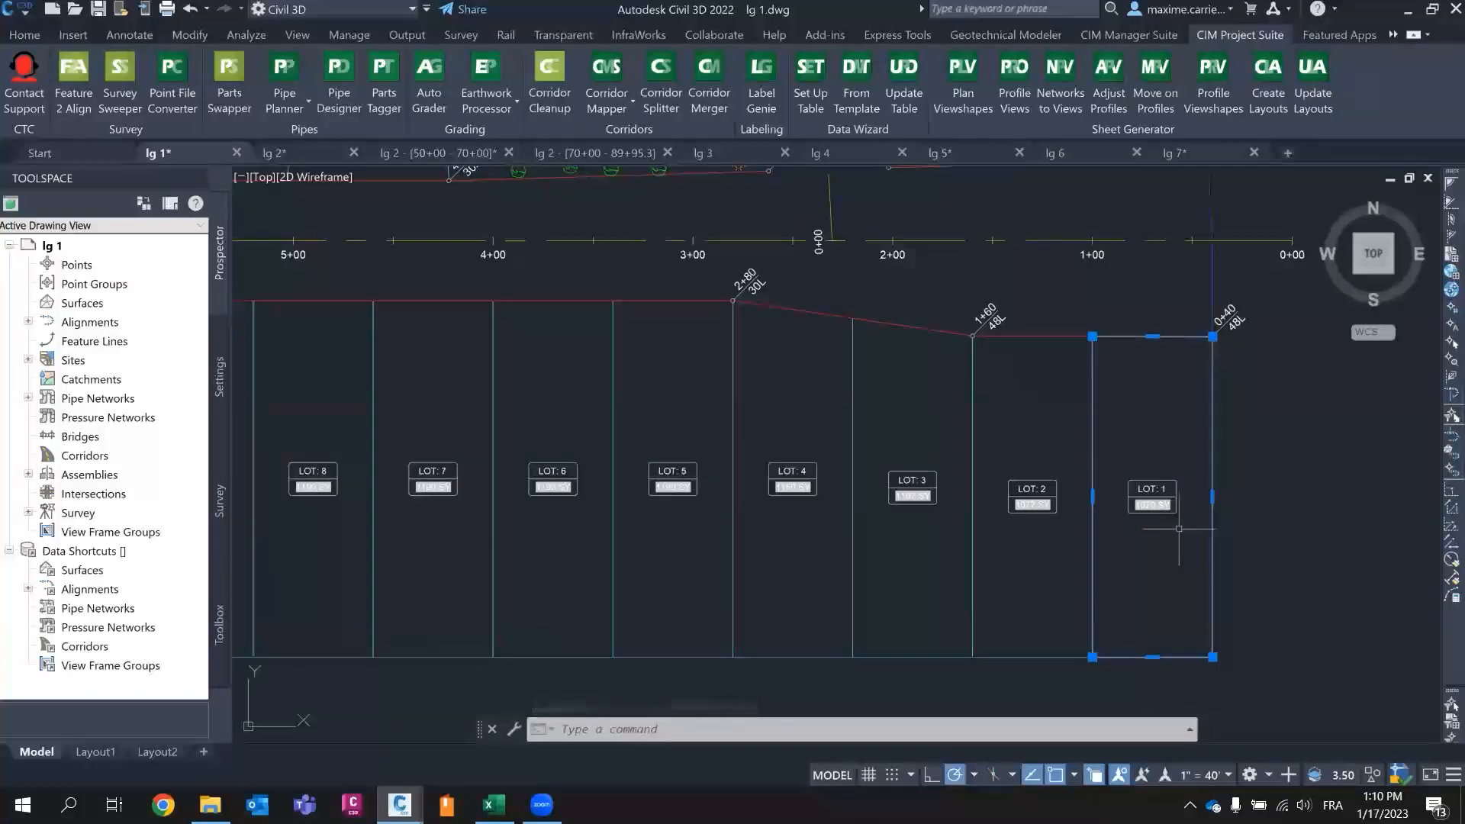
key("Escape")
scroll(1095, 575, "down", 3)
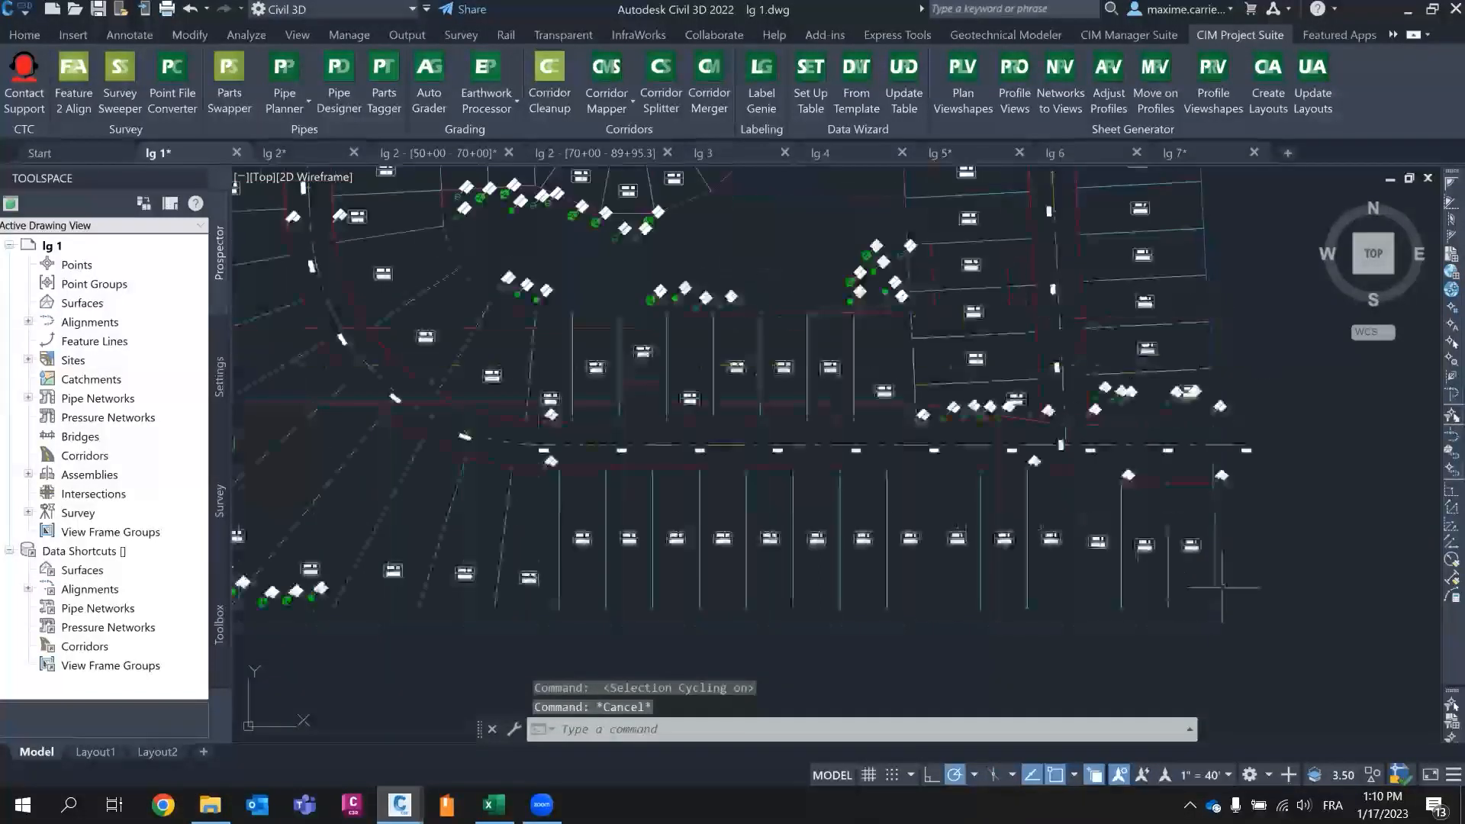
mouse_move(1096, 575)
middle_mouse_down()
mouse_move(1153, 555)
mouse_move(1173, 585)
middle_mouse_up()
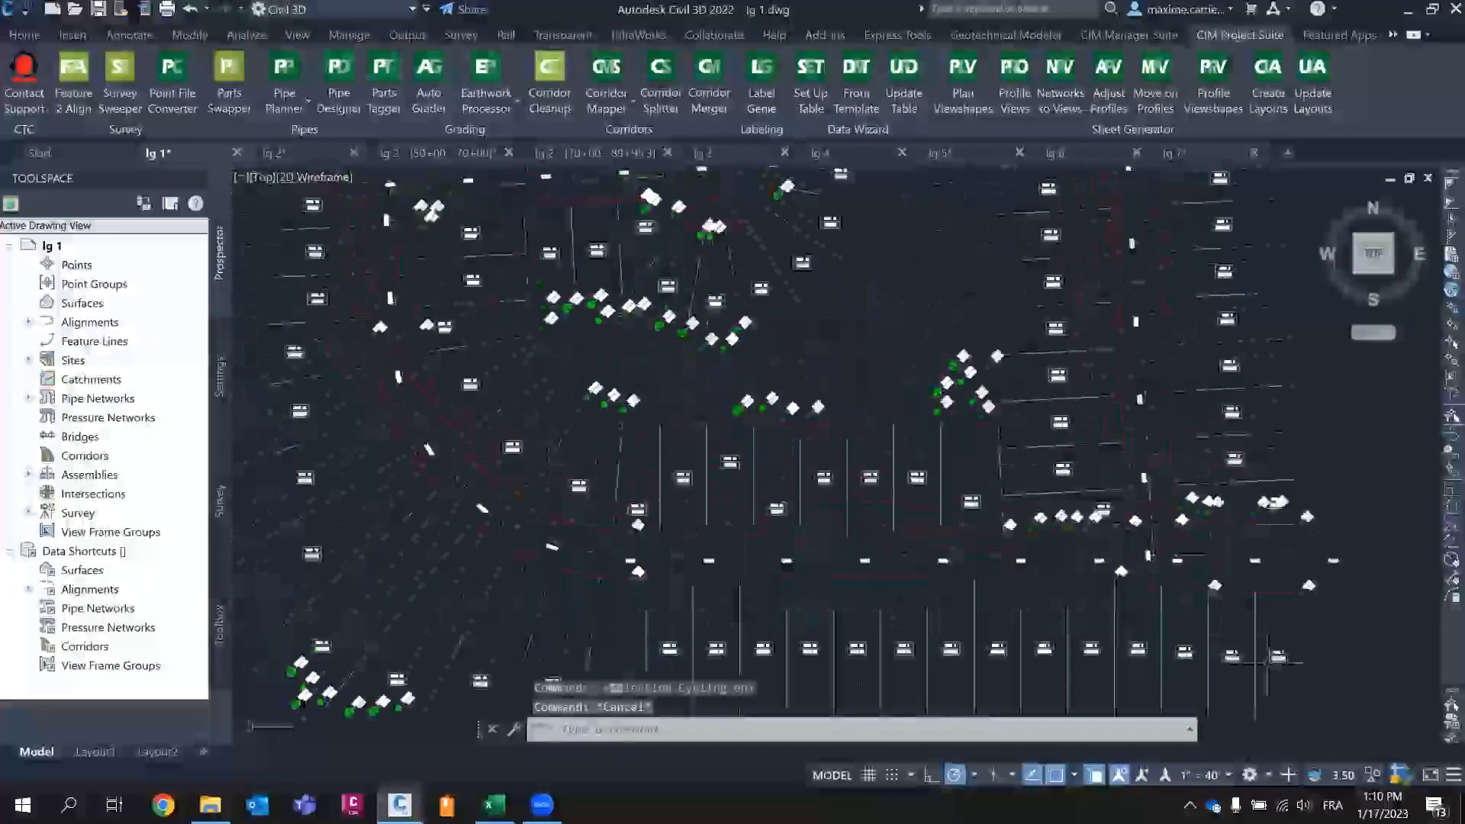
scroll(1265, 663, "down", 2)
middle_click_drag(825, 243, 696, 292)
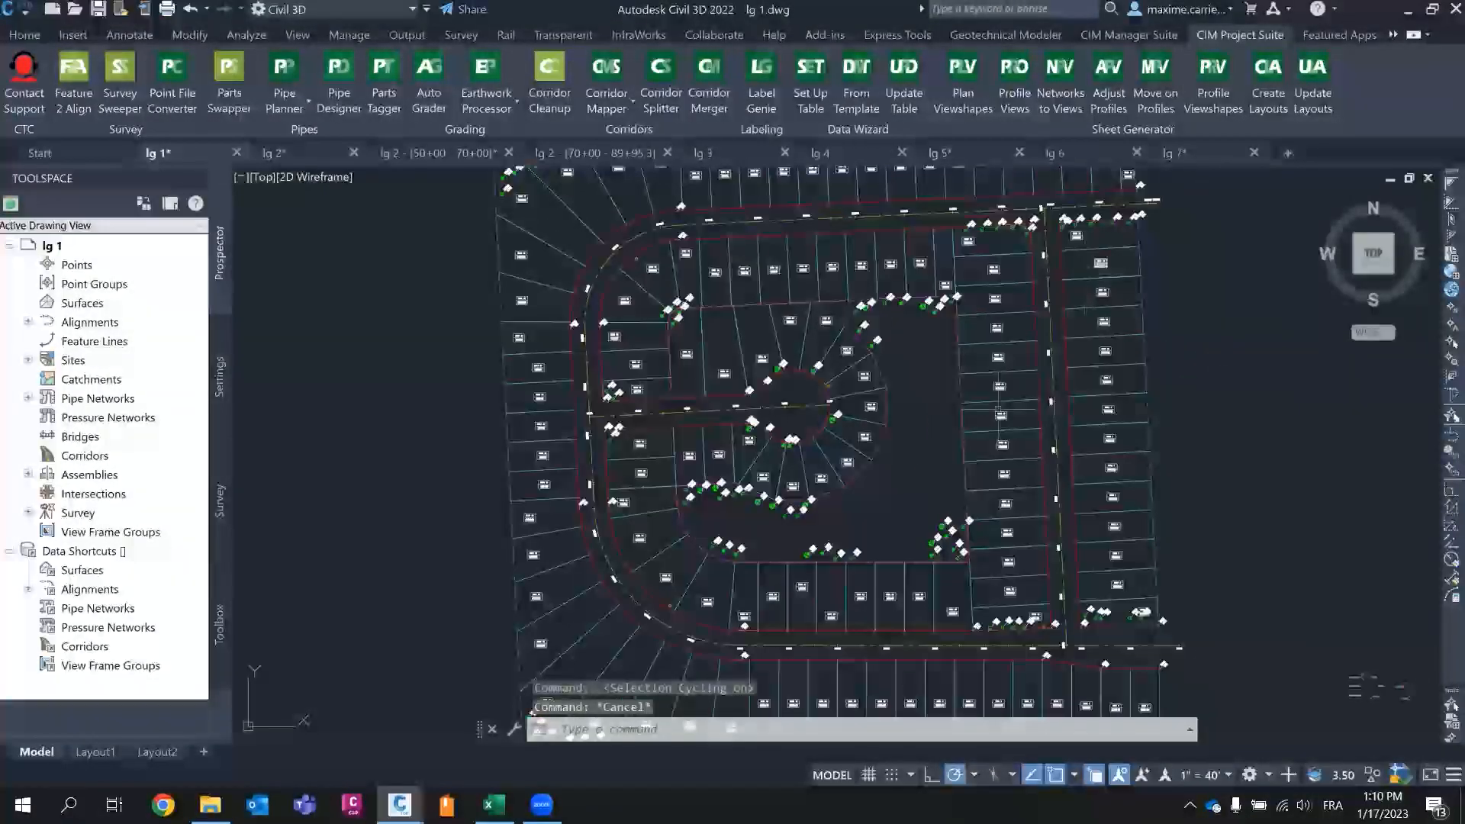
scroll(982, 200, "up", 5)
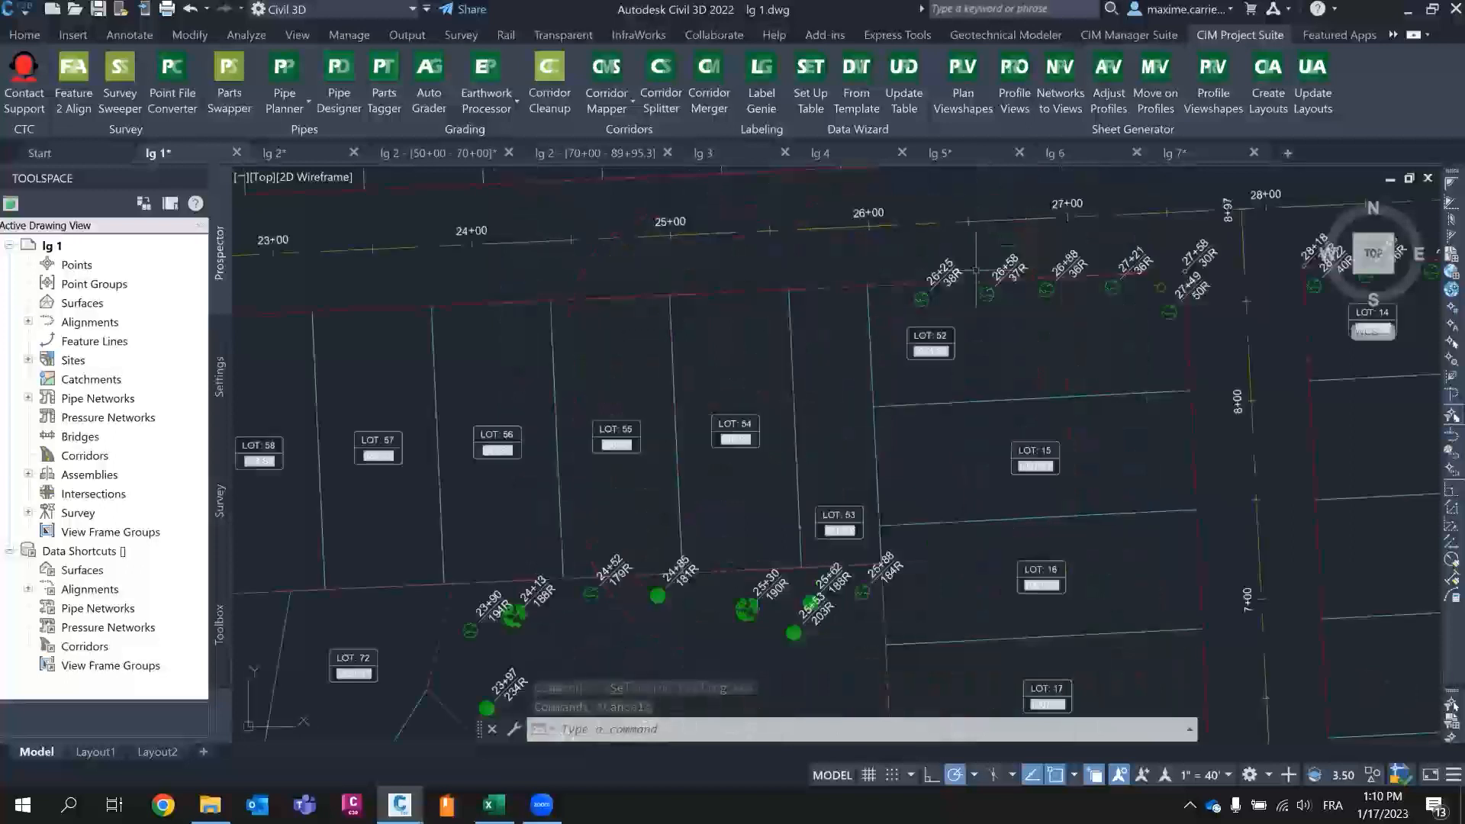
scroll(806, 425, "down", 6)
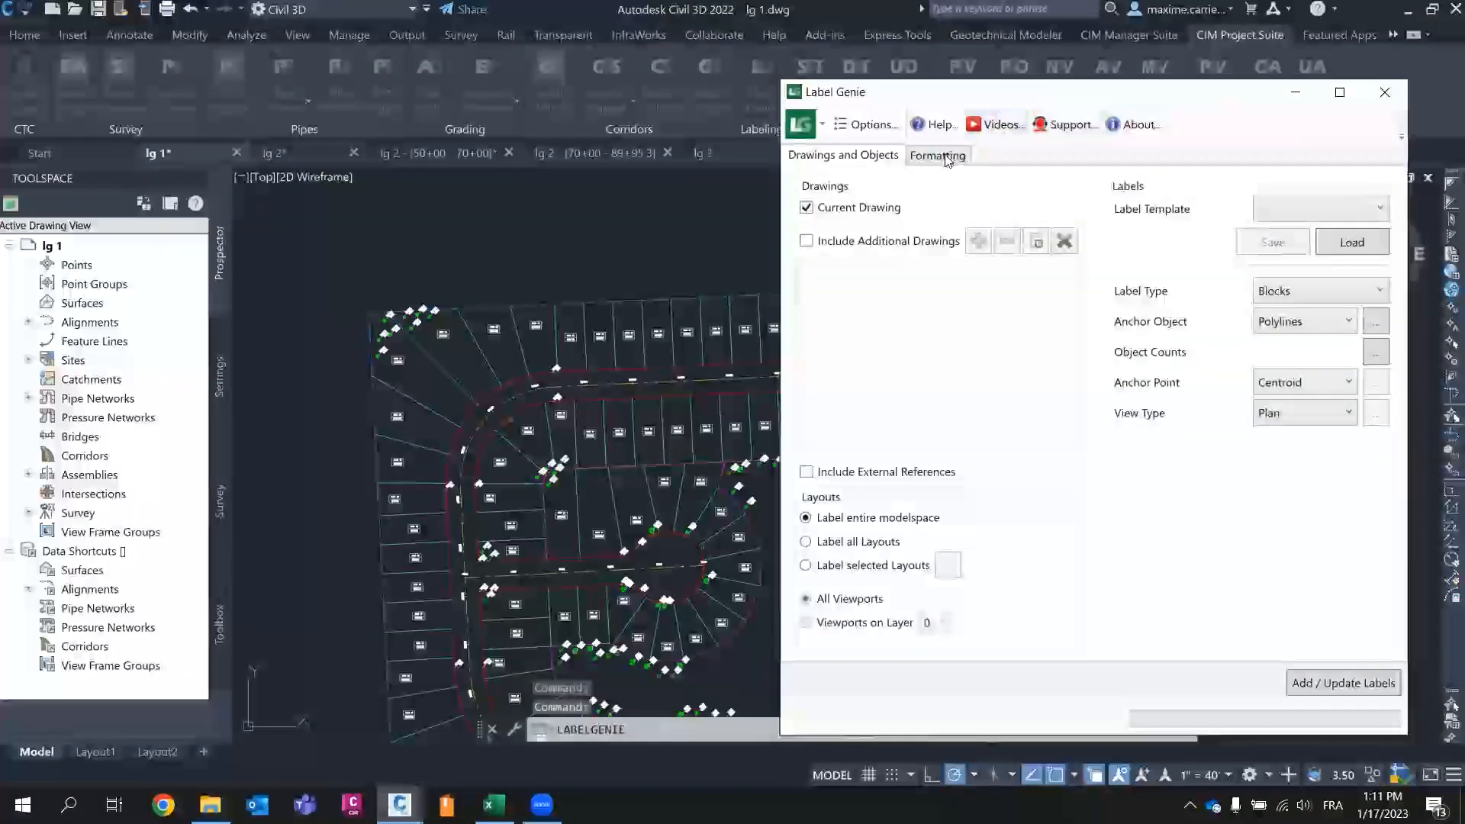
- Review how the AREA and LOT attributes of the LOT LABEL block are formatted in Label Genie, including the lot counter
left_click(943, 155)
left_click(1182, 199)
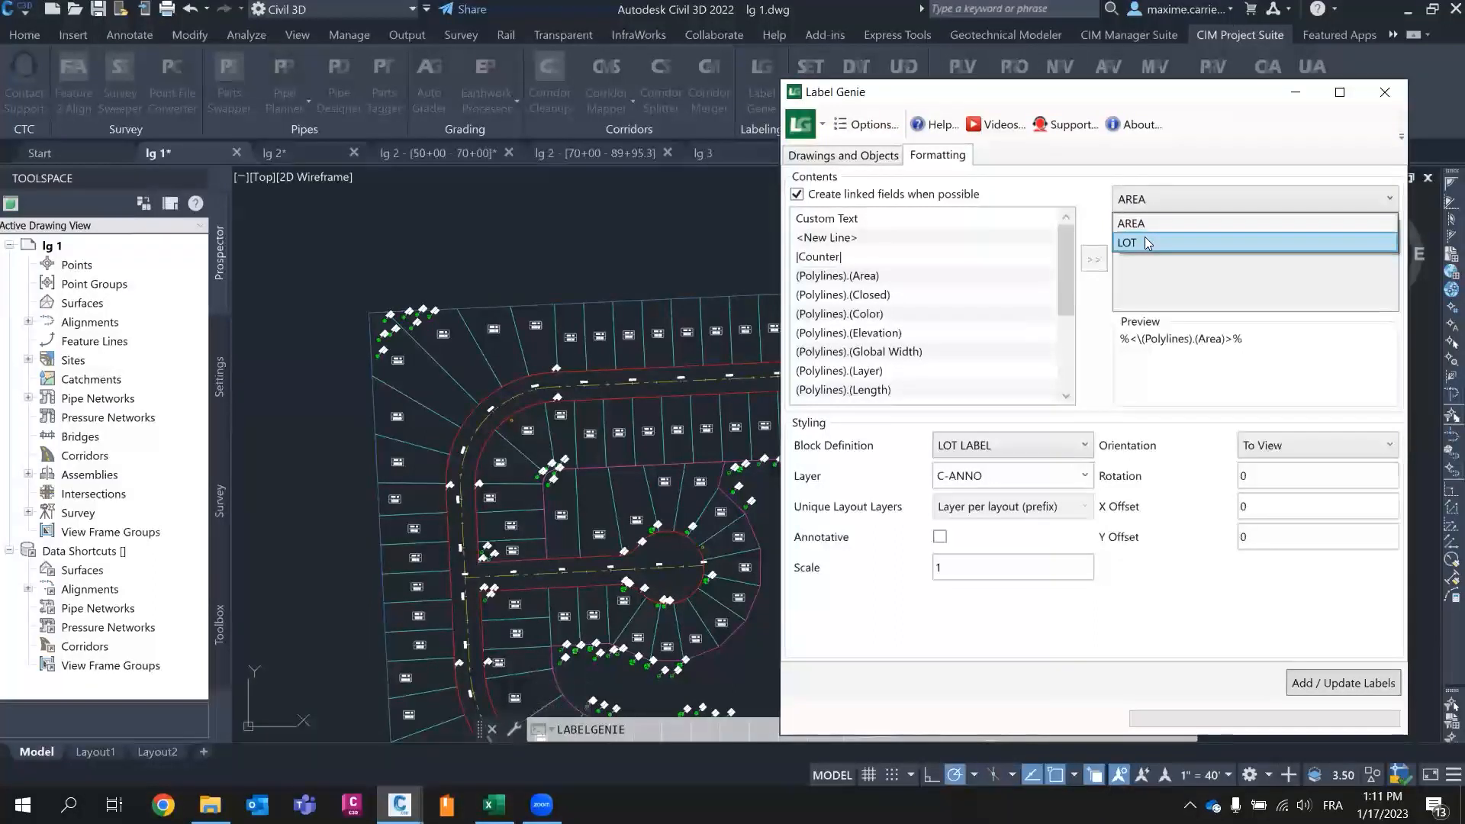
left_click(1203, 303)
left_click(1013, 257)
left_click(1181, 201)
left_click(1160, 240)
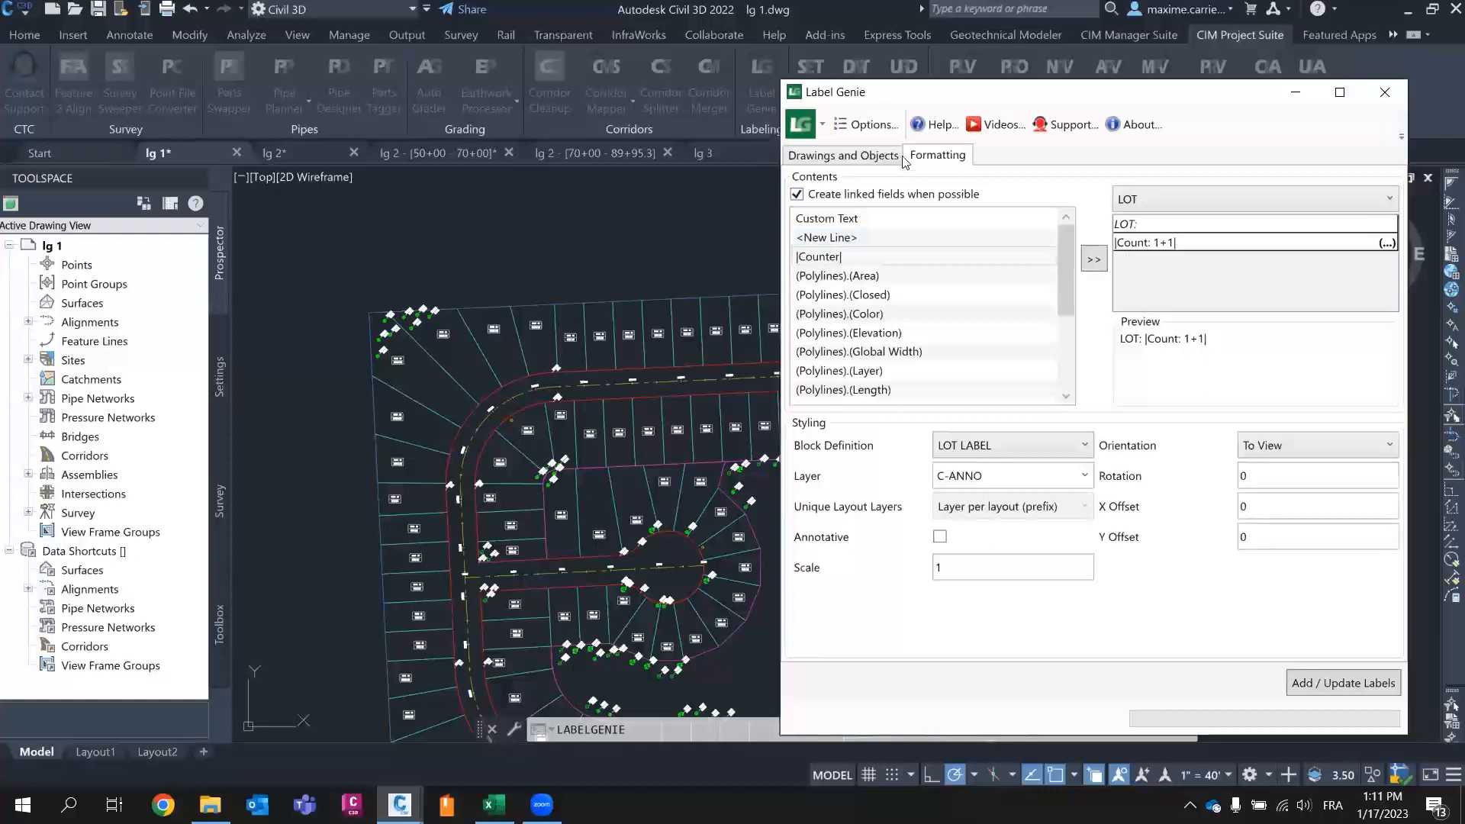
left_click(879, 156)
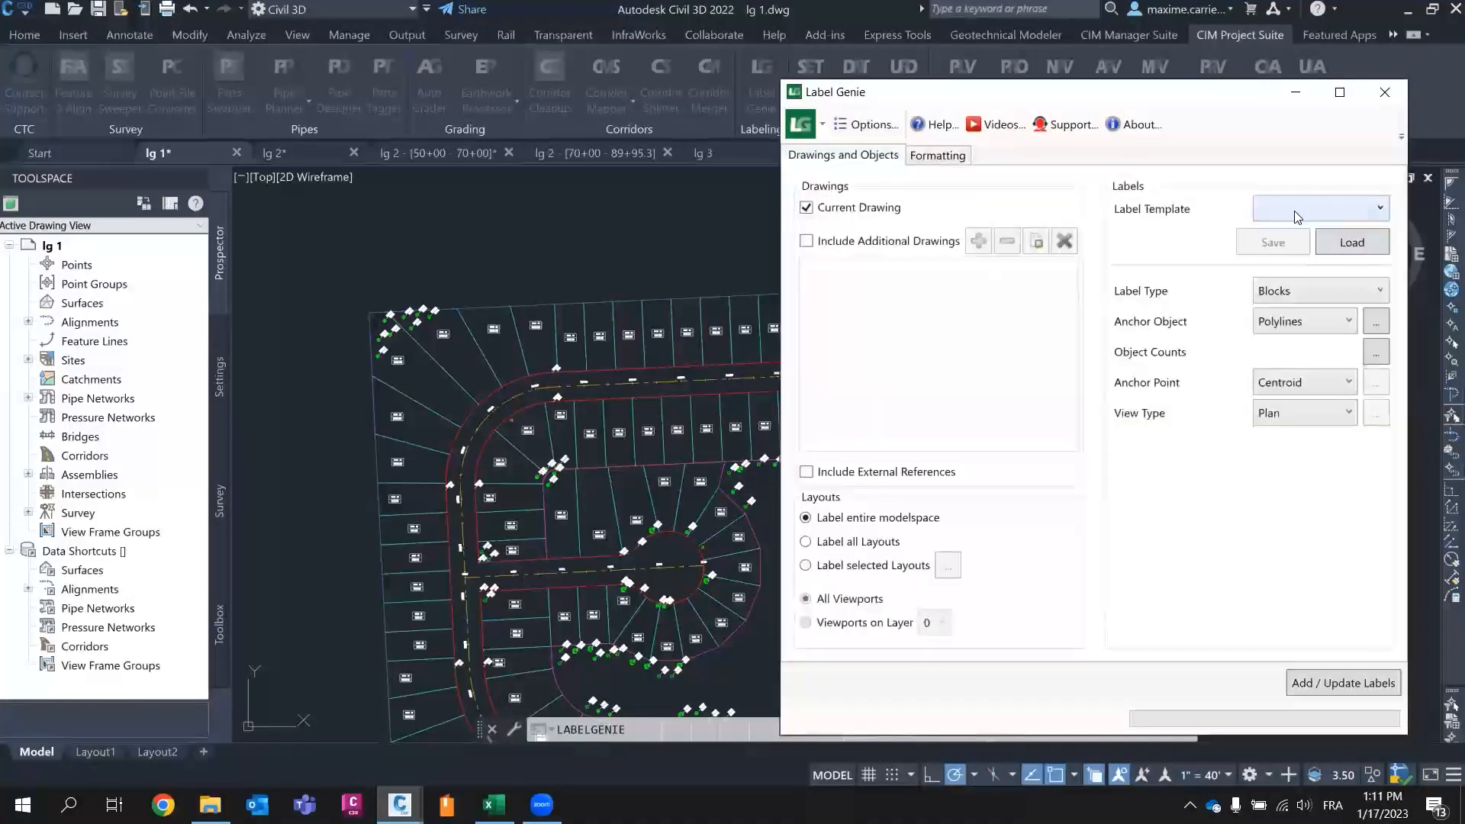
- Close Label Genie, switch to the lg 2 drawing and check the dashed fence line along the road
left_click(1385, 95)
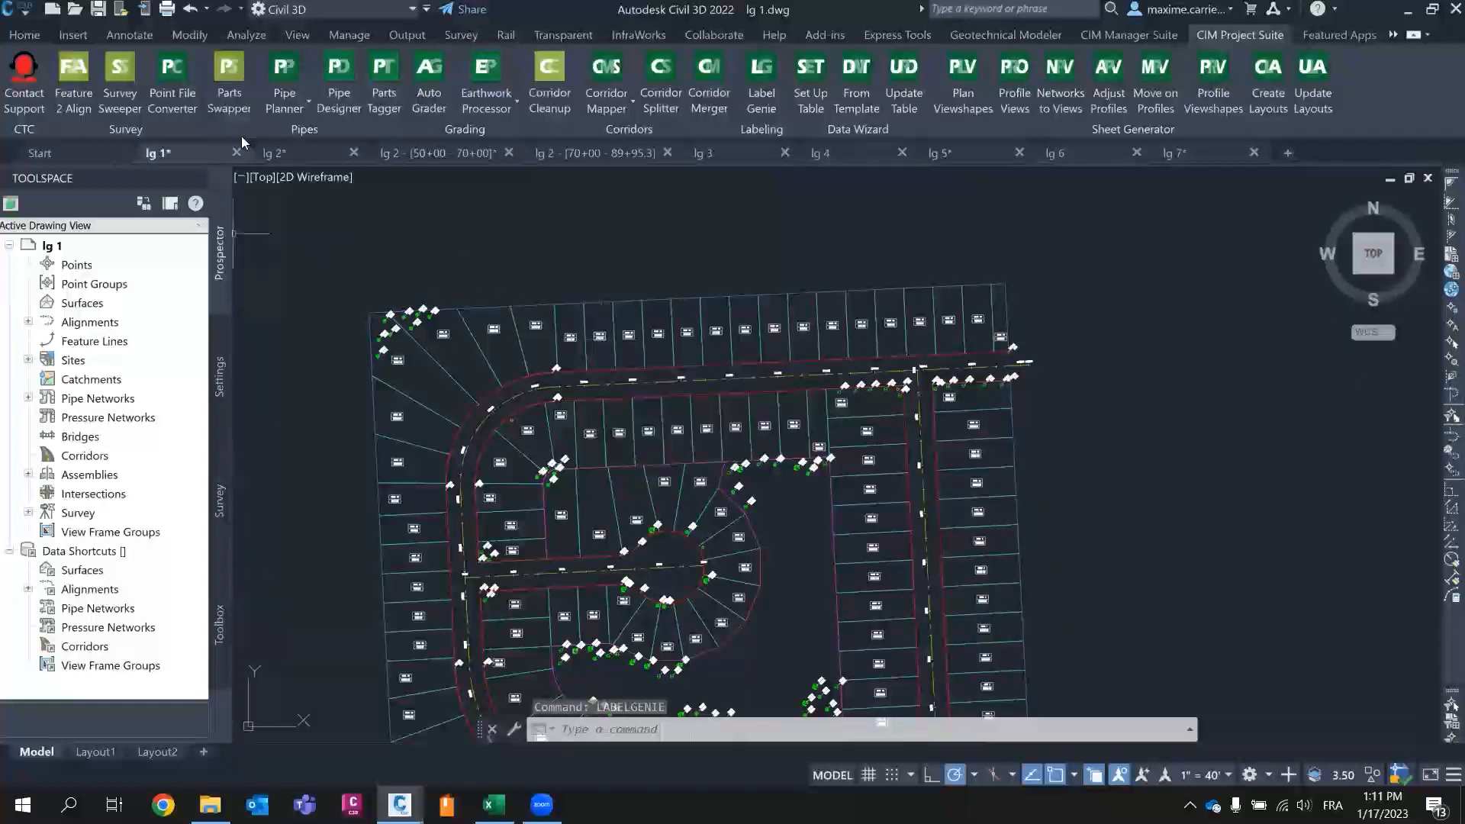
left_click(298, 151)
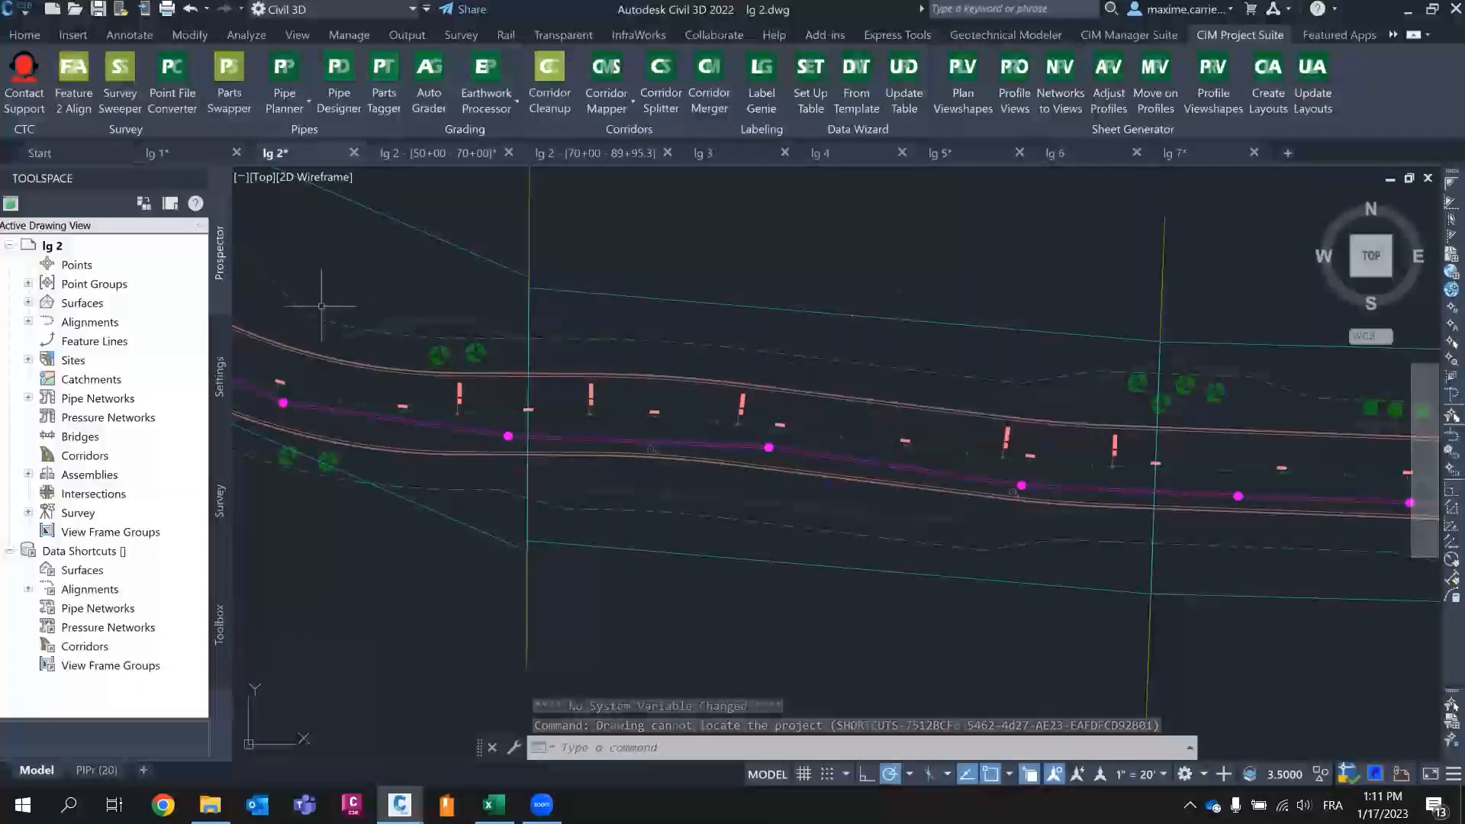
mouse_move(1061, 375)
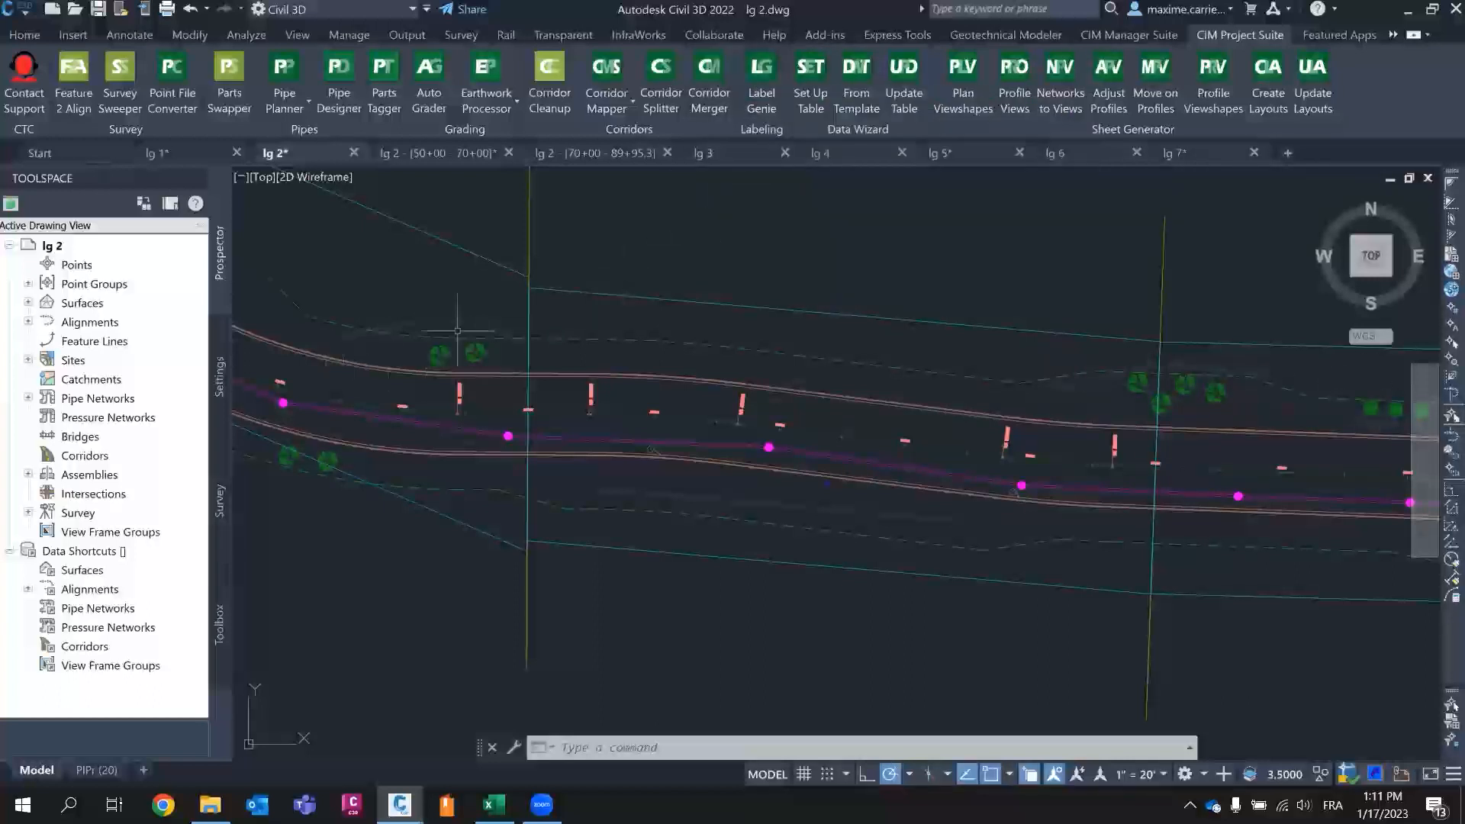
left_click(751, 351)
key("Escape")
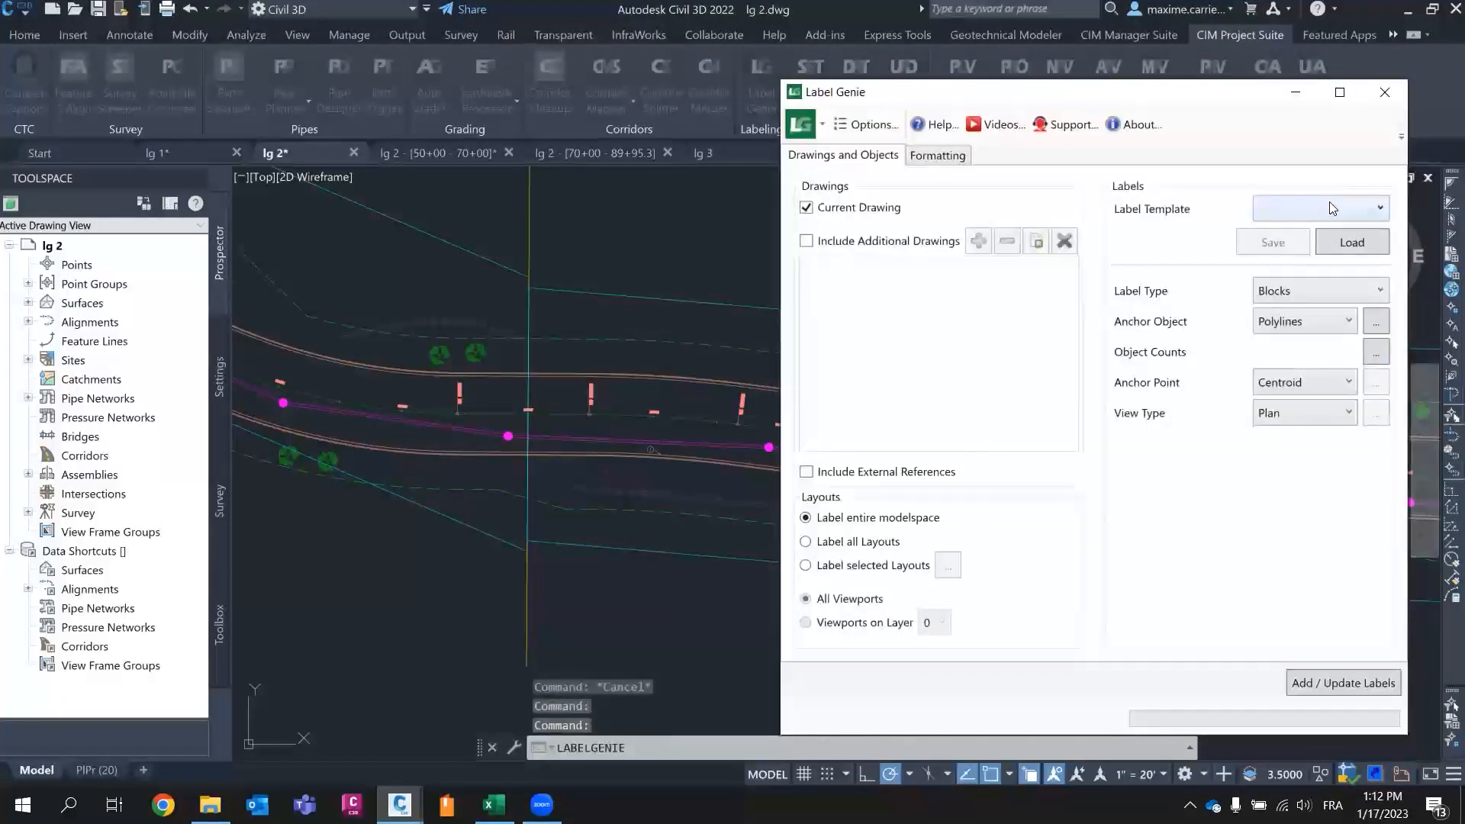
- Load the "4 - blocks on fence" label template in Label Genie
left_click(1330, 202)
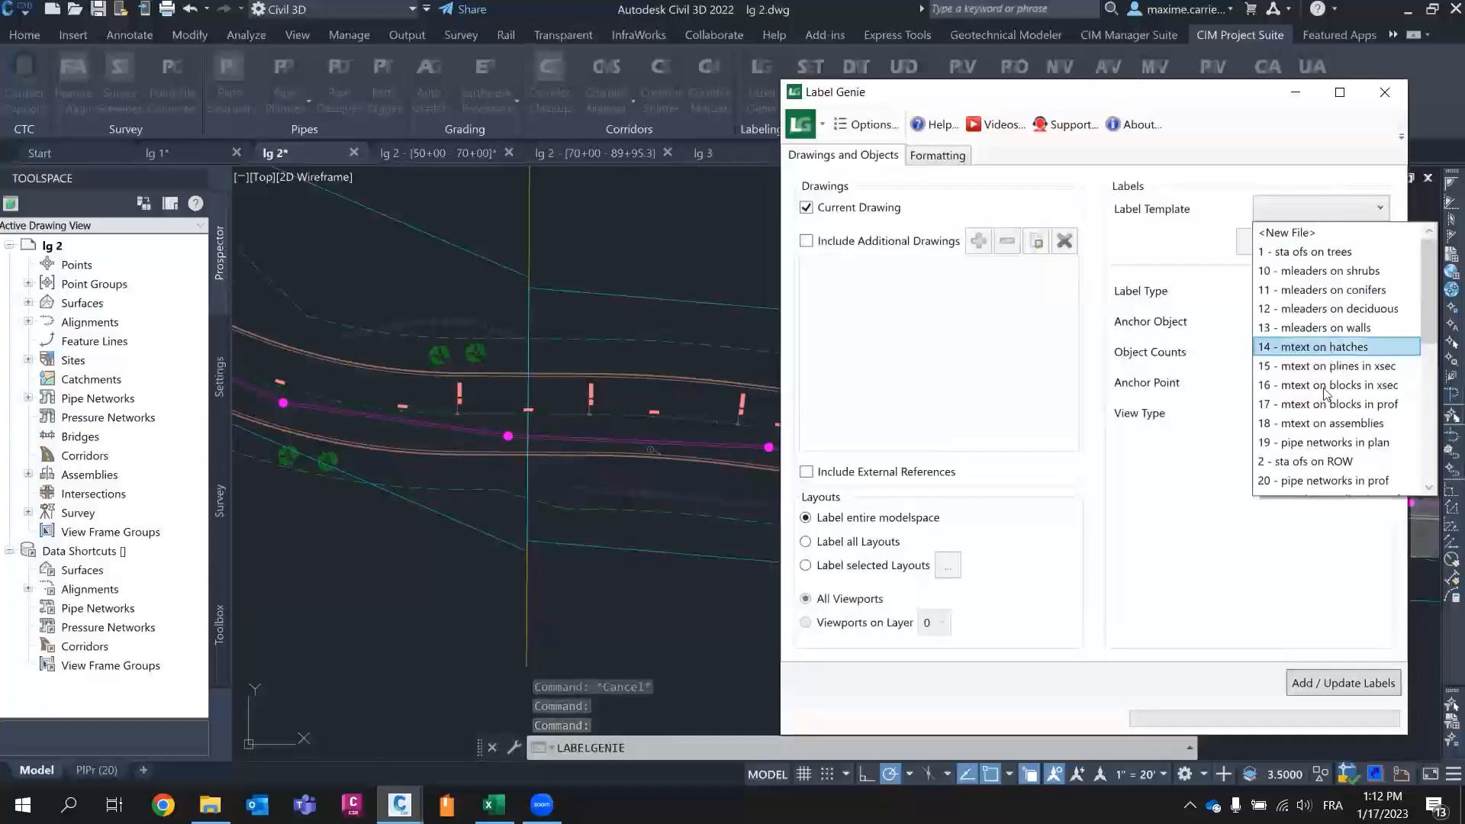
scroll(1327, 351, "down", 4)
left_click(1297, 484)
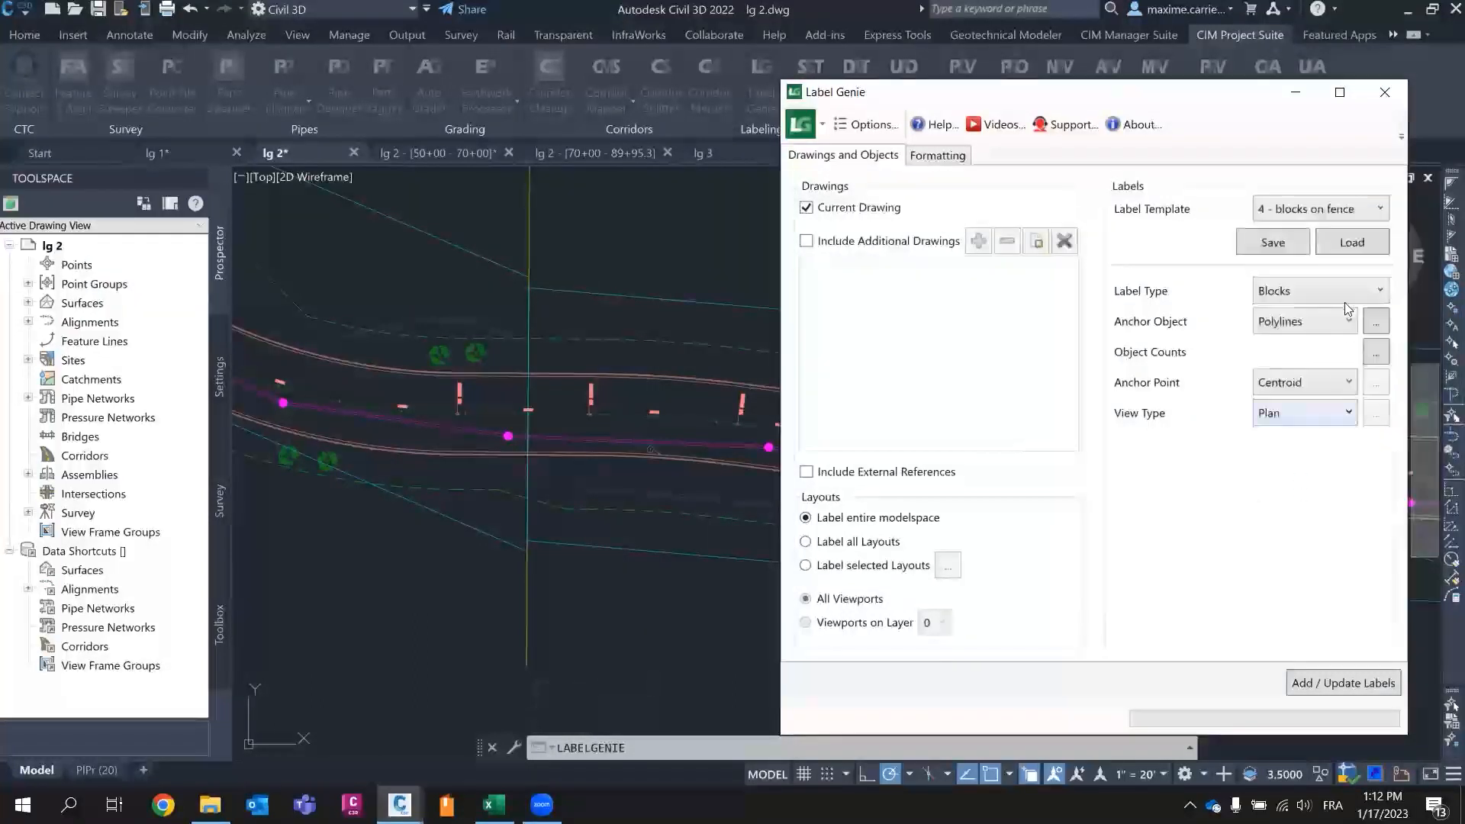
left_click(1351, 242)
left_click(1129, 453)
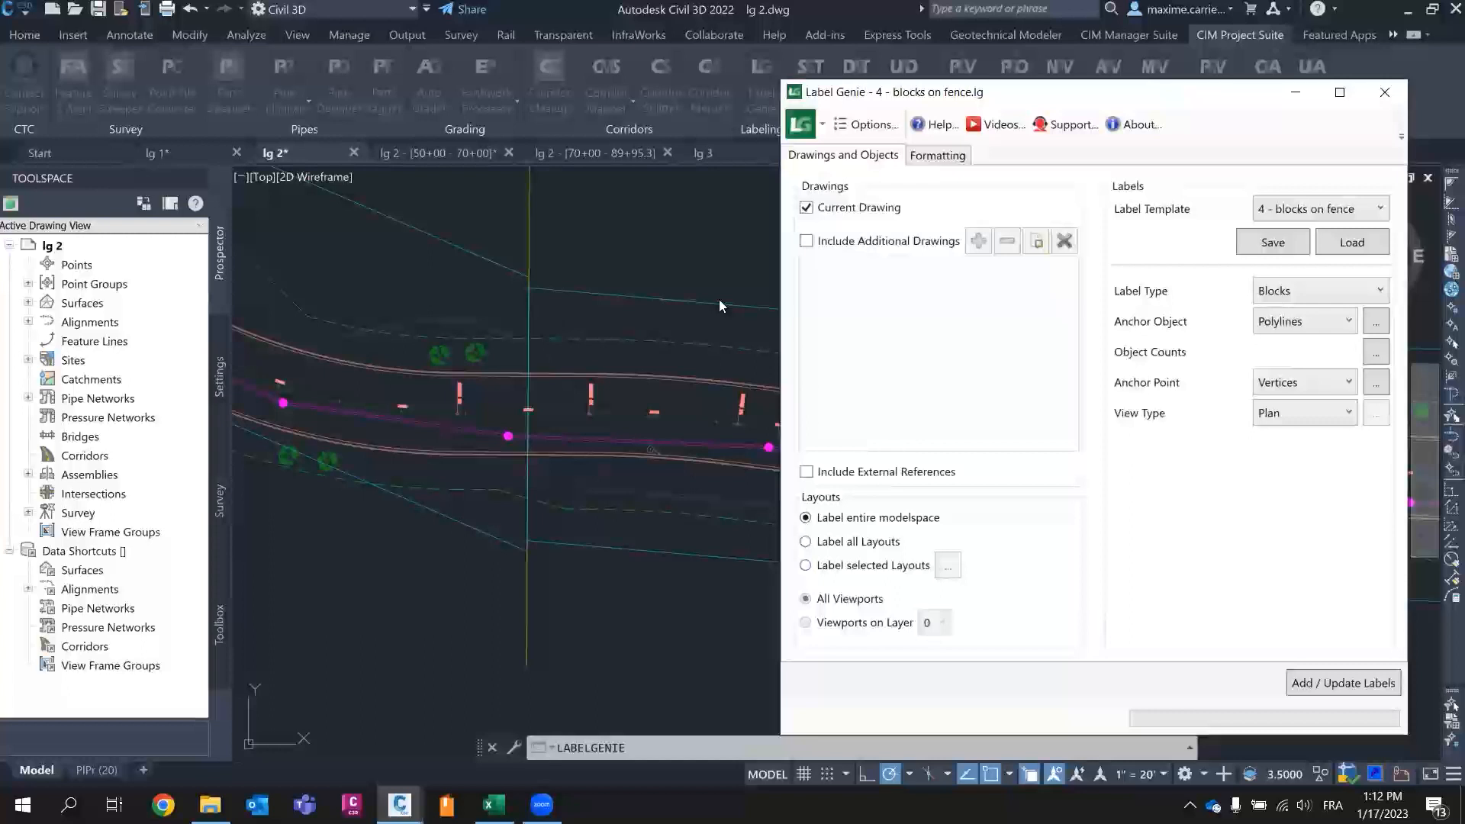
- Add the fence block labels at the polyline vertices in the current drawing and dismiss the status report
left_click(1351, 685)
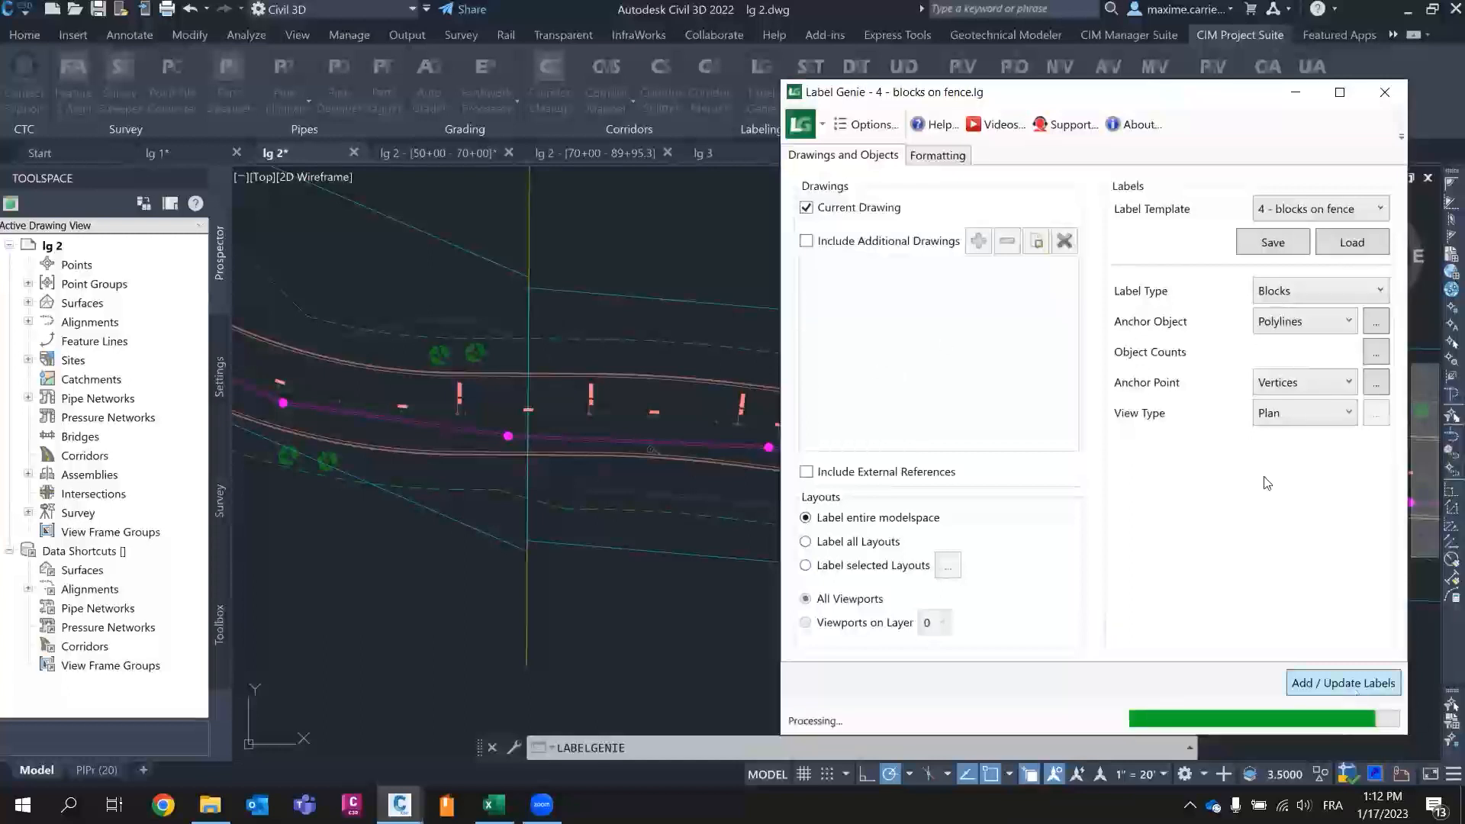
left_click(1062, 451)
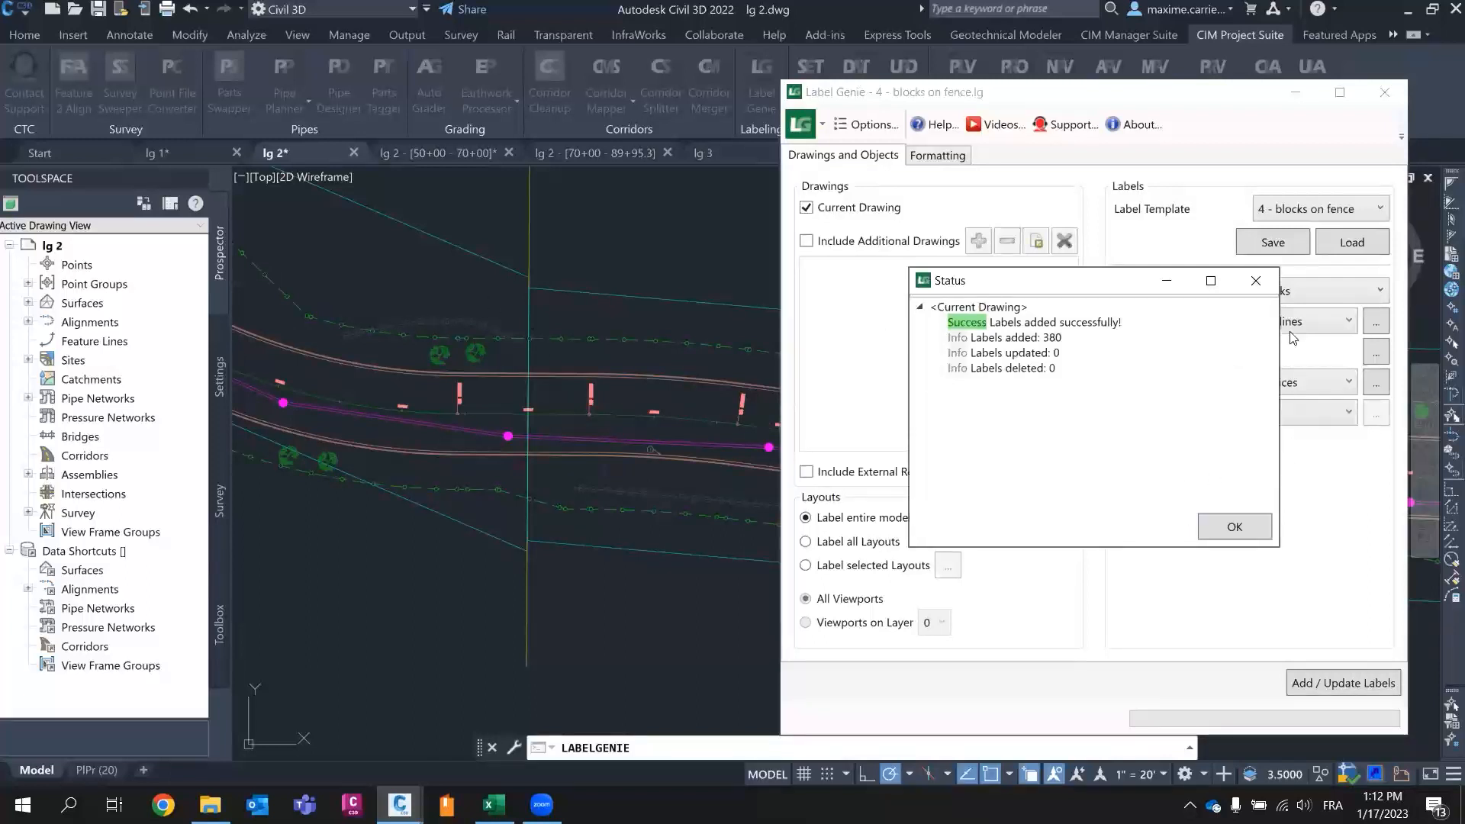
left_click_drag(1082, 283, 926, 298)
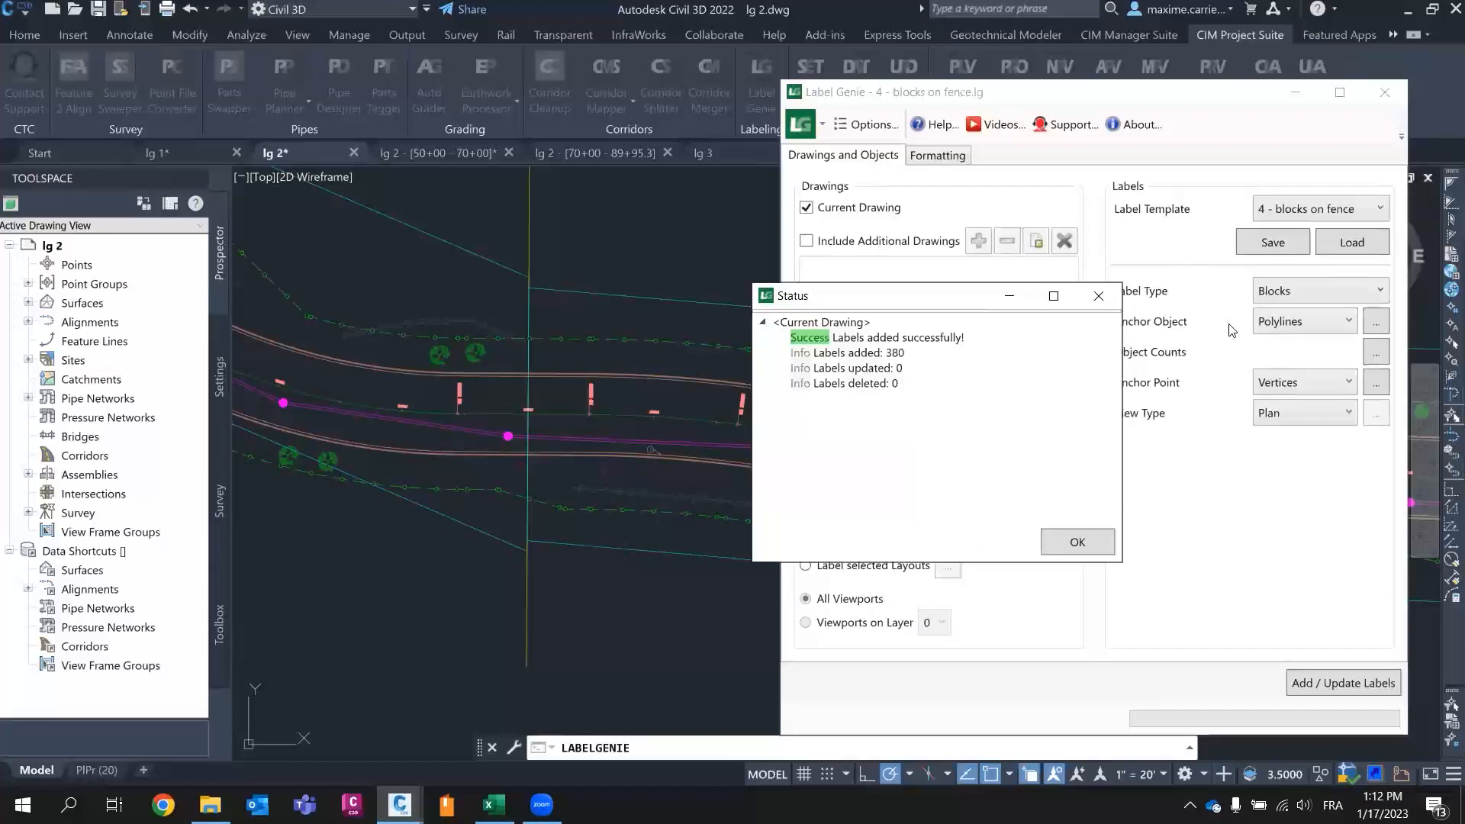
left_click(1101, 538)
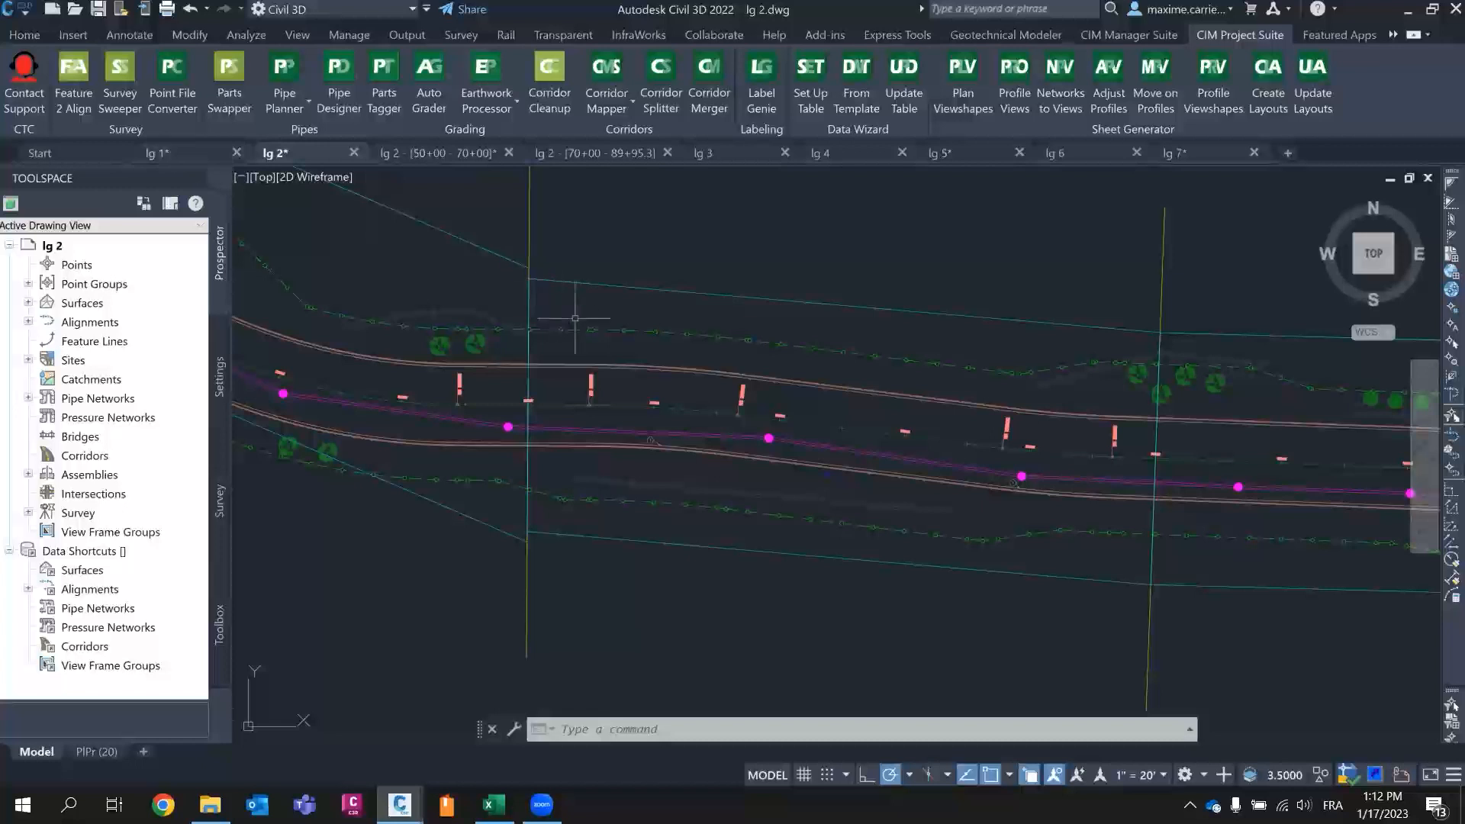
mouse_move(175, 149)
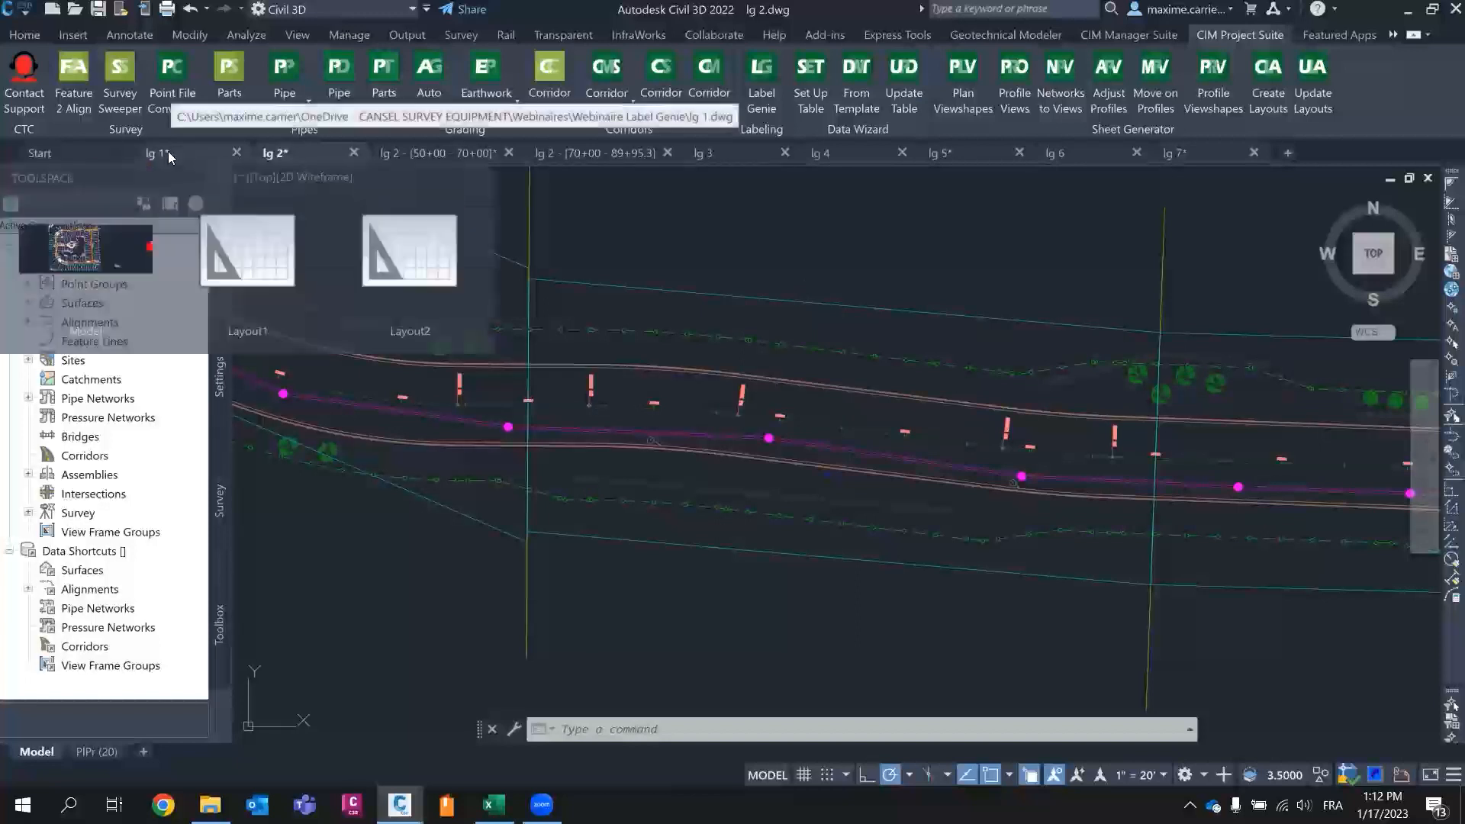
mouse_move(732, 154)
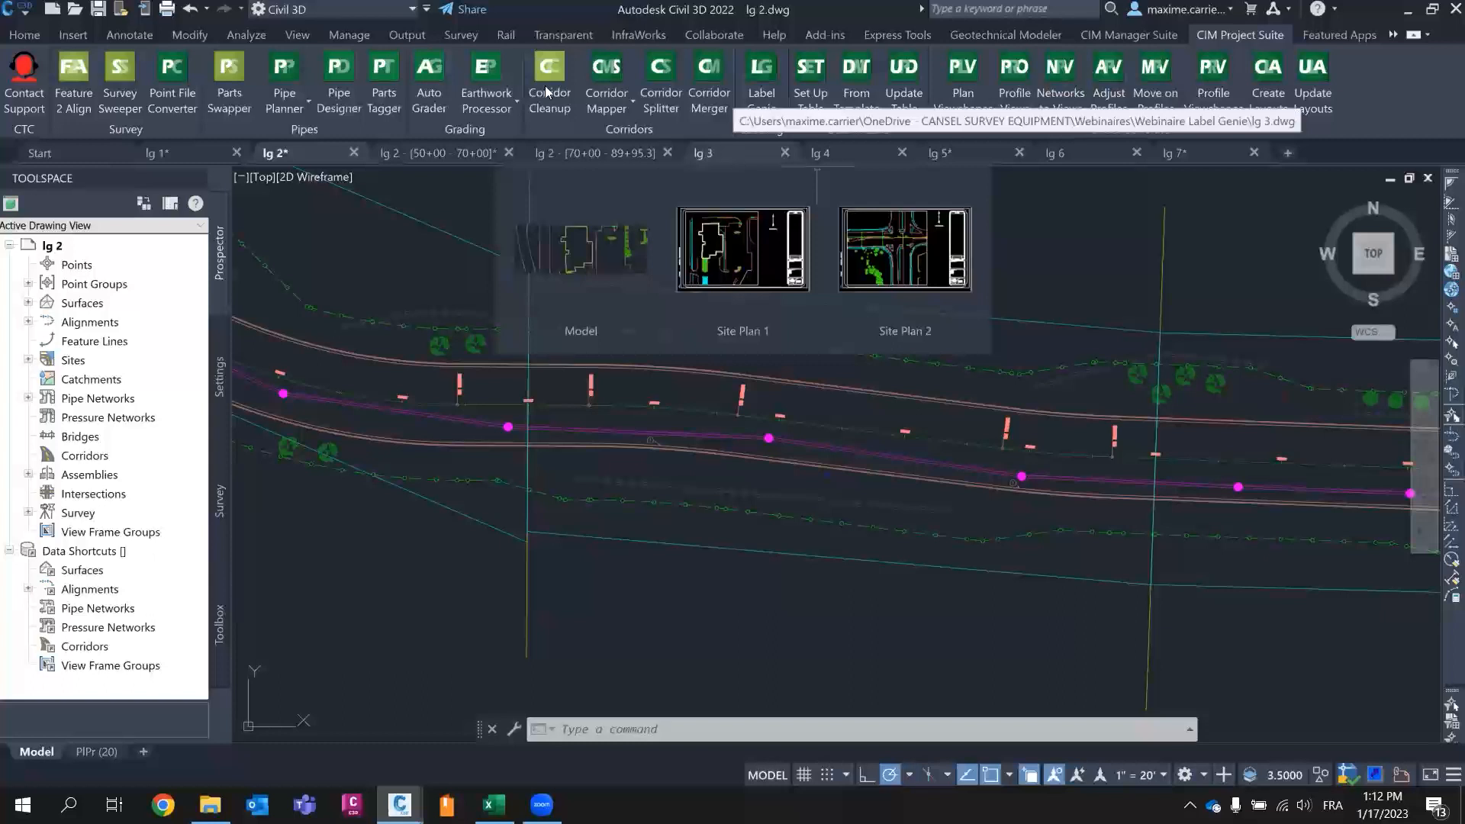
left_click(107, 40)
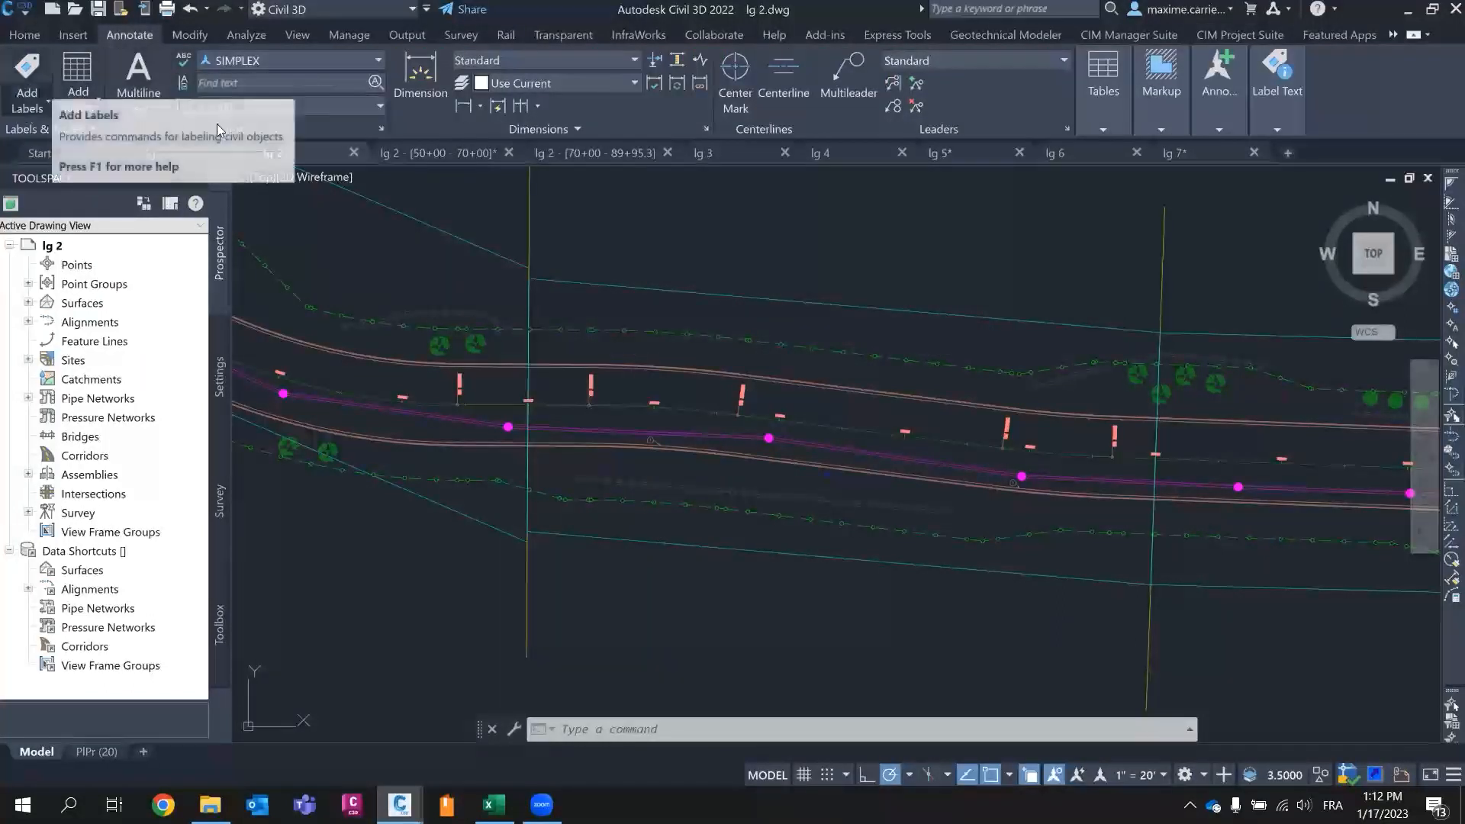
left_click(23, 35)
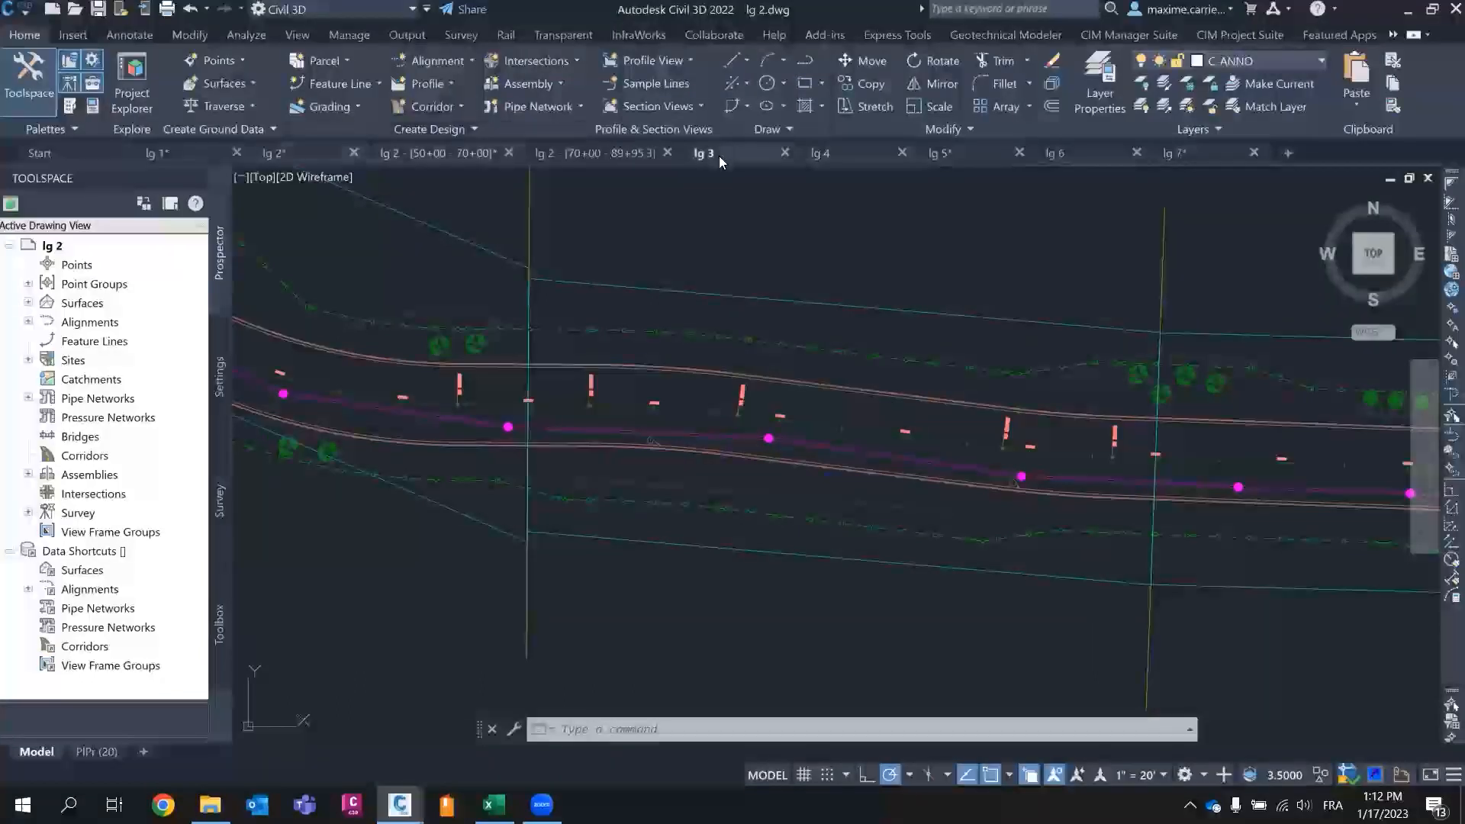
- Switch to the lg 3 drawing and open Label Genie with its window clear of the building outline
left_click(719, 156)
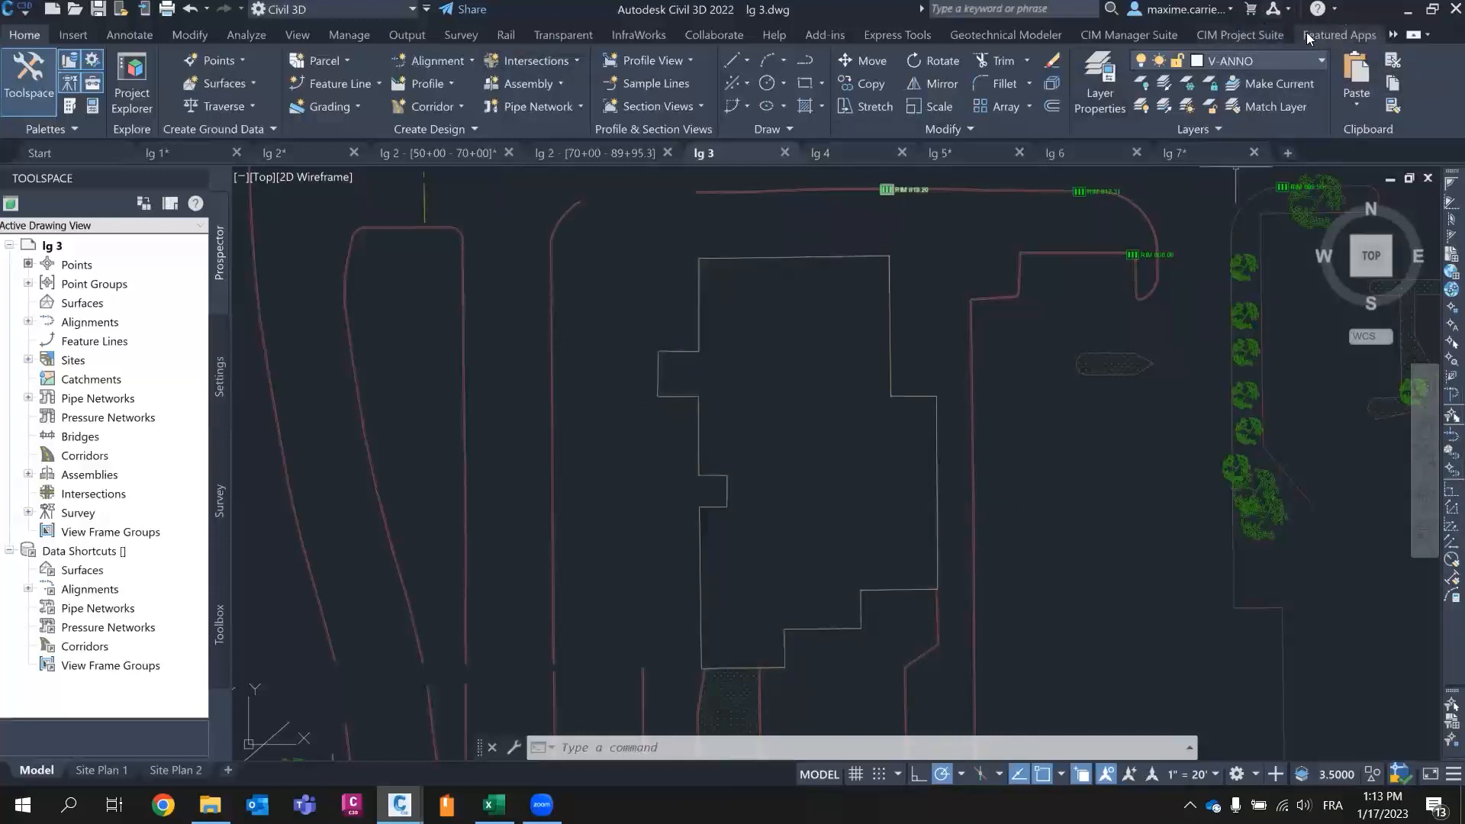
left_click(1231, 30)
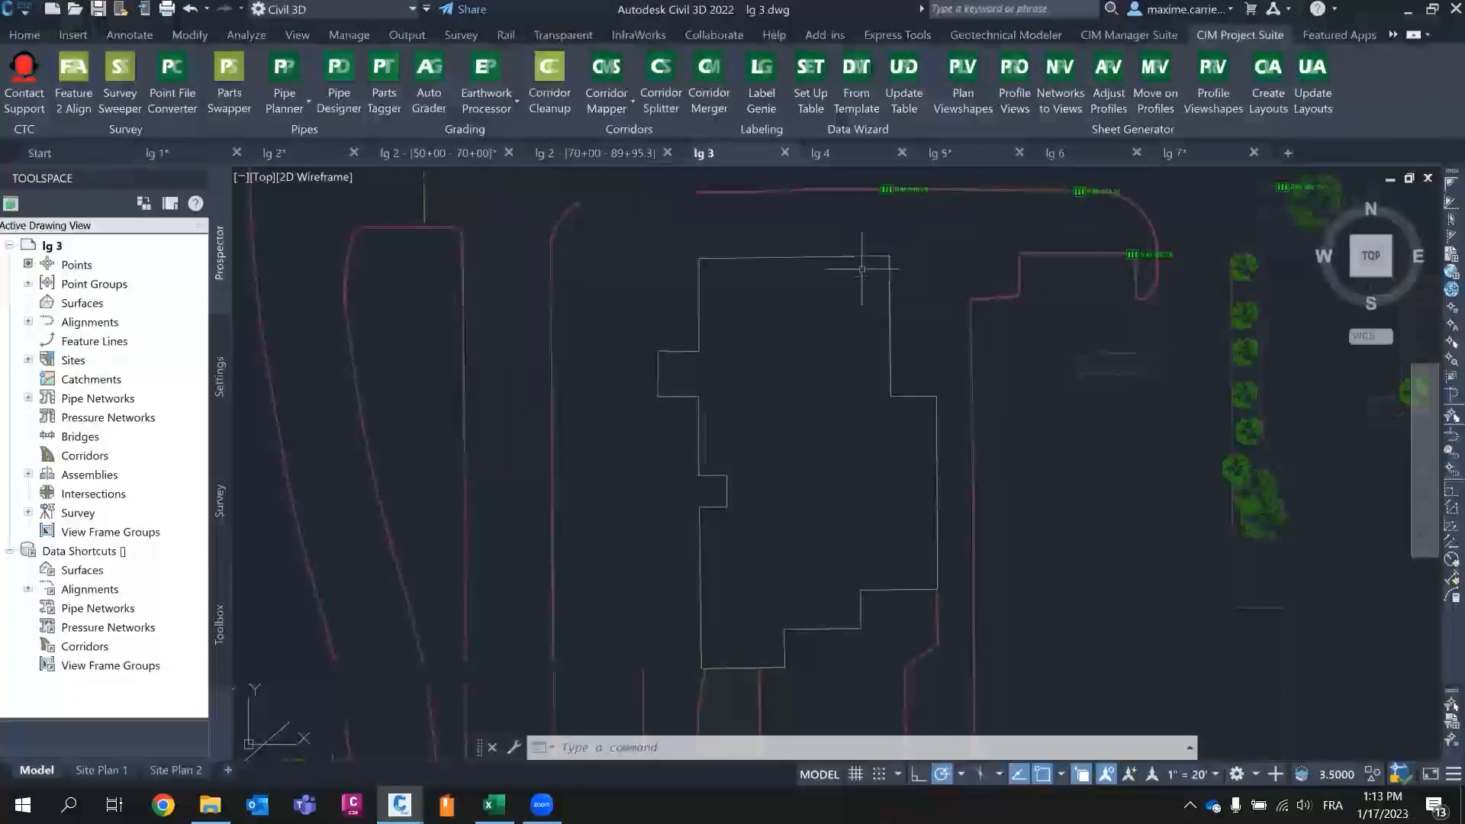
left_click(763, 77)
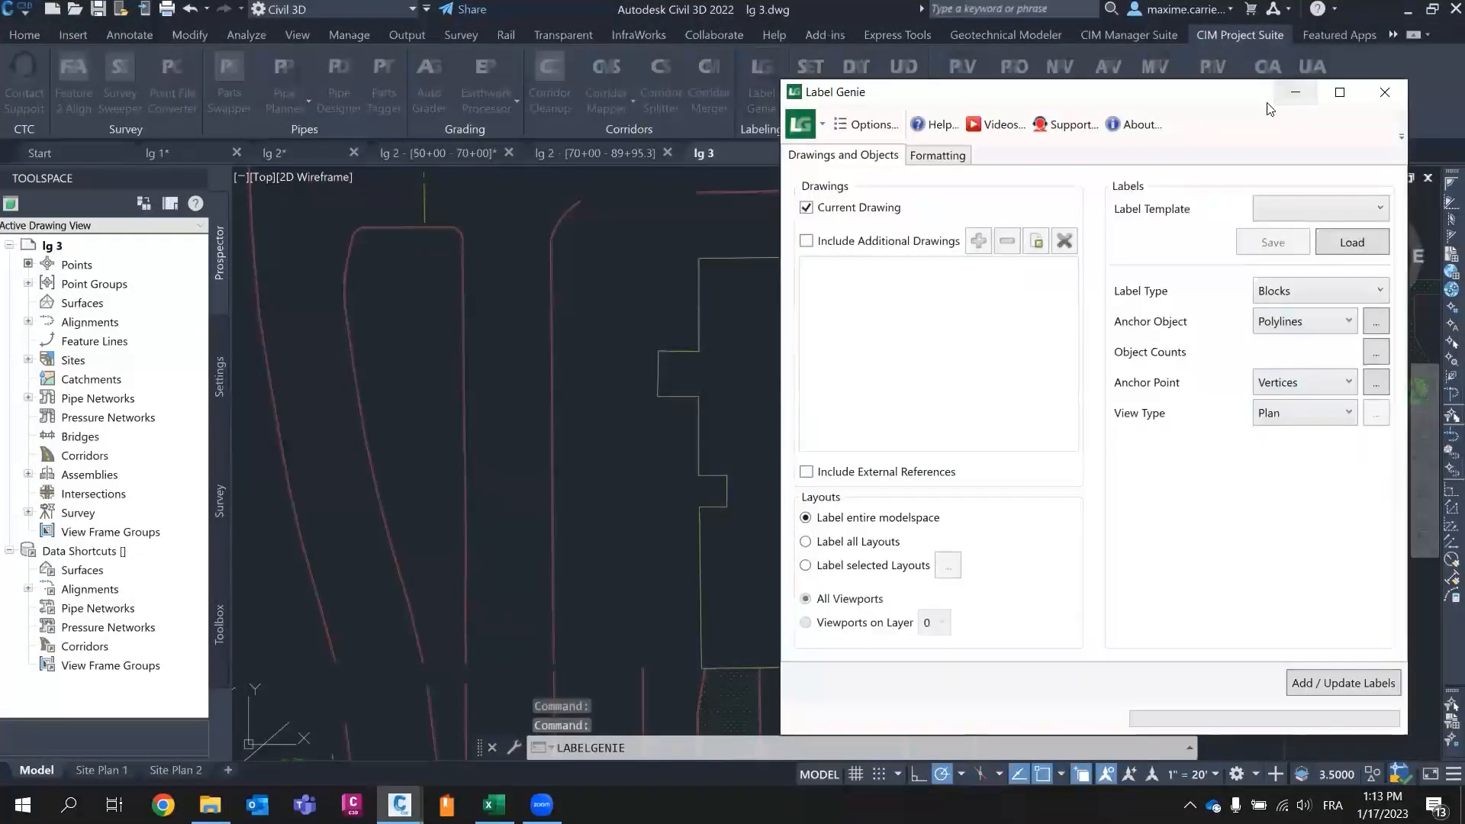
left_click_drag(1225, 104, 560, 87)
- Load the "5 - dims on buildings" label template in Label Genie
left_click(640, 190)
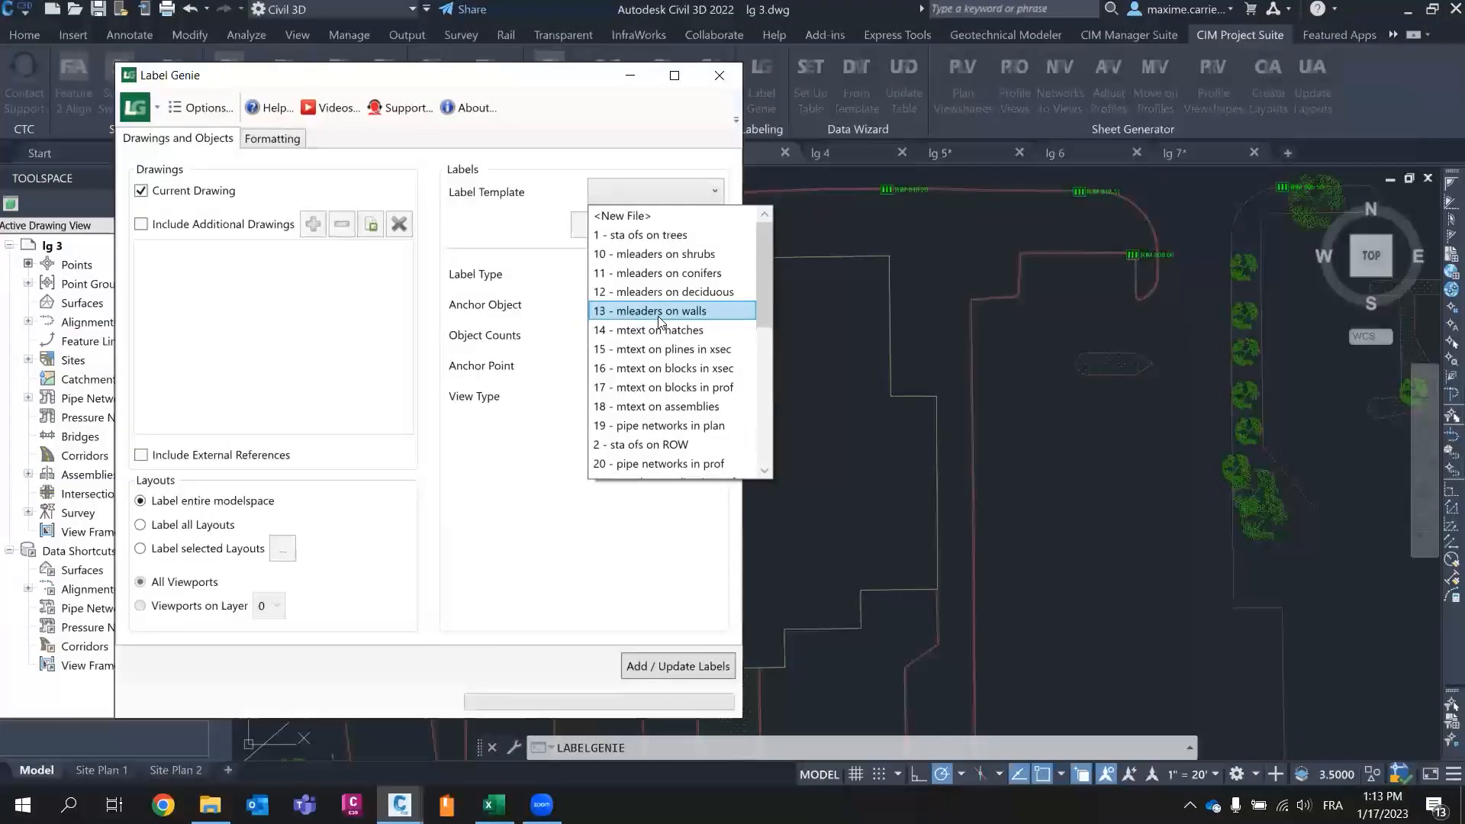
scroll(659, 317, "down", 4)
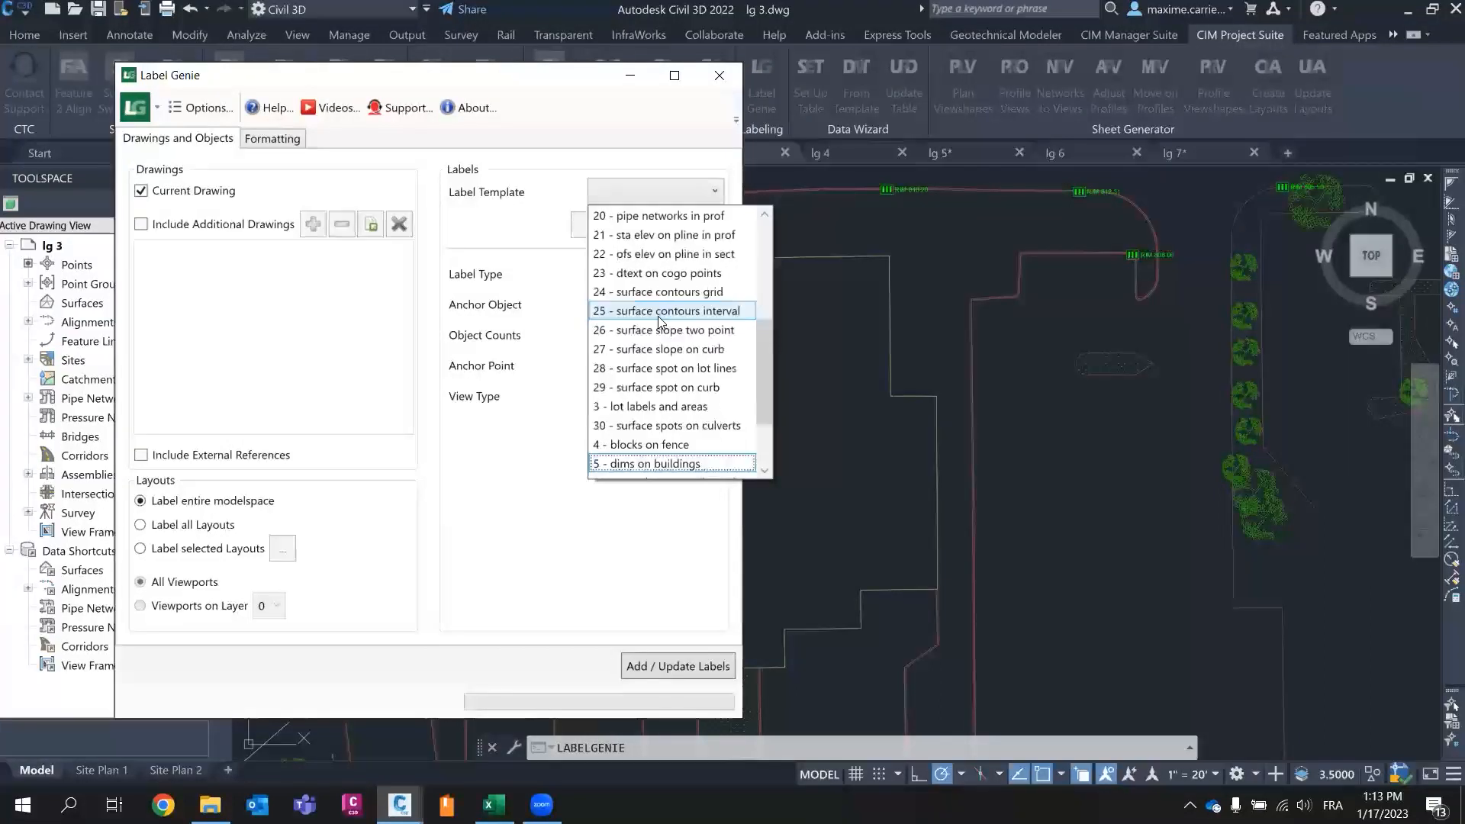
left_click(669, 465)
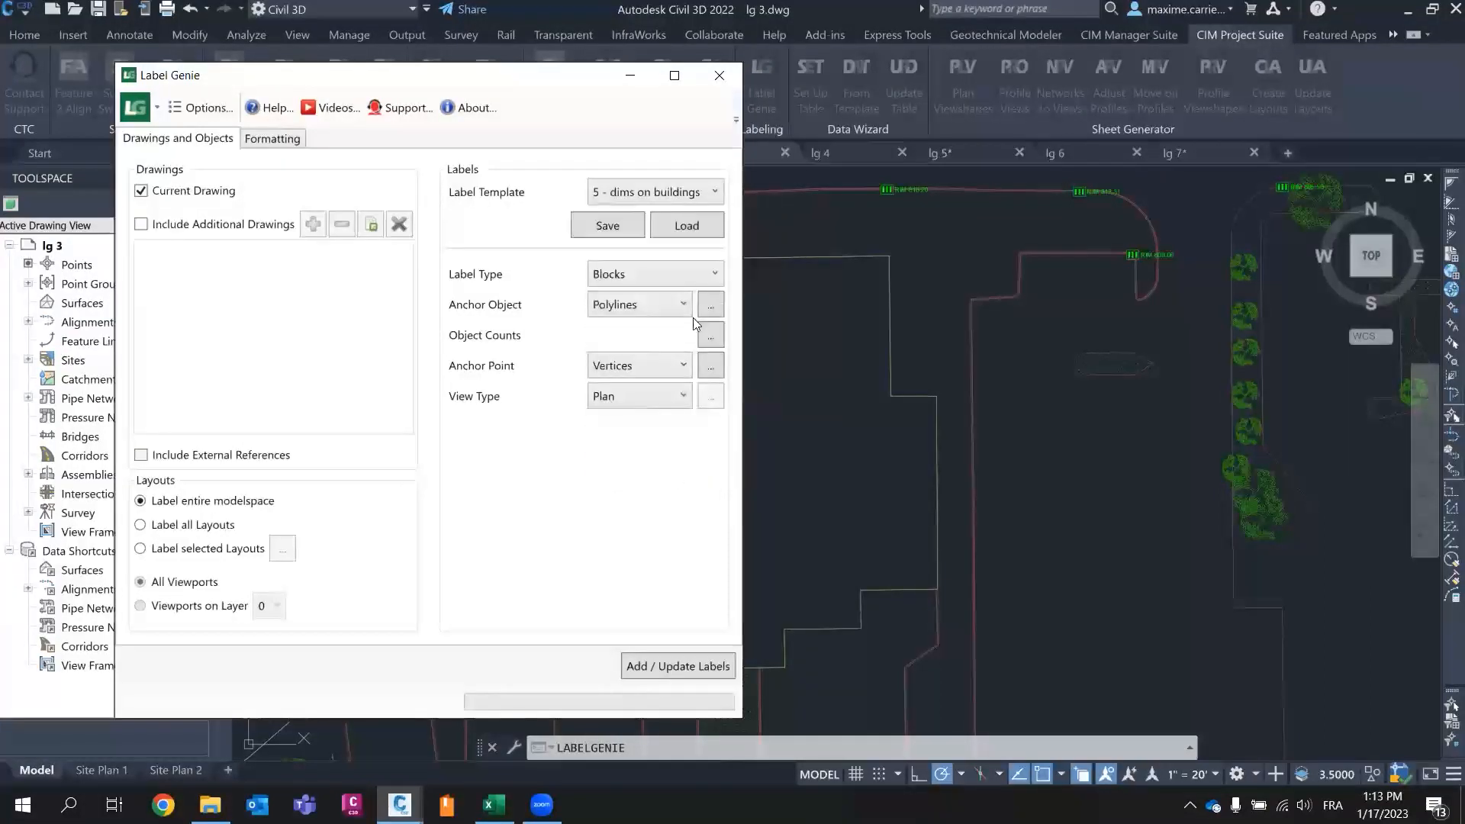
left_click(674, 225)
left_click(448, 434)
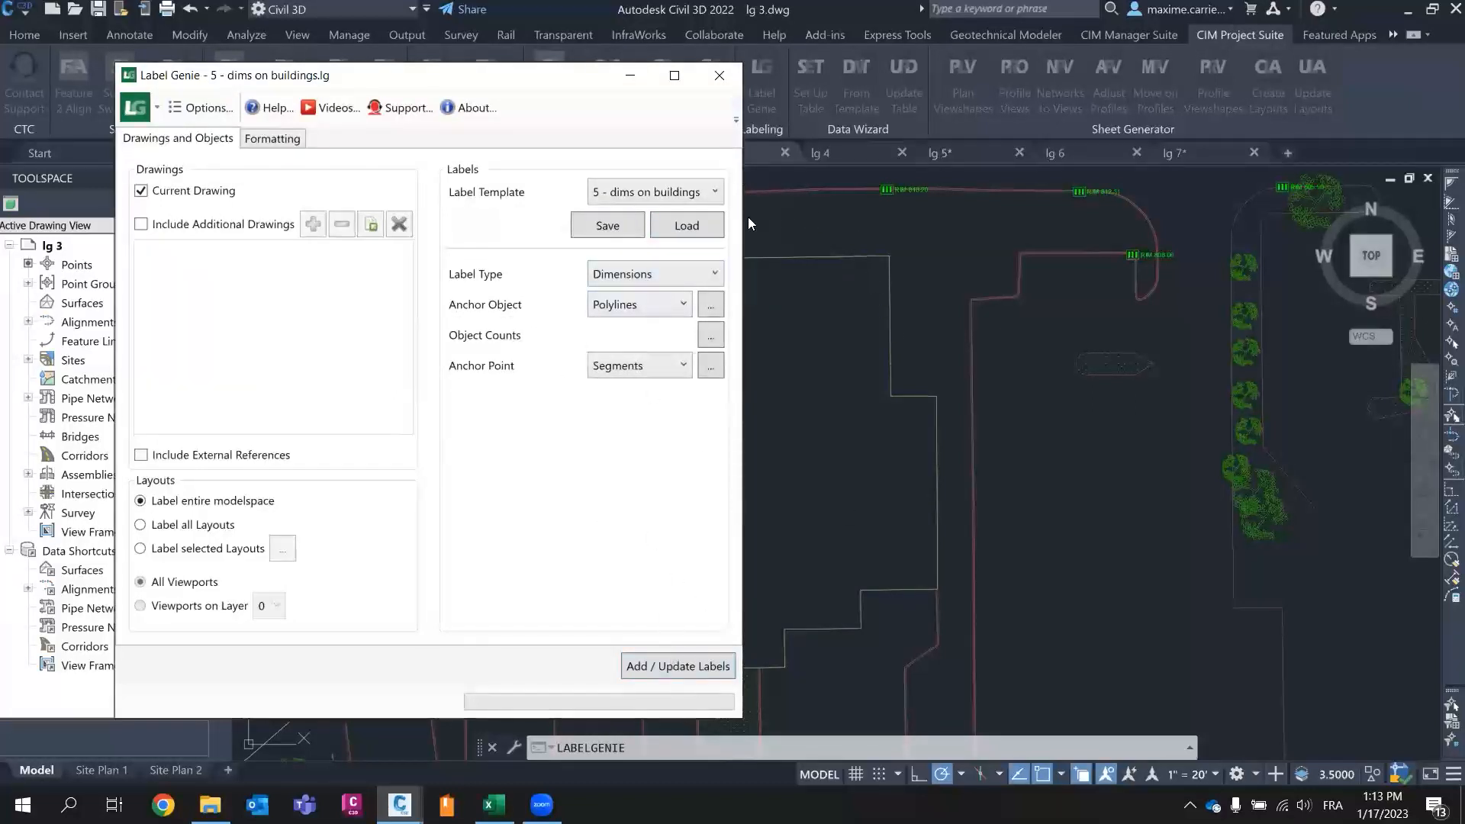
- Add the dimension labels to the building polyline segments in the current drawing and accept the status report
left_click(690, 673)
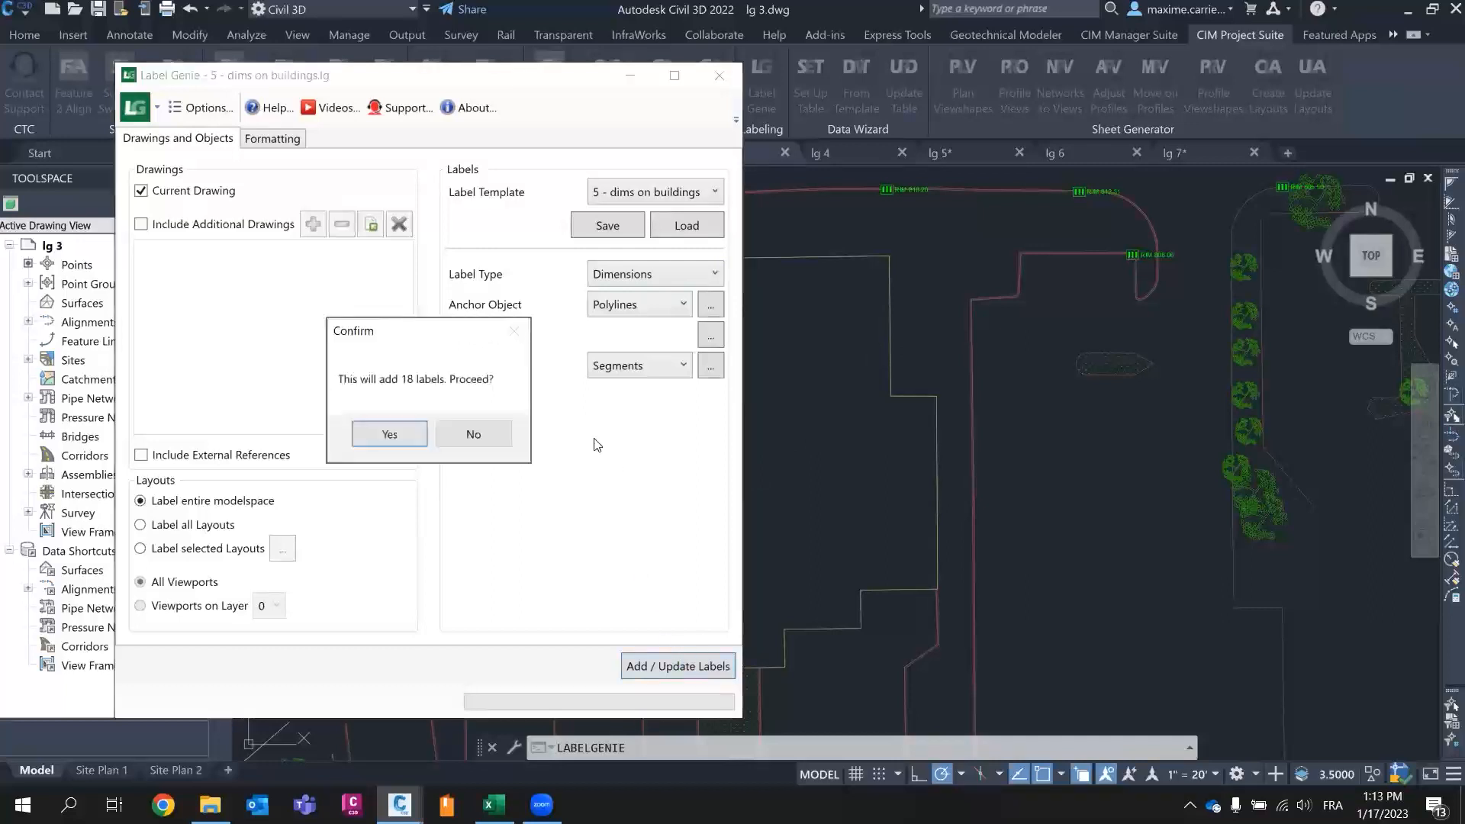
left_click(403, 435)
left_click(568, 511)
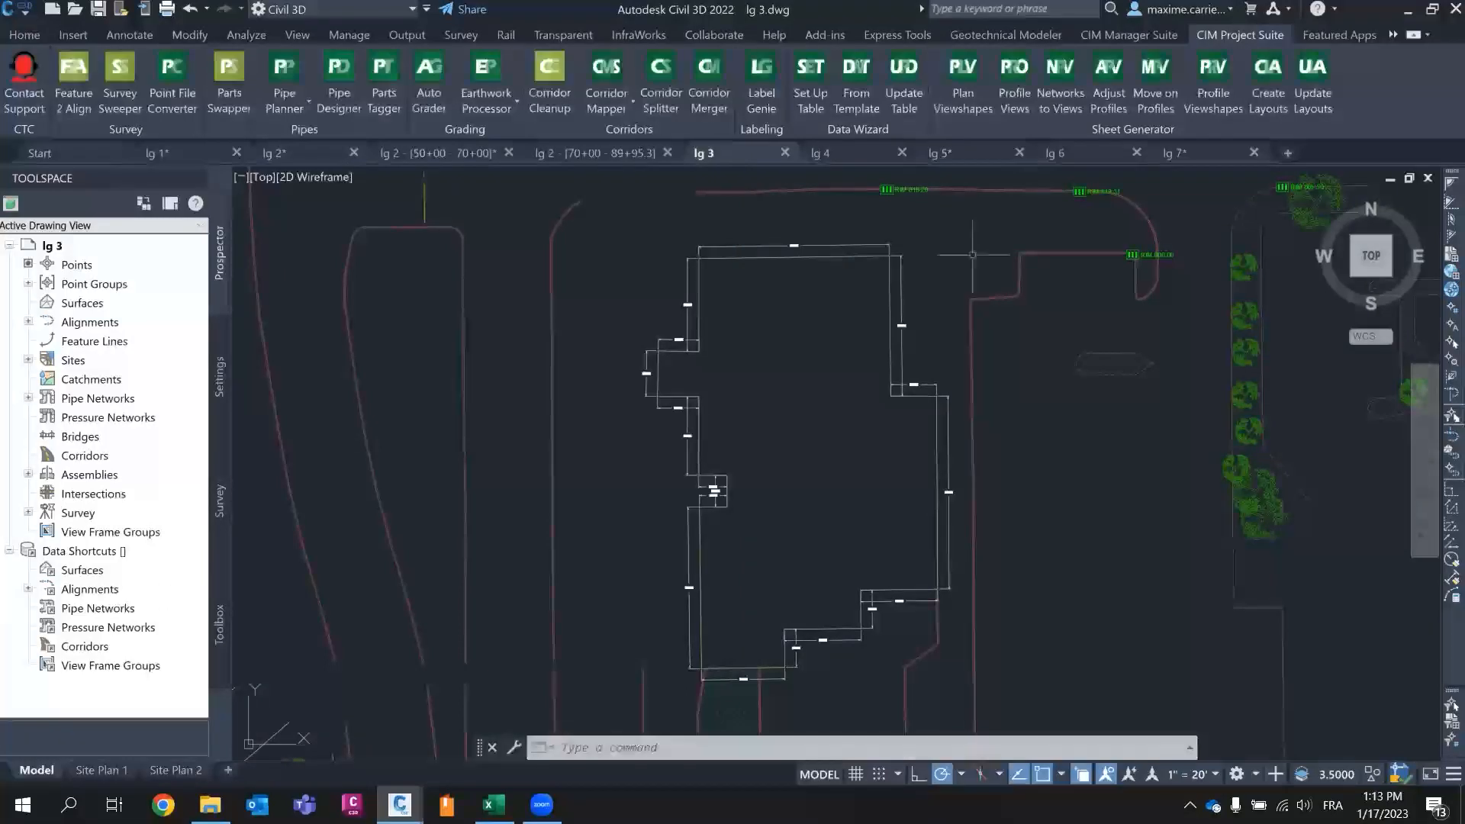
- Move the 13.78' dimension in the building's small west-side recess to the east, clear of the two overlapping horizontal dimensions
scroll(709, 508, "up", 5)
left_click(796, 312)
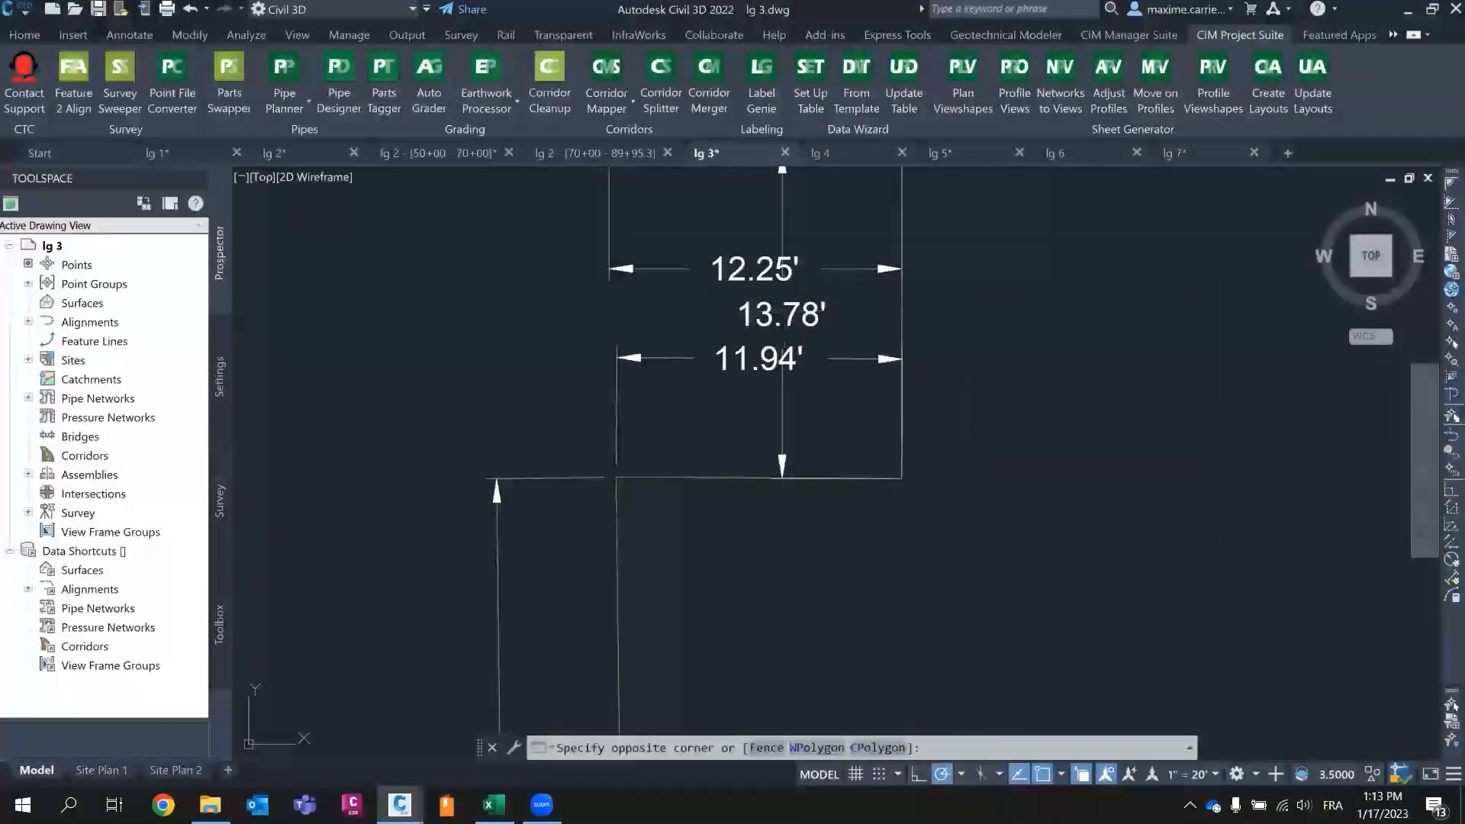
left_click(729, 345)
middle_click_drag(792, 303, 763, 449)
left_click(753, 459)
left_click(985, 458)
scroll(907, 466, "down", 3)
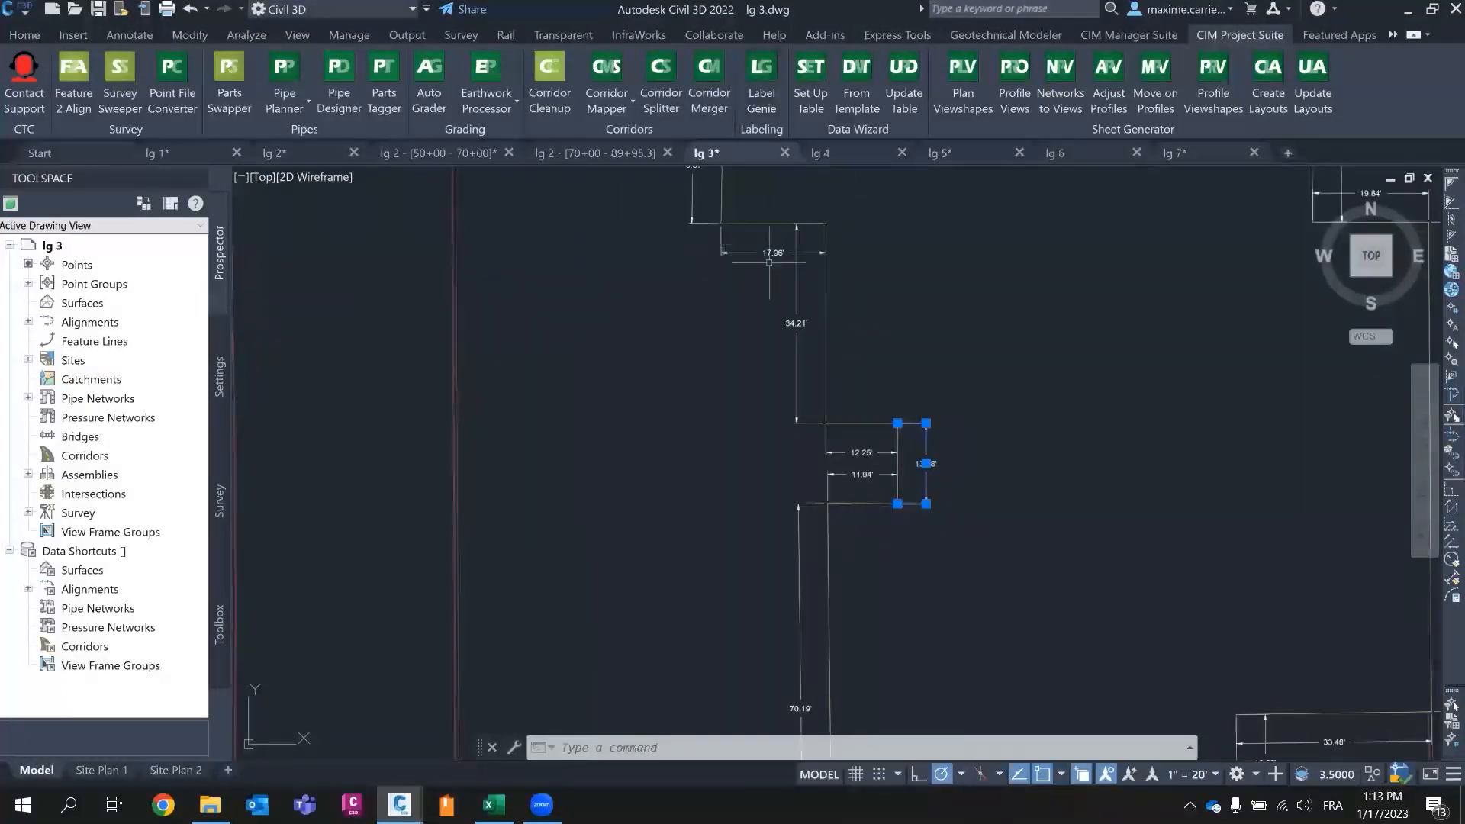
scroll(787, 424, "down", 4)
key("Escape")
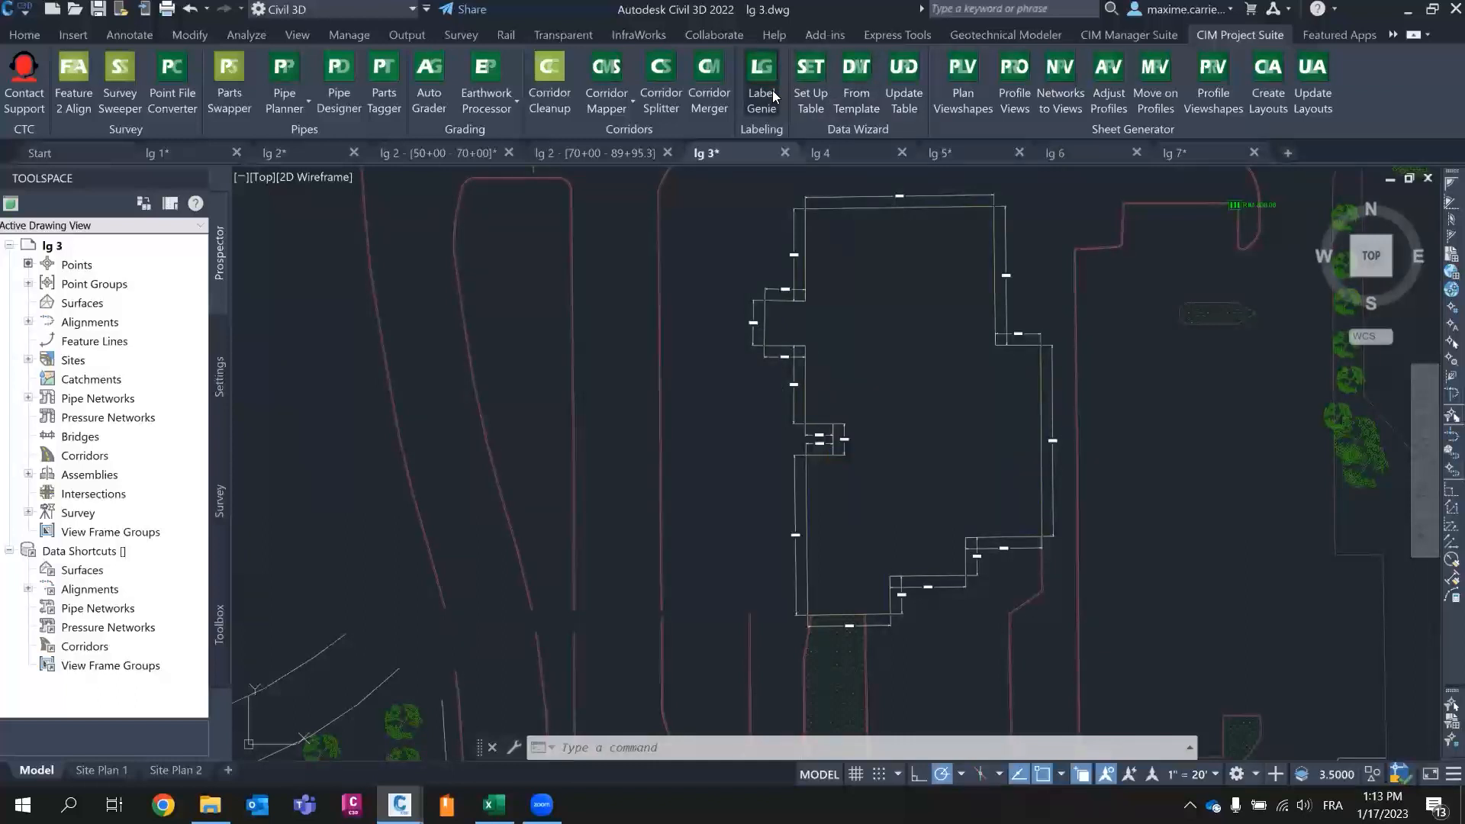
- Review the formatting of the building dimension labels in Label Genie, including the text override and styling options, and close it
left_click(772, 90)
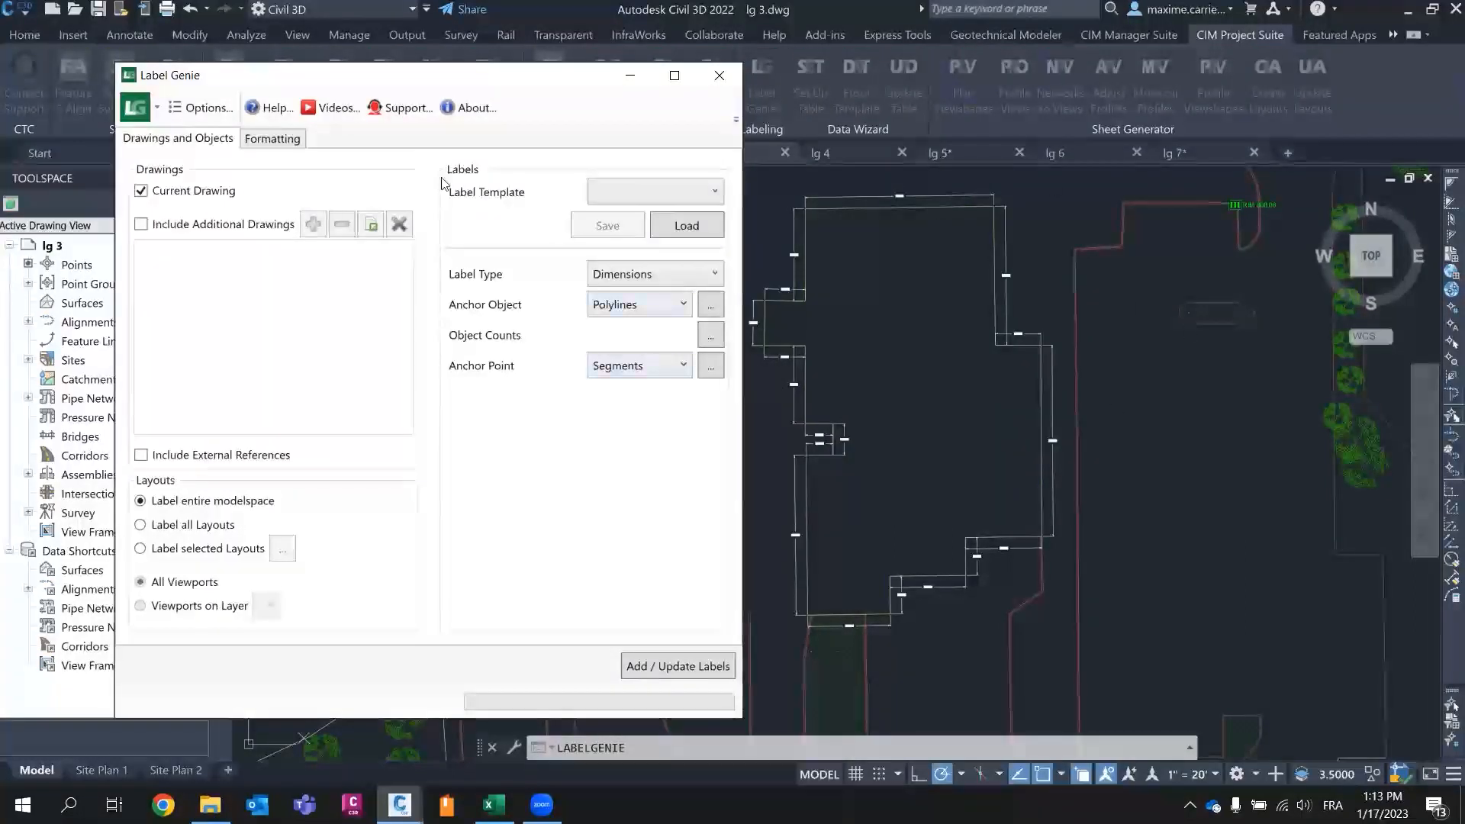
left_click(288, 140)
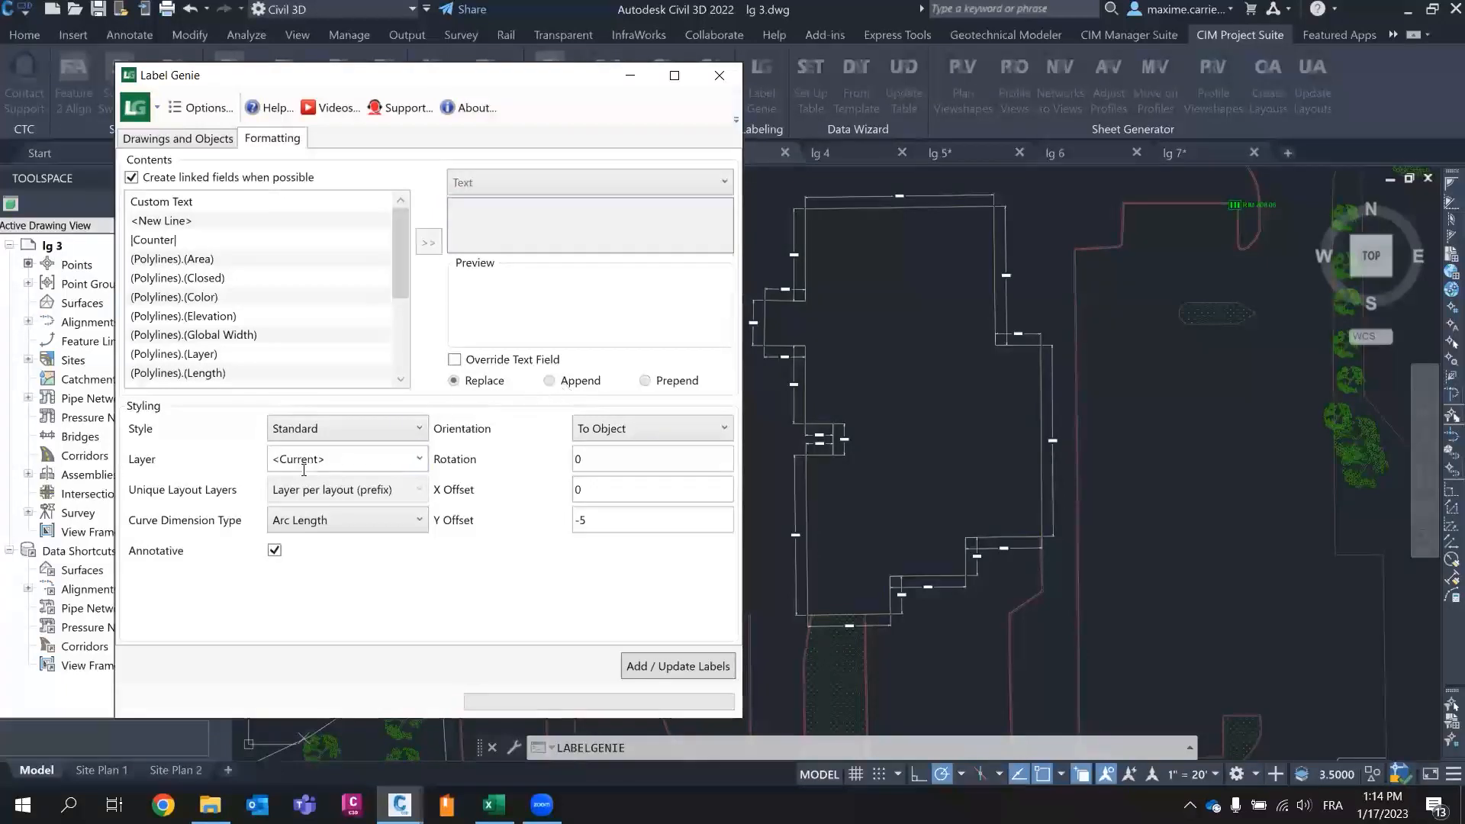
left_click(464, 362)
left_click(471, 383)
left_click(453, 360)
left_click(179, 139)
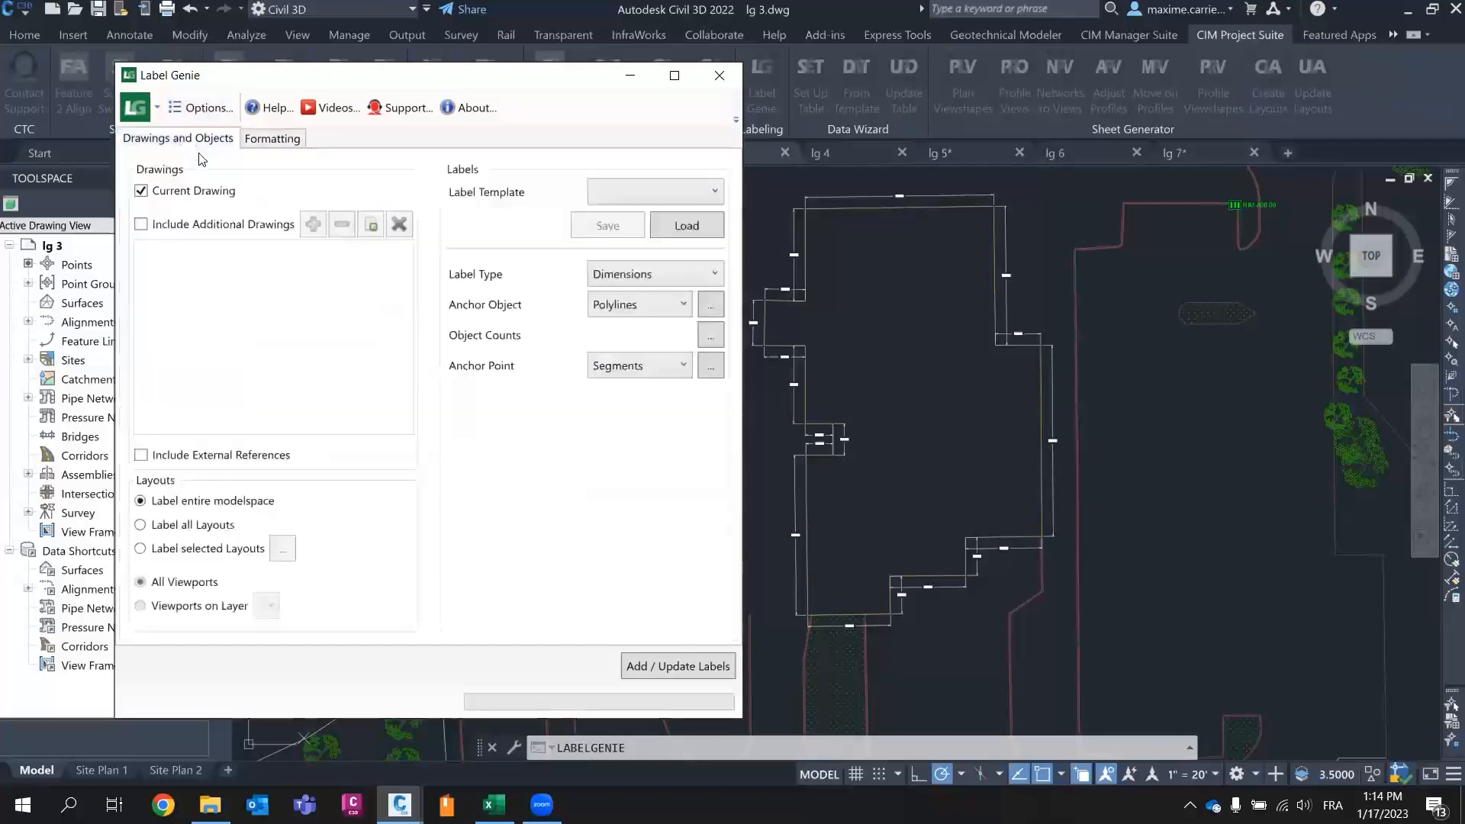
left_click(719, 75)
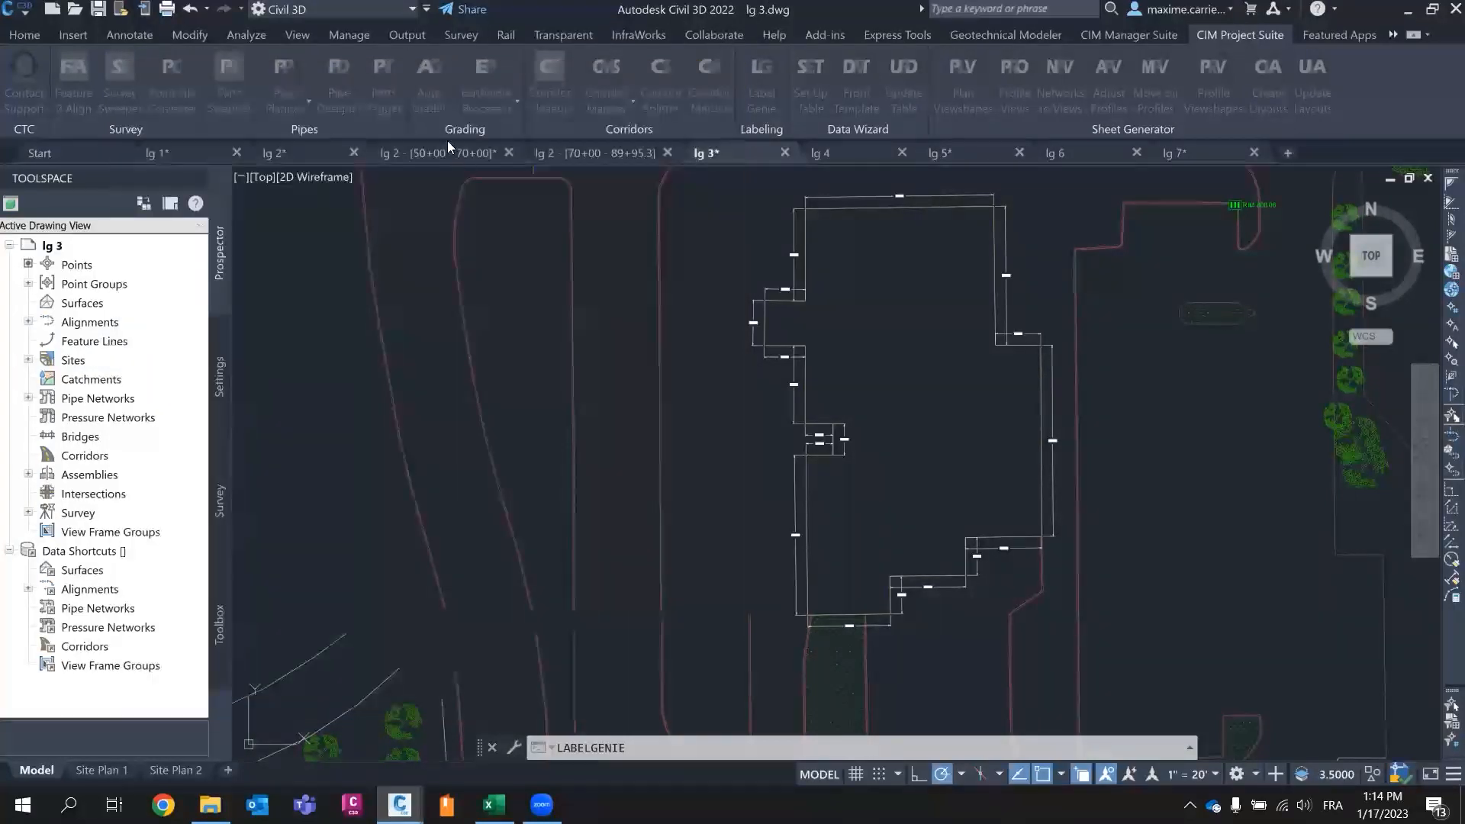
- View the lg 2 - [70+00 - 89+95.3] sheet drawing, return to lg 2 - [50+00 - 70+00] and show the CIM Project Suite tools
left_click(435, 156)
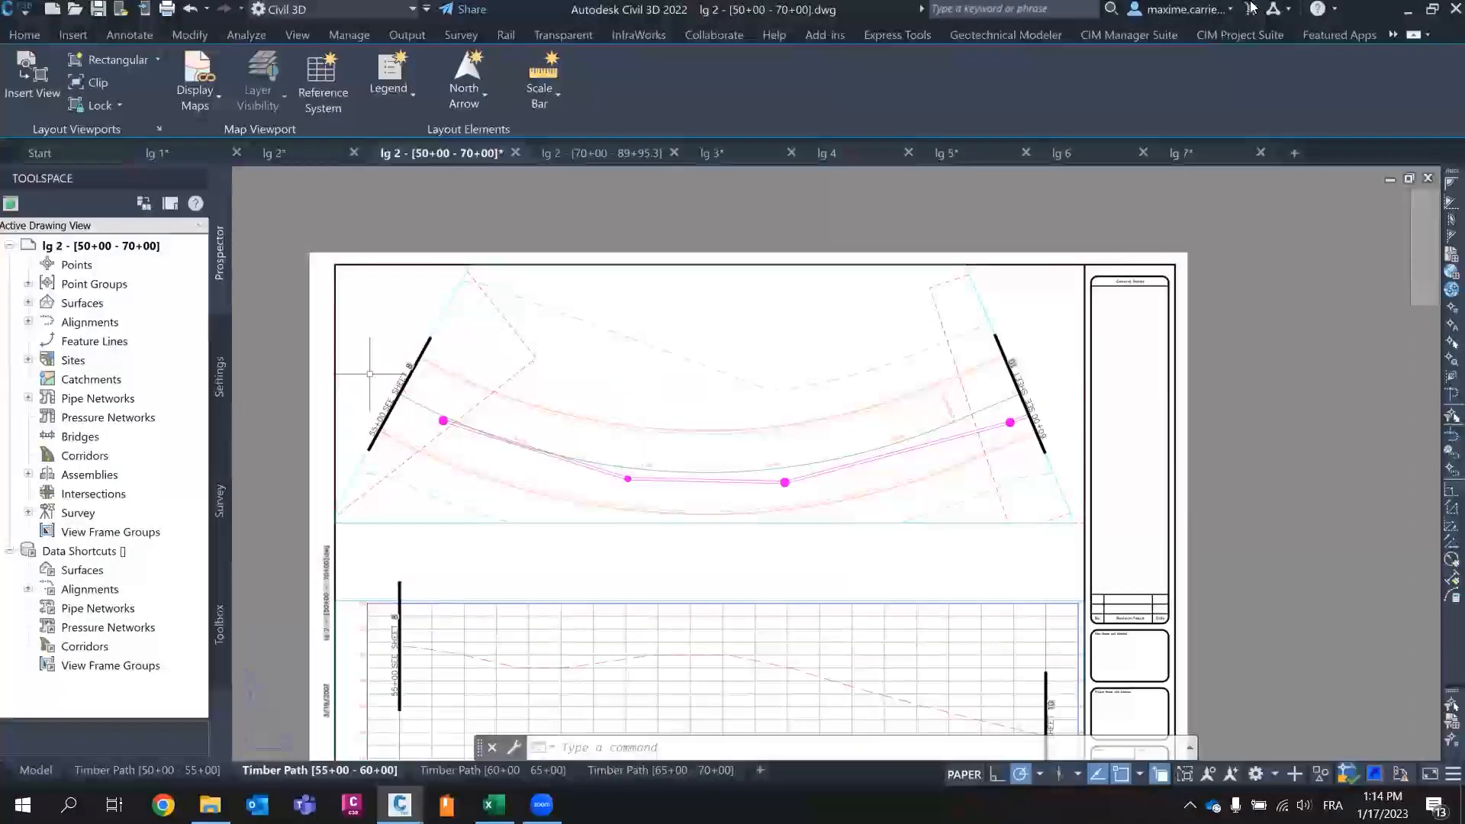
left_click(543, 155)
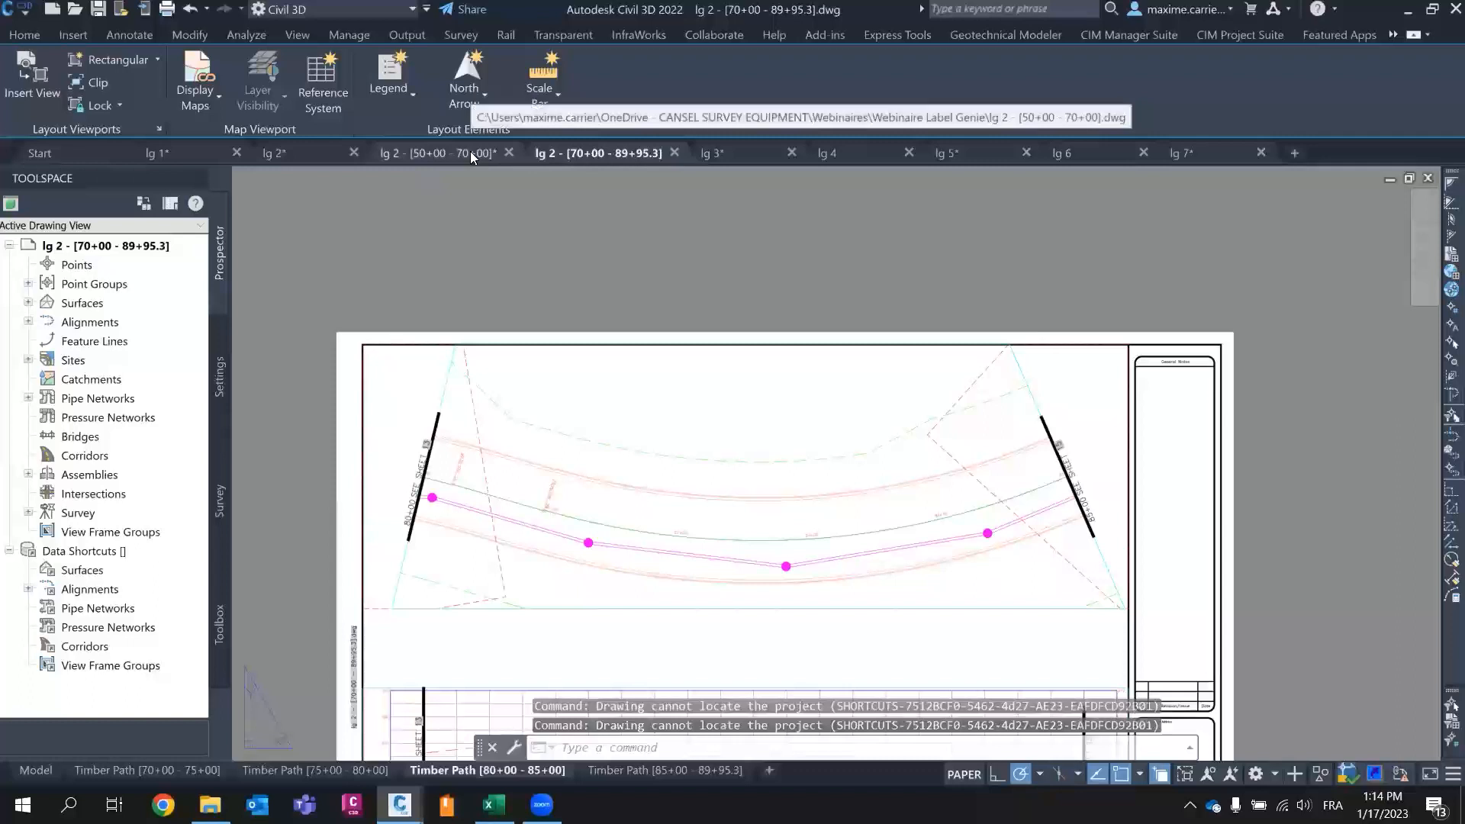
left_click(470, 151)
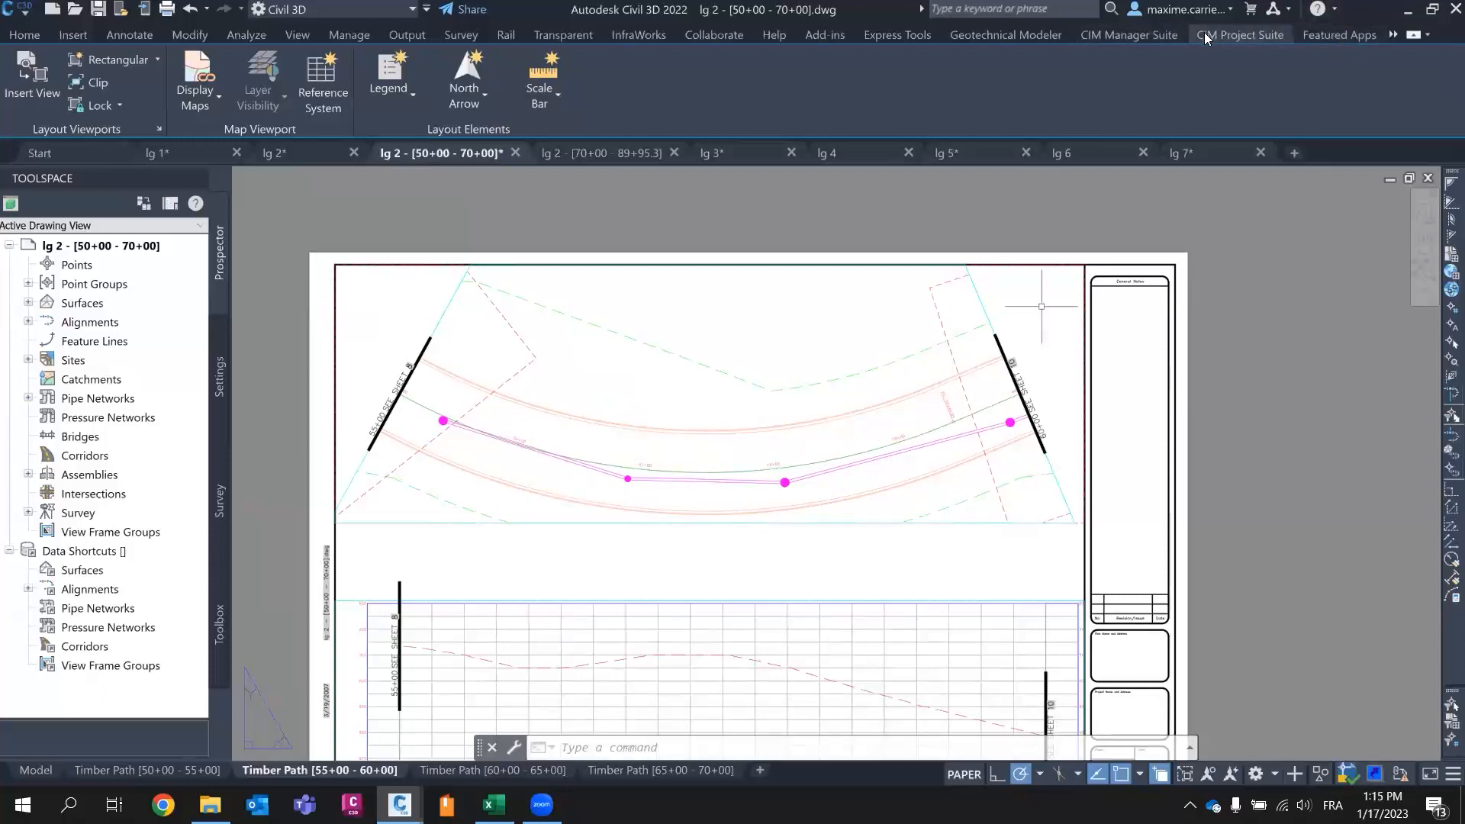
left_click(1233, 38)
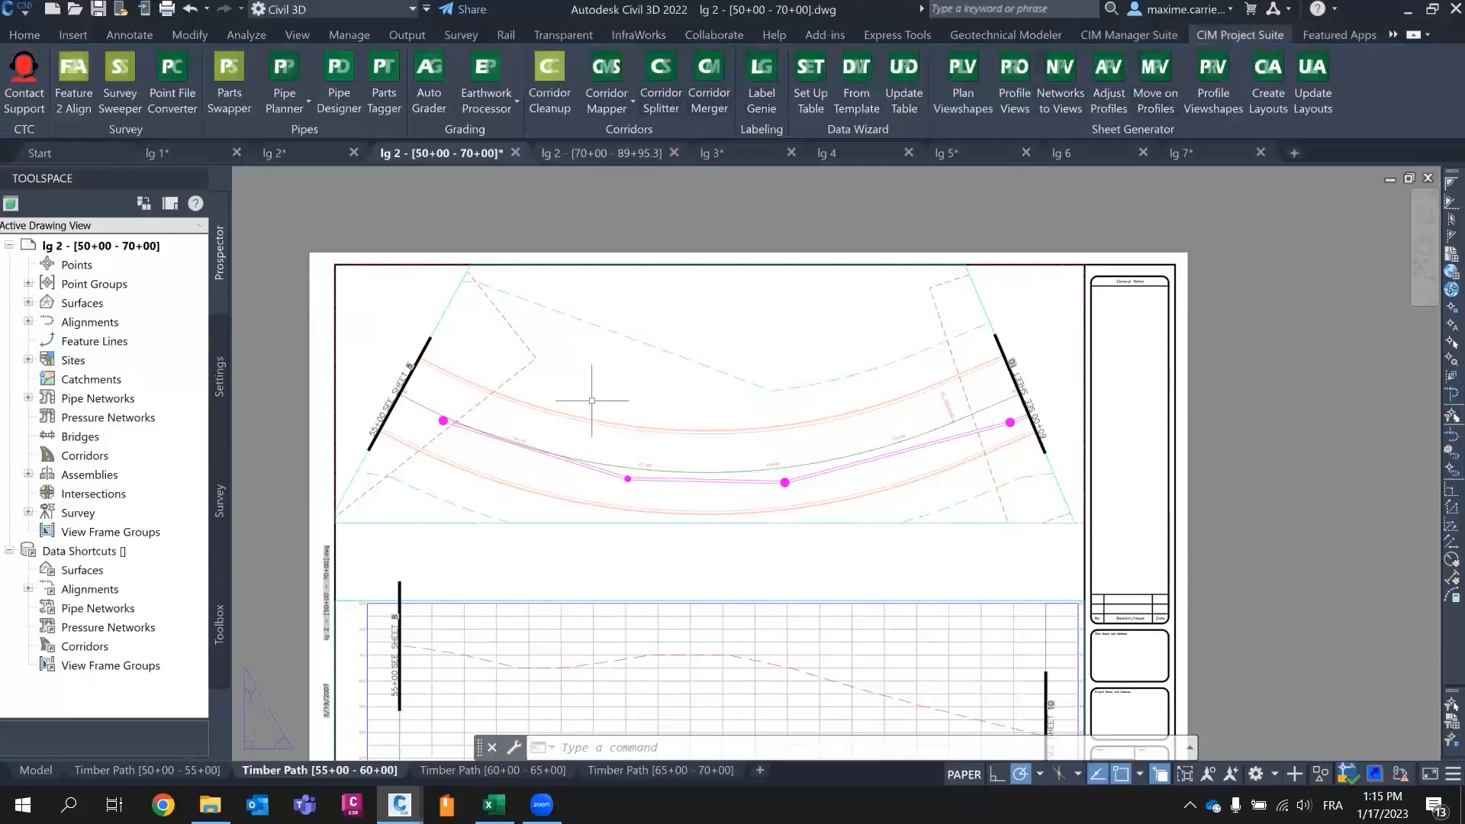
- Start Label Genie in the lg 2 - [50+00 - 70+00] drawing and load the "6 - general note on alignments" template
left_click(750, 70)
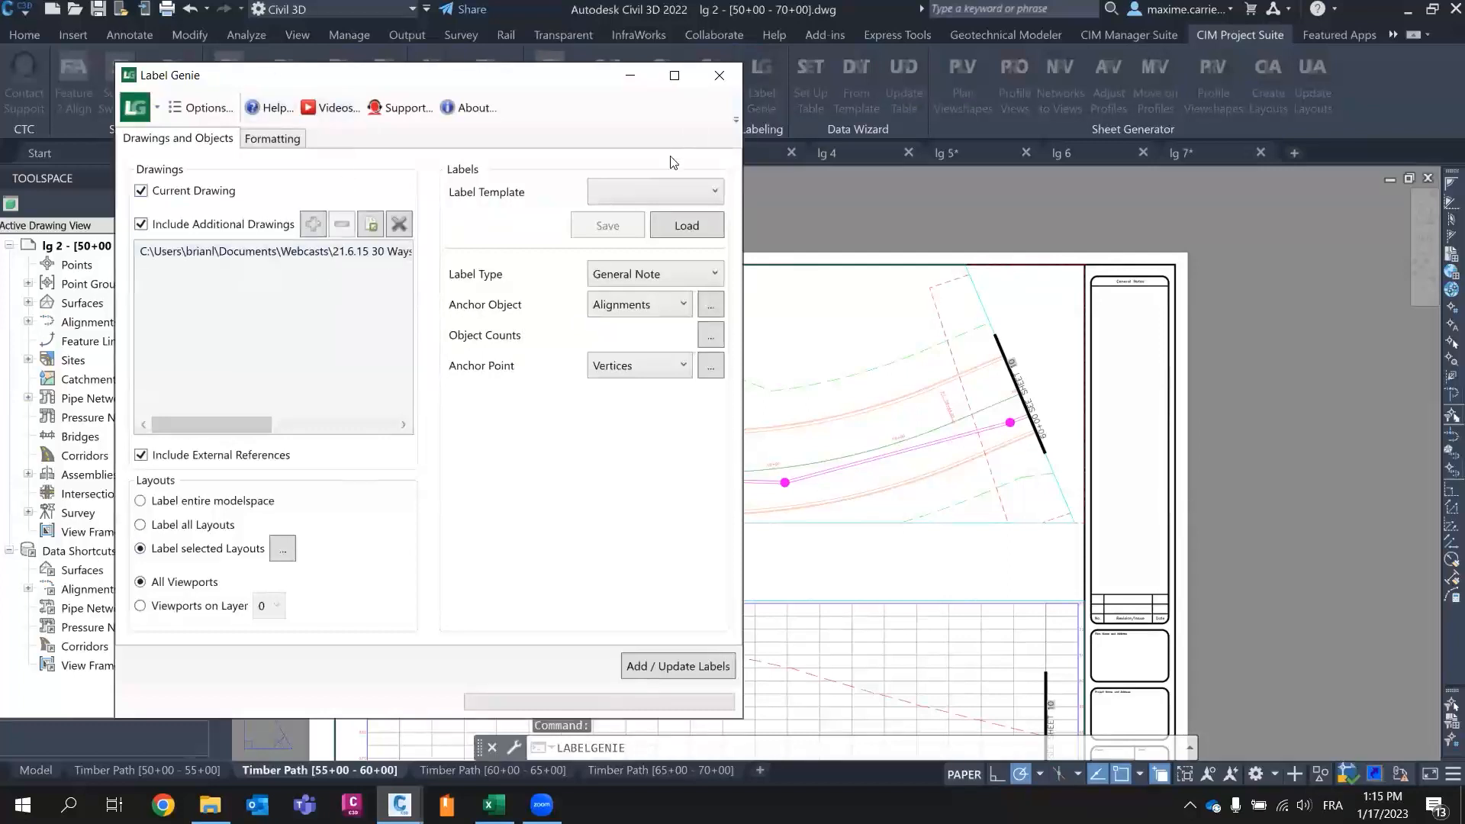
left_click(645, 192)
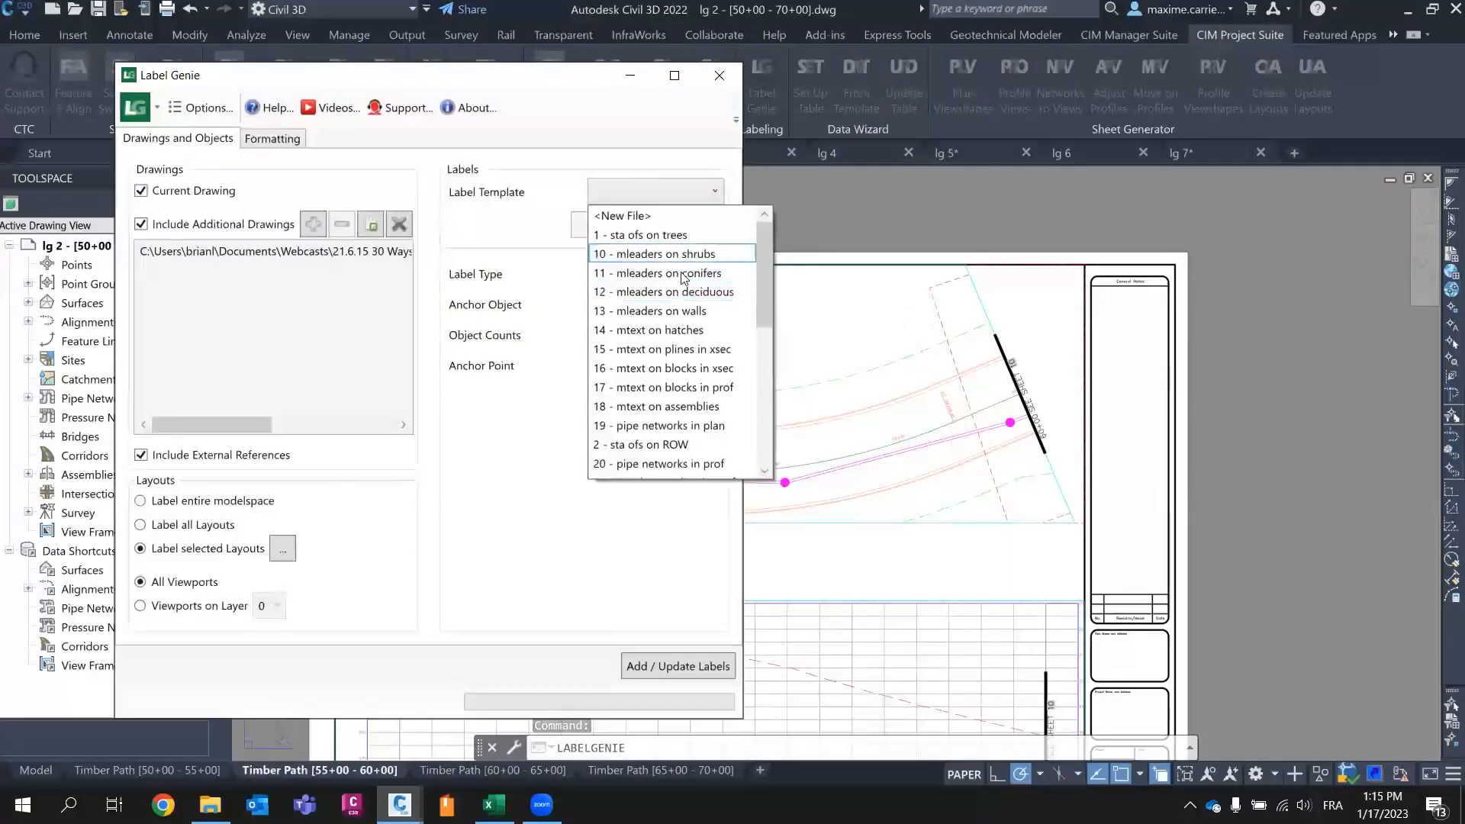
scroll(676, 428, "down", 6)
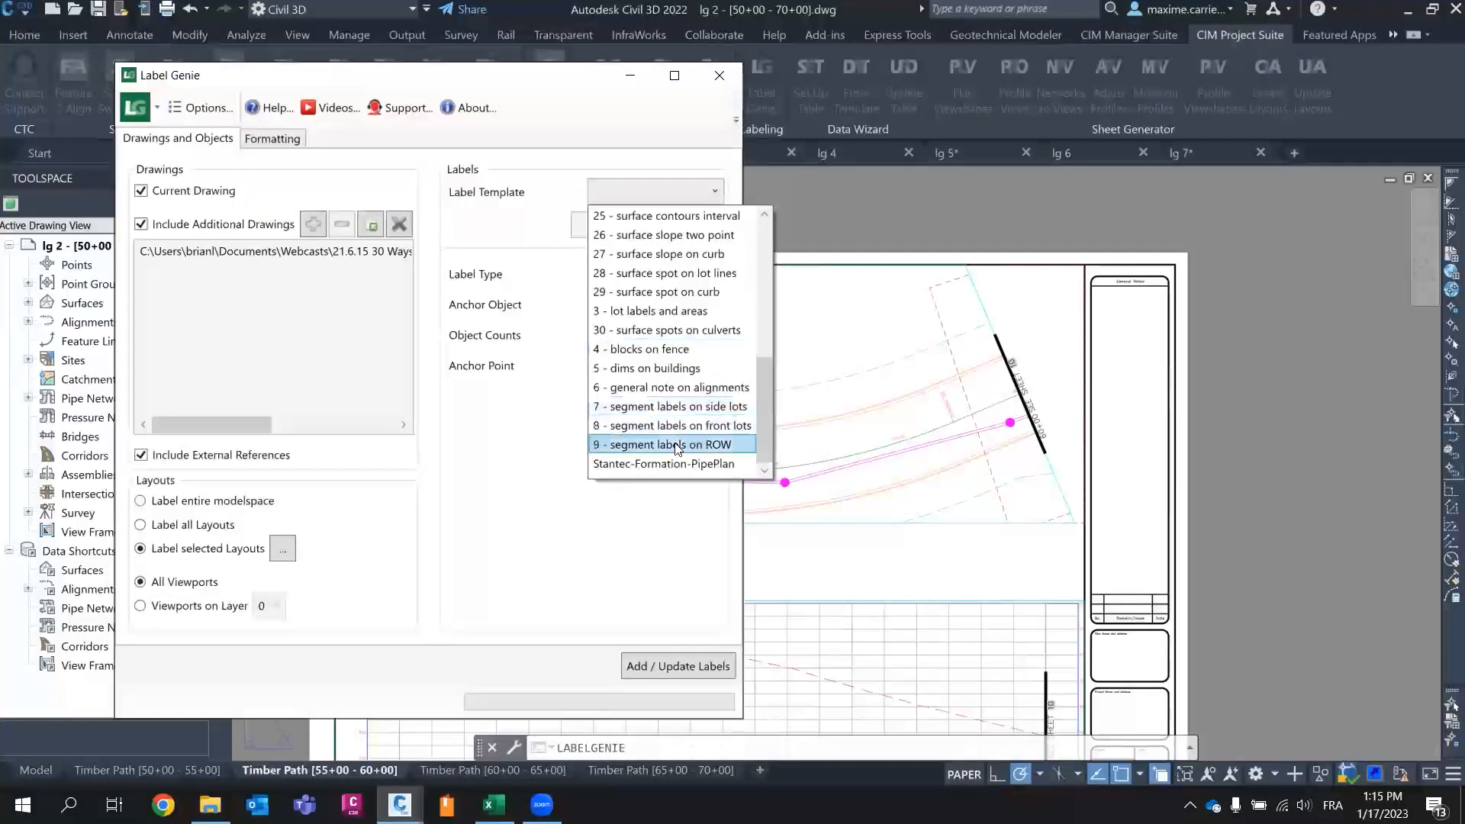
left_click(671, 388)
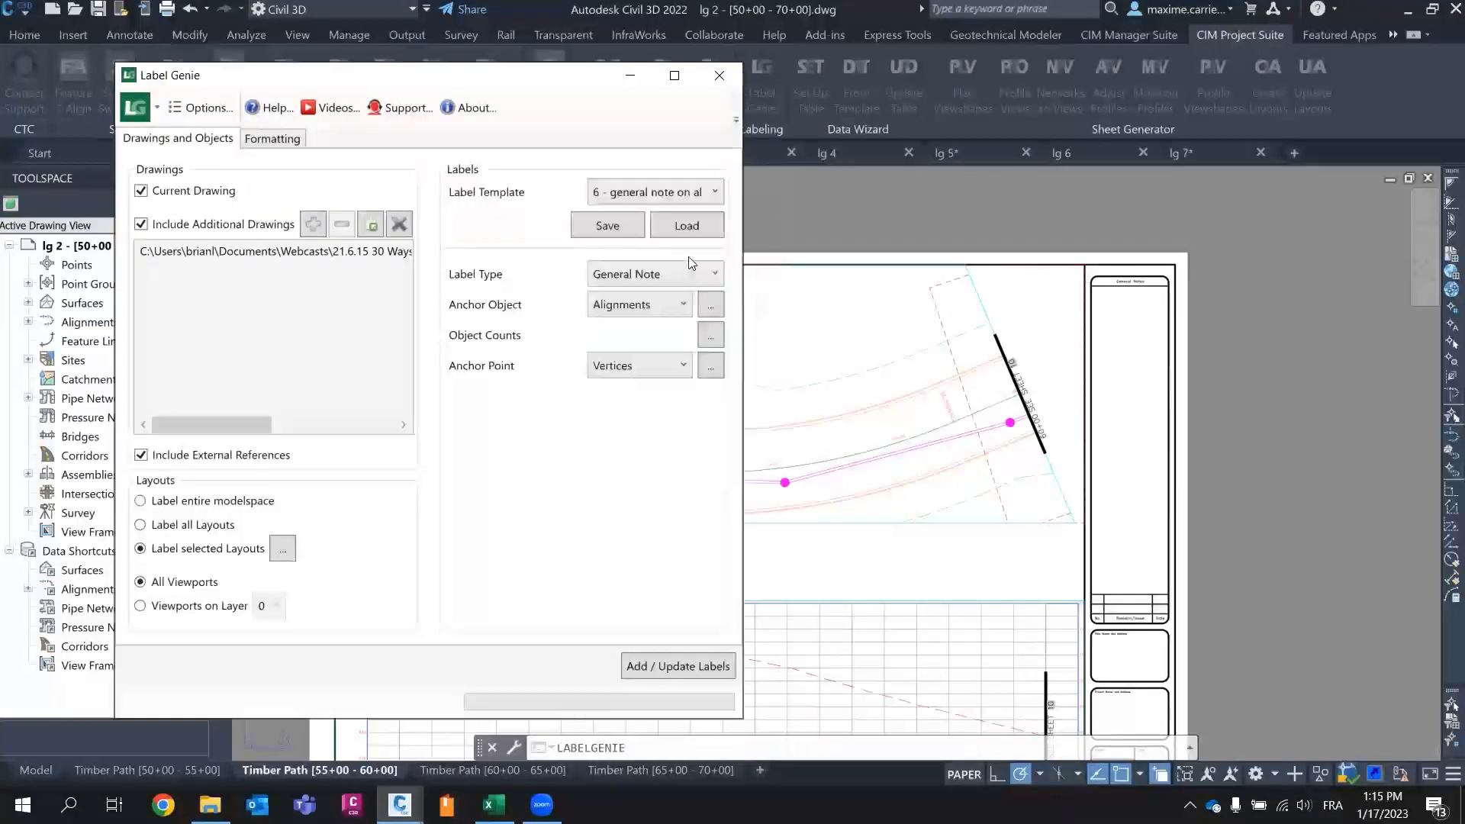
left_click(691, 227)
left_click(443, 430)
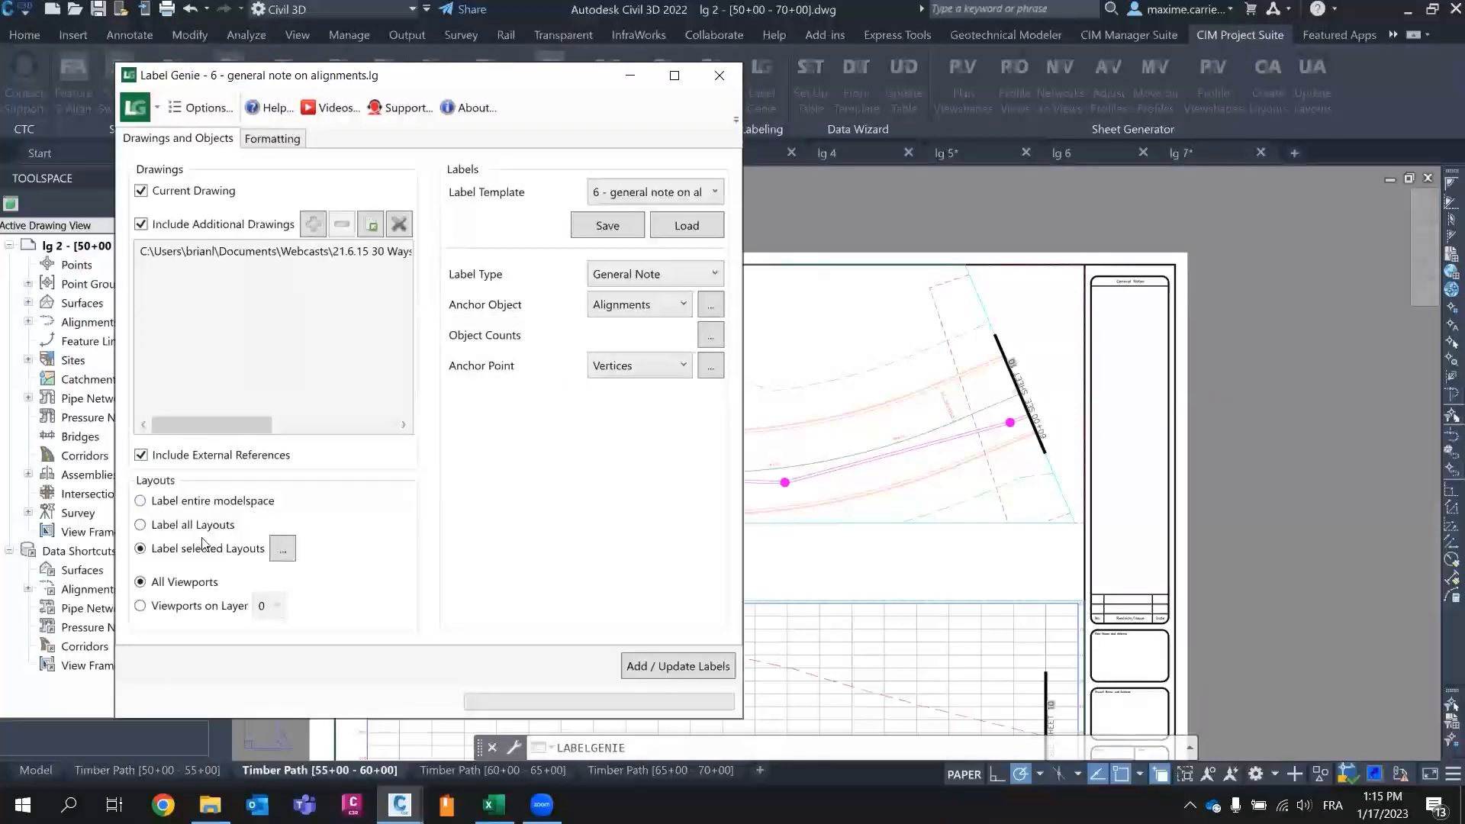
- Check the selected layouts and include lg 2 - [70+00 - 89+95.3].dwg from the Webinaire Label Genie folder as an additional drawing
left_click(283, 550)
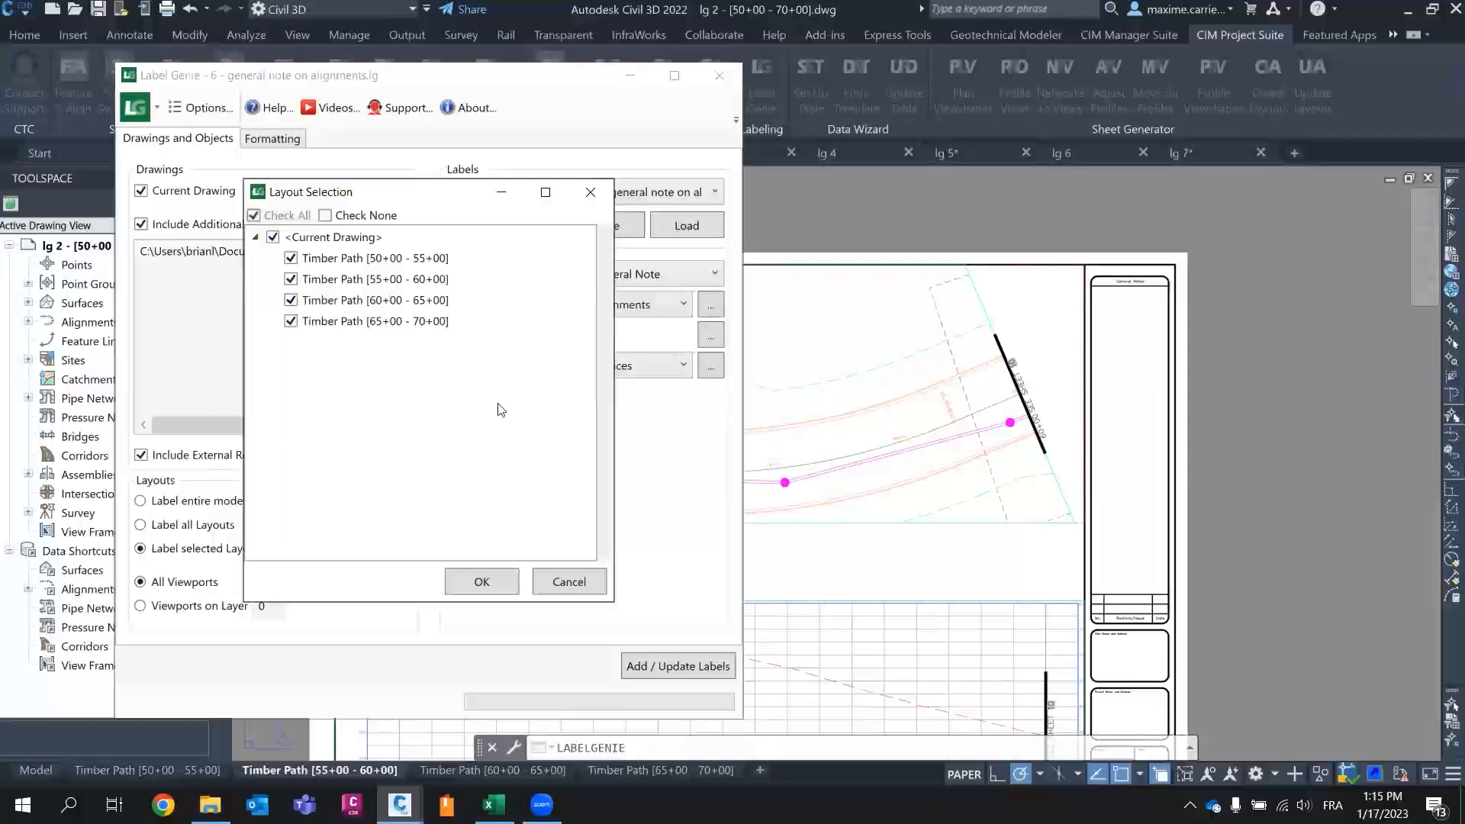
left_click(560, 580)
left_click(270, 255)
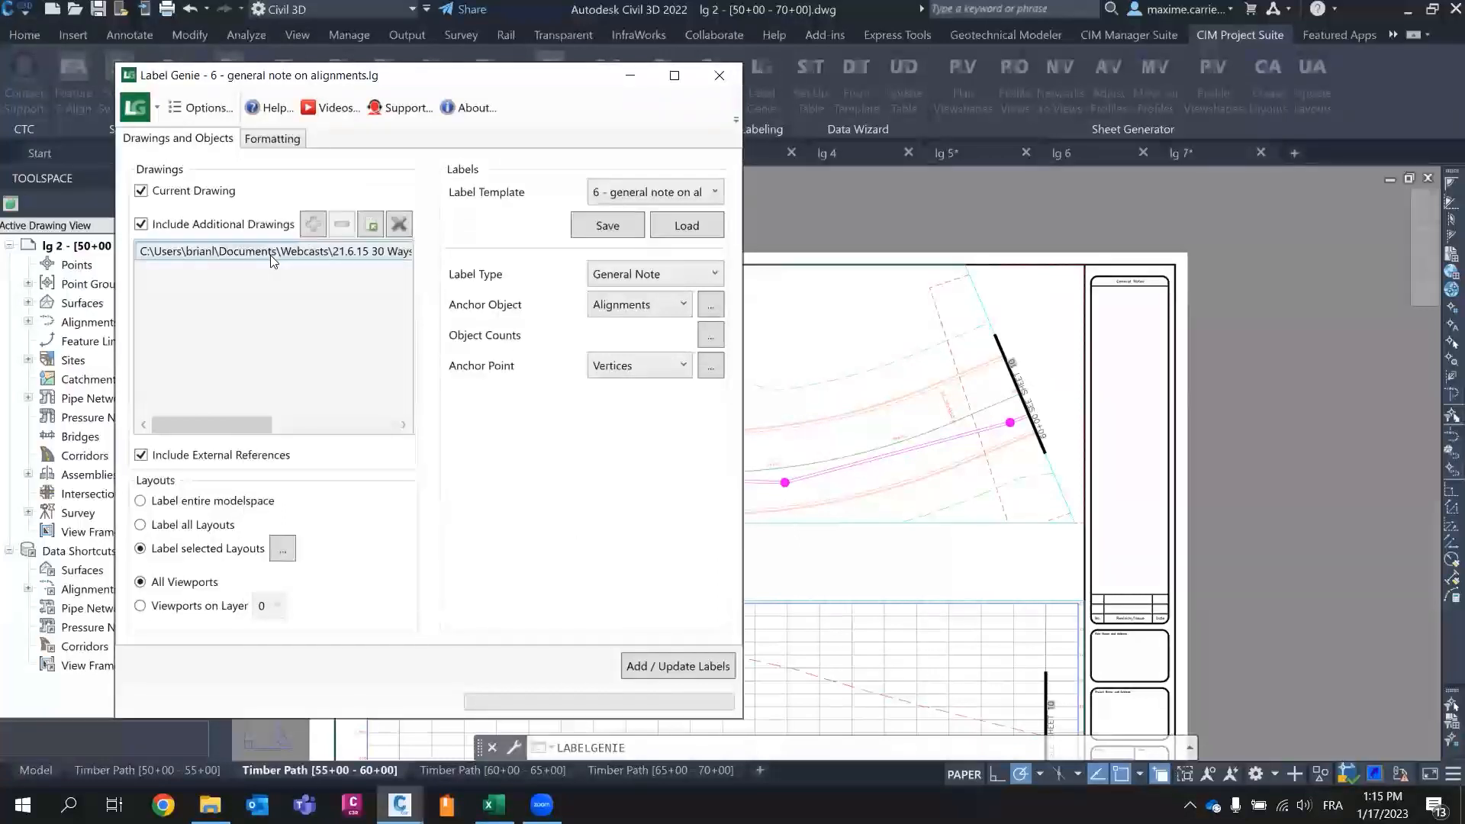
left_click(397, 229)
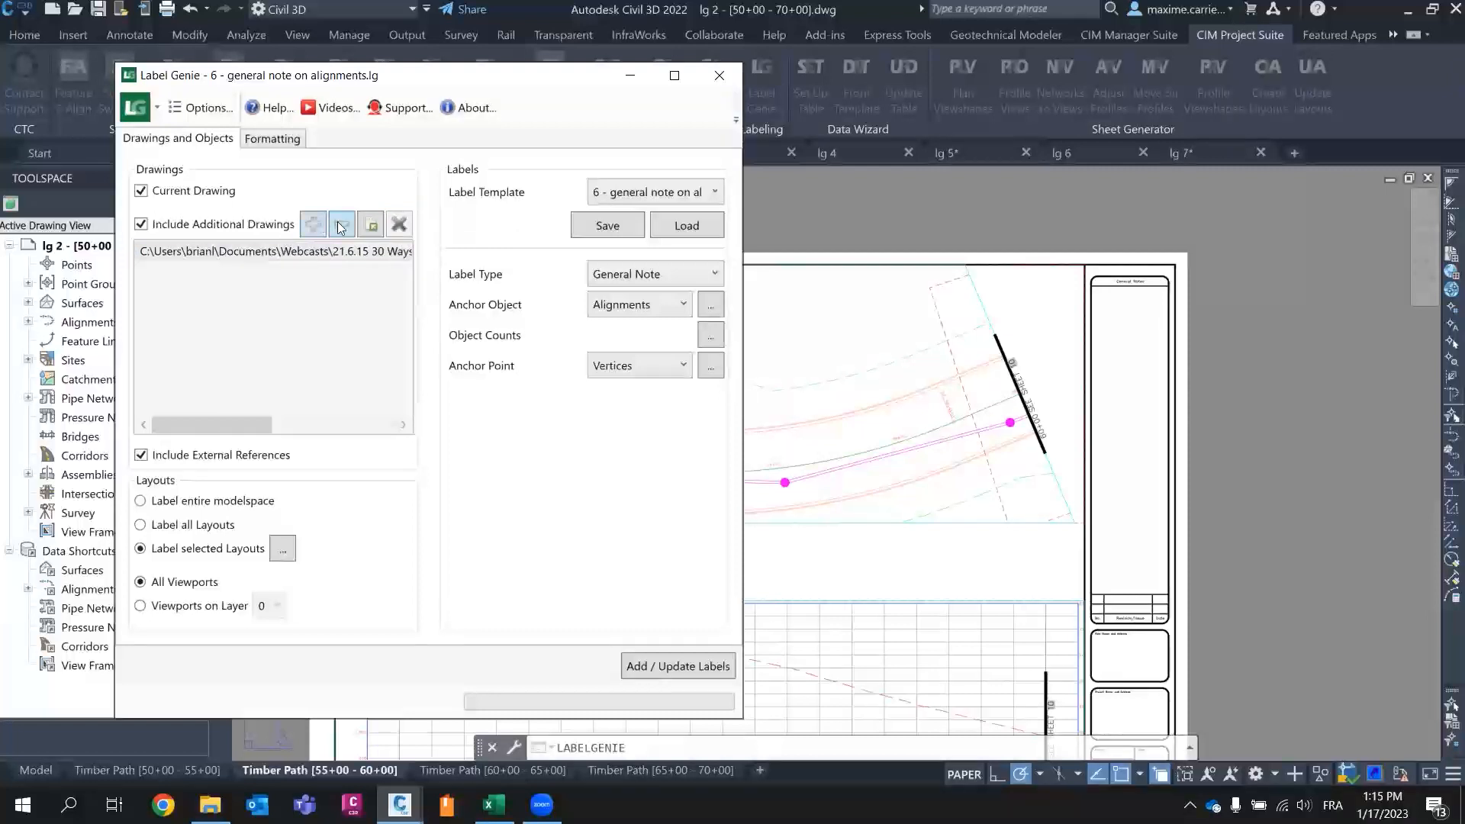
left_click(319, 249)
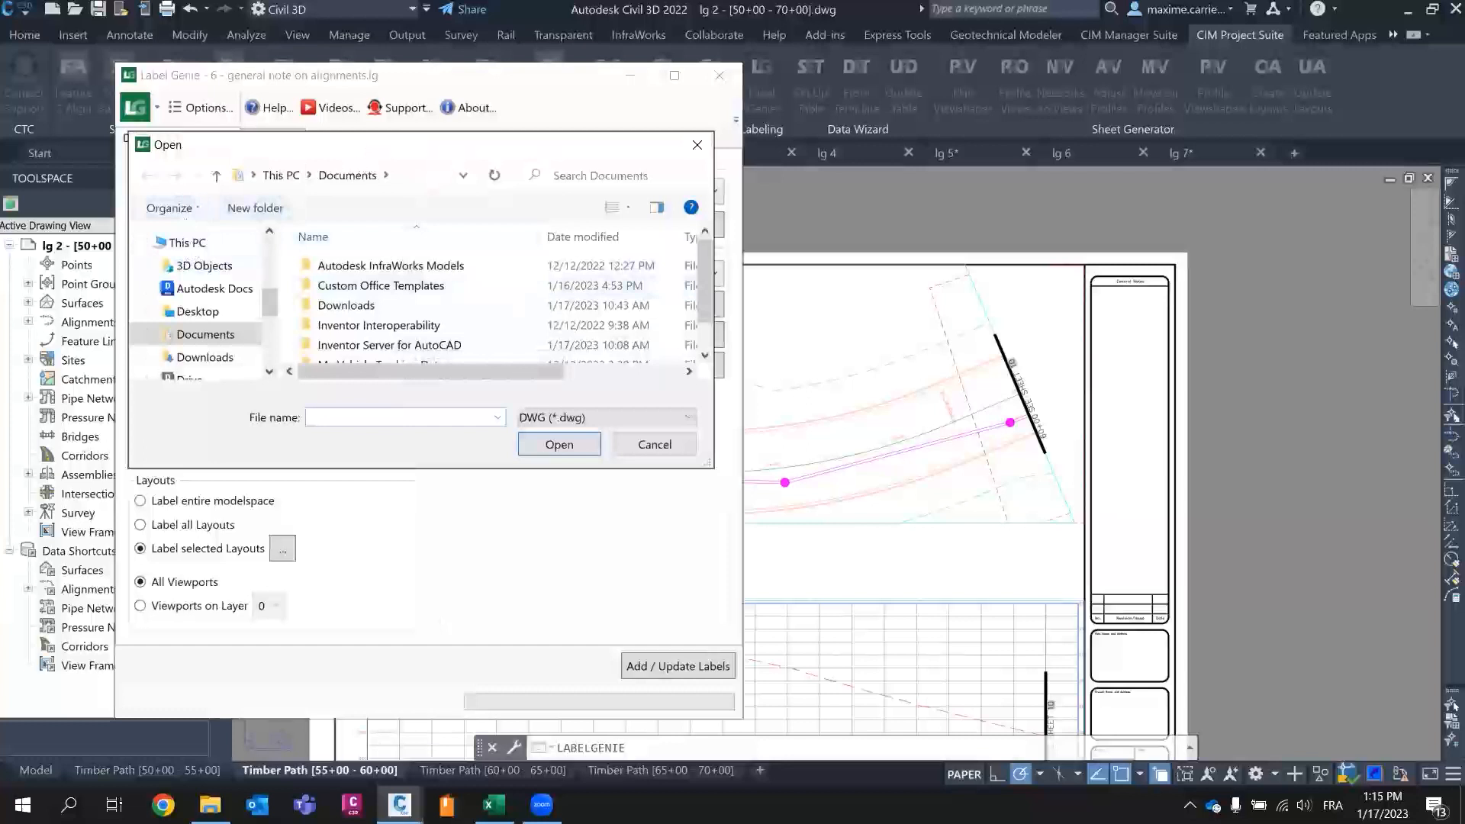
left_click(210, 804)
left_click(630, 256)
left_click(543, 99)
left_click(402, 175)
key("ctrl+v")
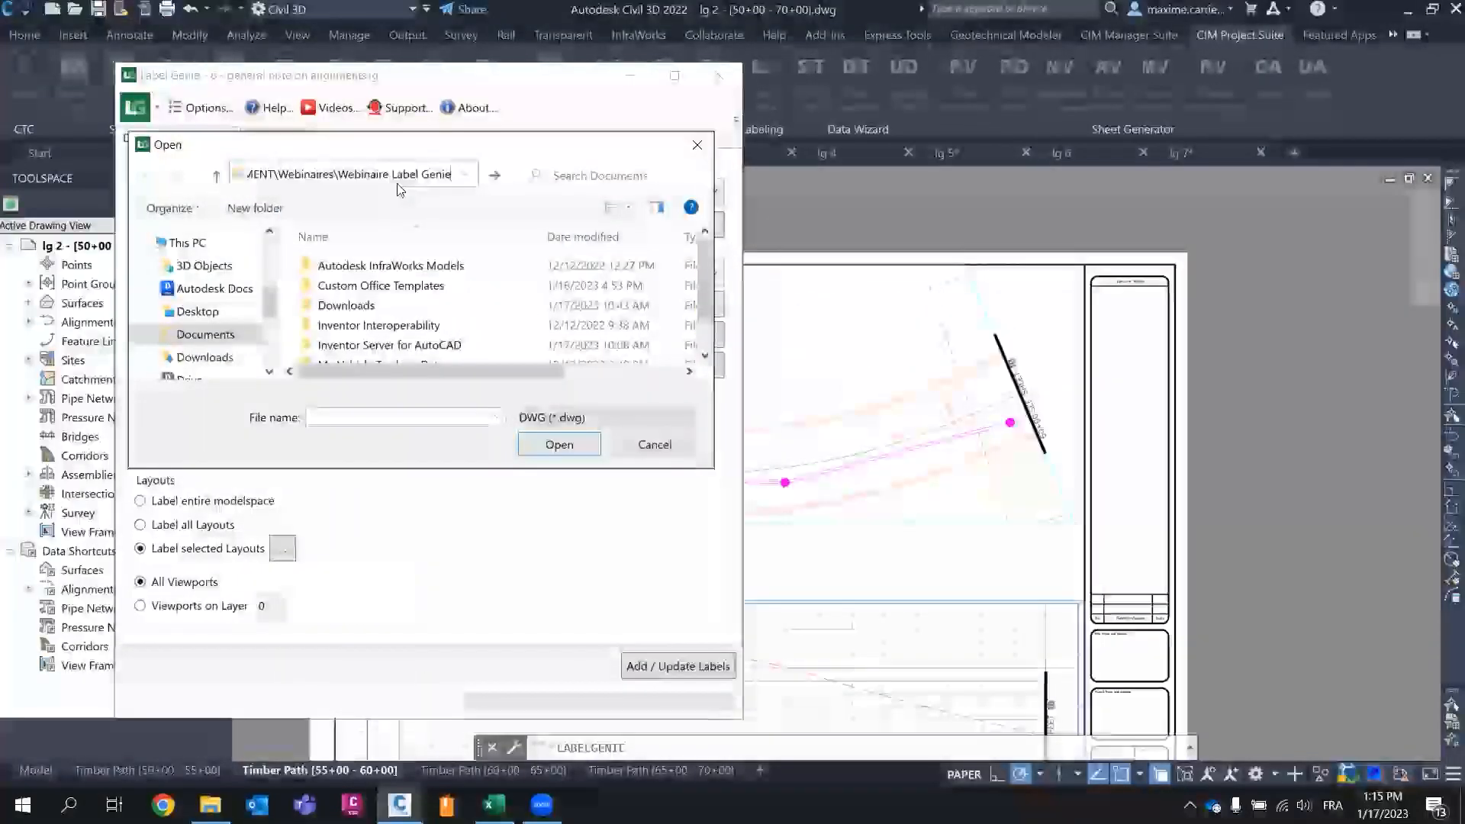
key("Return")
left_click(410, 326)
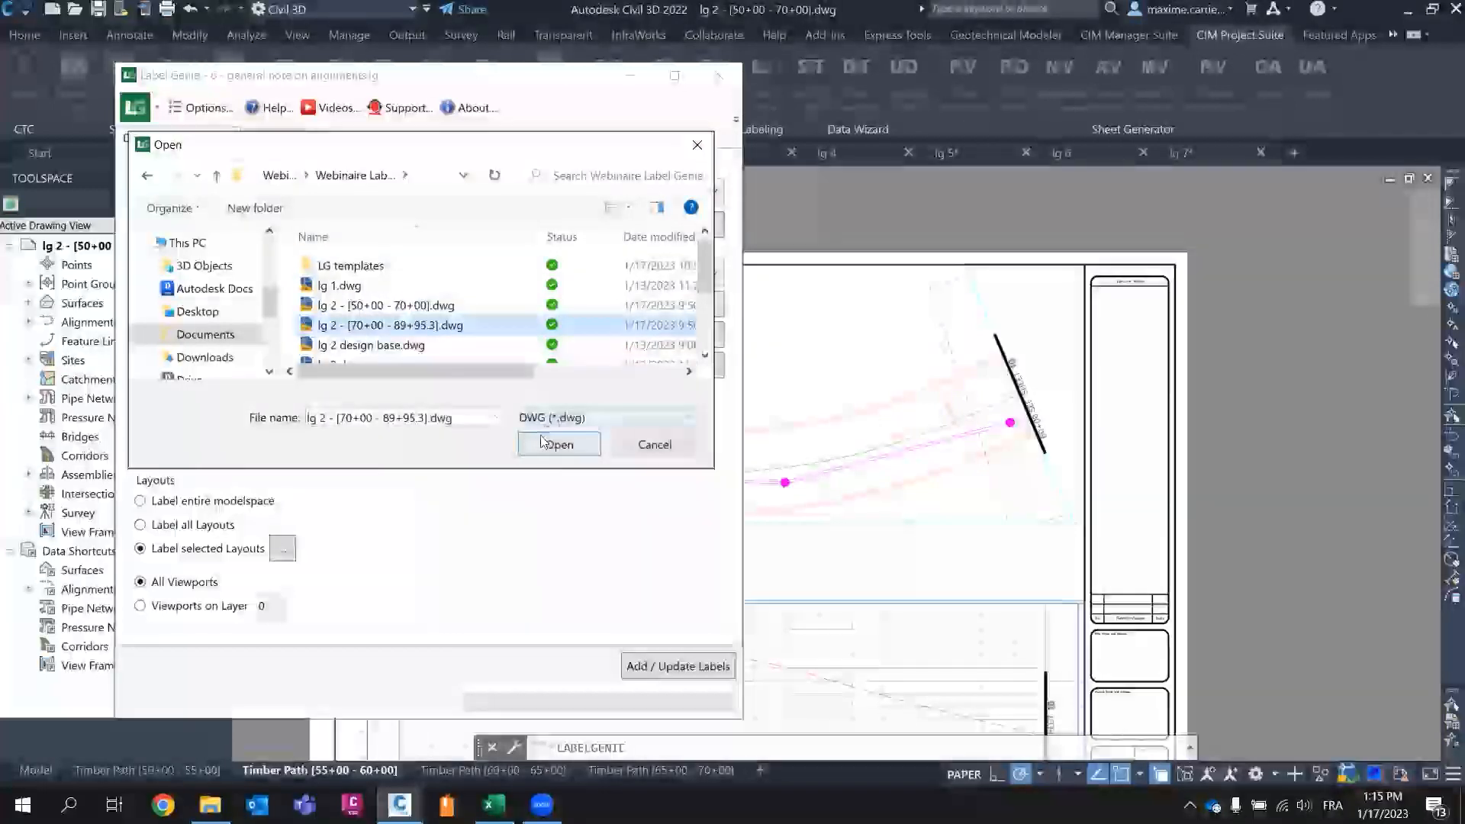
left_click(559, 445)
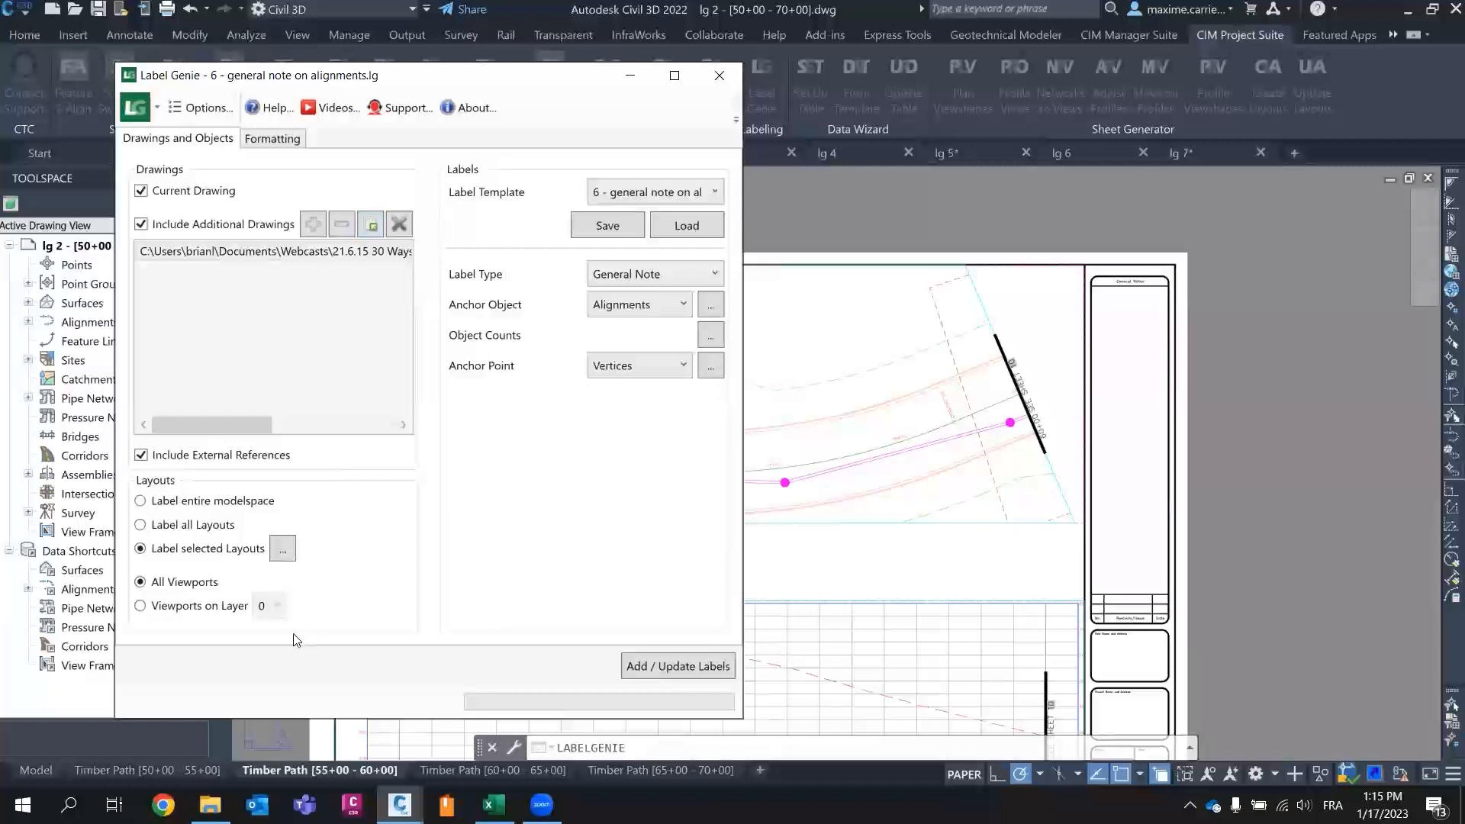
- Add the alignment general note labels to all Timber Path layouts of both drawings and accept the status report
left_click(282, 548)
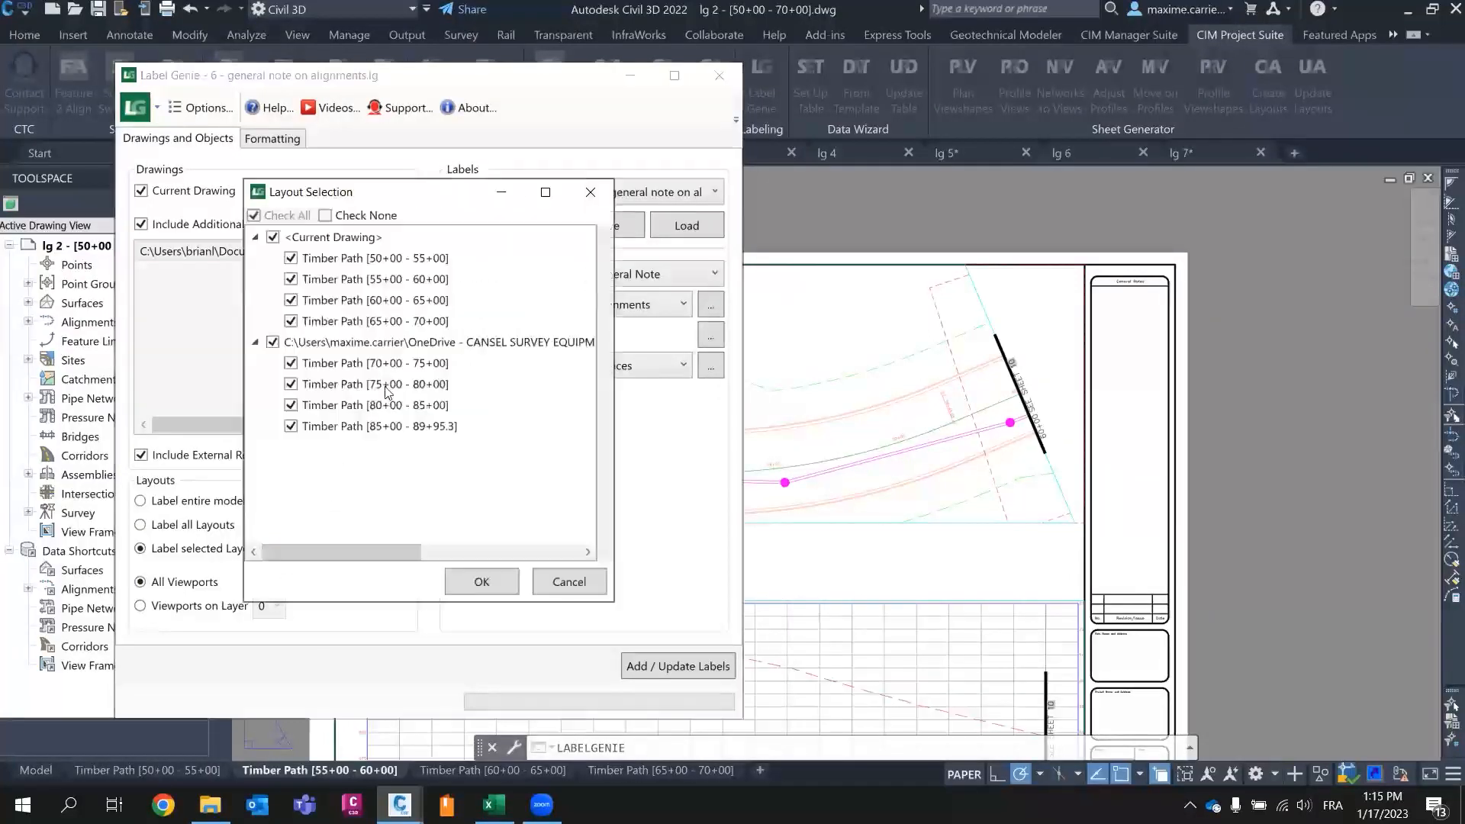
left_click_drag(366, 201, 567, 209)
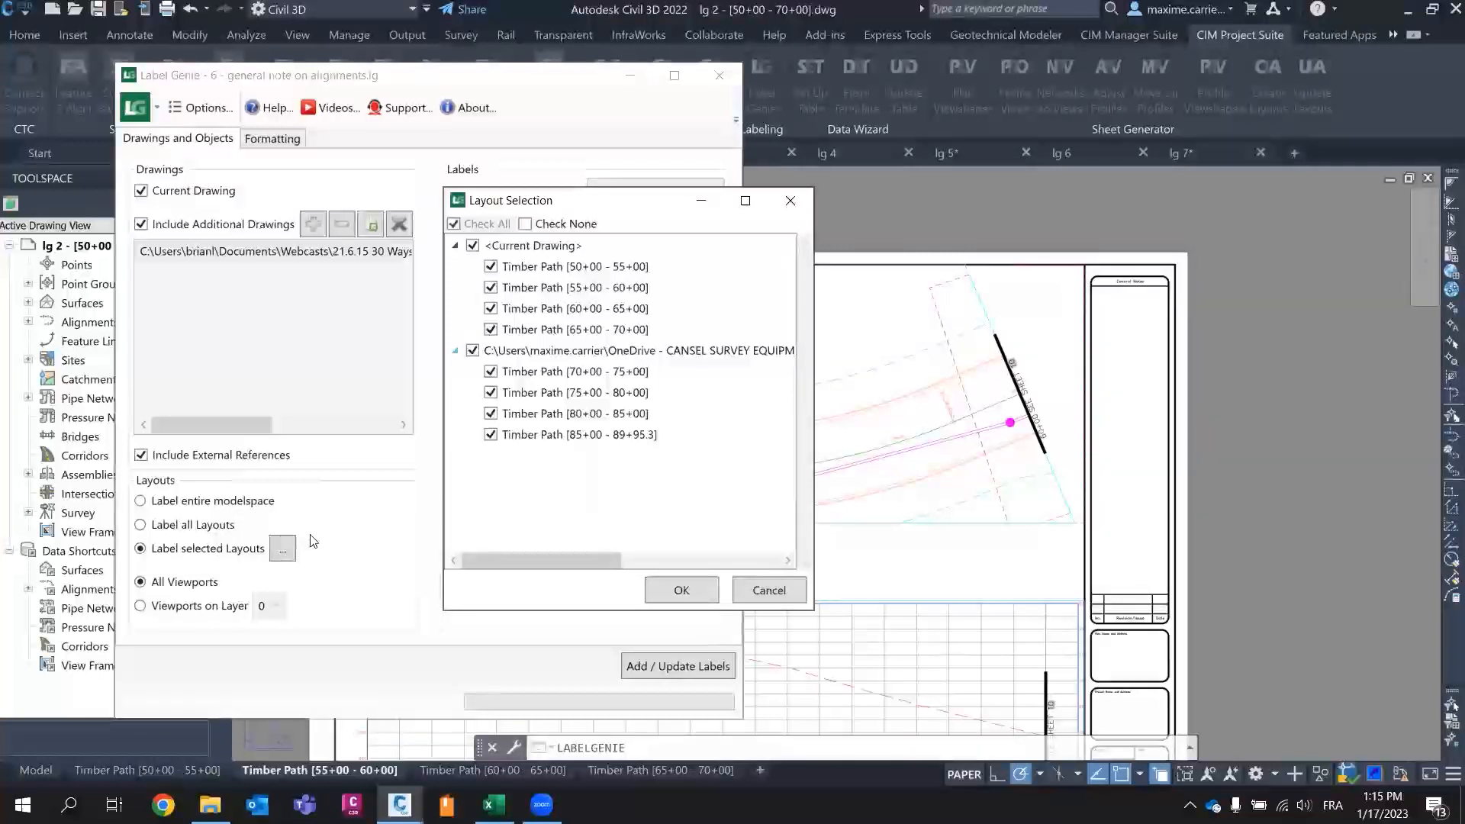
left_click(681, 590)
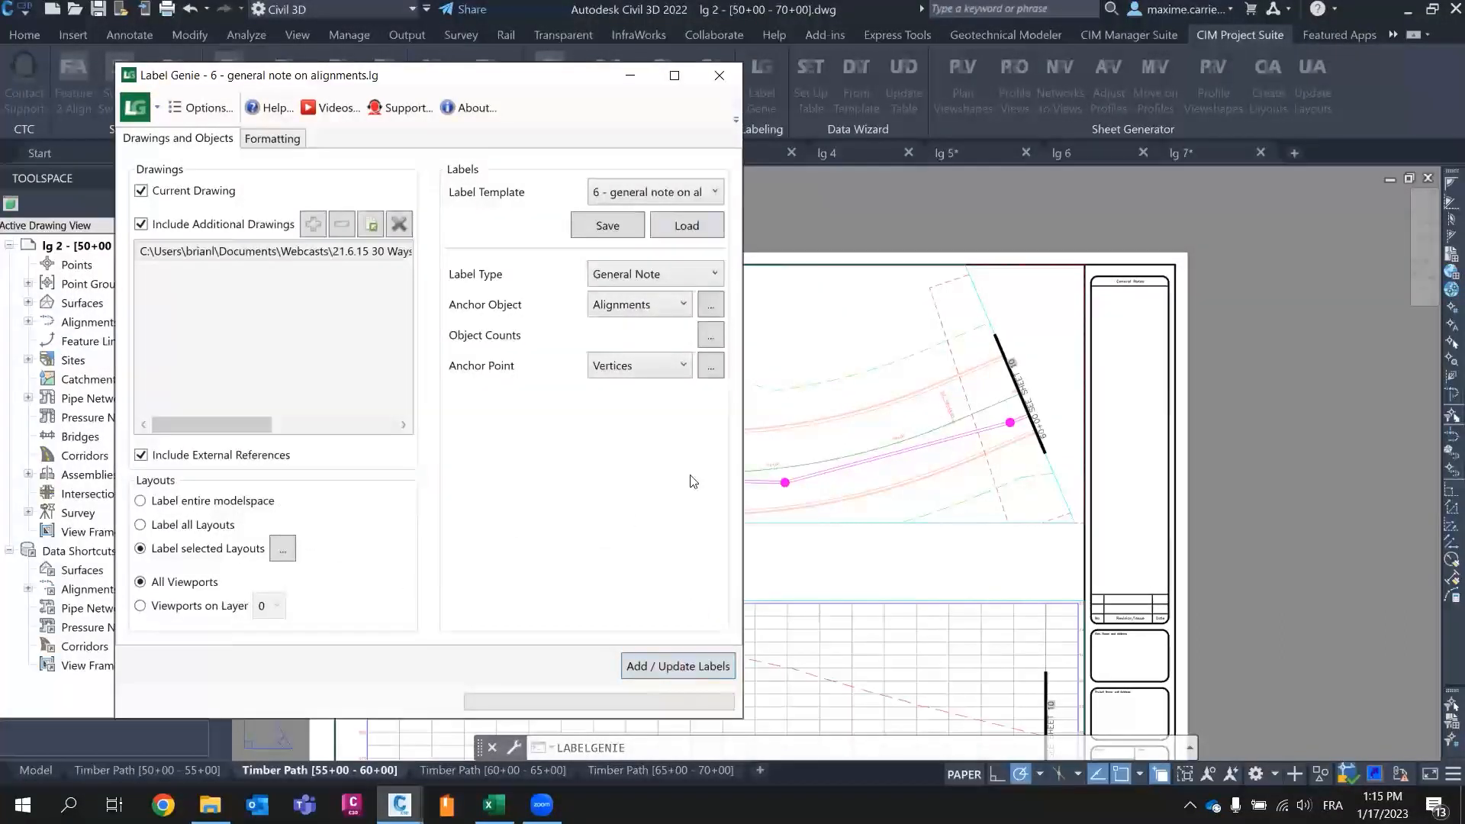
left_click(661, 668)
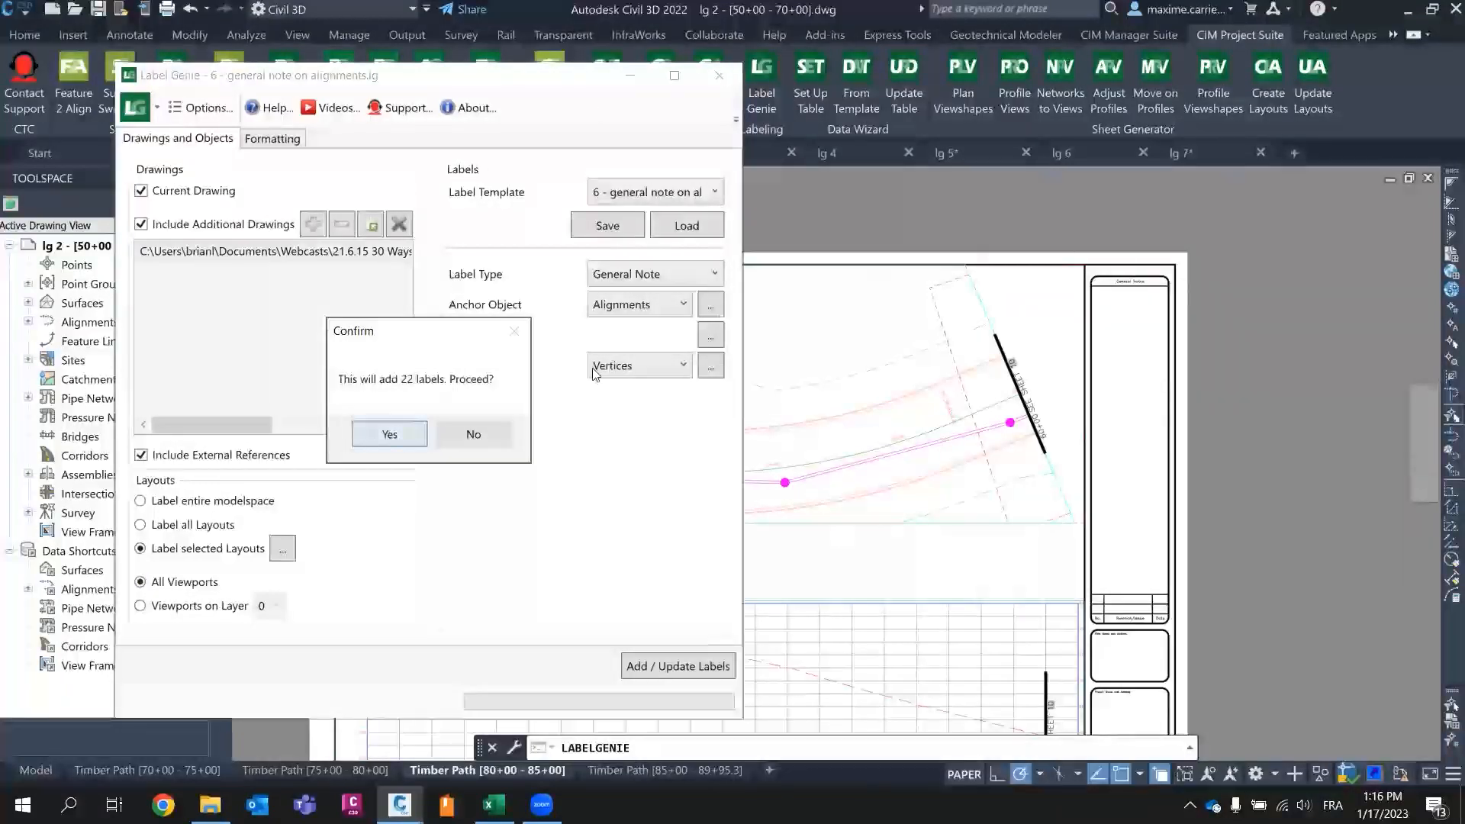
left_click(393, 432)
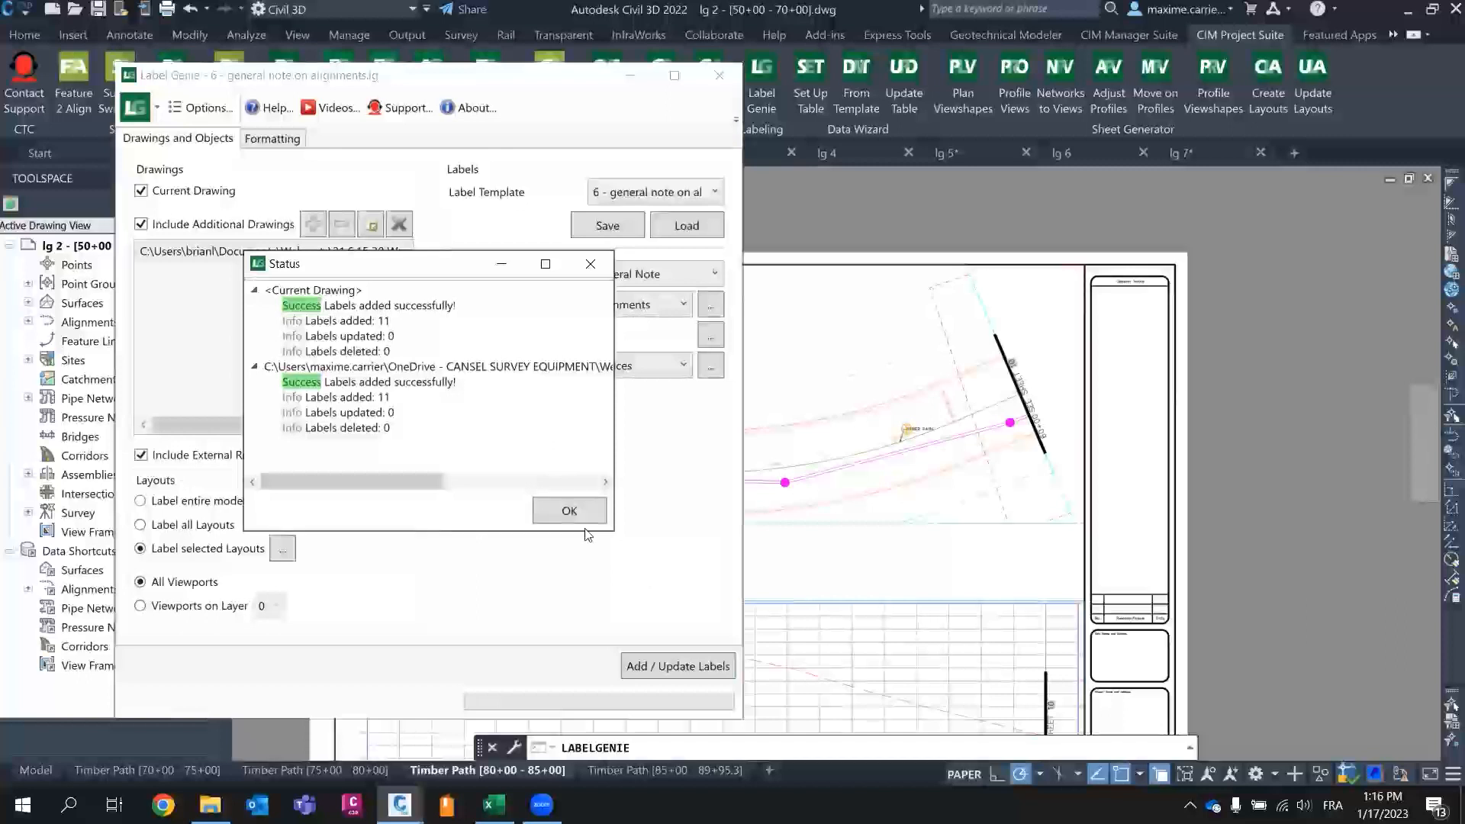
left_click(567, 508)
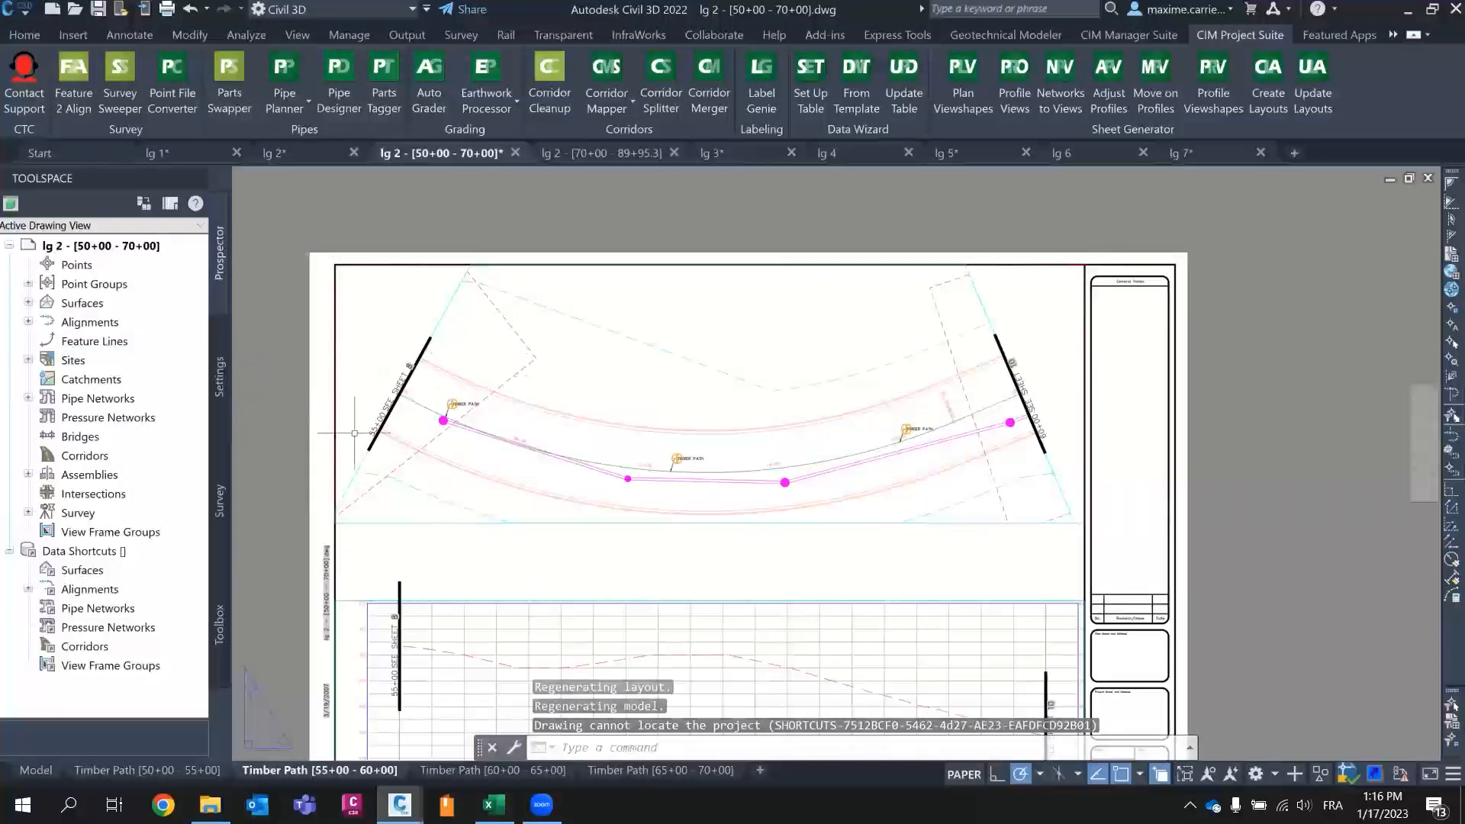
- Examine the alignment labels on the Timber Path [50+00 - 55+00] layout and in model space, and return to that layout
left_click(142, 770)
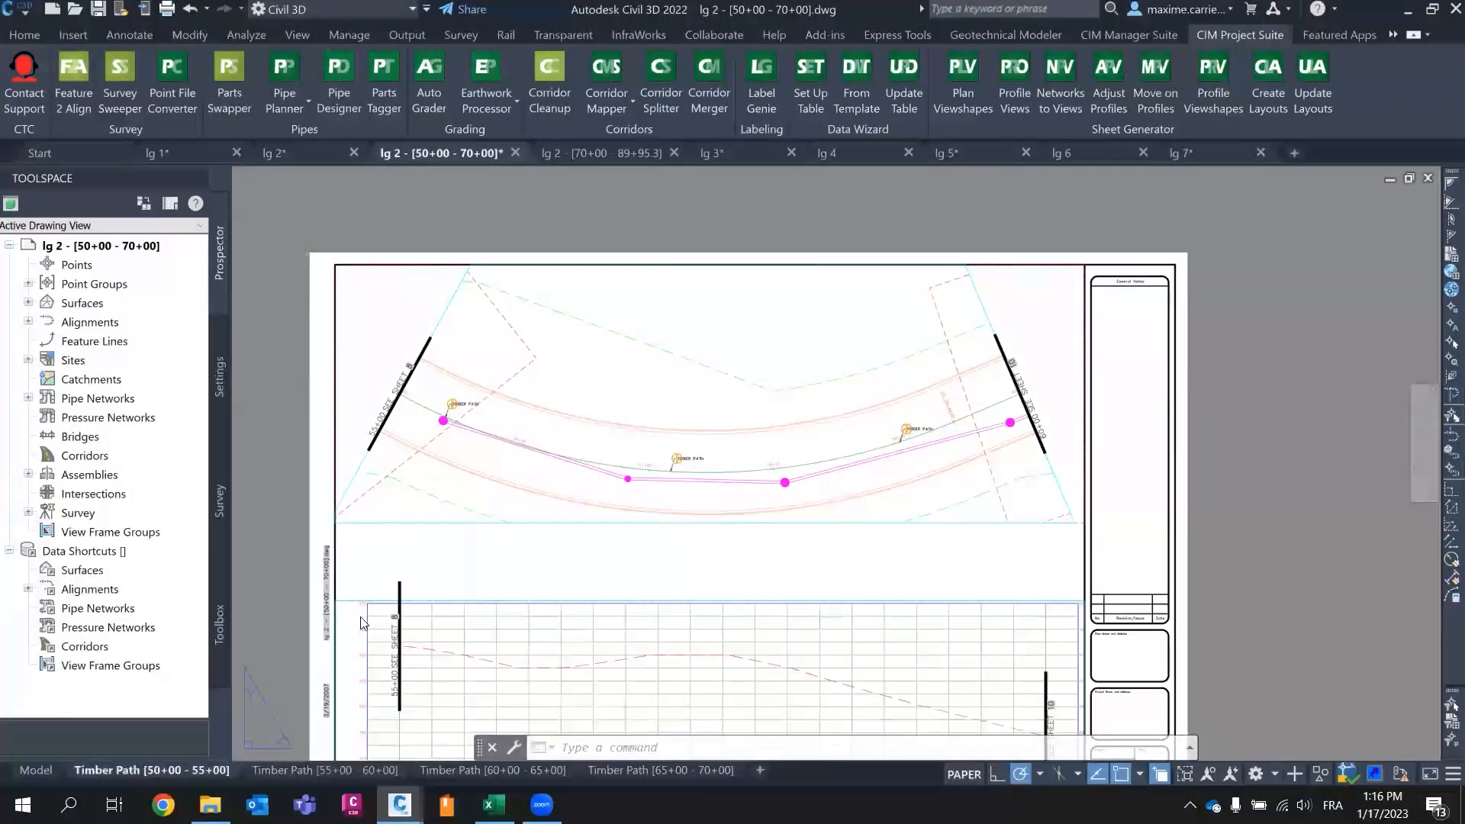
scroll(1173, 473, "down", 2)
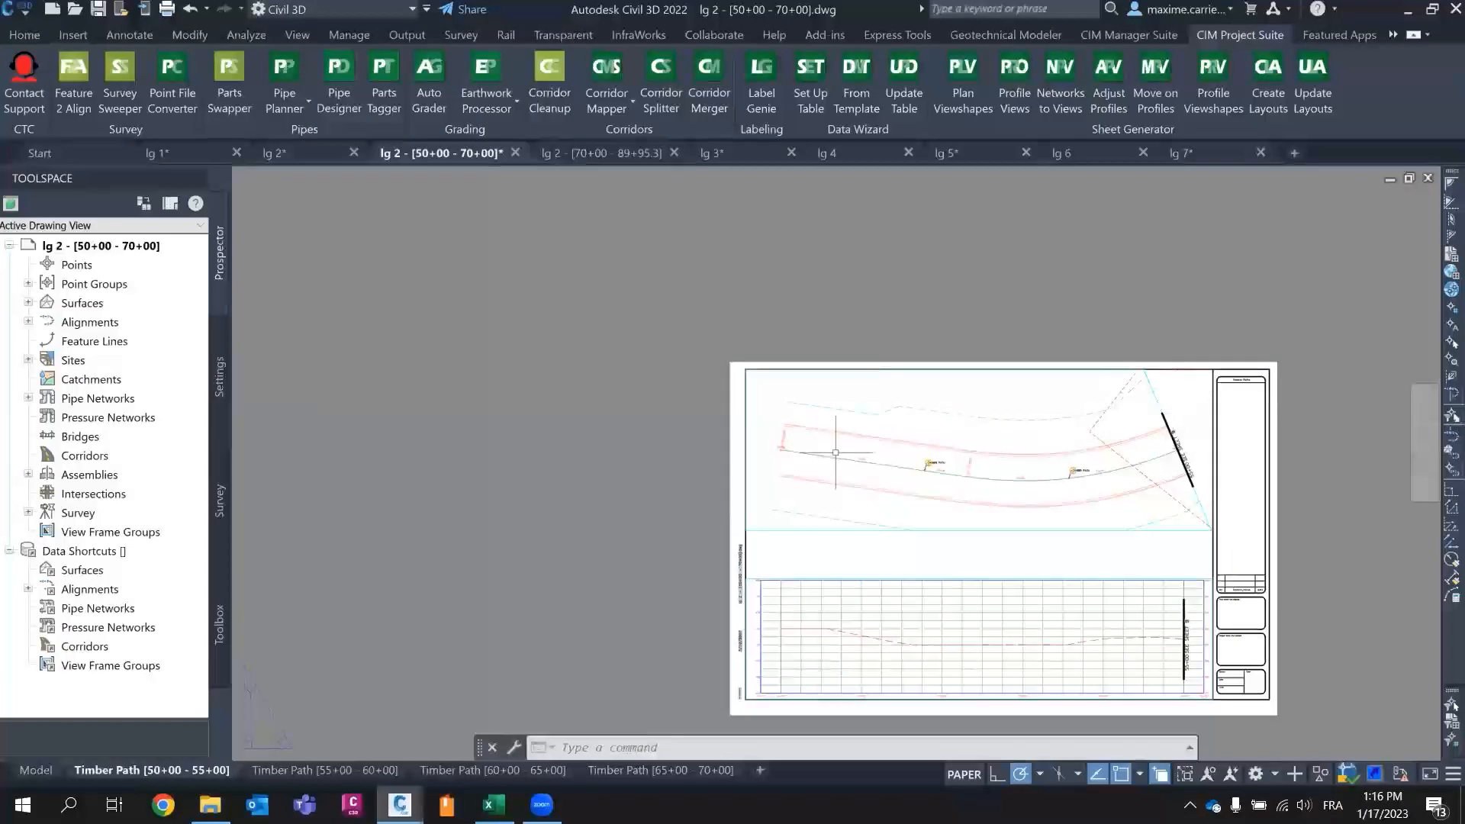
scroll(852, 501, "up", 1)
middle_click_drag(1236, 429, 1004, 456)
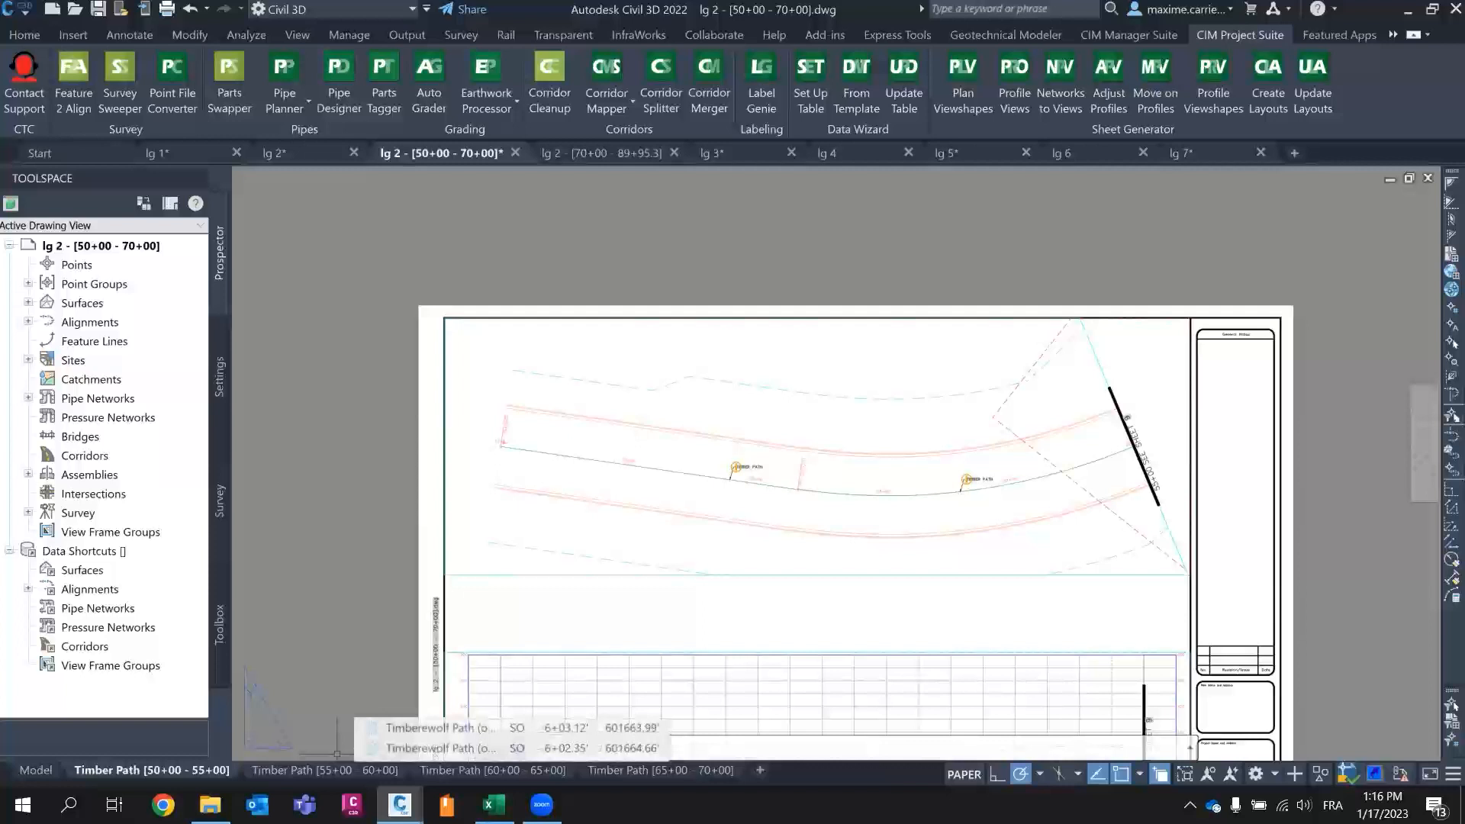
left_click(30, 773)
scroll(463, 286, "down", 5)
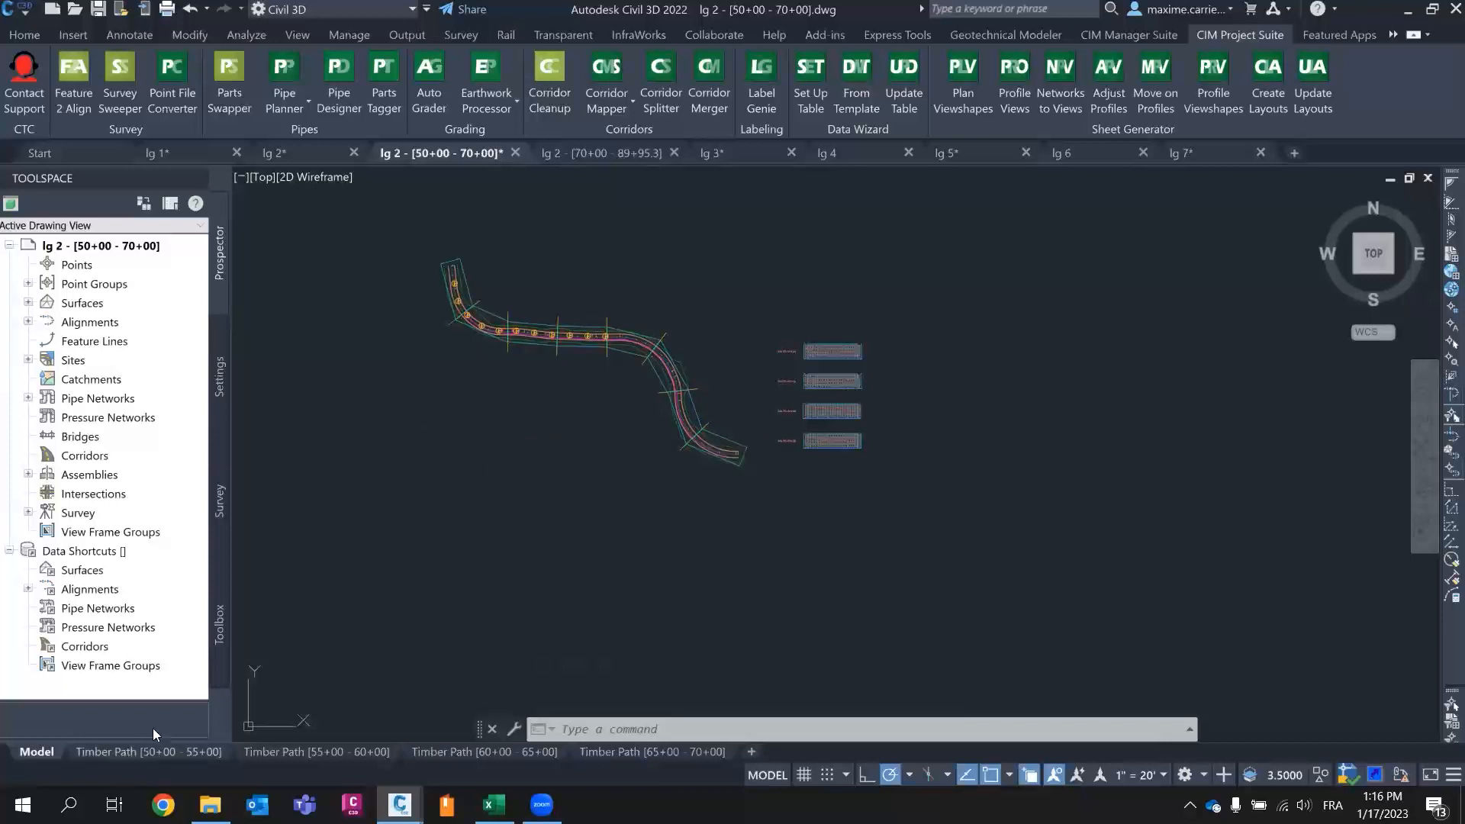
left_click(146, 752)
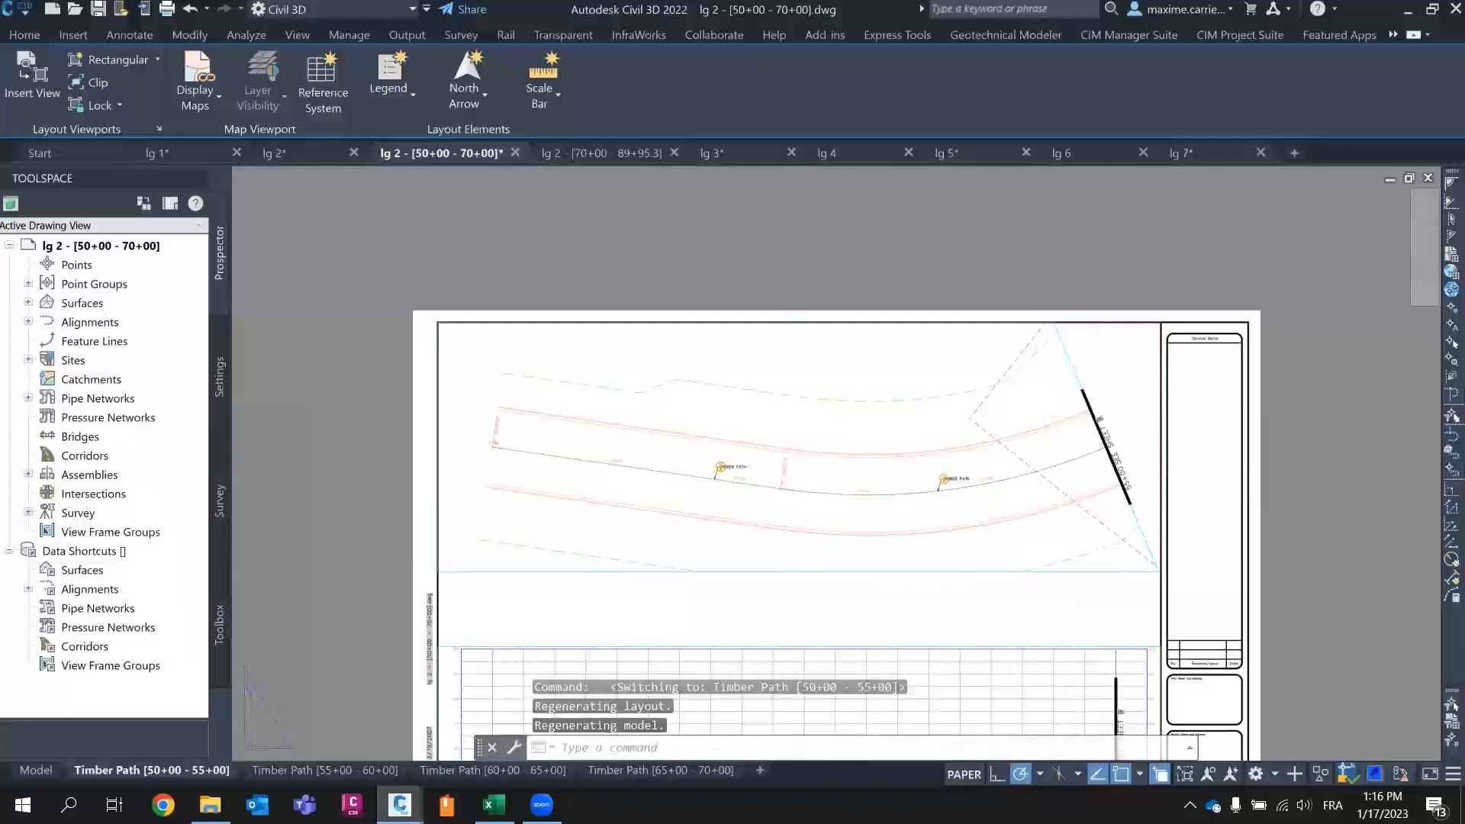
- Switch to the lg 1 drawing and load the "7 - segment labels on side lots" template in Label Genie, discarding unsaved changes
mouse_move(183, 154)
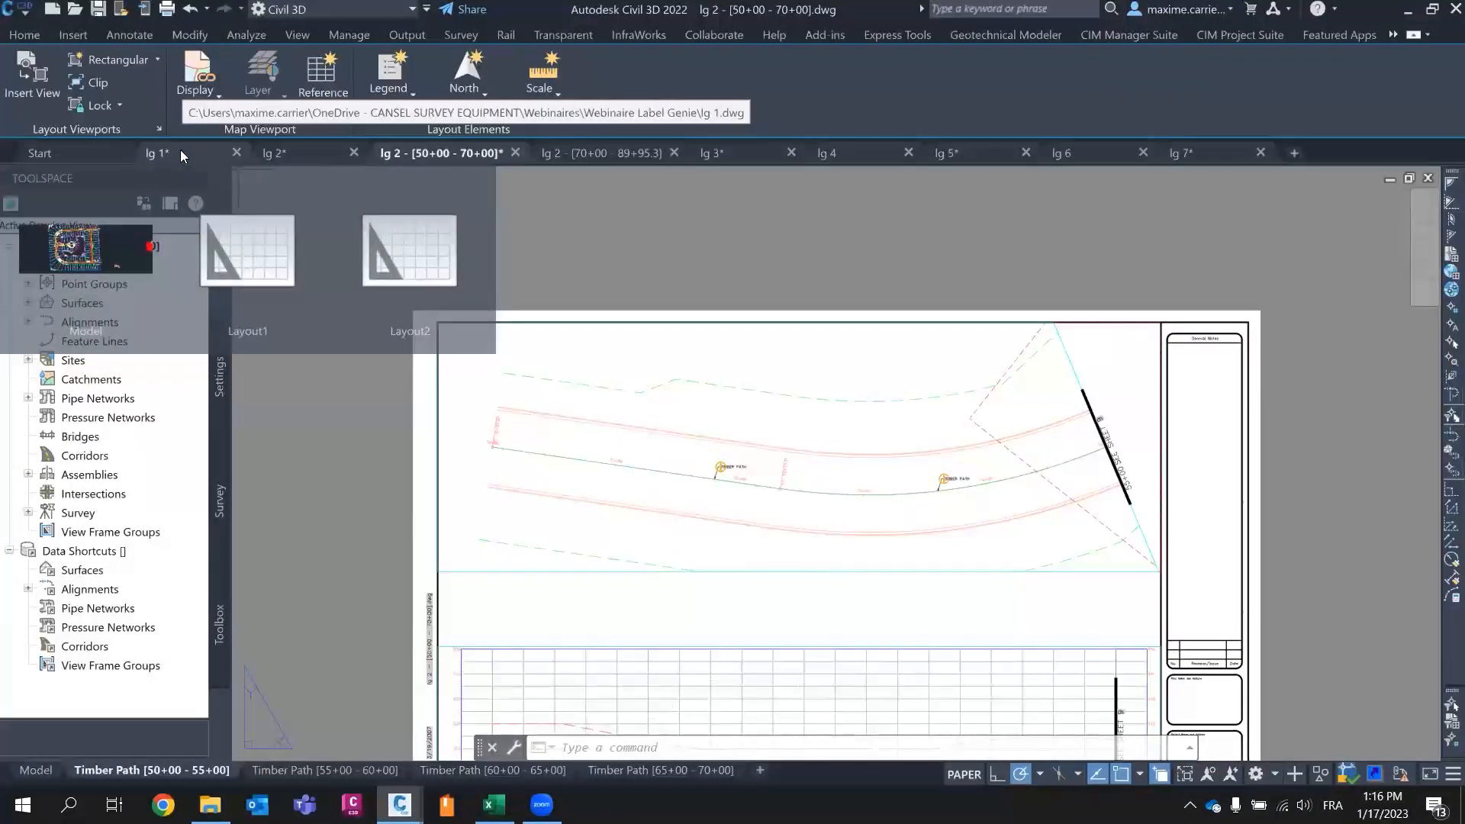
left_click(180, 151)
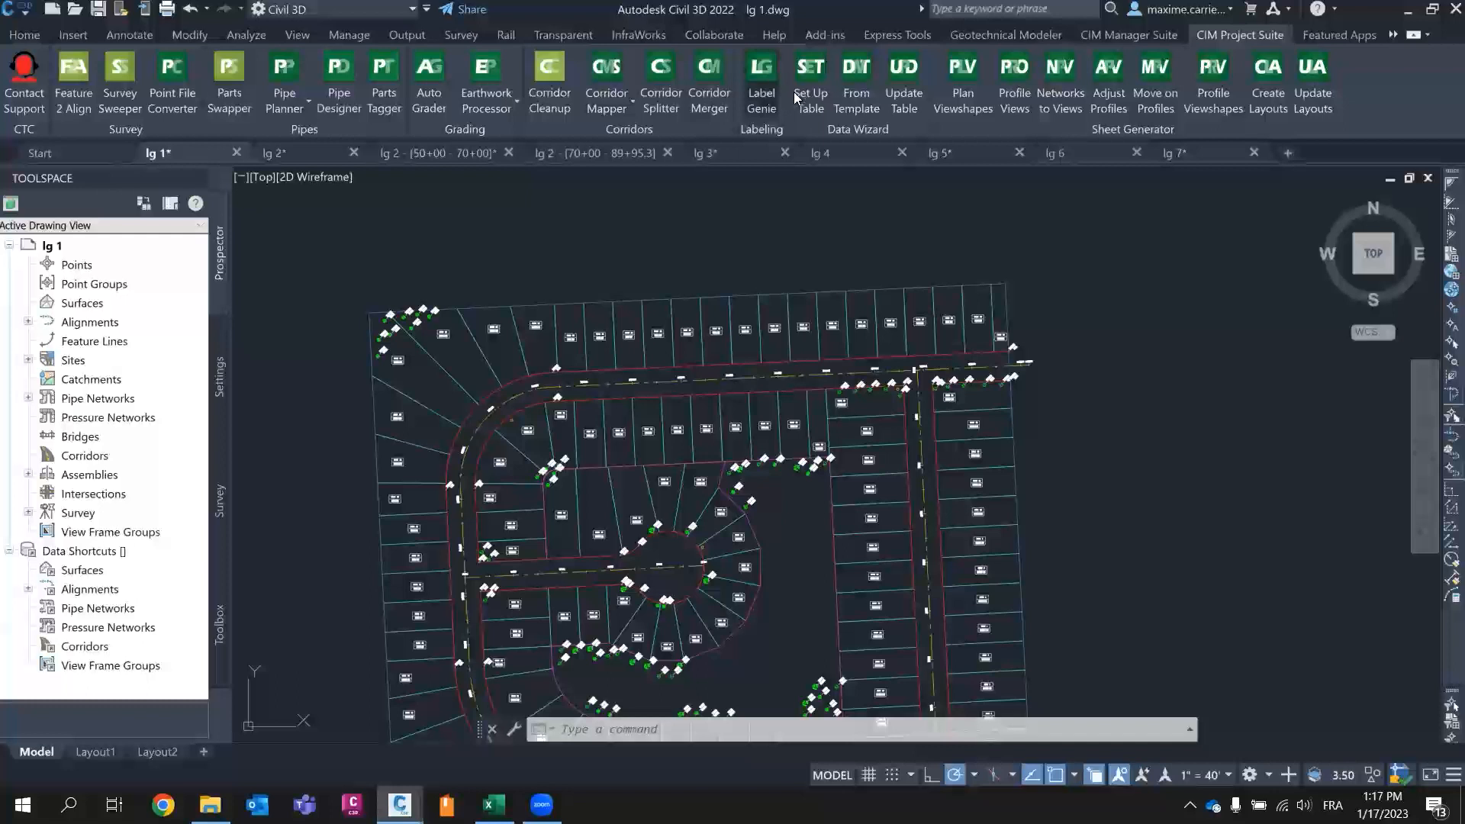
left_click(763, 100)
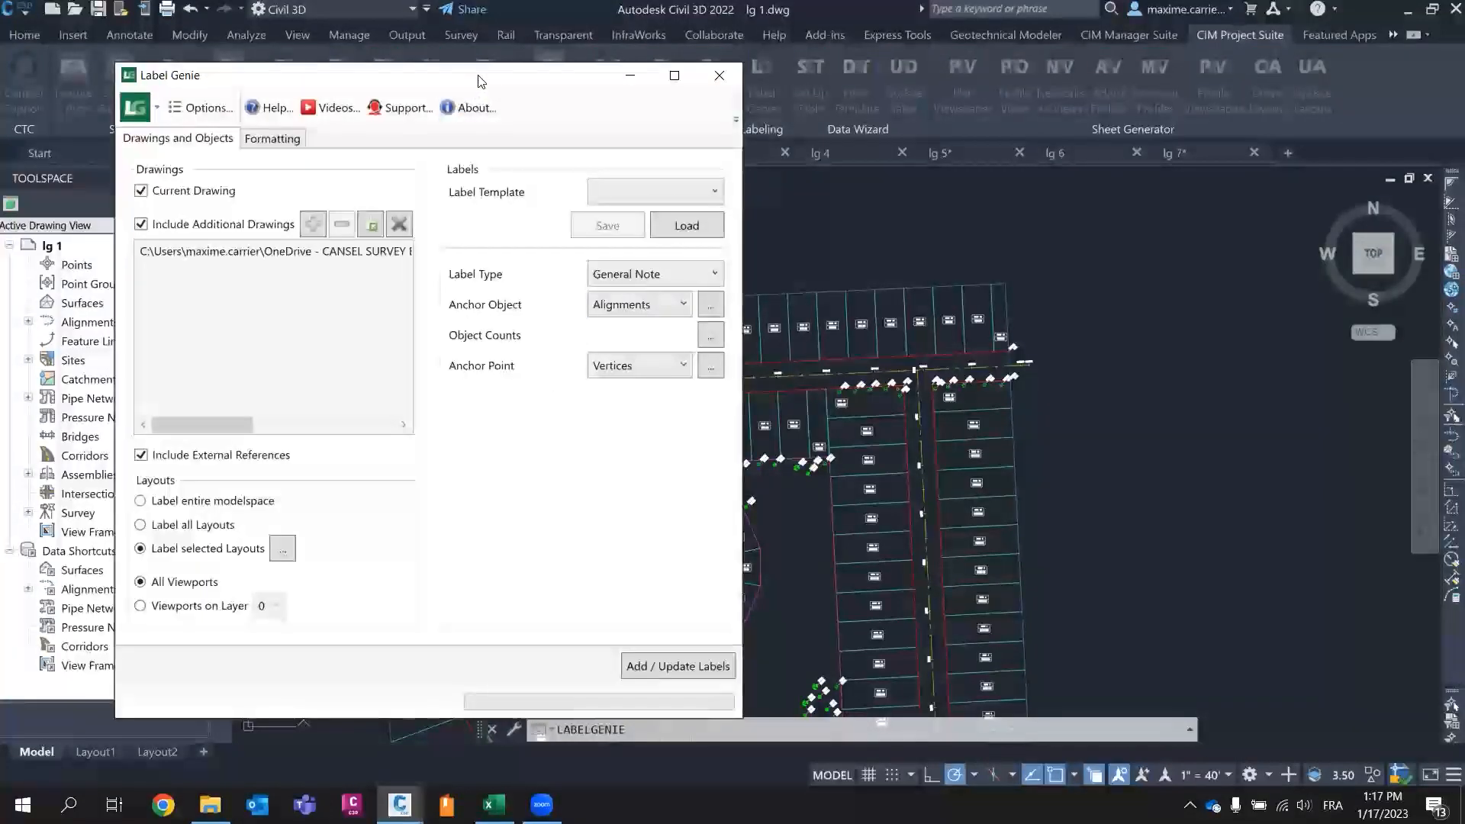
left_click_drag(481, 80, 676, 66)
left_click(865, 174)
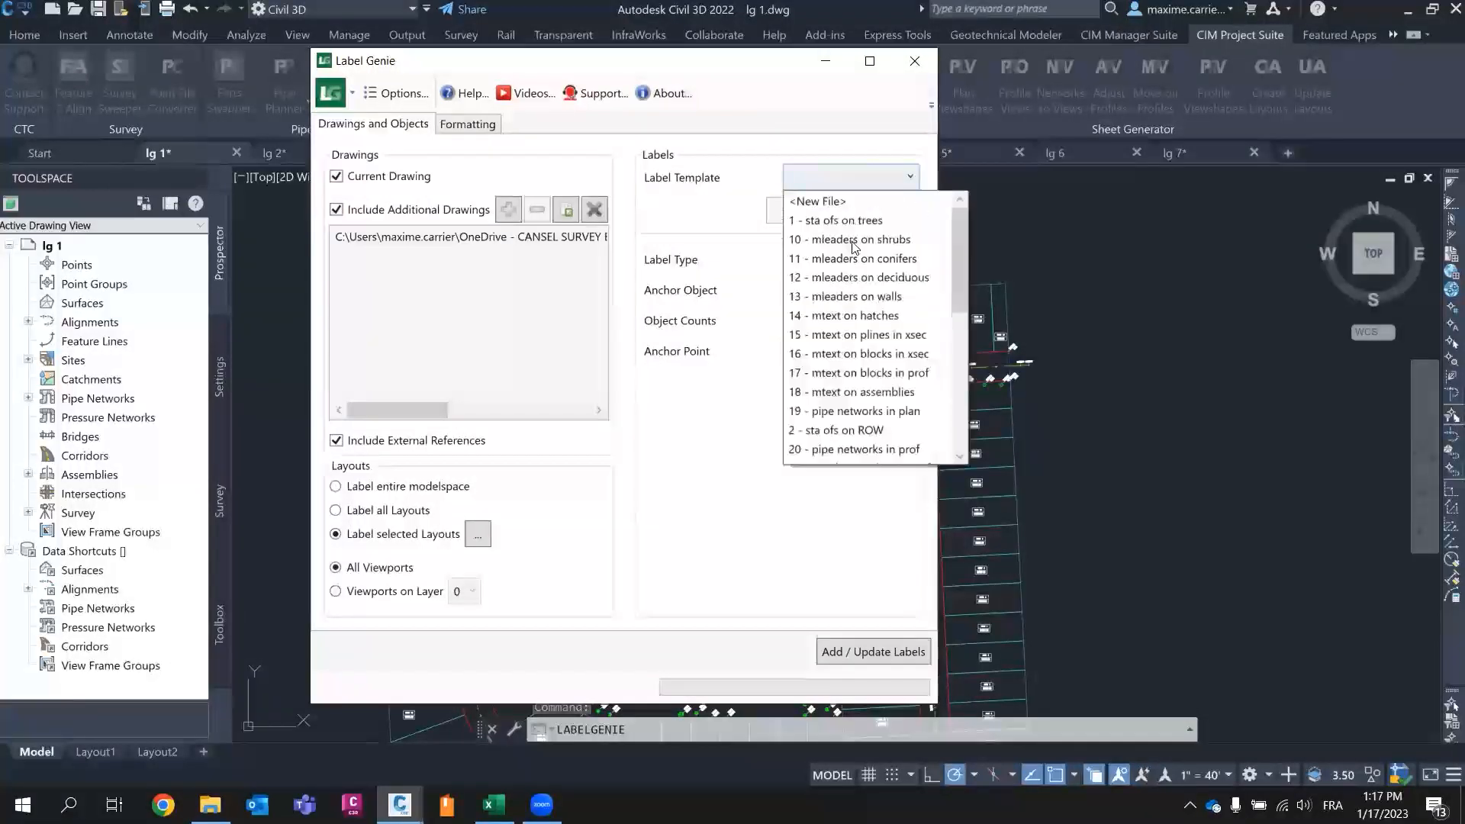
scroll(846, 279, "down", 5)
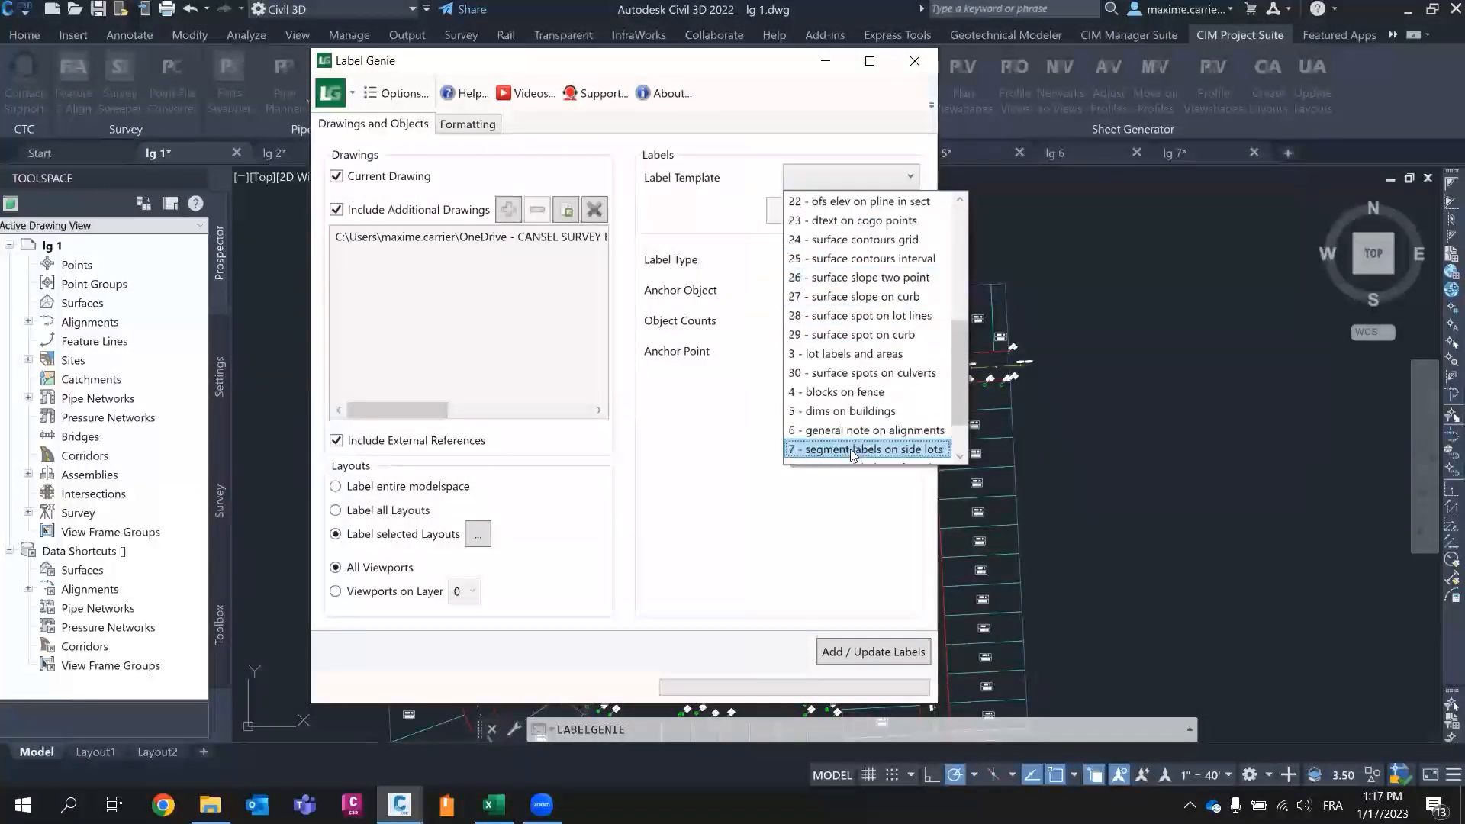
left_click(853, 450)
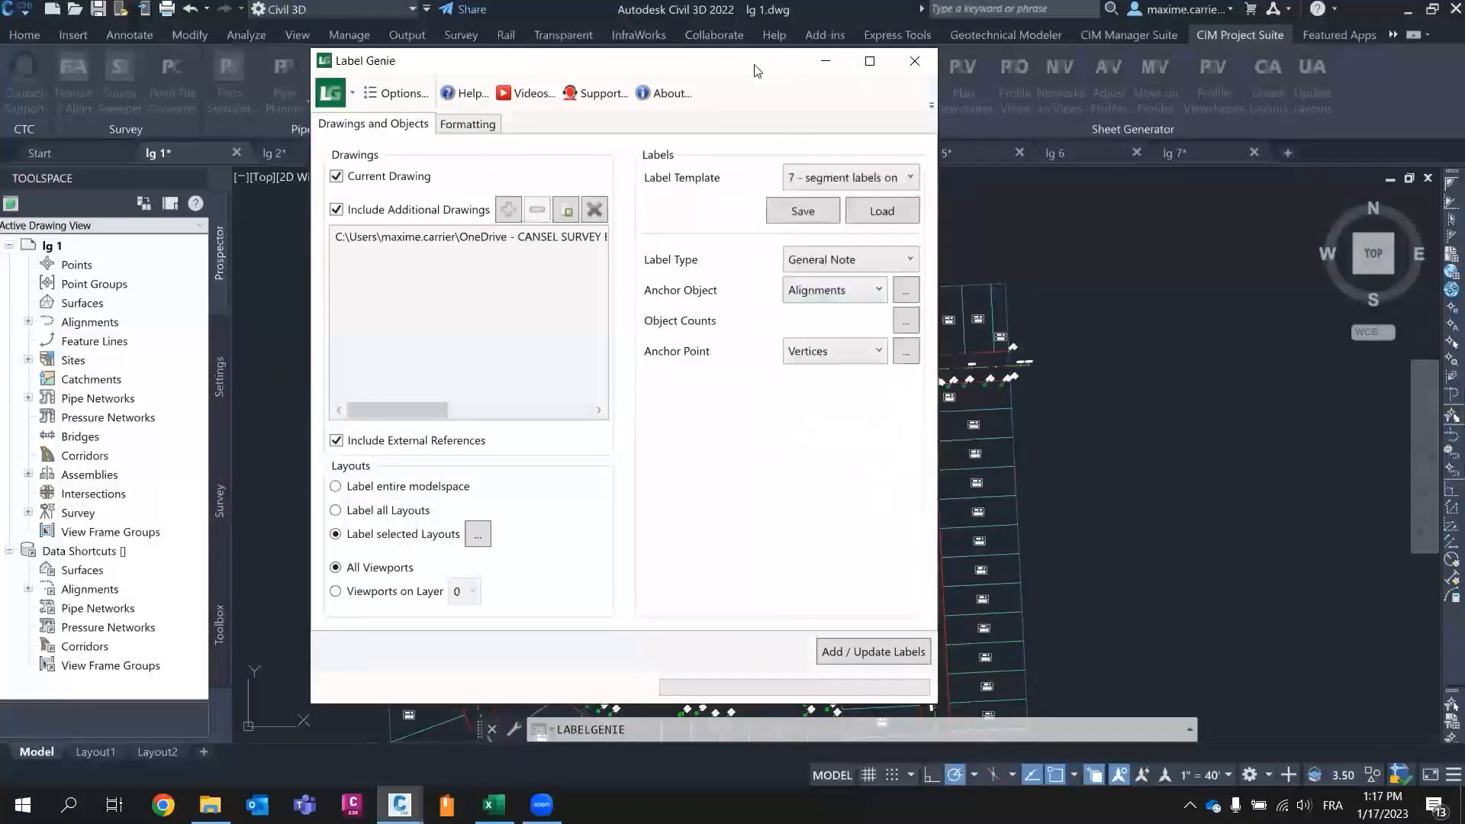
left_click_drag(756, 70, 543, 35)
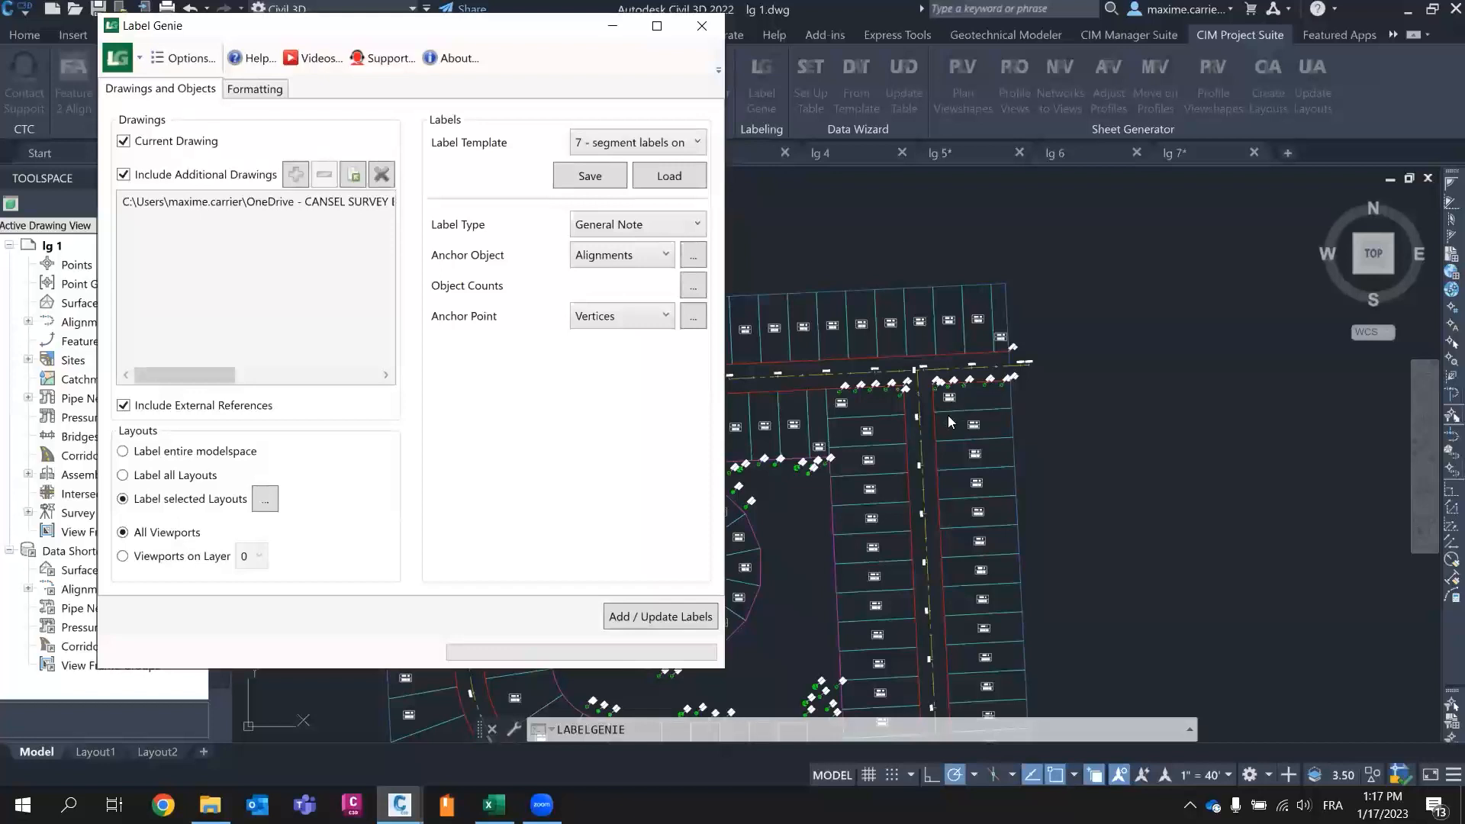
left_click(677, 176)
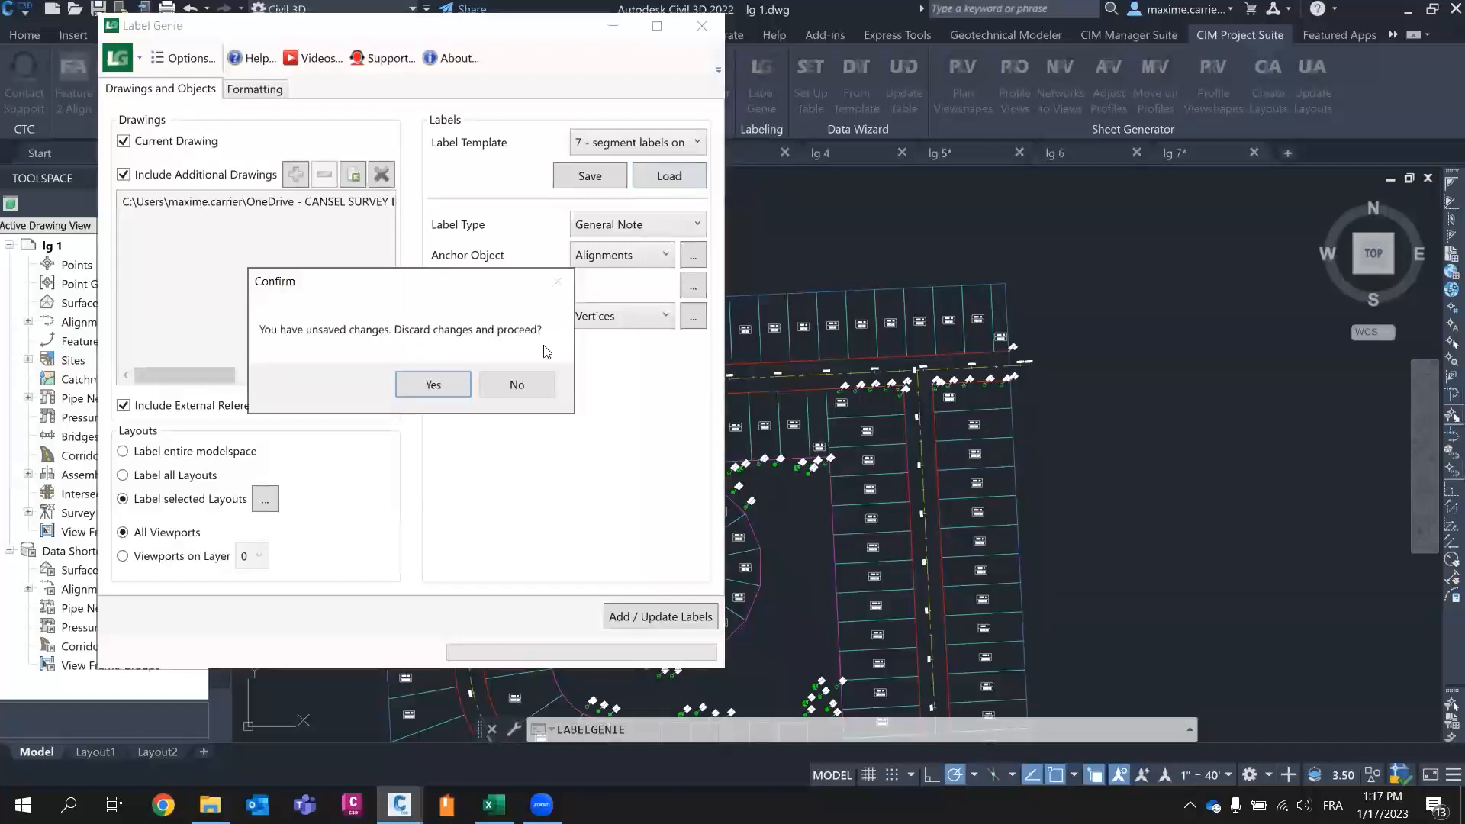
left_click(418, 388)
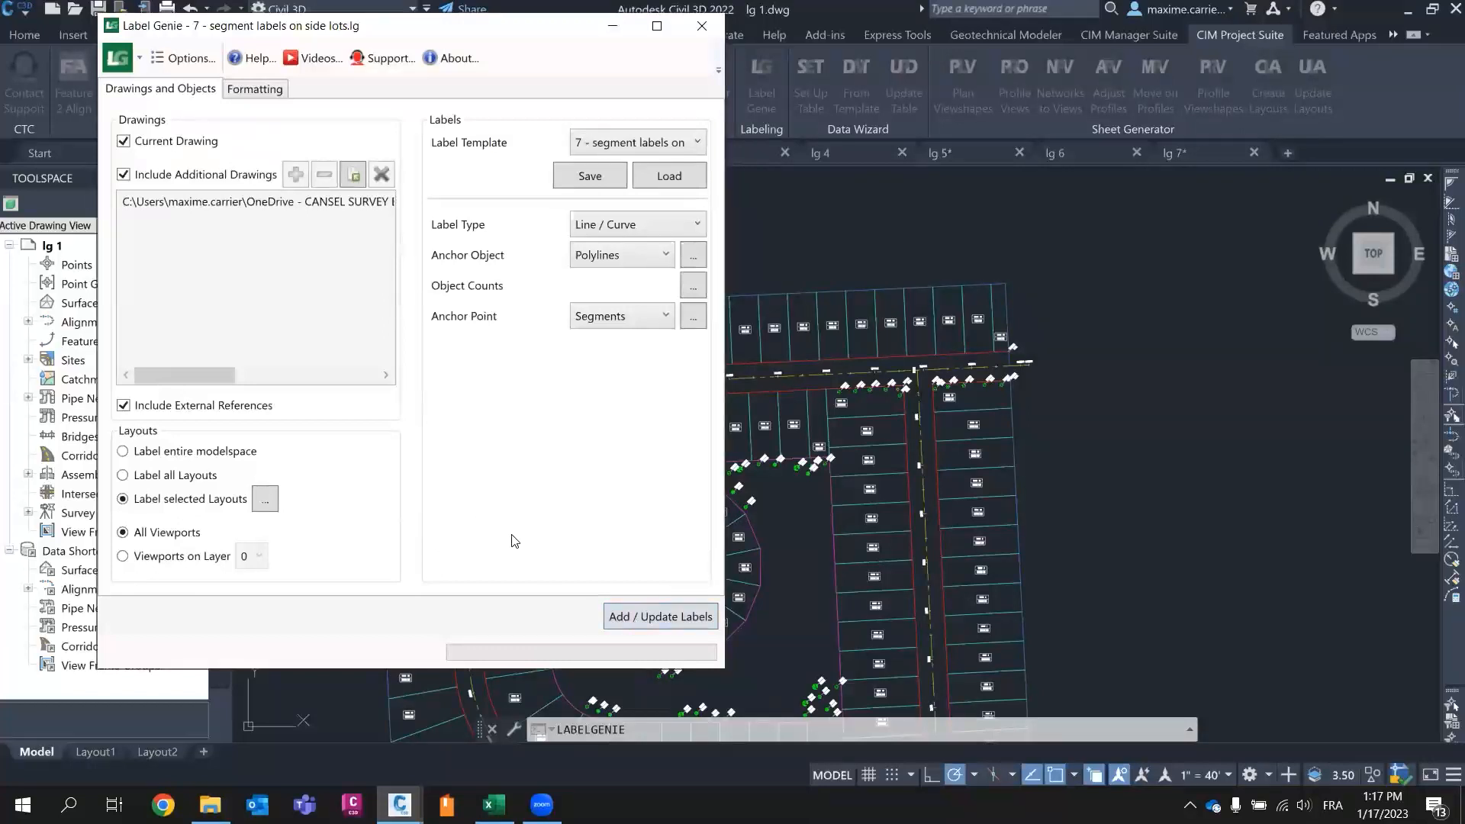
- Set the labelling scope to the entire modelspace and try adding the side lot segment labels, declining the confirmation
left_click(184, 456)
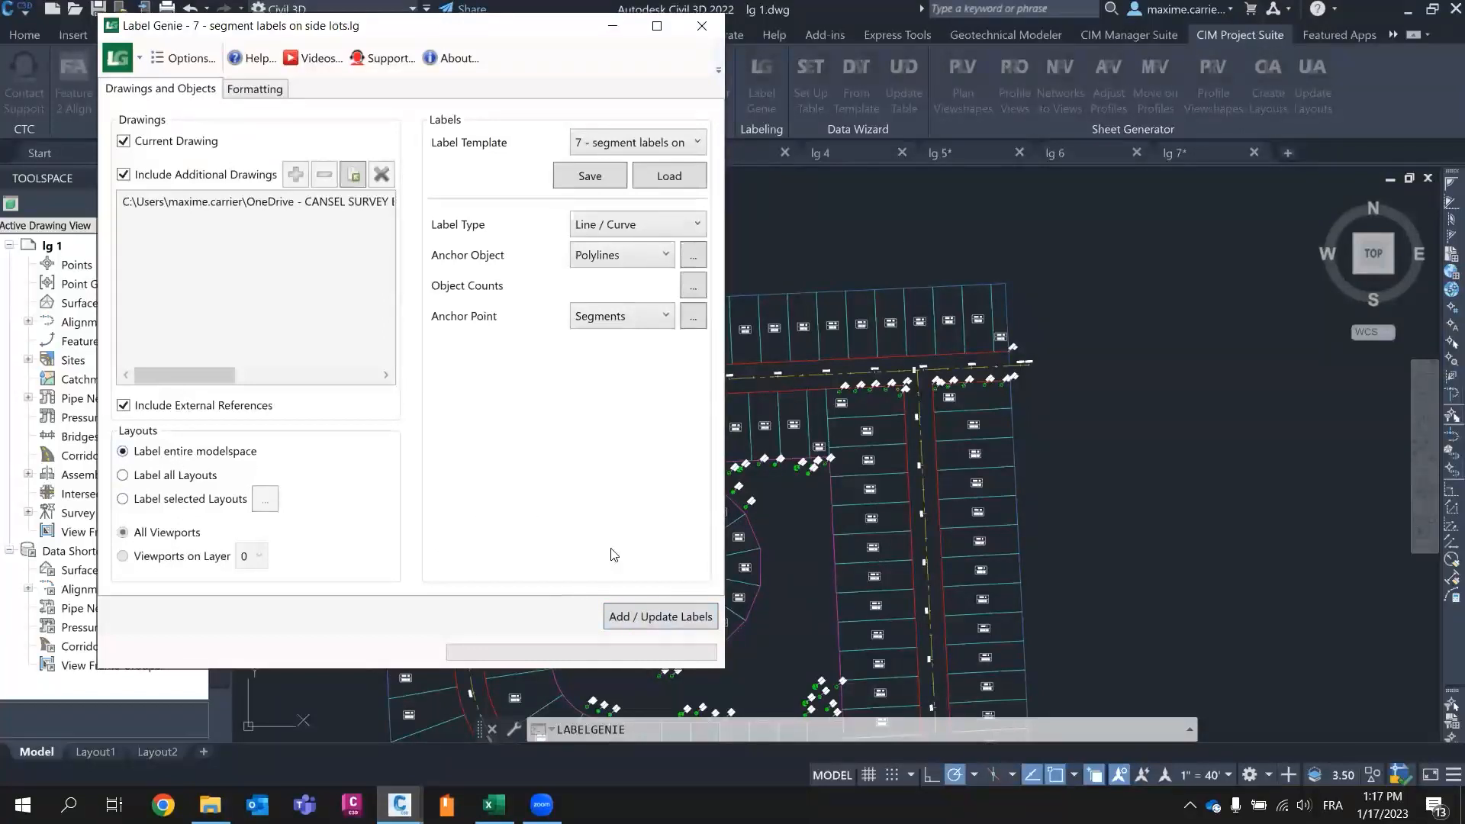
left_click(647, 619)
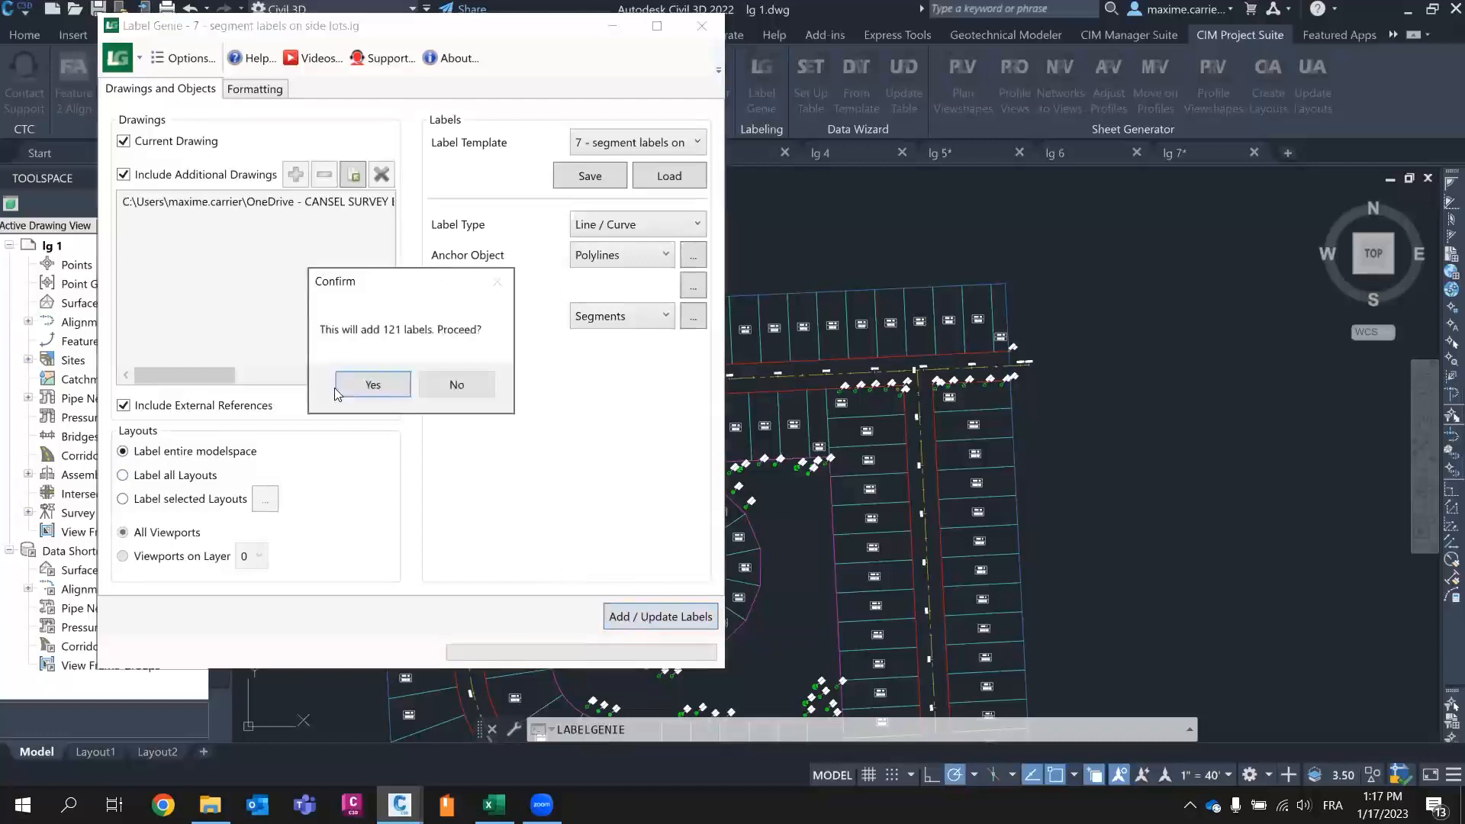
left_click(454, 384)
- Exclude the additional drawing, add the side lot segment labels to the current drawing's entire modelspace, and accept the status report
left_click(310, 202)
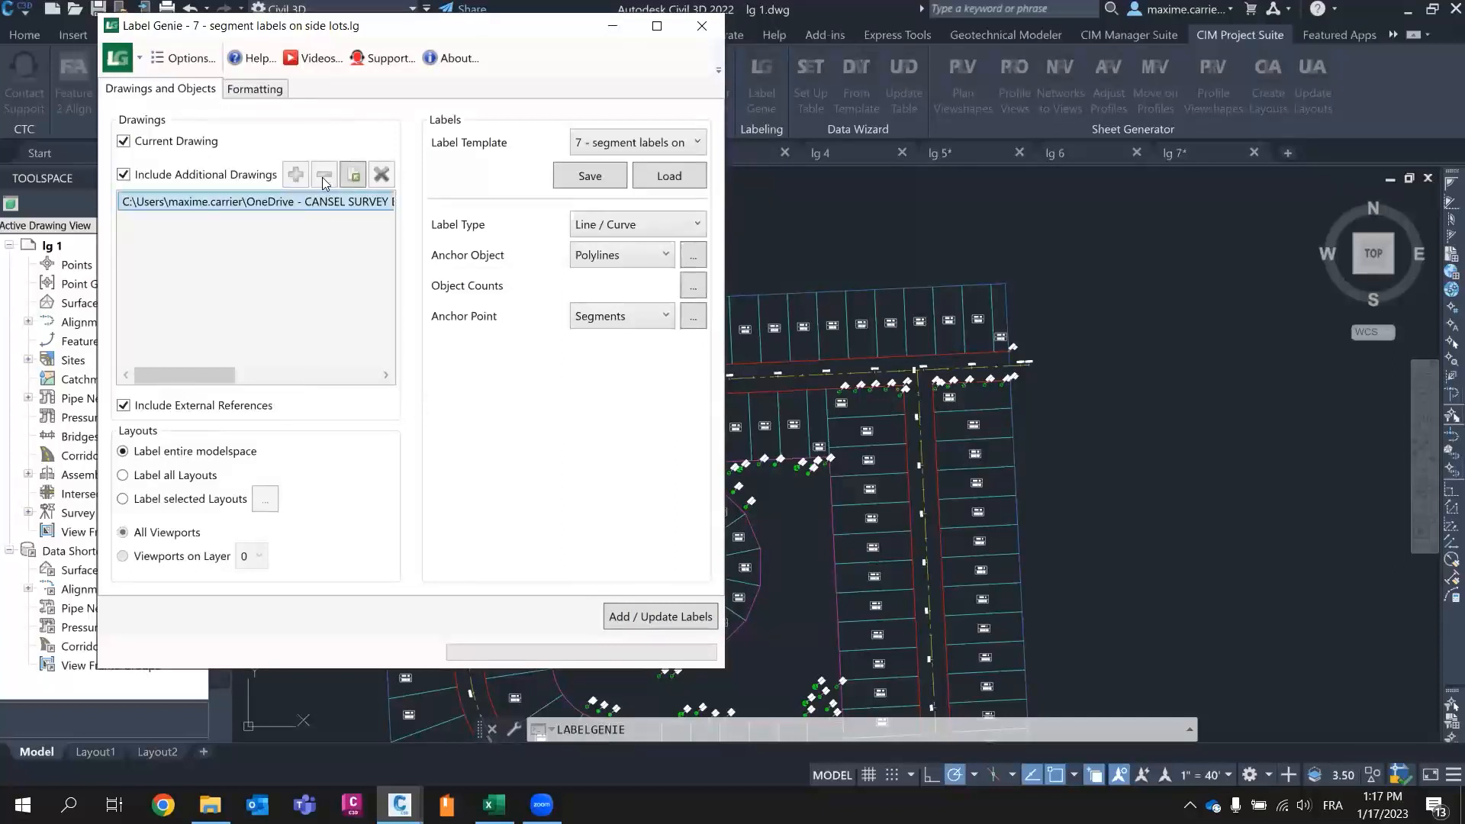
left_click(124, 175)
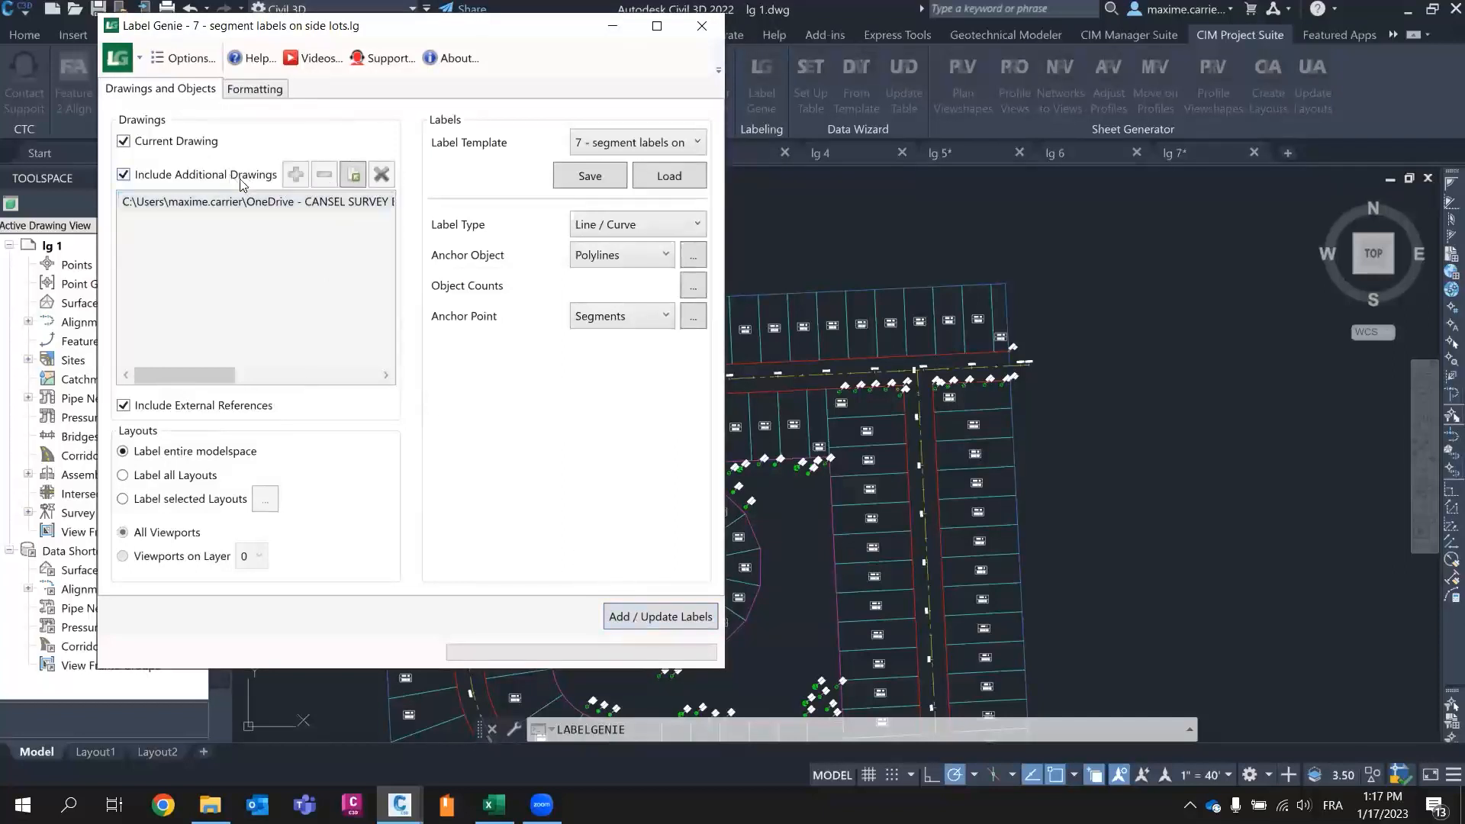
left_click(660, 617)
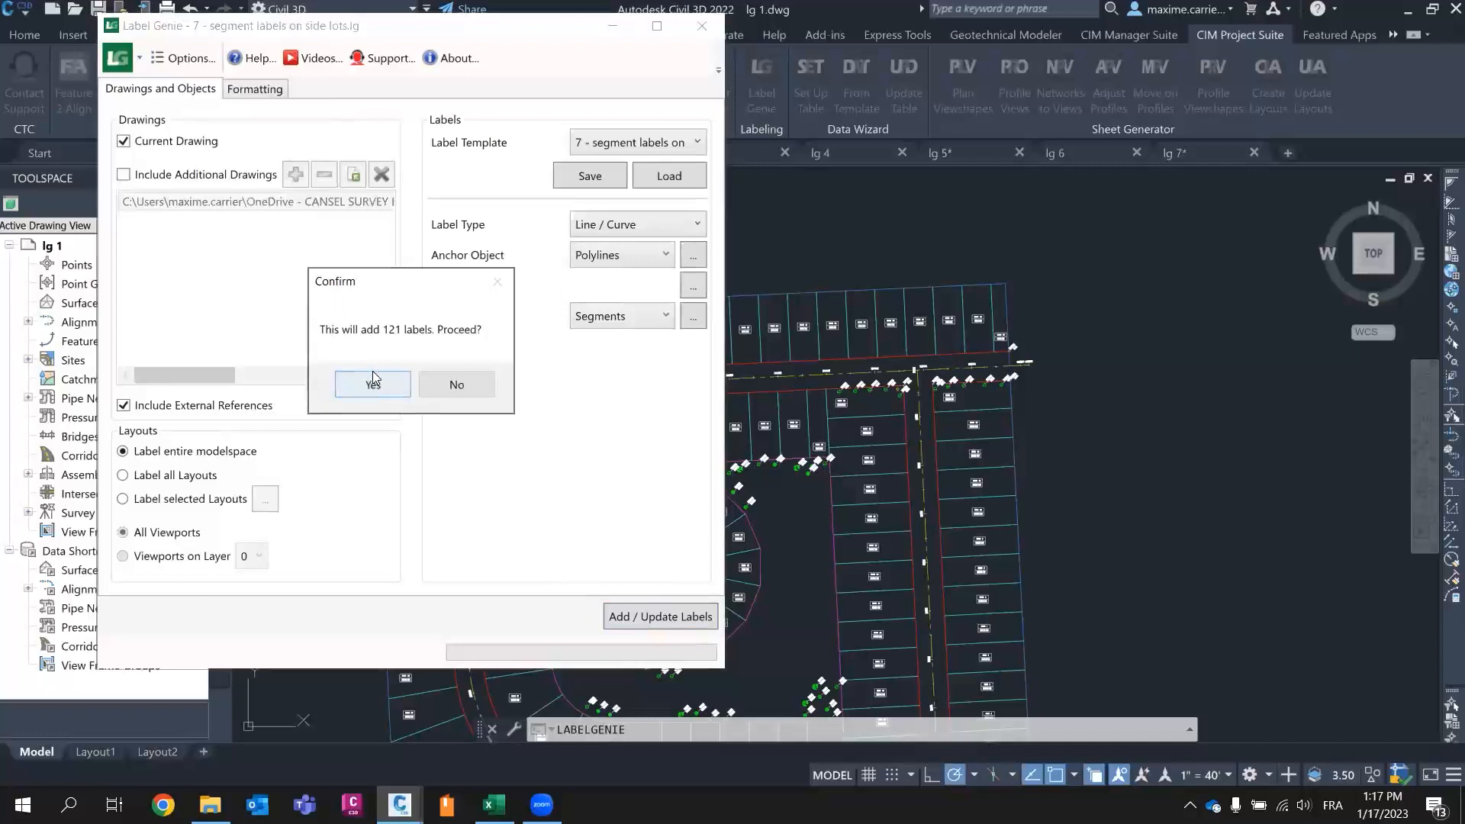
left_click(373, 379)
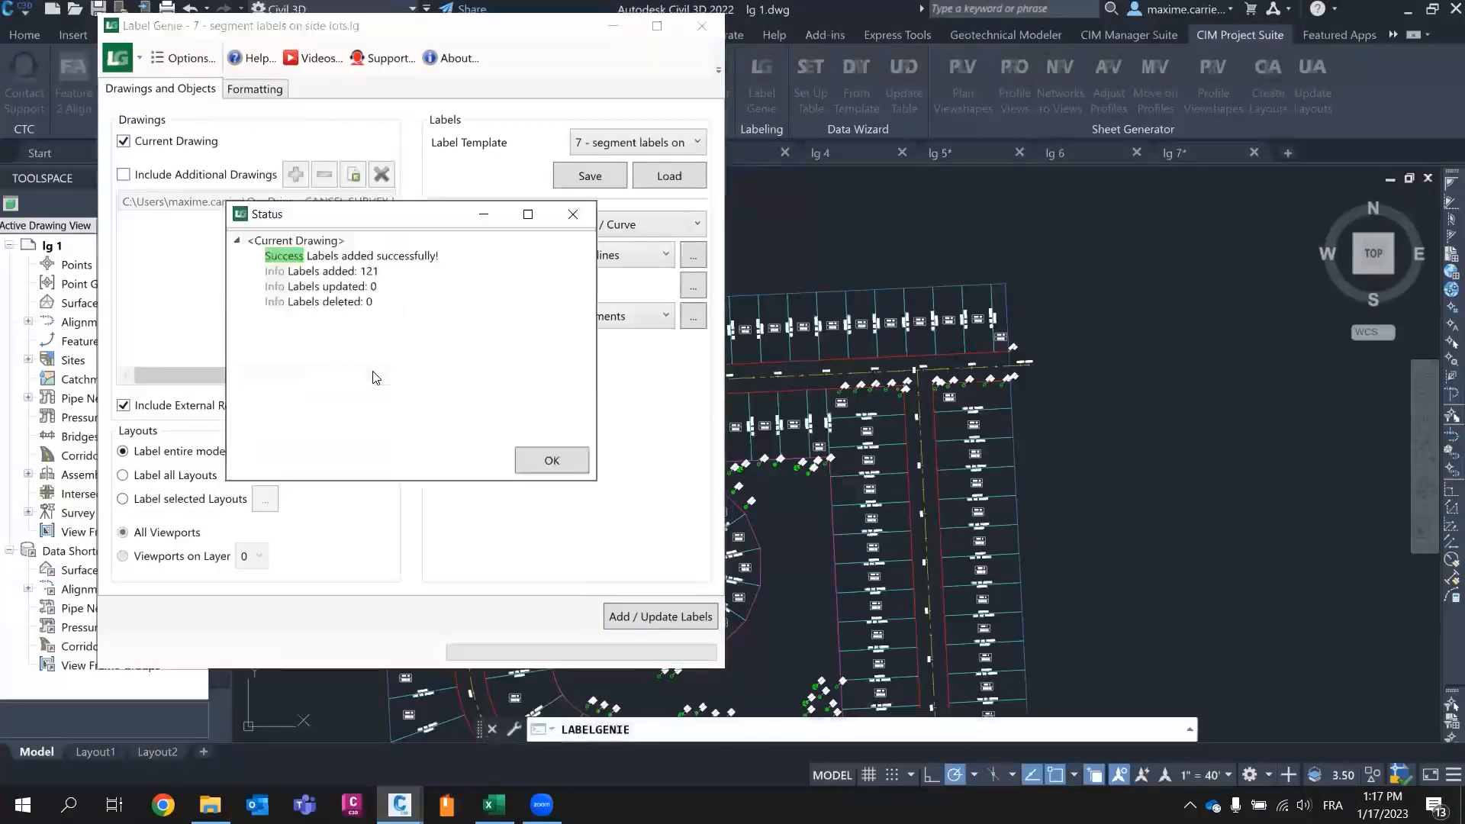
left_click(550, 460)
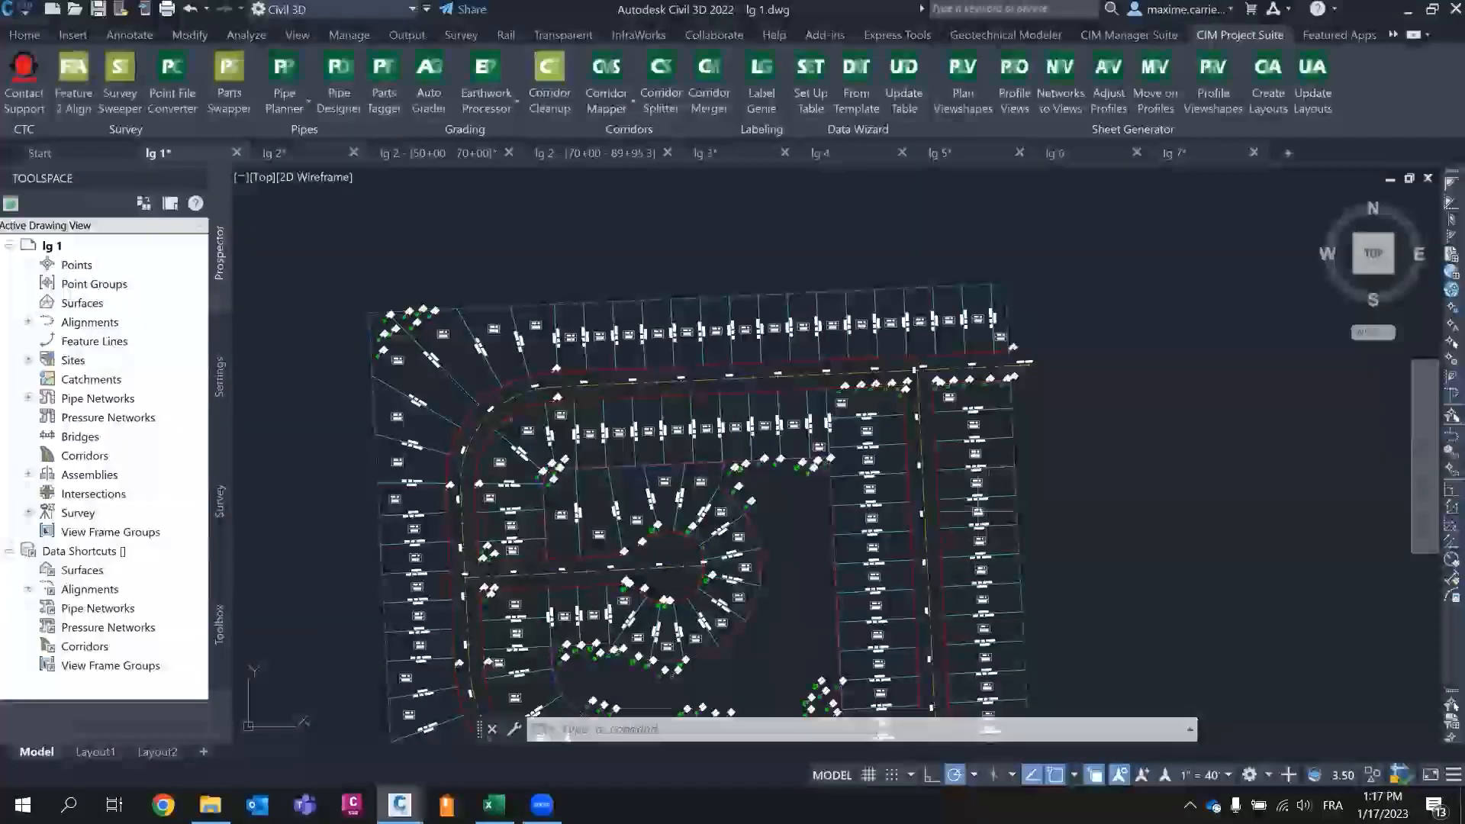
- Reopen Label Genie and load the "8 - segment labels on front lots" template, discarding unsaved changes
scroll(1007, 573, "up", 5)
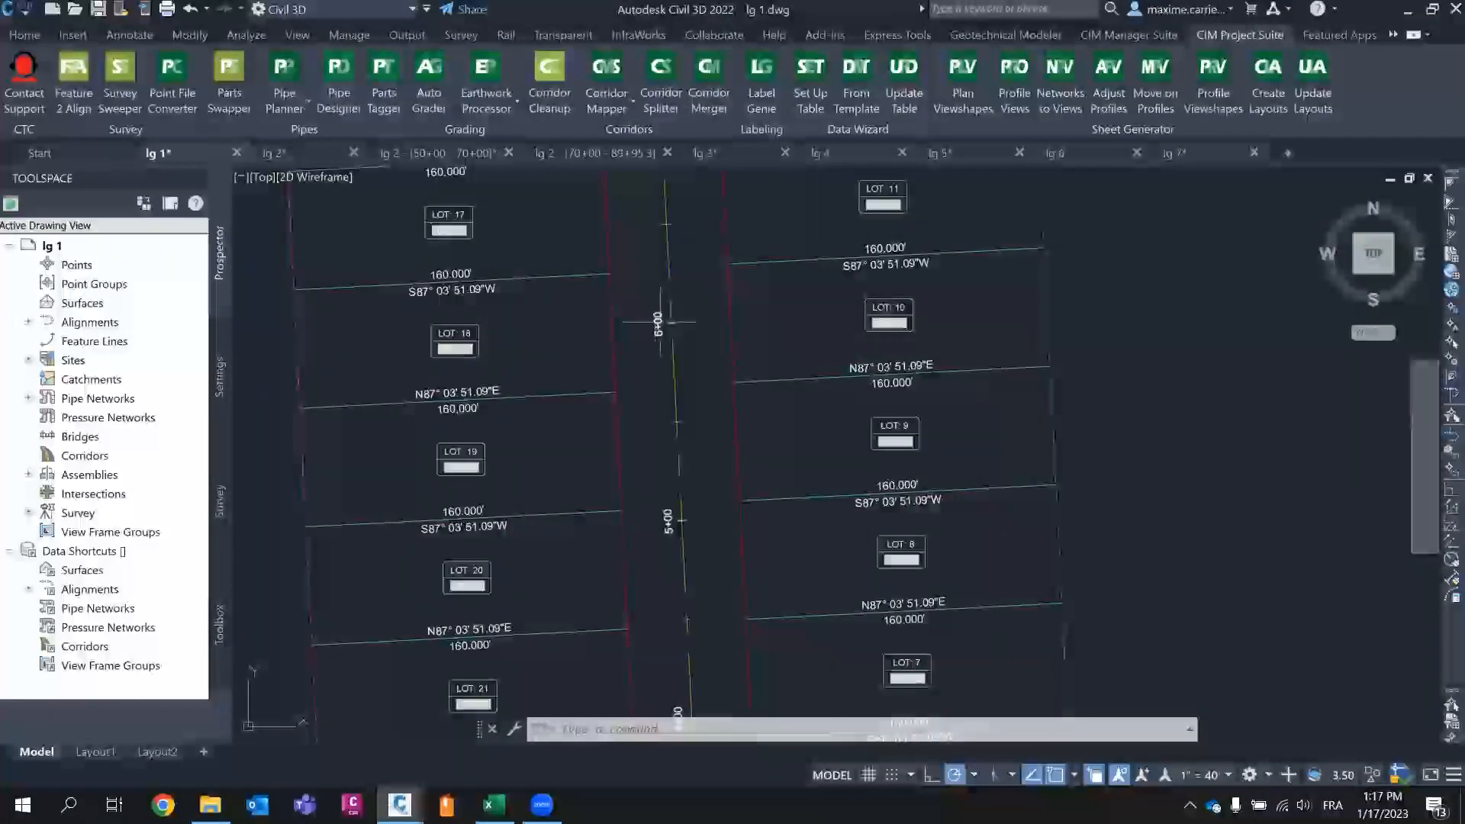
middle_click_drag(935, 244, 945, 346)
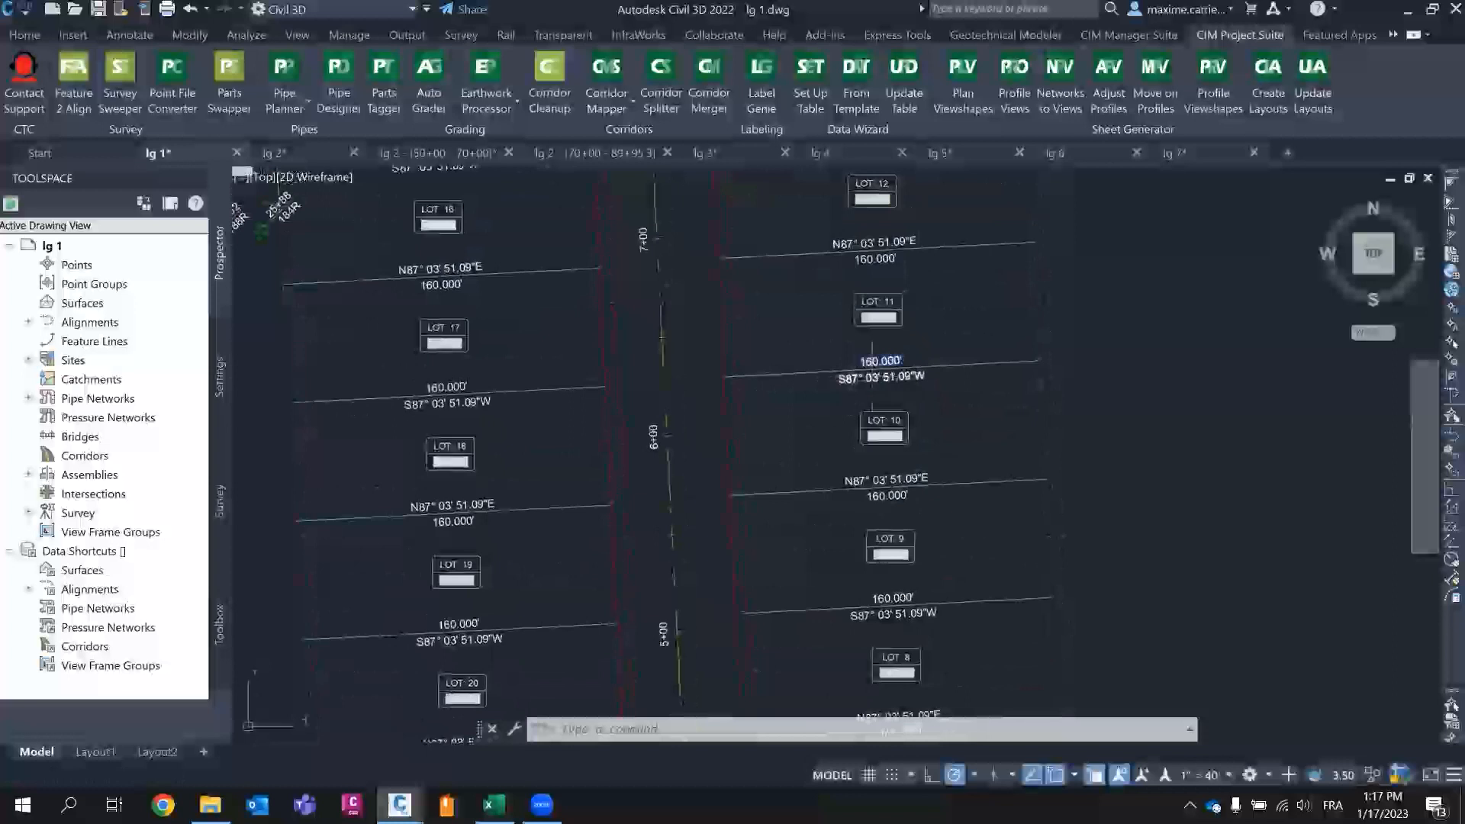
scroll(945, 345, "down", 8)
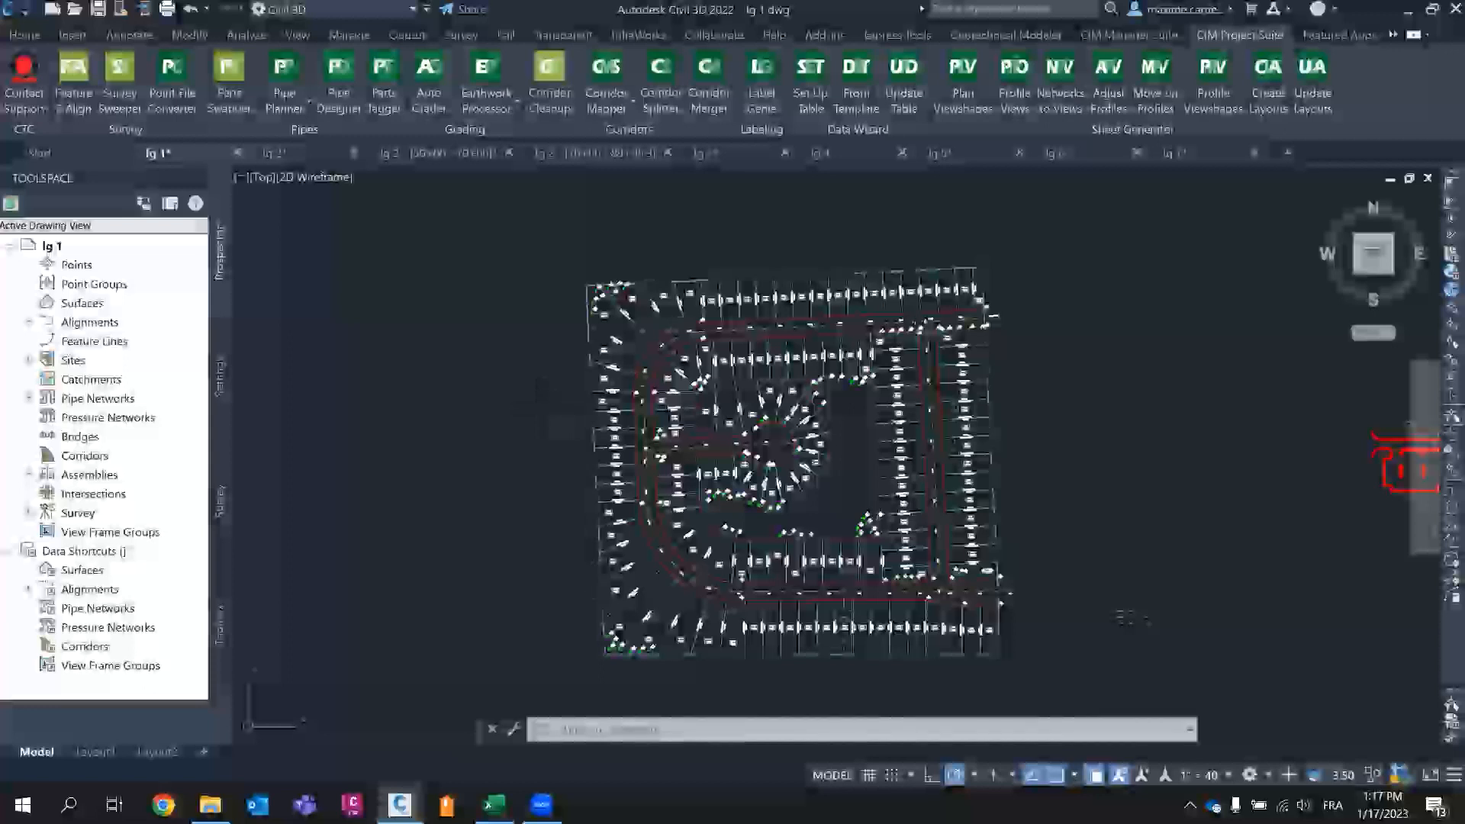
scroll(989, 676, "up", 4)
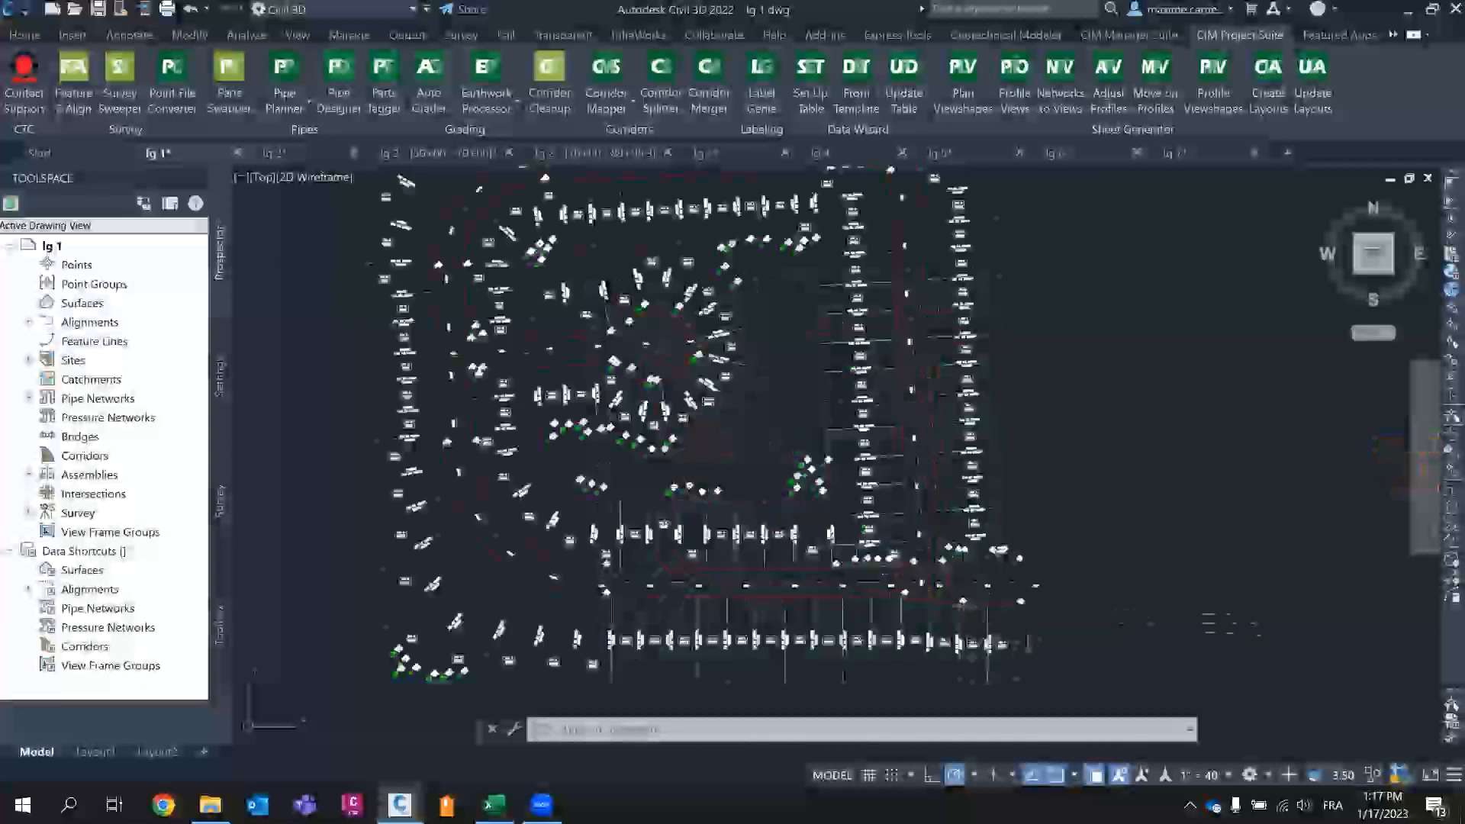
middle_click_drag(573, 263, 557, 349)
left_click(763, 71)
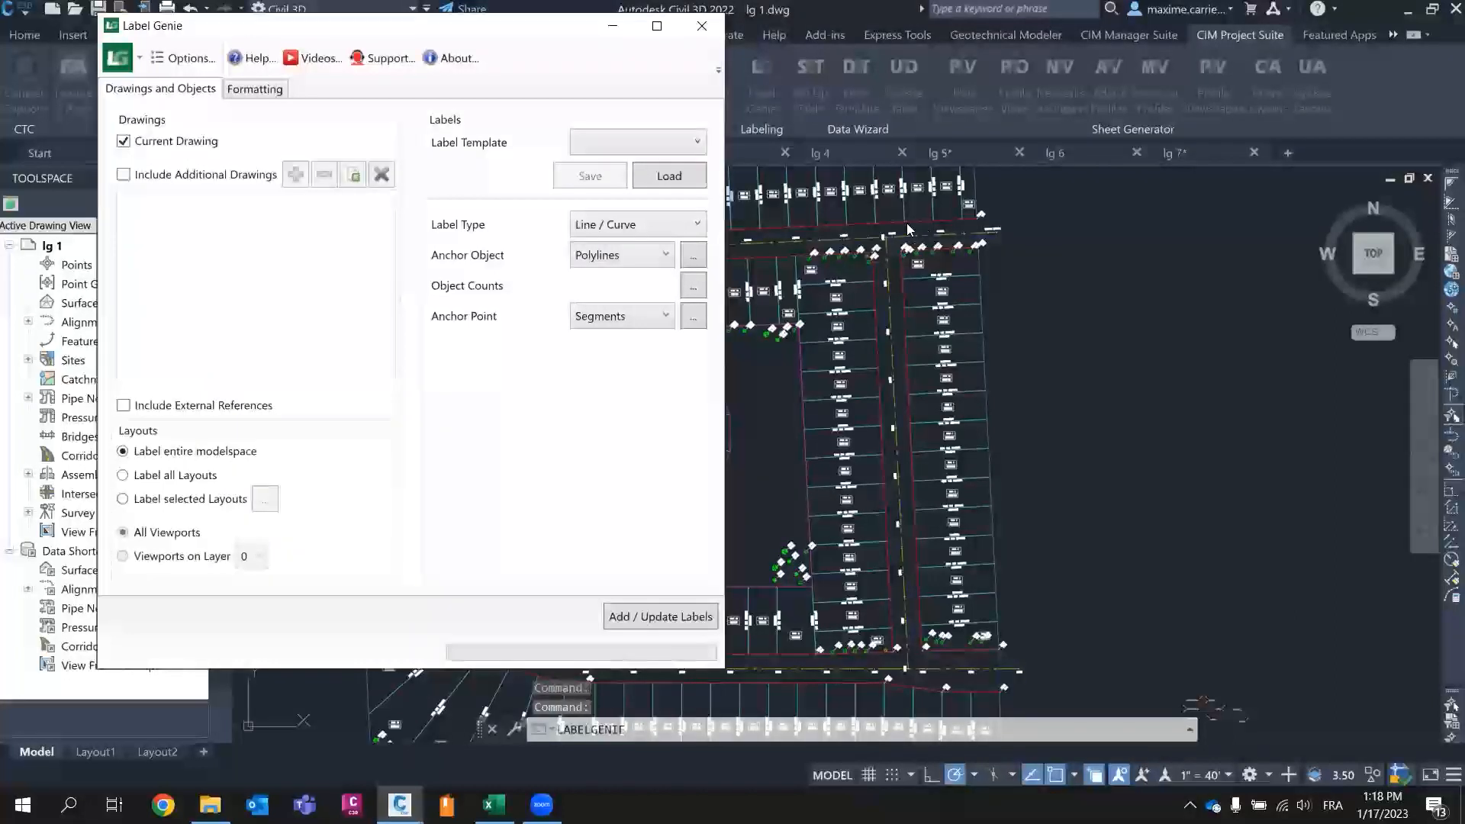
left_click(667, 145)
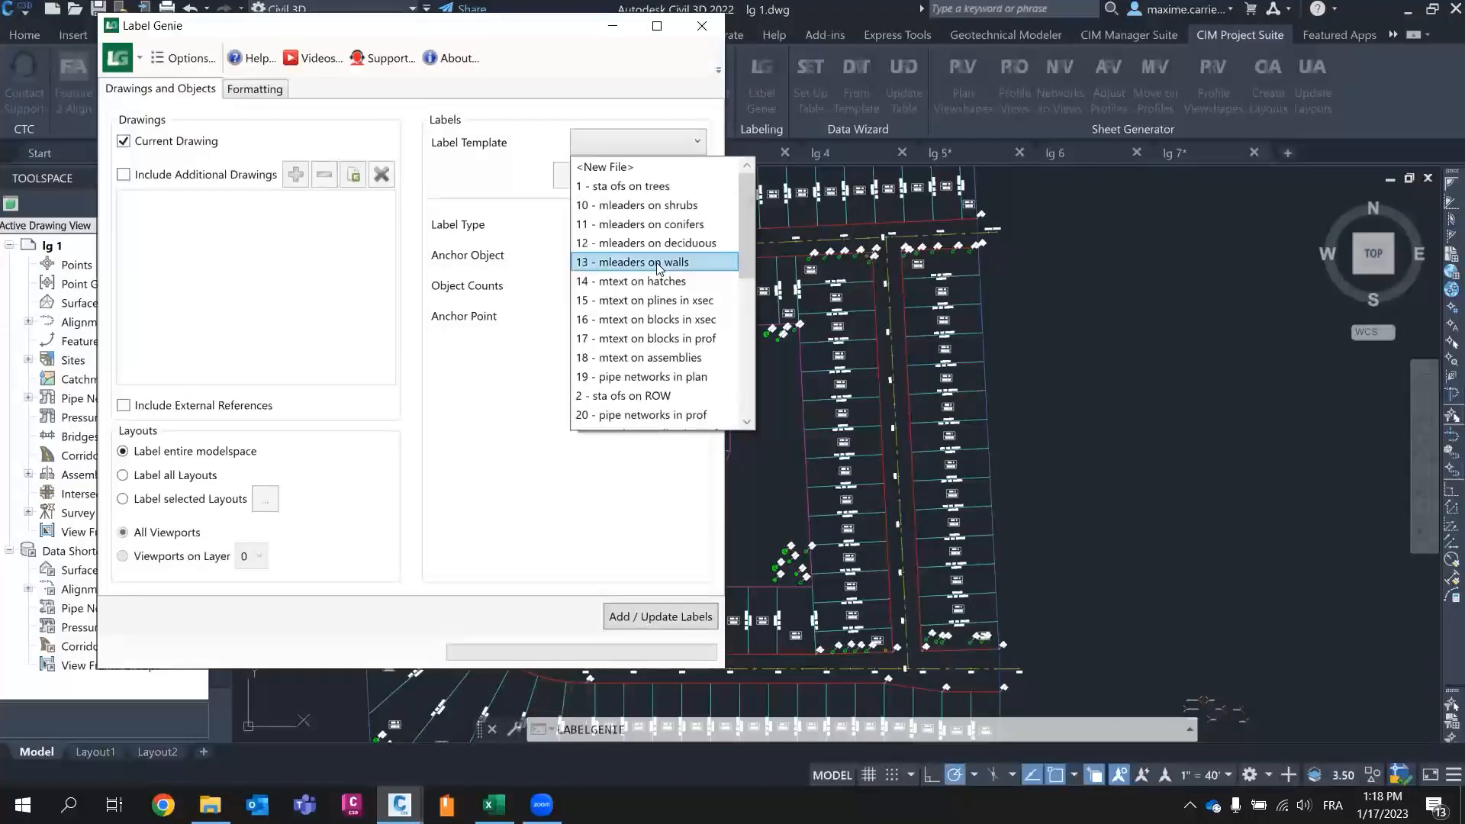
scroll(658, 267, "down", 6)
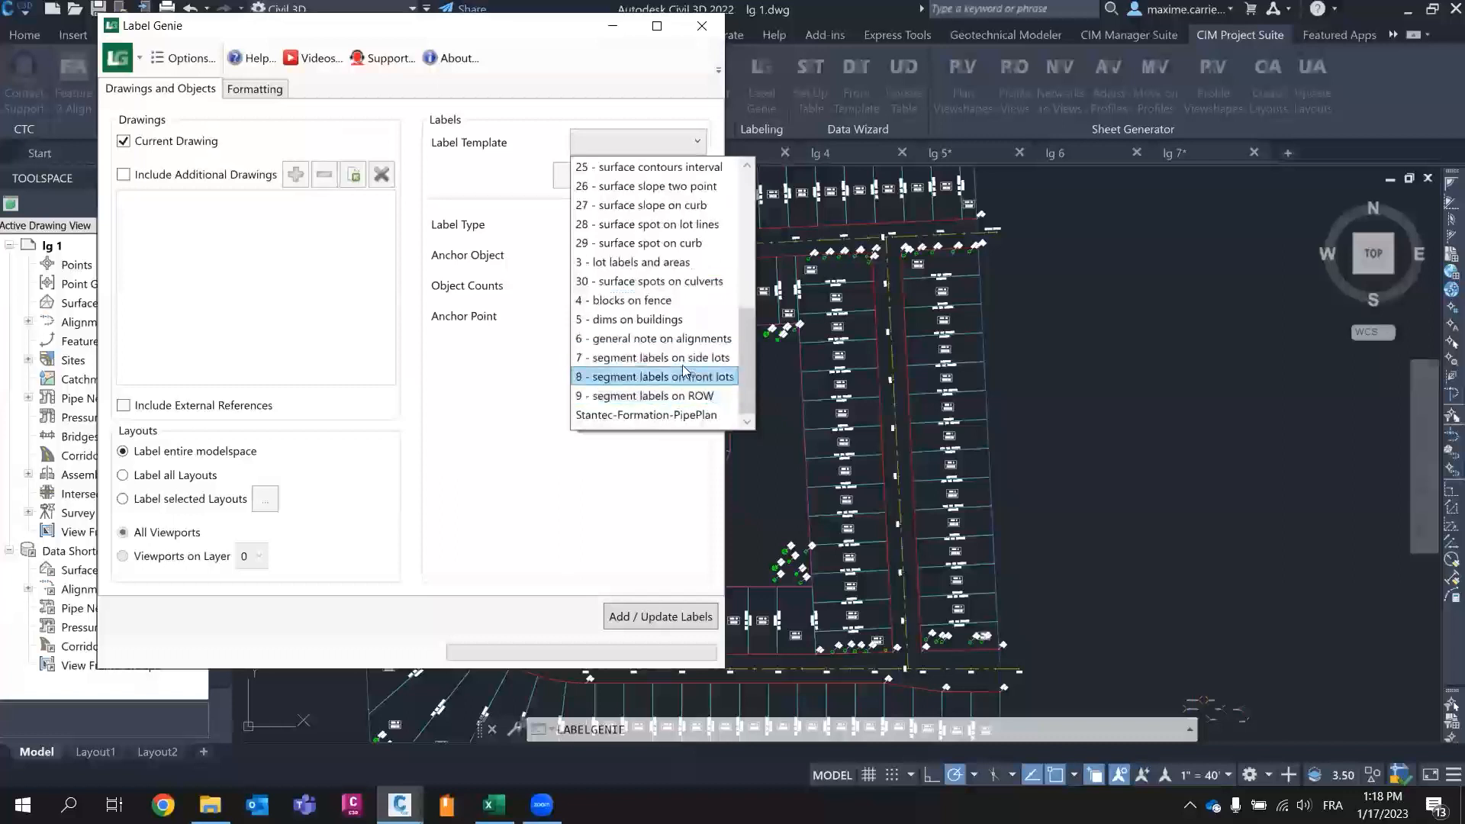
left_click(653, 377)
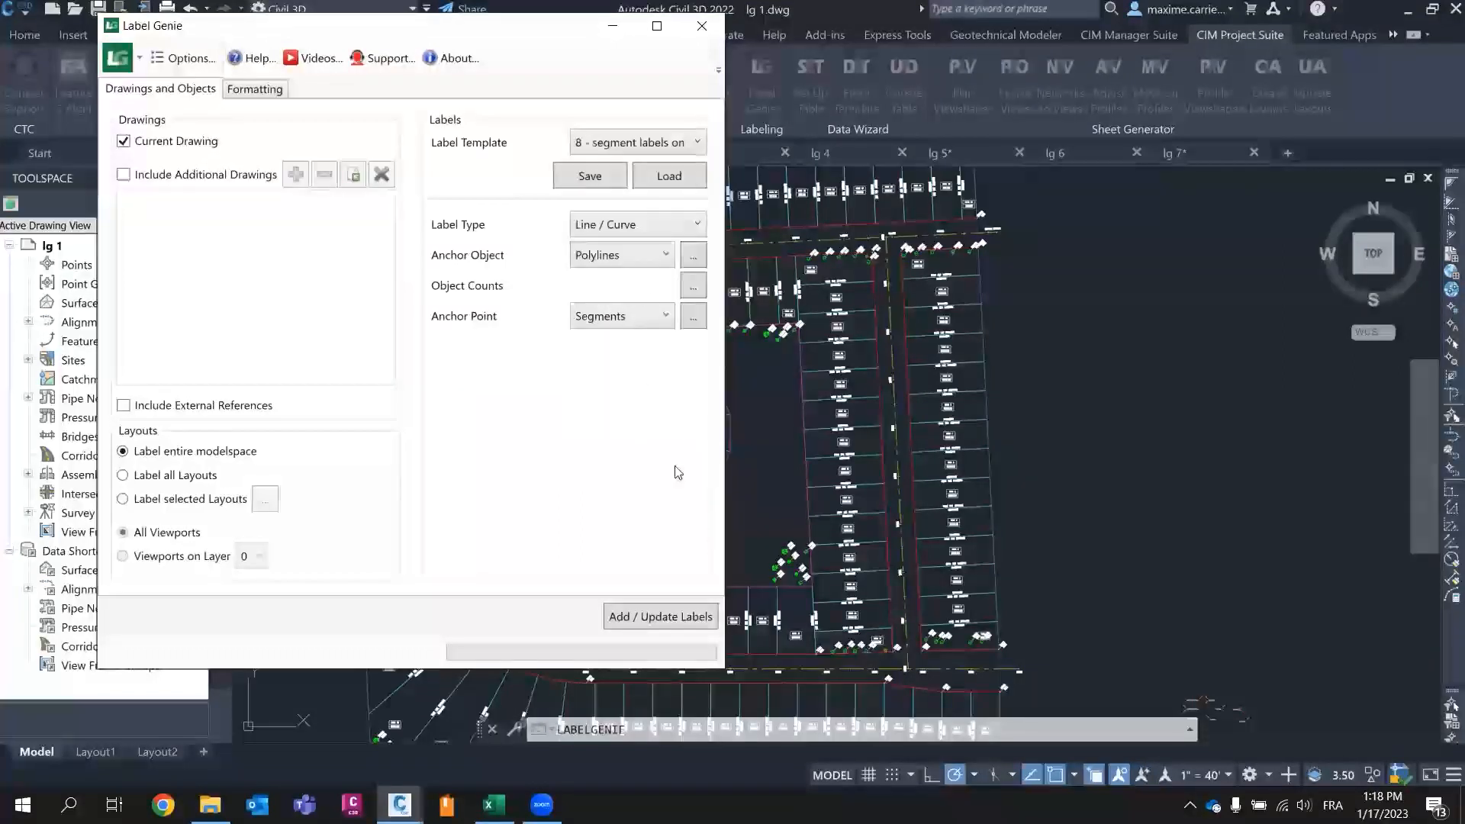
left_click(654, 191)
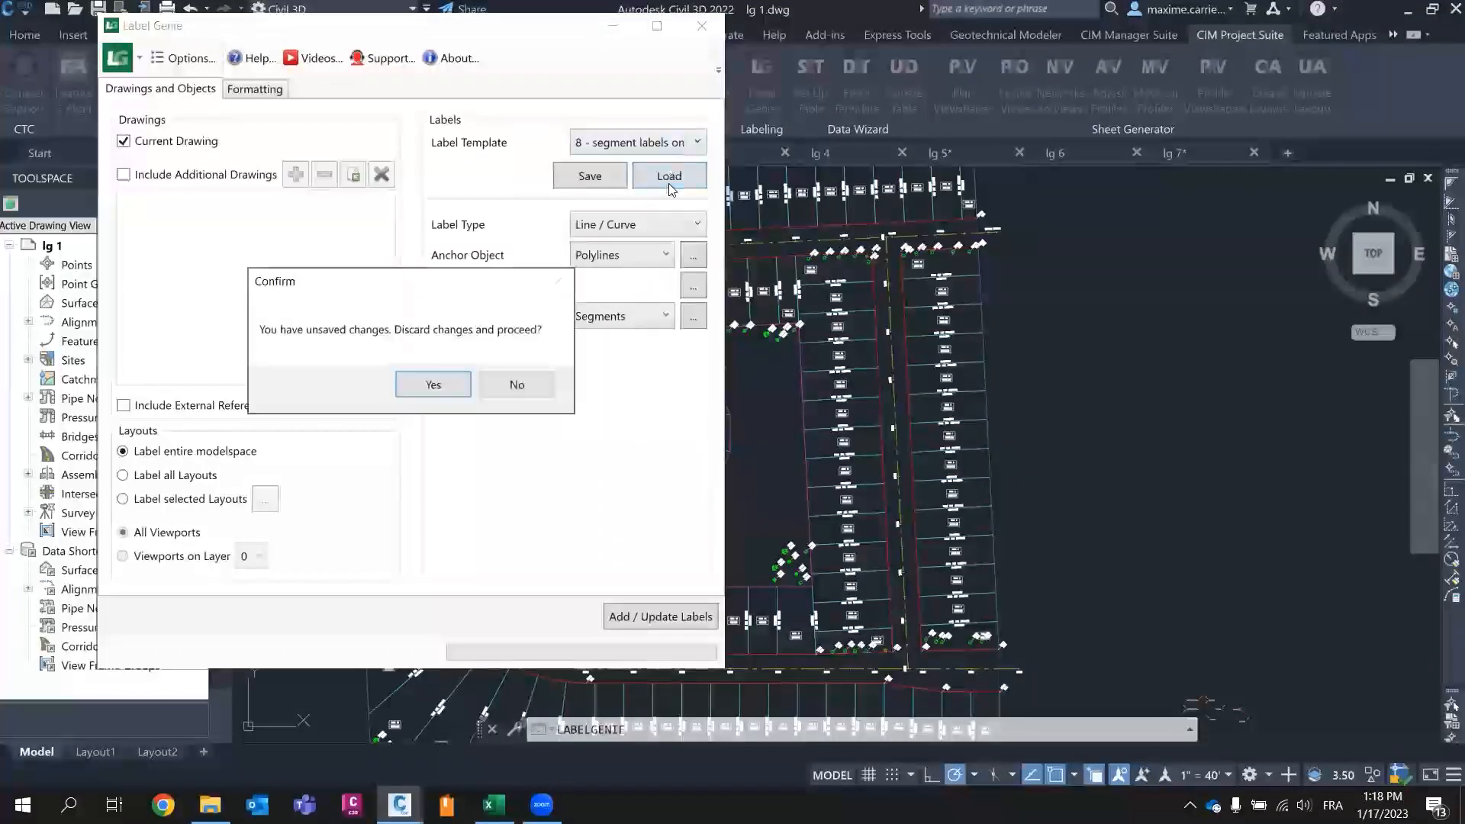
left_click(418, 385)
- Add the front lot segment labels across the entire modelspace of the current drawing and accept the status report
left_click(633, 618)
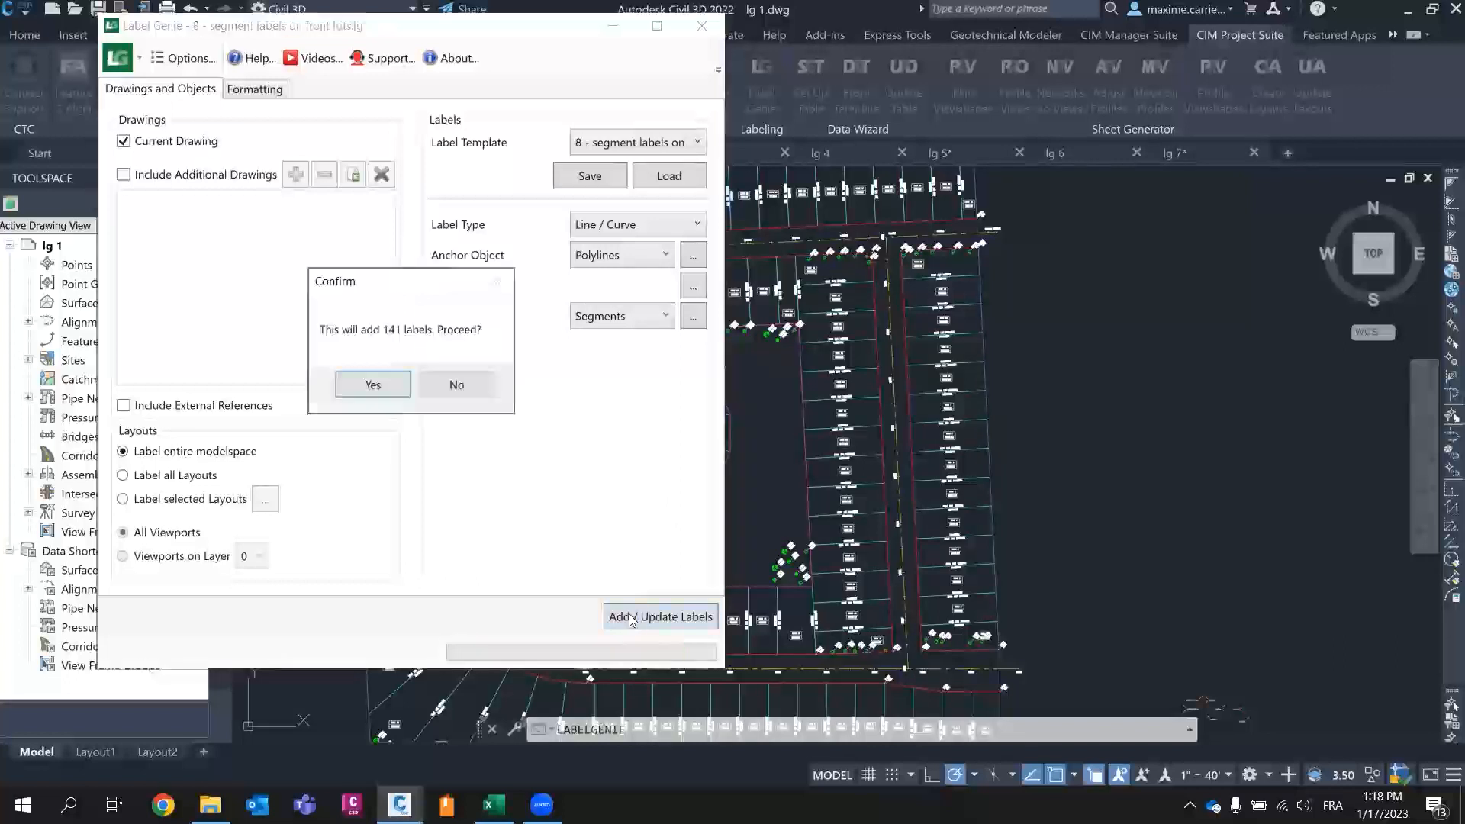
left_click(373, 384)
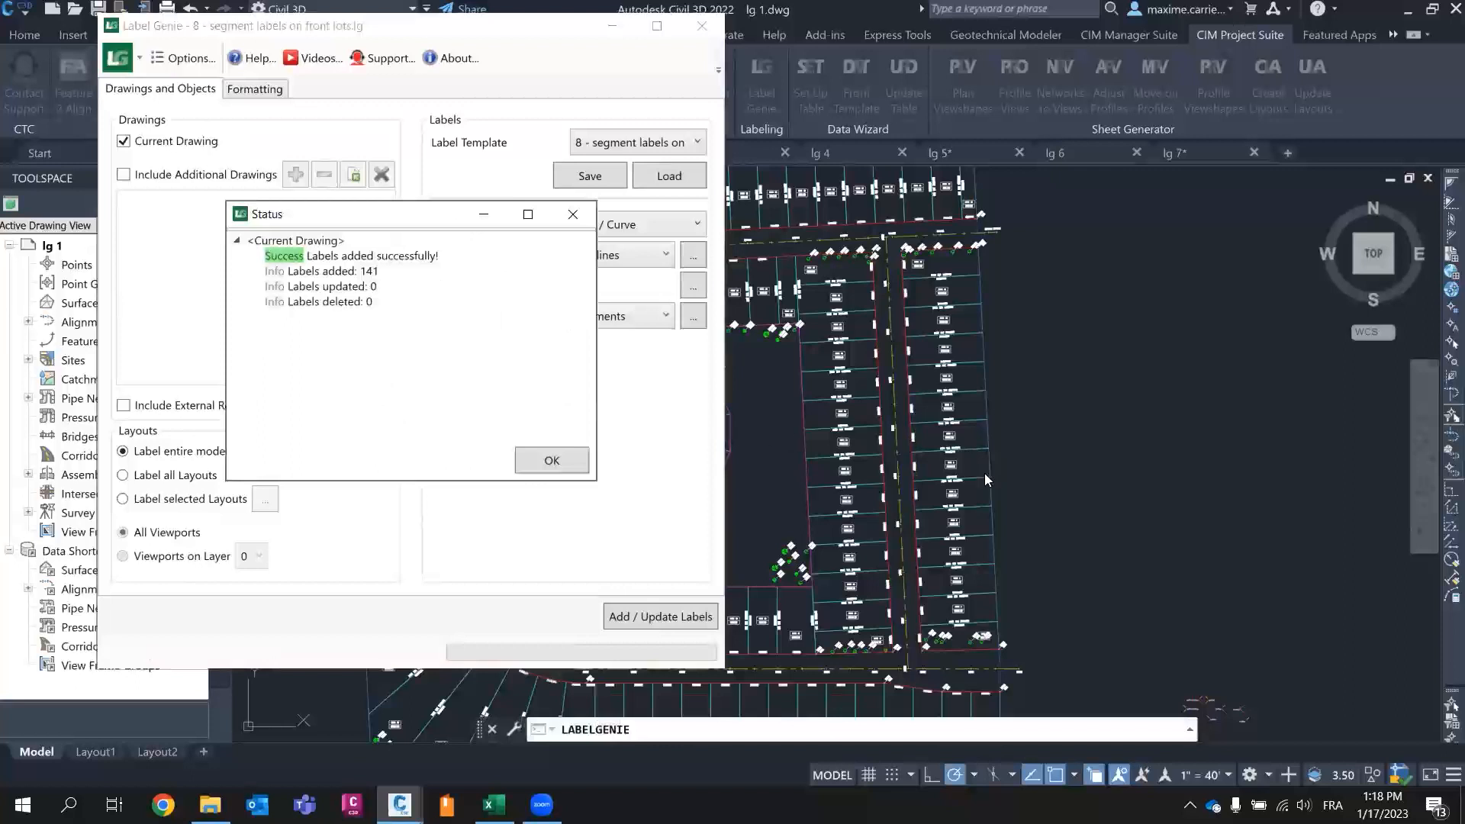
left_click(552, 459)
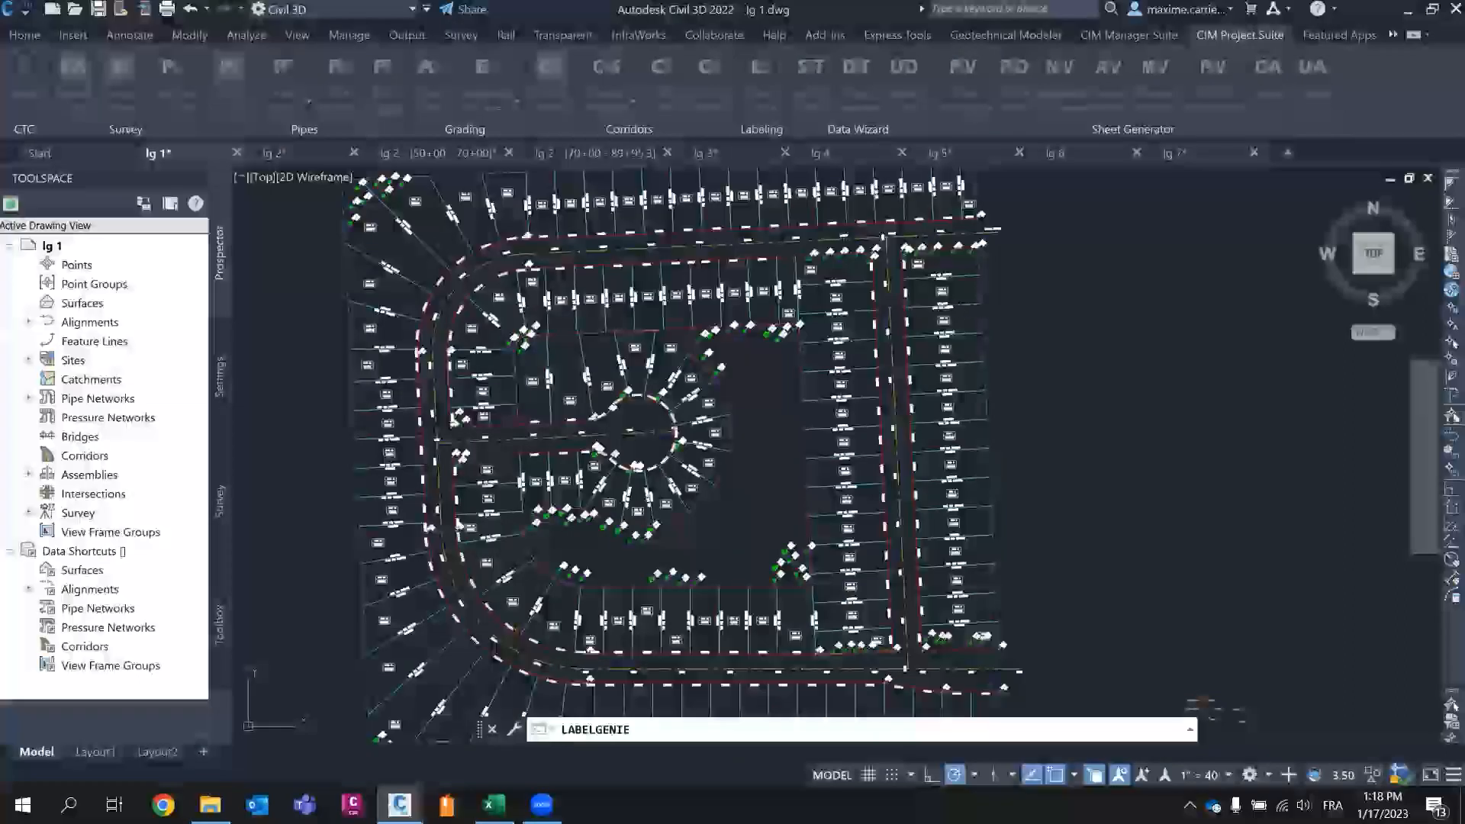
- Examine the new segment labels on the lot frontages along the streets
scroll(839, 336, "up", 5)
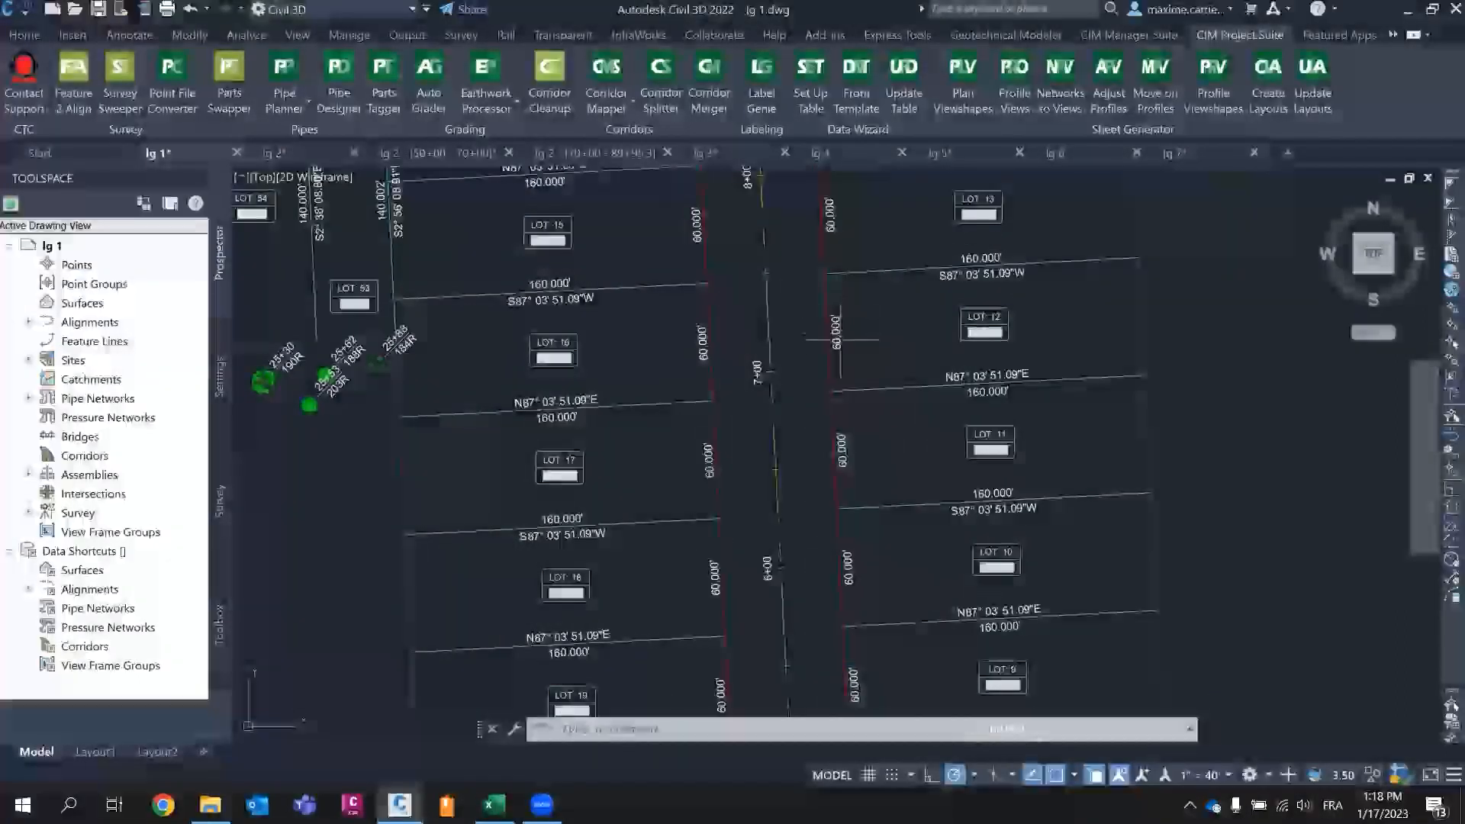
middle_click_drag(849, 710, 822, 463)
scroll(821, 462, "down", 8)
scroll(401, 628, "up", 6)
scroll(400, 627, "down", 2)
scroll(401, 628, "up", 2)
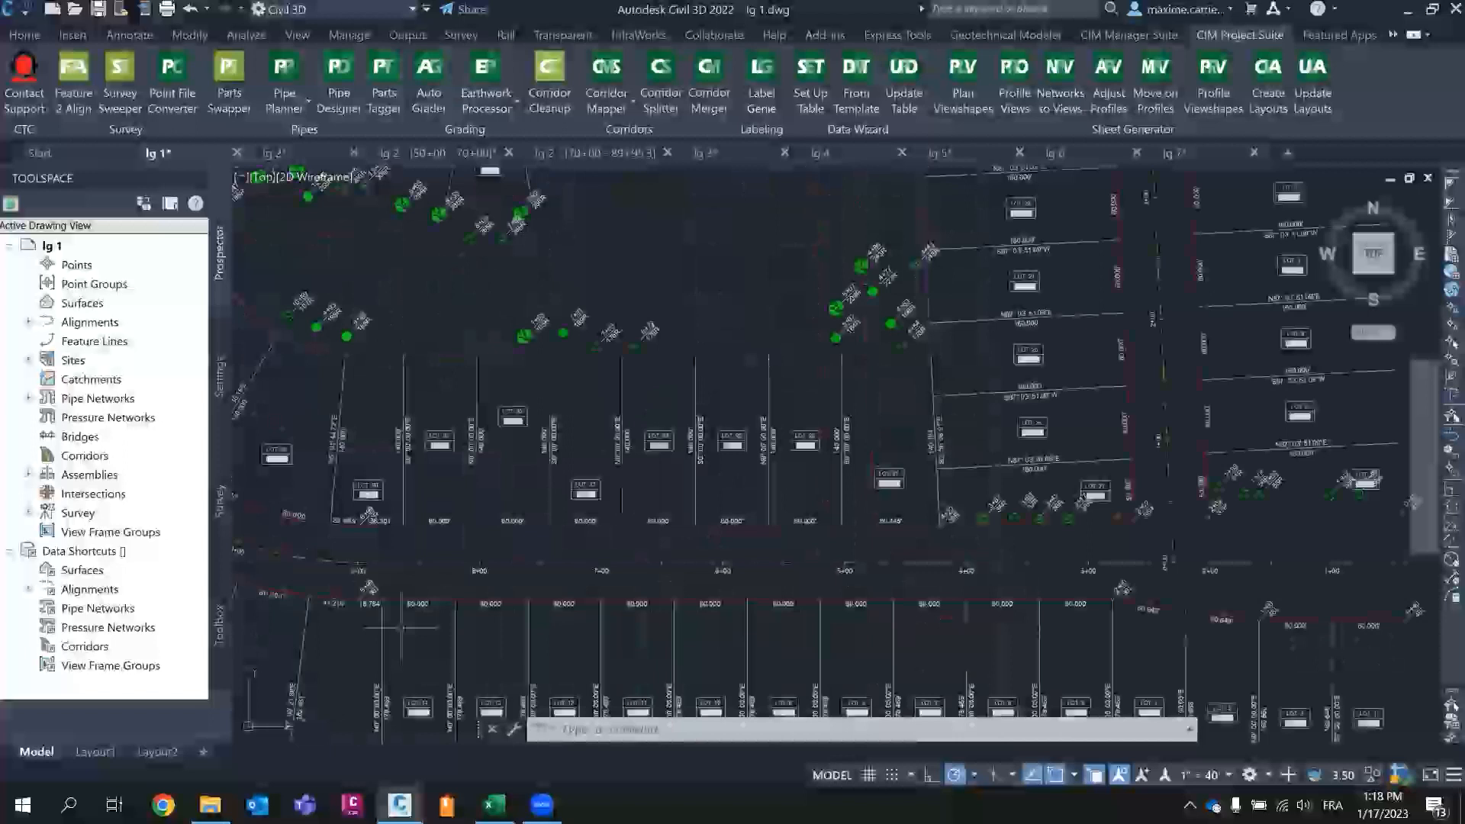
scroll(401, 627, "up", 4)
scroll(371, 541, "down", 5)
middle_click_drag(969, 528, 866, 659)
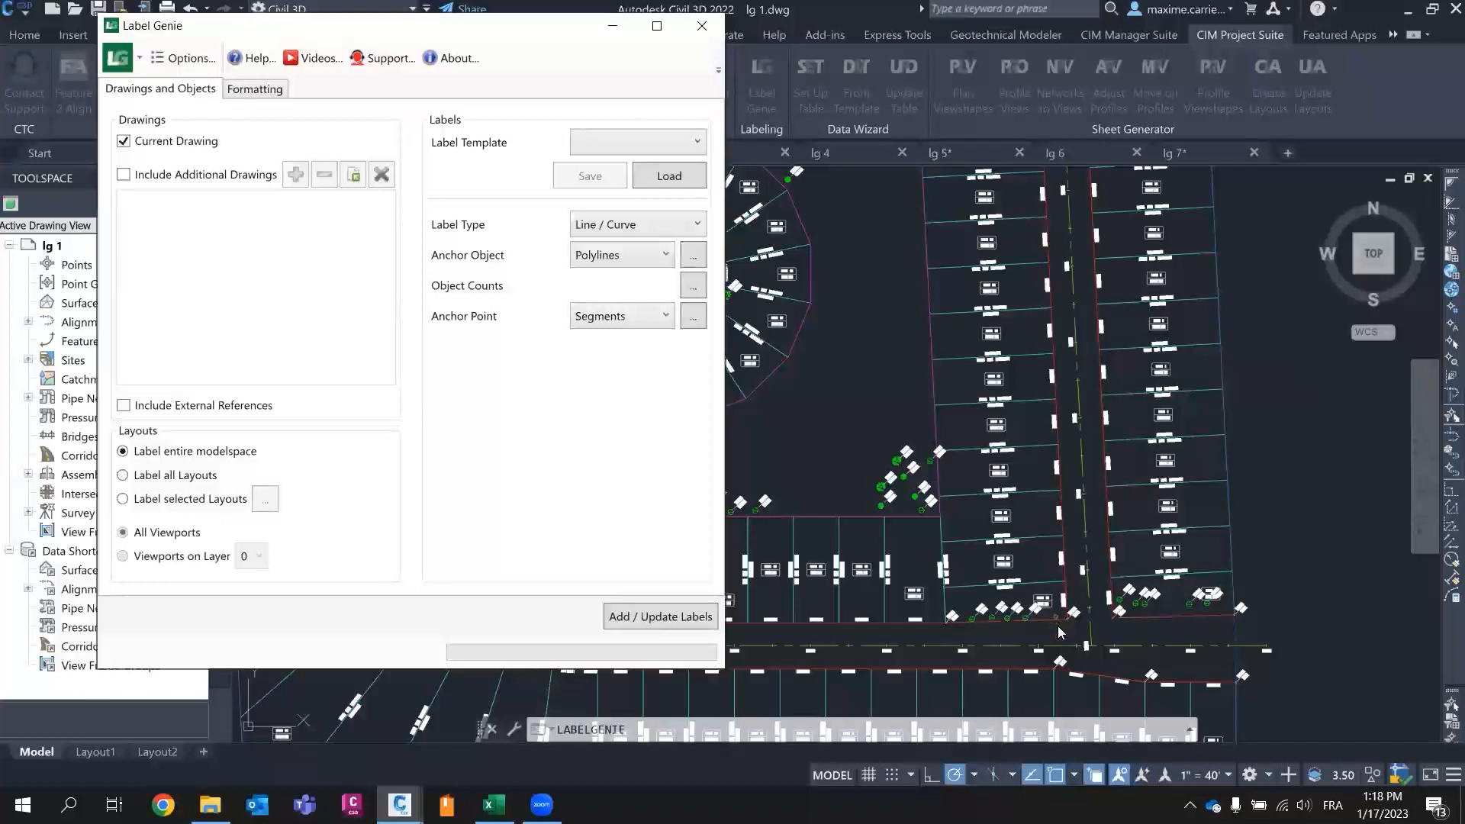
- Load the "9 - segment labels on ROW" template in Label Genie, discarding unsaved changes
left_click(618, 139)
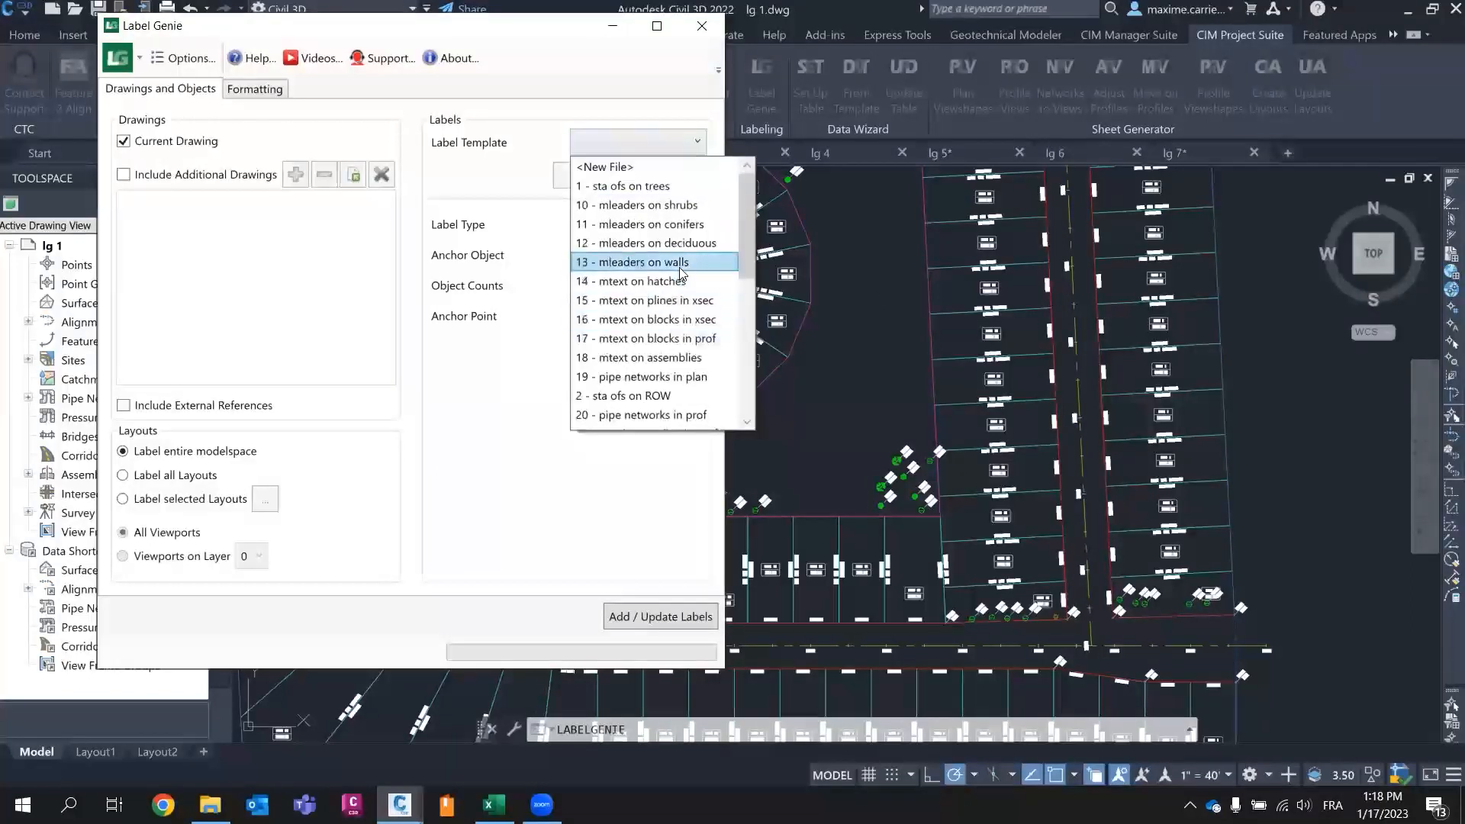
scroll(681, 273, "down", 6)
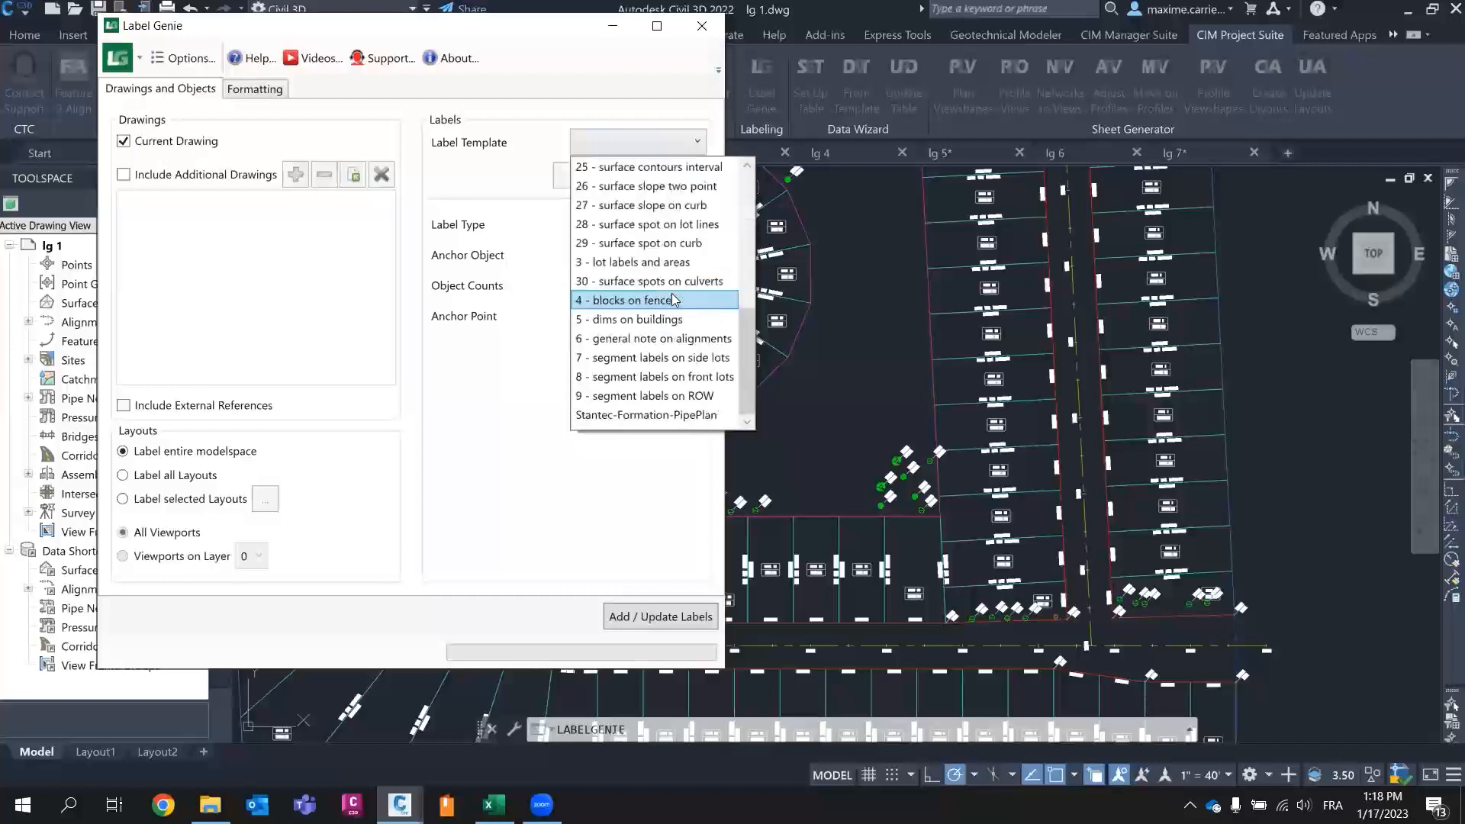
left_click(646, 397)
left_click(670, 176)
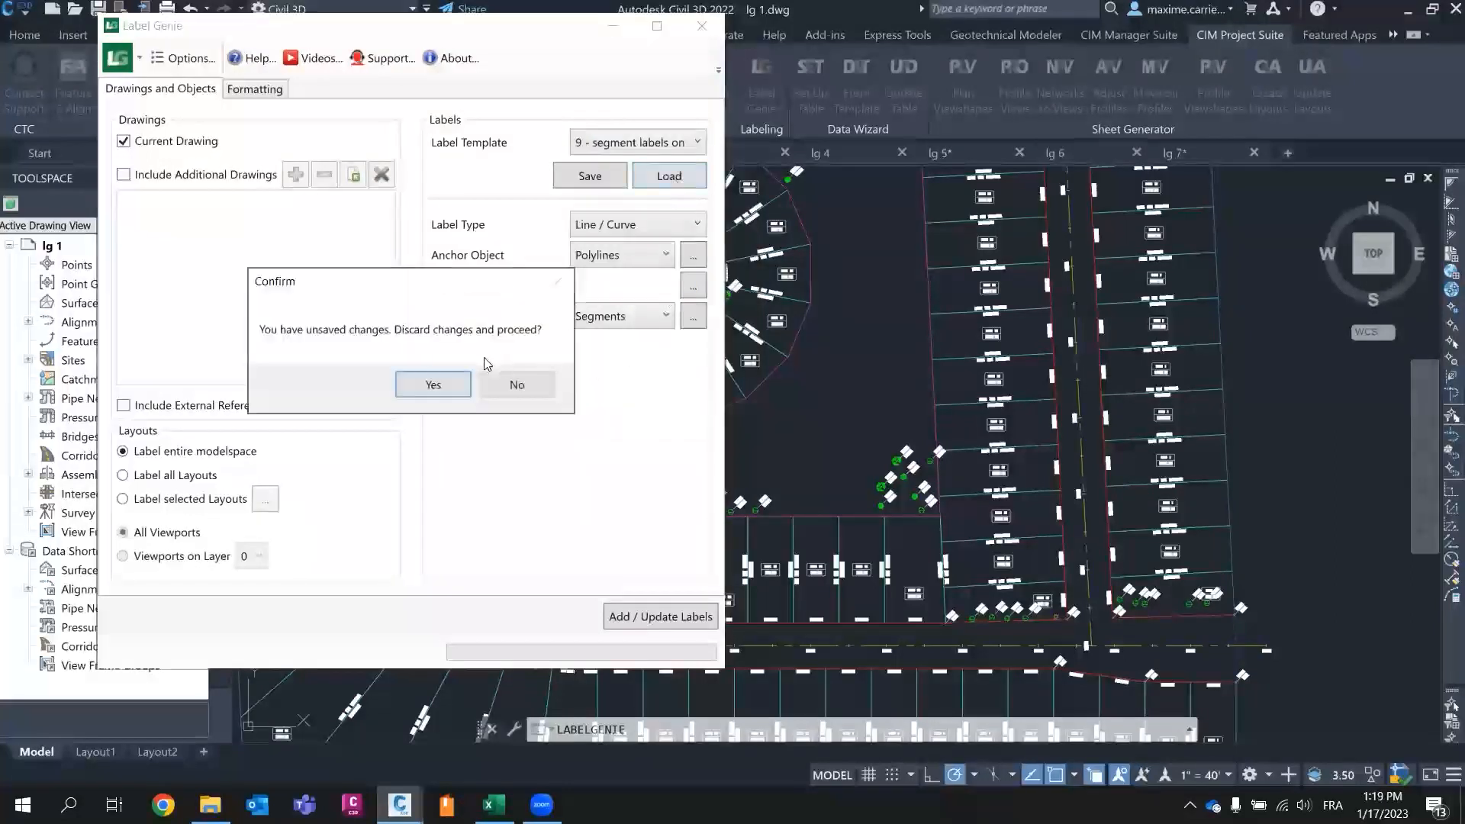
left_click(426, 385)
- Add the right-of-way segment labels across the entire modelspace of the current drawing and accept the status report
left_click(639, 616)
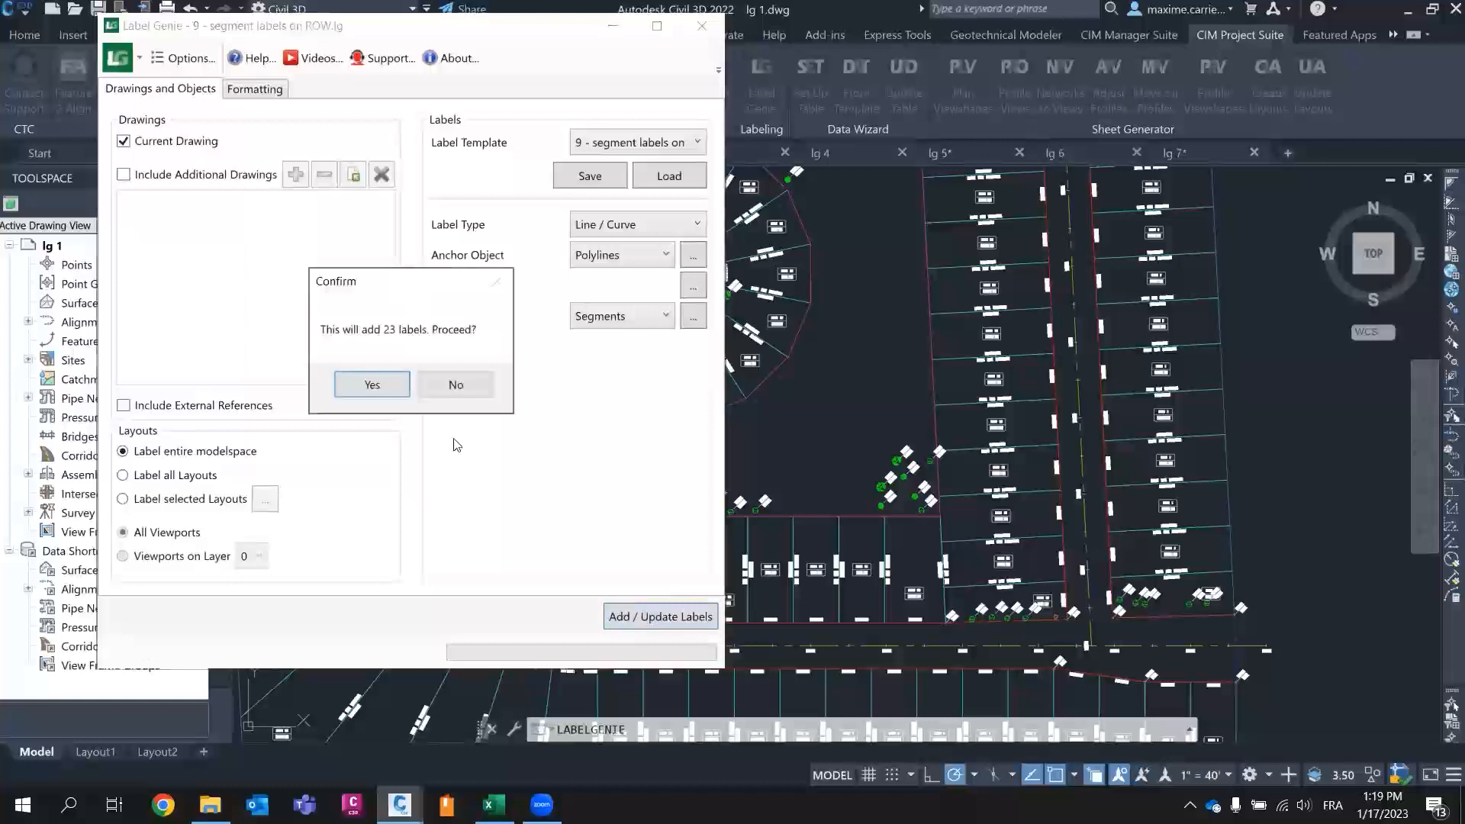
left_click(394, 385)
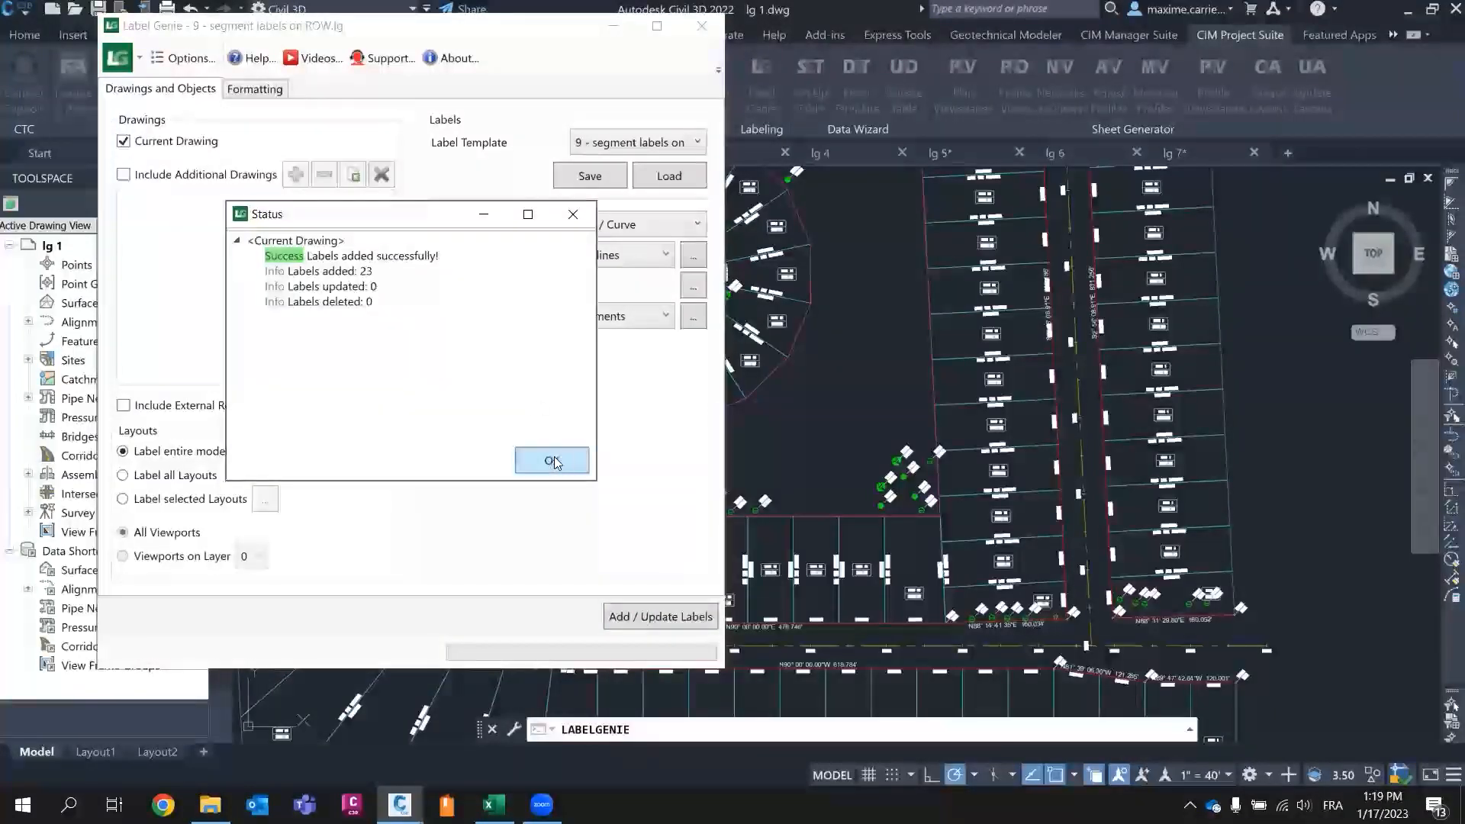
left_click(554, 458)
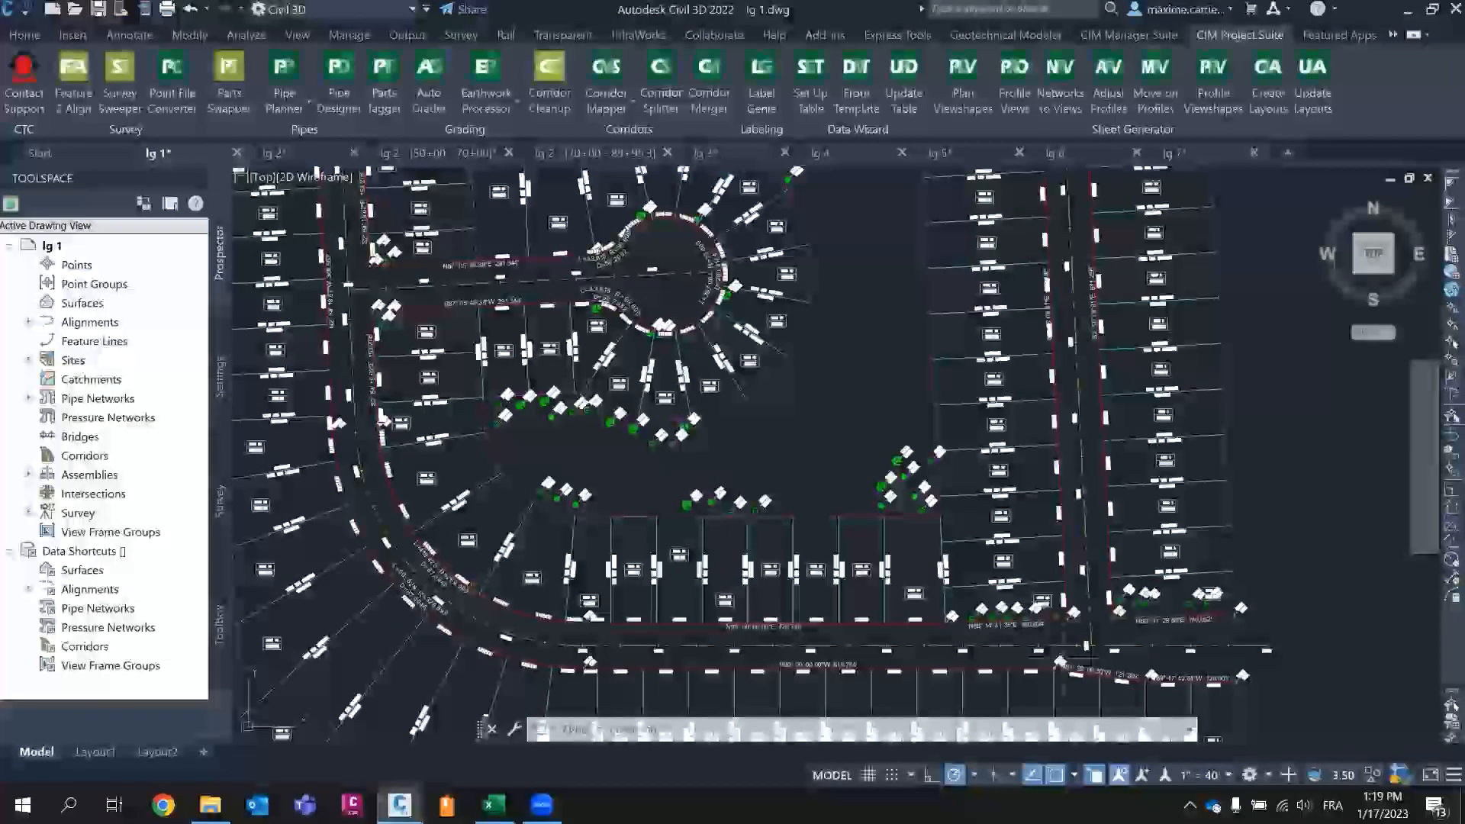
- Examine the bearing, distance and curve labels along the straight and curved right-of-way lines
scroll(1221, 687, "up", 6)
mouse_move(1042, 611)
middle_mouse_down()
mouse_move(1137, 610)
mouse_move(1266, 576)
mouse_move(1254, 512)
middle_mouse_up()
scroll(1253, 511, "down", 4)
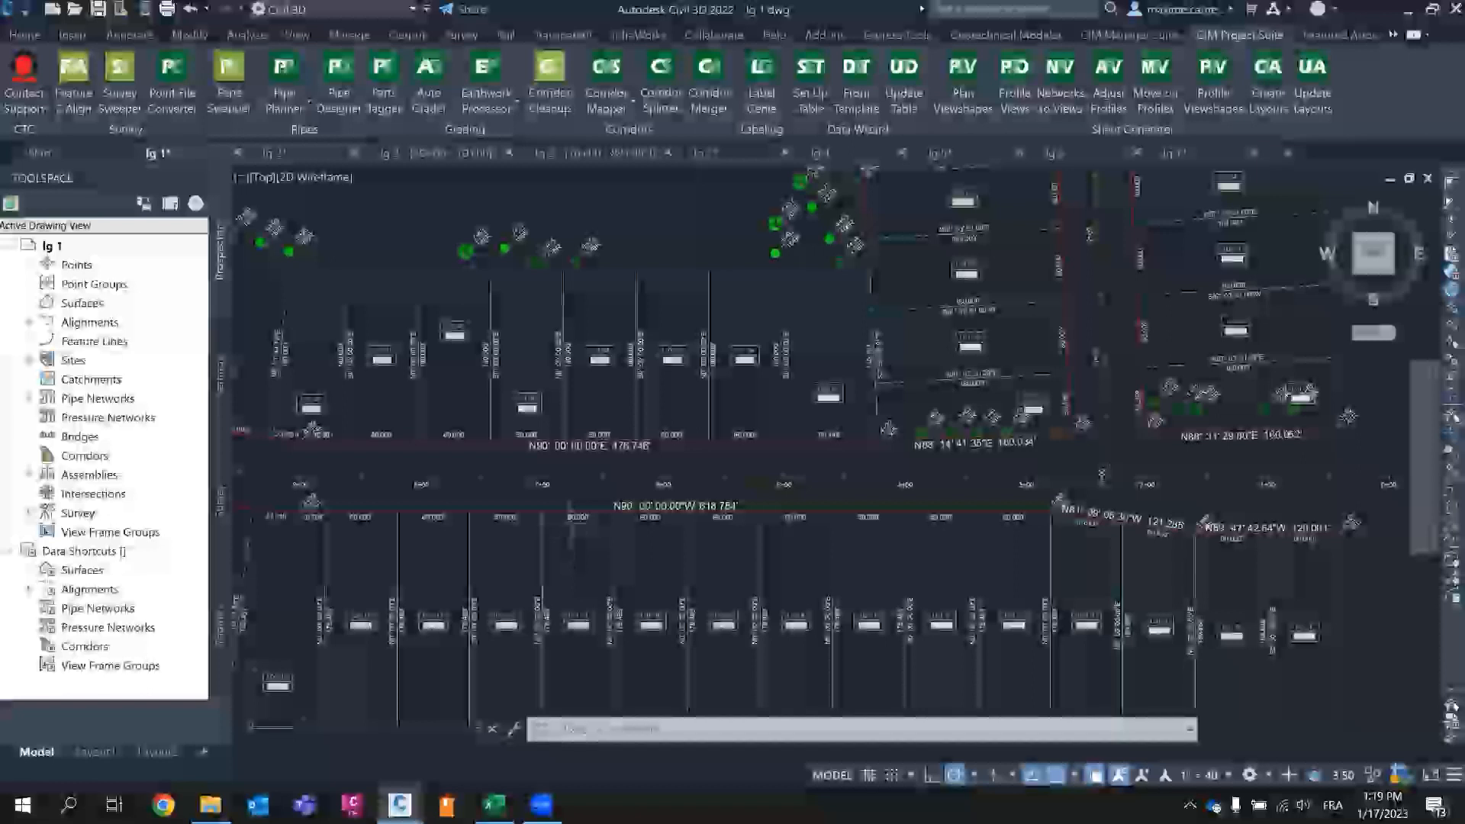
scroll(591, 511, "up", 1)
middle_click_drag(722, 506, 1264, 511)
middle_click_drag(715, 461, 1135, 608)
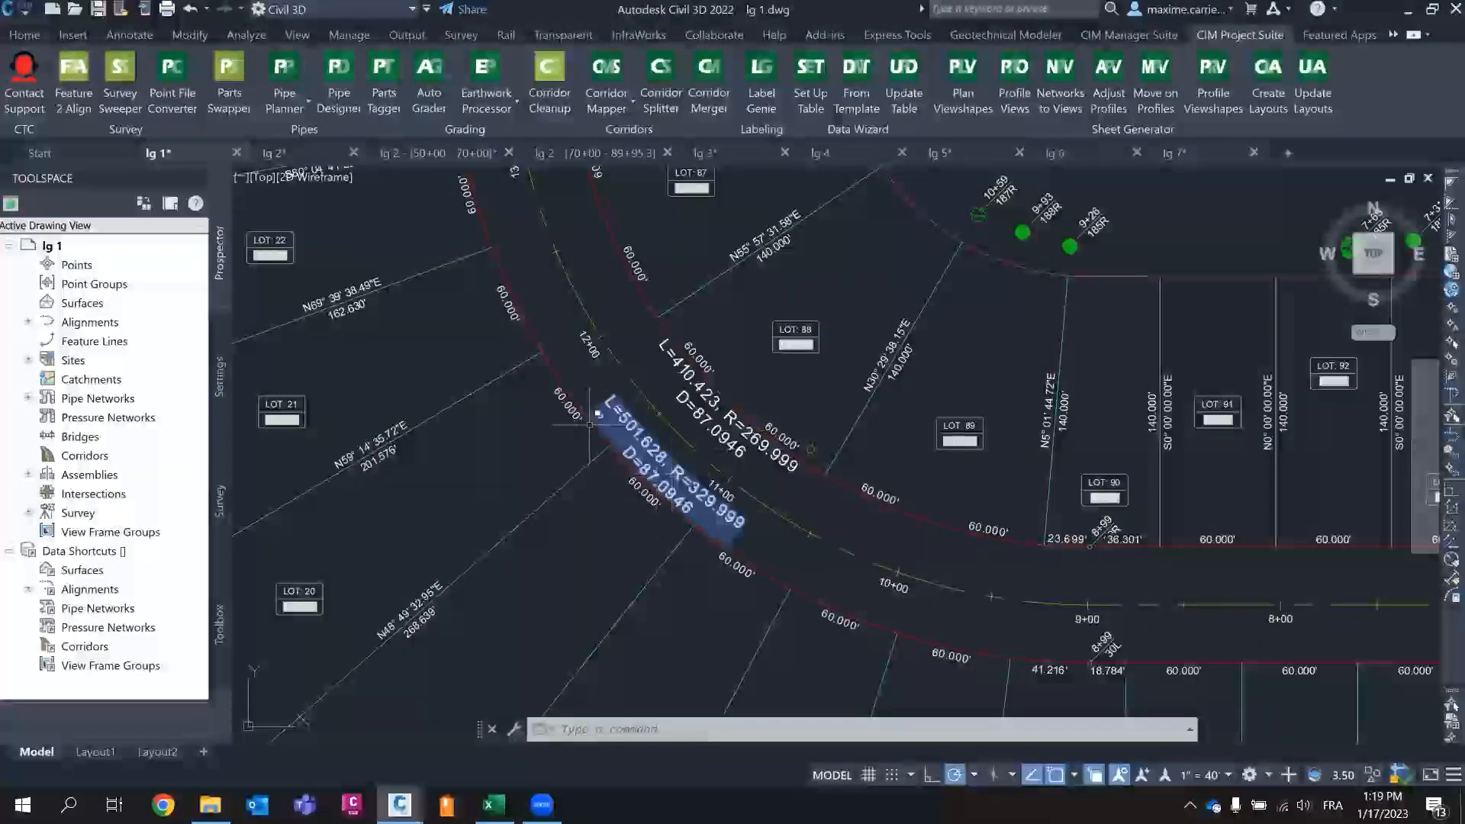
scroll(588, 427, "down", 2)
scroll(1000, 504, "up", 2)
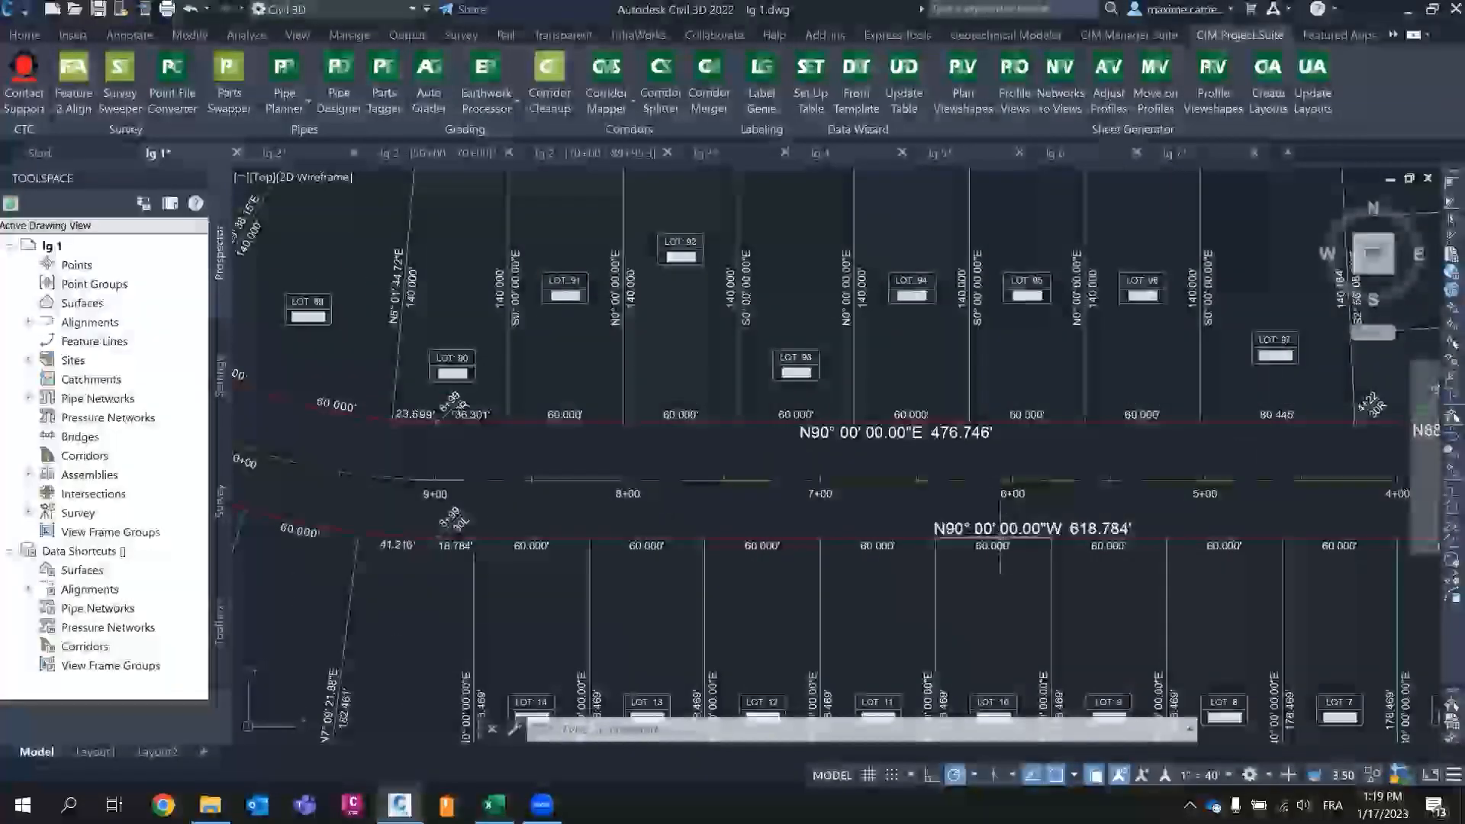
middle_click_drag(956, 528, 1239, 626)
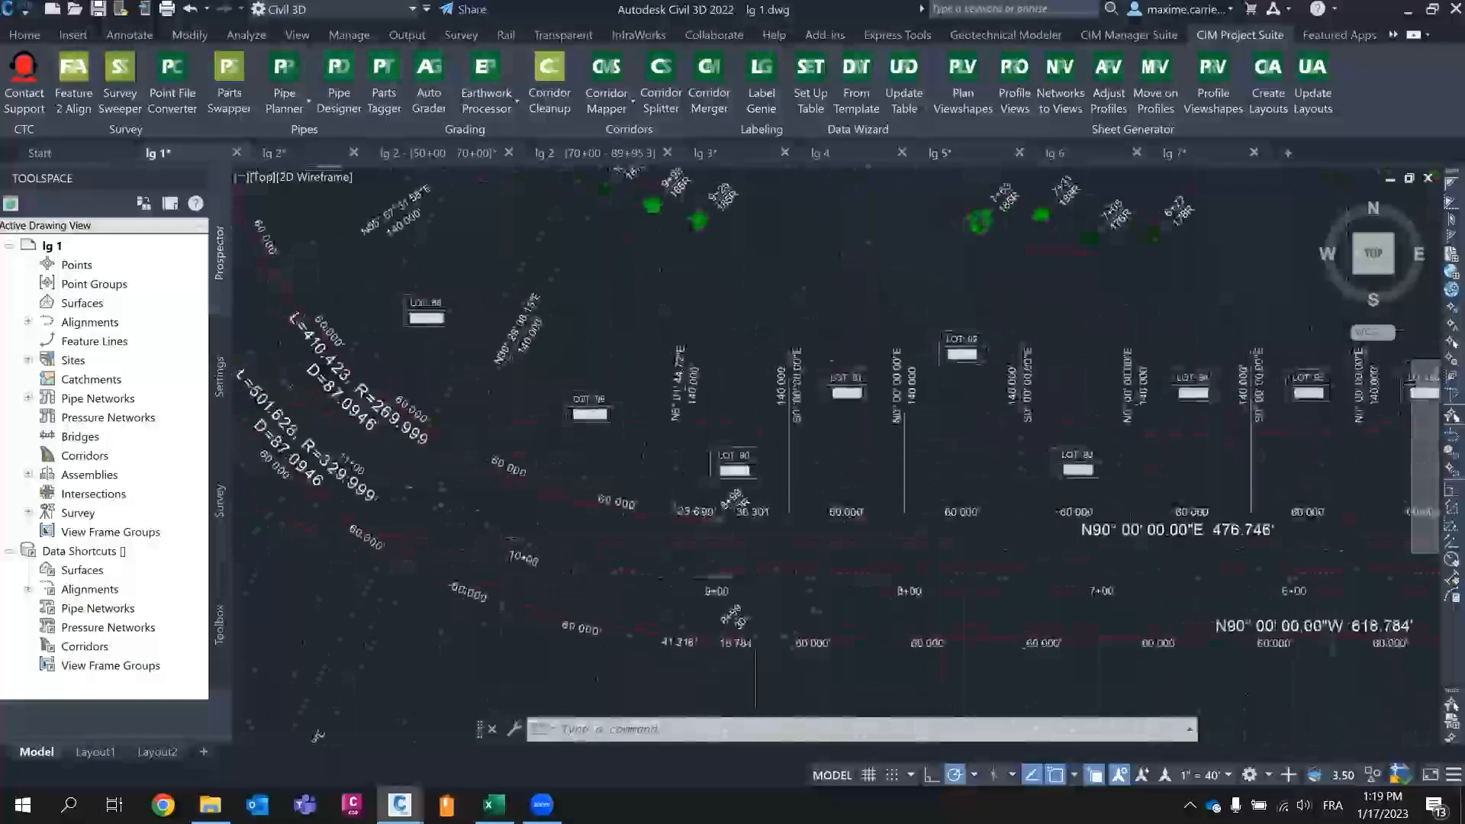
scroll(1145, 570, "down", 2)
middle_click_drag(1265, 583, 718, 591)
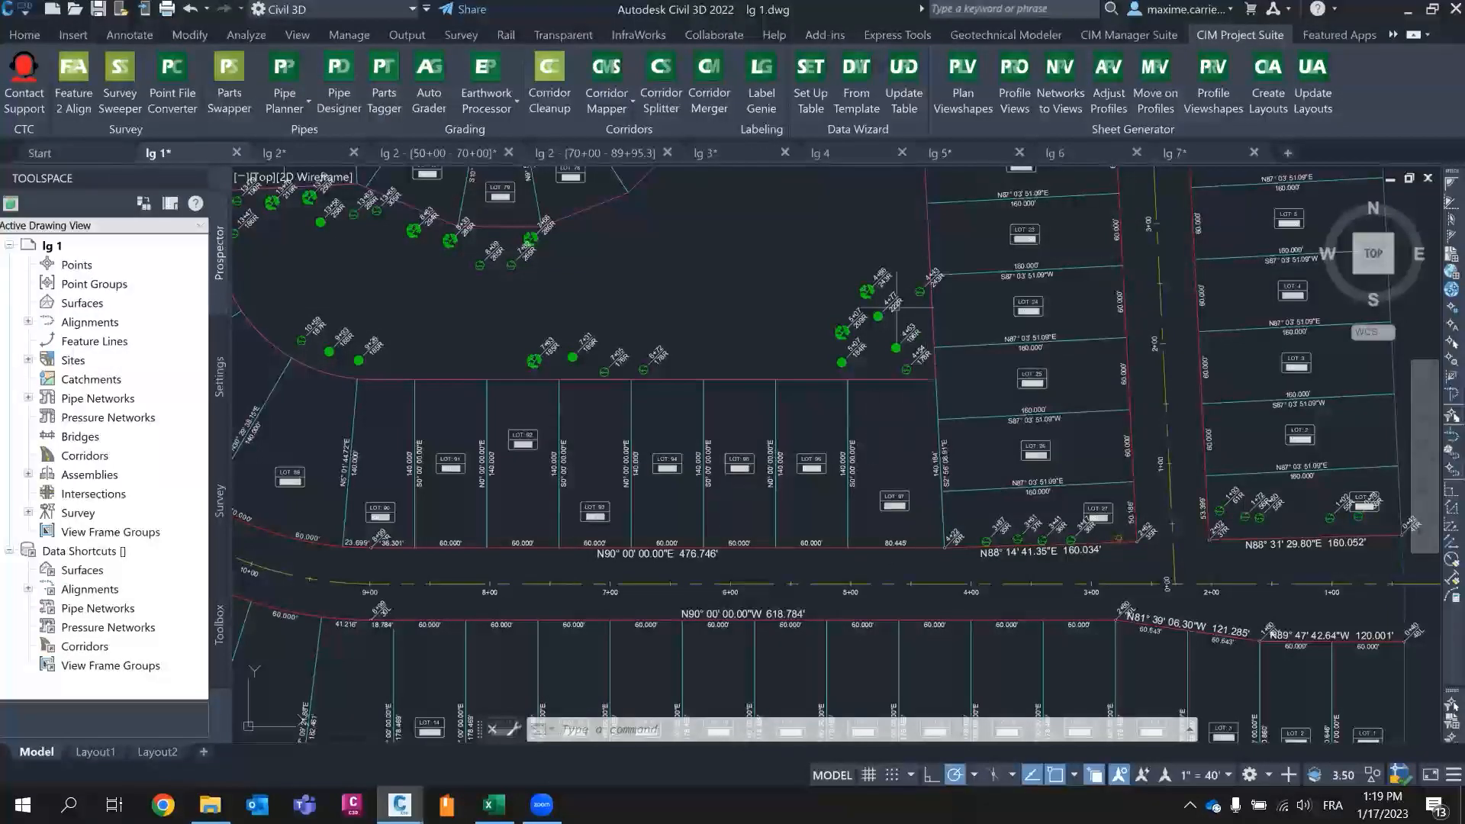
- Select all labels similar to the station offset label beside one of the trees and erase them
left_click(841, 332)
middle_click_drag(777, 291, 775, 367)
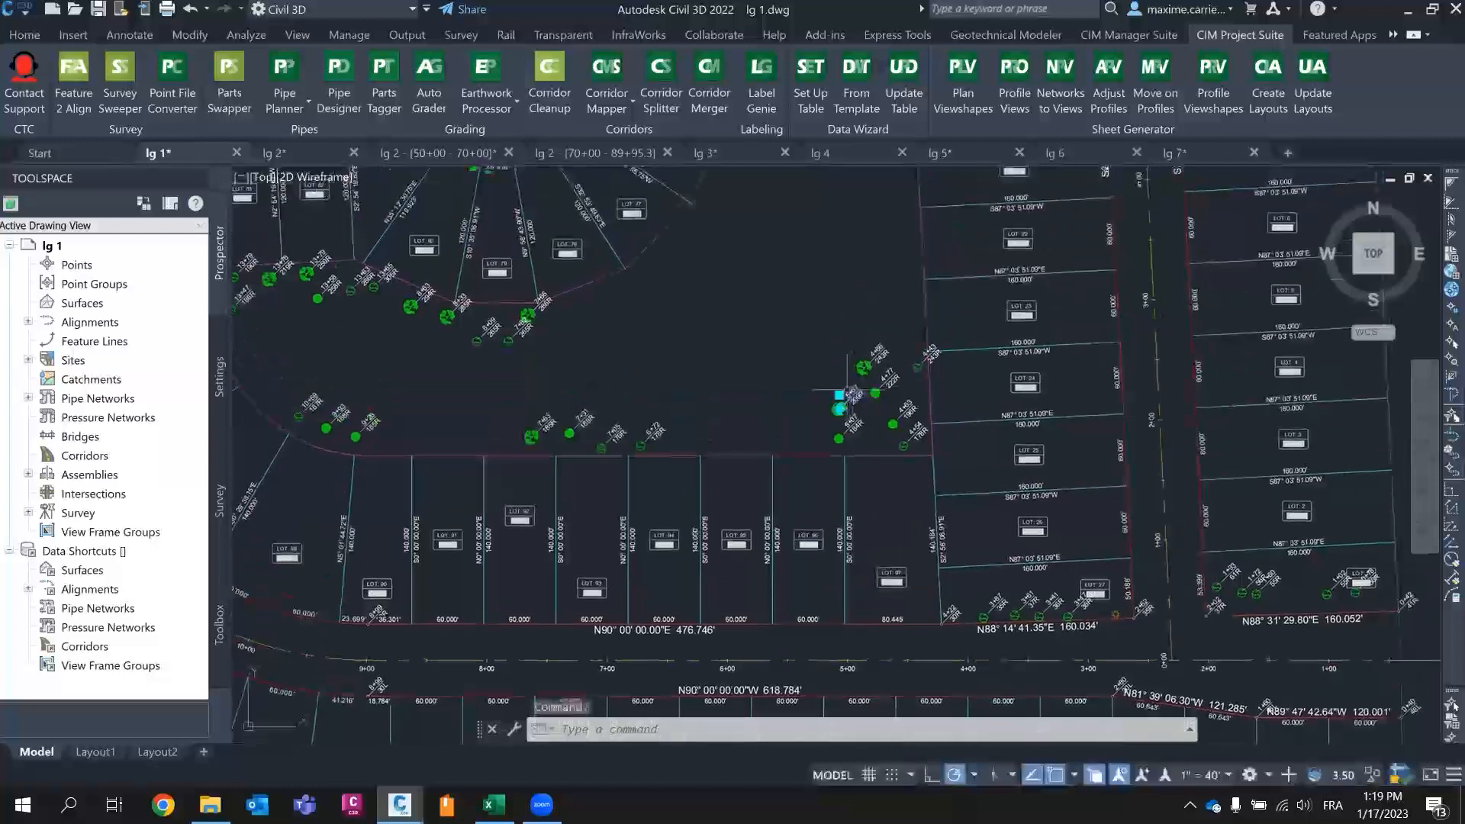
right_click(775, 368)
left_click(839, 759)
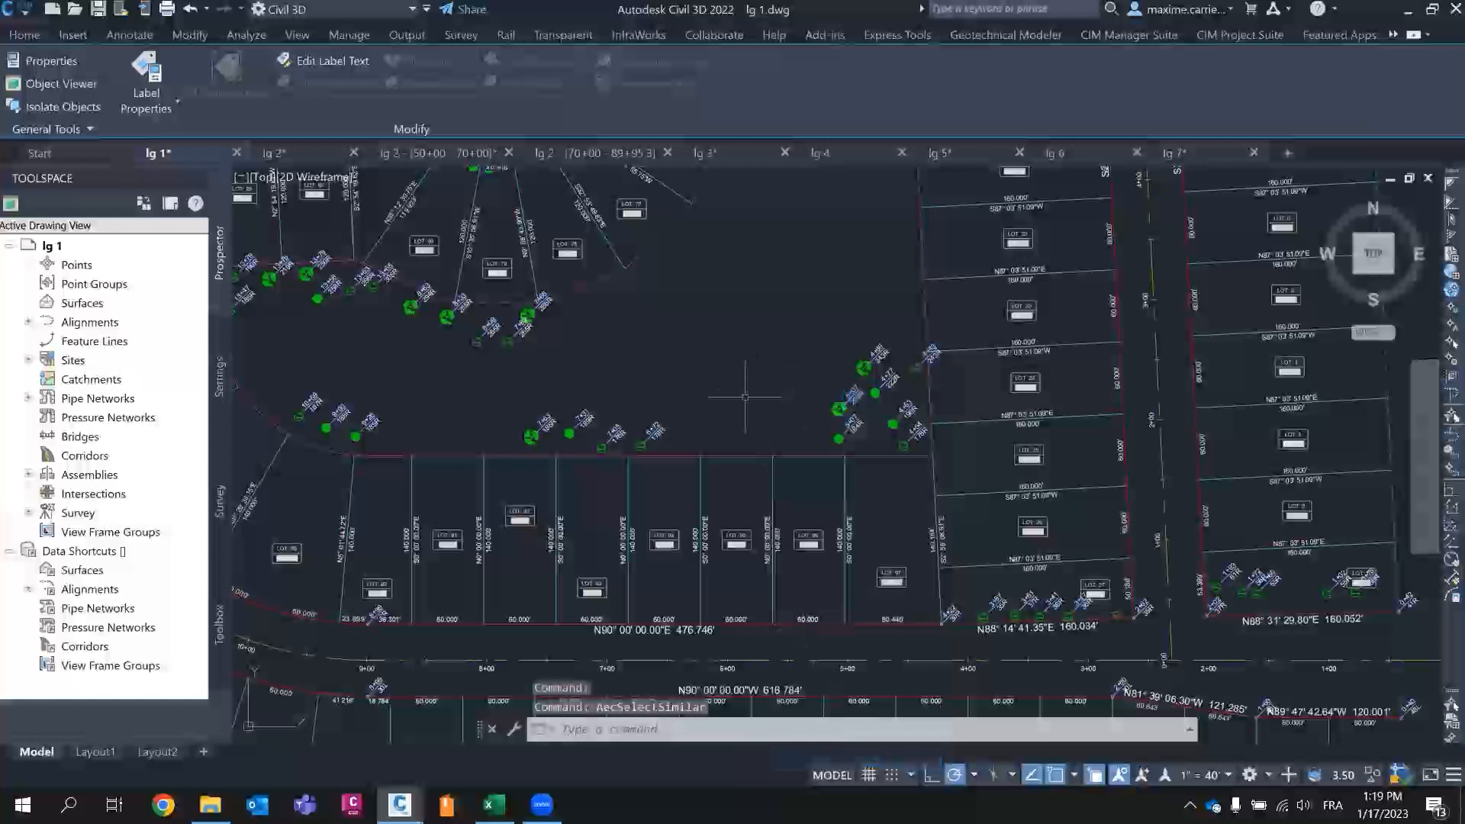
key("Delete")
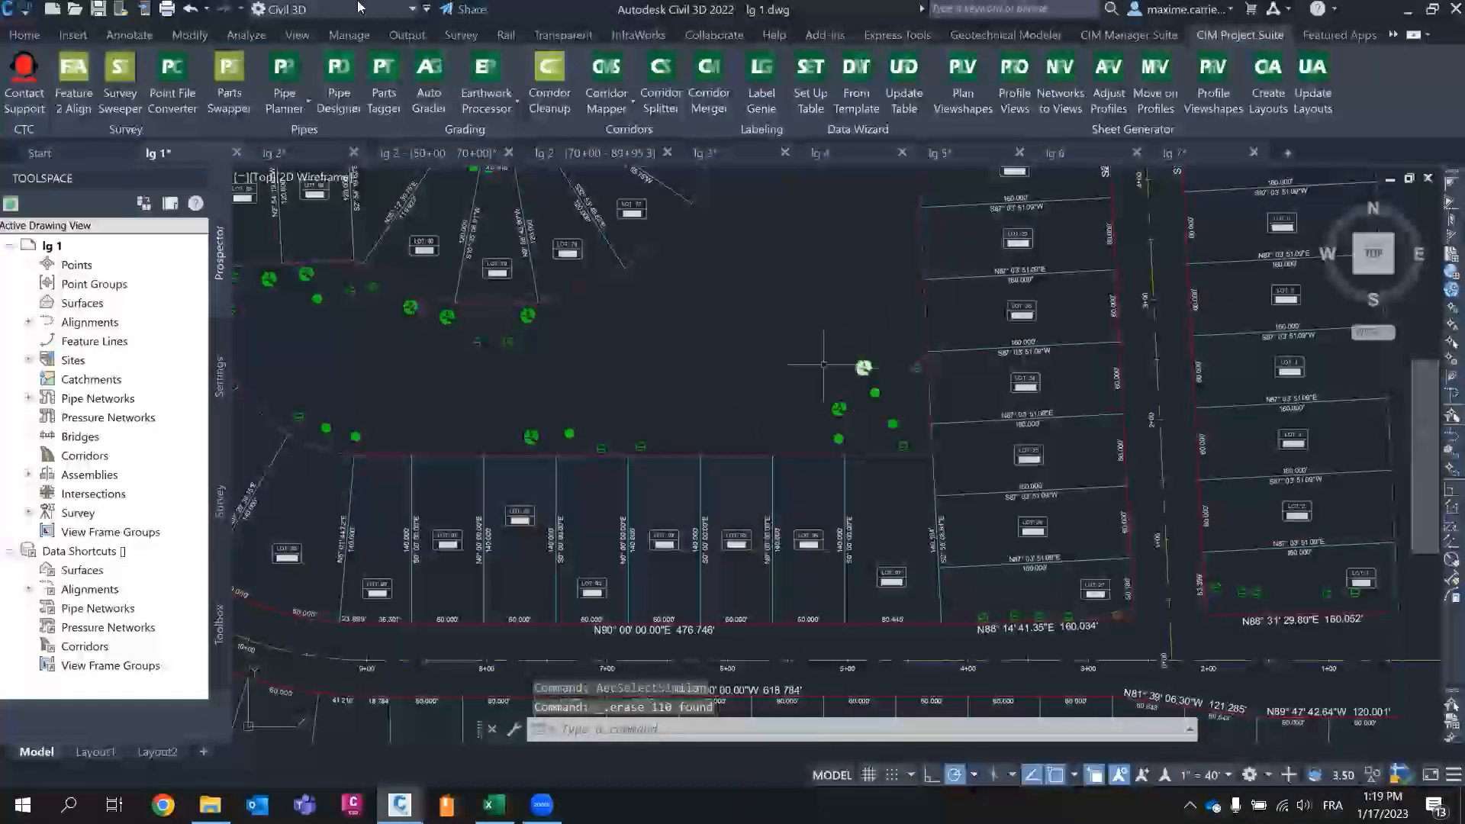
- Start Label Genie and load the "10 - mleaders on shrubs" template, discarding unsaved changes
left_click(128, 35)
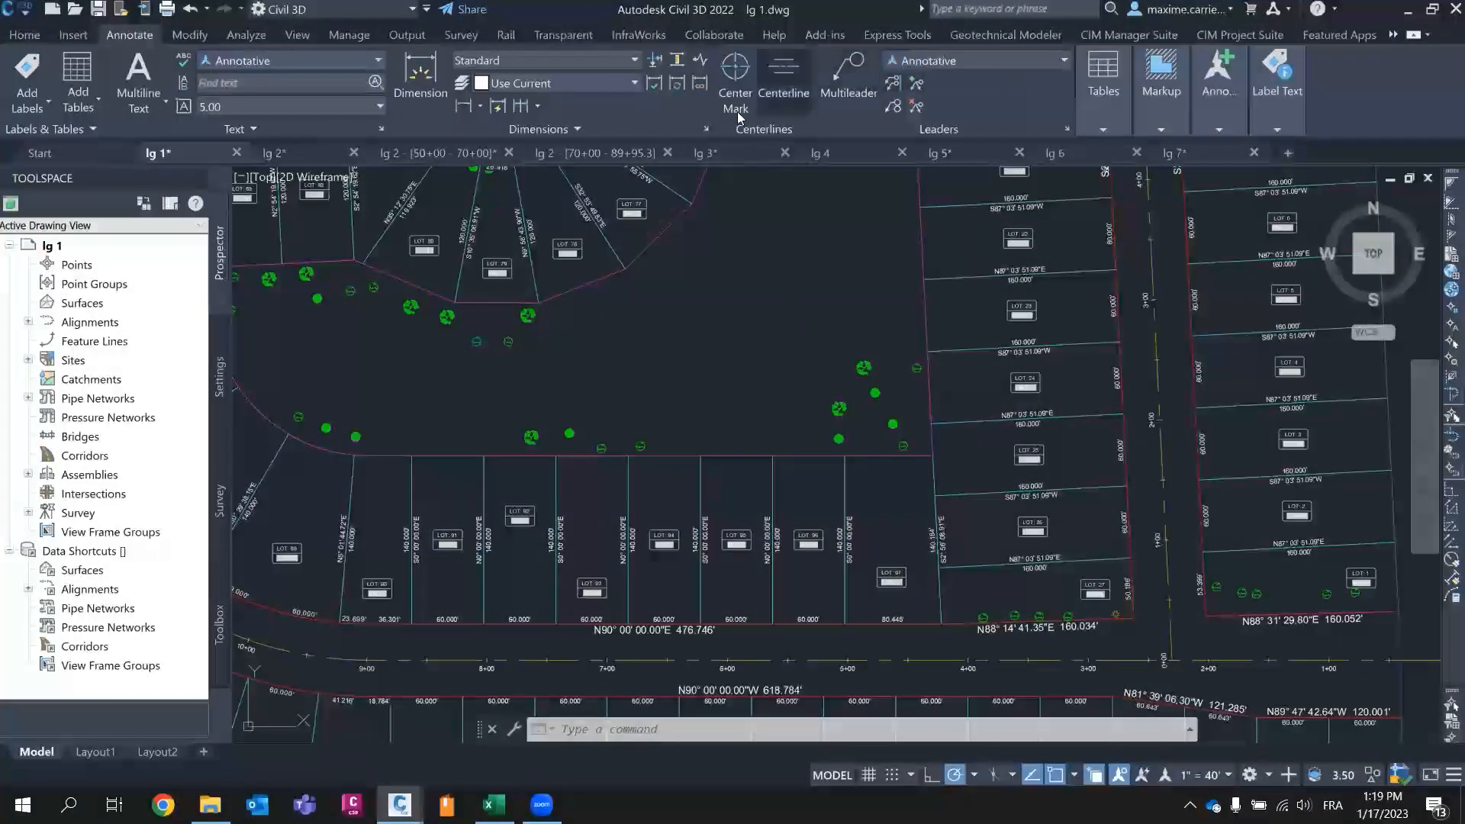
left_click(24, 34)
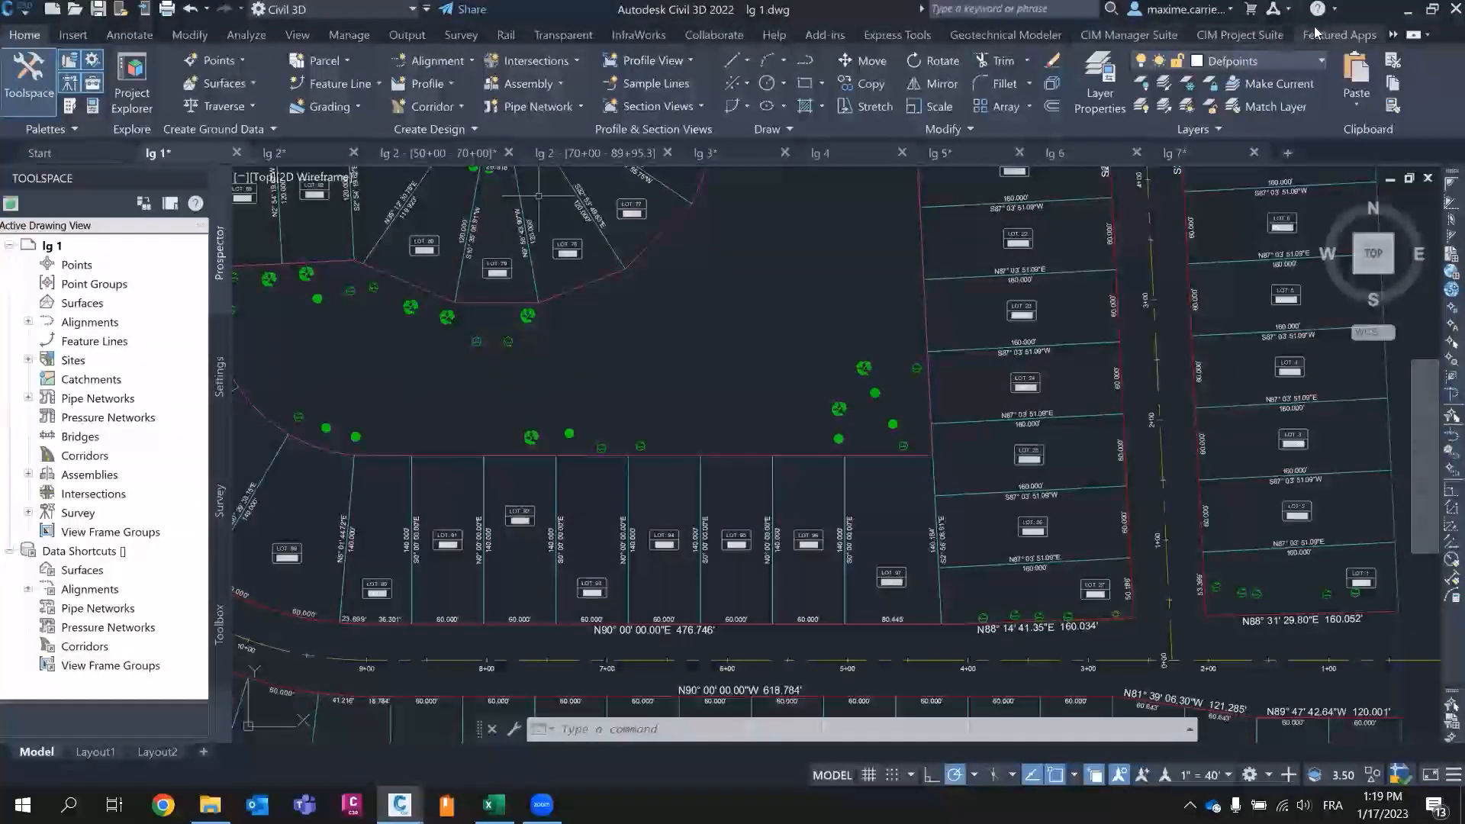
left_click(1253, 37)
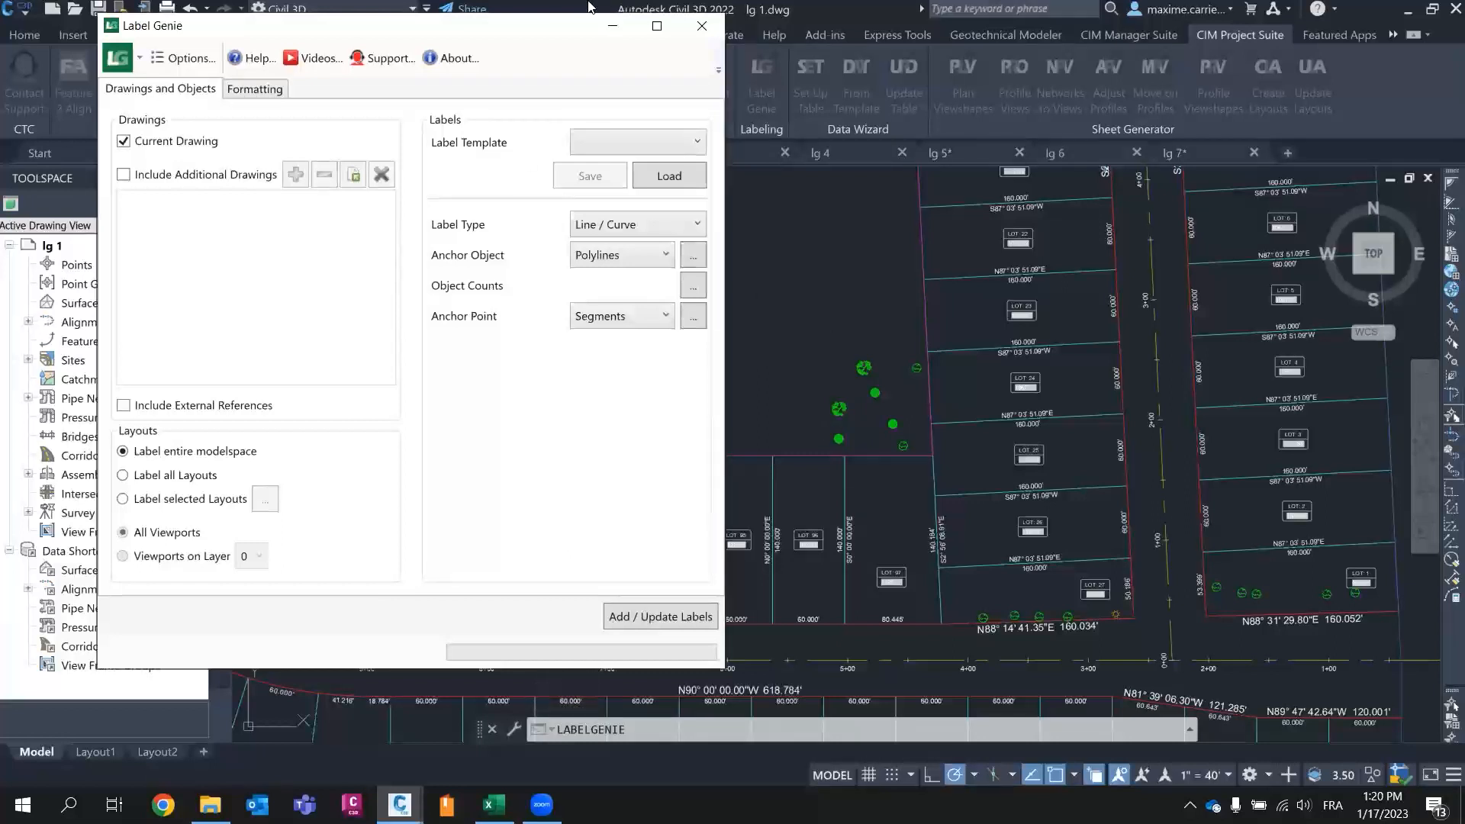
left_click(636, 142)
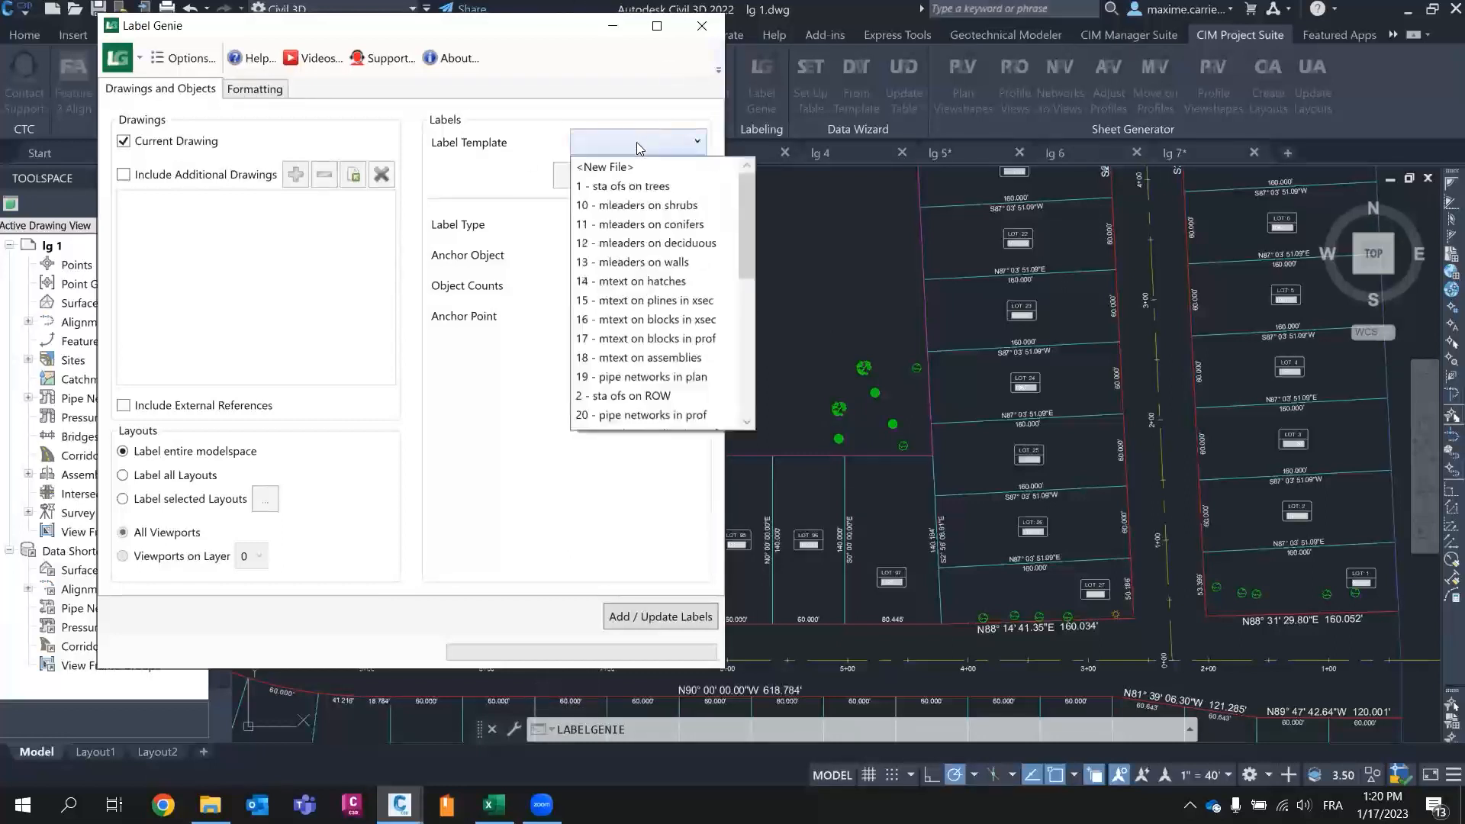
scroll(685, 281, "down", 6)
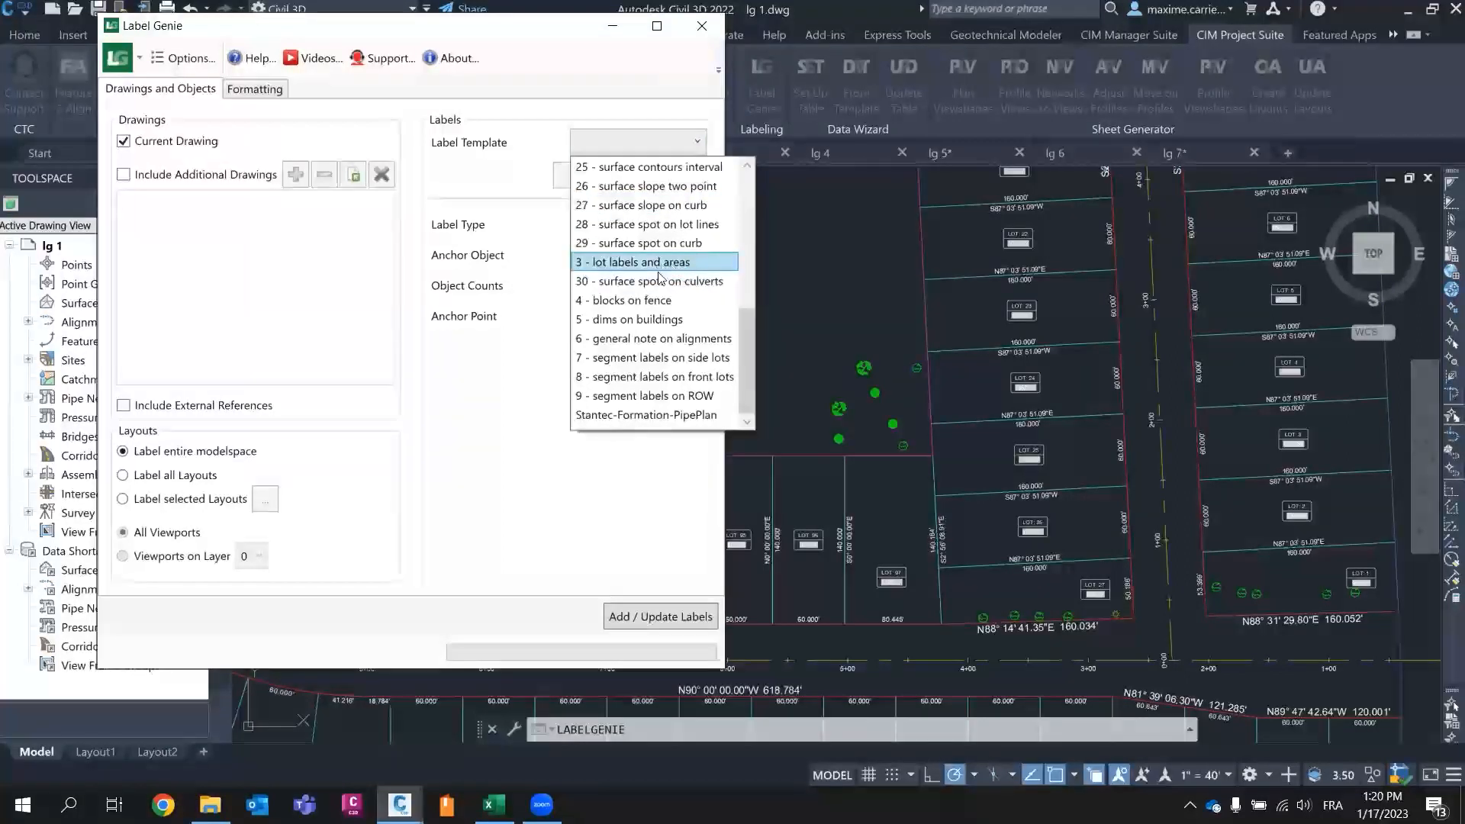
scroll(660, 279, "up", 6)
left_click(664, 205)
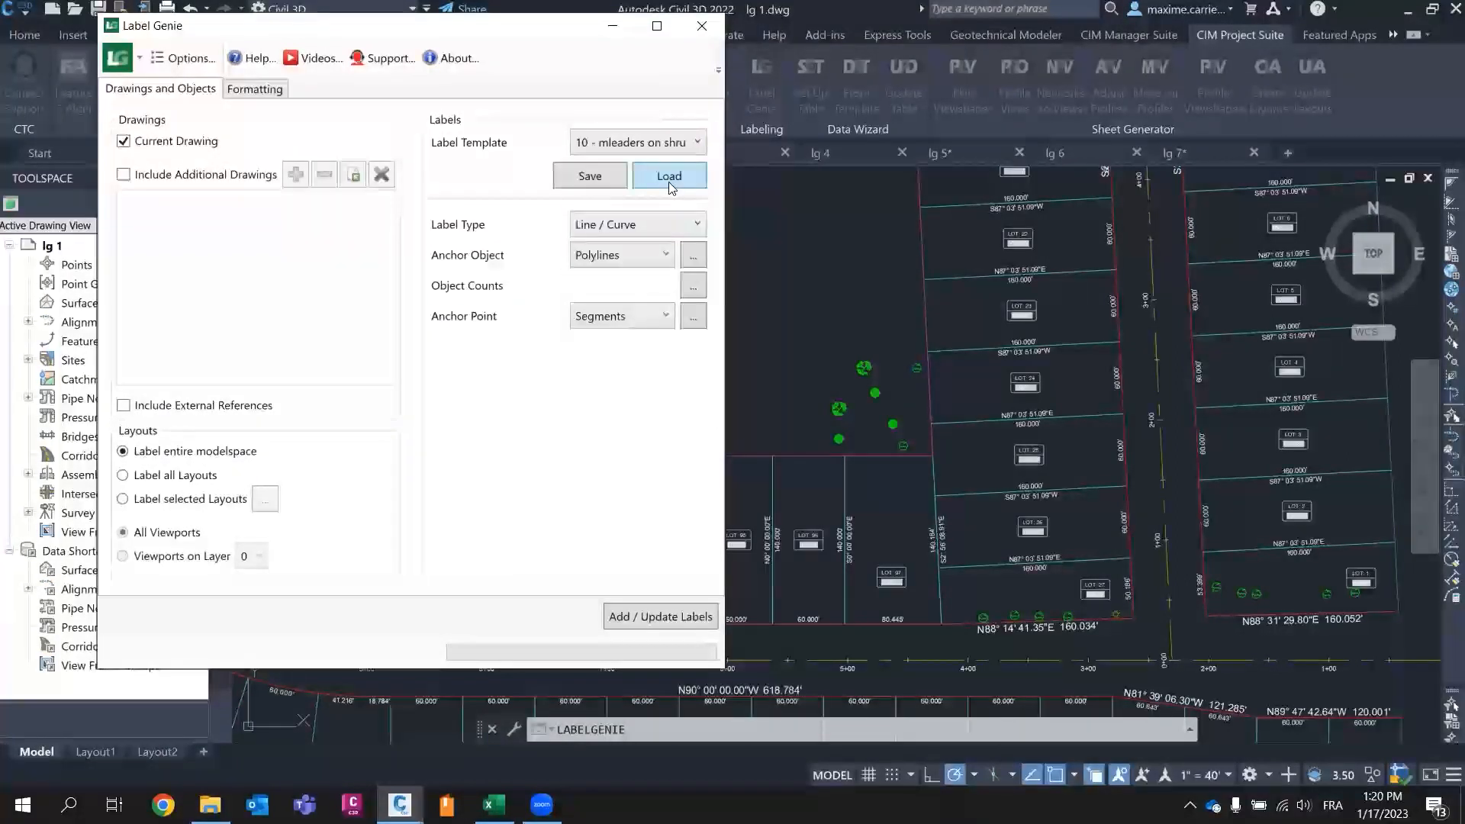
left_click(671, 187)
left_click(421, 383)
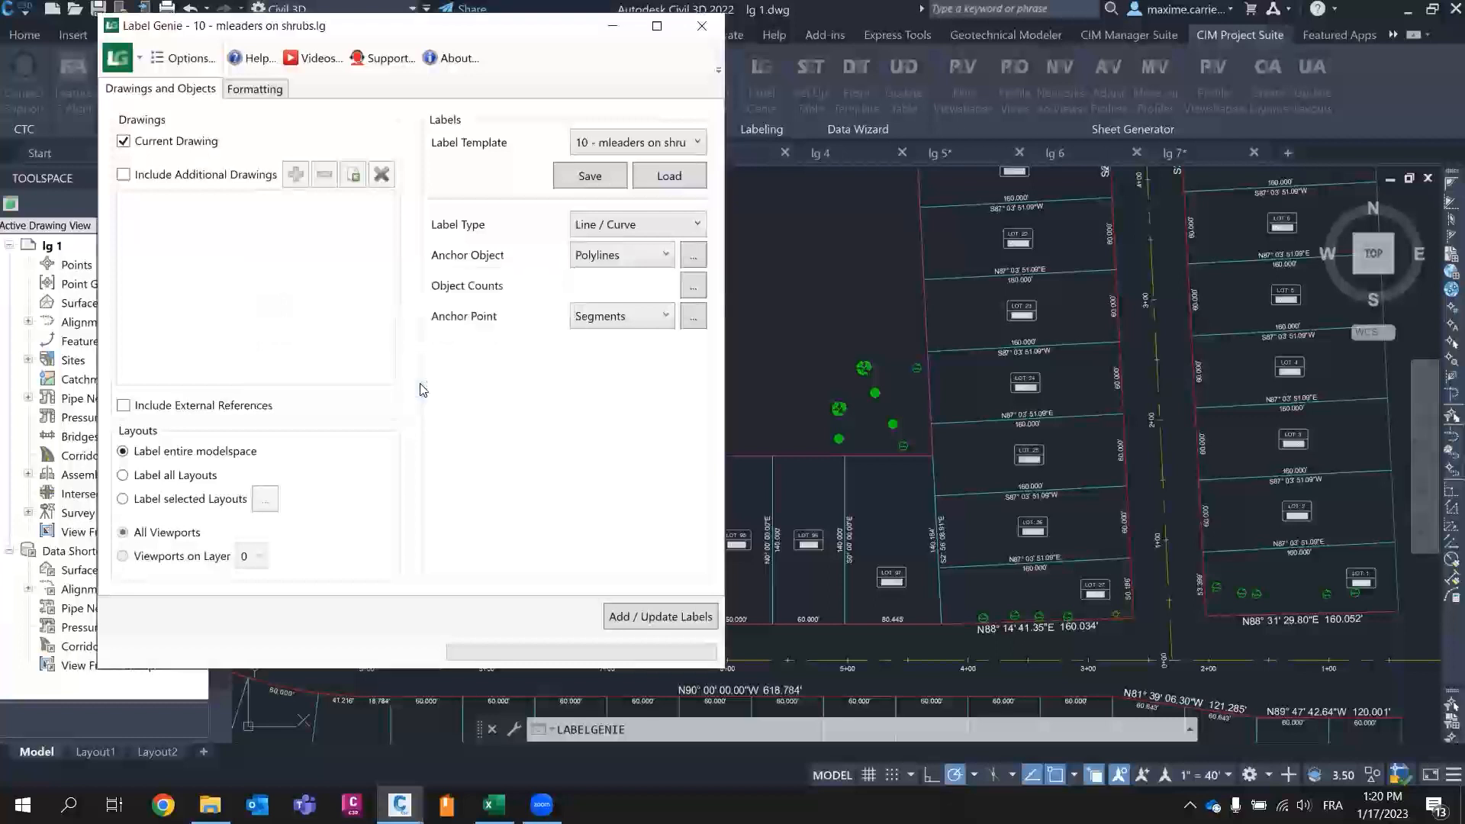
- Add the shrub multileaders across the entire modelspace of the current drawing and accept the status report
left_click(642, 615)
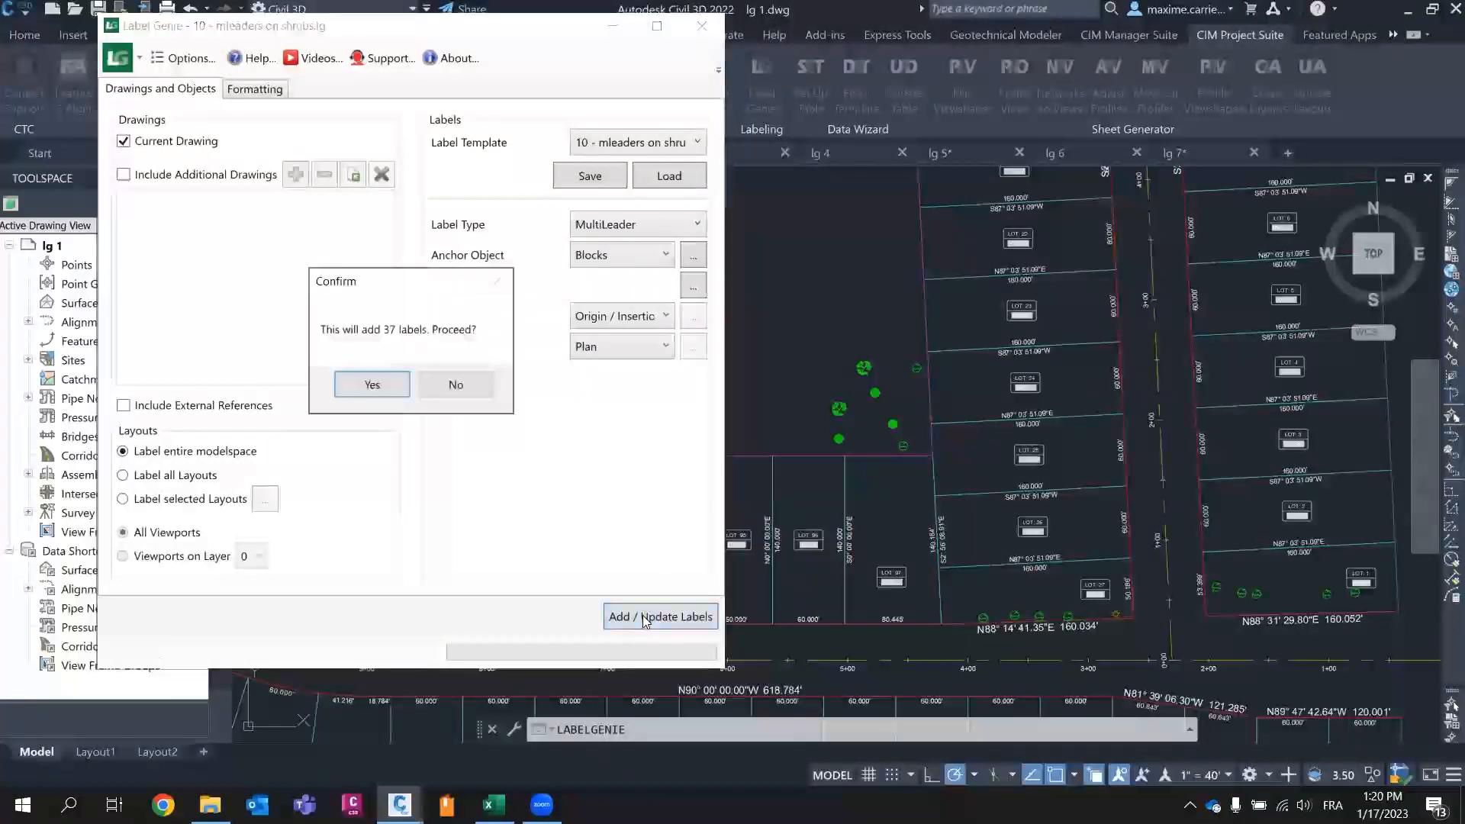
left_click(390, 383)
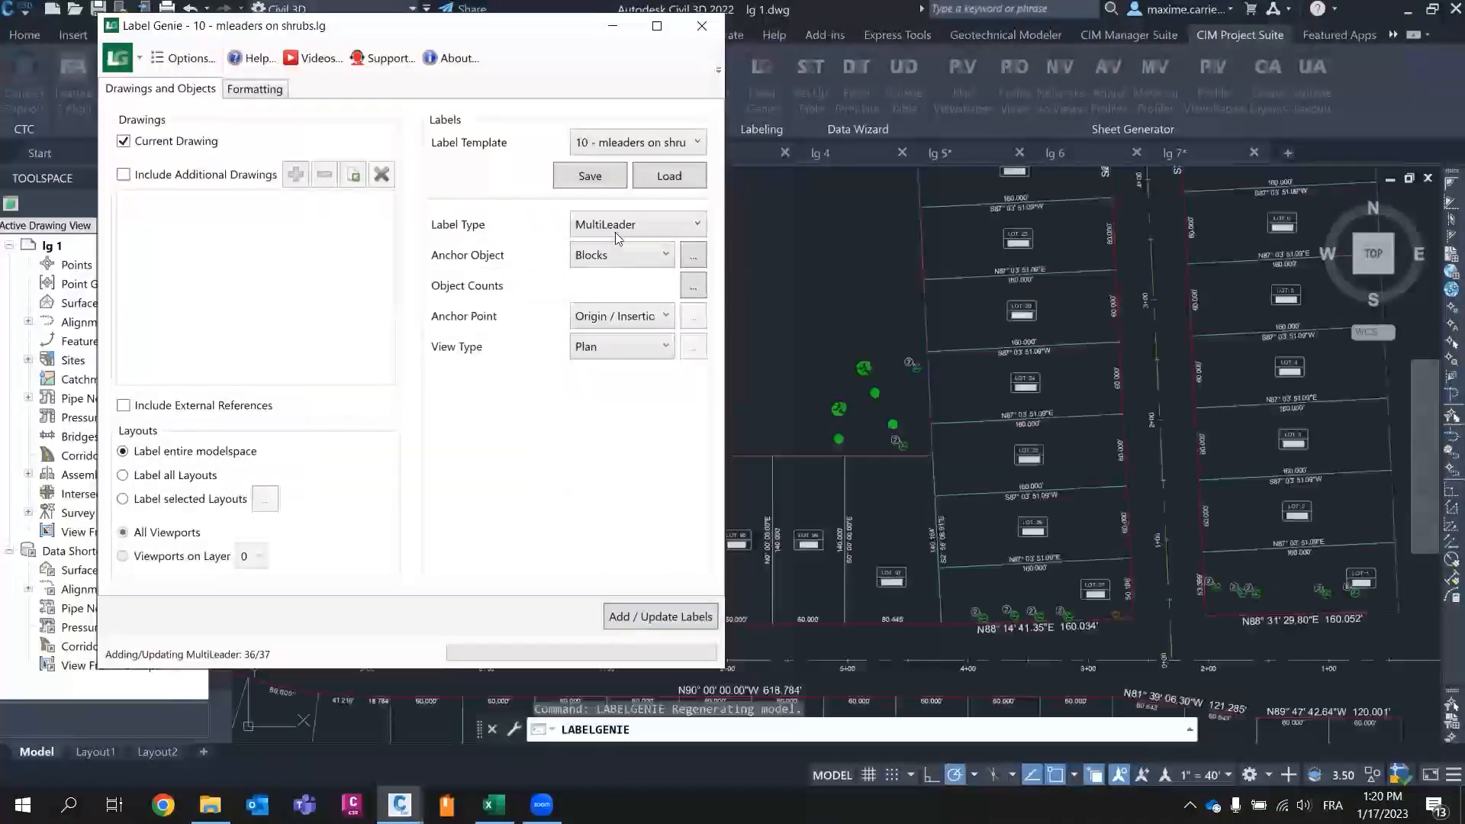
left_click(551, 458)
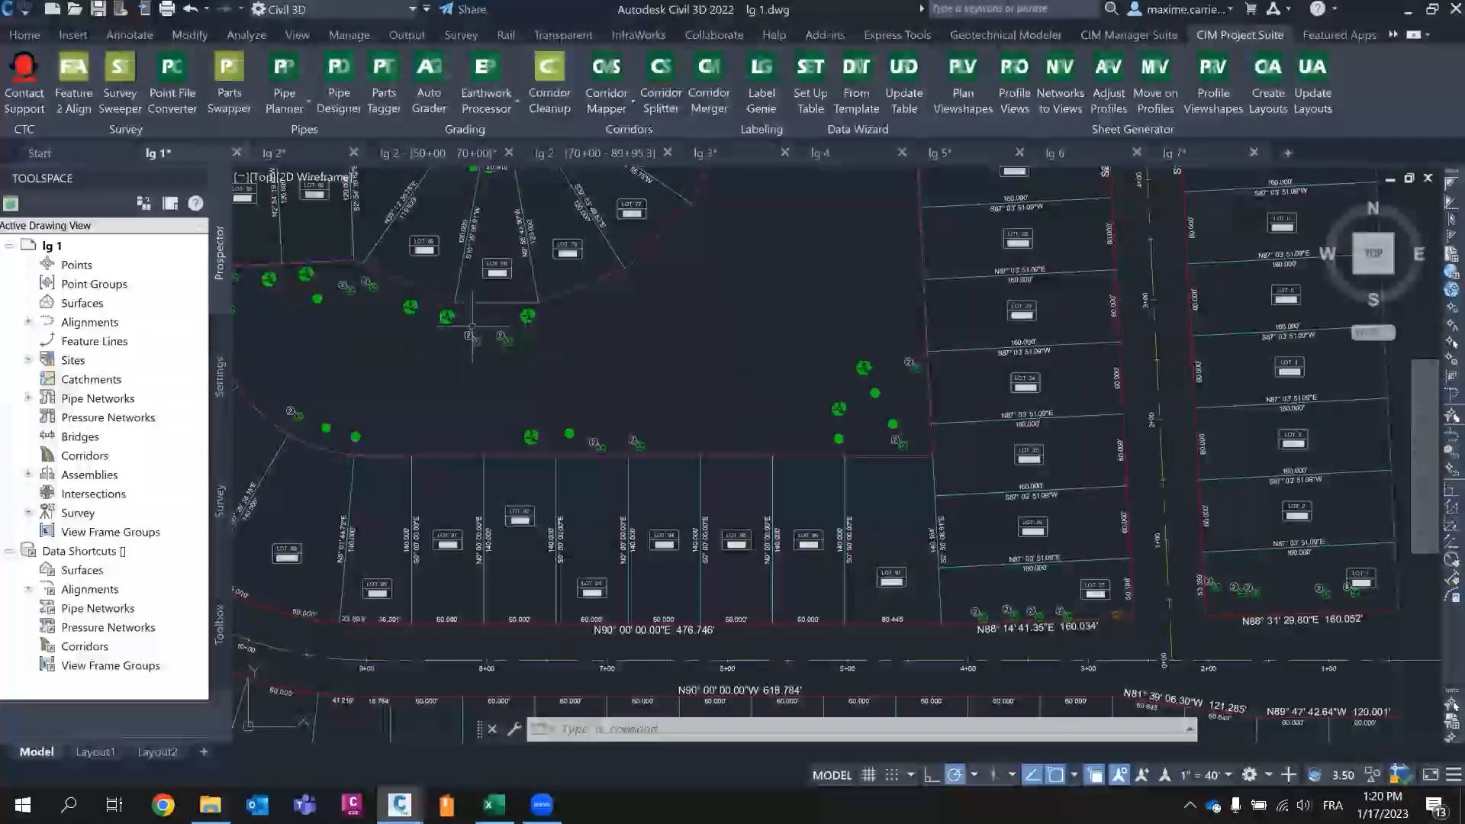
scroll(903, 441, "up", 5)
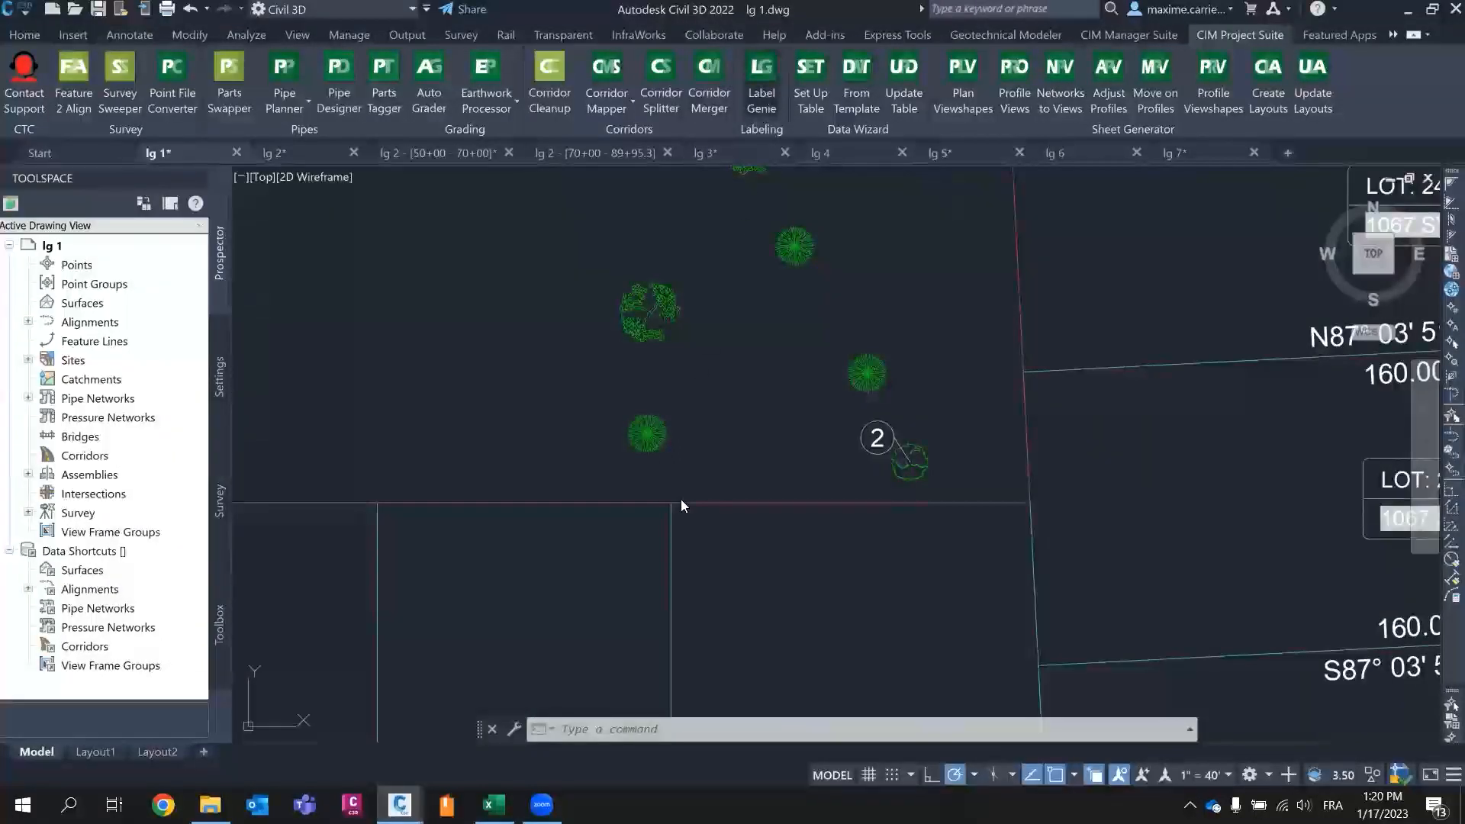
- Restart Label Genie and load the "11 - mleaders on conifers" template, discarding unsaved changes
key("Return")
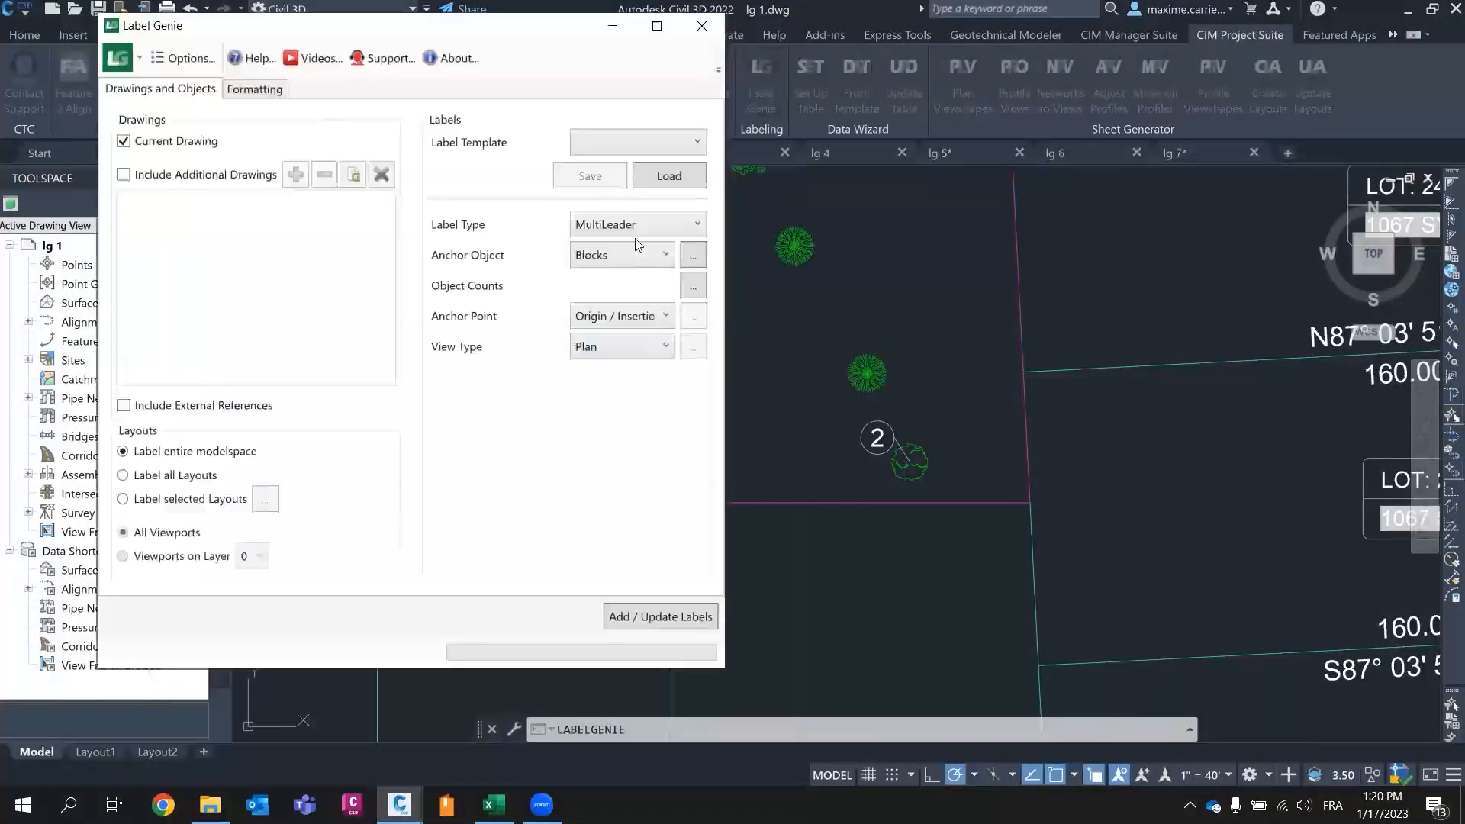
left_click(658, 142)
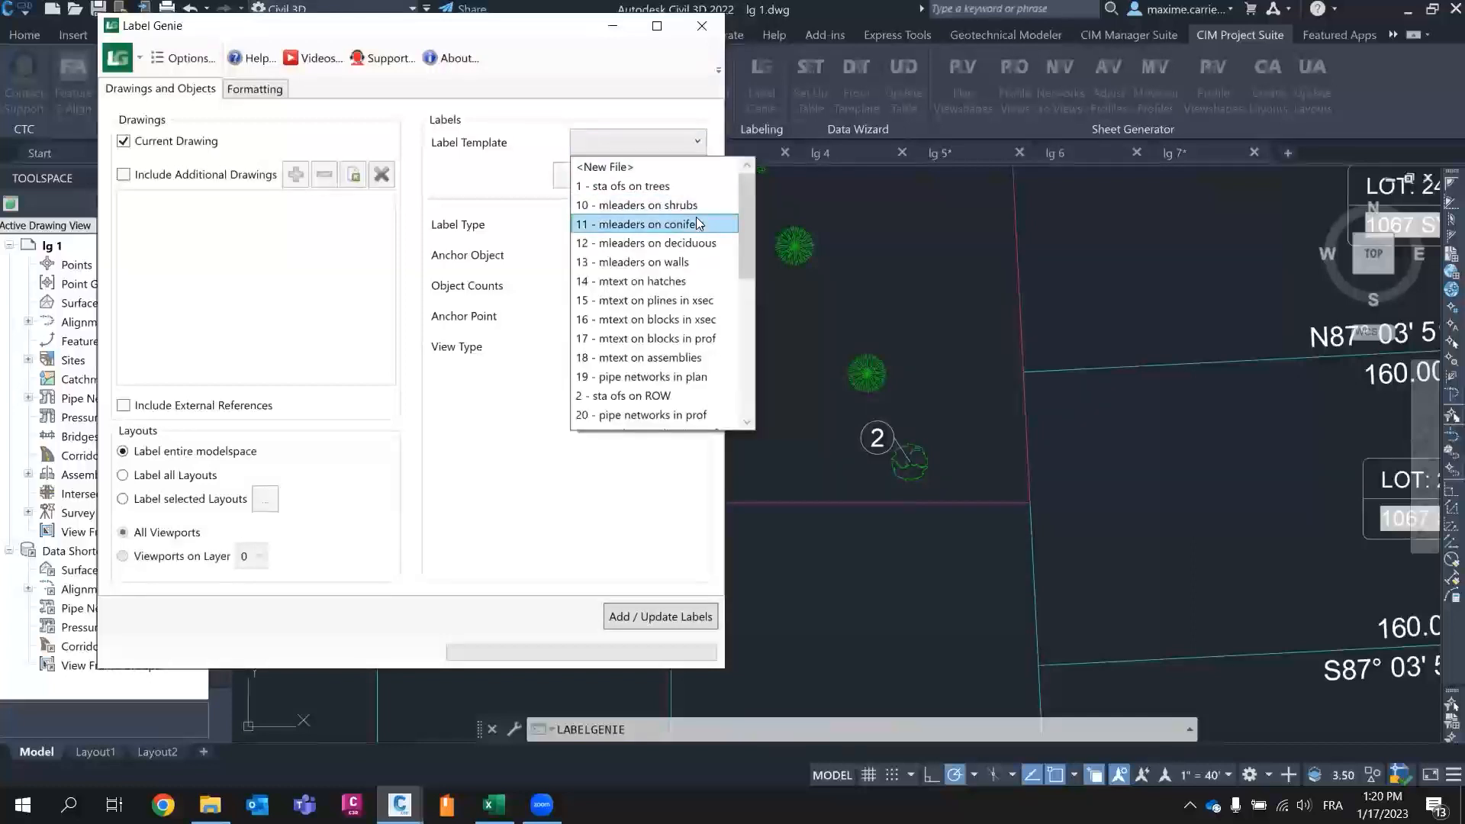
left_click(656, 223)
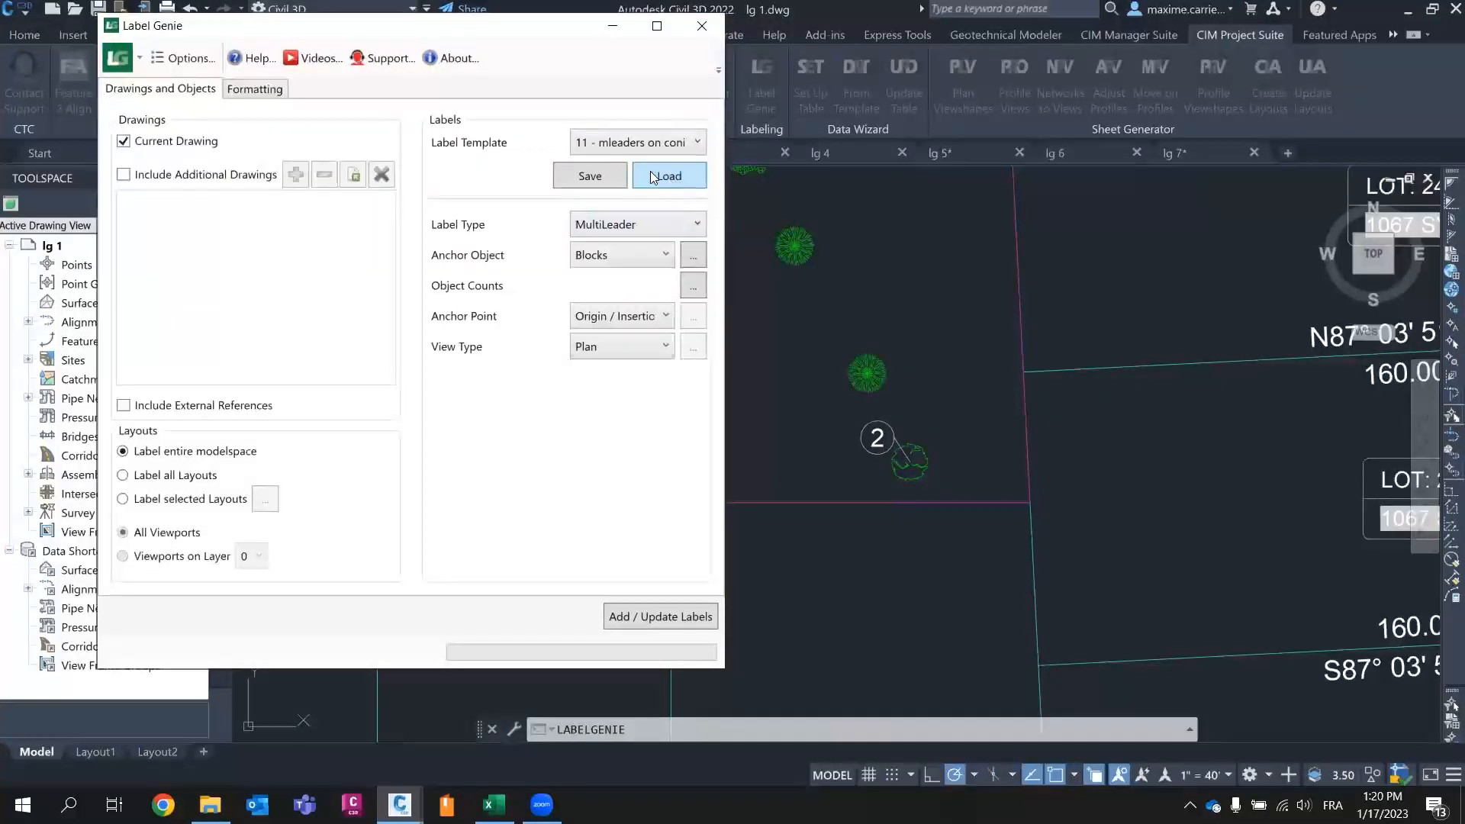
left_click(661, 173)
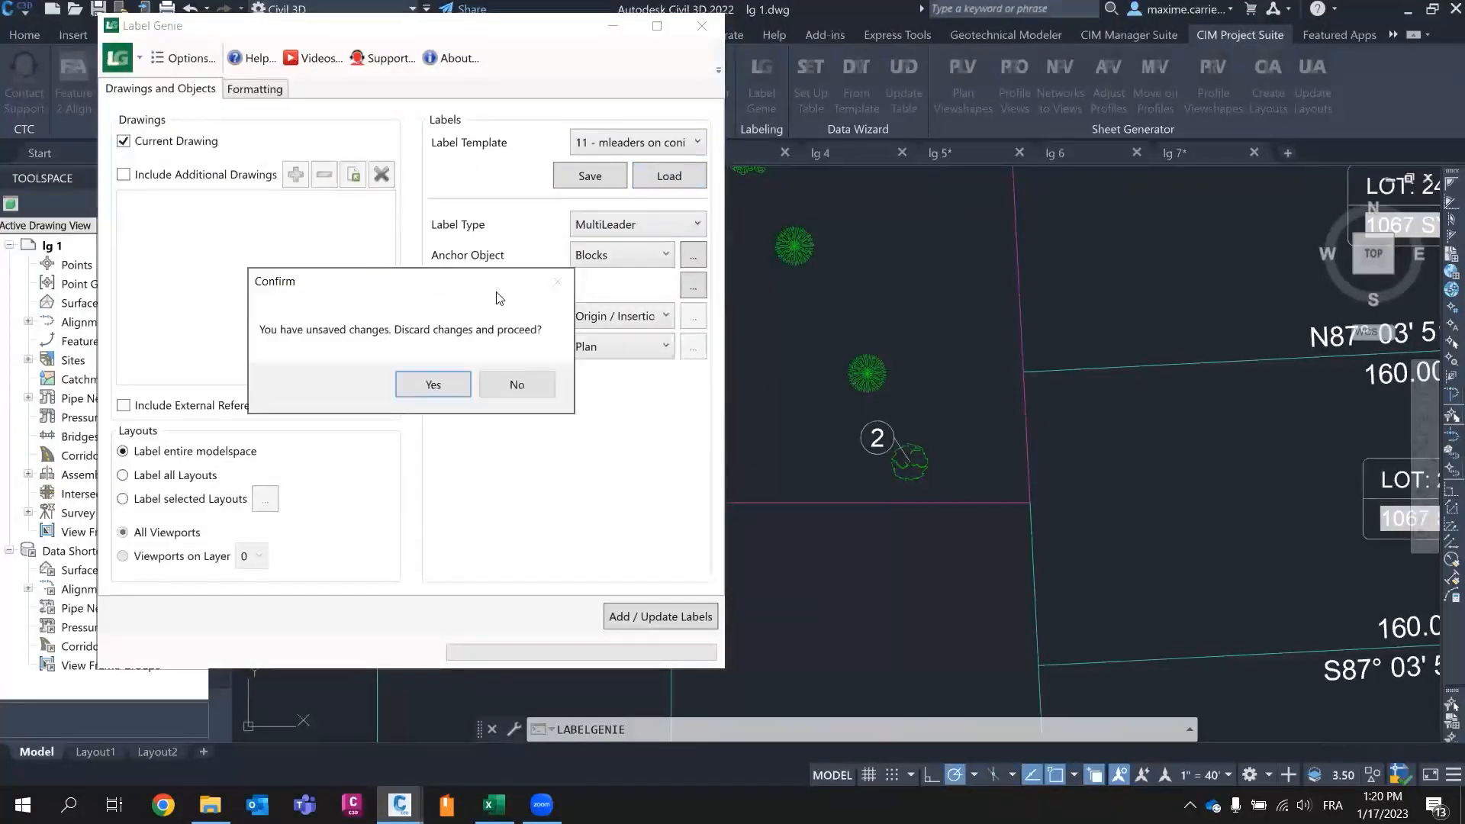
left_click(441, 393)
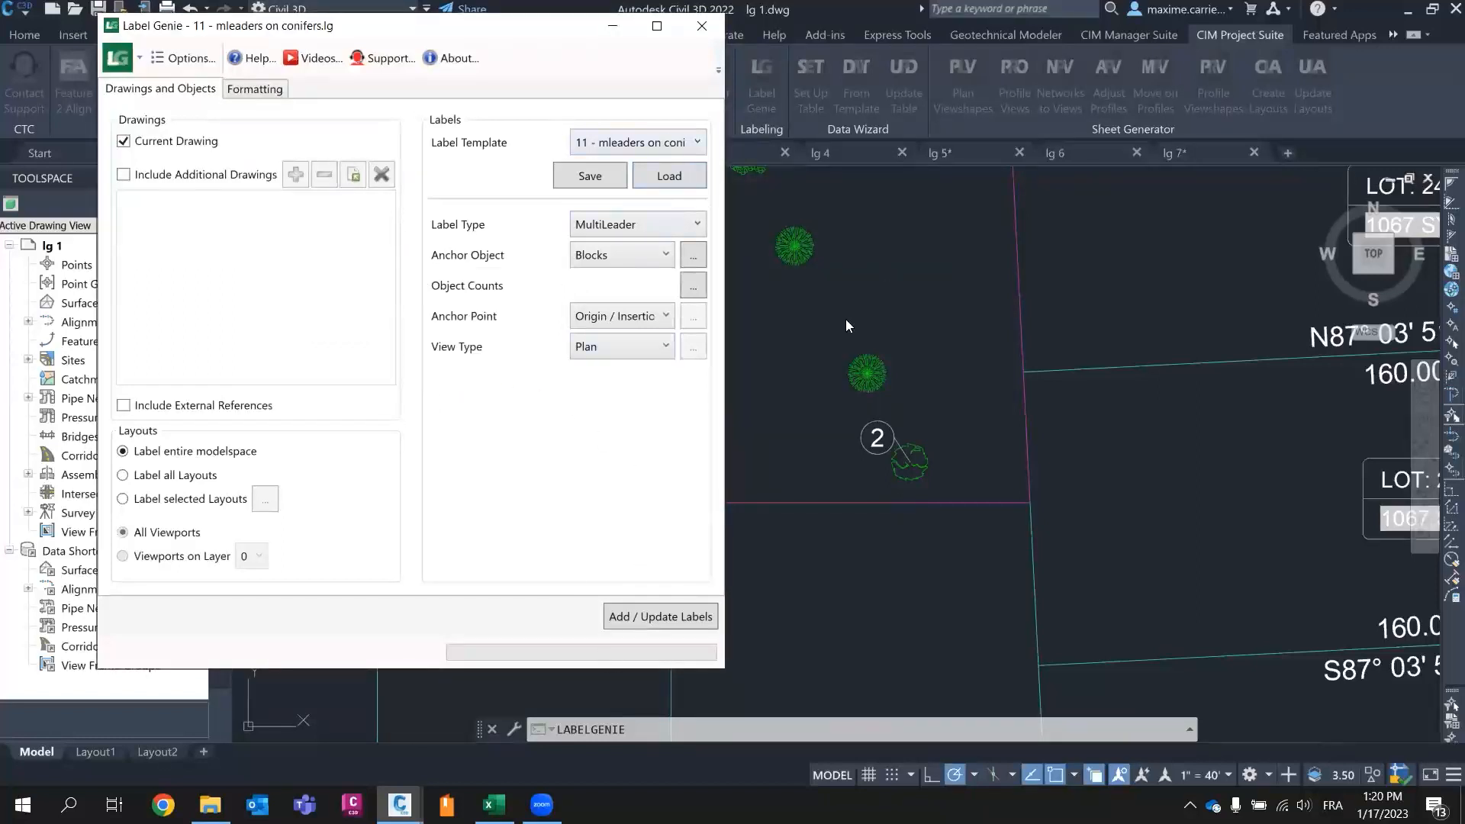
- Add the conifer multileaders across the entire modelspace of the current drawing and accept the status report
left_click(633, 623)
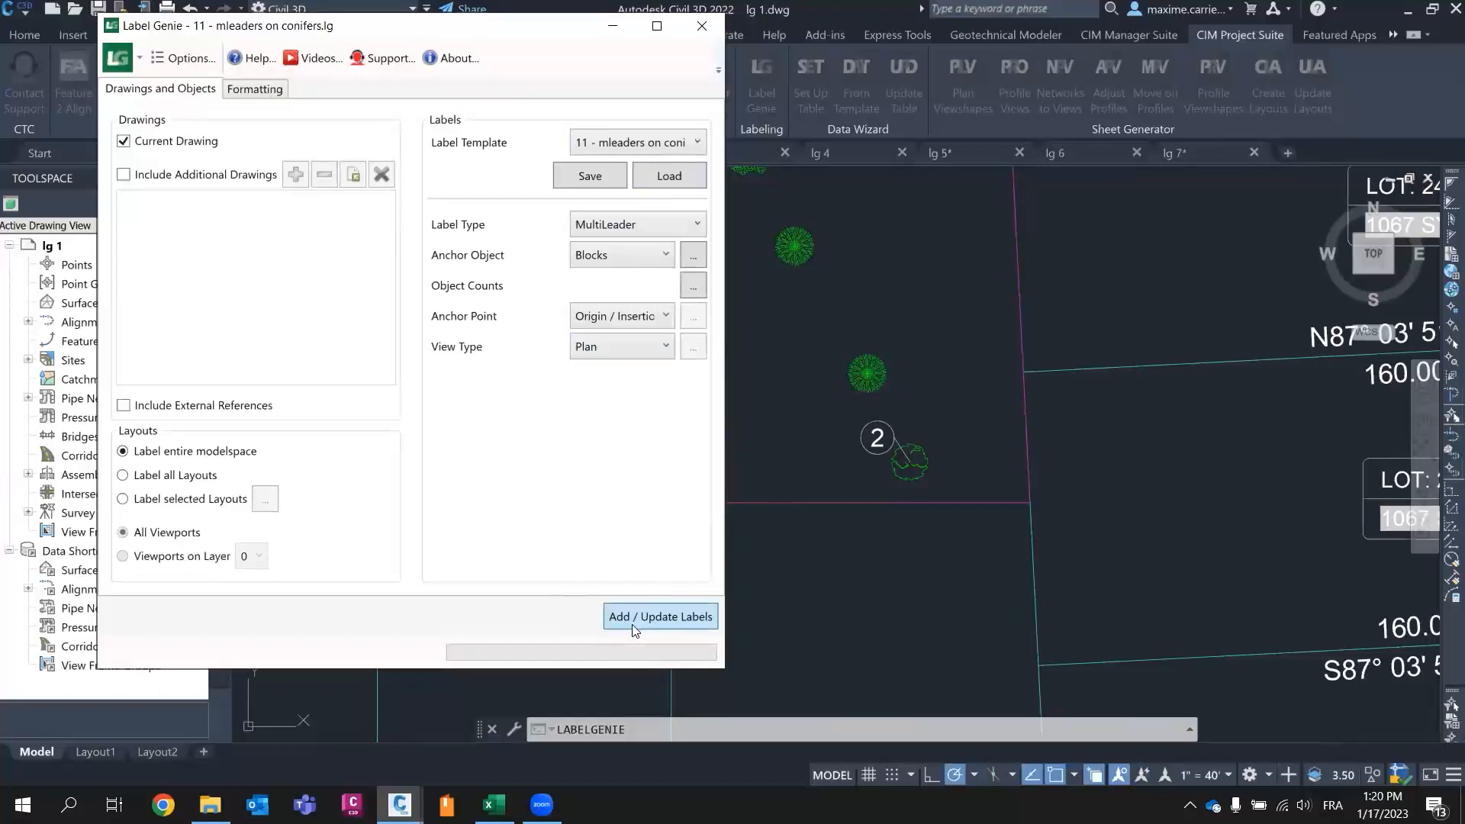
left_click(372, 384)
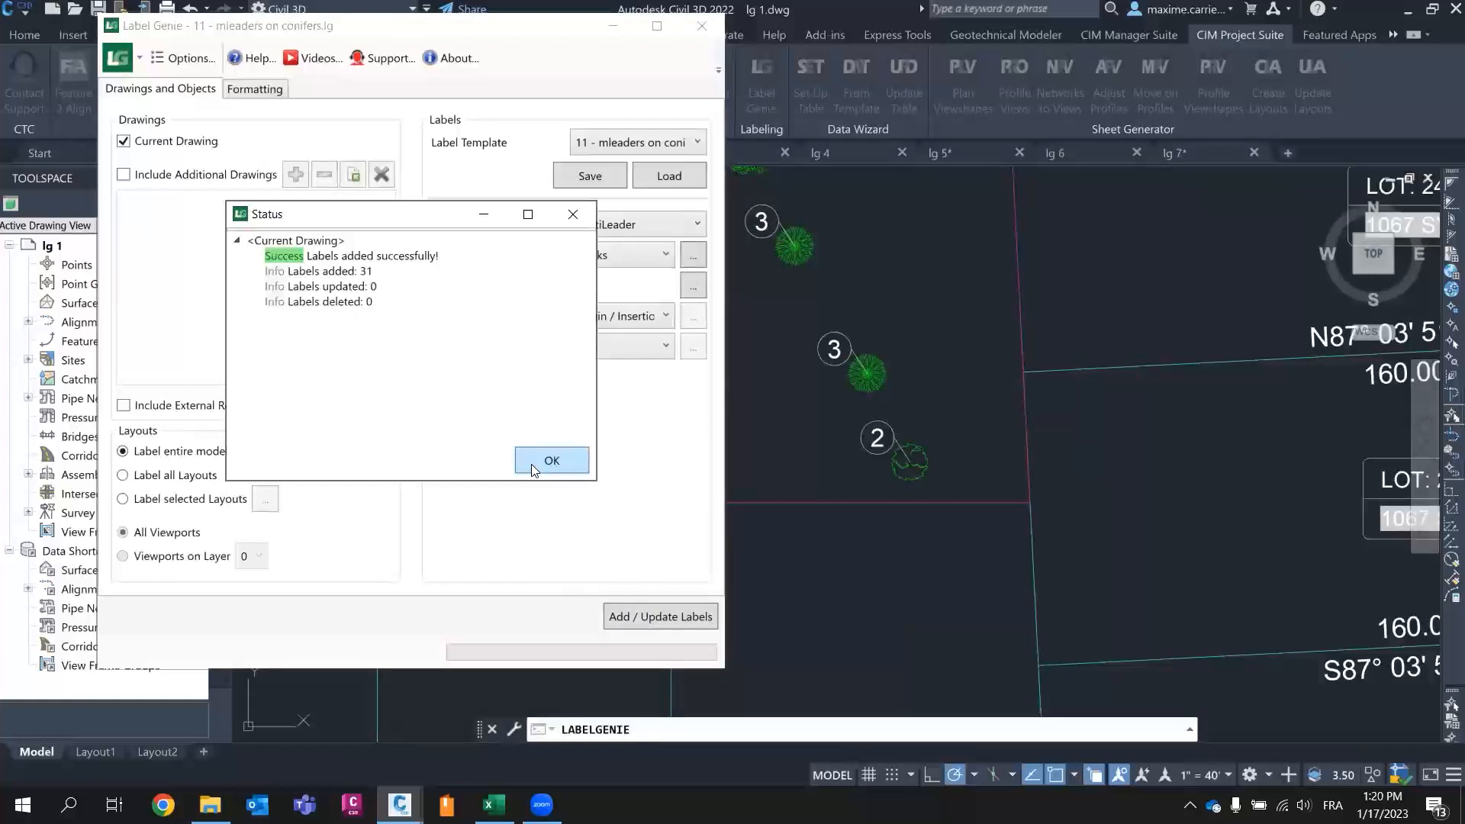
left_click(534, 462)
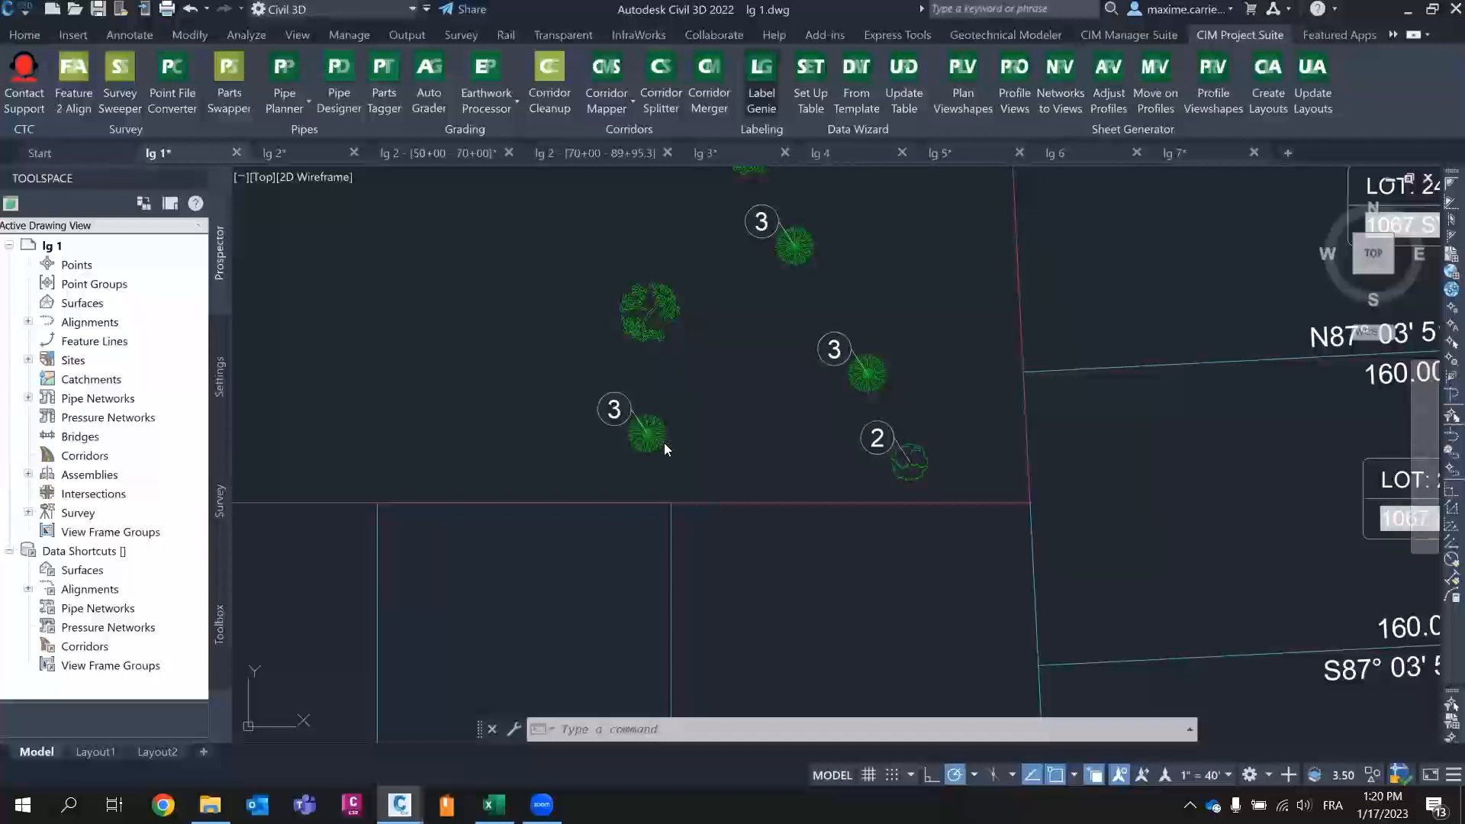
- Restart Label Genie and load the "12 - mleaders on deciduous" template, discarding unsaved changes
key("Return")
left_click(697, 141)
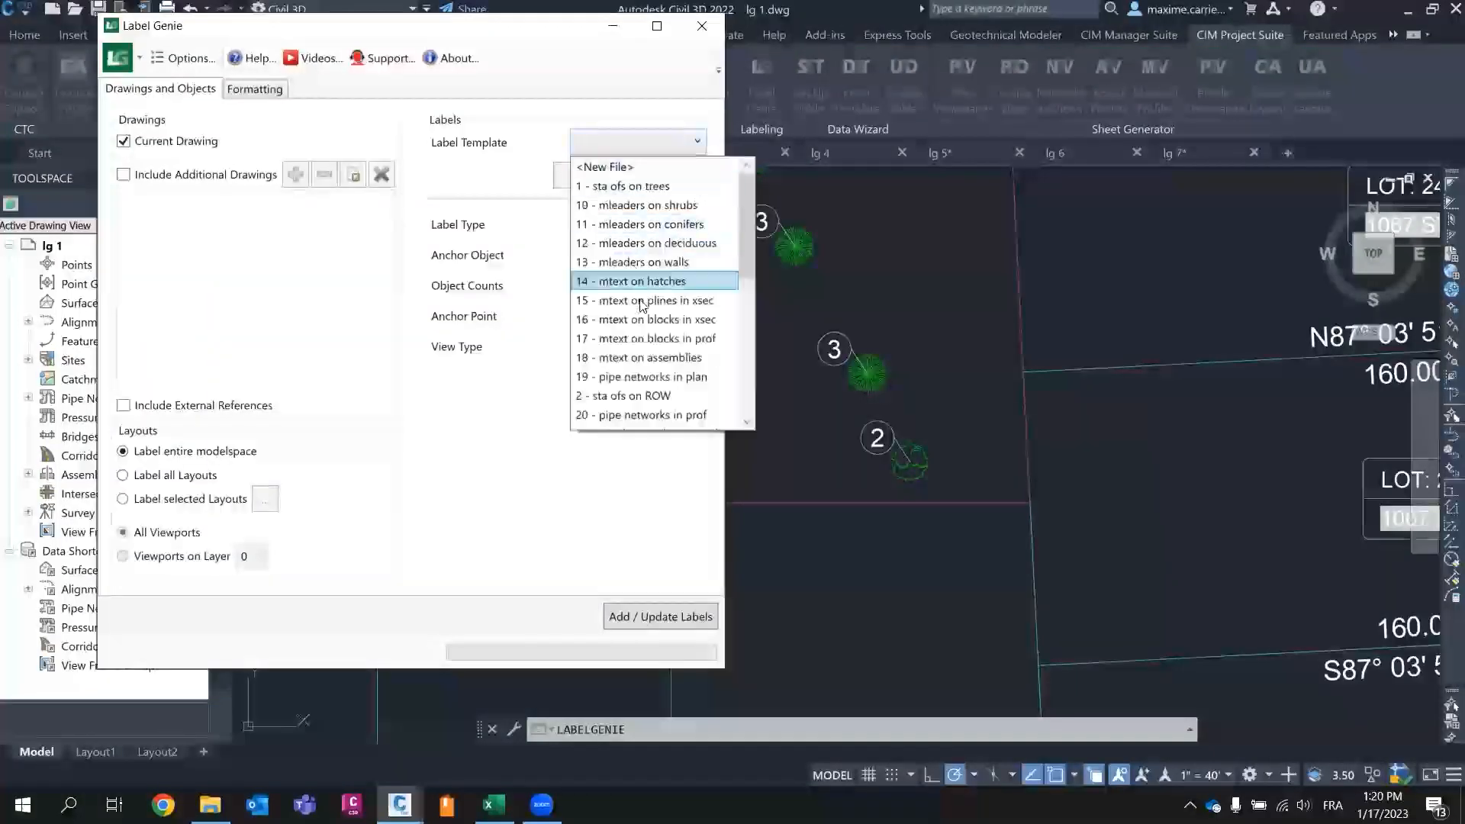
left_click(659, 244)
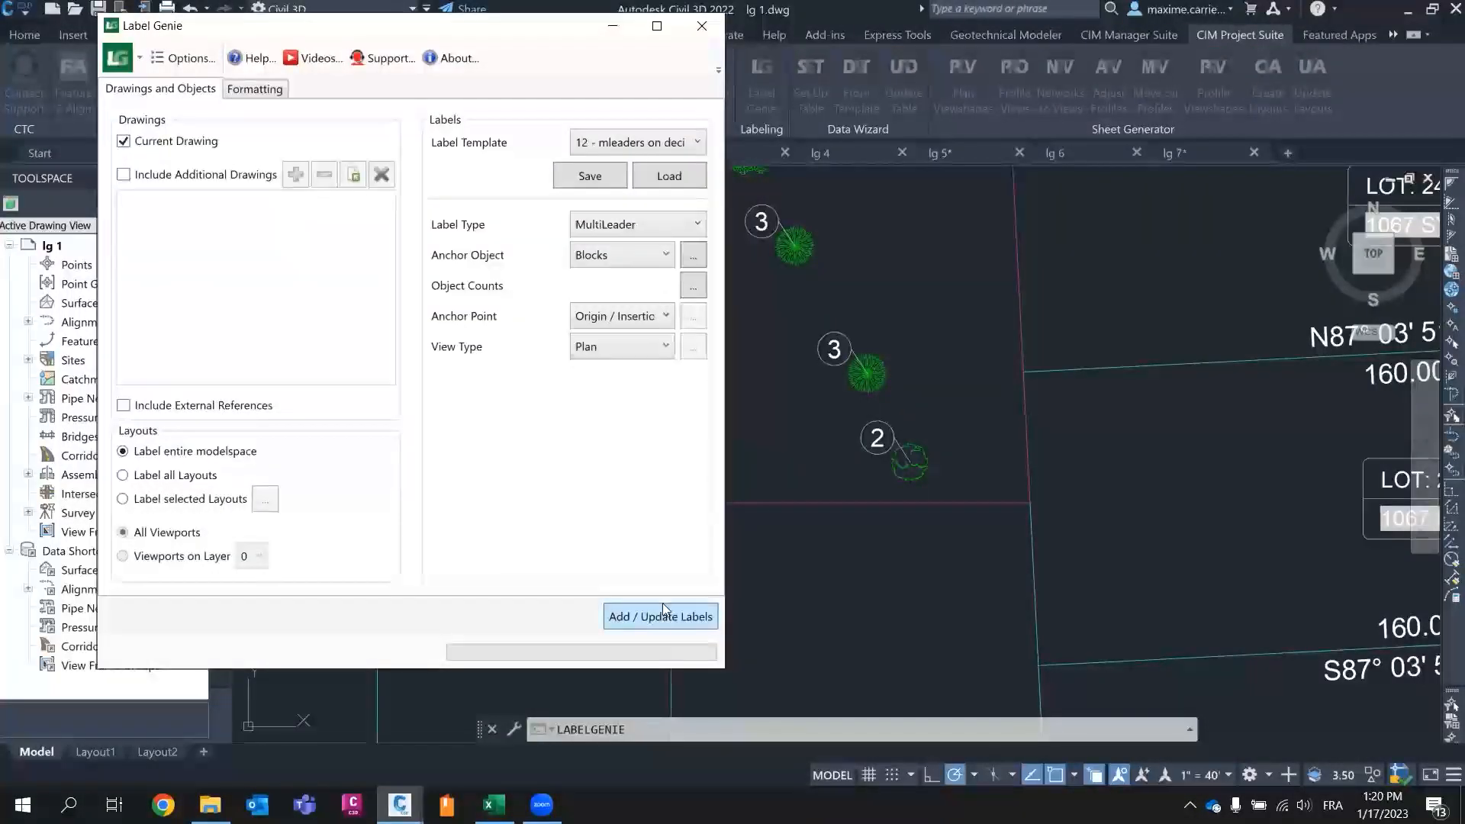
left_click(691, 178)
left_click(433, 384)
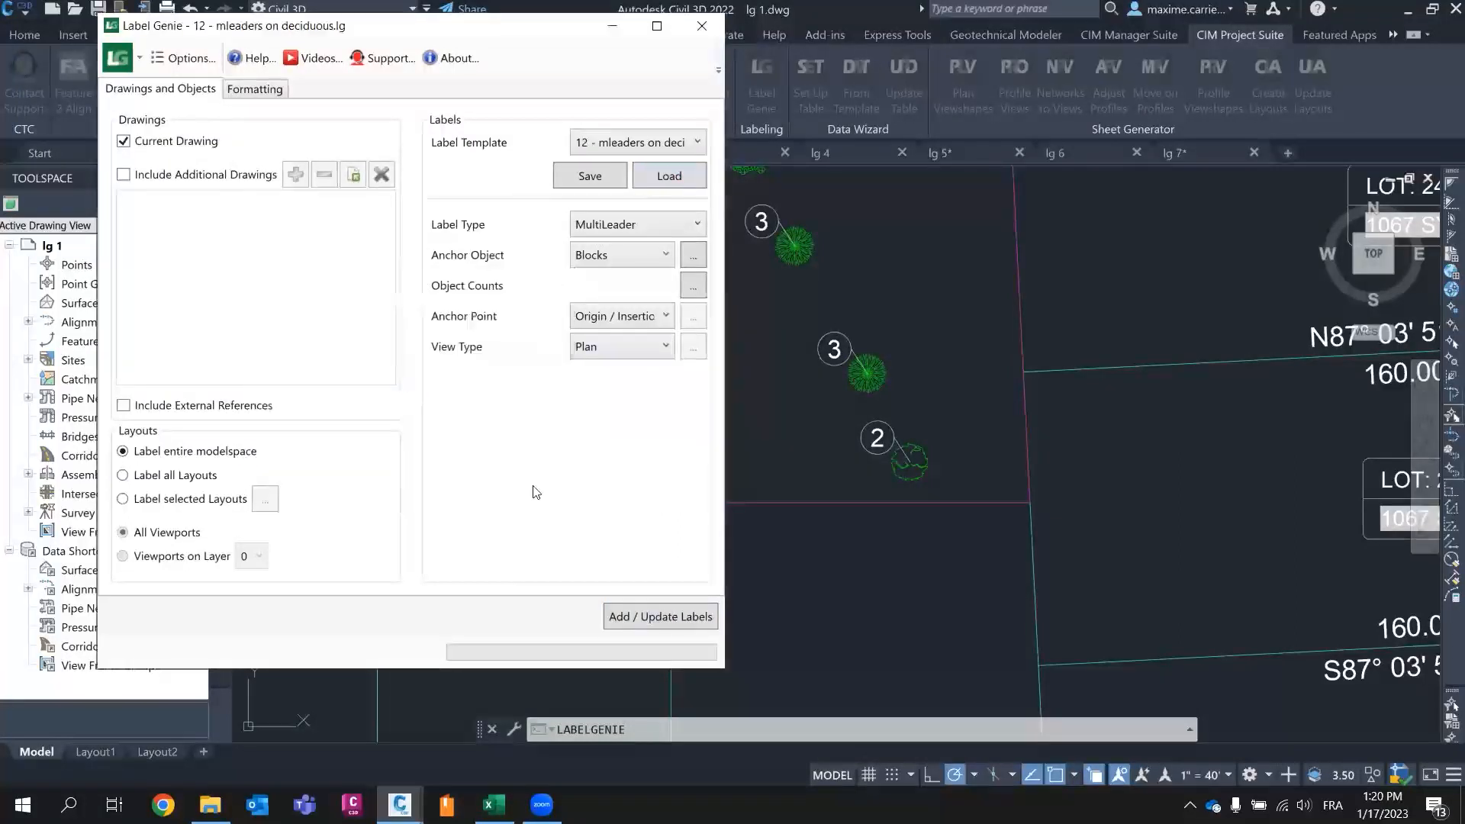
- Add the deciduous tree multileaders across the entire modelspace of the current drawing and accept the status report
left_click(632, 617)
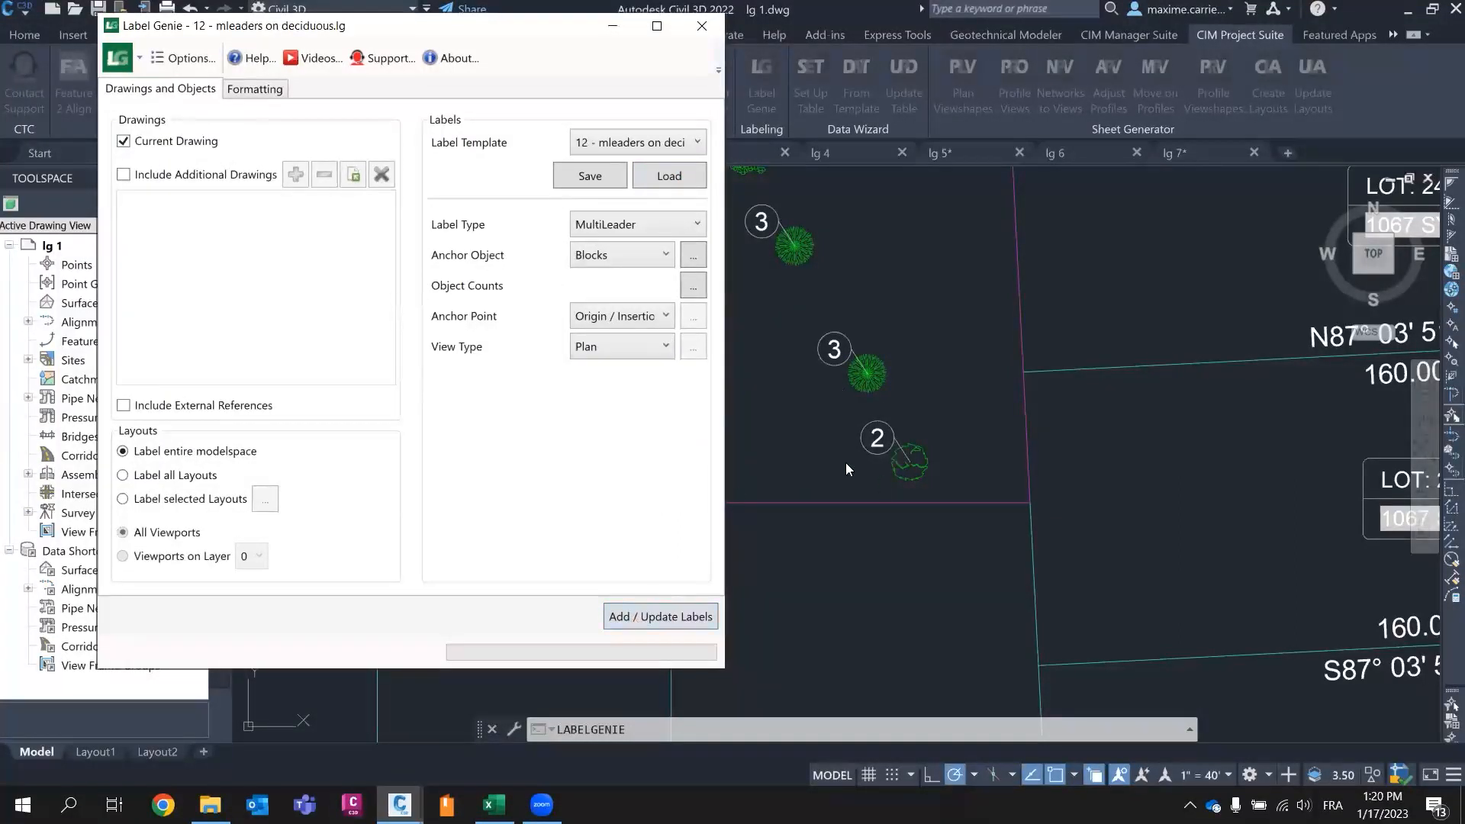
left_click(664, 623)
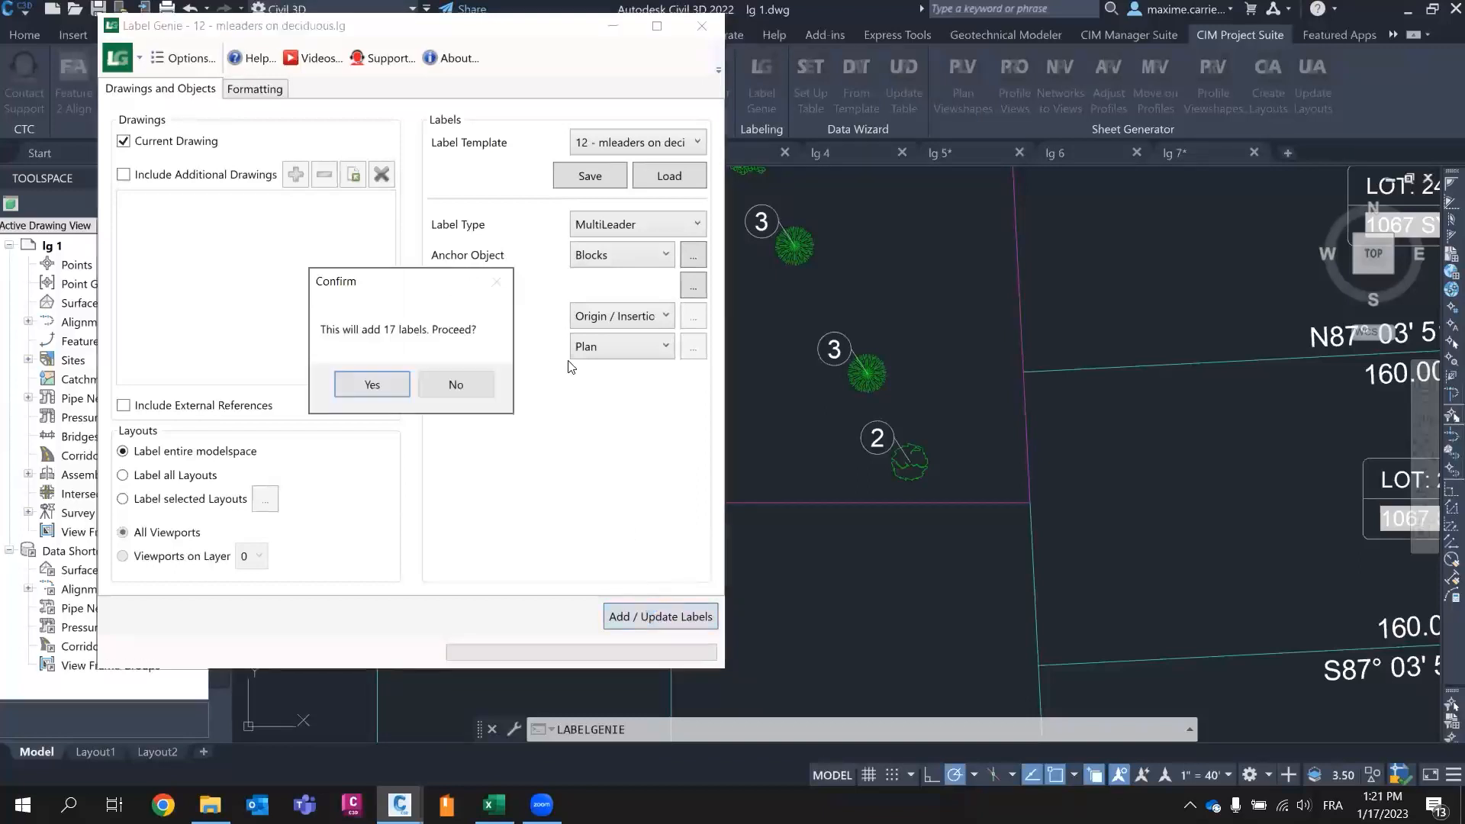
left_click(373, 386)
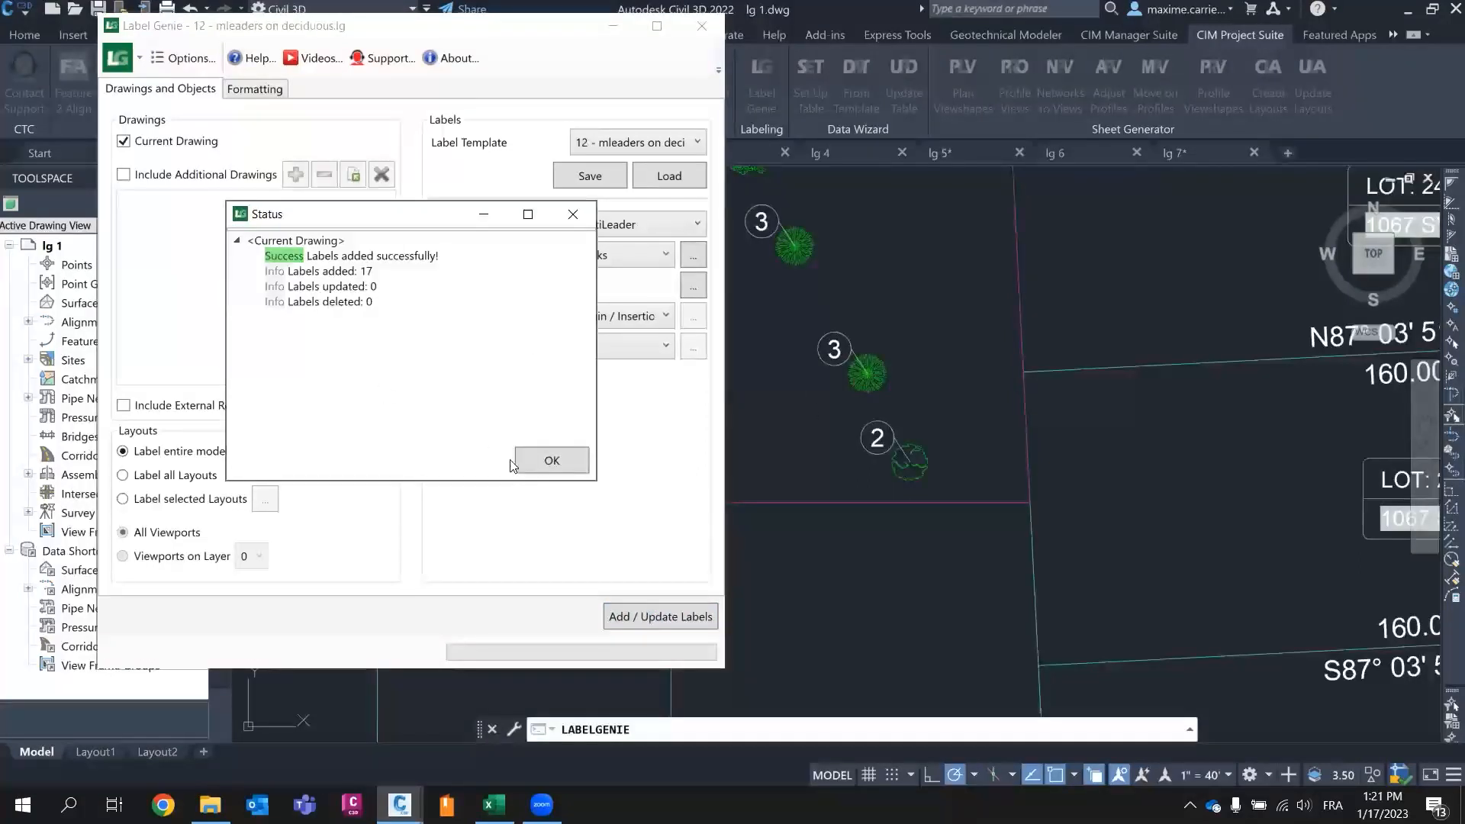
left_click(551, 461)
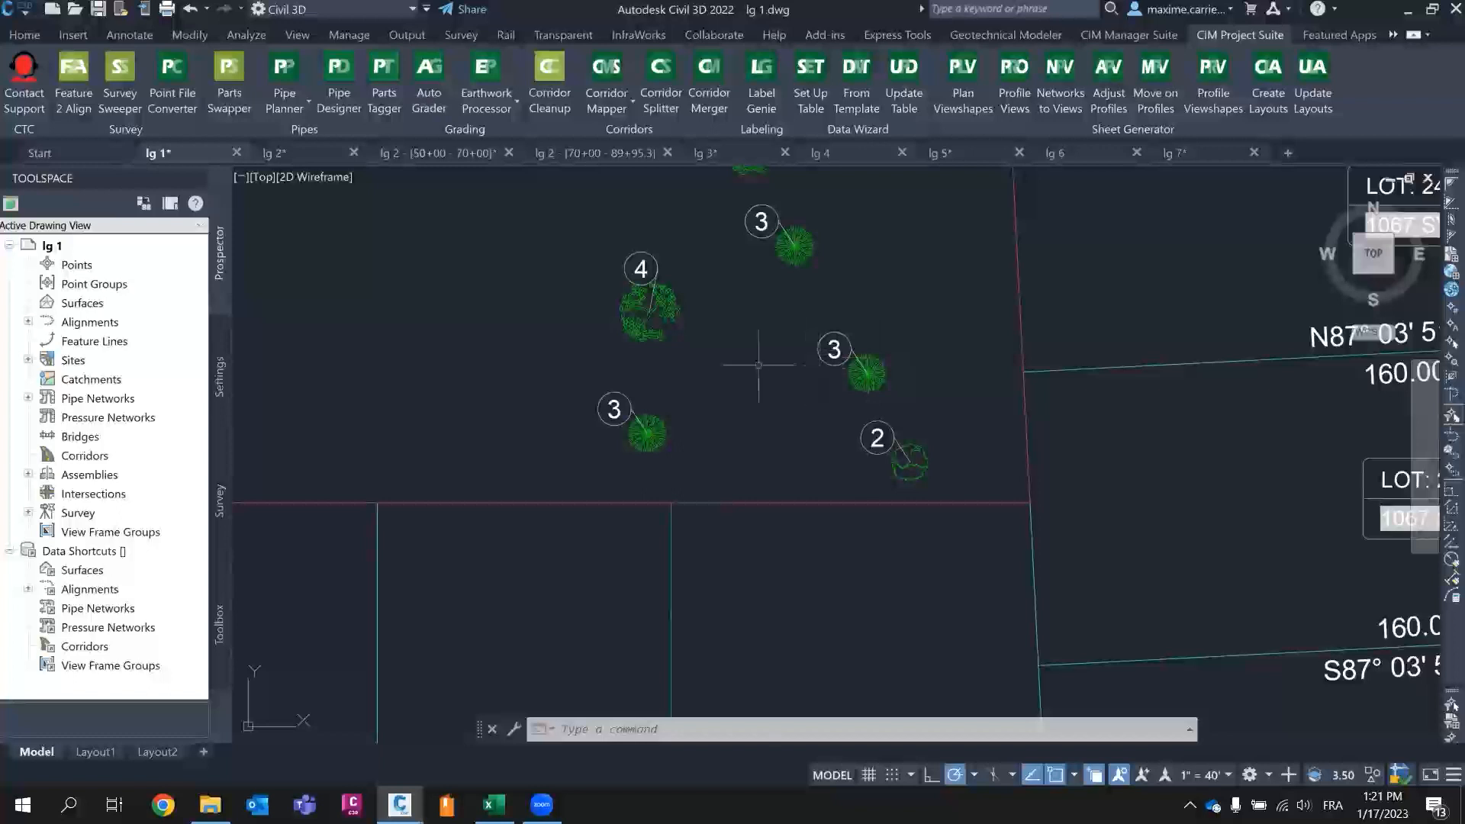
- Examine the numbered multileaders on the shrubs, conifers and deciduous trees around the open area between the lots
middle_click_drag(759, 370, 804, 470)
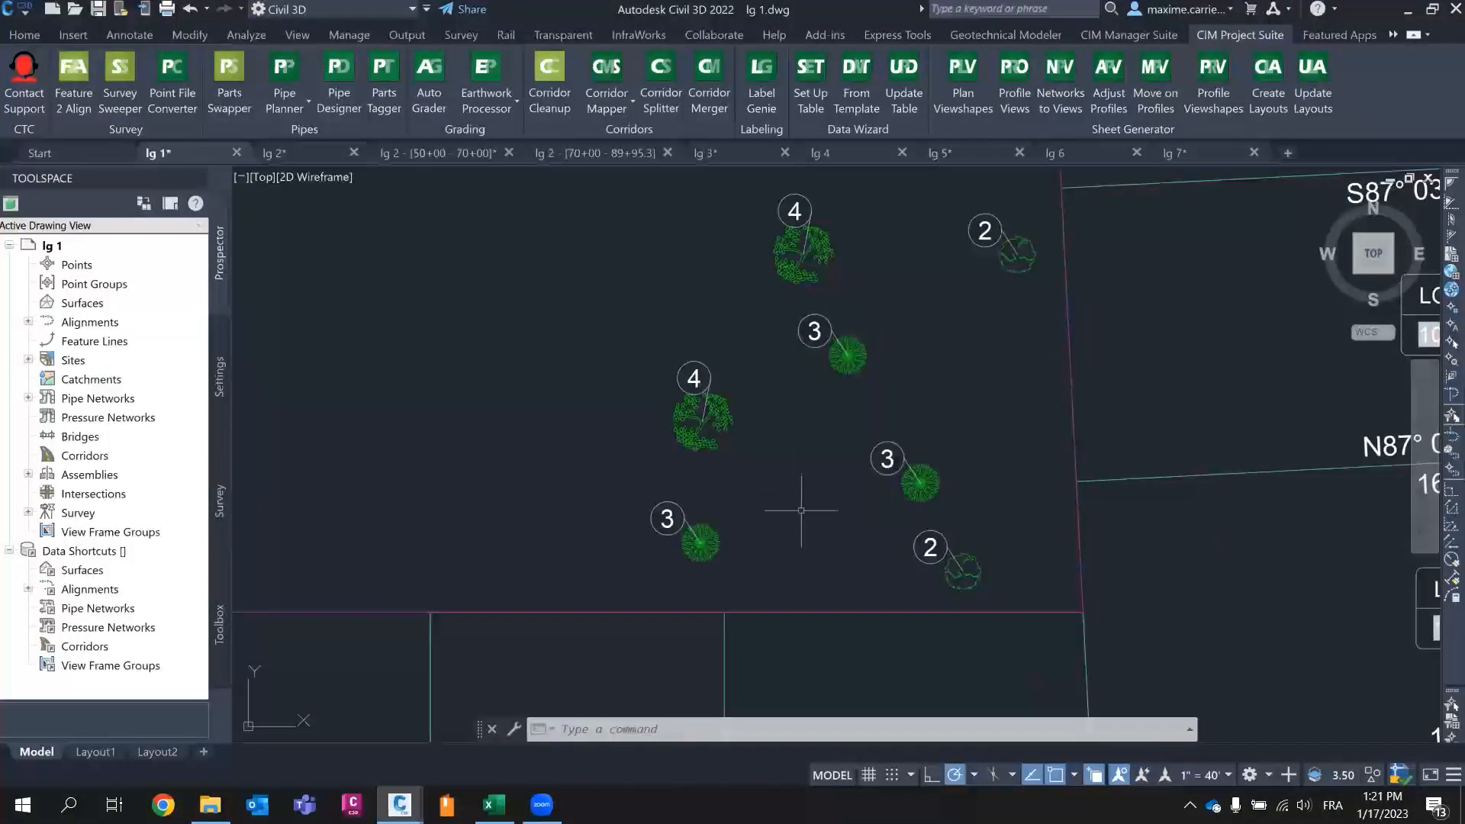
scroll(804, 492, "down", 2)
scroll(877, 504, "down", 5)
scroll(878, 504, "up", 5)
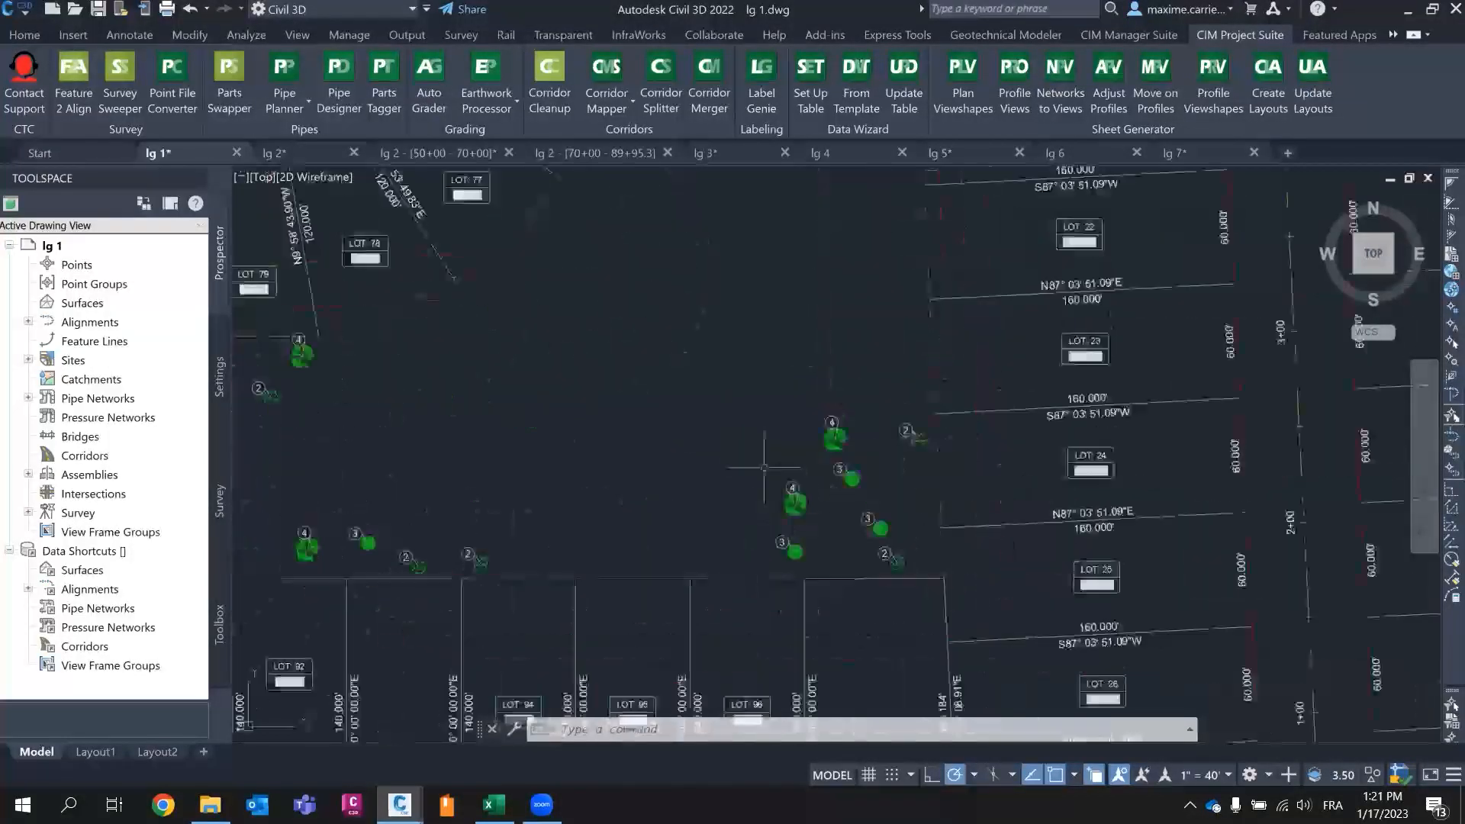
scroll(915, 519, "down", 2)
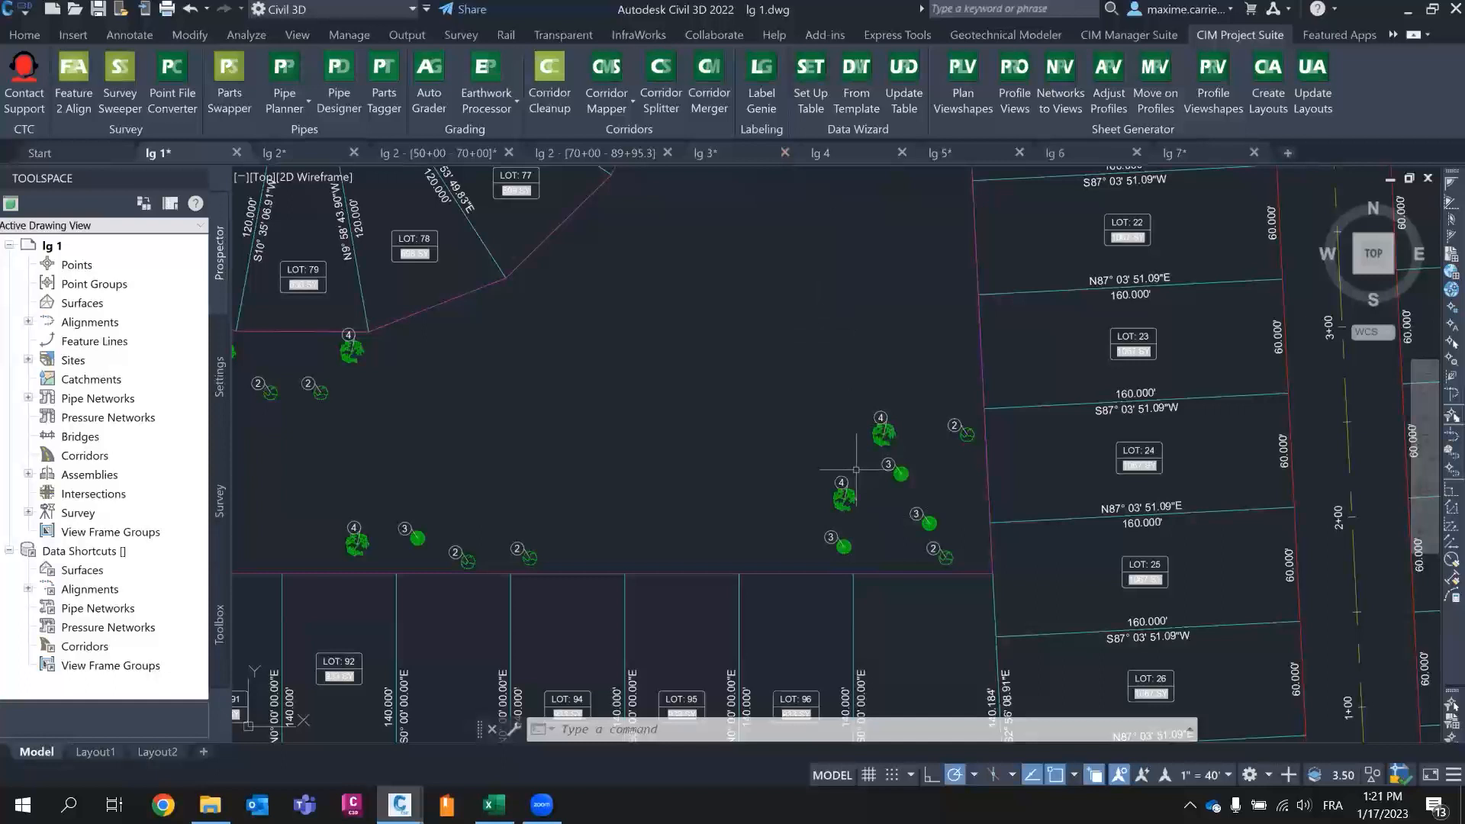
mouse_move(856, 470)
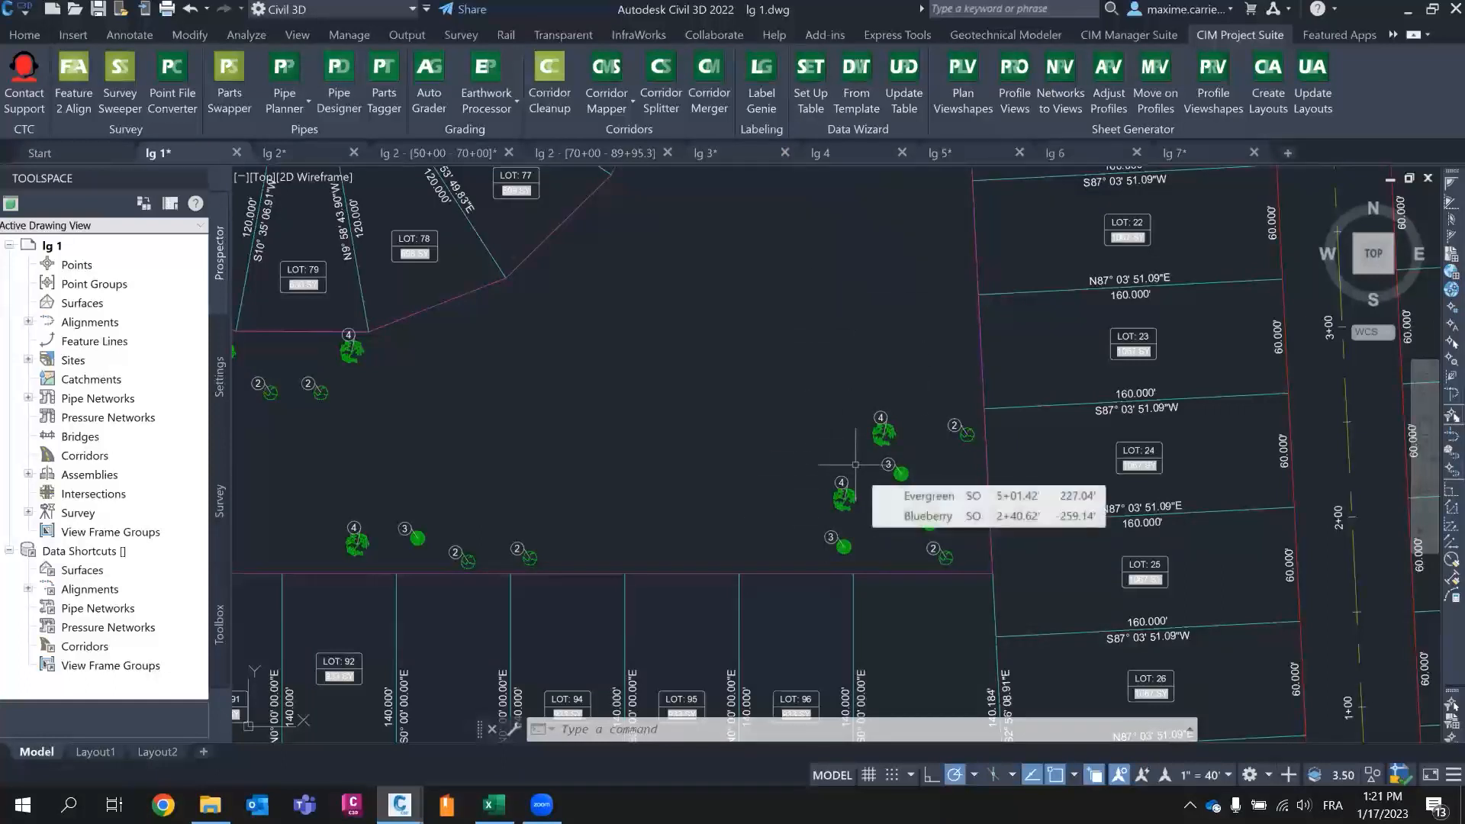
scroll(857, 464, "down", 3)
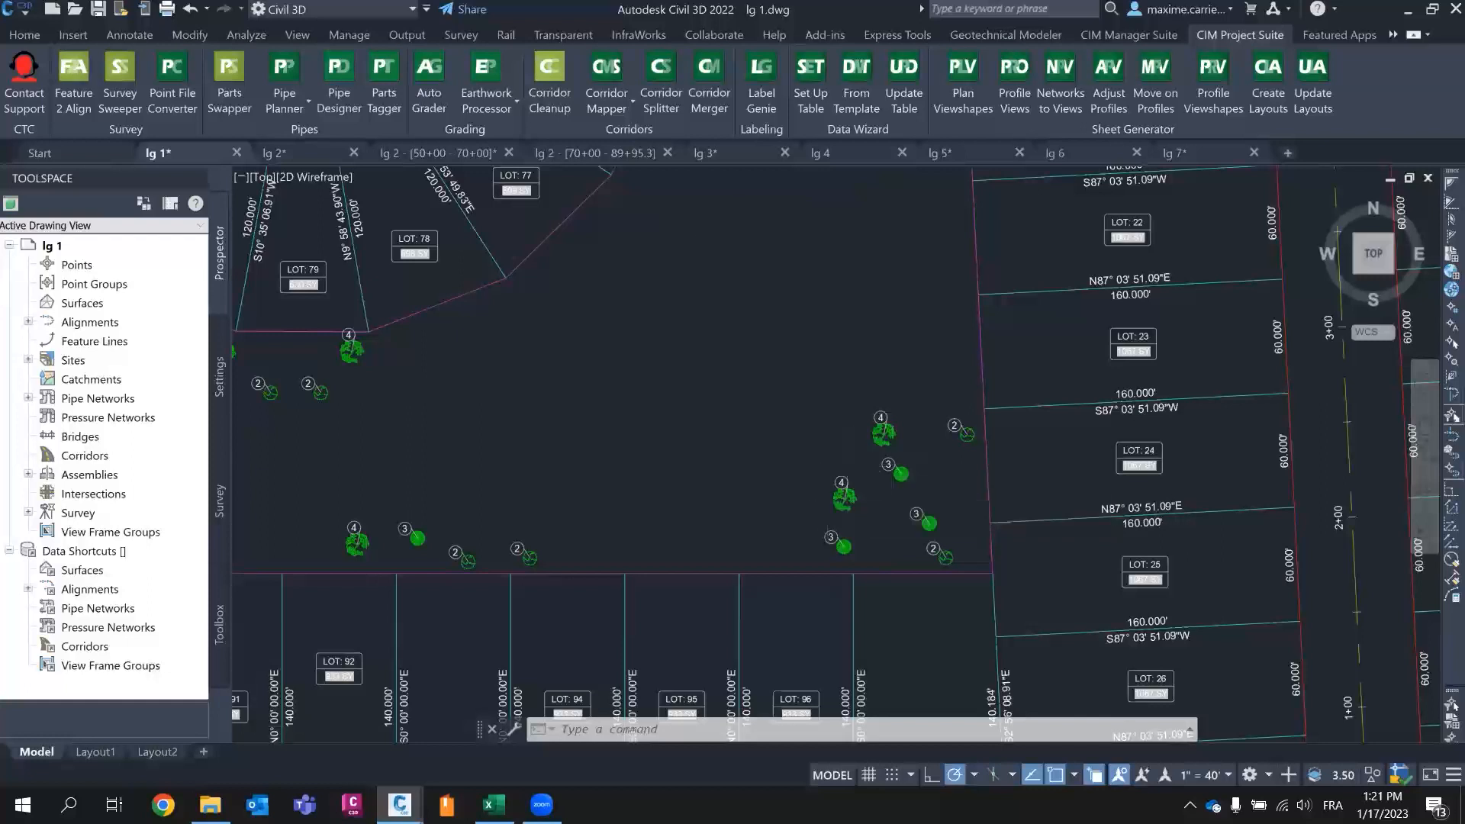
scroll(897, 410, "up", 5)
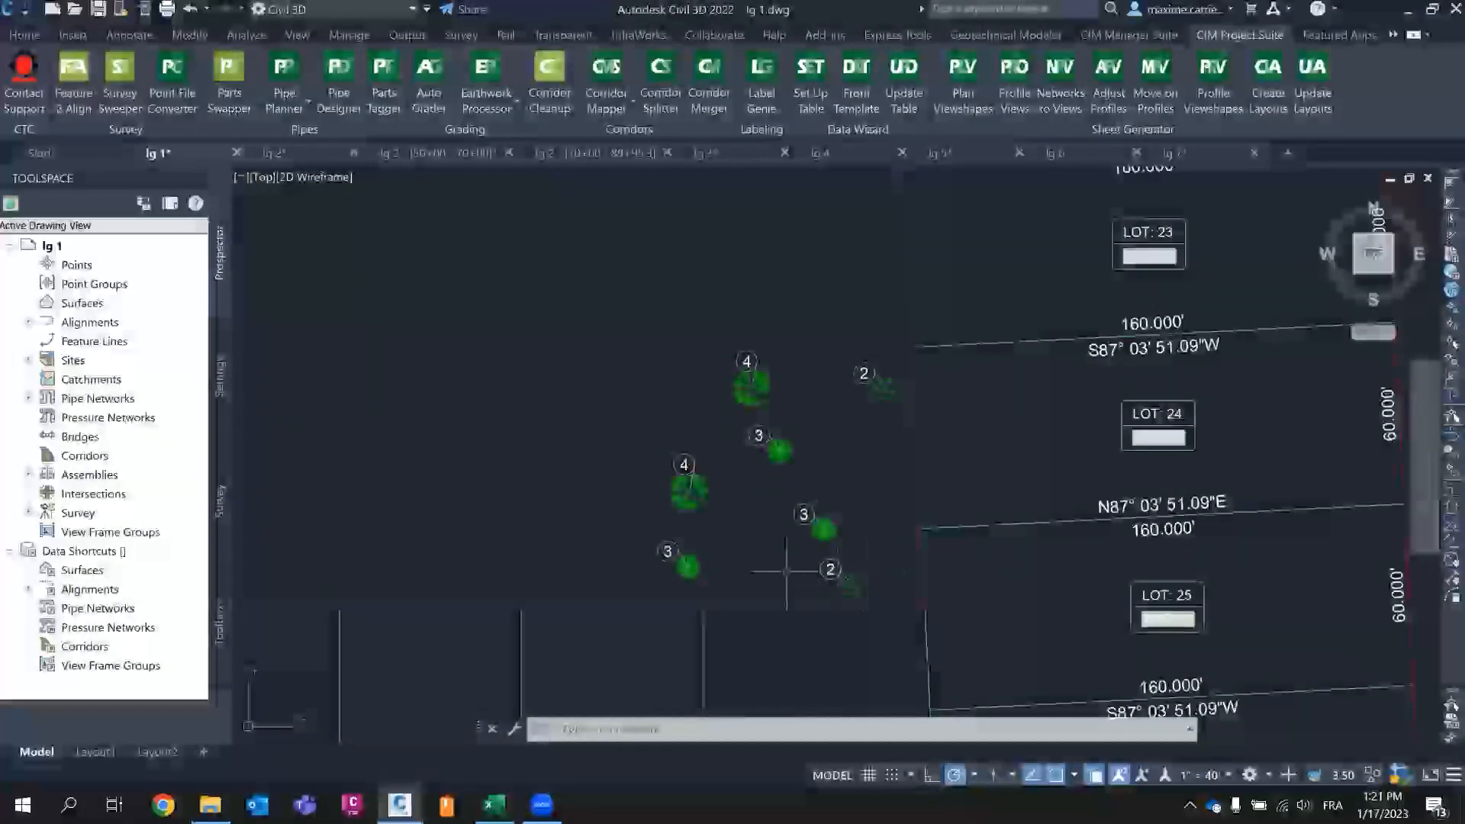
scroll(763, 577, "down", 2)
middle_click_drag(763, 577, 902, 571)
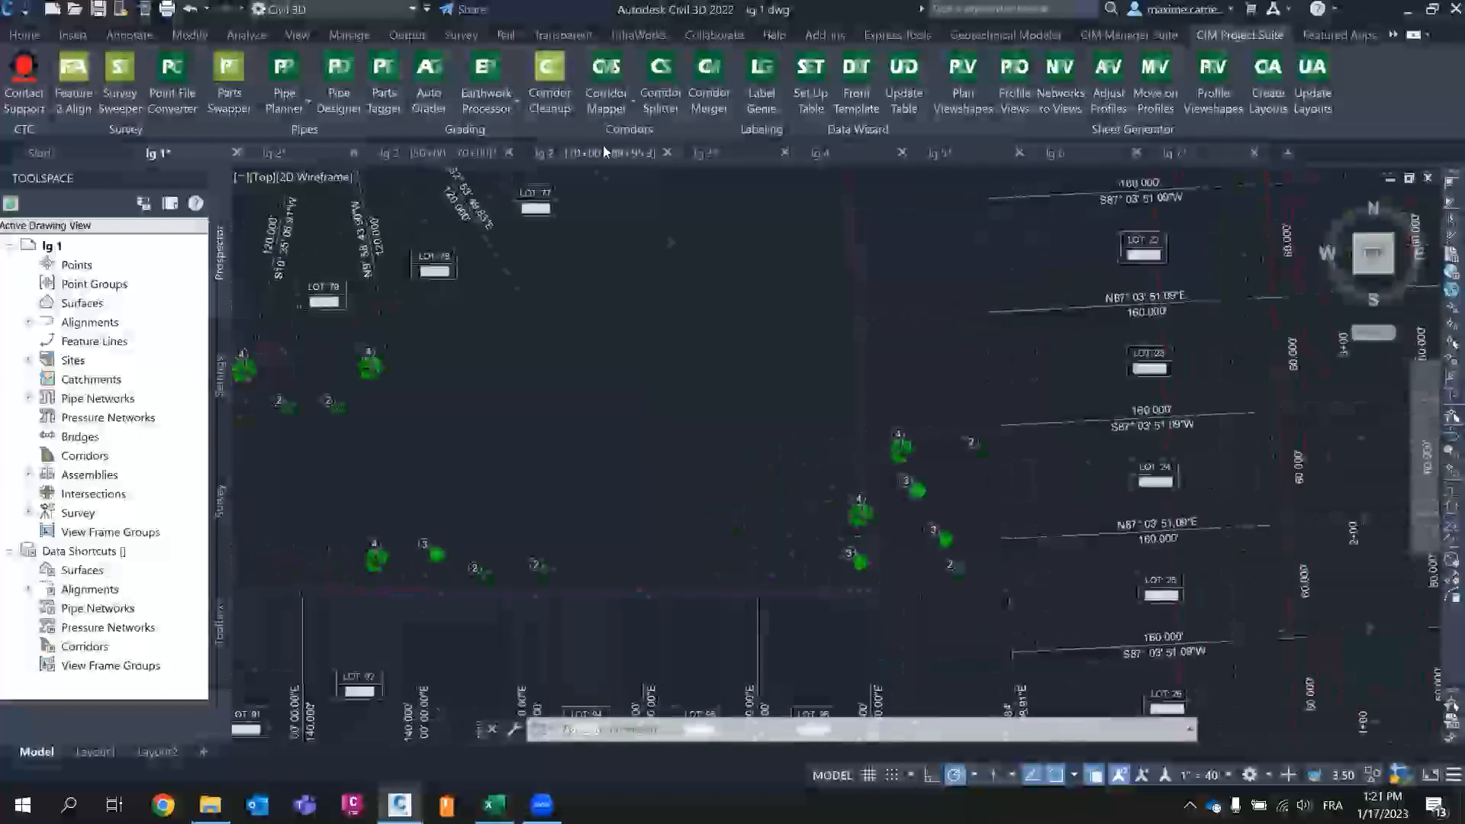
- Switch to the lg 2 drawing and inspect the externally referenced walls and trees along the road
mouse_move(838, 148)
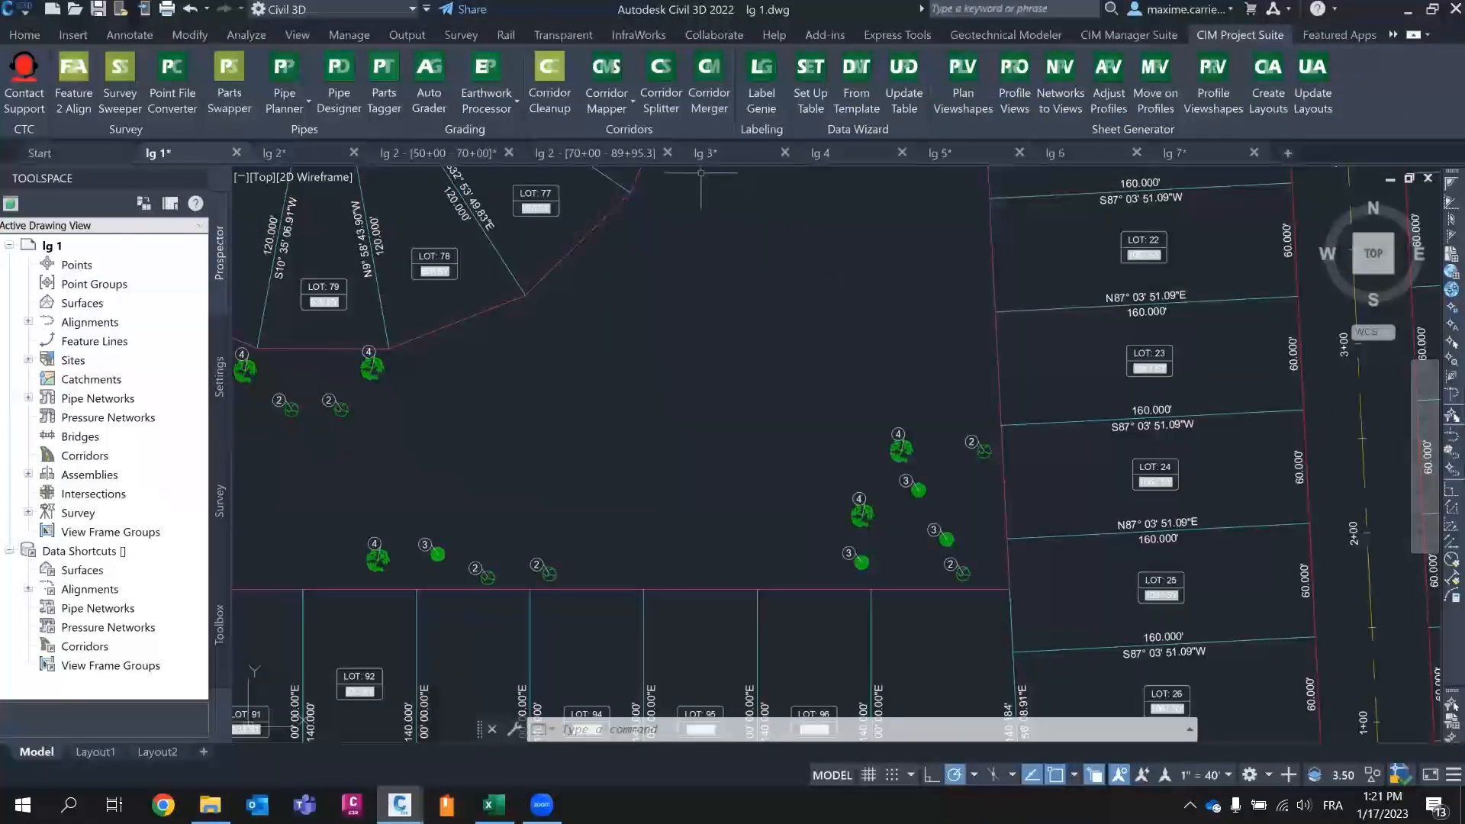
left_click(728, 152)
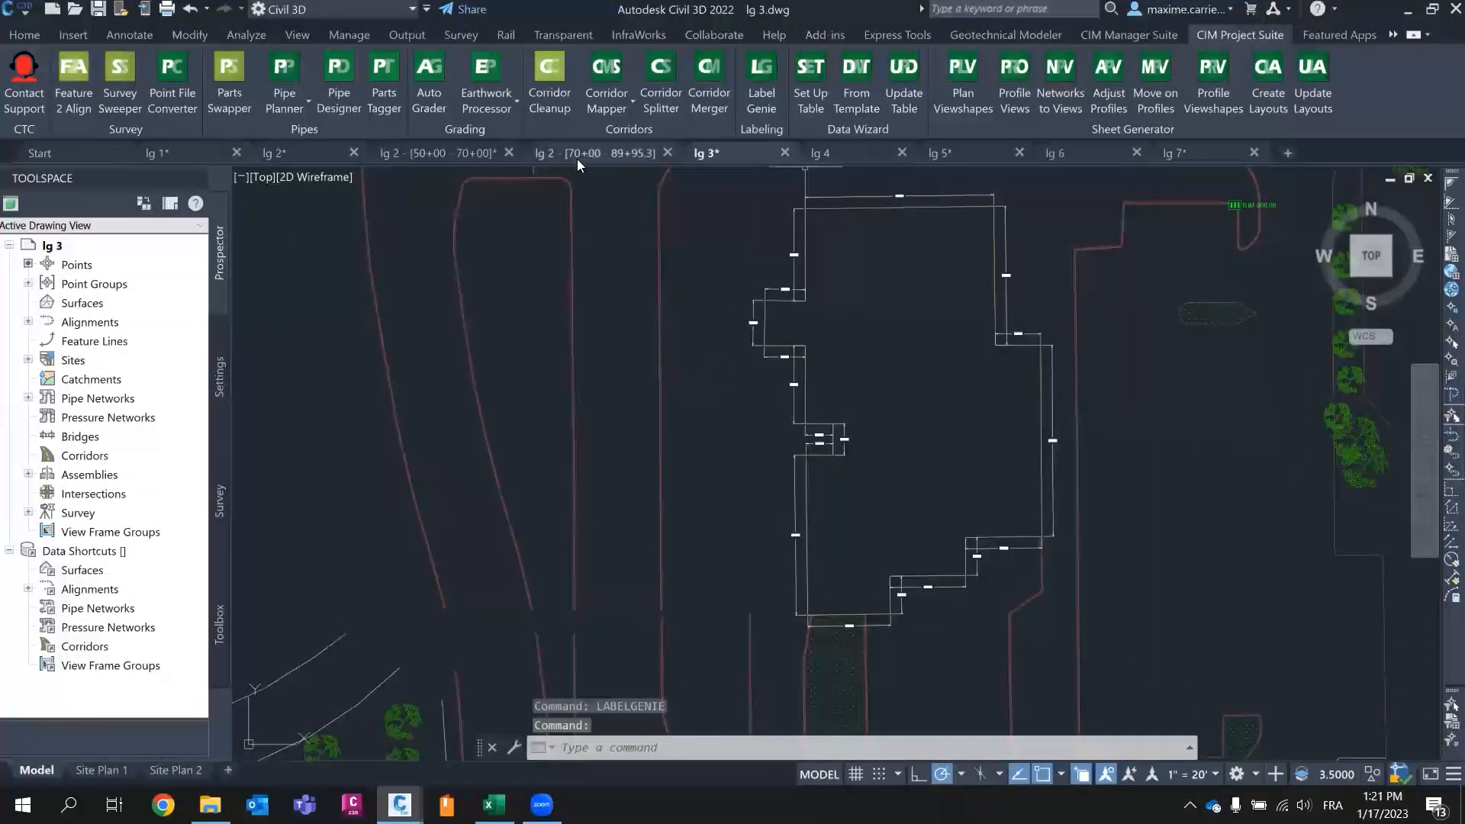
left_click(276, 152)
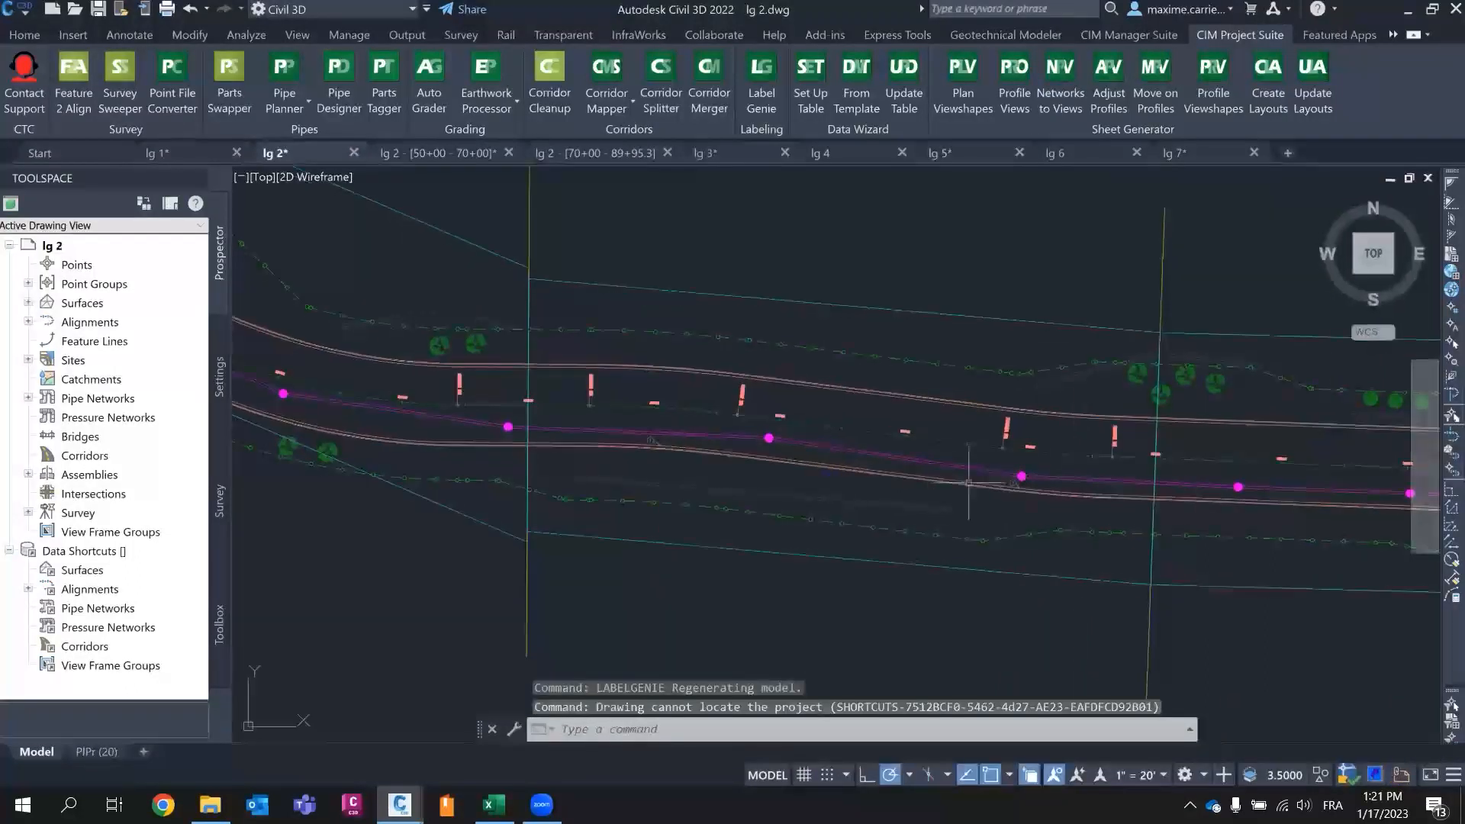
scroll(959, 467, "down", 2)
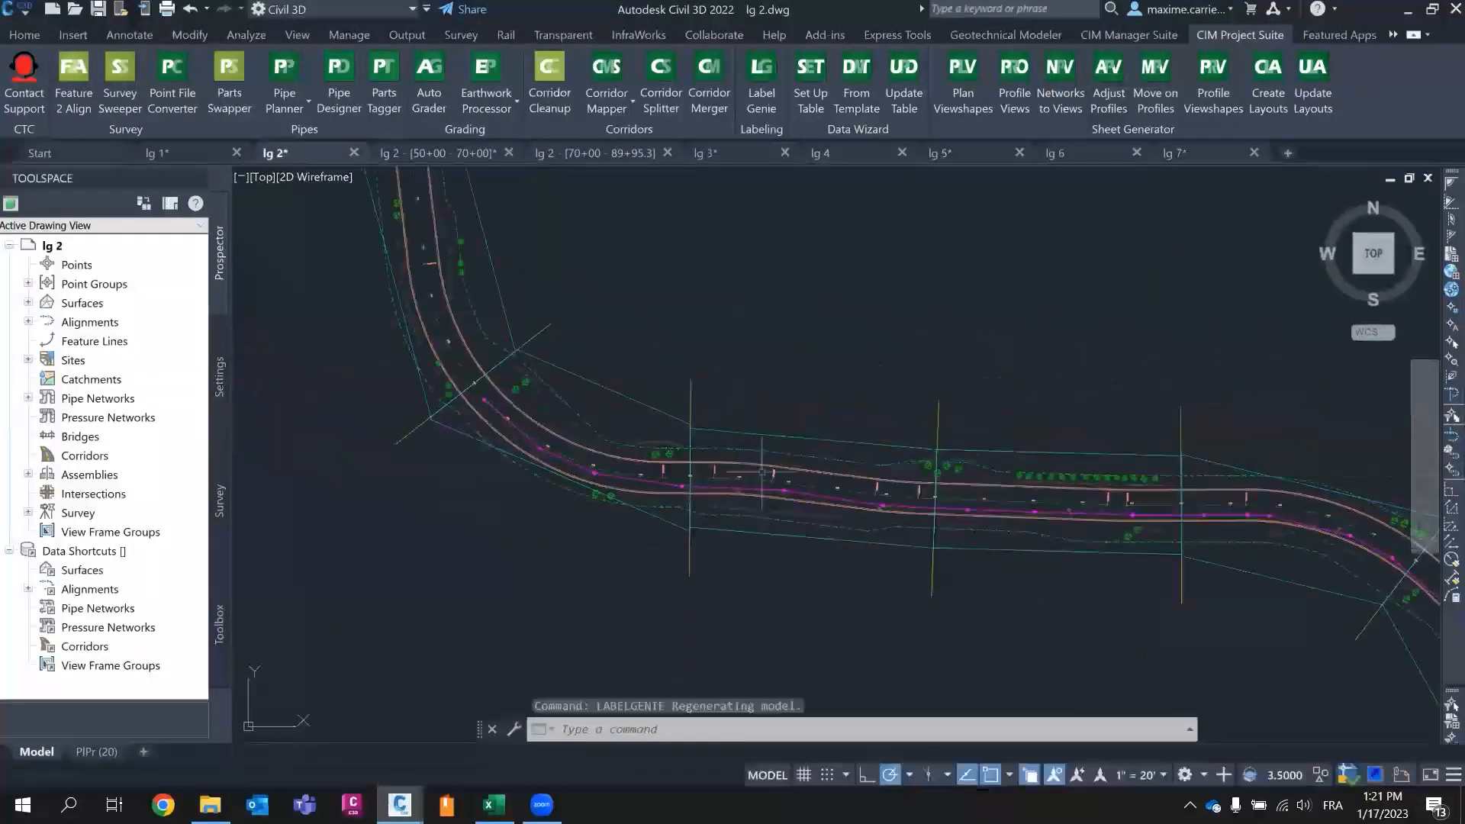
scroll(806, 445, "up", 4)
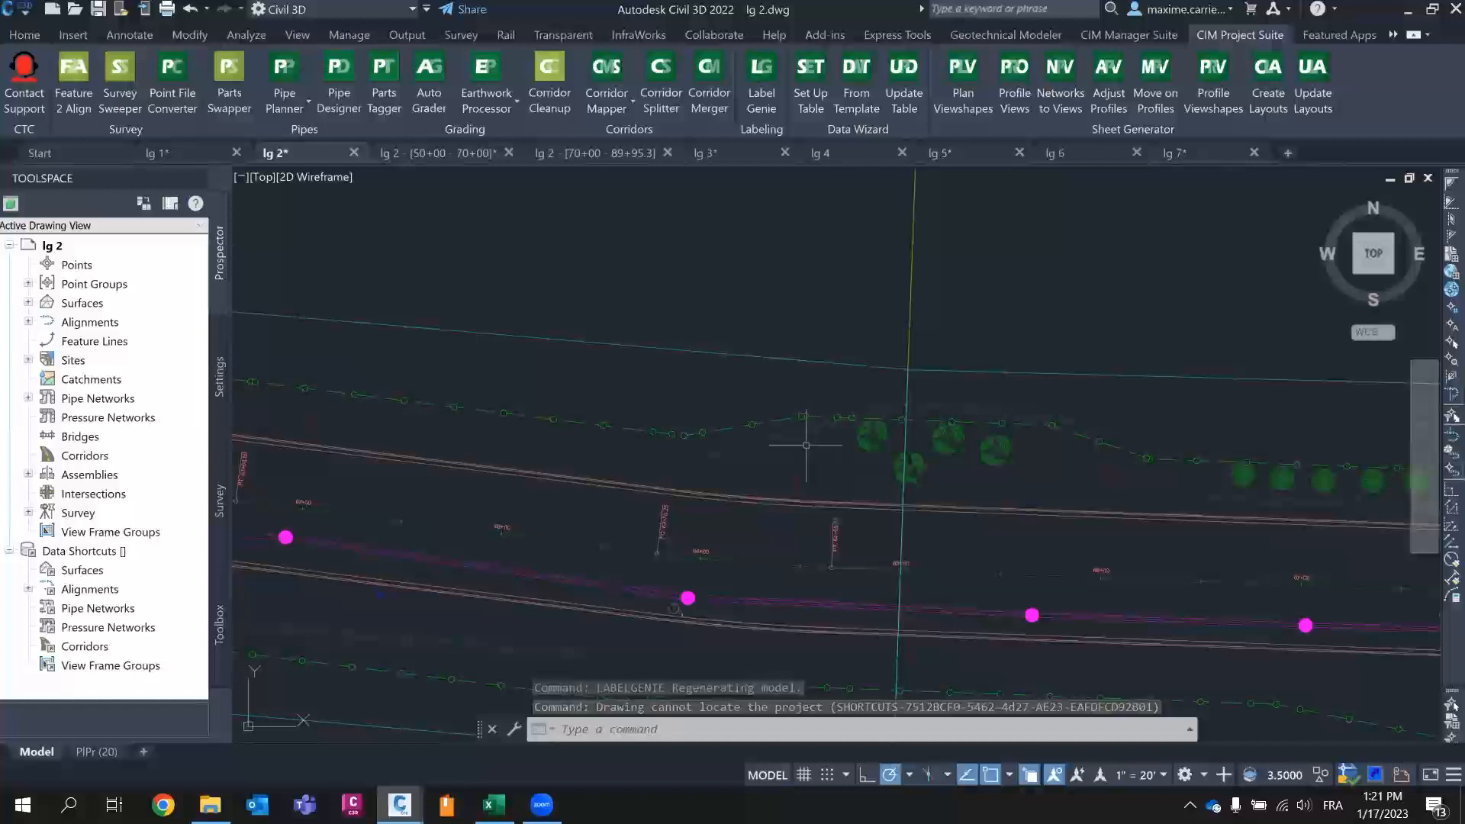
left_click(744, 461)
middle_click_drag(732, 477, 838, 491)
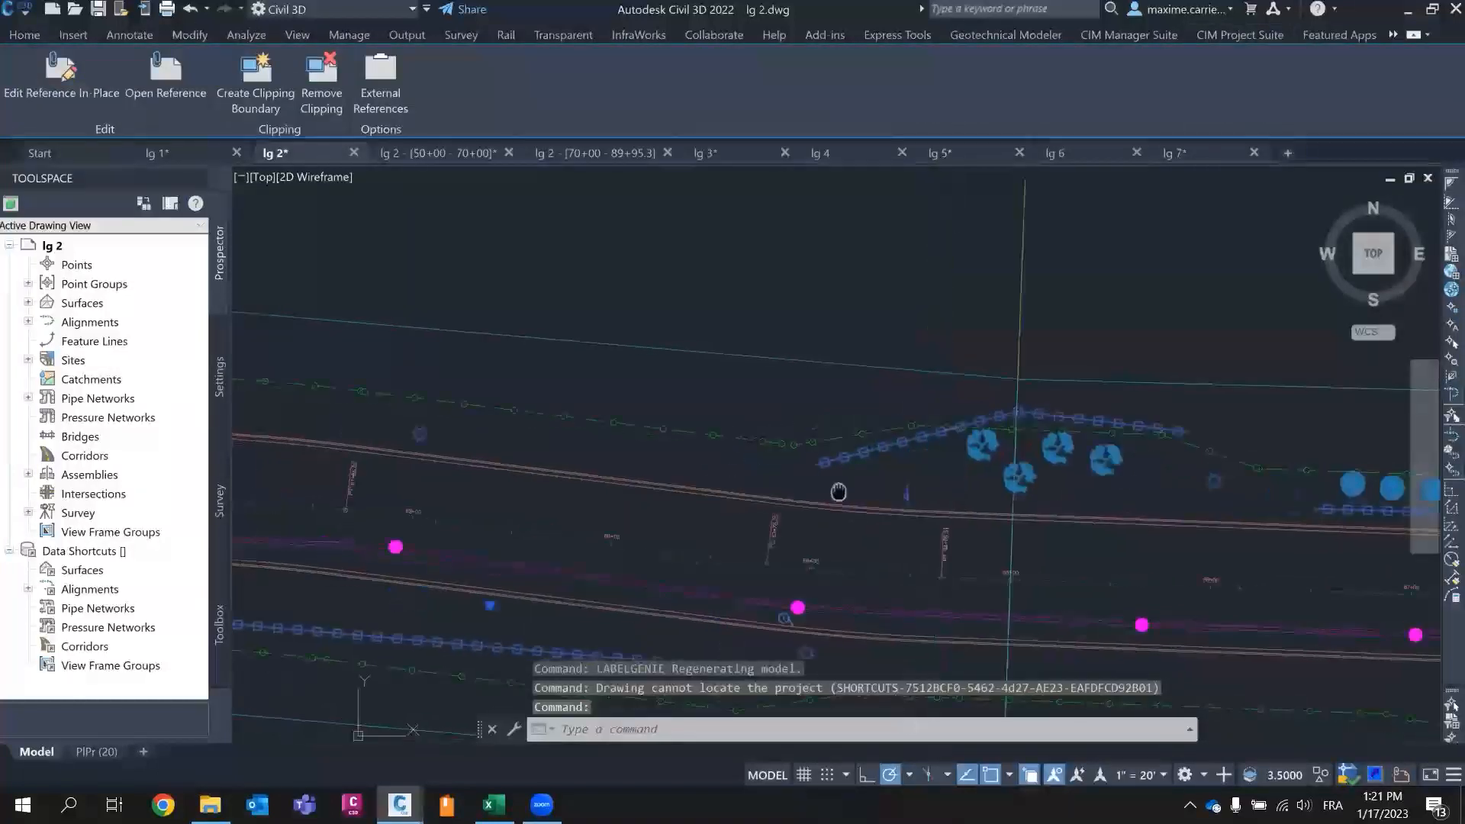
scroll(916, 507, "down", 2)
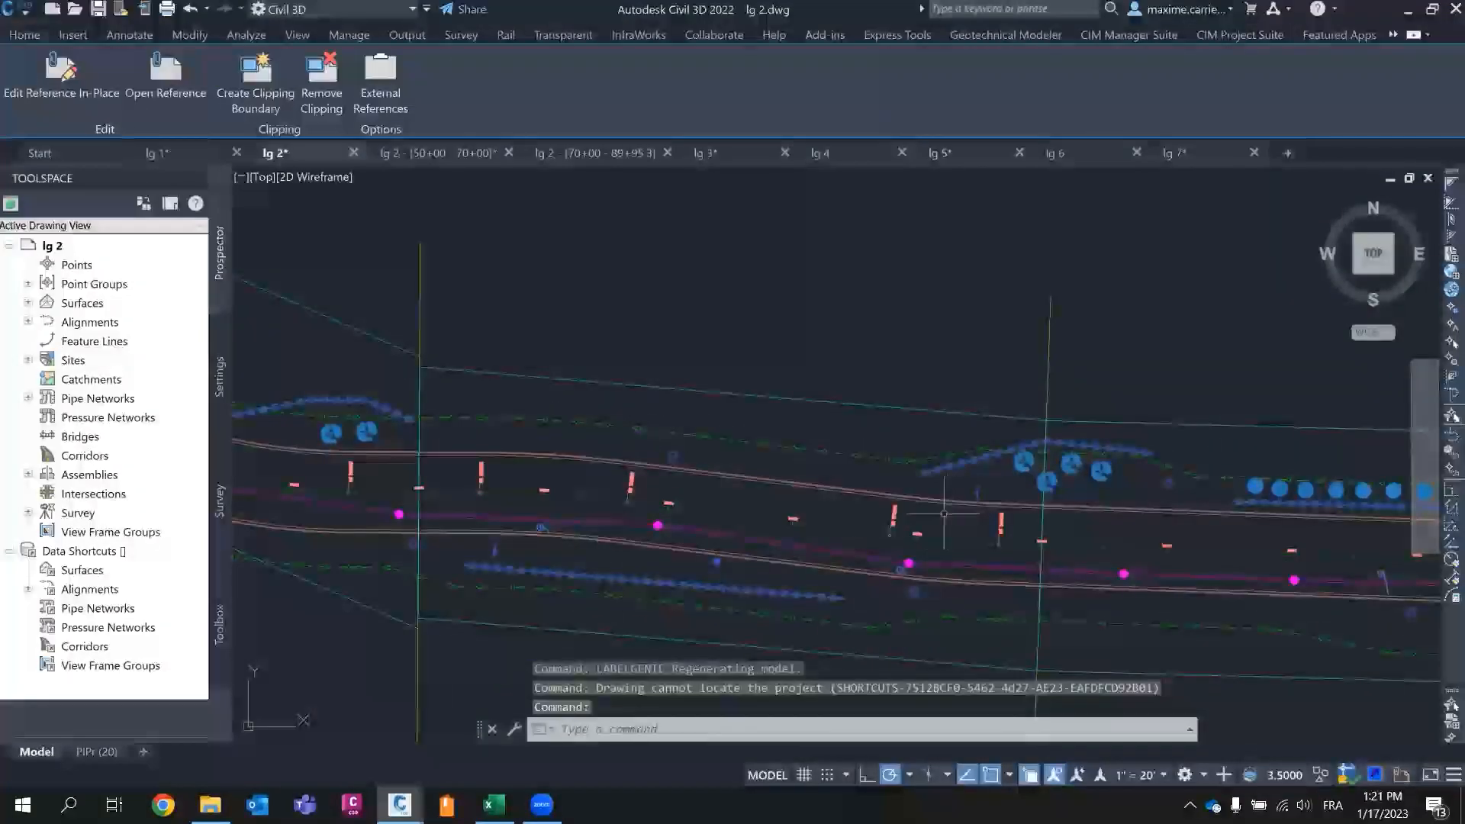
key("Escape")
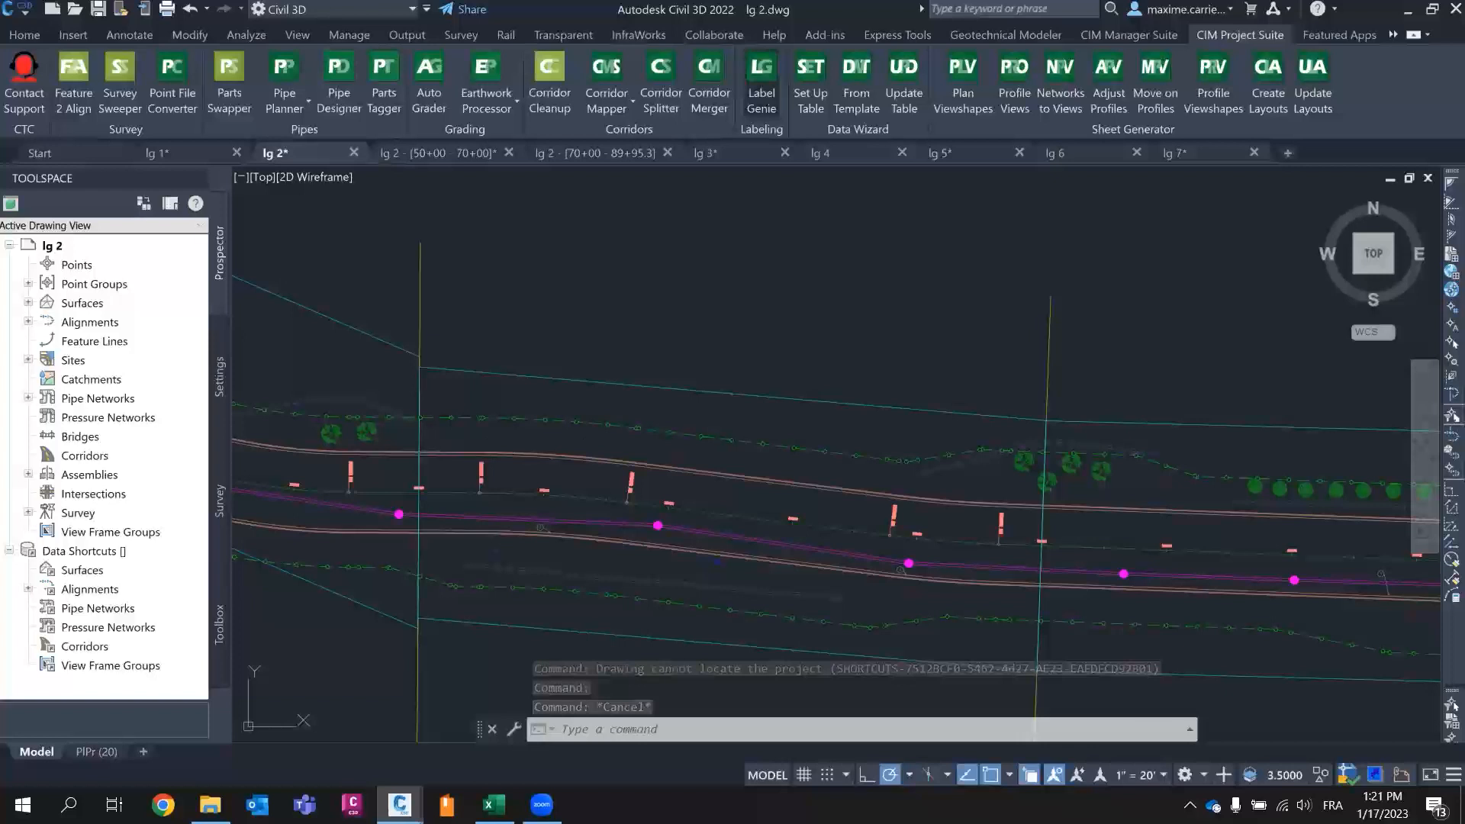
- Start Label Genie, include external references, and load the "13 - mleaders on walls" template
left_click(745, 110)
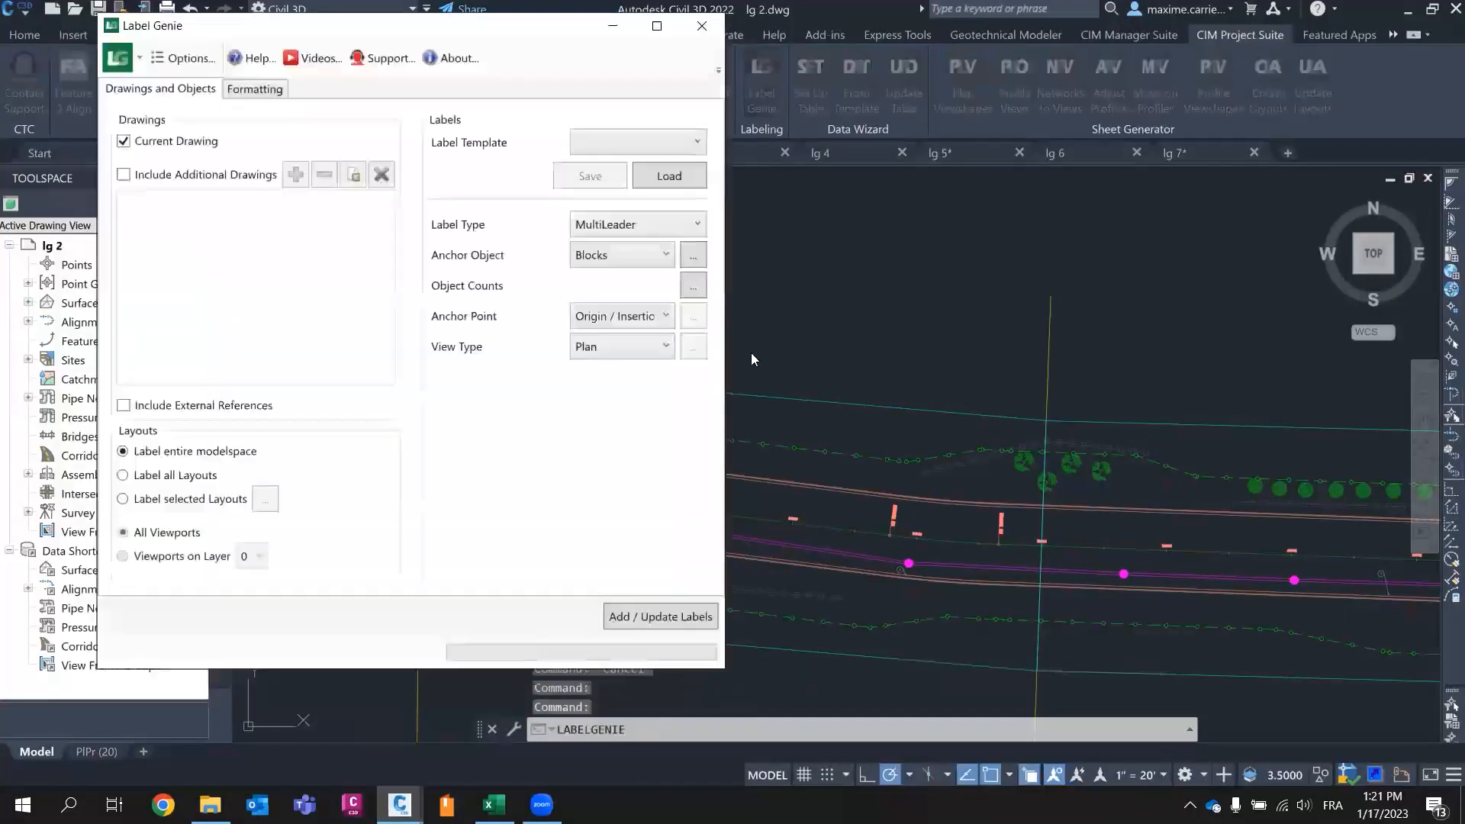
left_click(177, 407)
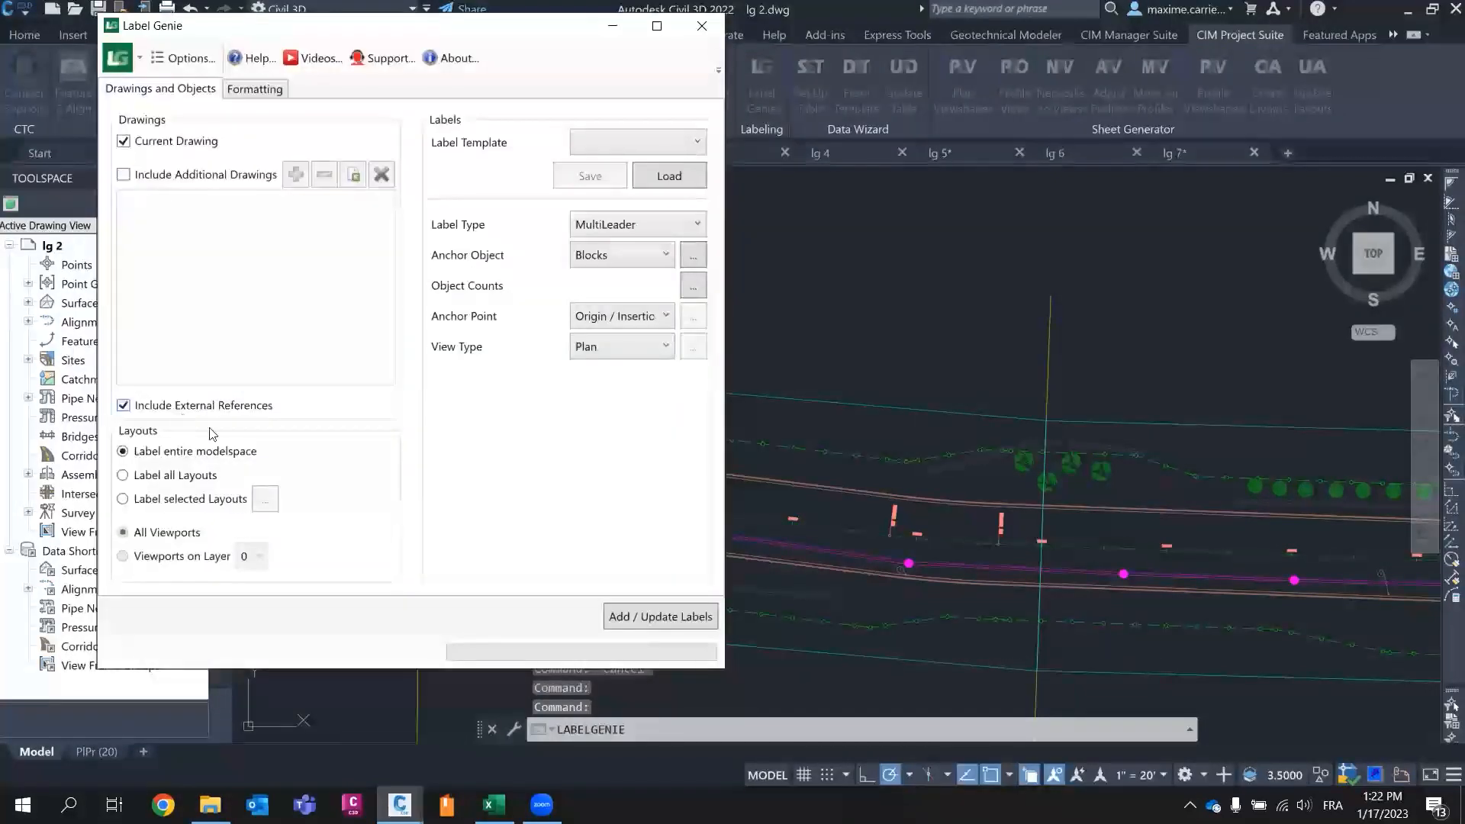
left_click(630, 139)
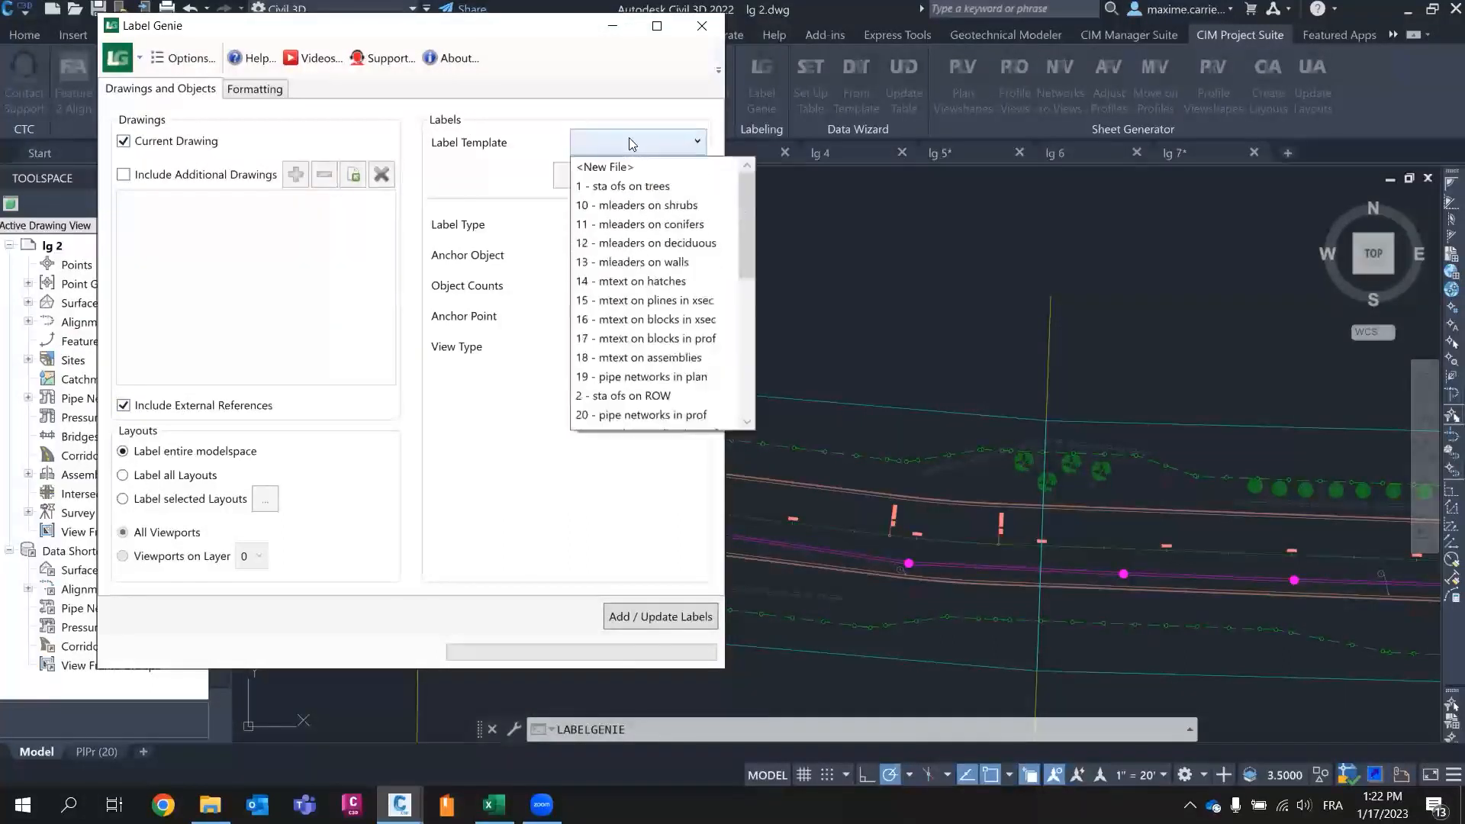
left_click(688, 263)
left_click(682, 182)
left_click(420, 384)
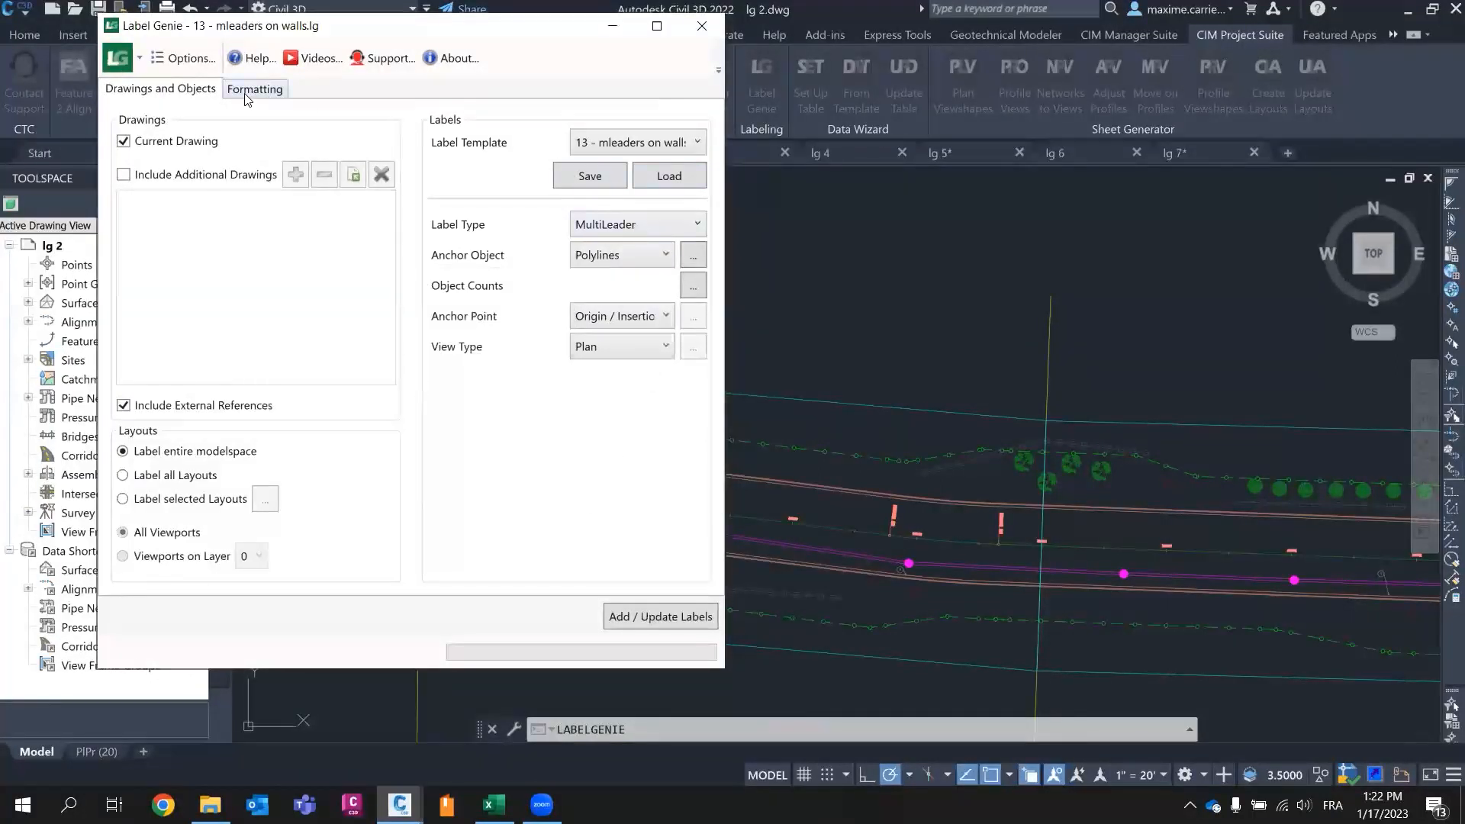
- Review the wall label contents with the polyline length field, then add the labels across the entire modelspace and accept the status report
left_click(246, 91)
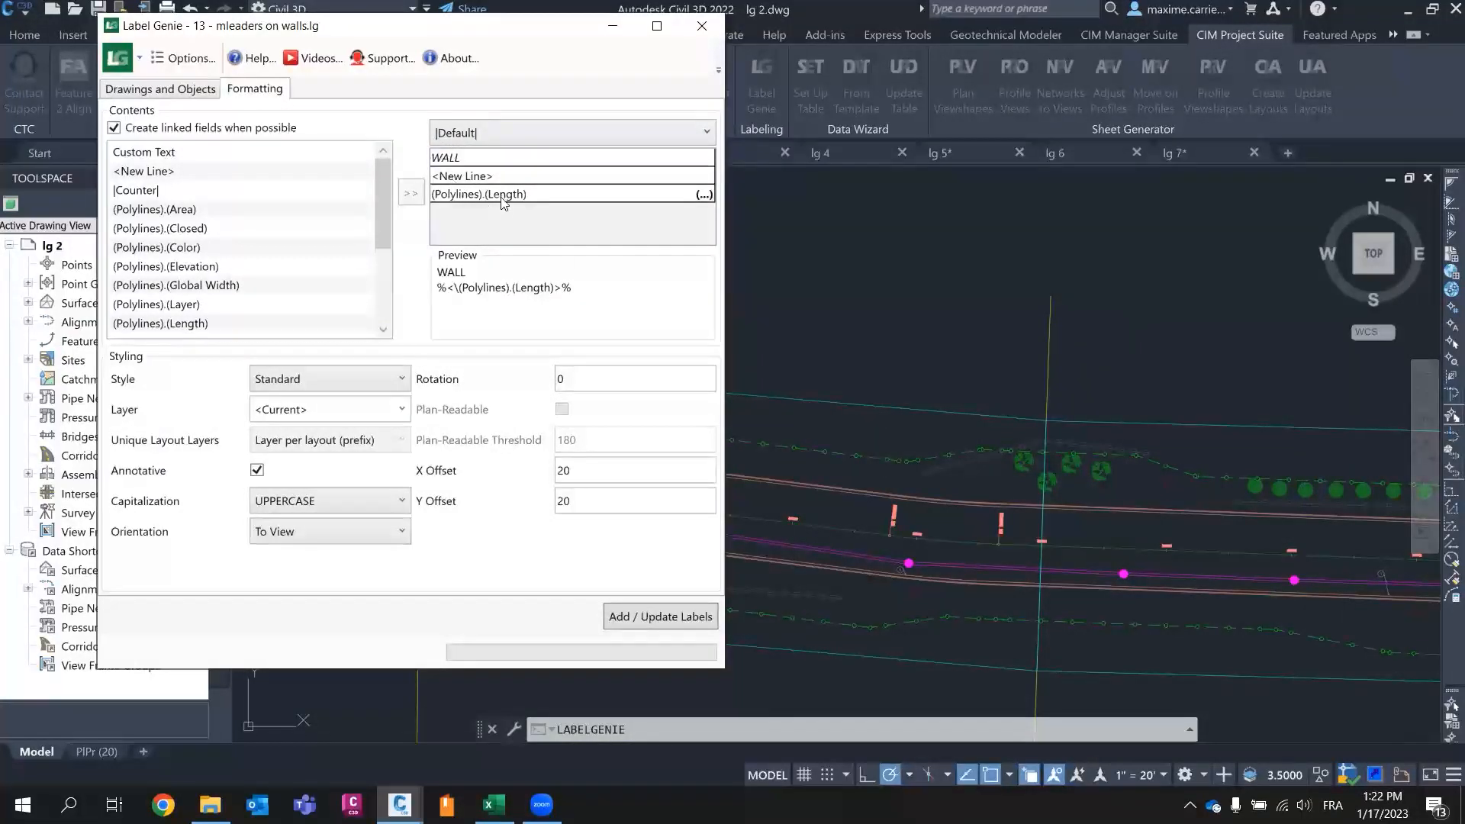
left_click(639, 197)
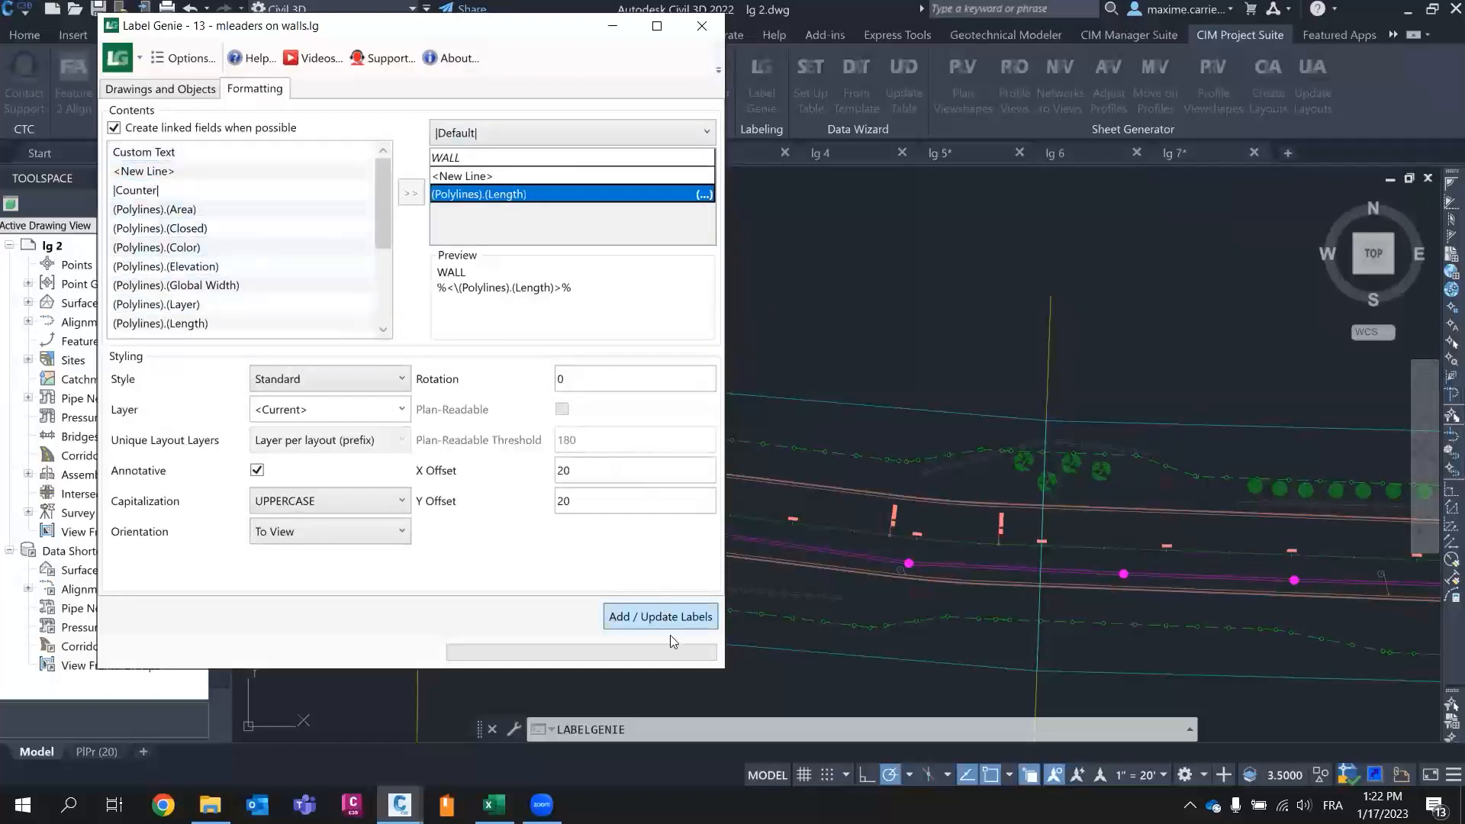
left_click(653, 619)
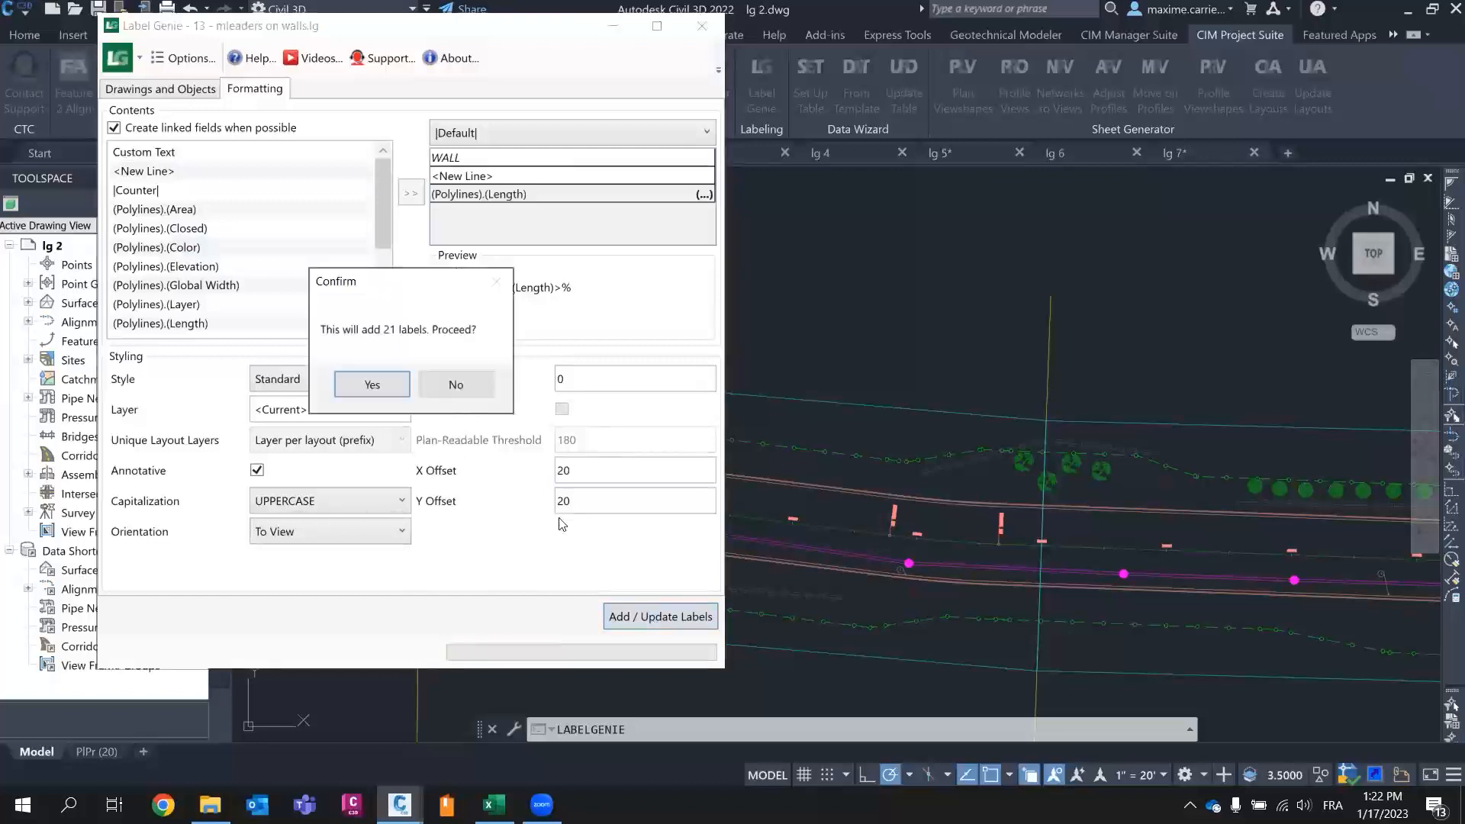
left_click(374, 389)
left_click(541, 461)
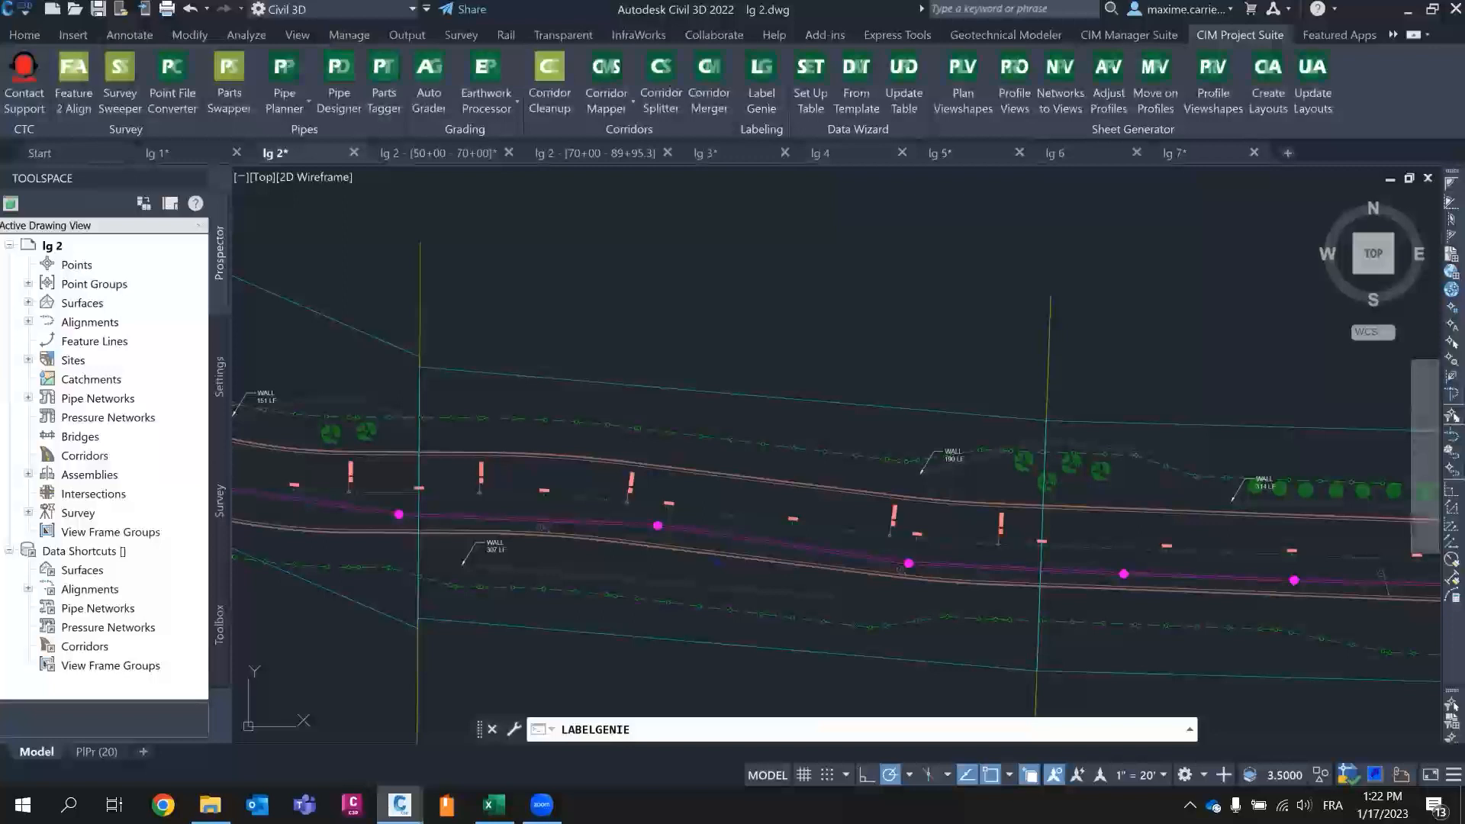
- Examine the wall multileaders and their lengths on both sides of the road
scroll(982, 479, "up", 2)
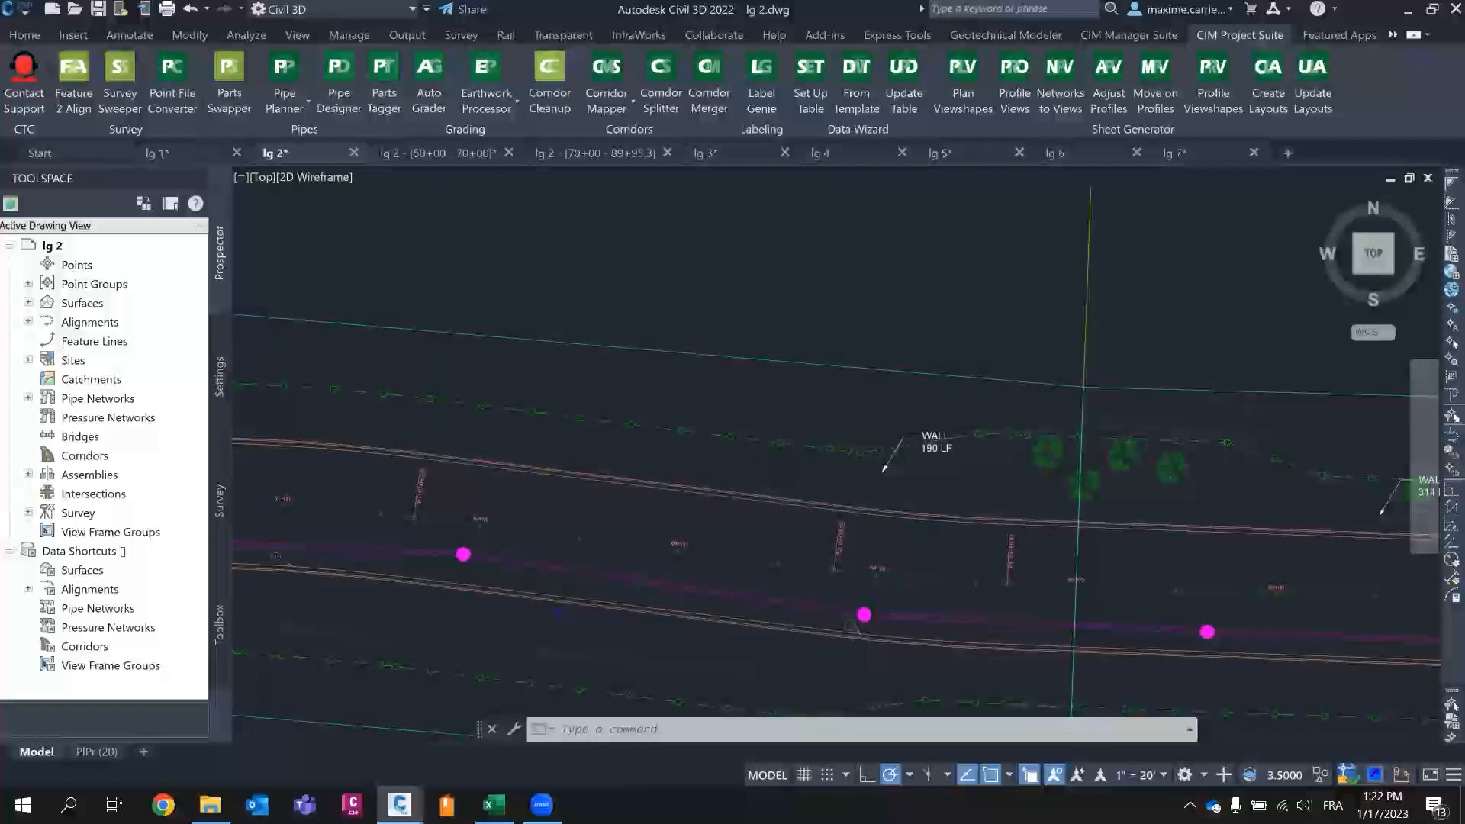
scroll(988, 425, "down", 4)
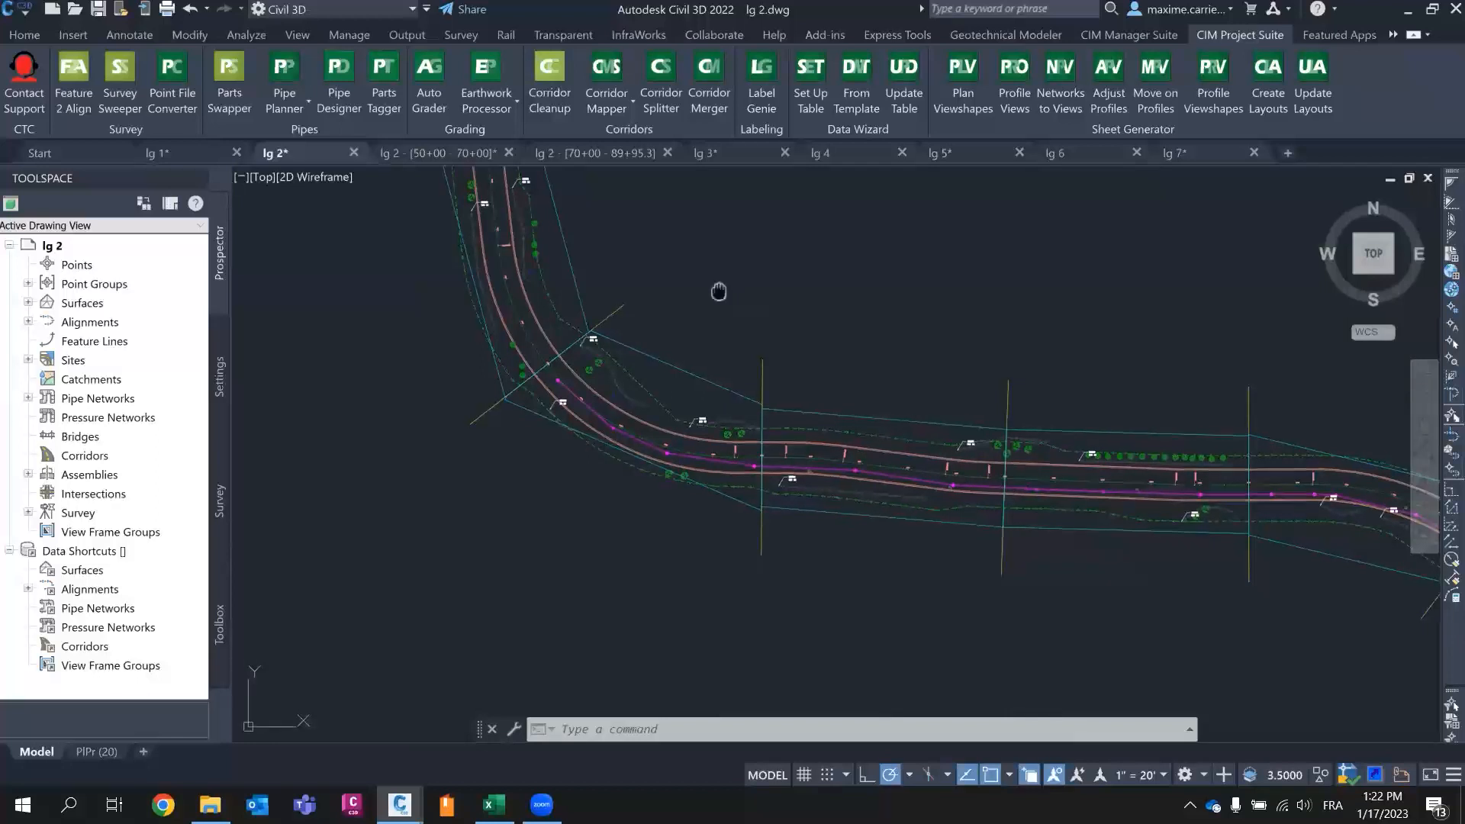
middle_click_drag(718, 291, 683, 350)
scroll(649, 328, "up", 4)
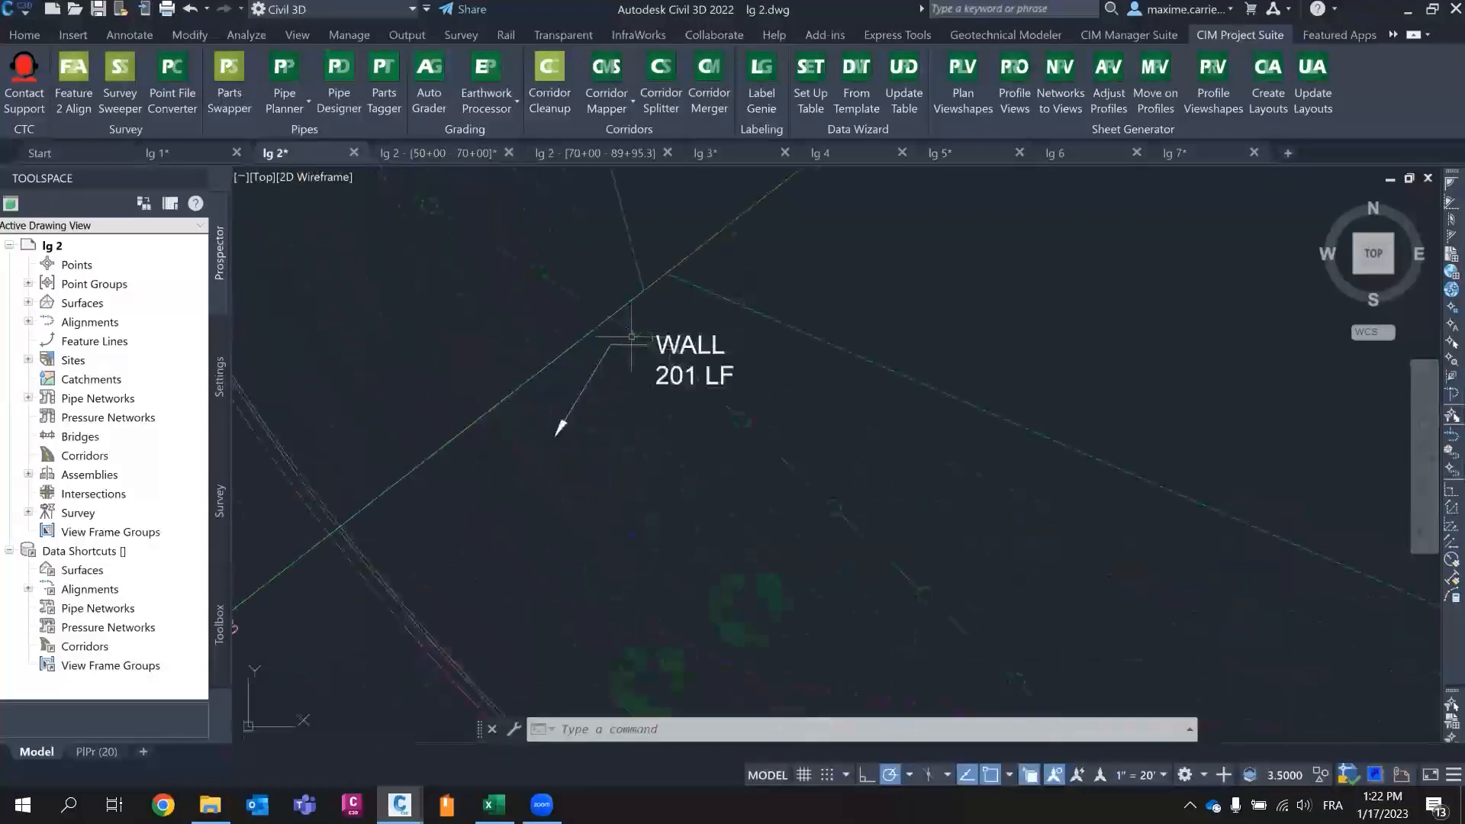
scroll(631, 337, "down", 2)
middle_click_drag(1168, 511, 625, 393)
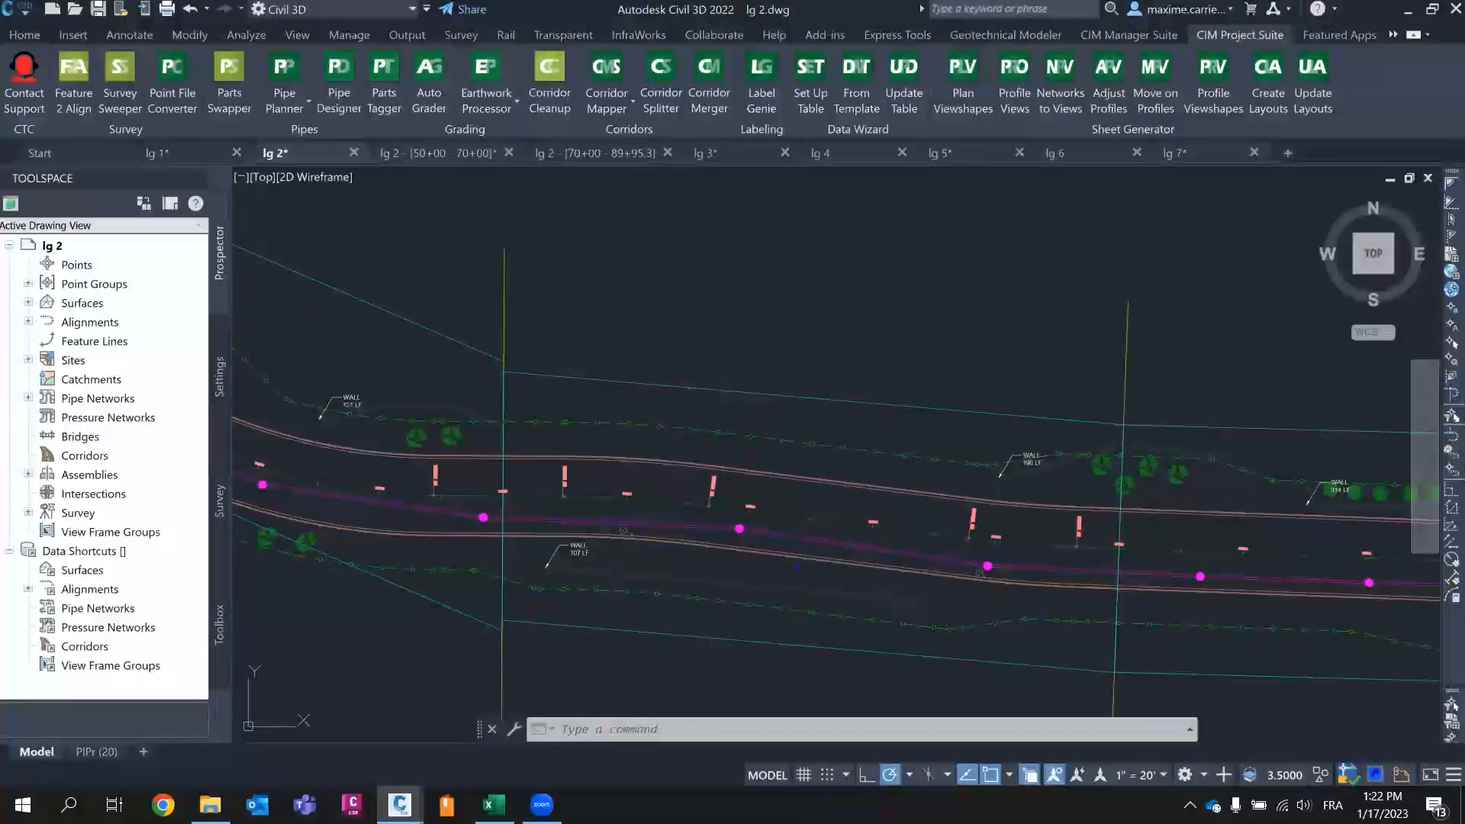
- Switch to the lg 4 drawing with the hatched islands
left_click(753, 79)
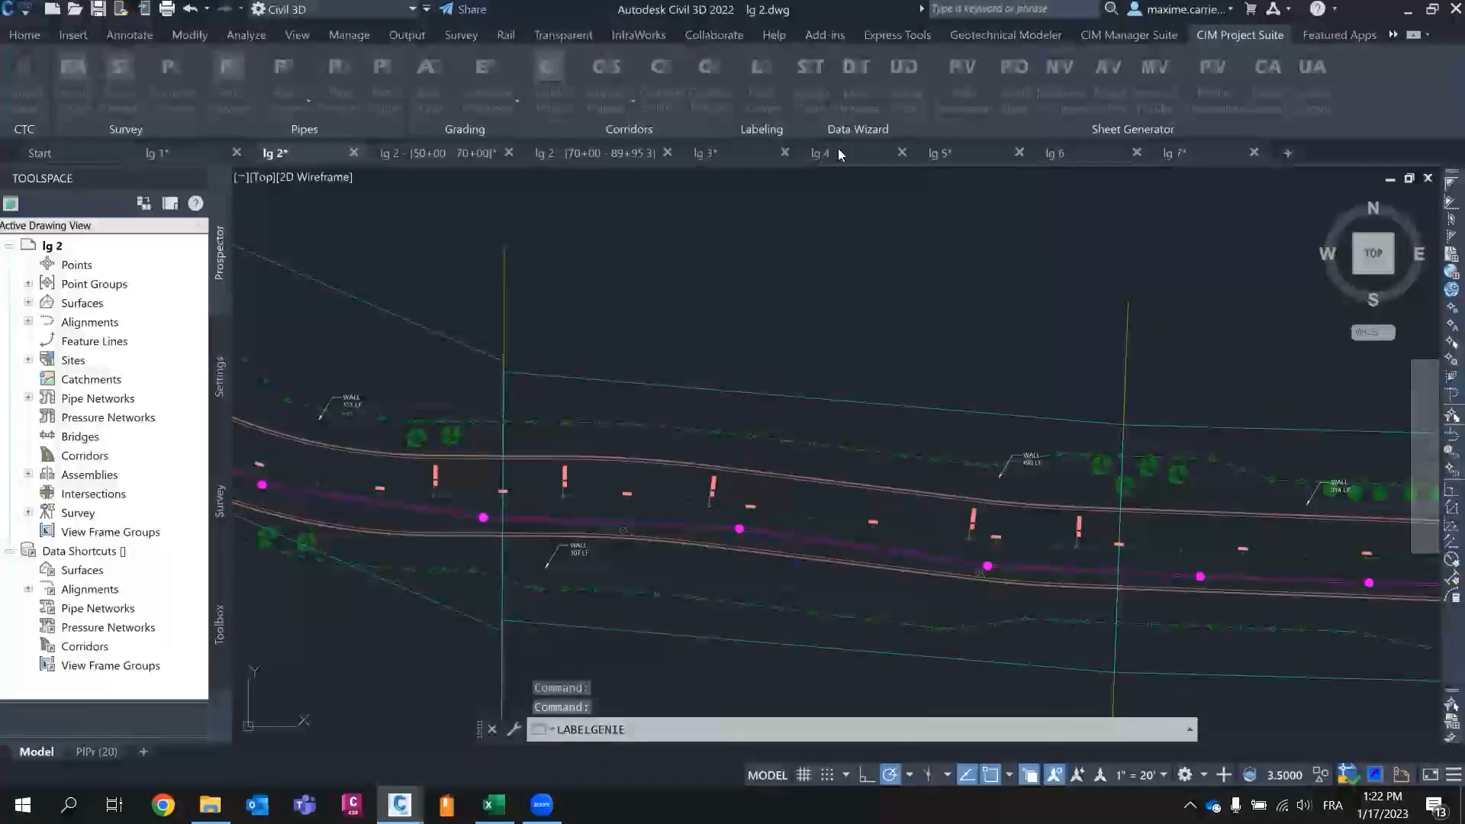
mouse_move(829, 160)
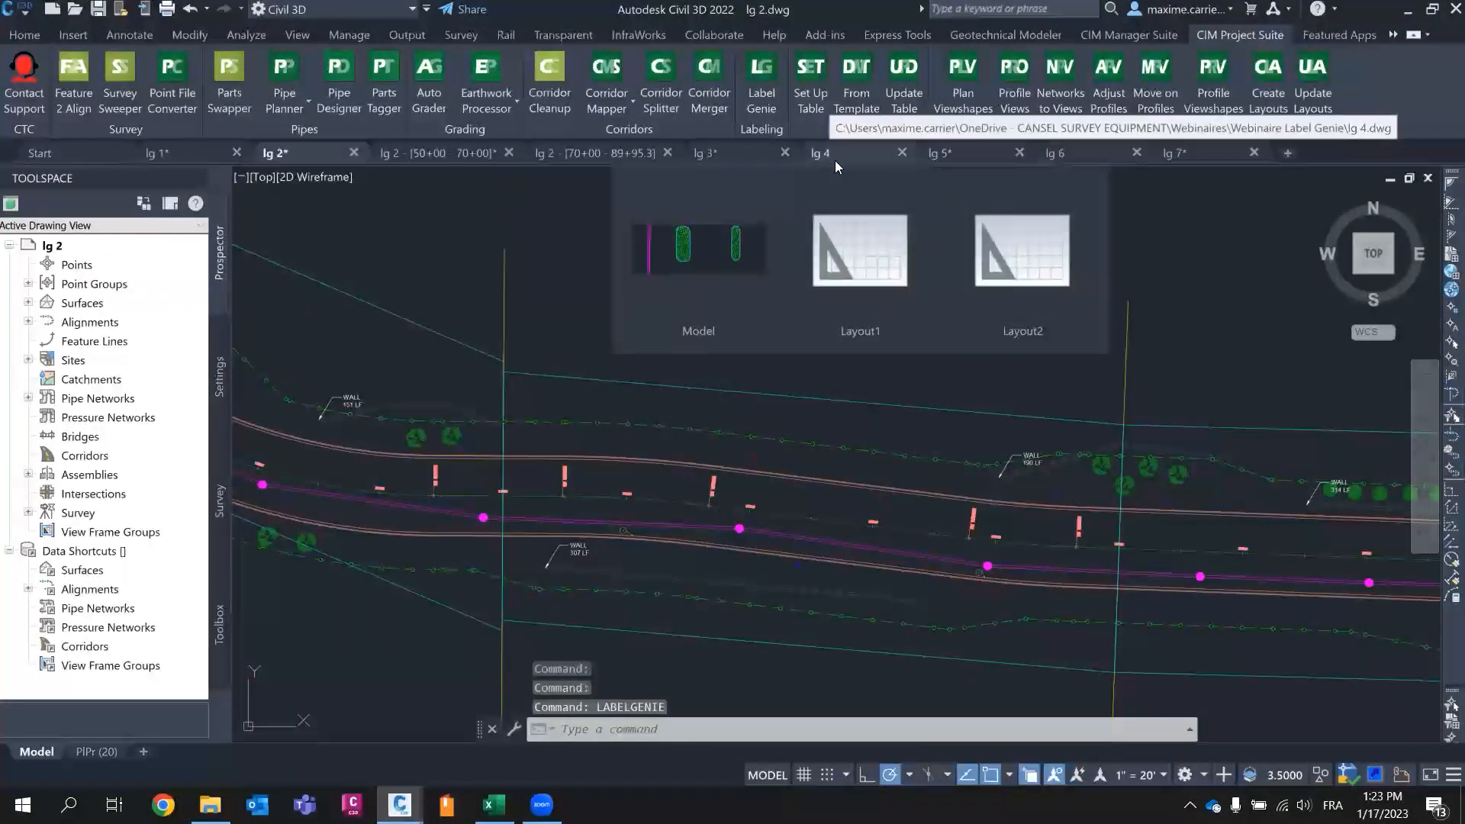
left_click(835, 162)
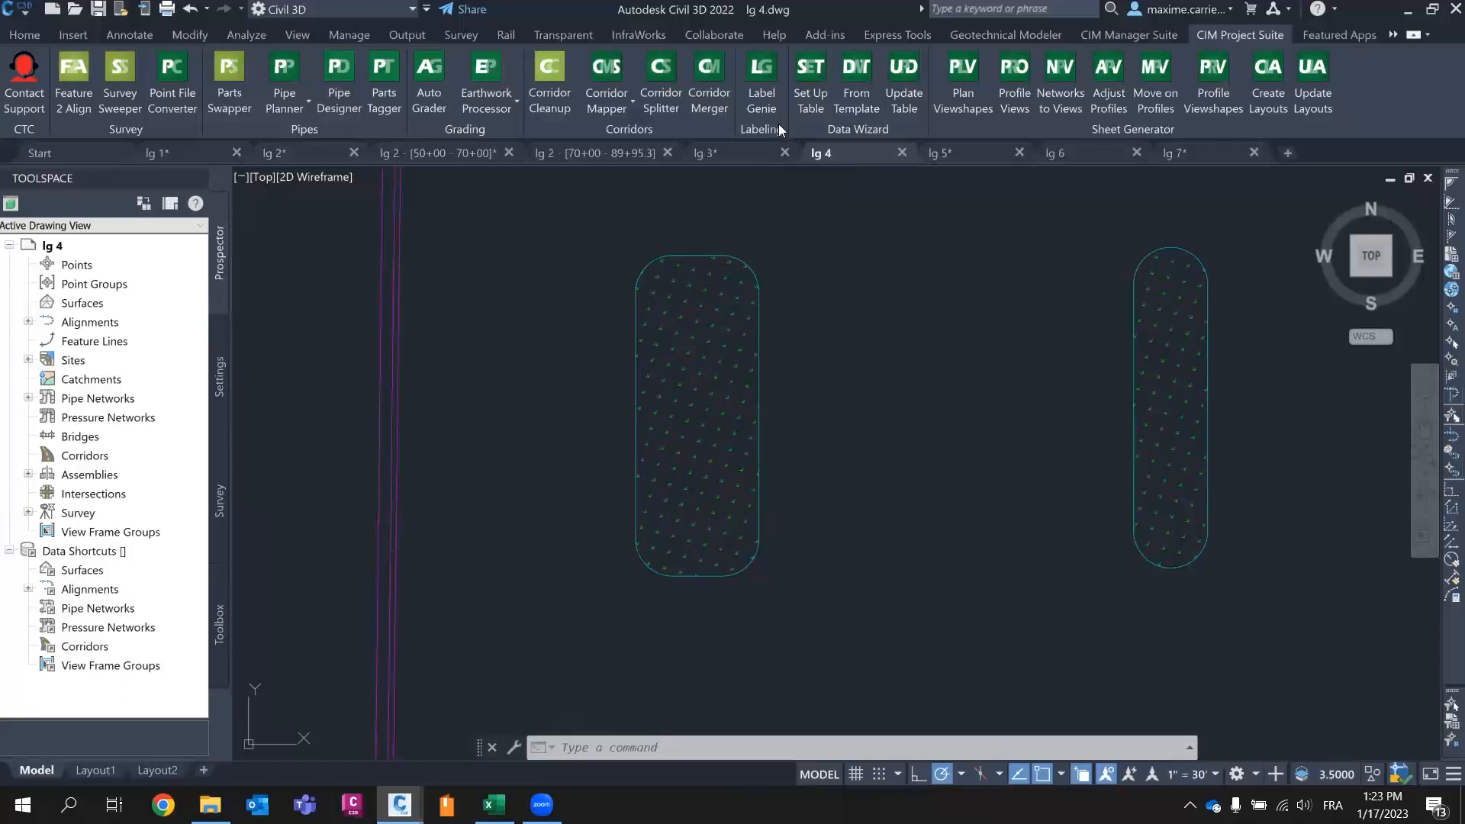
- Start Label Genie and load the "14 - mtext on hatches" template
left_click(766, 85)
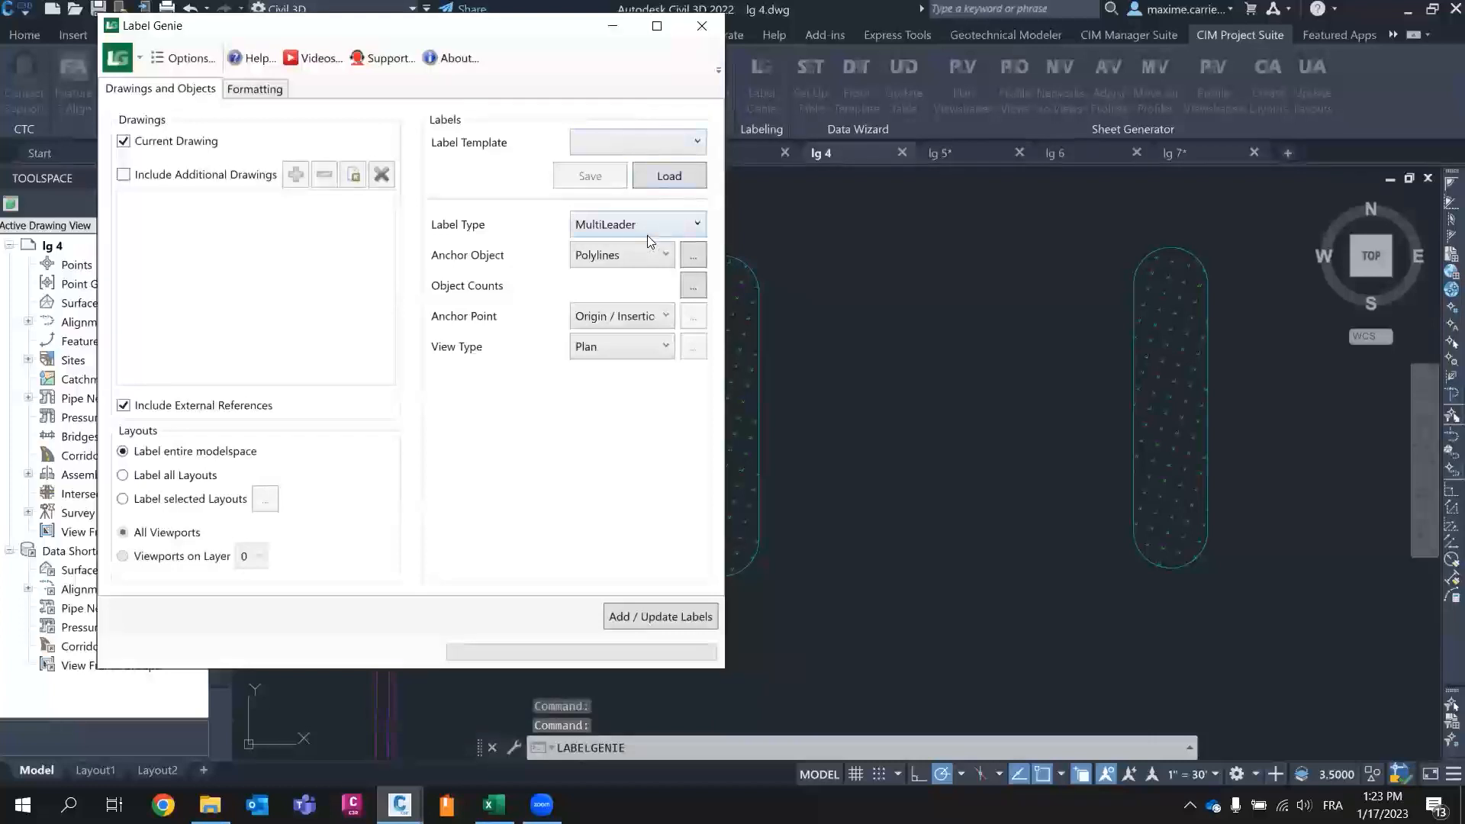
left_click(606, 139)
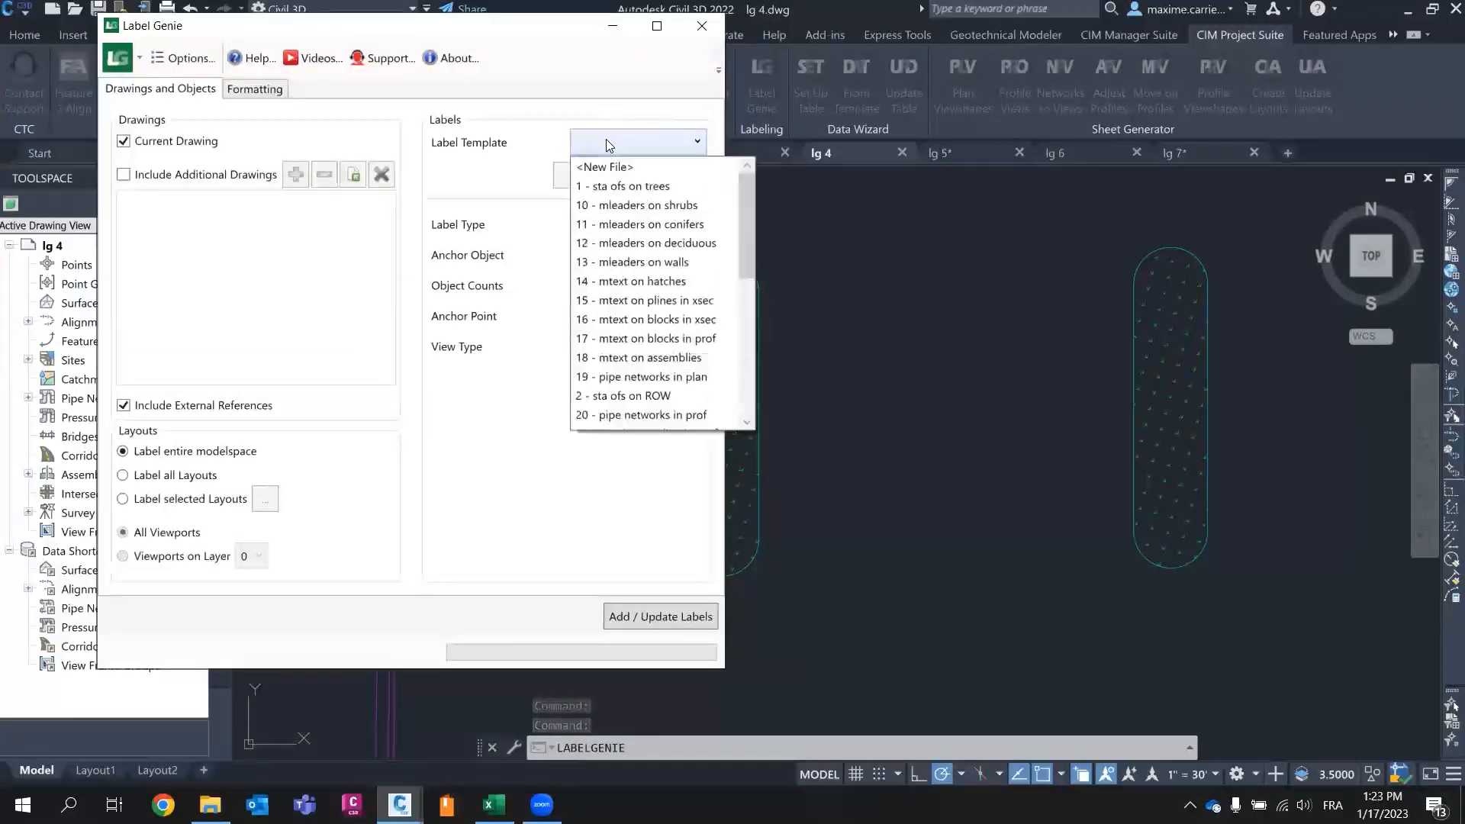
scroll(657, 259, "down", 3)
scroll(661, 307, "up", 2)
scroll(661, 301, "up", 1)
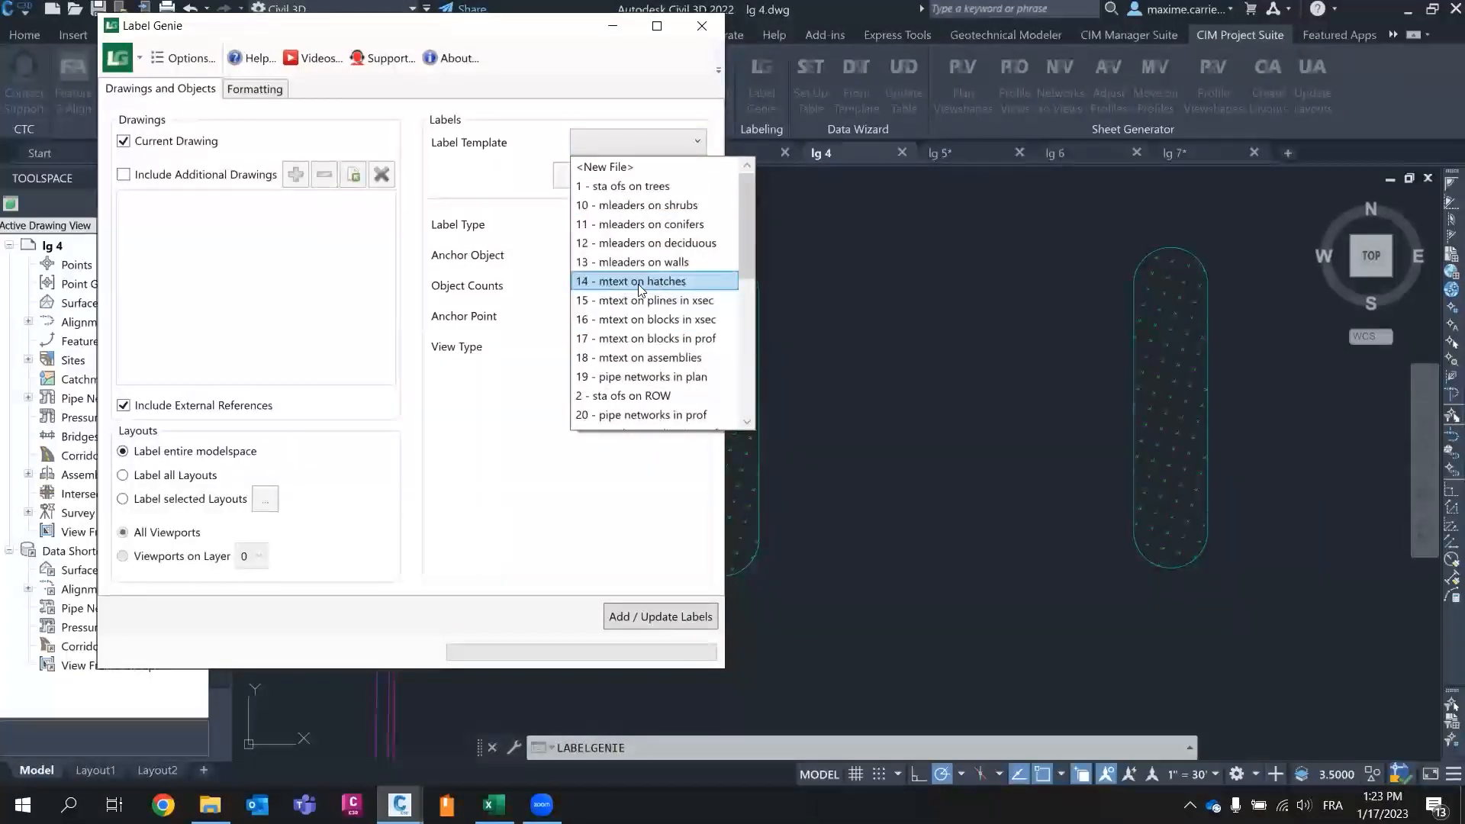
left_click(640, 282)
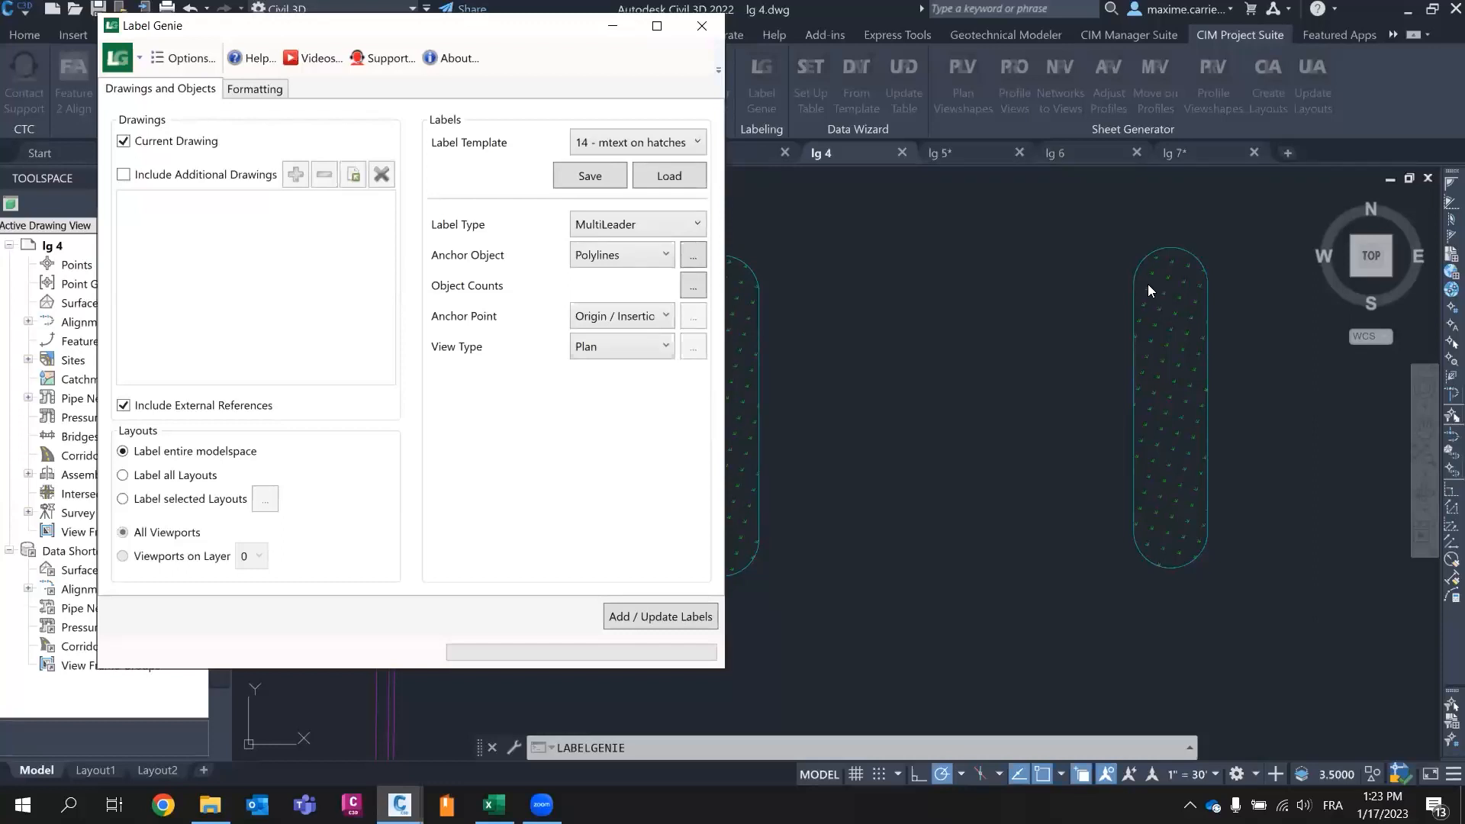
left_click(676, 178)
left_click(426, 381)
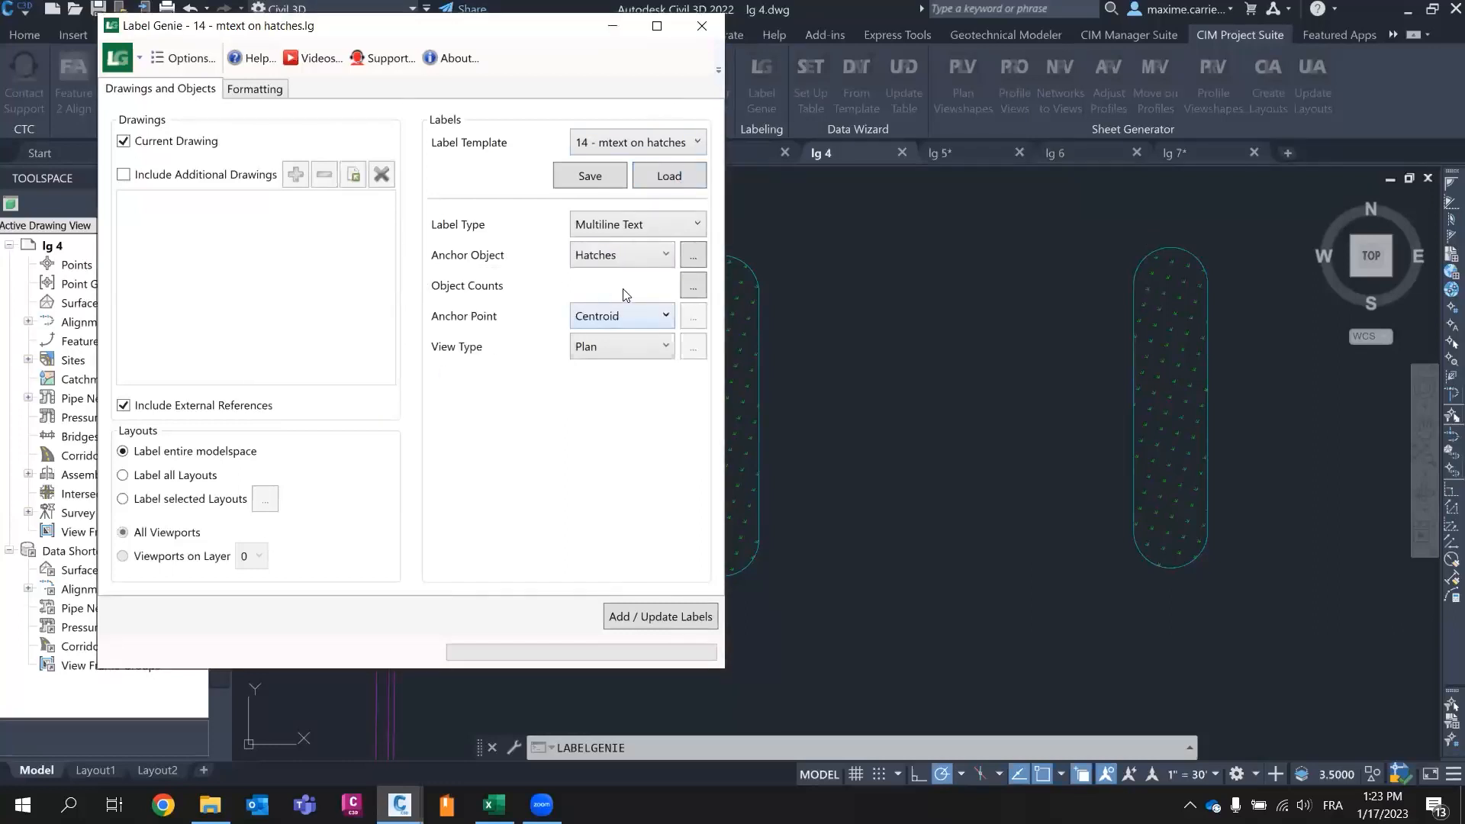
- Check the number of matching hatches and review the layer filter of the anchor objects
left_click(694, 287)
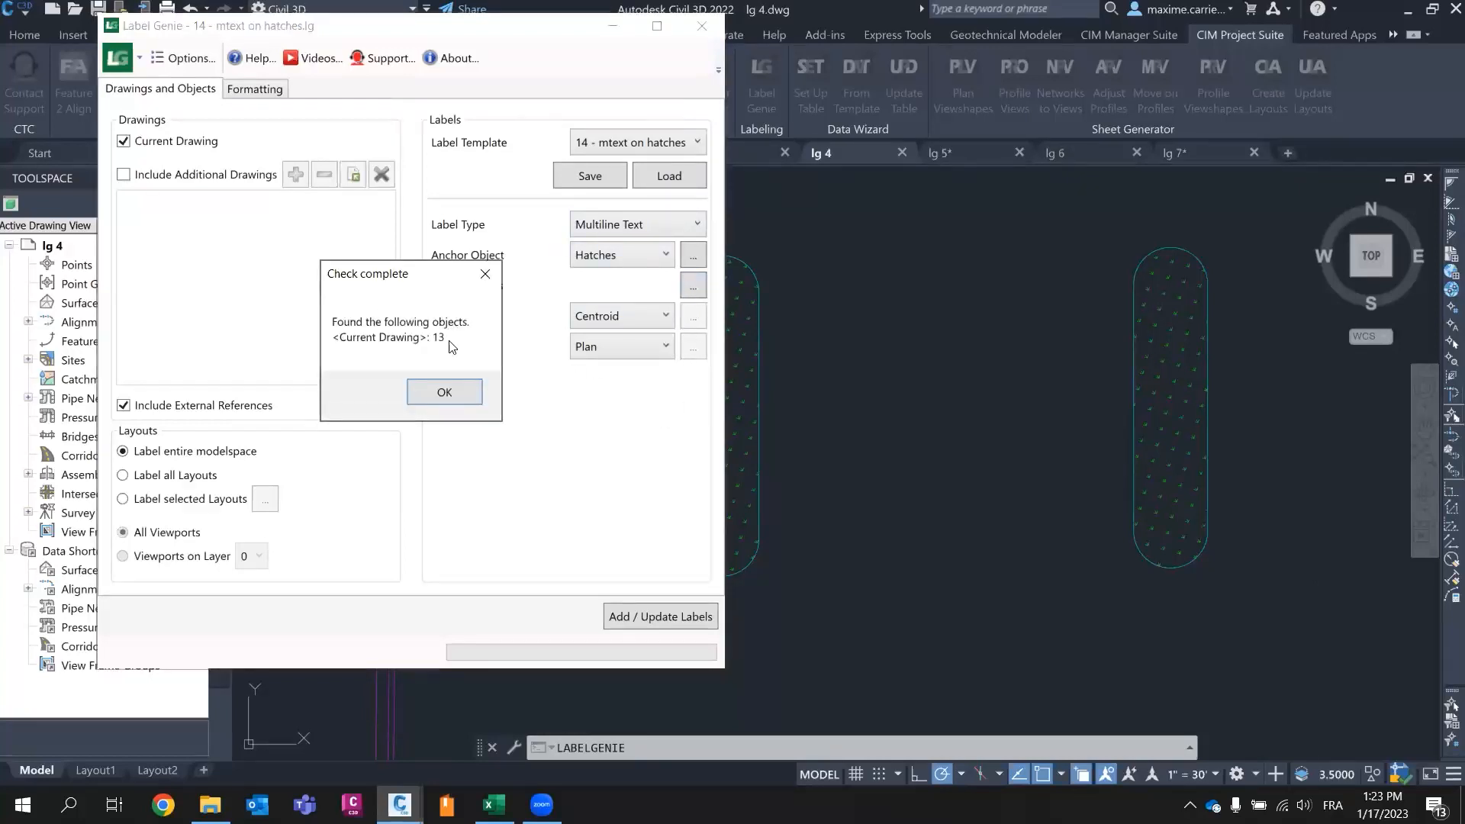
left_click(444, 392)
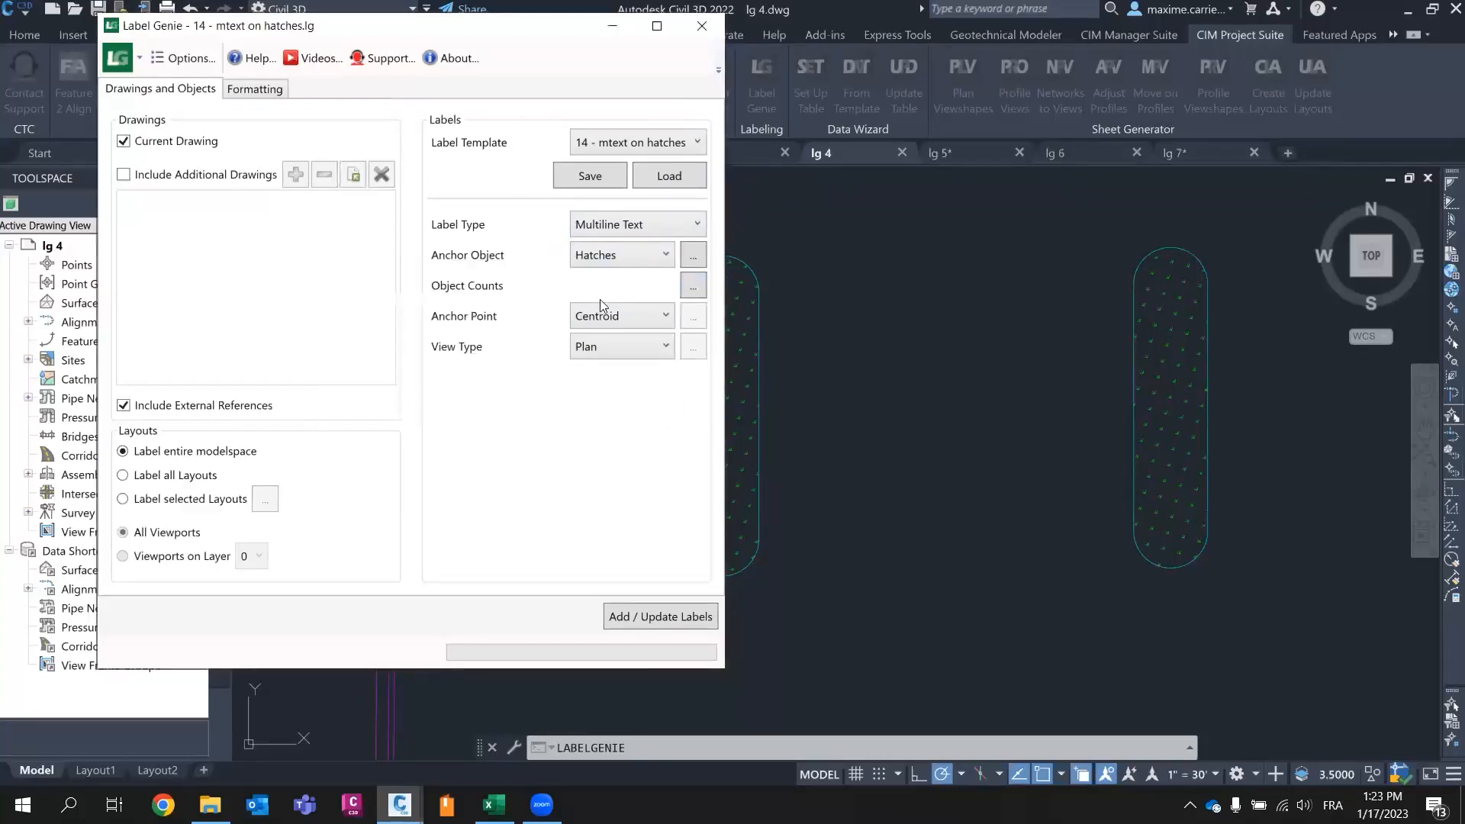
left_click(694, 258)
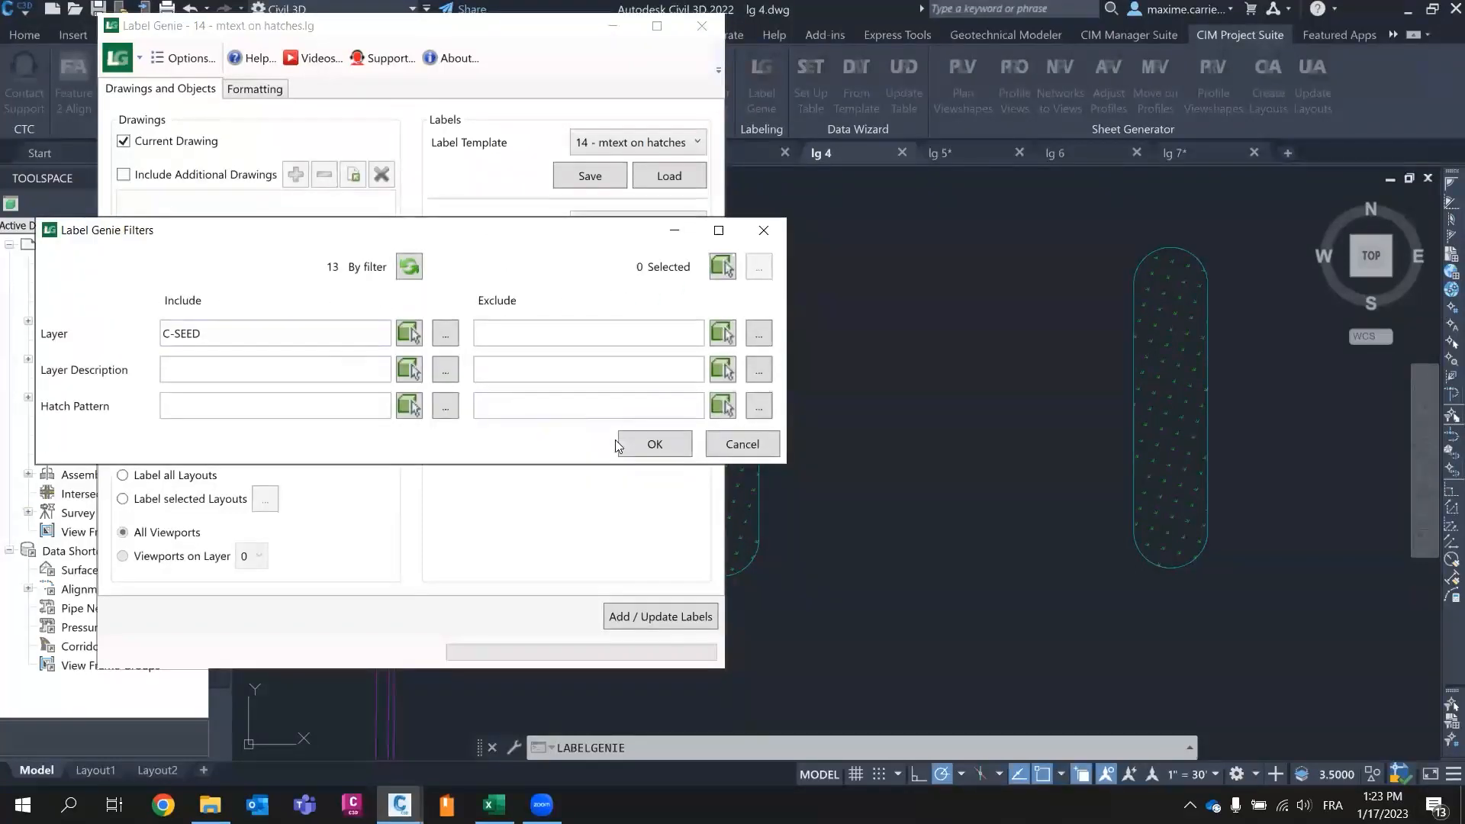
left_click(641, 443)
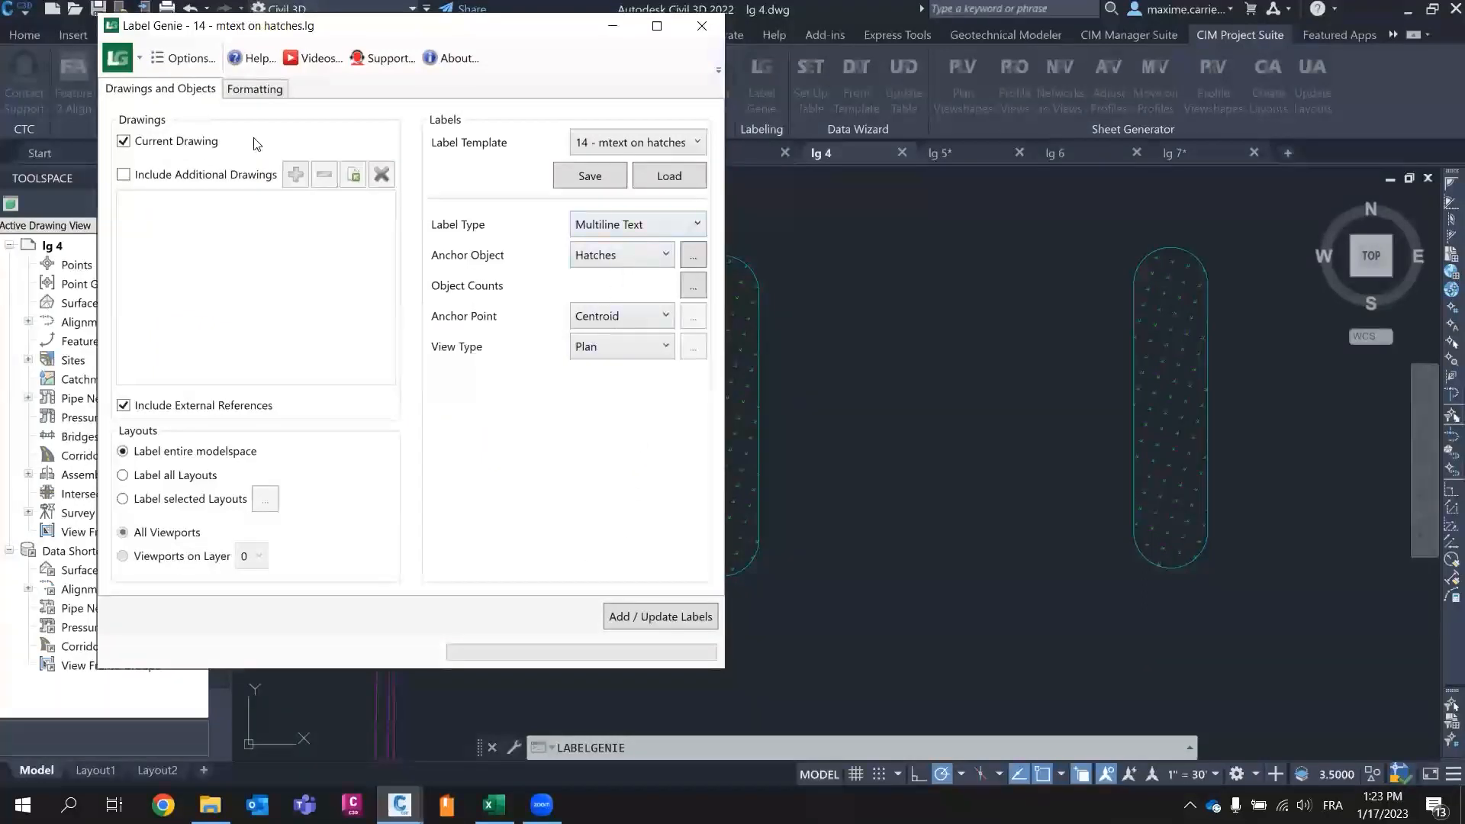
- Review the SEED and hatch area contents of the label formatting and add the multiline text labels to the hatches
left_click(252, 90)
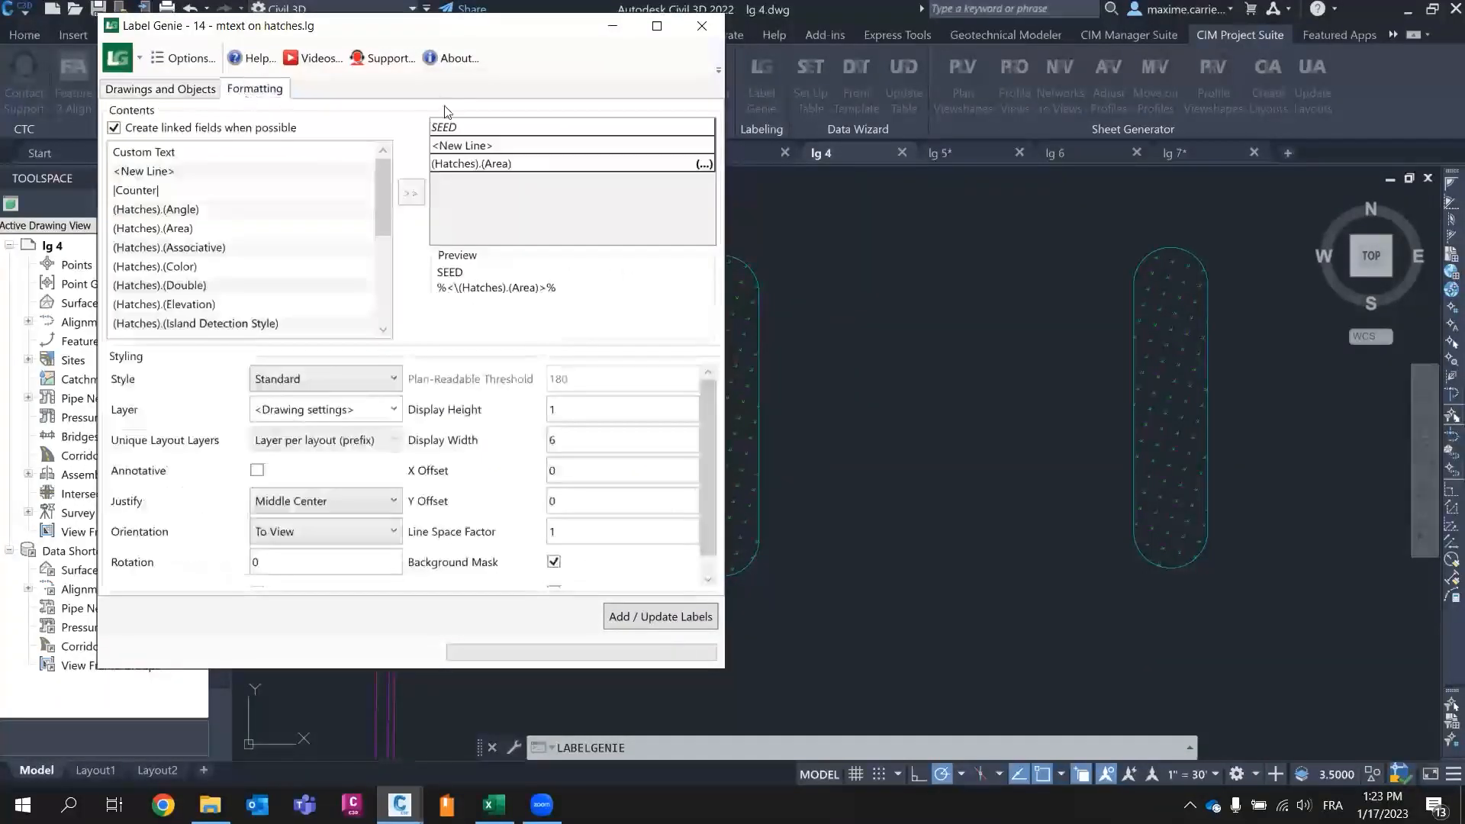
left_click(498, 175)
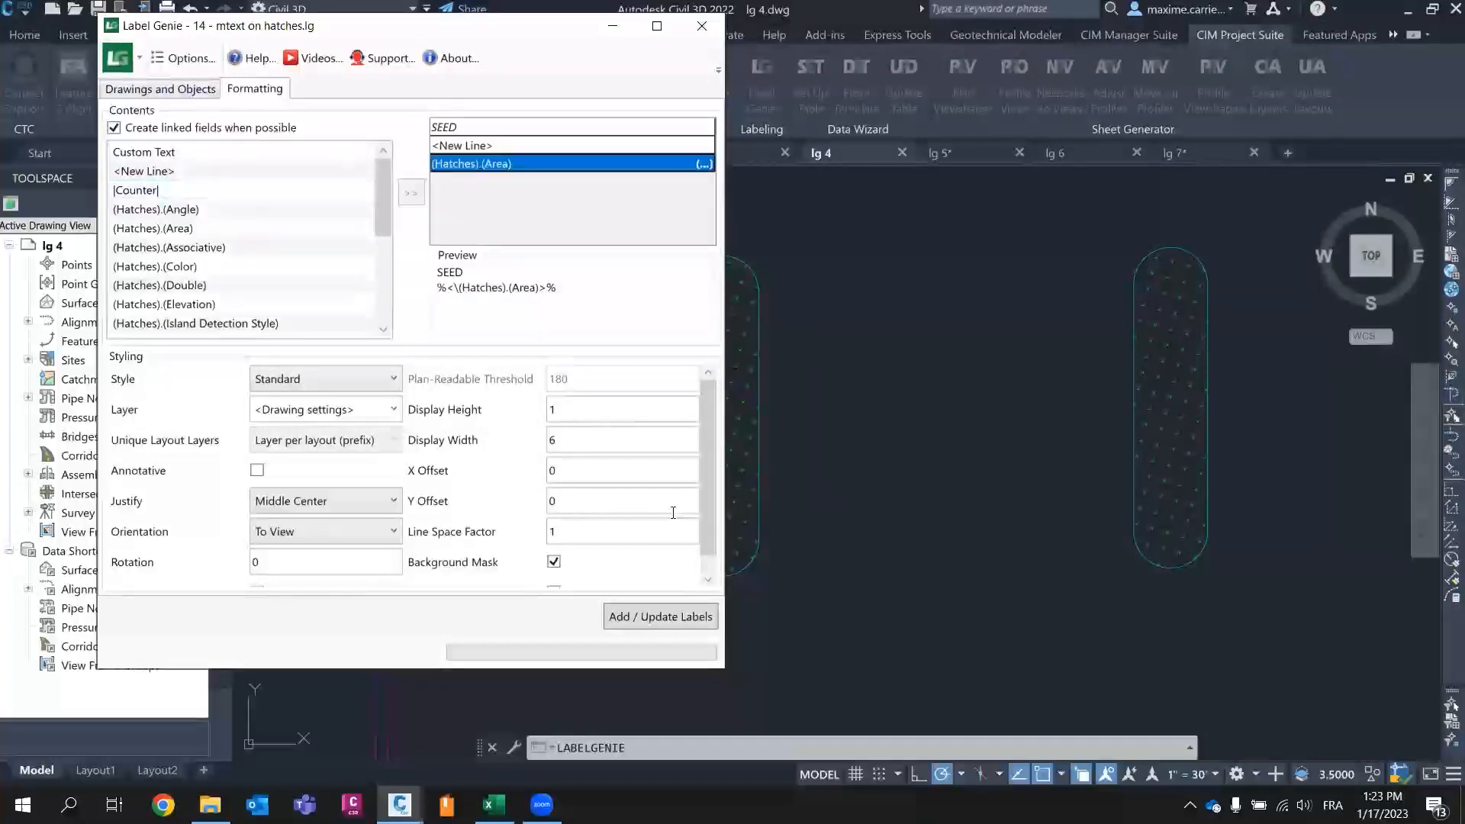
left_click(638, 618)
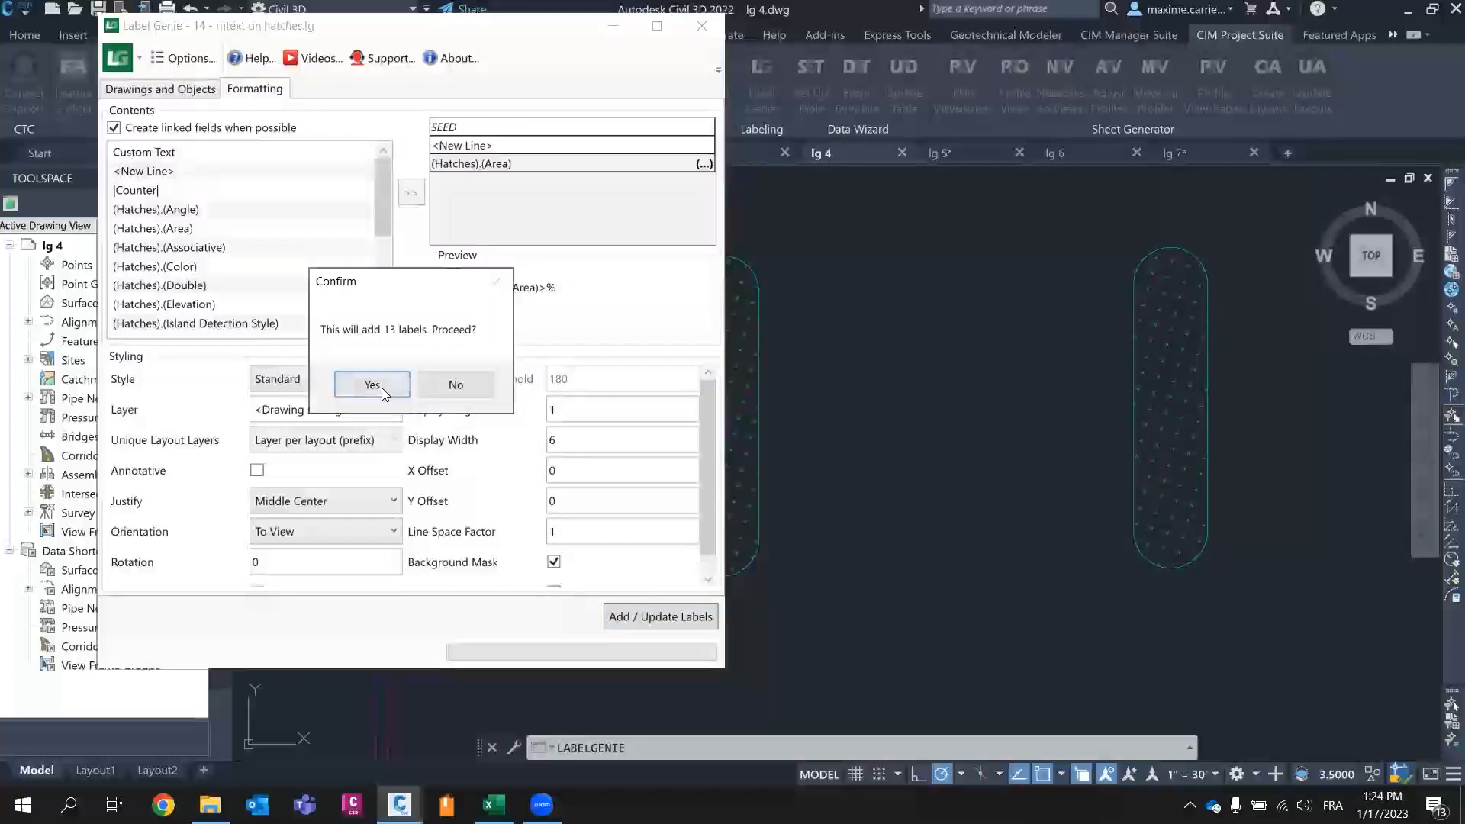
left_click(371, 385)
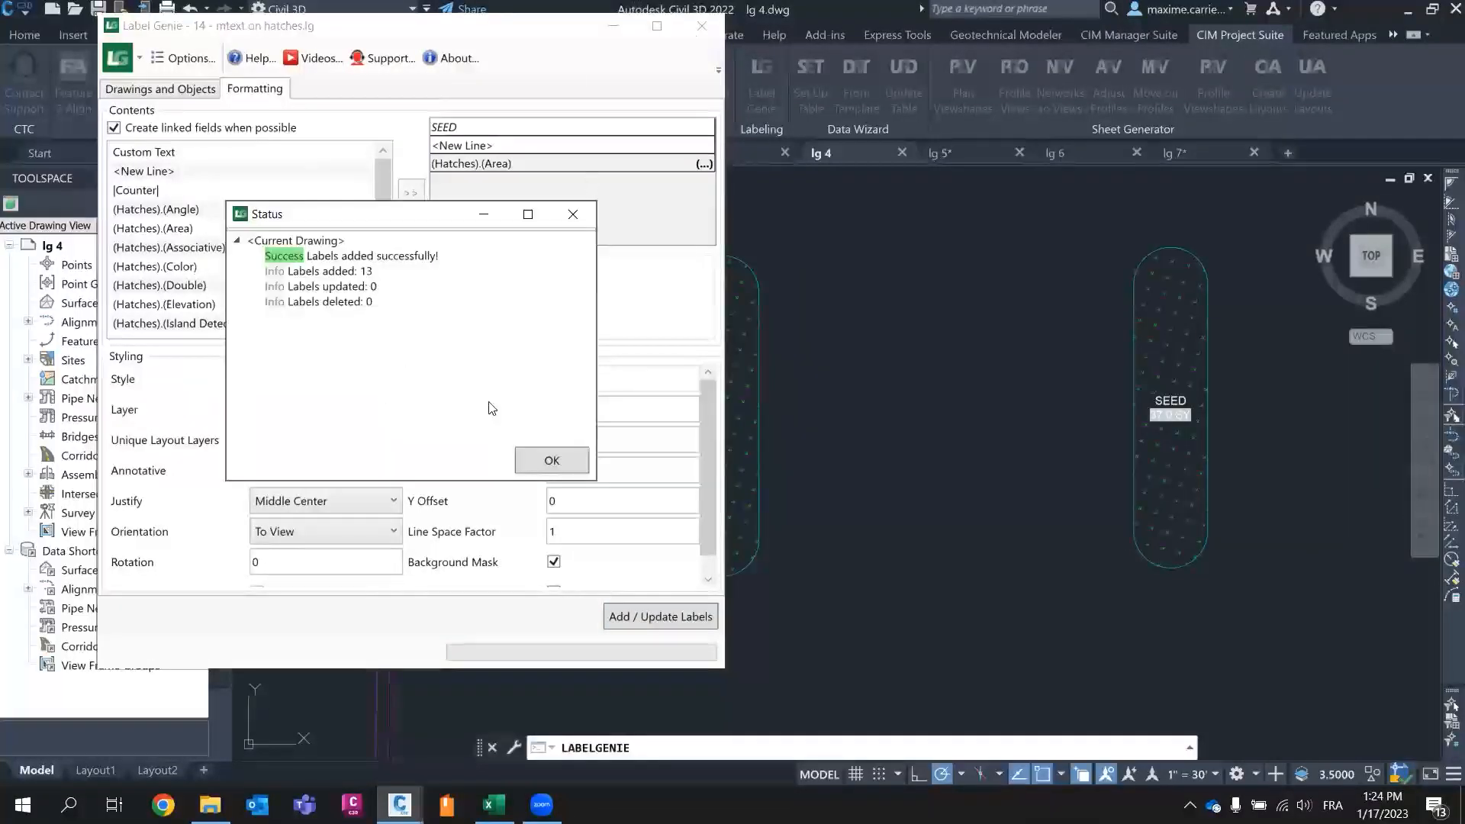
left_click(552, 460)
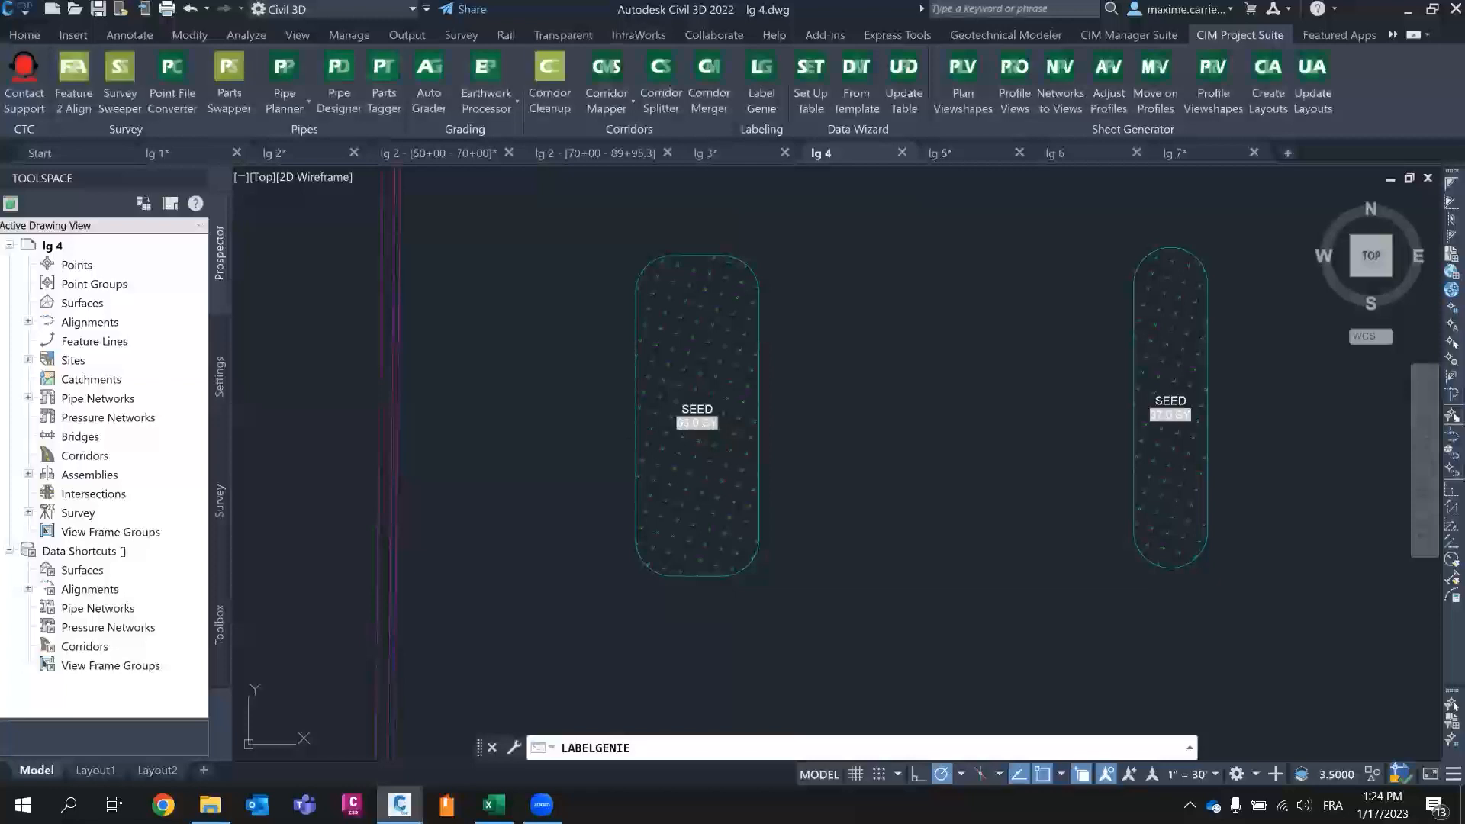
- Examine the SEED labels across the hatched islands and inspect the area field in the widest island's label text
scroll(759, 399, "down", 5)
scroll(670, 399, "up", 2)
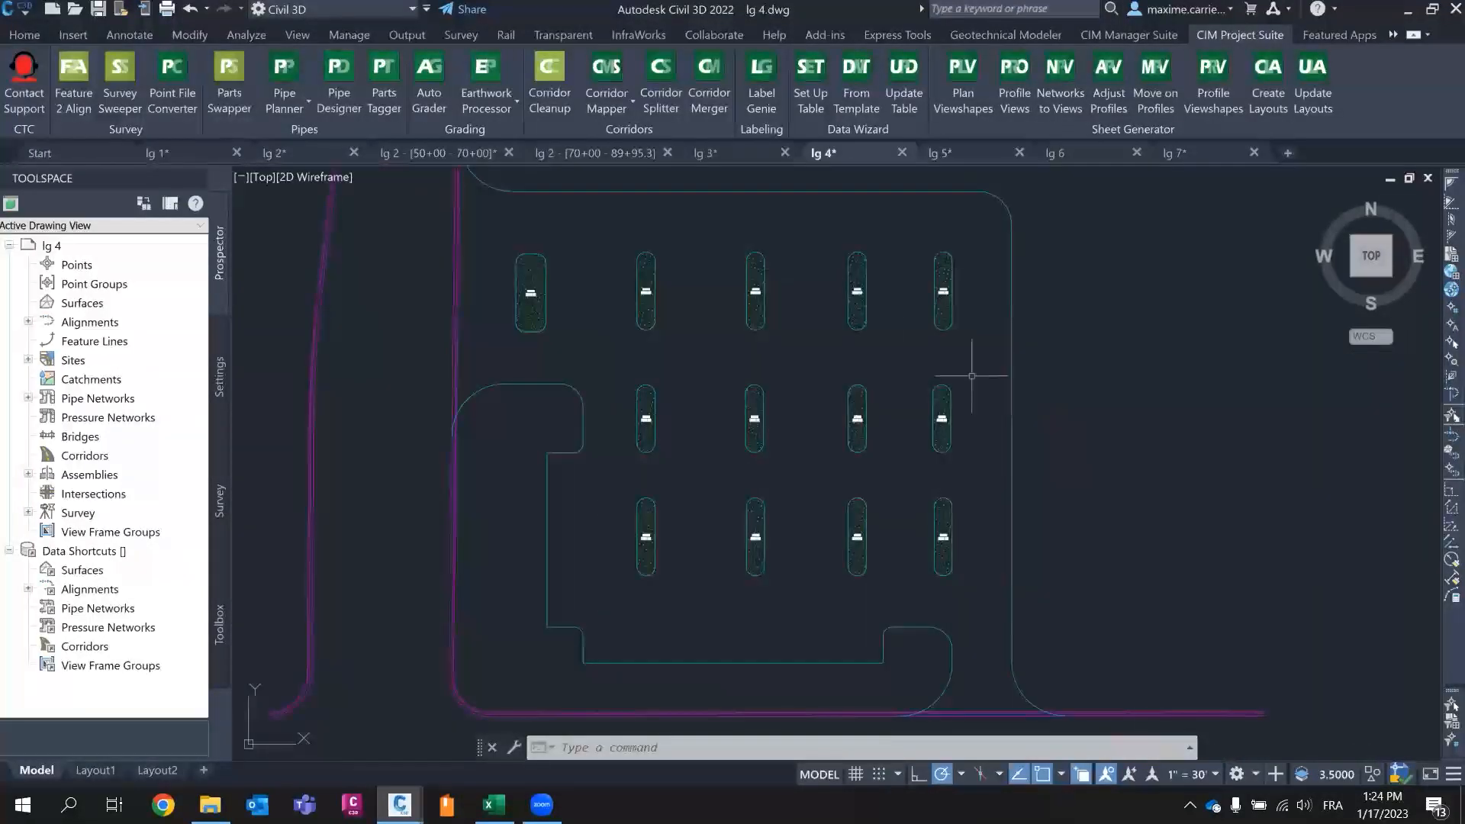
scroll(645, 569, "up", 3)
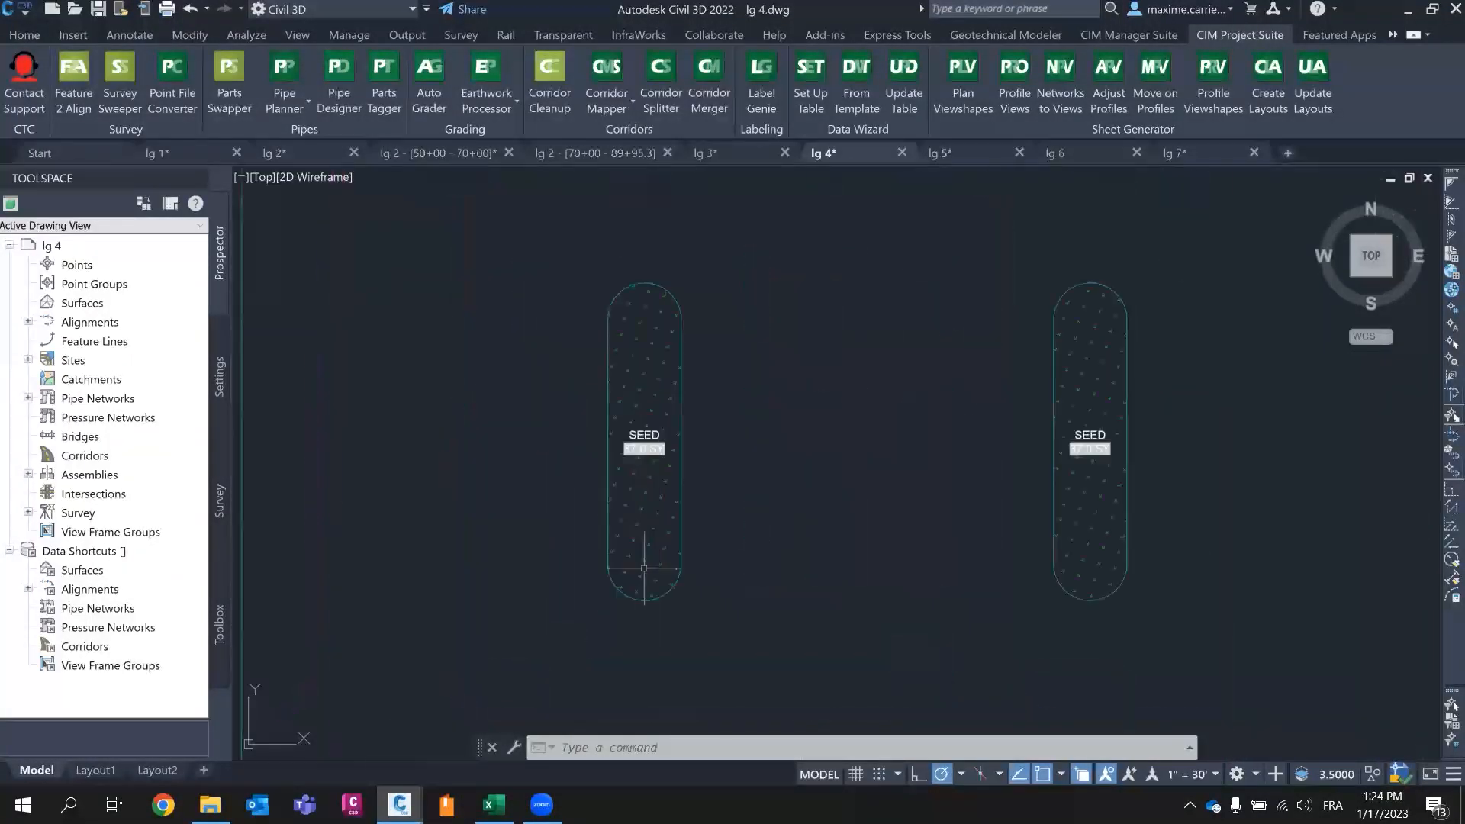
scroll(645, 568, "down", 4)
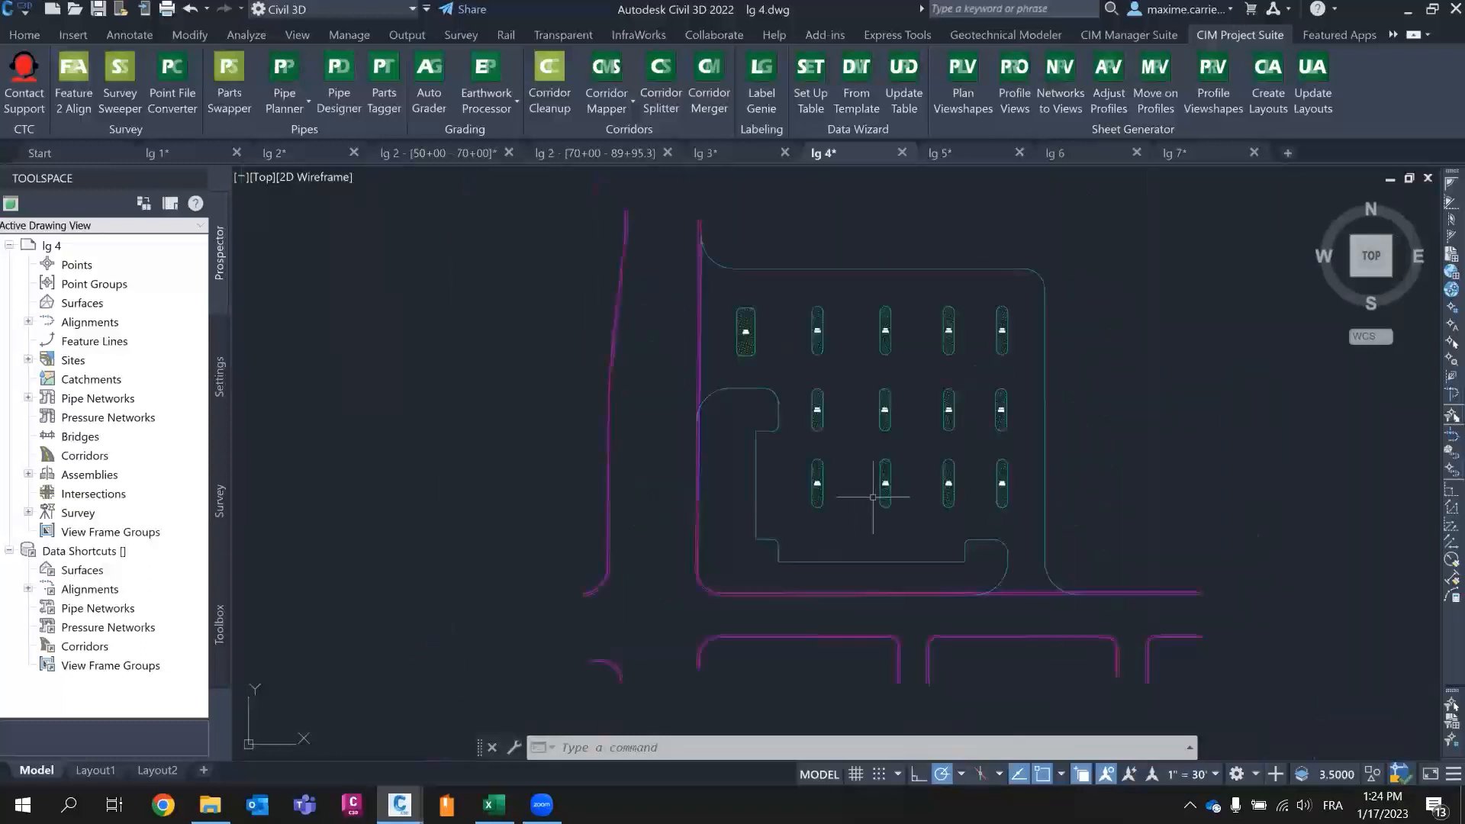
scroll(749, 372, "up", 2)
scroll(750, 372, "up", 3)
middle_click_drag(943, 490, 684, 451)
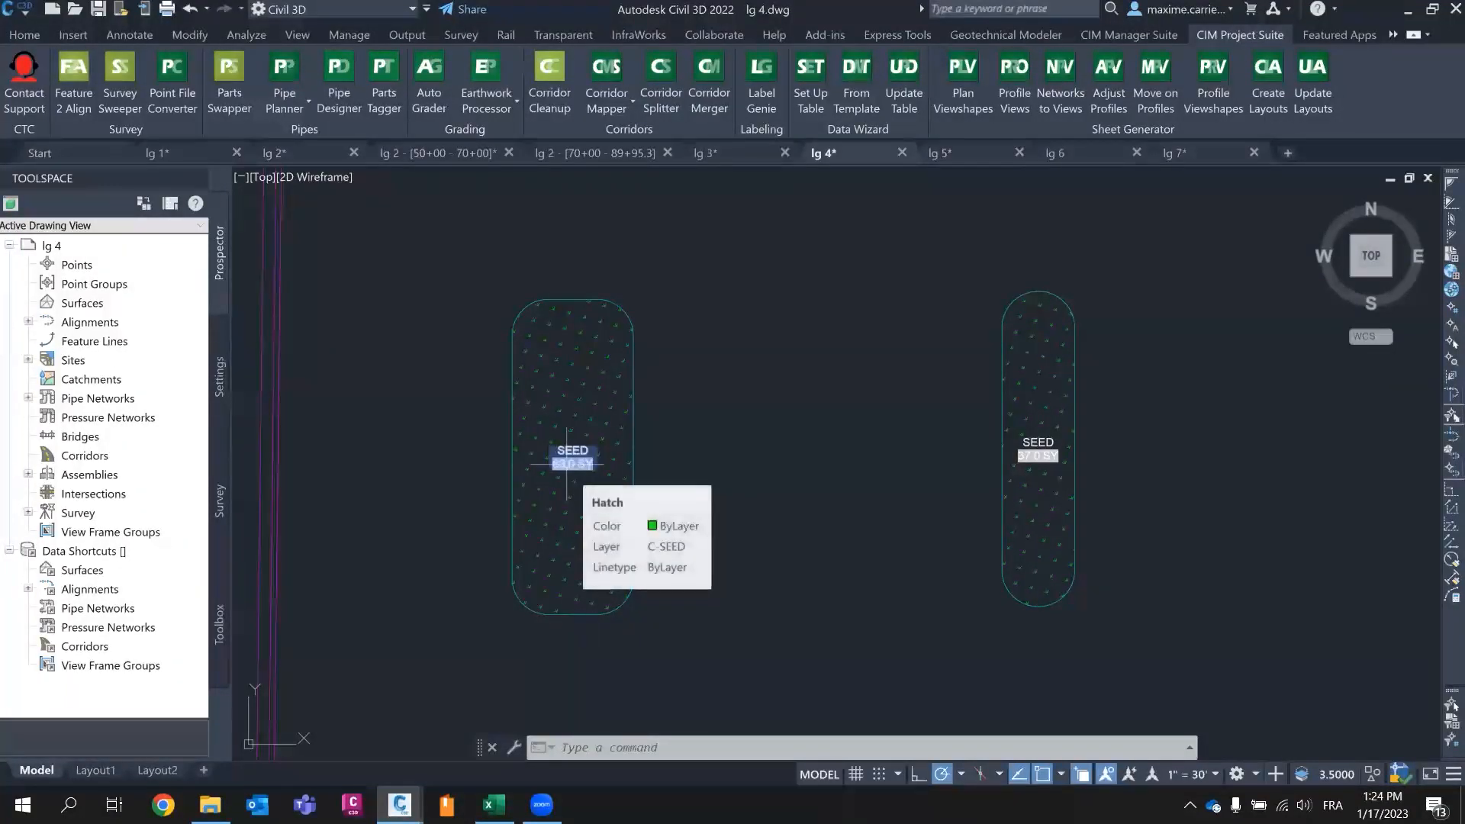
double_click(567, 462)
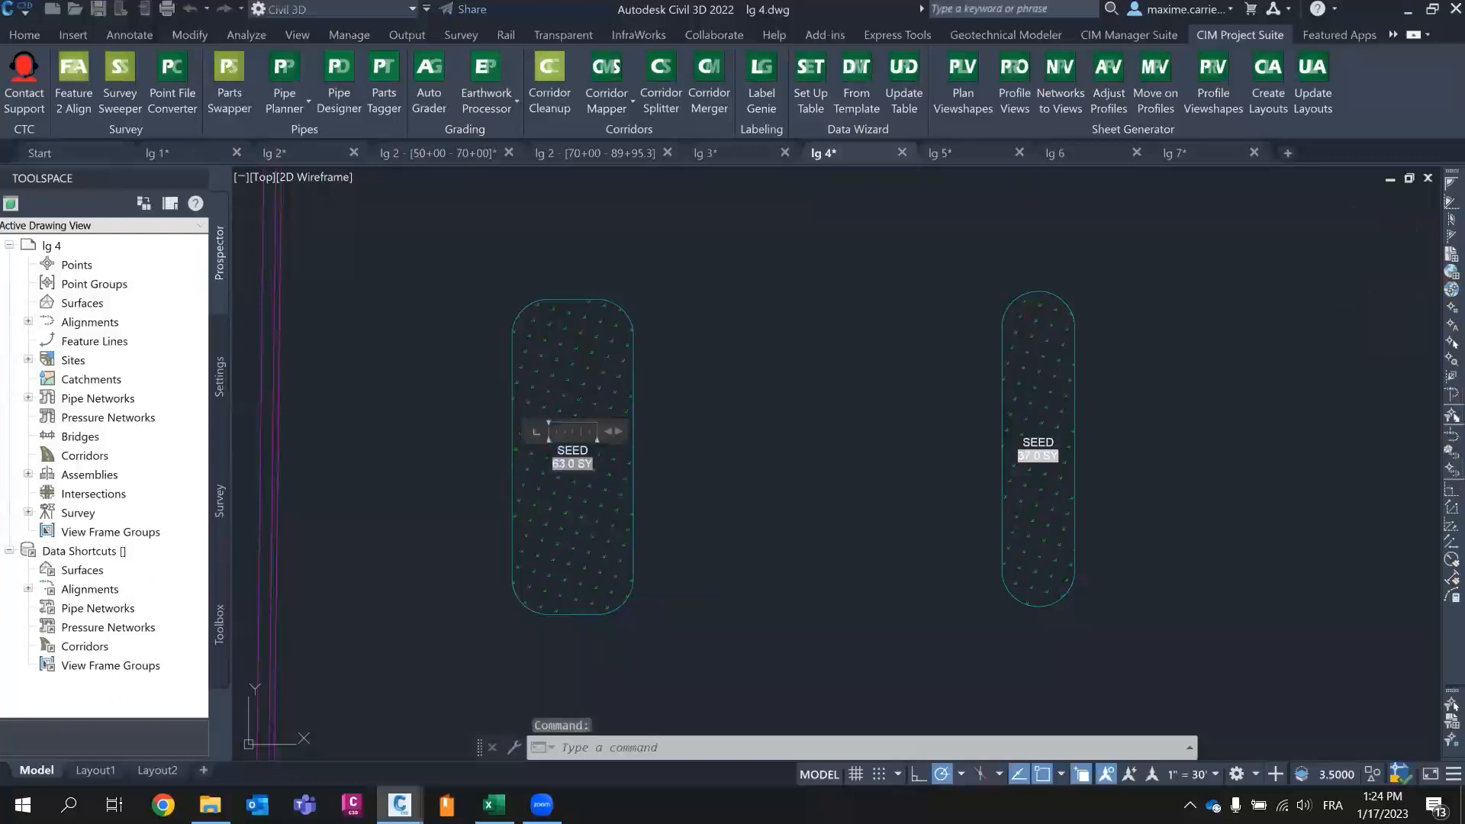
left_click(809, 477)
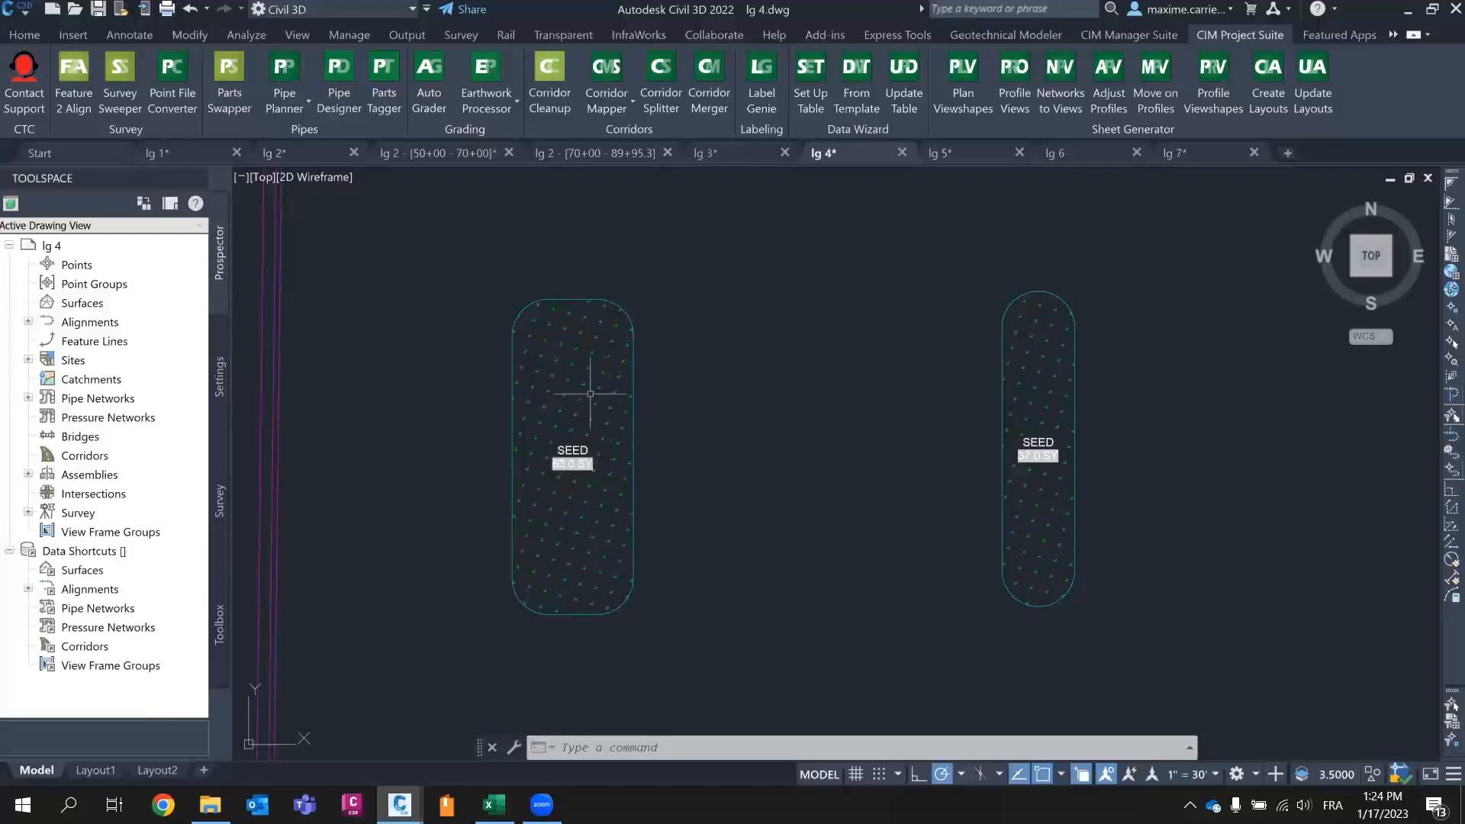
scroll(662, 415, "down", 5)
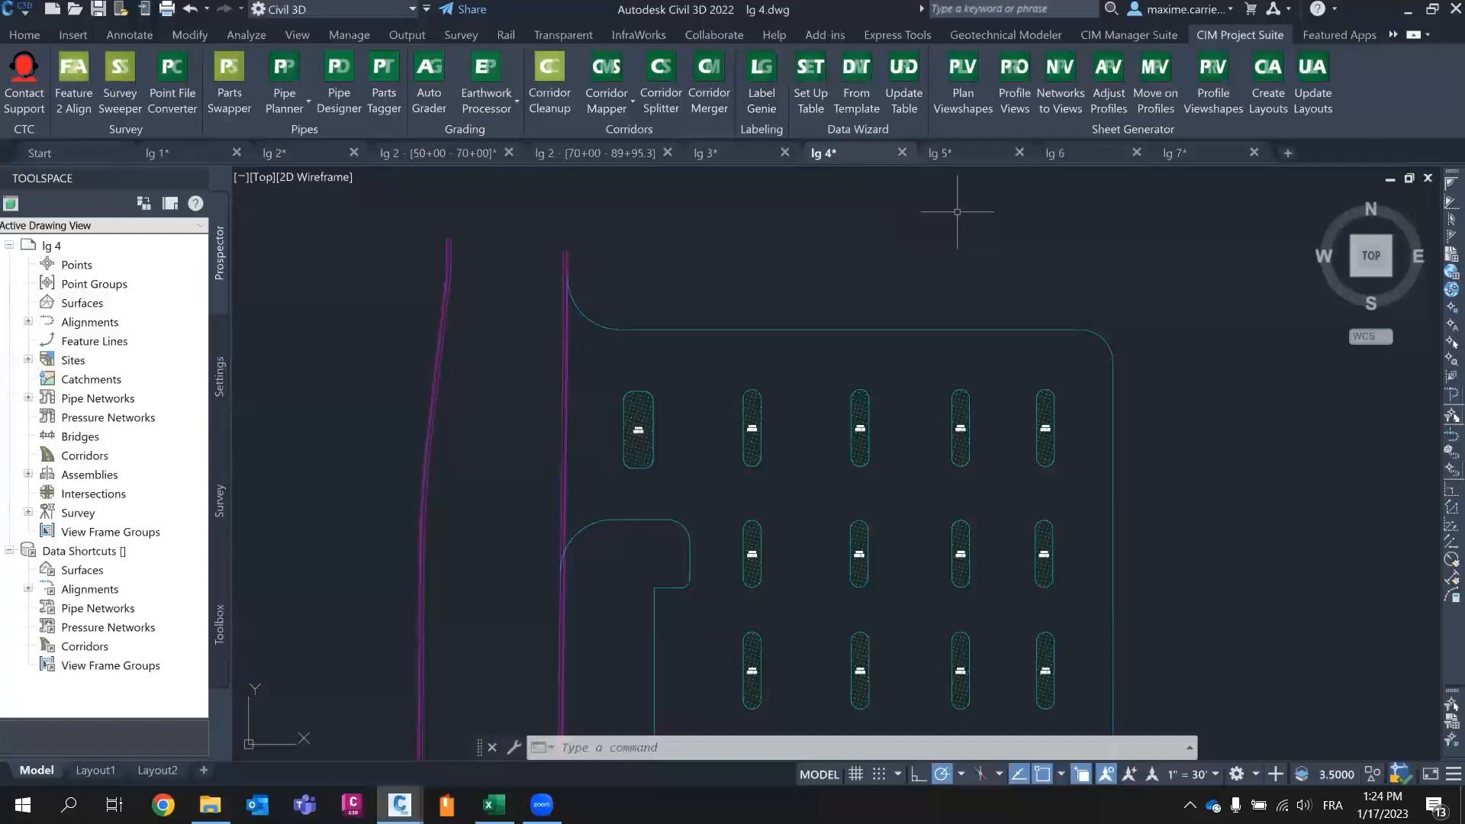
- Switch to the lg 5 drawing and inspect the section views at stations 10+00.00 and 9+50.00 with their vault polylines
left_click(948, 154)
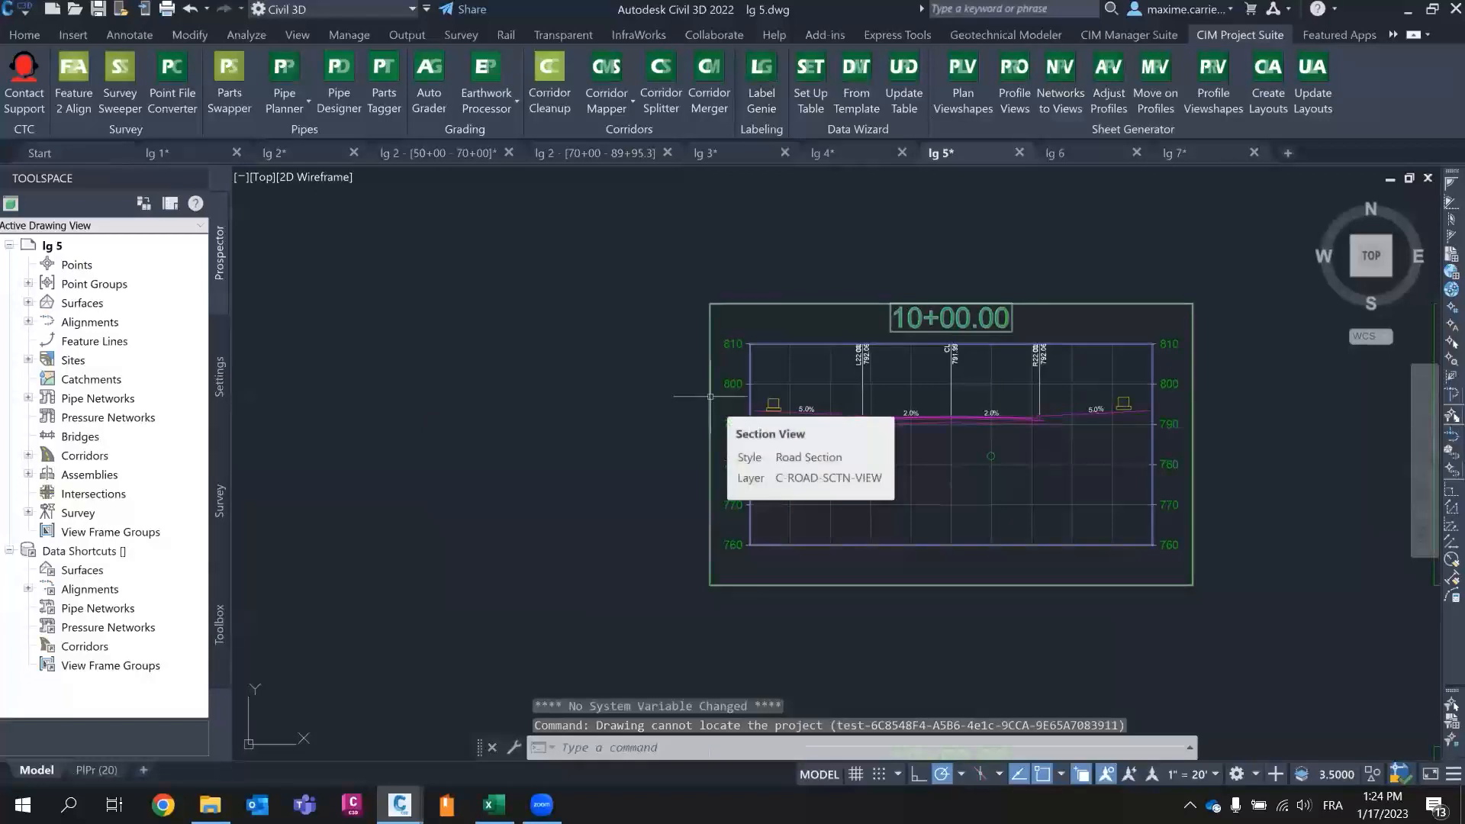
scroll(928, 469, "up", 2)
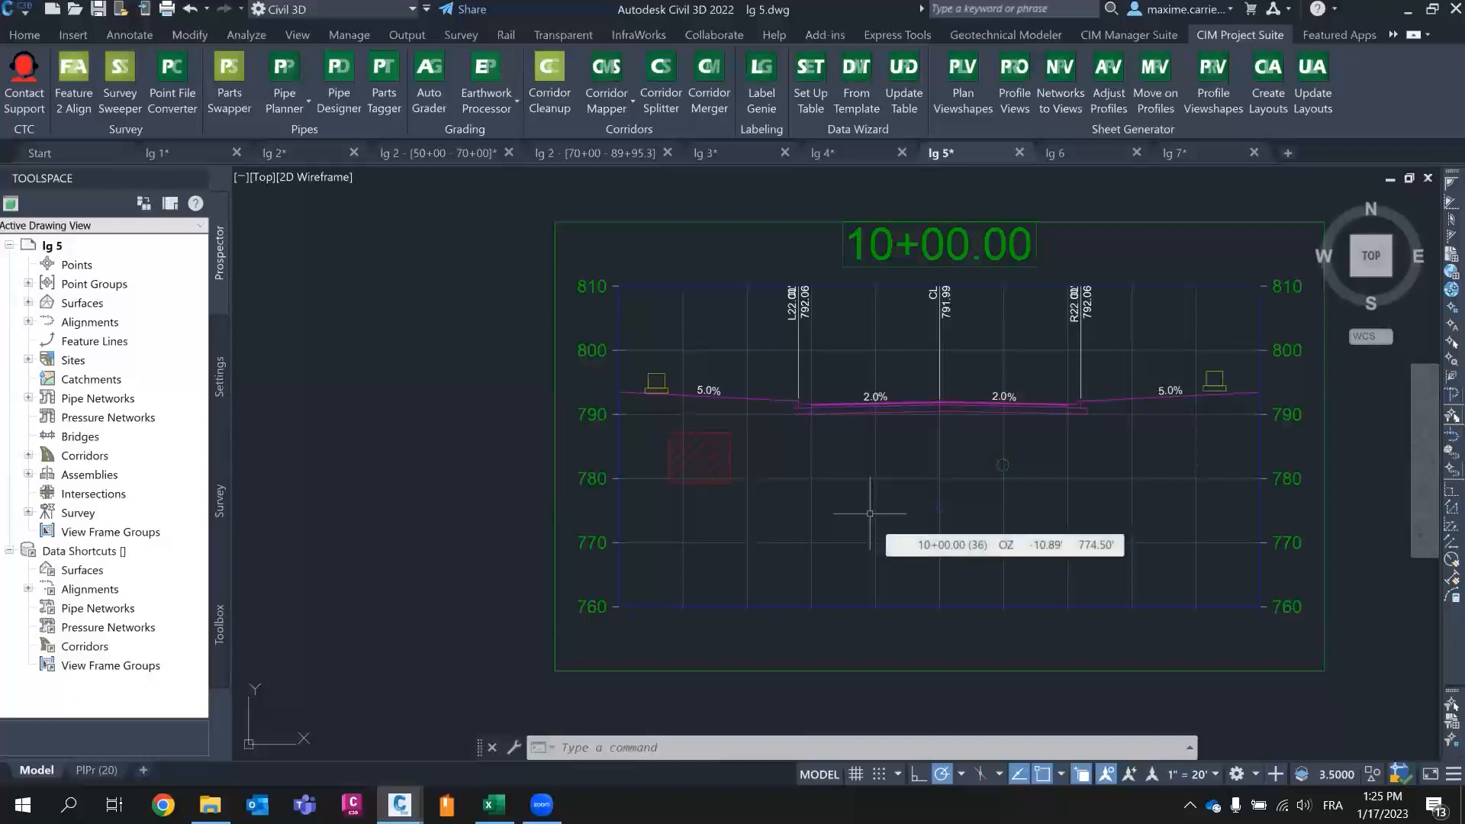
middle_click_drag(804, 533, 722, 531)
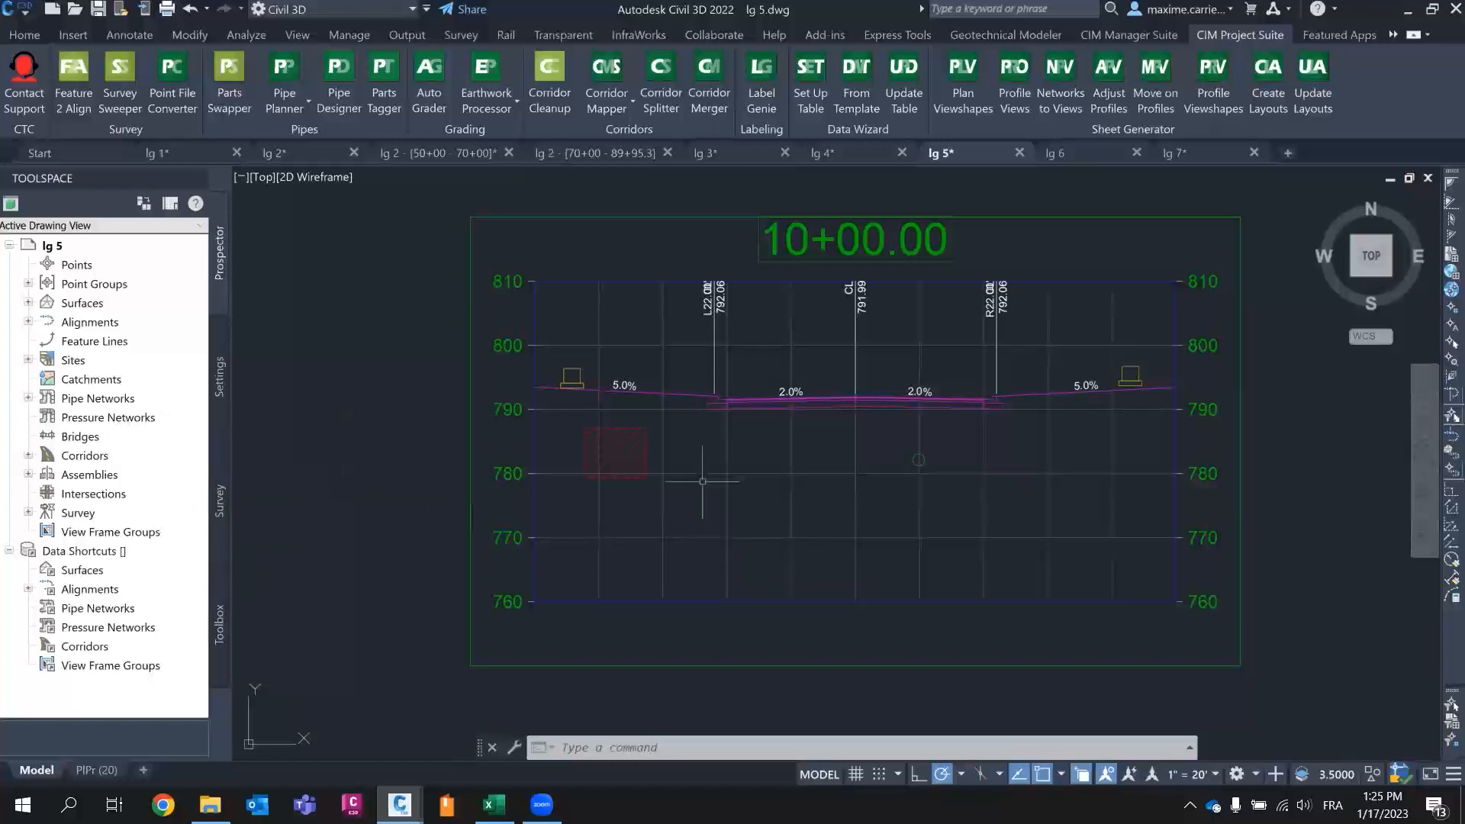
scroll(703, 484, "down", 6)
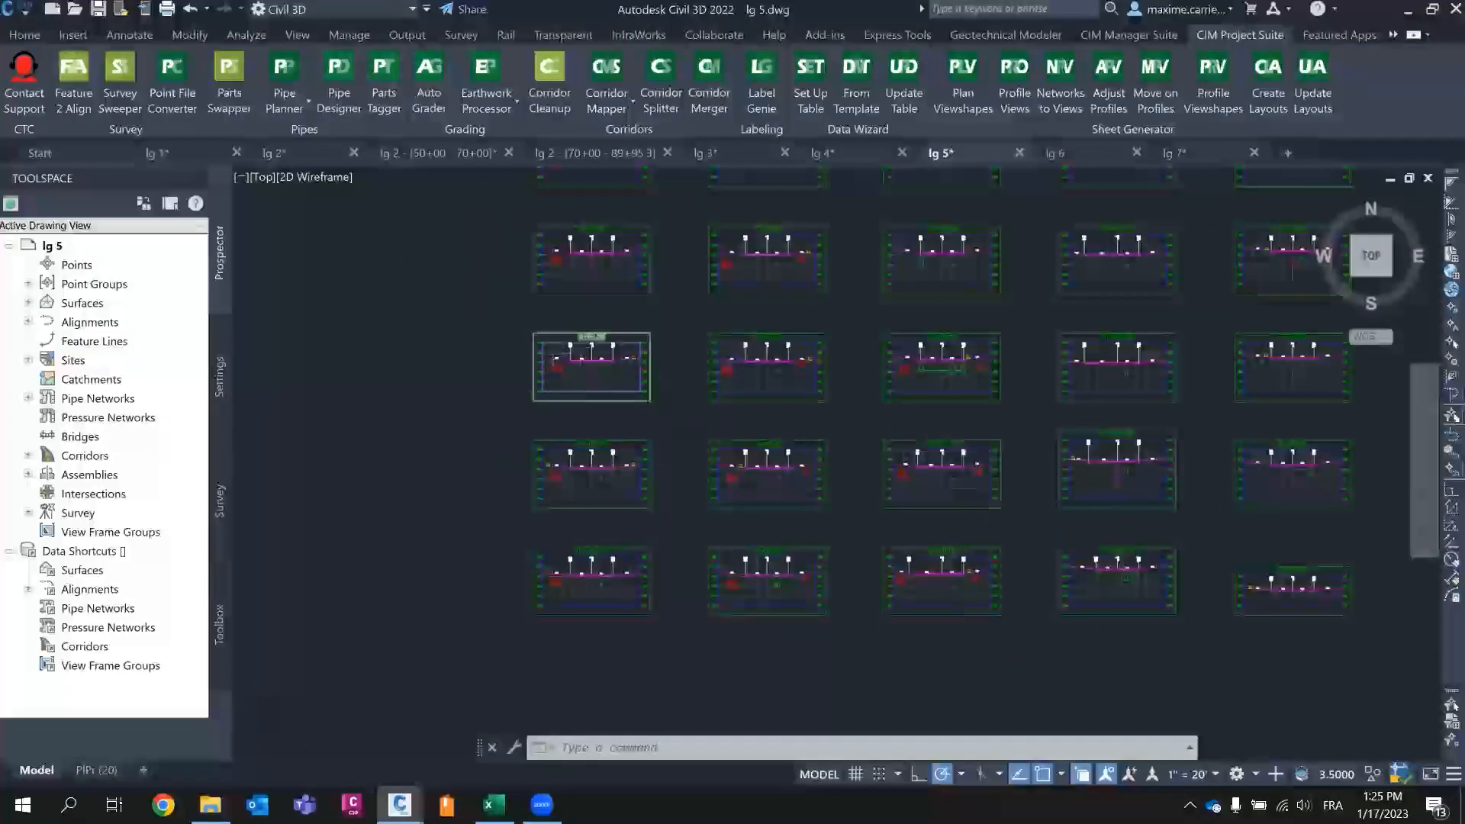
scroll(584, 359, "up", 6)
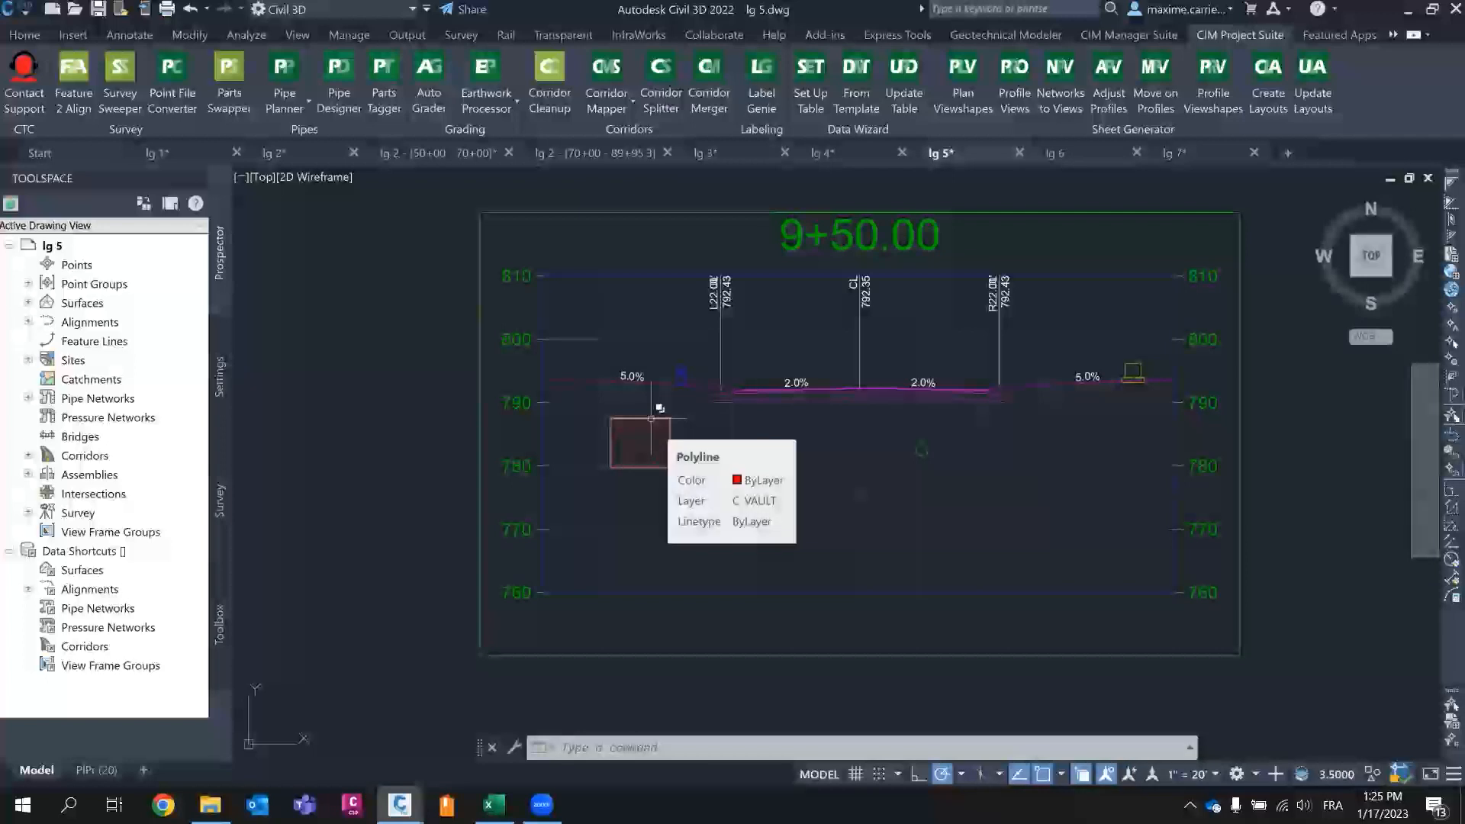
- Examine the overall arrangement of the plan, the profile views and the section grid, and return to the 9+50.00 section view
scroll(848, 374, "down", 10)
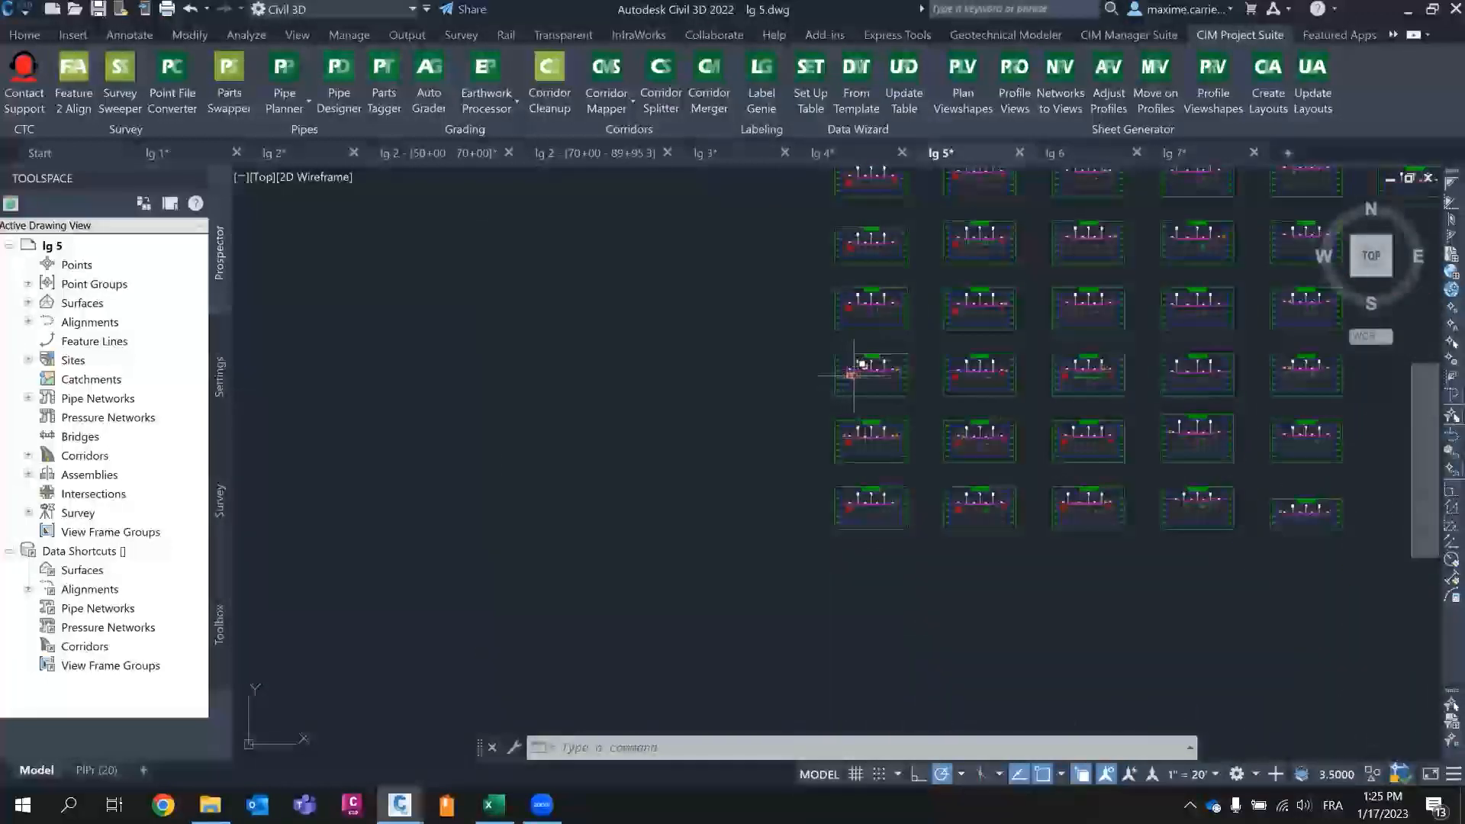
scroll(849, 374, "up", 10)
scroll(839, 382, "down", 10)
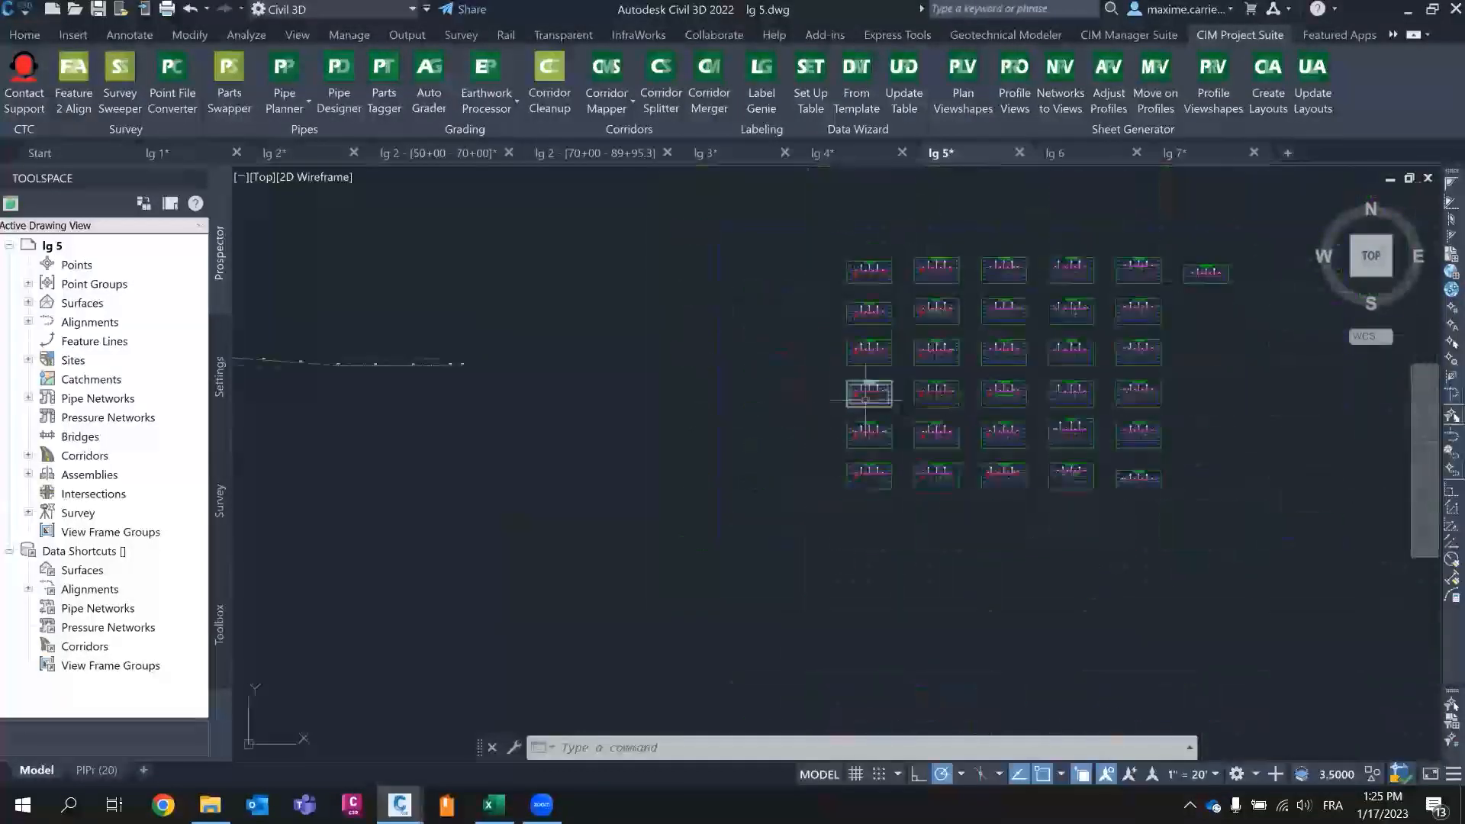
scroll(412, 405, "down", 5)
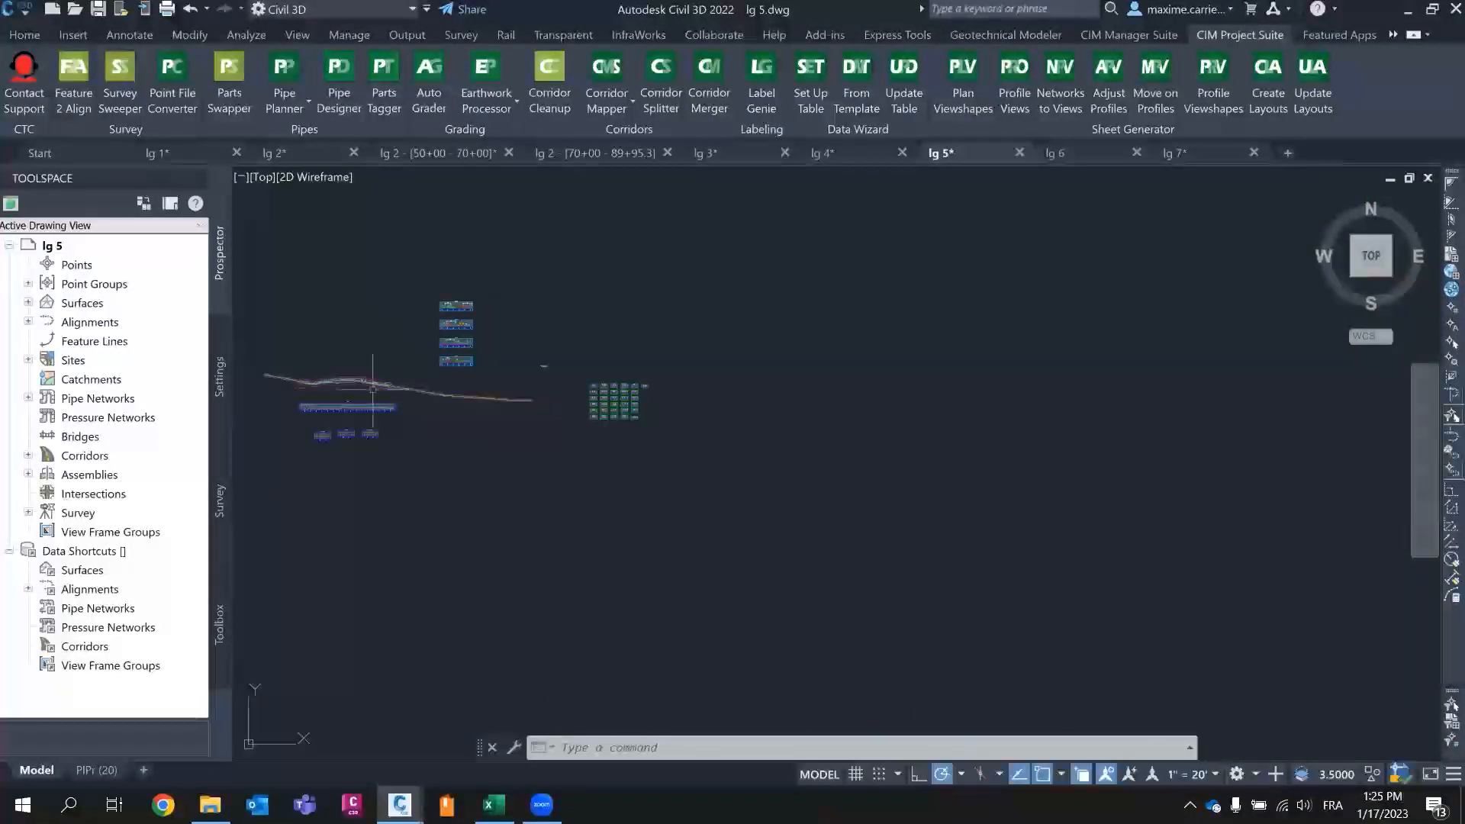
scroll(614, 401, "up", 5)
scroll(549, 430, "up", 2)
scroll(496, 431, "down", 2)
middle_click_drag(422, 405, 694, 384)
scroll(694, 383, "down", 2)
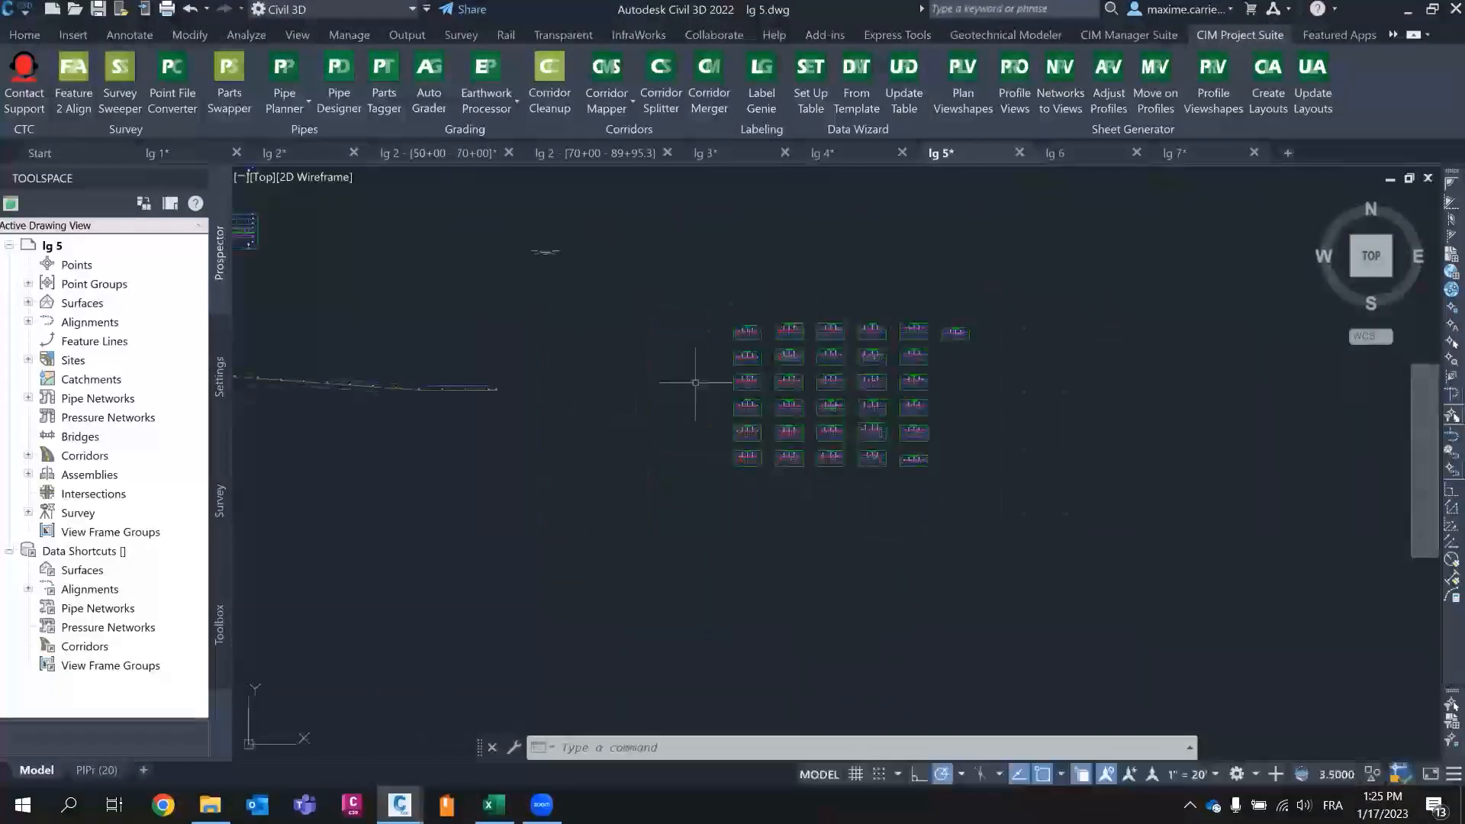
middle_click_drag(436, 383, 720, 389)
scroll(719, 388, "down", 1)
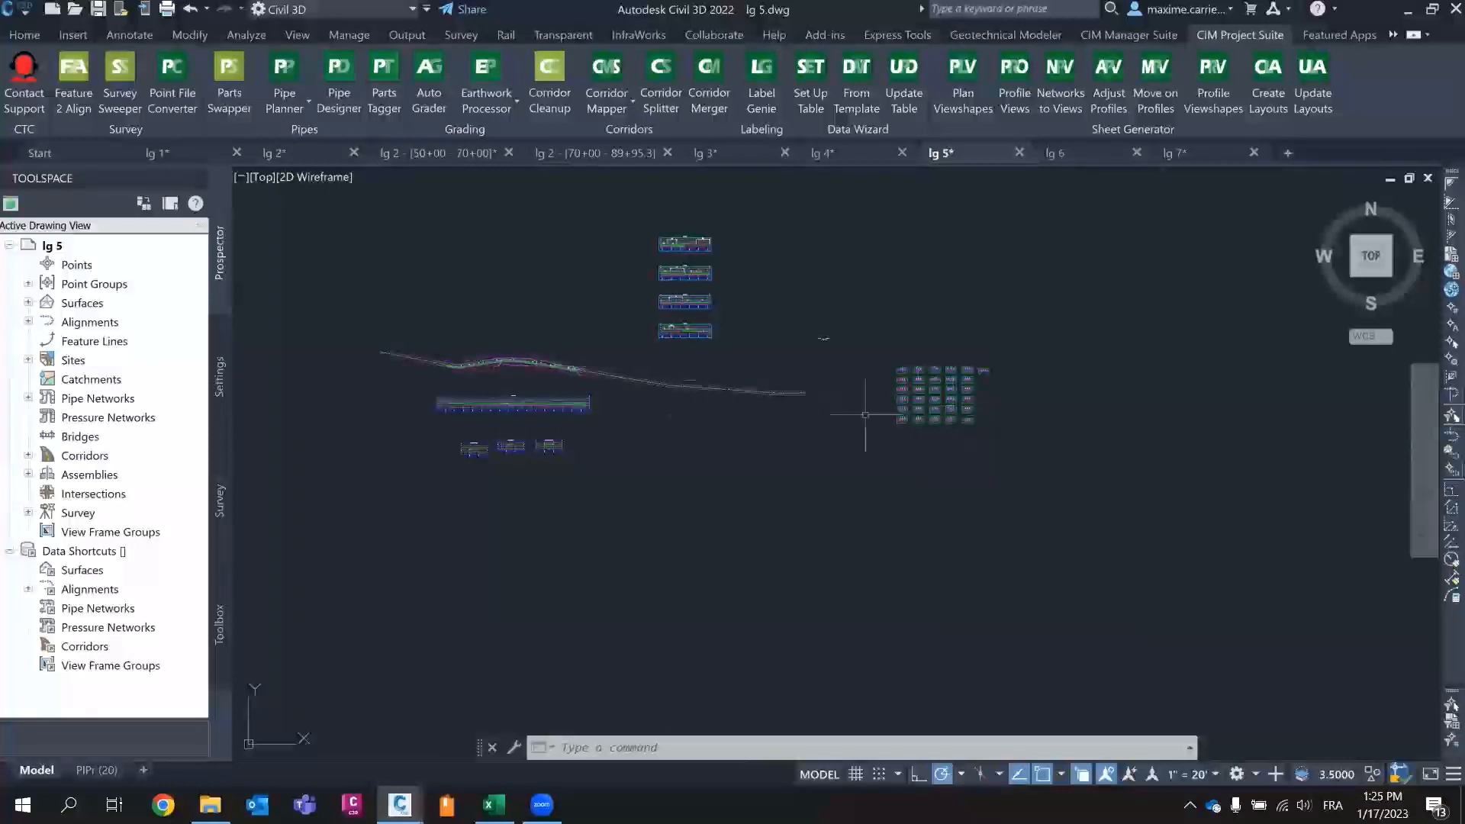
scroll(918, 410, "up", 7)
scroll(791, 367, "up", 8)
scroll(831, 246, "up", 2)
middle_click_drag(815, 255, 765, 366)
middle_click_drag(694, 430, 649, 402)
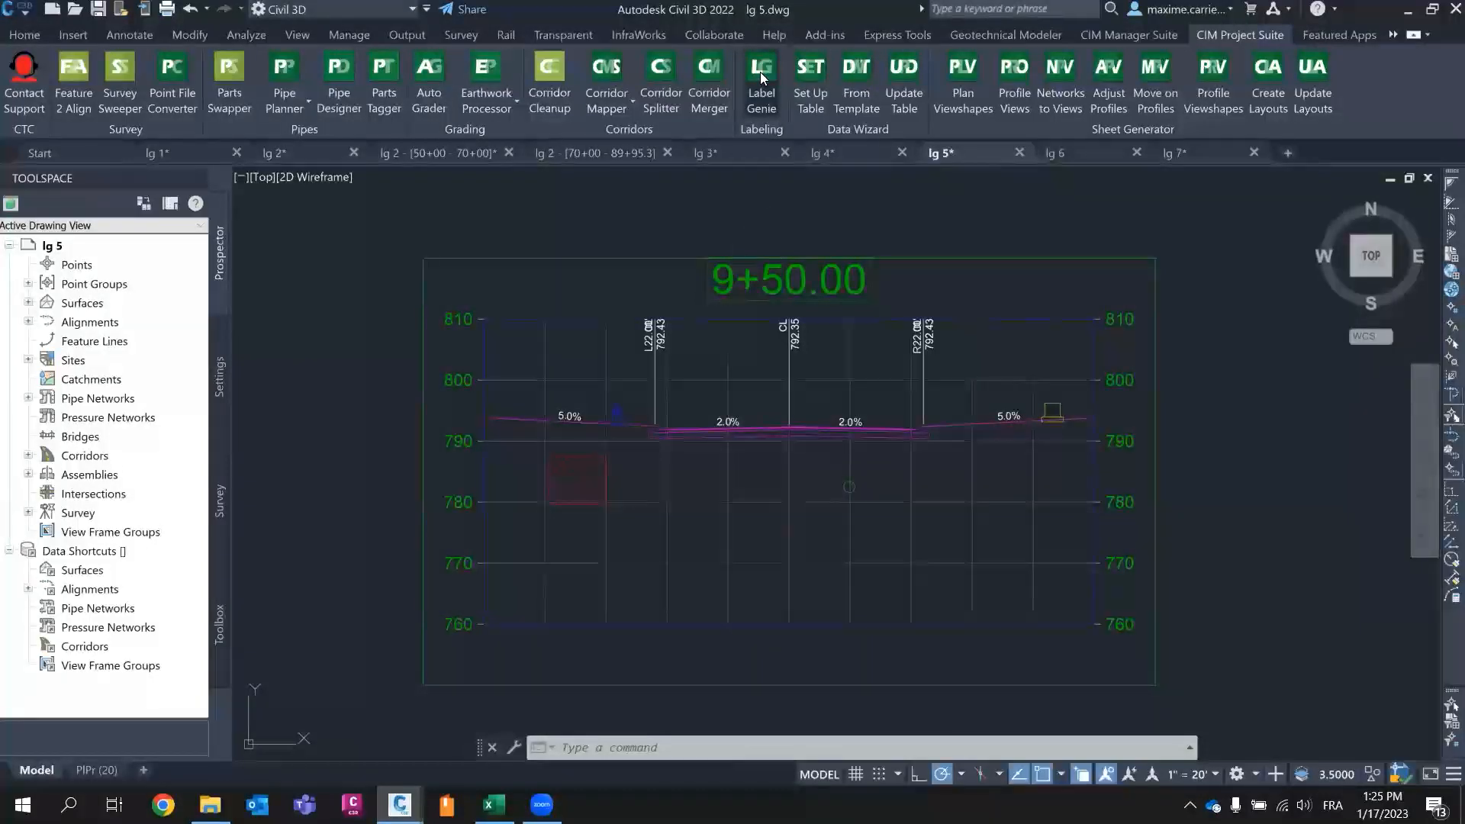
- Start Label Genie, load the "15 - mtext on plines in xsec" template and move the dialog clear of the vault polyline
left_click(760, 72)
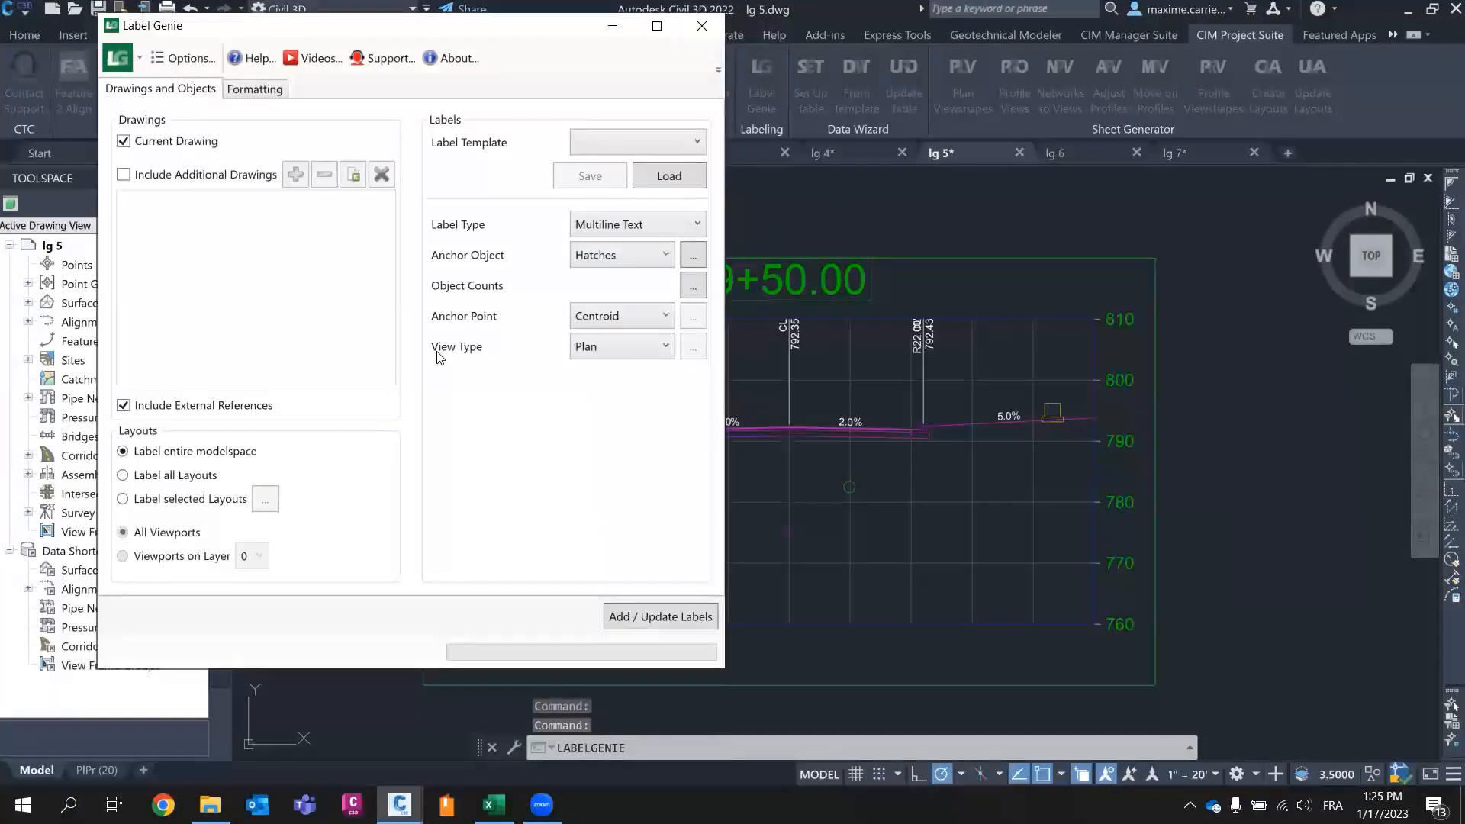
left_click(624, 142)
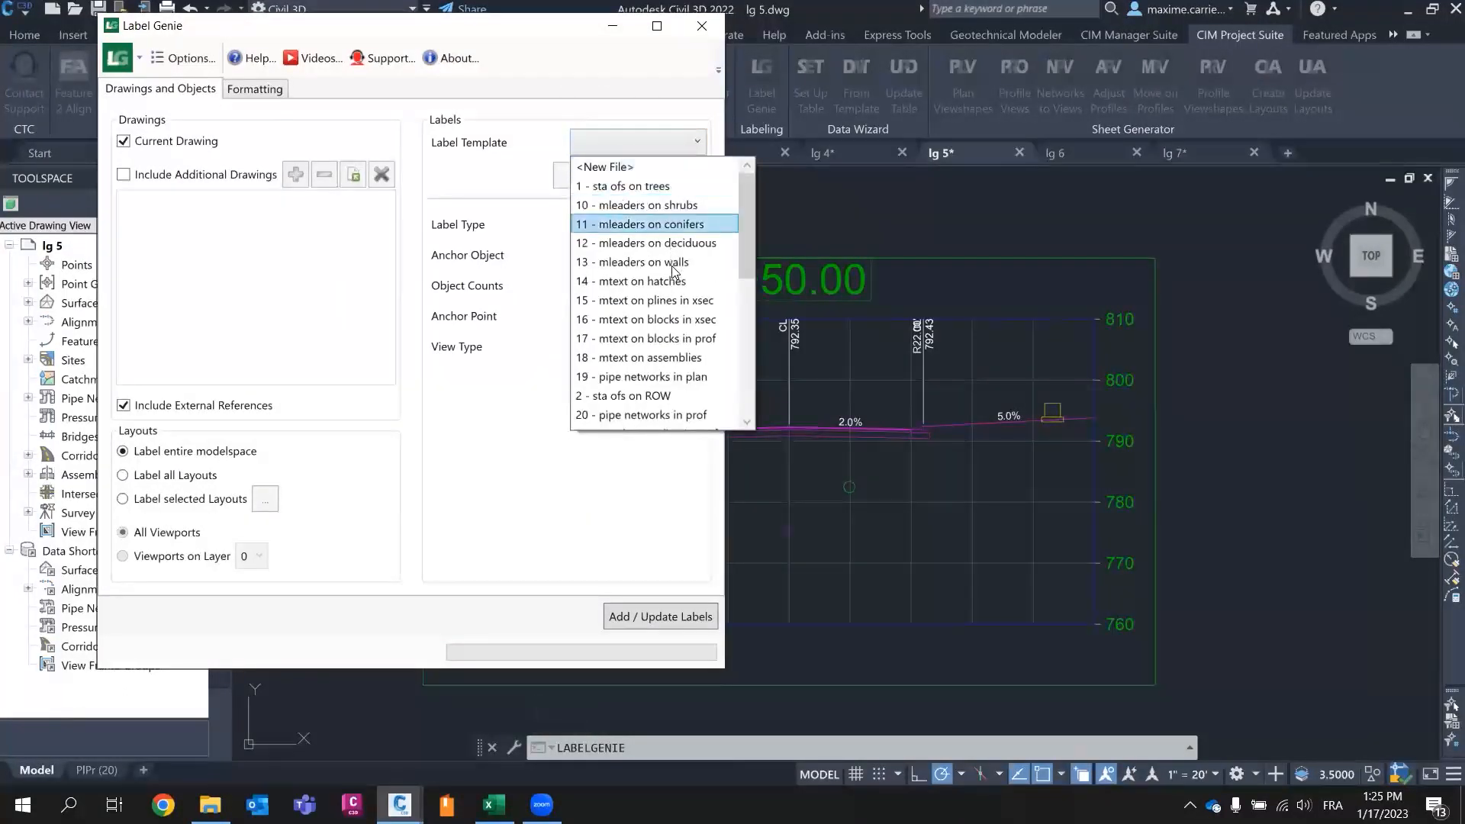
left_click(649, 301)
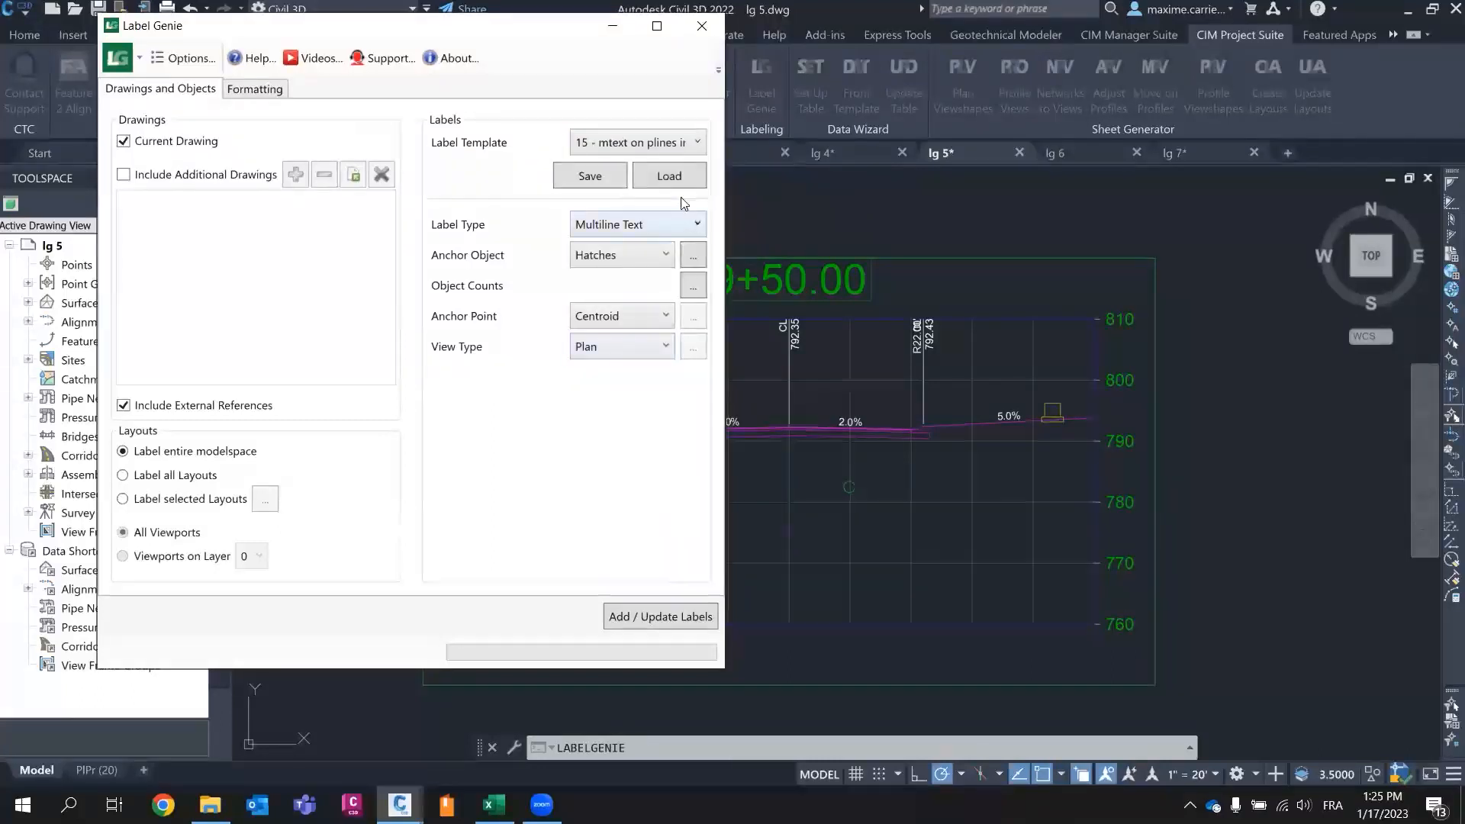
left_click(662, 175)
left_click(450, 386)
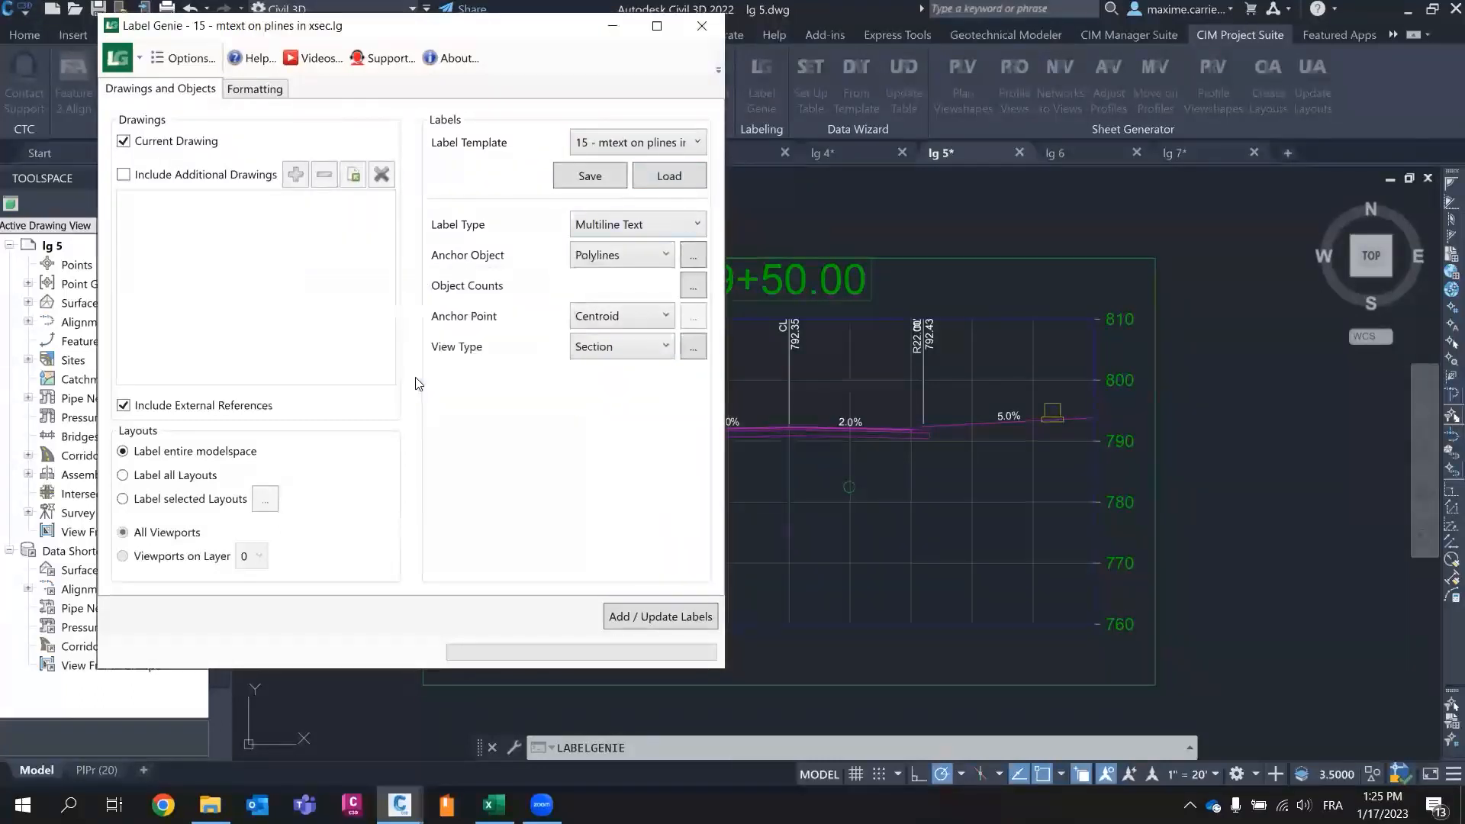
left_click_drag(500, 30, 1150, 71)
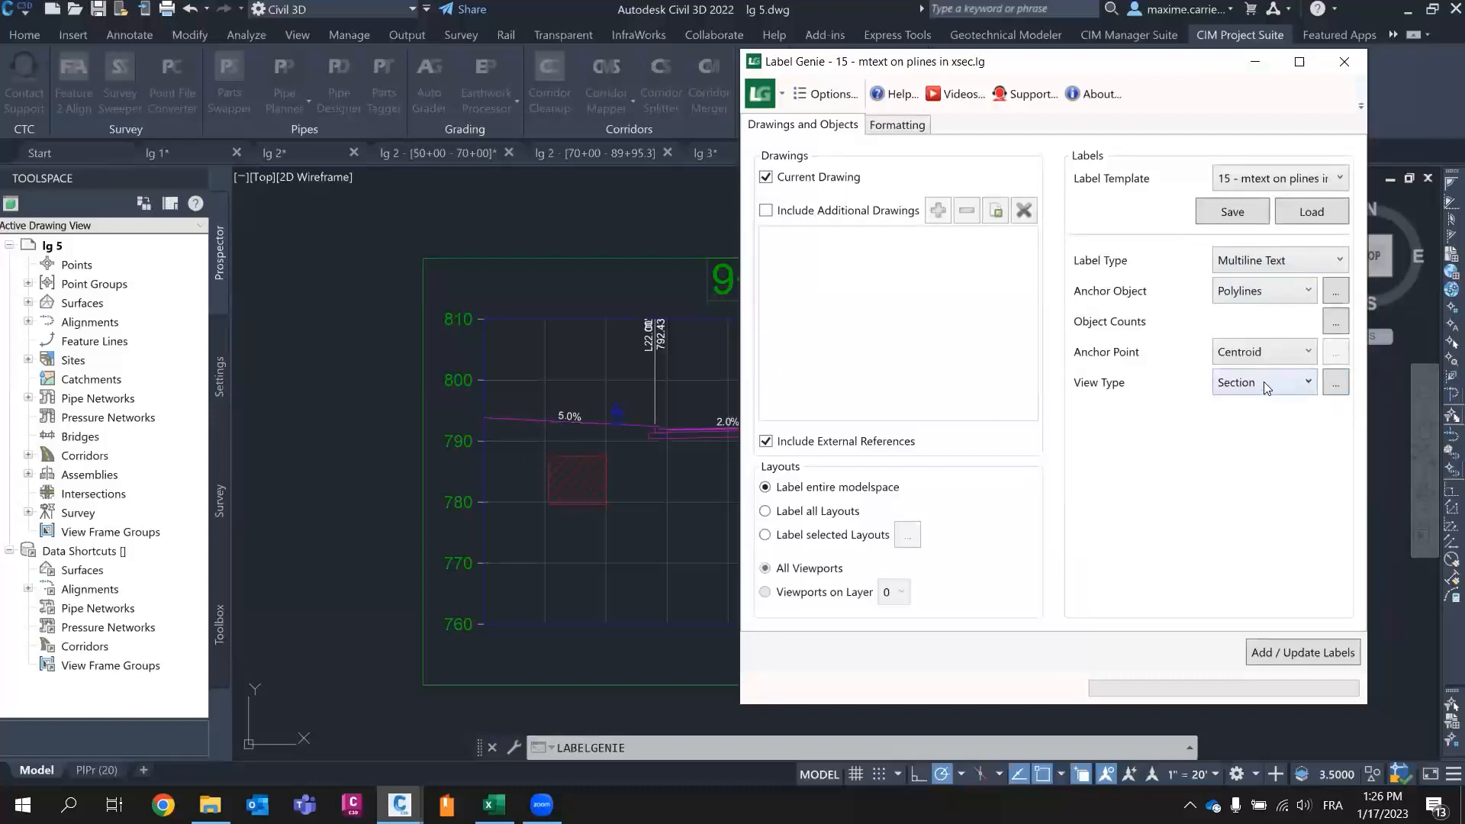
- Review the section view layer filter, the object counts and the layer filter of the anchor polylines
left_click(1334, 384)
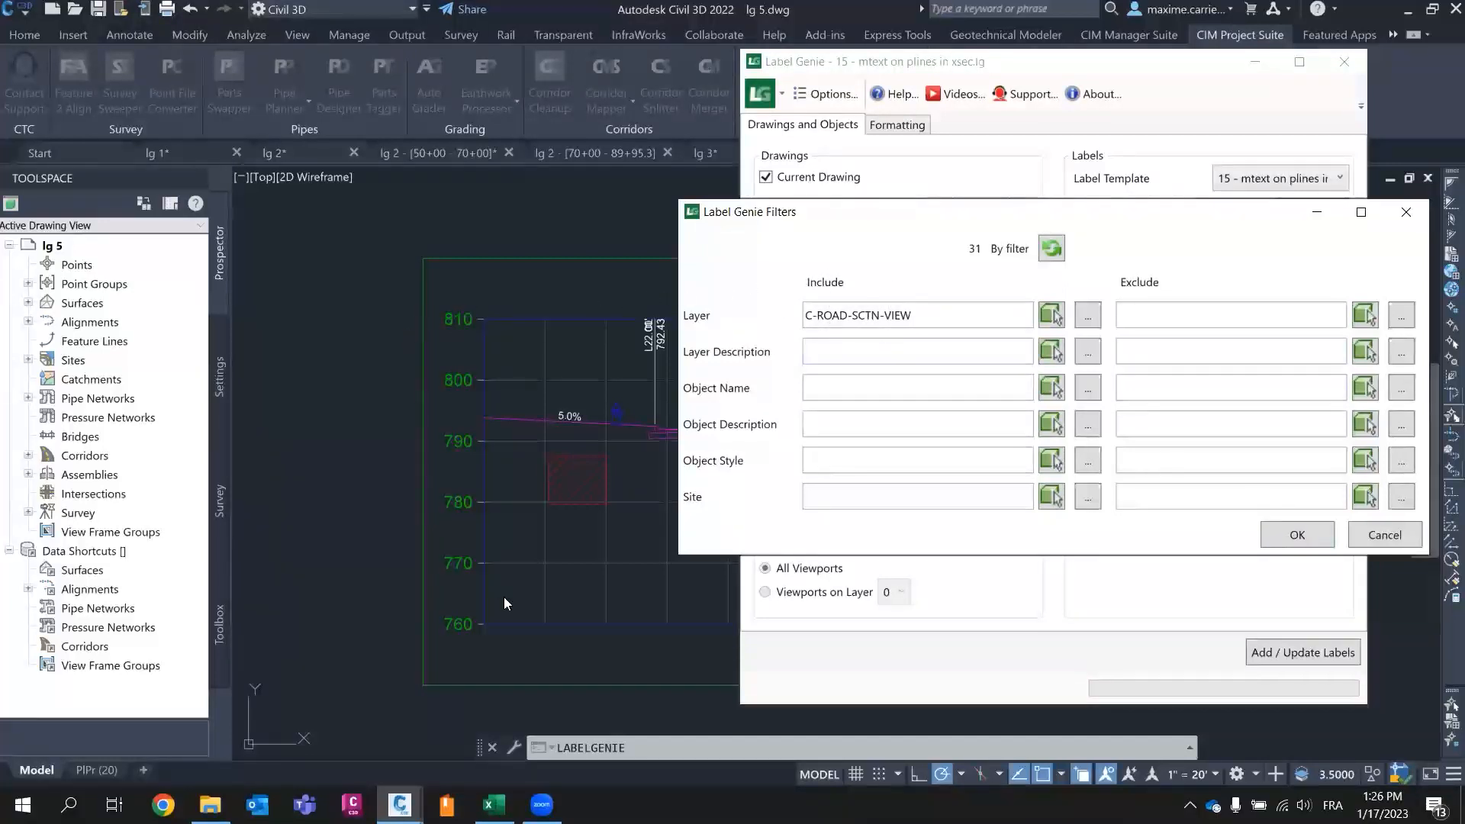
left_click(1279, 539)
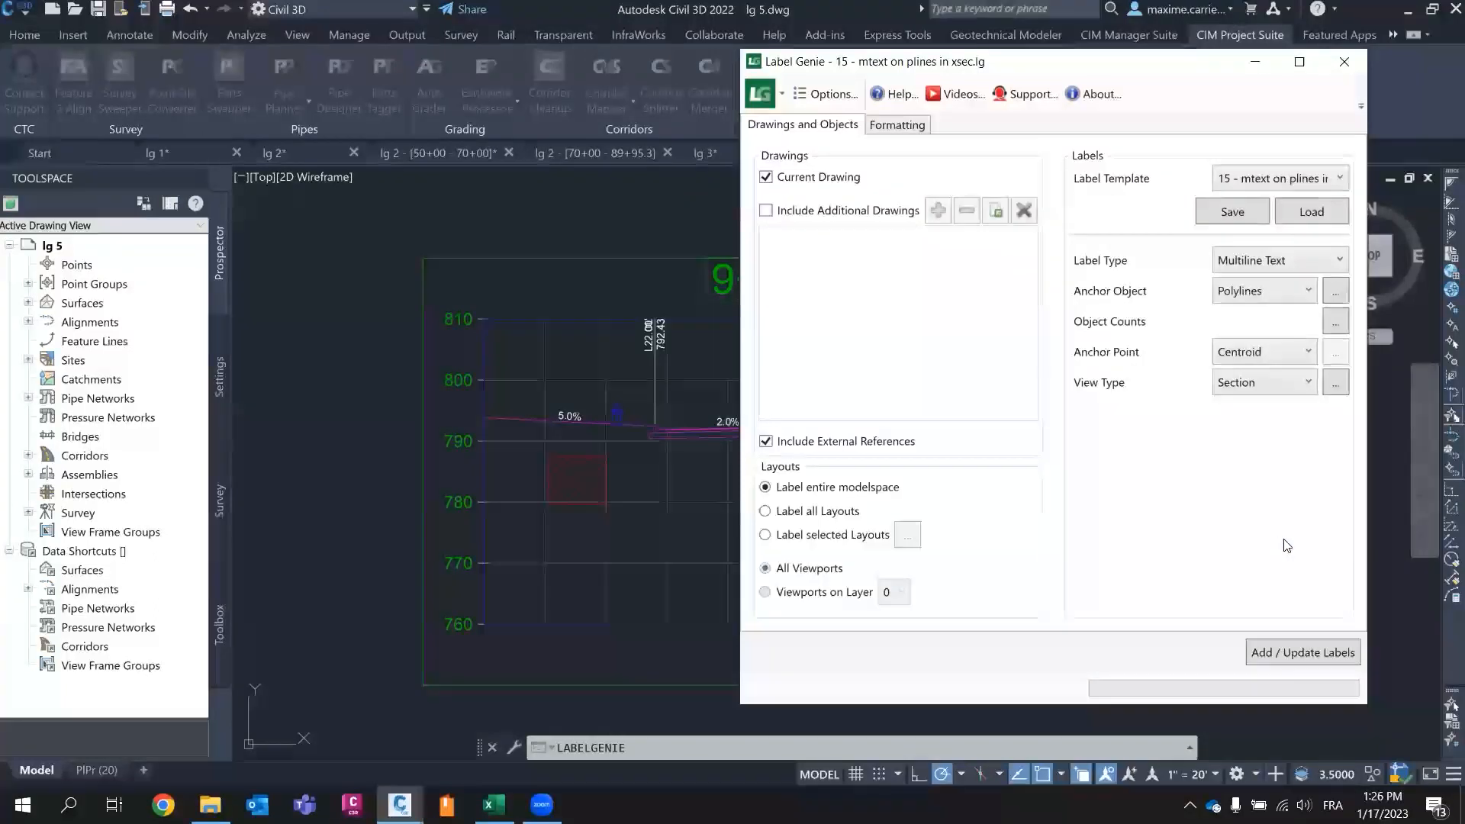
left_click(1336, 324)
left_click(1092, 425)
left_click(1328, 299)
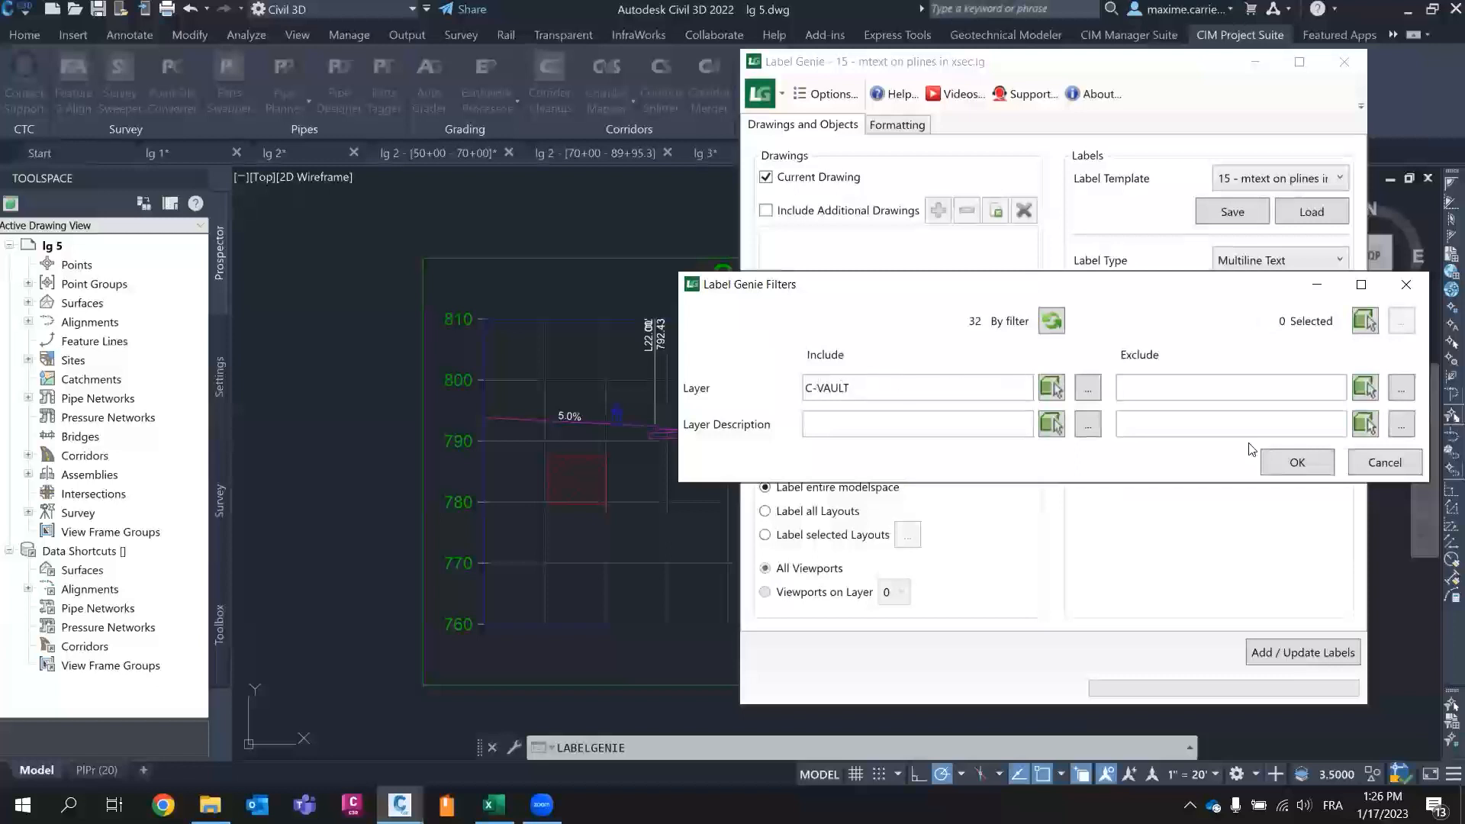
left_click(1297, 462)
- Add the multiline text labels to the vault polylines in the section views
left_click(1290, 654)
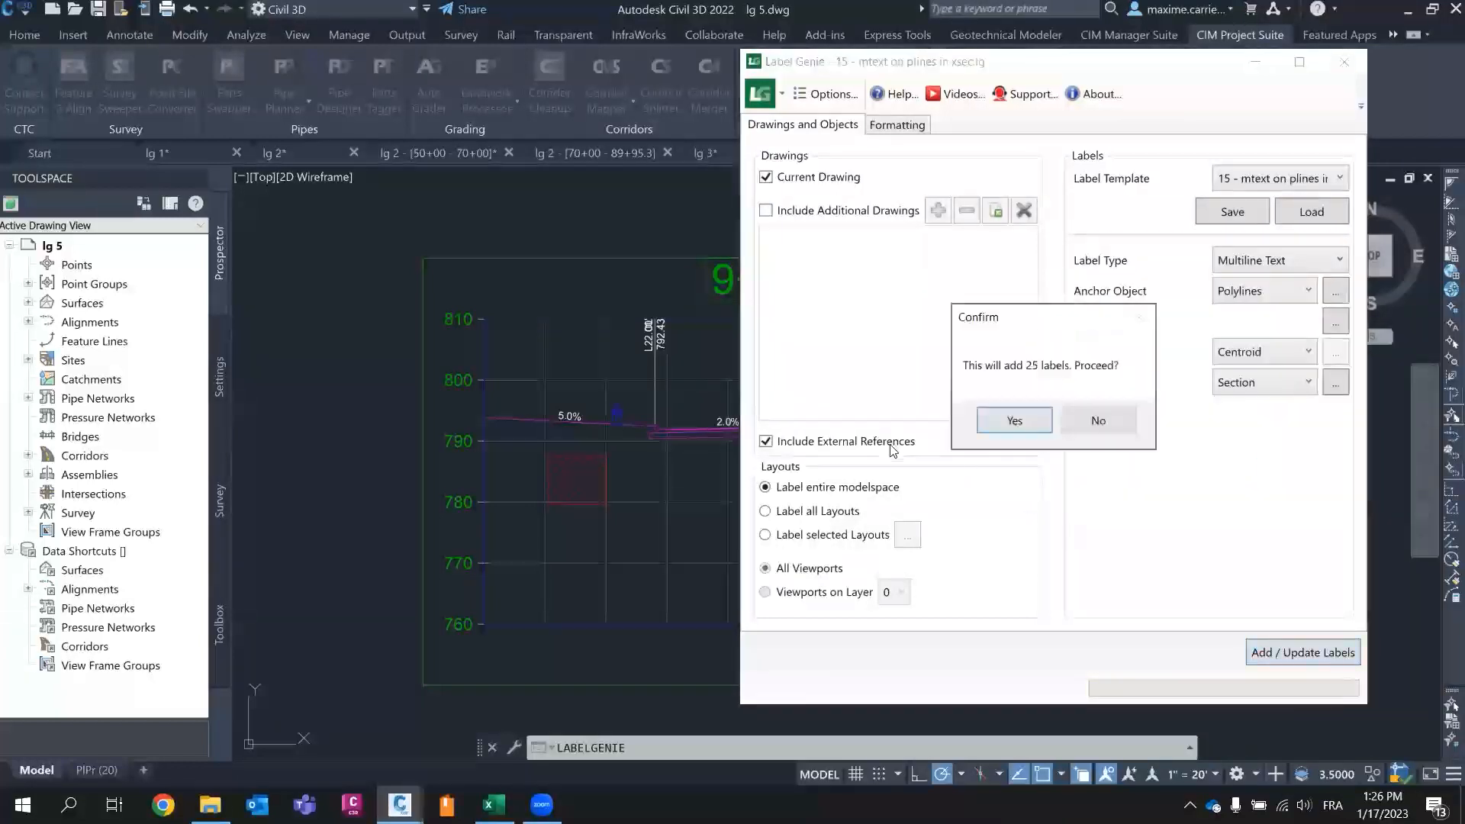
left_click(1009, 421)
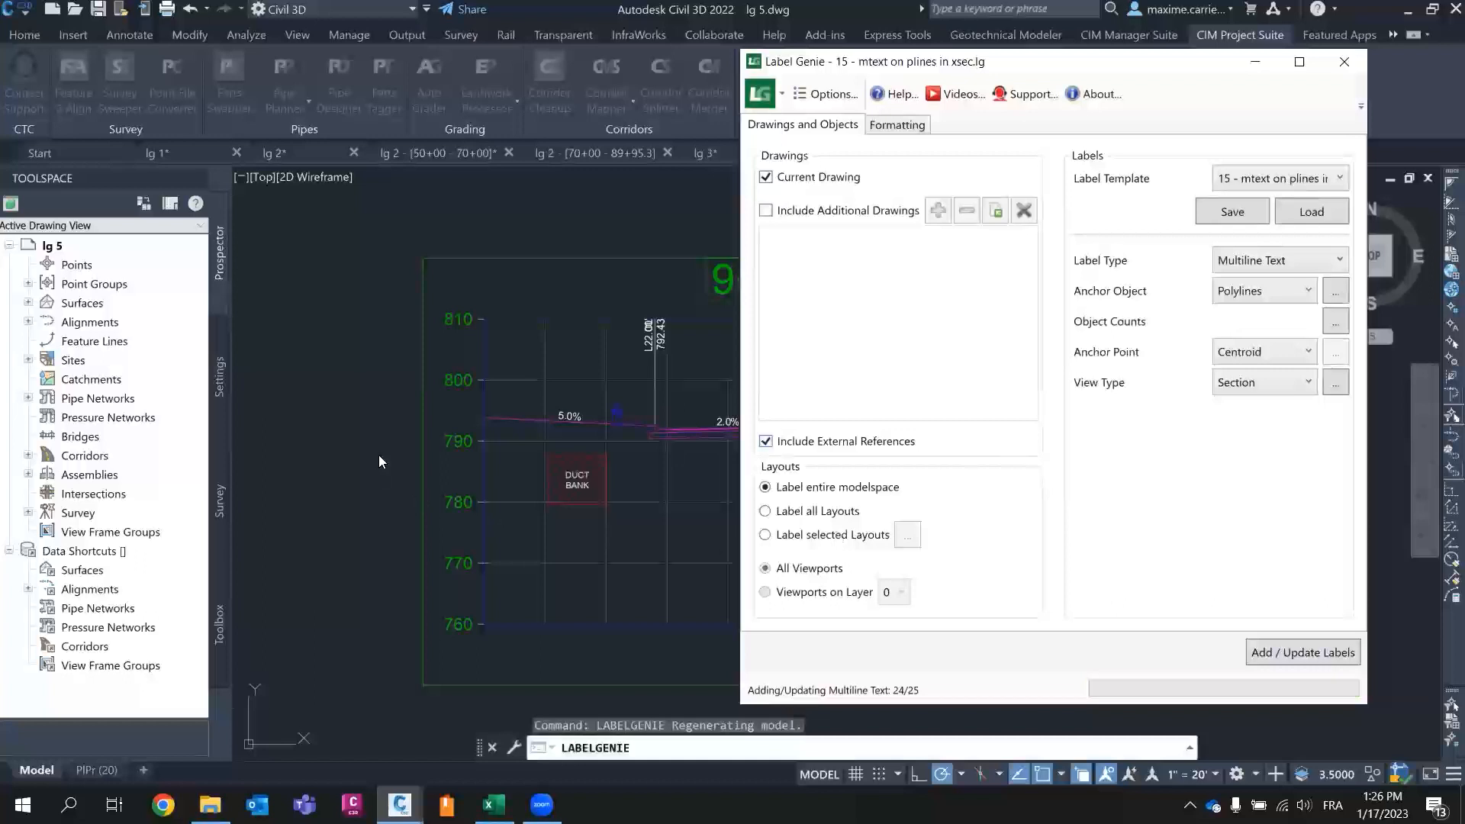
left_click(1194, 496)
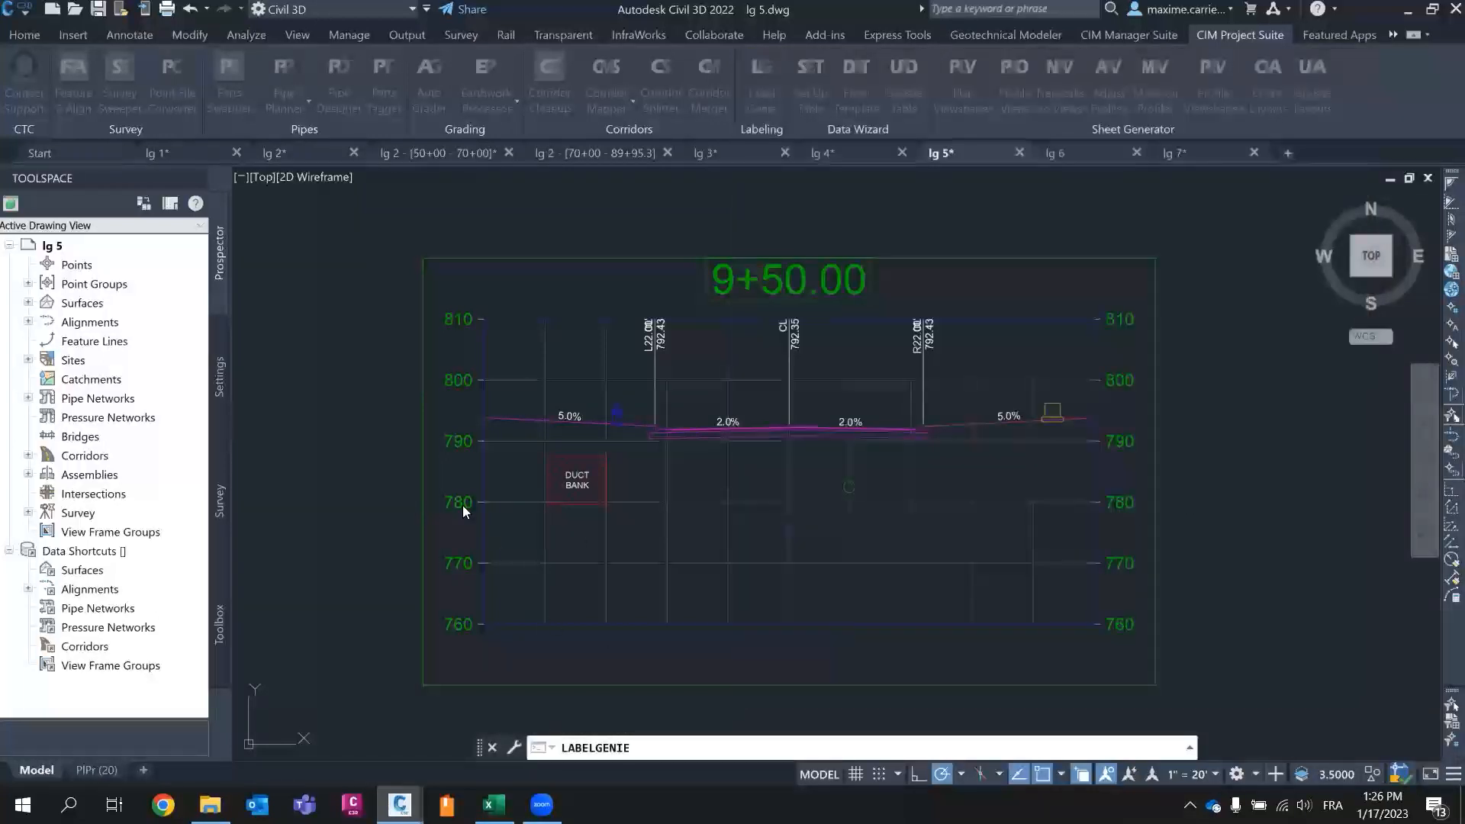
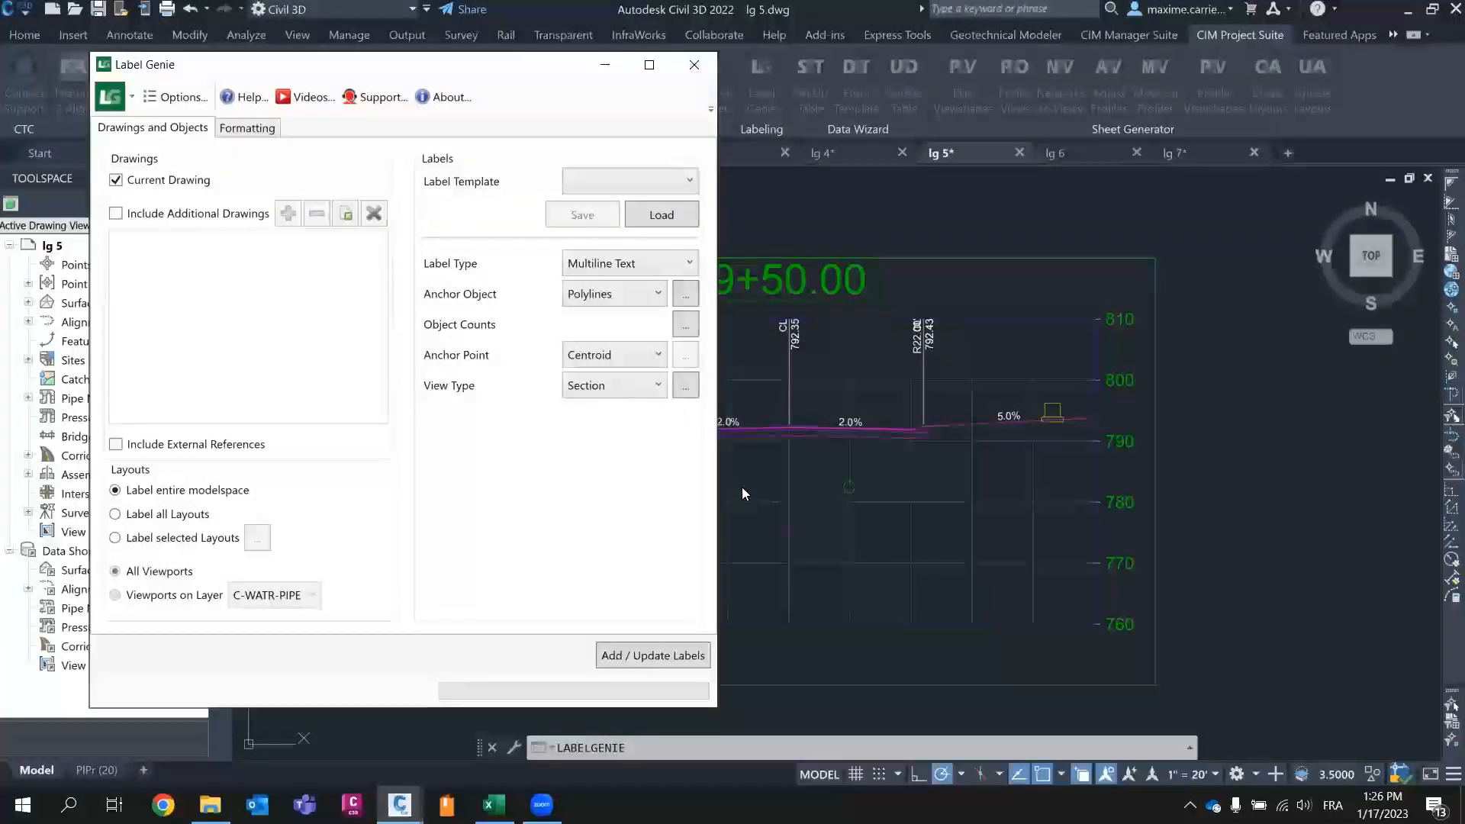
- Load the "16 - mtext on blocks in xsec" label template and discard the unsaved changes
left_click(629, 174)
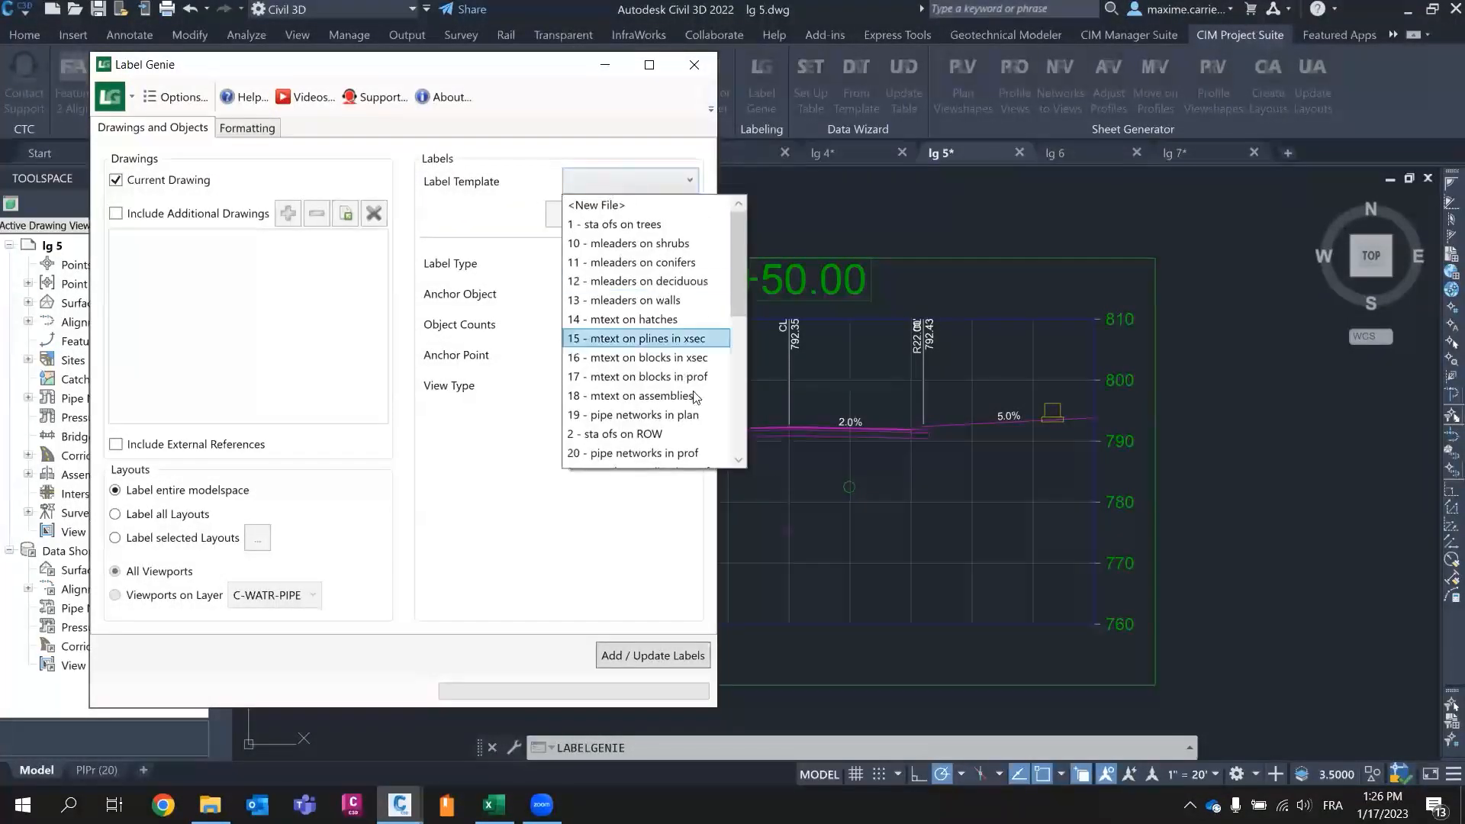
left_click(692, 358)
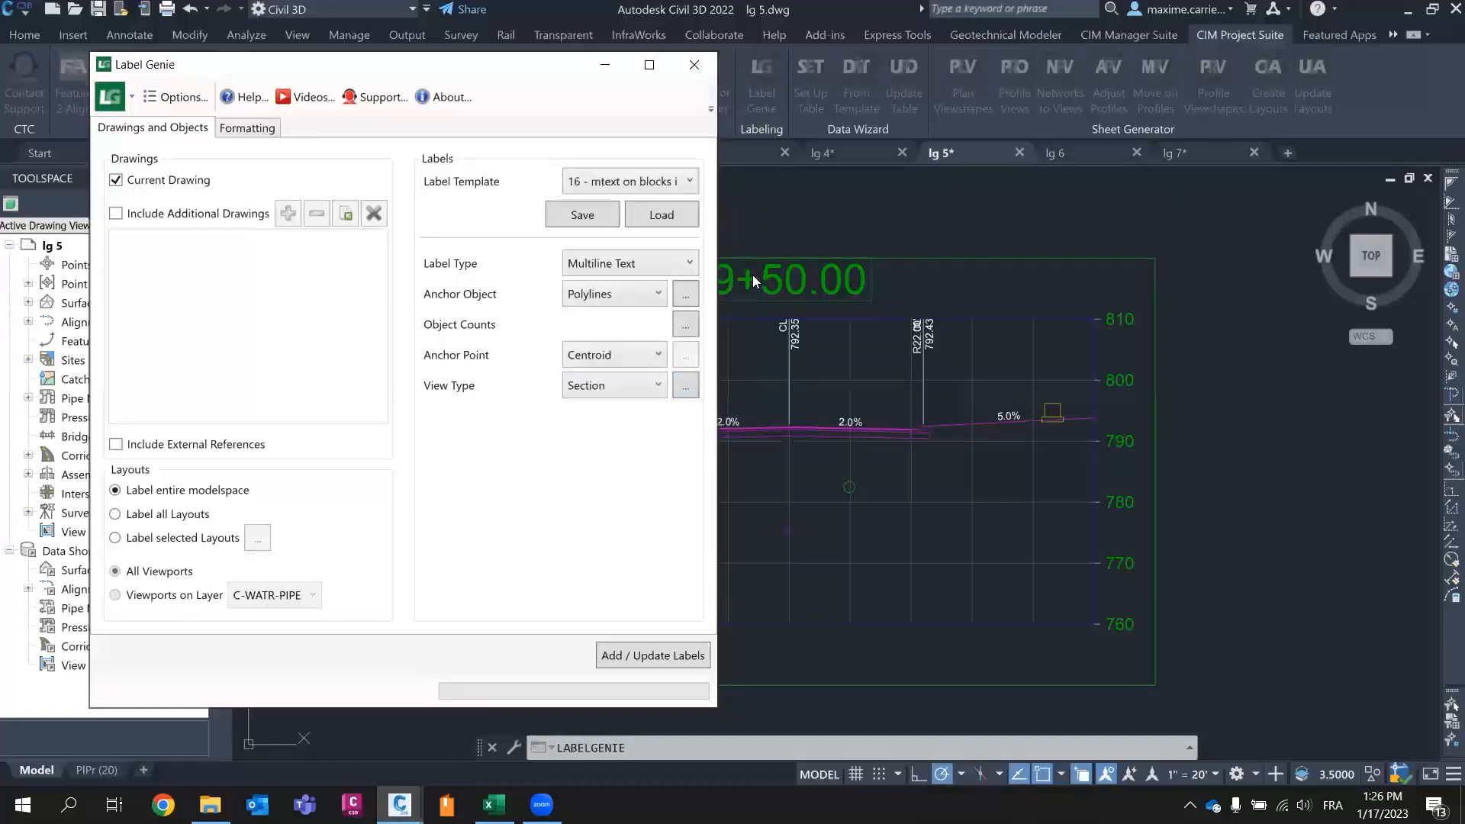
left_click(664, 183)
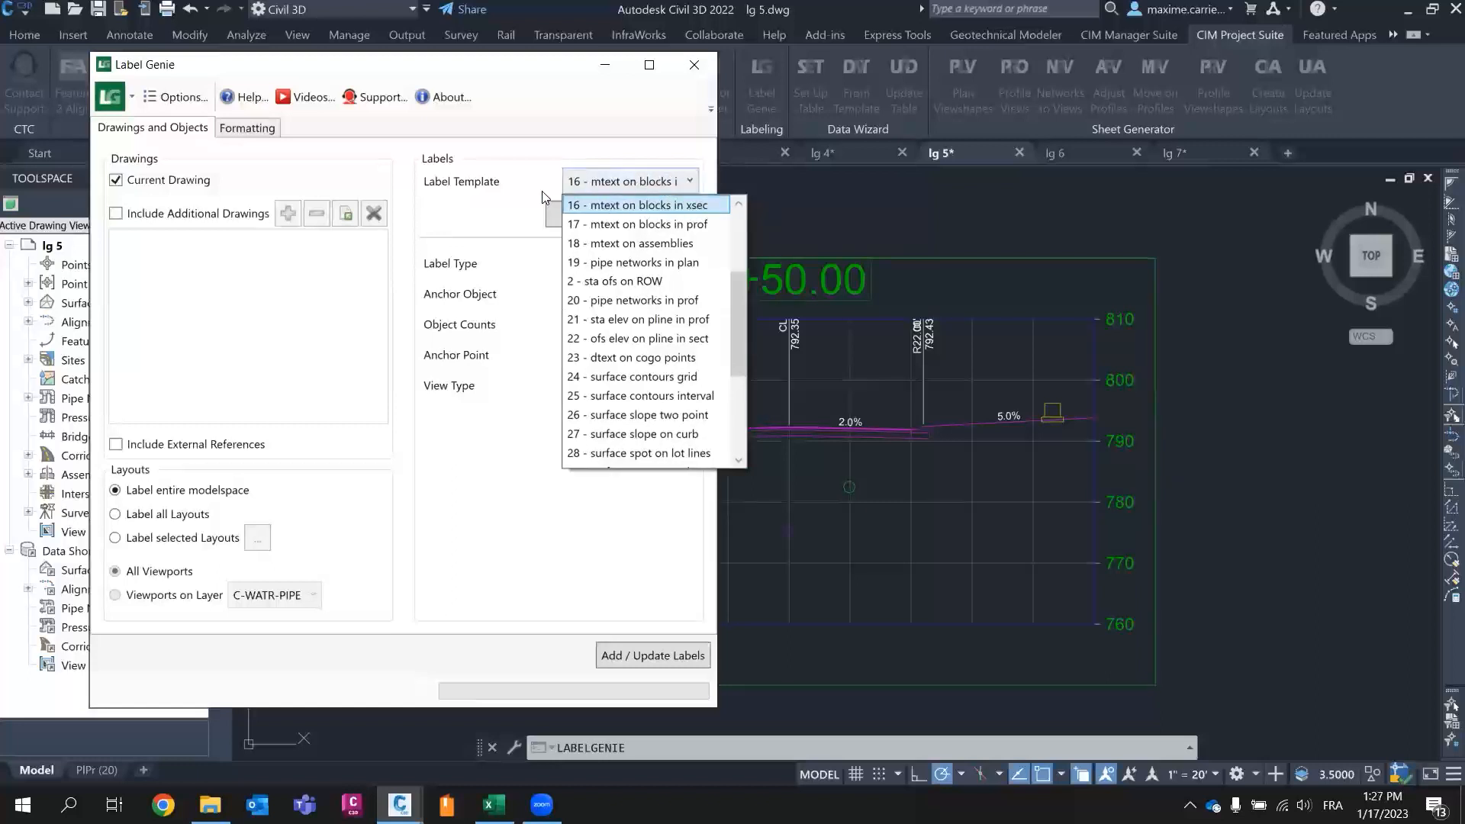
scroll(510, 223, "up", 1)
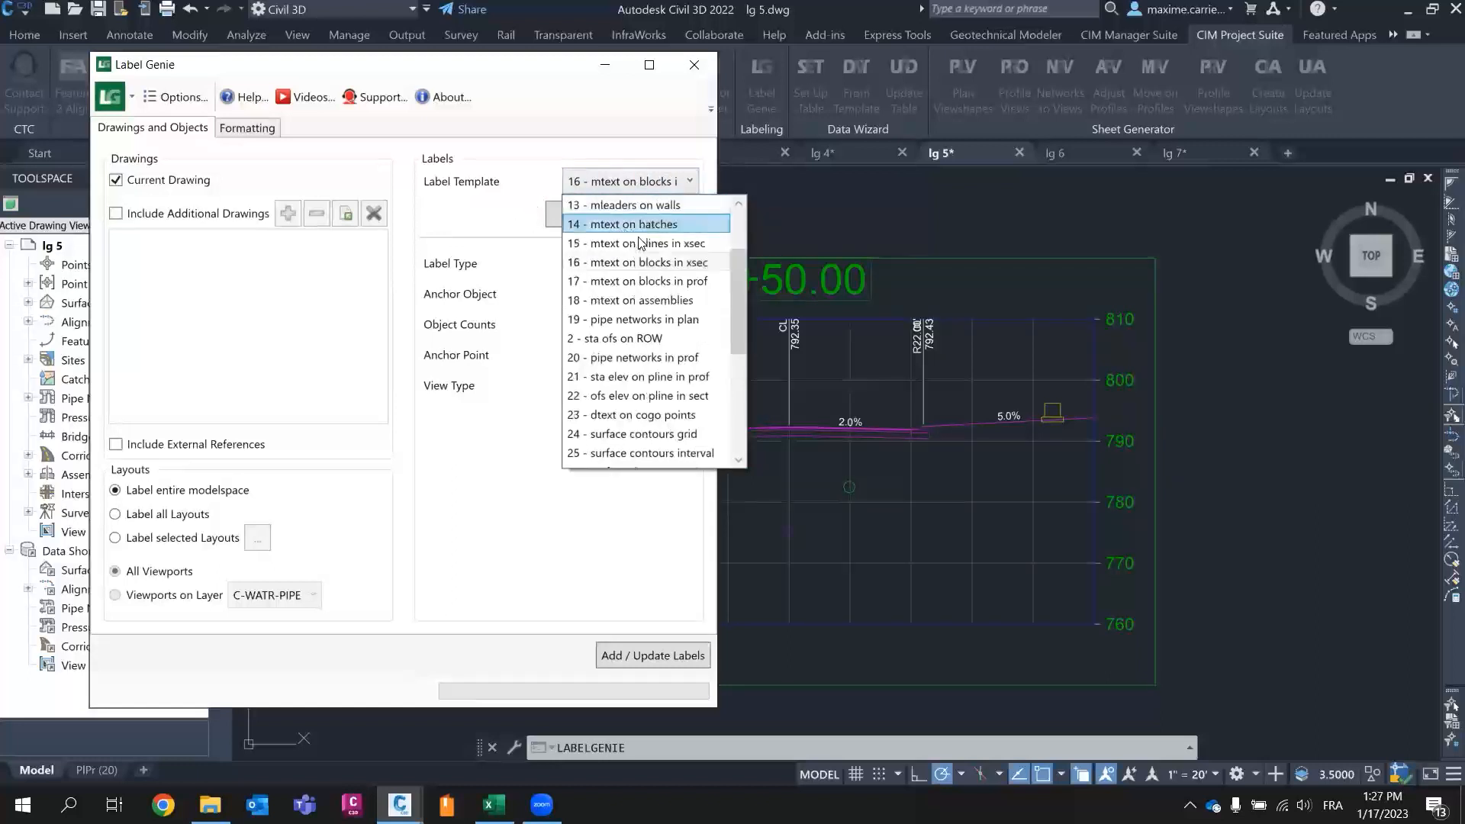
left_click(499, 193)
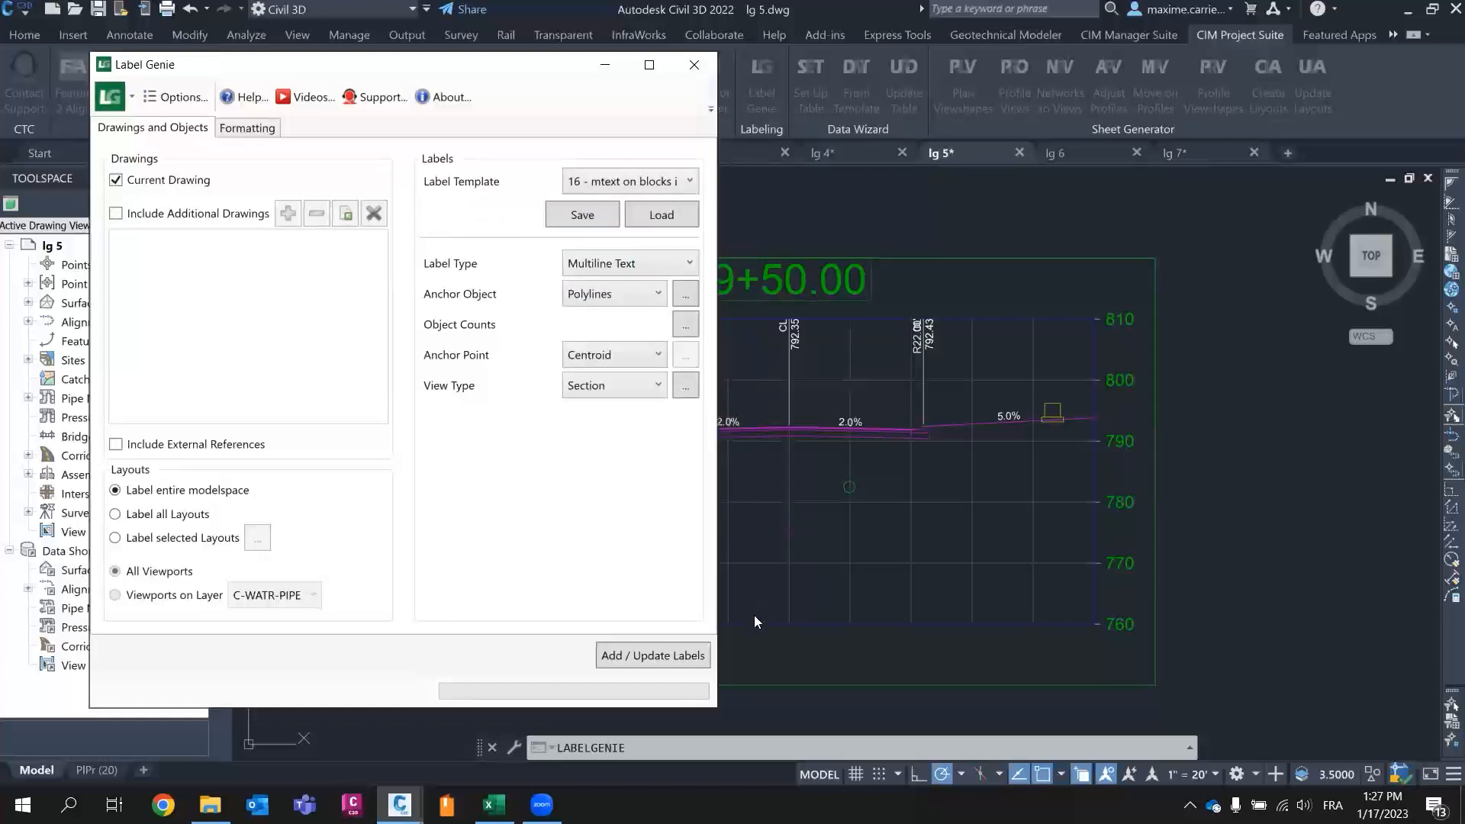
left_click(681, 221)
left_click(425, 422)
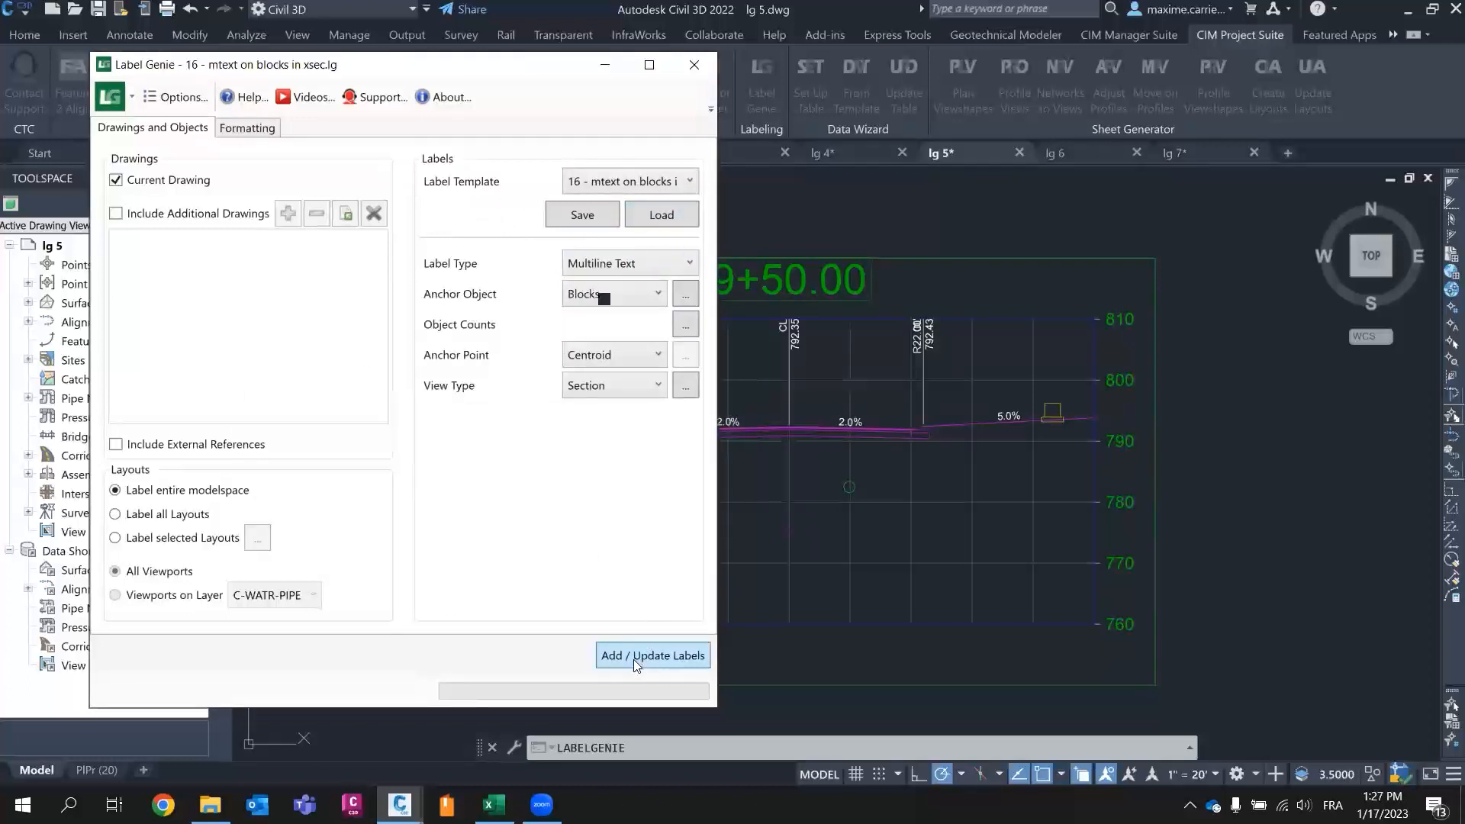
- Review the section view layer filter and check the object counts for the anchor blocks
left_click(686, 386)
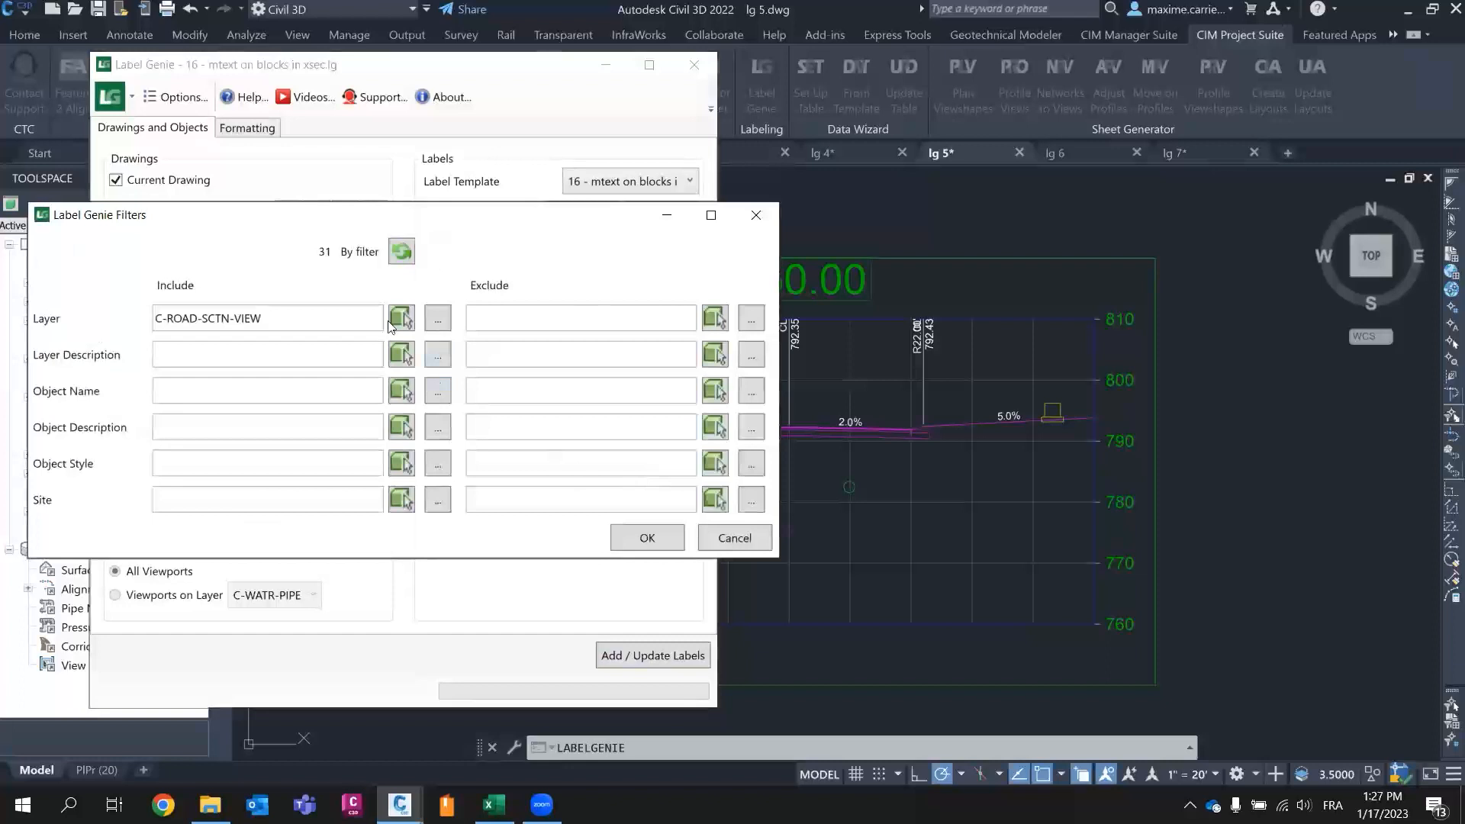
left_click(651, 534)
left_click(685, 325)
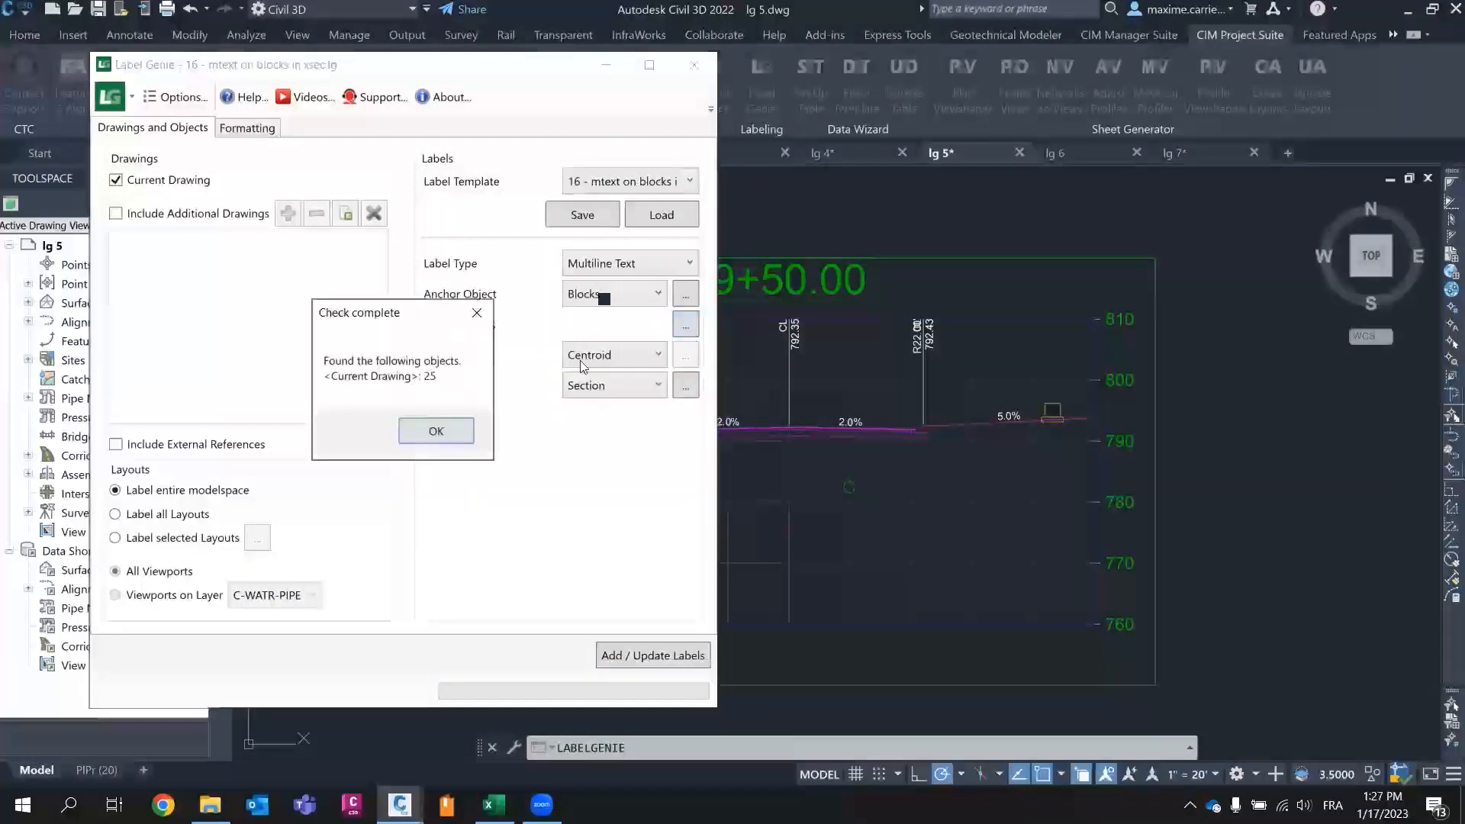
left_click(436, 431)
- Add the multiline text labels to the utility blocks in the section views
left_click(621, 662)
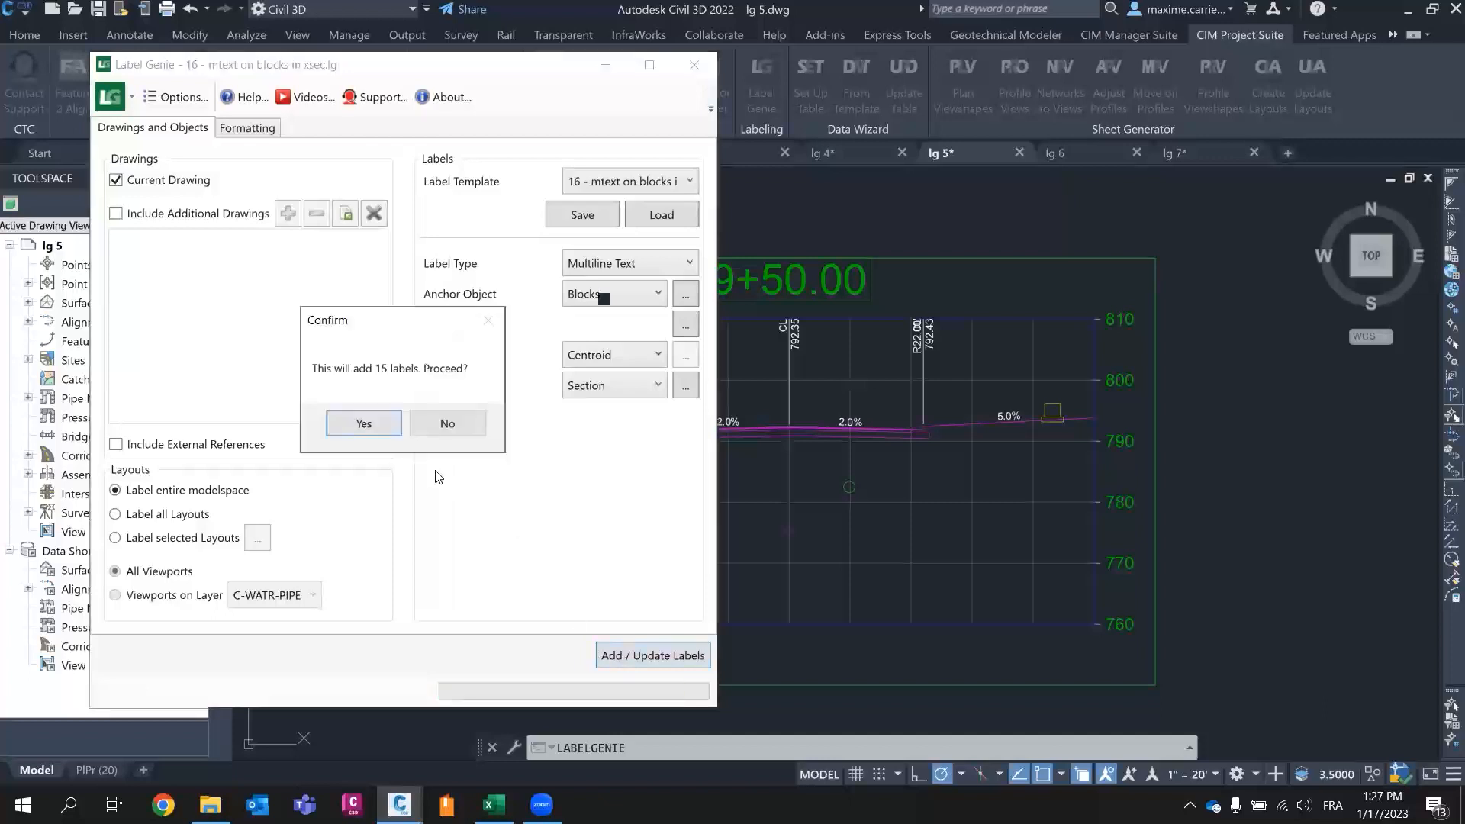
left_click(364, 421)
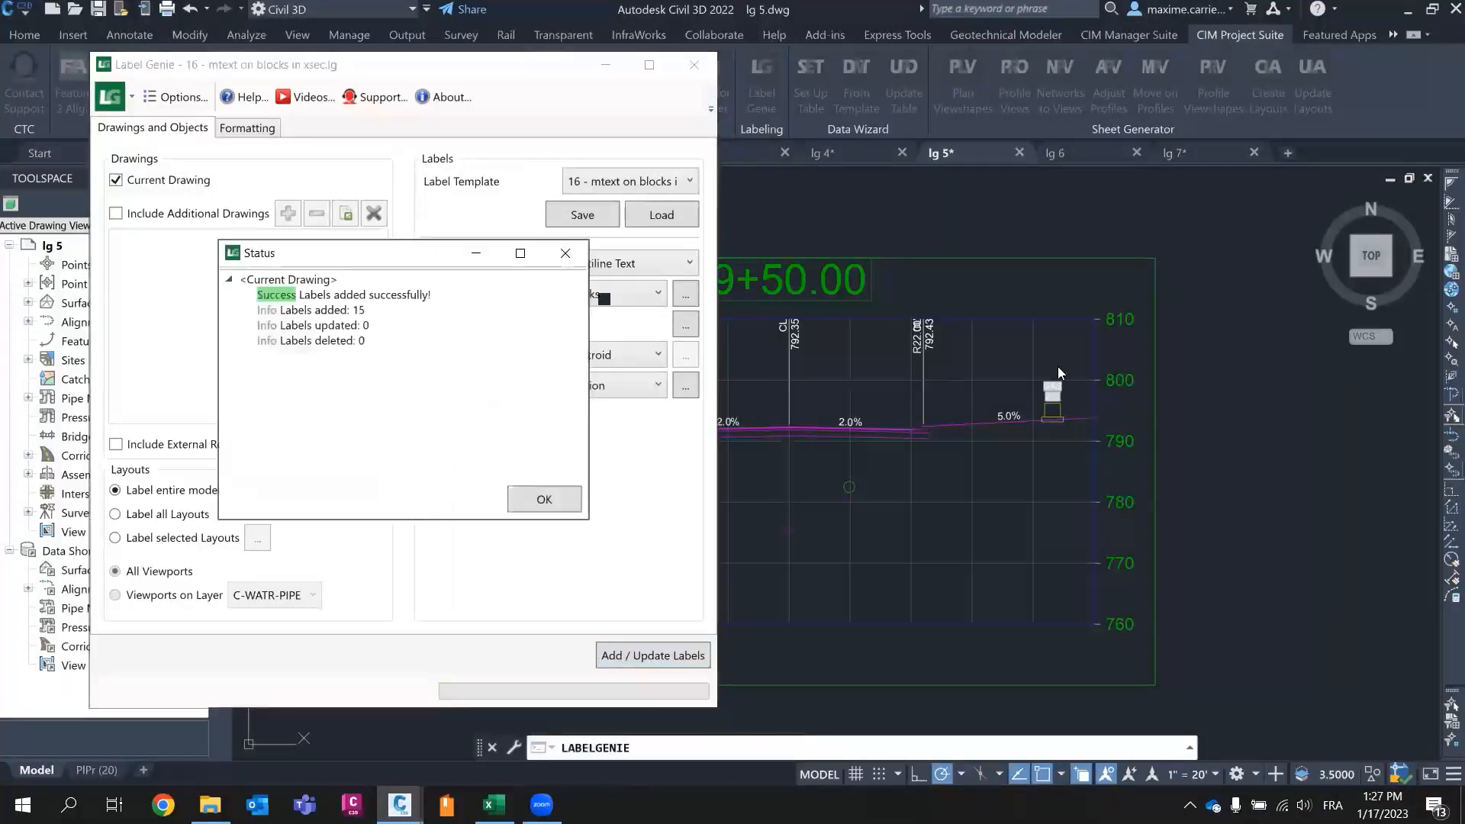
left_click(543, 500)
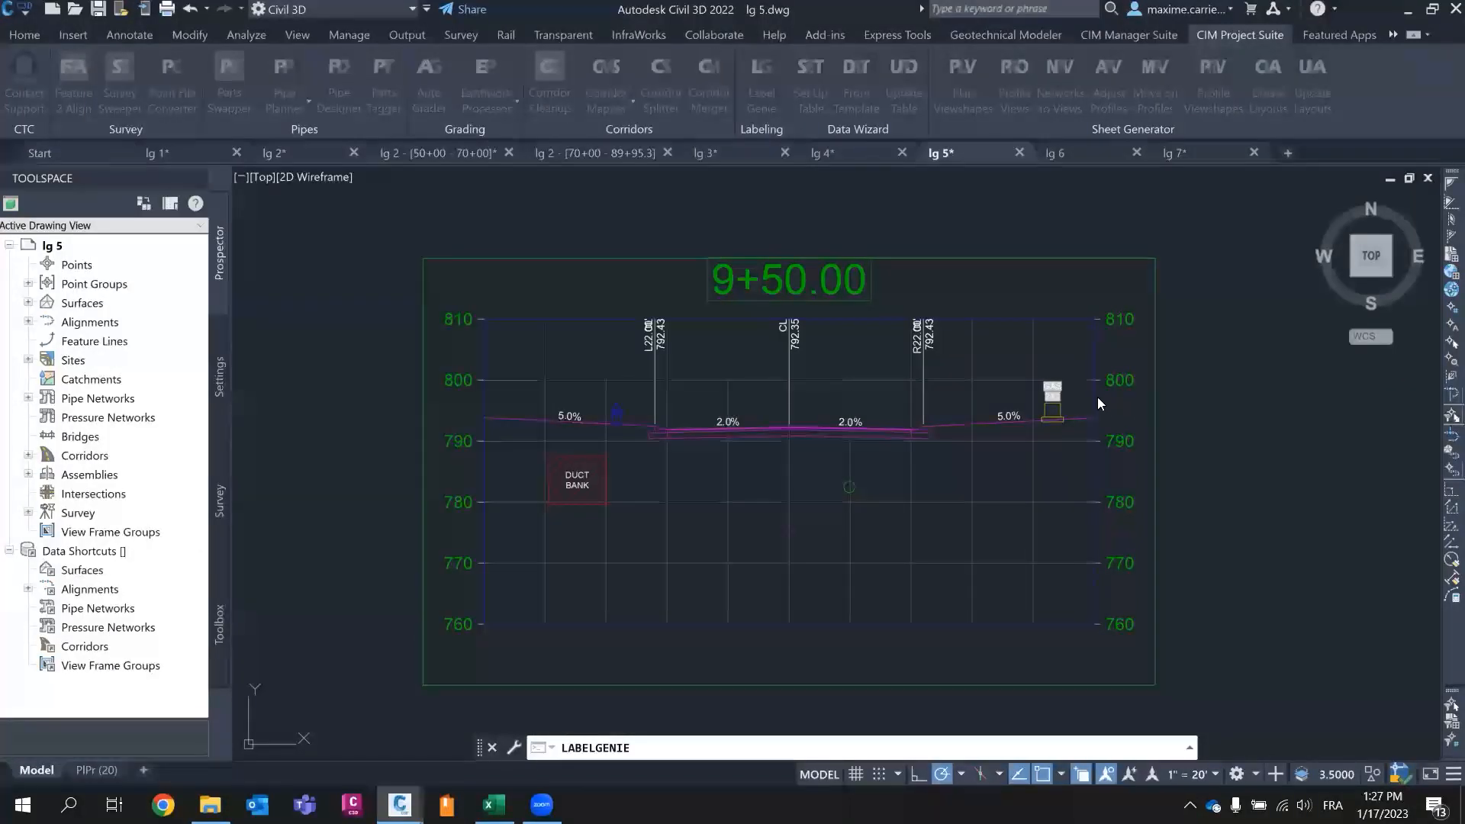
- Examine the block labels across the section view grid, return to the 9+50.00 section and close the reopened Label Genie dialog
scroll(1052, 393, "down", 6)
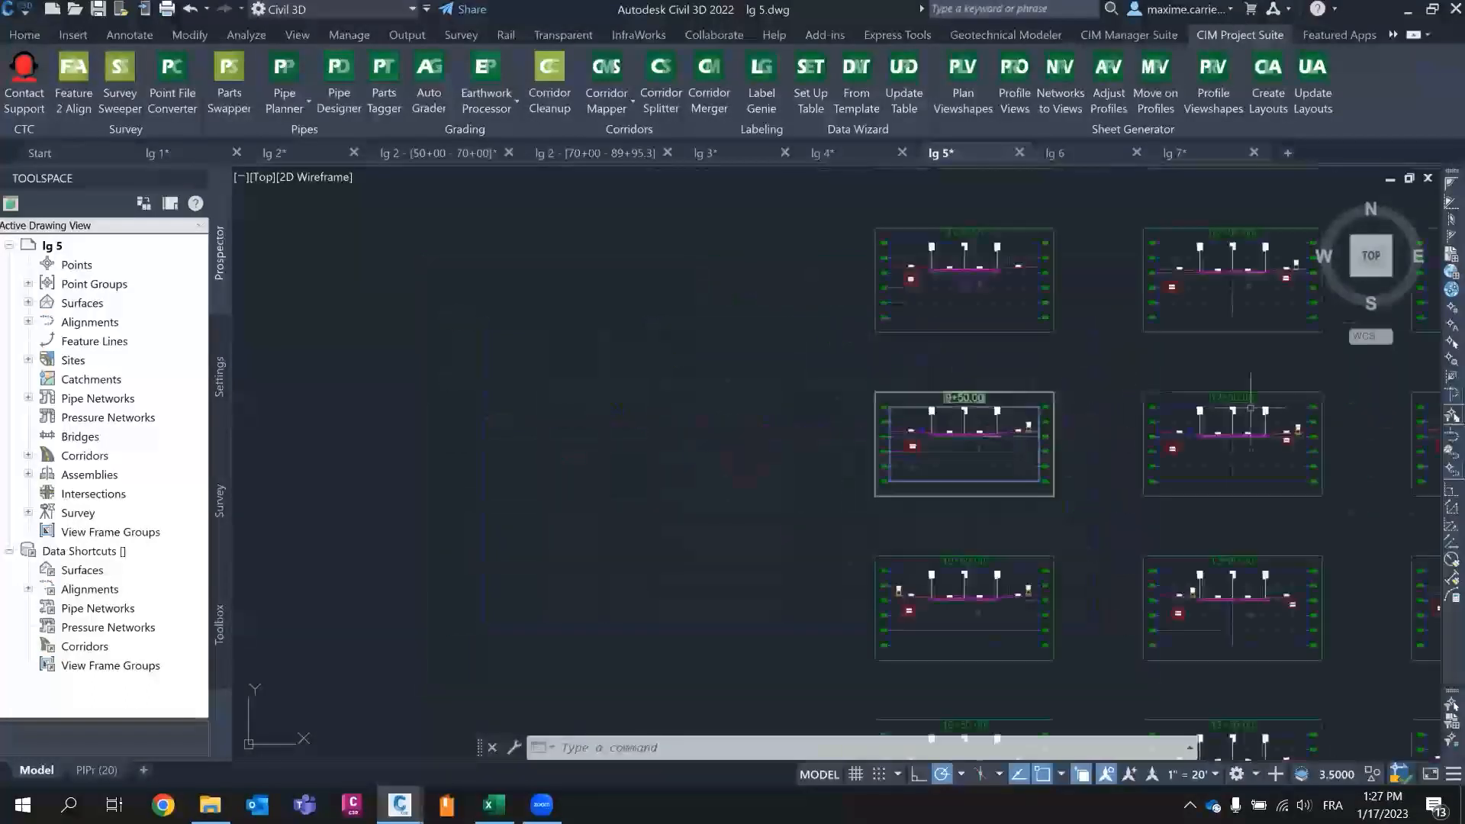
scroll(1320, 421, "up", 4)
mouse_move(1286, 471)
middle_mouse_down()
mouse_move(1258, 504)
mouse_move(1228, 725)
middle_mouse_up()
scroll(1252, 277, "up", 6)
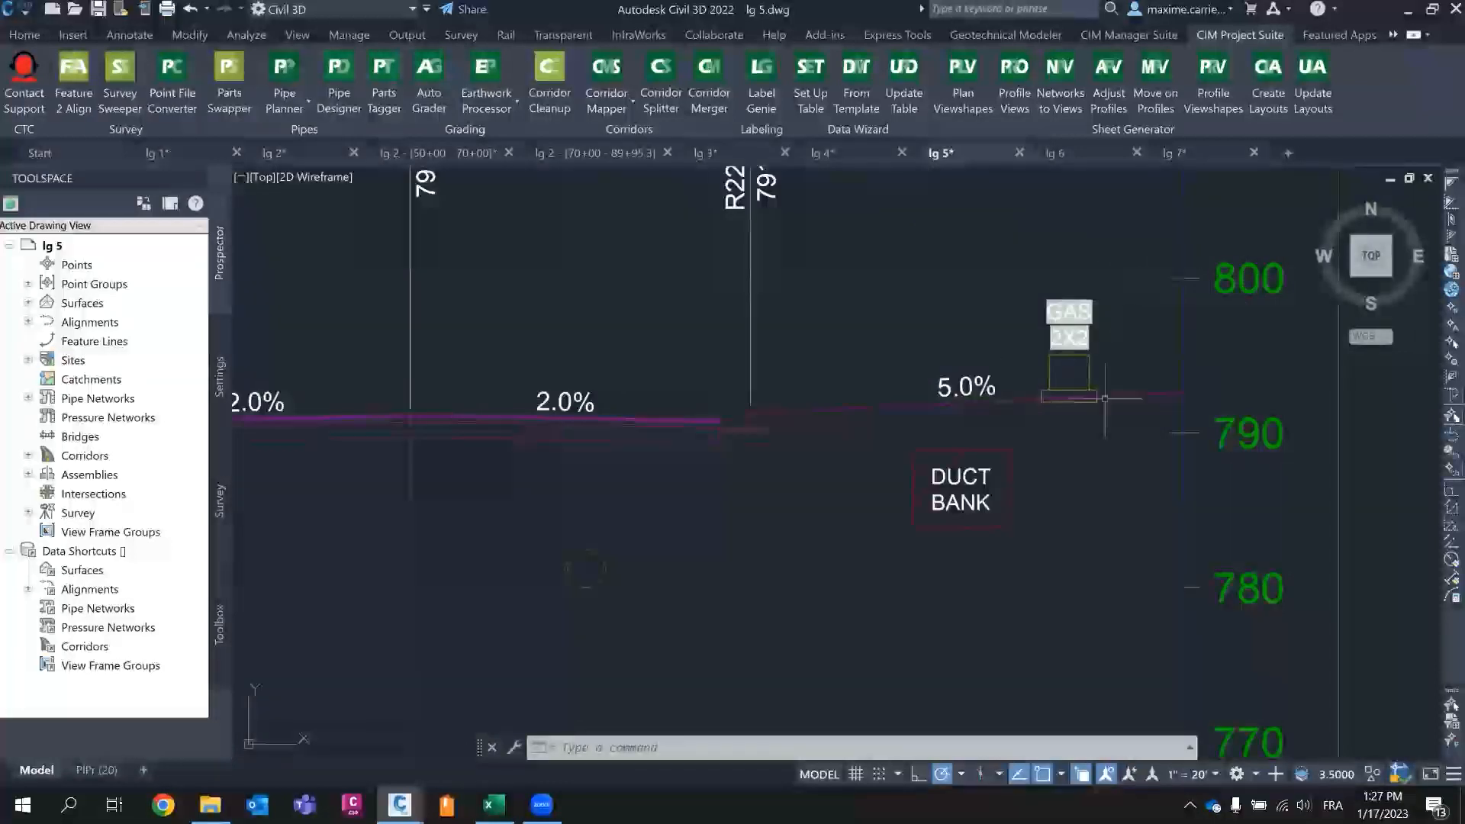
scroll(1053, 356, "down", 8)
scroll(1171, 335, "up", 2)
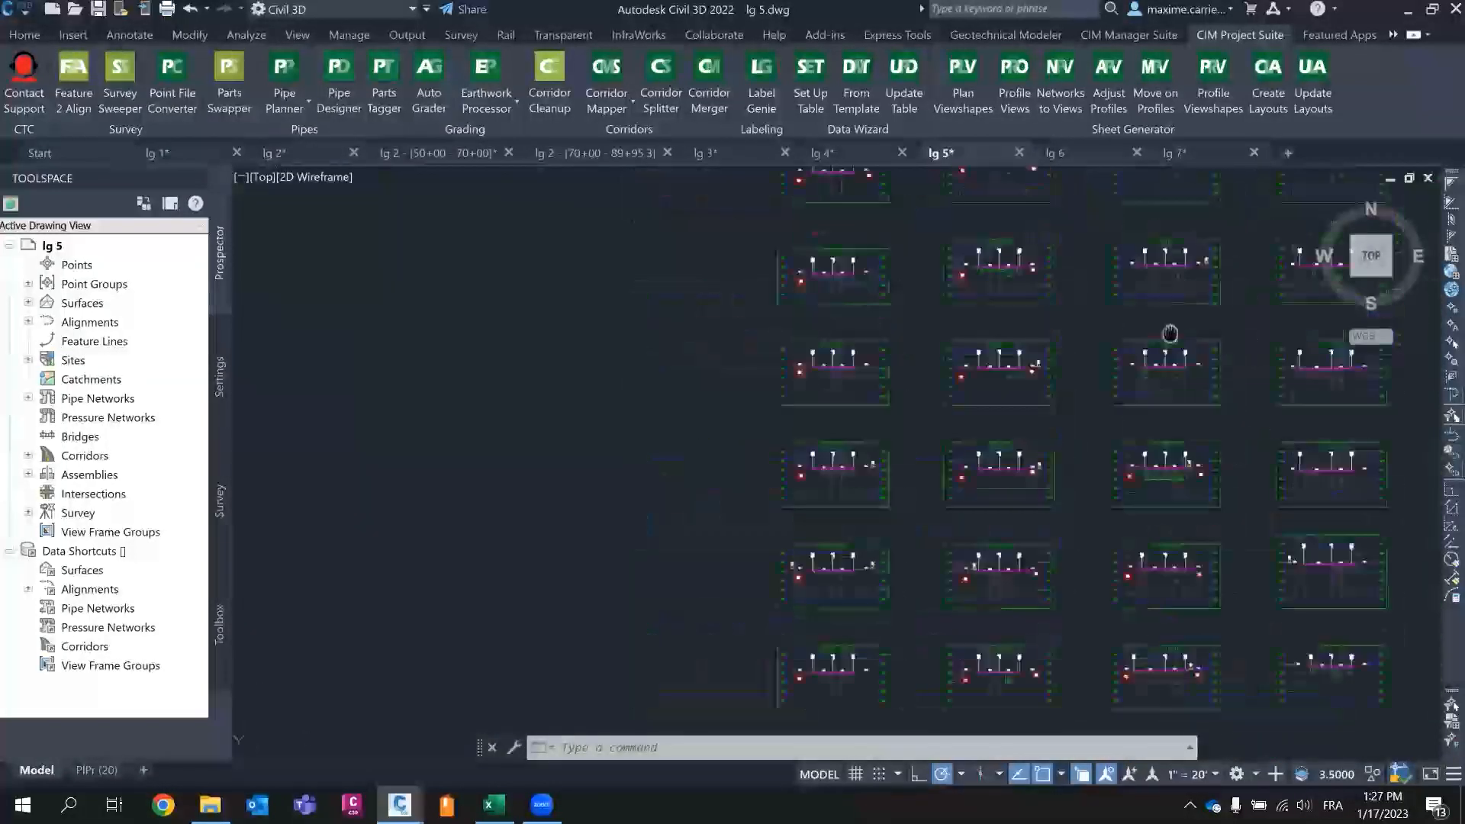
scroll(1179, 341, "up", 6)
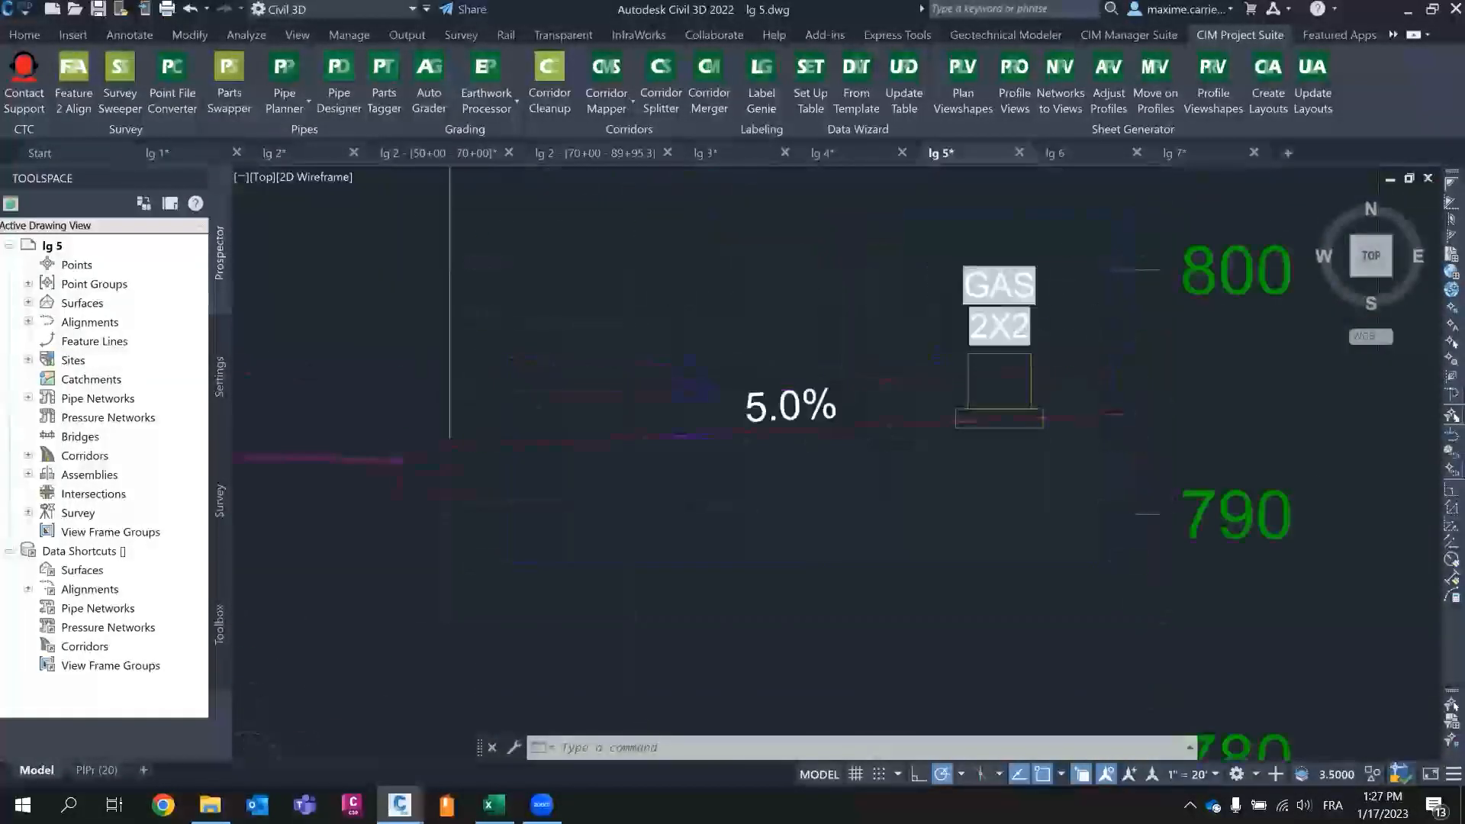
scroll(948, 448, "down", 7)
scroll(947, 448, "up", 5)
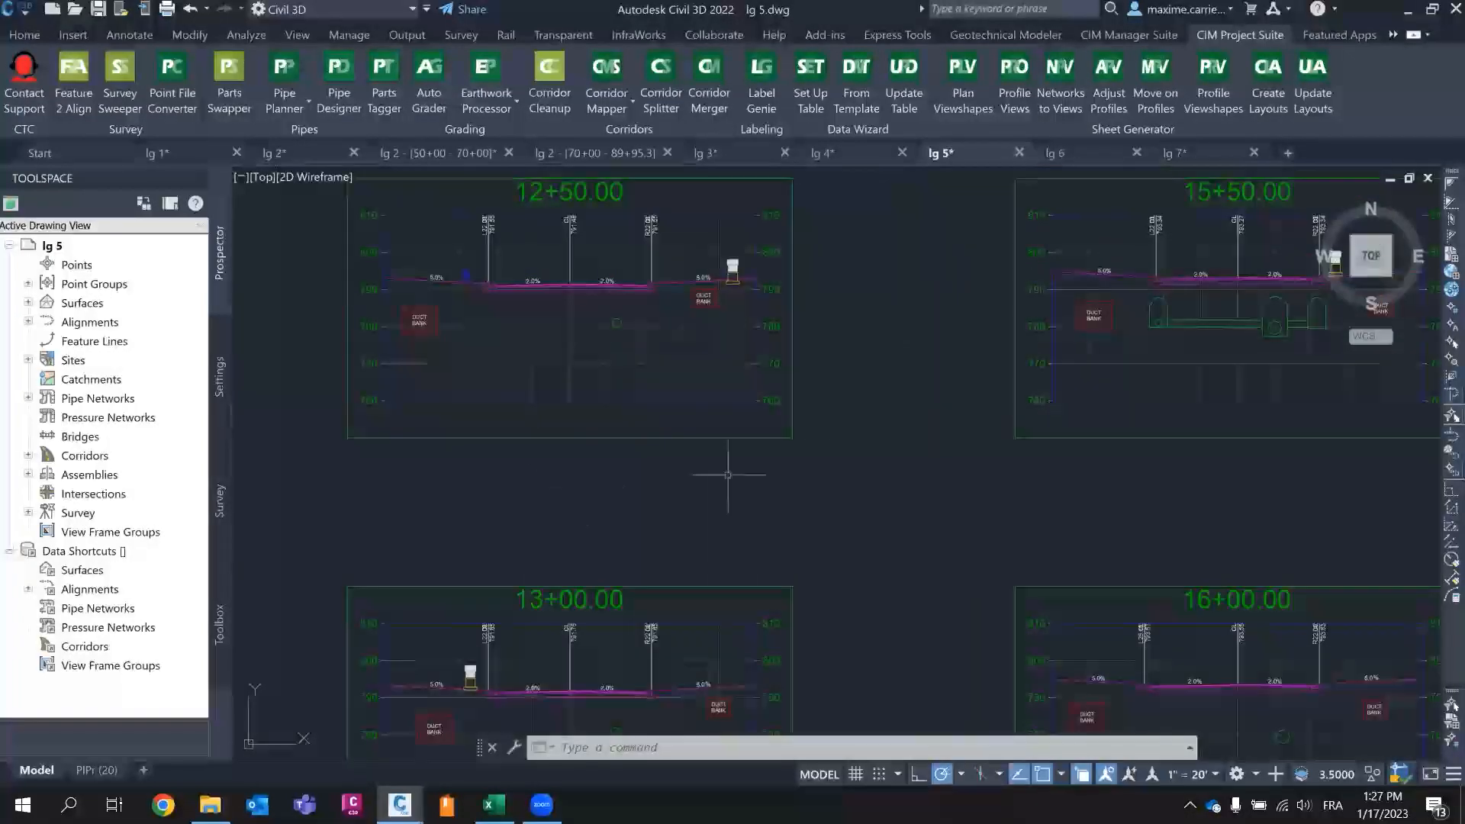
scroll(963, 447, "down", 8)
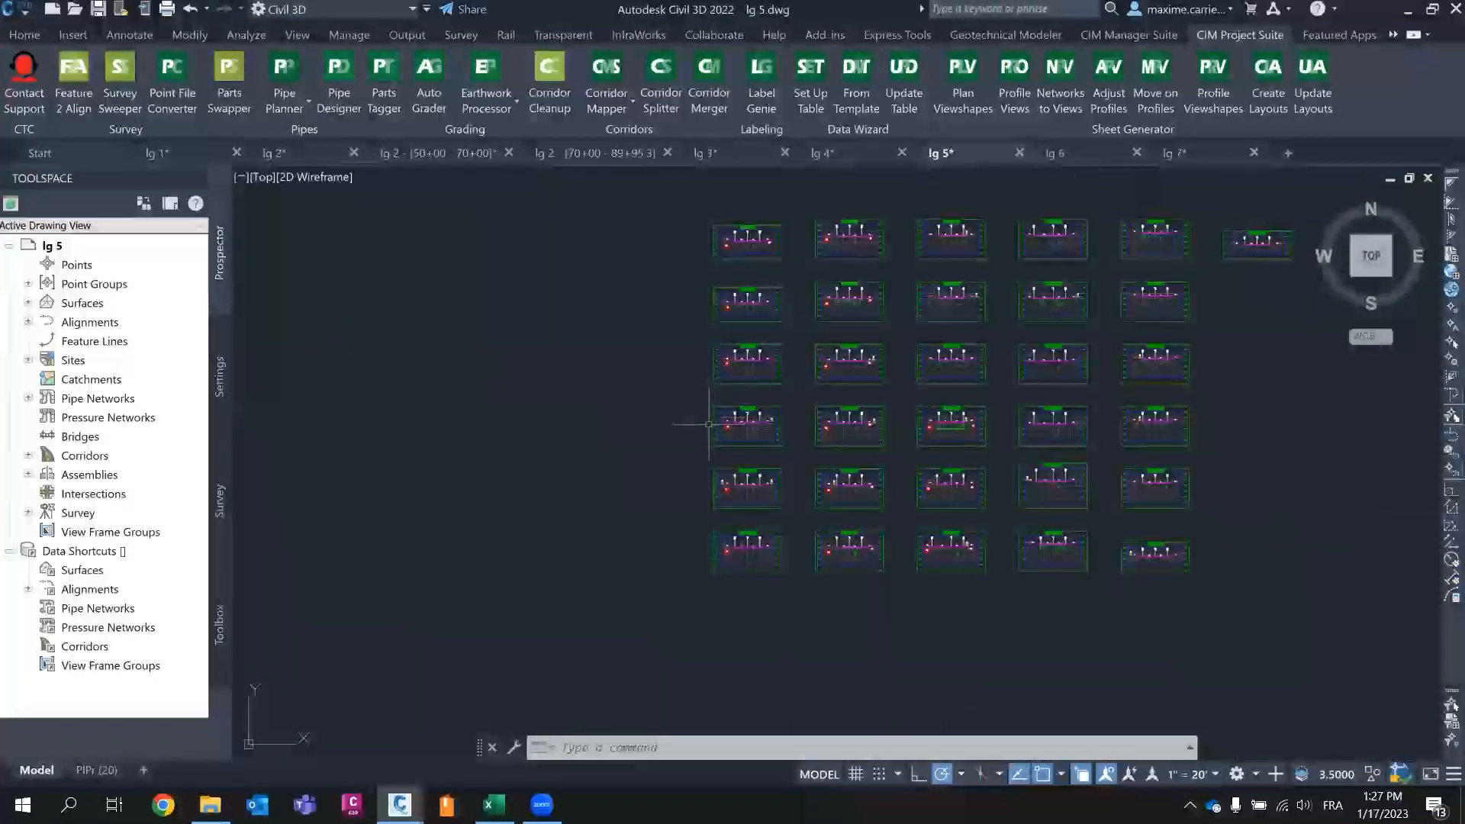
scroll(703, 409, "up", 7)
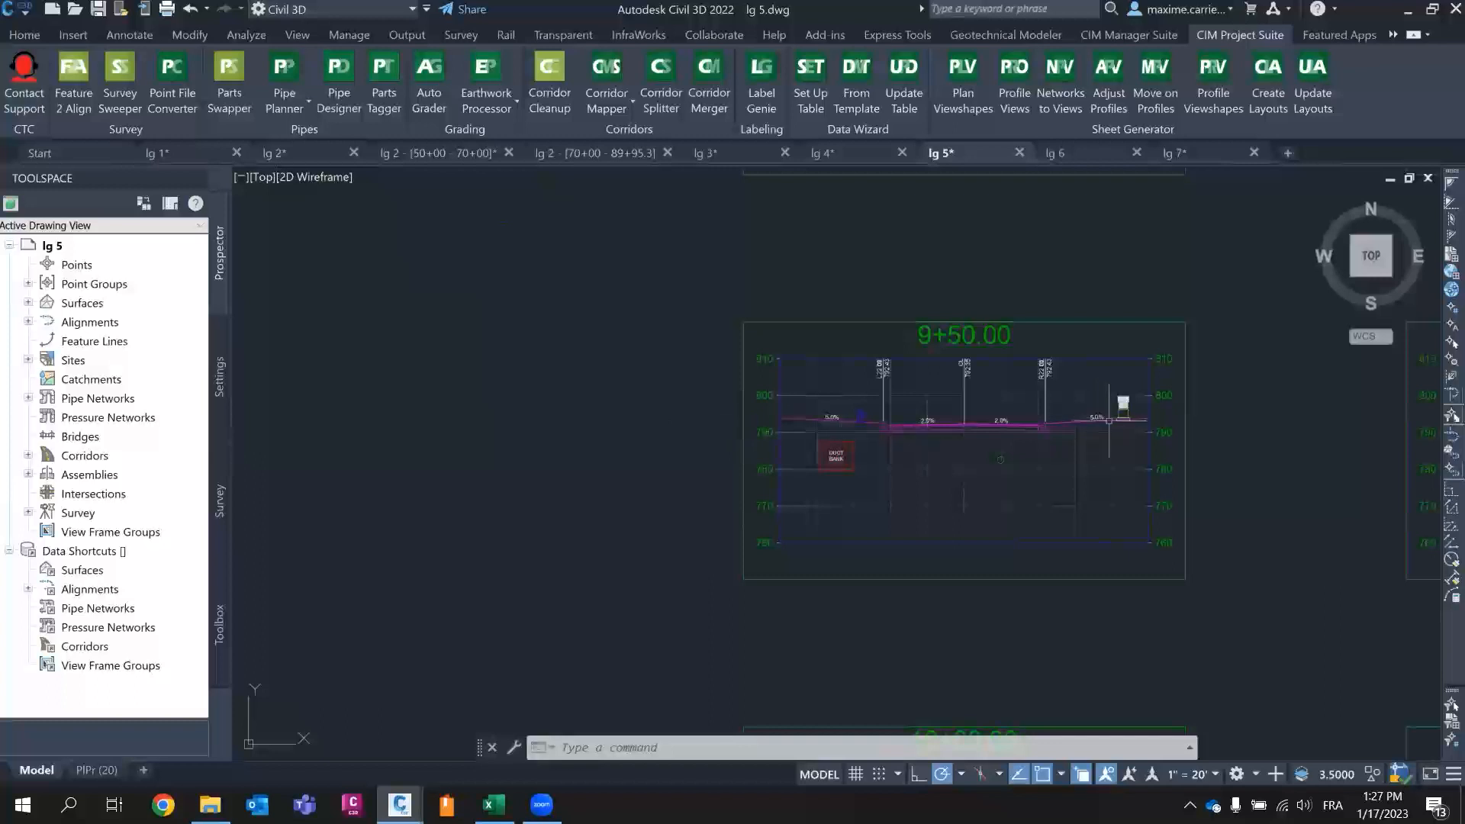
middle_click_drag(996, 395, 945, 403)
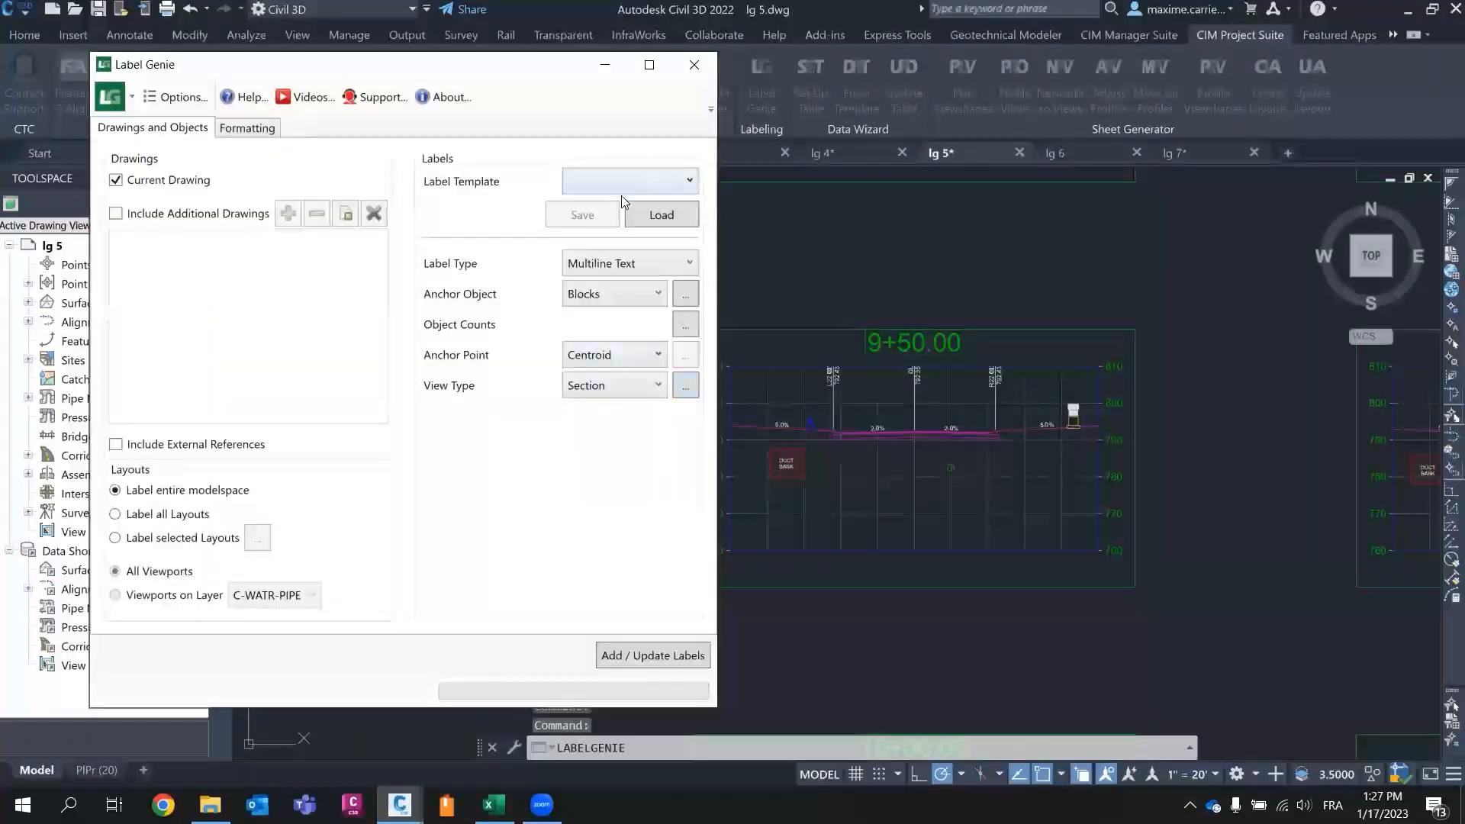
left_click(693, 66)
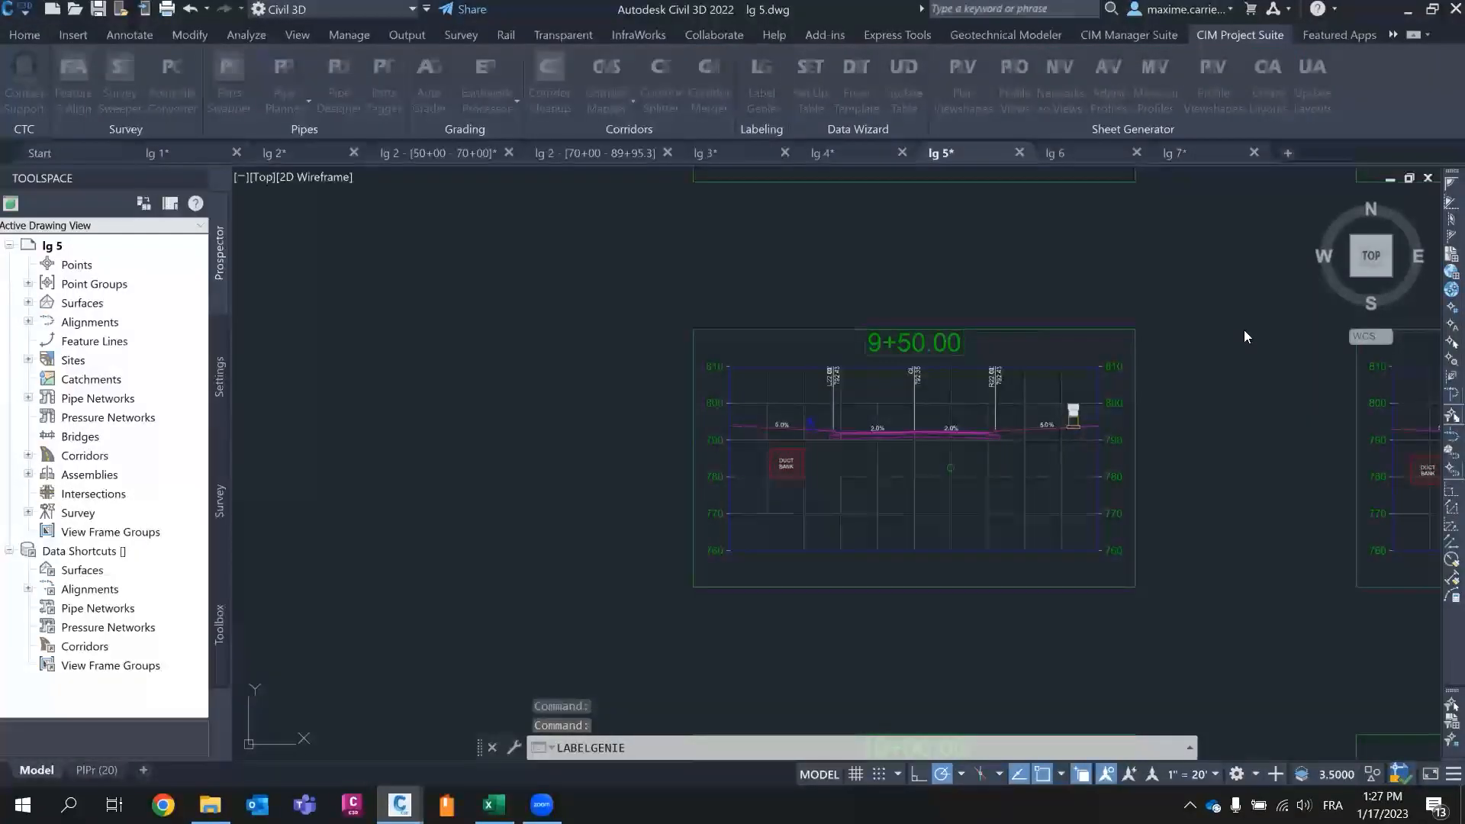
- Start Label Genie at the Main PROFILE view and load the "17 - mtext on blocks in prof" template, discarding unsaved changes
scroll(1244, 329, "down", 8)
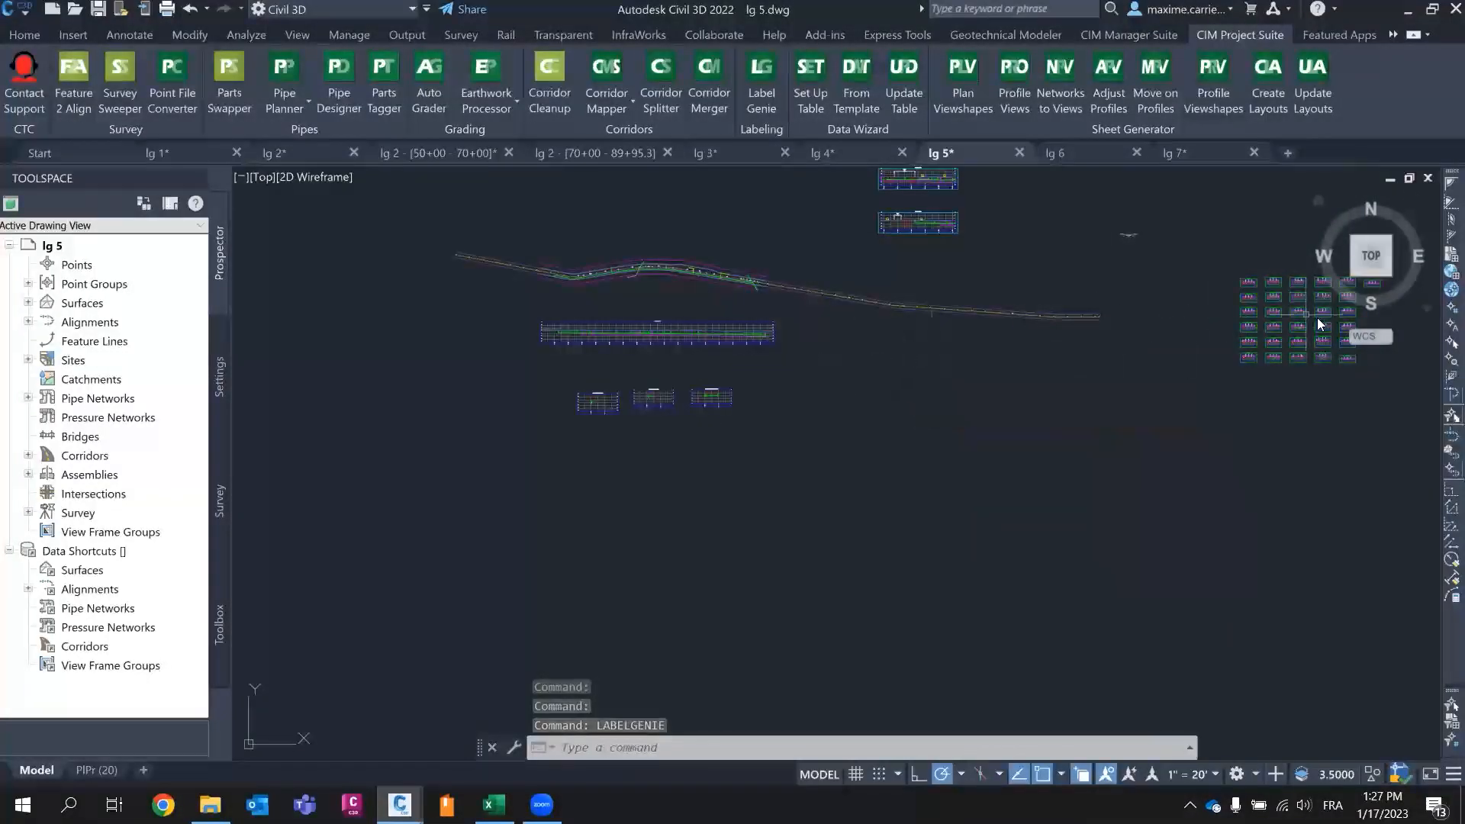
scroll(360, 235, "up", 2)
scroll(675, 223, "up", 5)
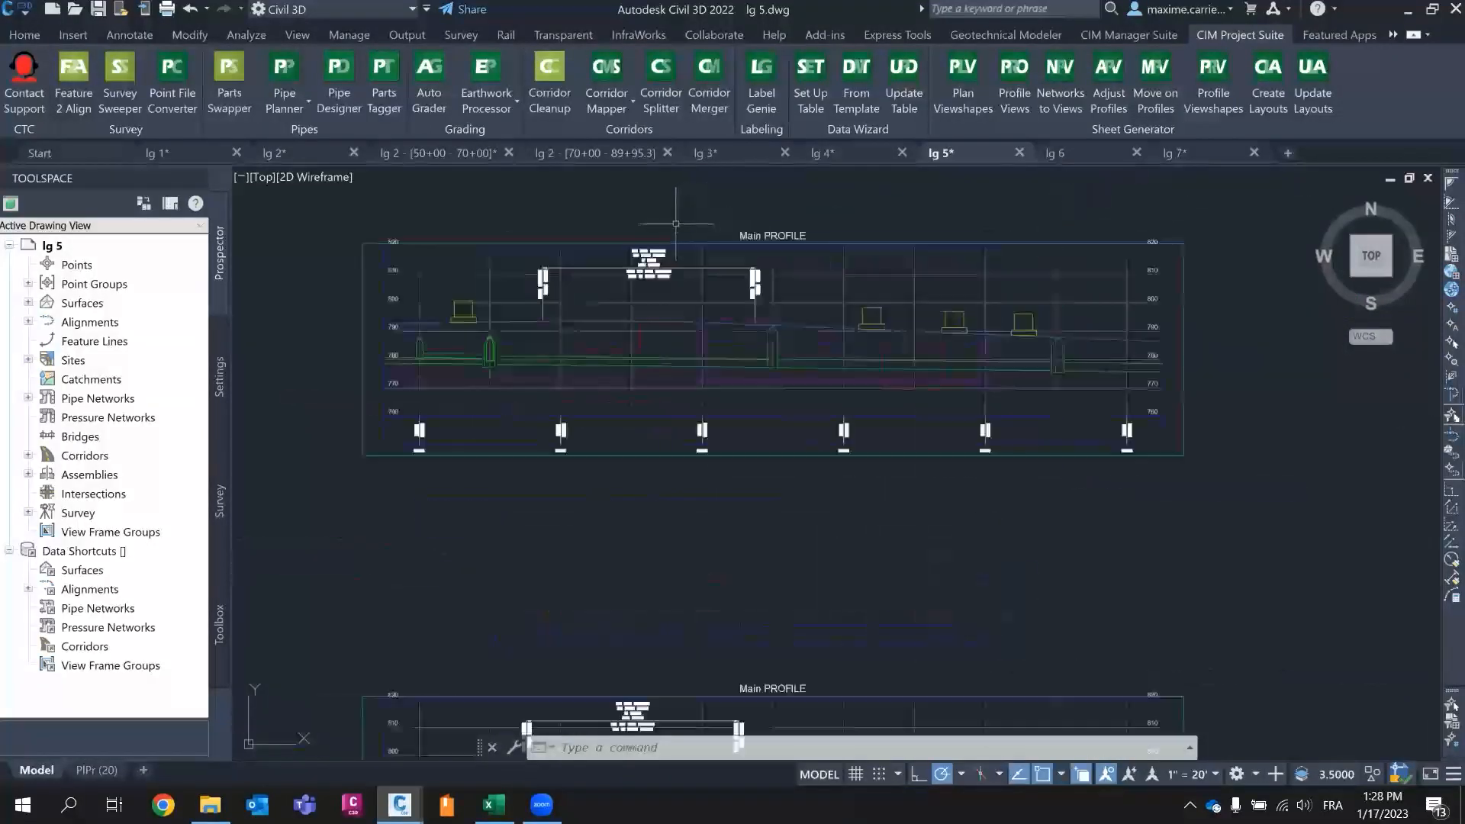
middle_click_drag(675, 223, 726, 319)
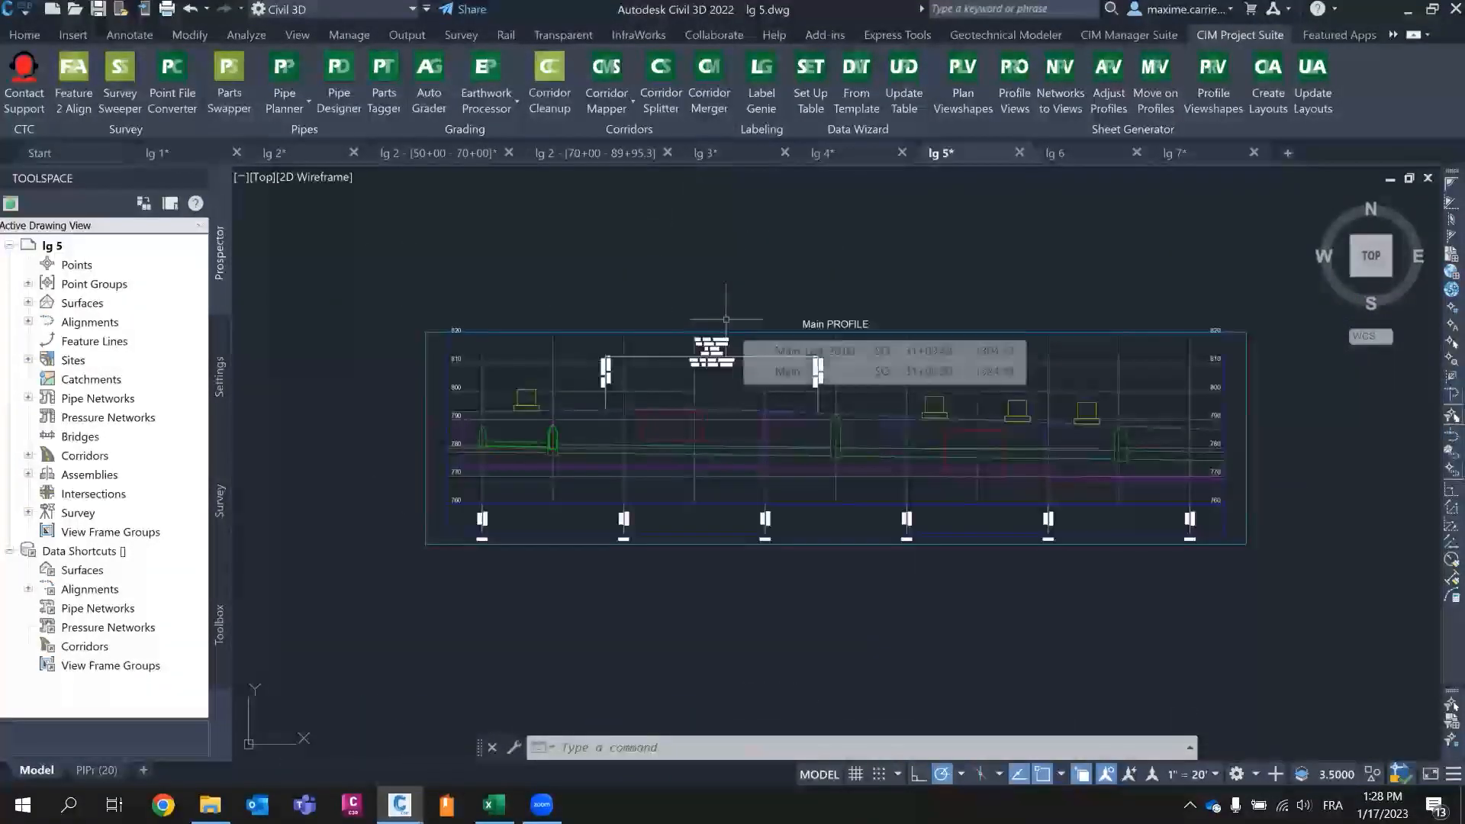
scroll(579, 411, "up", 2)
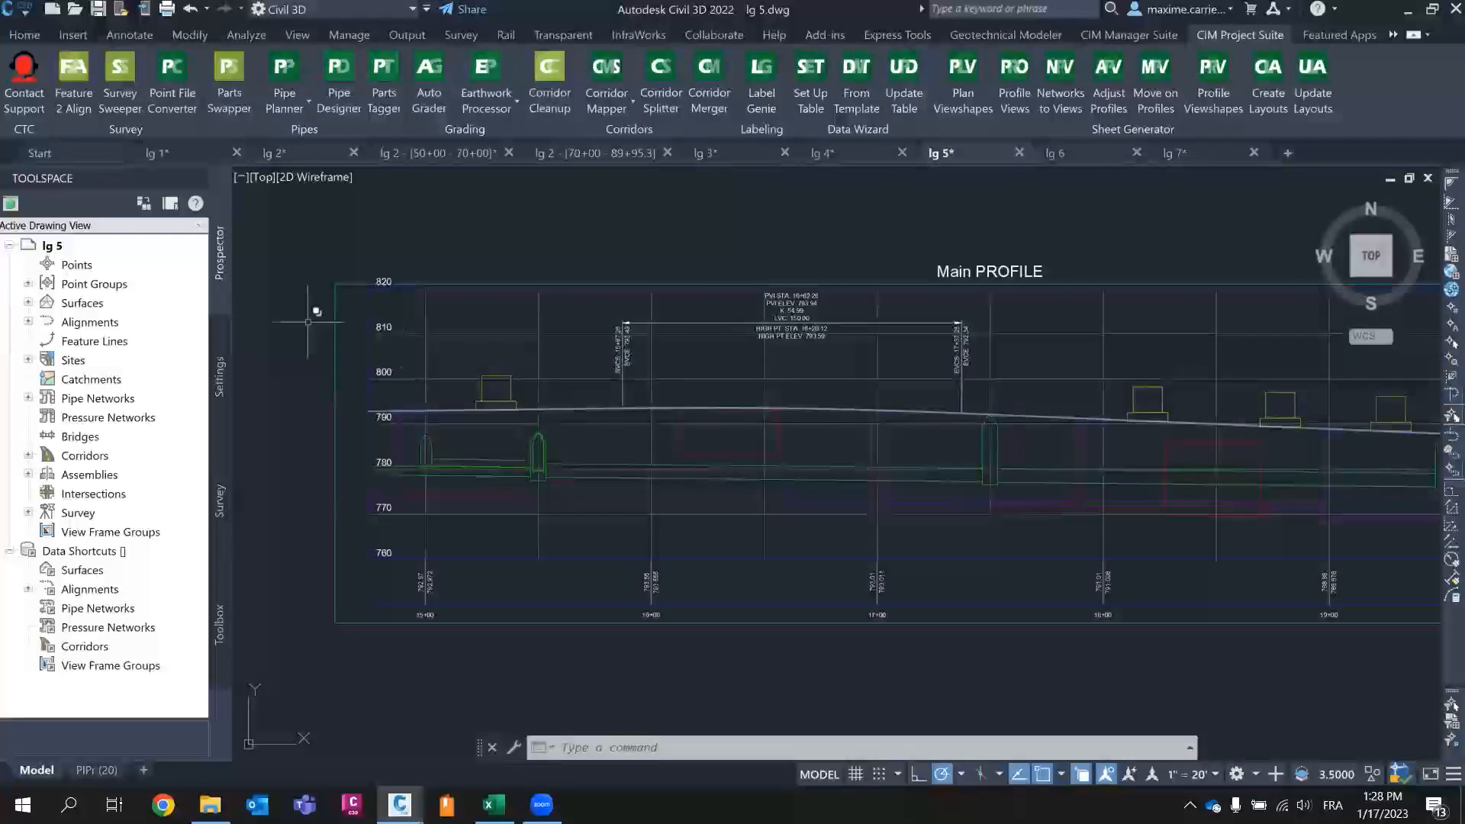
scroll(474, 351, "down", 1)
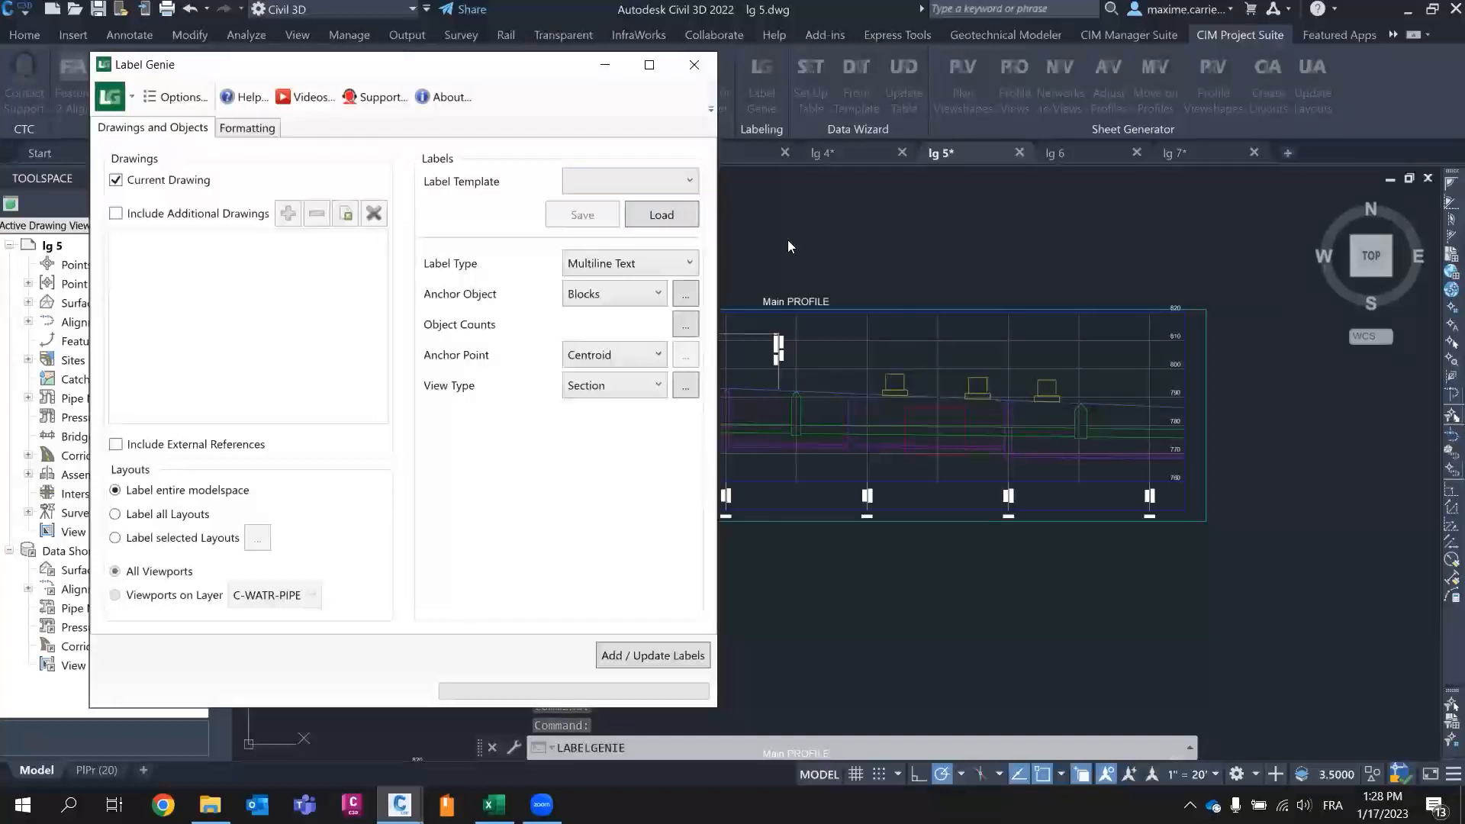
left_click(626, 181)
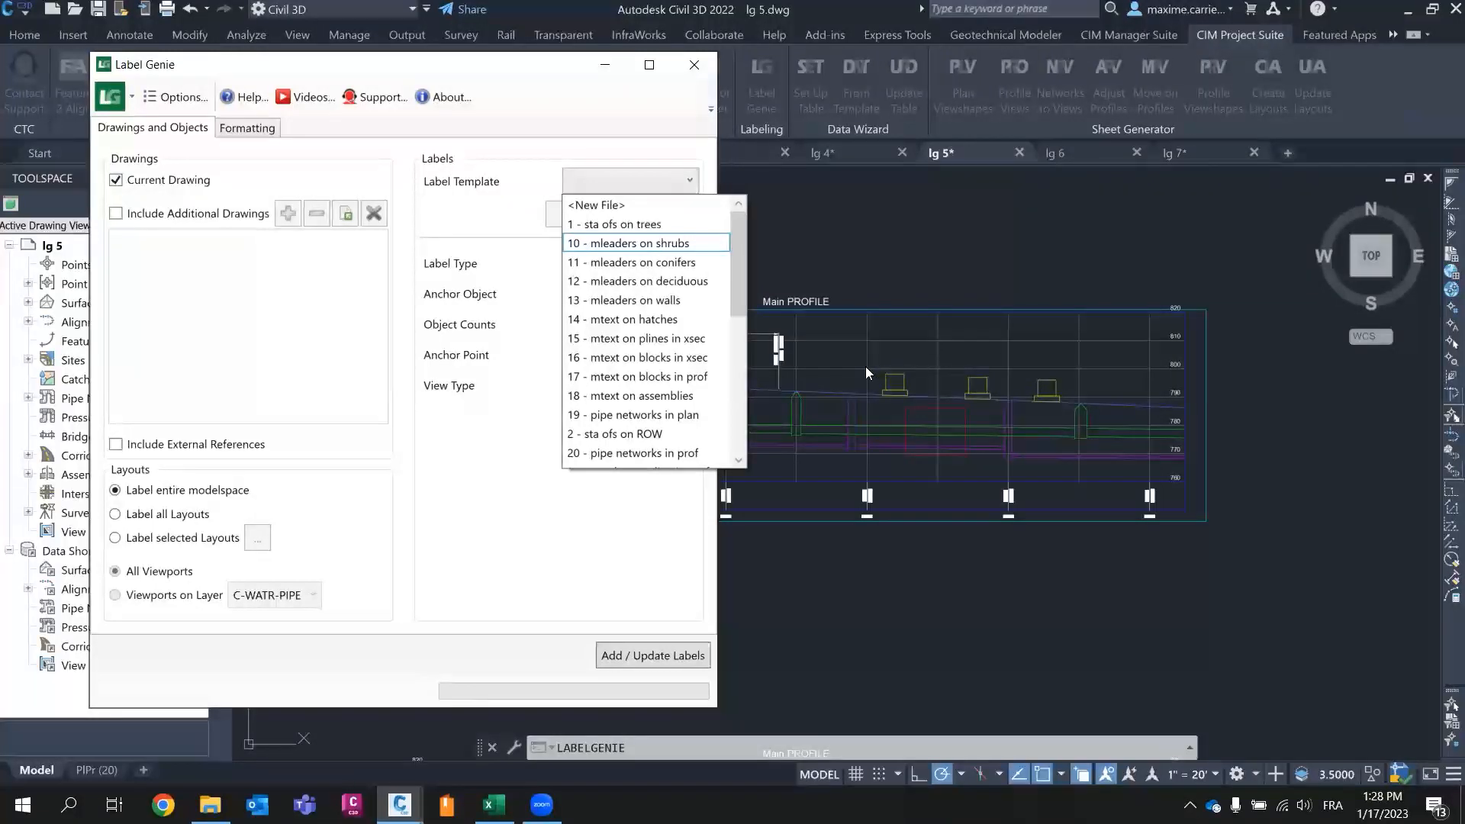
left_click(653, 377)
left_click(670, 214)
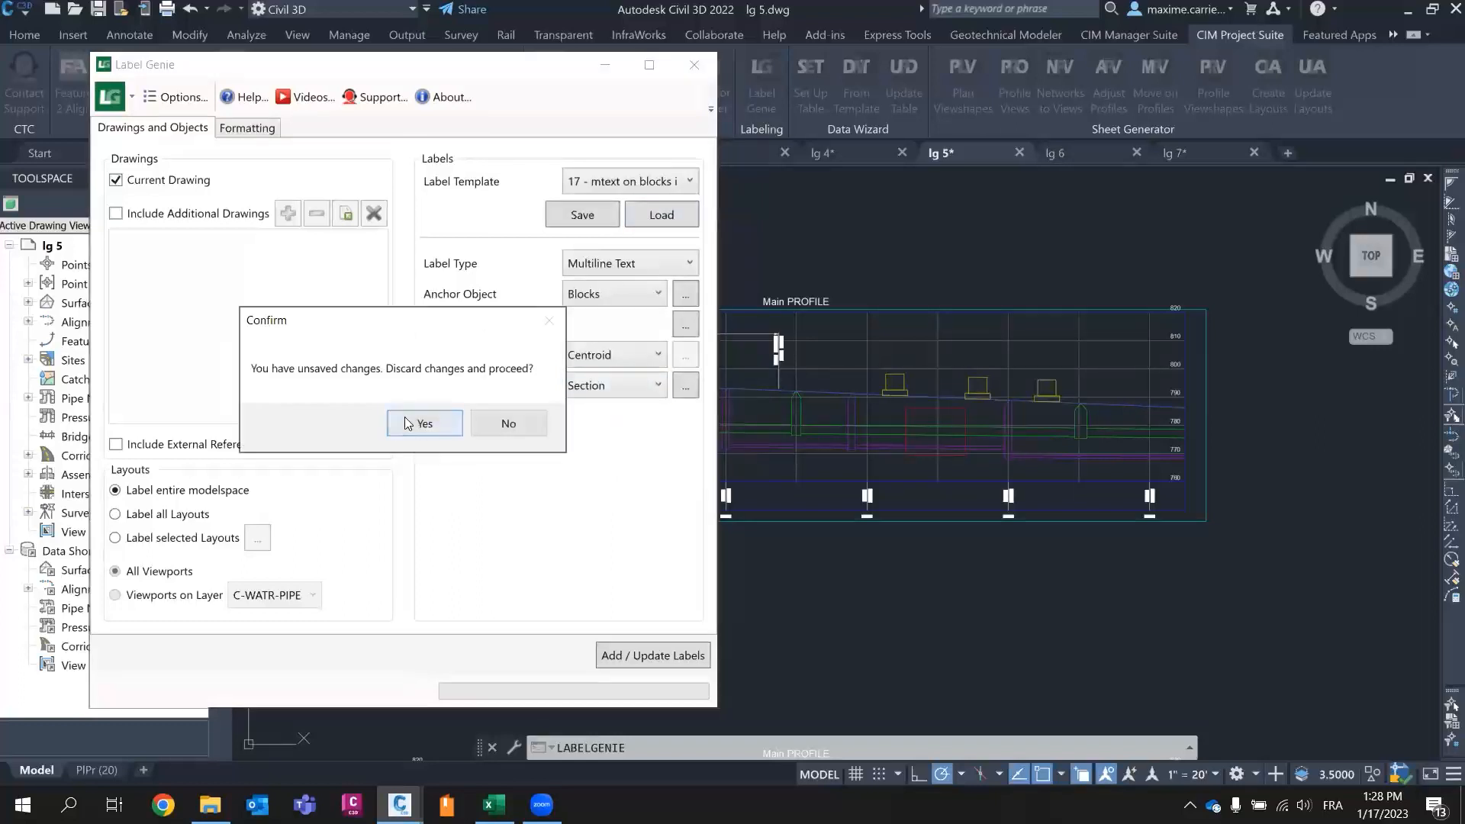
left_click(421, 424)
- Review the profile view layer filter and check the object counts for the anchor blocks
left_click(684, 393)
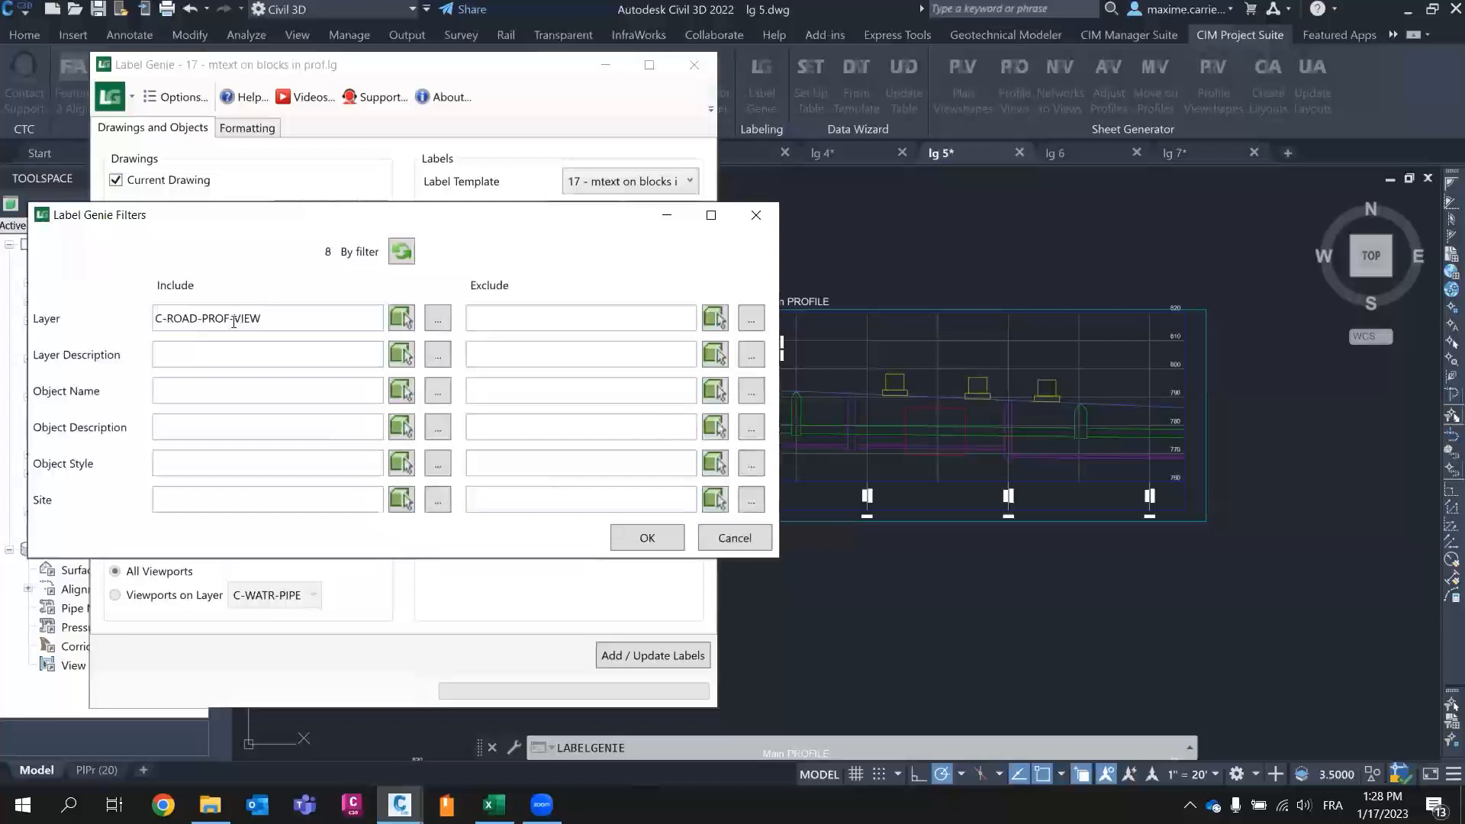
left_click(646, 538)
left_click(684, 326)
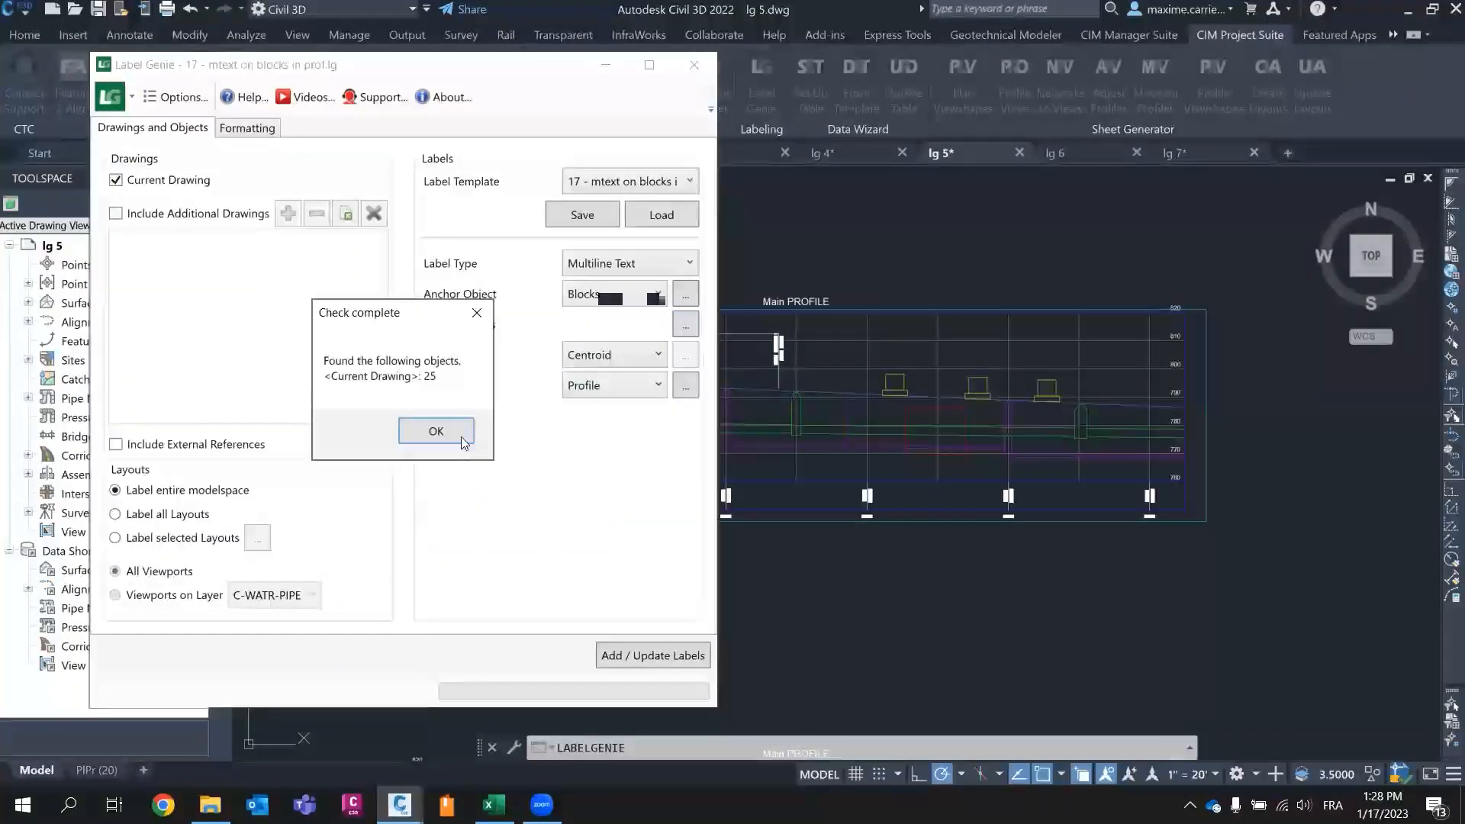
left_click(458, 432)
- Add the multiline text labels to the utility blocks in the profile views
left_click(651, 658)
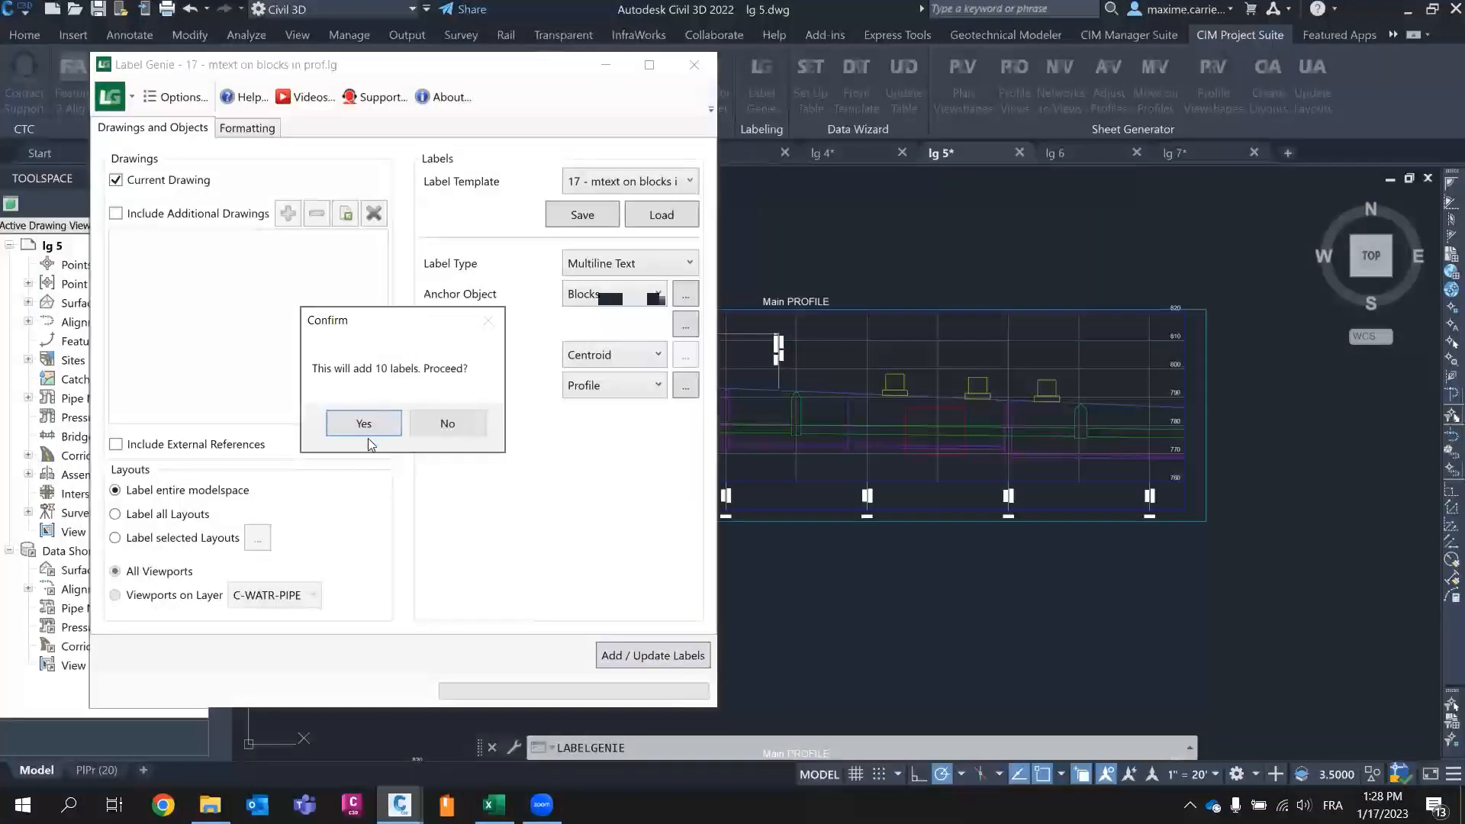
left_click(367, 432)
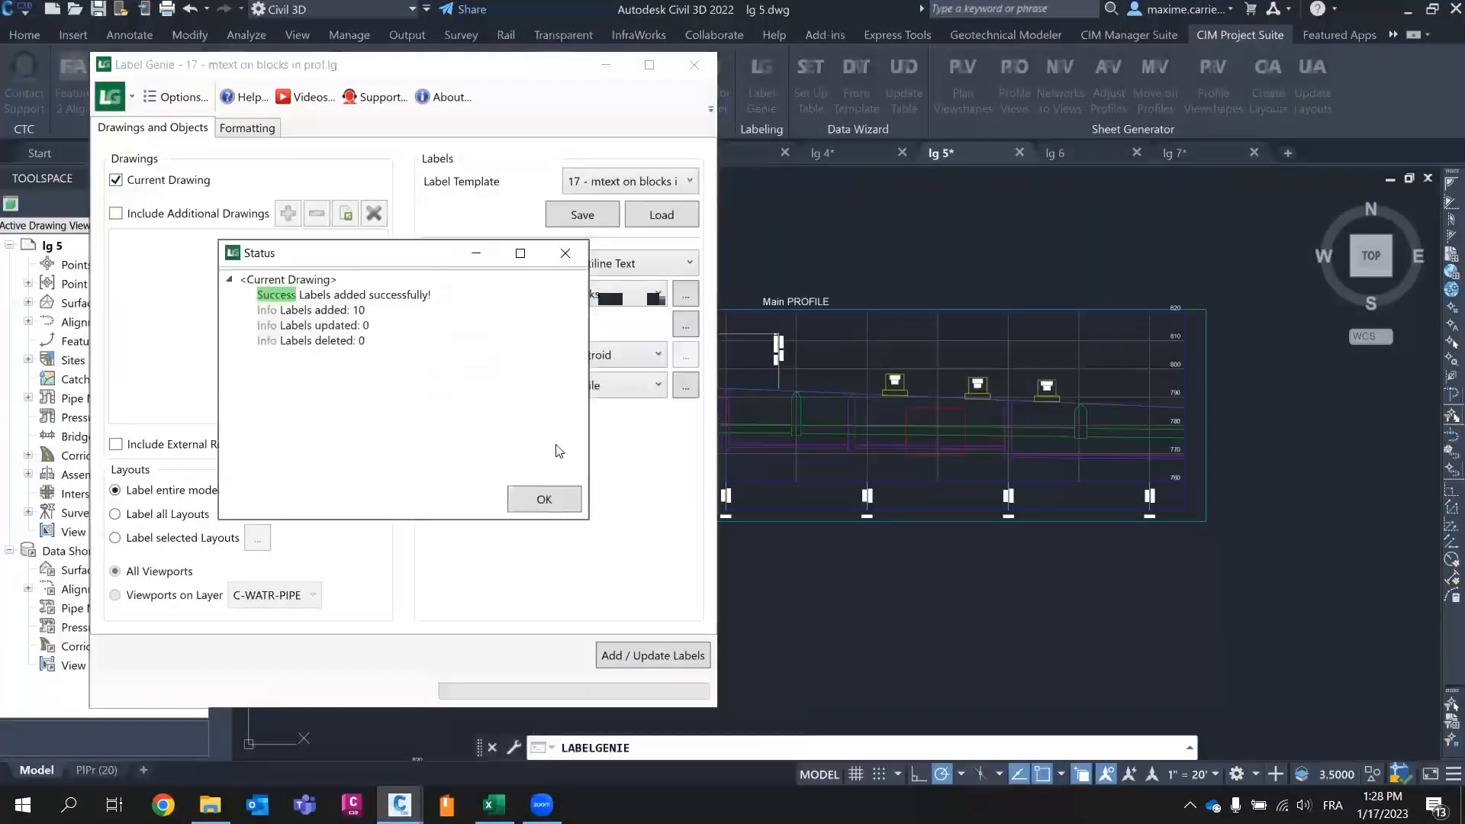
left_click(542, 500)
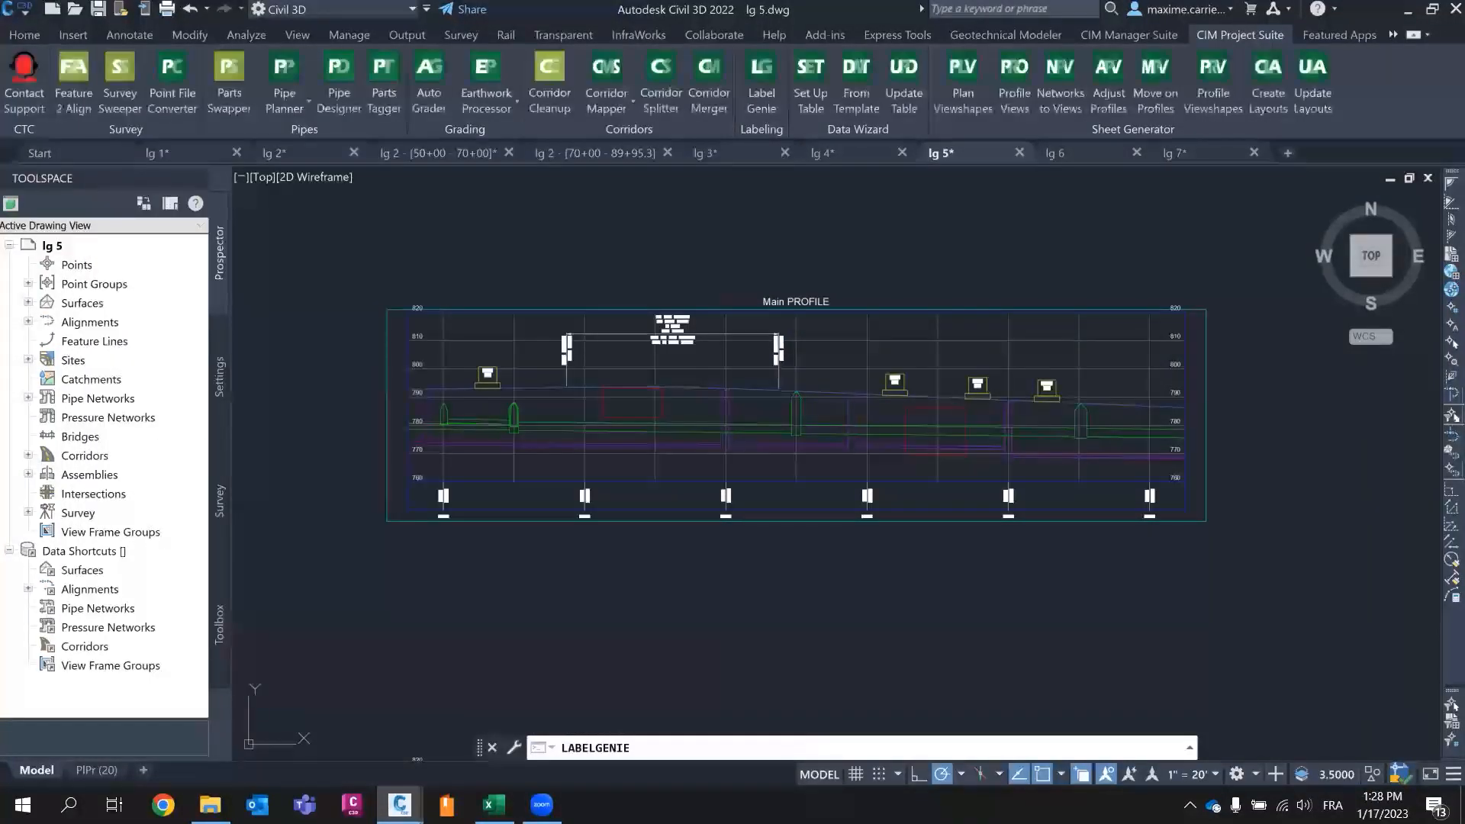
- Examine the text labels on the utility blocks along the Main PROFILE views
scroll(1046, 391, "up", 6)
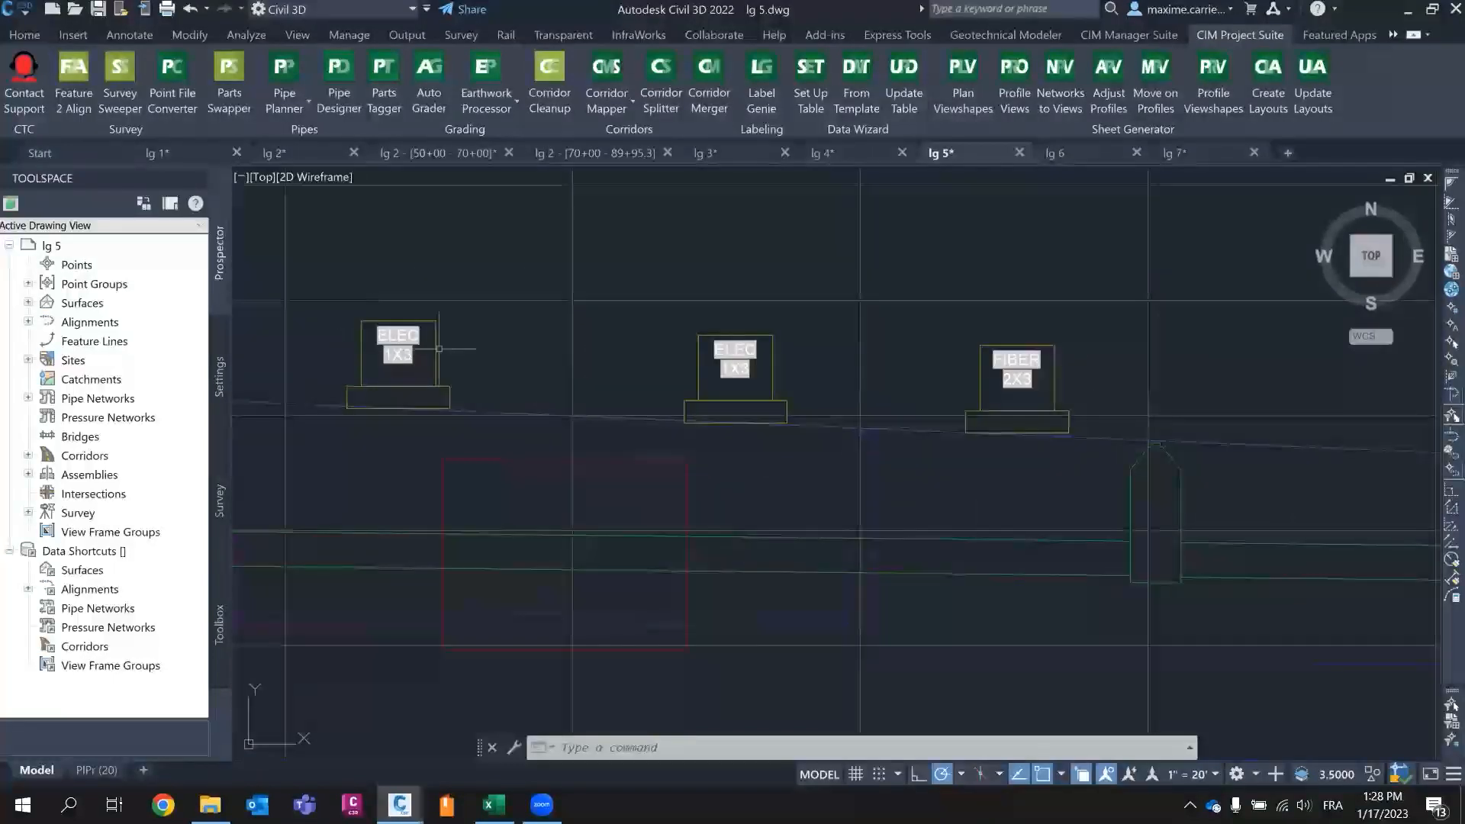
scroll(624, 346, "down", 4)
scroll(501, 375, "down", 4)
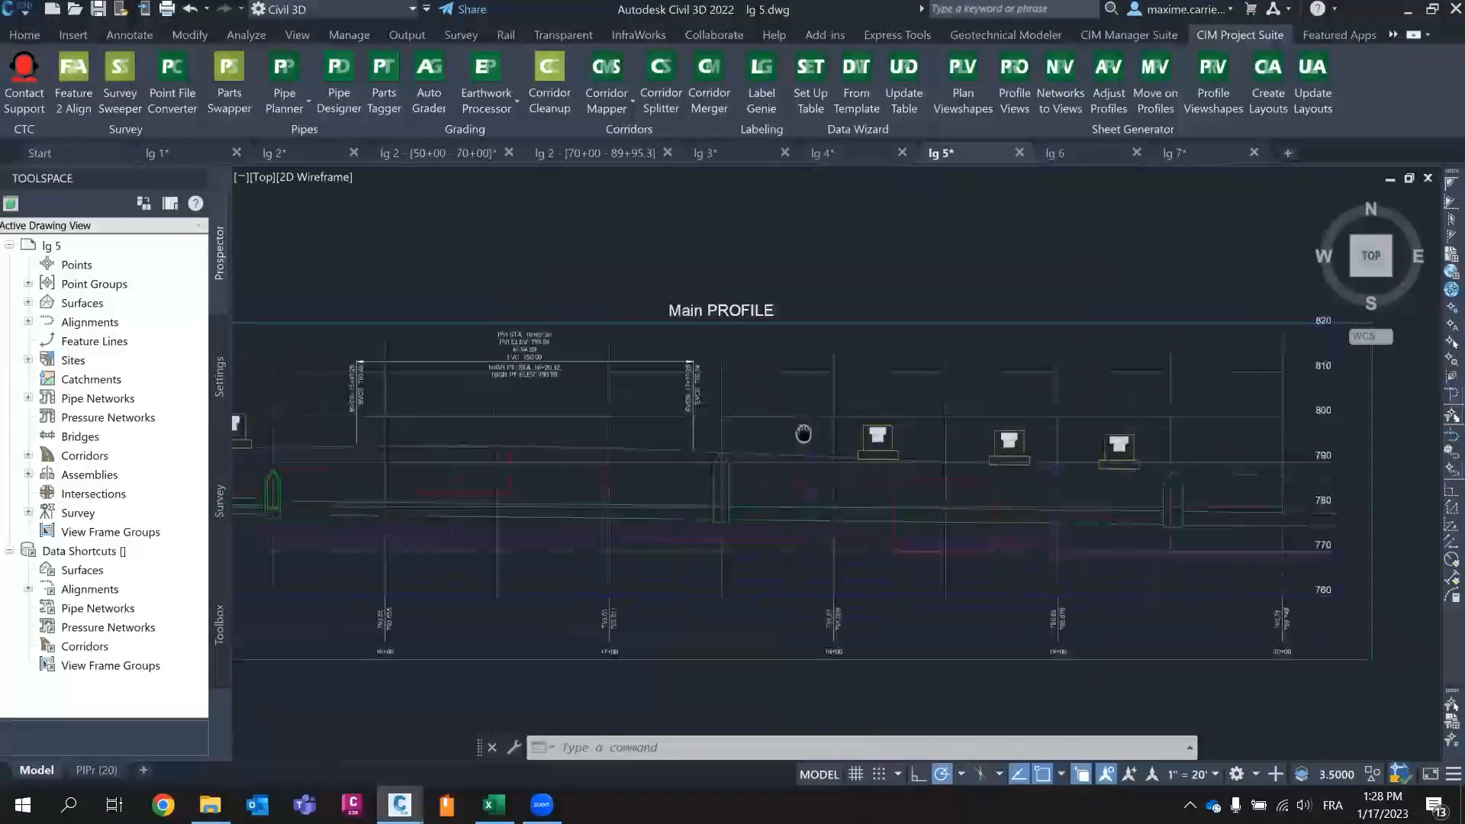
scroll(545, 298, "up", 4)
scroll(545, 297, "up", 2)
scroll(763, 343, "down", 5)
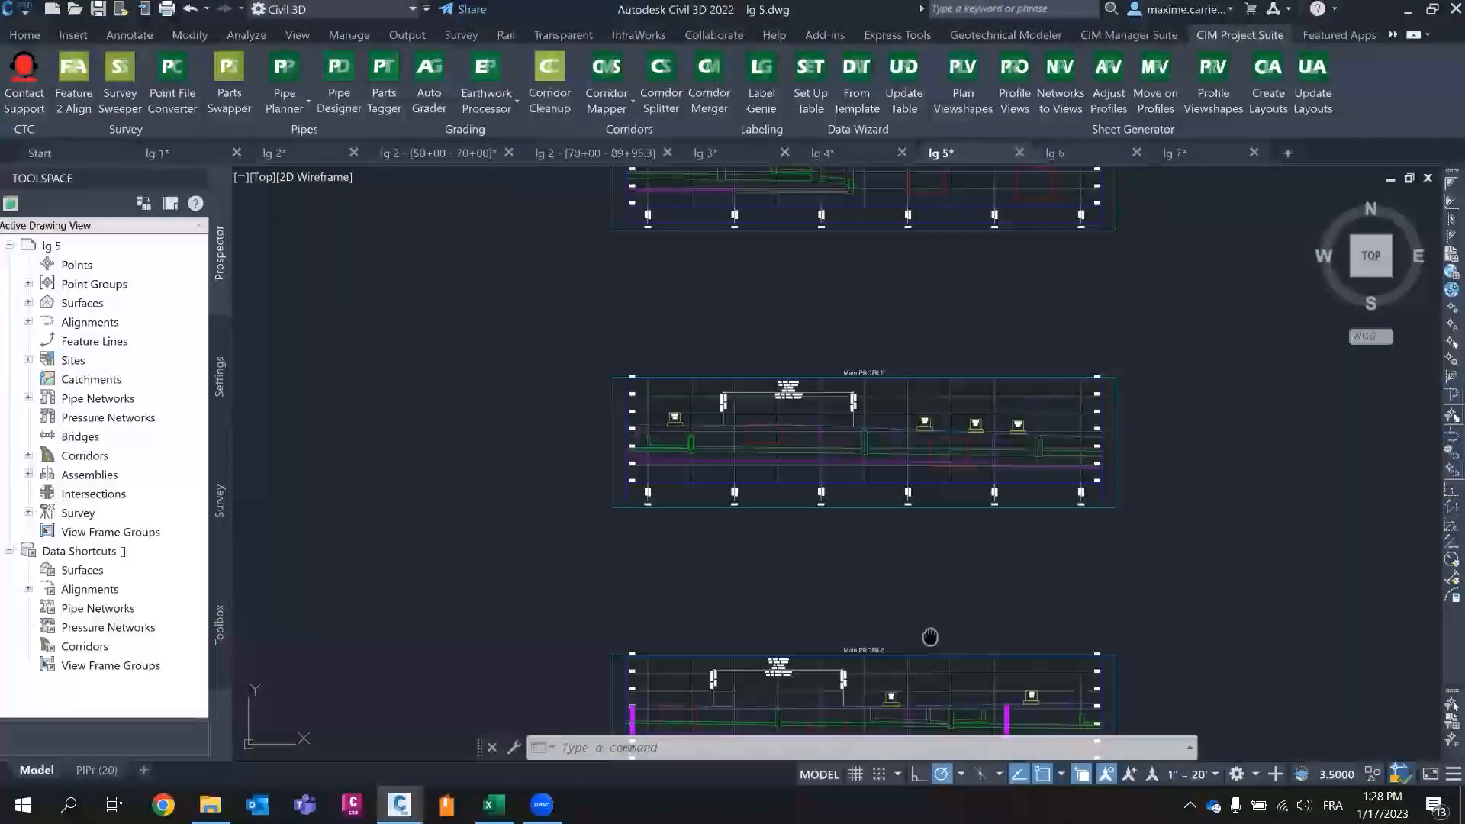
scroll(877, 533, "down", 1)
scroll(916, 458, "up", 4)
scroll(938, 440, "up", 4)
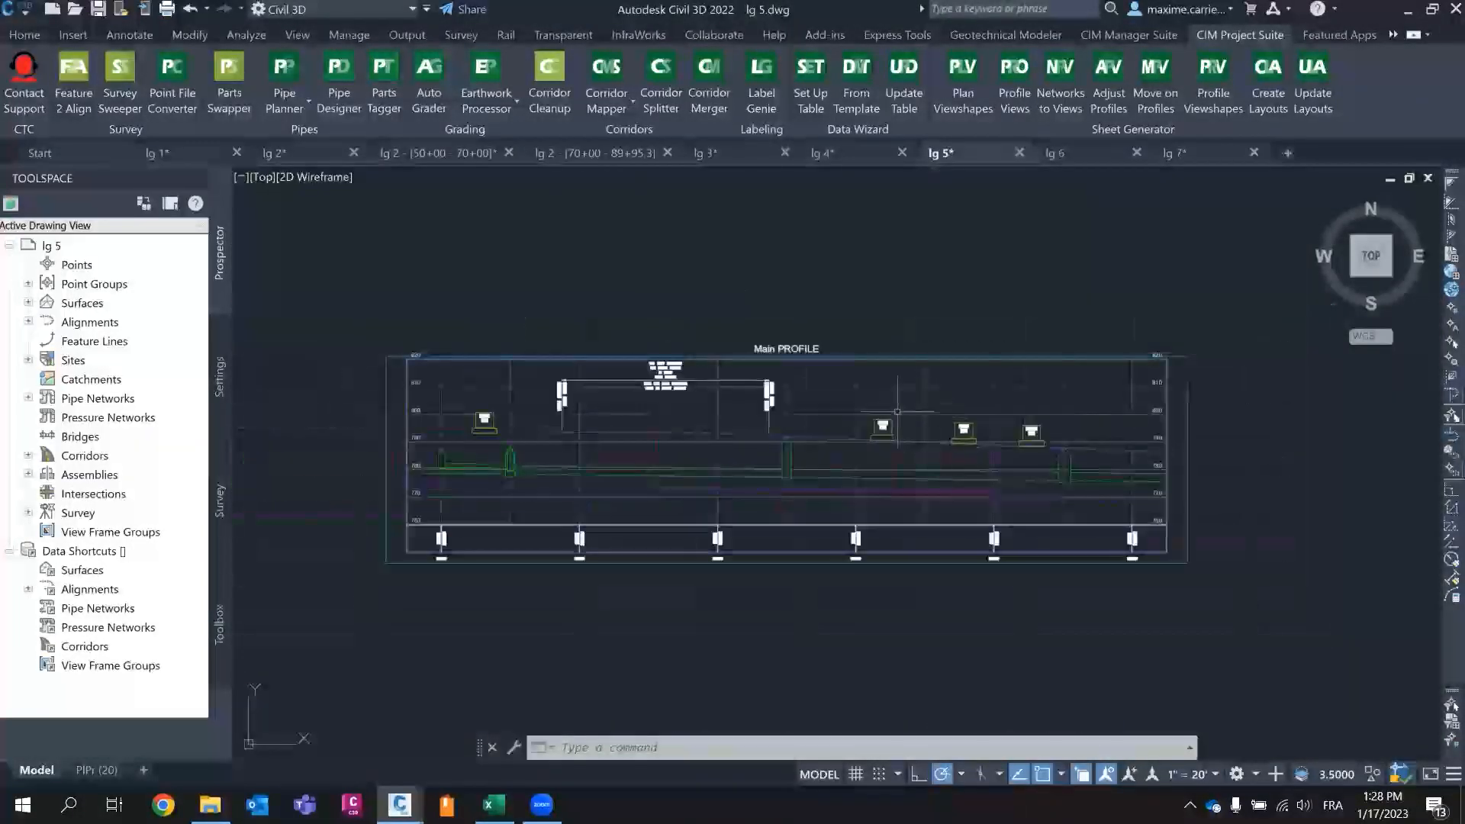
scroll(946, 456, "down", 3)
scroll(950, 455, "up", 2)
scroll(919, 439, "down", 2)
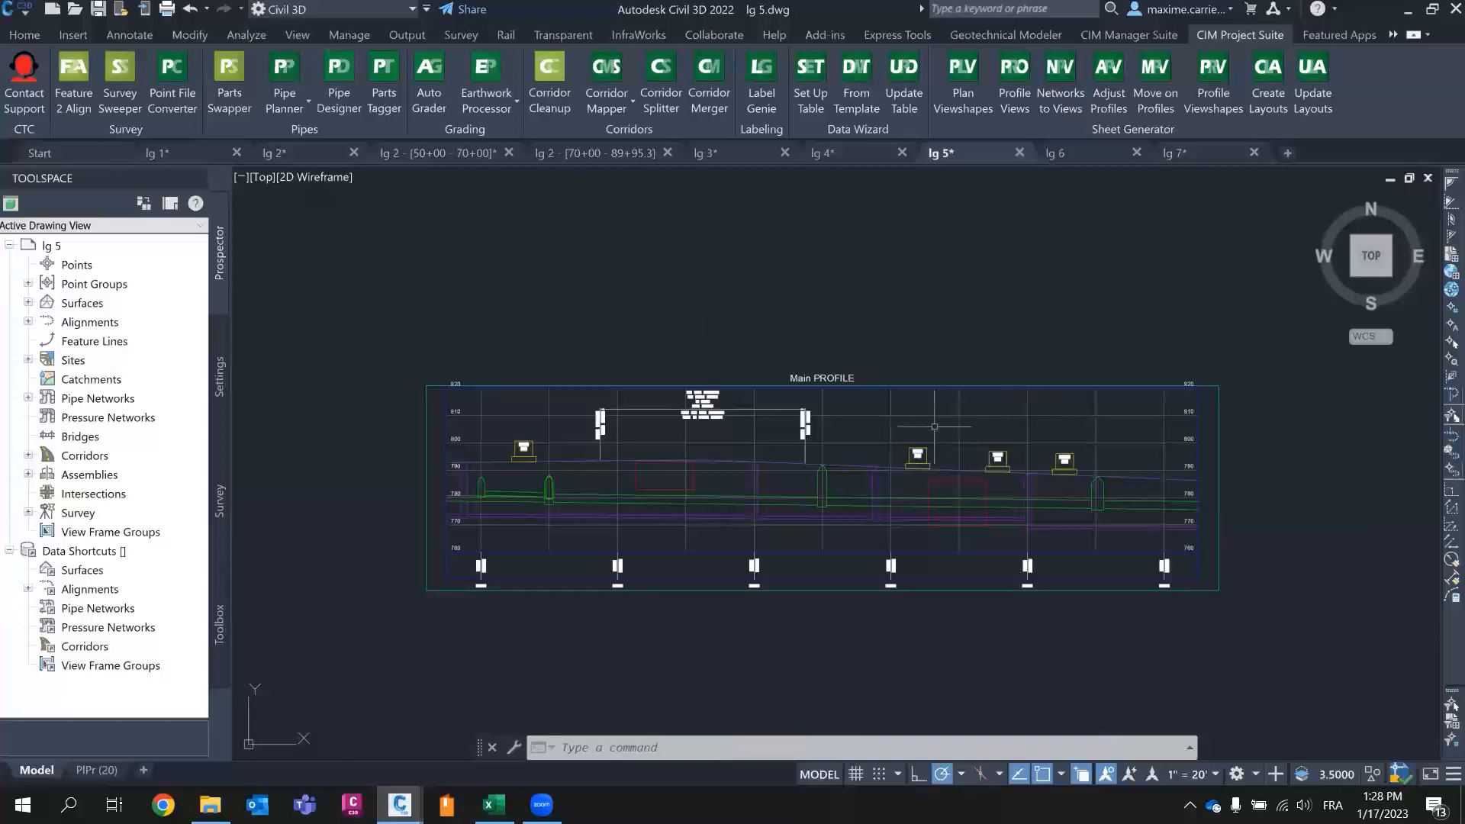
mouse_move(688, 353)
key("alt+Tab")
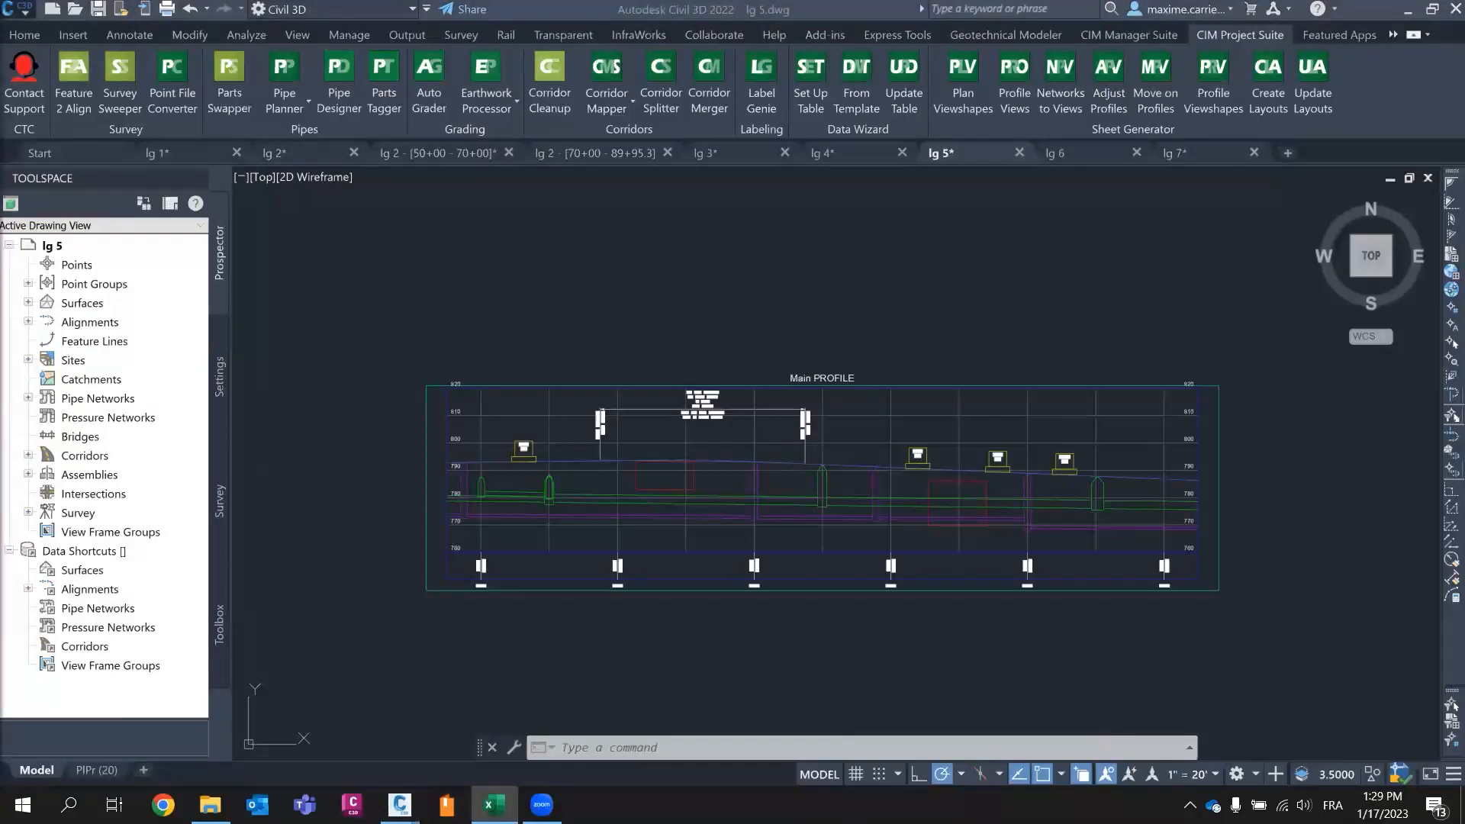
mouse_move(189, 153)
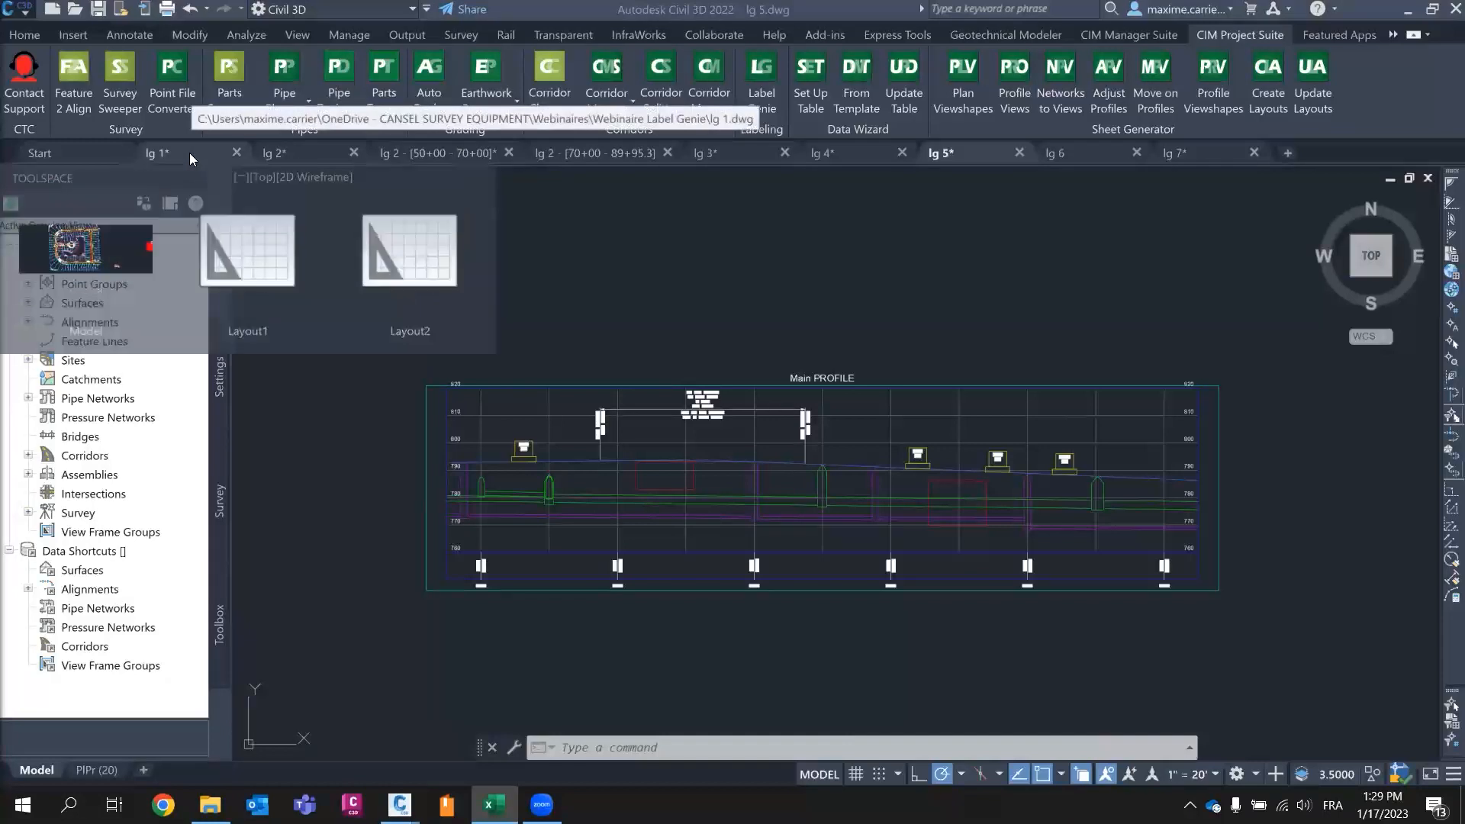
- Switch to the lg 1 drawing and locate the unlabelled road assemblies beside the subdivision plan
key("alt+Tab")
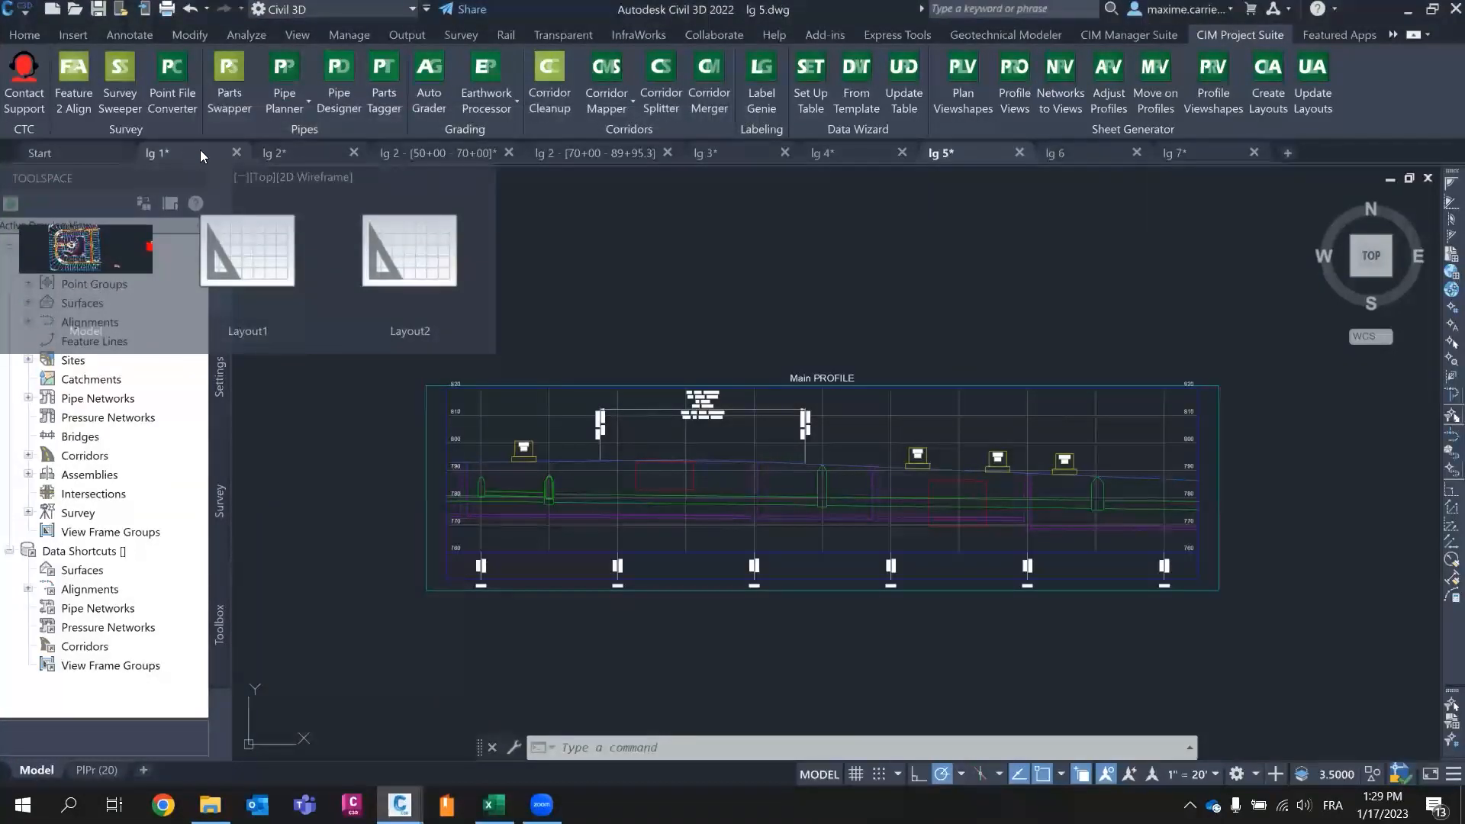
left_click(196, 151)
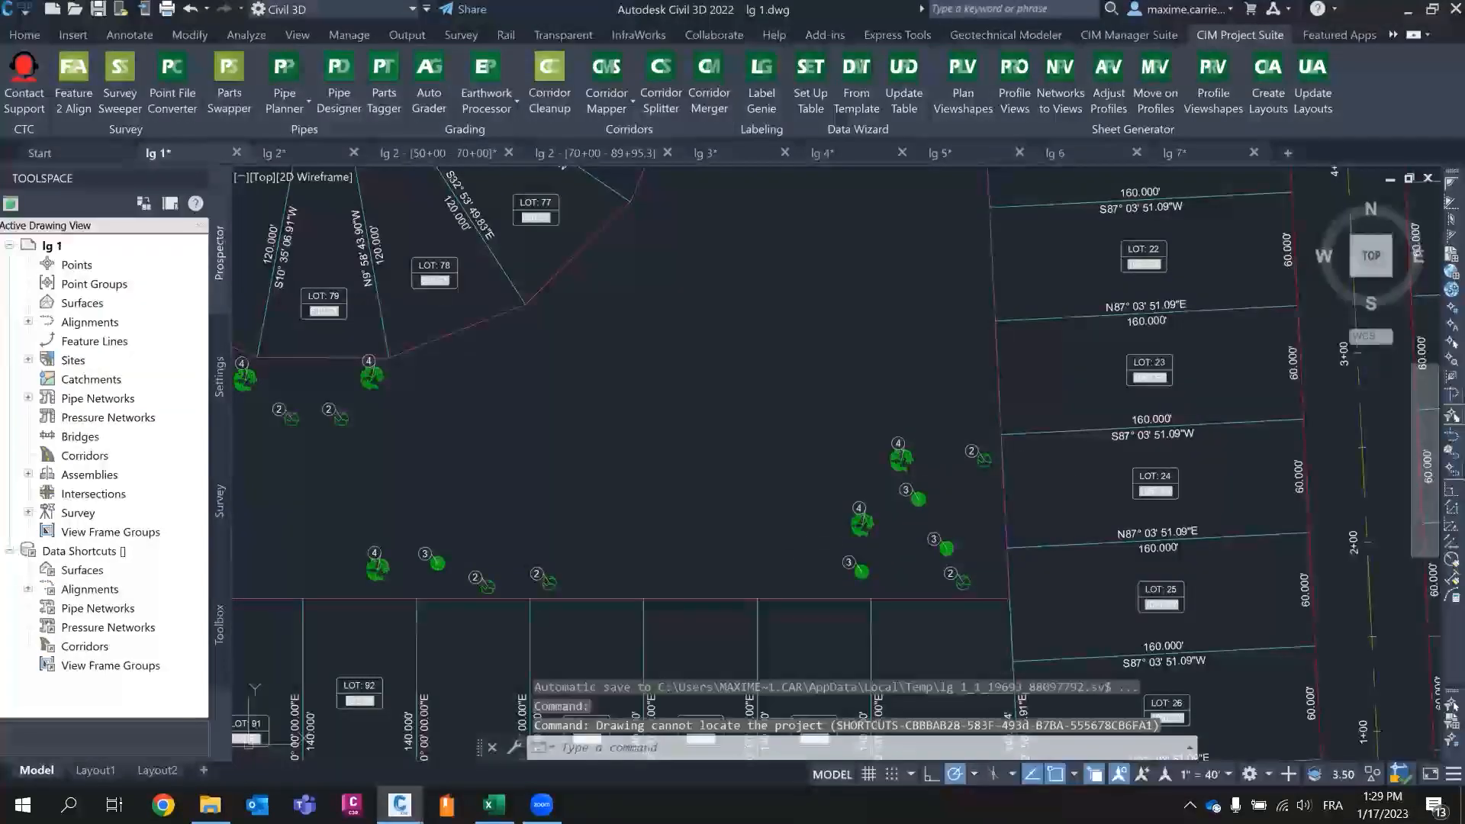
scroll(773, 437, "down", 5)
scroll(1080, 537, "up", 5)
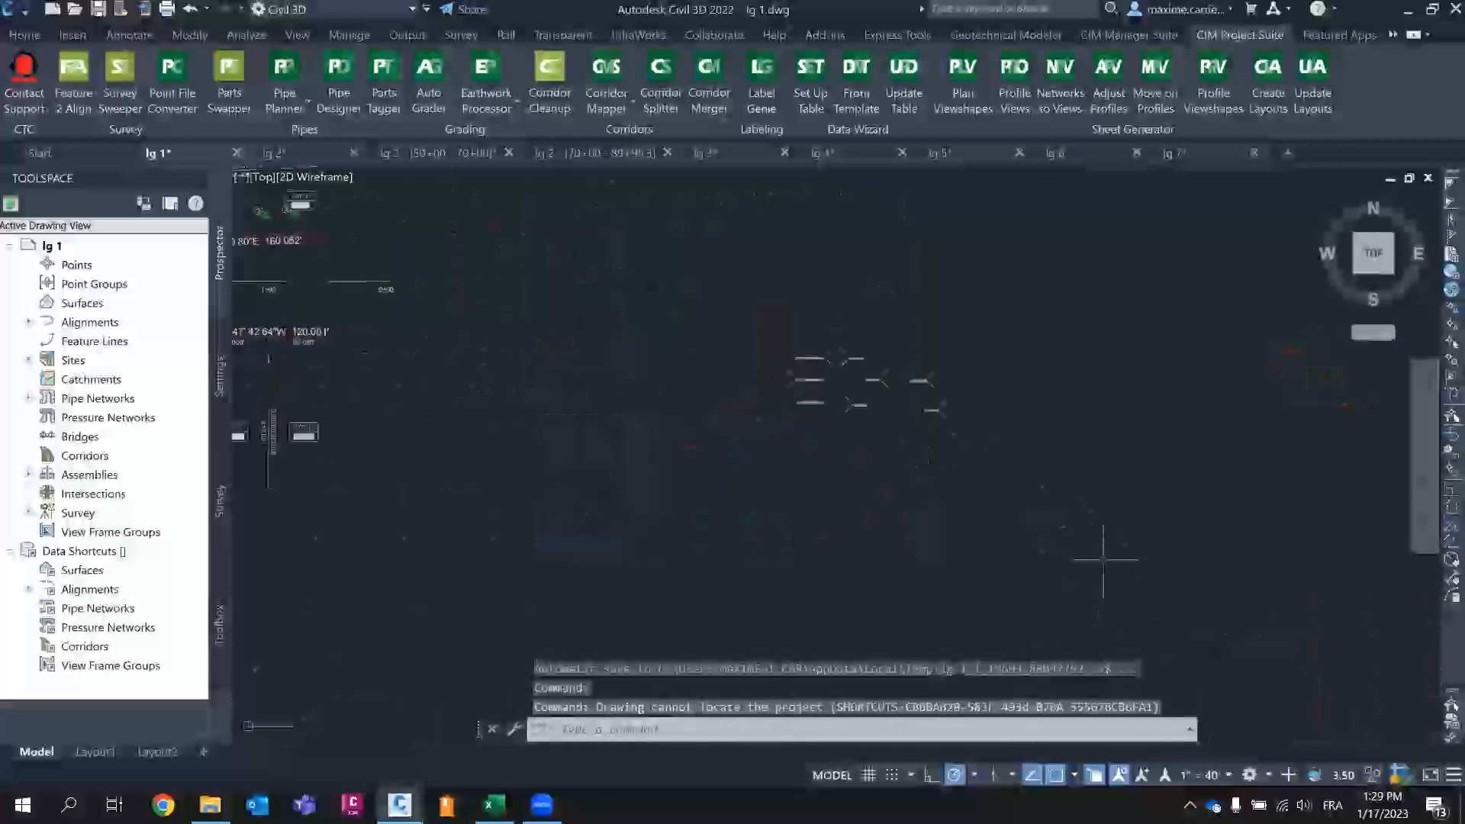
middle_click_drag(551, 300, 587, 470)
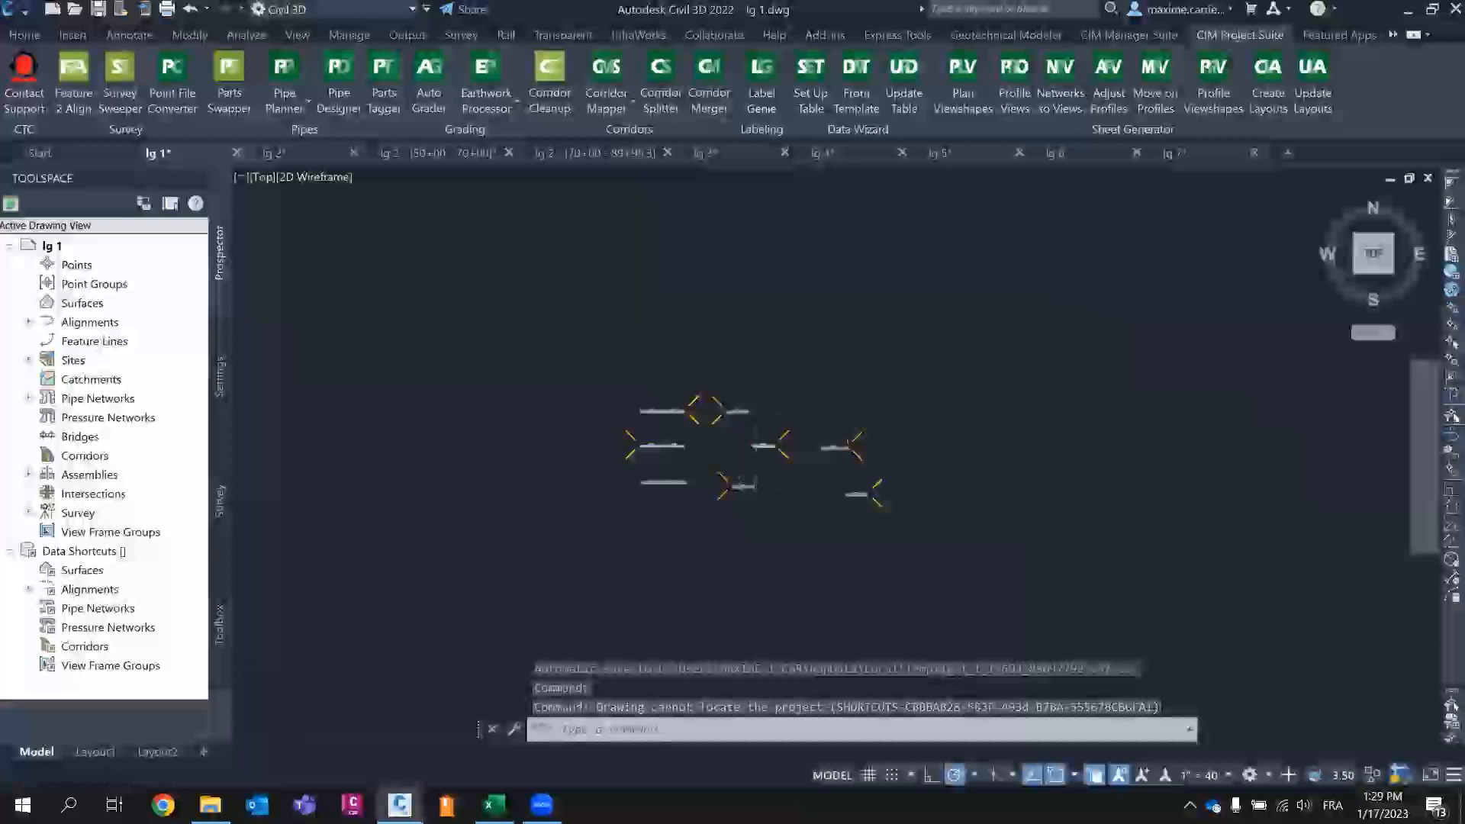
scroll(582, 465, "up", 3)
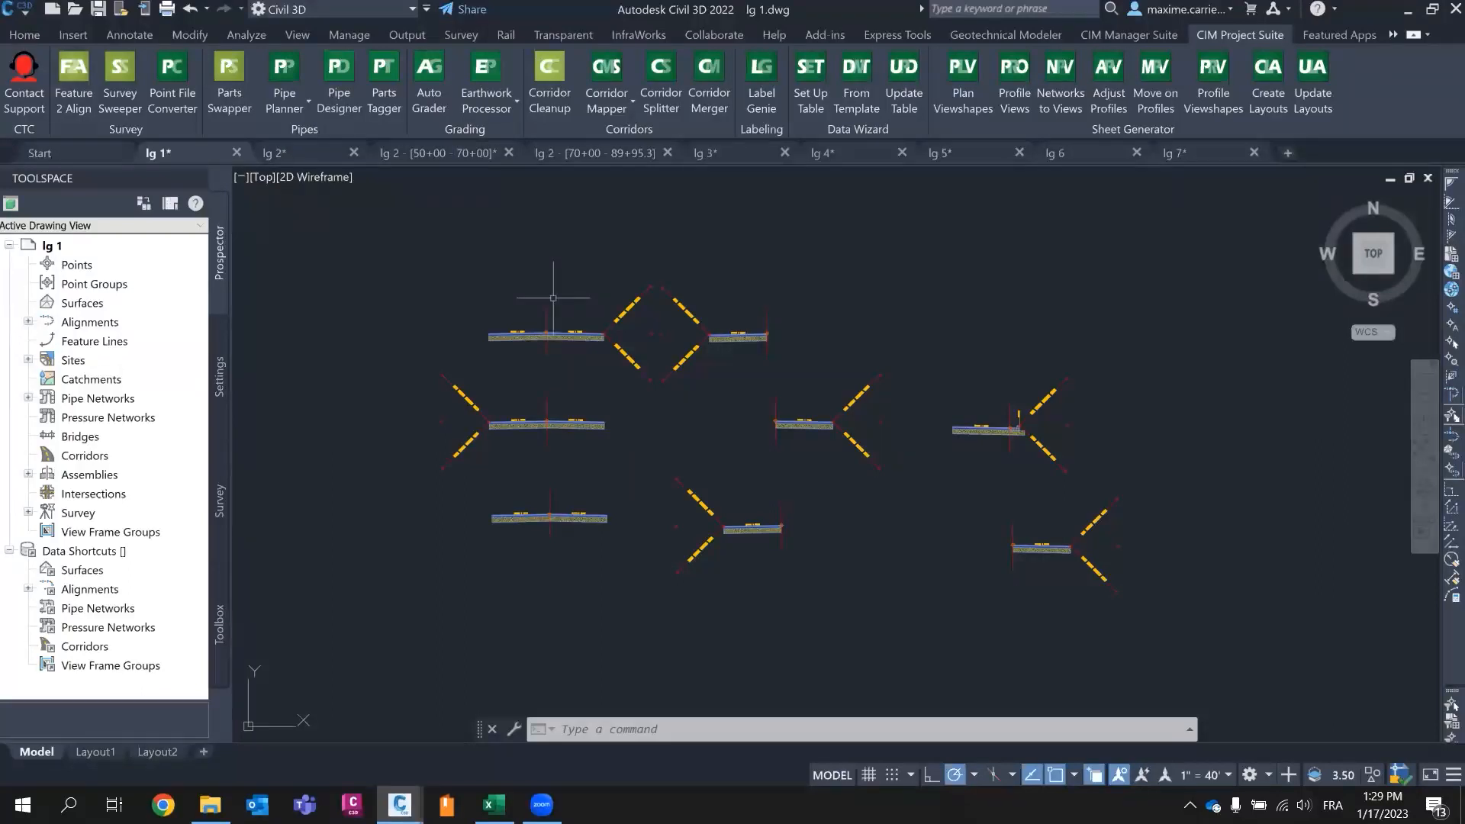
- Start Label Genie and load the label template 18 - mtext on assemblies, discarding unsaved changes
left_click(767, 72)
left_click(603, 182)
scroll(644, 445, "down", 1)
left_click(663, 358)
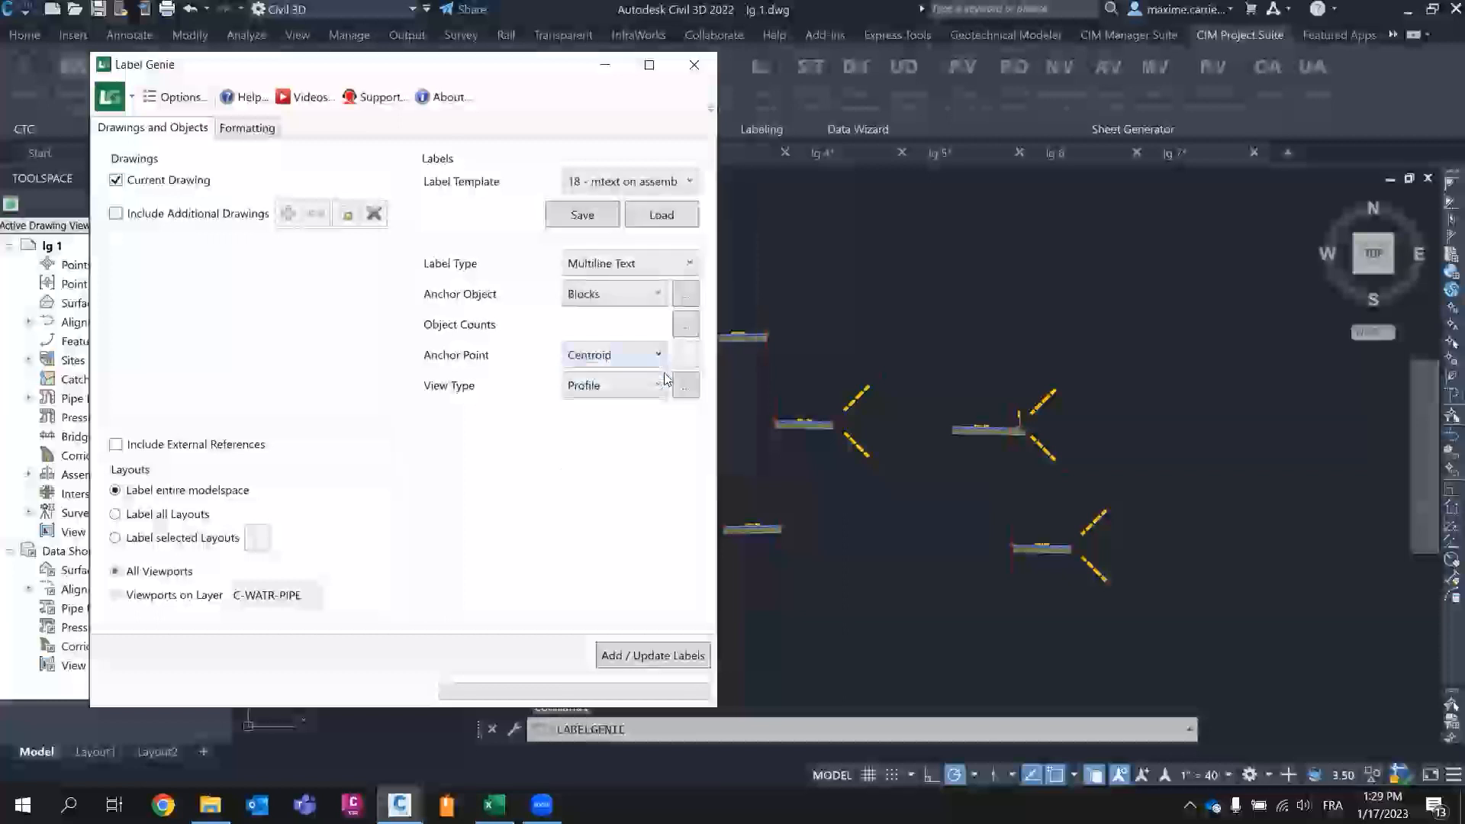
left_click(661, 216)
left_click(433, 429)
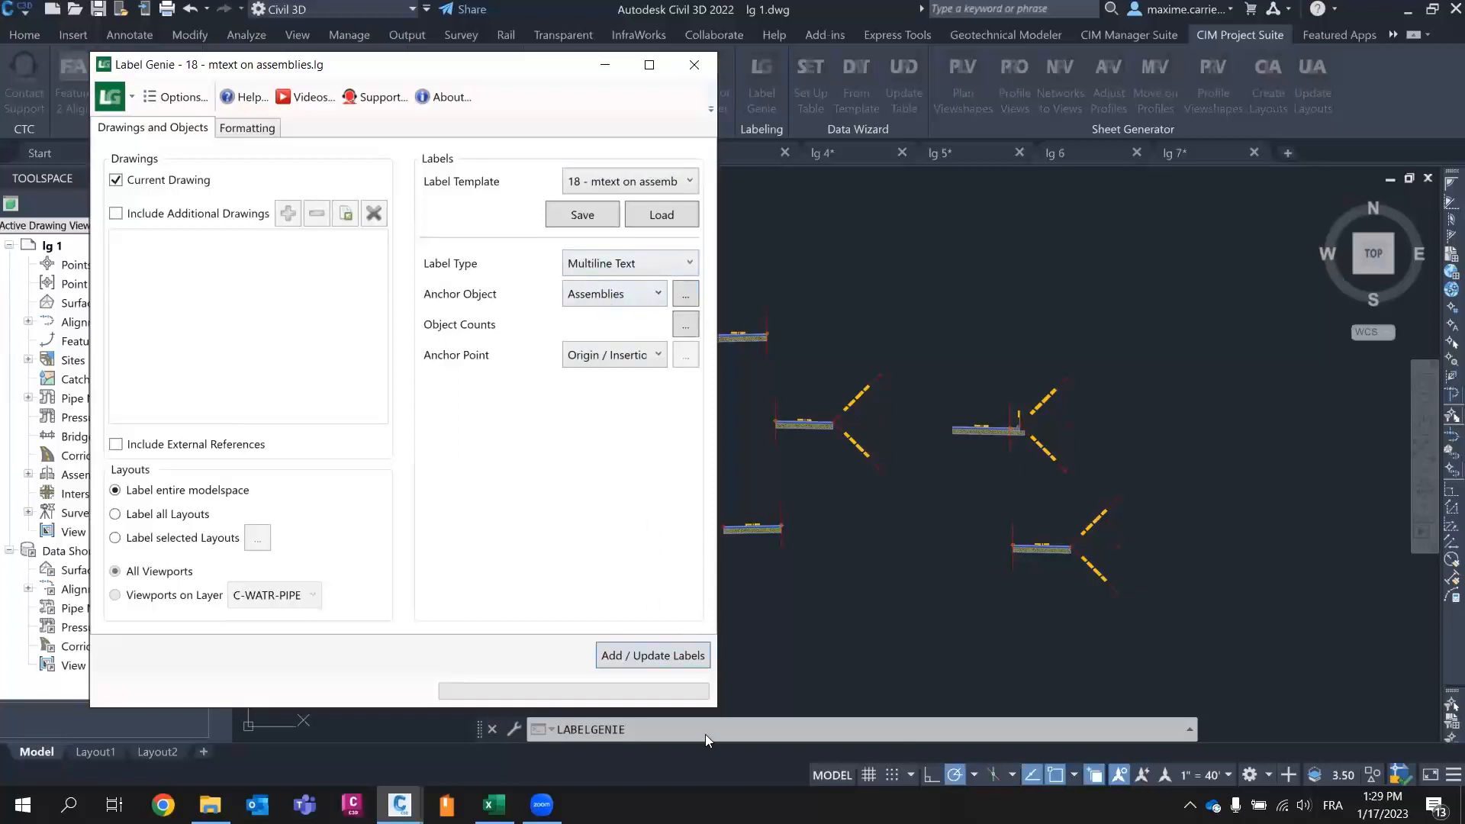
- Add multiline text labels to all road assemblies in the current drawing and close Label Genie
left_click(653, 654)
left_click(370, 425)
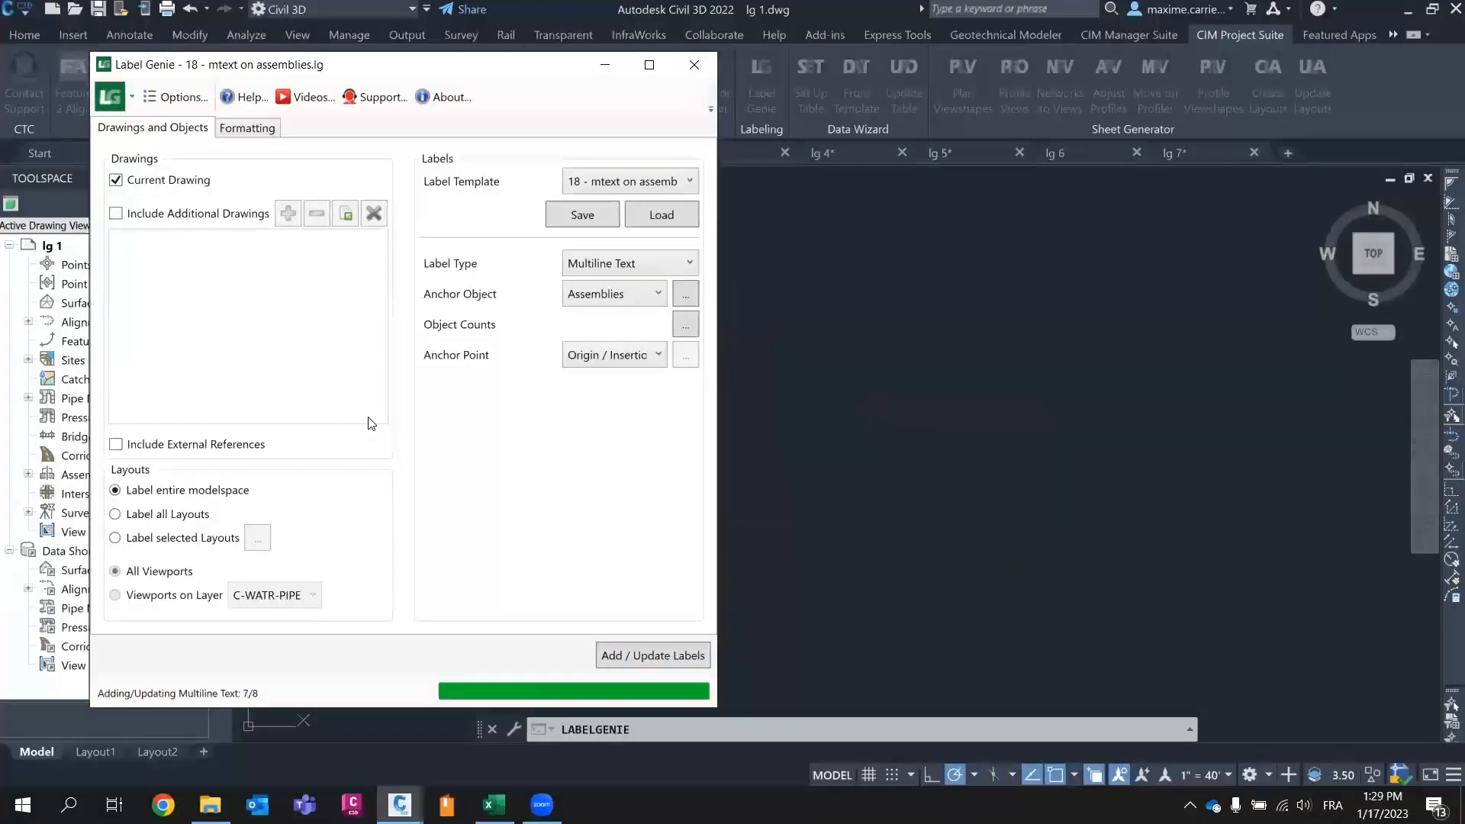
left_click(542, 500)
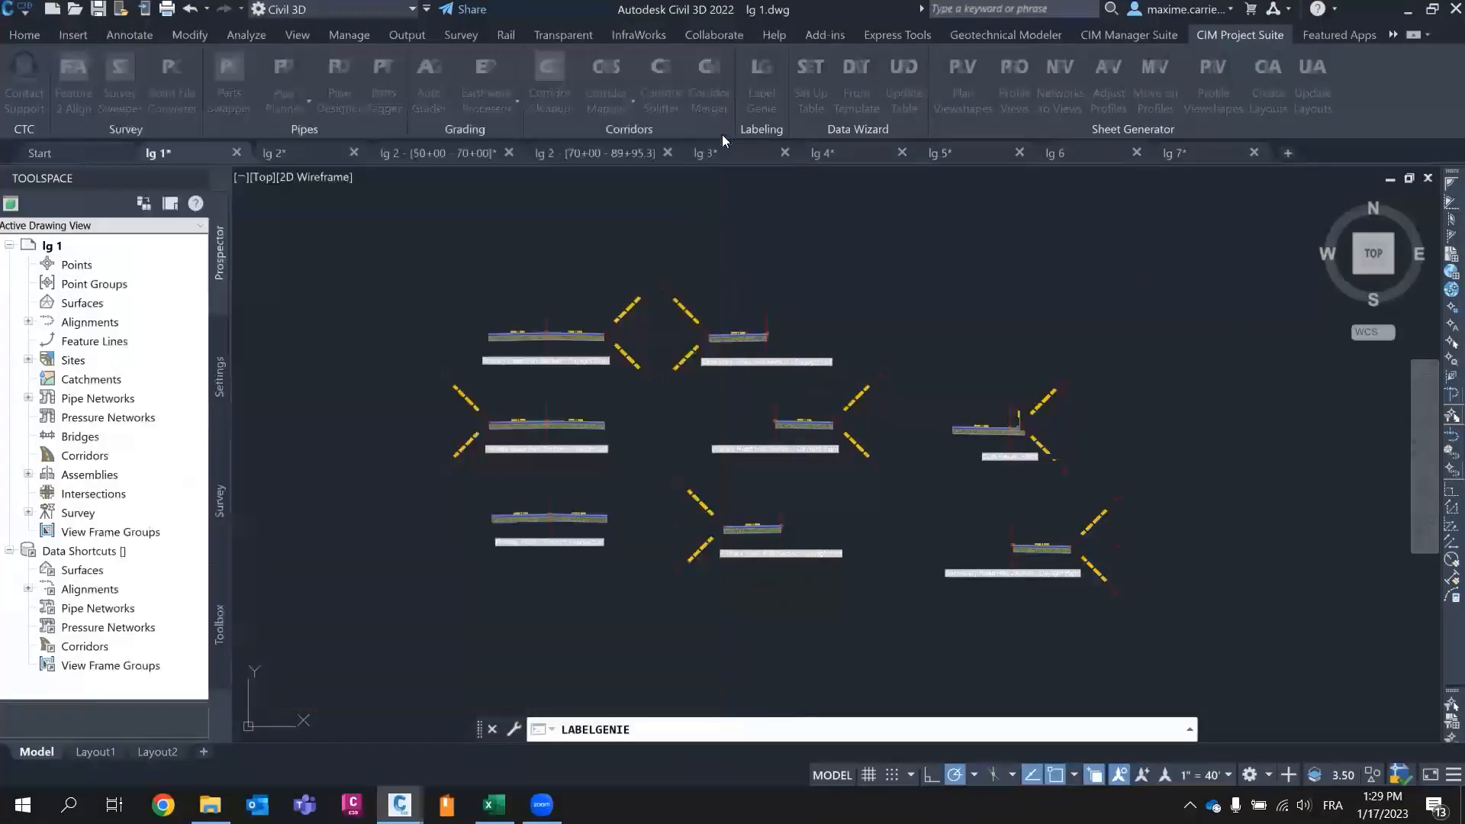
- Rename the Primary Road Part Section - Daylight Right assembly to Primary Road Part Section - Daylight in its properties
scroll(452, 347, "up", 4)
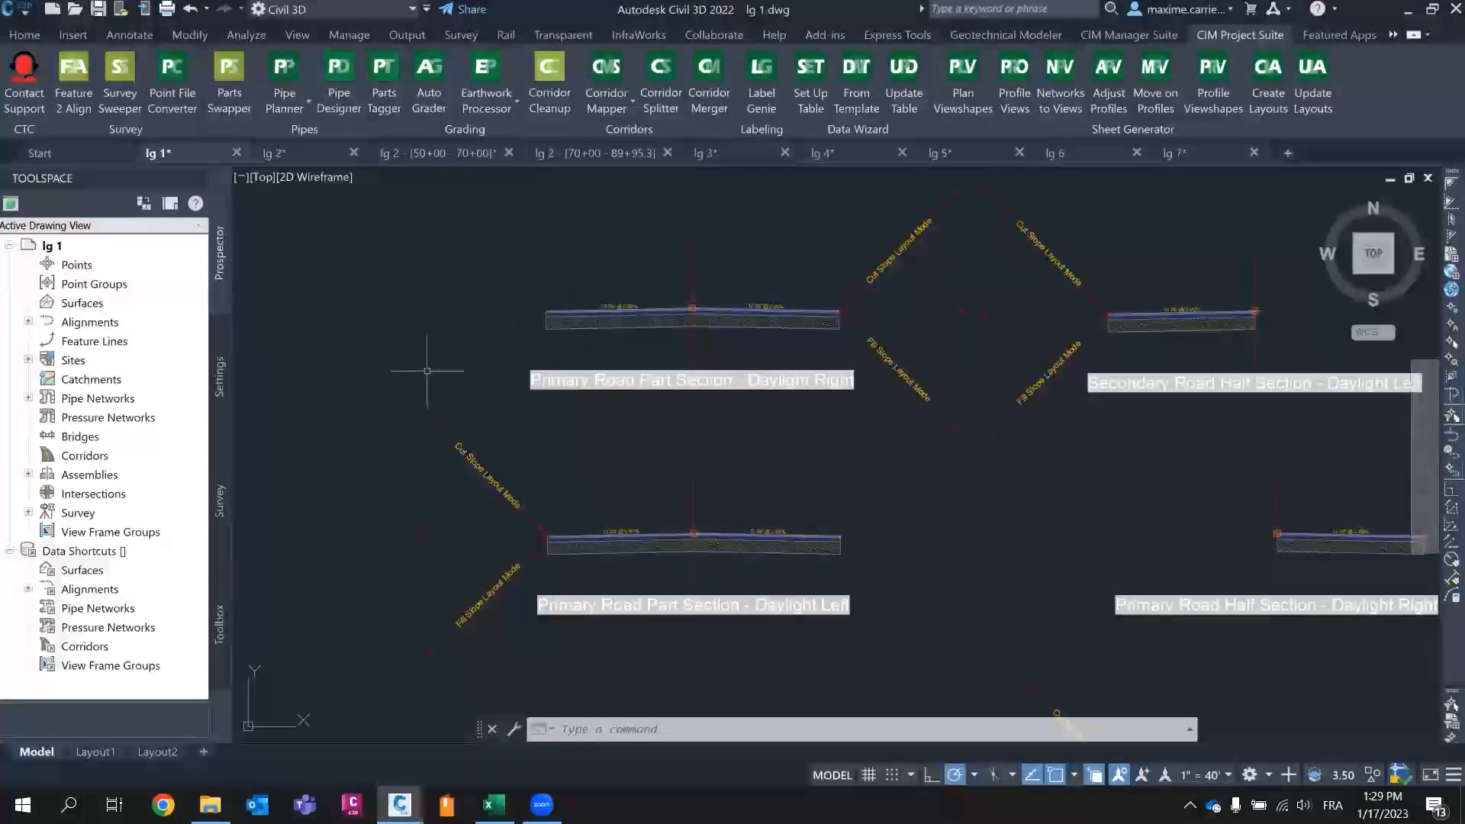
left_click(692, 293)
right_click(800, 215)
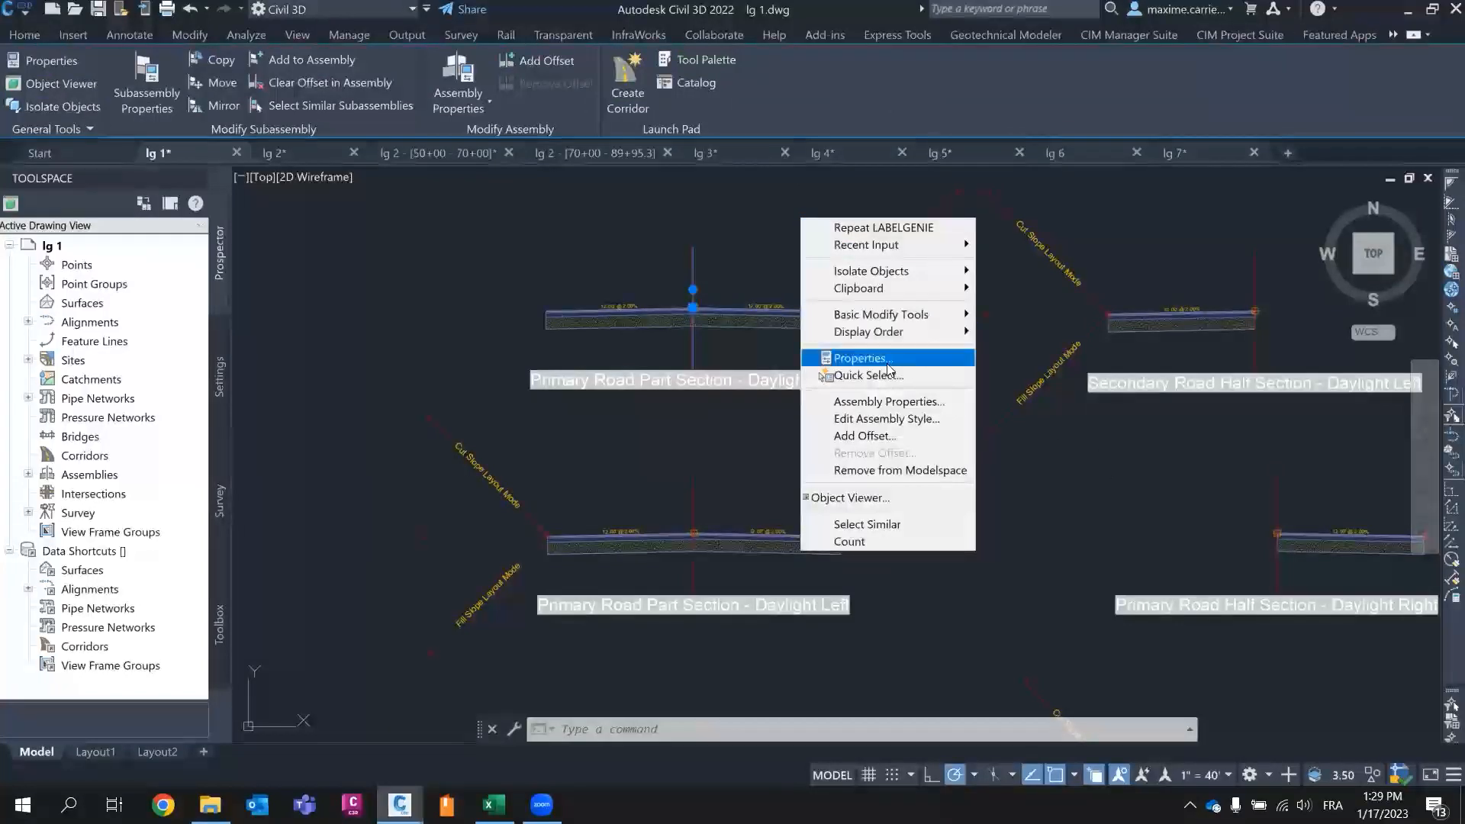
left_click(851, 356)
left_click(185, 122)
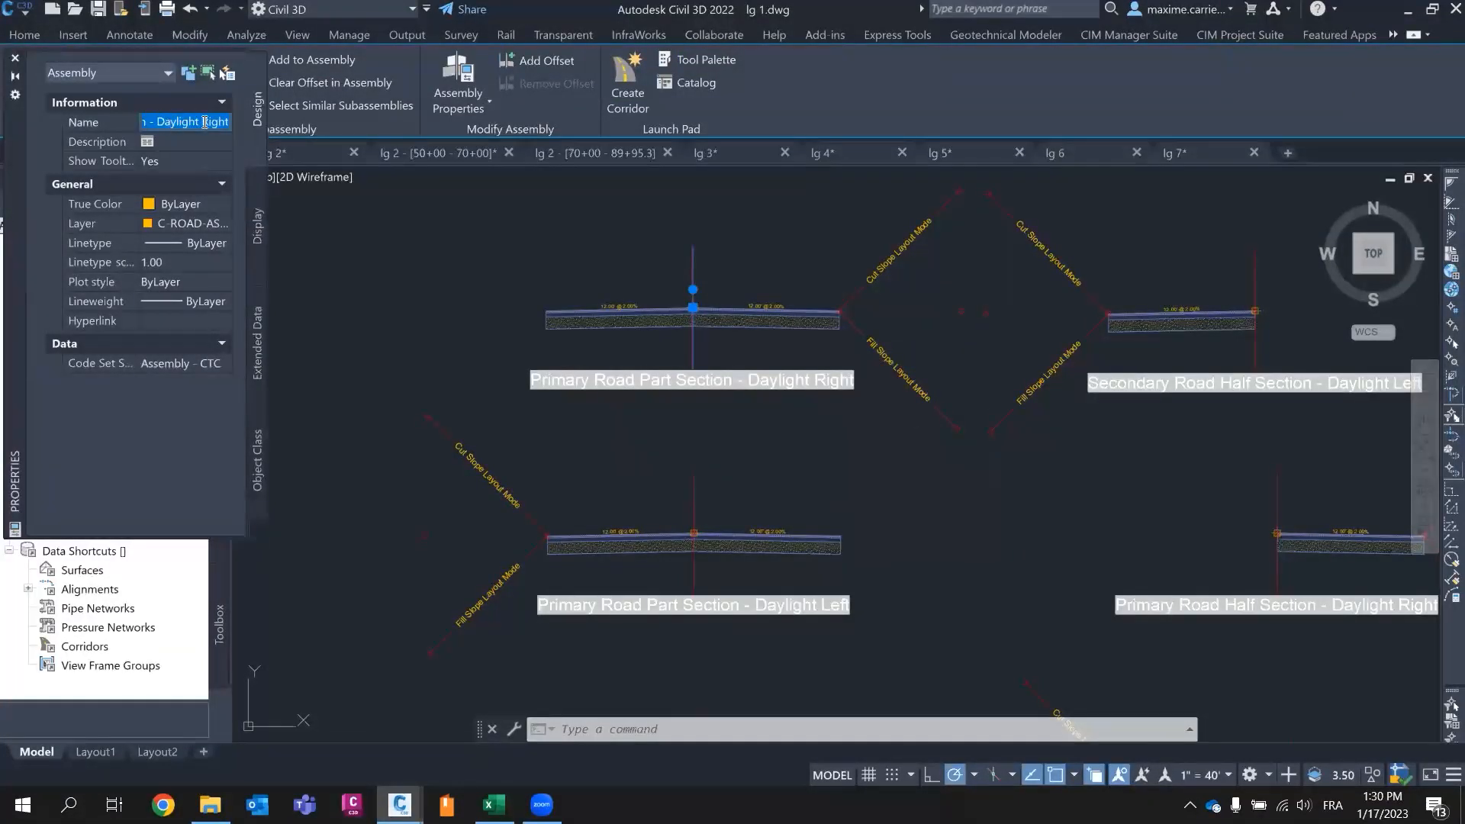
key("BackSpace")
key("Return")
- Regenerate the drawing to update the renamed assembly's label, and close the assembly's properties
left_click(822, 429)
left_click(778, 427)
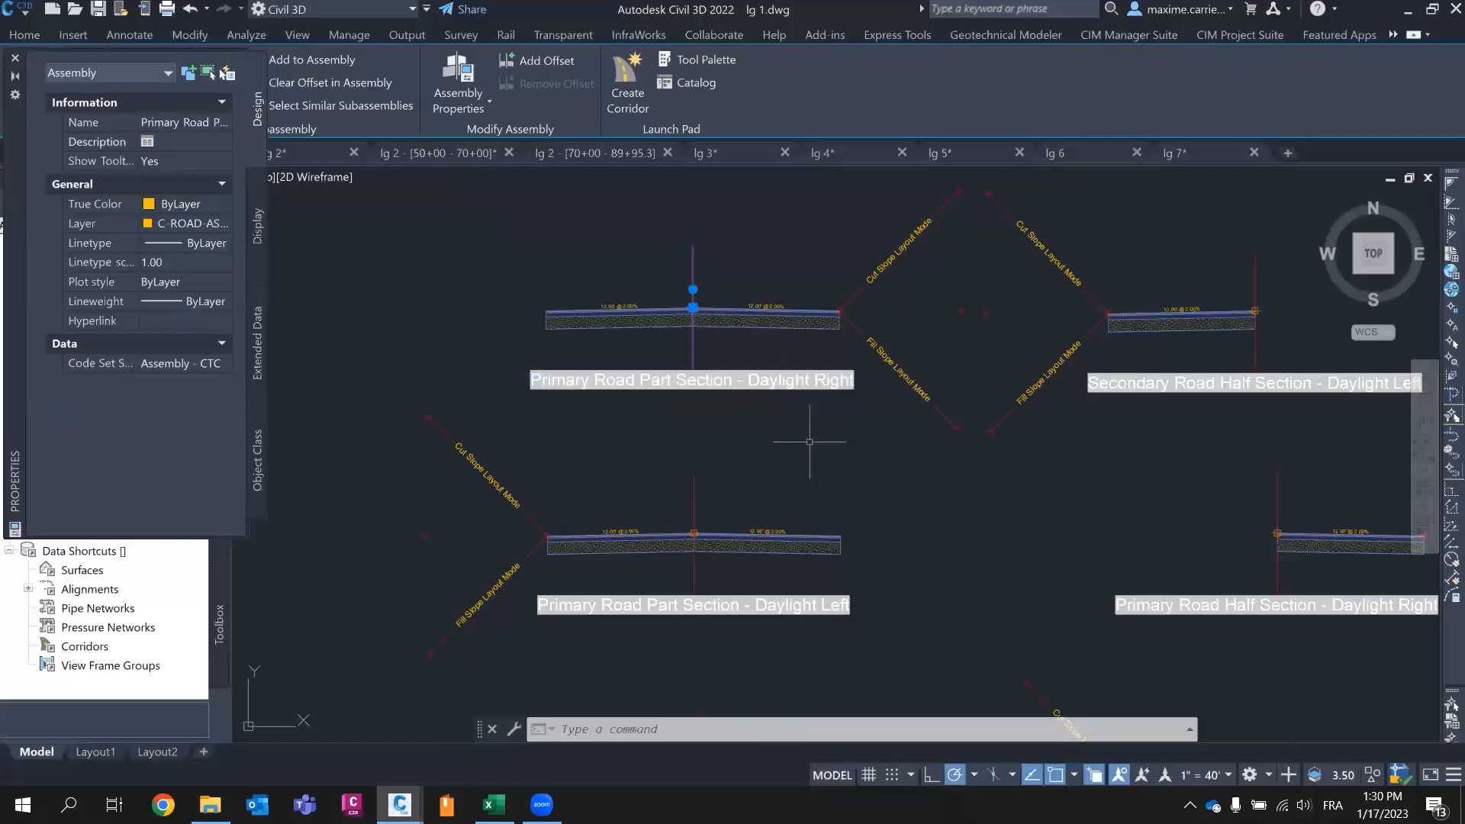
type("rege")
key("Return")
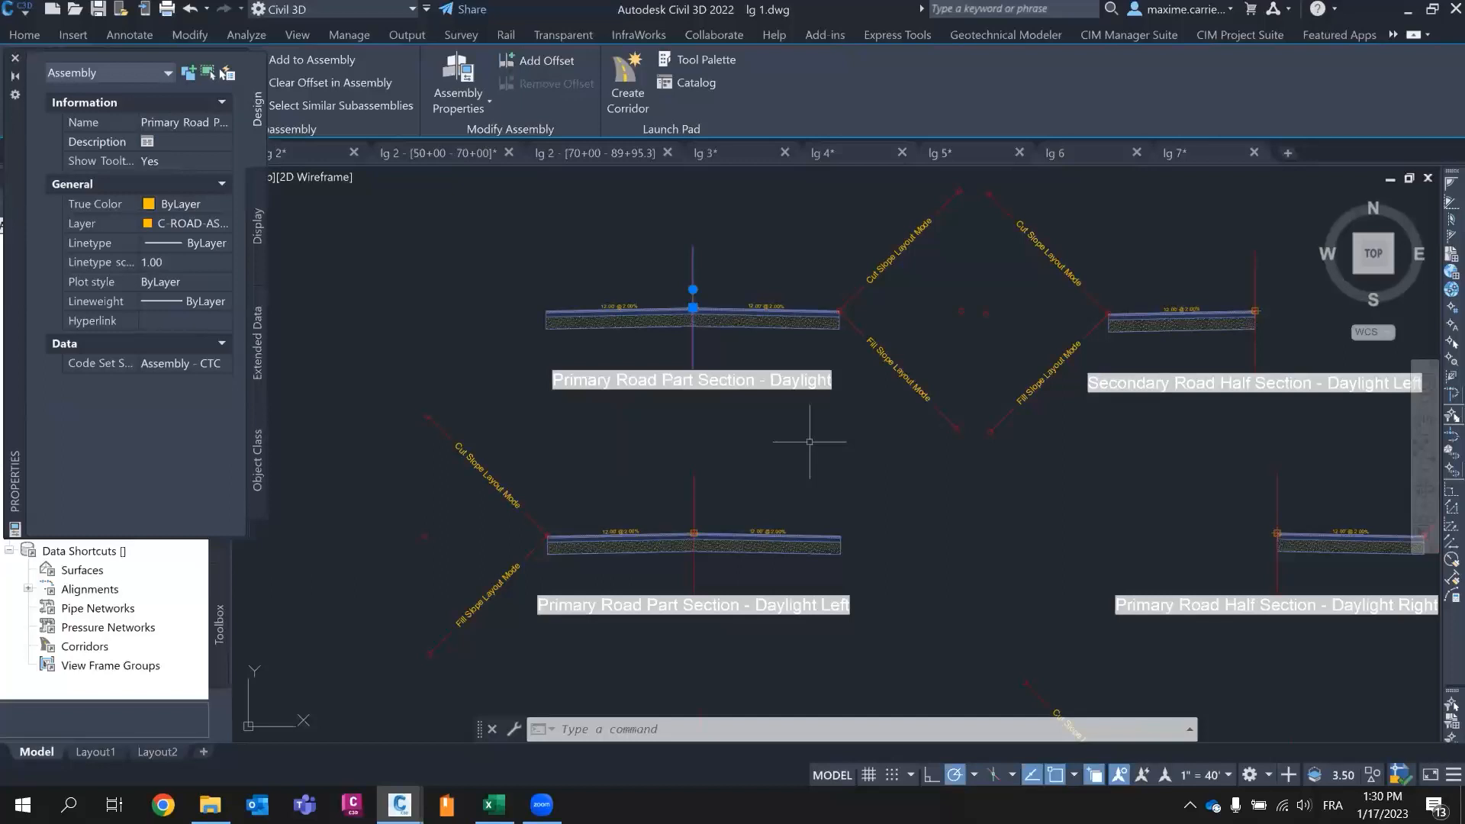
double_click(702, 386)
left_click(15, 59)
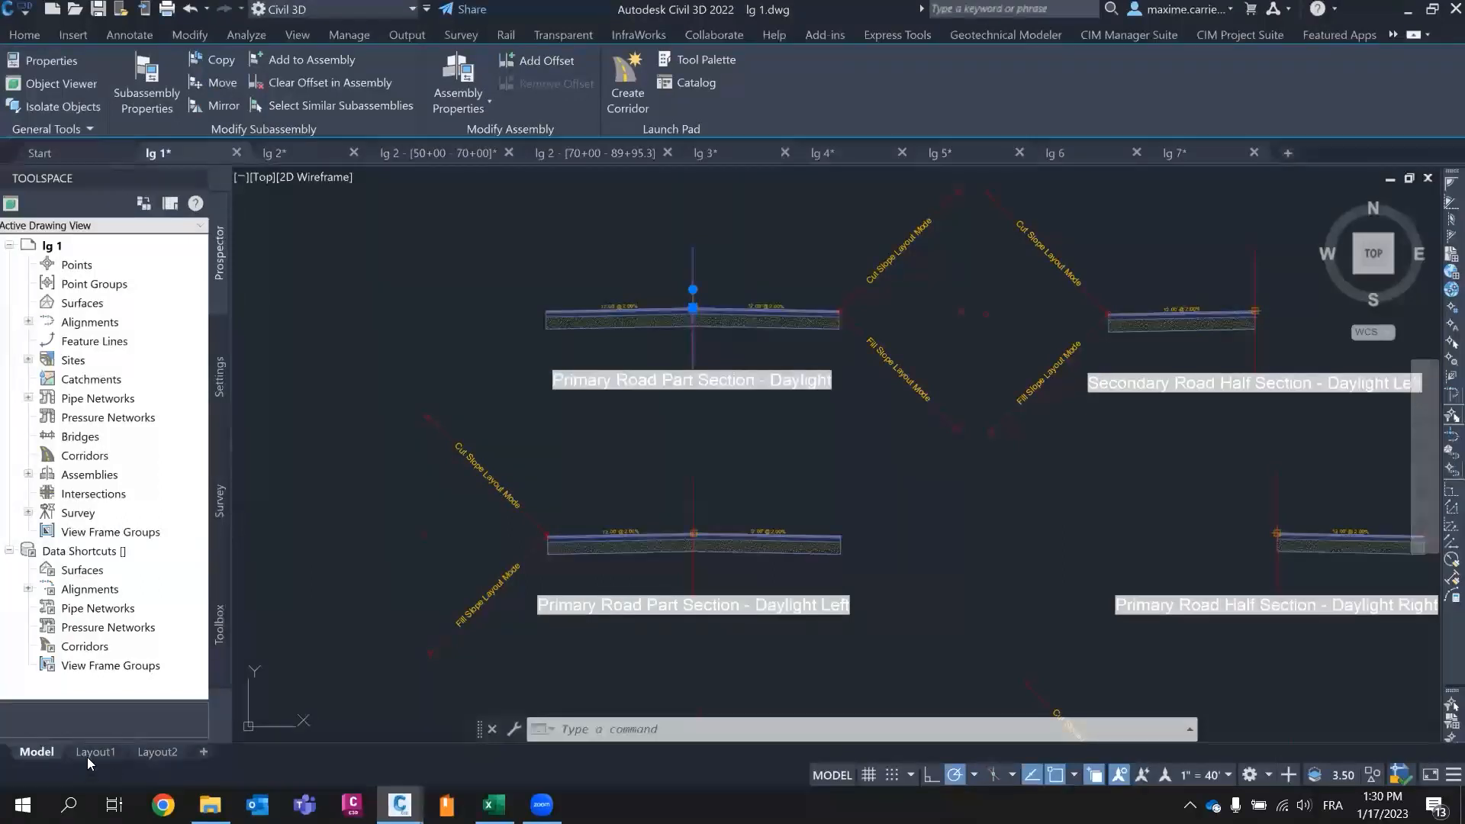
- Deselect the assembly and look over the labelled lots, trees and roads of the subdivision plan
scroll(916, 402, "down", 5)
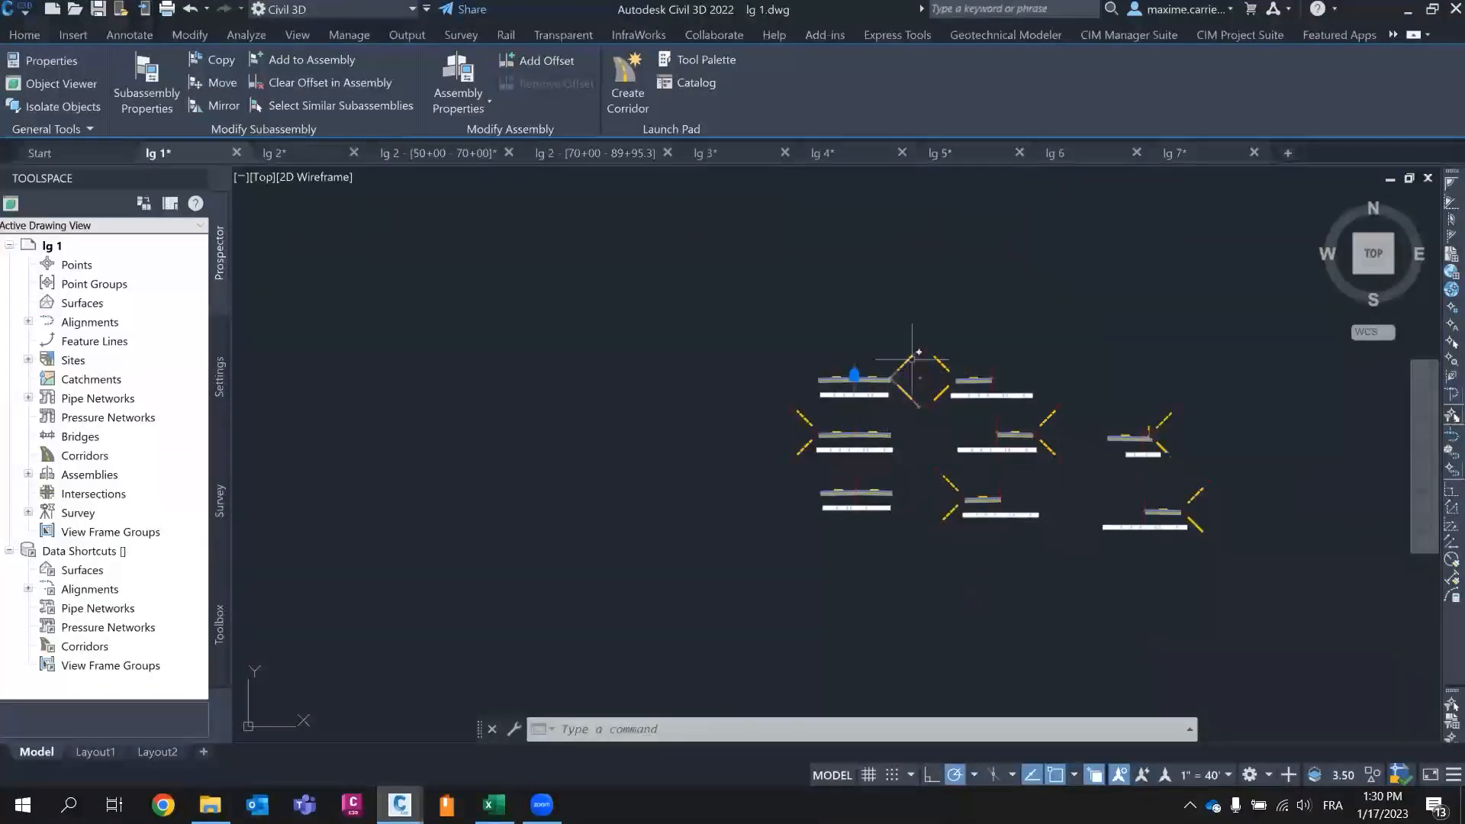
key("Escape")
scroll(1108, 492, "down", 2)
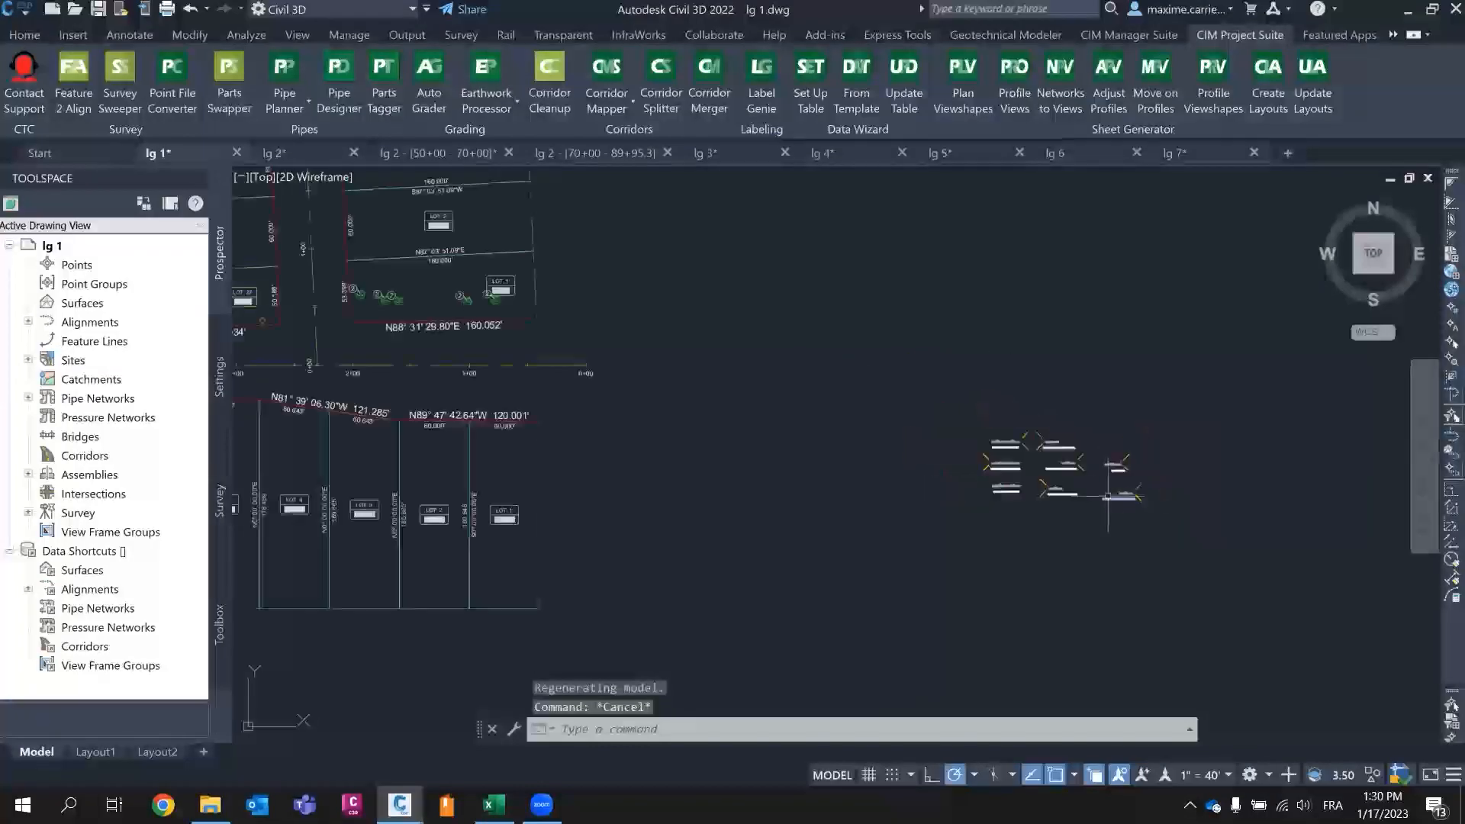
middle_click_drag(683, 397, 1197, 490)
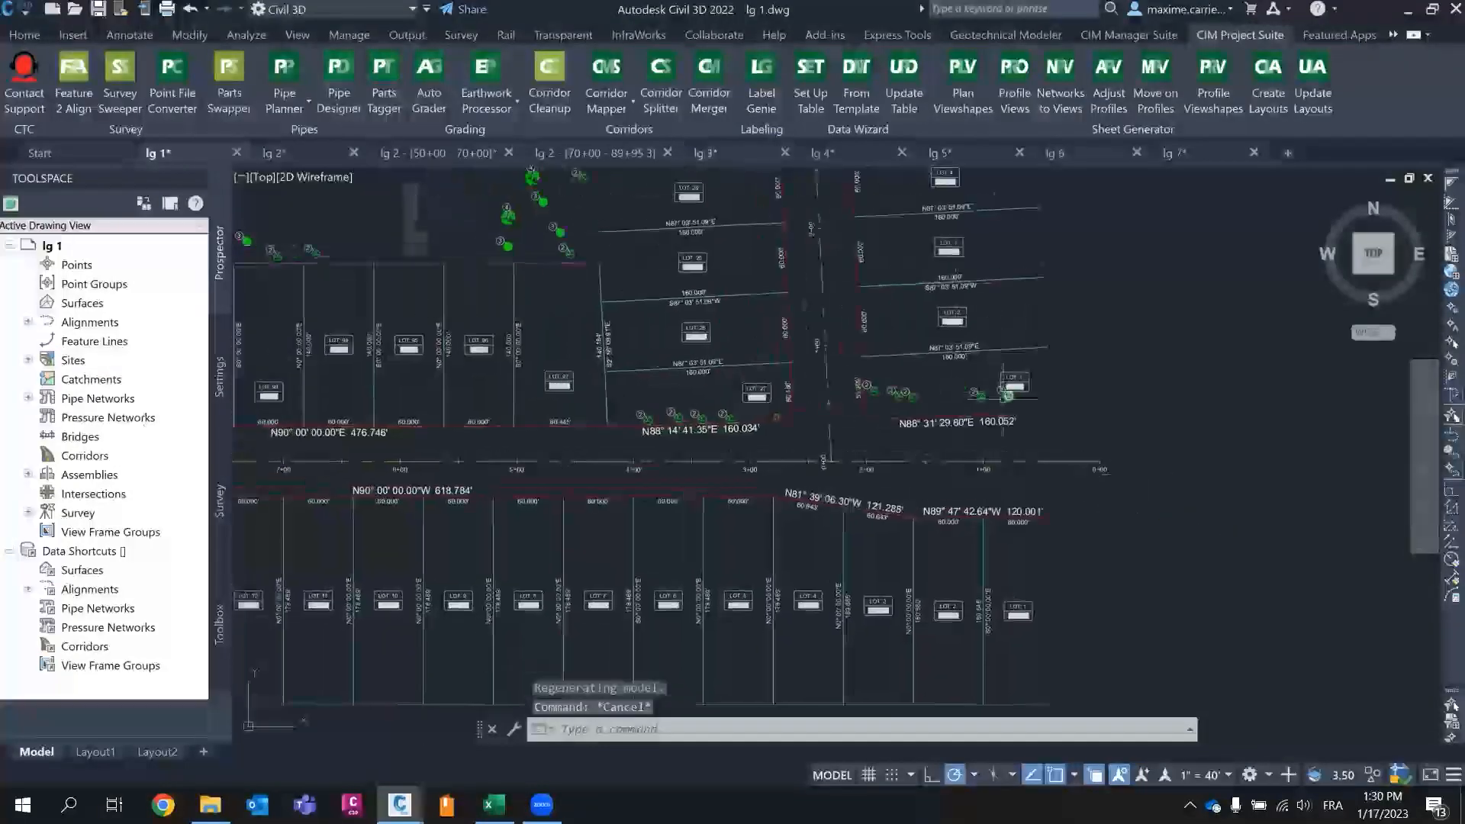
mouse_move(1007, 396)
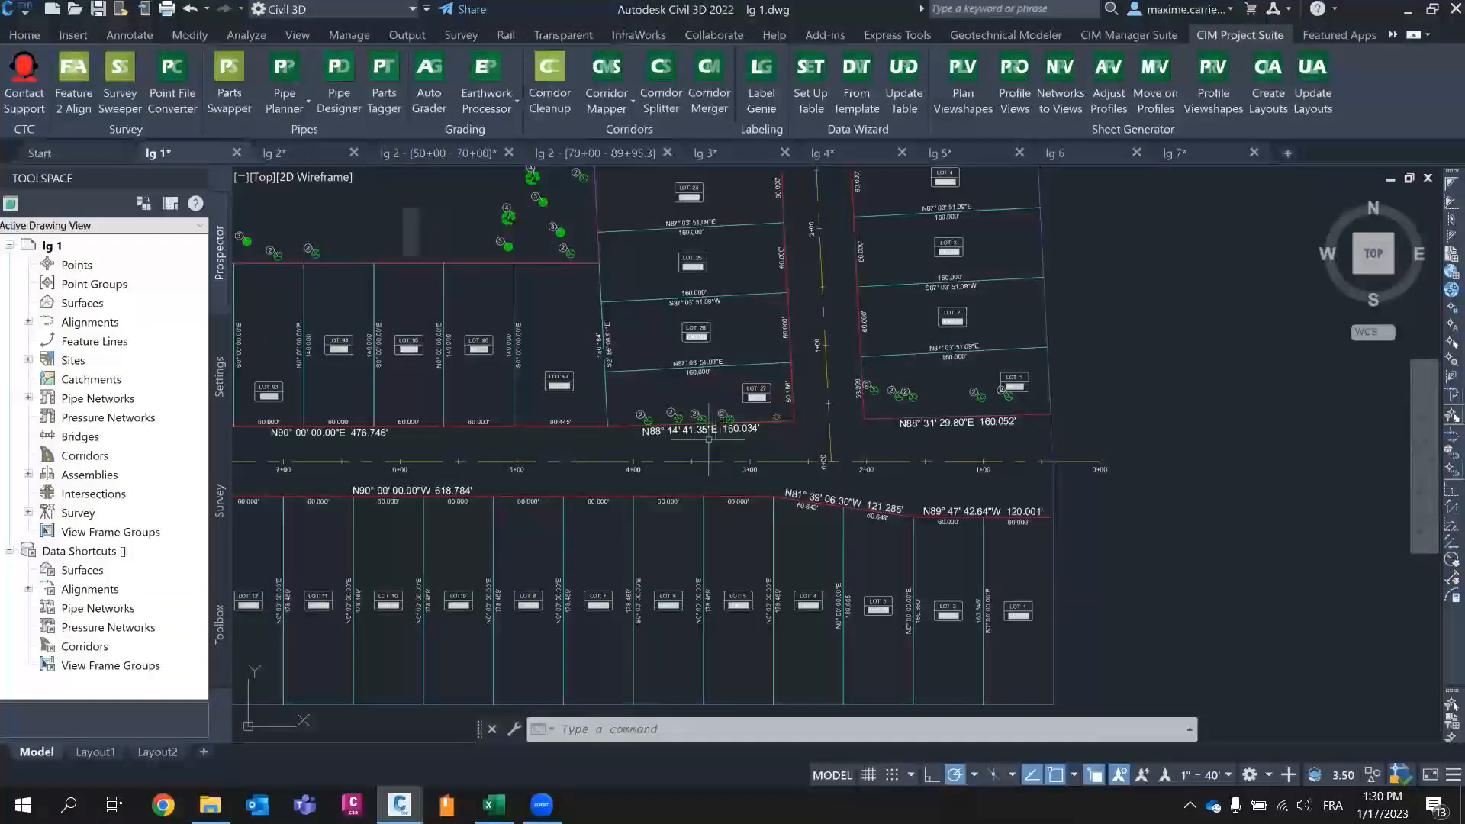
scroll(709, 439, "down", 4)
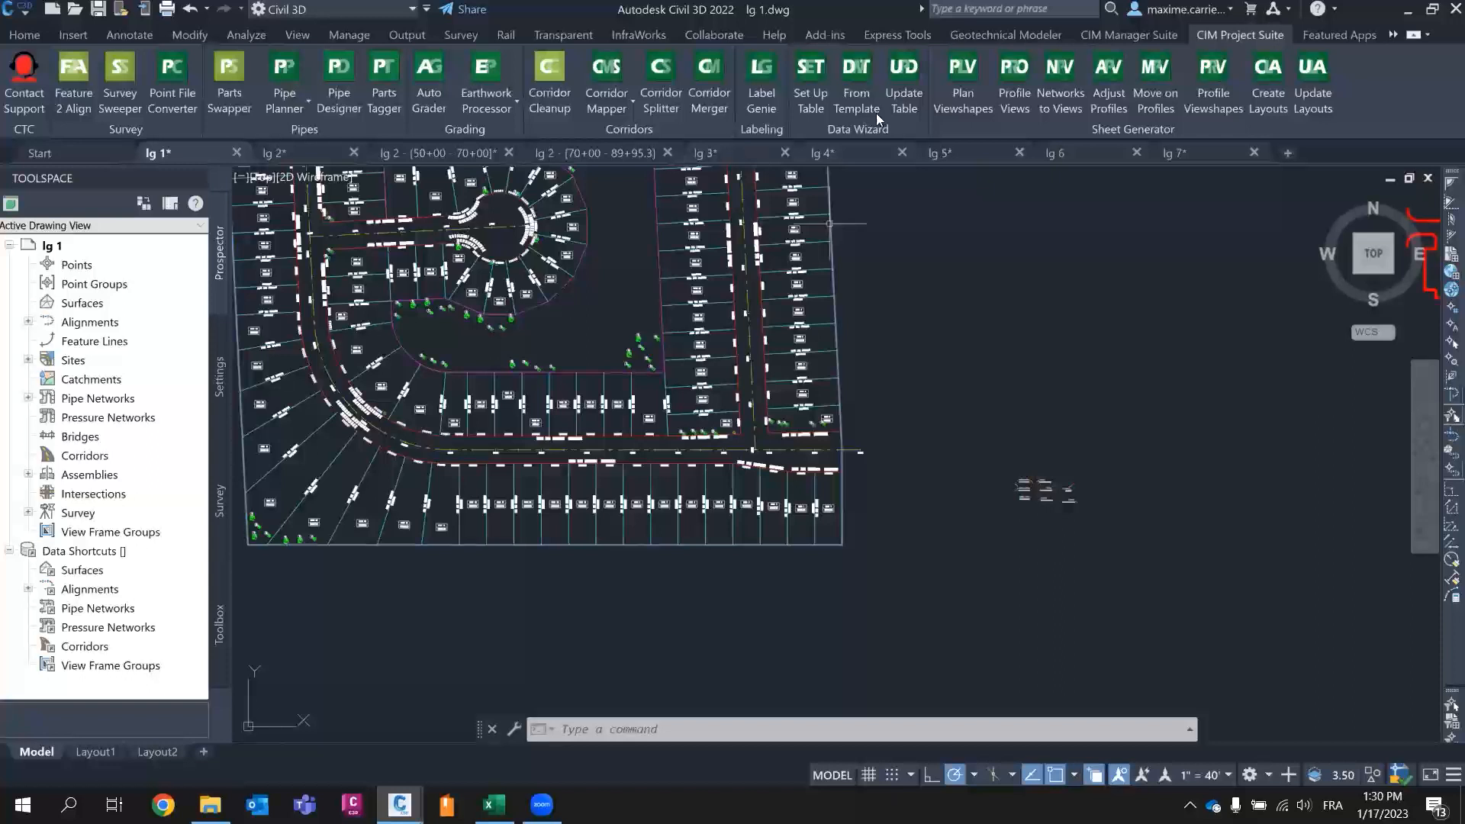
- Switch to the lg 5 drawing and examine the Main alignment, its pipe networks and the profile views below it
left_click(968, 153)
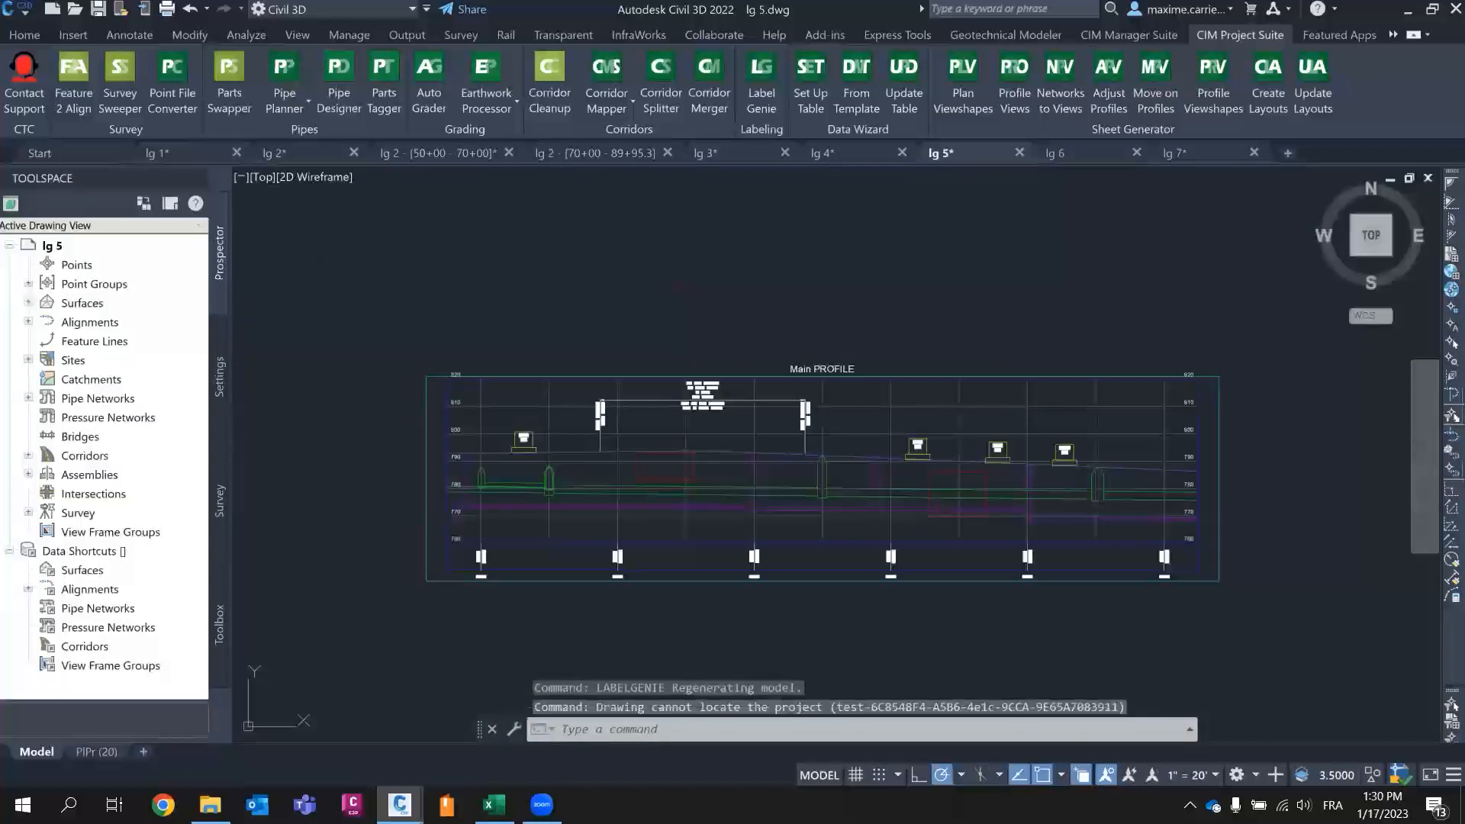
scroll(949, 336, "down", 5)
scroll(948, 326, "up", 2)
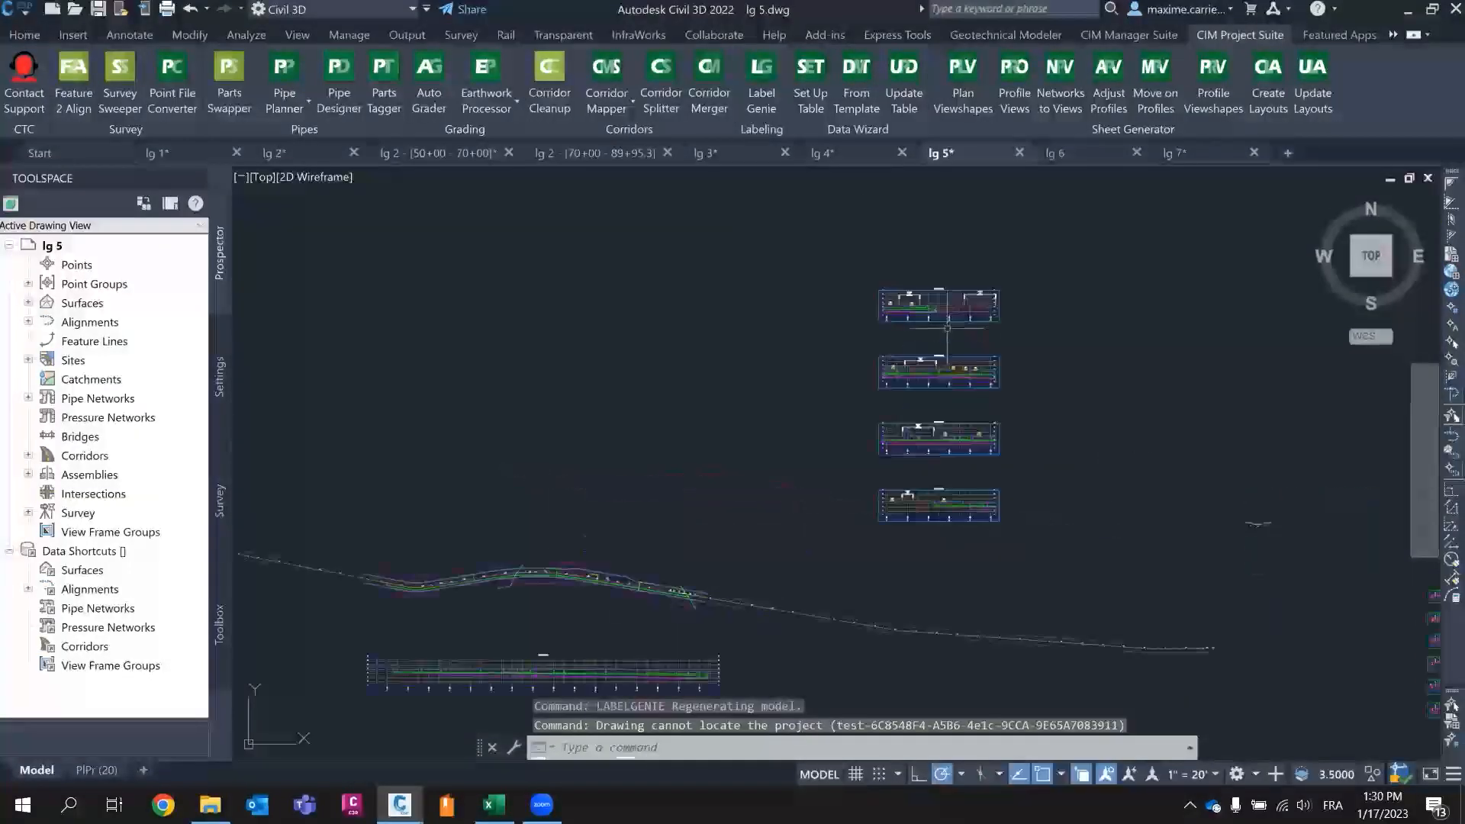
scroll(621, 549, "up", 3)
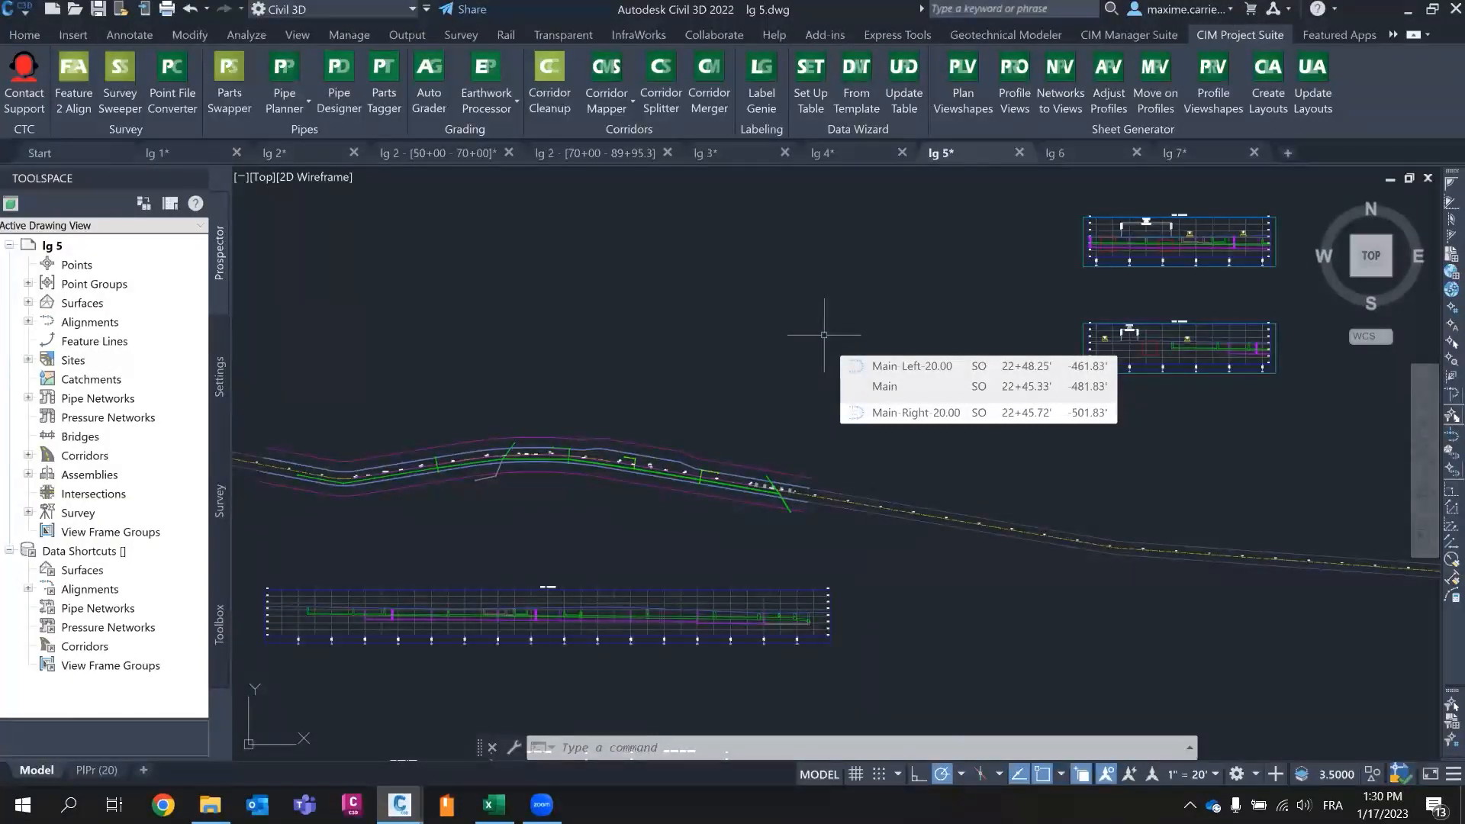
mouse_move(626, 380)
middle_mouse_down()
mouse_move(731, 336)
mouse_move(855, 347)
middle_mouse_up()
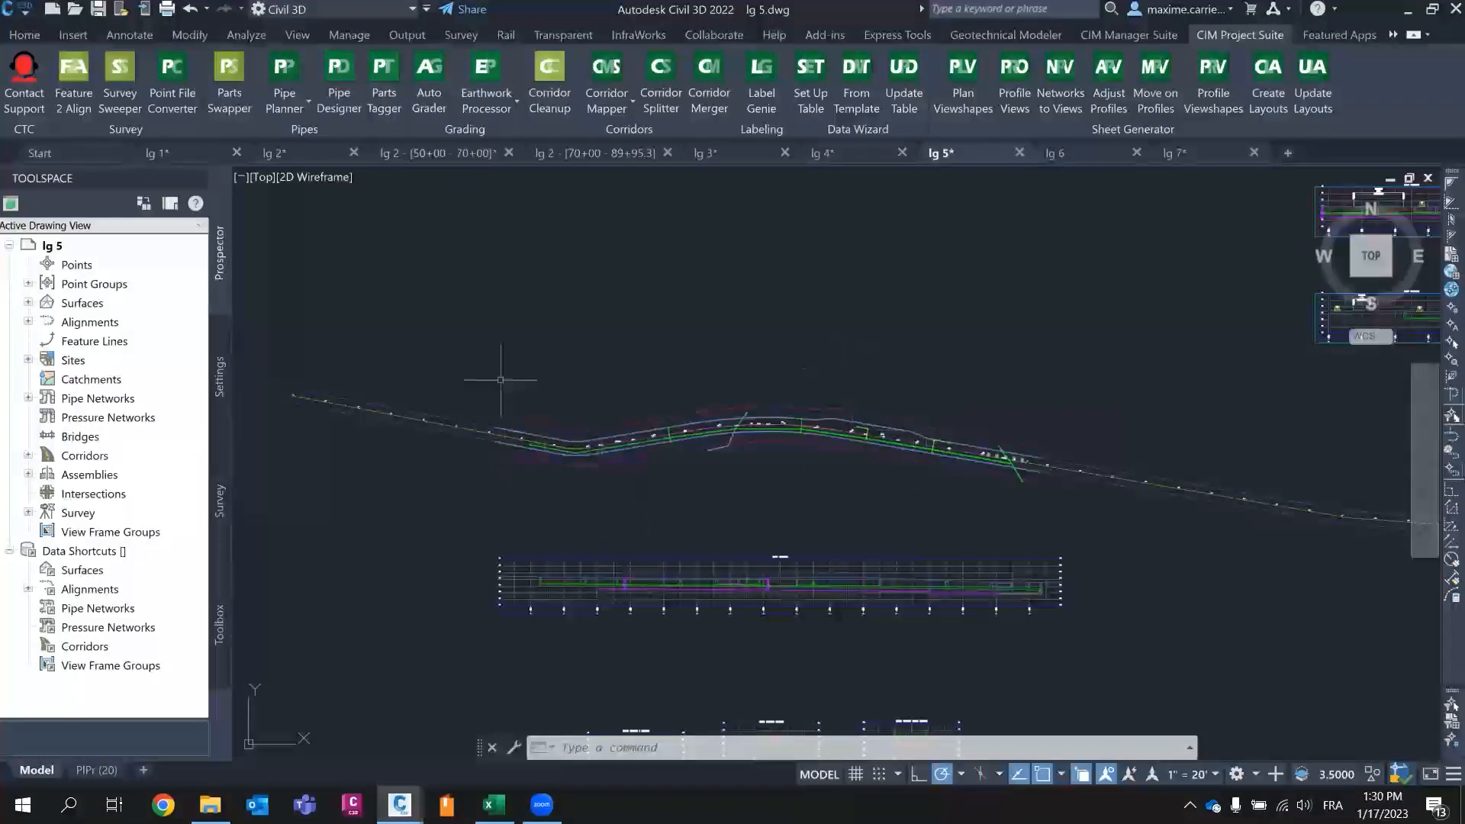
scroll(946, 455, "down", 5)
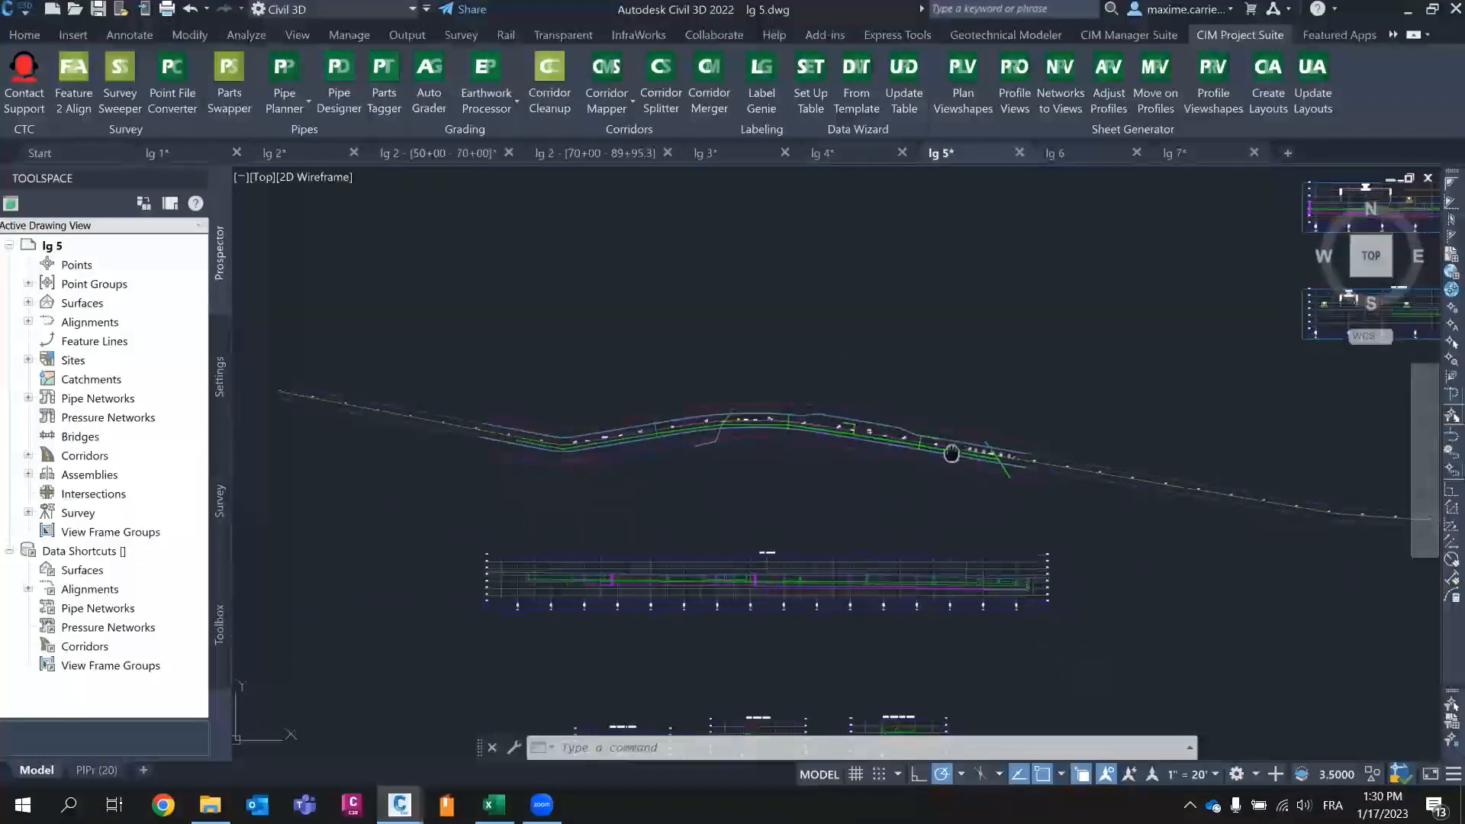
scroll(976, 458, "up", 2)
middle_click_drag(1237, 435, 990, 421)
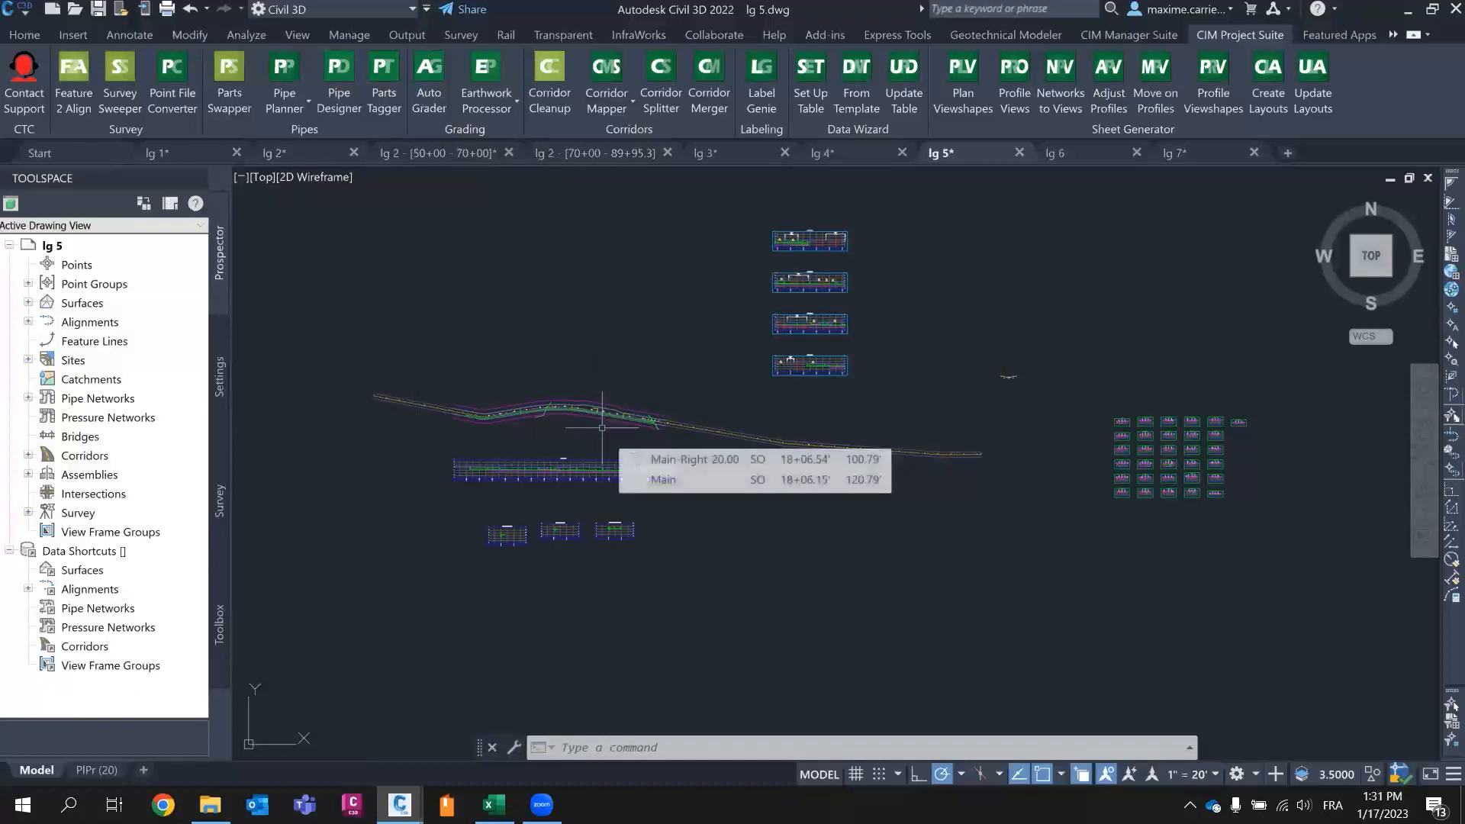
scroll(603, 428, "up", 5)
mouse_move(573, 537)
middle_mouse_down()
mouse_move(601, 468)
mouse_move(435, 473)
middle_mouse_up()
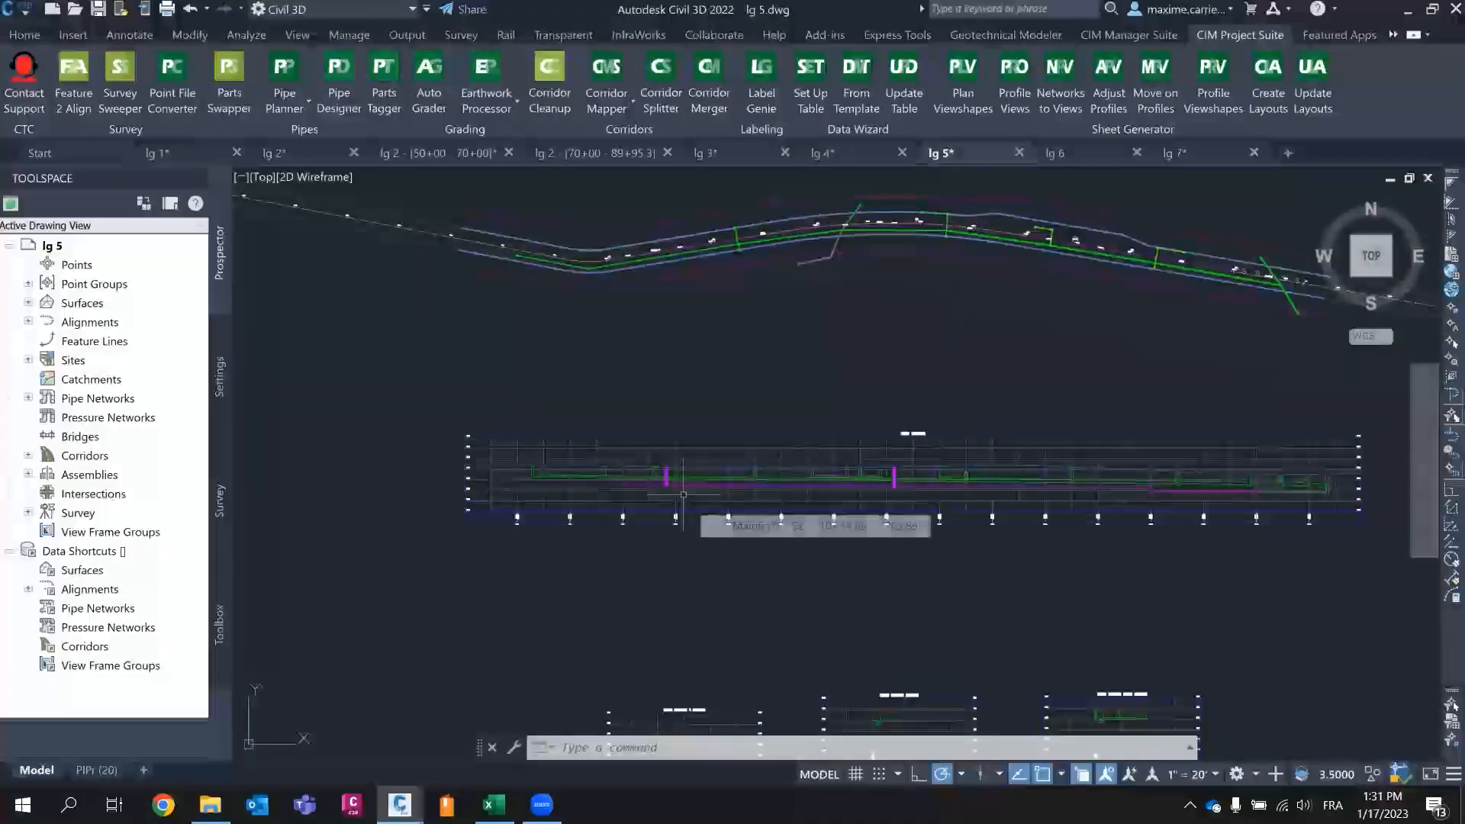
scroll(675, 500, "down", 2)
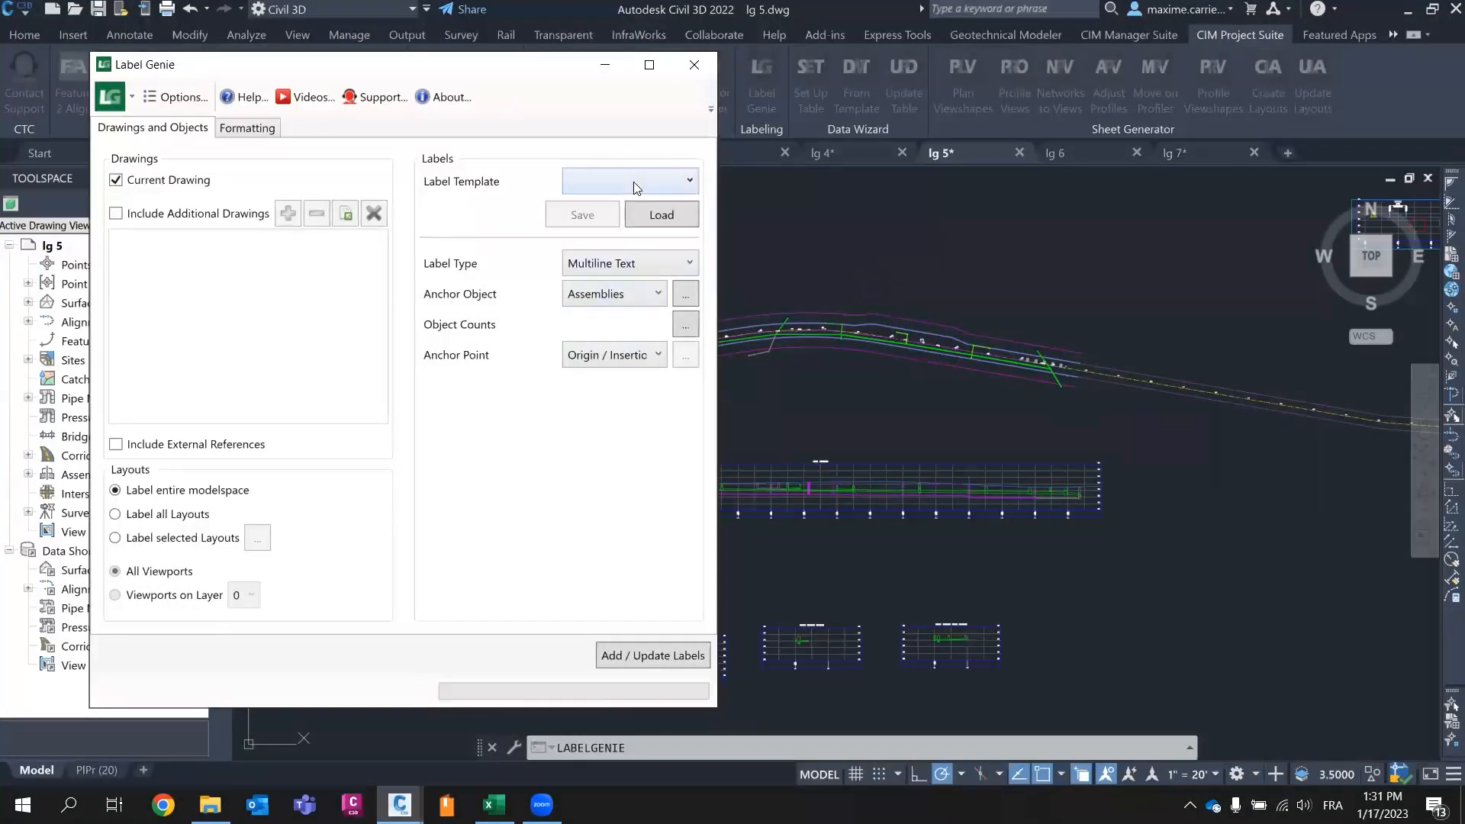
- Load the Label Genie template 19 - pipe networks in plan, discarding unsaved changes, and close Label Genie
left_click(611, 178)
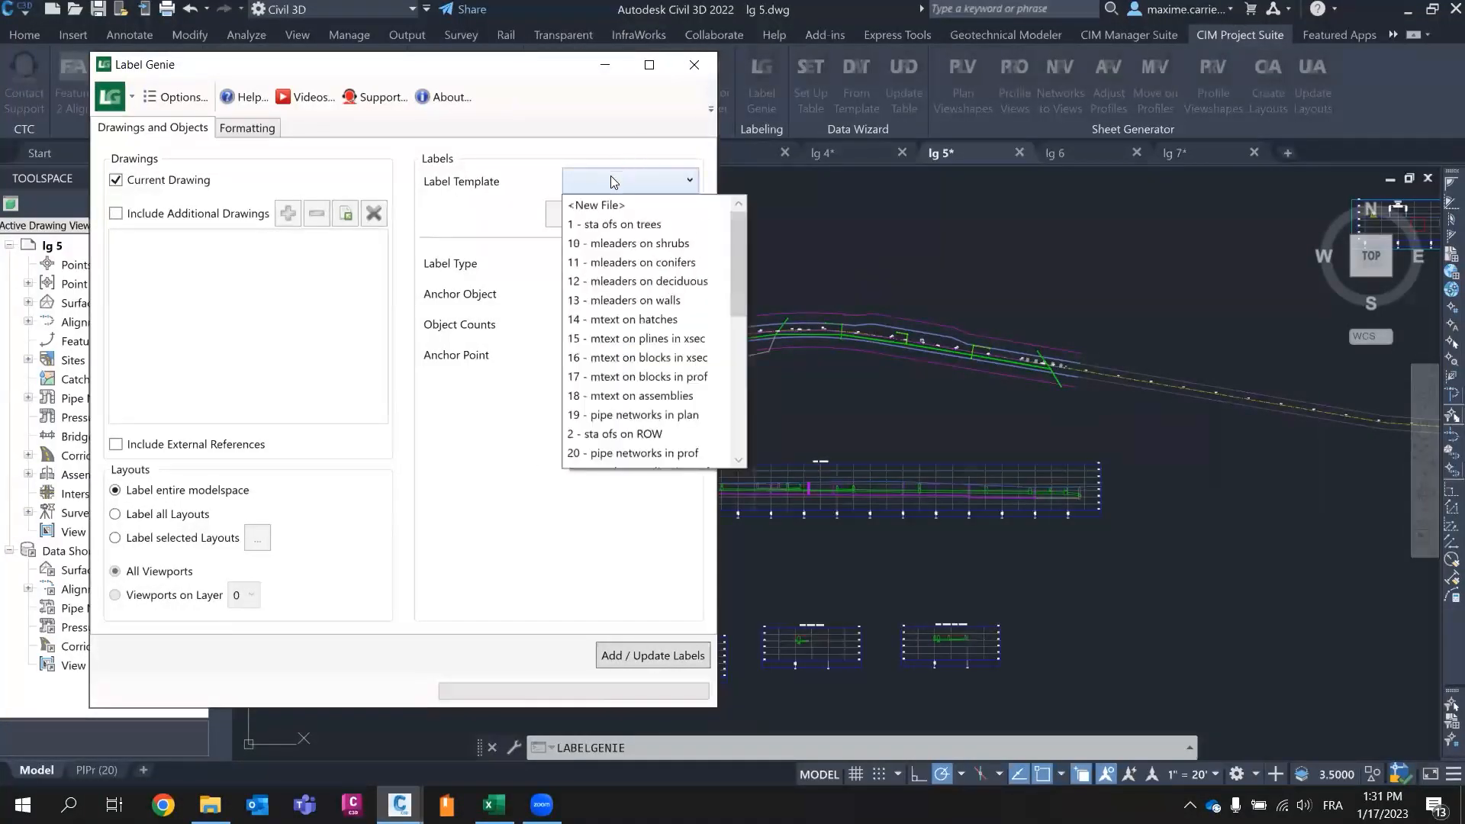
left_click(645, 416)
left_click(664, 215)
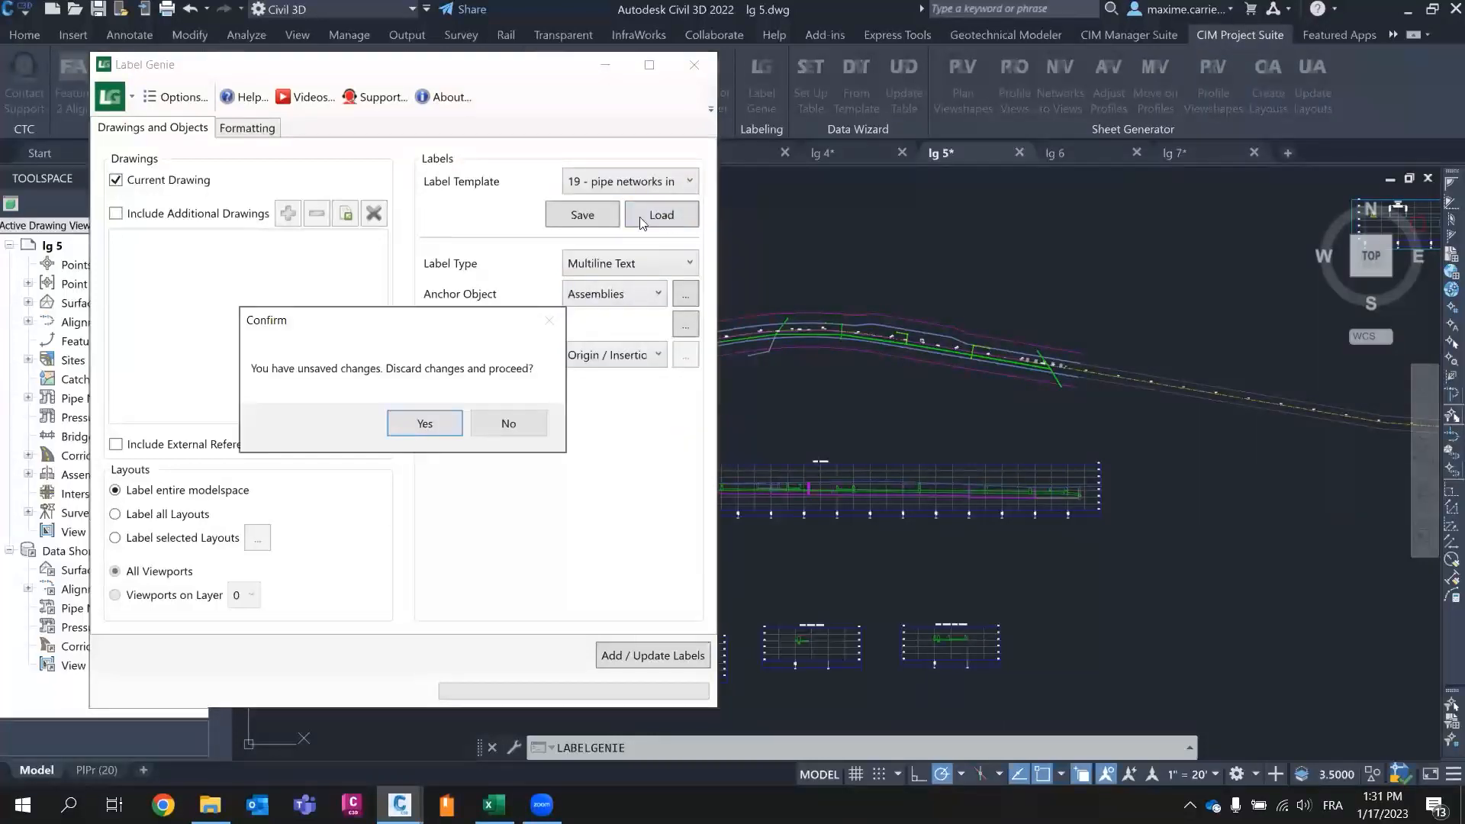
left_click(419, 424)
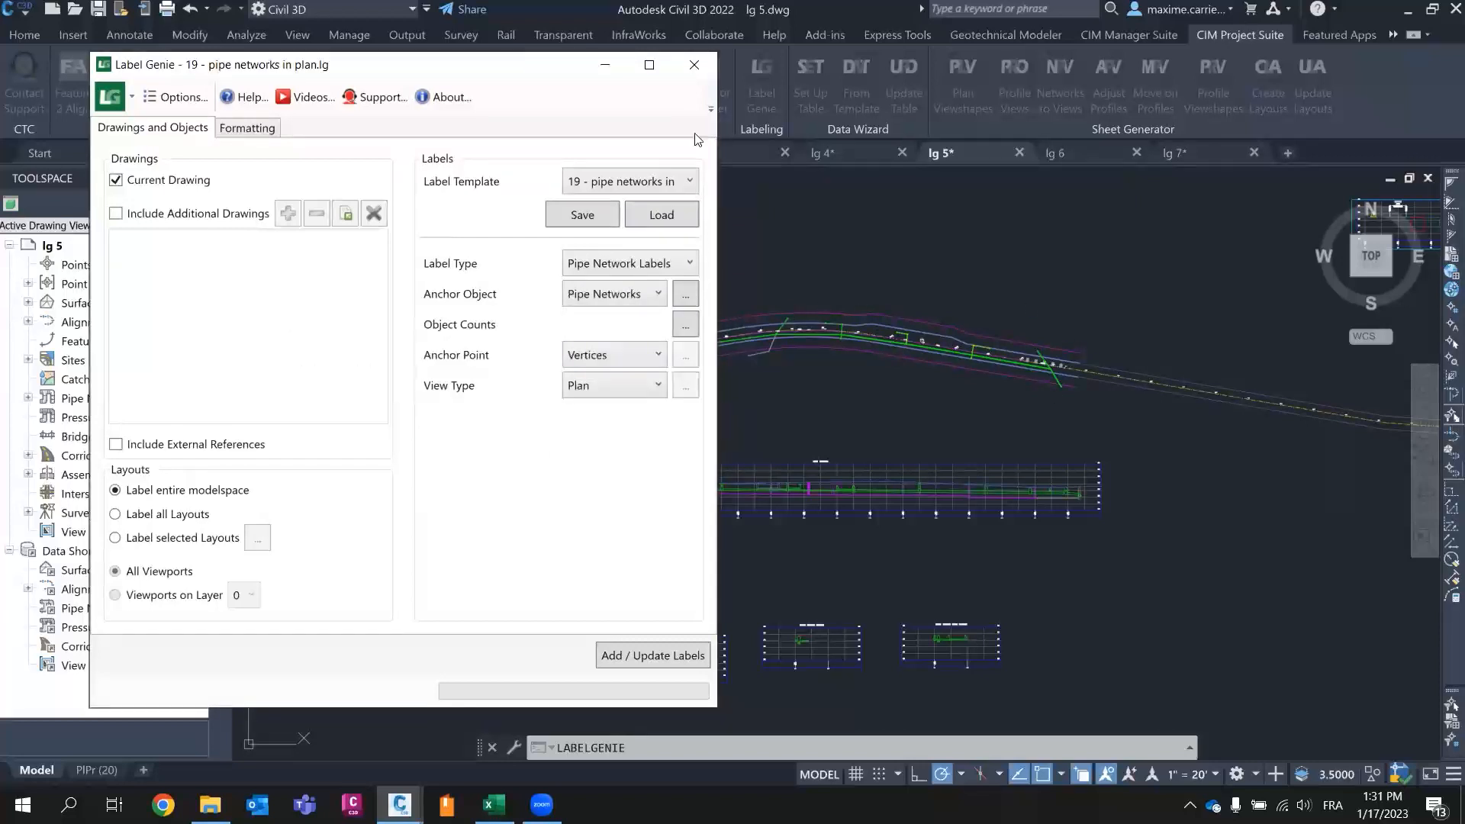
left_click(693, 64)
- Select all existing pipe network plan labels similar to the sanitary label near station 9+00 and delete them
scroll(607, 348, "up", 1)
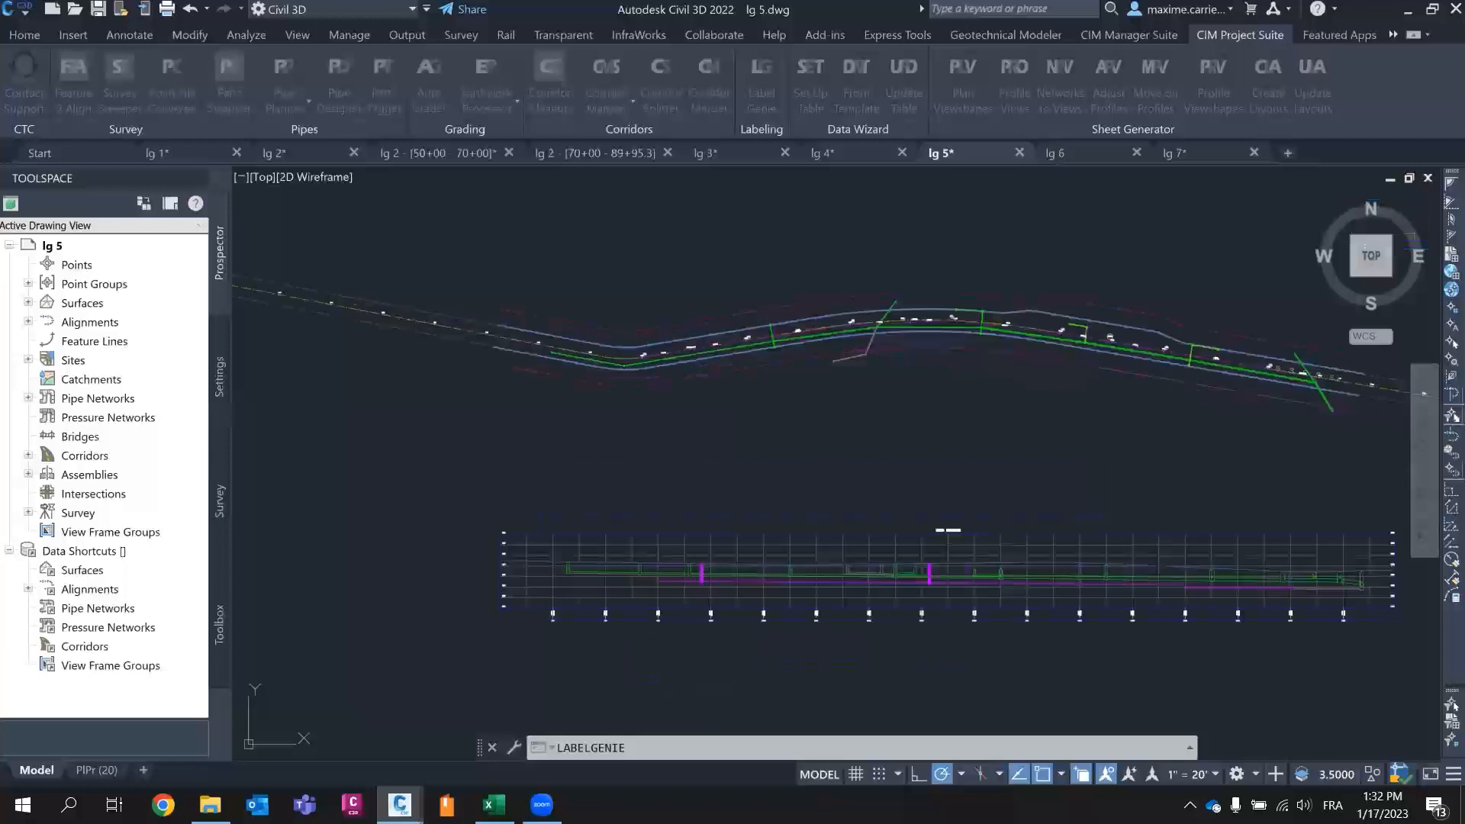
scroll(695, 355, "up", 2)
middle_click_drag(929, 342, 939, 405)
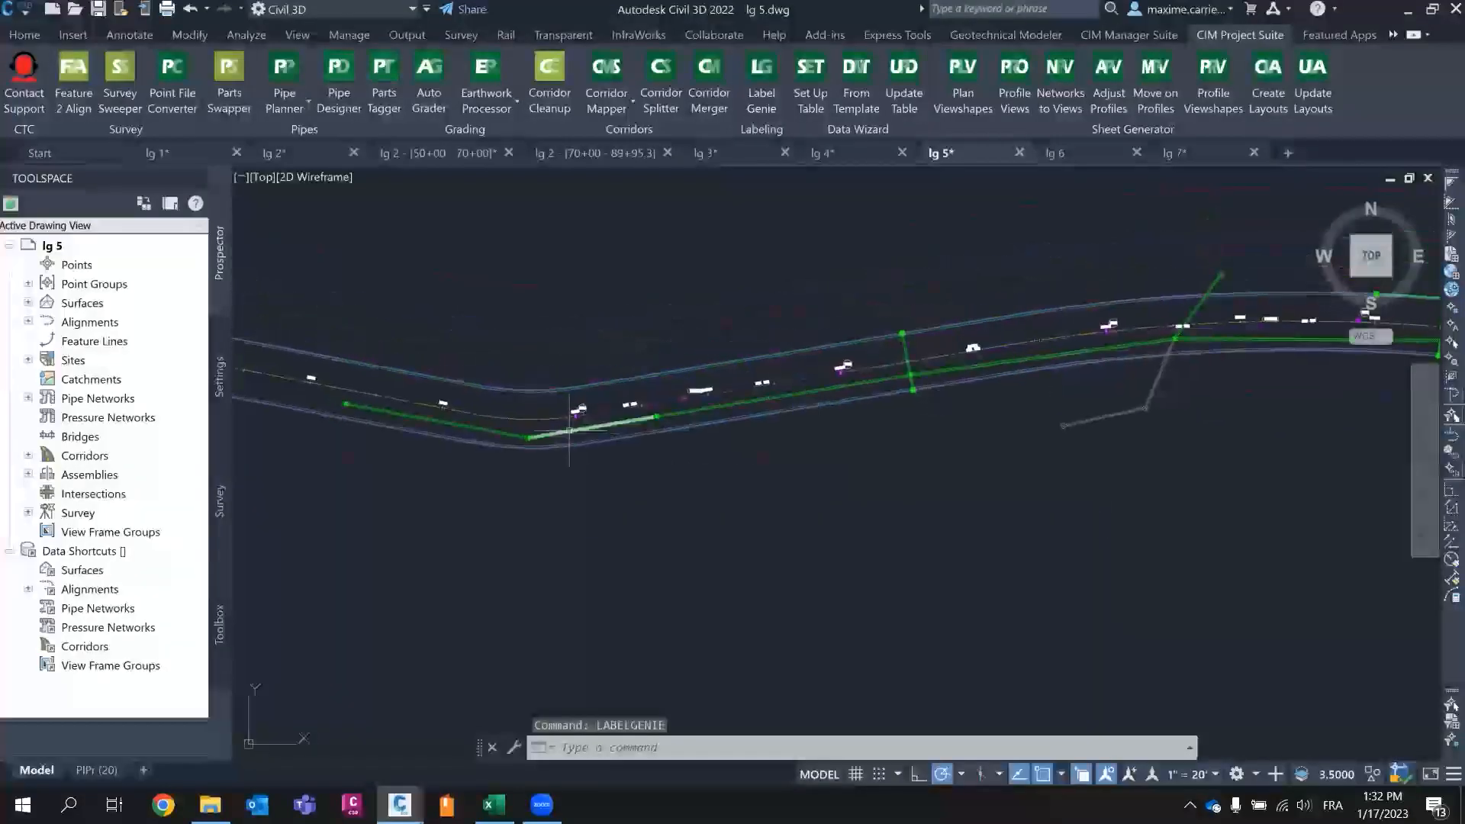
scroll(1171, 435, "up", 6)
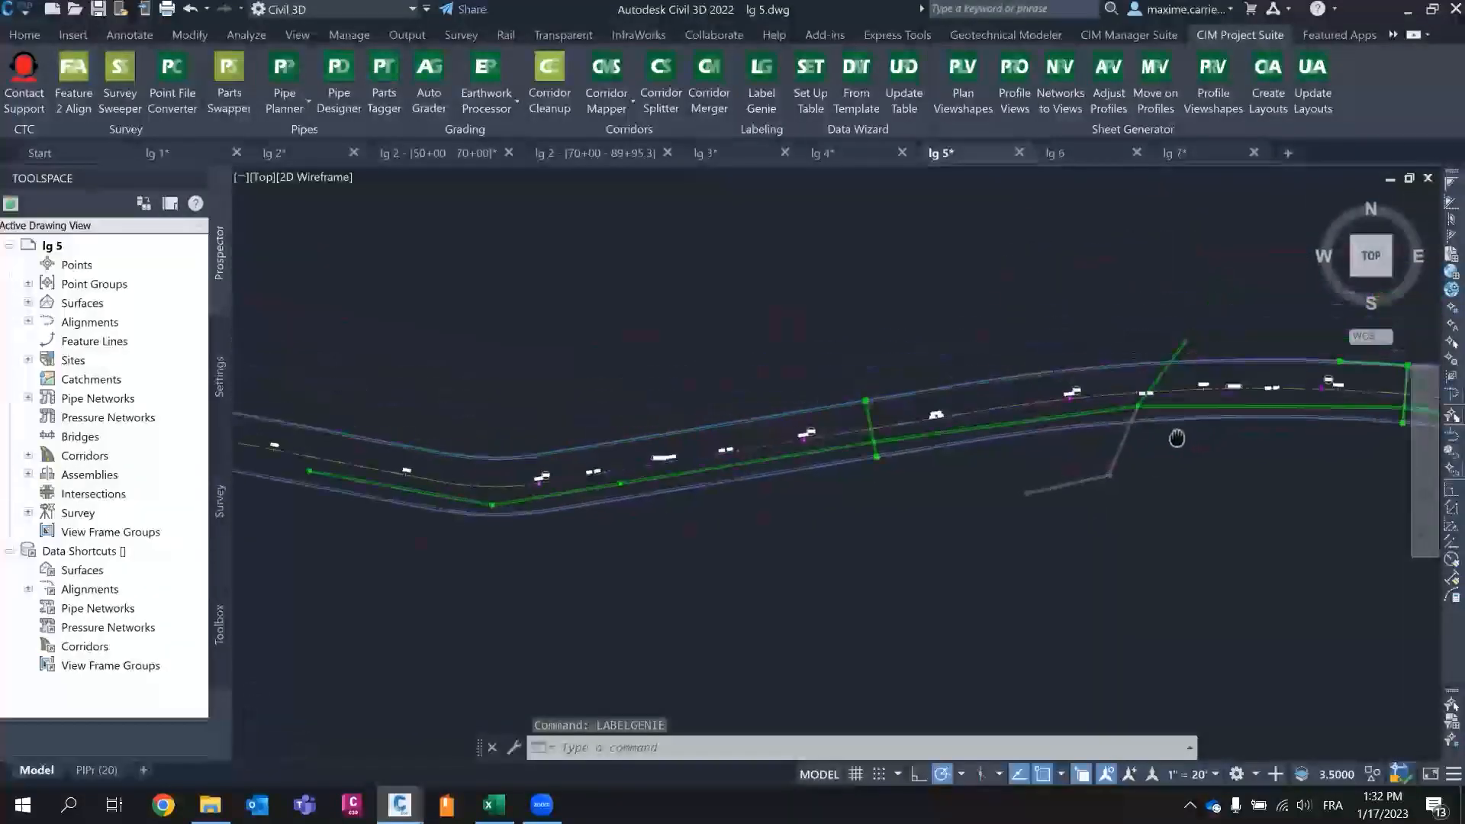
left_click(717, 508)
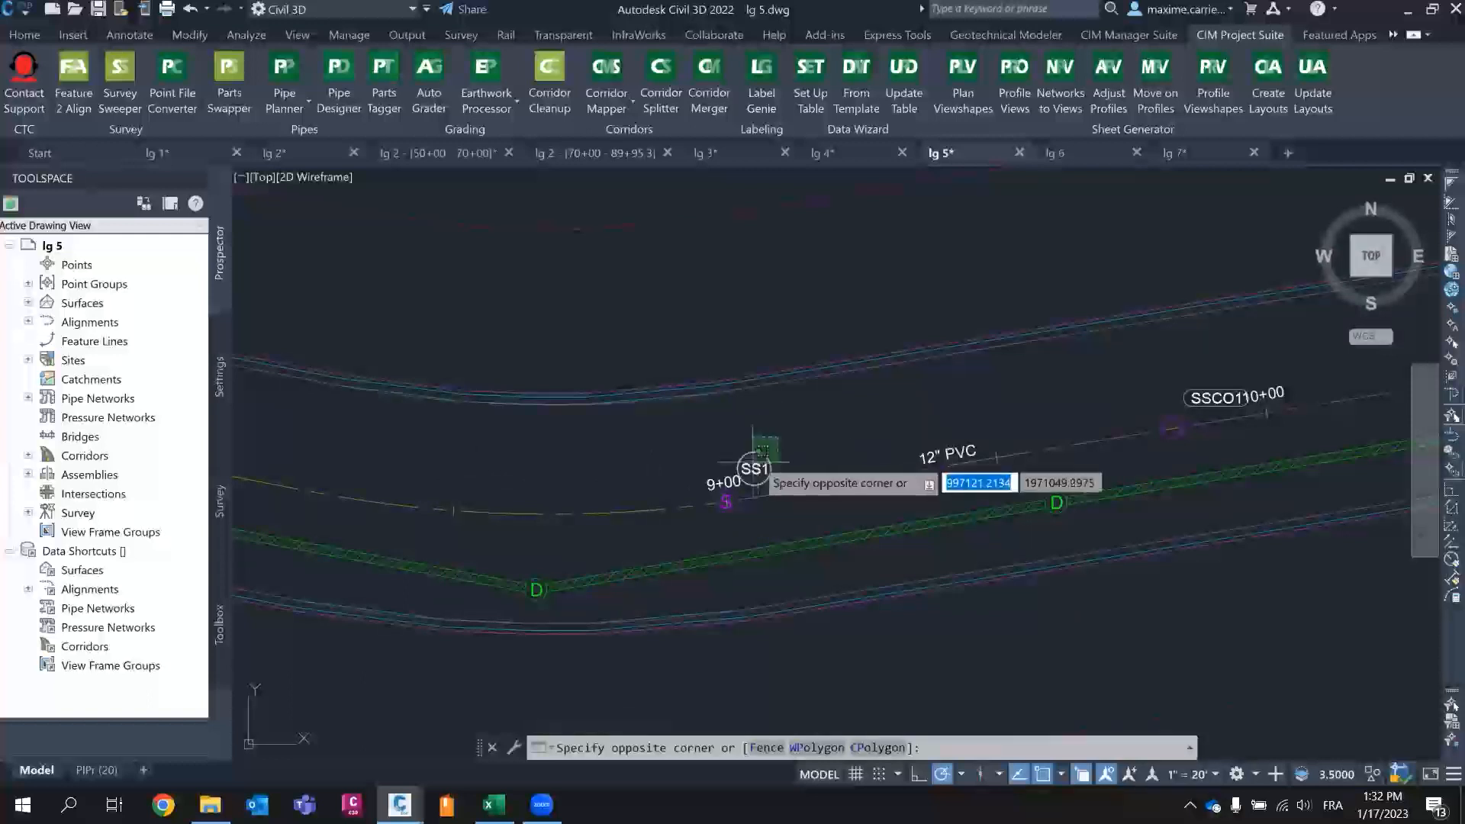
left_click(940, 443)
left_click(953, 761)
scroll(832, 508, "down", 3)
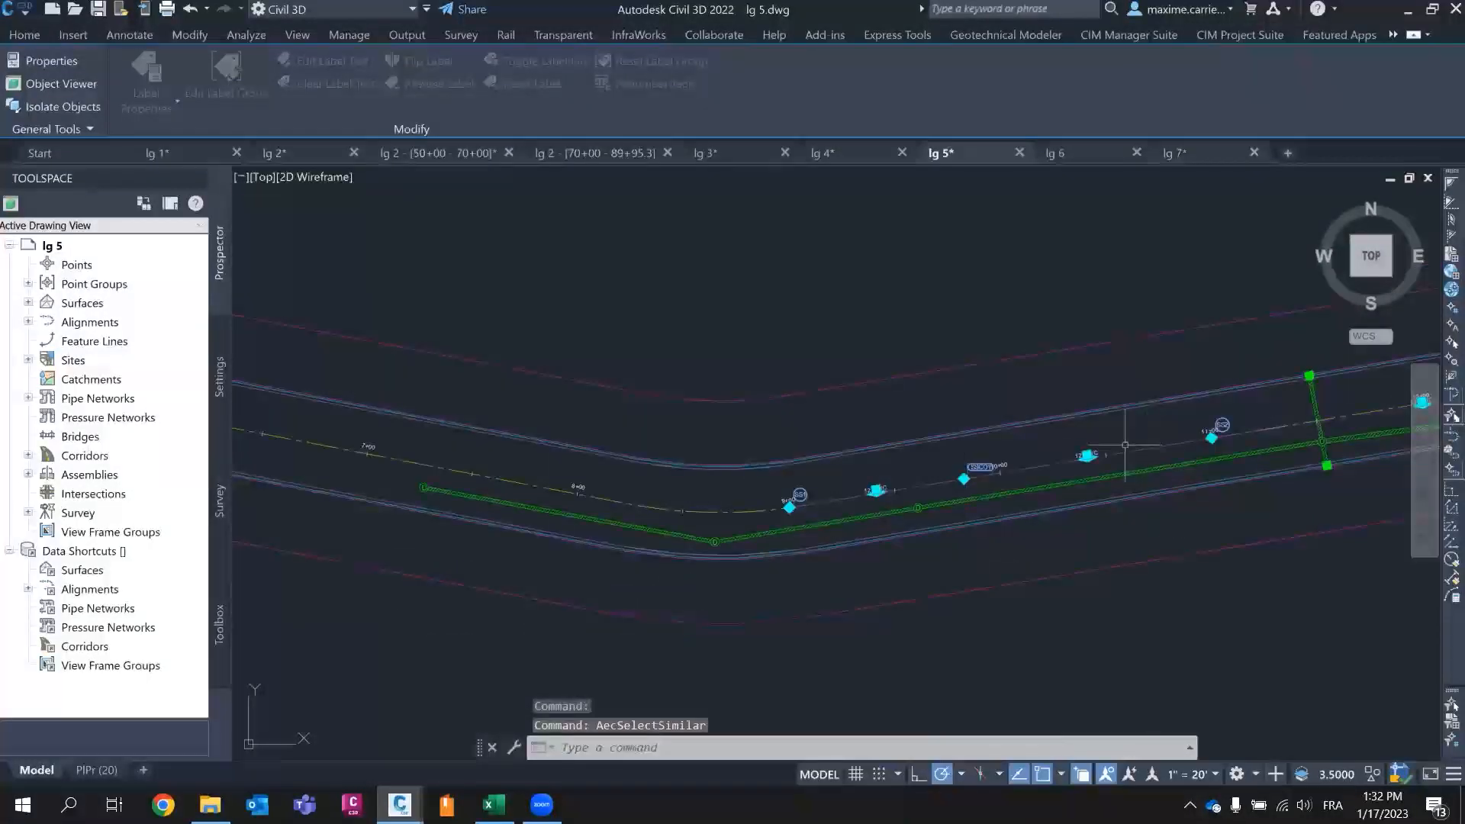
key("Delete")
- Reopen Label Genie and load the label template 19 - pipe networks in plan
middle_click_drag(1128, 488, 993, 534)
scroll(568, 524, "up", 3)
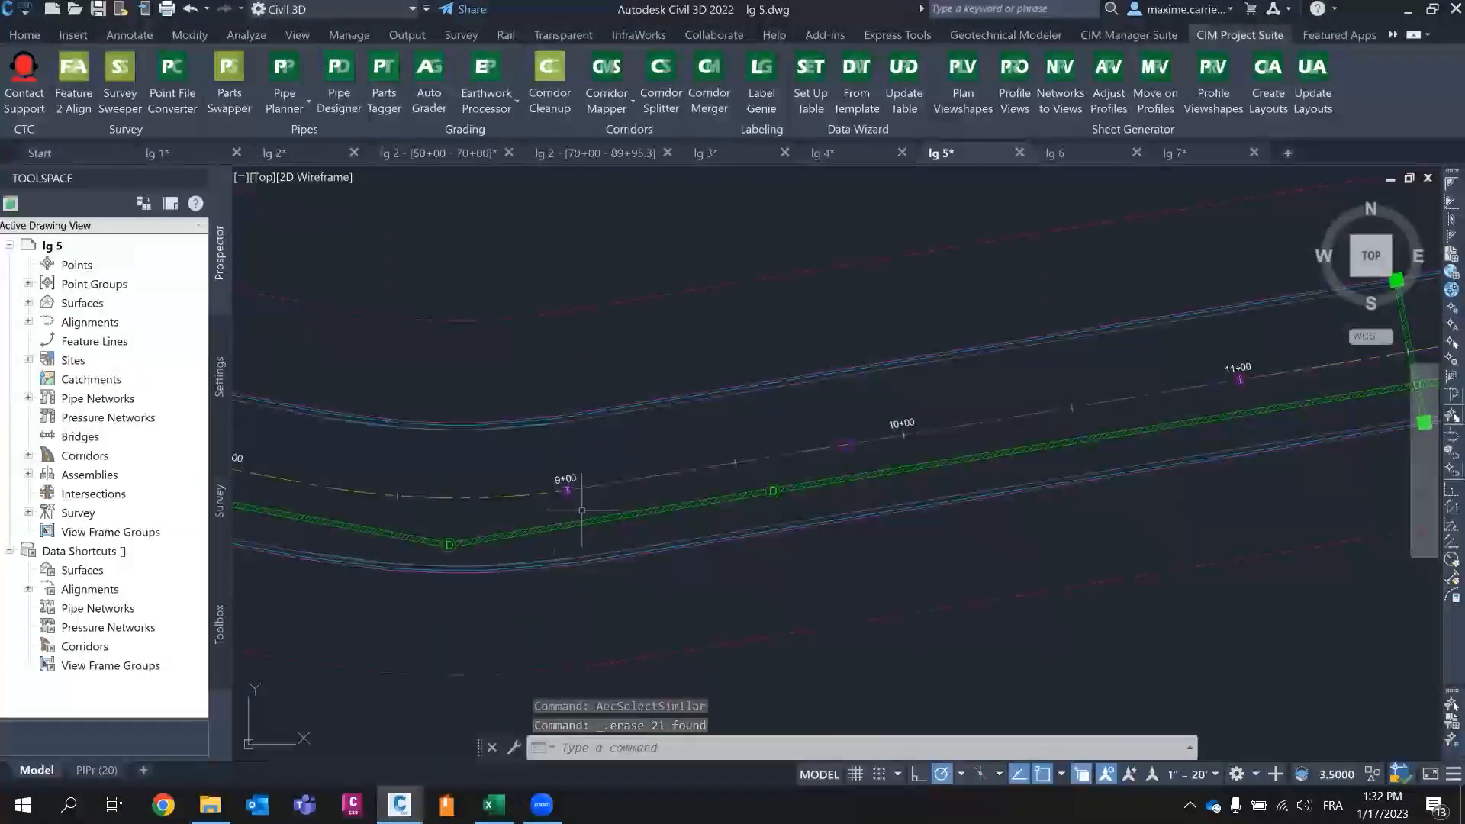
mouse_move(1063, 423)
middle_mouse_down()
mouse_move(756, 511)
mouse_move(985, 518)
middle_mouse_up()
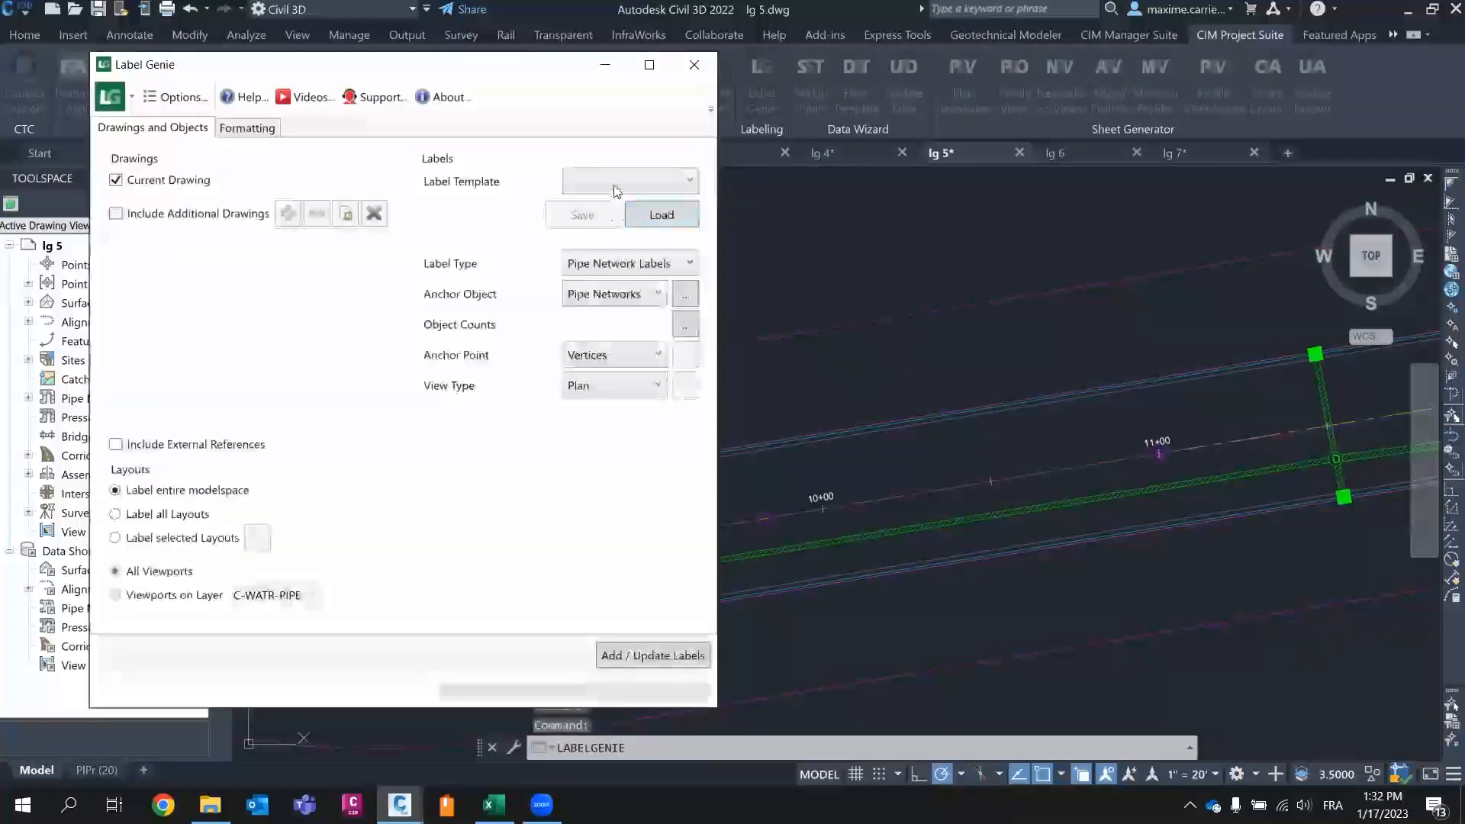
left_click(624, 185)
scroll(657, 339, "down", 4)
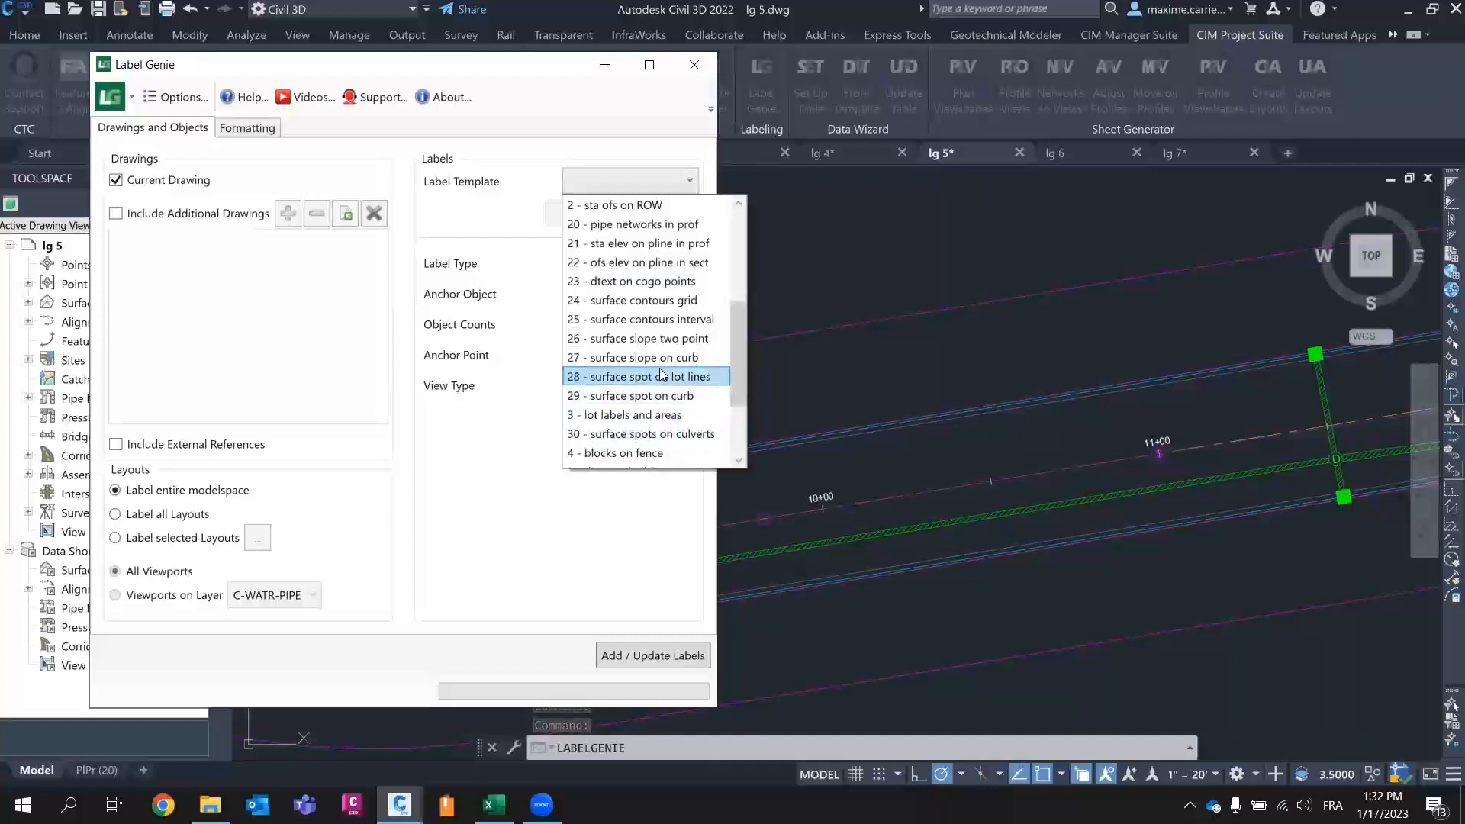
scroll(651, 322, "up", 4)
left_click(665, 413)
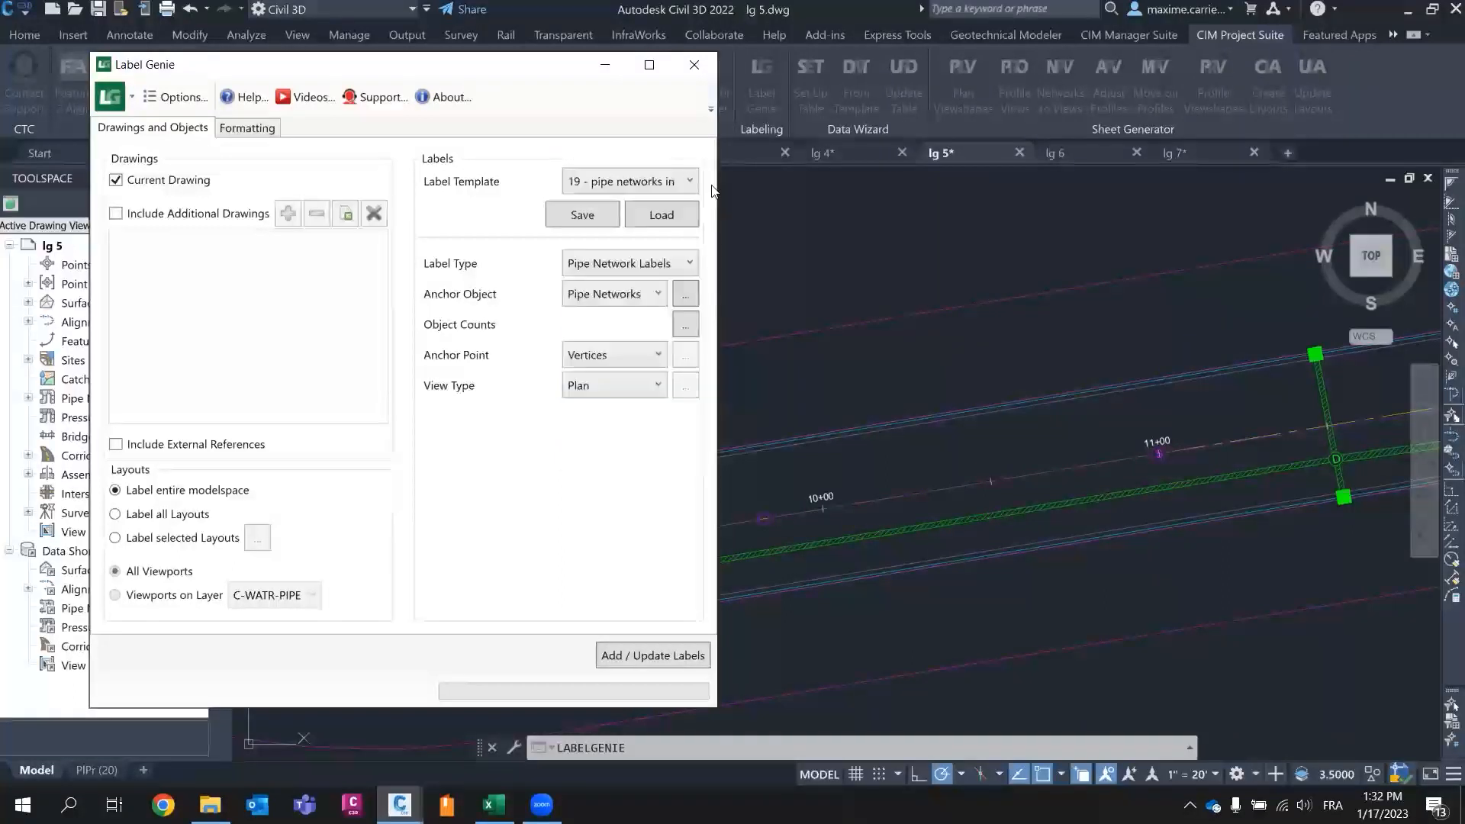
left_click(661, 215)
left_click(415, 426)
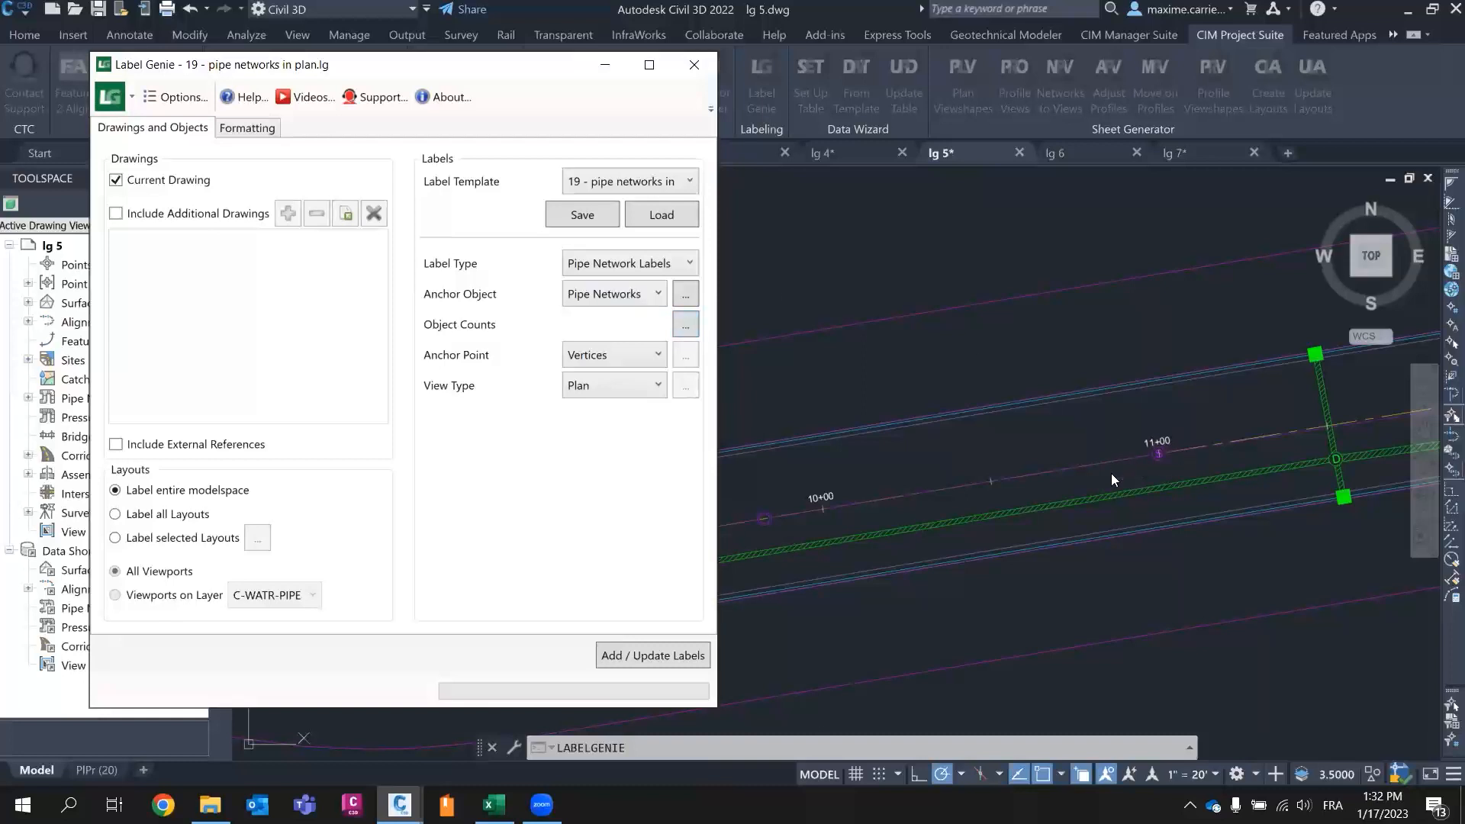
- Check the anchor object count and filter the pipe networks to include the Sanitary network, picked from its structure near station 11+00
left_click(685, 327)
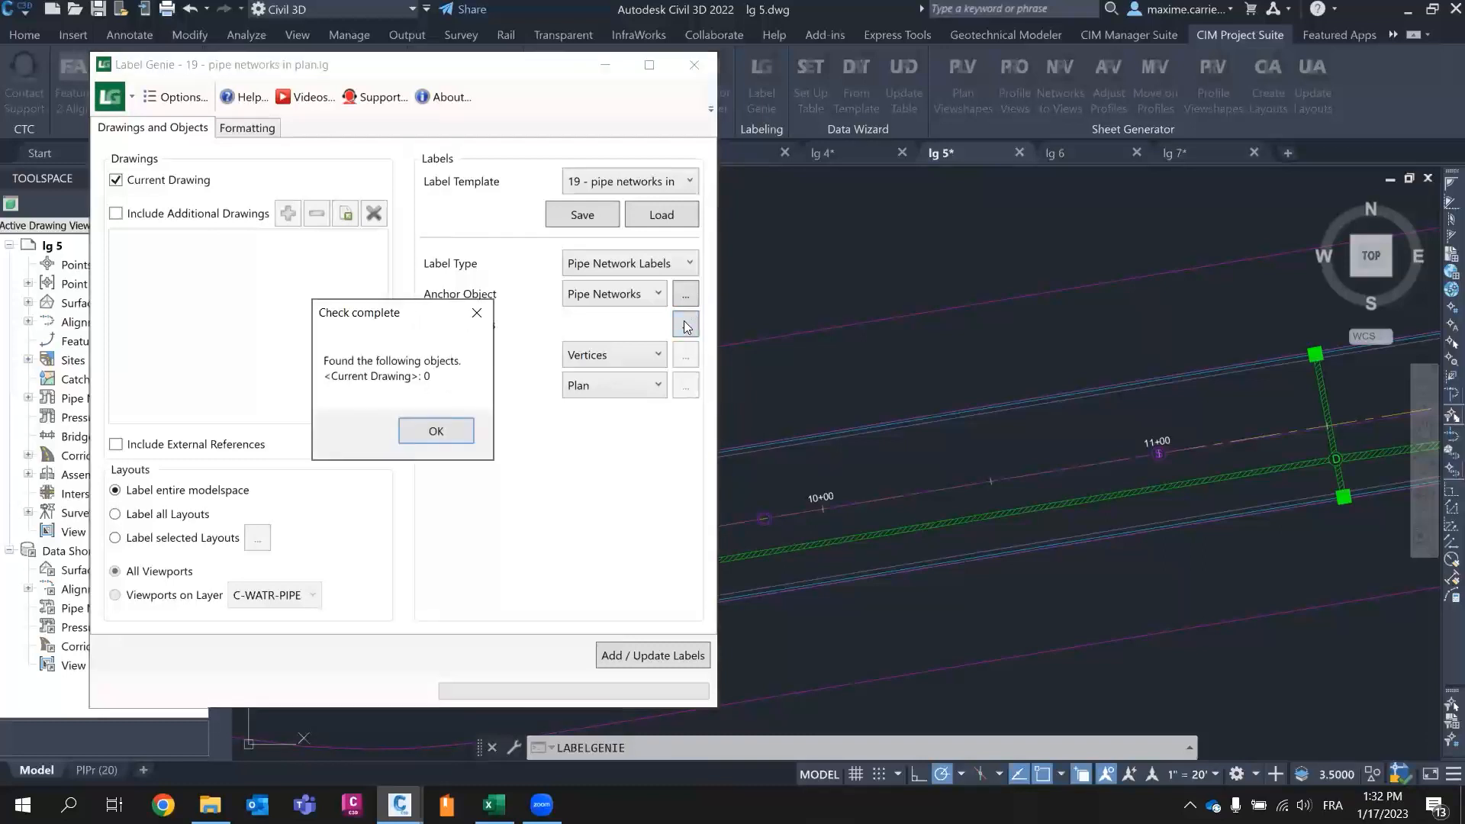
left_click(439, 431)
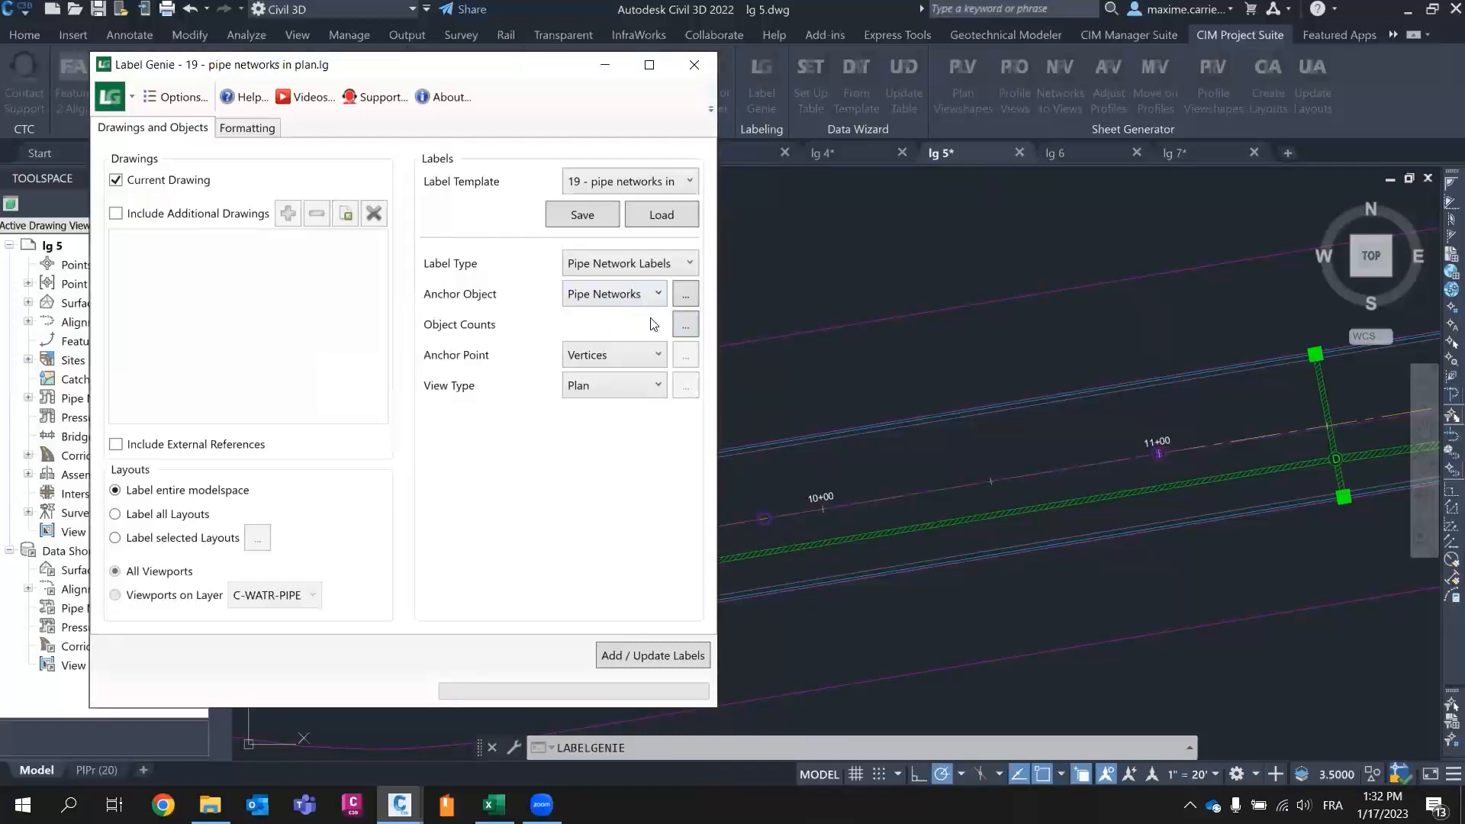
left_click(687, 295)
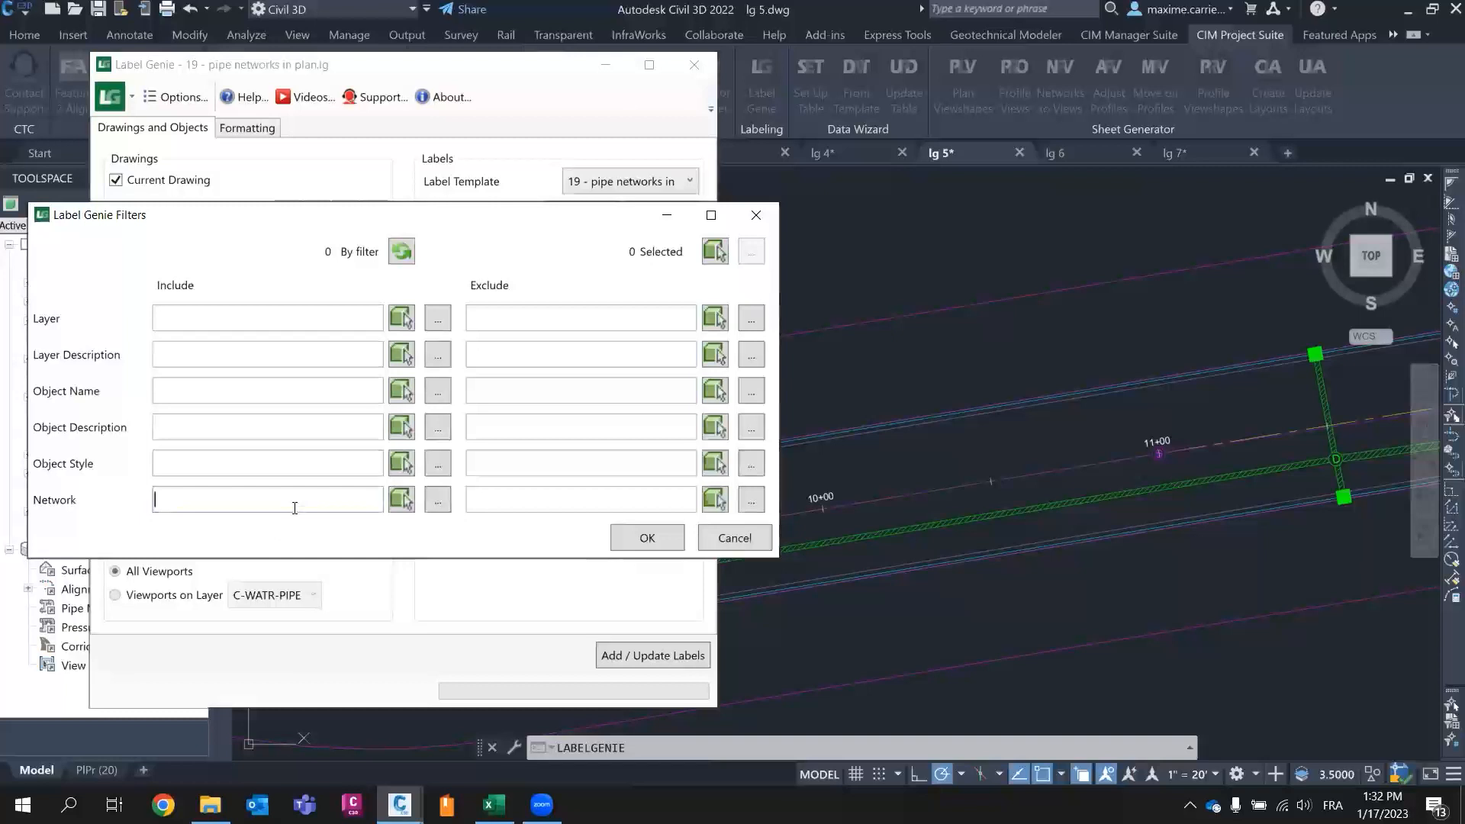
left_click(401, 500)
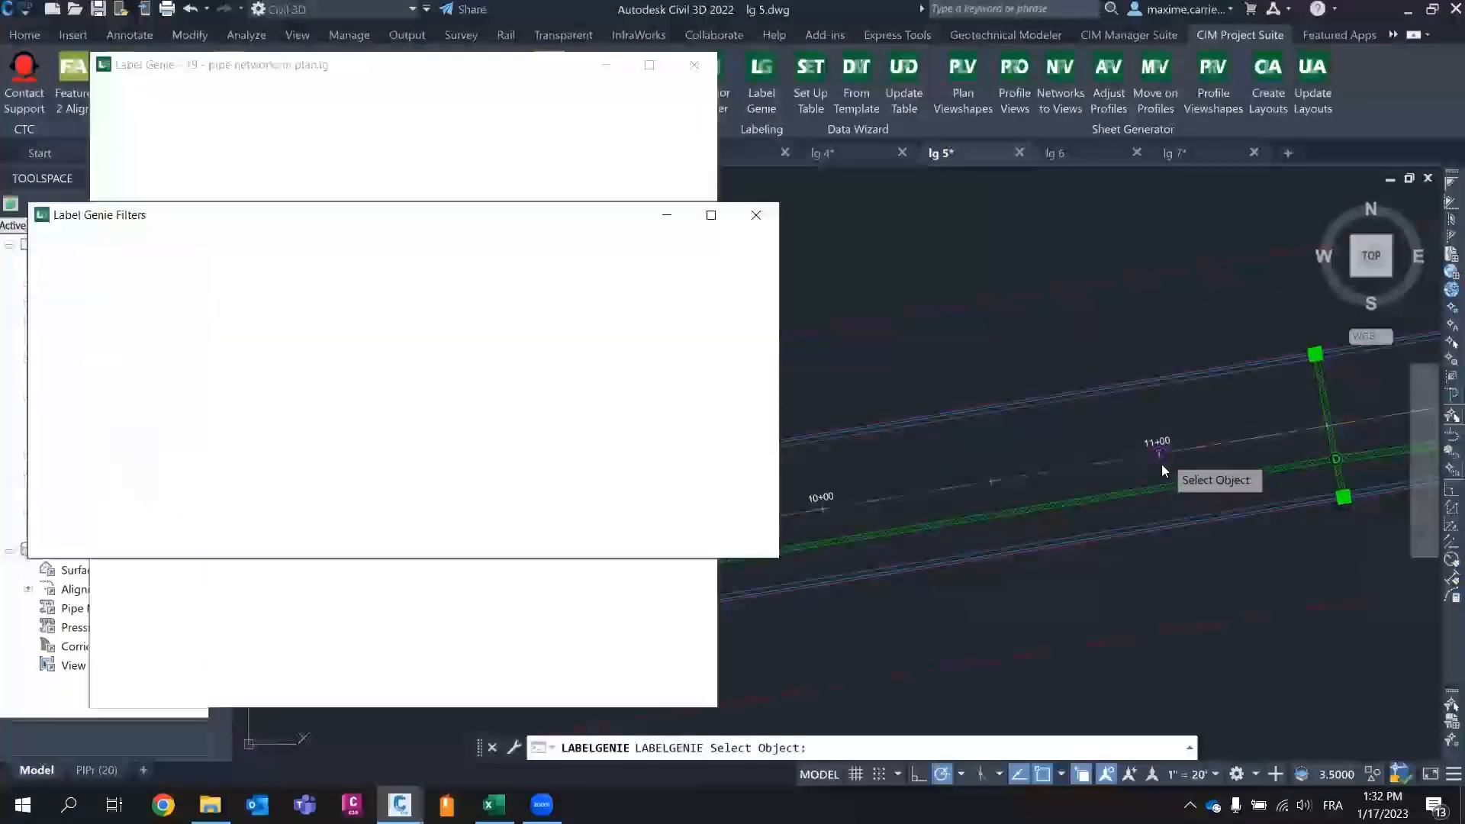
left_click(1162, 465)
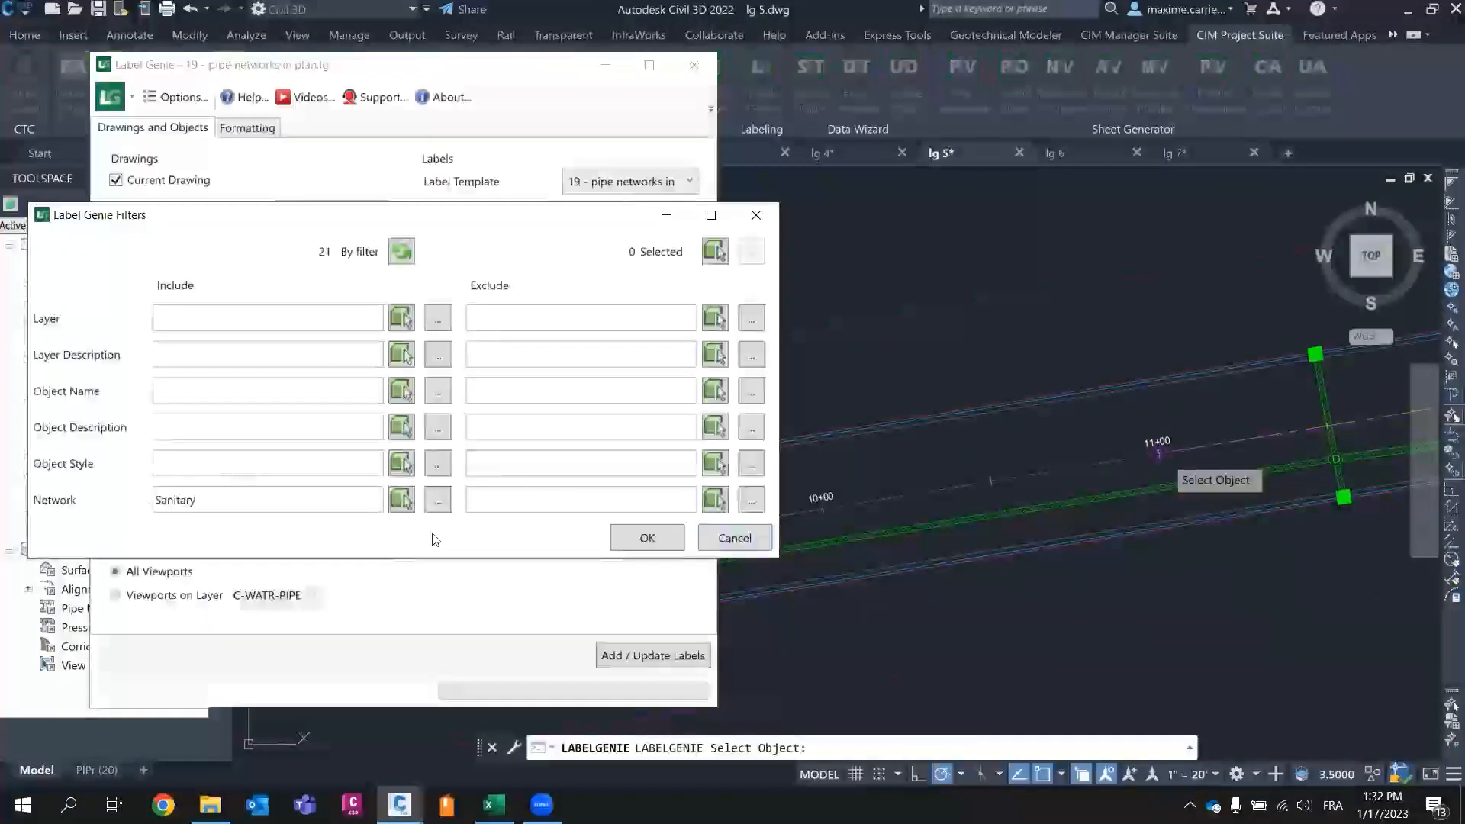
left_click(647, 538)
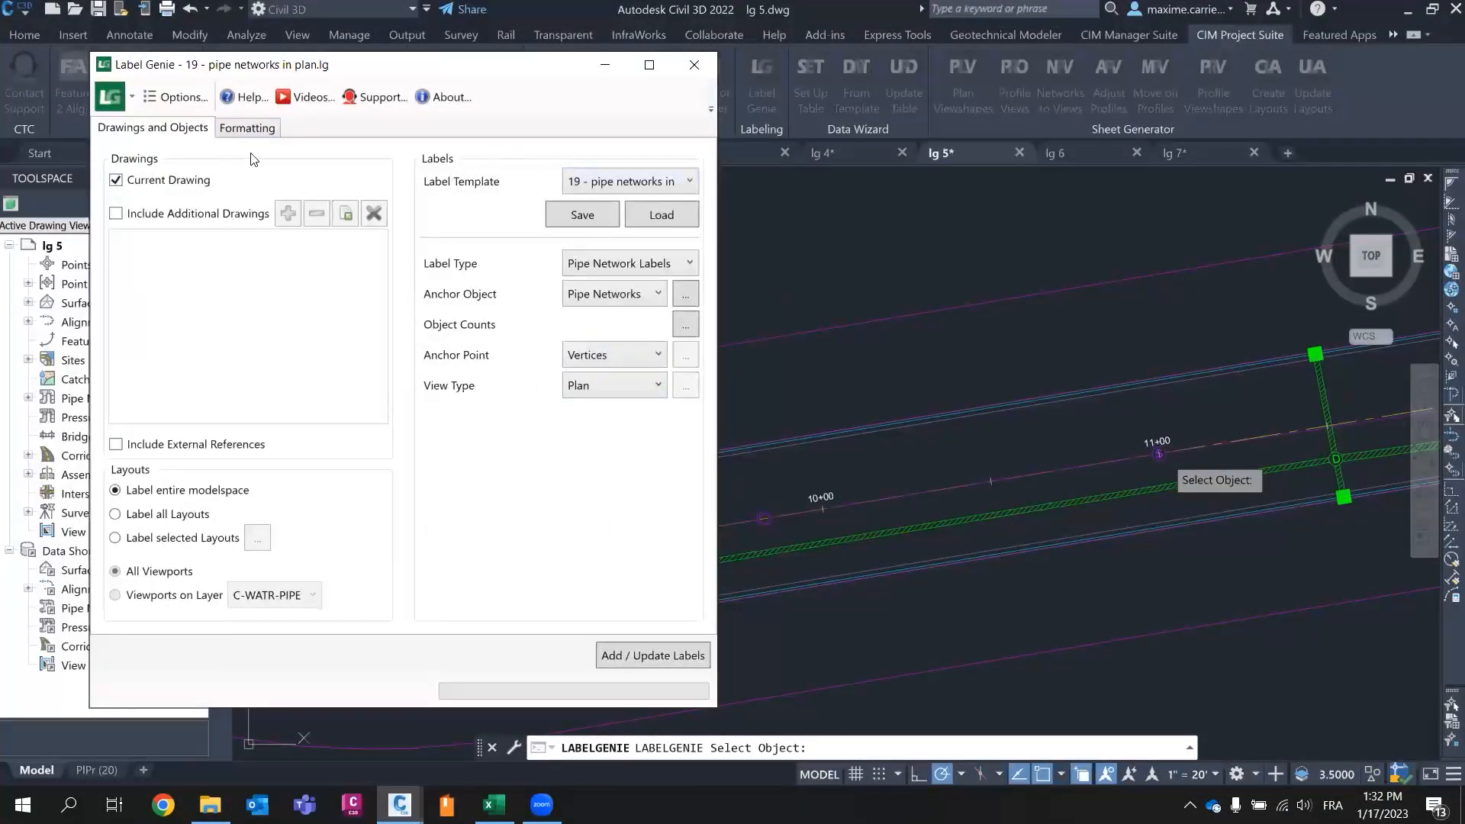
- Open the pipe network style mapping and look over the Storm Sewer and Sanitary Sewer parts lists
left_click(267, 129)
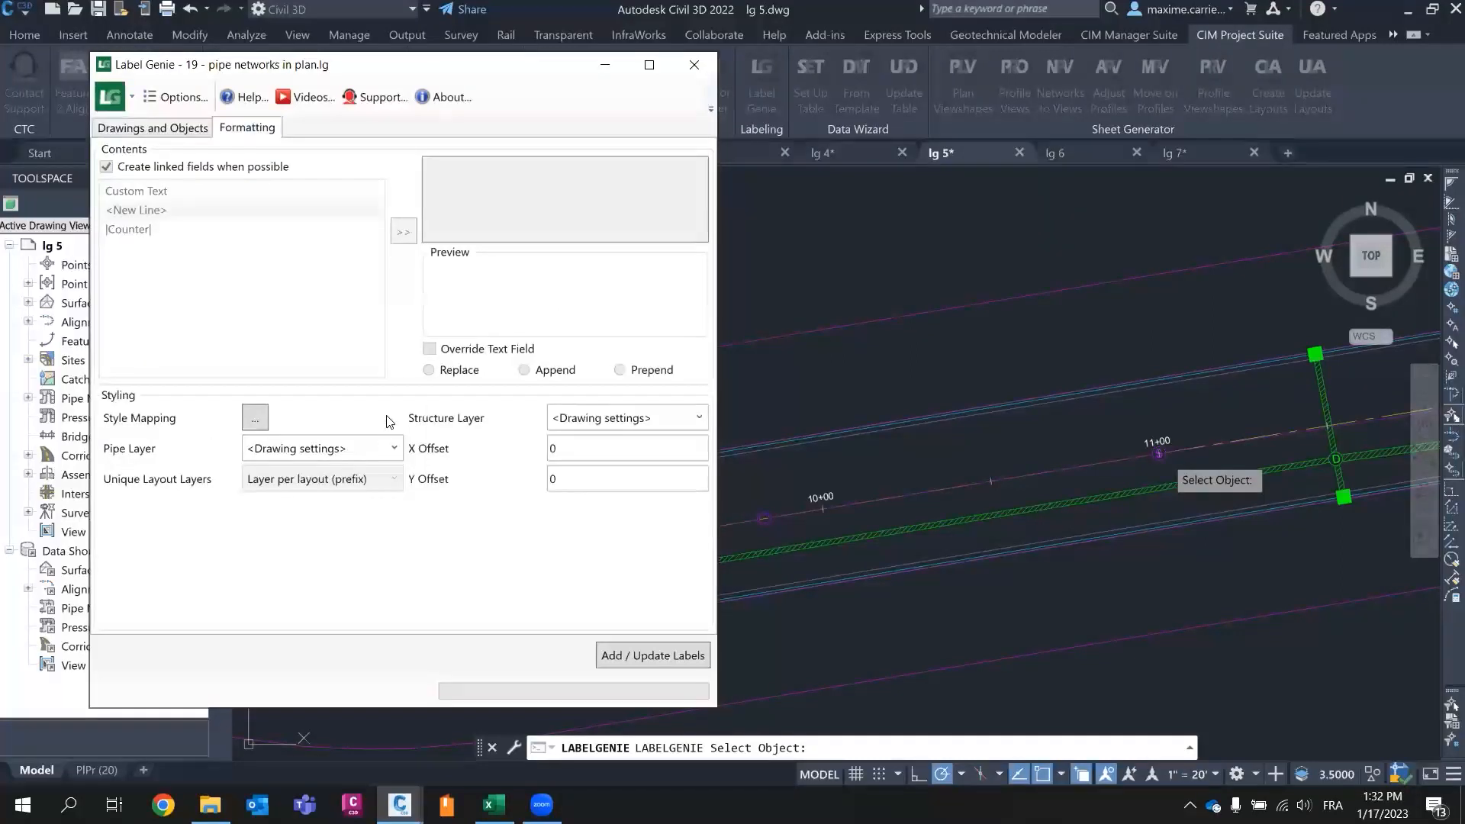
left_click(257, 418)
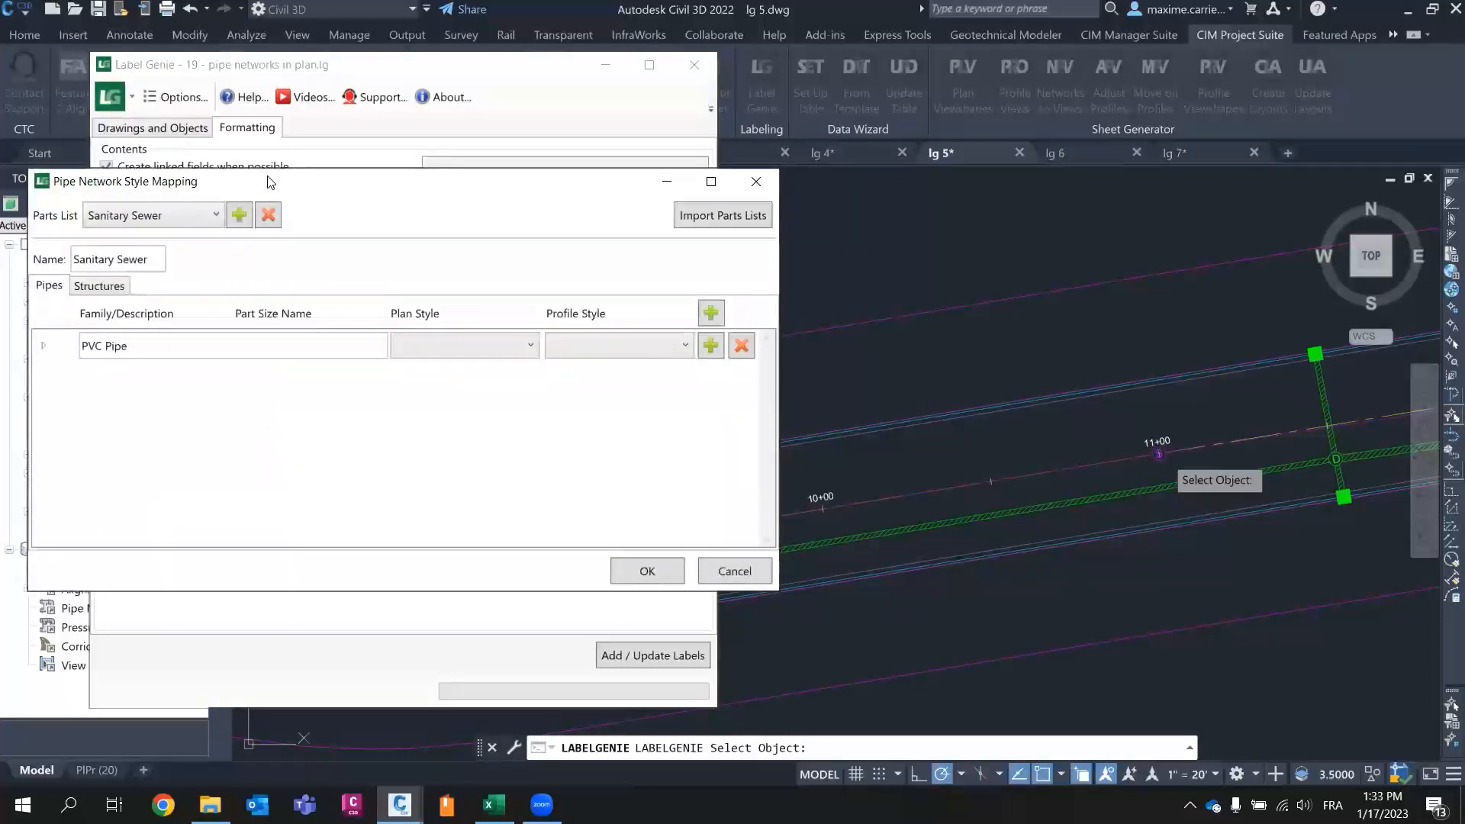
left_click_drag(268, 181, 688, 210)
left_click(543, 246)
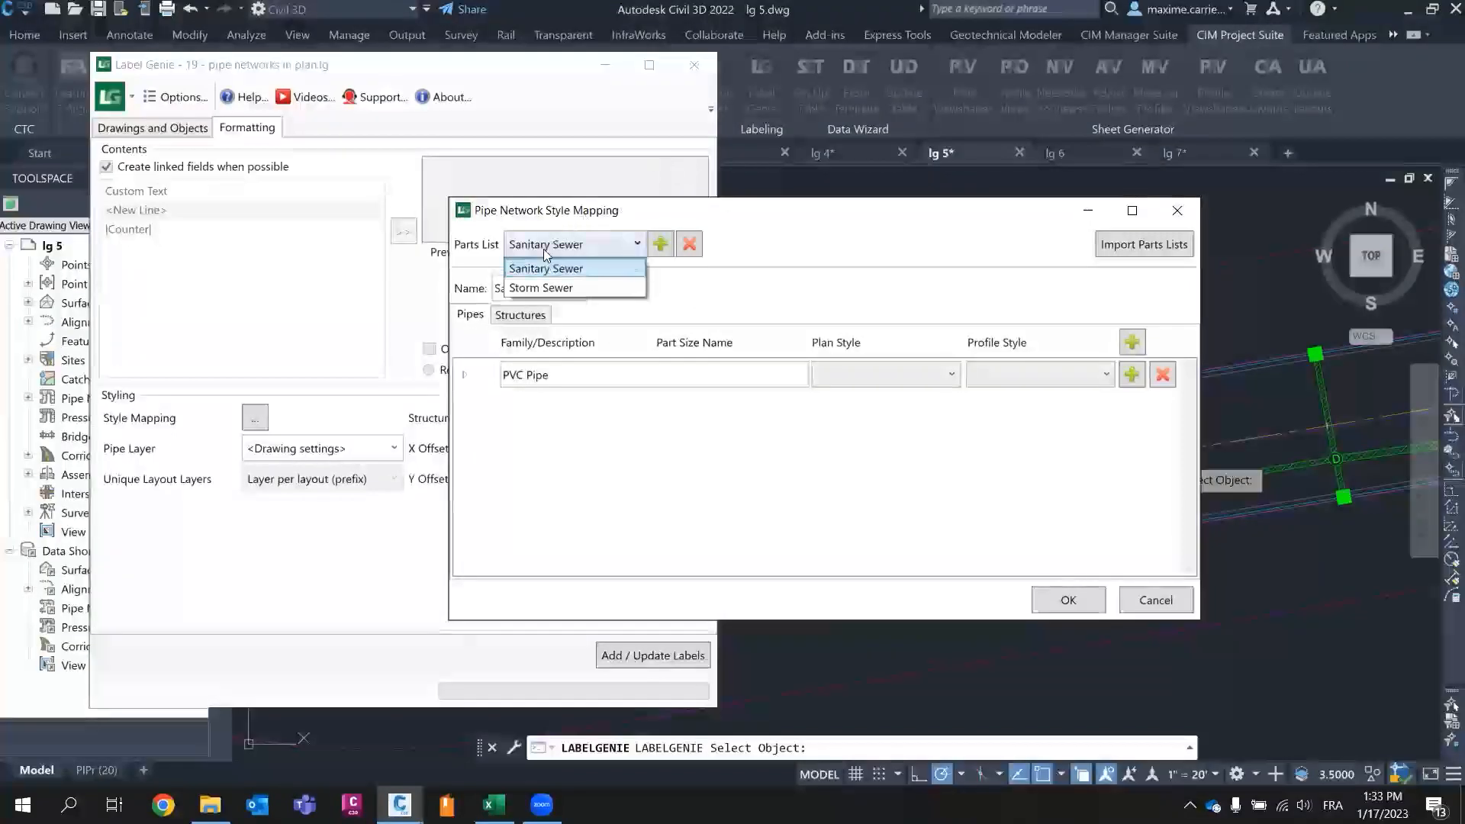
left_click(557, 287)
left_click(569, 241)
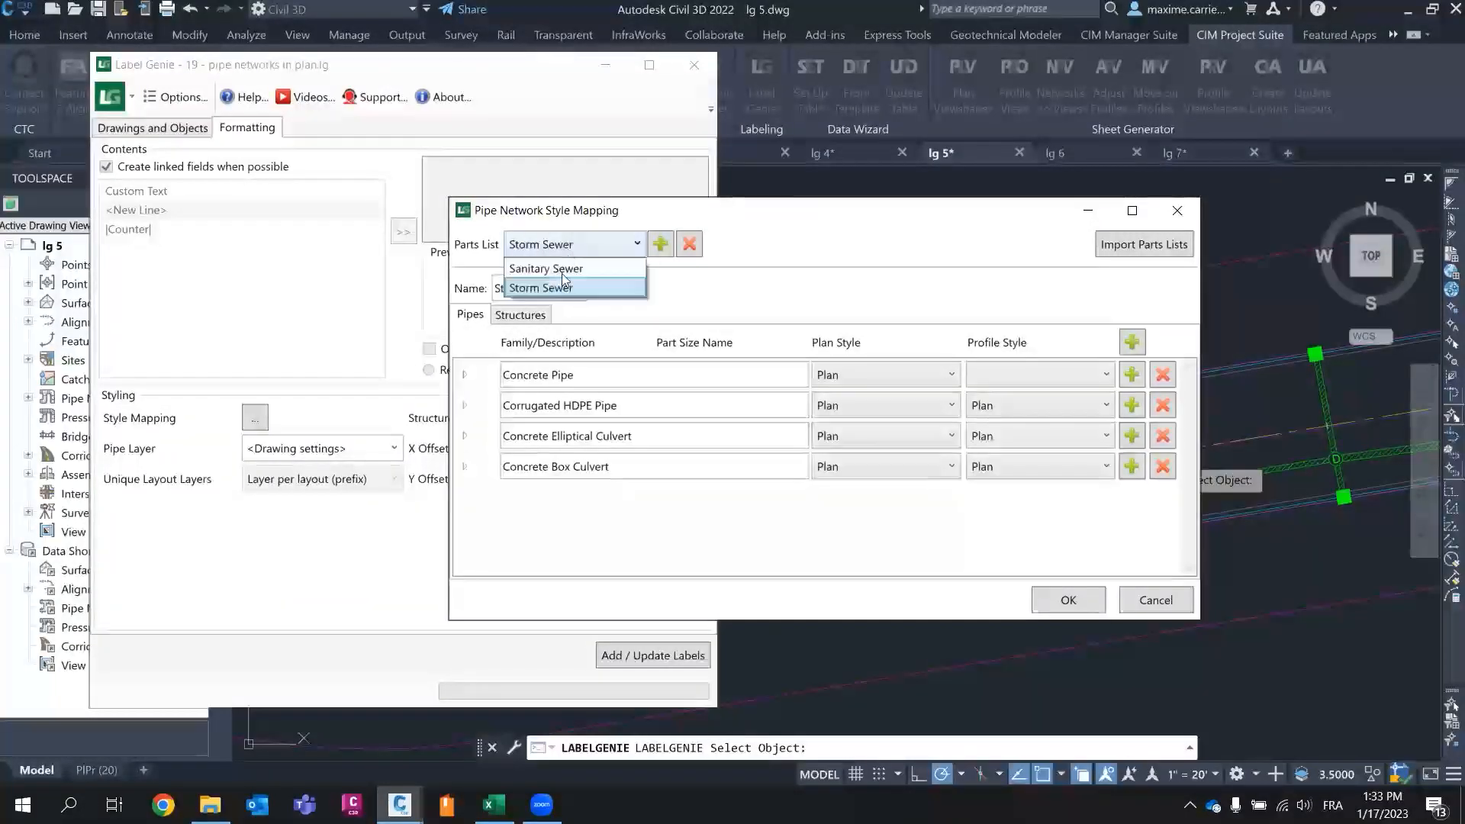
left_click(560, 267)
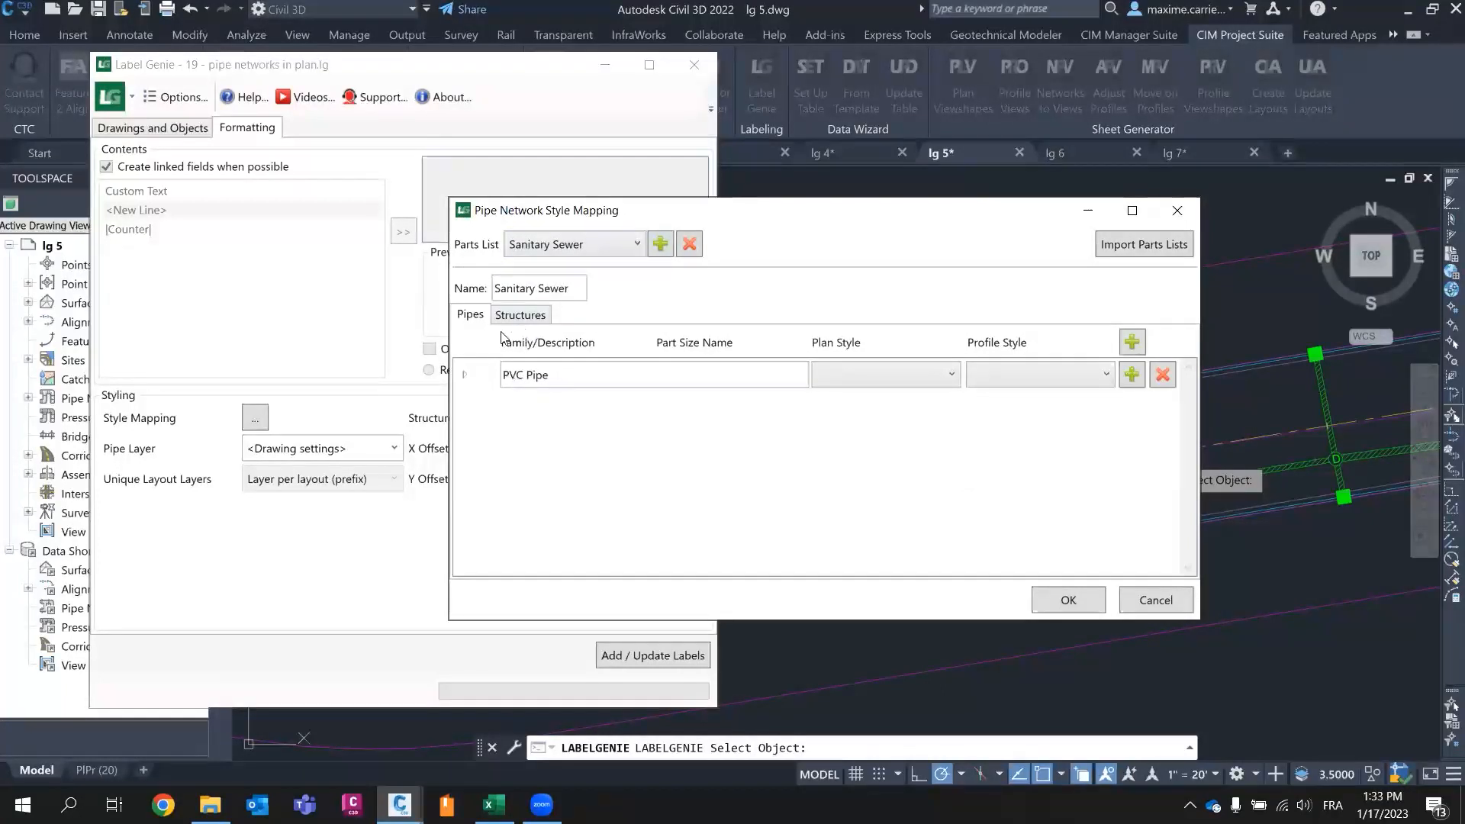
- Examine the plan and profile label styles mapped to the Sanitary Sewer's PVC pipes and structures, and accept the mapping
left_click(465, 377)
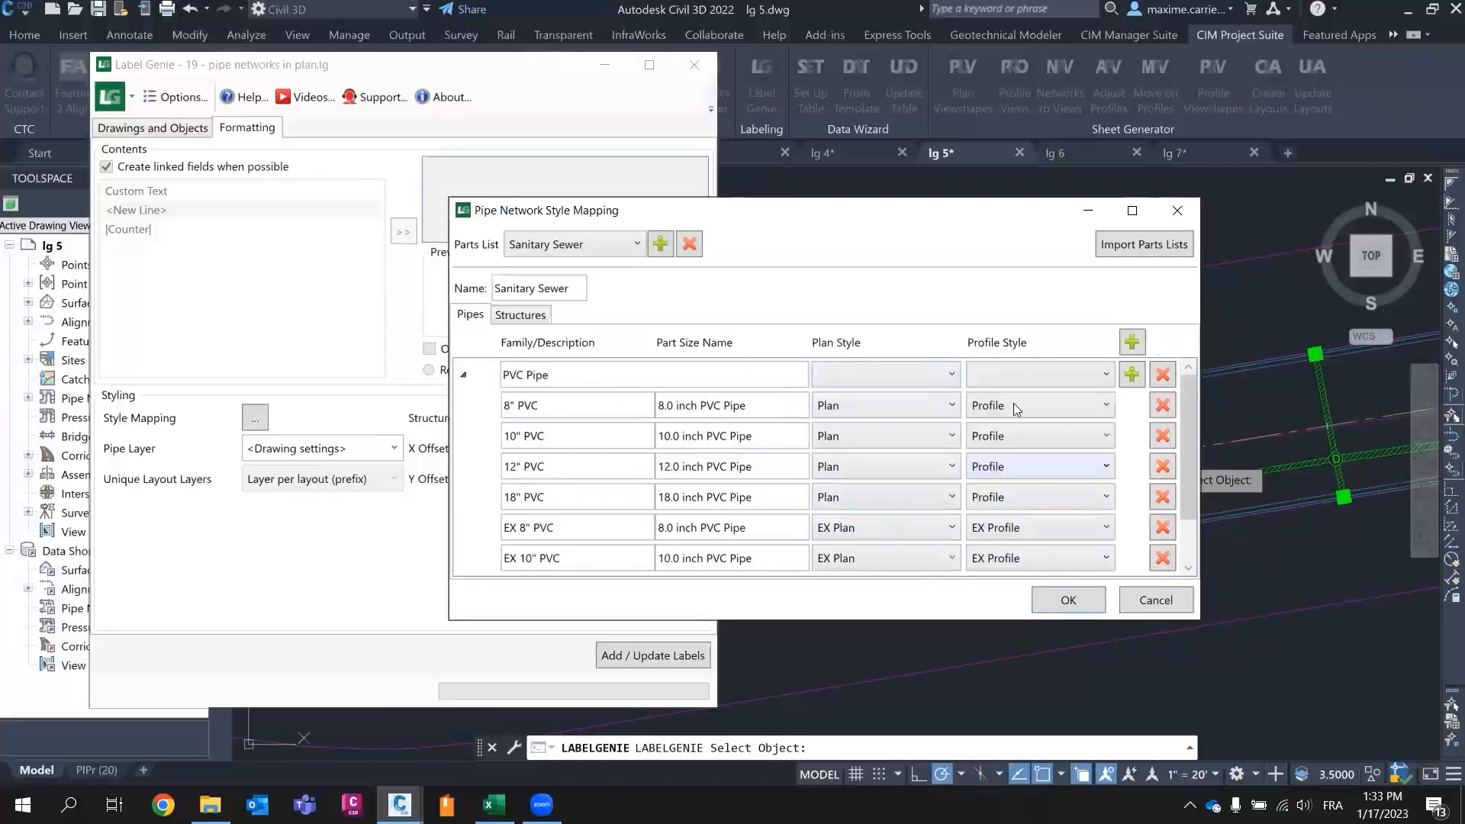
scroll(731, 468, "down", 1)
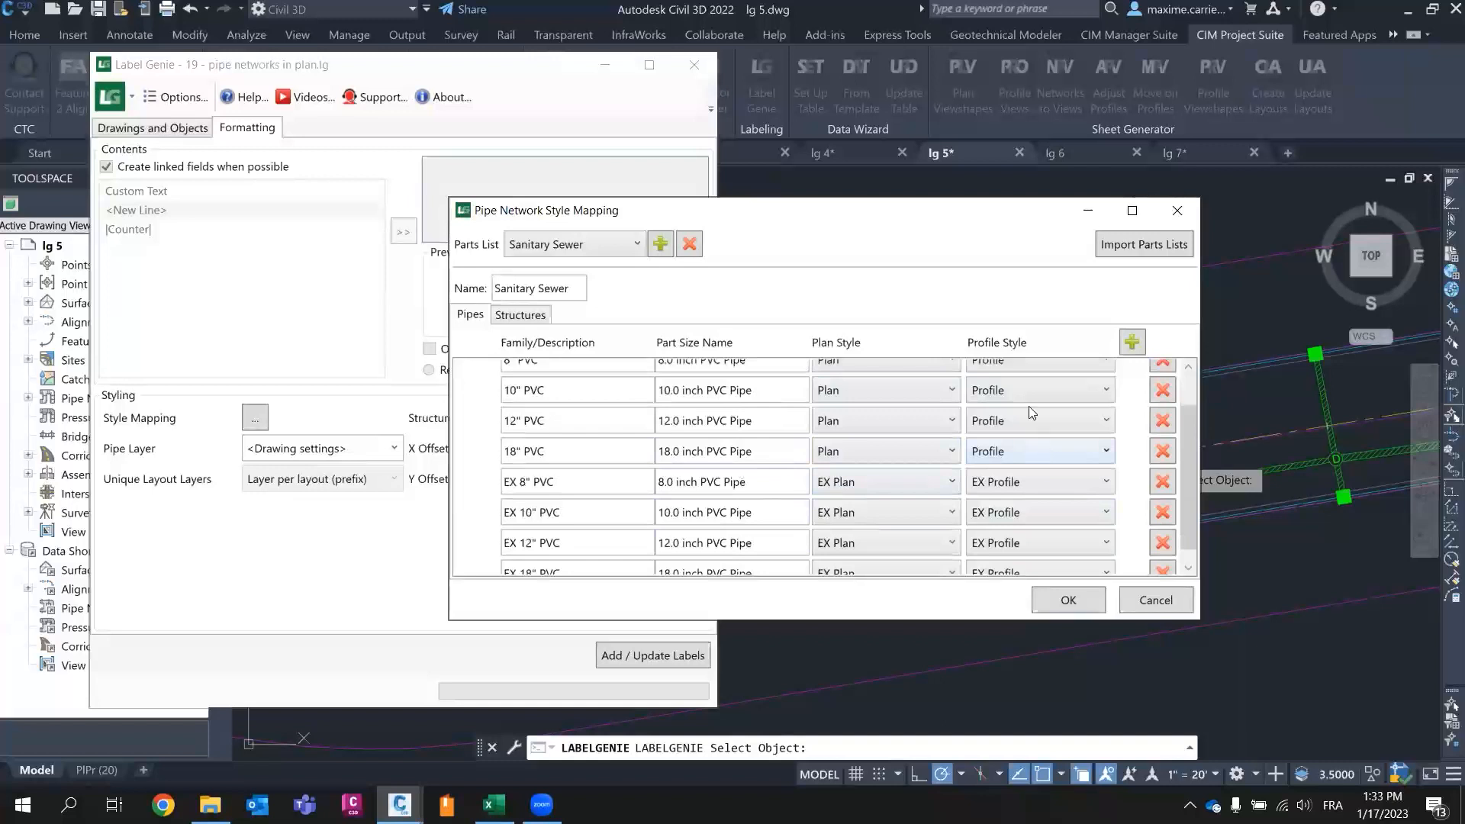
left_click(509, 321)
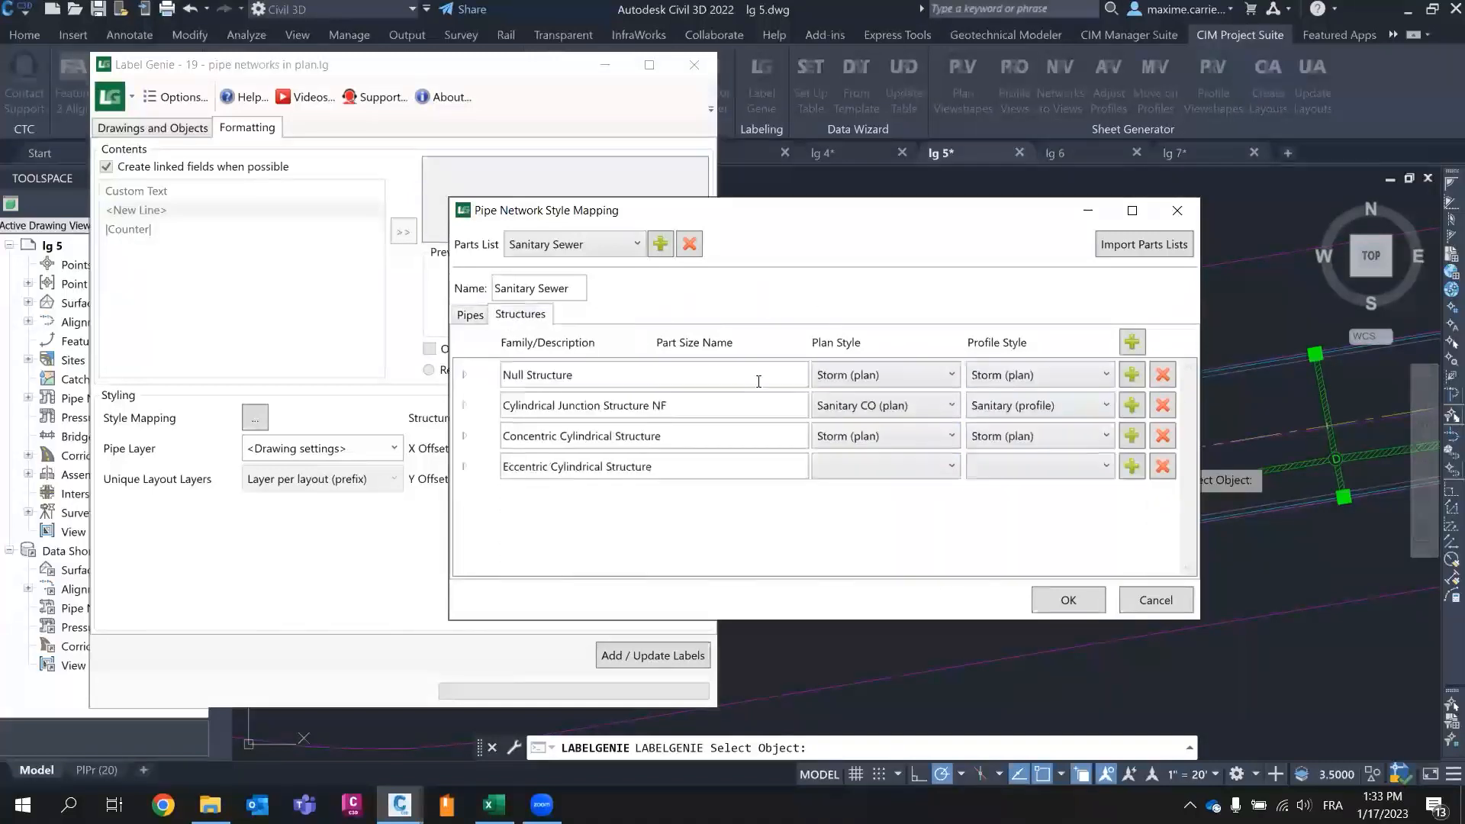
left_click(464, 405)
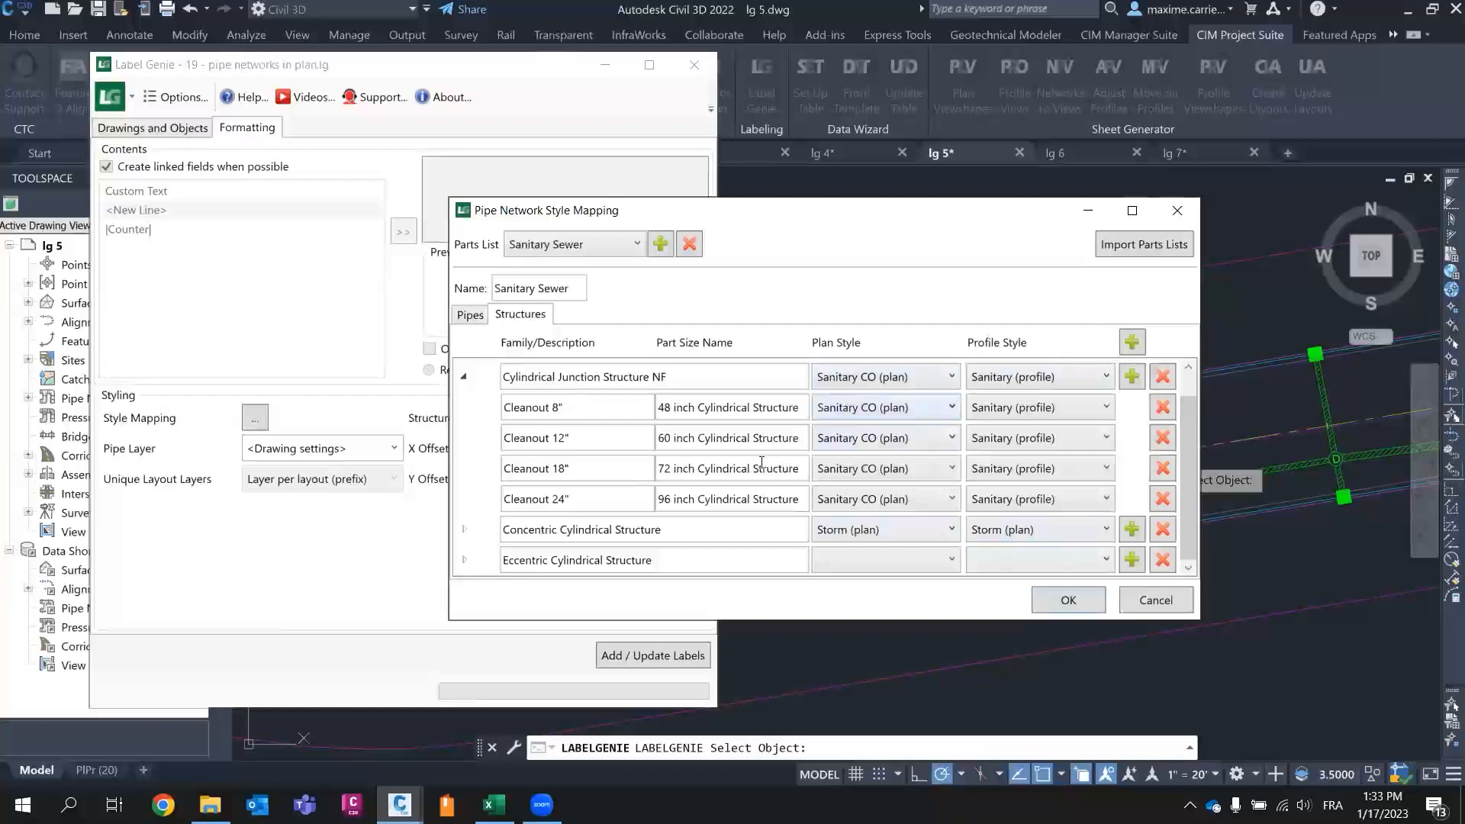
scroll(631, 467, "up", 1)
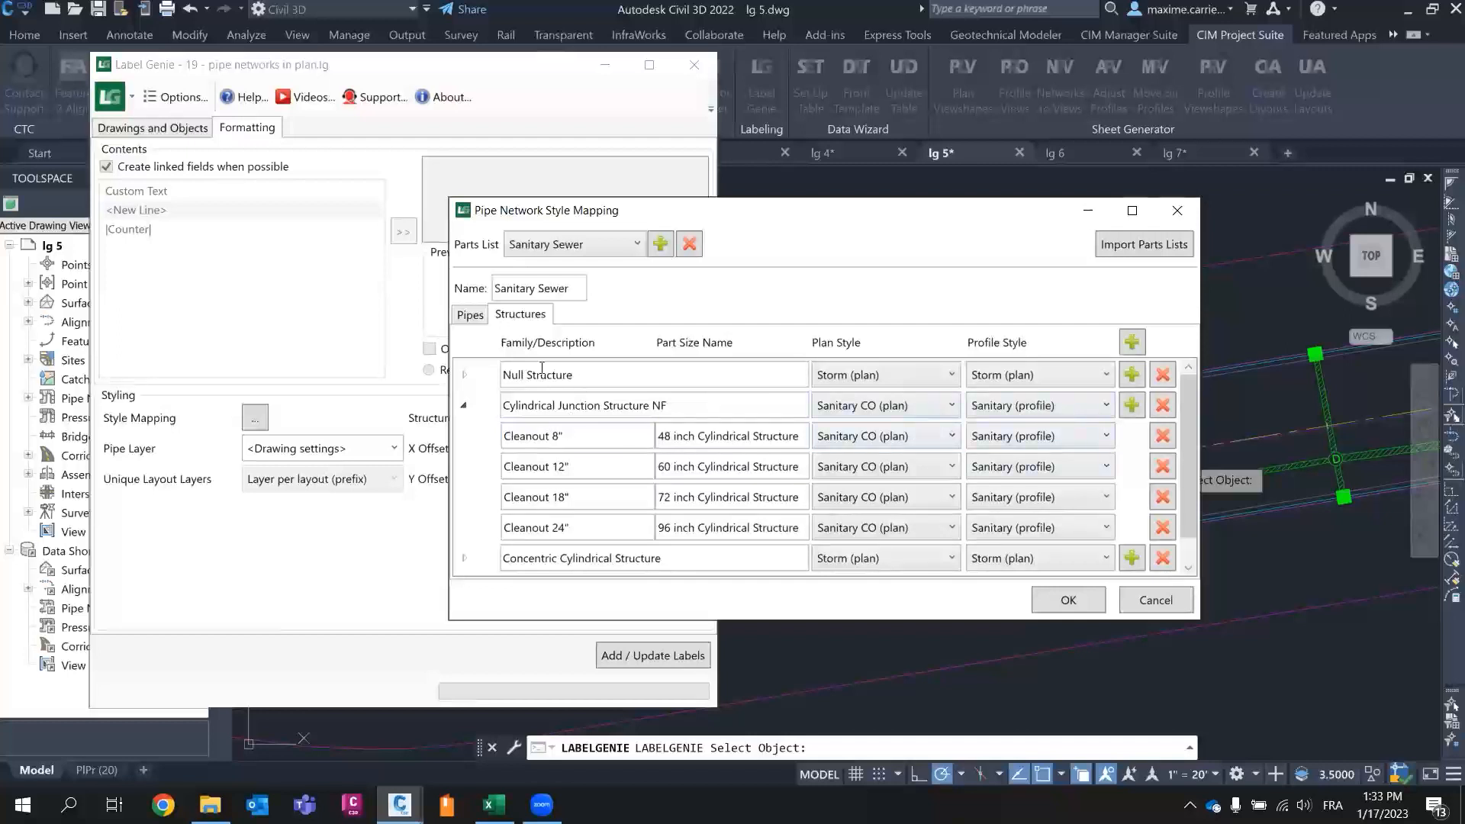
left_click(479, 315)
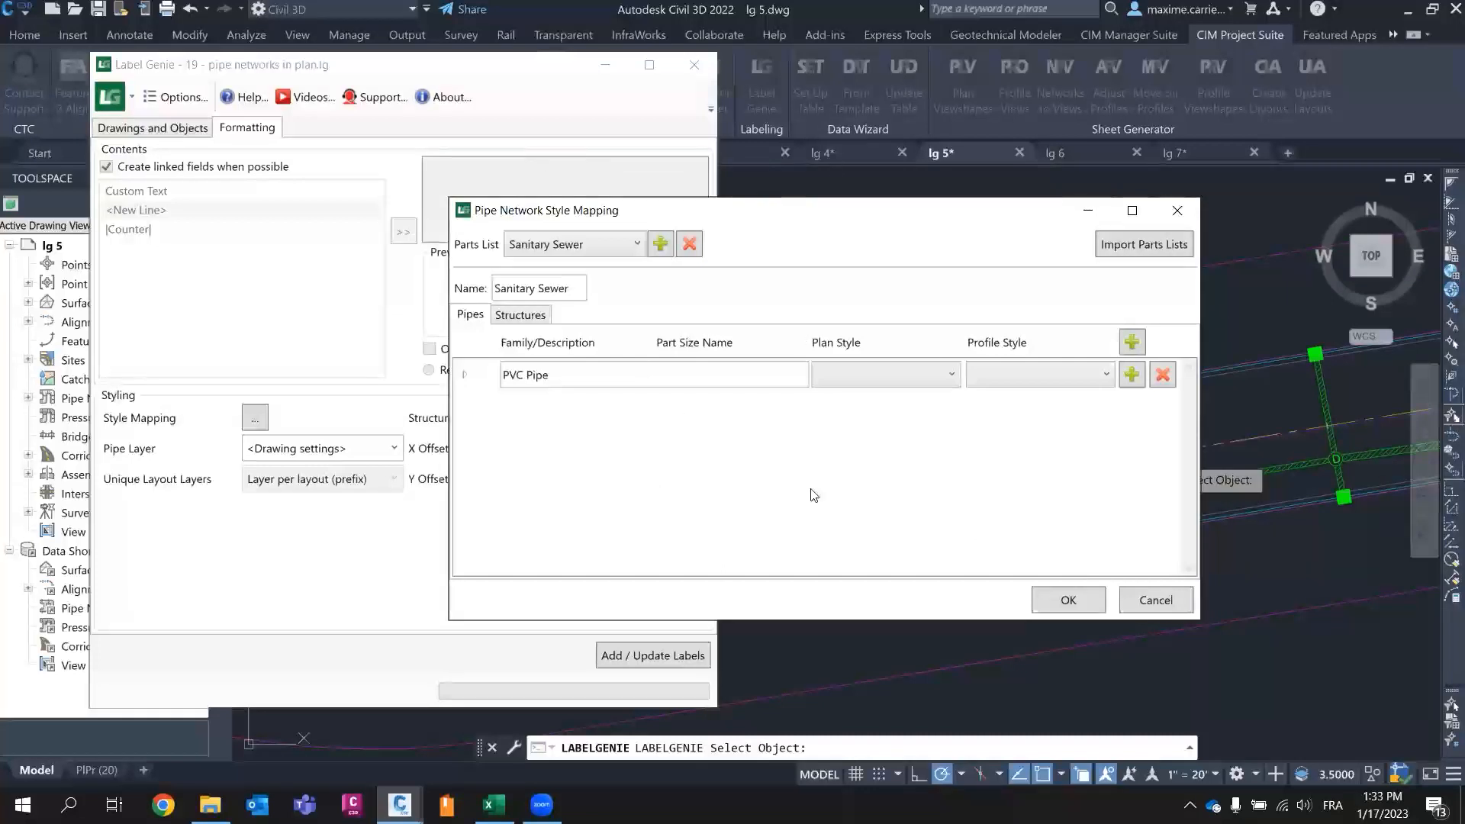
left_click(1075, 602)
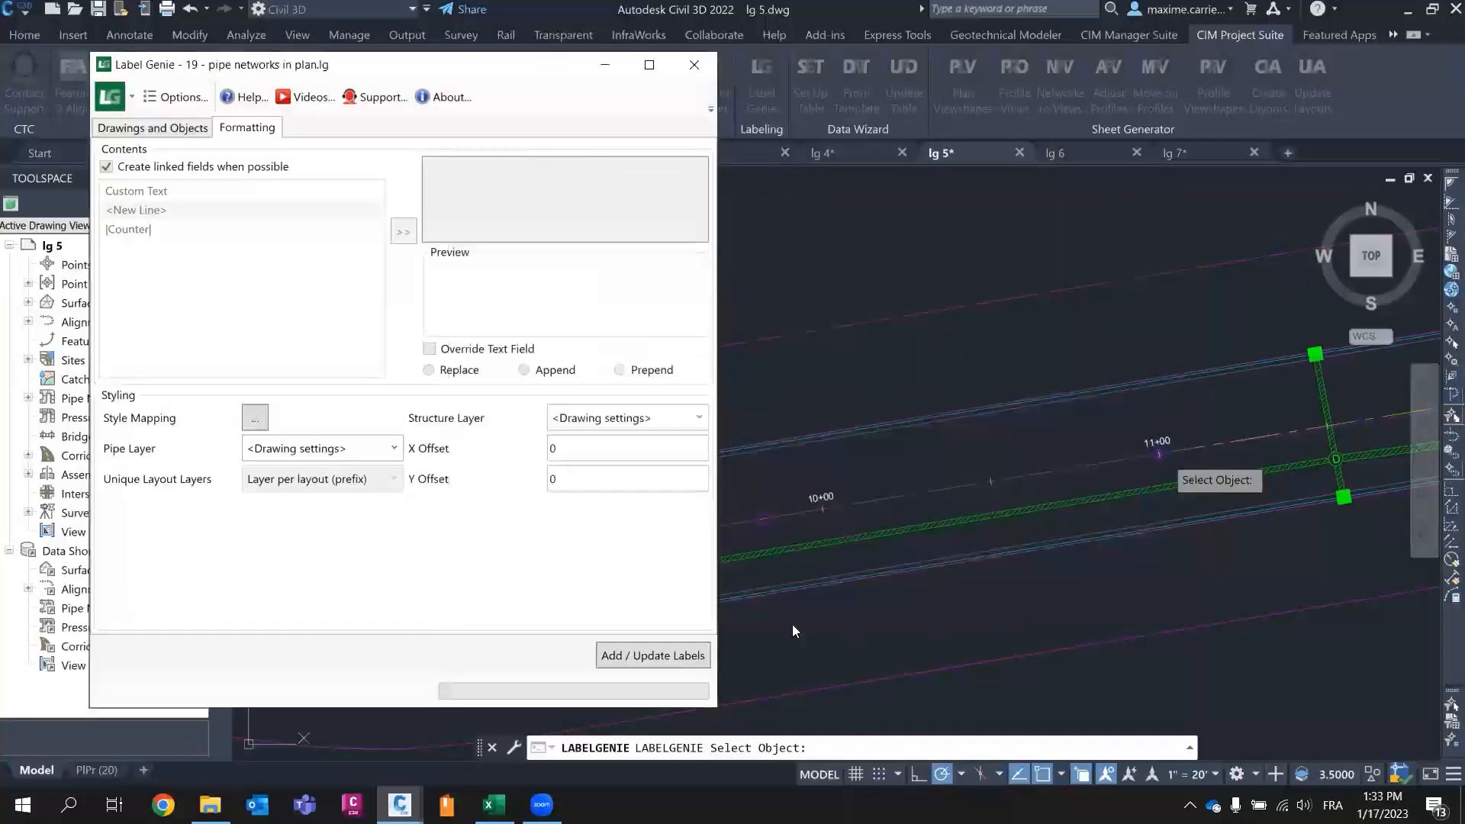
- Add the plan labels to the Sanitary network and dismiss the status report
left_click(624, 654)
left_click(396, 418)
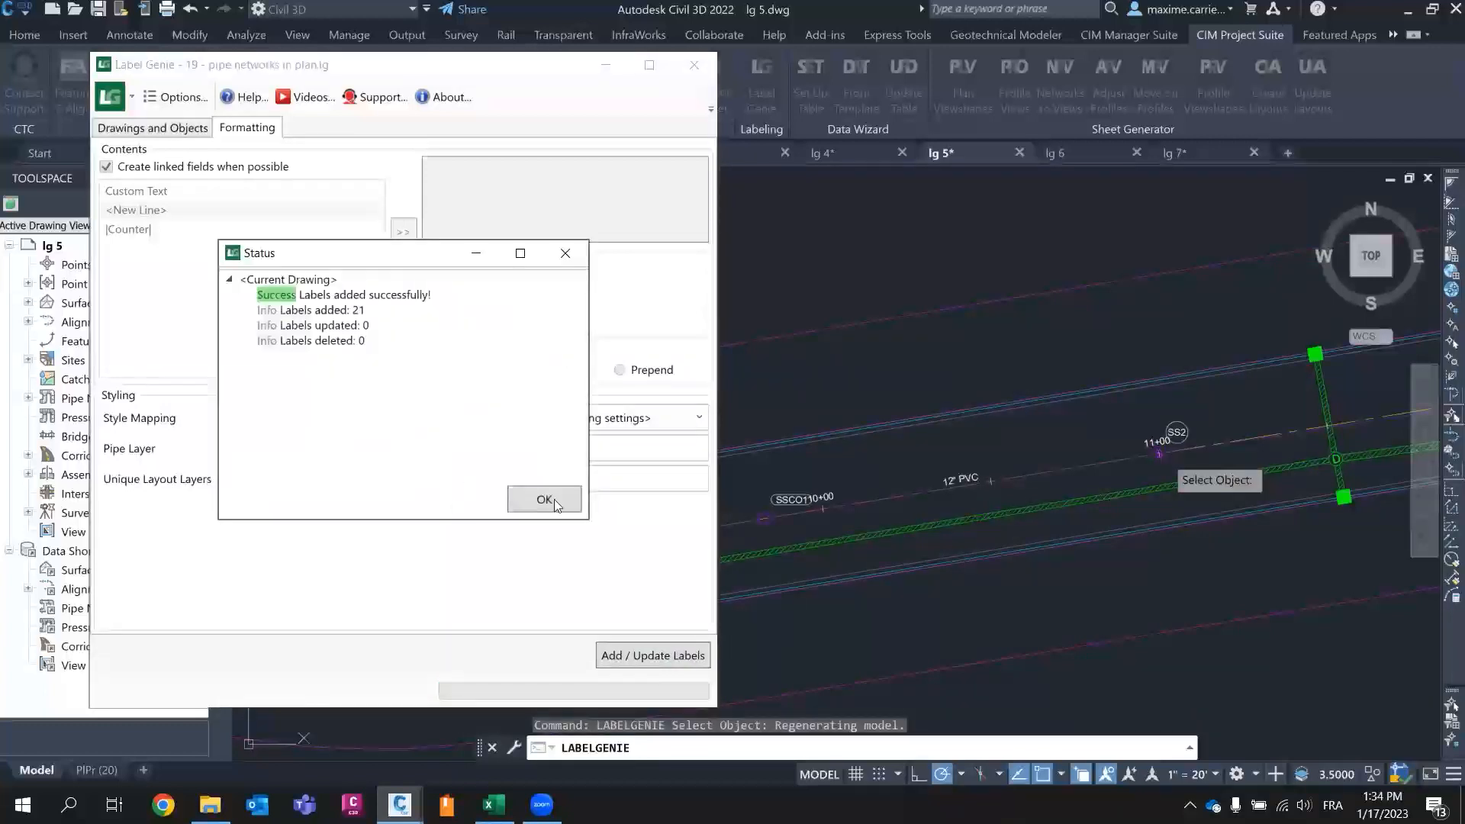
left_click(544, 500)
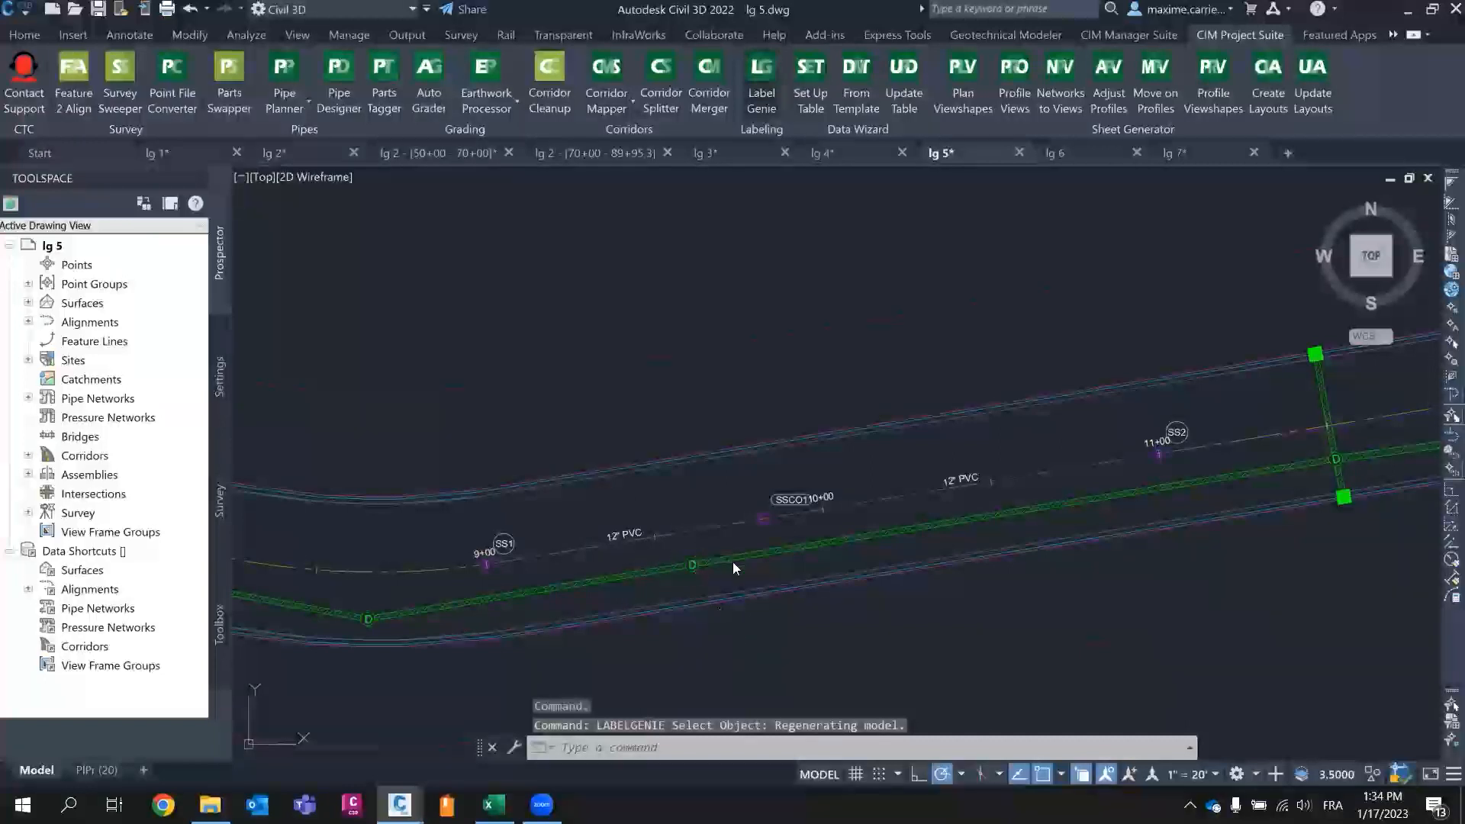
- Reopen Label Genie, add the Storm network to the network filter by picking a storm structure, and show the label formatting settings
key("Return")
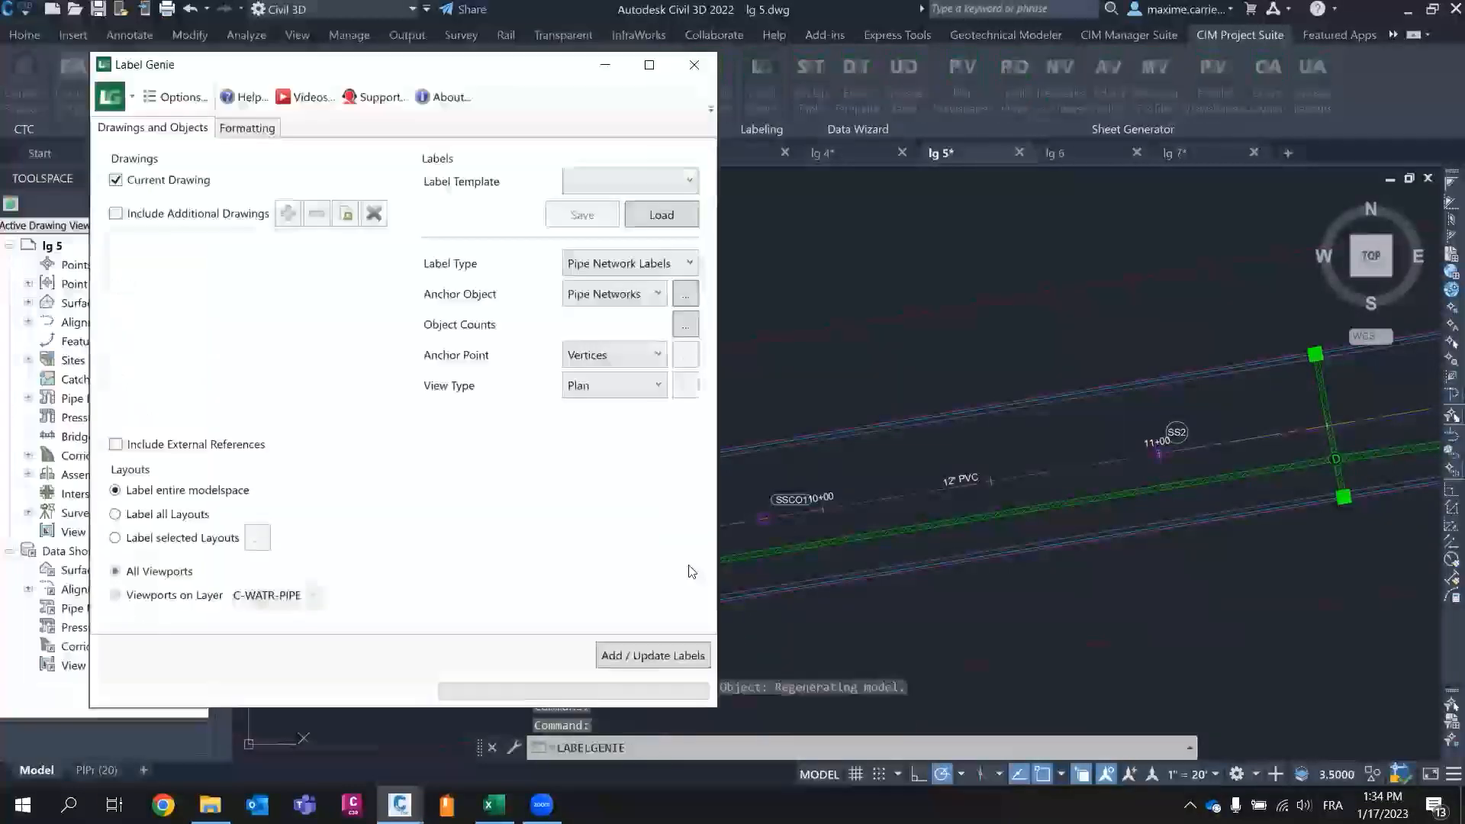
left_click(684, 305)
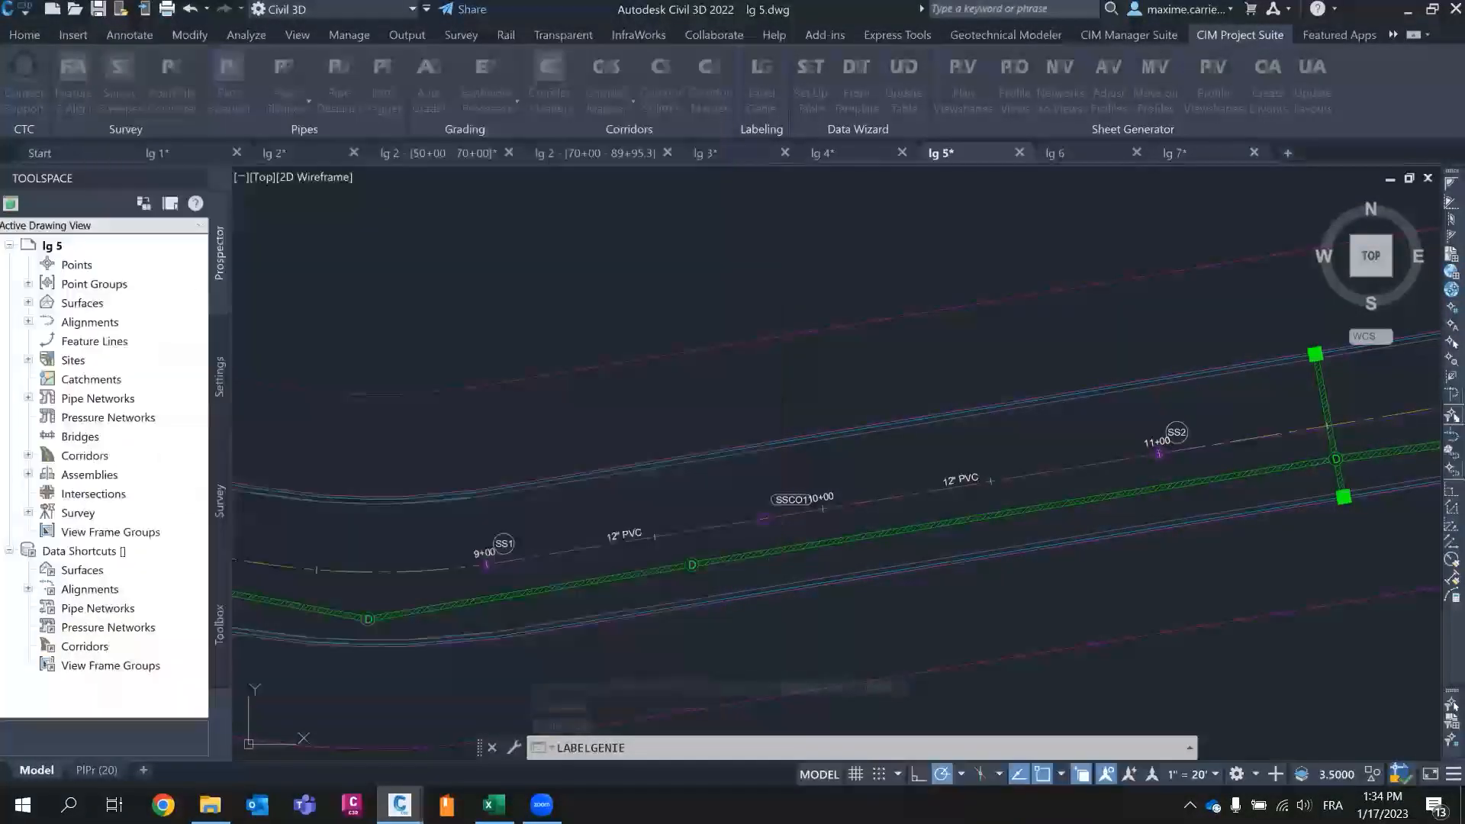
left_click(691, 564)
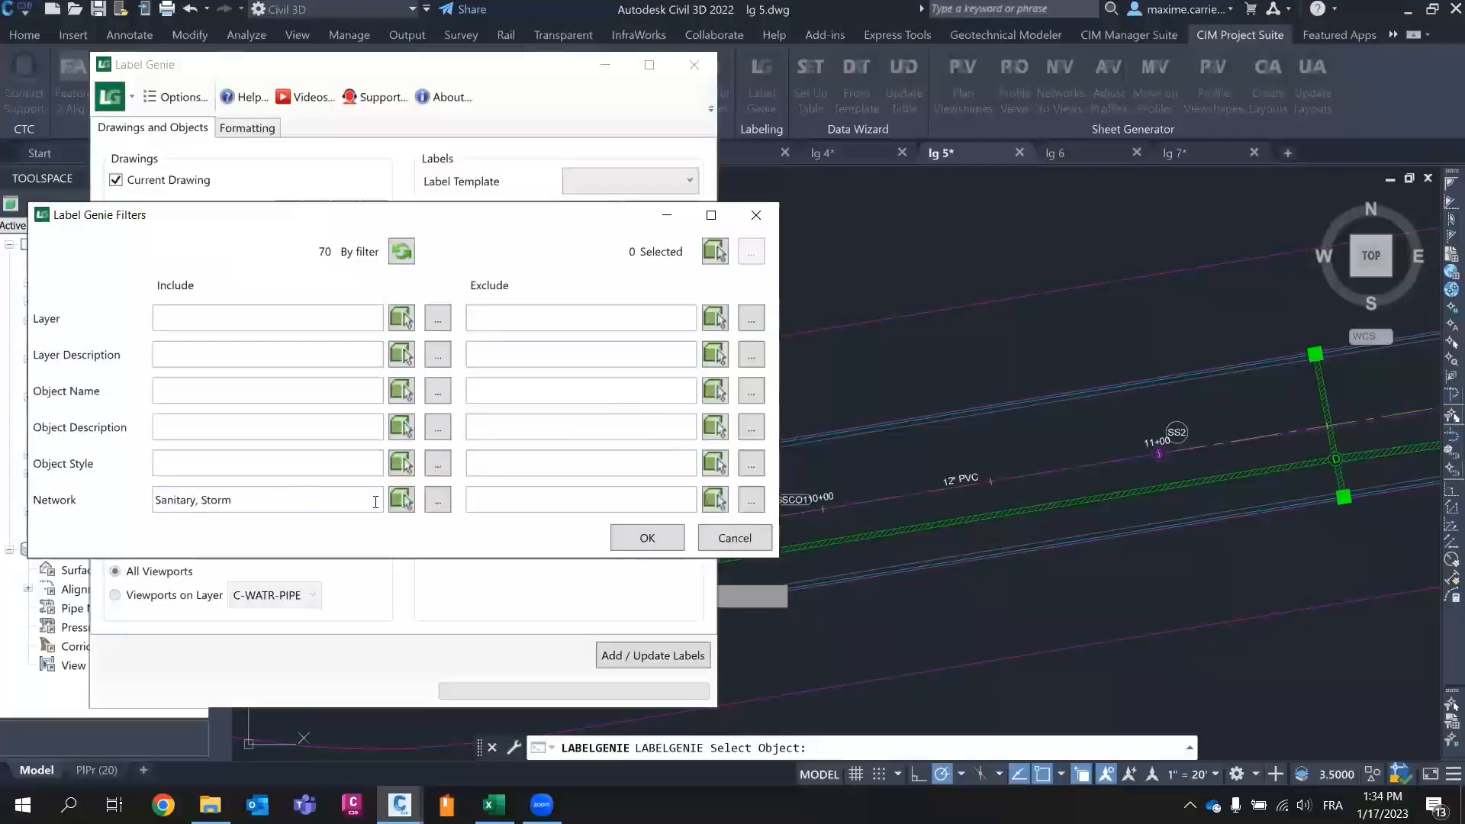
left_click(621, 532)
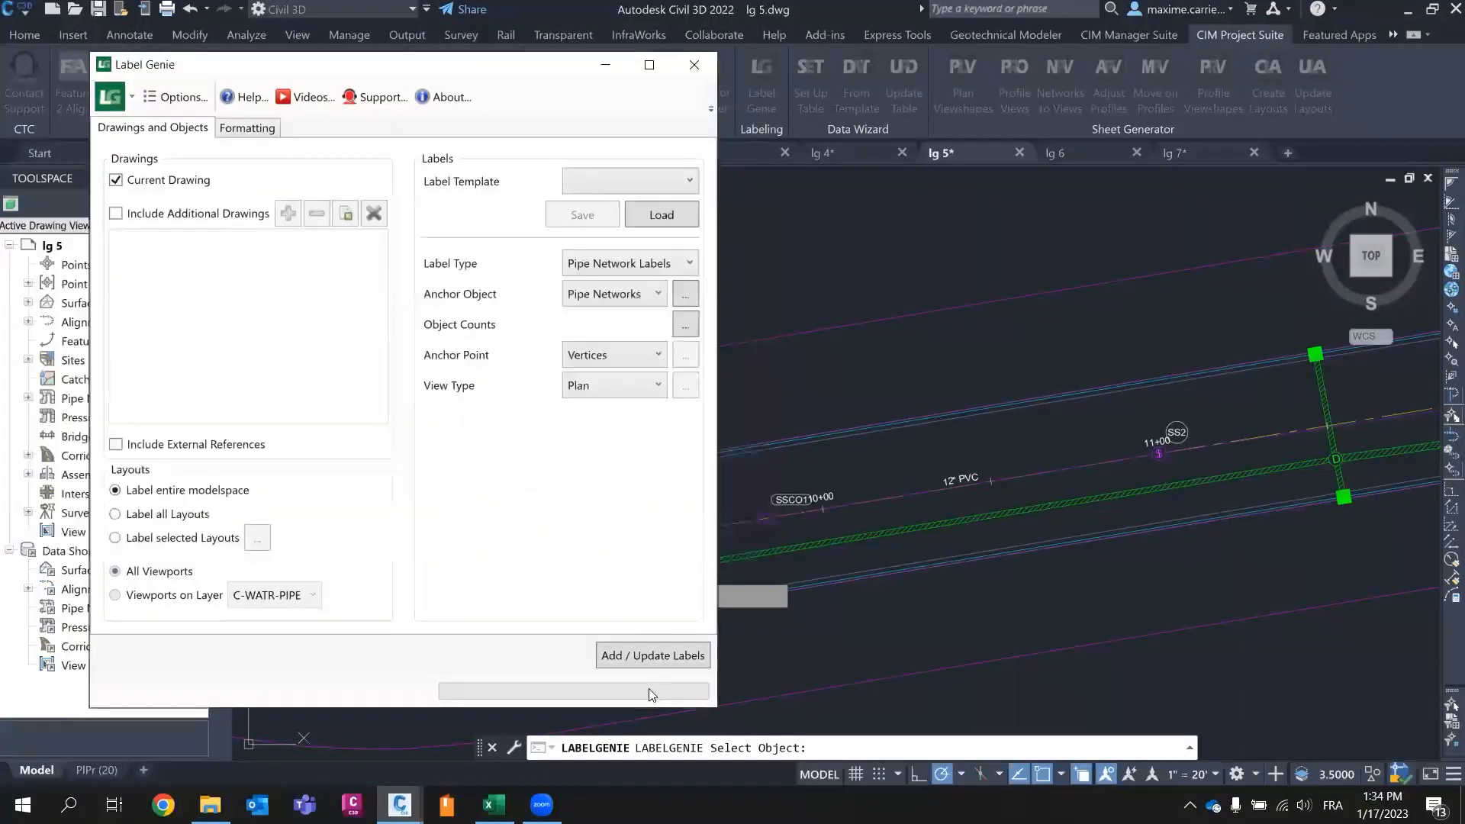
left_click(251, 129)
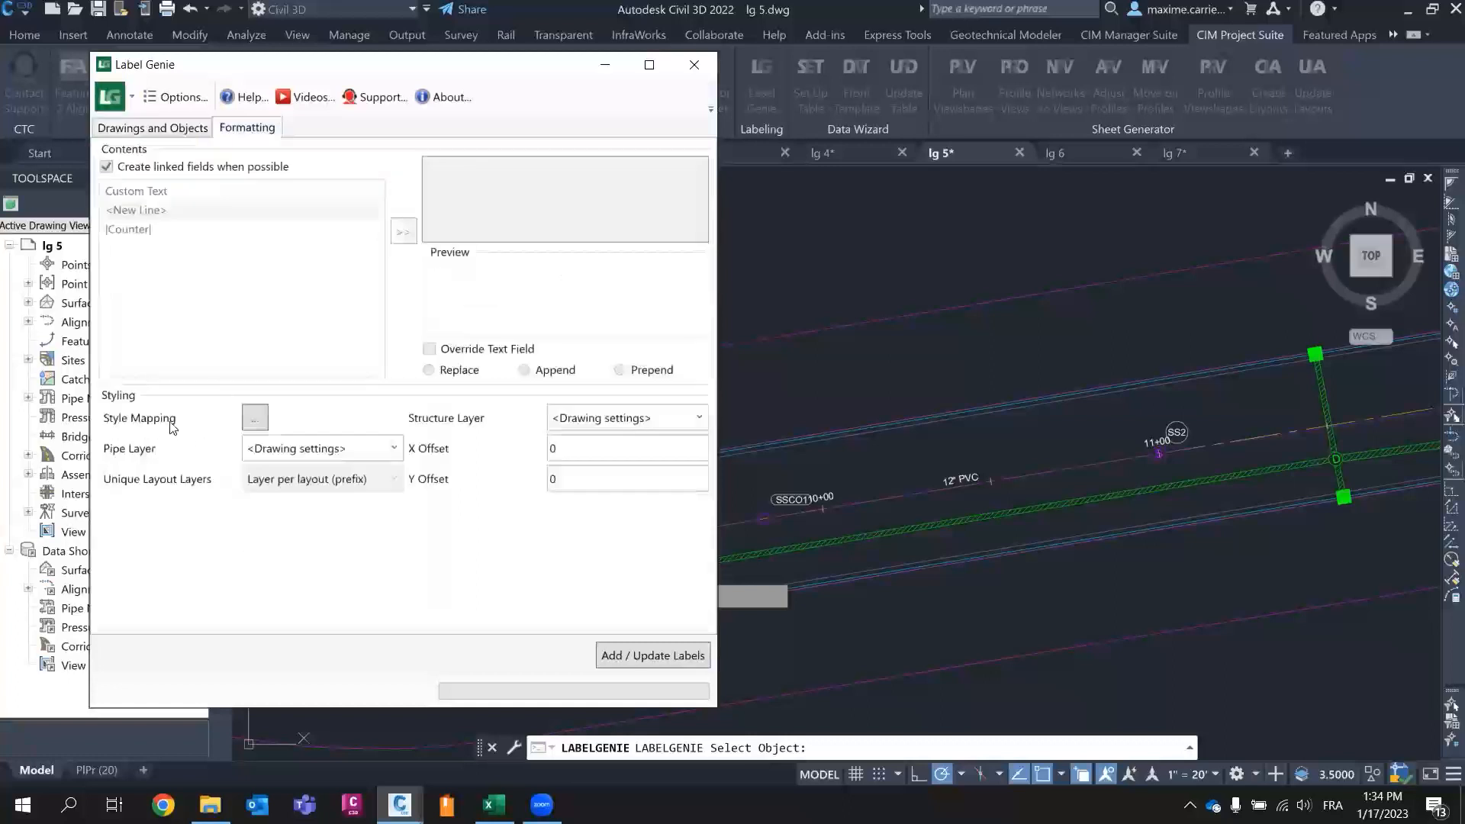
- Add and update the plan labels for the Storm and Sanitary networks, confirm the operation and close the status report
left_click(152, 128)
left_click(607, 655)
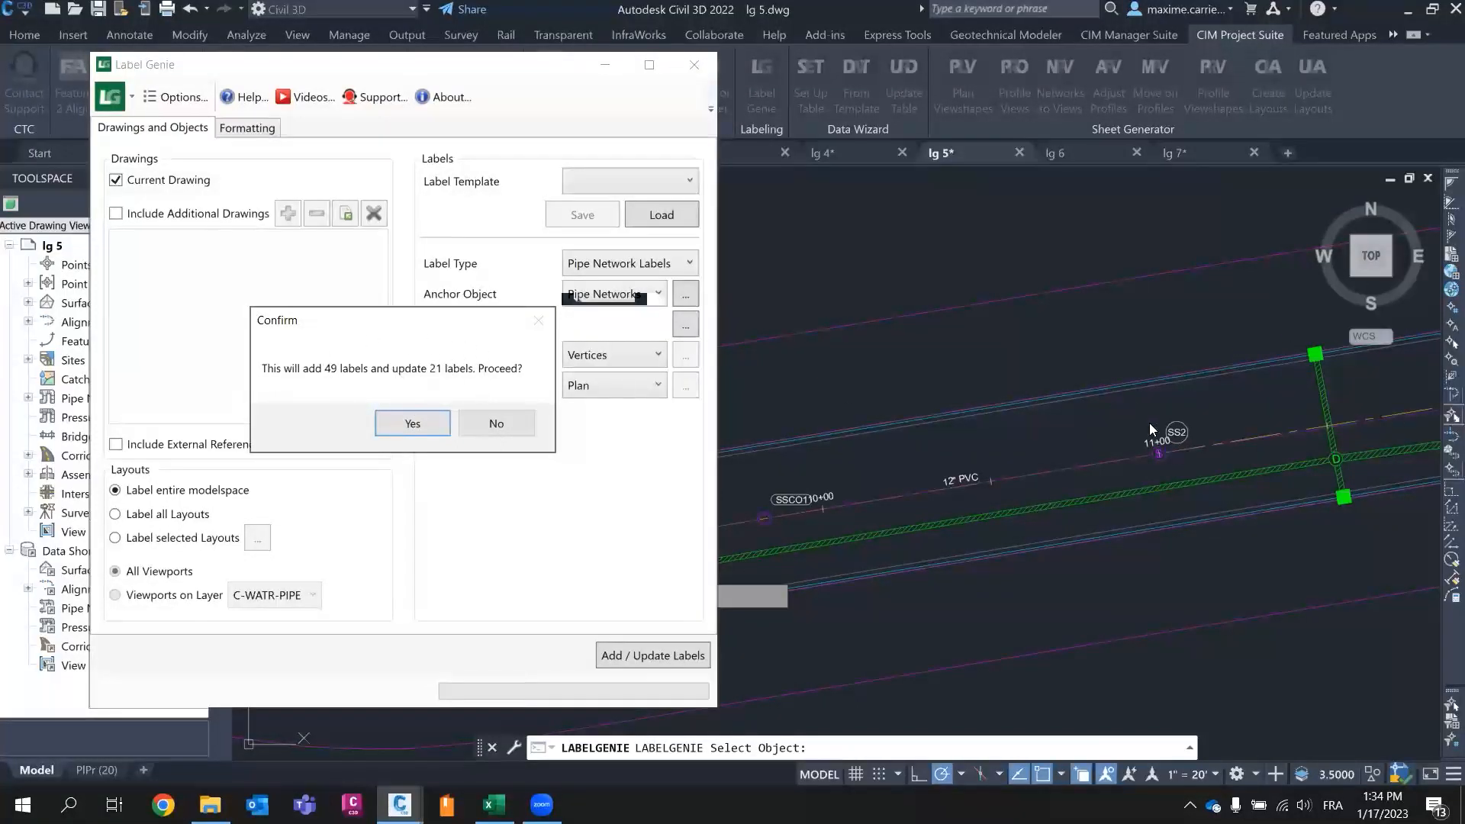
left_click(412, 423)
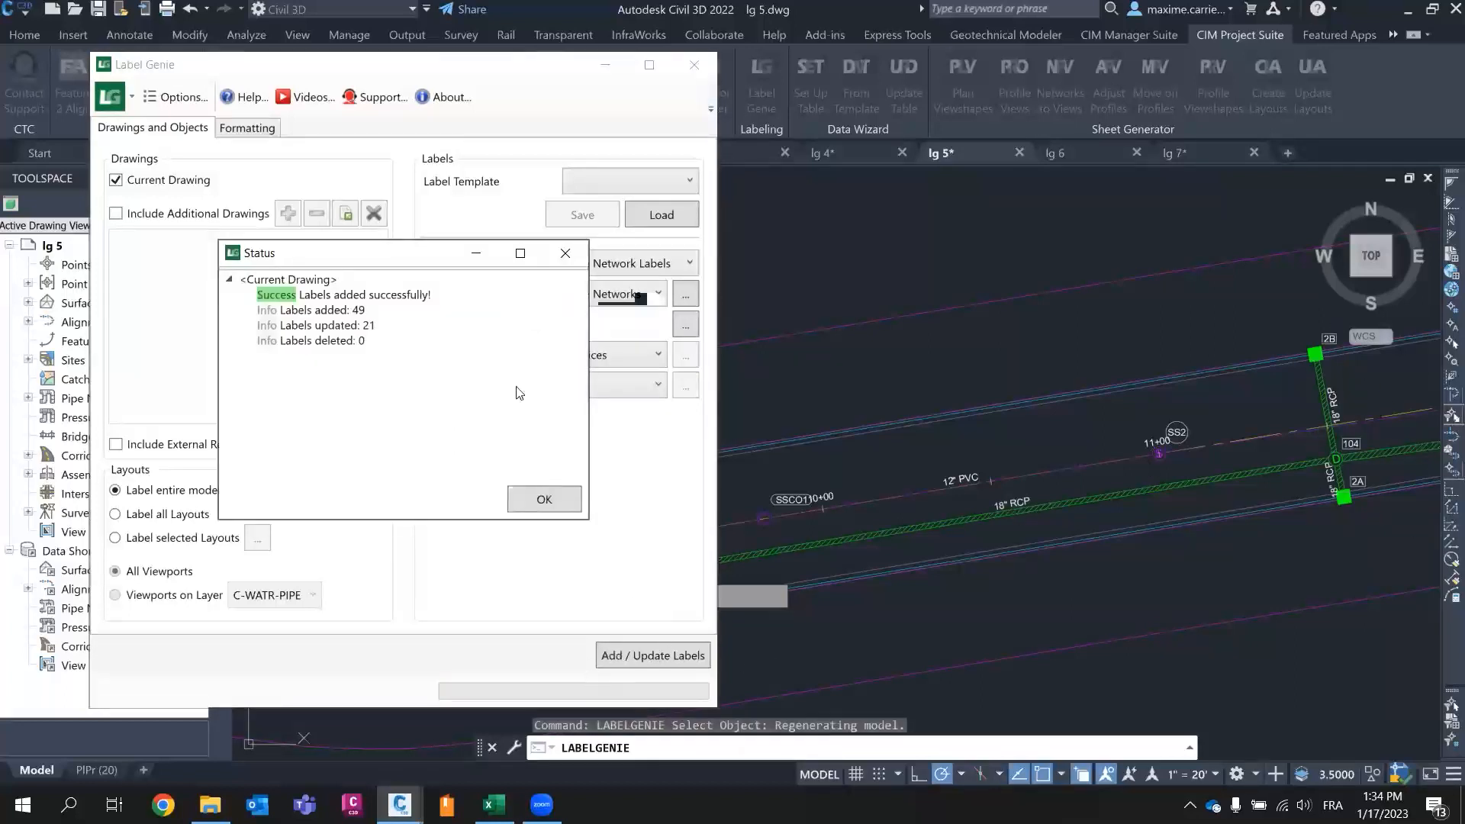
left_click(543, 498)
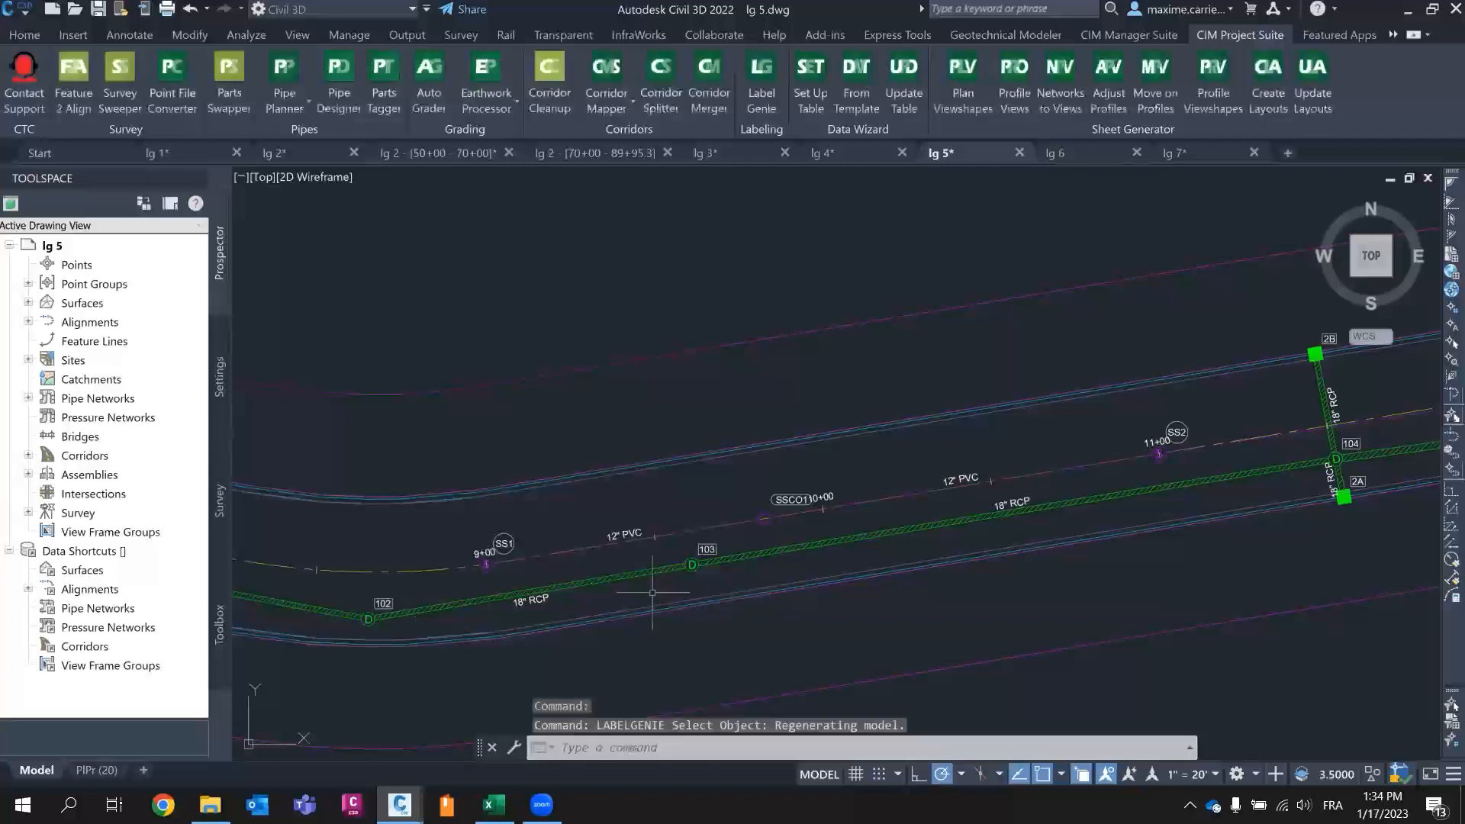
- Examine the pipe and structure labels placed along the Storm and Sanitary networks in plan
mouse_move(1222, 459)
middle_mouse_down()
mouse_move(574, 560)
mouse_move(364, 563)
middle_mouse_up()
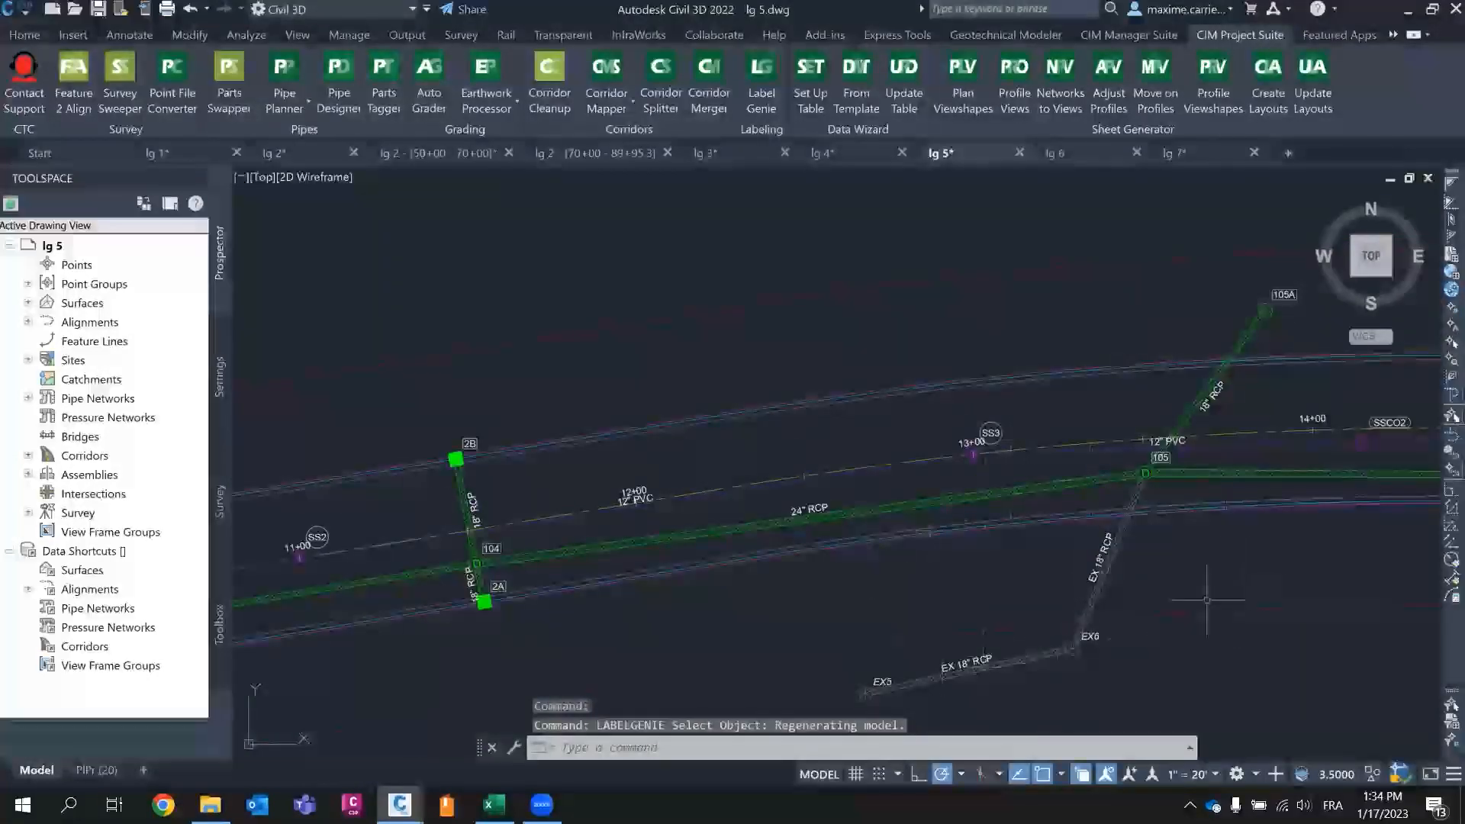
middle_click_drag(1276, 534, 717, 565)
scroll(752, 566, "down", 3)
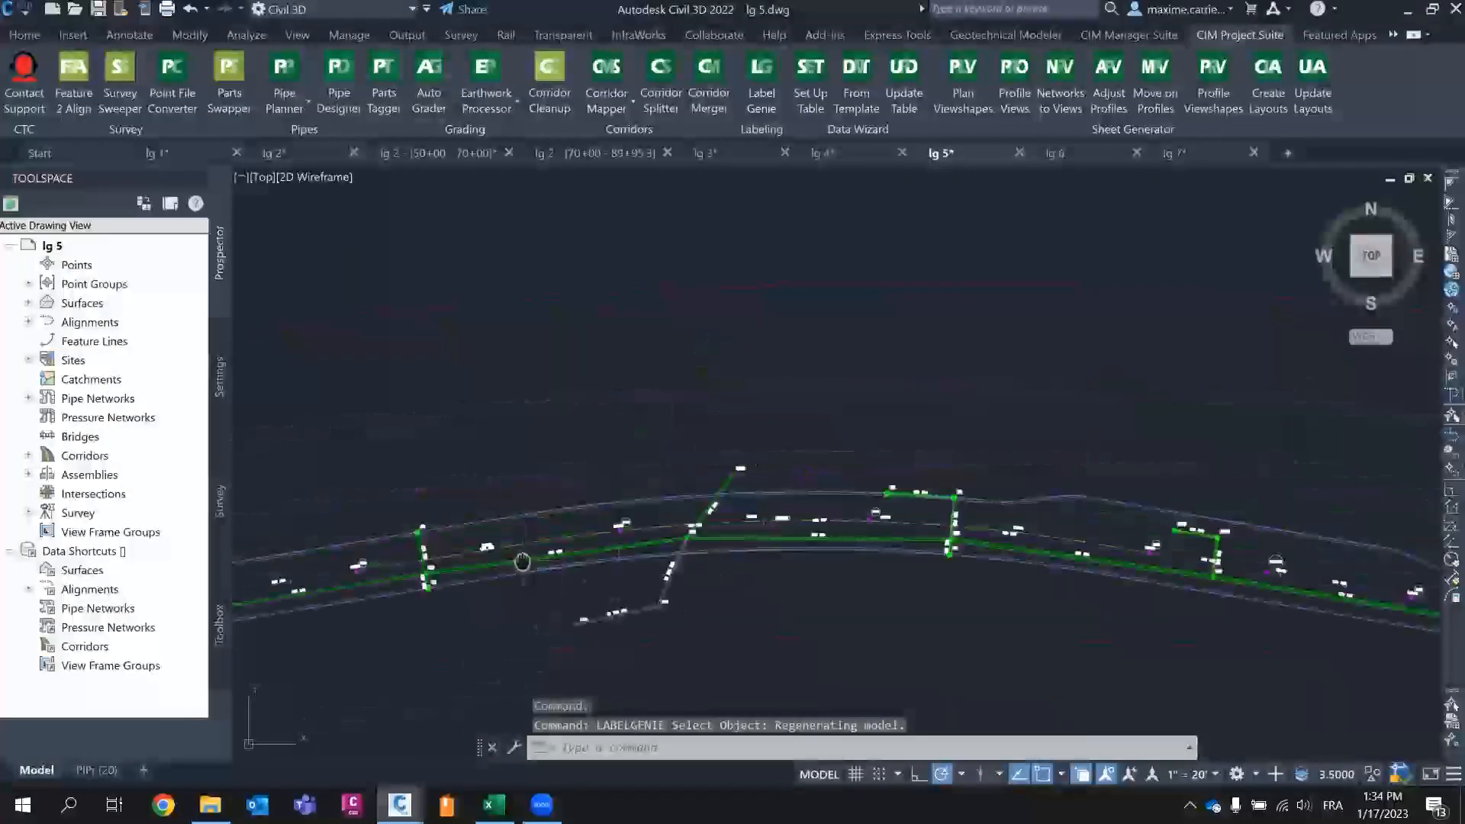
middle_click_drag(524, 562, 1068, 423)
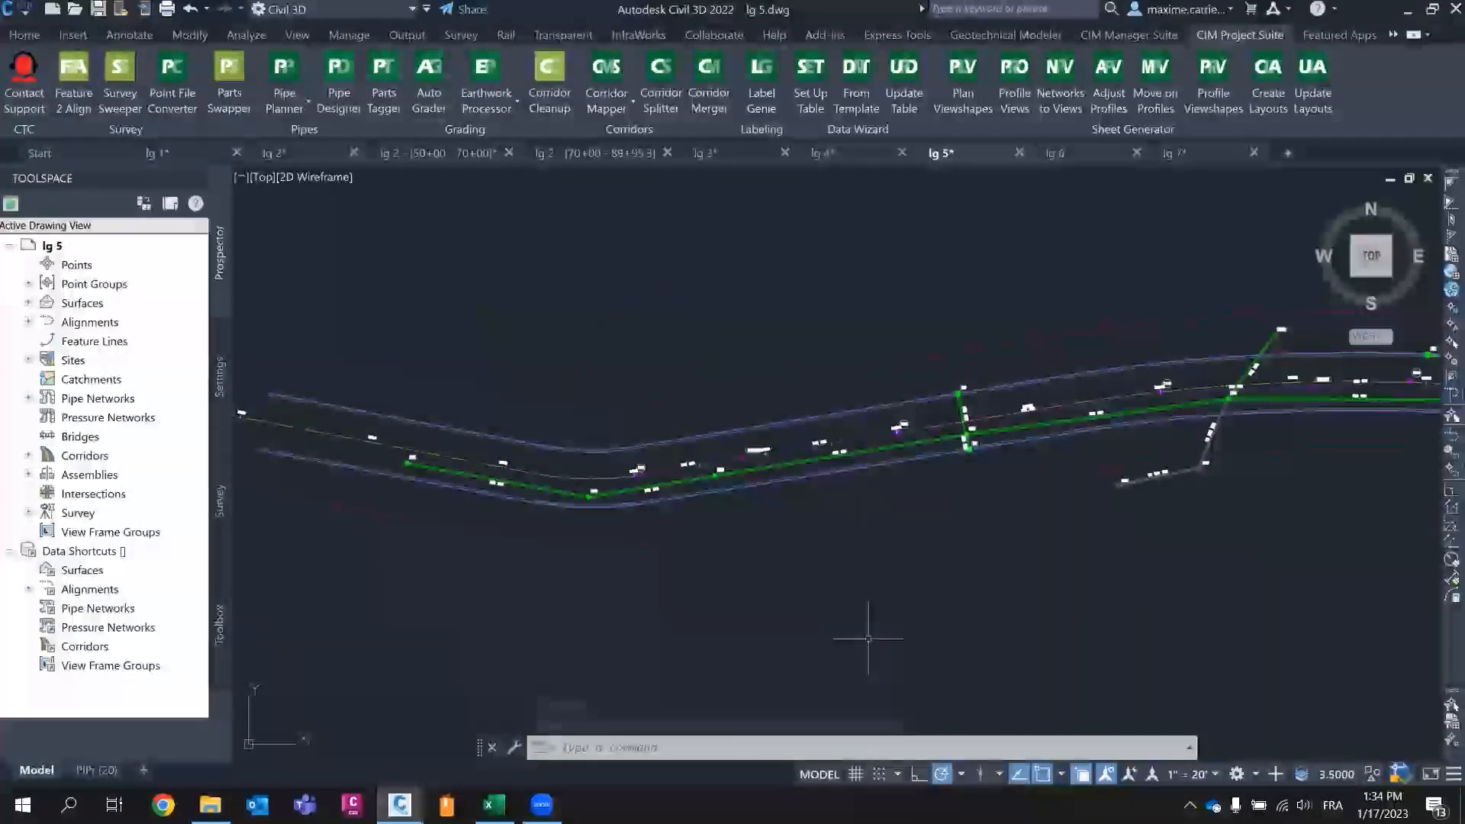
scroll(877, 657, "down", 4)
middle_click_drag(981, 377, 947, 414)
scroll(948, 415, "up", 3)
scroll(946, 481, "down", 2)
scroll(946, 479, "up", 1)
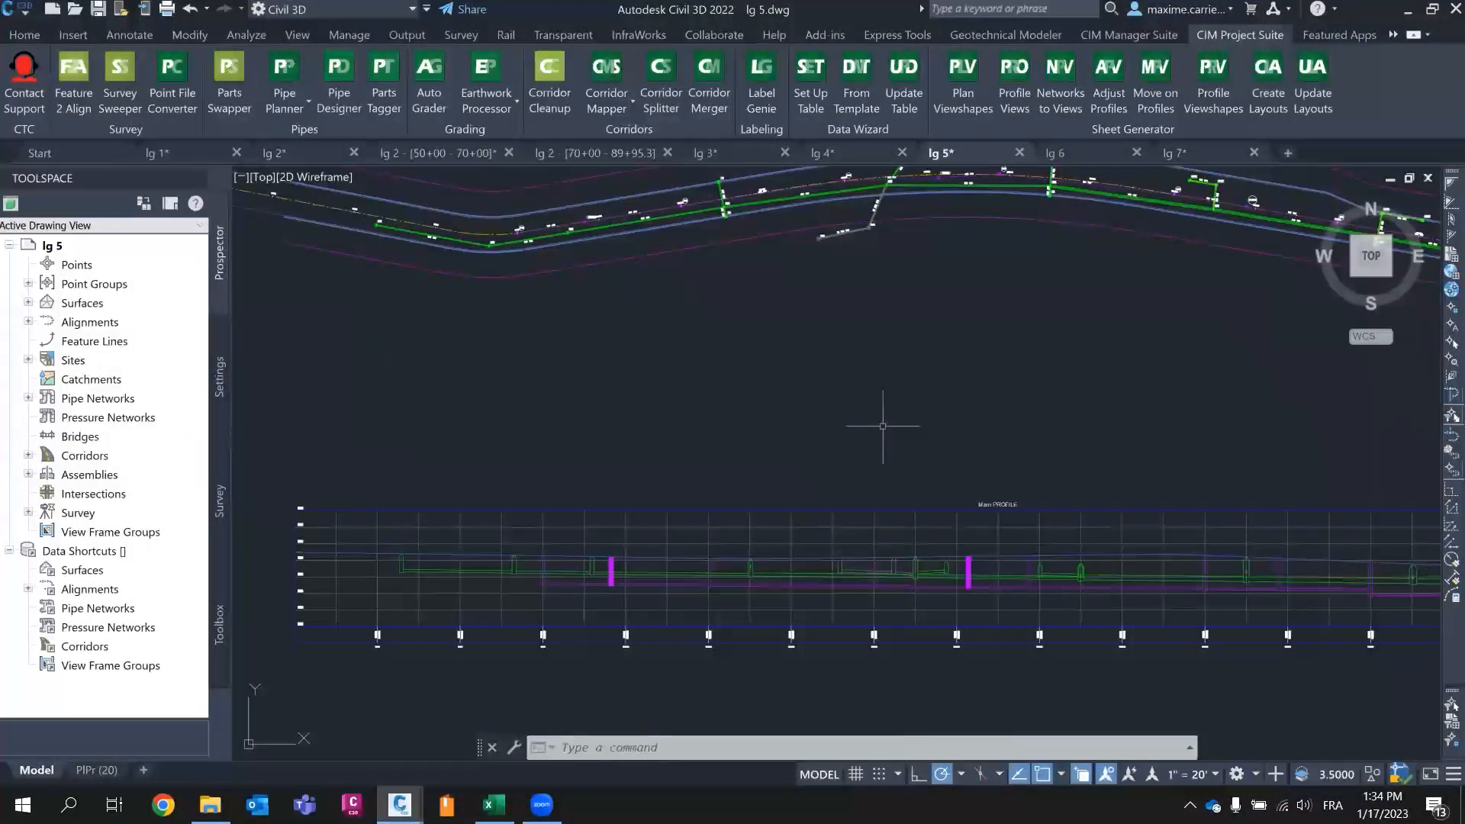
- Reopen Label Genie and load the "20 - pipe networks in prof" label template, discarding the unsaved changes
mouse_move(824, 550)
middle_mouse_down()
mouse_move(814, 392)
mouse_move(836, 302)
mouse_move(796, 301)
middle_mouse_up()
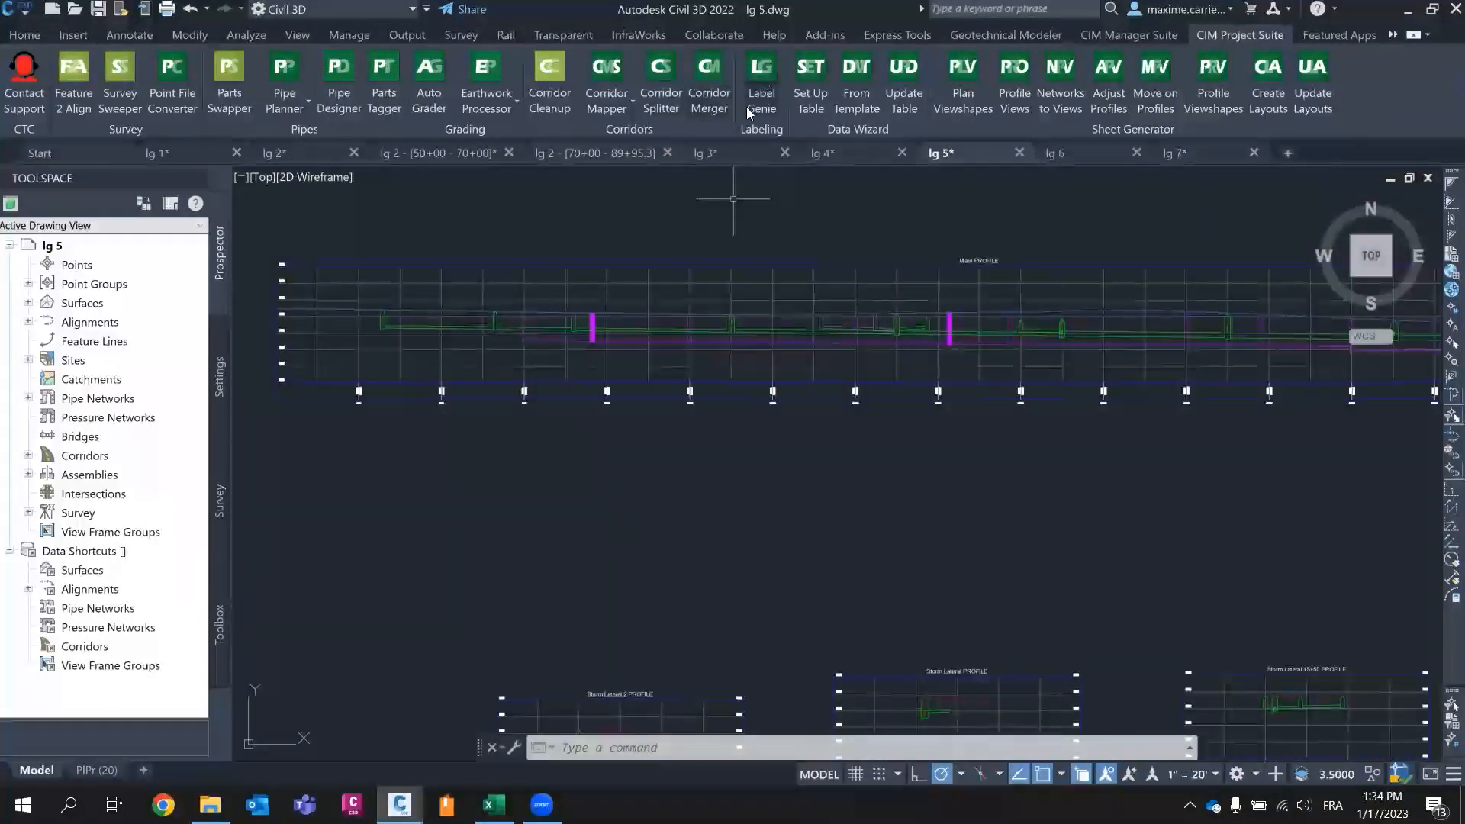
scroll(944, 366, "down", 1)
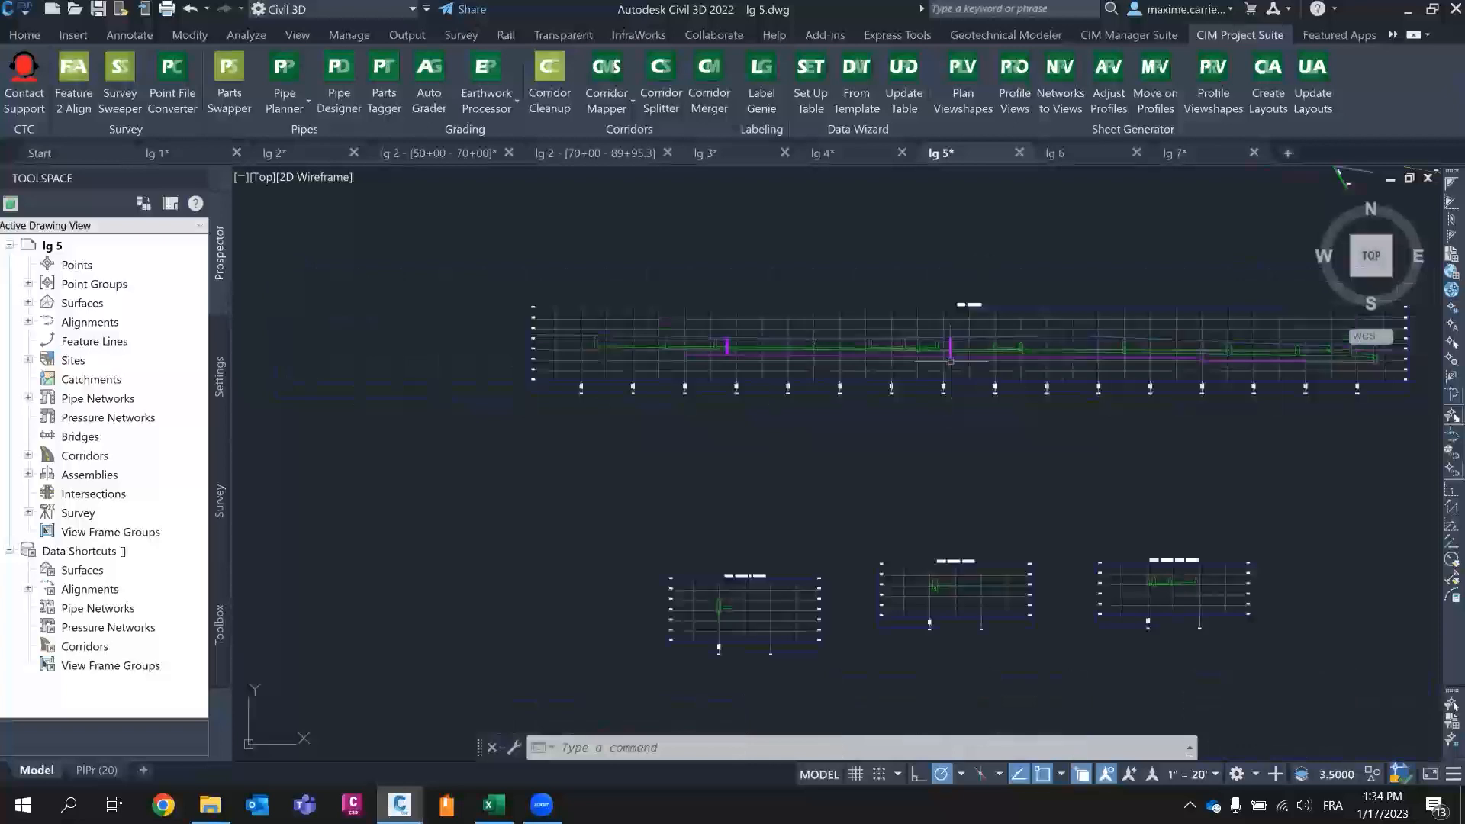
scroll(748, 348, "up", 1)
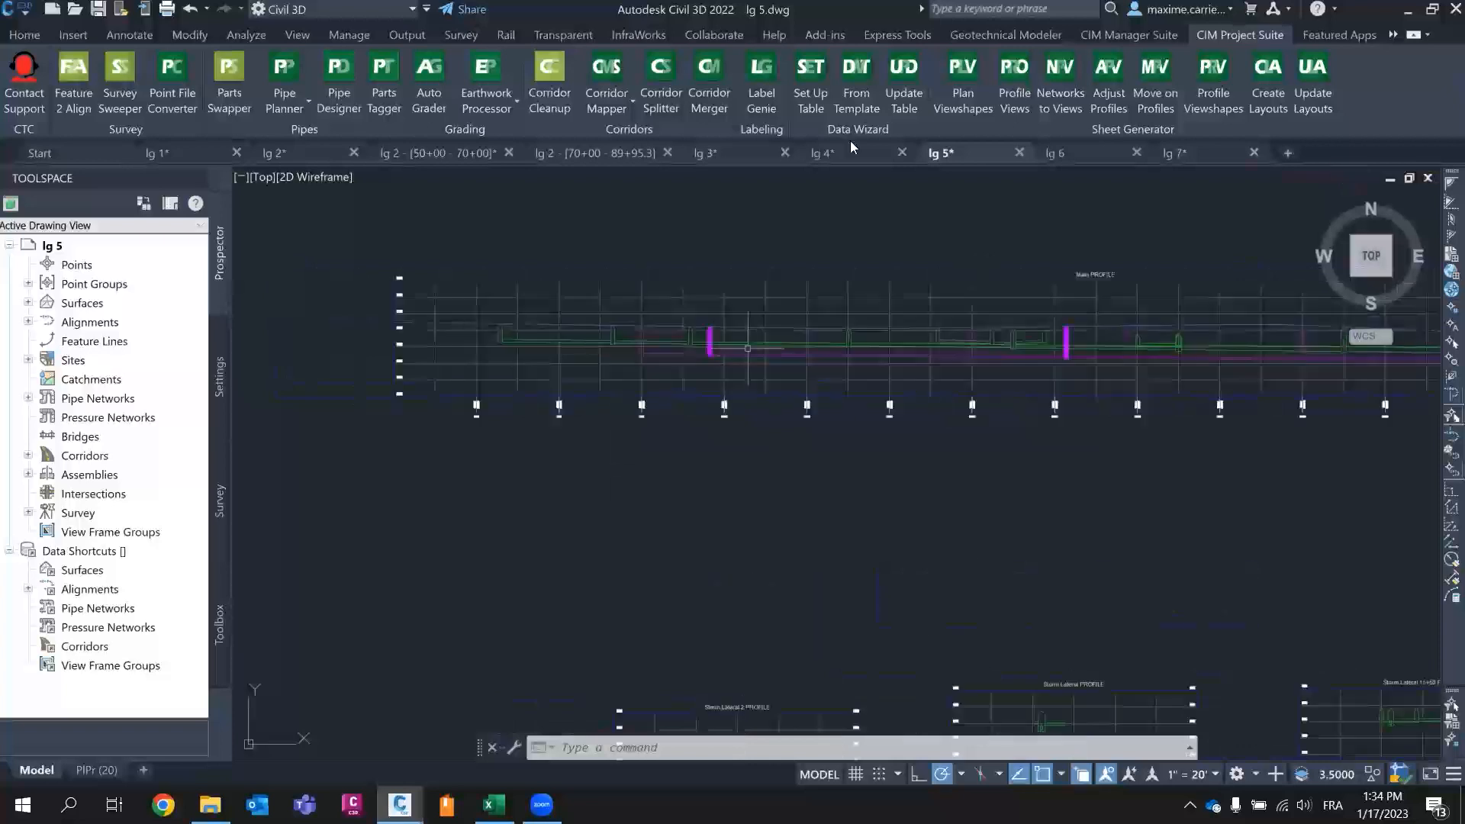
left_click(760, 92)
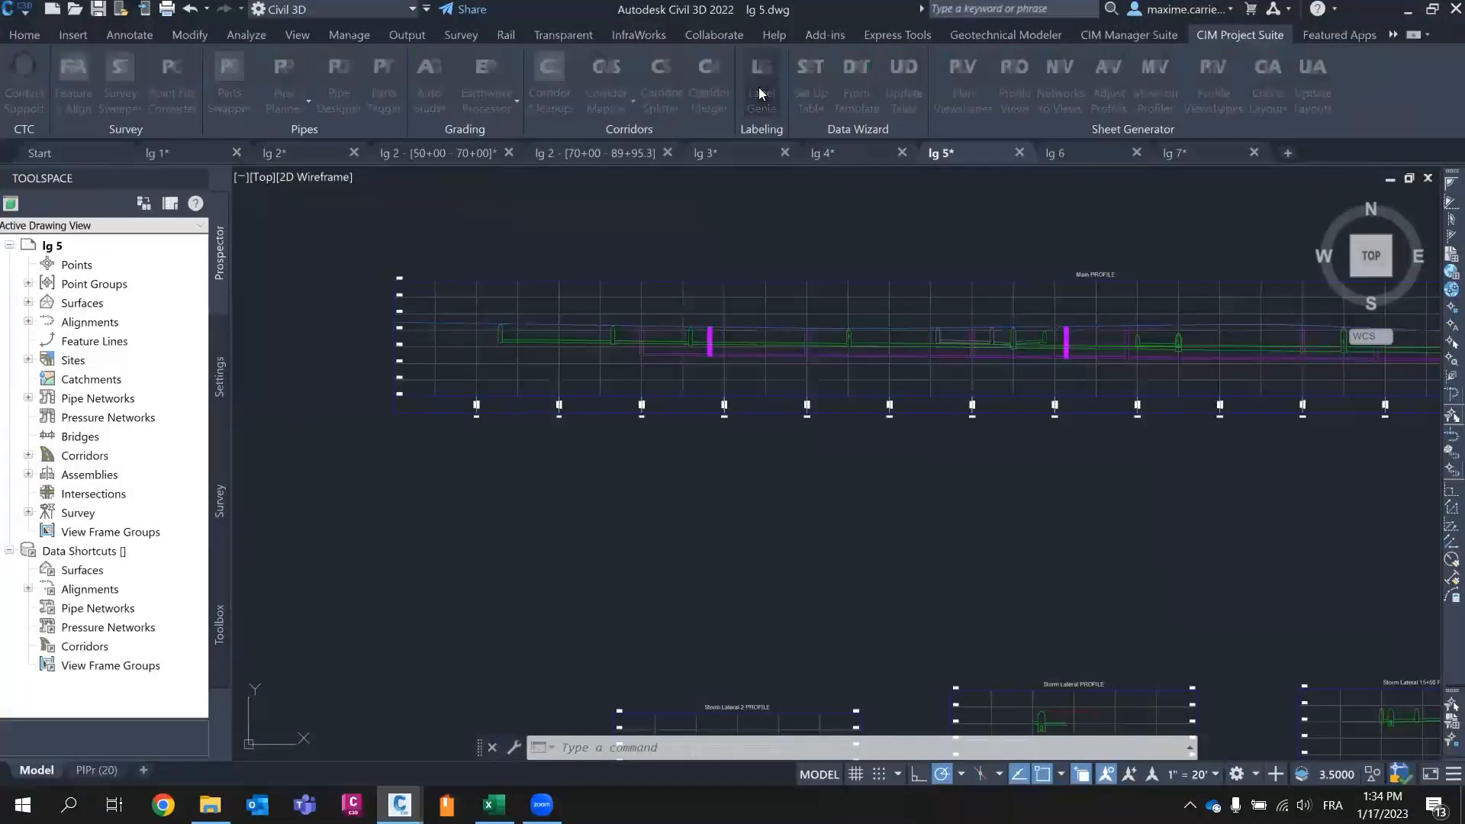
left_click(647, 183)
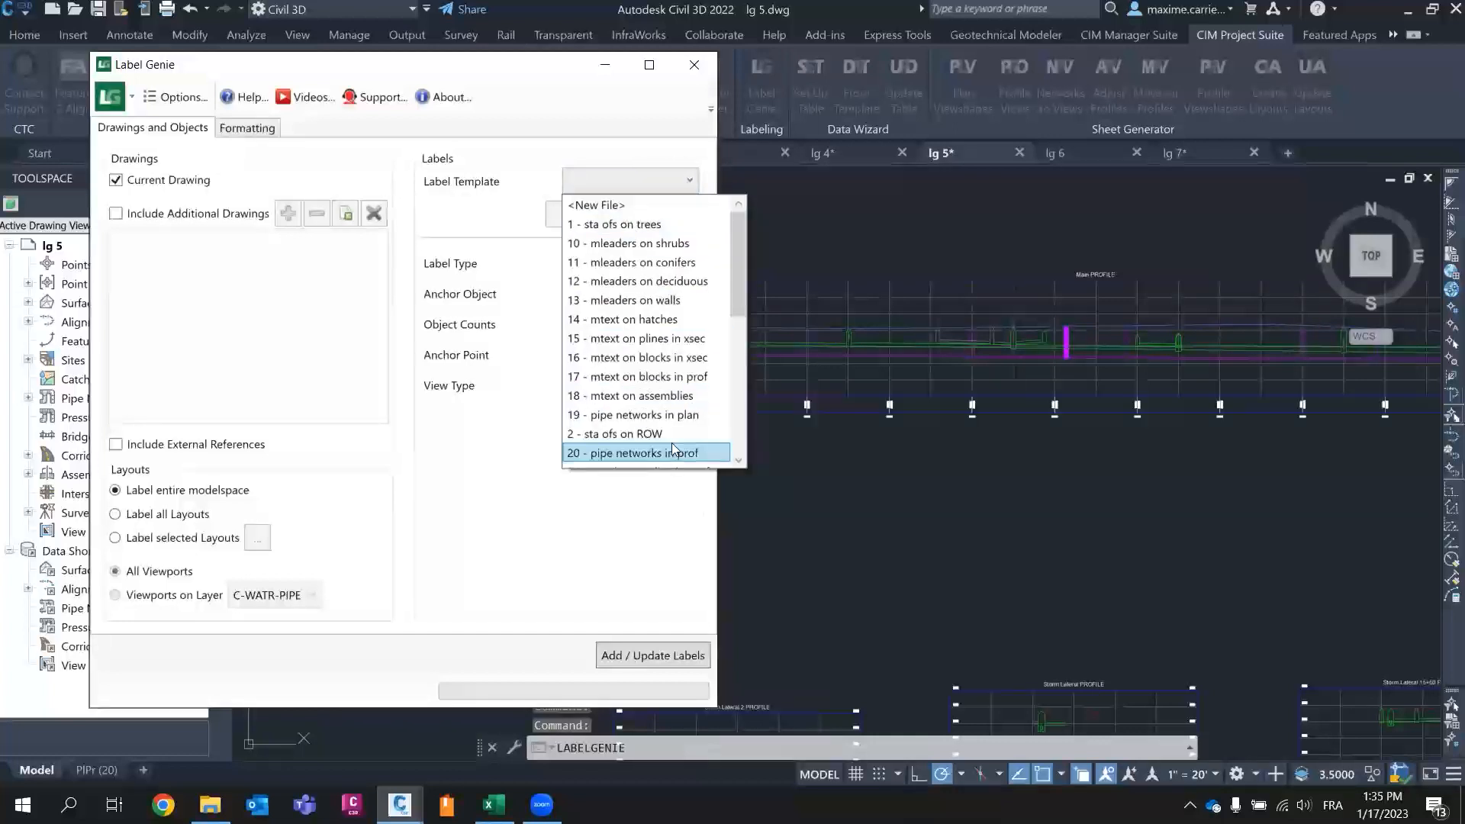
left_click(670, 446)
left_click(671, 220)
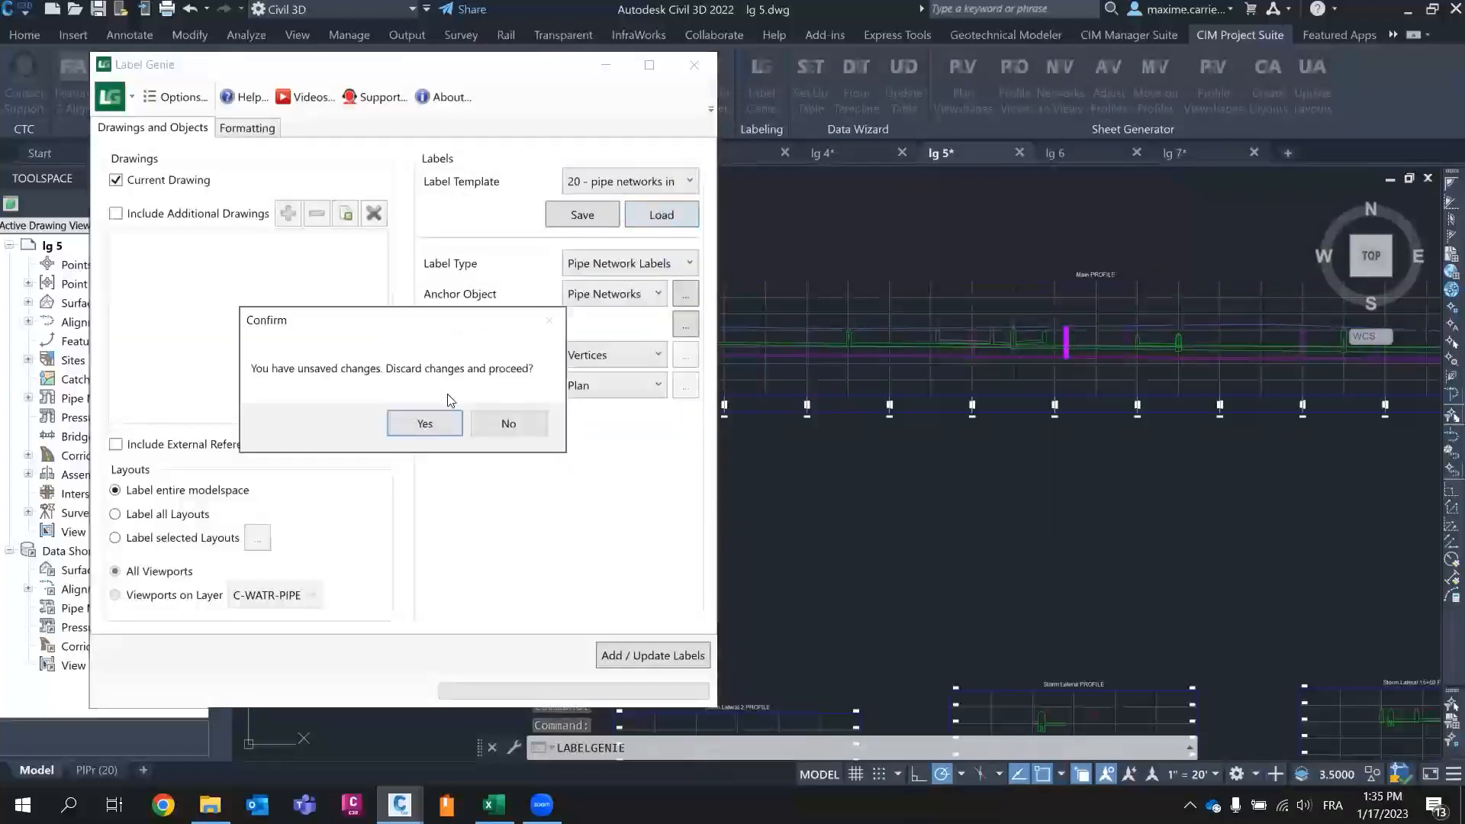
left_click(423, 422)
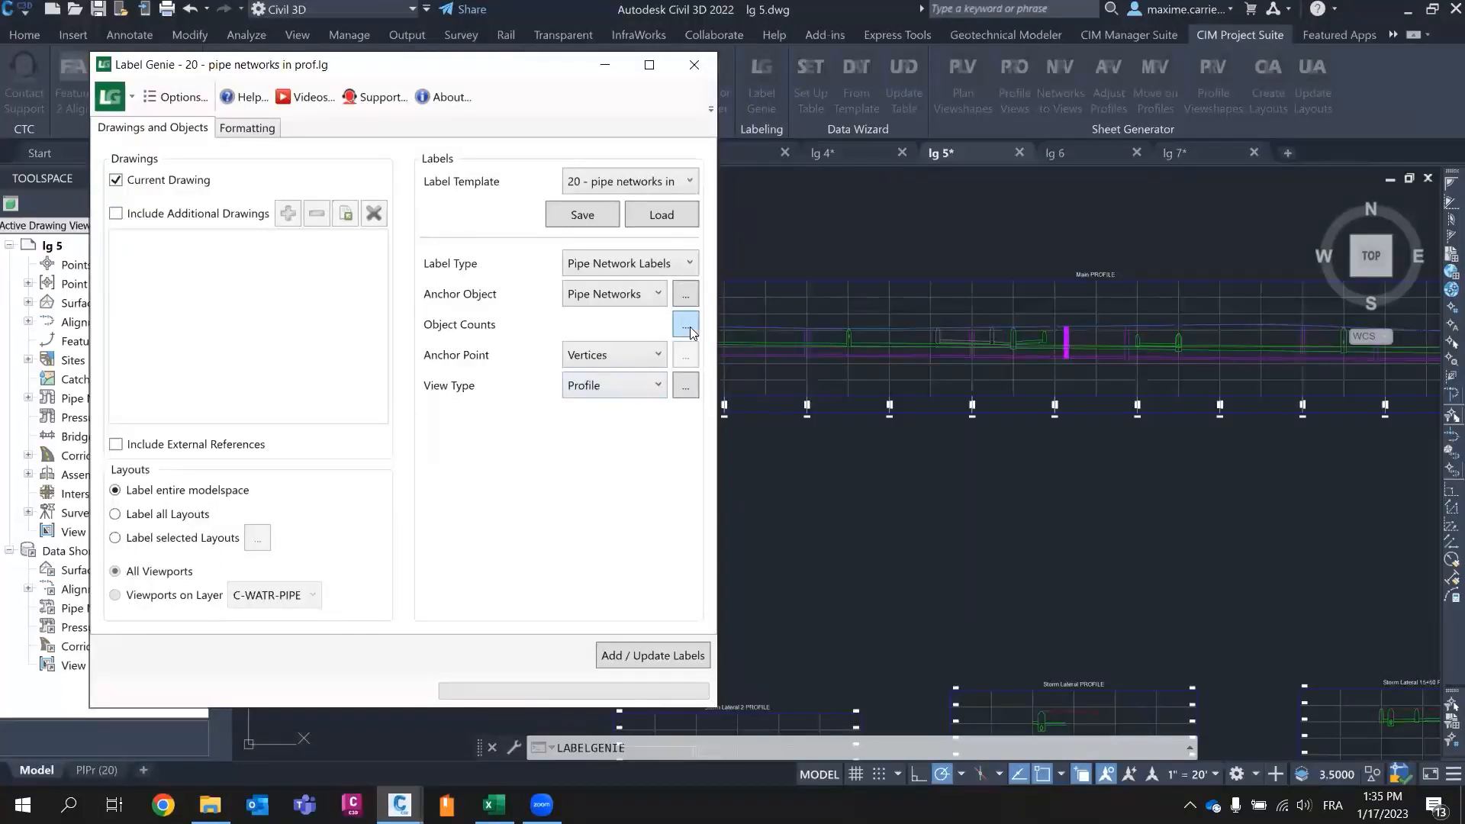
- Check the object counts and restrict the pipe network anchor objects to the "Sanitary" network
left_click(688, 328)
left_click(441, 431)
left_click(686, 295)
left_click(283, 501)
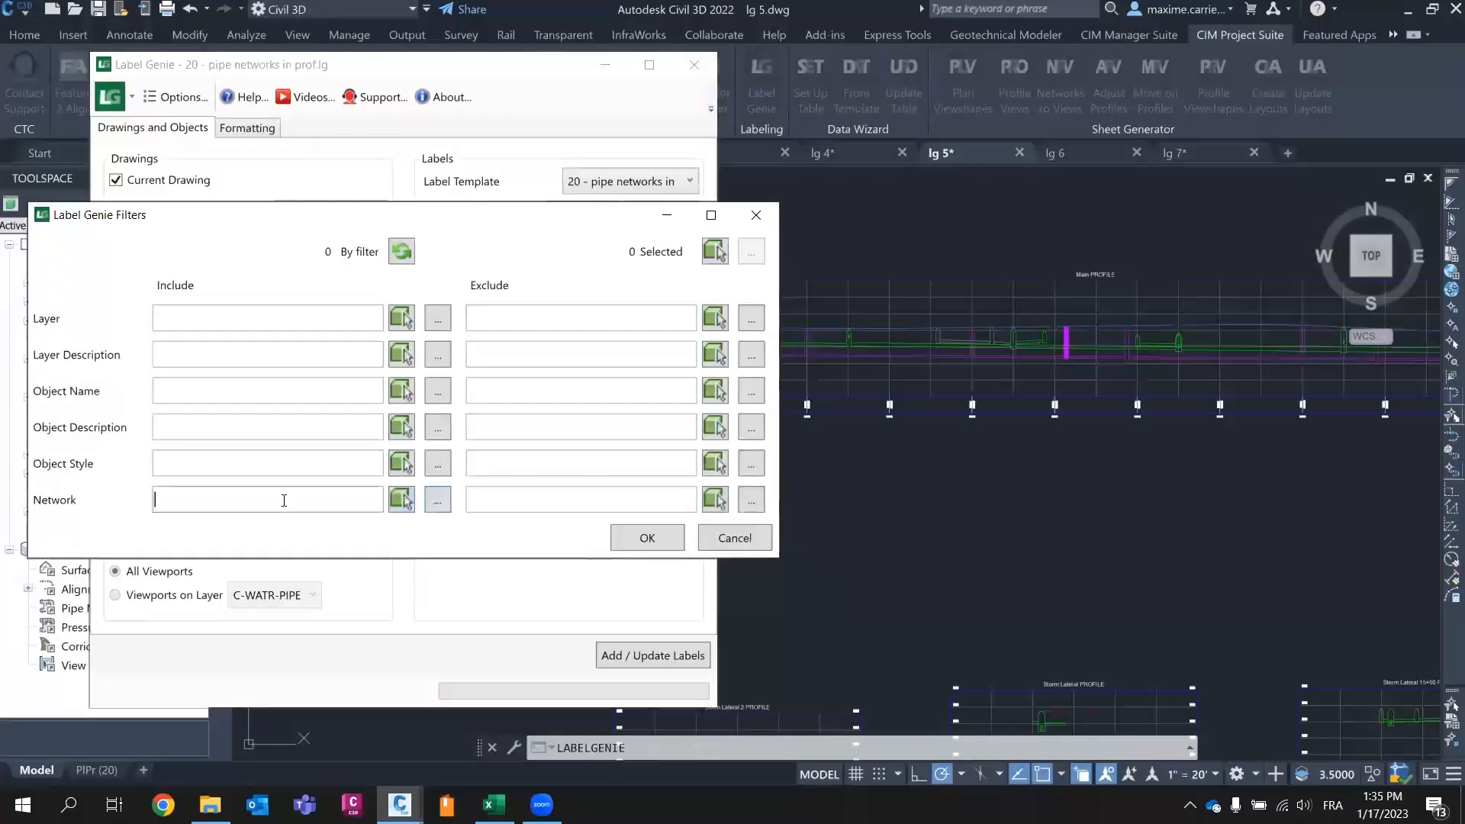
type("Sanitary")
left_click(647, 538)
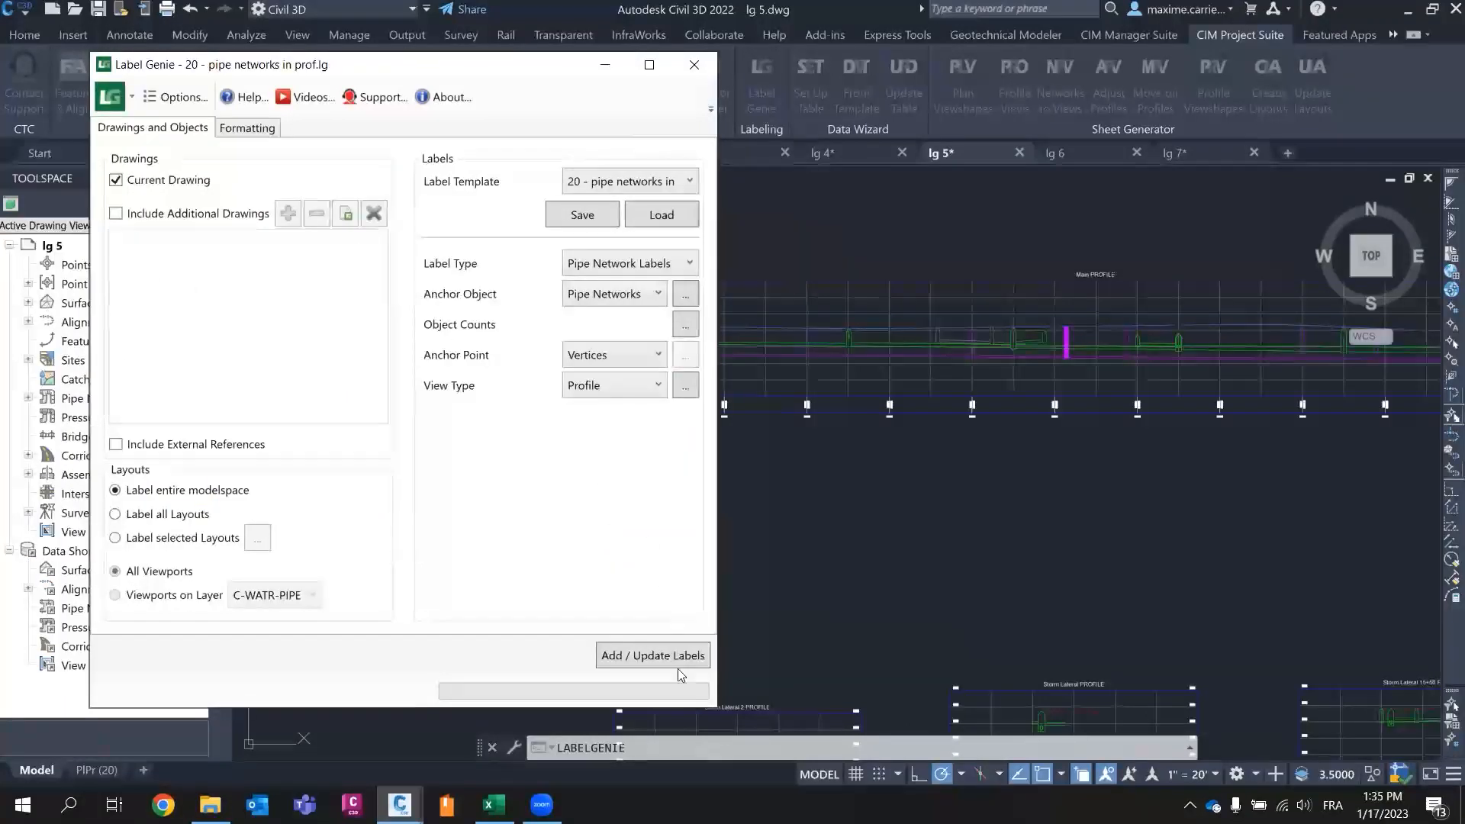
- Add the profile labels to the Sanitary network, confirm the operation and close the status report
left_click(651, 656)
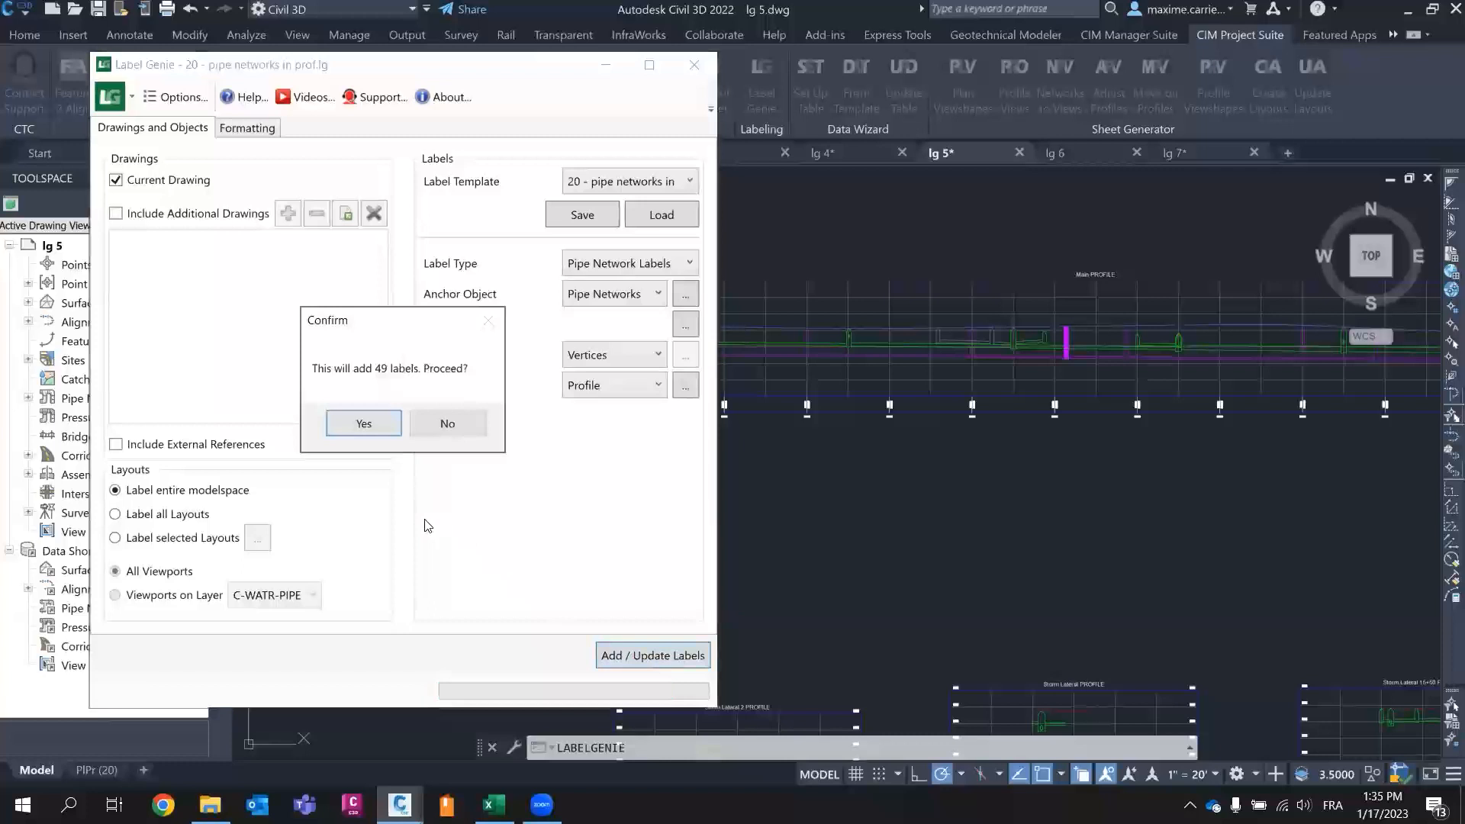
left_click(364, 424)
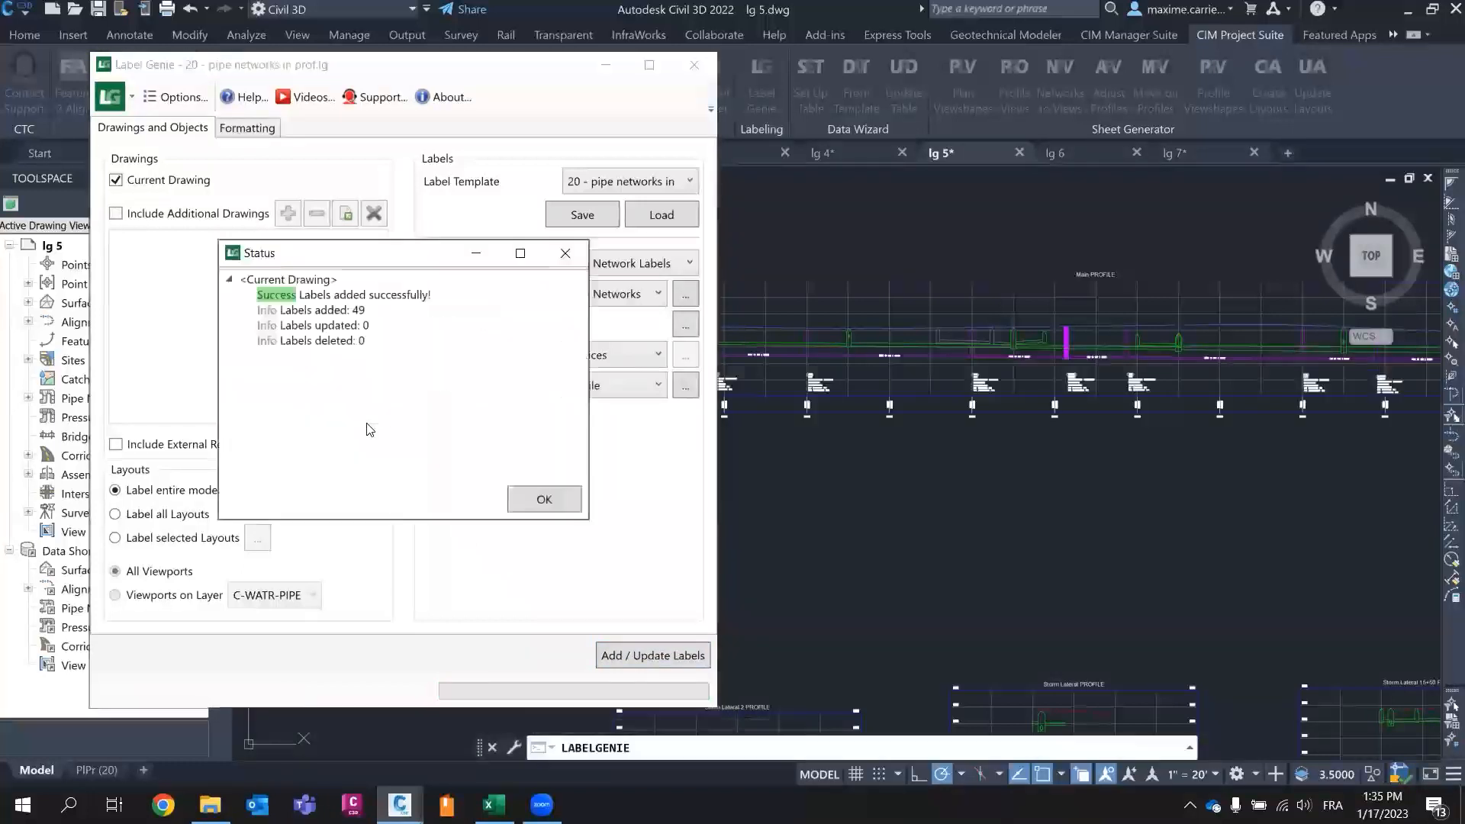
left_click(531, 501)
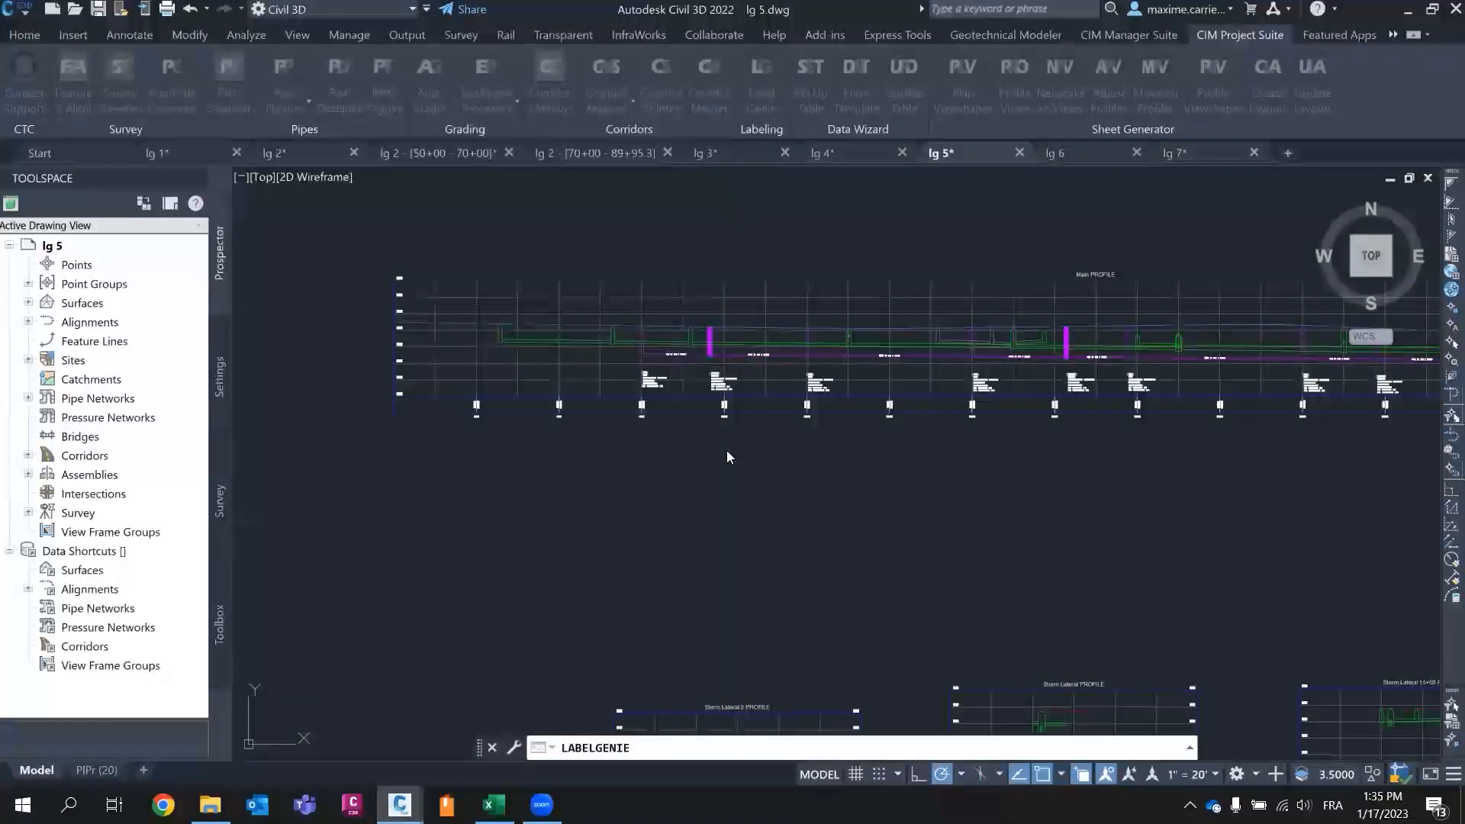
- Examine the Sanitary pipe and structure labels in the stacked Main PROFILE views
scroll(731, 366, "down", 4)
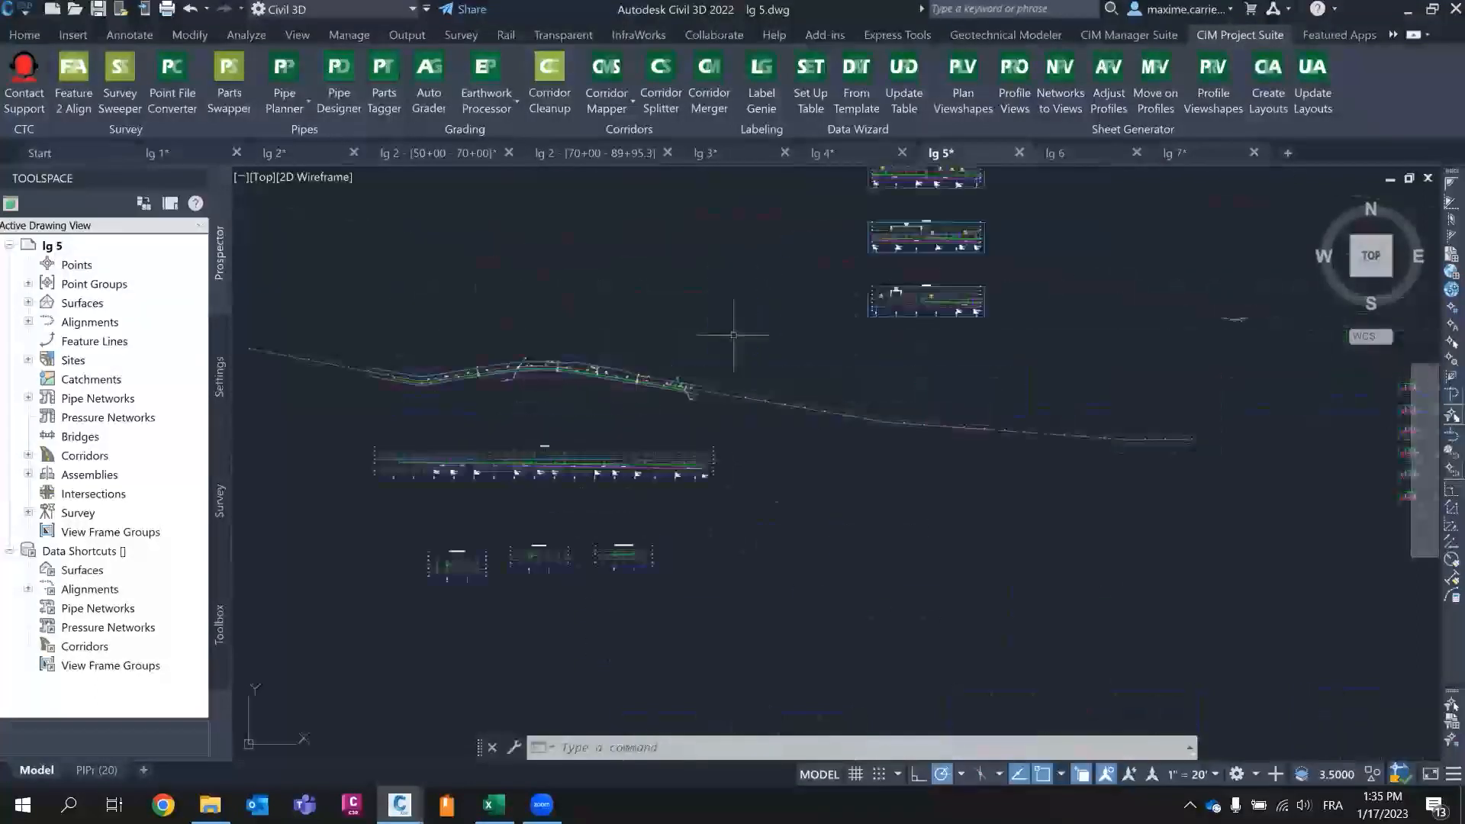
scroll(504, 454, "up", 4)
scroll(464, 497, "down", 4)
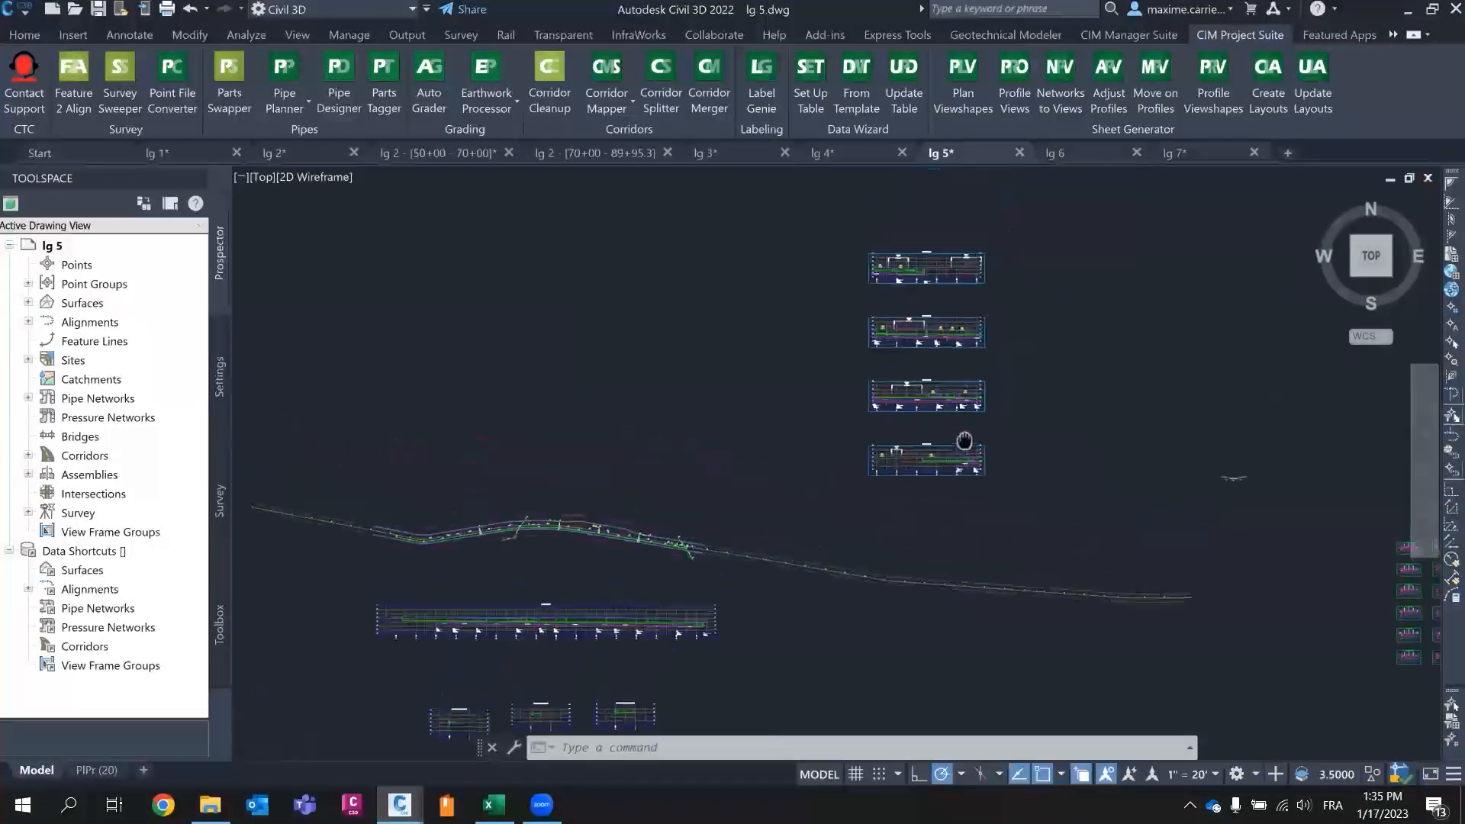
scroll(921, 376, "up", 8)
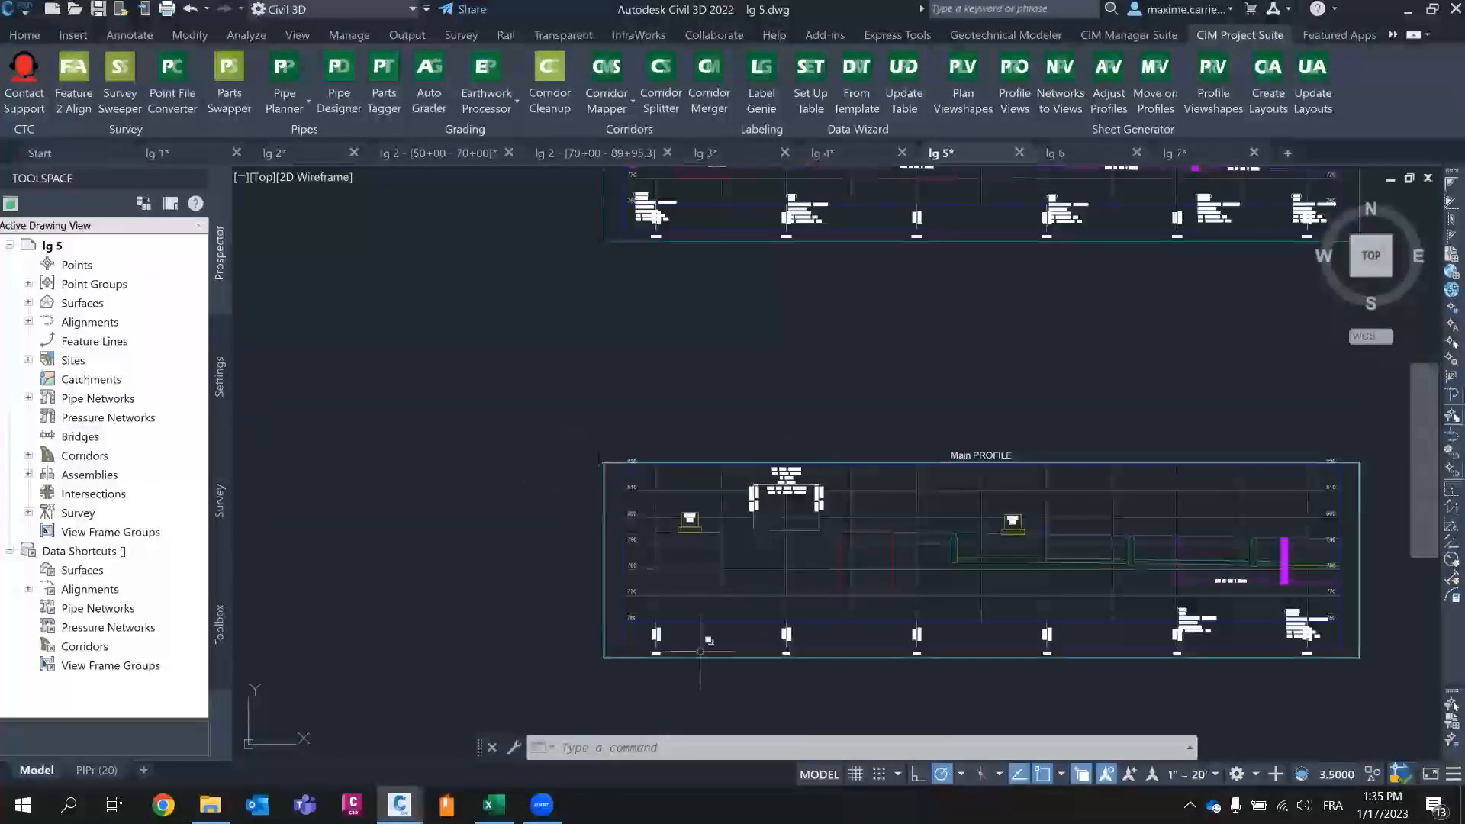
mouse_move(1226, 574)
middle_mouse_down()
mouse_move(992, 534)
mouse_move(572, 309)
middle_mouse_up()
scroll(477, 328, "up", 8)
scroll(485, 414, "down", 8)
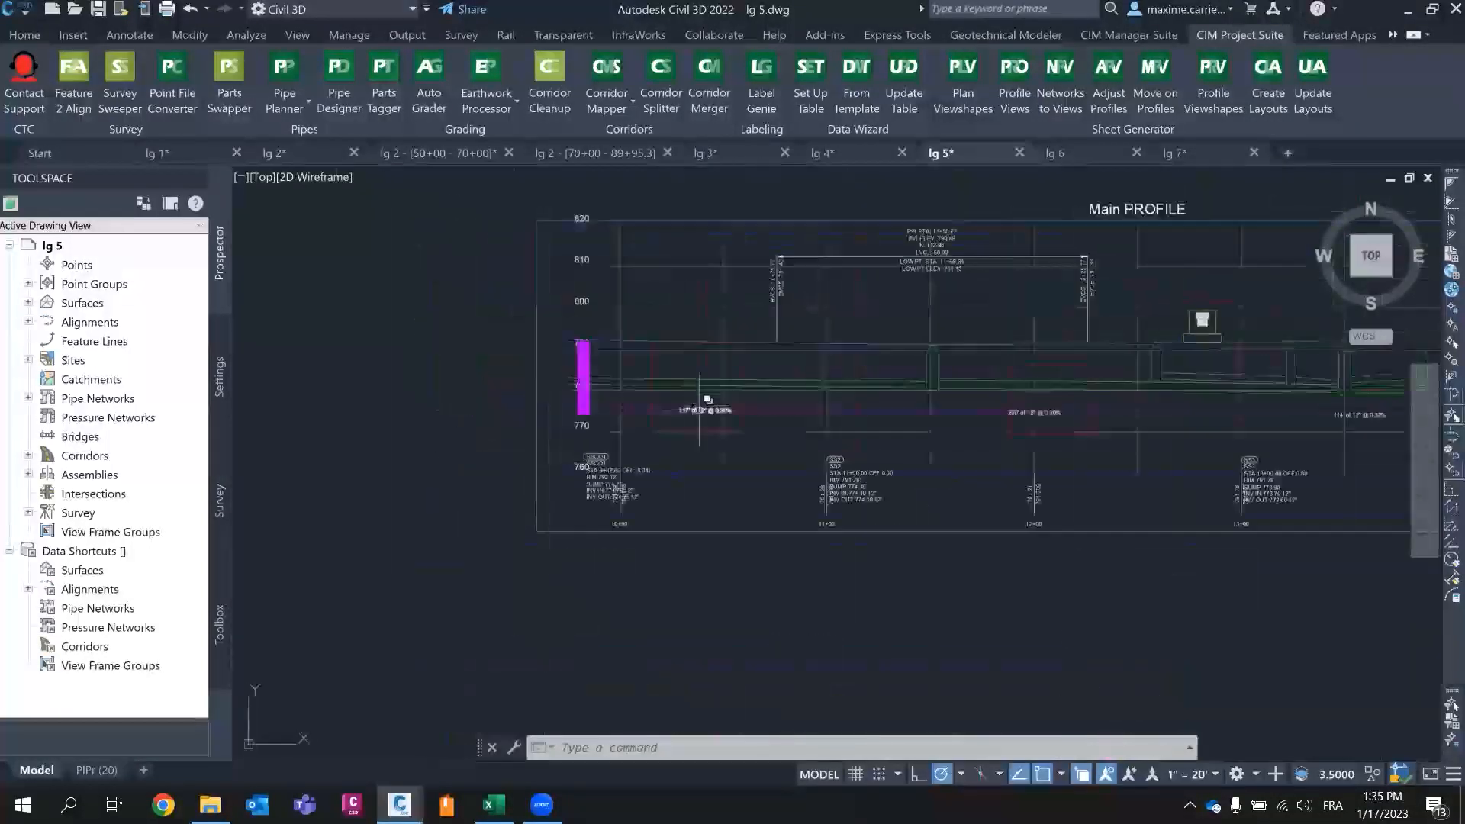
middle_click_drag(955, 419, 664, 435)
scroll(1066, 459, "down", 5)
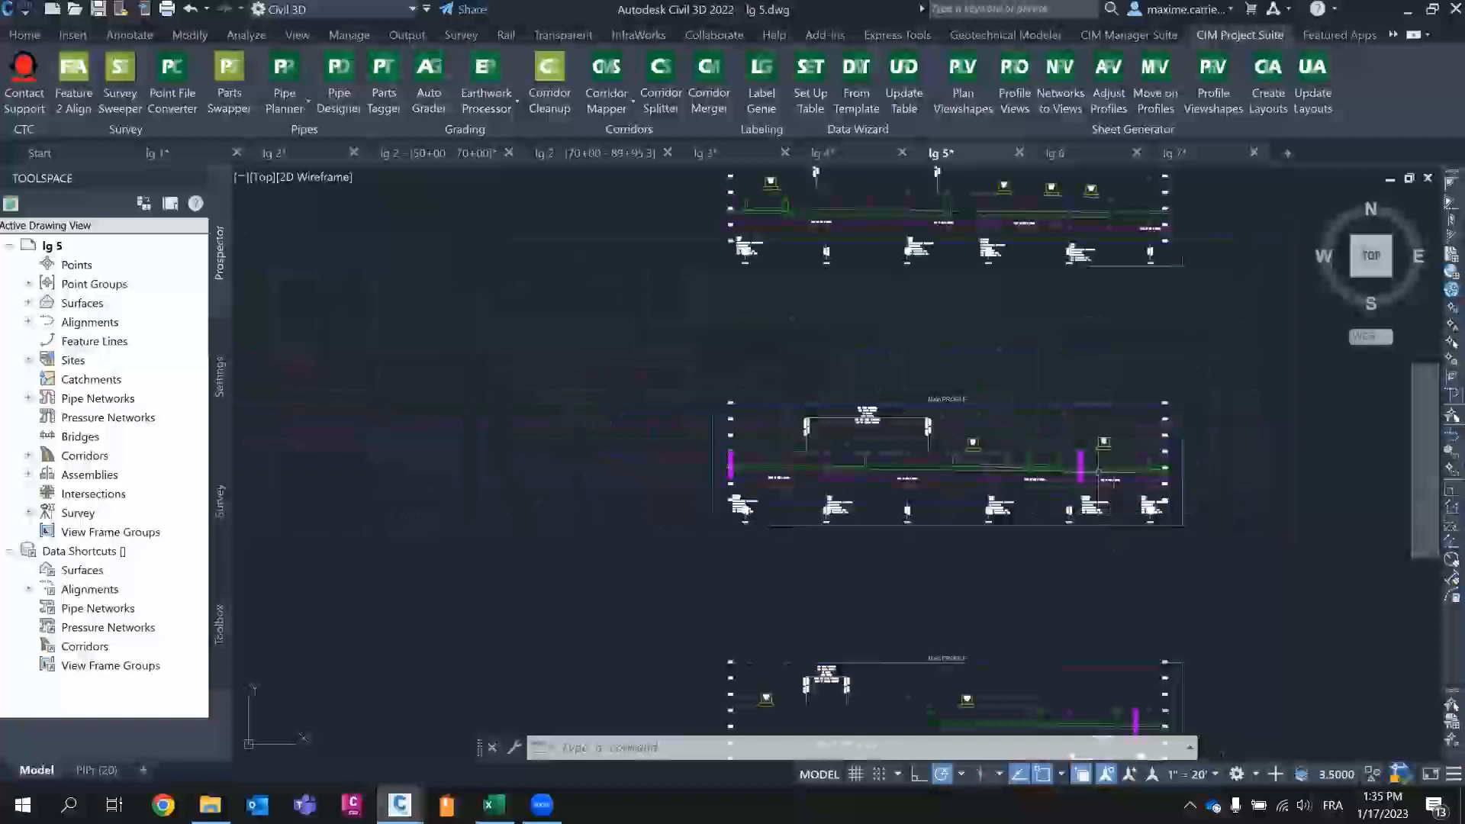
scroll(943, 432, "down", 3)
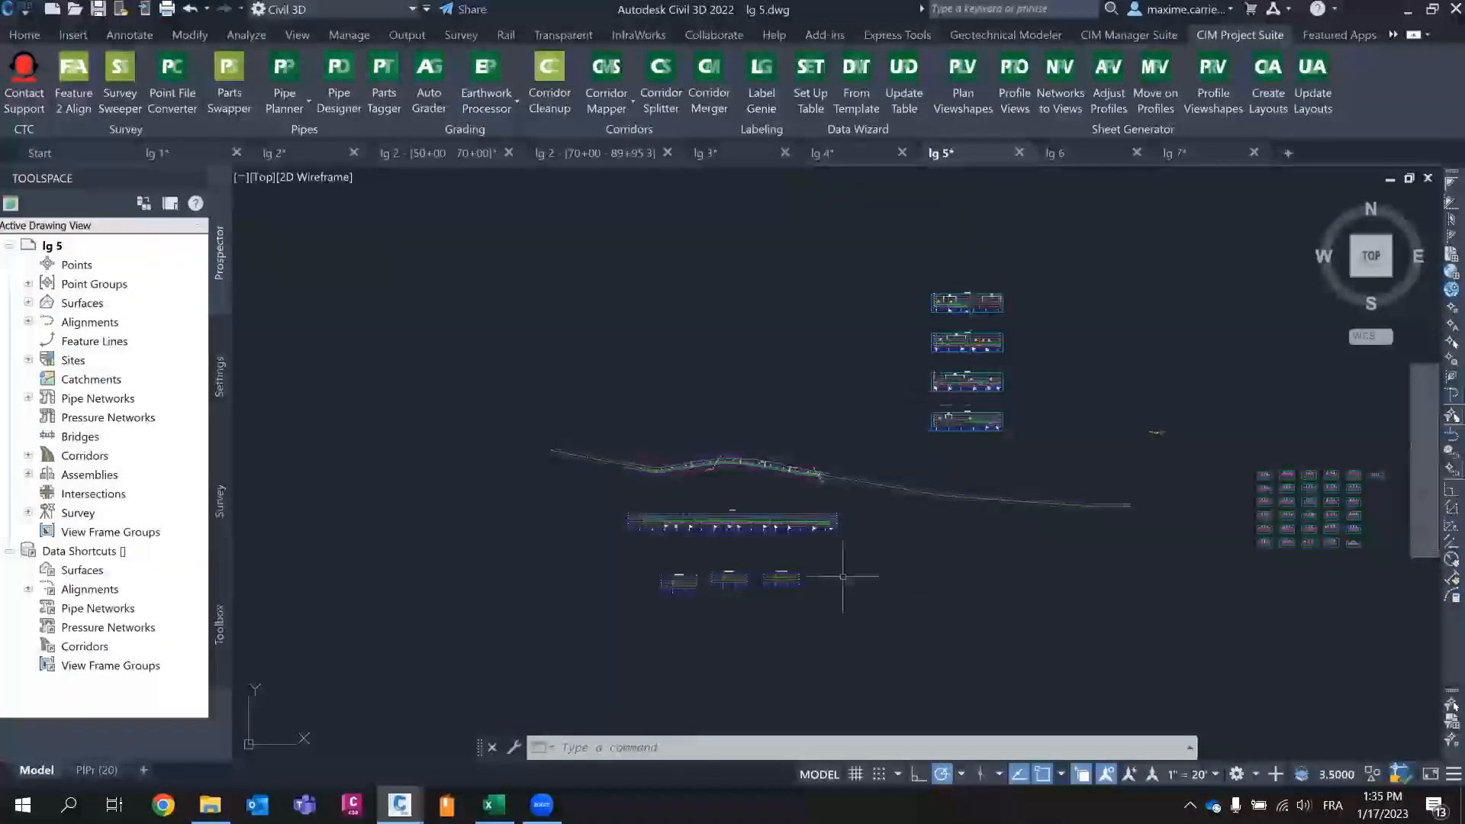
- Examine the Sanitary pipe and structure labels along the full-length Main PROFILE view below the plan
scroll(969, 477, "up", 8)
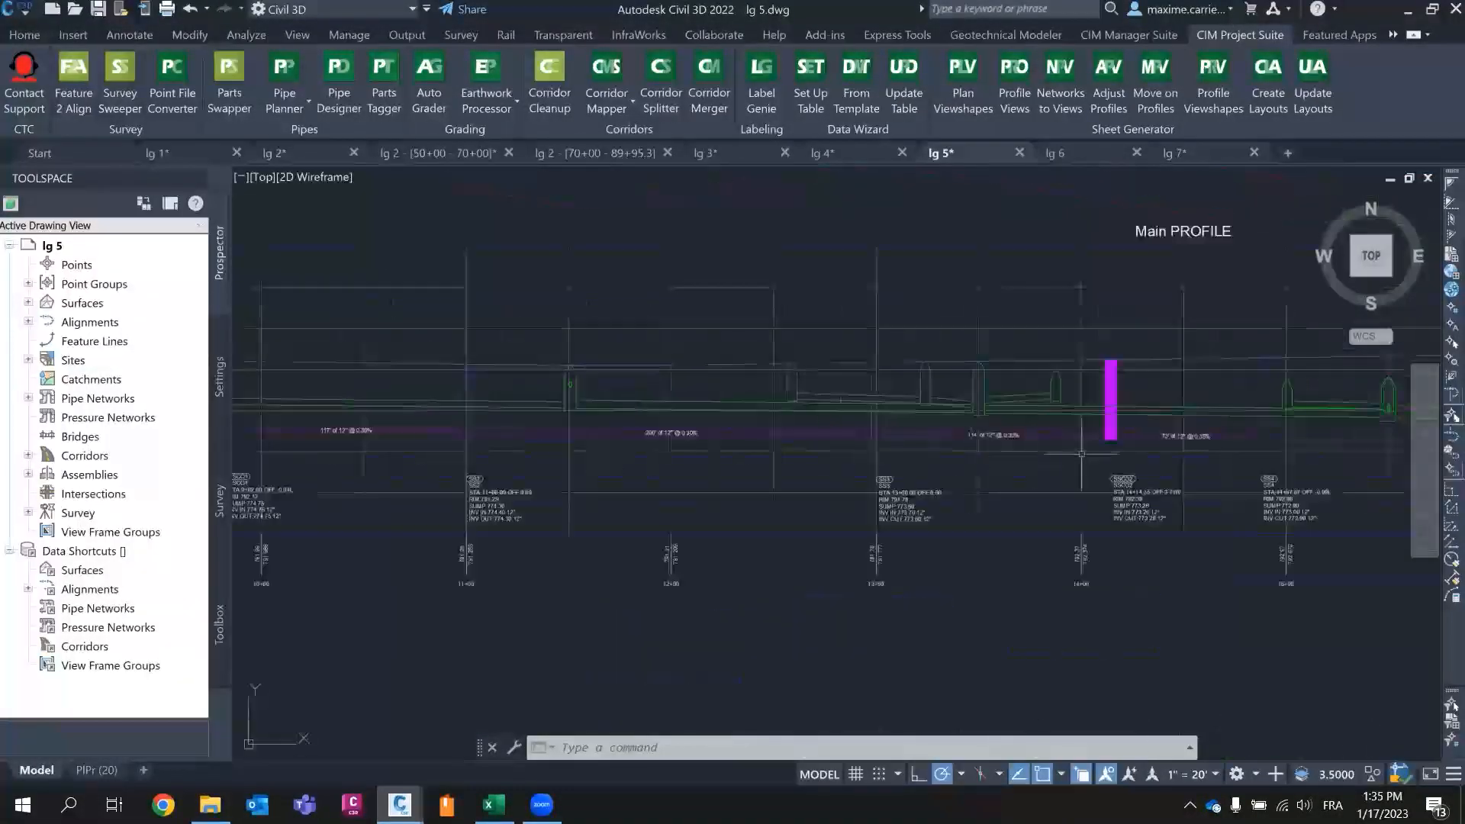
middle_click_drag(1158, 438, 807, 440)
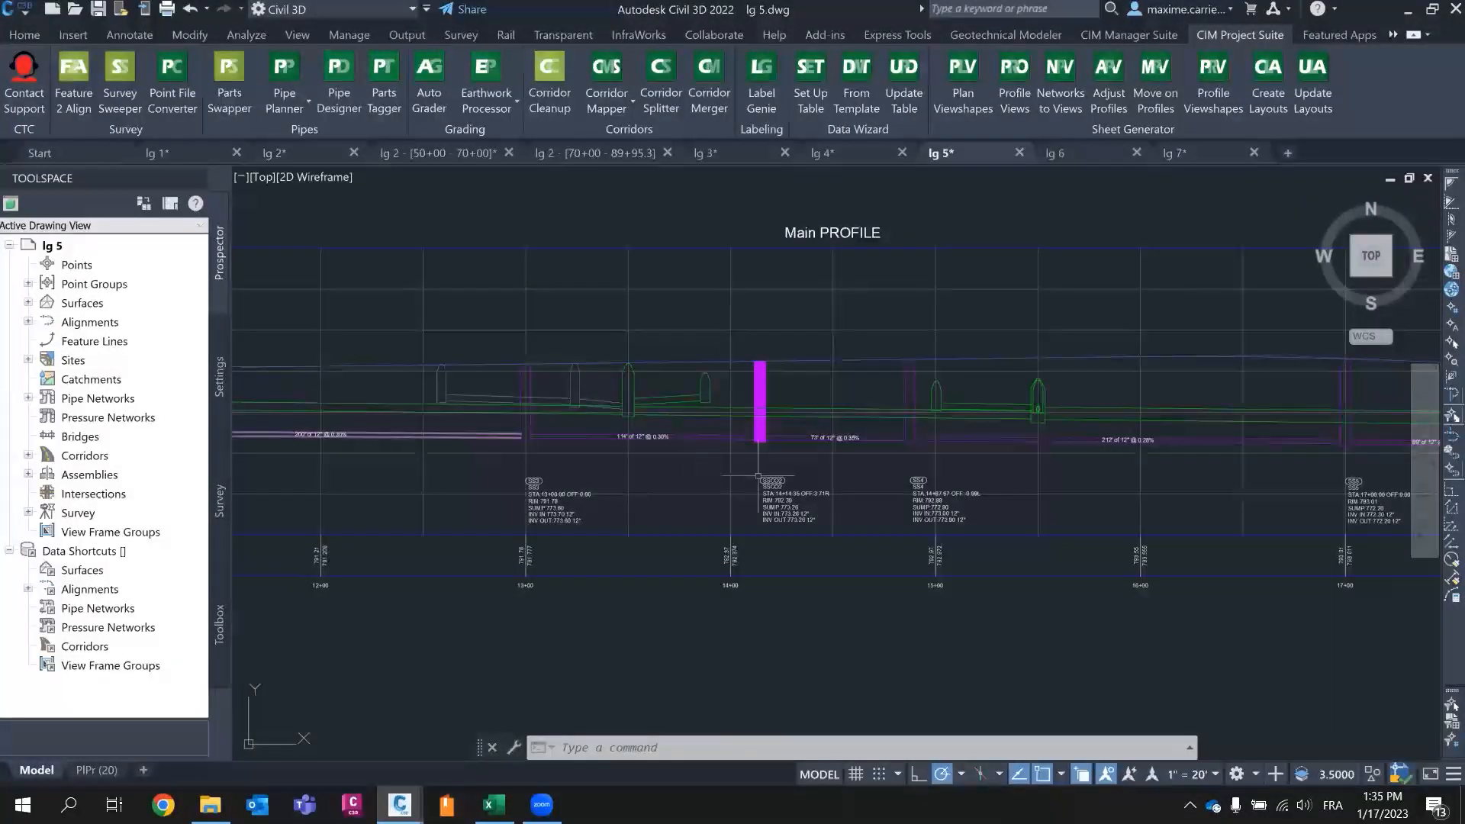
scroll(948, 583, "down", 2)
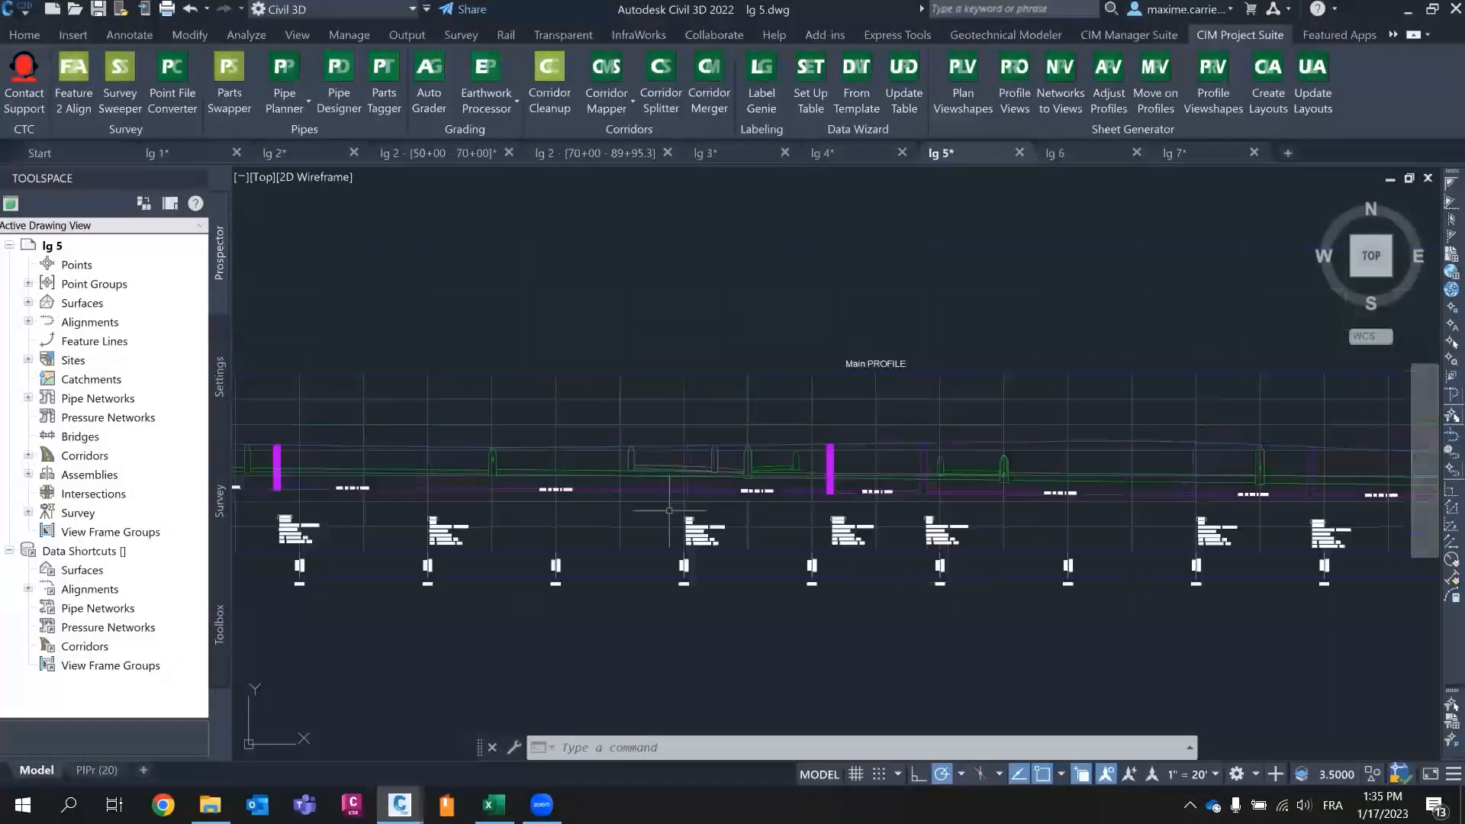
scroll(669, 511, "up", 6)
scroll(851, 550, "down", 8)
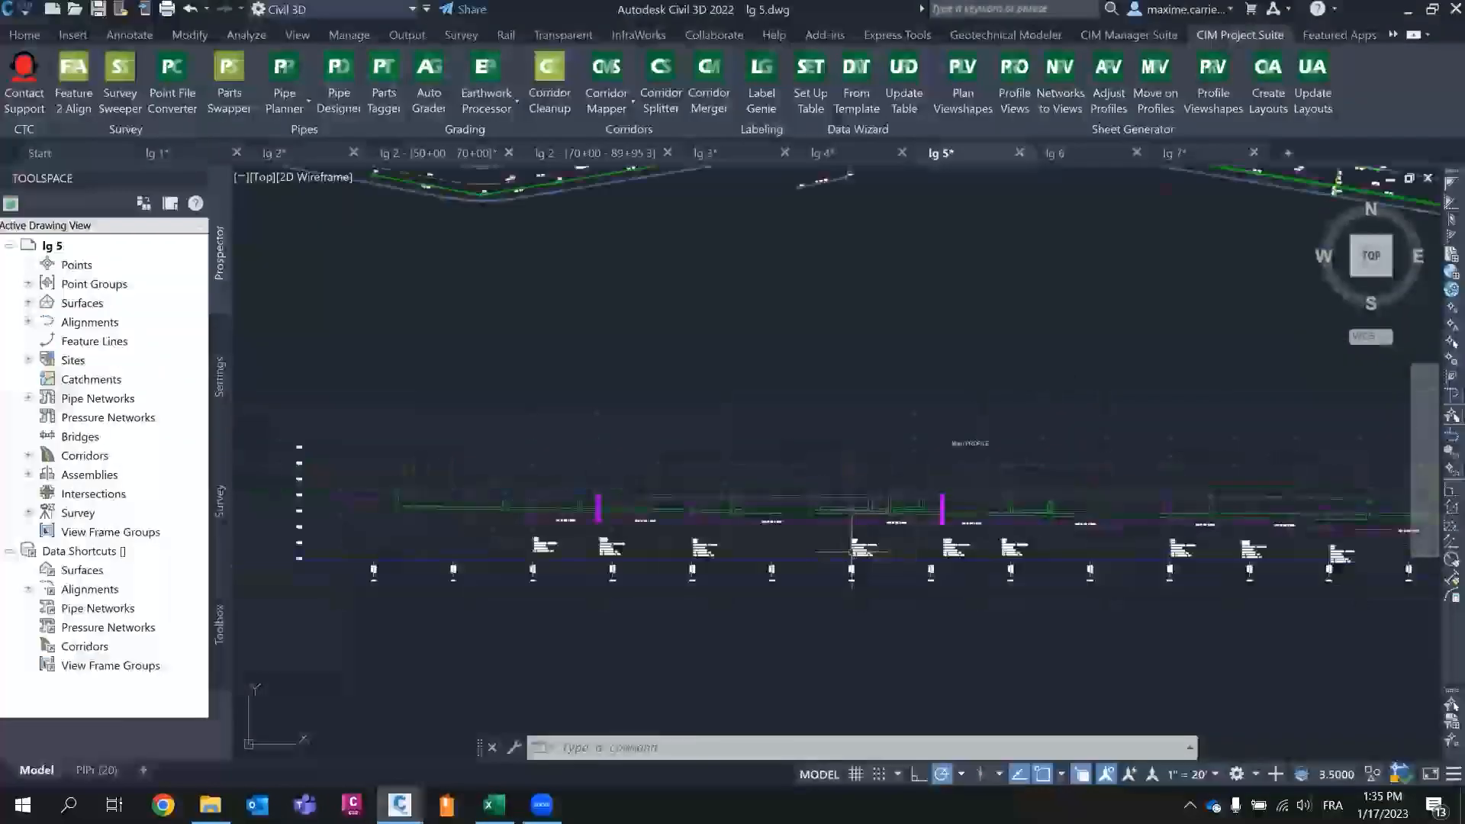
mouse_move(779, 567)
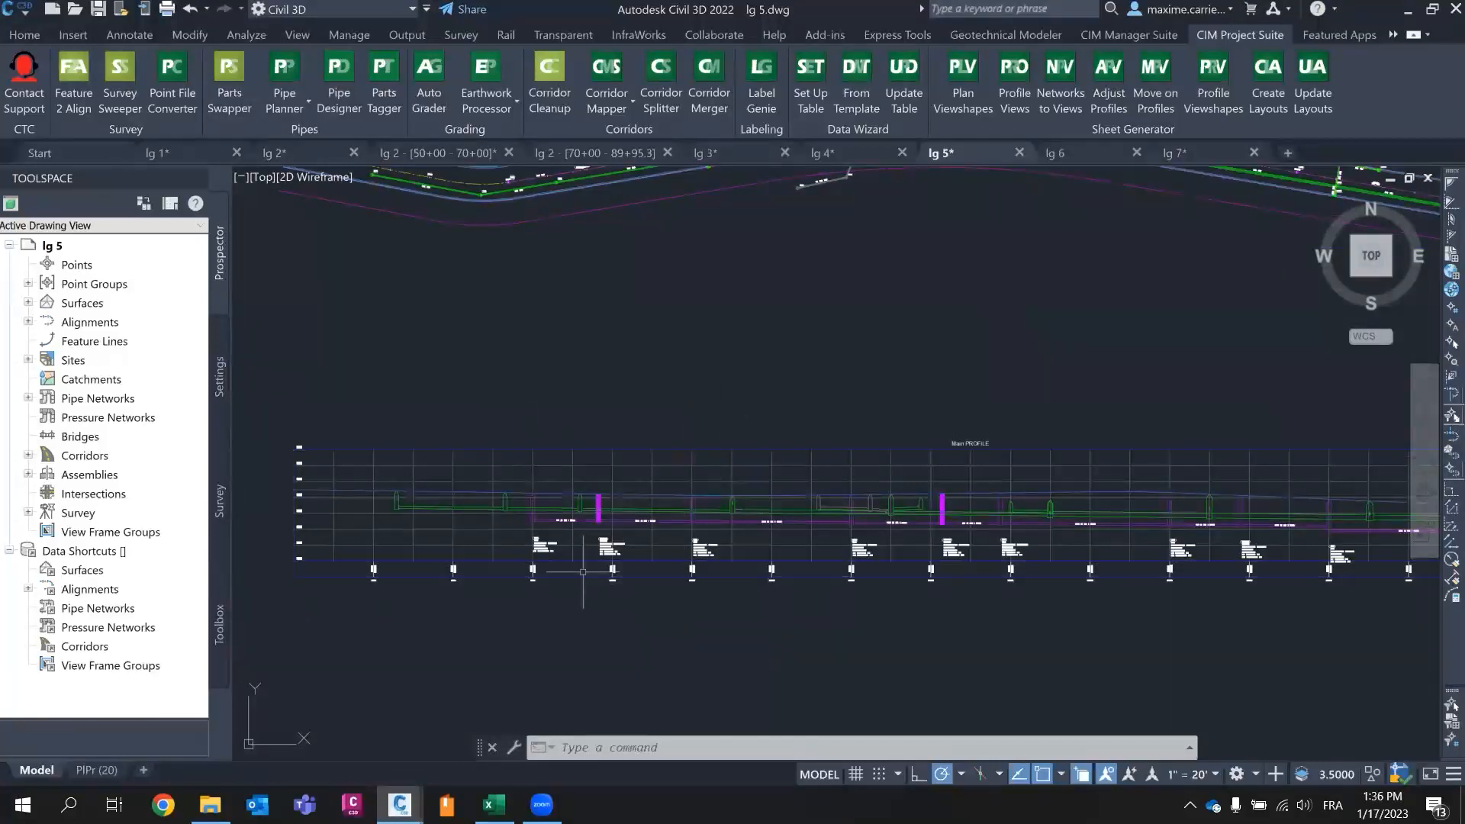
scroll(715, 393, "down", 2)
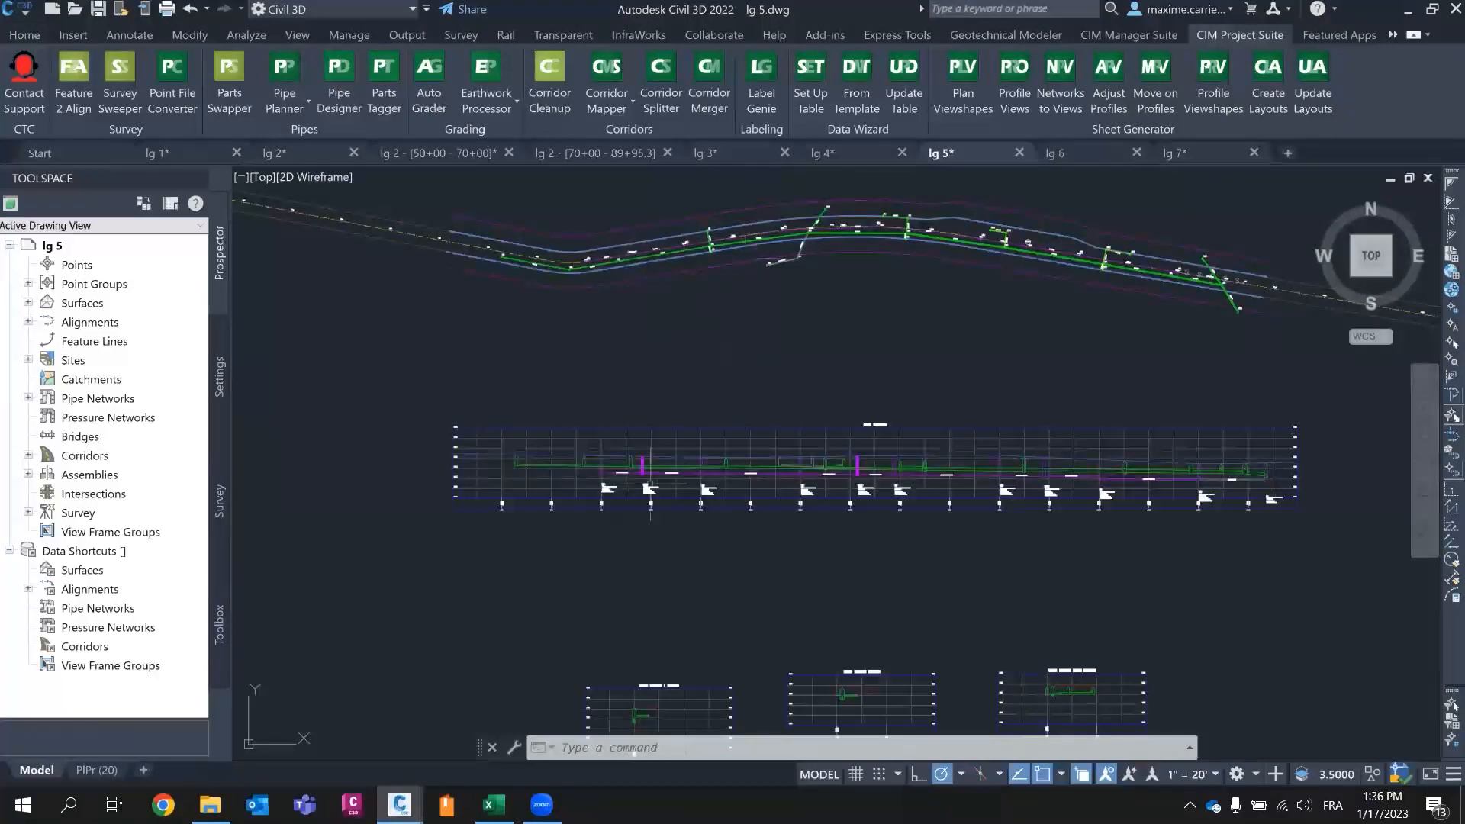
scroll(785, 459, "up", 3)
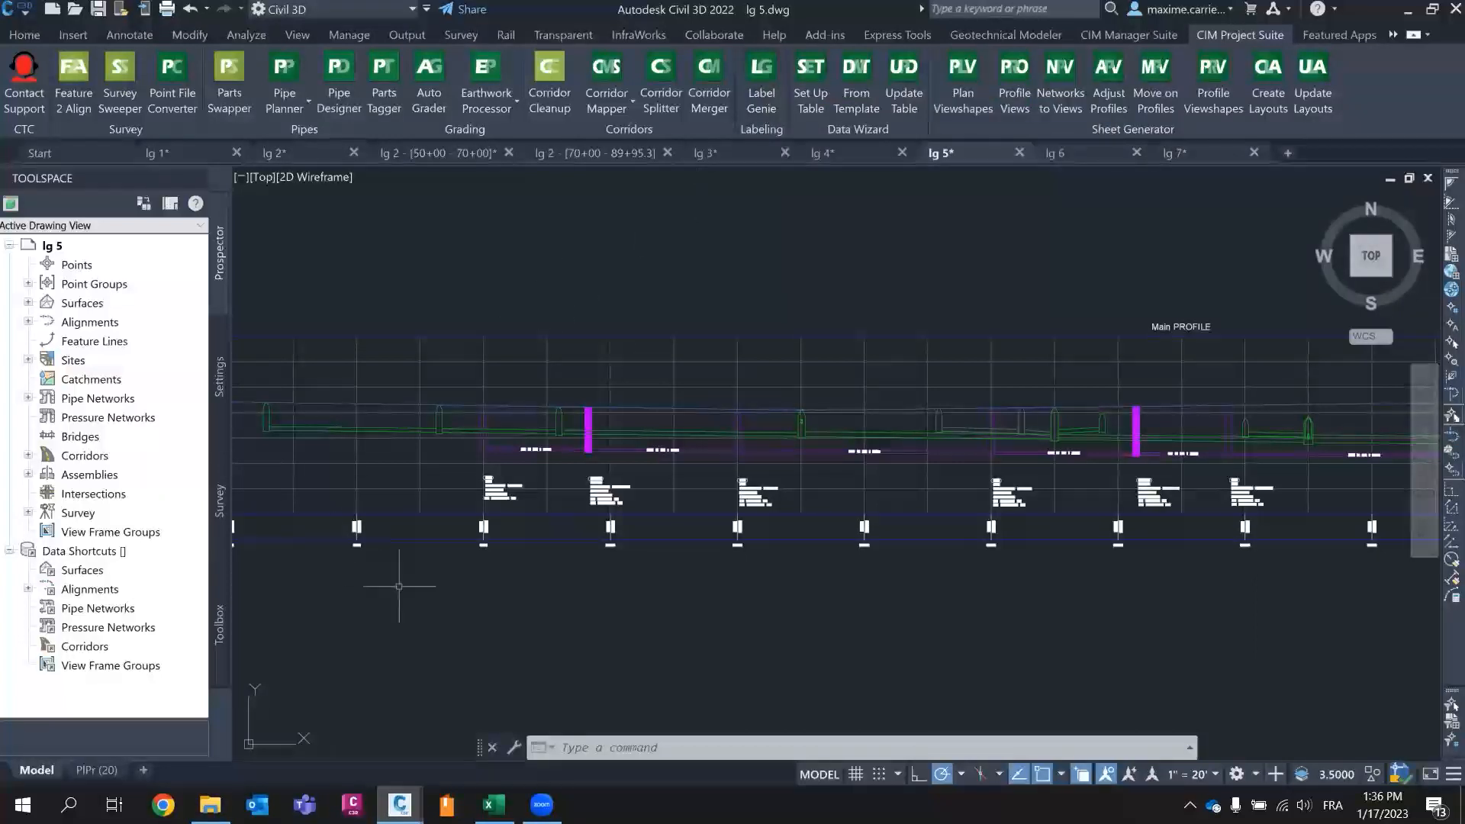
scroll(399, 587, "down", 3)
- Inspect the square outline near the PVI STA 6+00 curve label in the lowest stacked Main PROFILE view, and deselect it
middle_click_drag(953, 327, 707, 536)
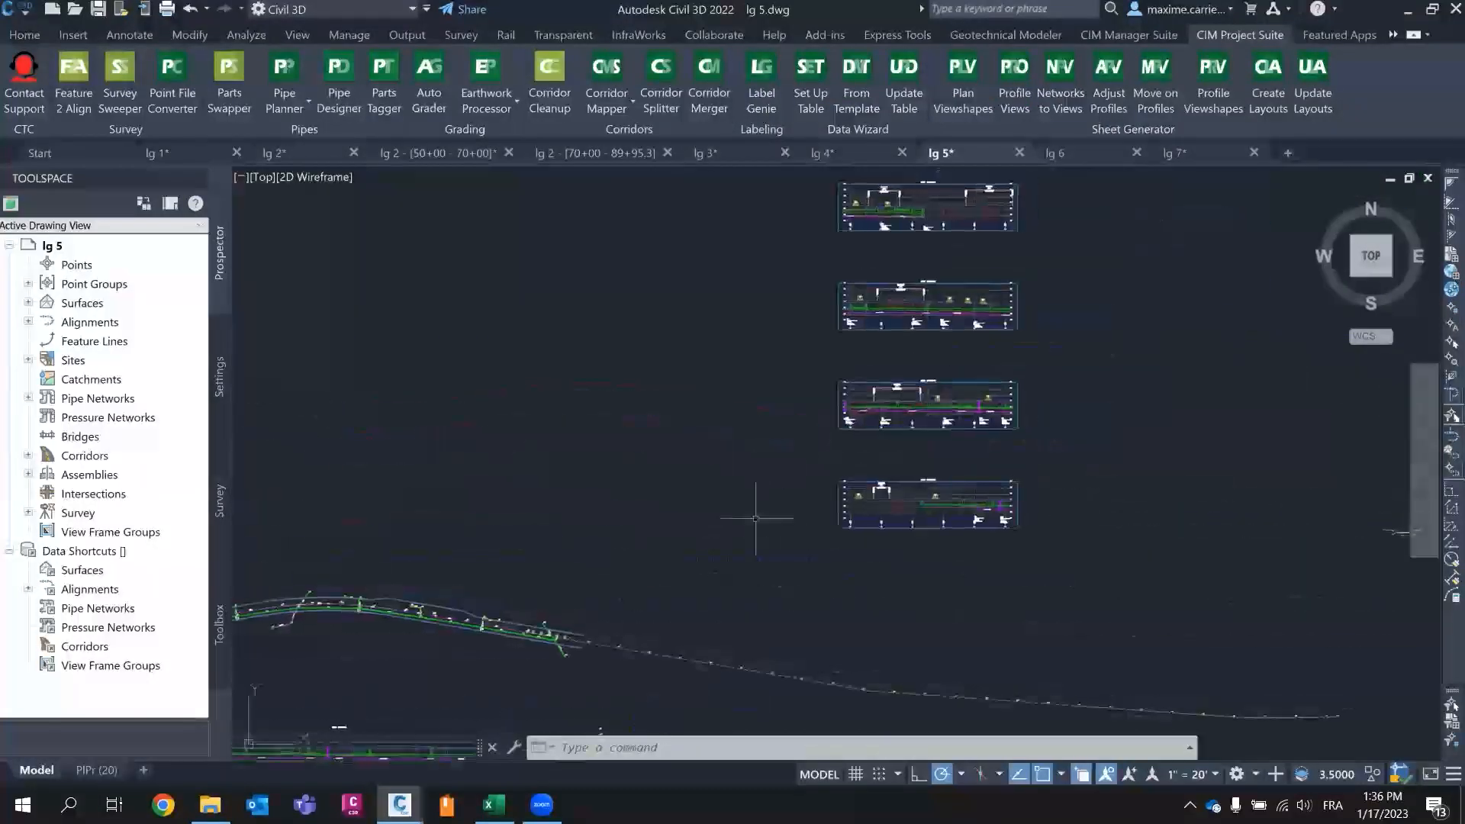
scroll(936, 488, "up", 10)
left_click(798, 538)
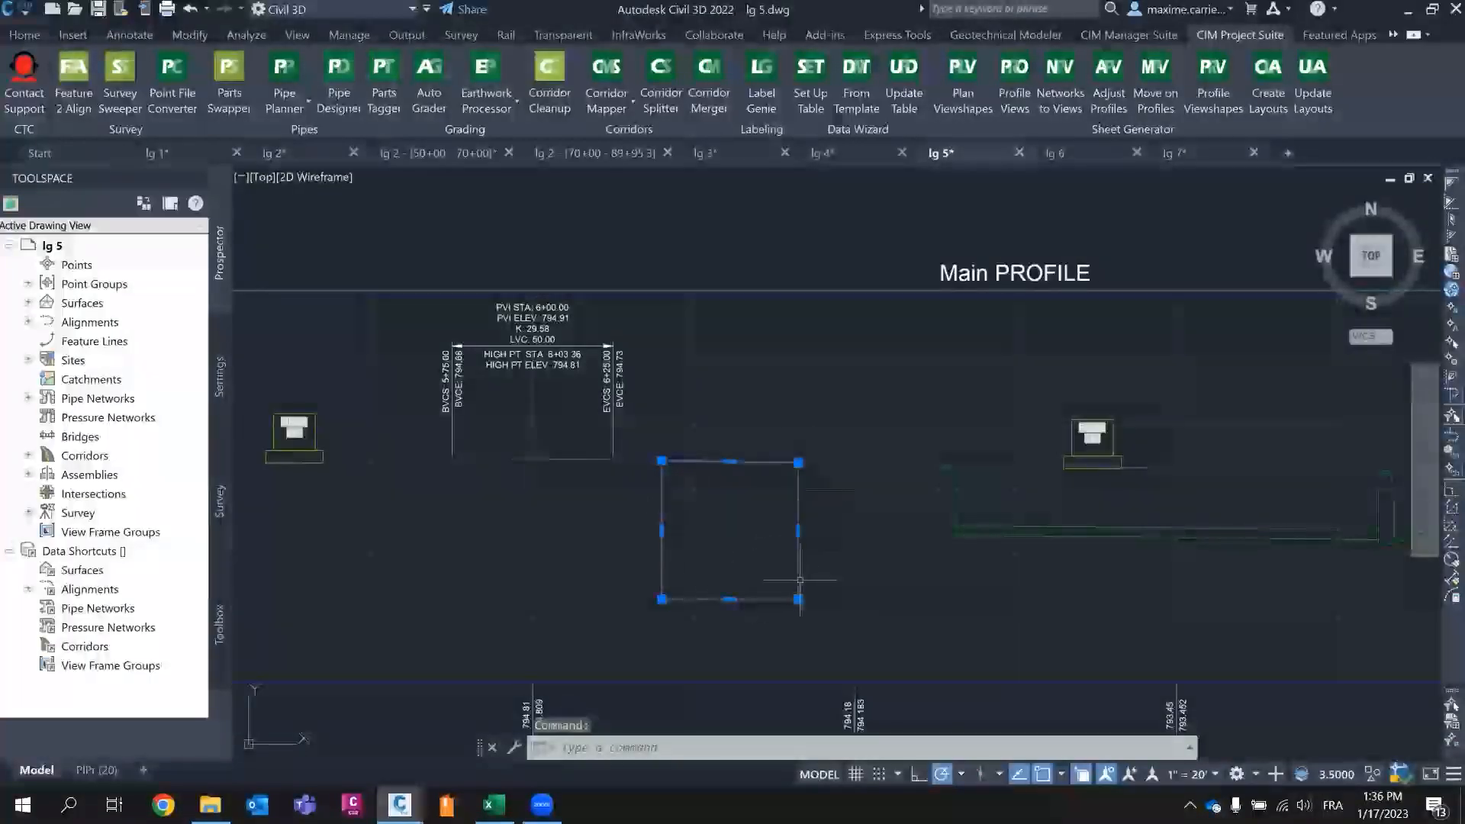
key("Escape")
scroll(694, 666, "down", 5)
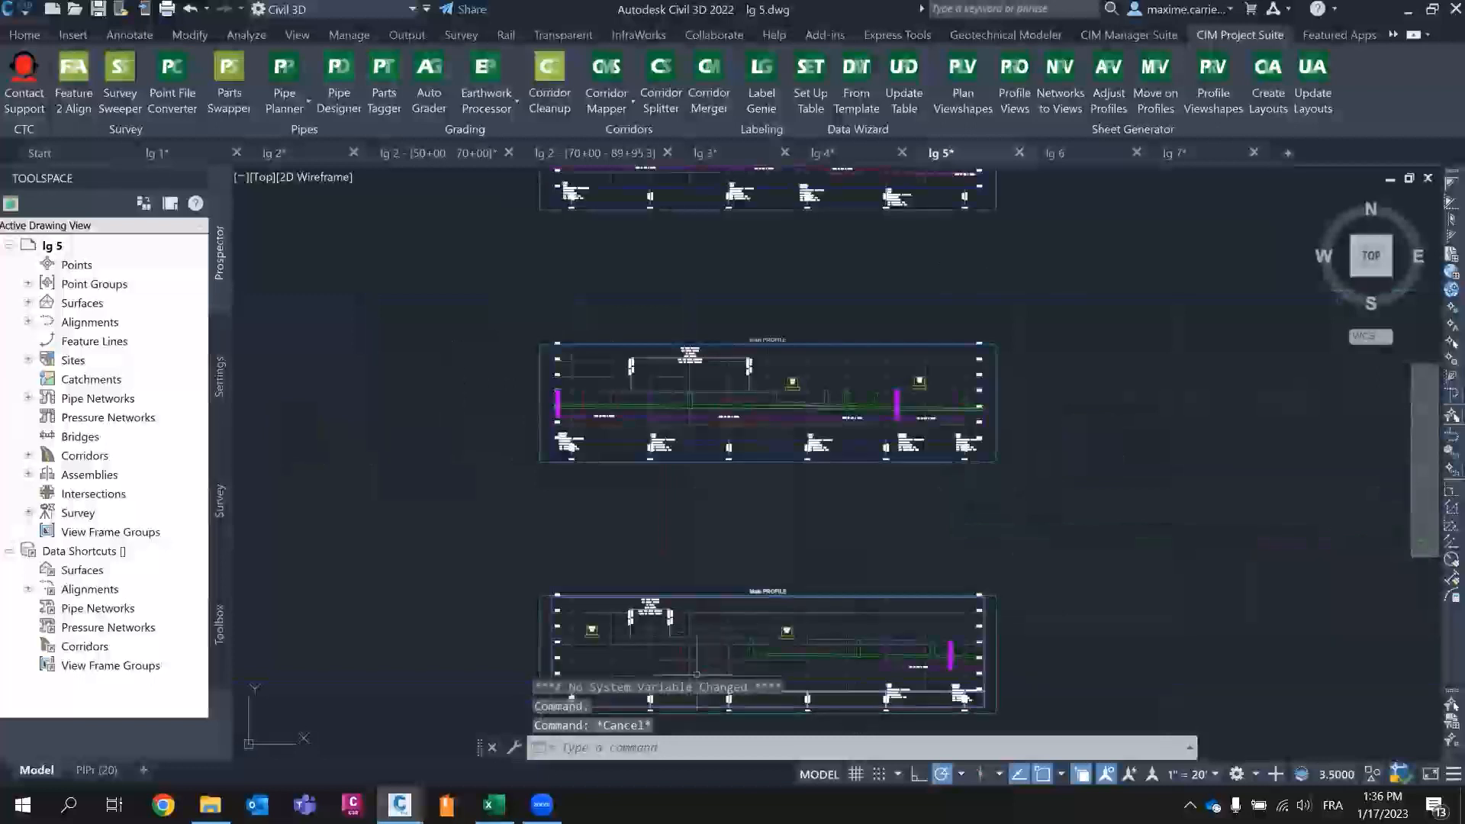
scroll(664, 710, "up", 4)
key("ctrl+2")
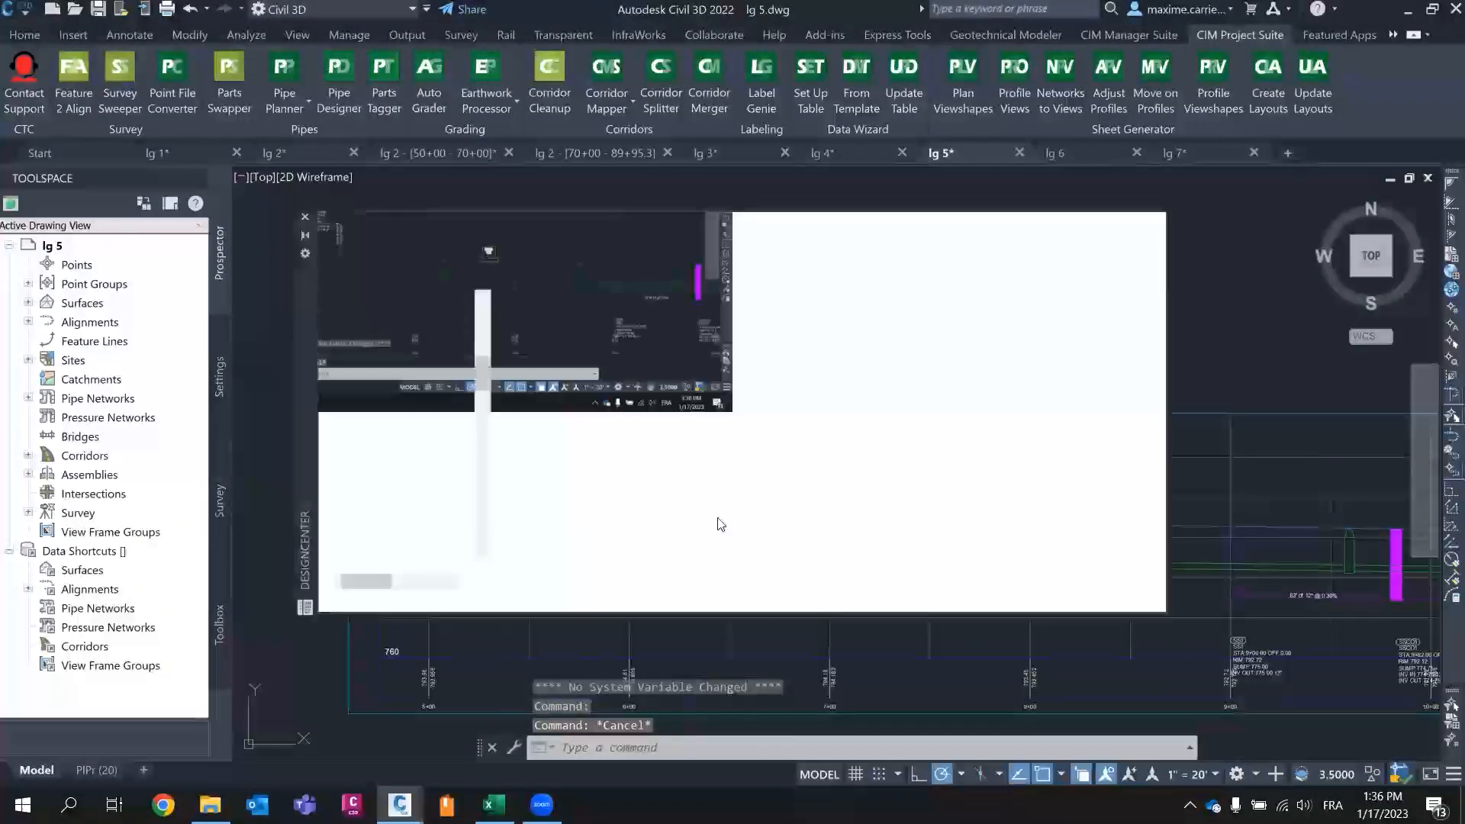
left_click(306, 219)
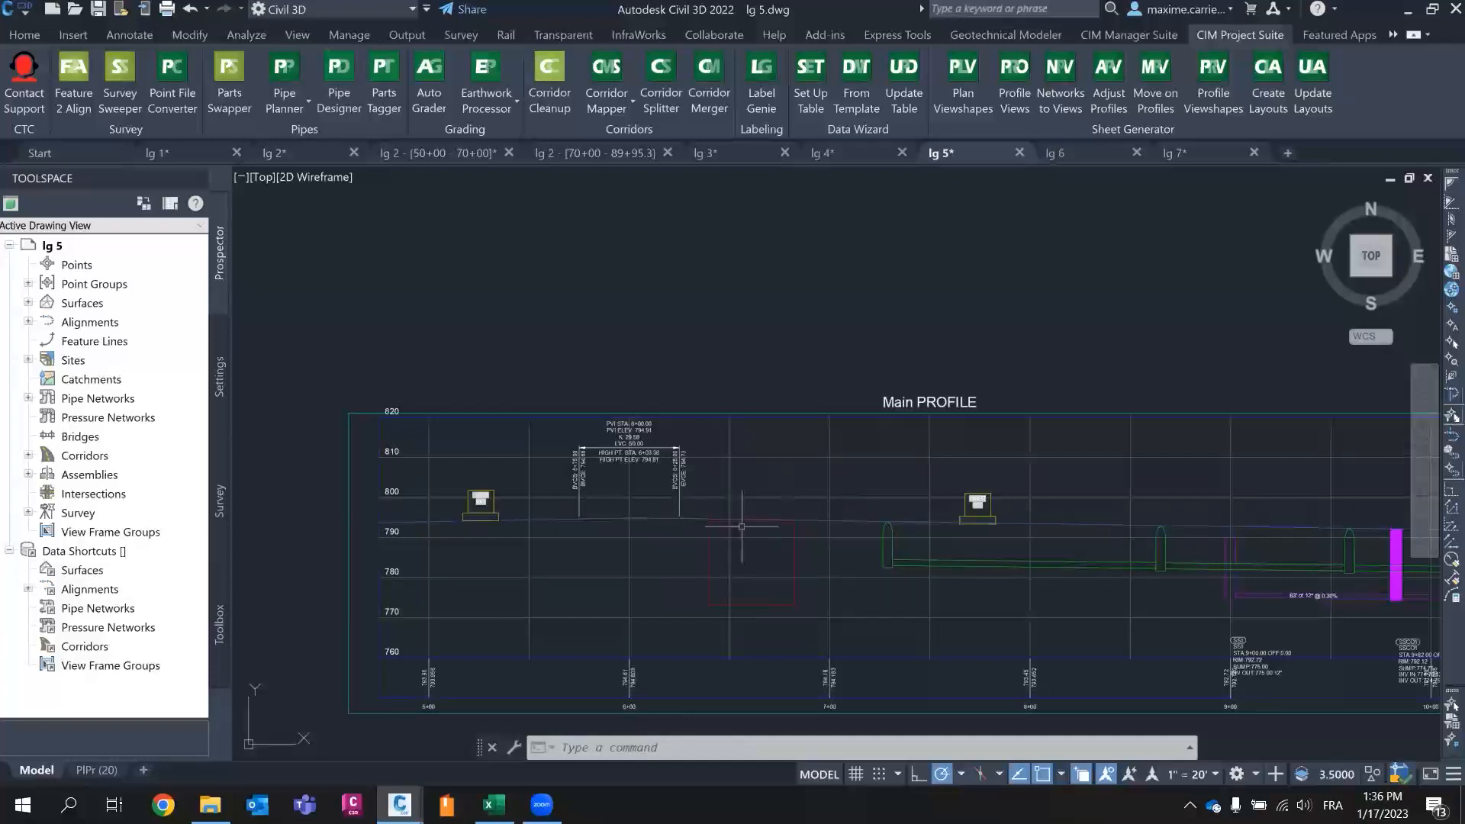
- Load the Label Genie template "21 - sta elev on pline in prof", discarding the unsaved changes
scroll(779, 588, "down", 5)
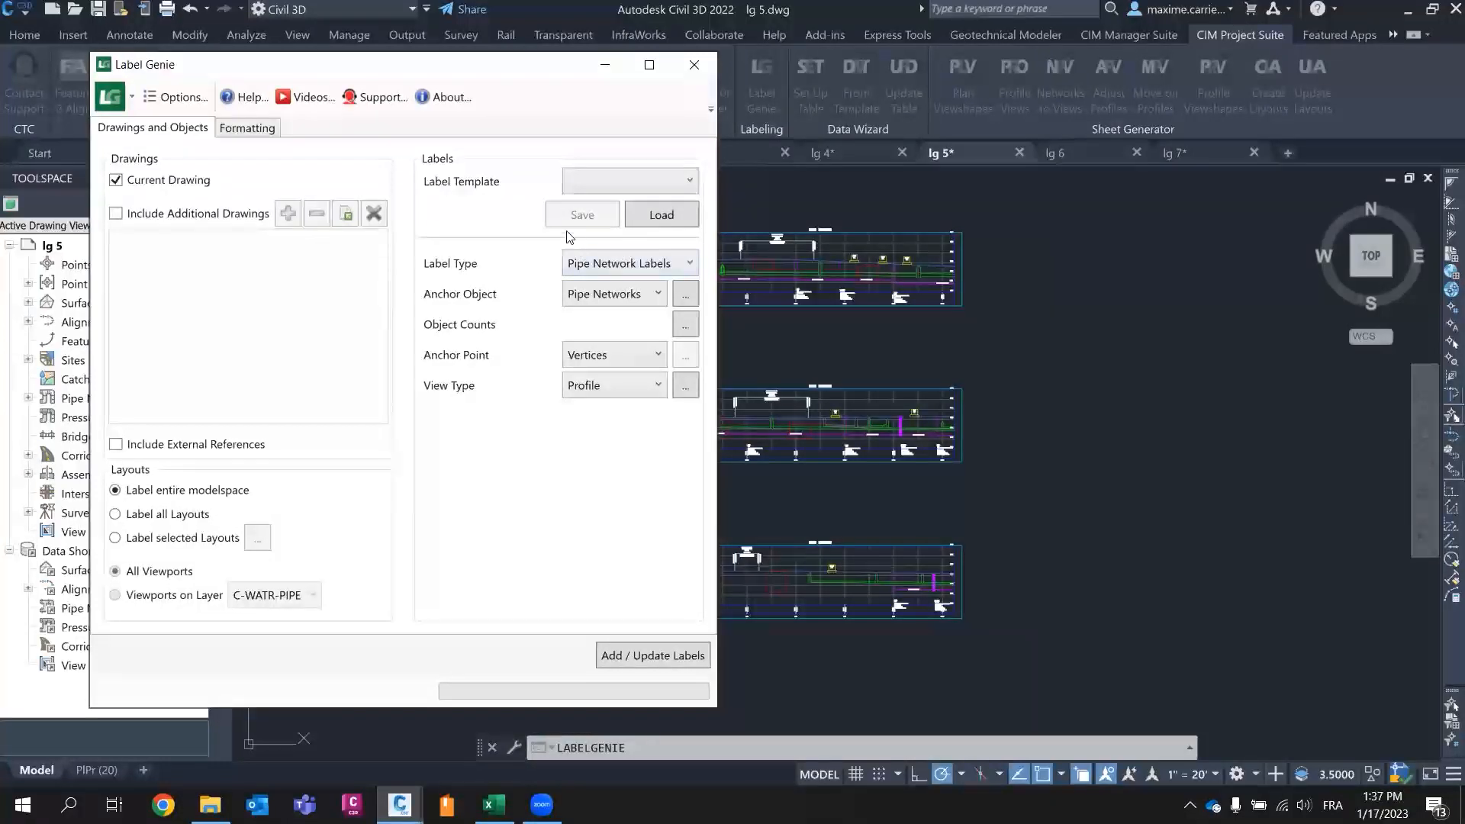
left_click(595, 180)
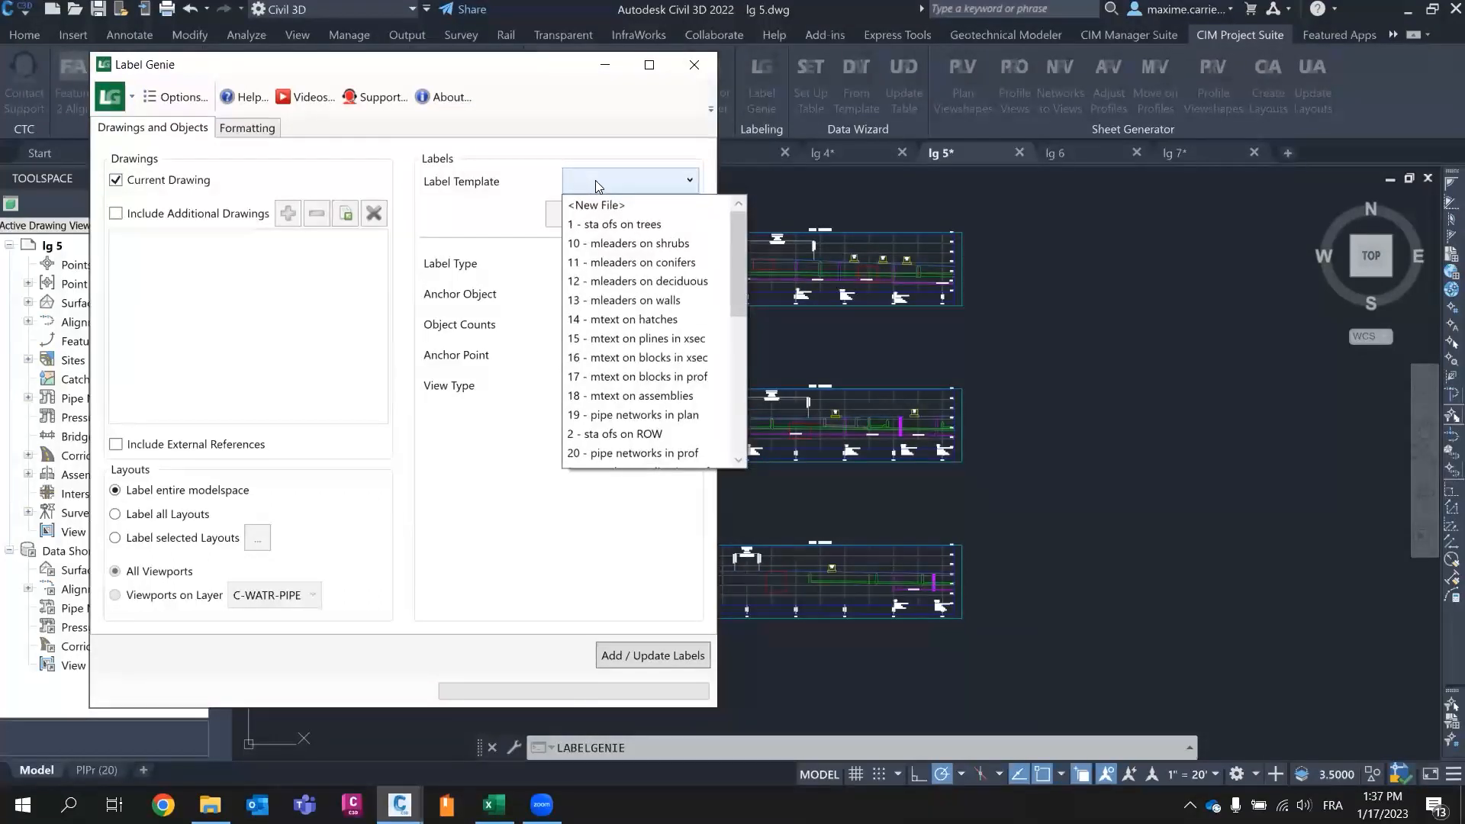
scroll(691, 344, "down", 2)
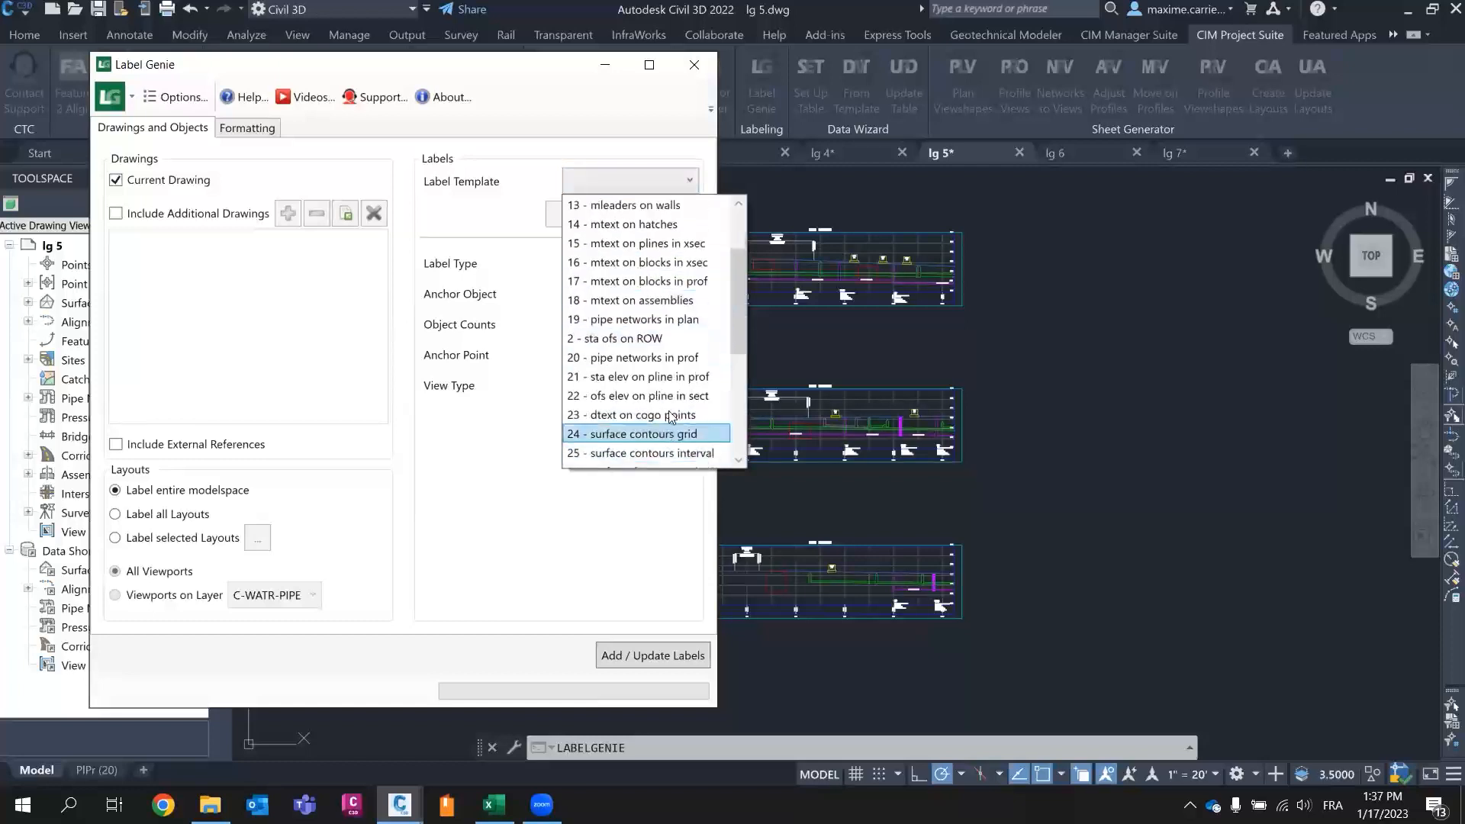
left_click(659, 377)
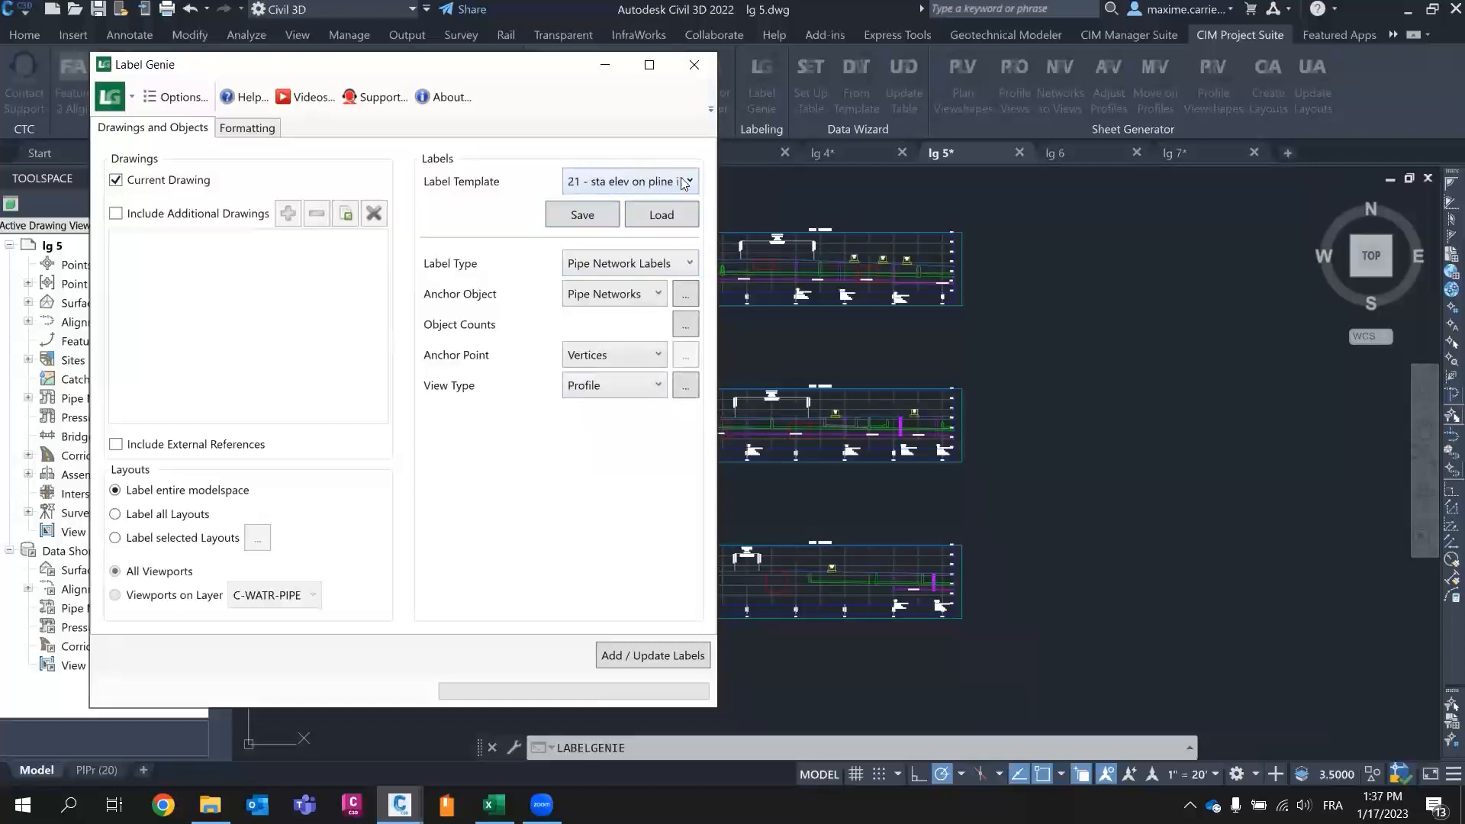
left_click(664, 217)
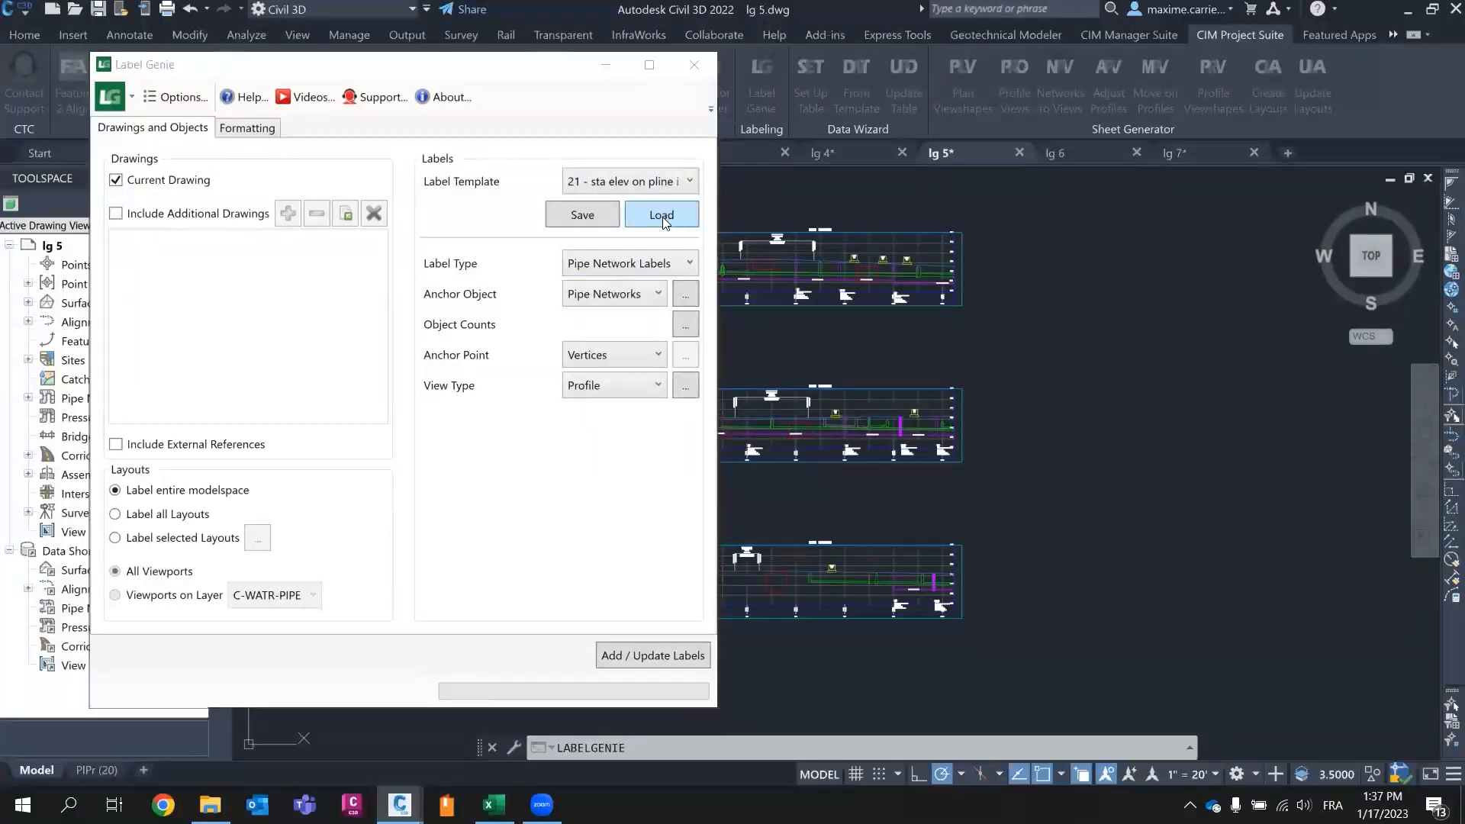
left_click(421, 424)
- Add the station and elevation labels to the polyline vertices in the profile views, confirm the operation and close the status report
left_click(652, 657)
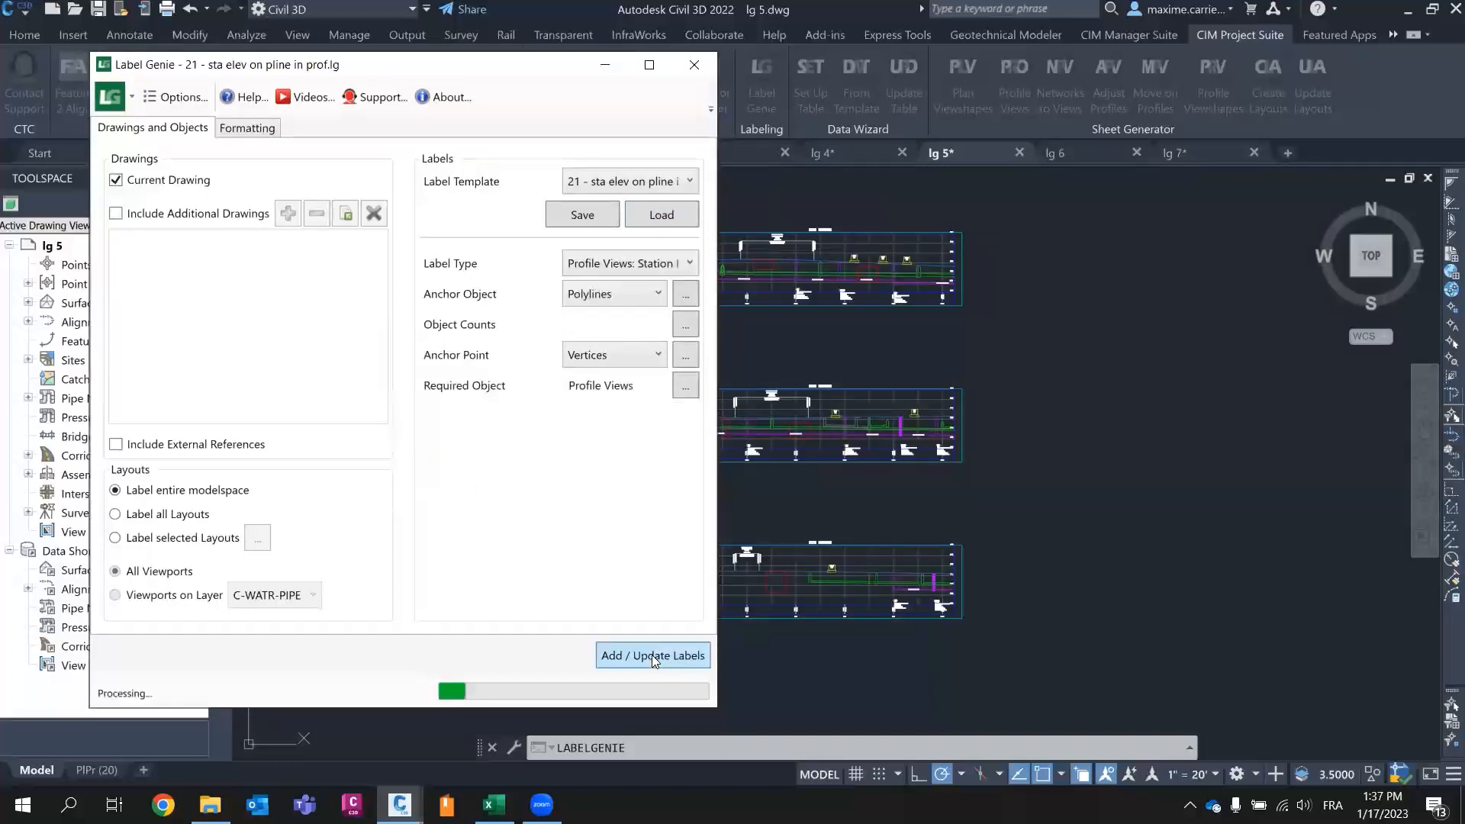
left_click(377, 424)
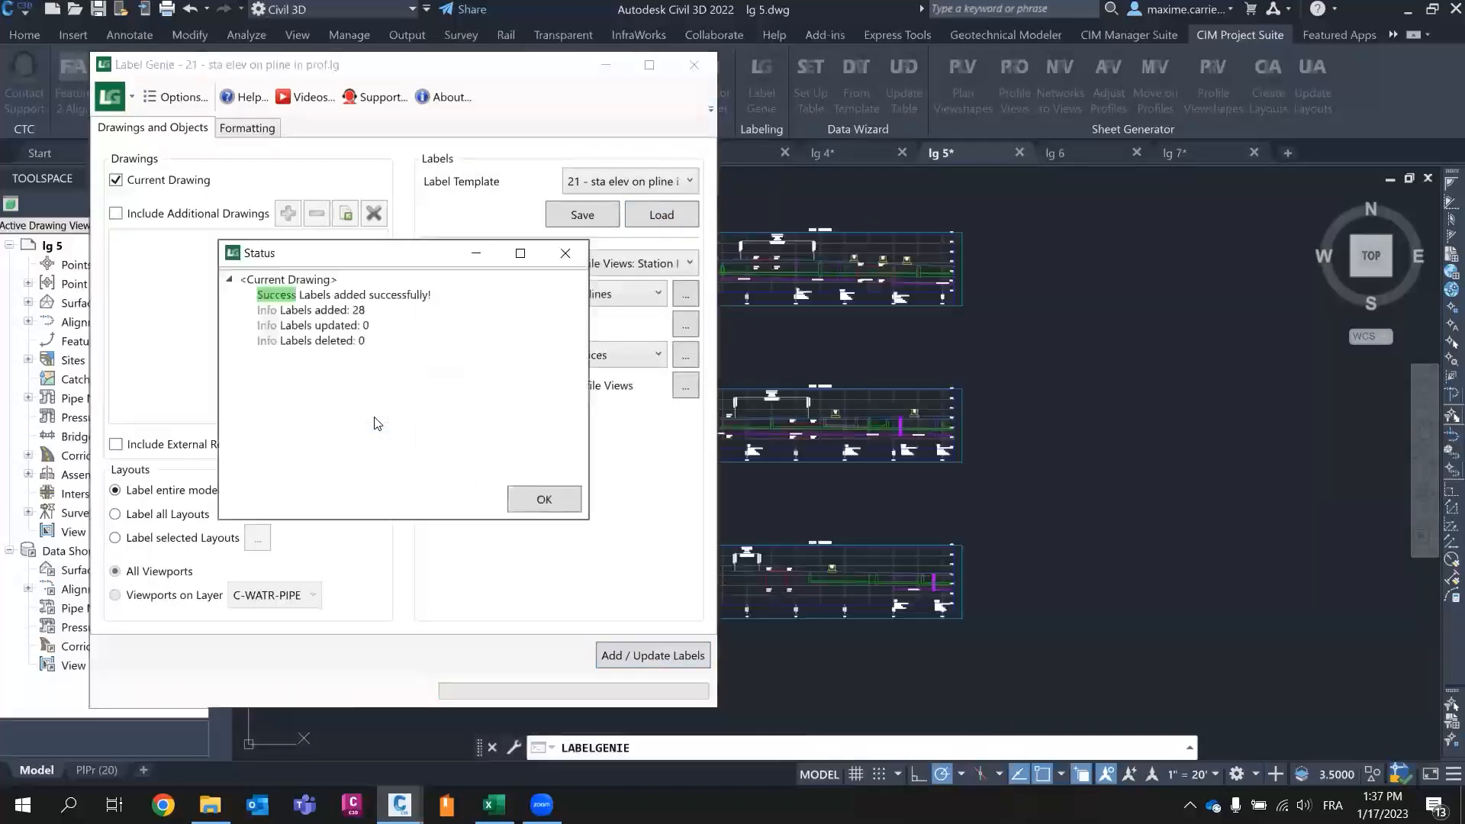
left_click(523, 499)
- Examine the station and elevation labels at the corners of the rectangular outlines across the stacked Main PROFILE views
scroll(812, 500, "up", 6)
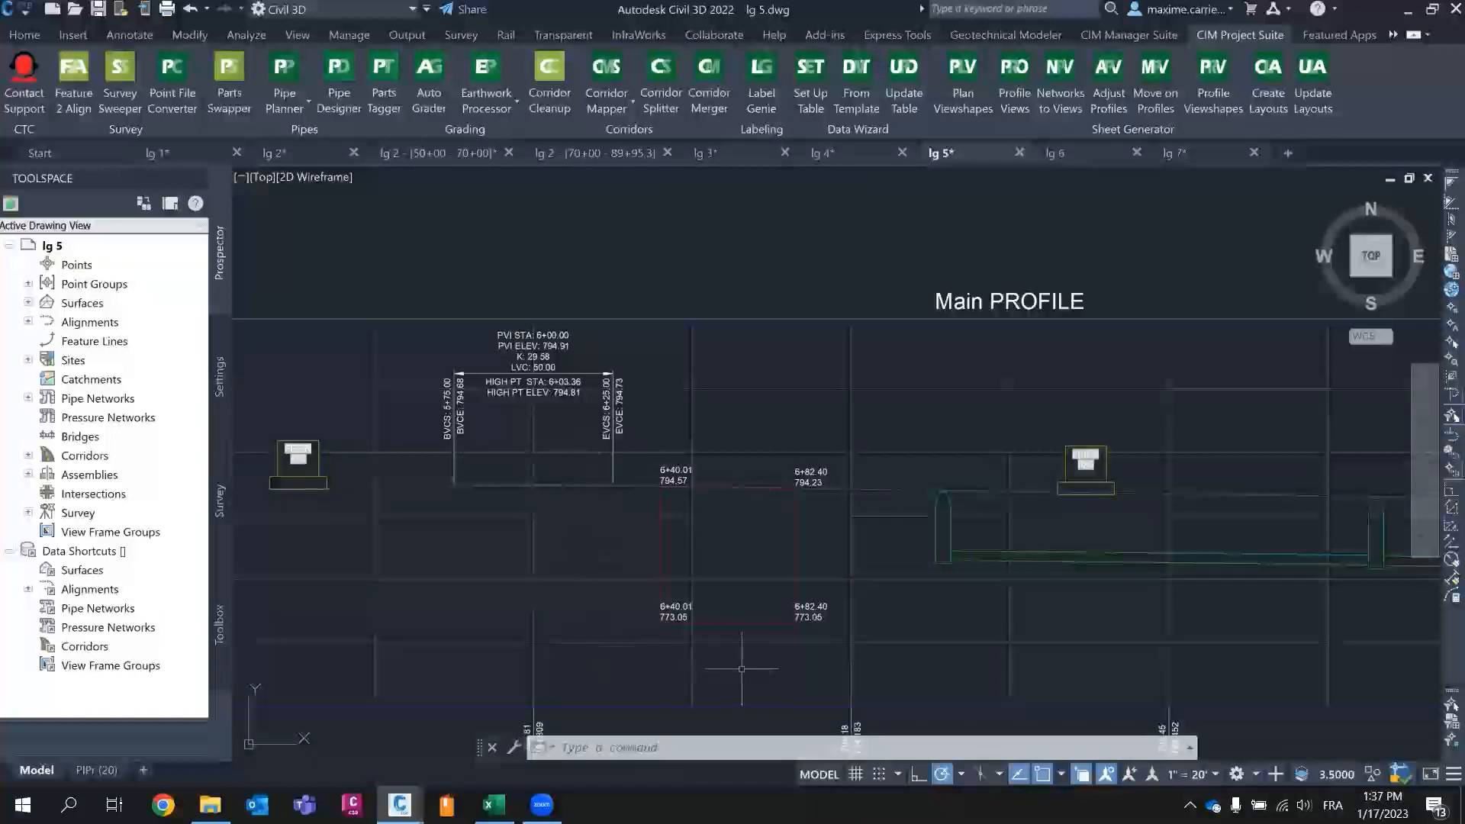
scroll(770, 335, "down", 7)
scroll(646, 383, "up", 1)
middle_click_drag(685, 412, 680, 456)
scroll(680, 456, "down", 1)
middle_click_drag(749, 291, 725, 505)
scroll(676, 345, "up", 3)
scroll(489, 282, "up", 2)
scroll(886, 358, "down", 3)
scroll(883, 360, "up", 2)
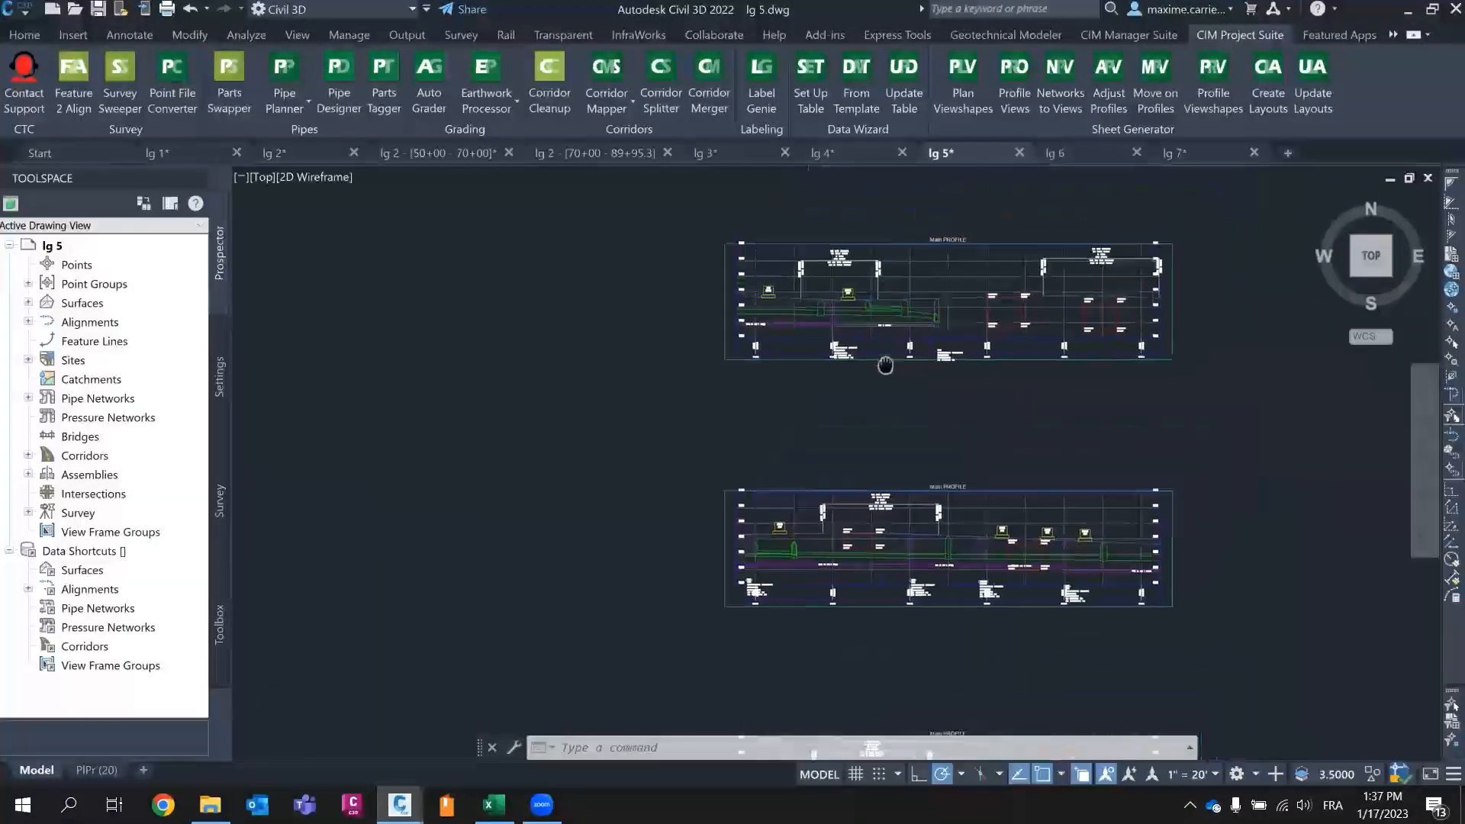
scroll(906, 337, "up", 2)
scroll(907, 337, "down", 6)
scroll(929, 337, "up", 2)
- Inspect the duct bank in the 10+50.00 section view and load the template "22 - ofs elev on pline in sect", discarding unsaved changes
middle_click_drag(1131, 496, 556, 229)
scroll(1007, 503, "up", 10)
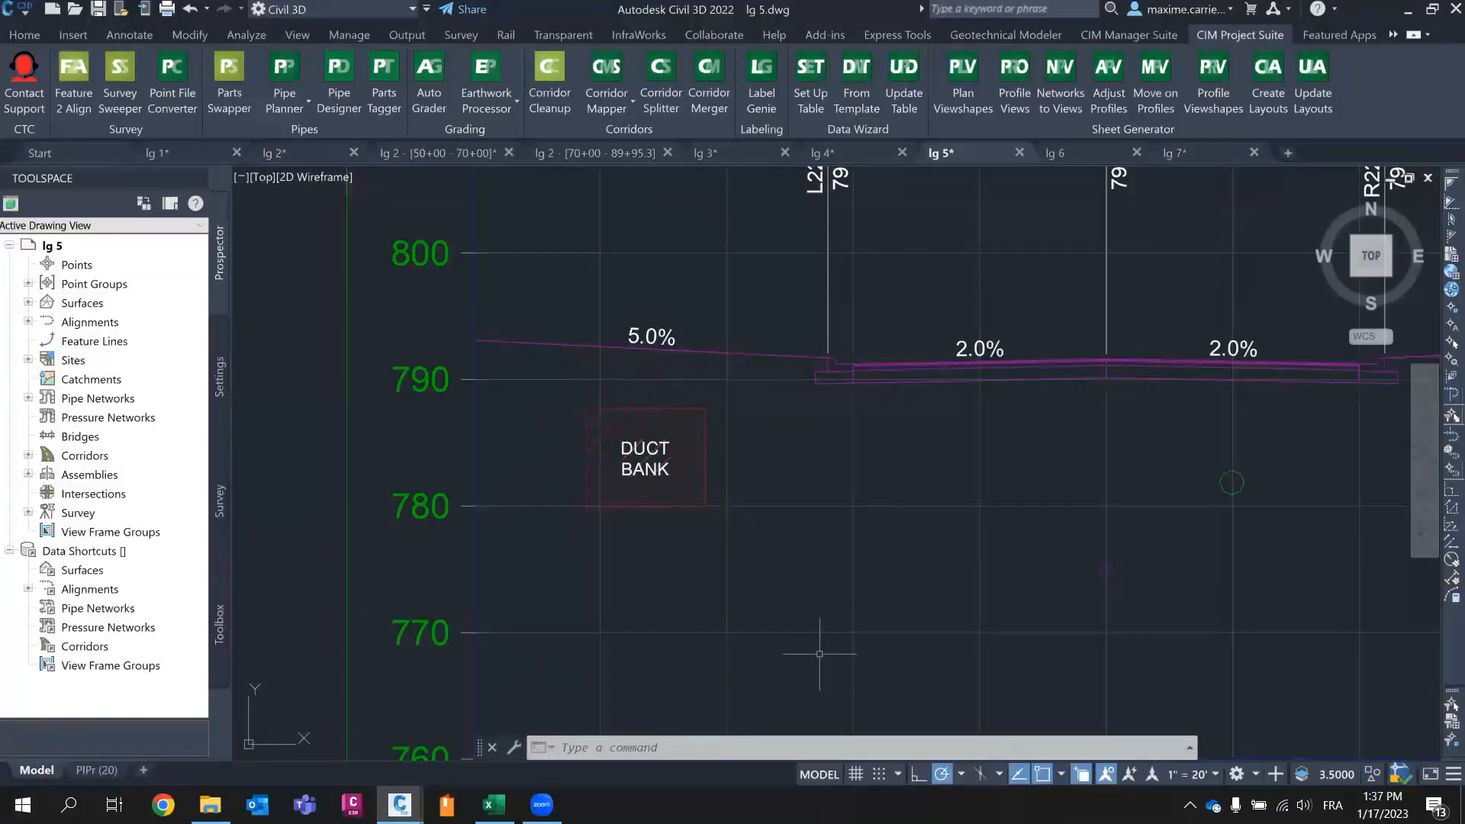
scroll(820, 652, "down", 6)
scroll(885, 634, "up", 4)
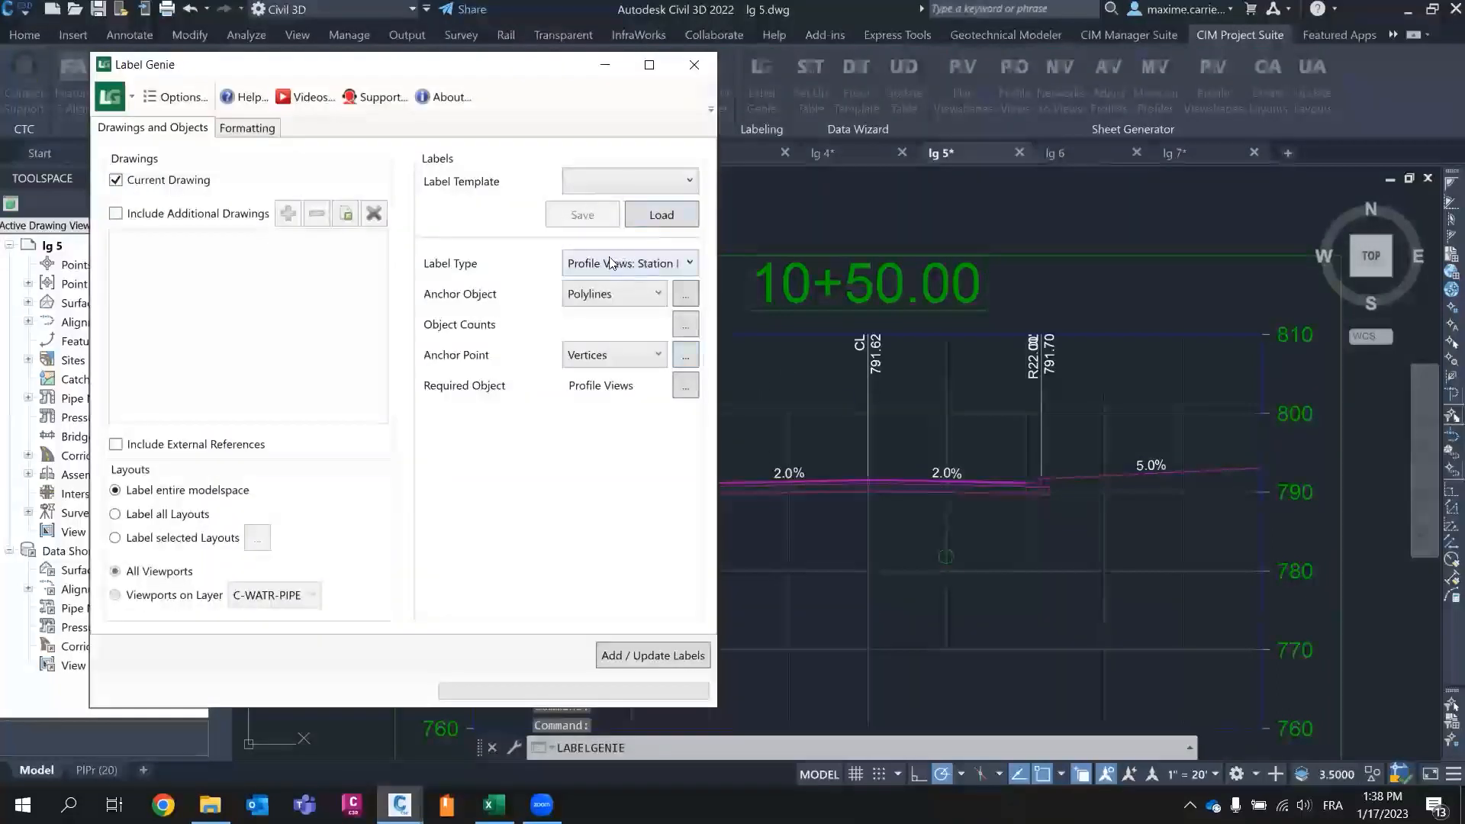
left_click(603, 190)
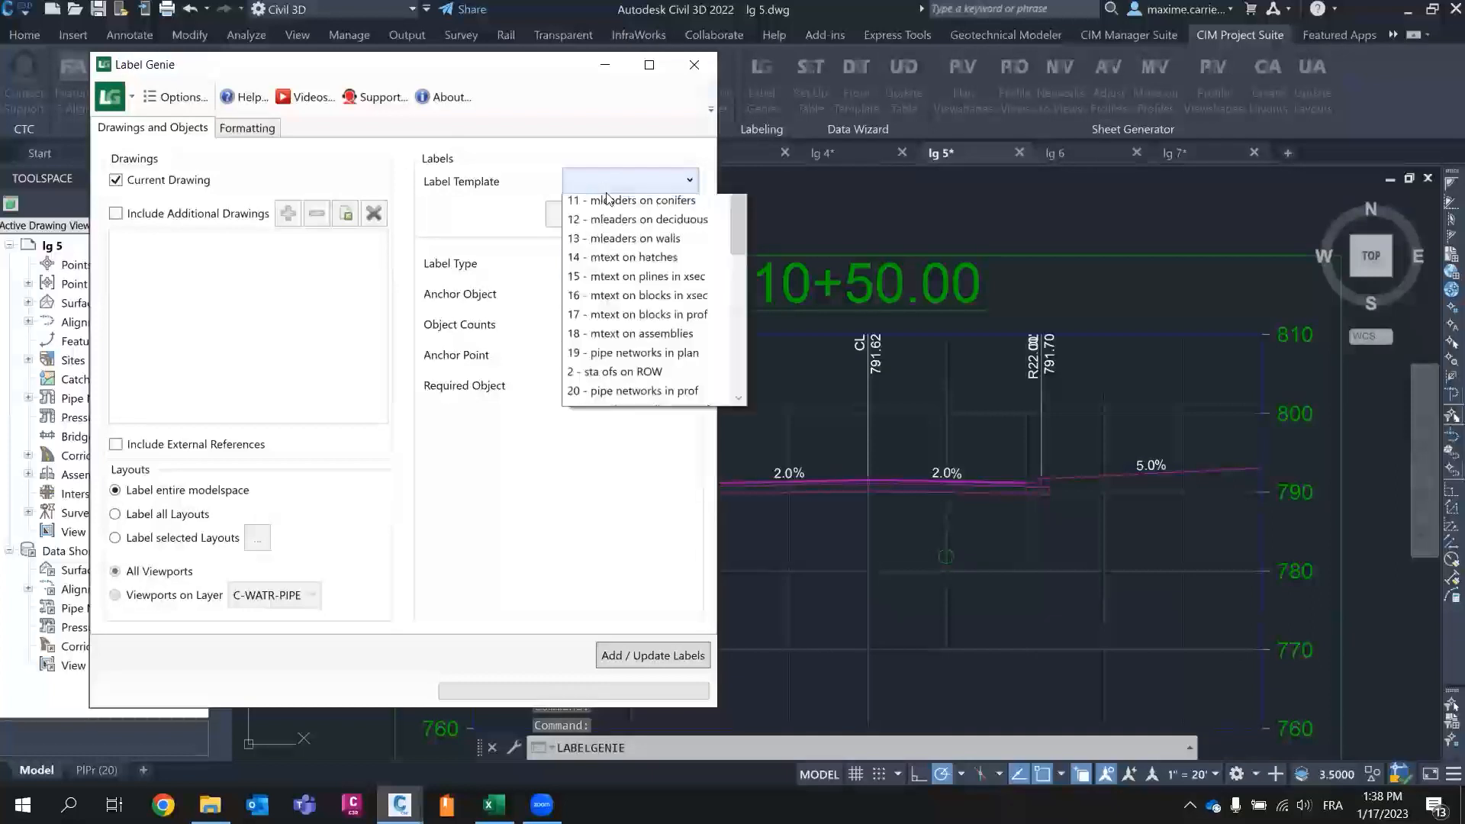
scroll(660, 443, "down", 3)
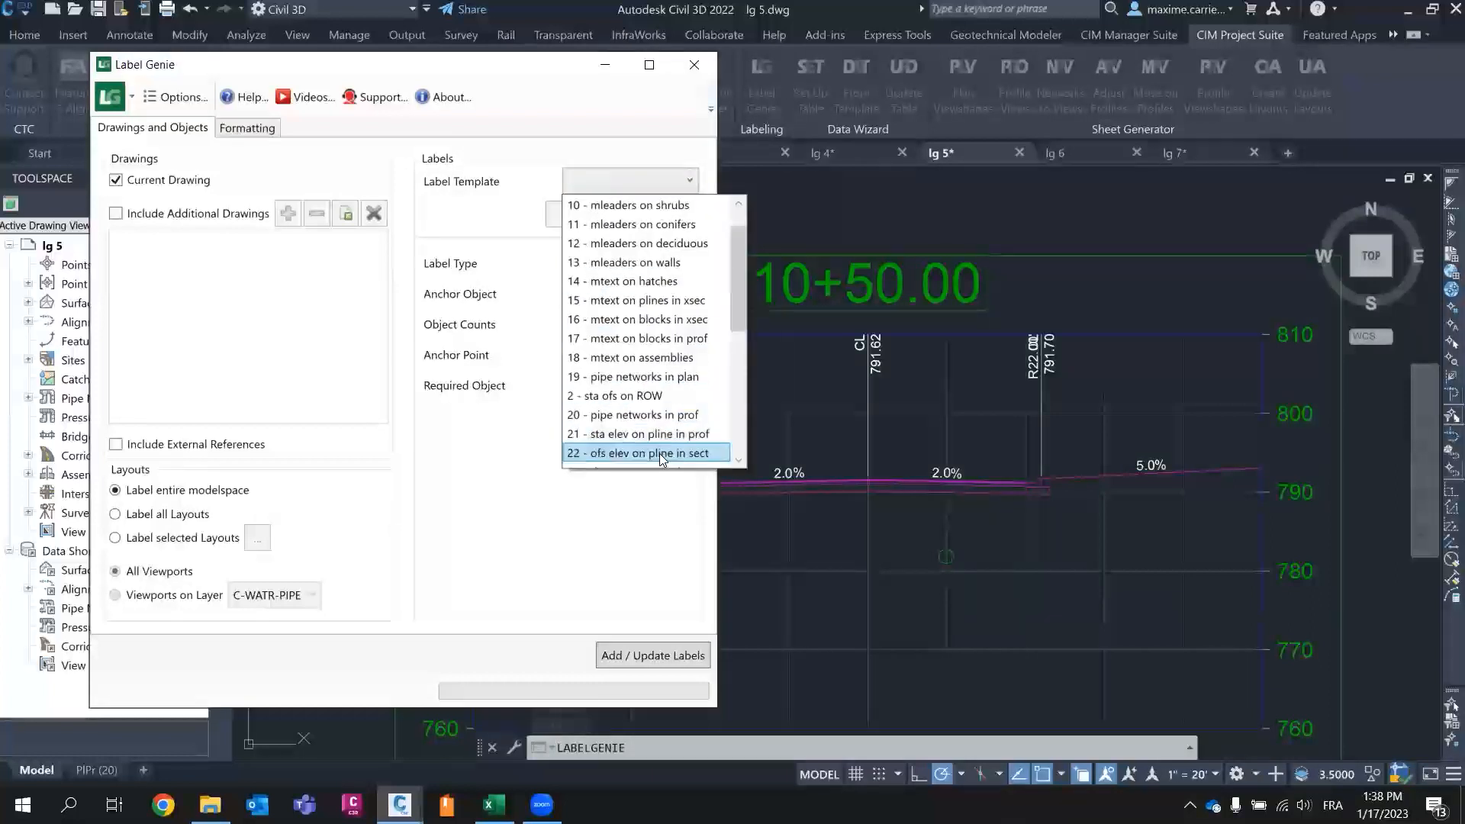
left_click(659, 453)
left_click(660, 216)
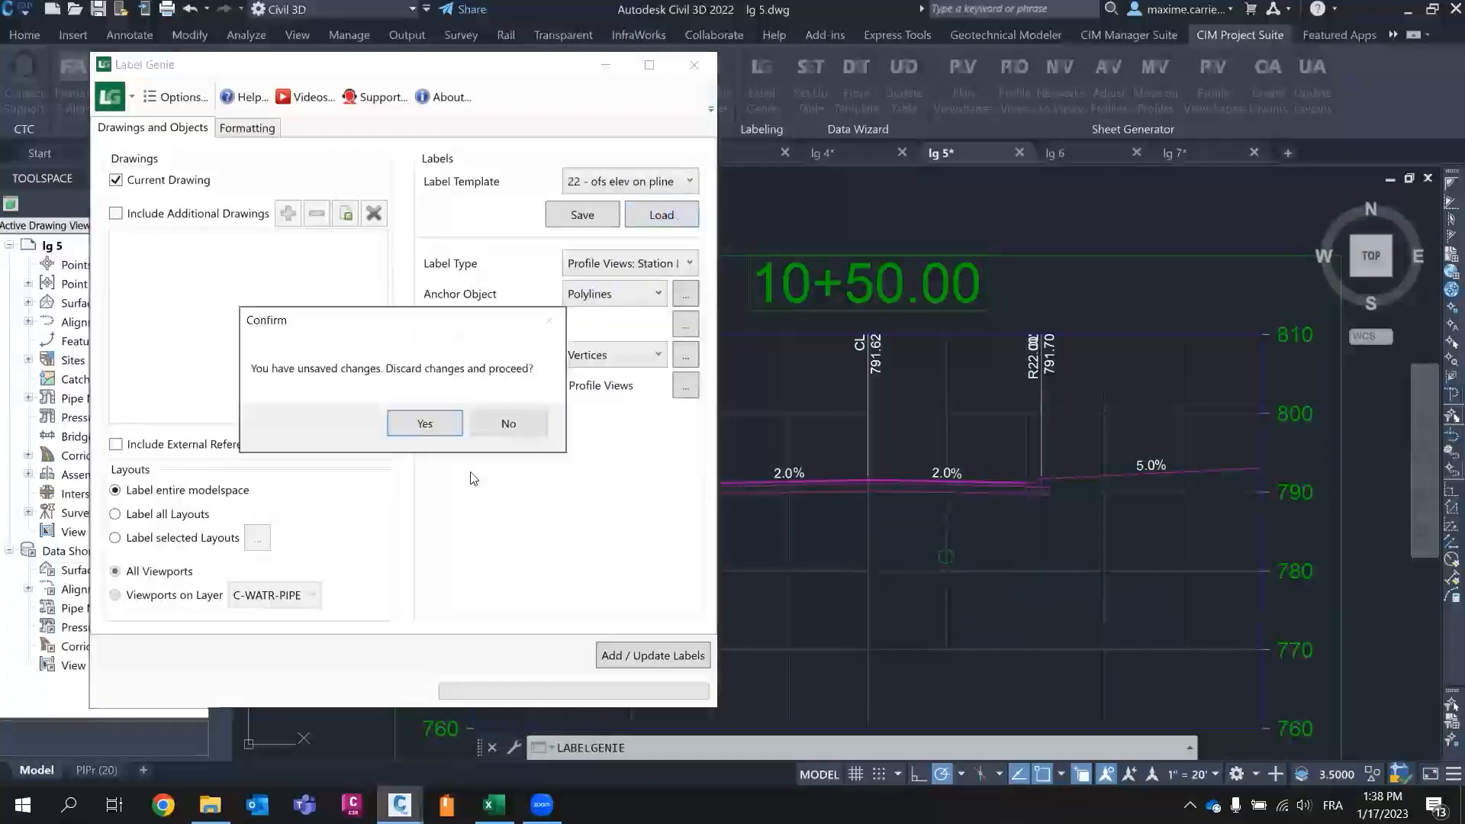
left_click(424, 424)
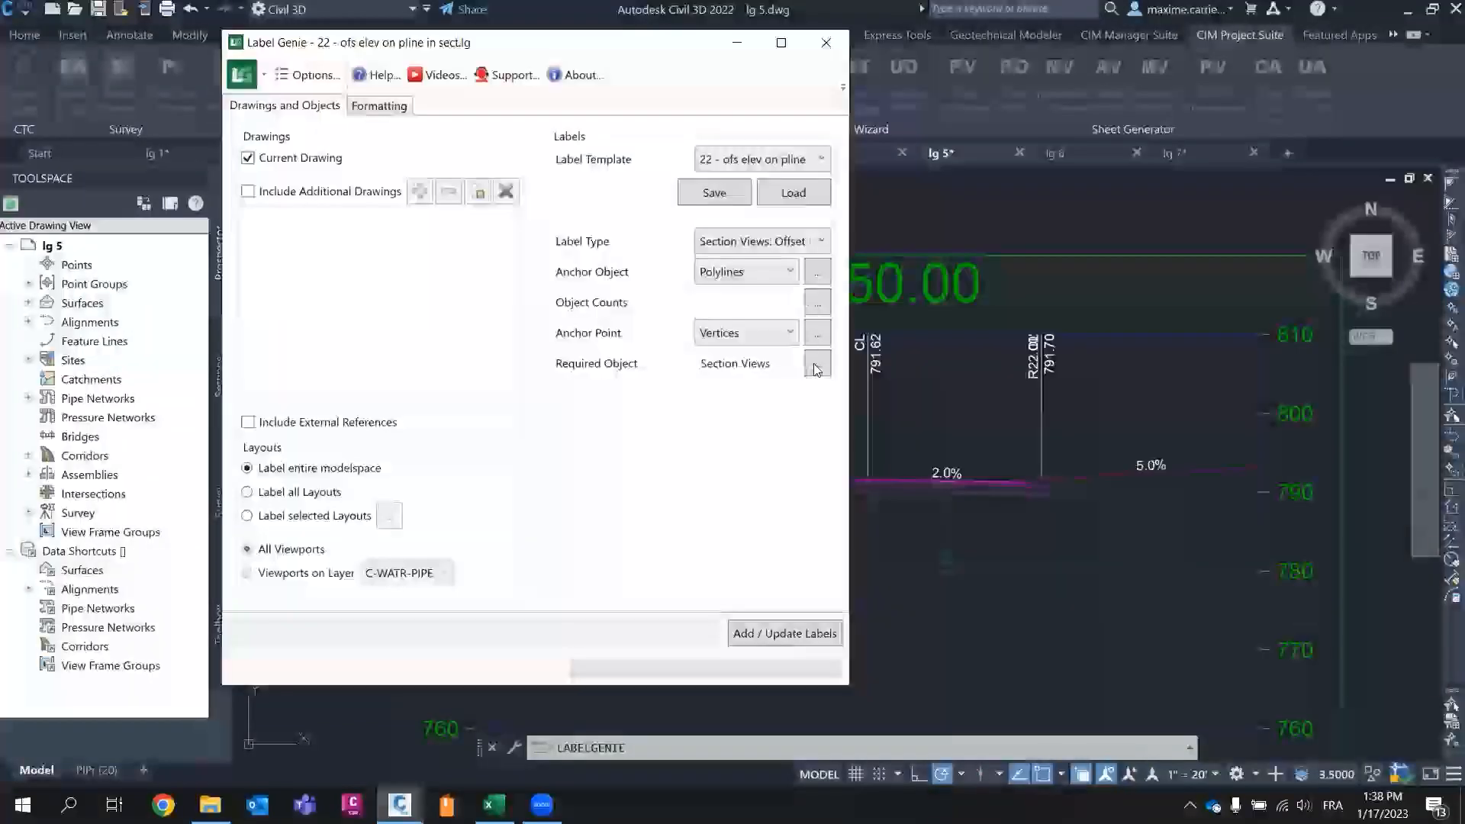
- Check the Section Views filter, add the offset and elevation labels to the polylines in the section views, and close the status report
left_click(819, 367)
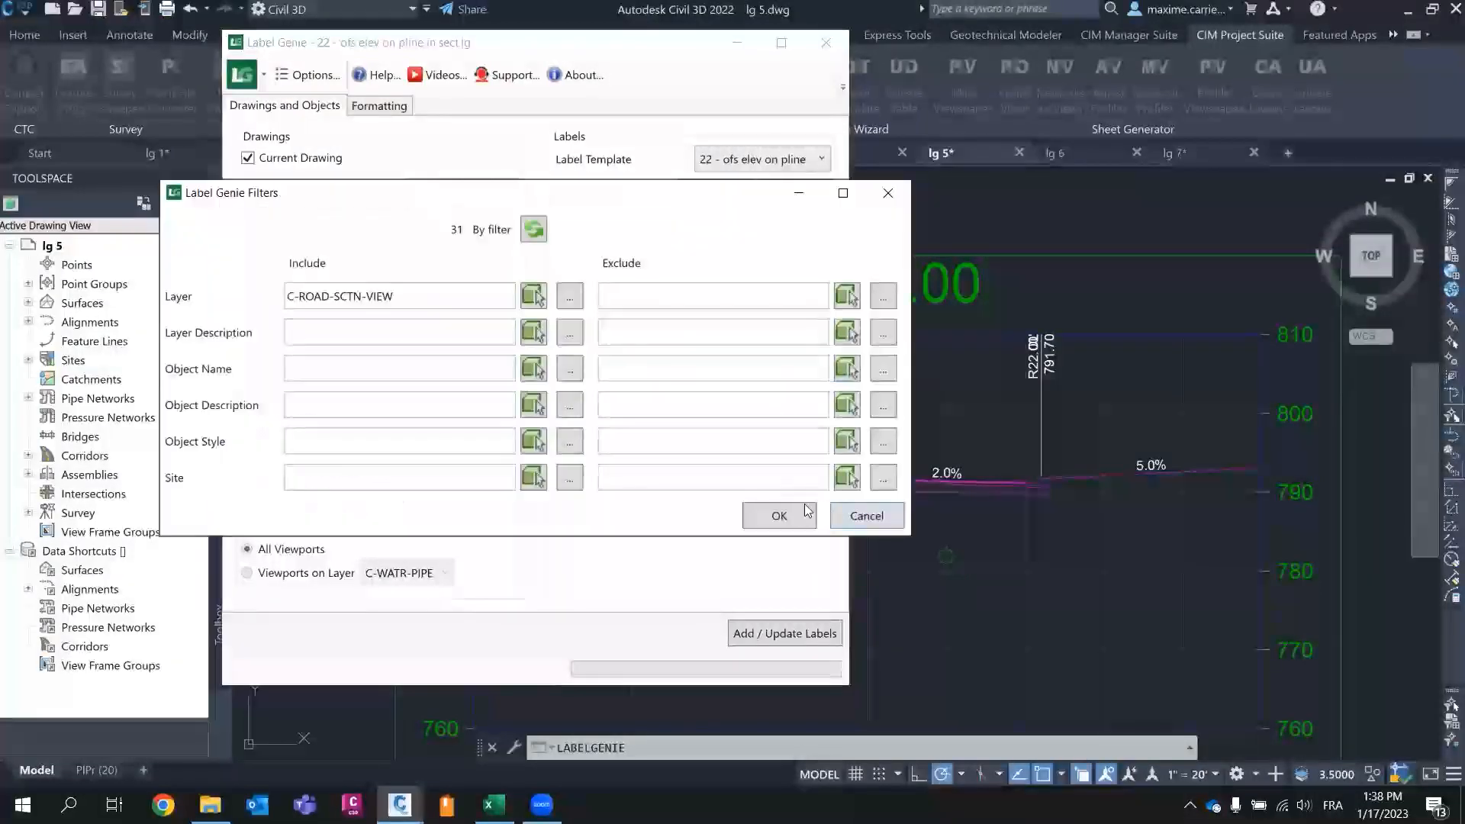
left_click(801, 510)
left_click(774, 635)
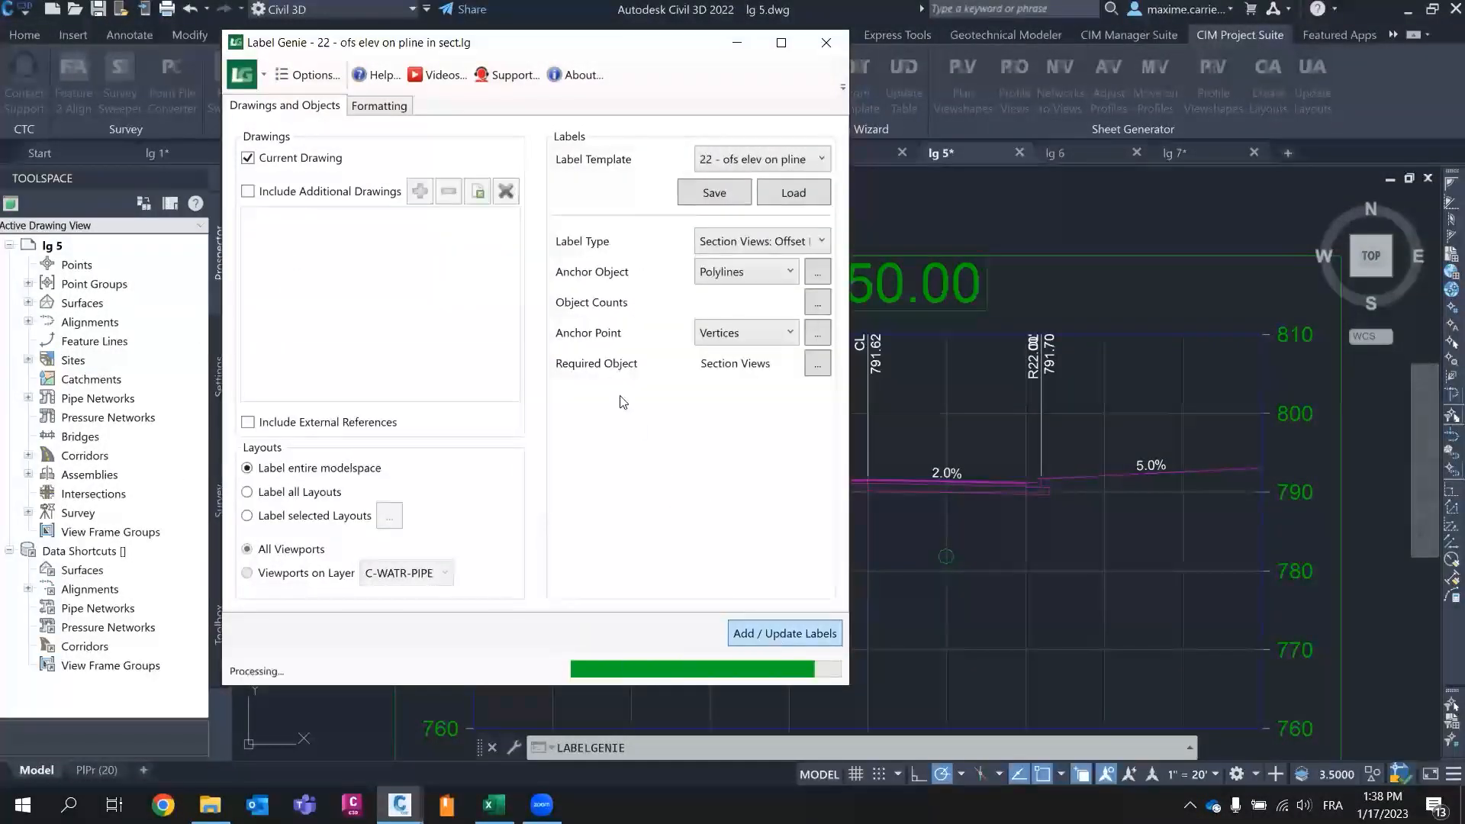
left_click(477, 402)
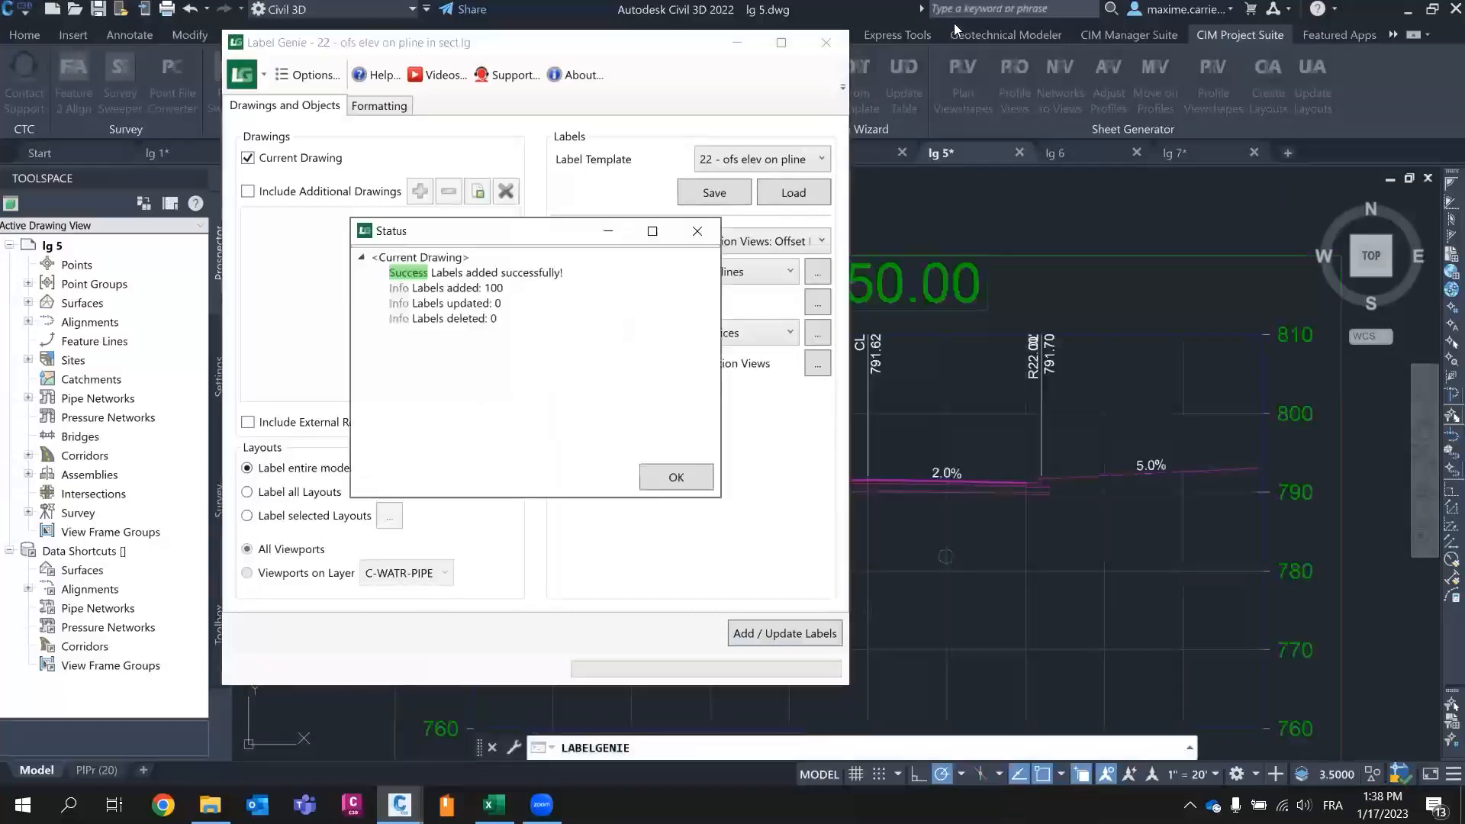
left_click(675, 479)
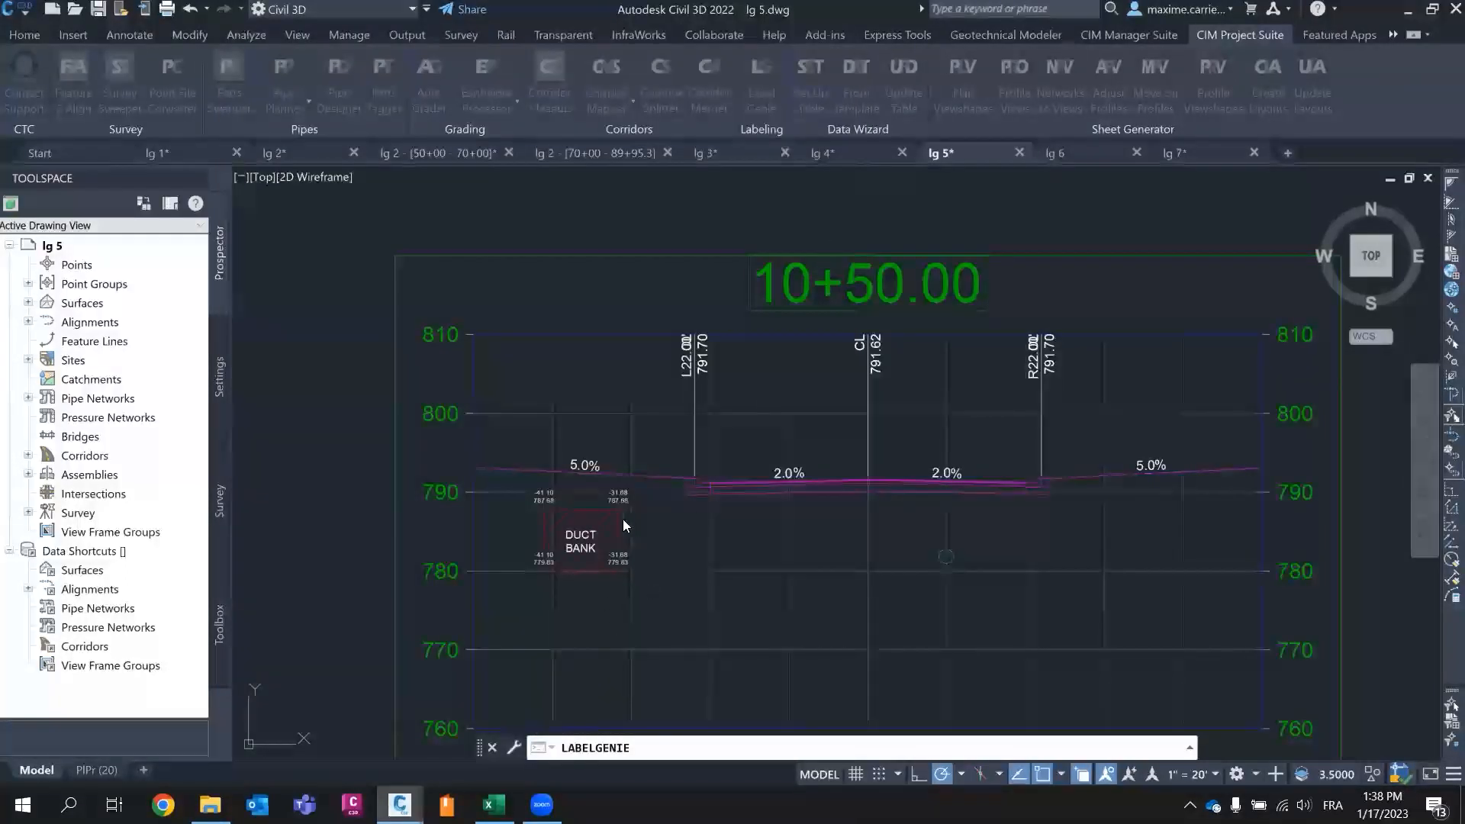
- Examine the offset and elevation labels around the duct banks in the 10+50.00 and 13+50.00 section views
scroll(565, 564, "up", 6)
scroll(631, 536, "down", 6)
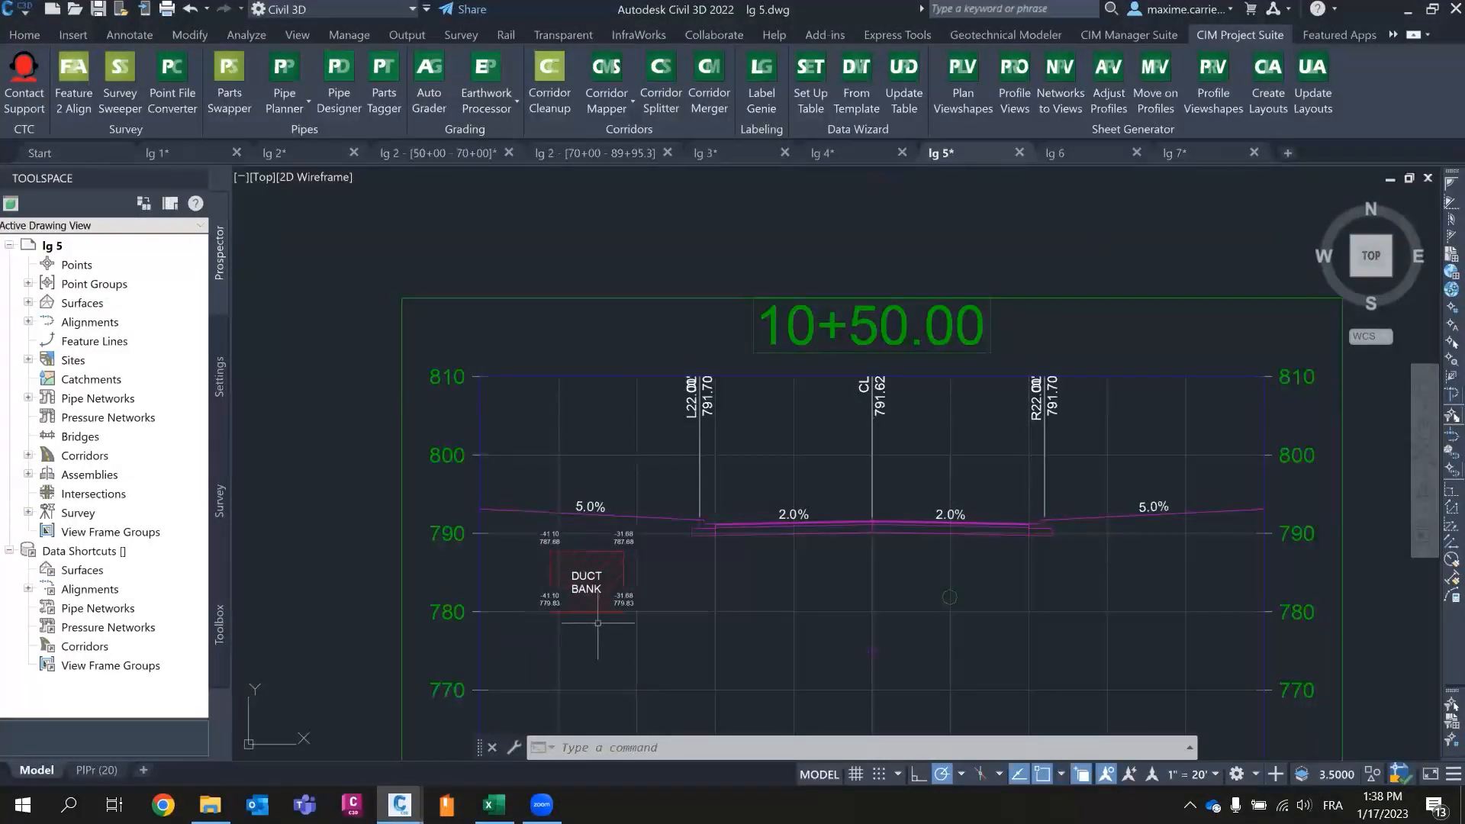
scroll(513, 600, "up", 2)
scroll(923, 461, "down", 8)
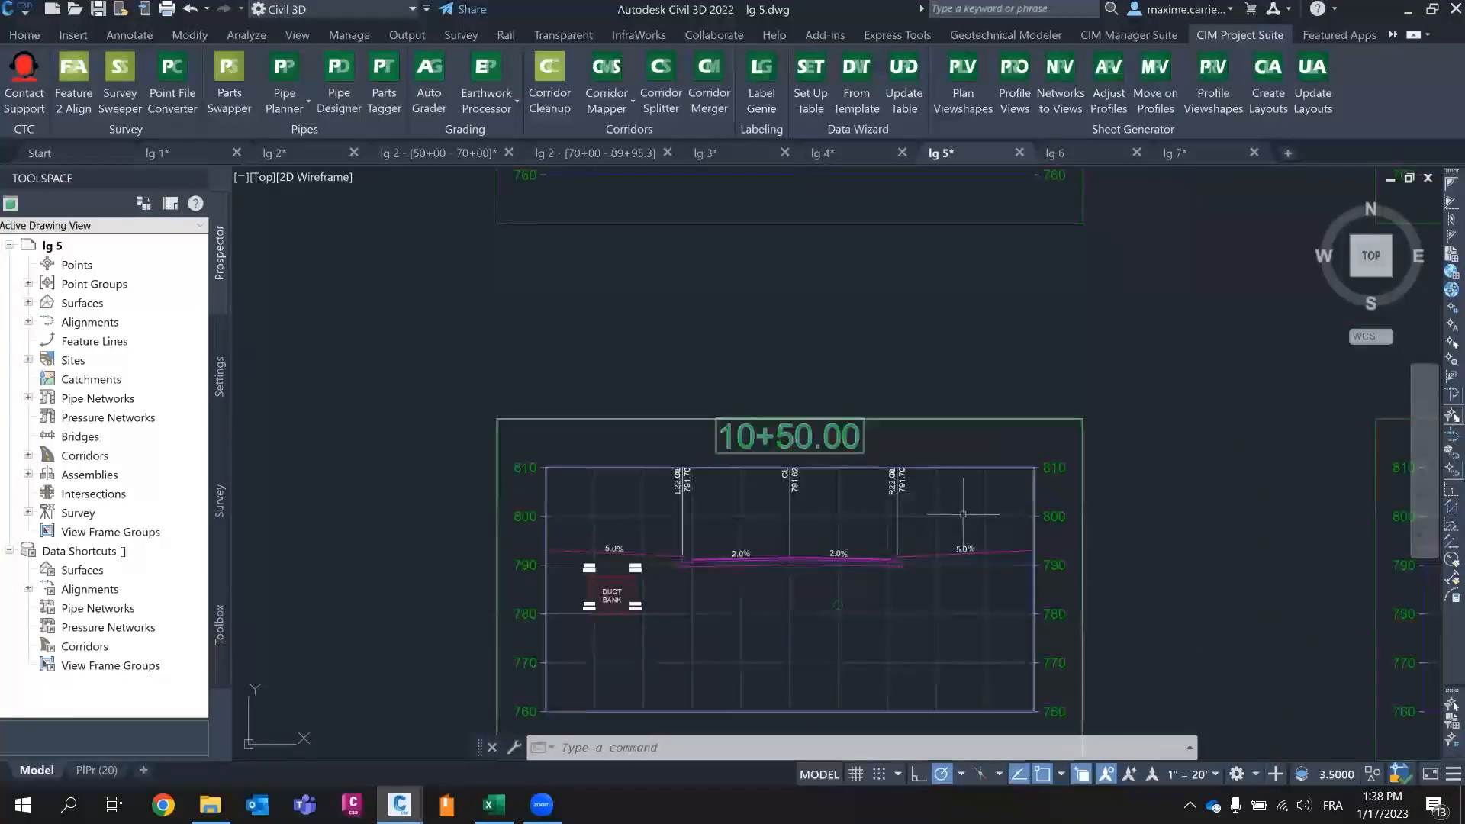
scroll(756, 590, "down", 6)
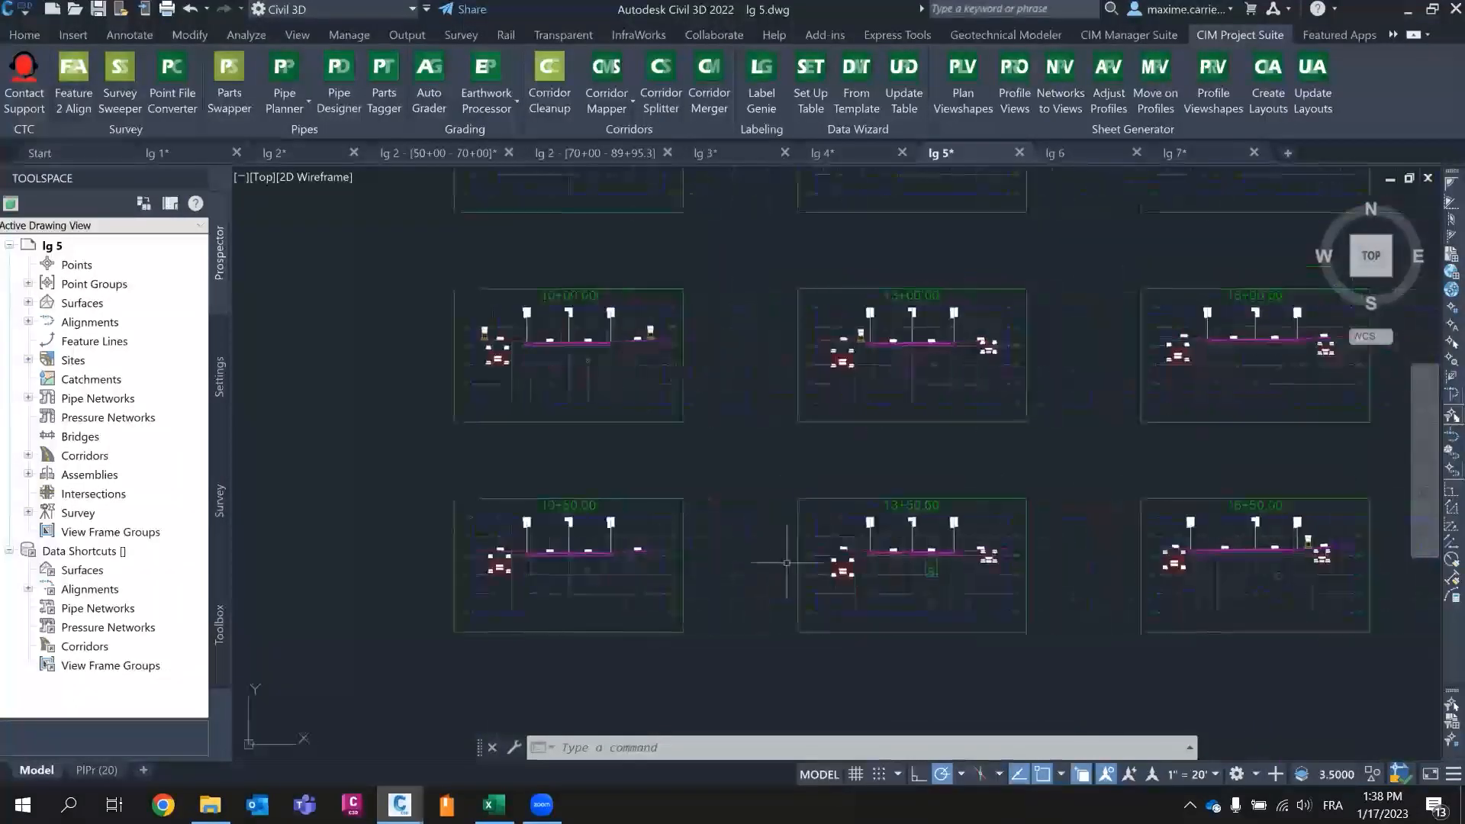
scroll(755, 590, "up", 10)
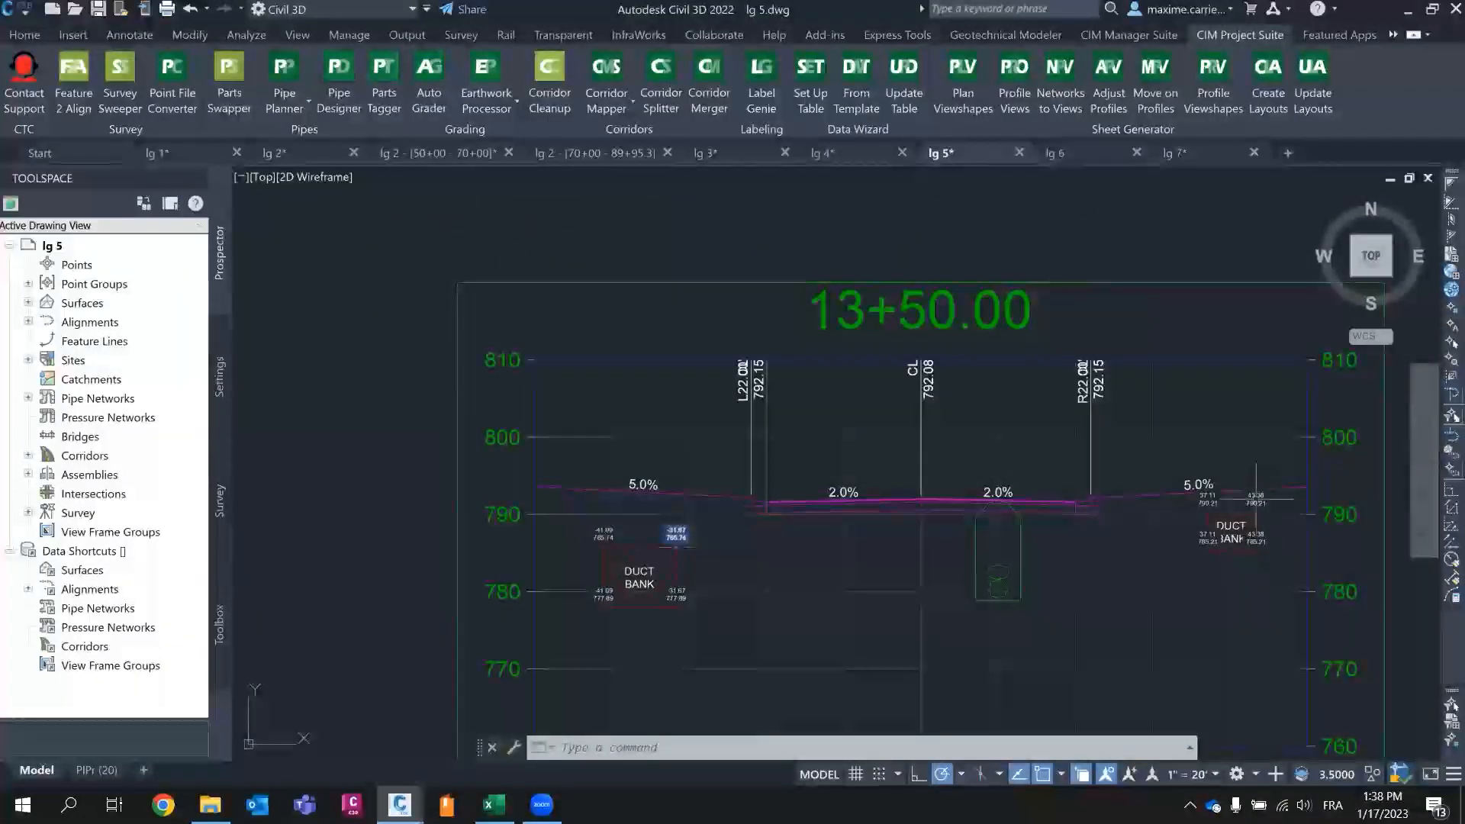
- Examine the duct bank labels across the grid of section views, comparing sections such as 11+50.00 and 12+00.00
scroll(1258, 551, "down", 8)
middle_click_drag(1258, 551, 904, 681)
scroll(975, 425, "up", 4)
middle_click_drag(694, 480, 1240, 355)
scroll(1232, 363, "down", 3)
middle_click_drag(813, 537, 1073, 409)
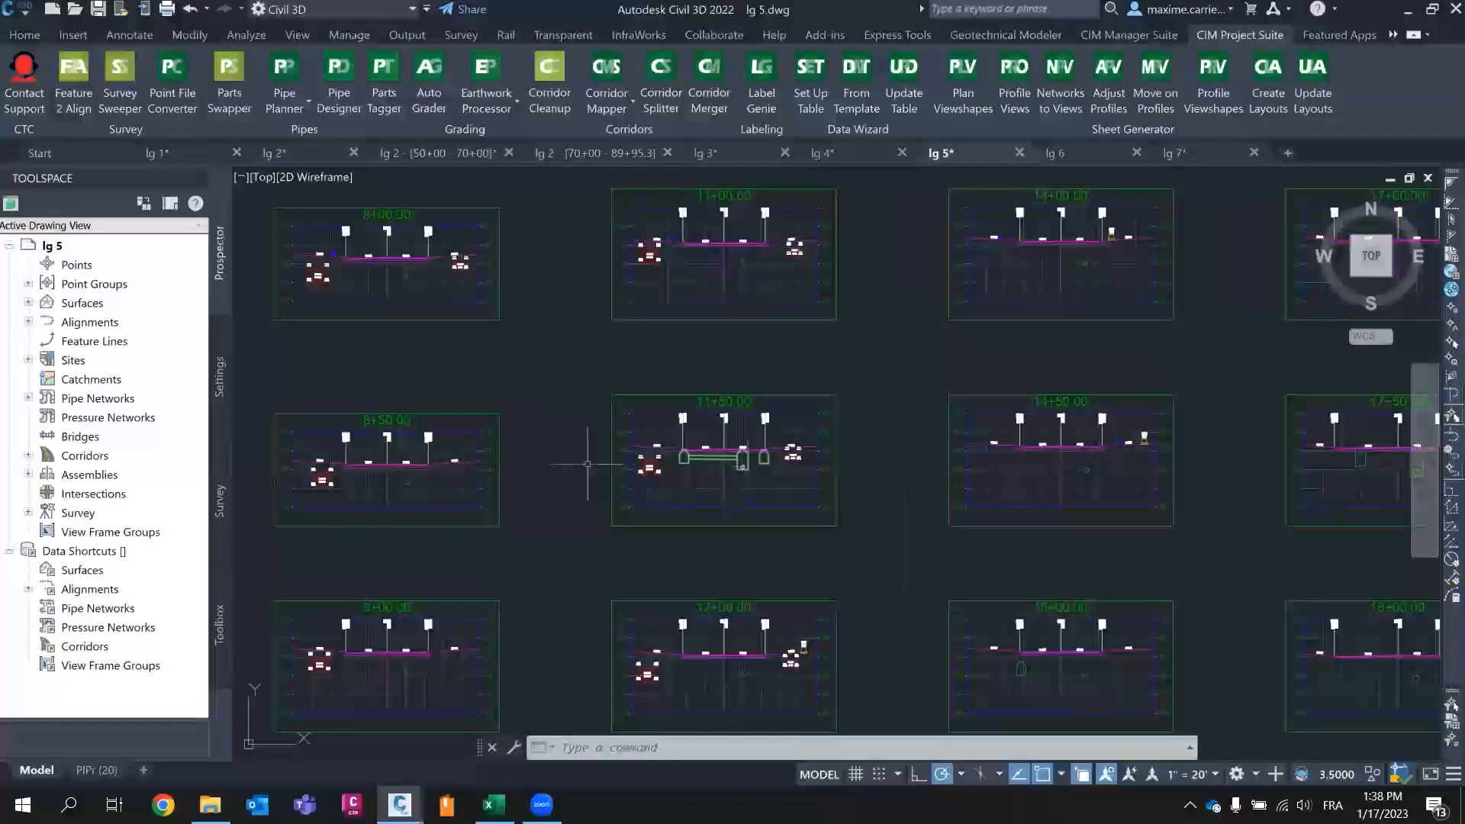
scroll(743, 467, "up", 5)
scroll(730, 431, "down", 3)
scroll(730, 431, "down", 4)
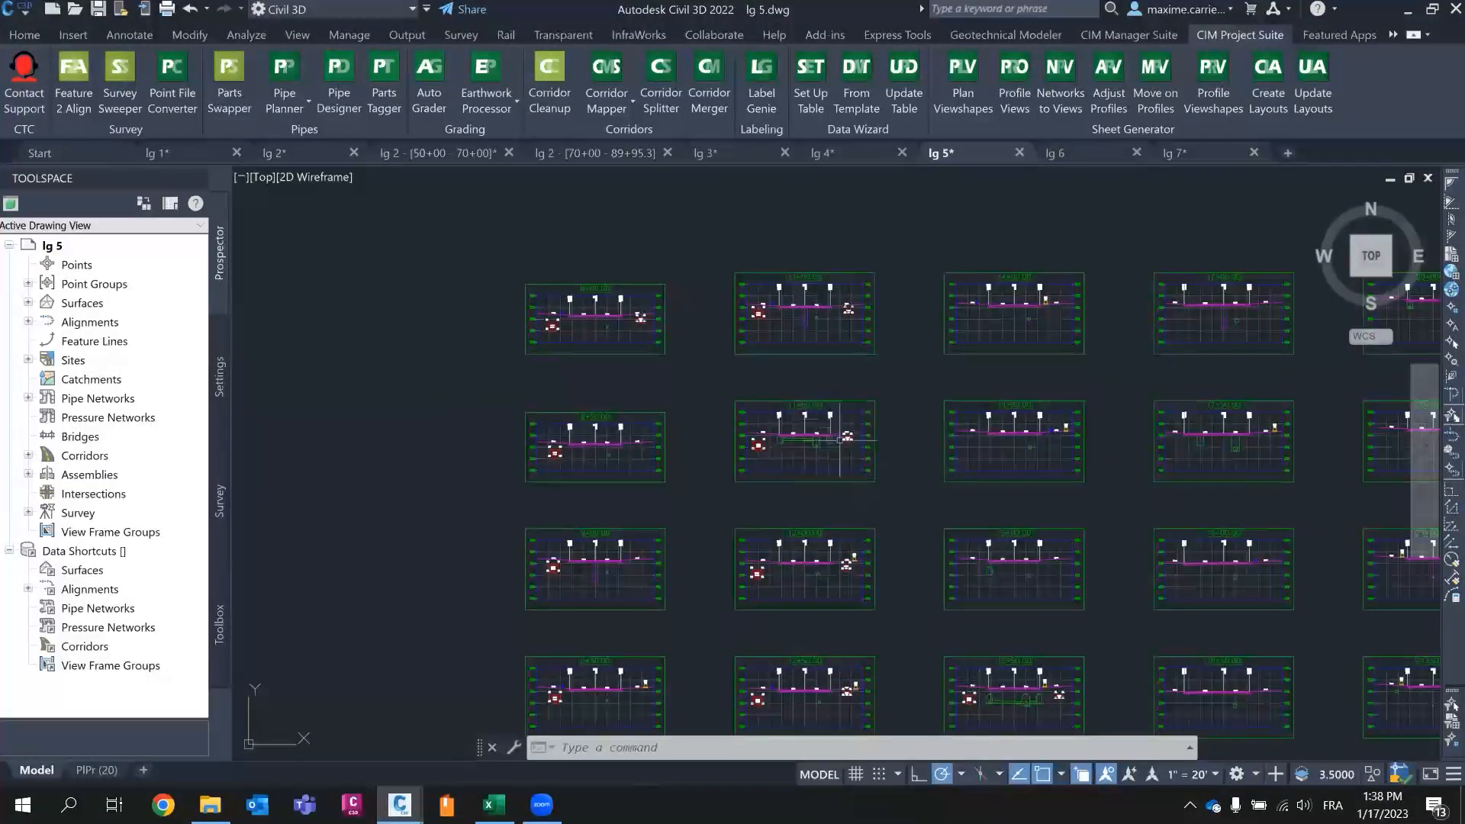
scroll(837, 444, "up", 6)
scroll(789, 439, "down", 5)
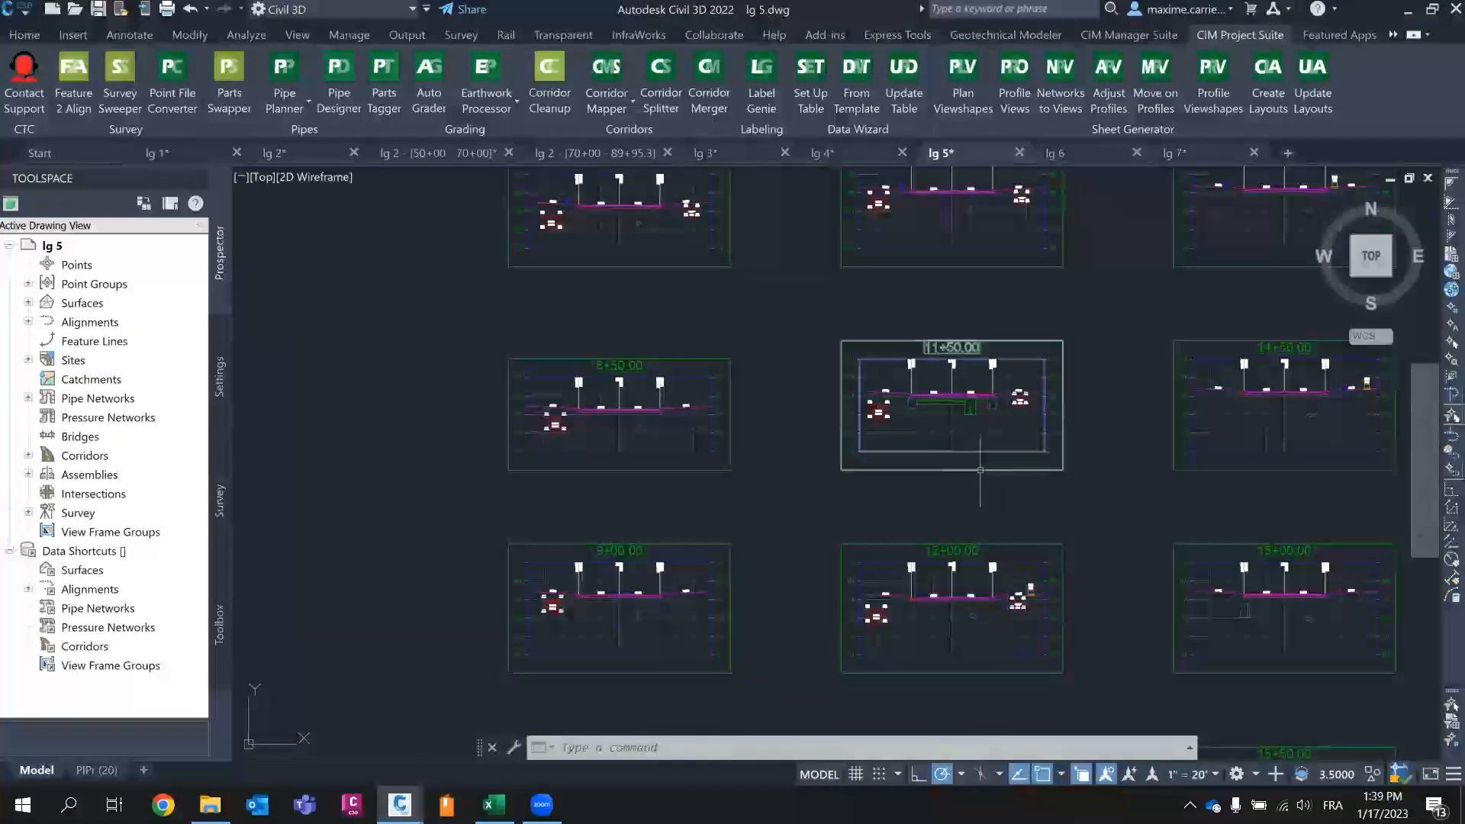
scroll(1011, 645, "up", 5)
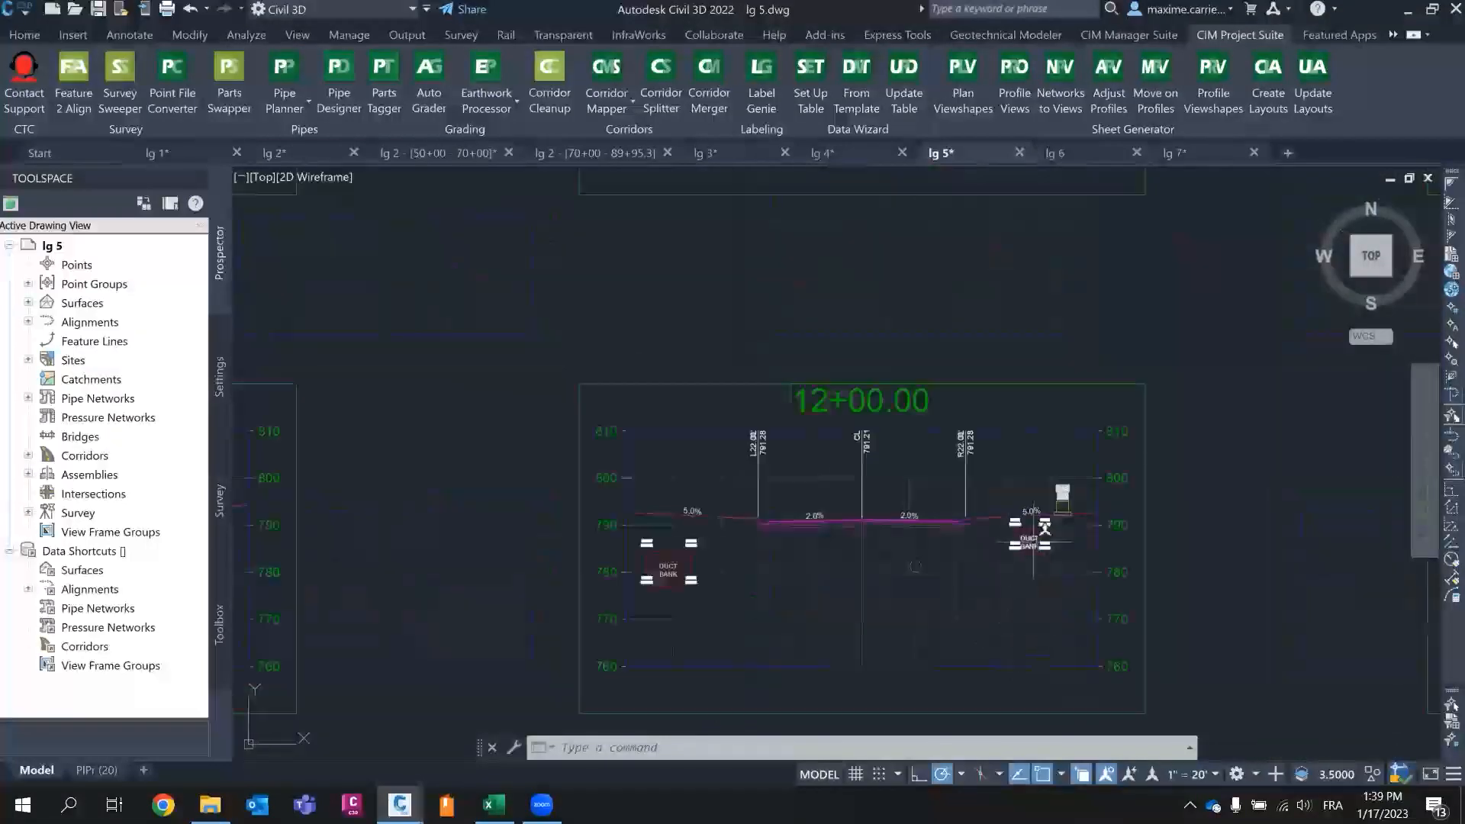
scroll(843, 553, "down", 5)
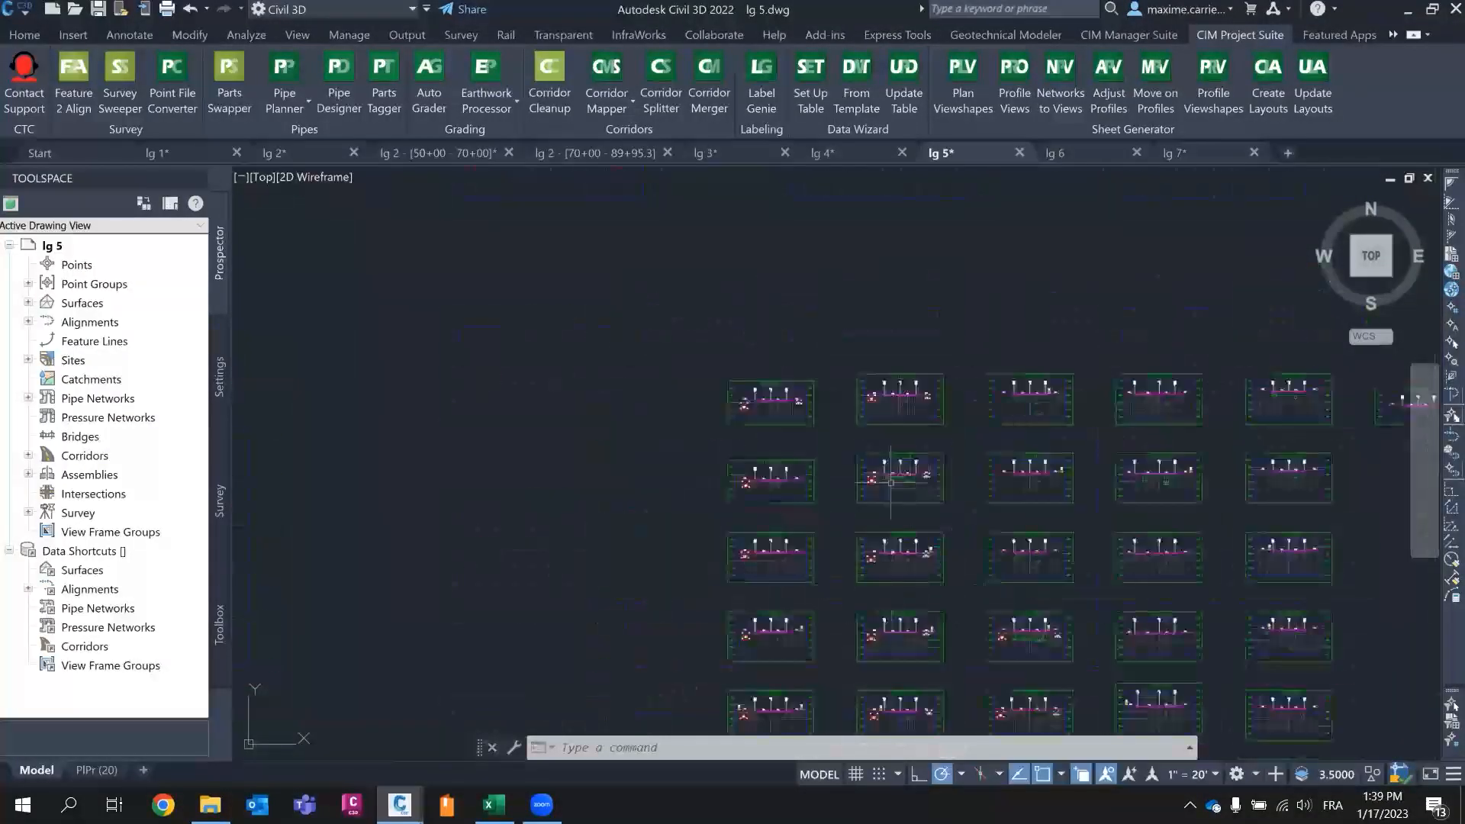
- Examine the full set of section views and the corner labels of the left duct bank in the 12+00.00 section
middle_click_drag(837, 456, 846, 437)
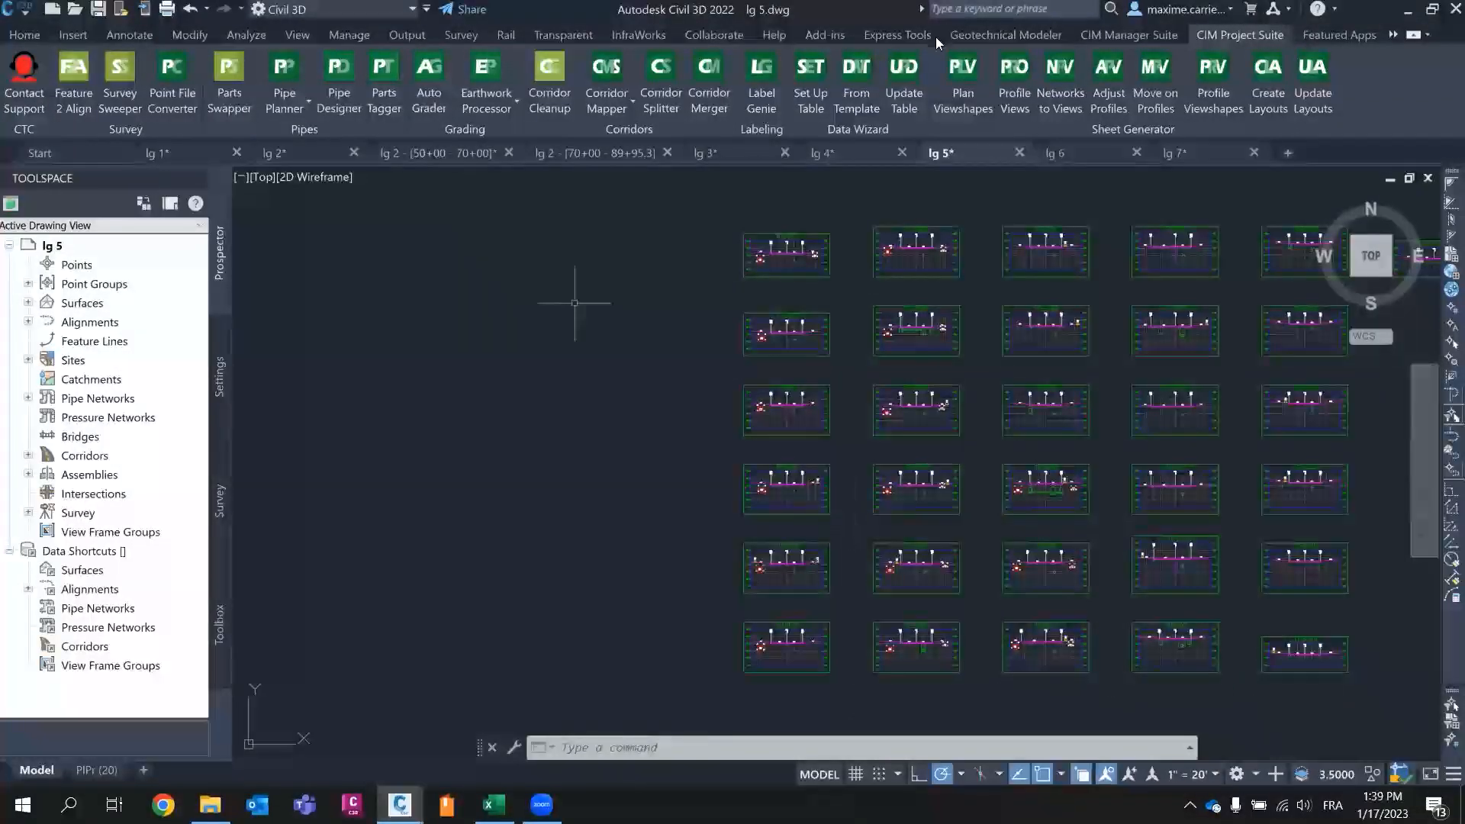
scroll(889, 343, "up", 5)
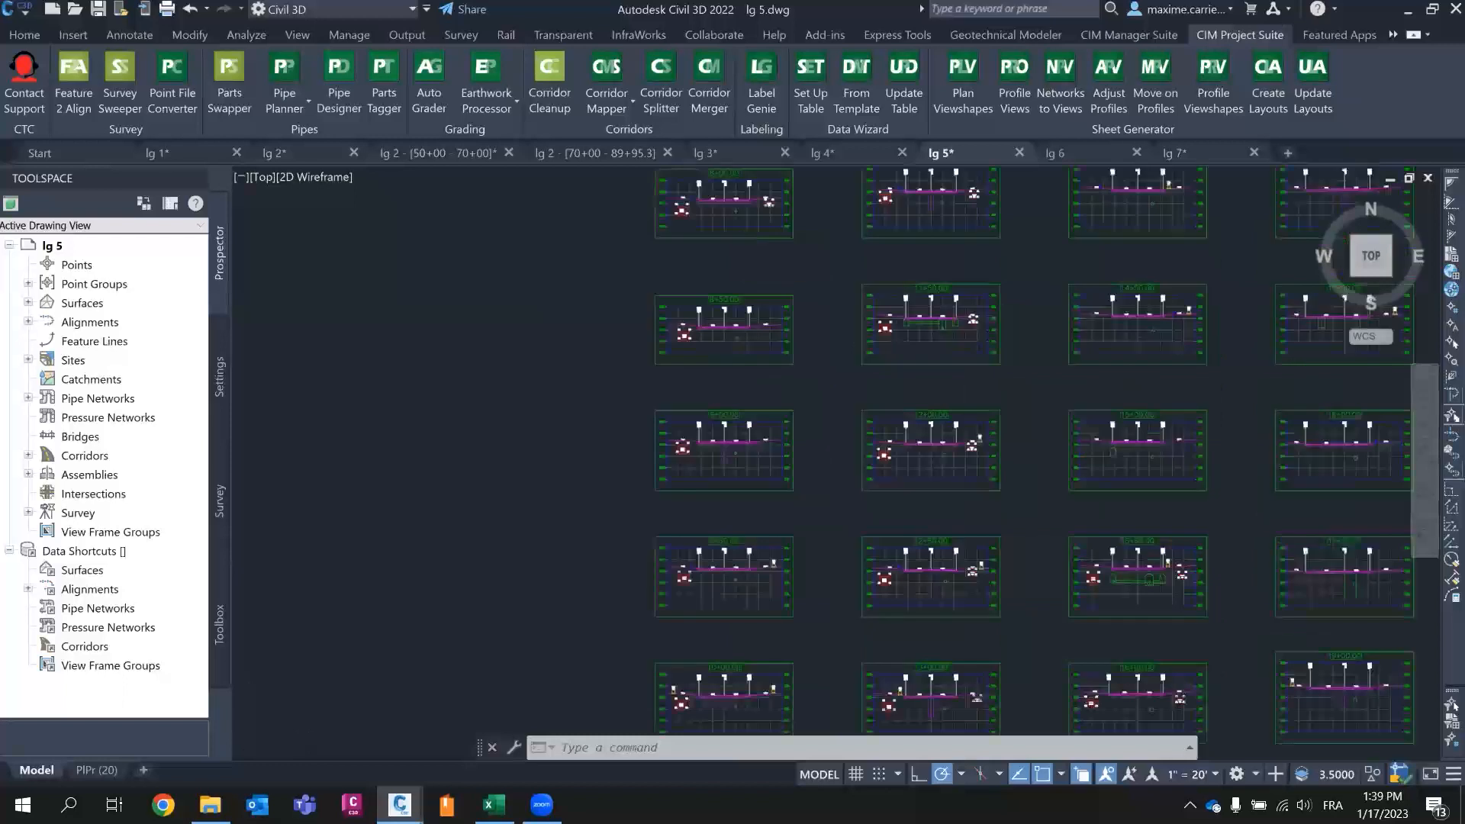
scroll(878, 335, "down", 5)
scroll(867, 605, "up", 5)
scroll(1039, 481, "up", 6)
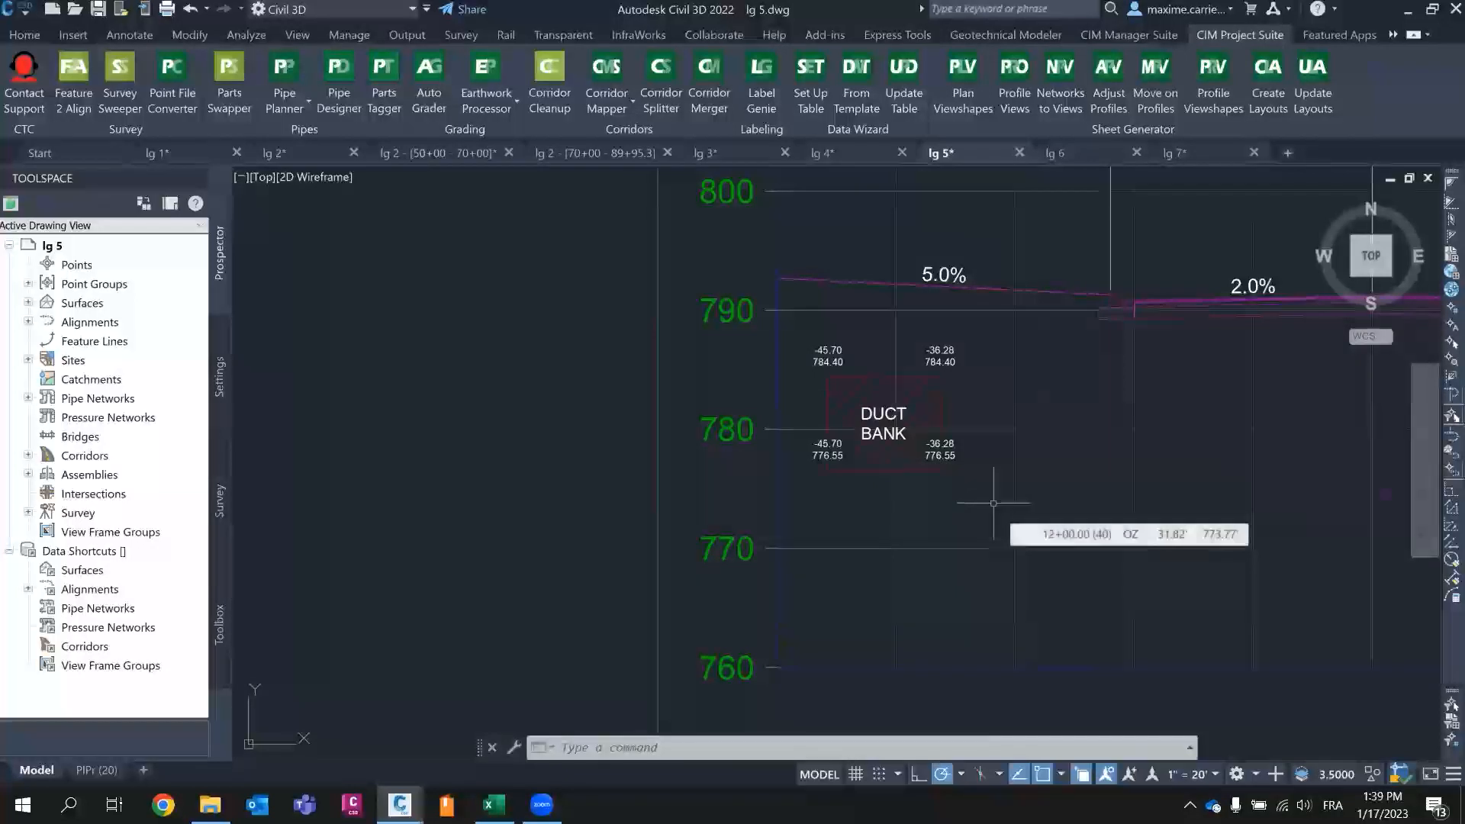
scroll(994, 504, "down", 6)
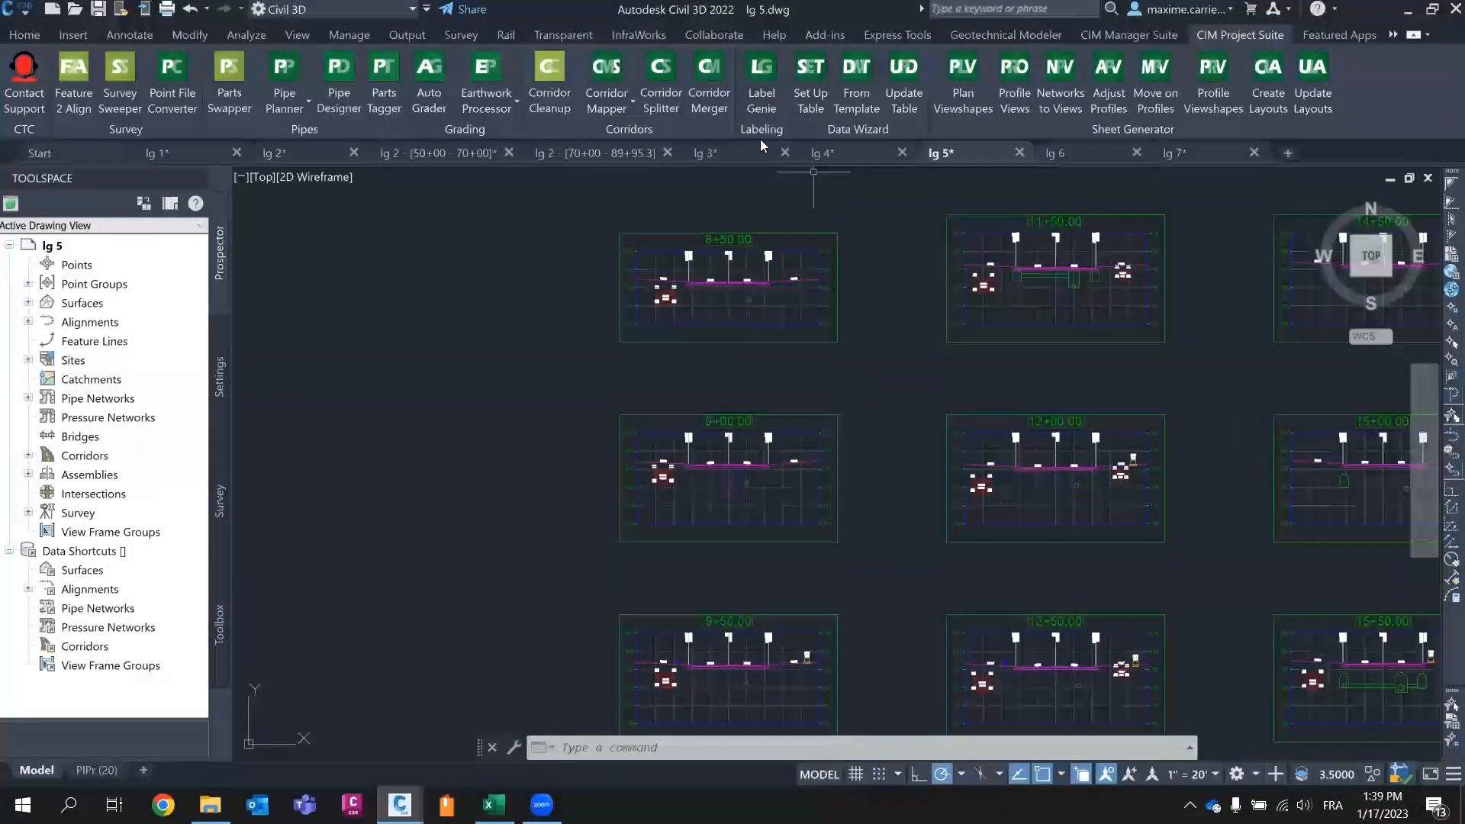
scroll(969, 443, "down", 8)
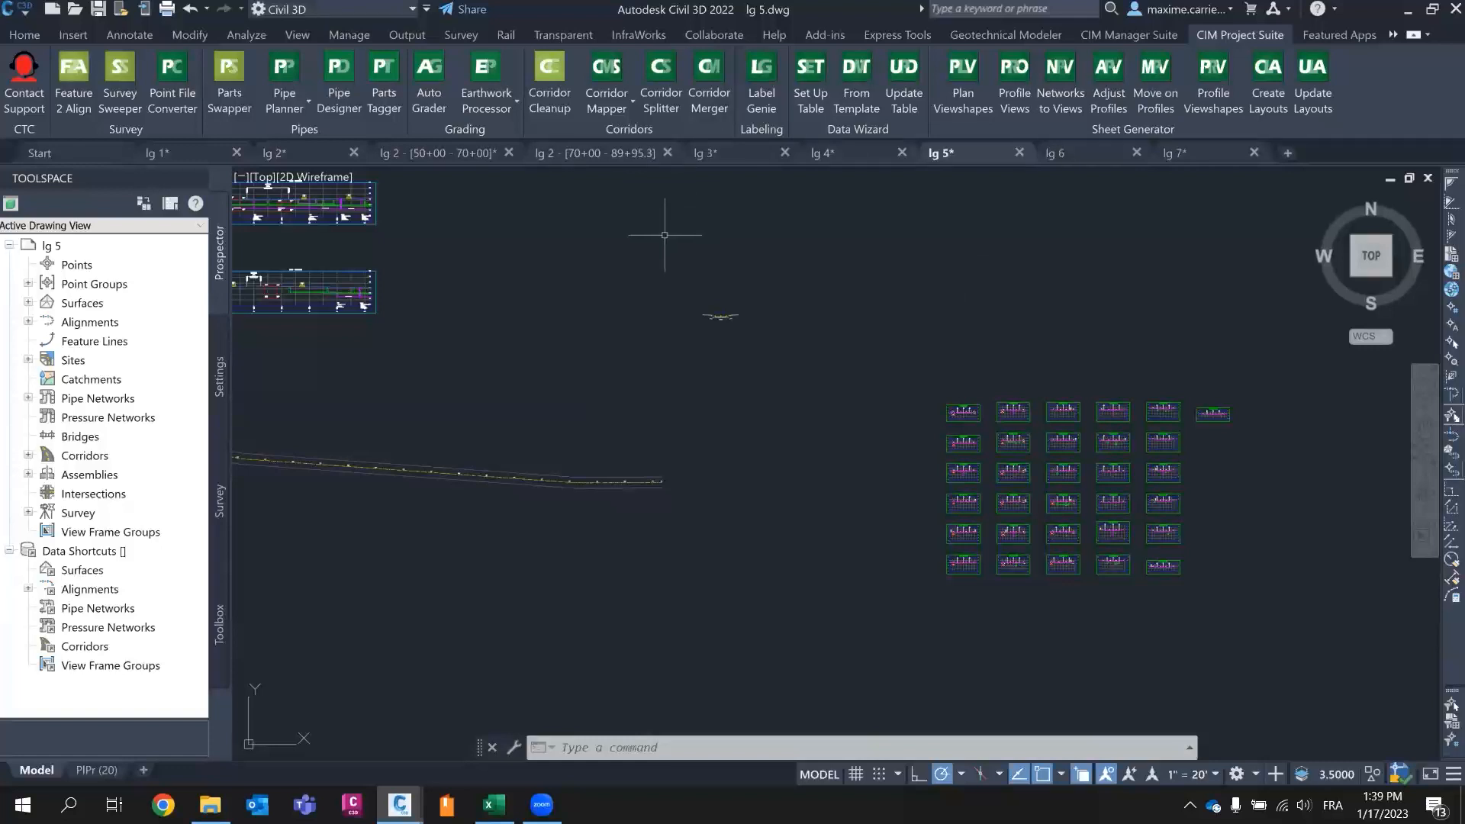
- Switch to the lg 3 drawing and select a tree COGO point in the column of trees east of the building
left_click(710, 153)
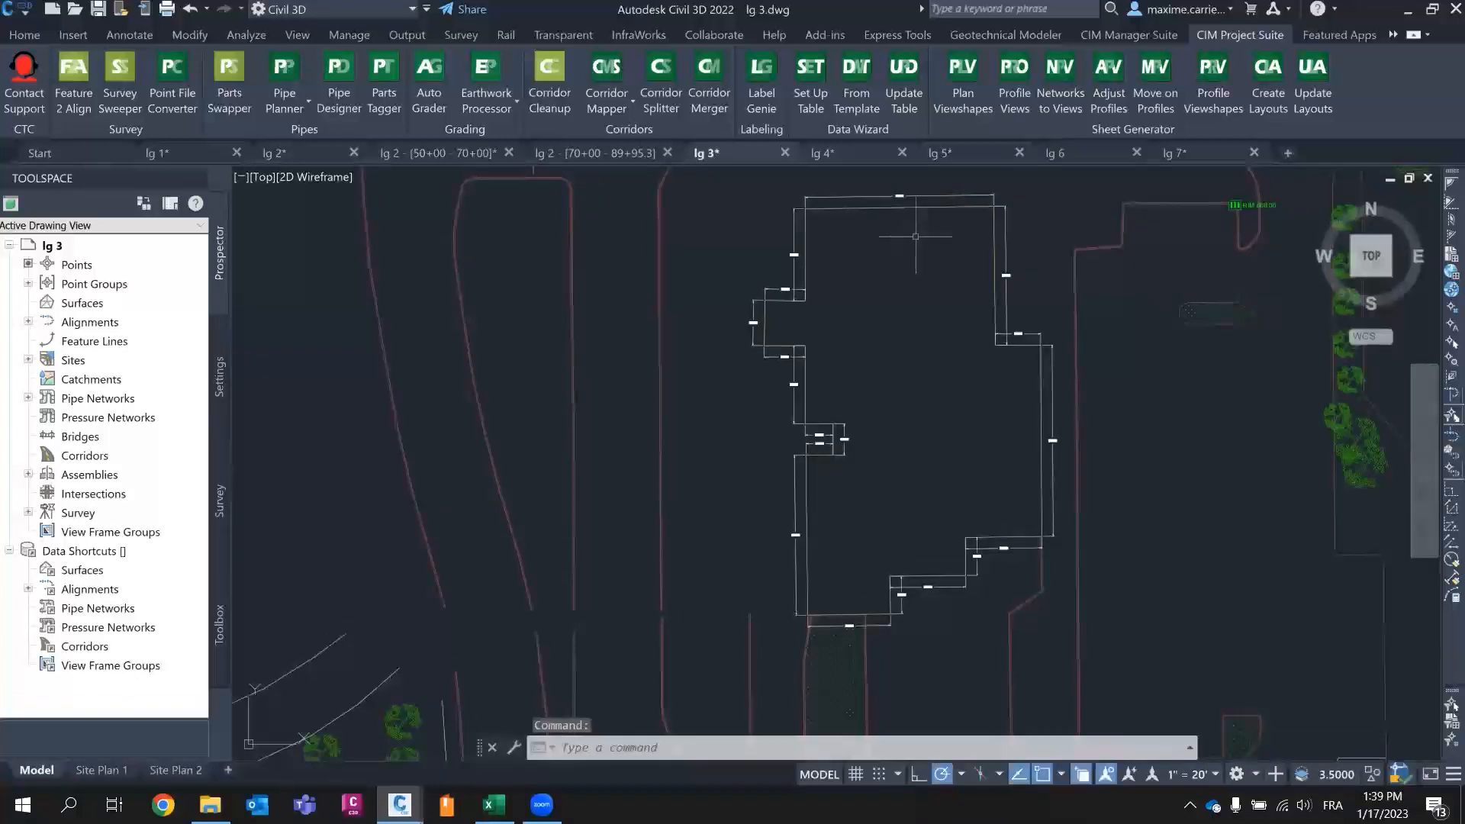
scroll(916, 236, "down", 6)
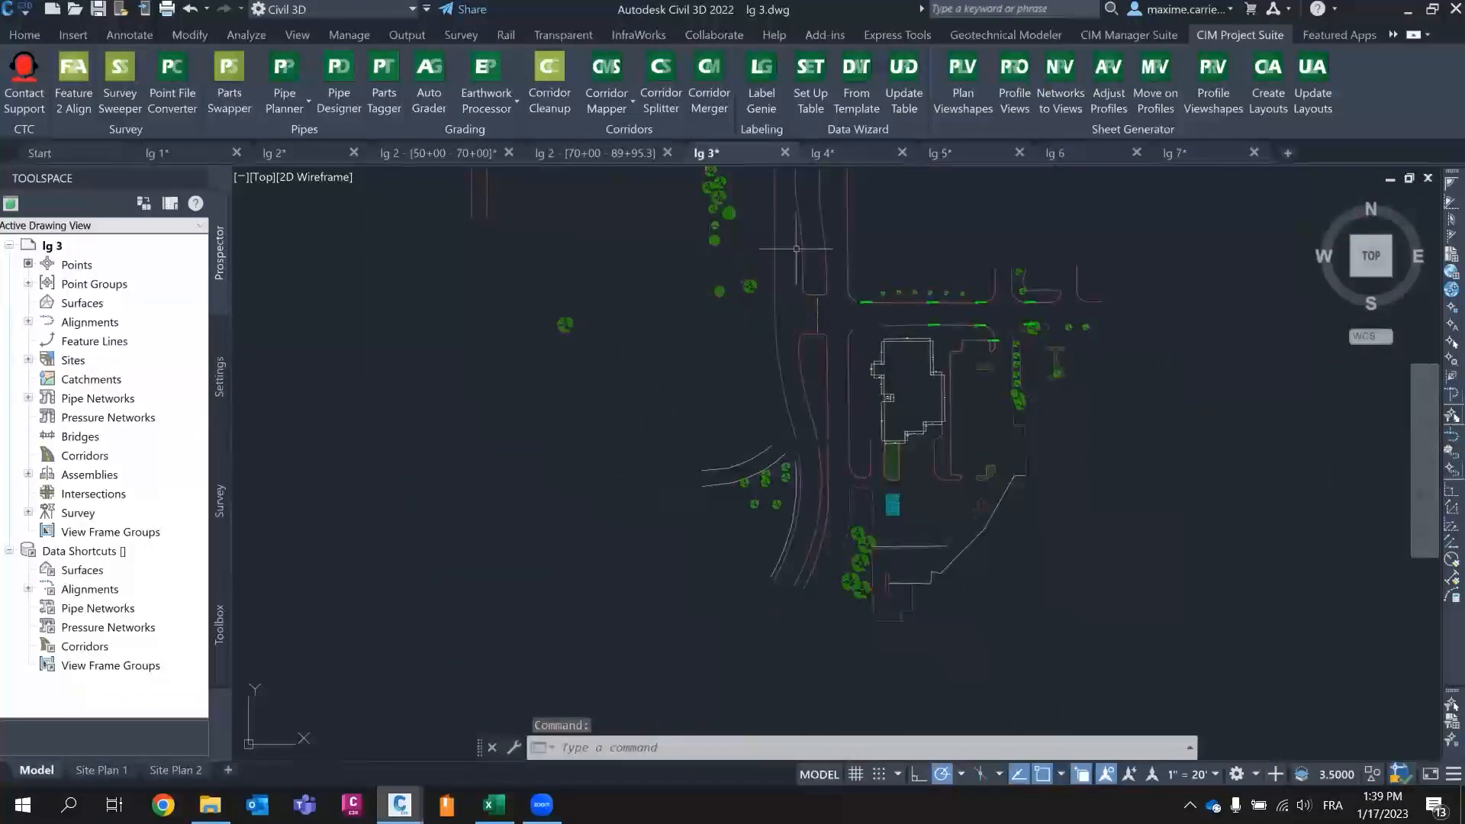
scroll(746, 205, "up", 1)
middle_click_drag(1082, 403, 805, 405)
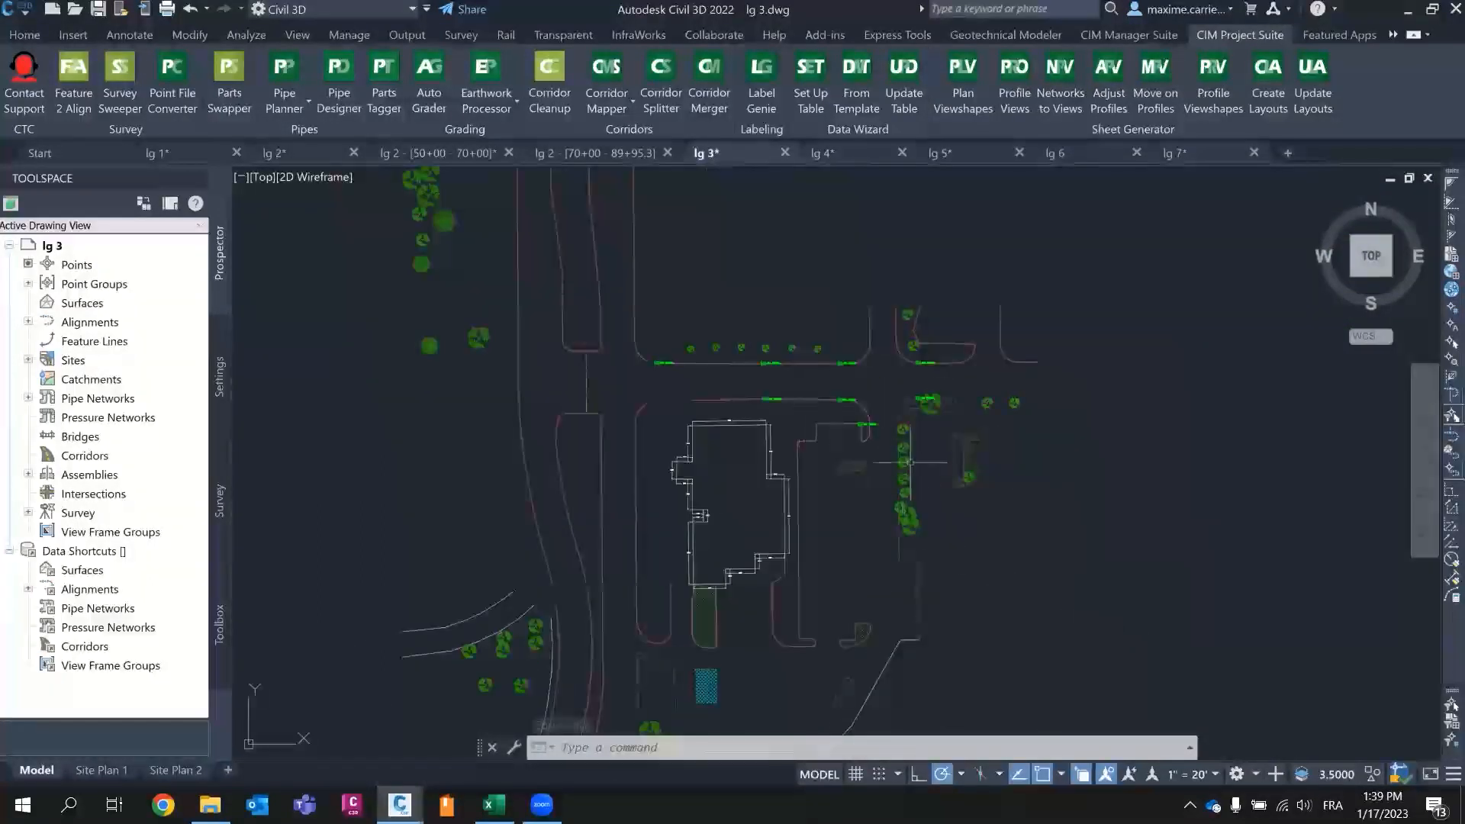
left_click(903, 425)
left_click(992, 478)
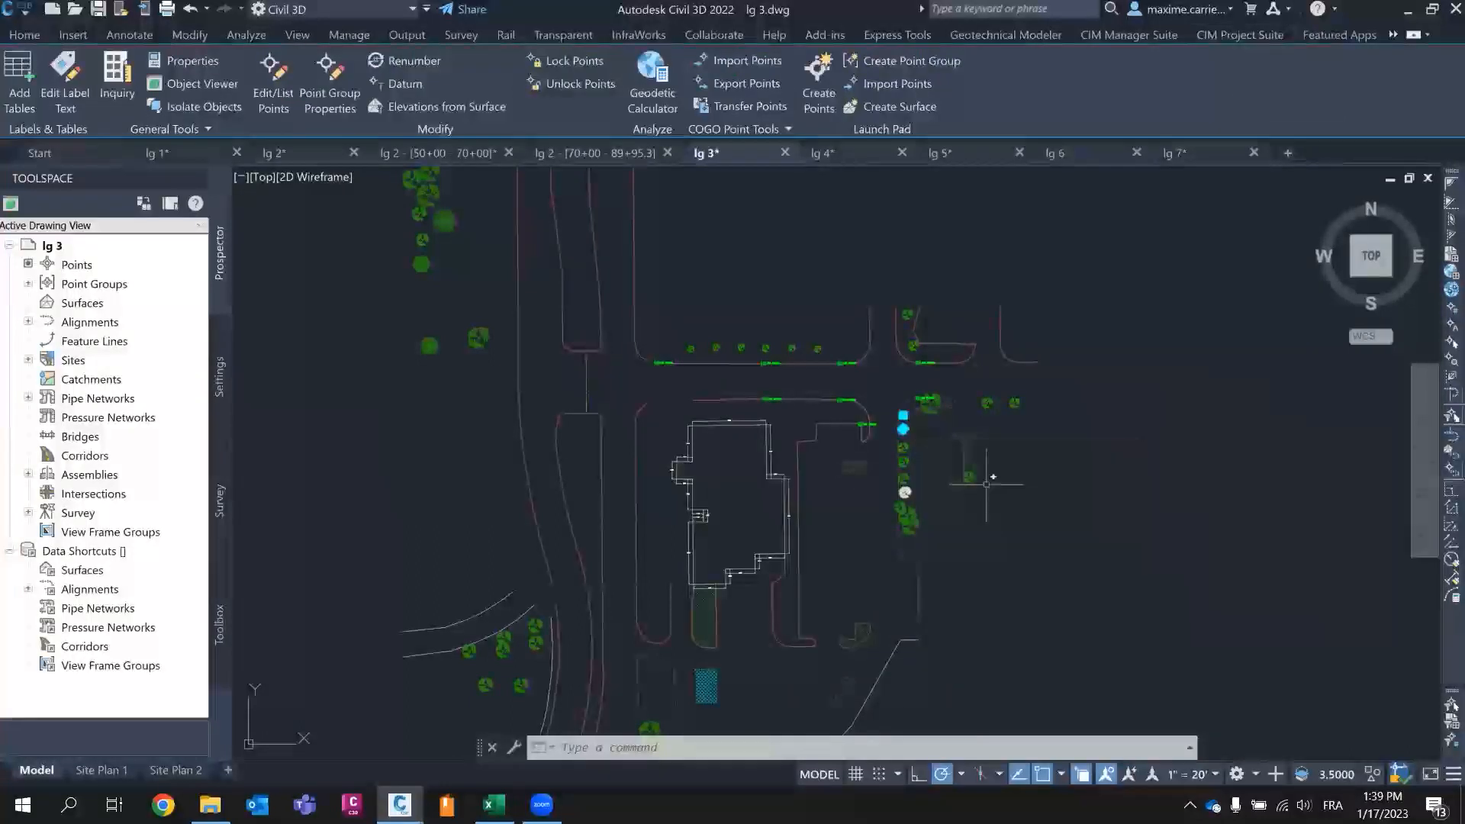
scroll(873, 397, "up", 4)
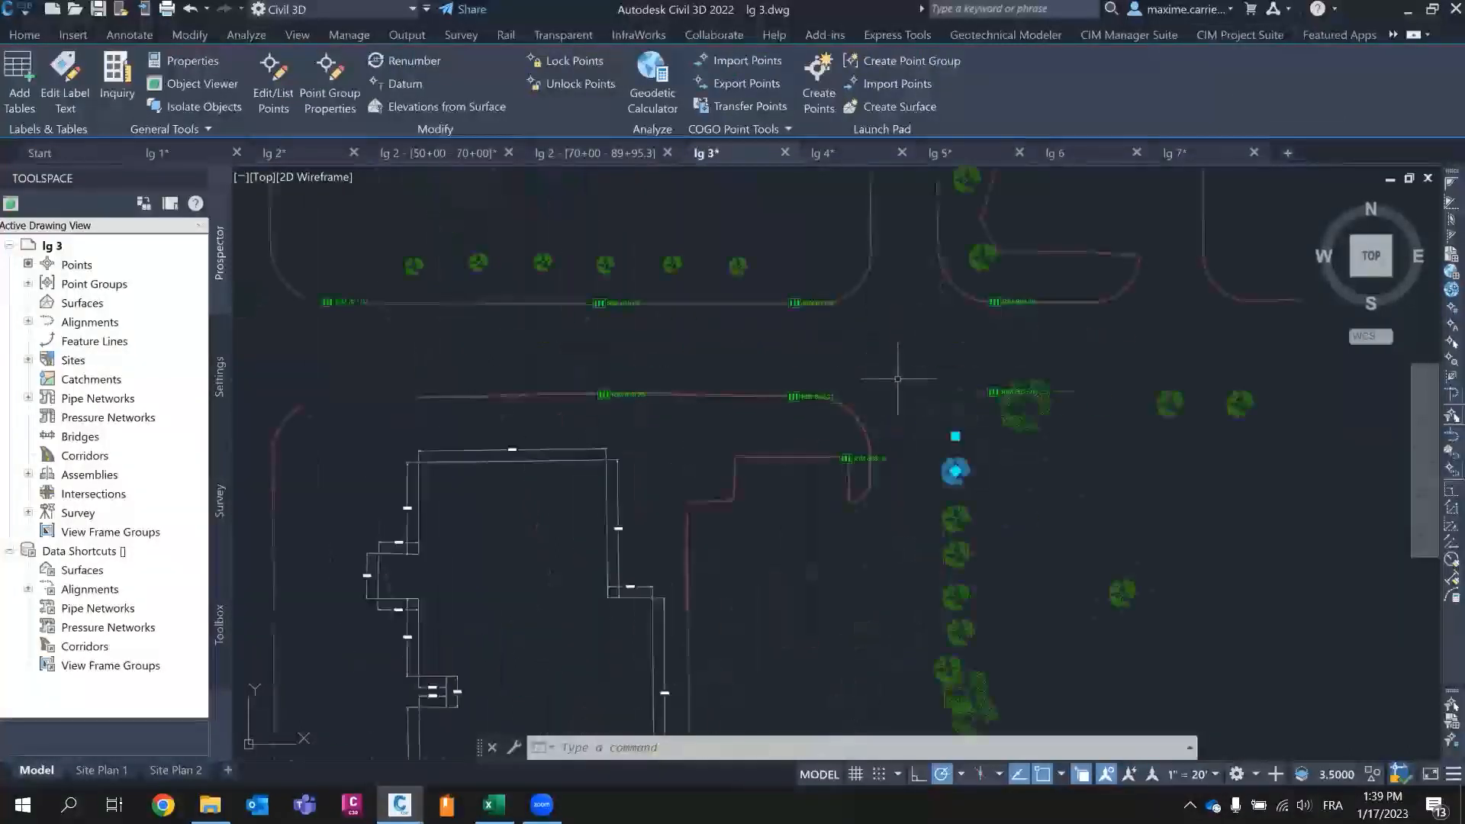
- Examine the selected tree point's user-defined survey properties, including condition, species and diameter, and close the properties
right_click(897, 379)
left_click(977, 431)
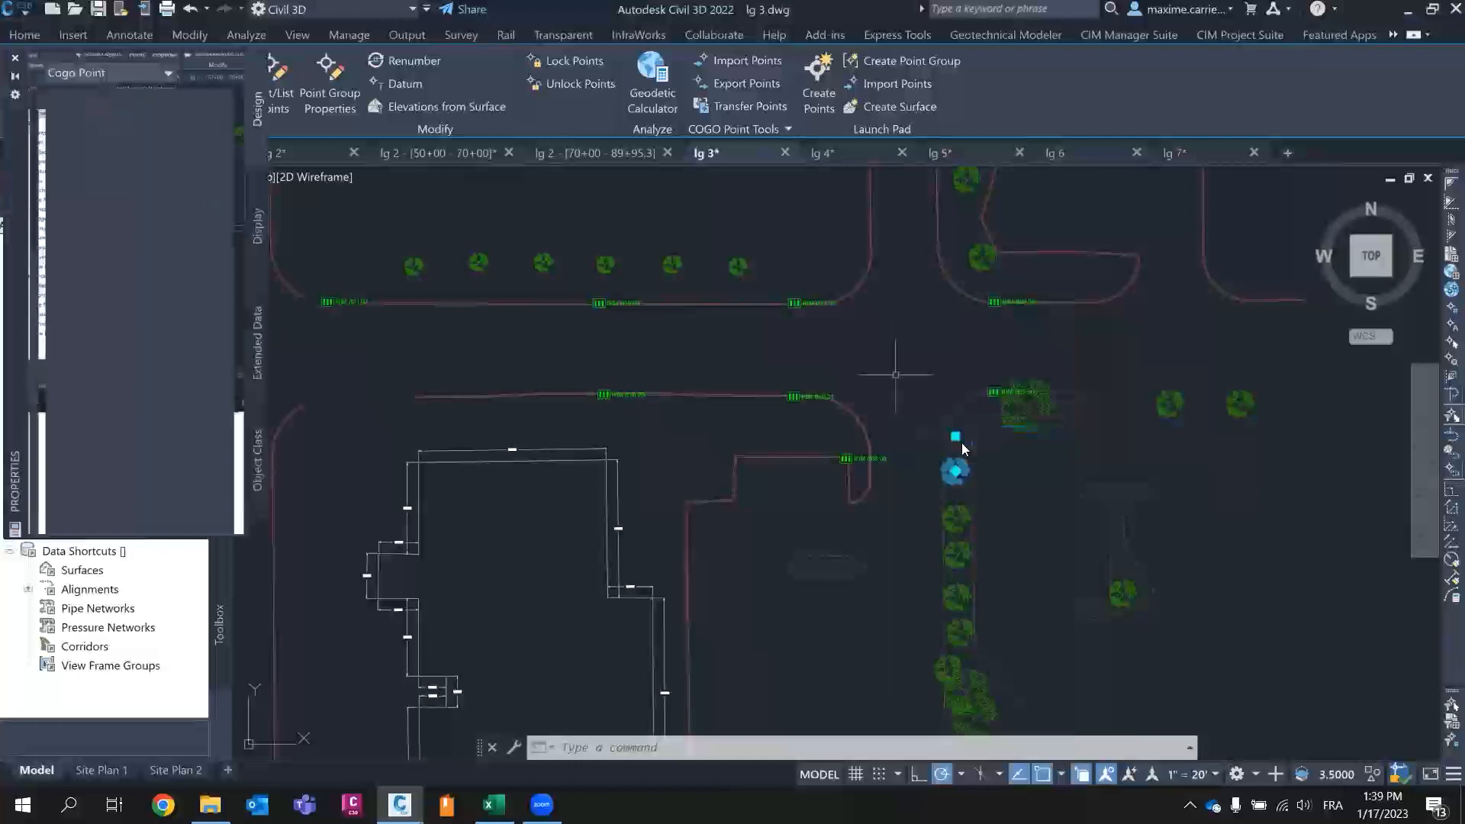
scroll(182, 311, "down", 5)
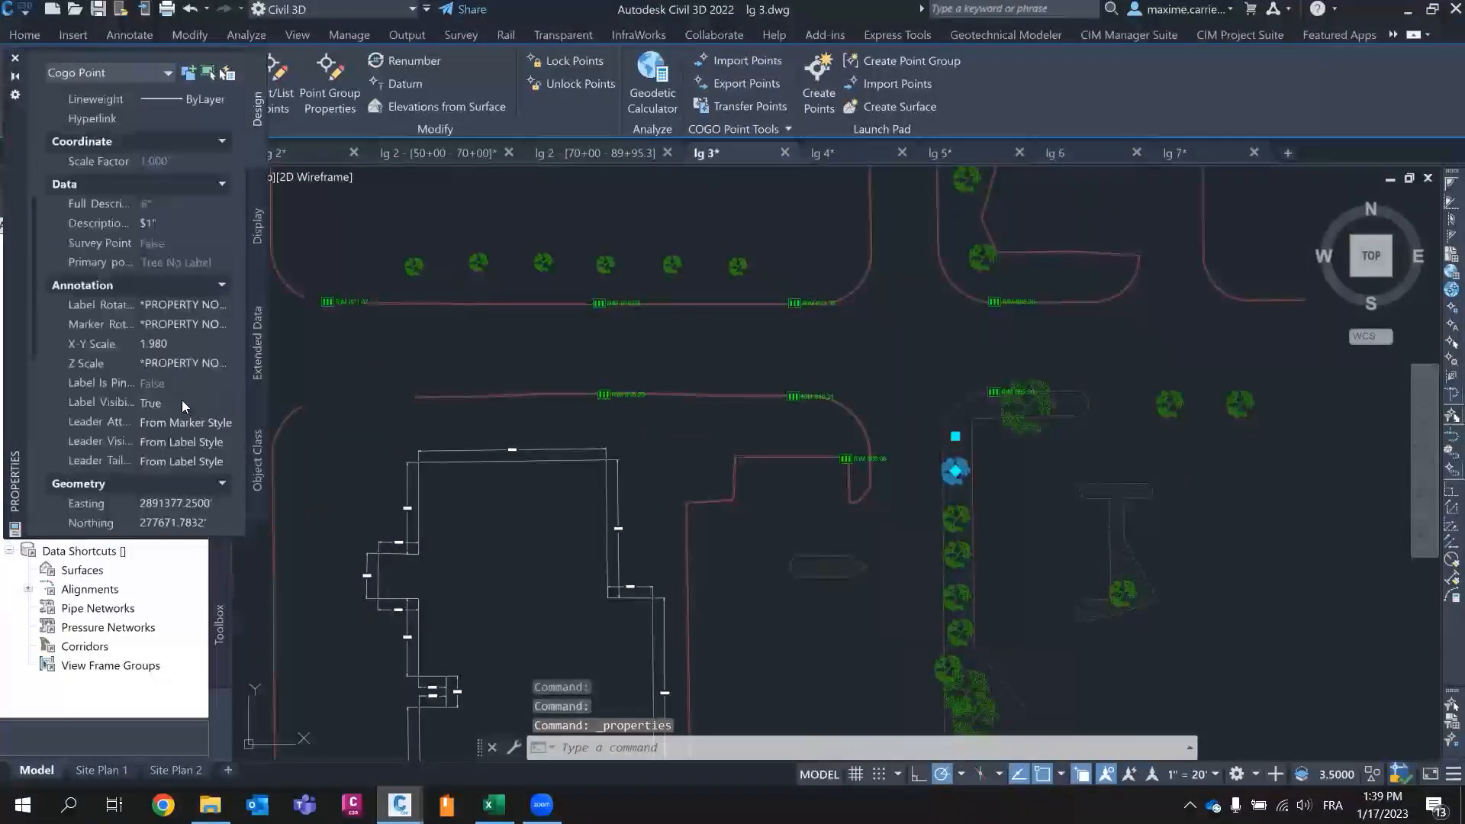
mouse_move(13, 249)
left_mouse_down()
mouse_move(766, 350)
mouse_move(1442, 389)
left_mouse_up()
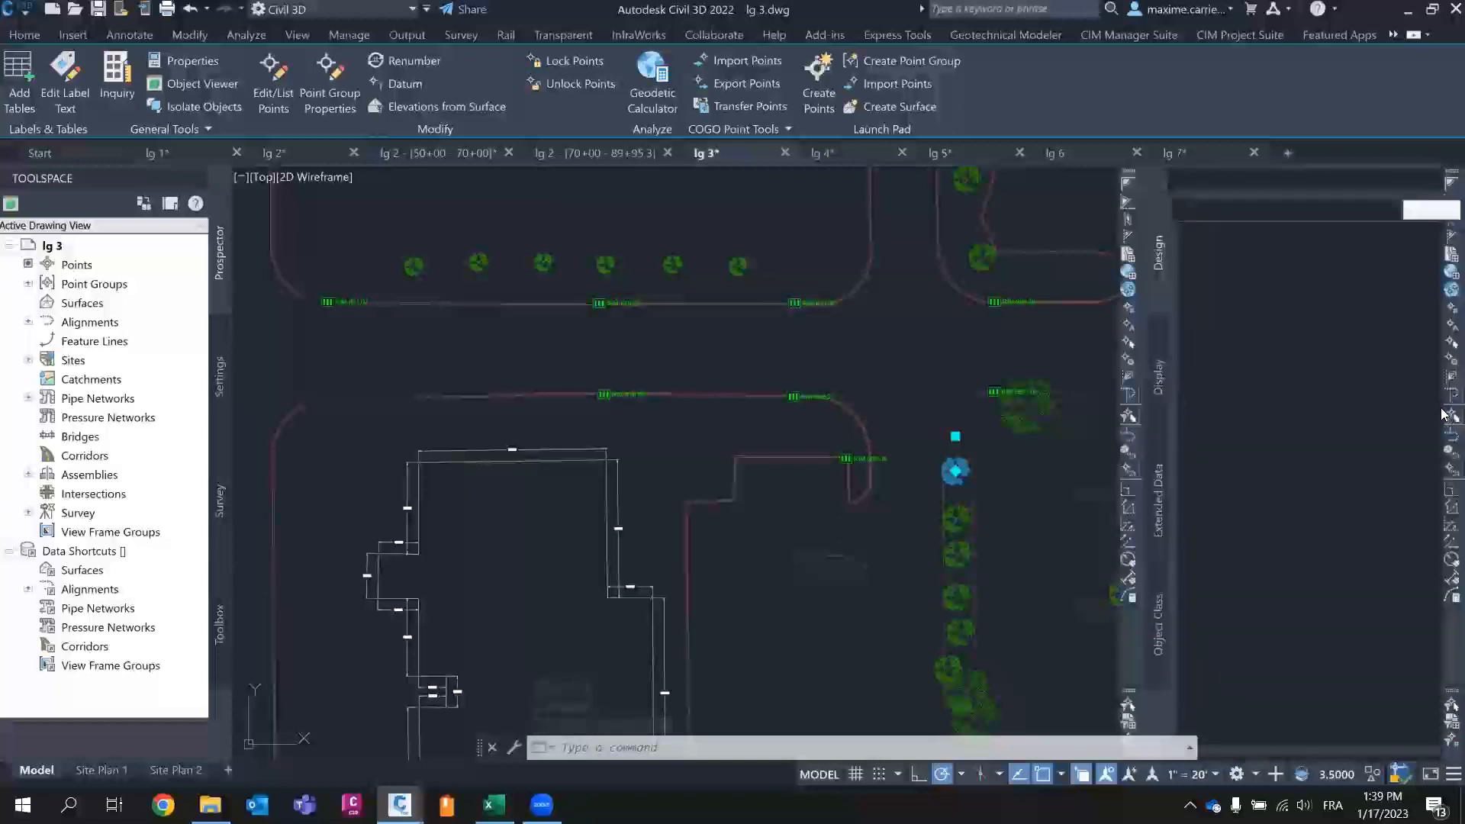
scroll(1315, 581, "down", 6)
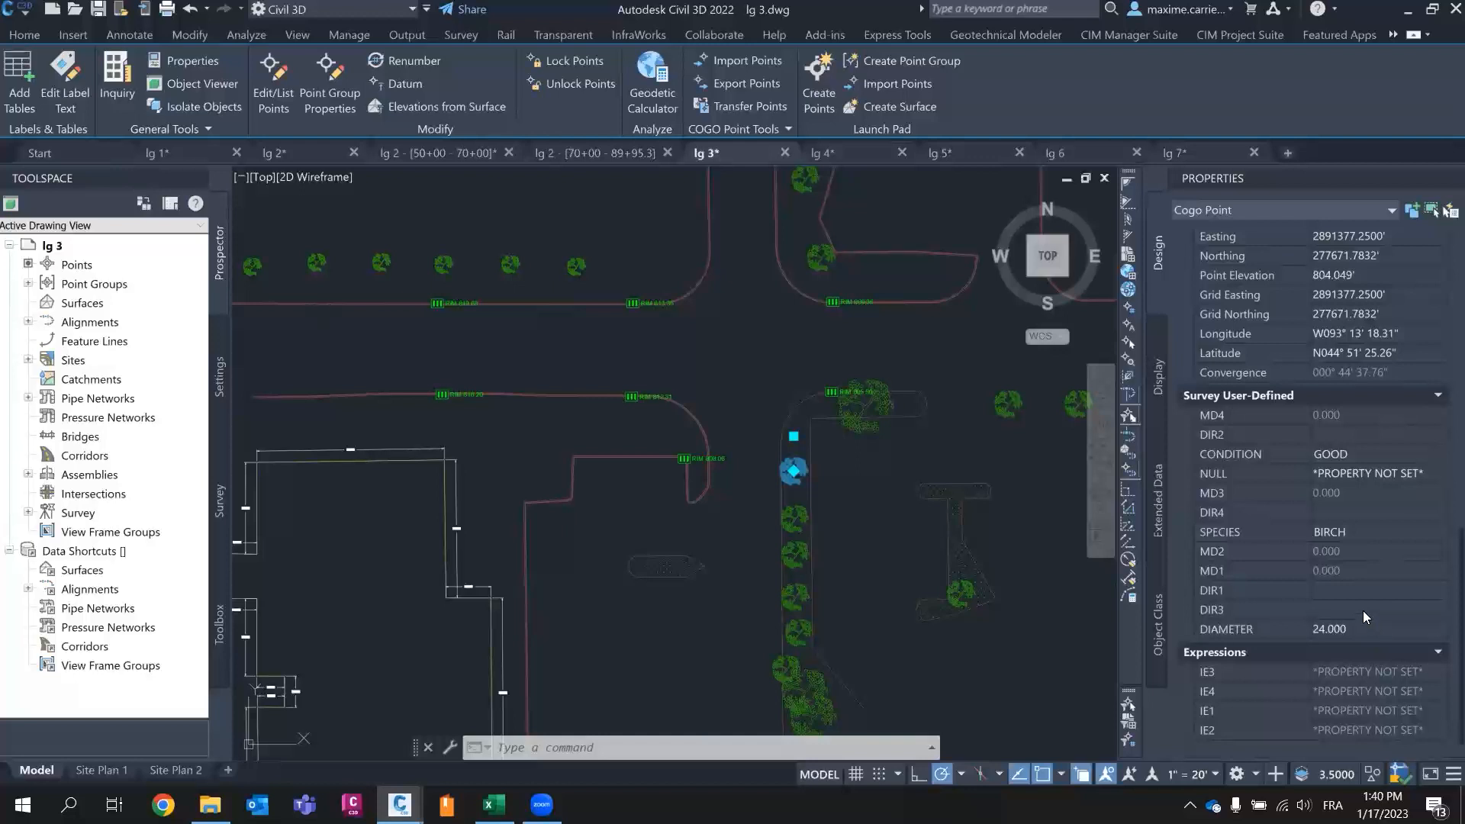
key("Escape")
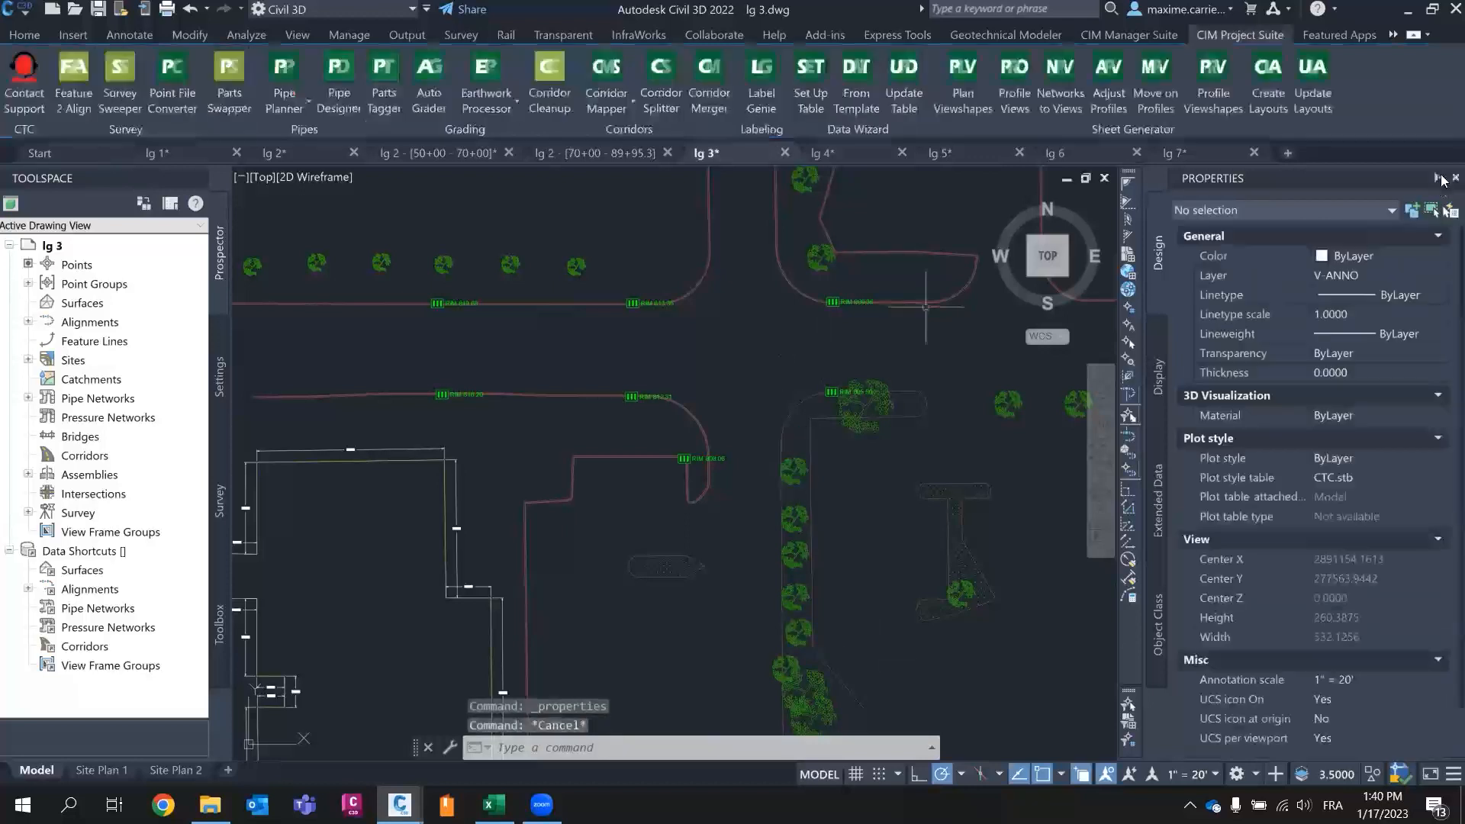
left_click(1455, 178)
- Open Label Genie and choose the label template "23 - dtext on cogo points"
middle_click_drag(627, 384, 860, 321)
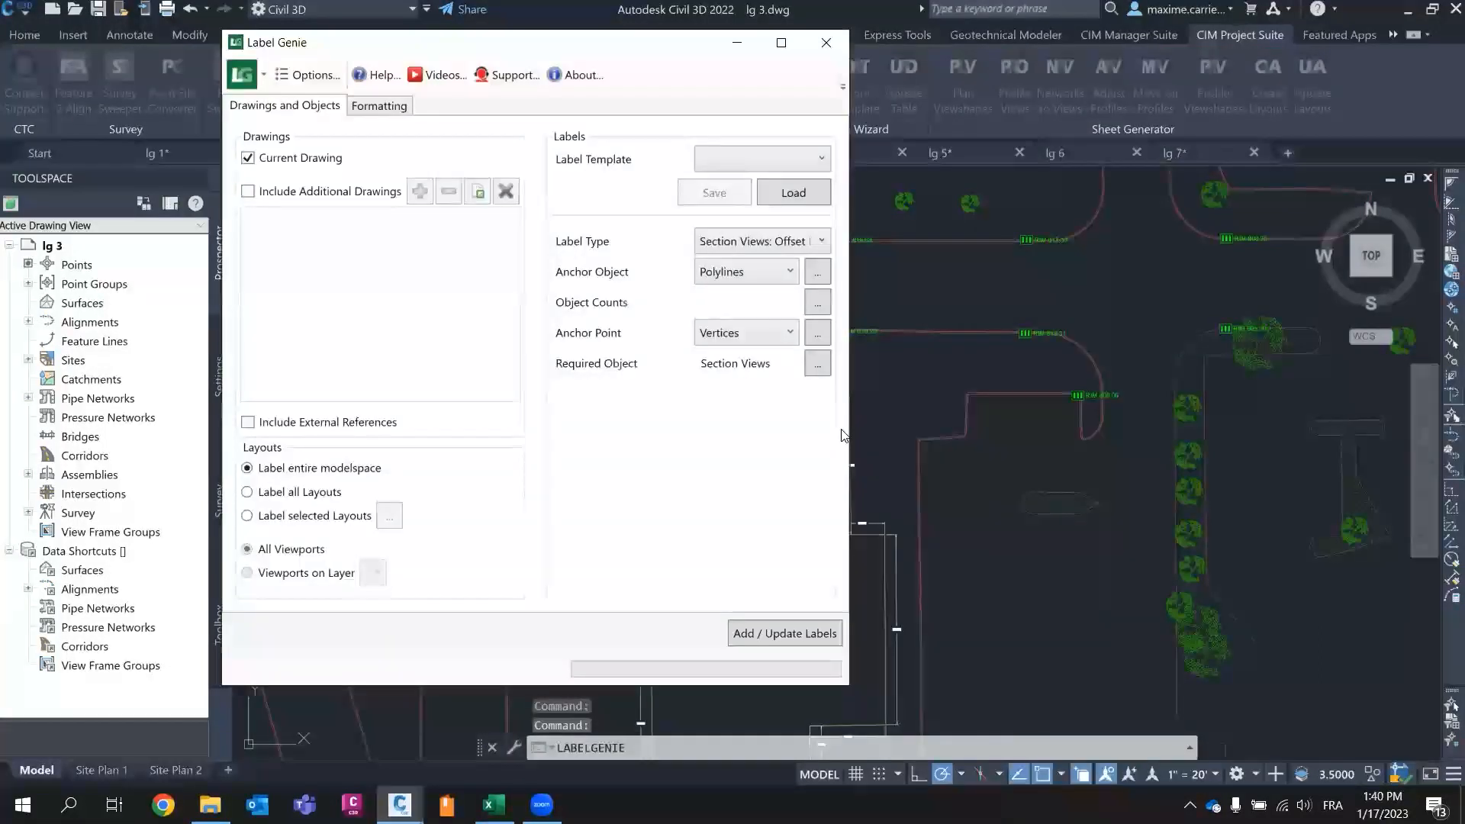
left_click(758, 169)
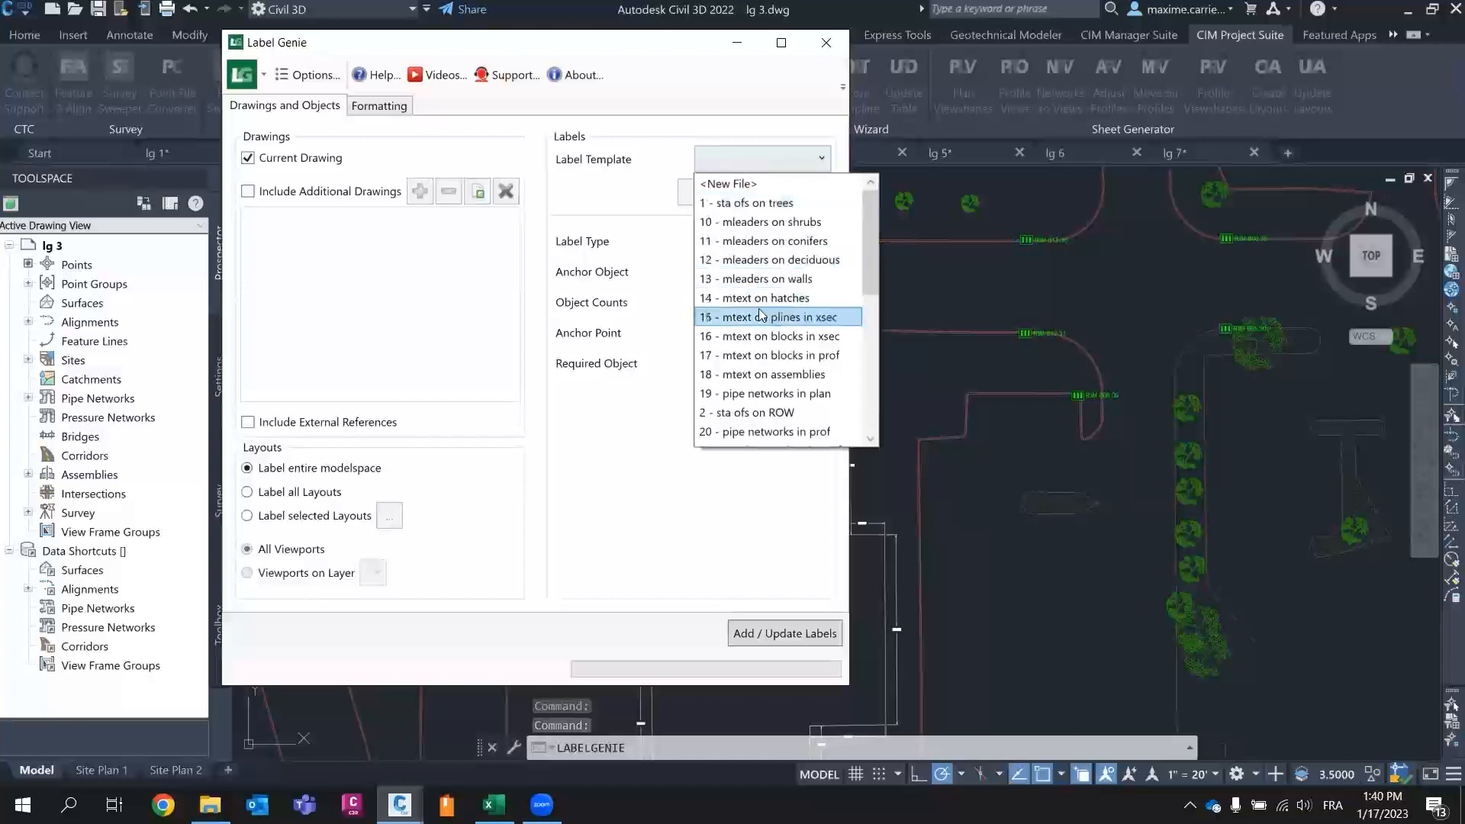
scroll(786, 343, "down", 4)
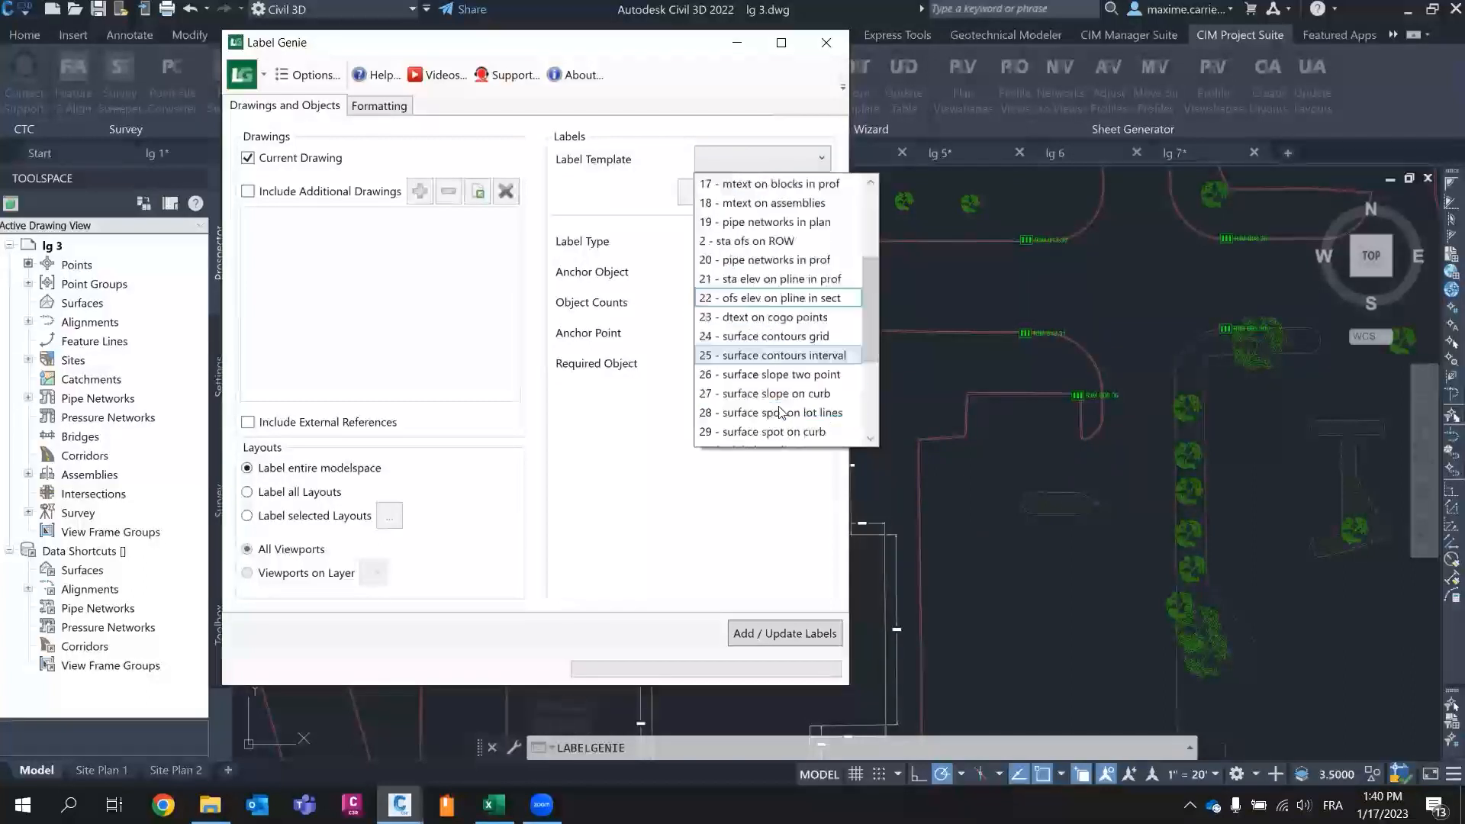
left_click(793, 260)
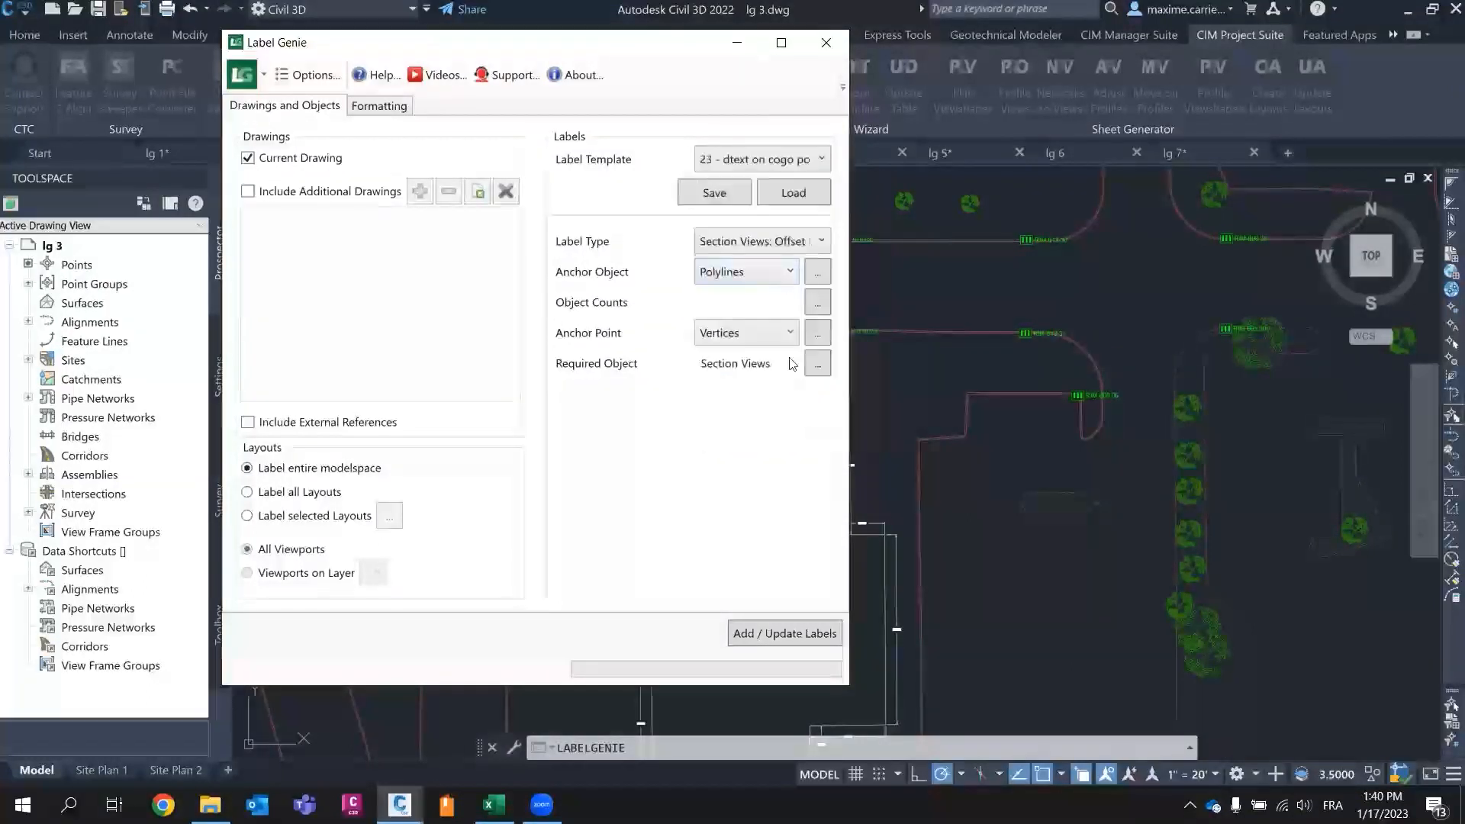
- Try twice to add the labels to the current drawing, closing the status report each time
left_click(797, 621)
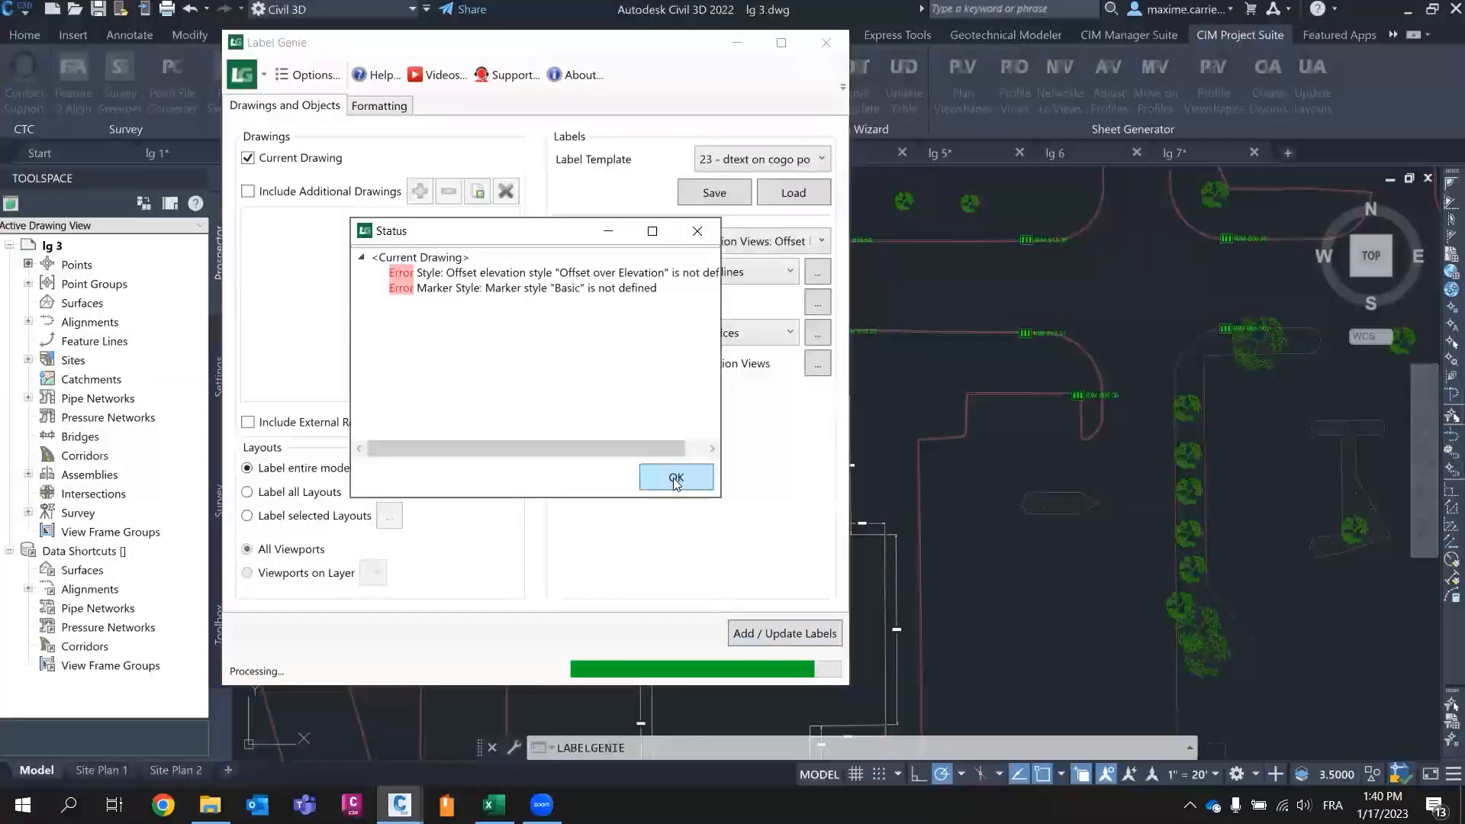
left_click(674, 478)
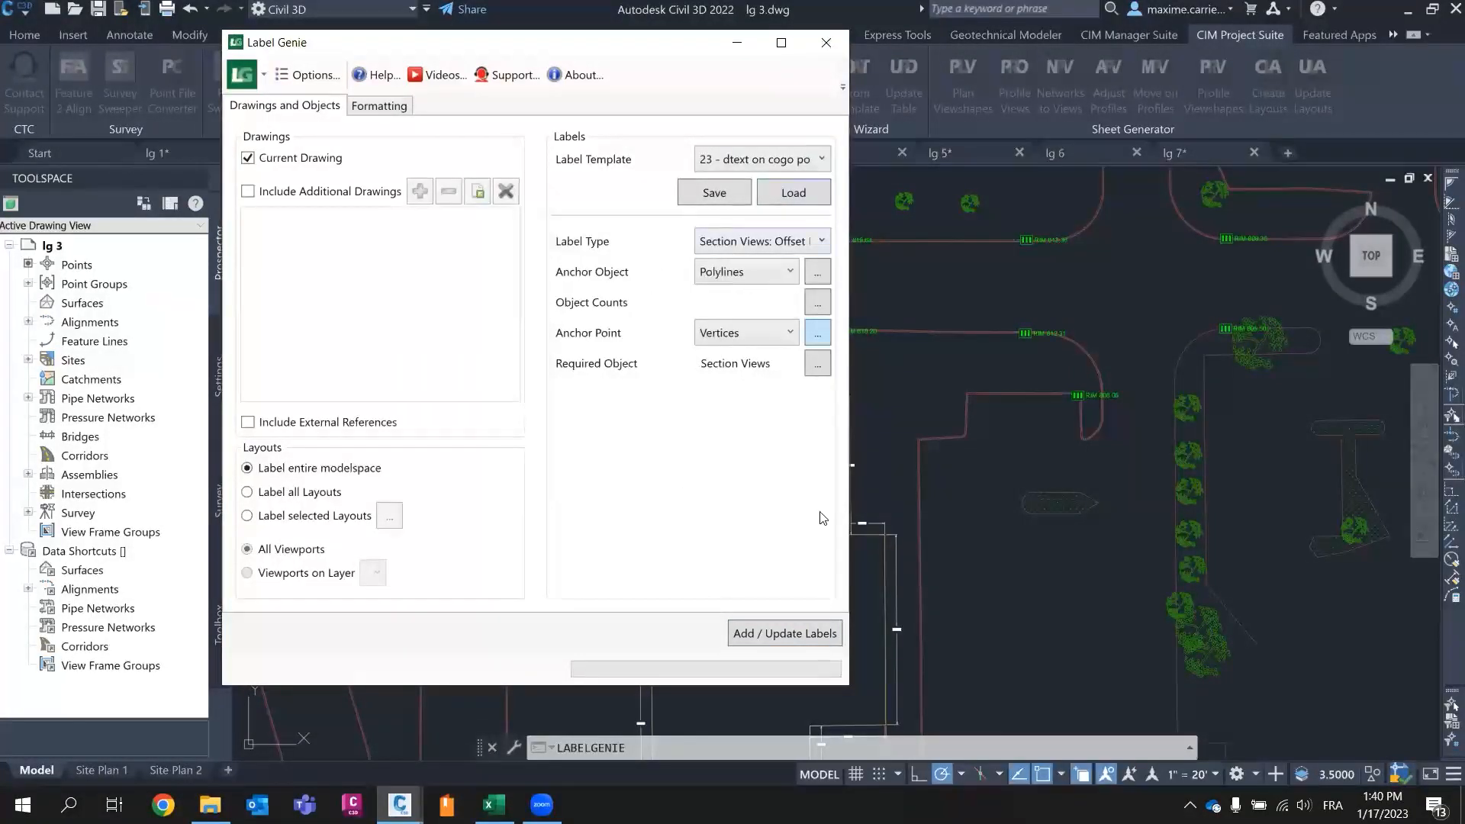
left_click(764, 641)
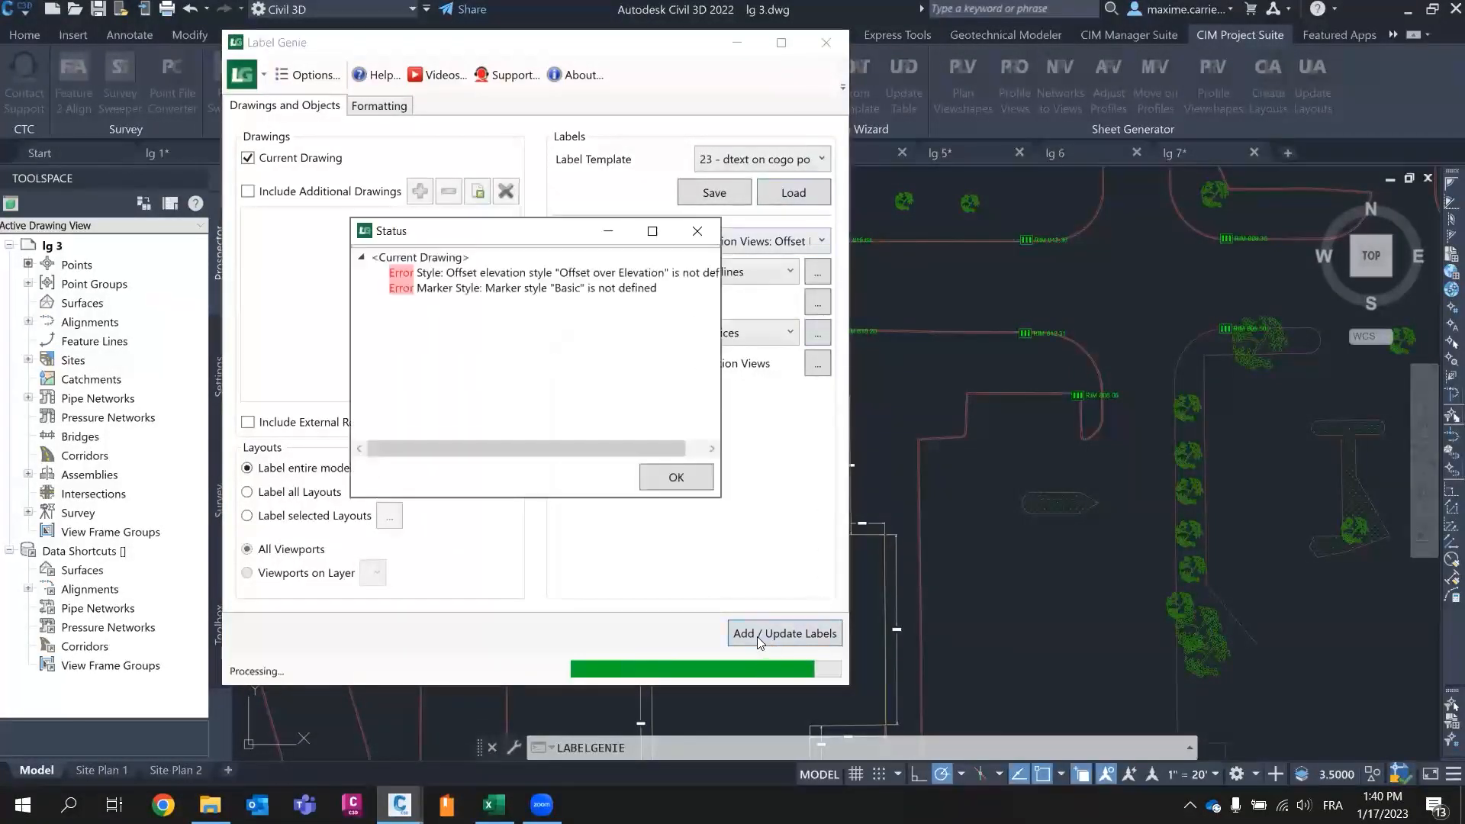
left_click(687, 474)
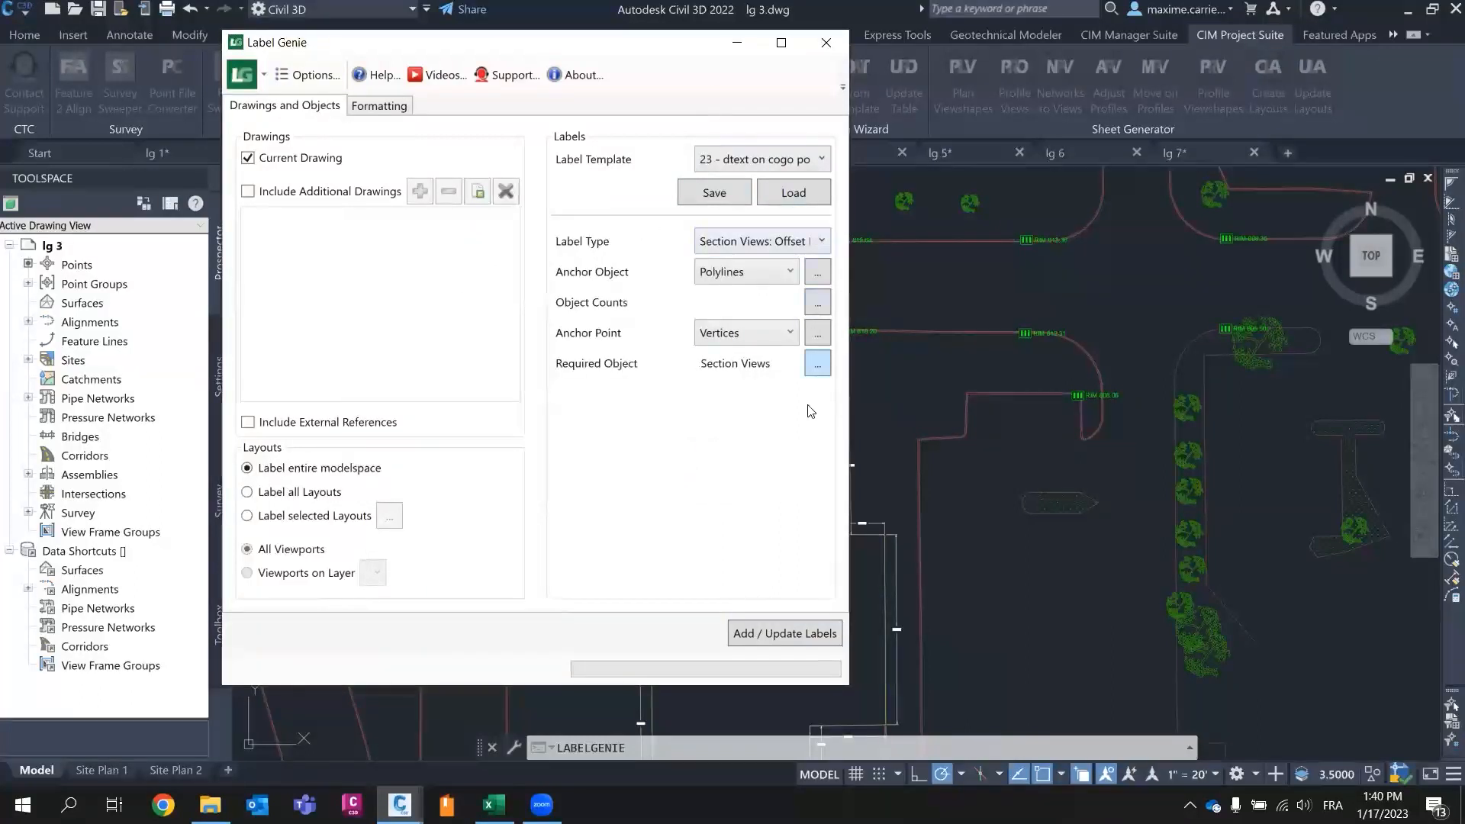
- Move Label Genie aside, recheck the label template choice, and set the label type to General Note
left_click_drag(582, 45, 464, 76)
left_click(632, 199)
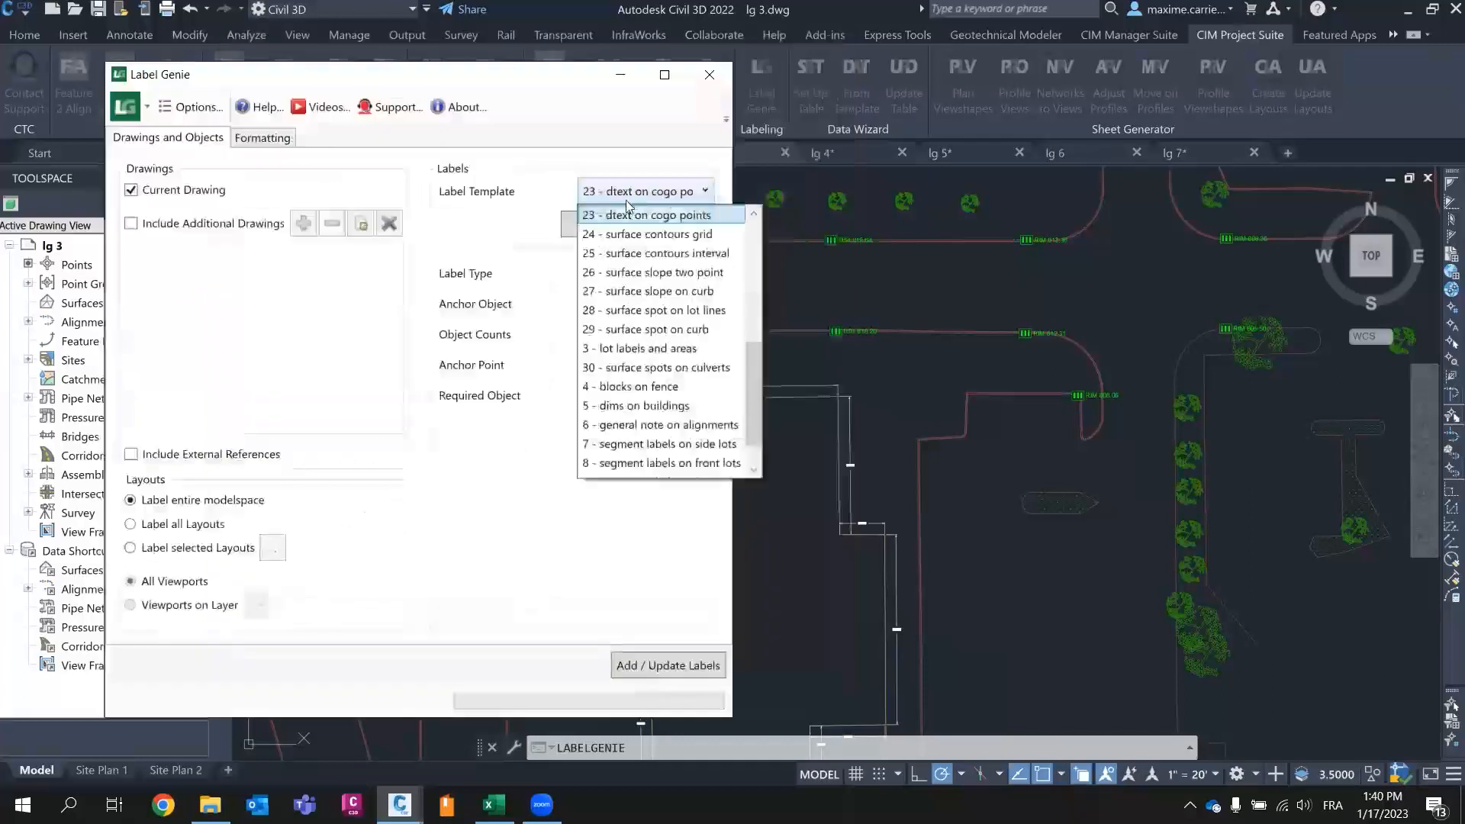
scroll(664, 290, "up", 2)
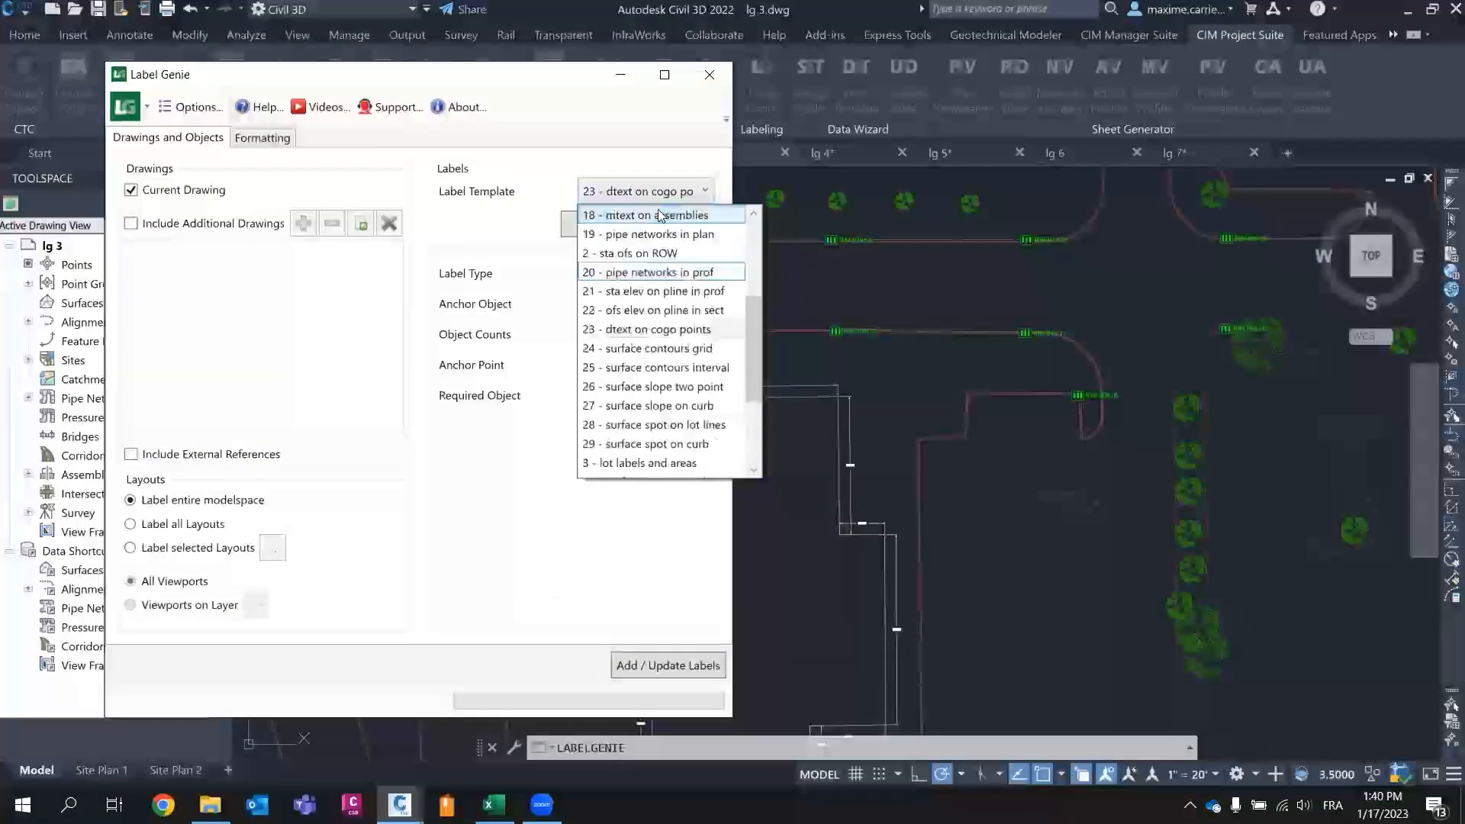
left_click(663, 310)
left_click(680, 273)
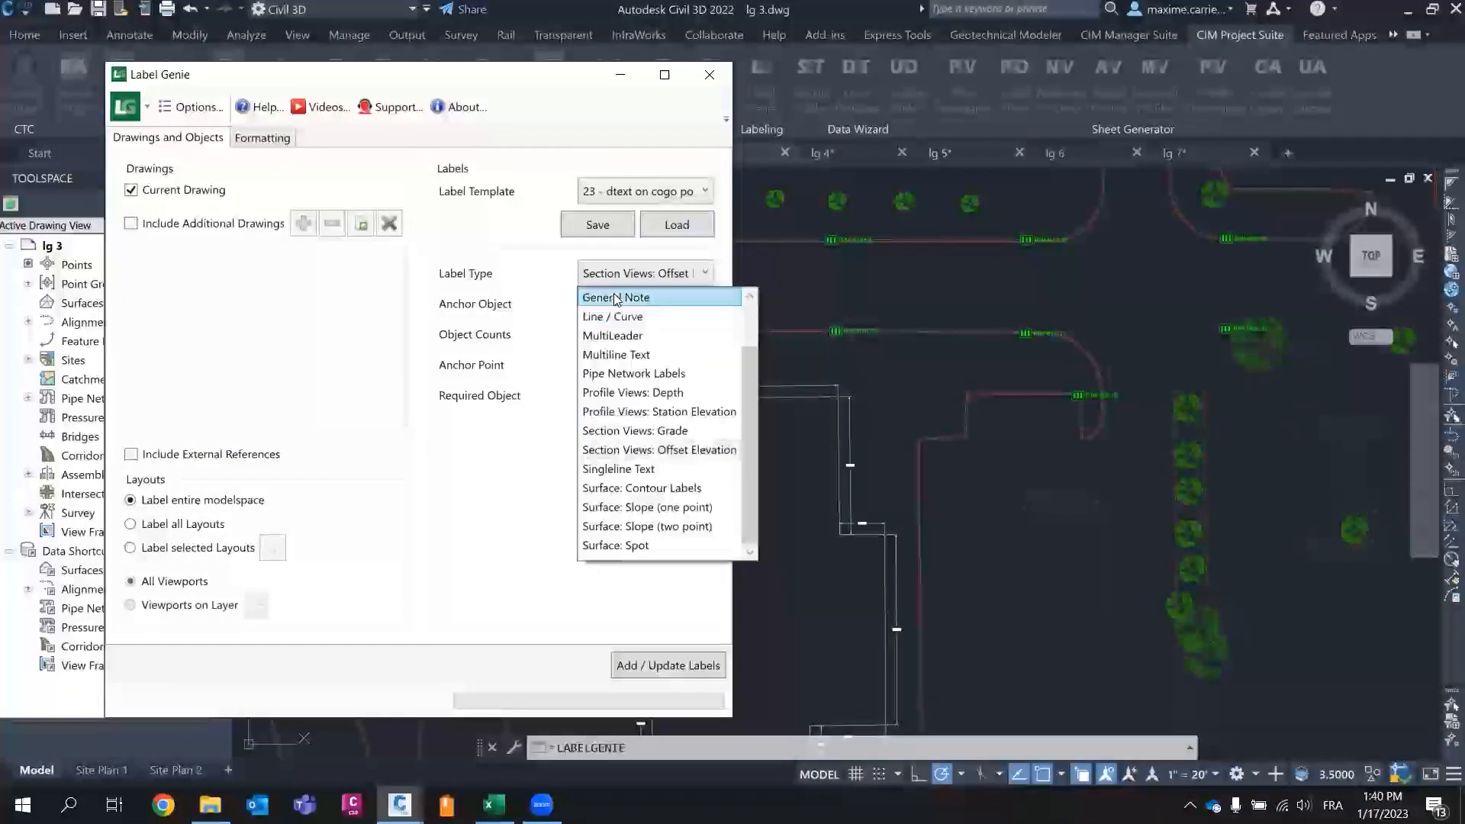
left_click(603, 297)
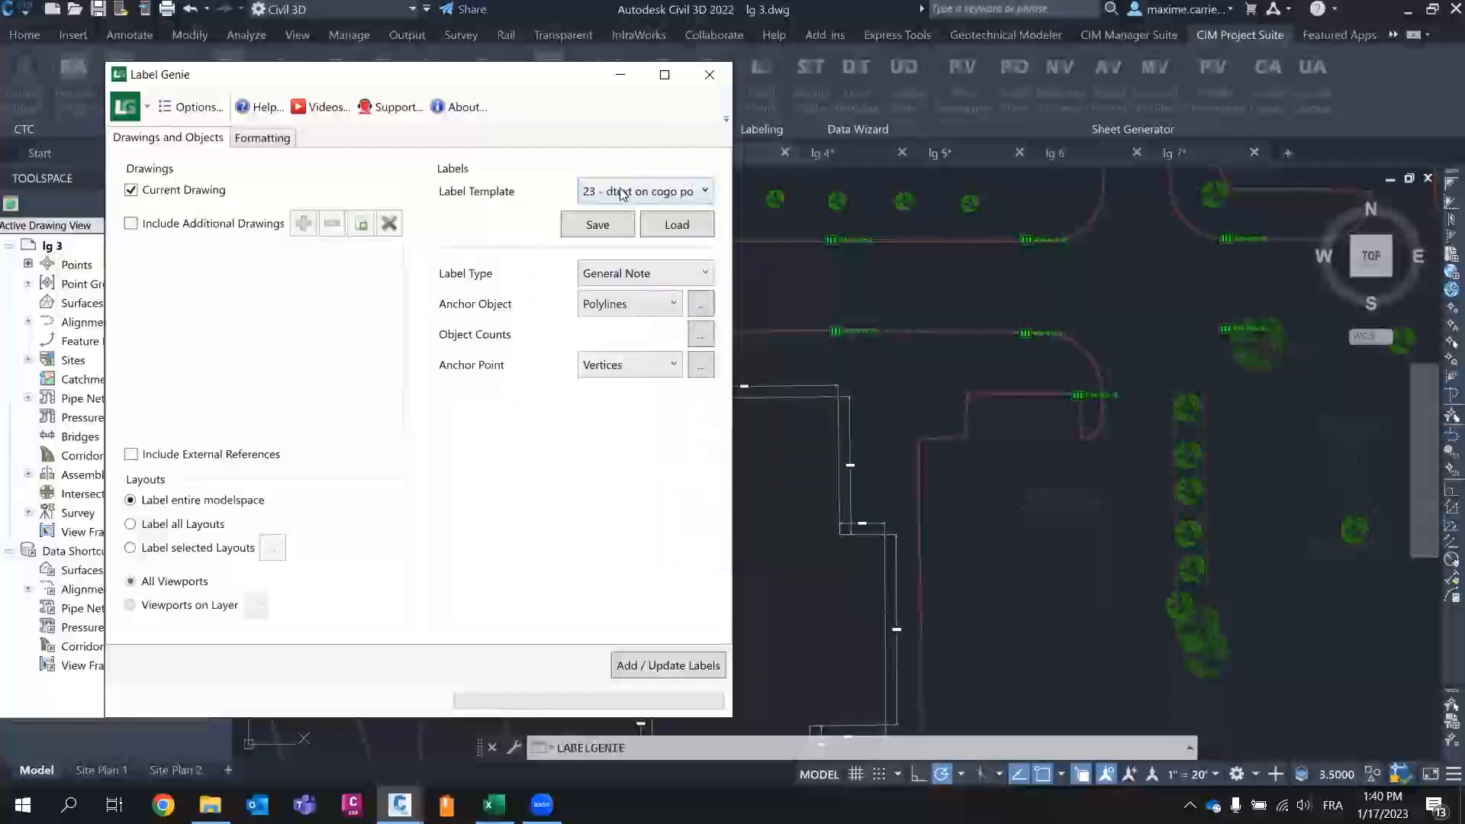
- Load the "23 - dtext on cogo points" template and check the layer filter for its COGO point anchors
left_click(677, 225)
left_click(428, 437)
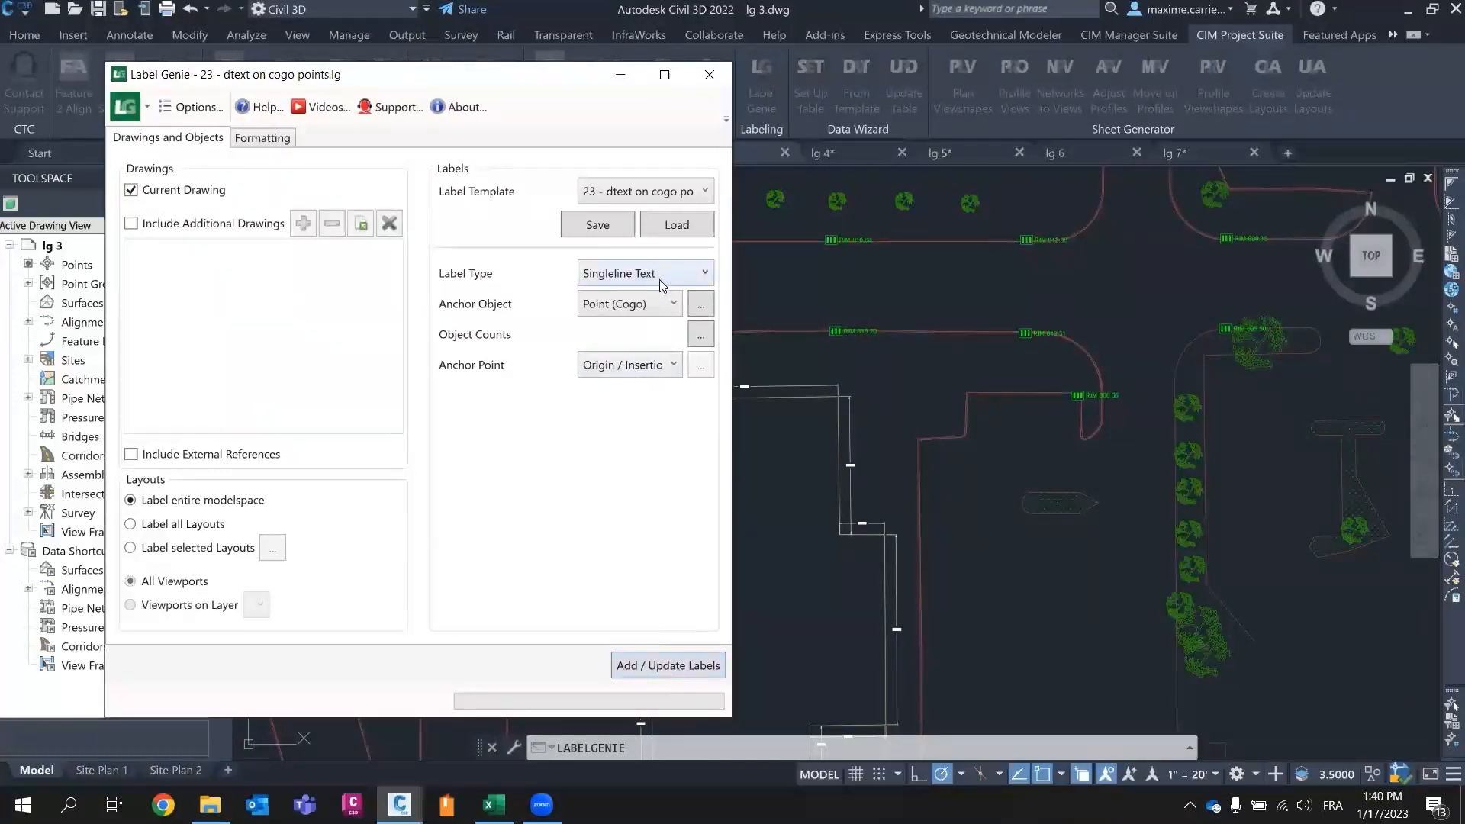
left_click(702, 303)
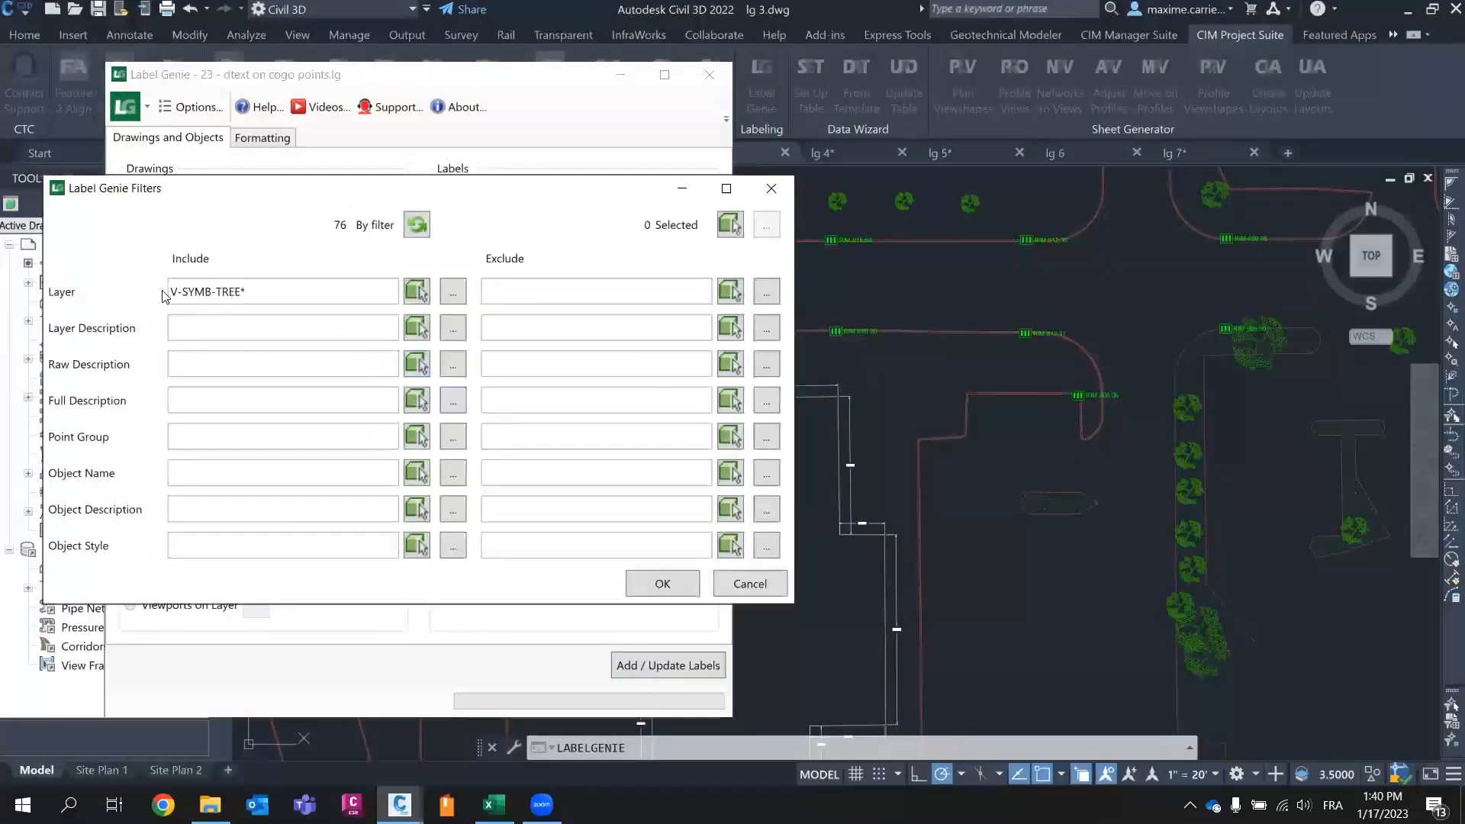
left_click(662, 585)
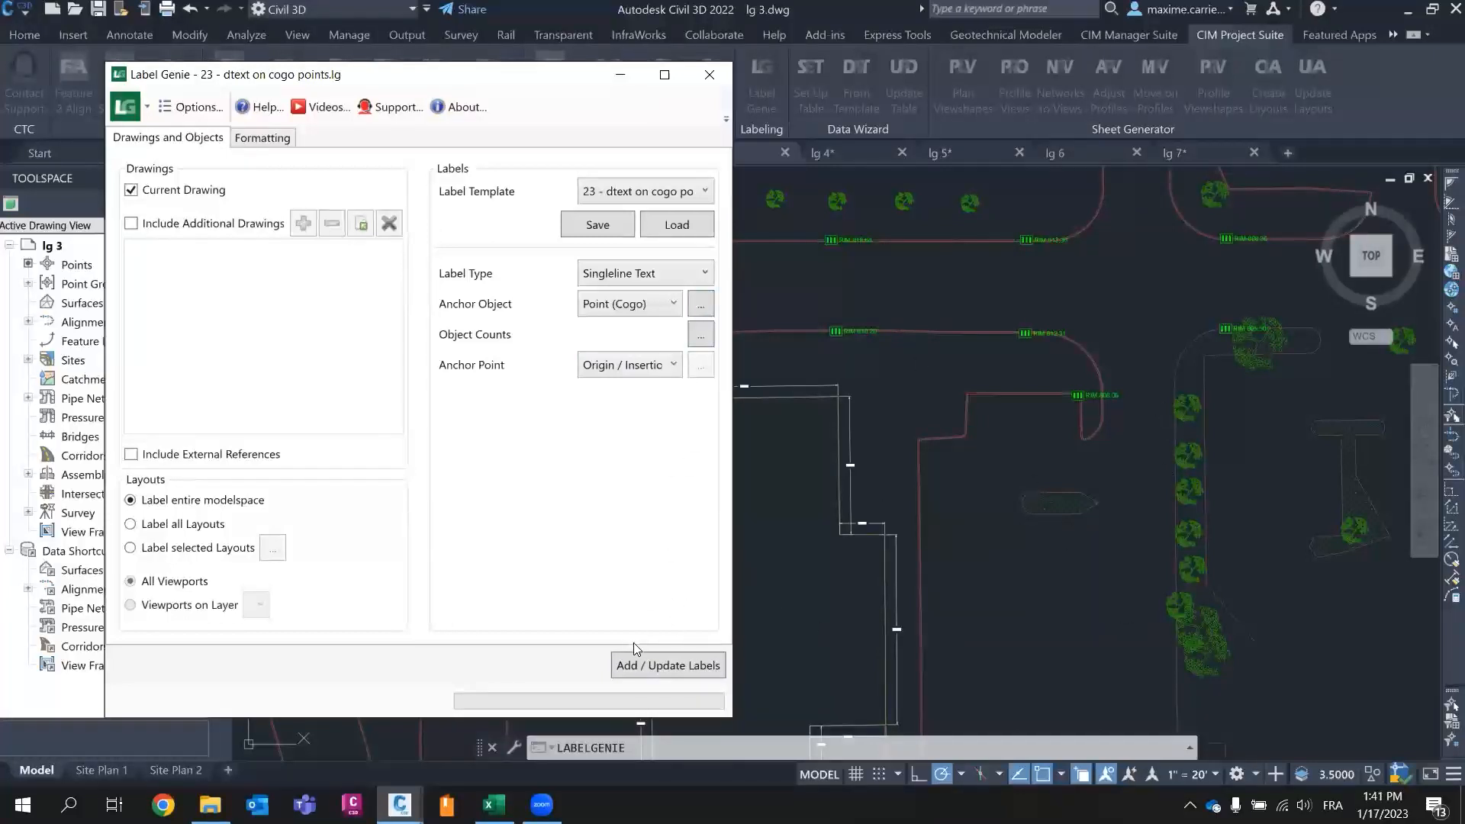
- Review the single-line text formatting, checking the diameter and species fields that make up the label contents
left_click(260, 140)
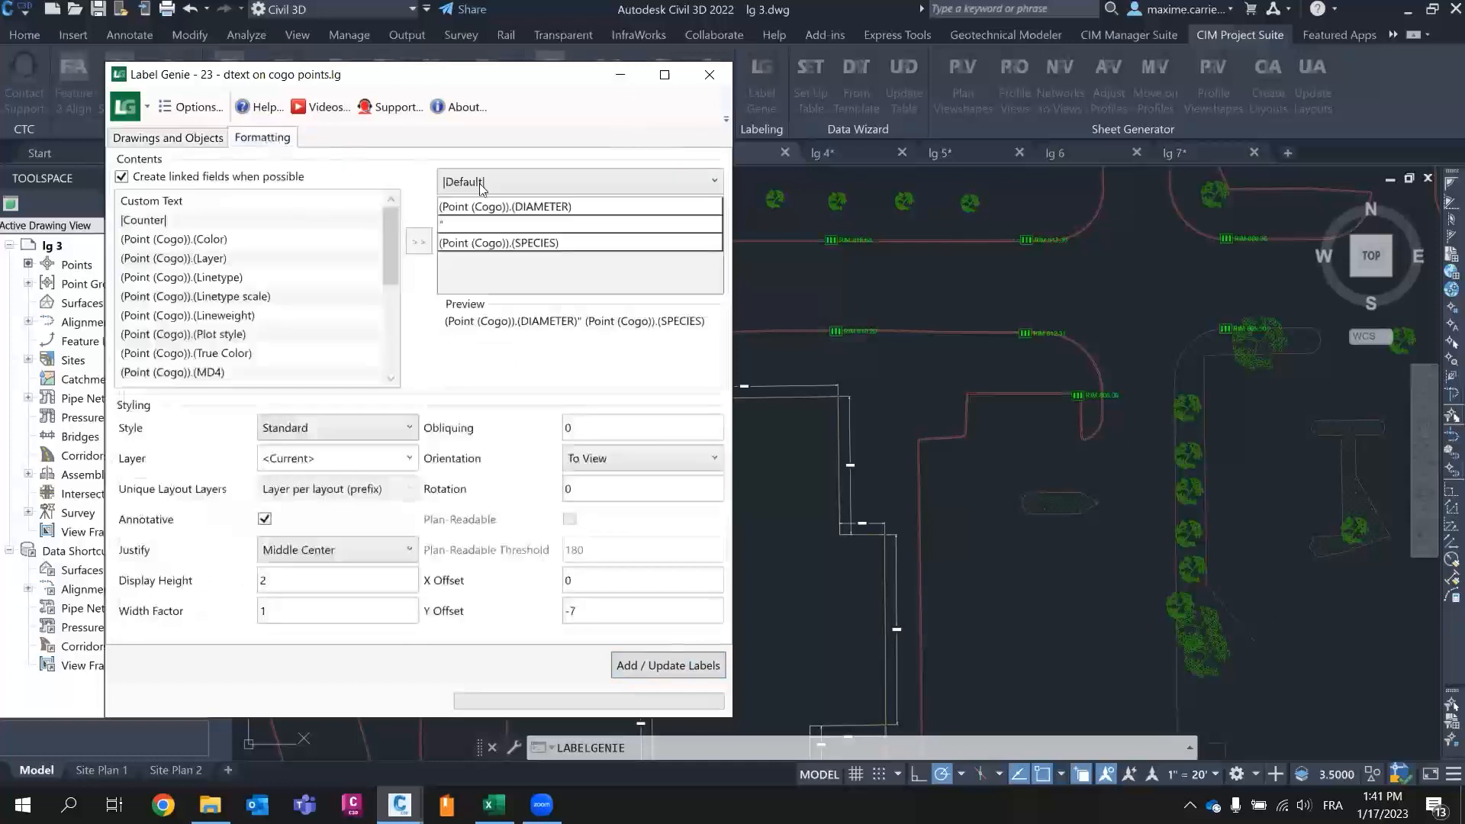
left_click(174, 139)
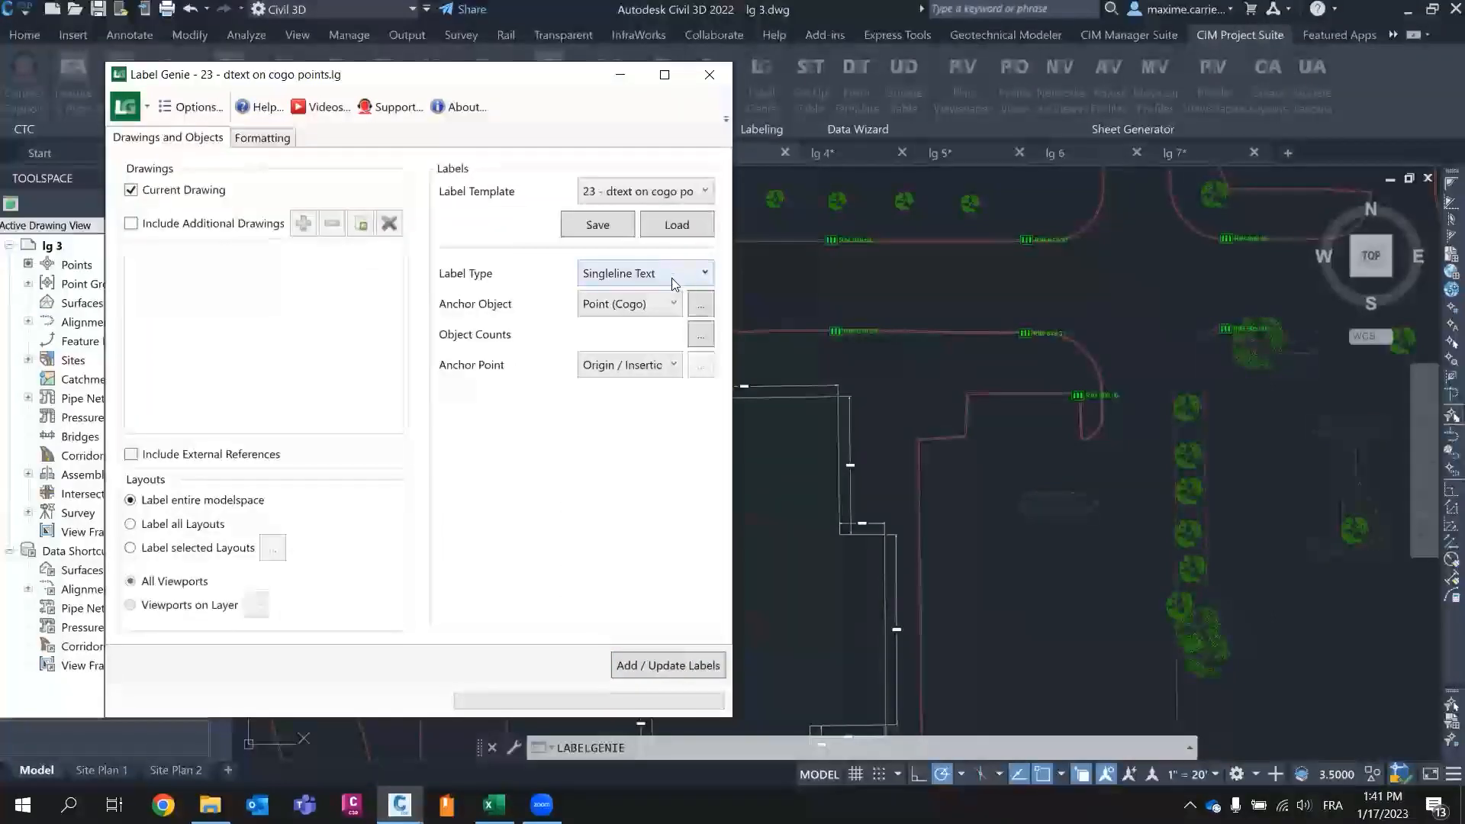
left_click(262, 138)
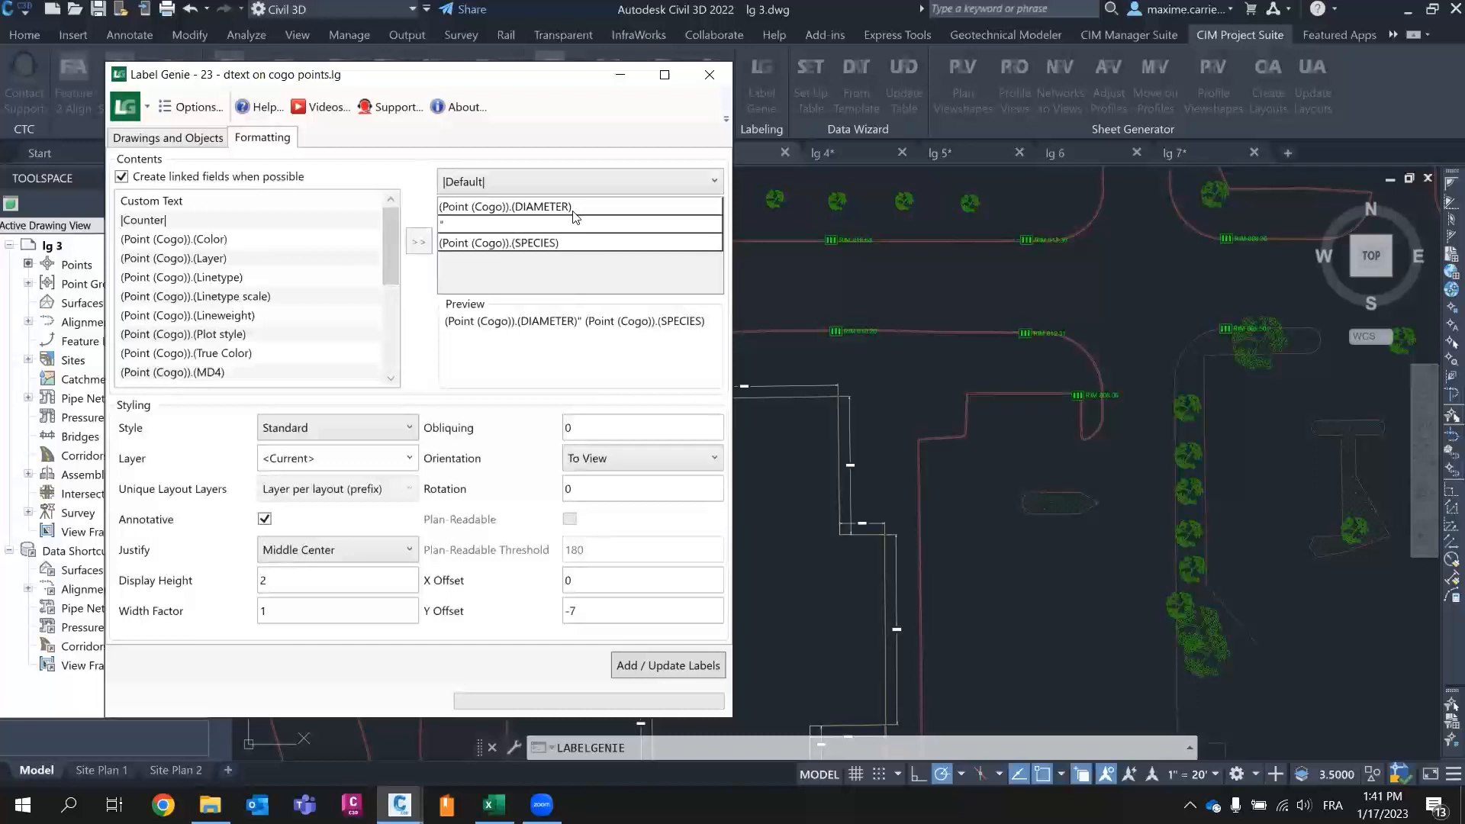
left_click(531, 208)
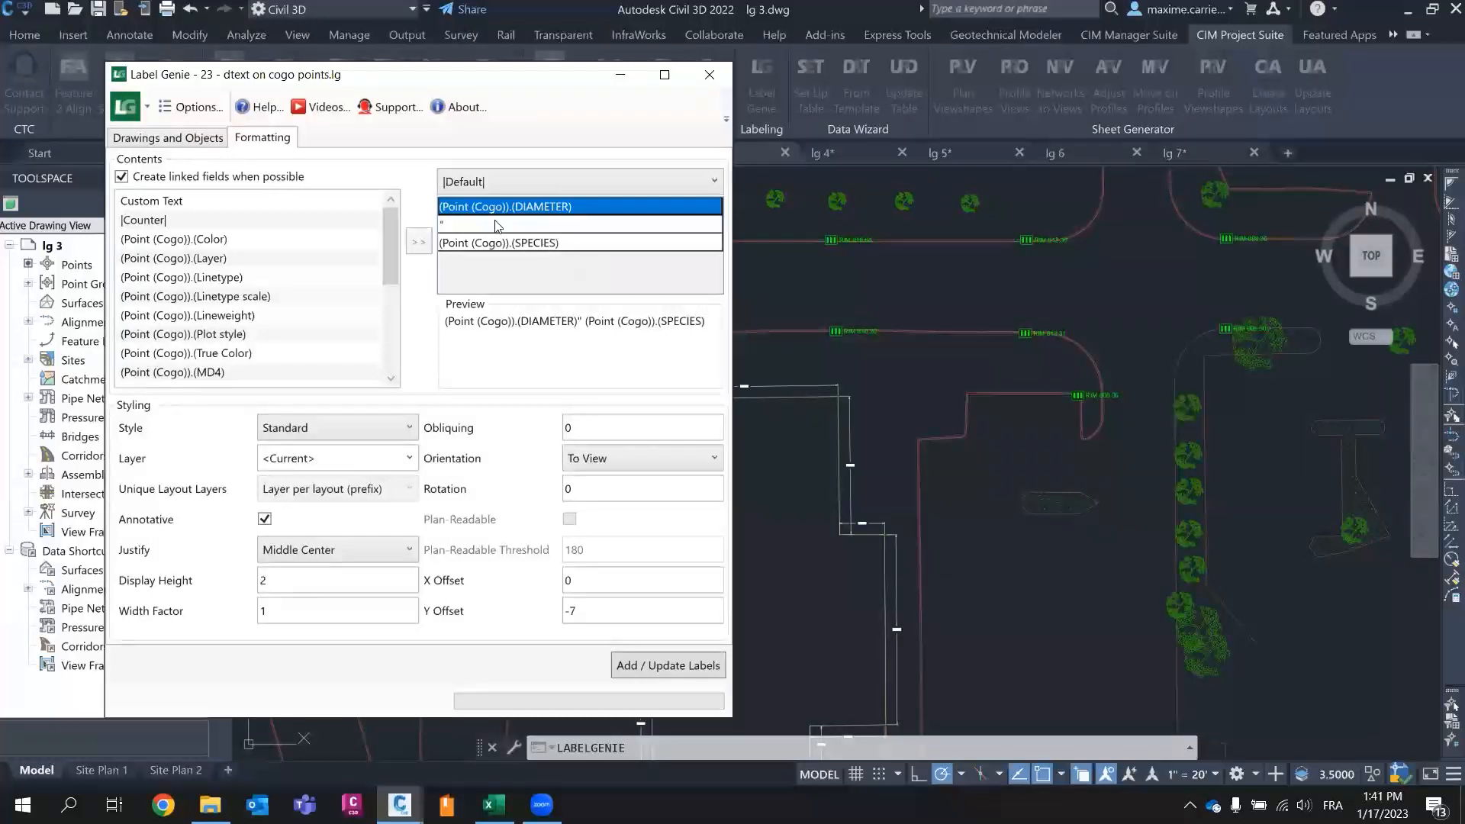
left_click(158, 141)
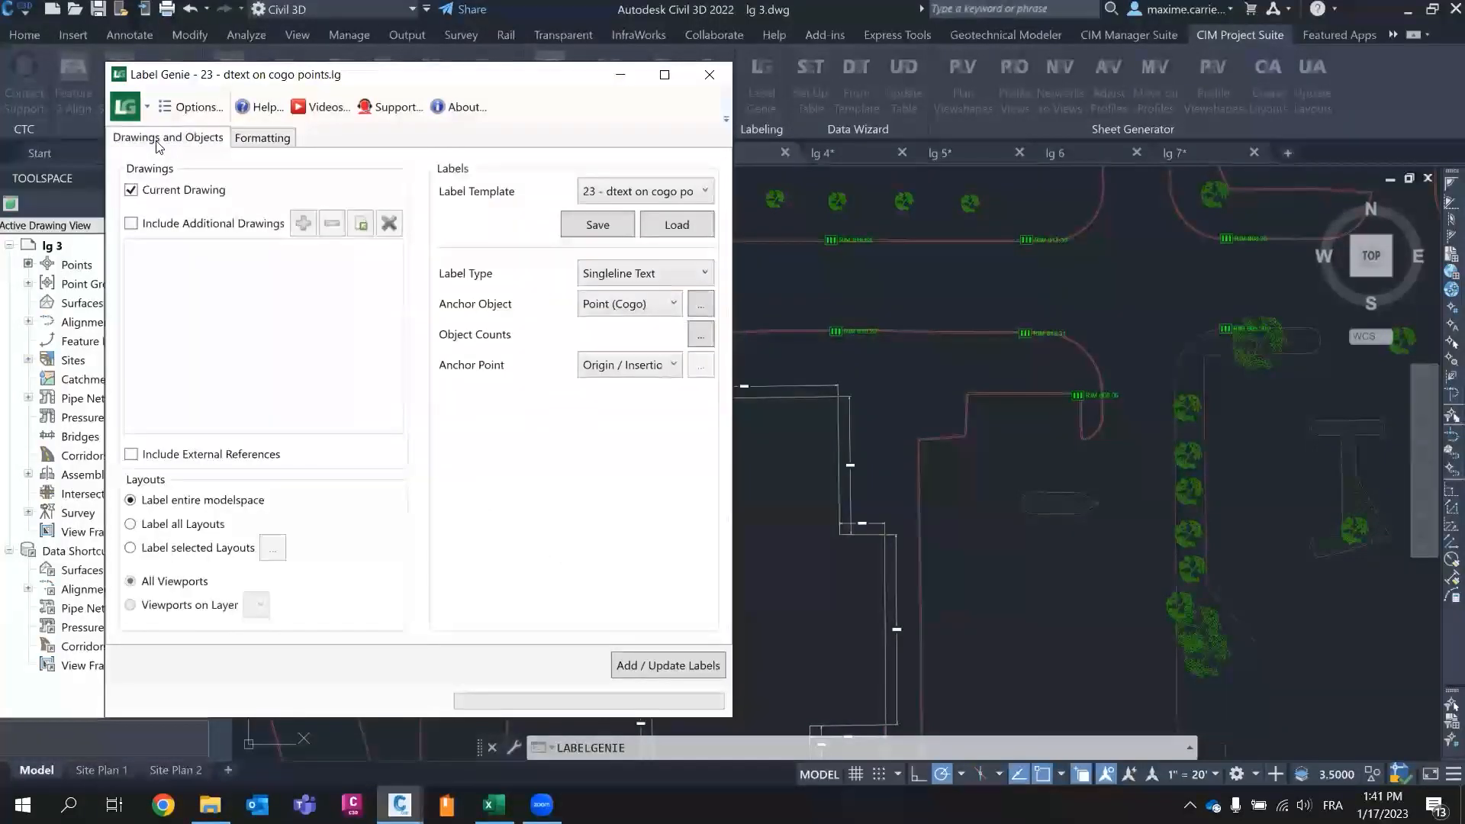
- Add the diameter and species labels to the tree points, then close the status report and Label Genie
left_click(639, 667)
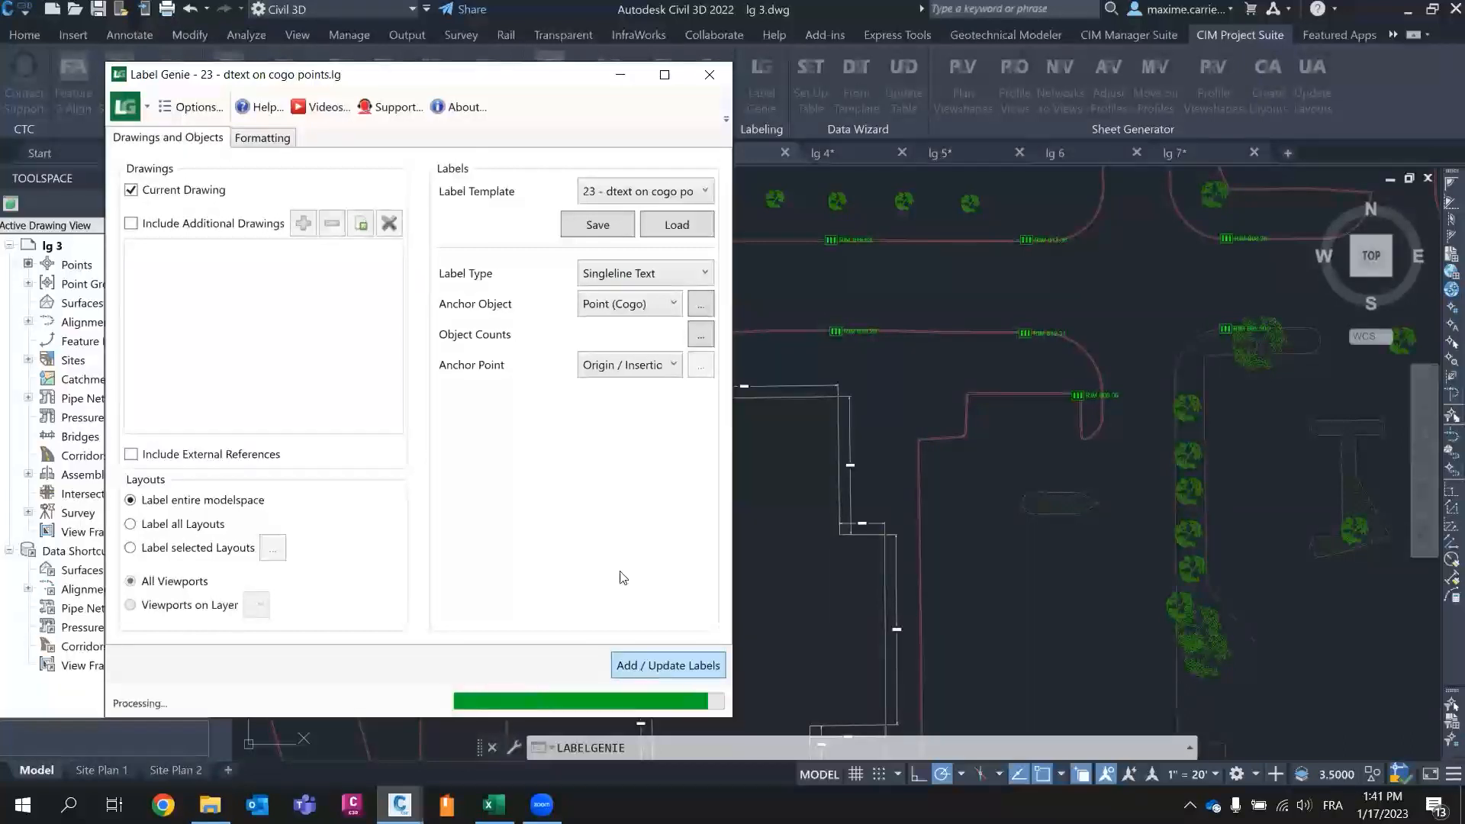
left_click(377, 433)
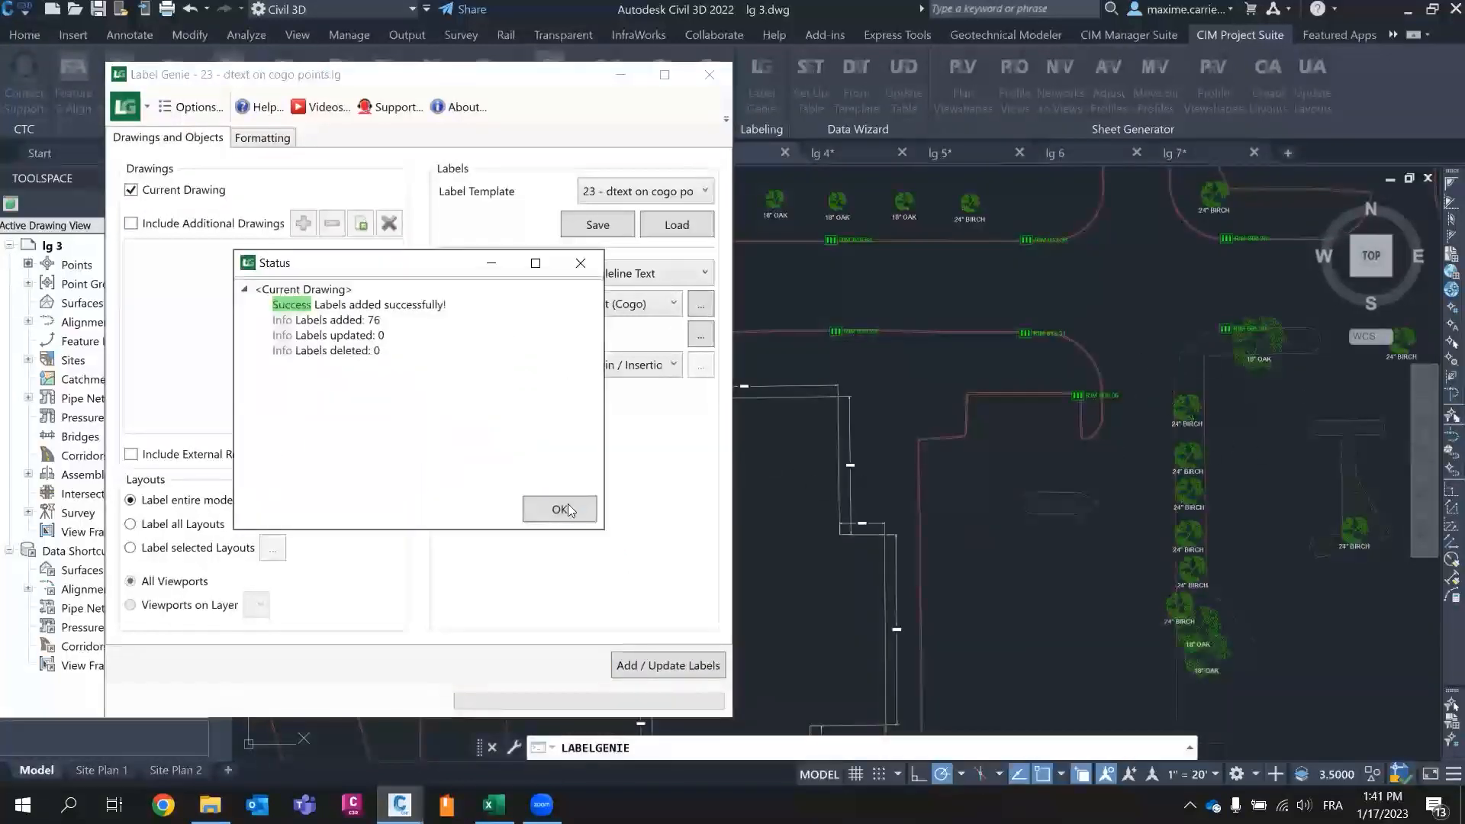
left_click(561, 509)
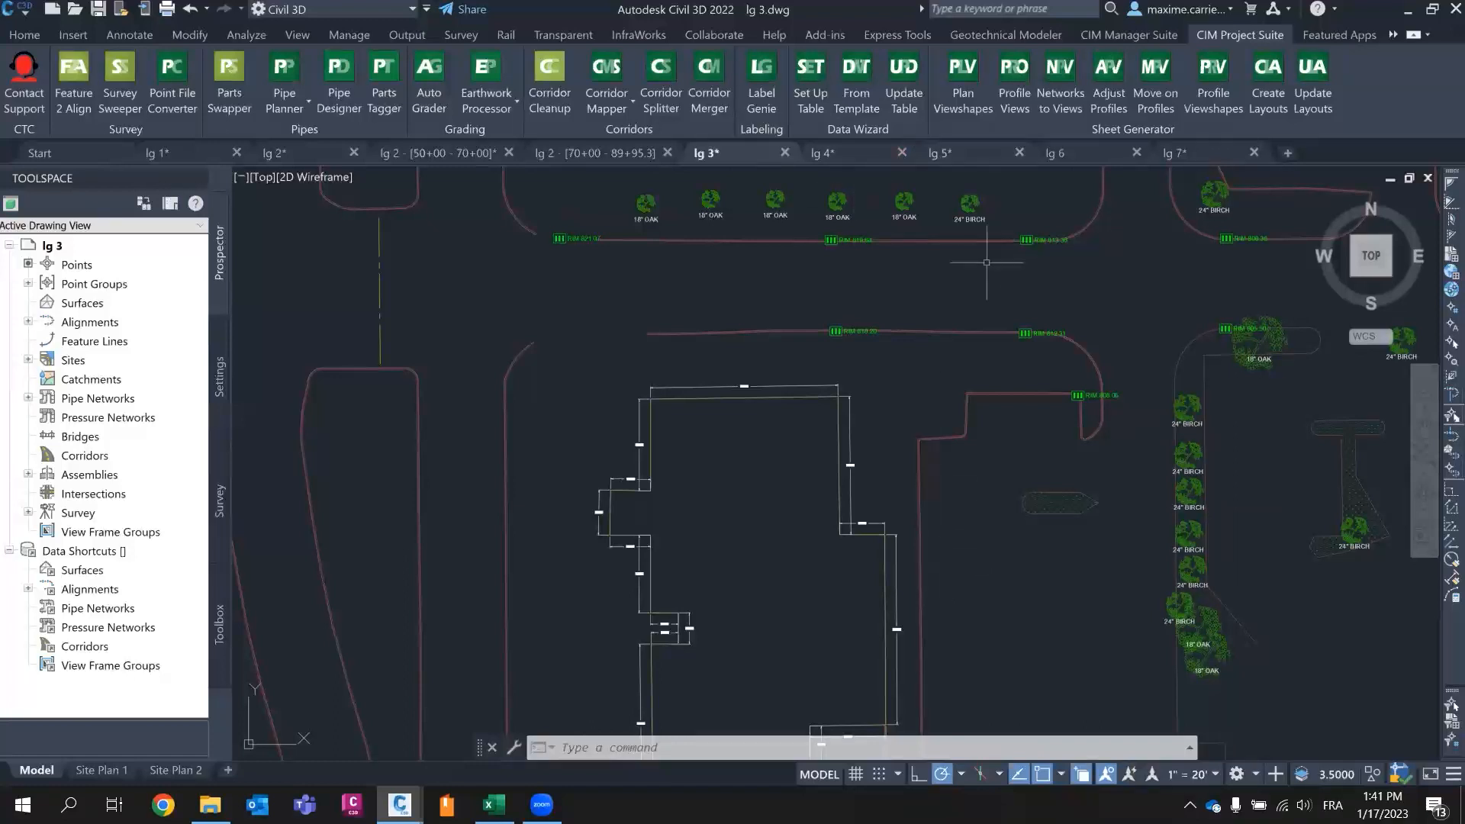
- Inspect the single-line text label on the 24" birch at the end of the tree row, and the surrounding tree labels
left_click(970, 219)
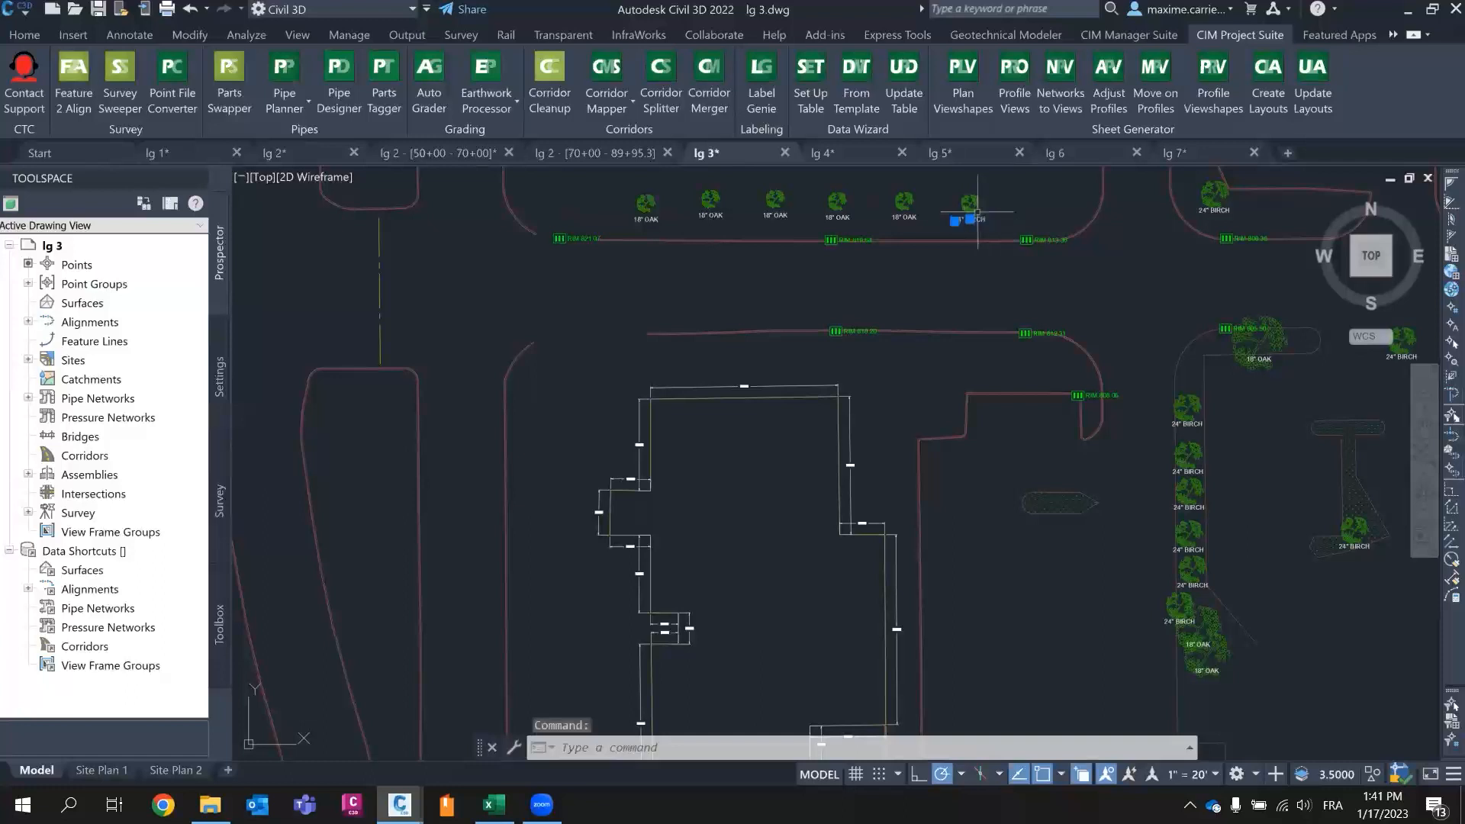
middle_click_drag(1018, 250, 1035, 317)
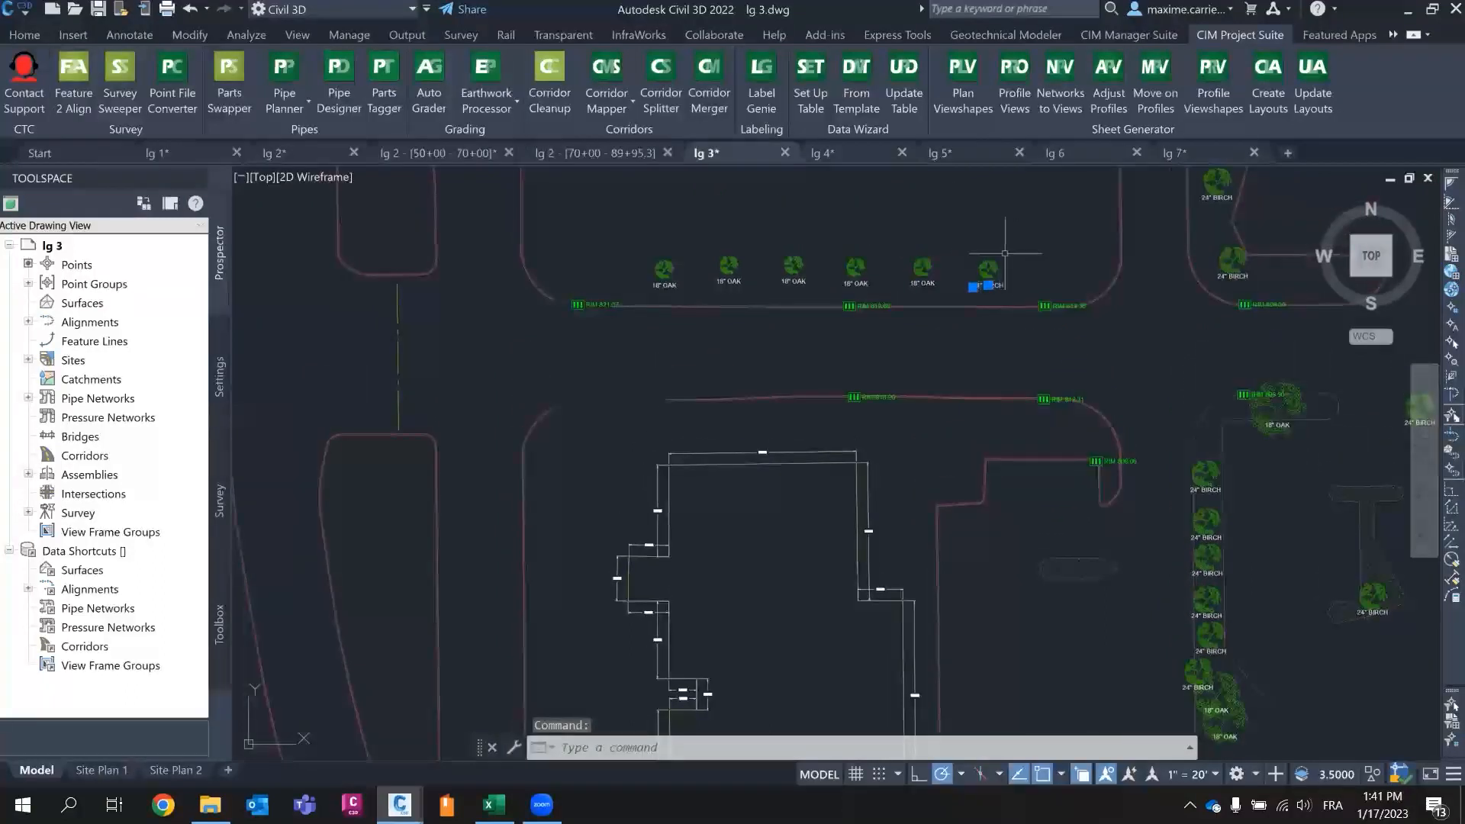
scroll(941, 305, "up", 4)
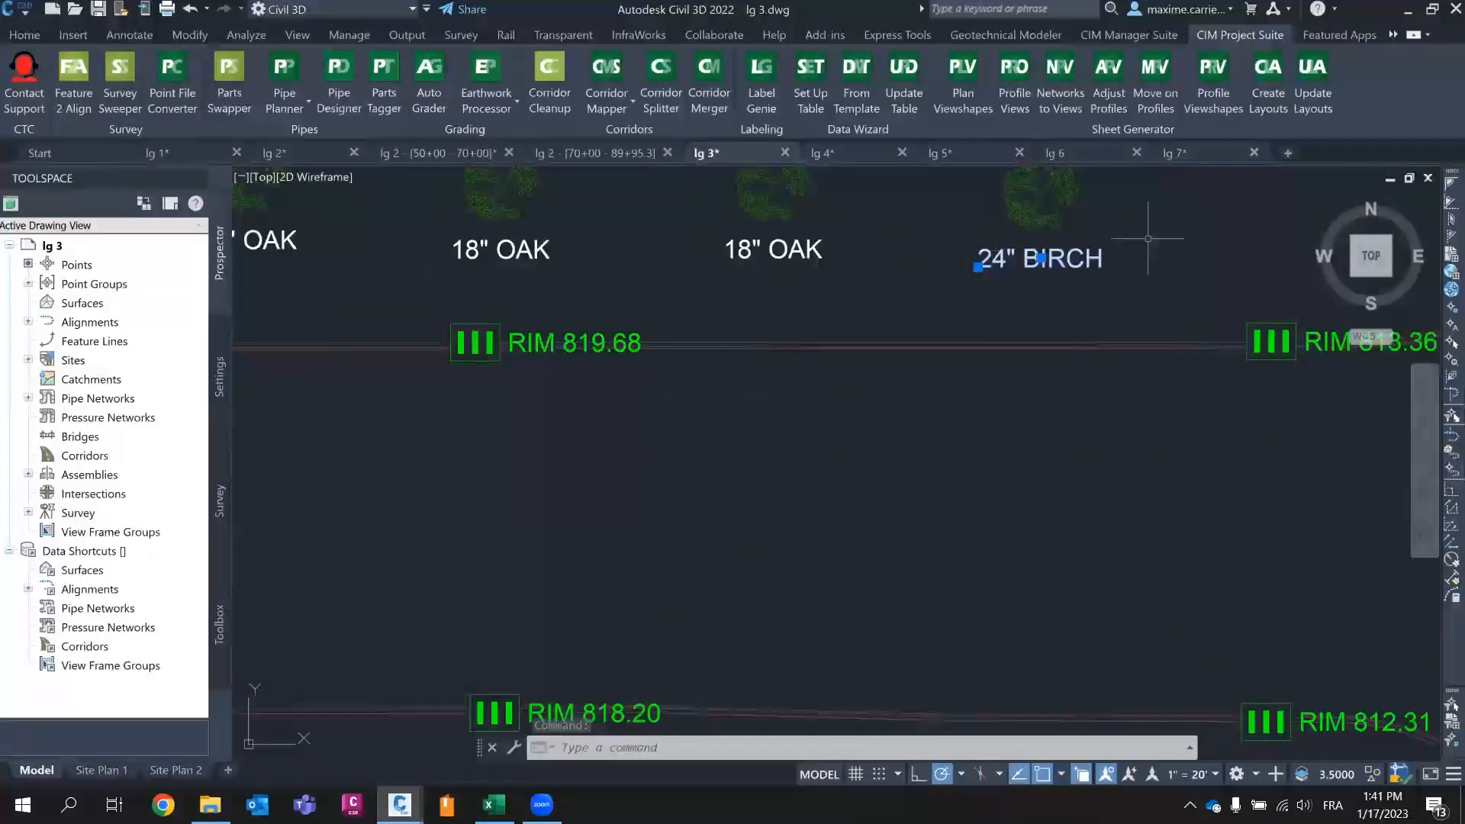
scroll(1117, 369, "down", 4)
key("Escape")
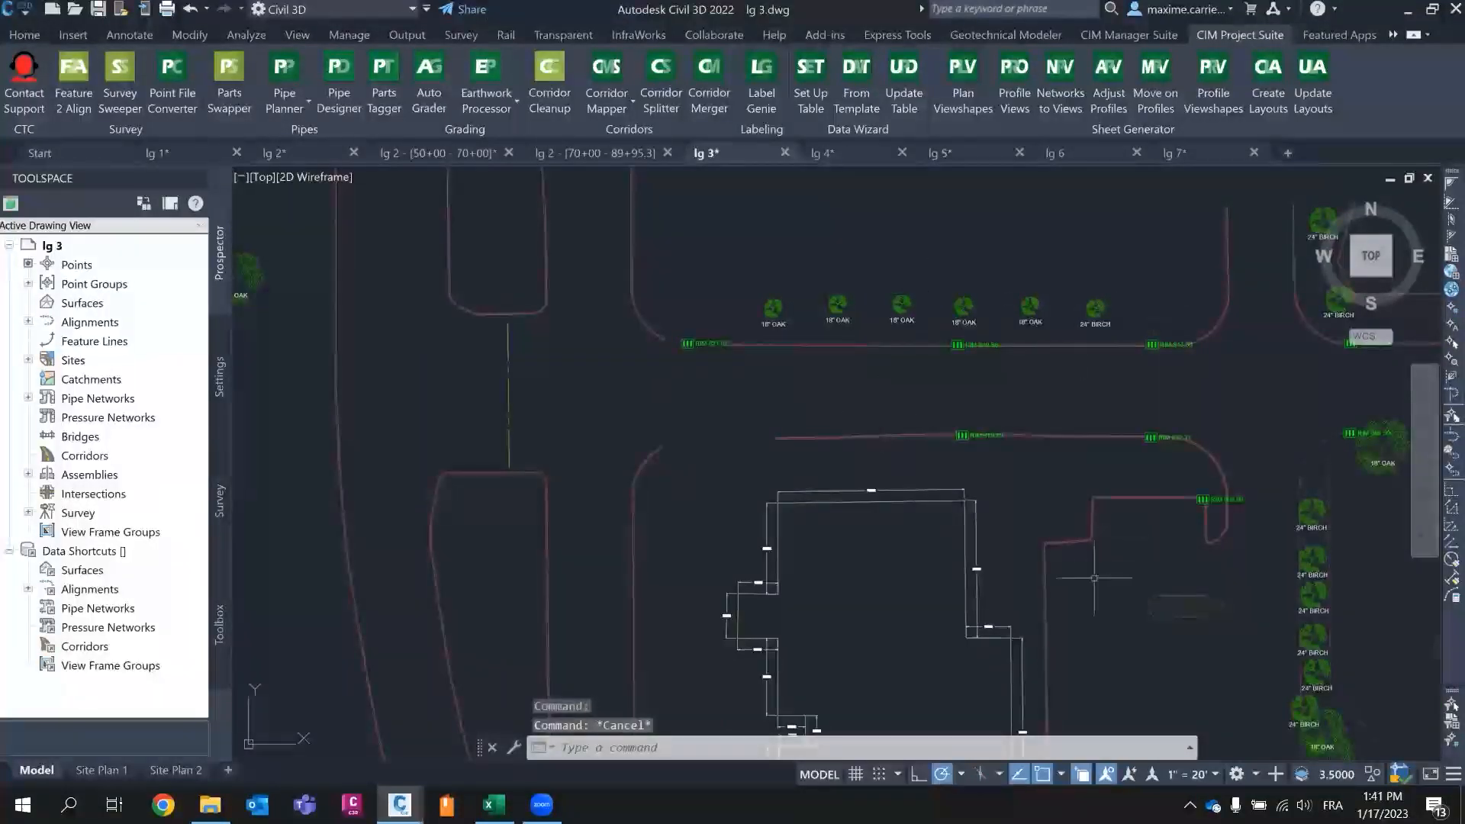
scroll(1113, 530, "down", 4)
scroll(1060, 485, "up", 3)
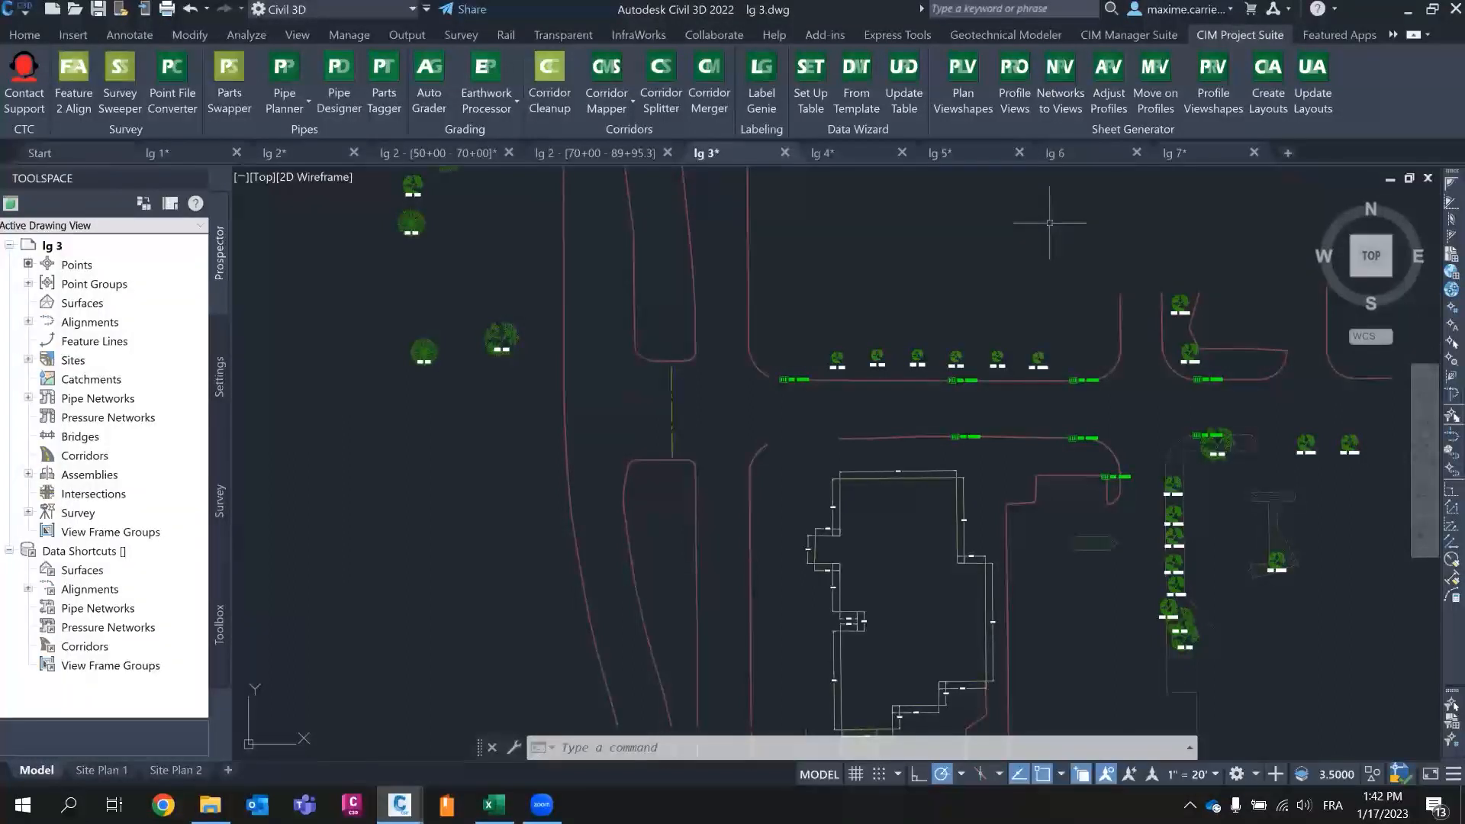
- Switch to the lg 6 drawing and examine the subdivision lots along the southern road
left_click(1064, 154)
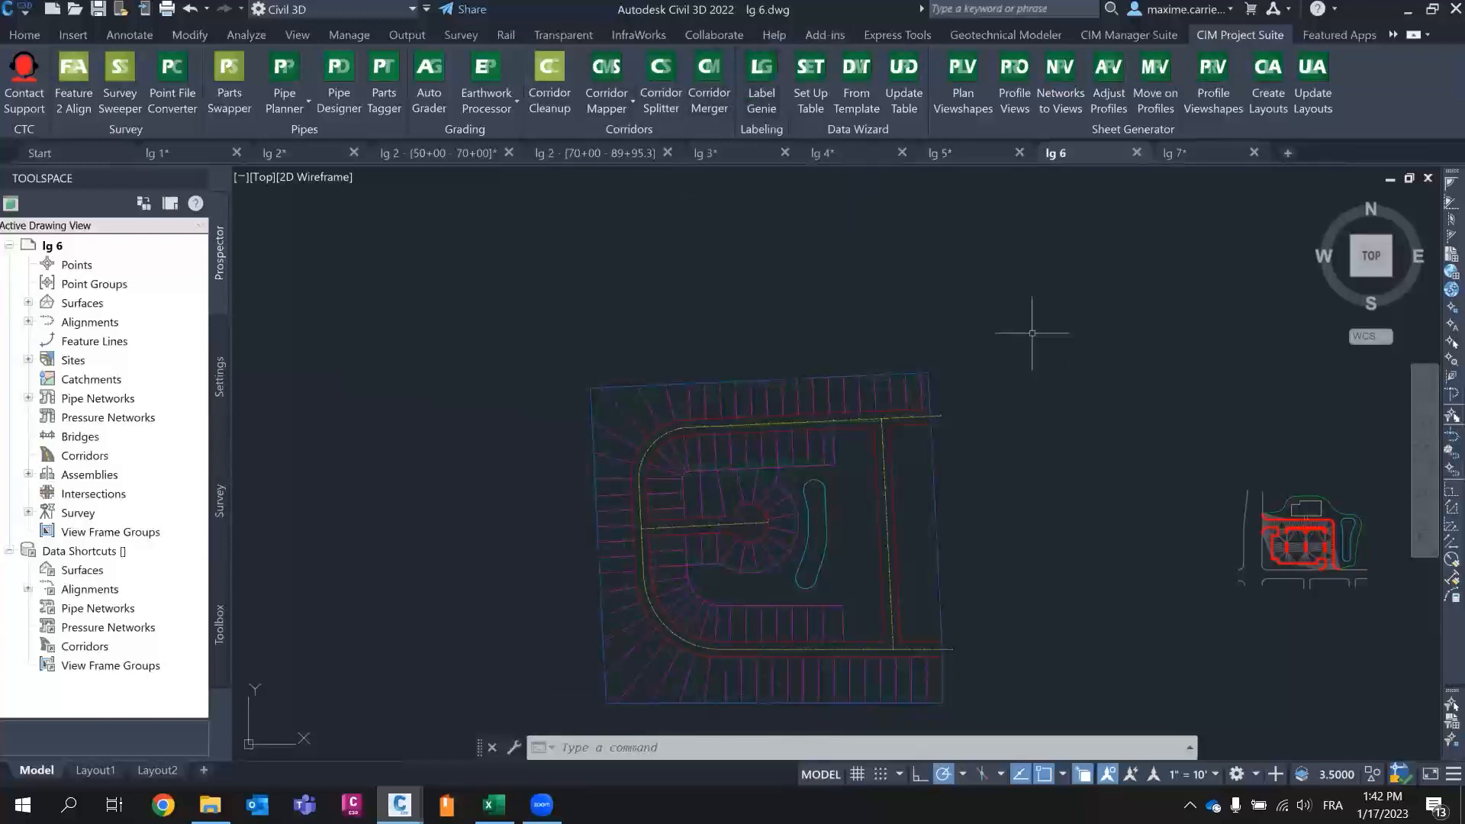
mouse_move(1034, 160)
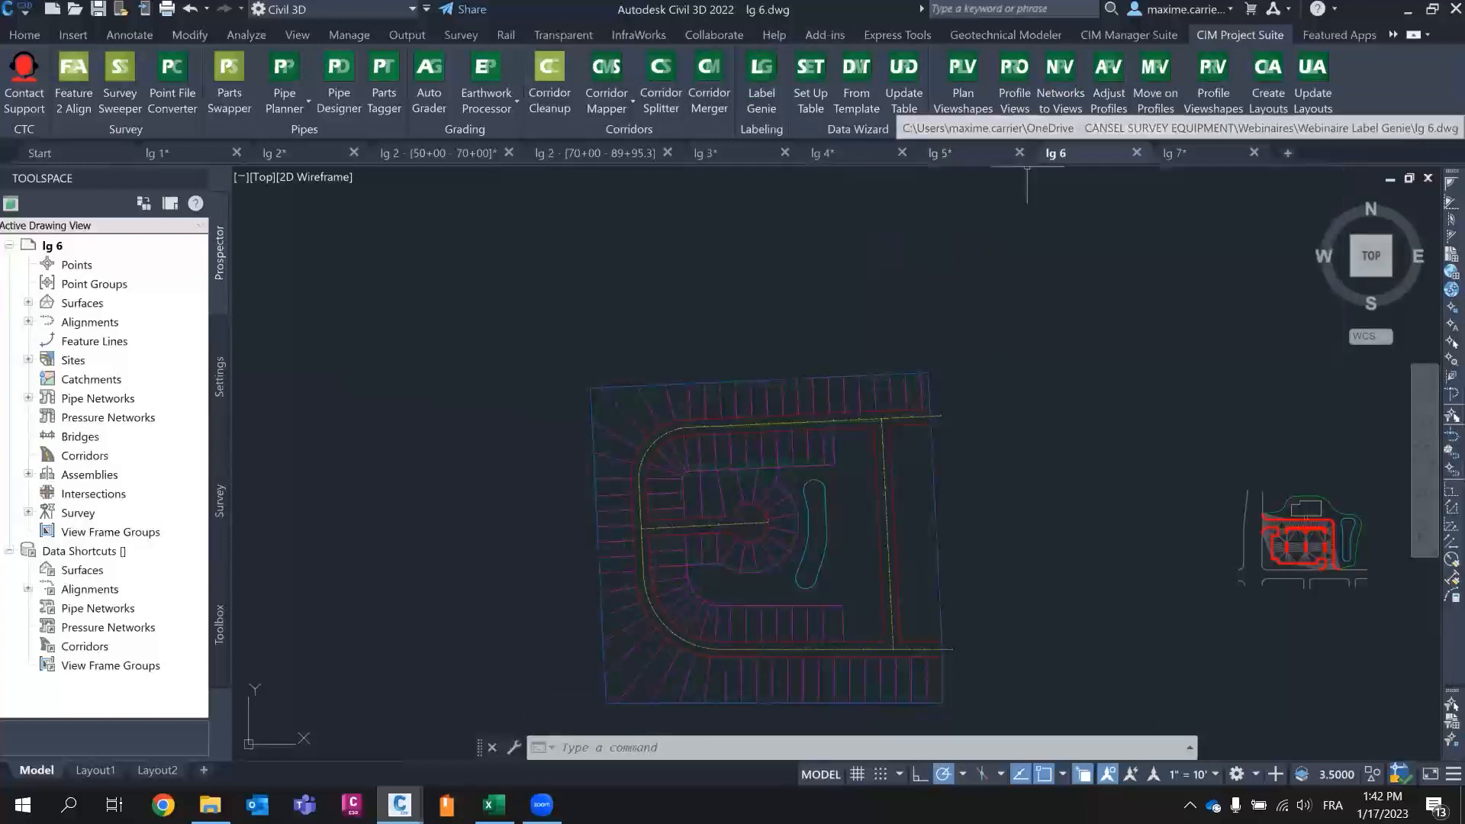
mouse_move(575, 513)
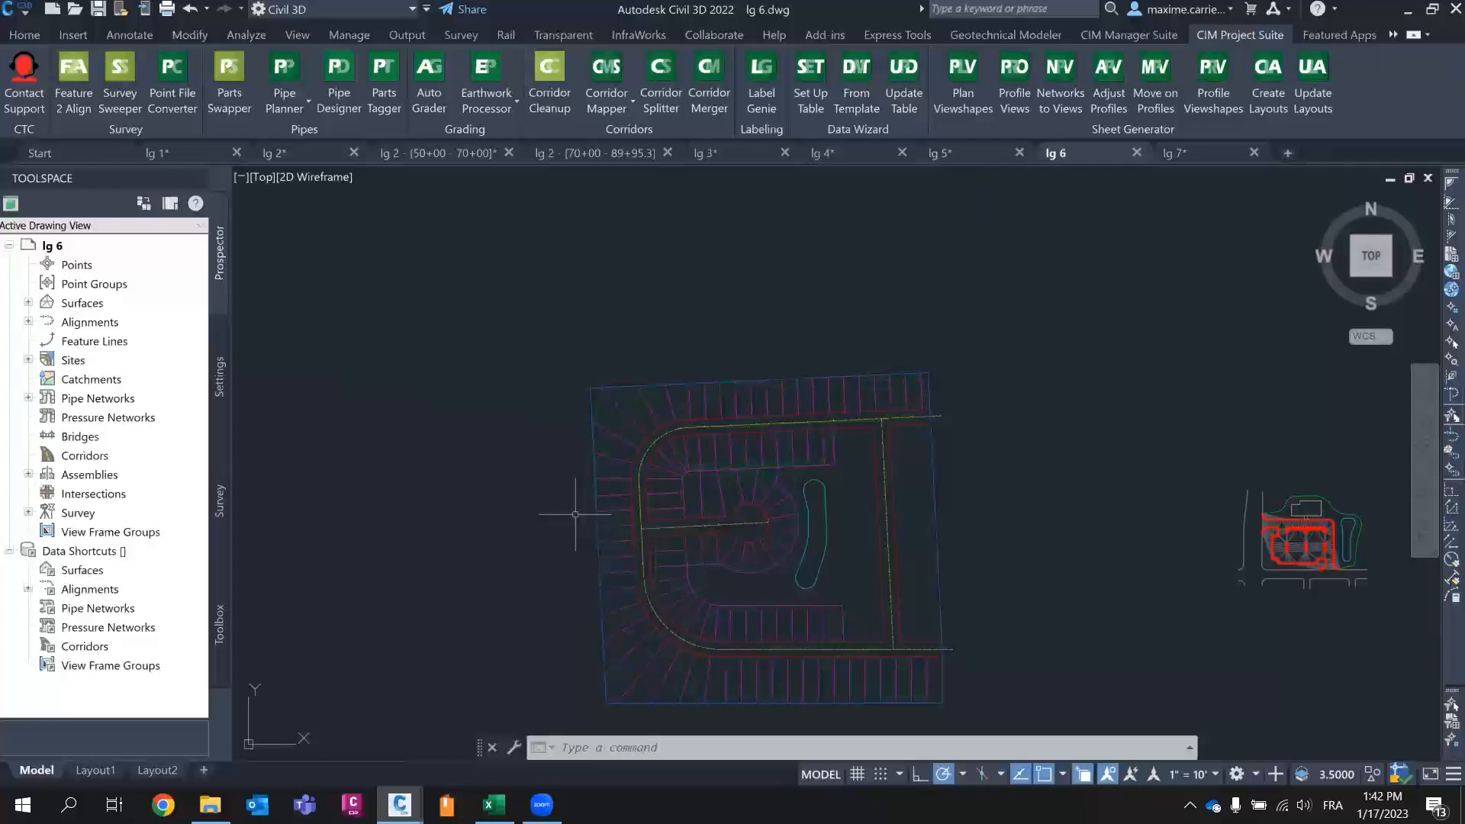
middle_click_drag(576, 514, 629, 429)
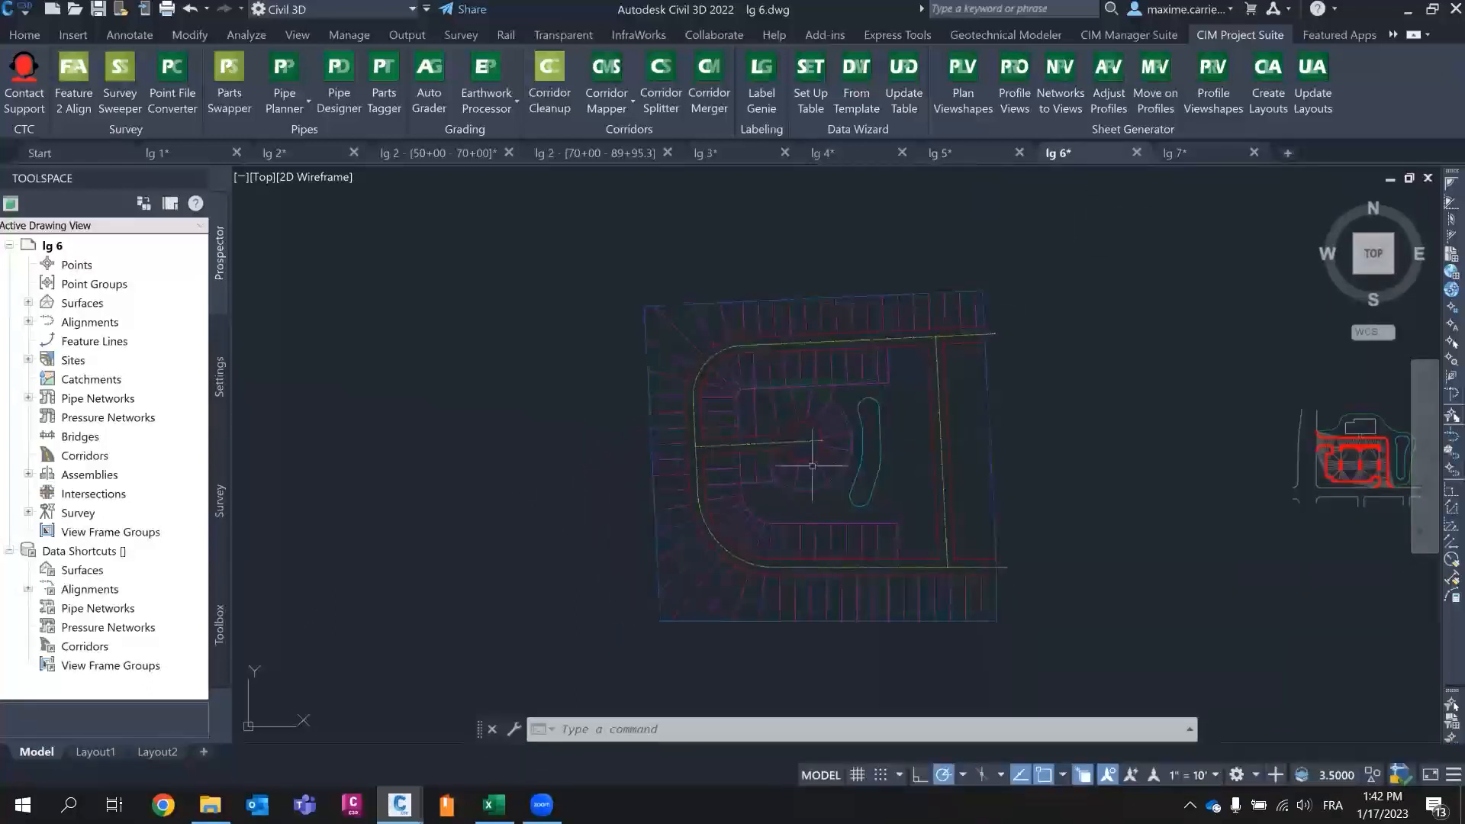
scroll(885, 581, "up", 3)
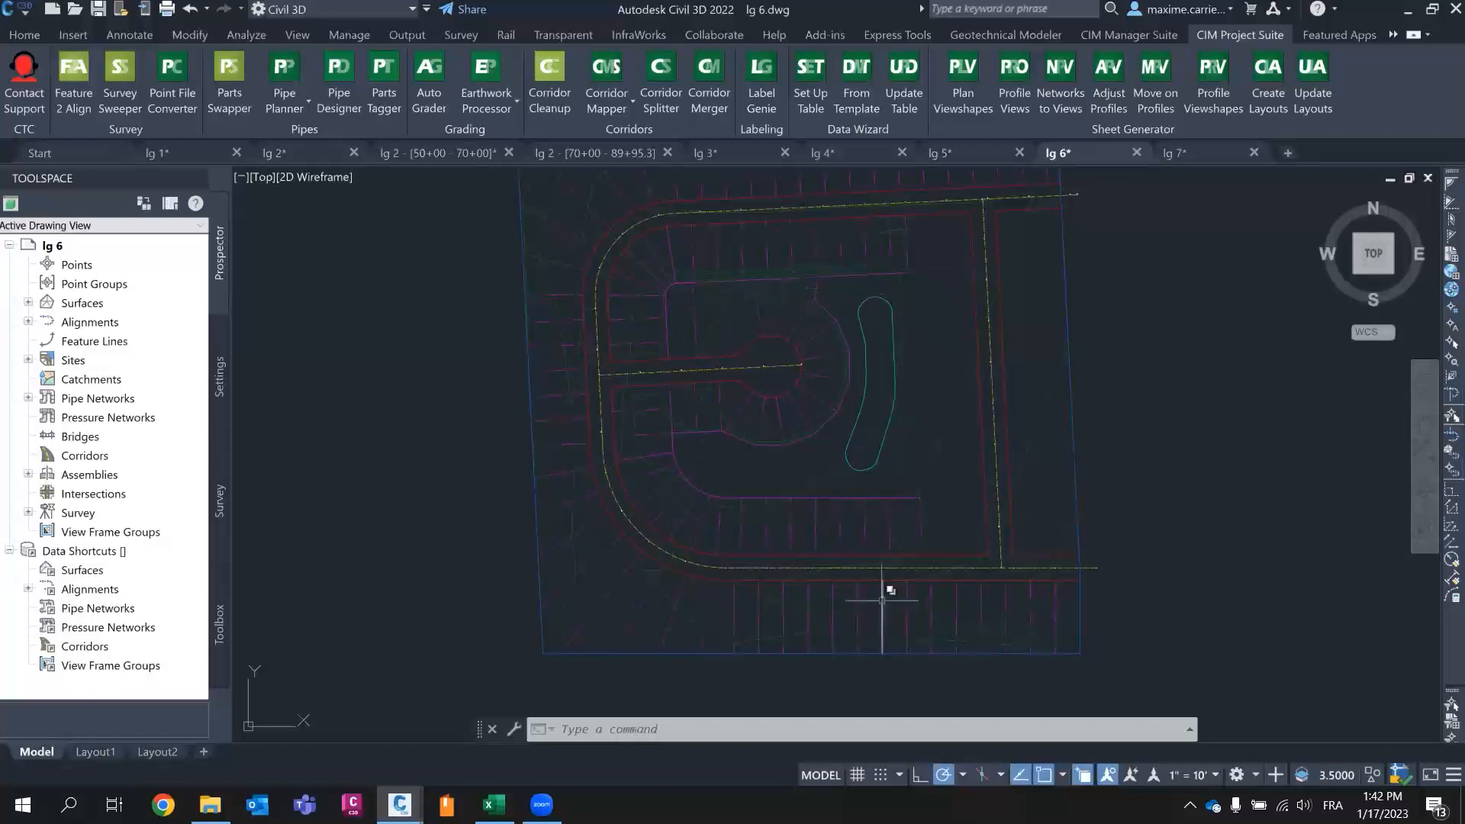
scroll(885, 598, "up", 5)
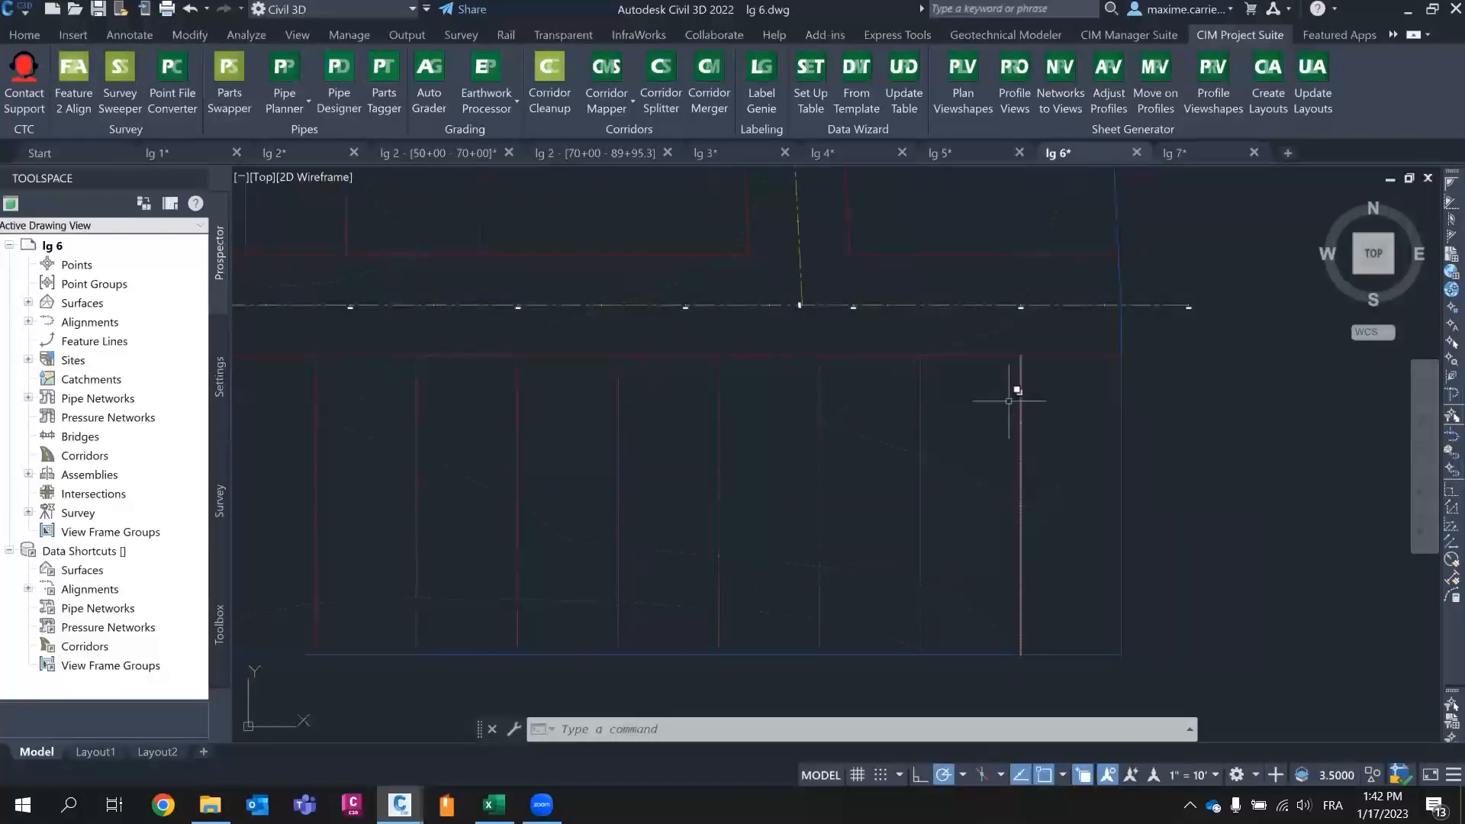
scroll(1086, 460, "down", 2)
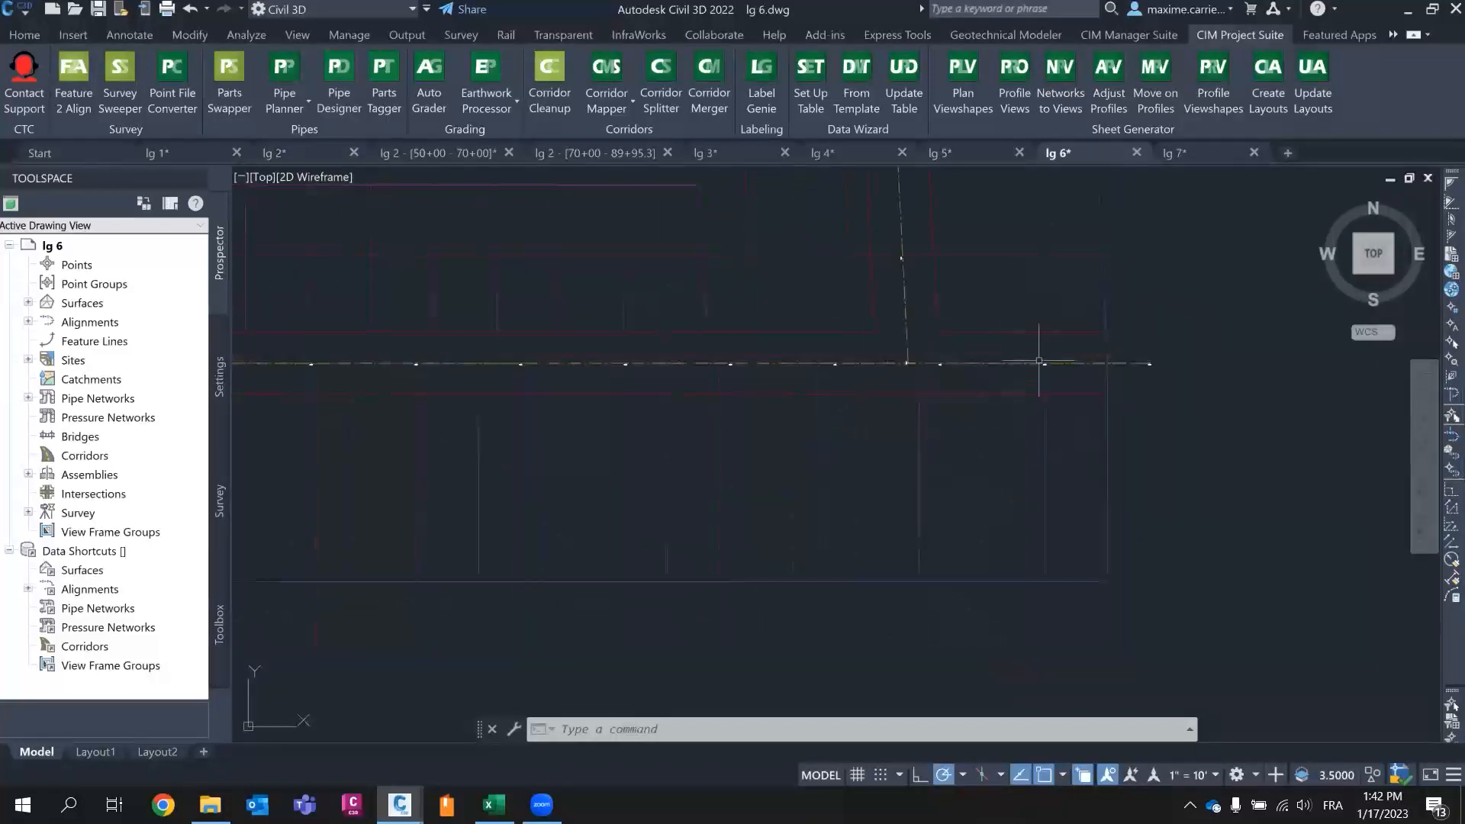
- Examine the road alignments, lot lines, cul-de-sac and pond across the rest of the subdivision
middle_click_drag(918, 400, 1014, 491)
middle_click_drag(854, 319, 930, 389)
scroll(881, 315, "down", 1)
mouse_move(857, 288)
middle_mouse_down()
mouse_move(906, 448)
mouse_move(932, 466)
middle_mouse_up()
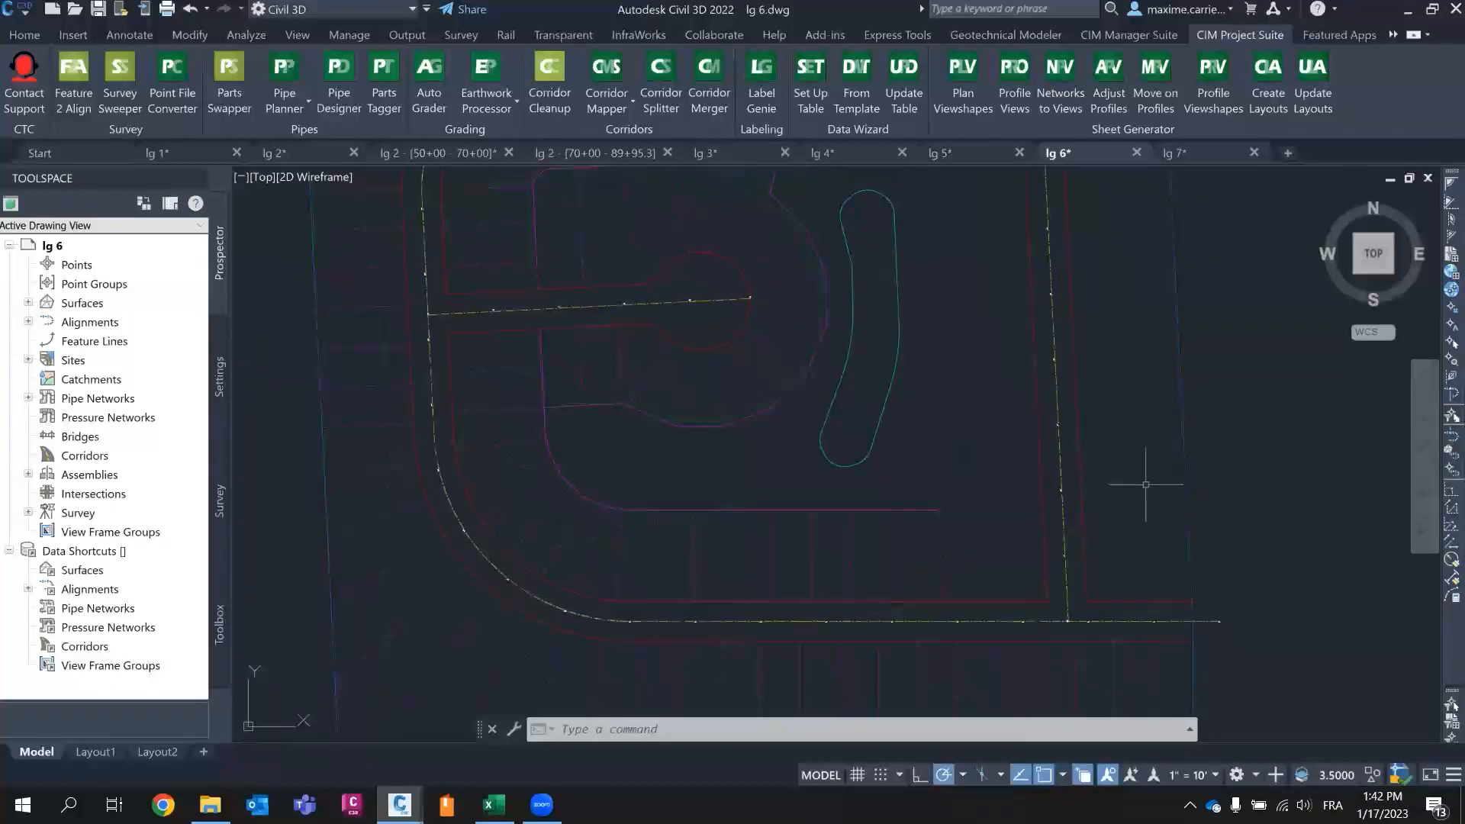
middle_click_drag(1161, 486, 1176, 650)
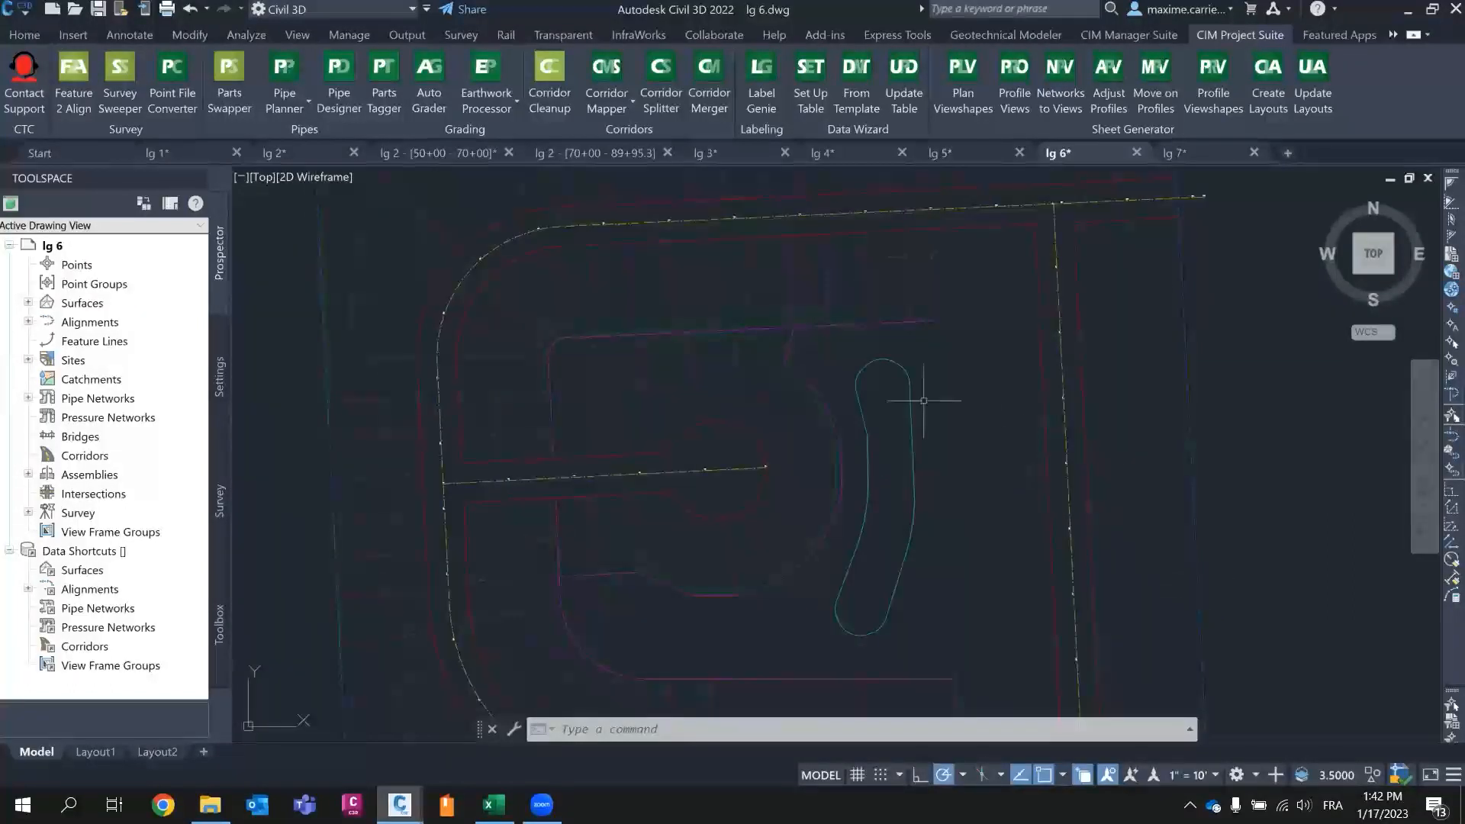
scroll(935, 534, "down", 3)
scroll(933, 580, "up", 1)
middle_click_drag(932, 579, 1032, 531)
scroll(1032, 531, "up", 1)
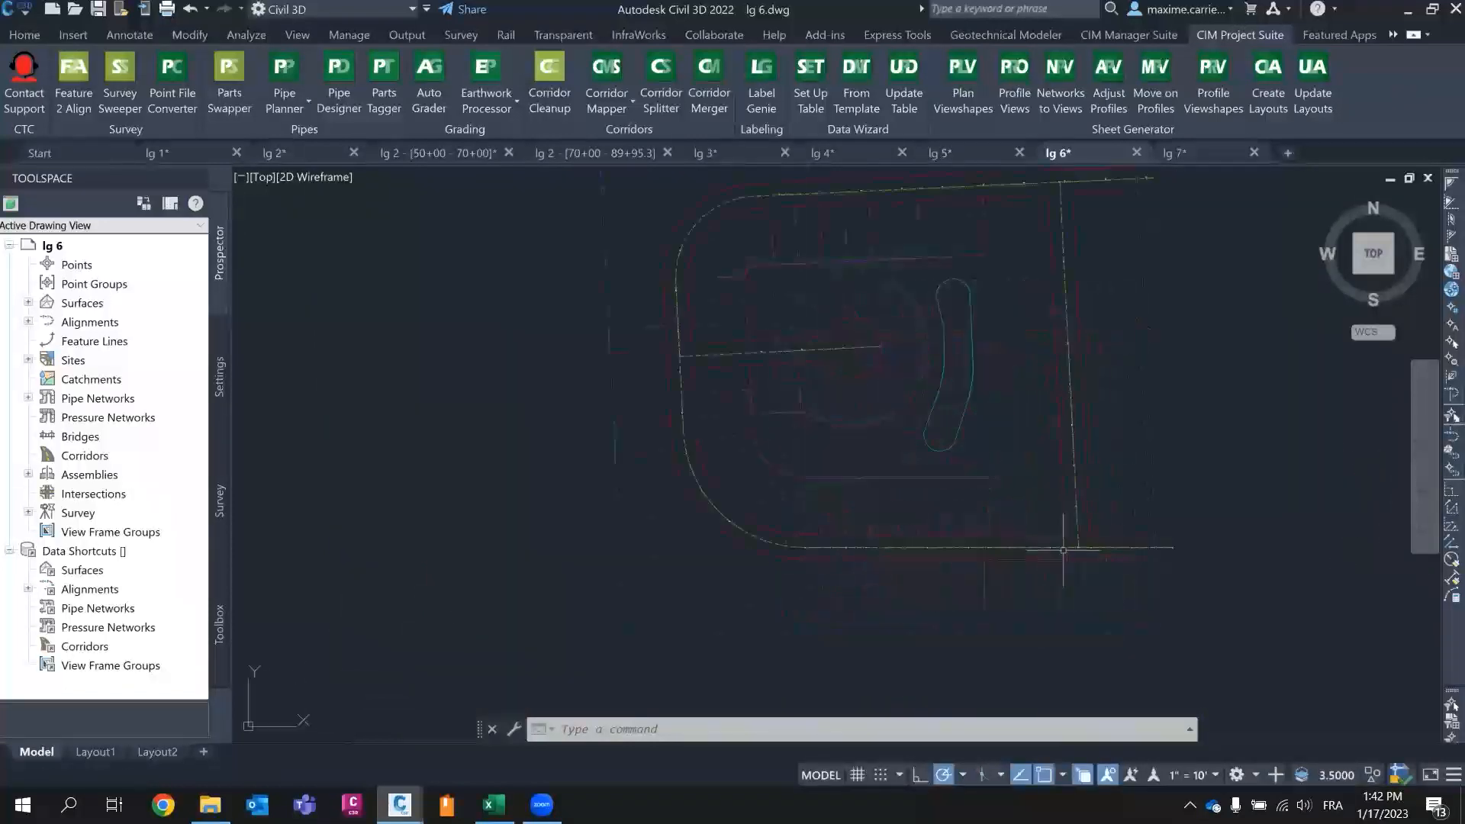
scroll(962, 406, "up", 1)
mouse_move(961, 405)
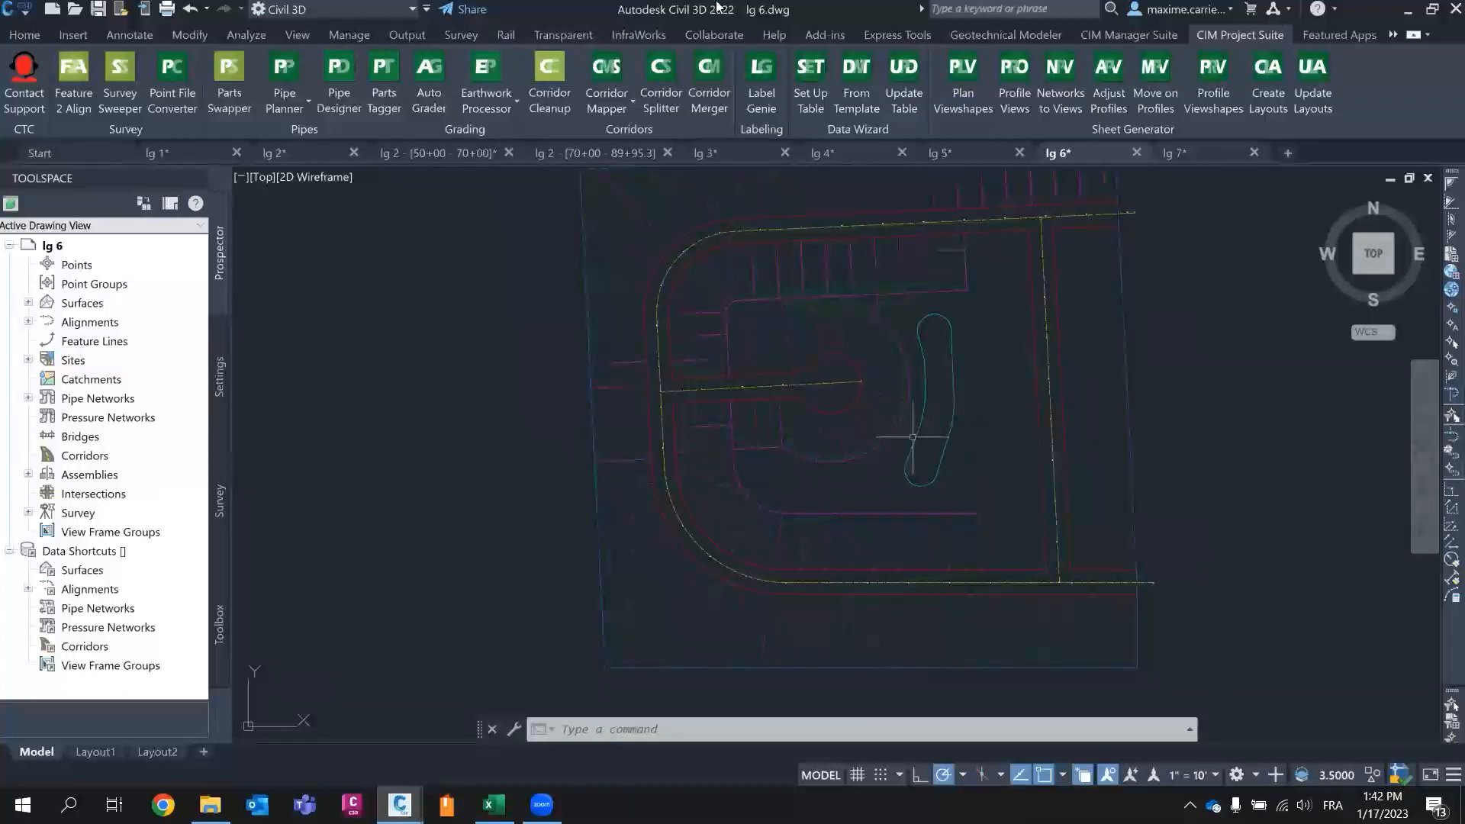
- Open Label Genie and load the "24 - surface contours grid" template, discarding the unsaved changes
left_click(756, 89)
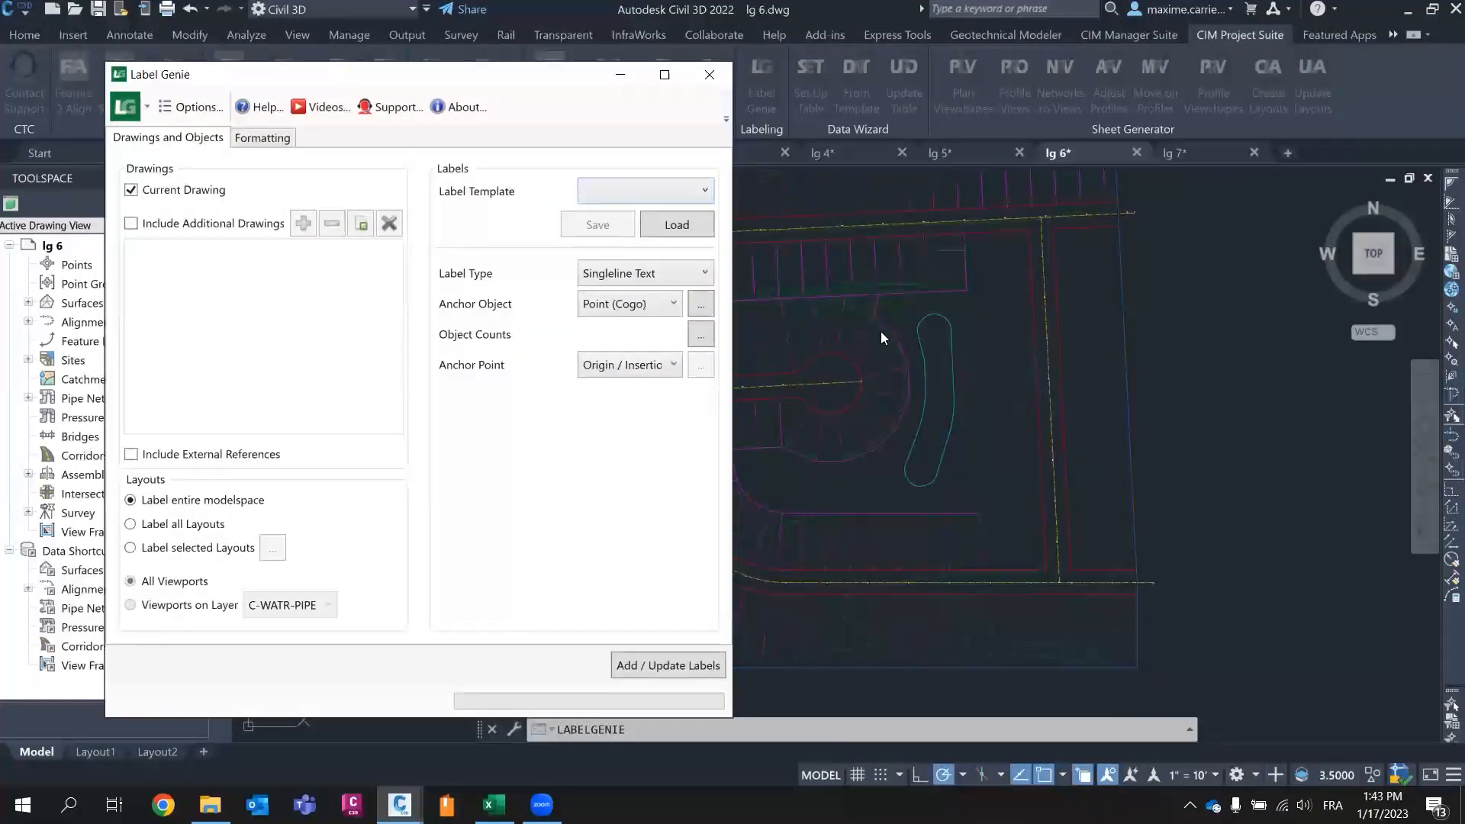
left_click(661, 179)
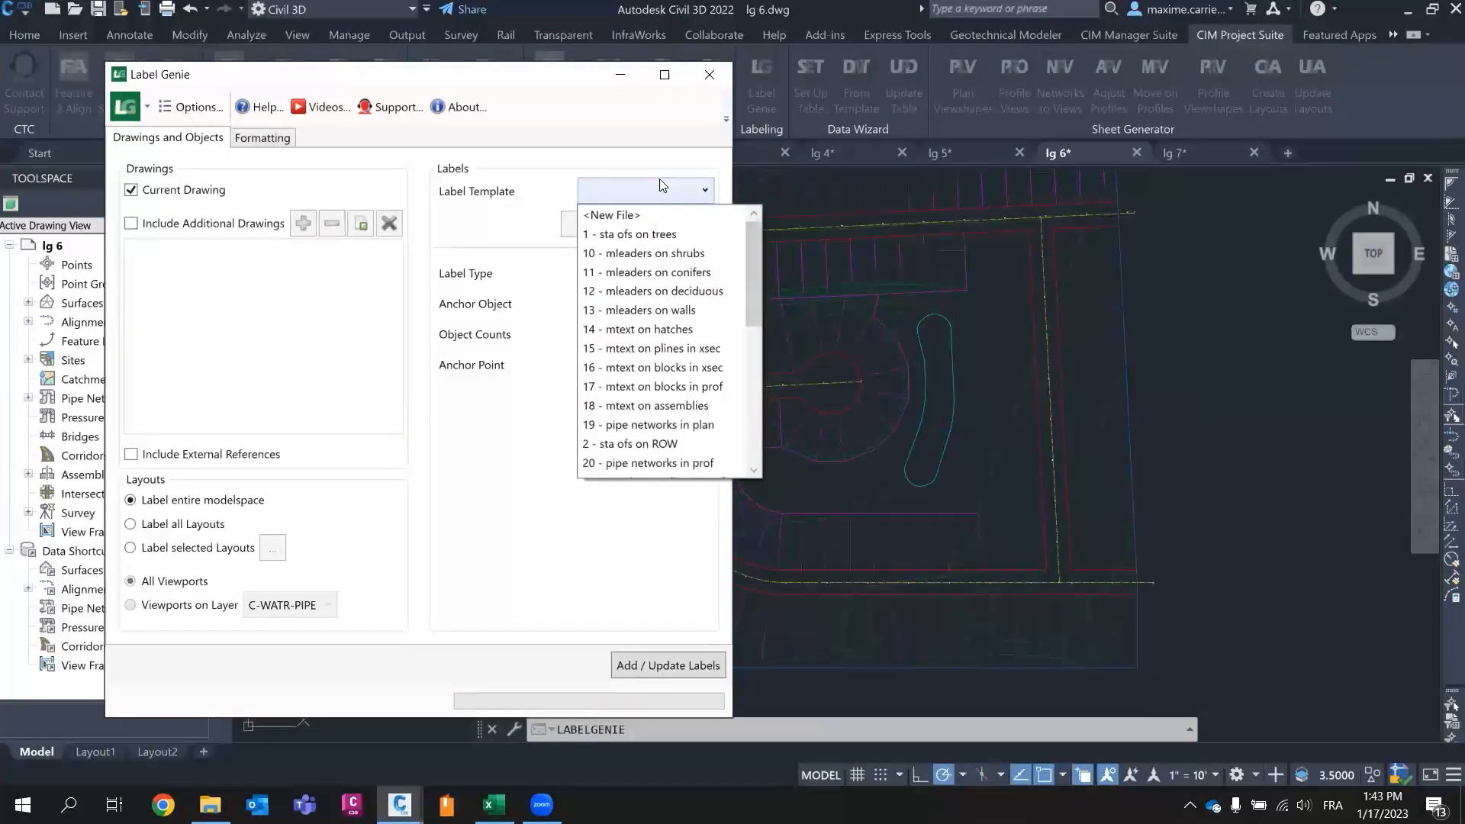
scroll(683, 405, "down", 3)
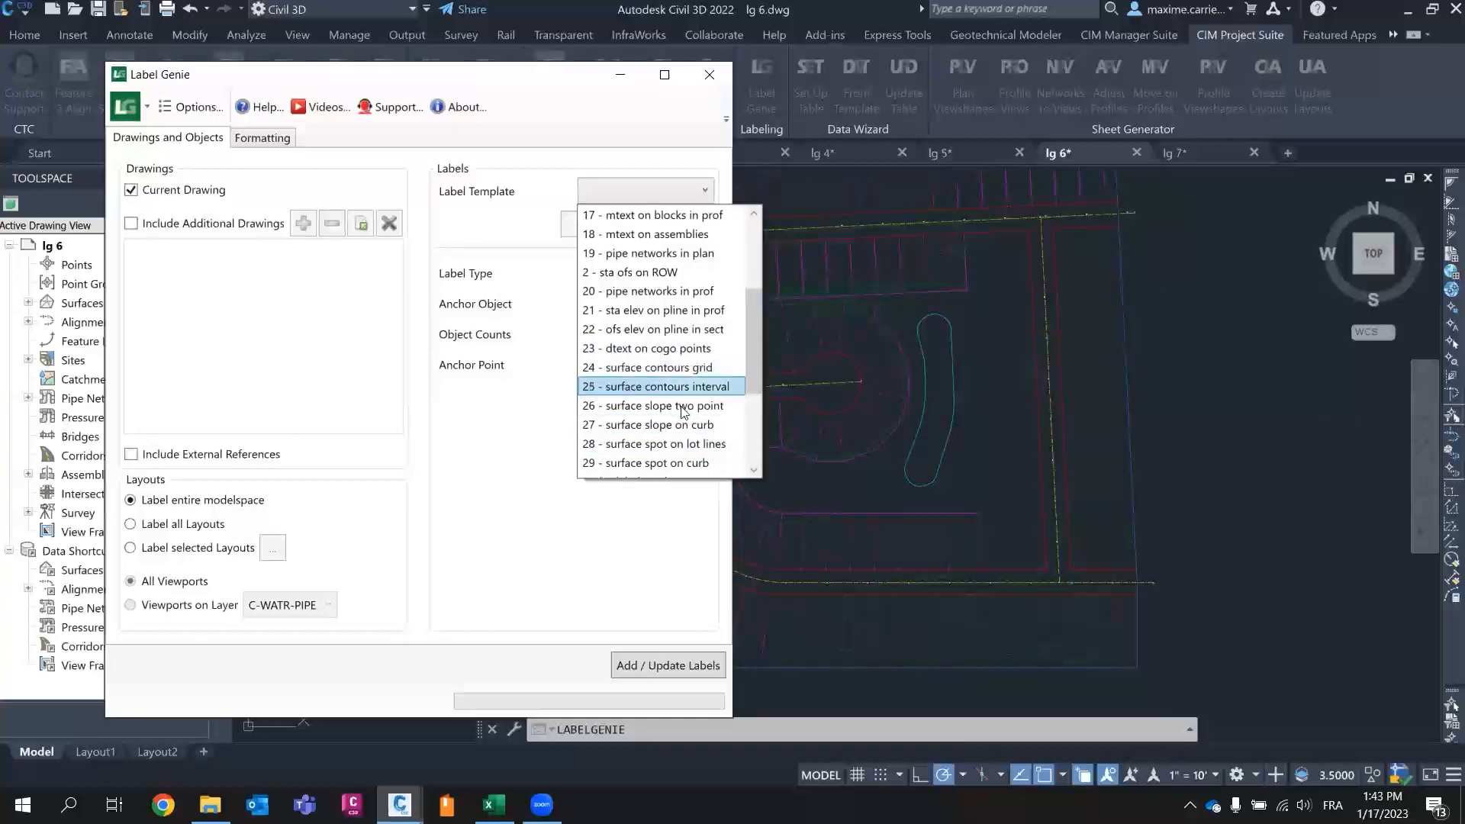
left_click(661, 370)
left_click(675, 223)
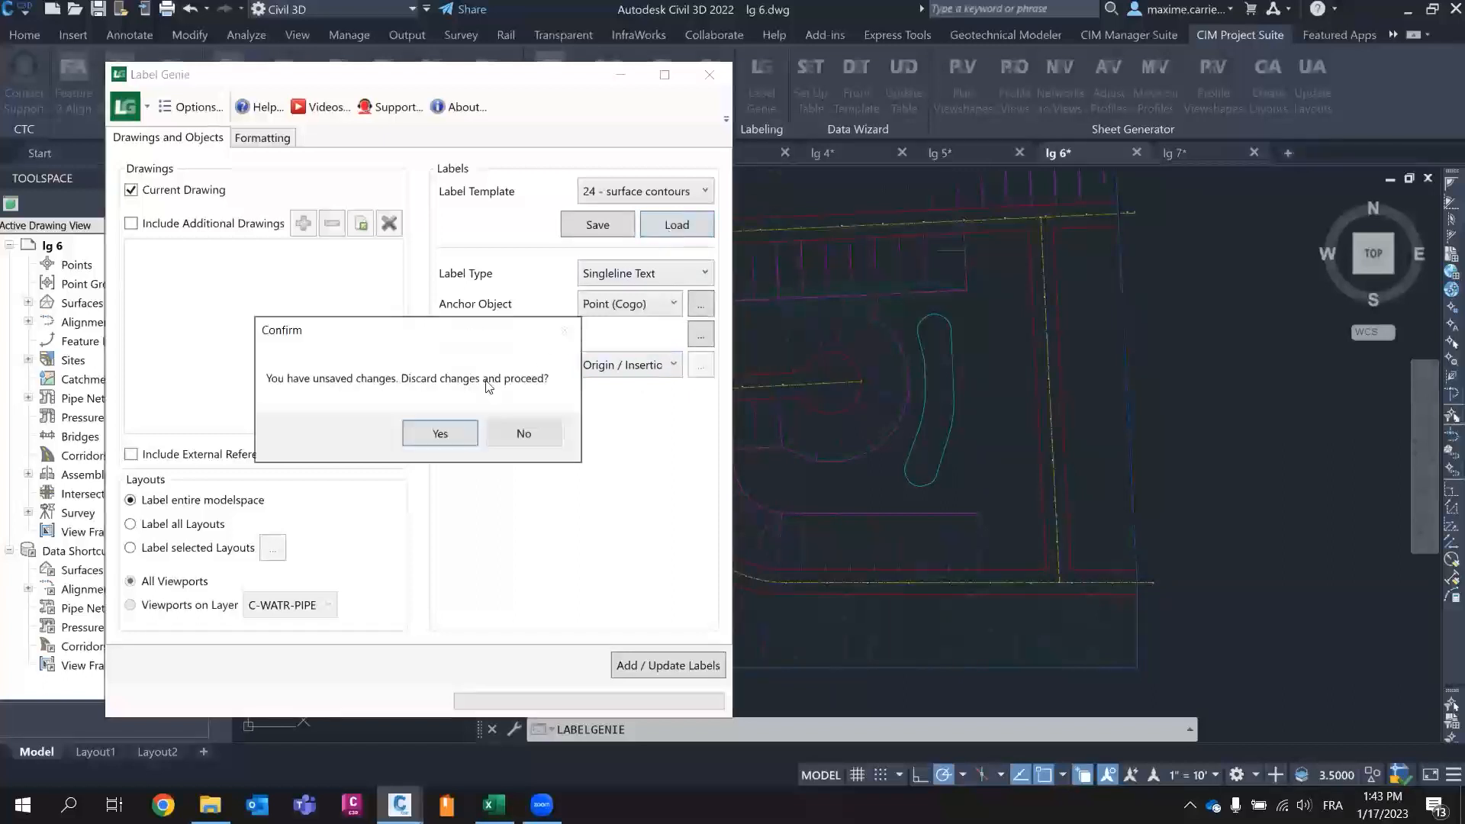
left_click(428, 433)
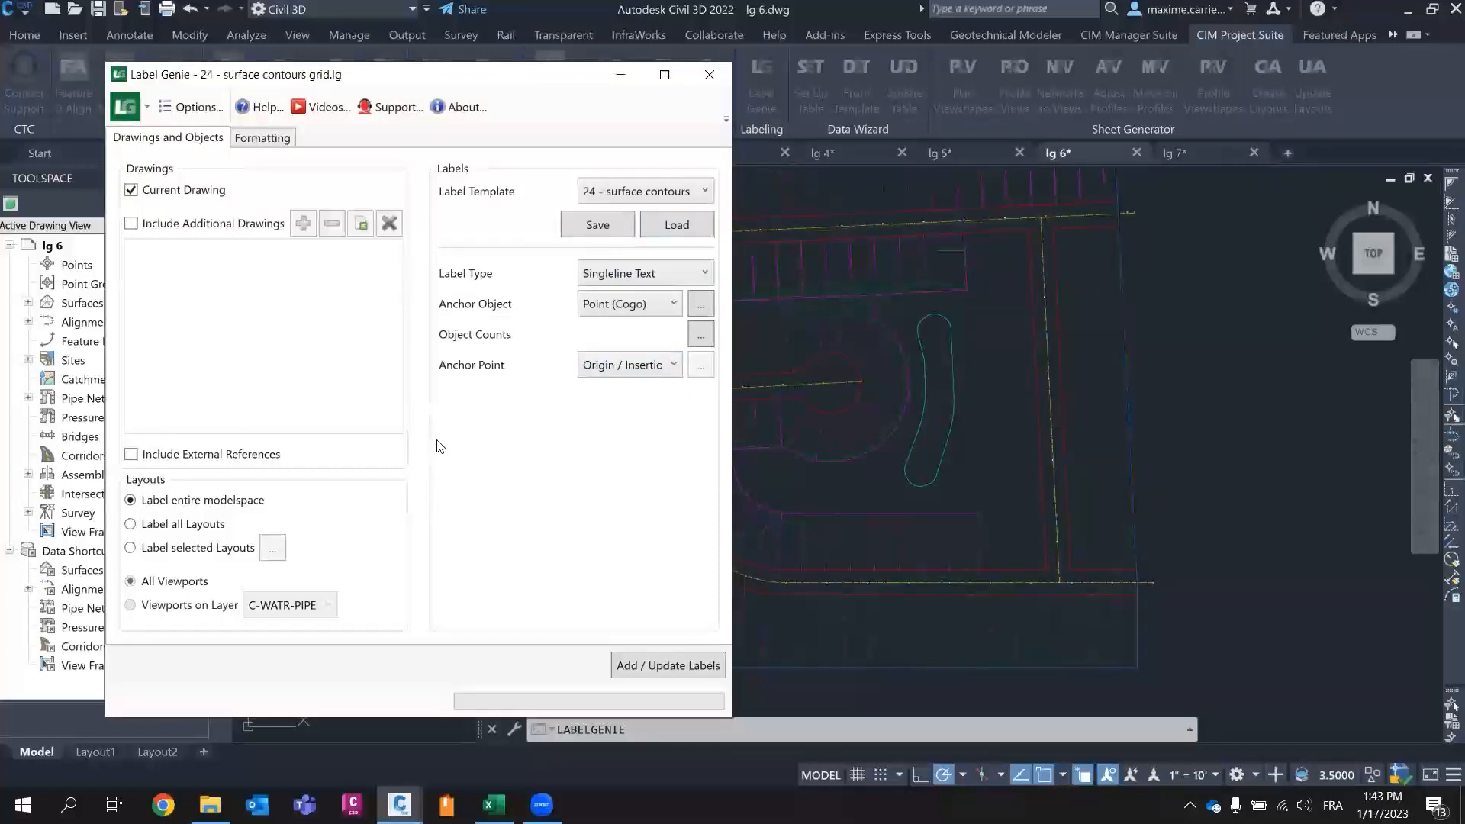
- Review the available label types and the contour anchor point settings, including the interval and grid spacing for major, minor and user contours
left_click(705, 273)
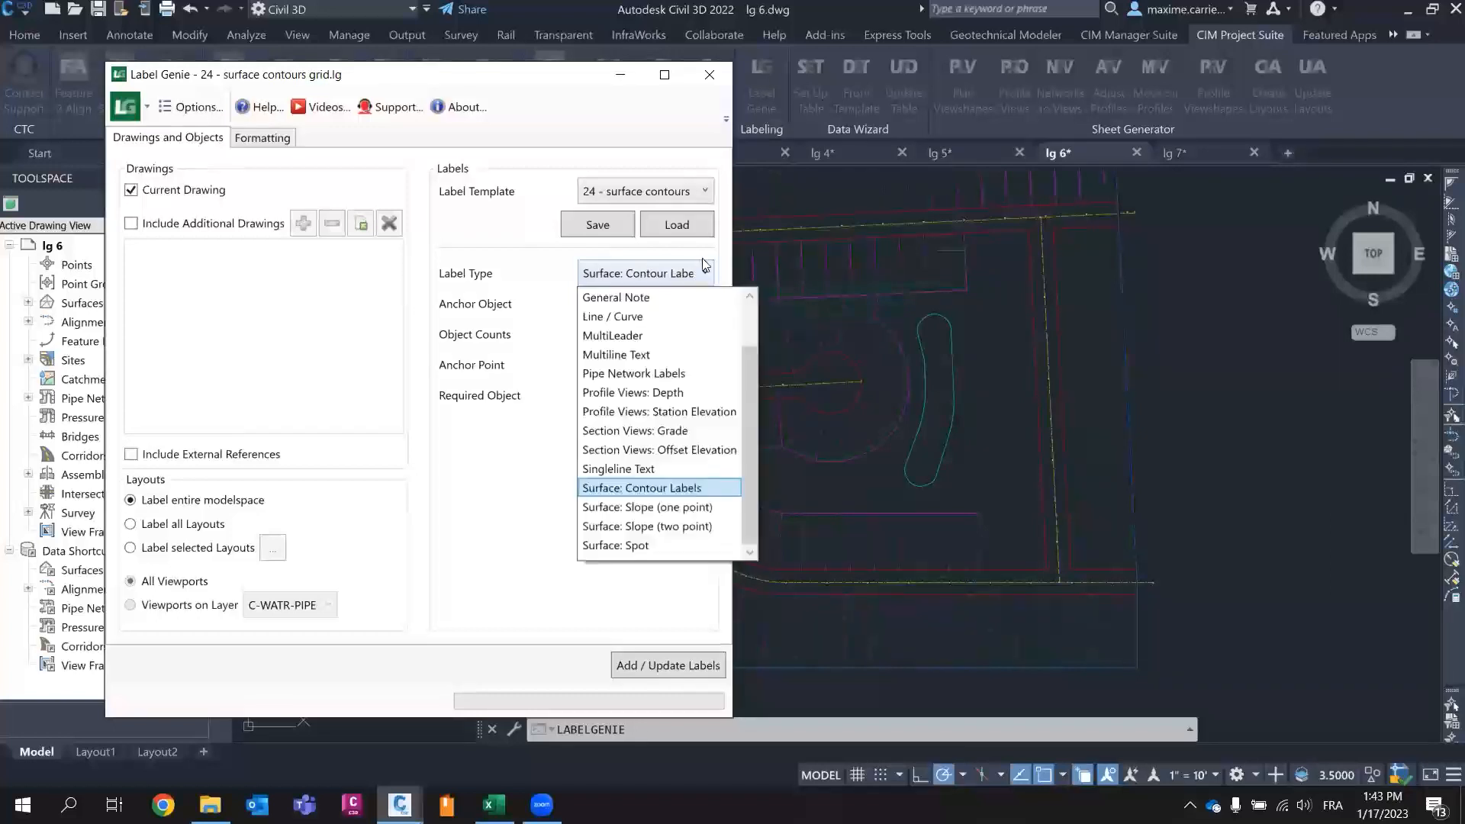
left_click(500, 272)
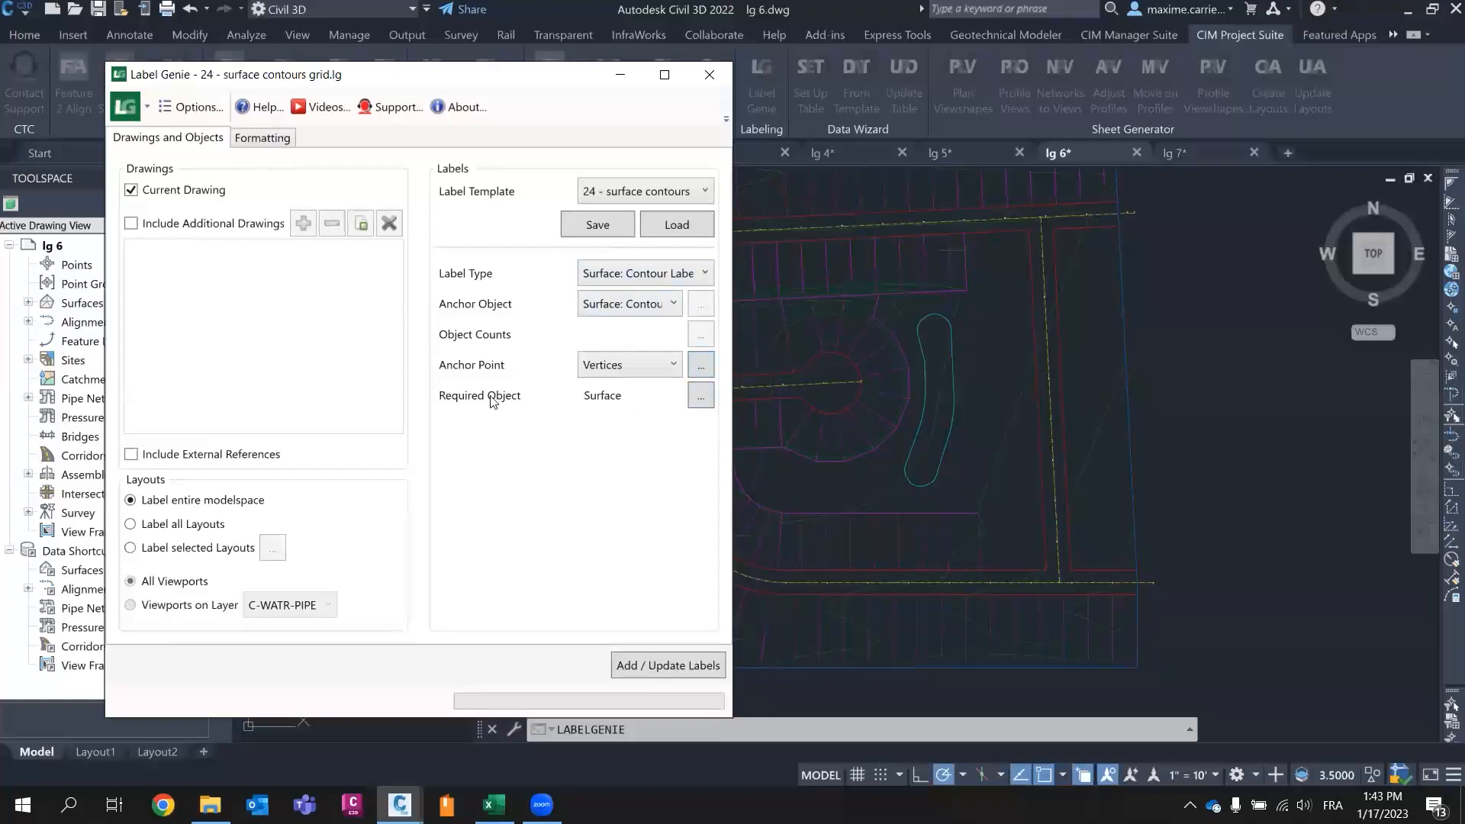
left_click(704, 369)
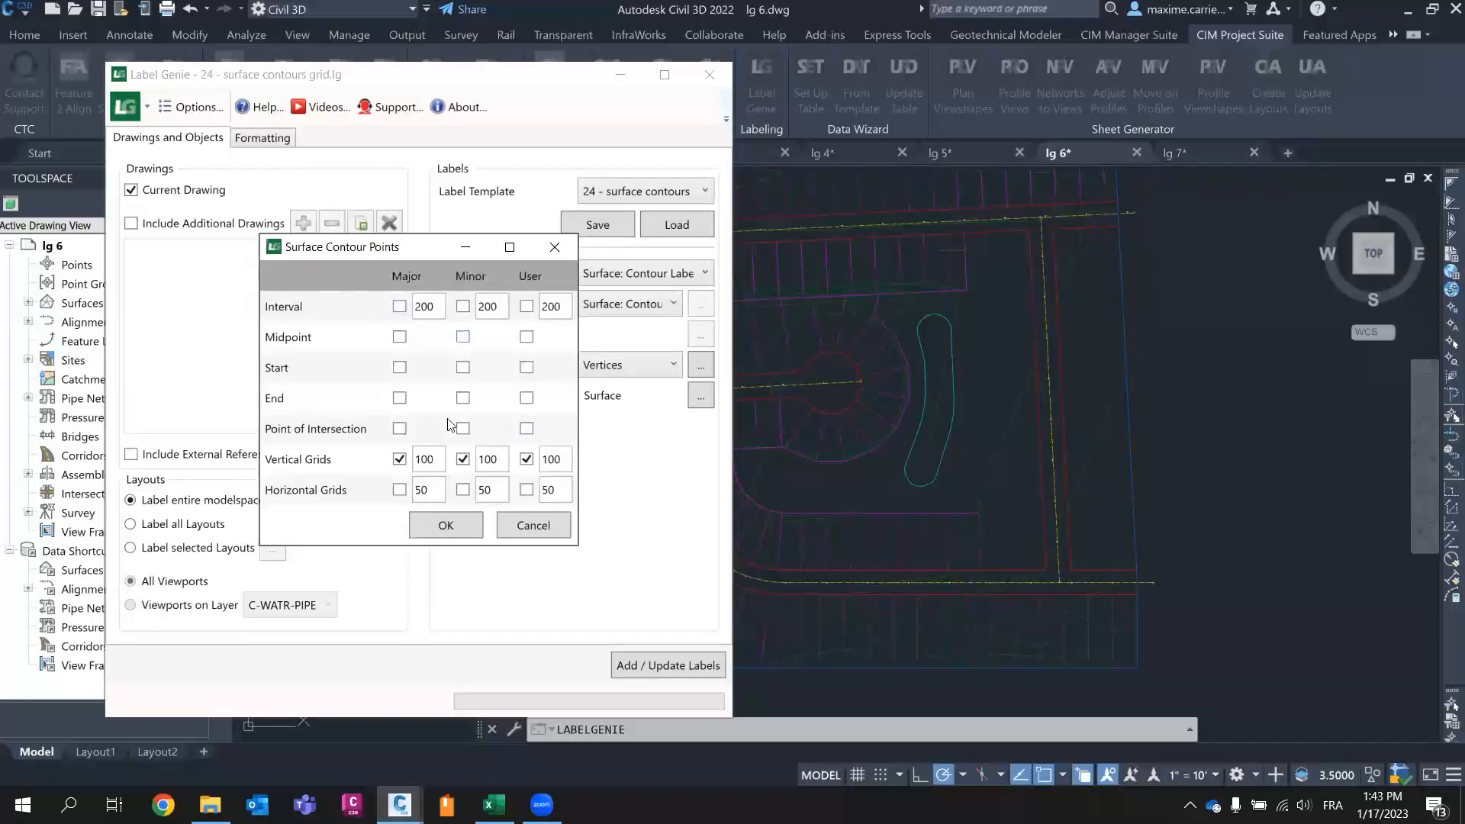
left_click(443, 527)
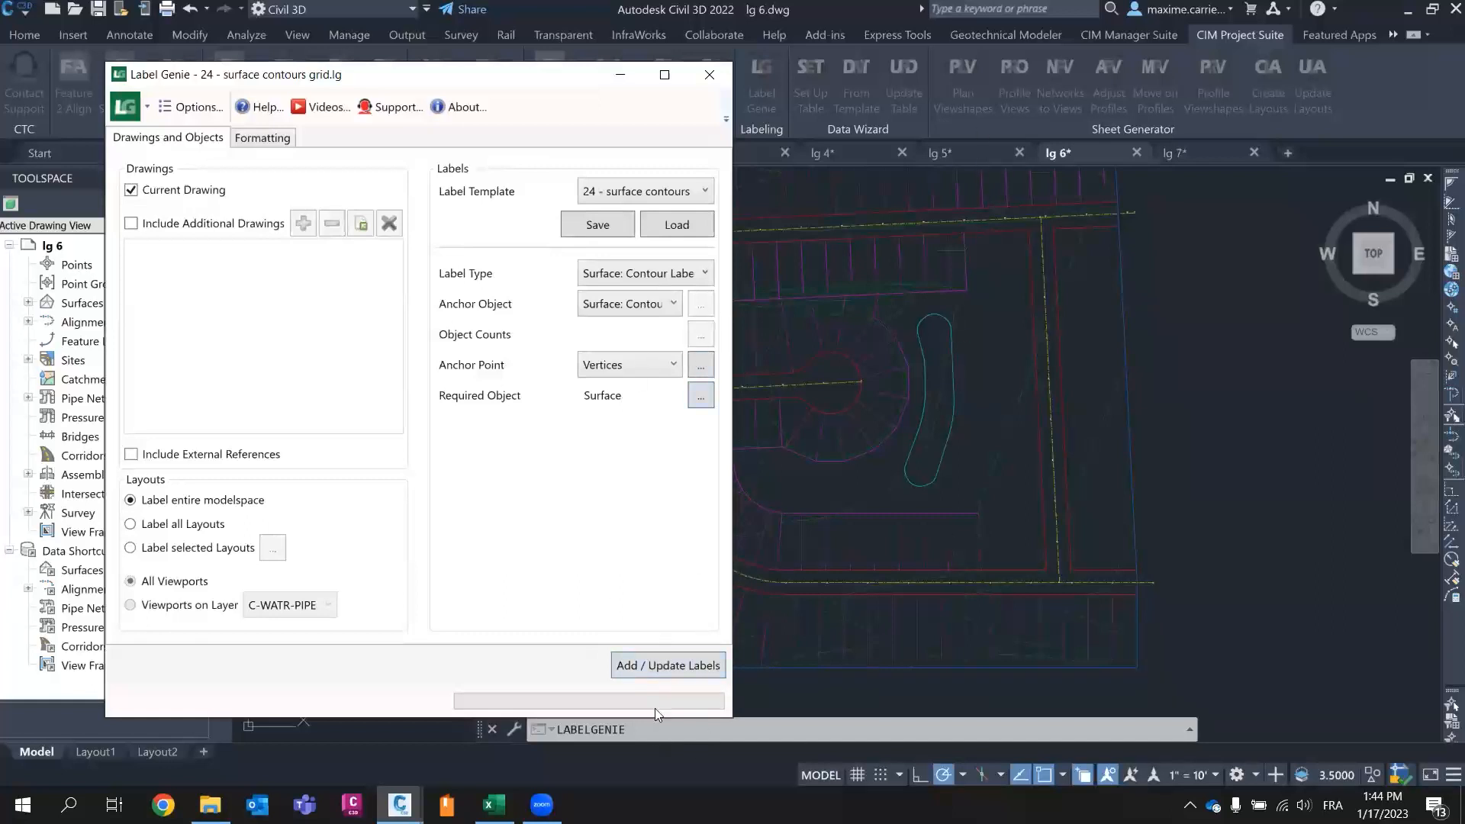
- Add the surface contour labels to the current drawing, then close the status report and Label Genie
left_click(657, 664)
left_click(380, 433)
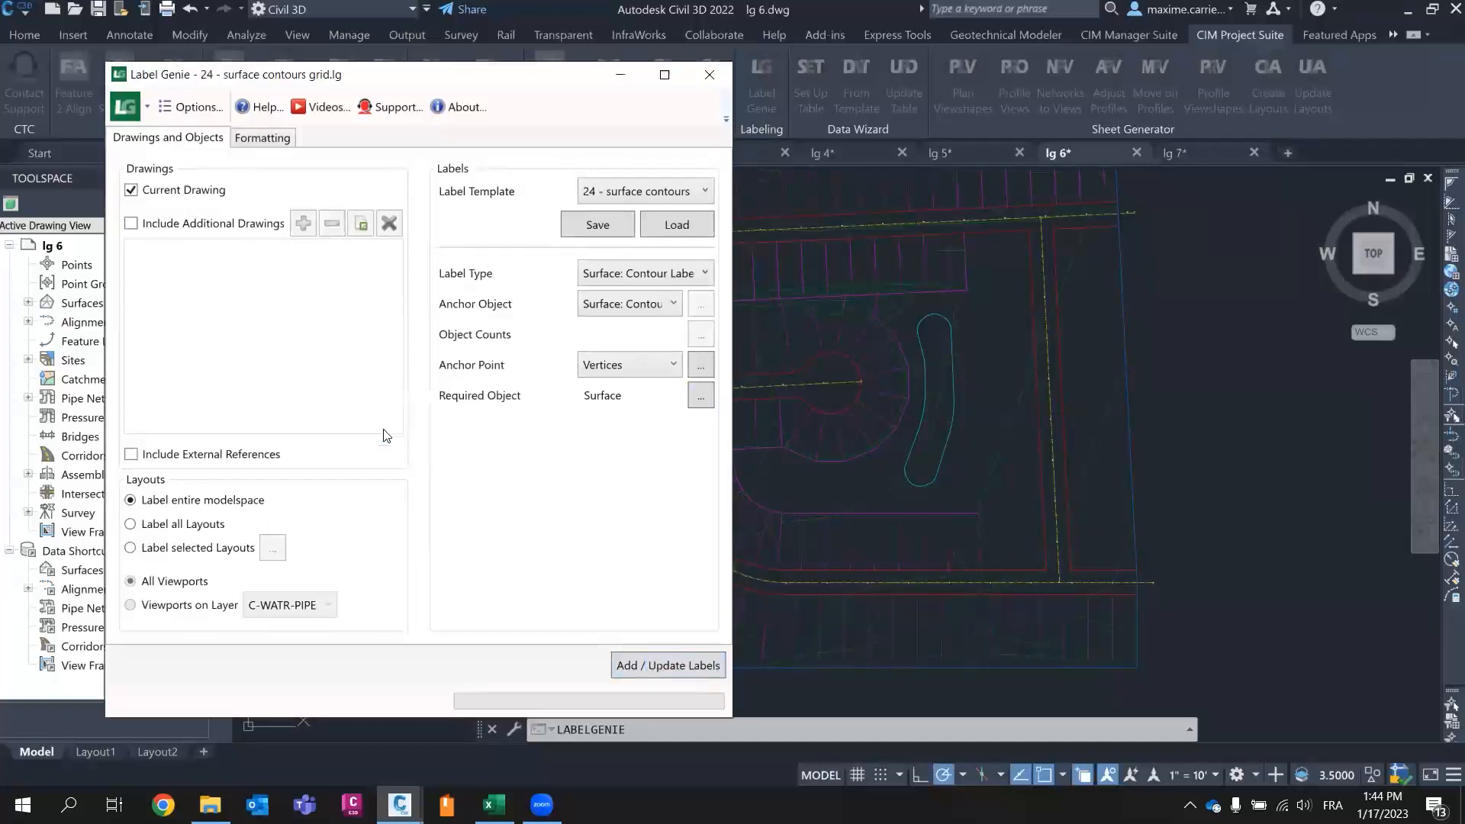
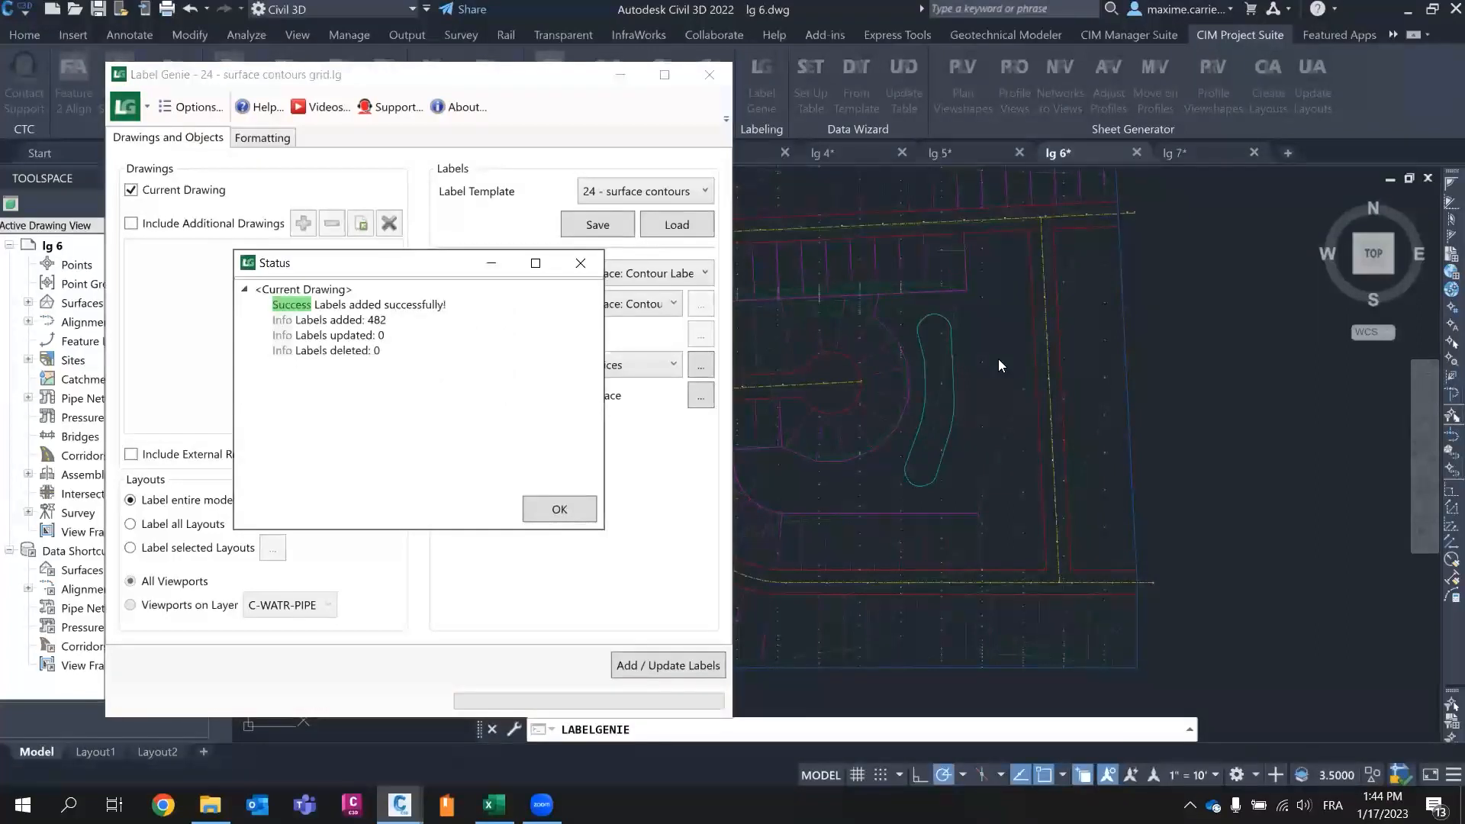
left_click(551, 507)
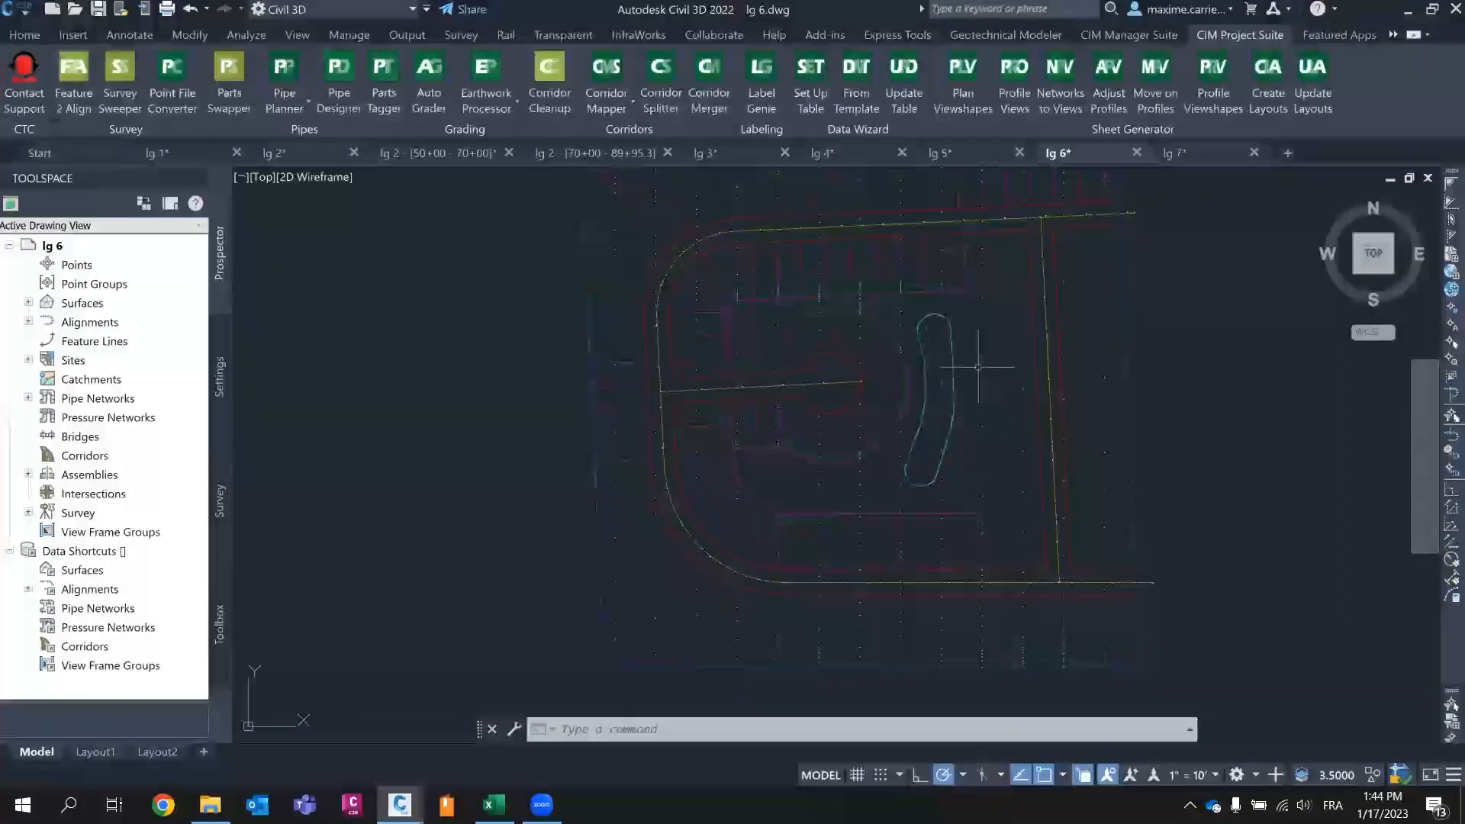
- Inspect the contour elevation labels placed along the vertical grid lines across the subdivision
scroll(1013, 358, "up", 5)
scroll(966, 582, "up", 5)
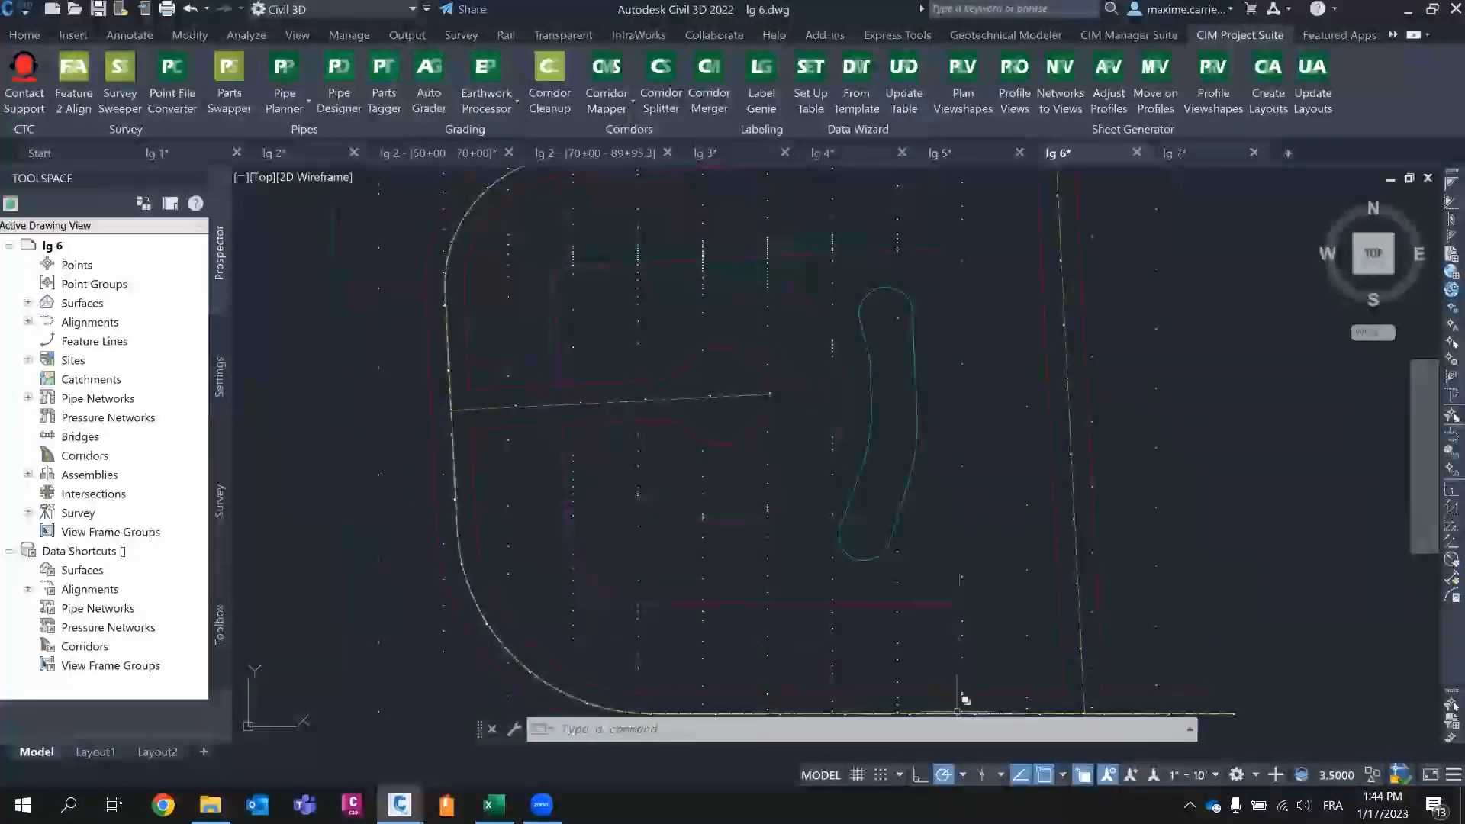
scroll(924, 610, "down", 4)
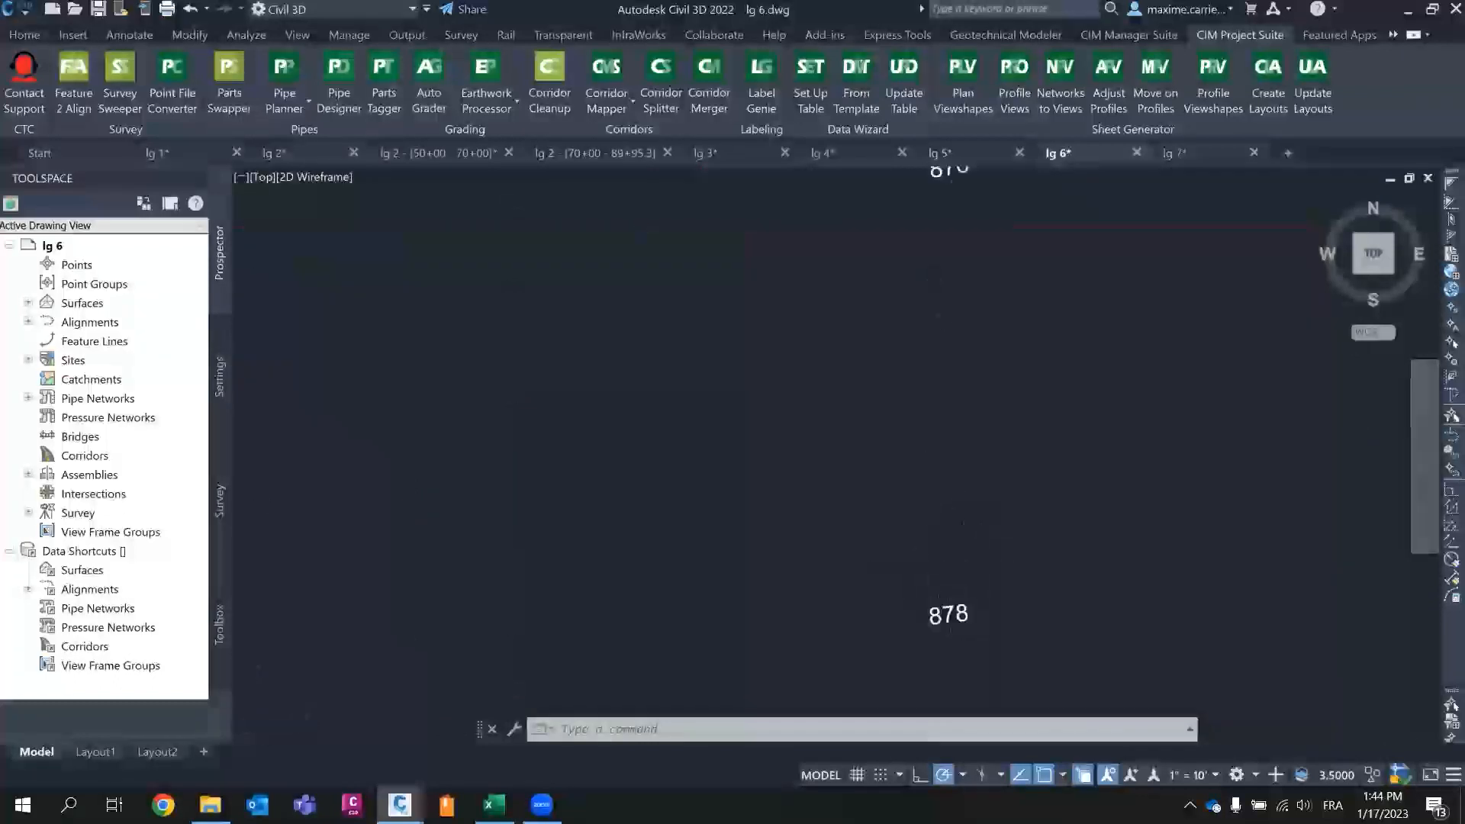
scroll(732, 449, "down", 5)
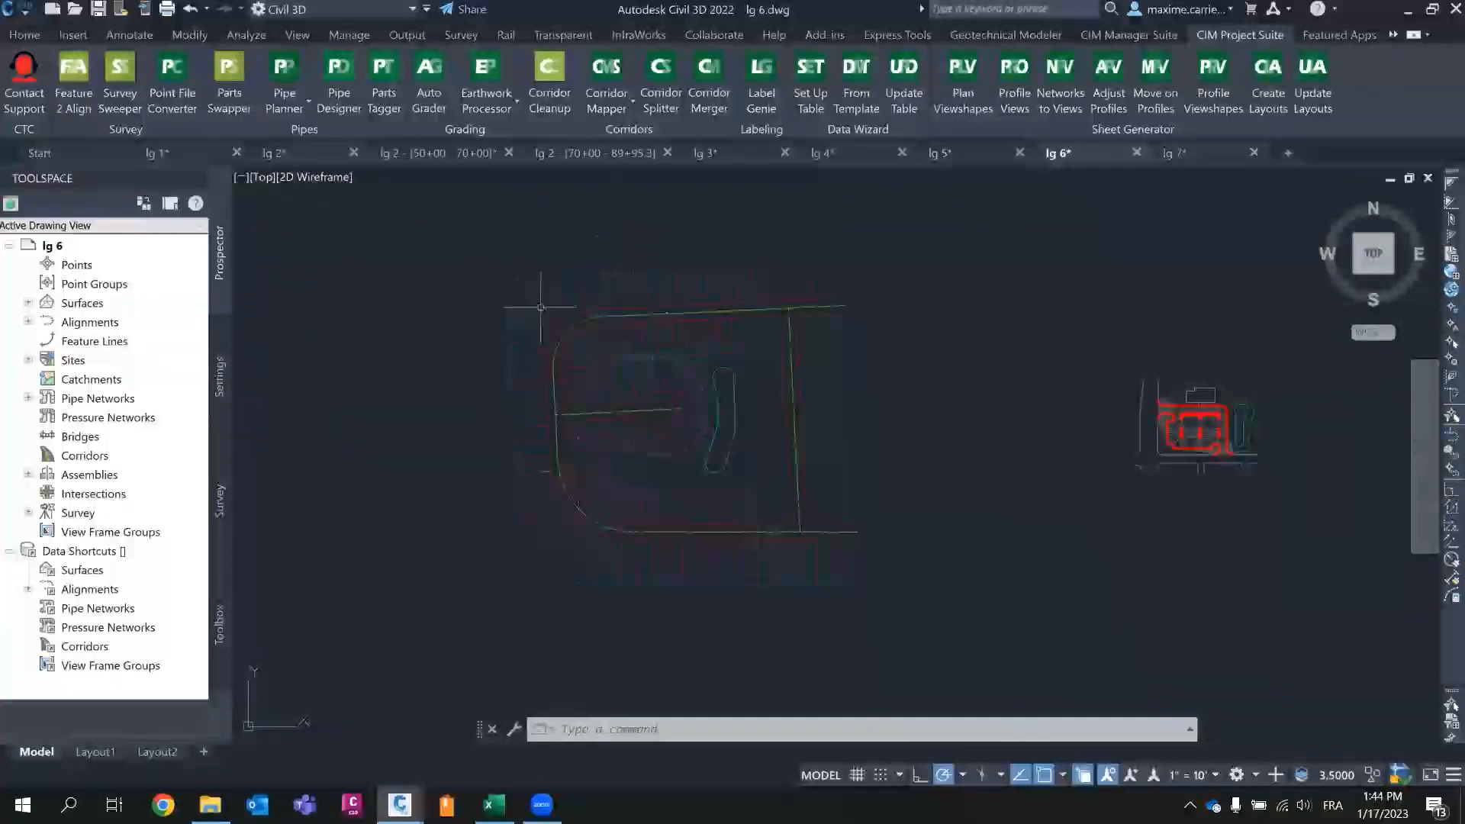
scroll(808, 416, "up", 5)
scroll(704, 592, "down", 5)
scroll(886, 409, "up", 1)
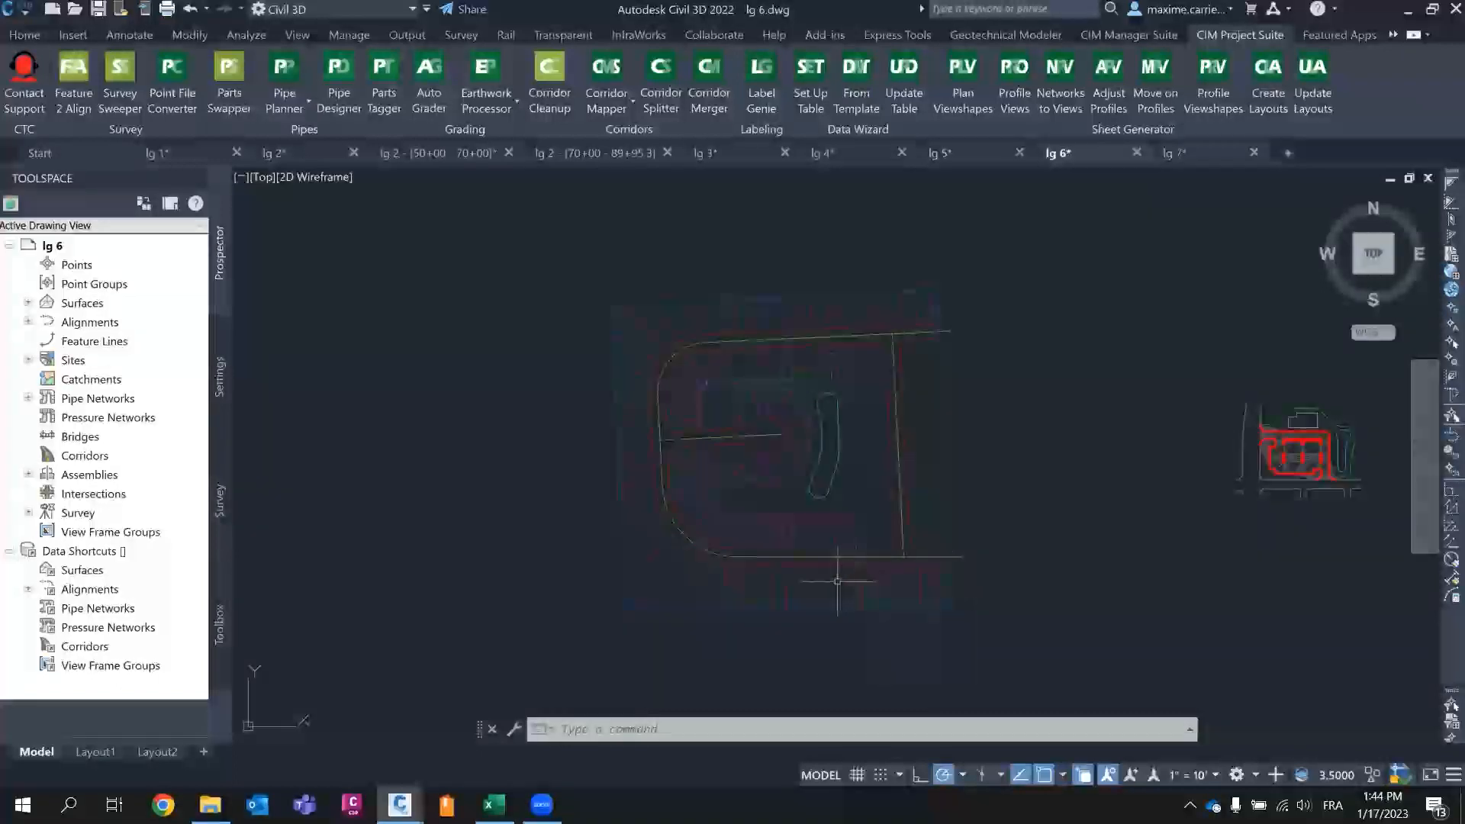
- Select all contour labels similar to one picked elevation label and delete them from the drawing
scroll(886, 565, "up", 6)
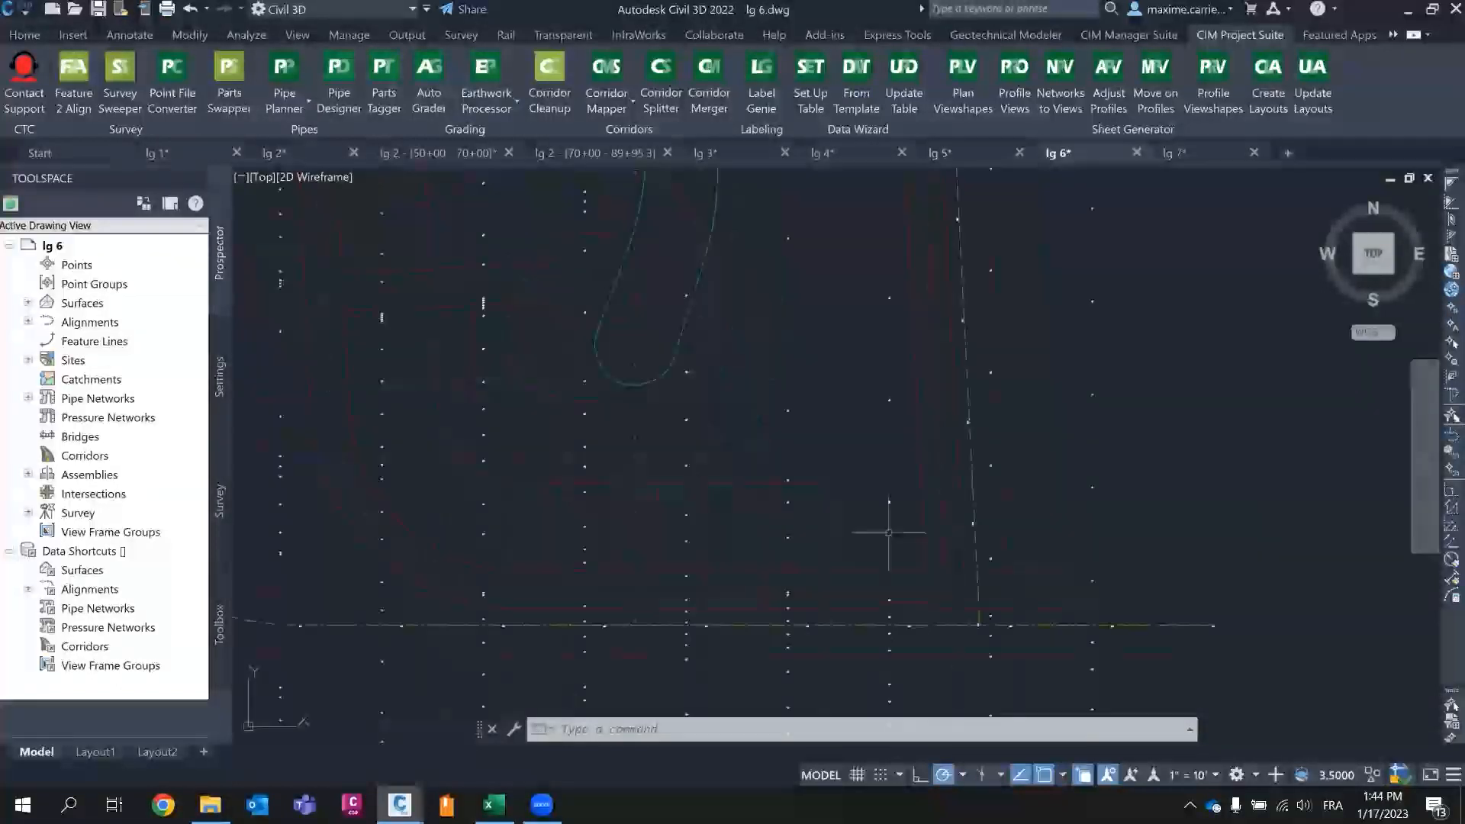
left_click(883, 481)
left_click(999, 532)
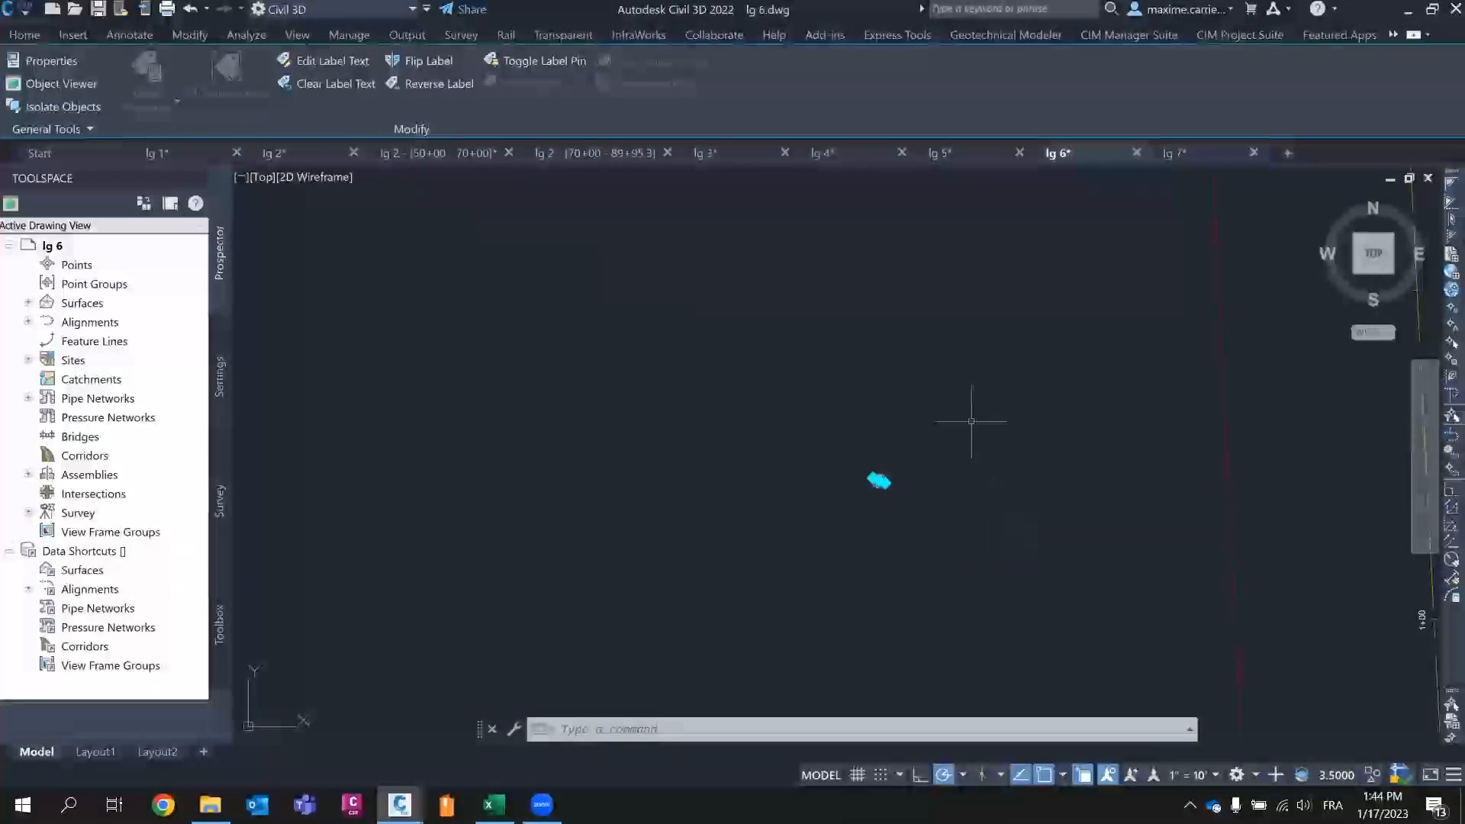
right_click(974, 416)
left_click(1040, 656)
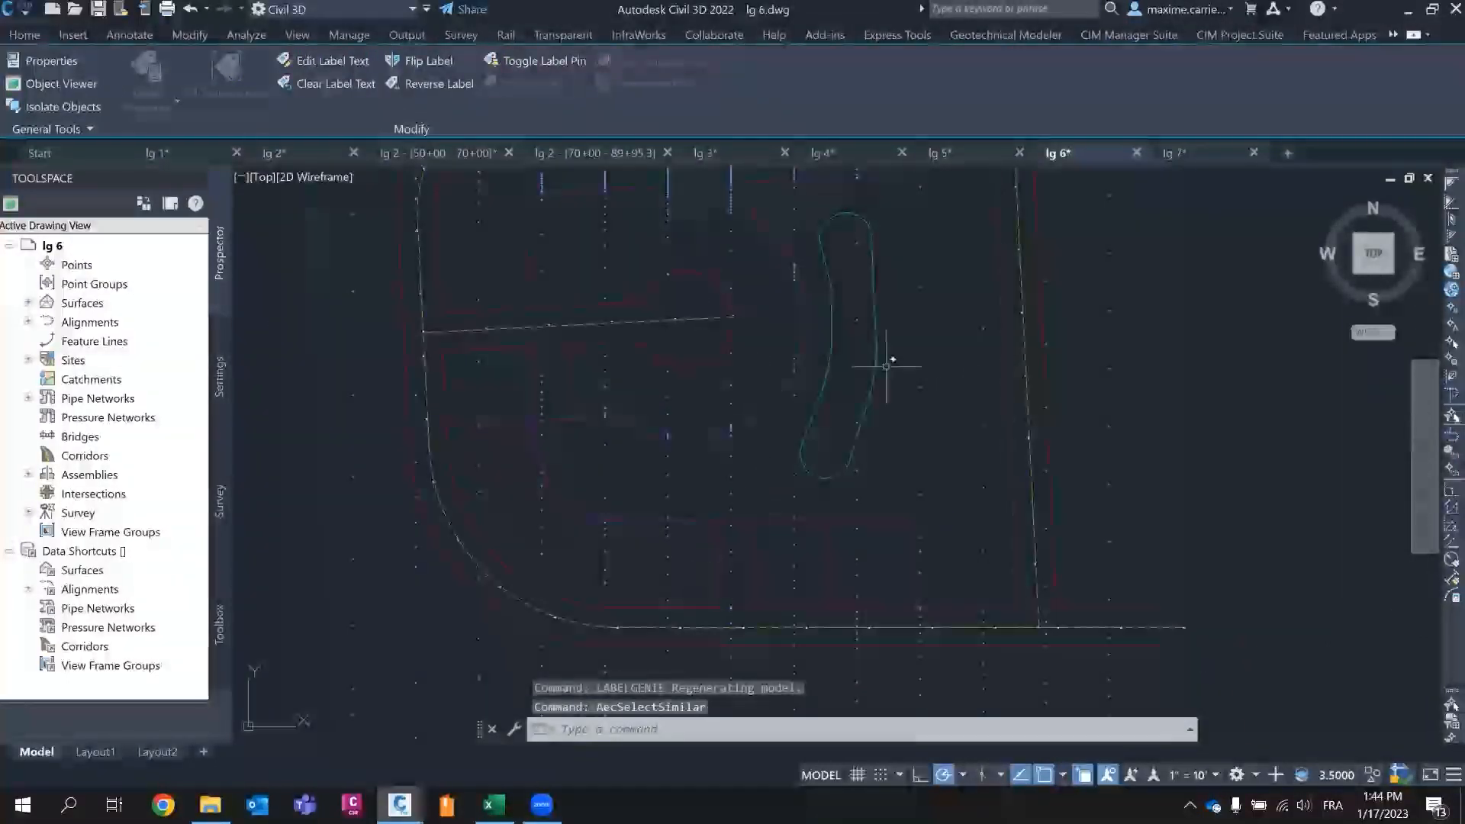
middle_click_drag(885, 308, 929, 386)
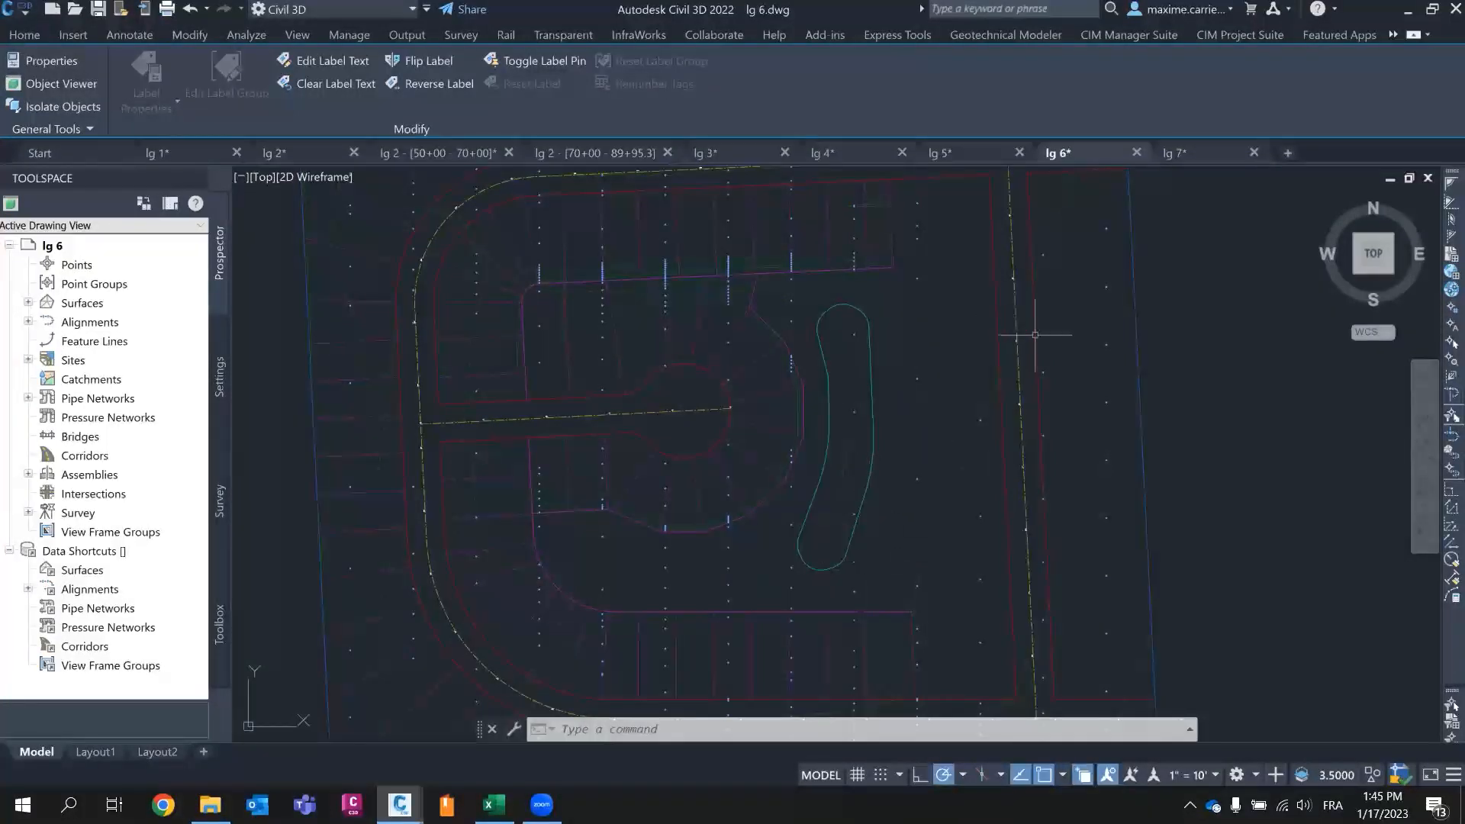
key("Delete")
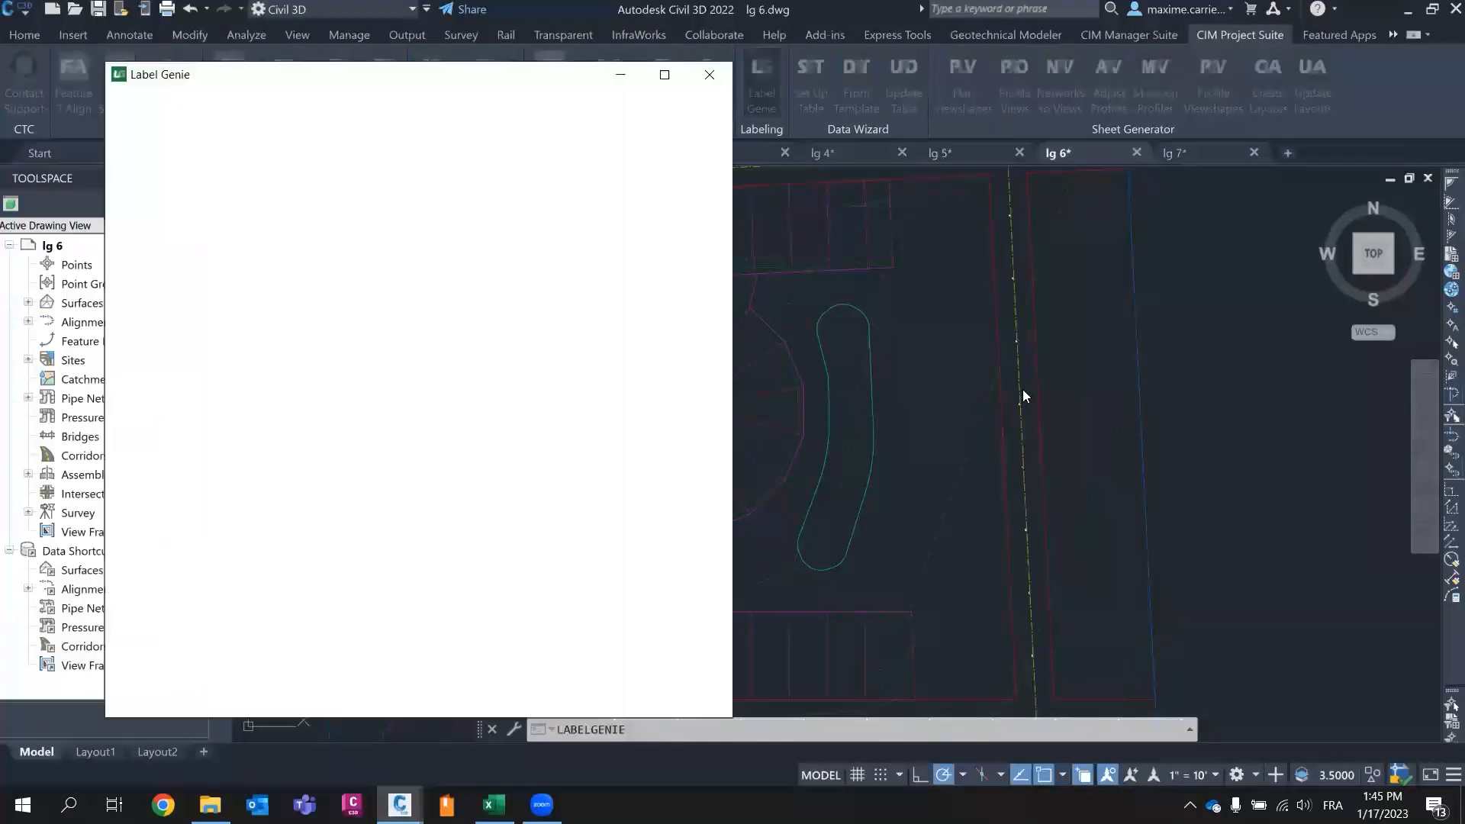
- Load the "25 - surface contours interval" template in Label Genie, discarding unsaved changes, and review its contour anchor point settings
left_click(640, 190)
scroll(726, 440, "down", 3)
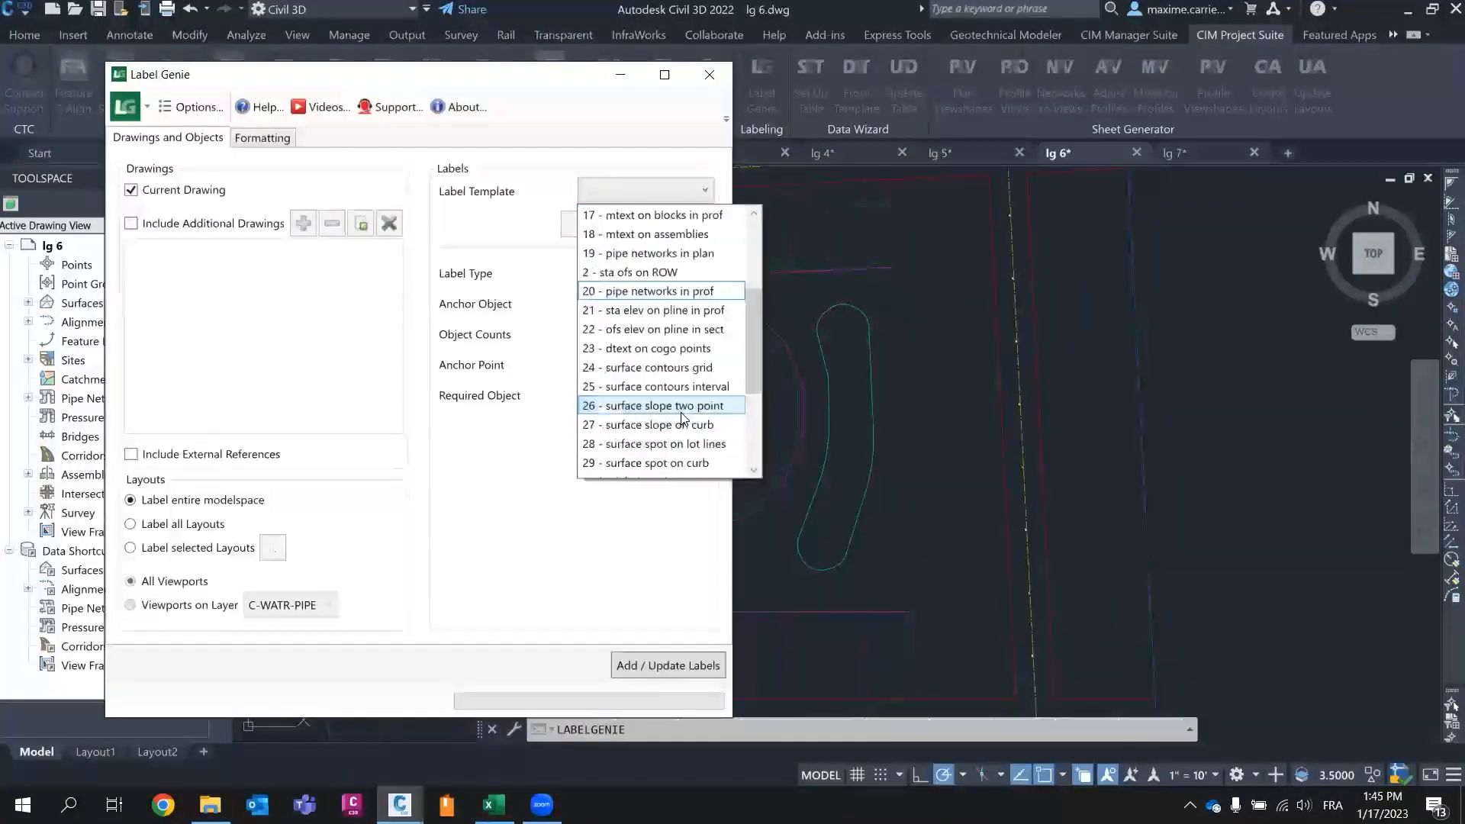
left_click(665, 387)
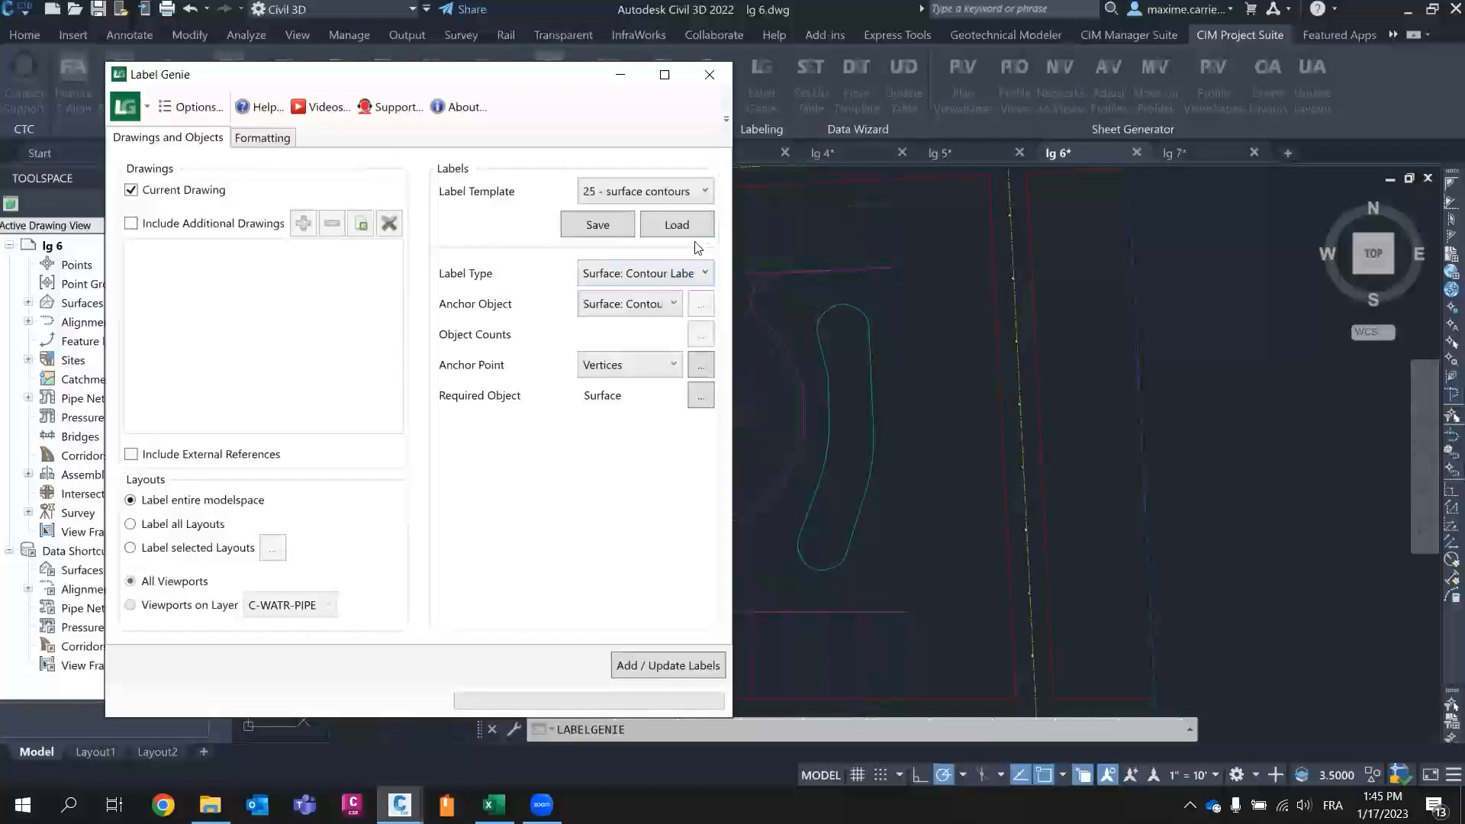
left_click(439, 433)
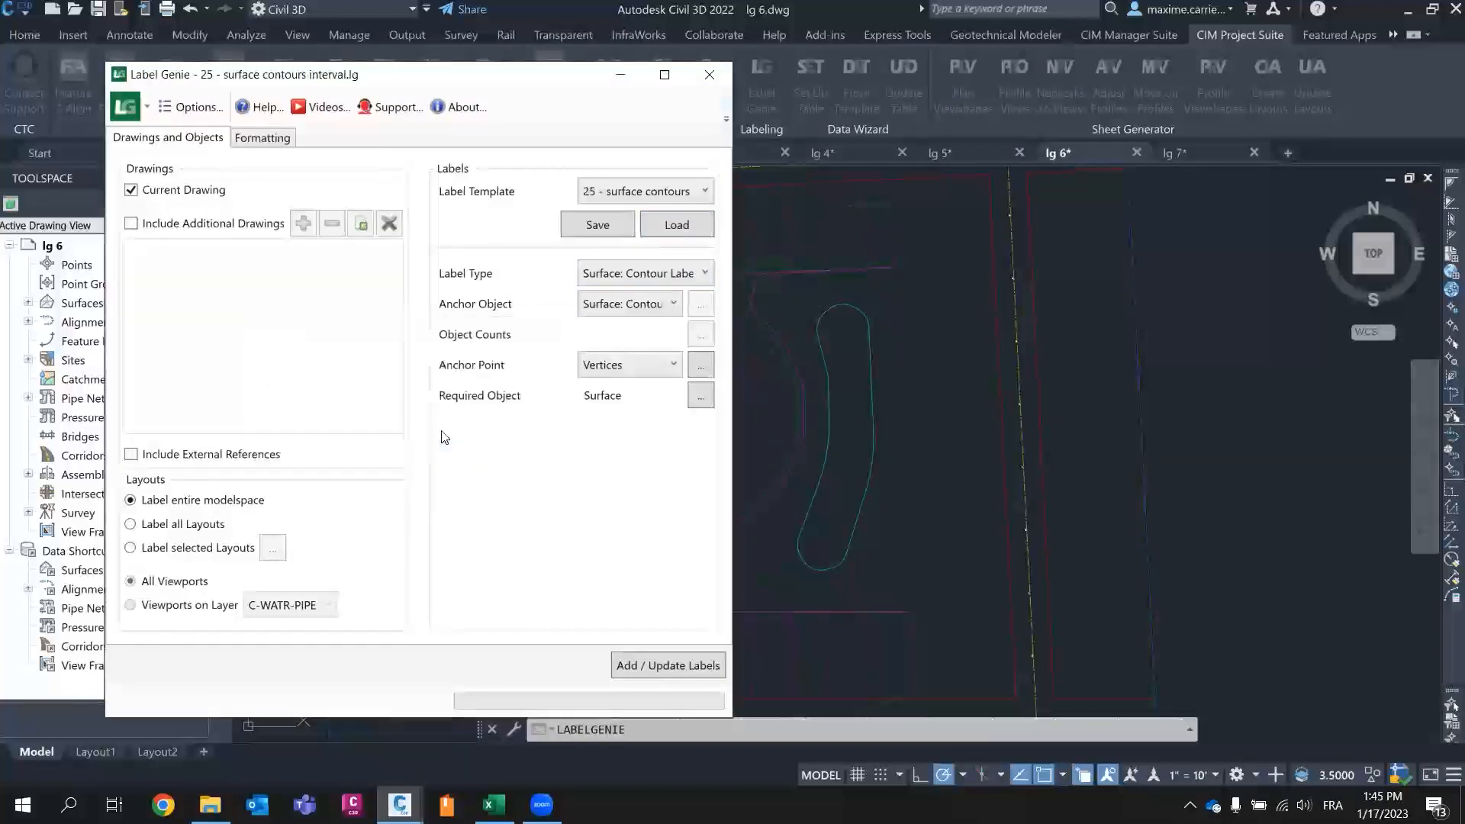
left_click(700, 367)
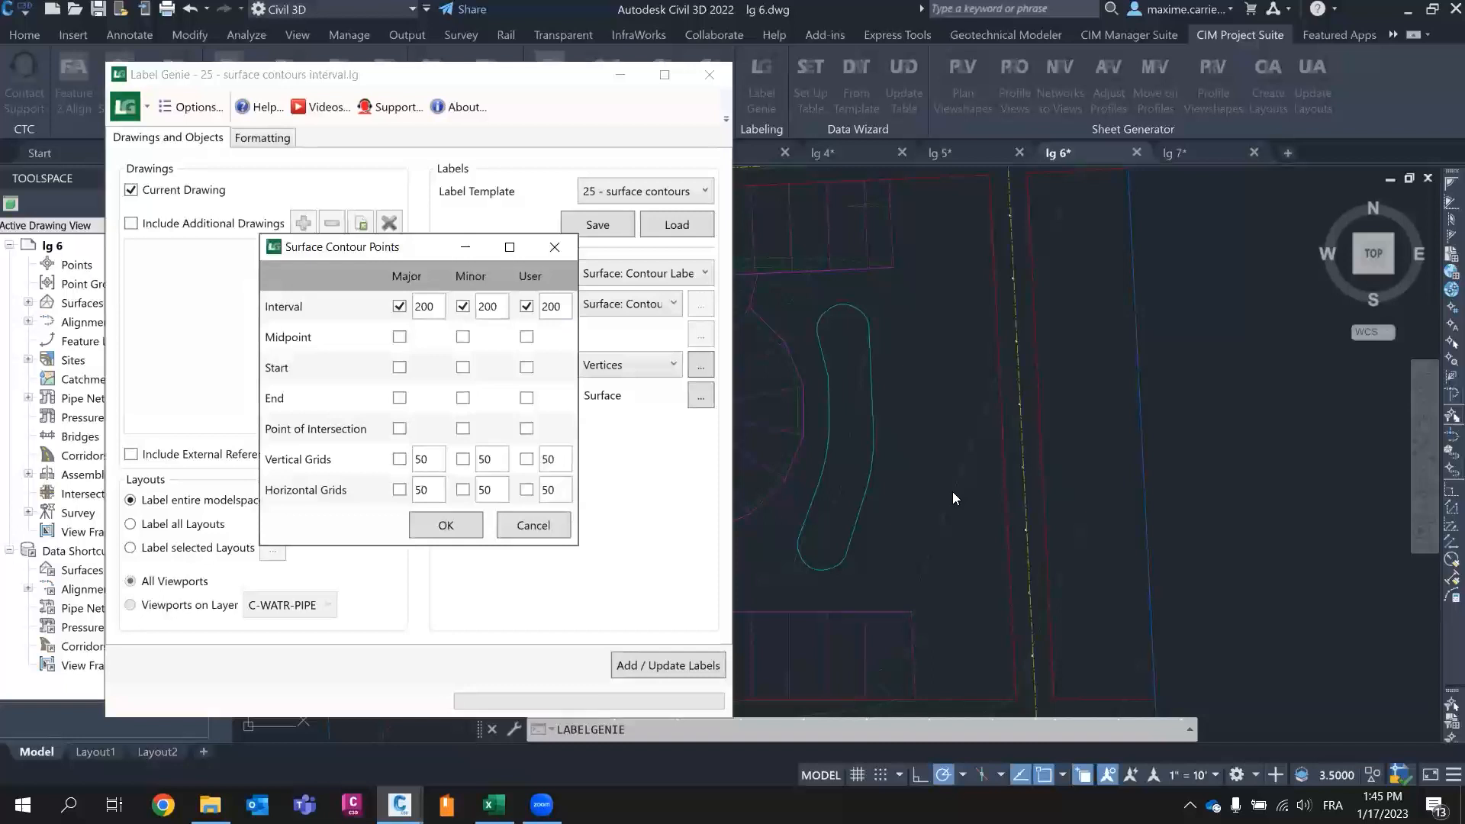
left_click(429, 522)
- Add the interval-based surface contour labels to the current drawing, then close the status report and Label Genie
left_click(671, 664)
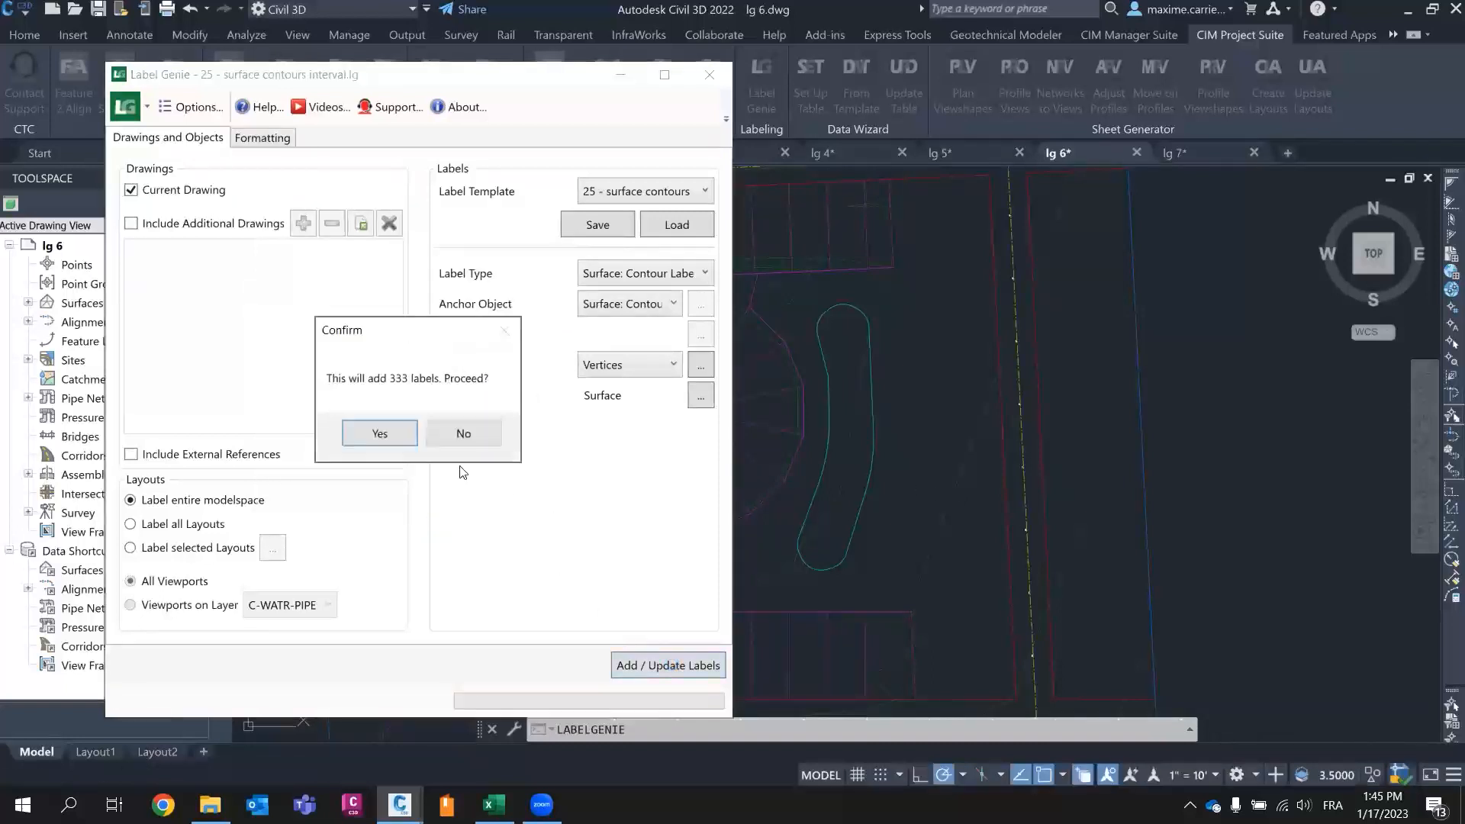
left_click(380, 434)
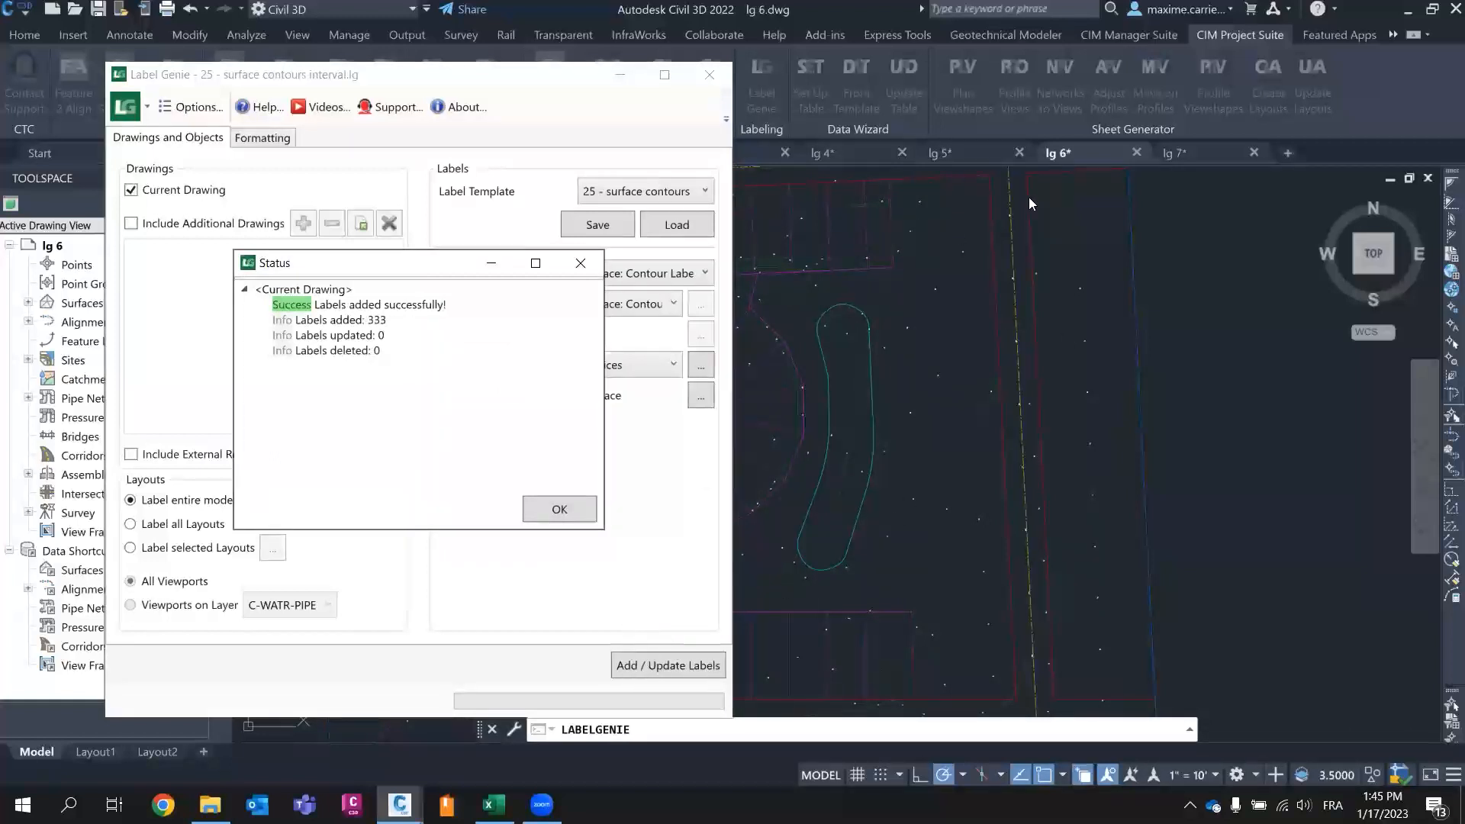
left_click(567, 520)
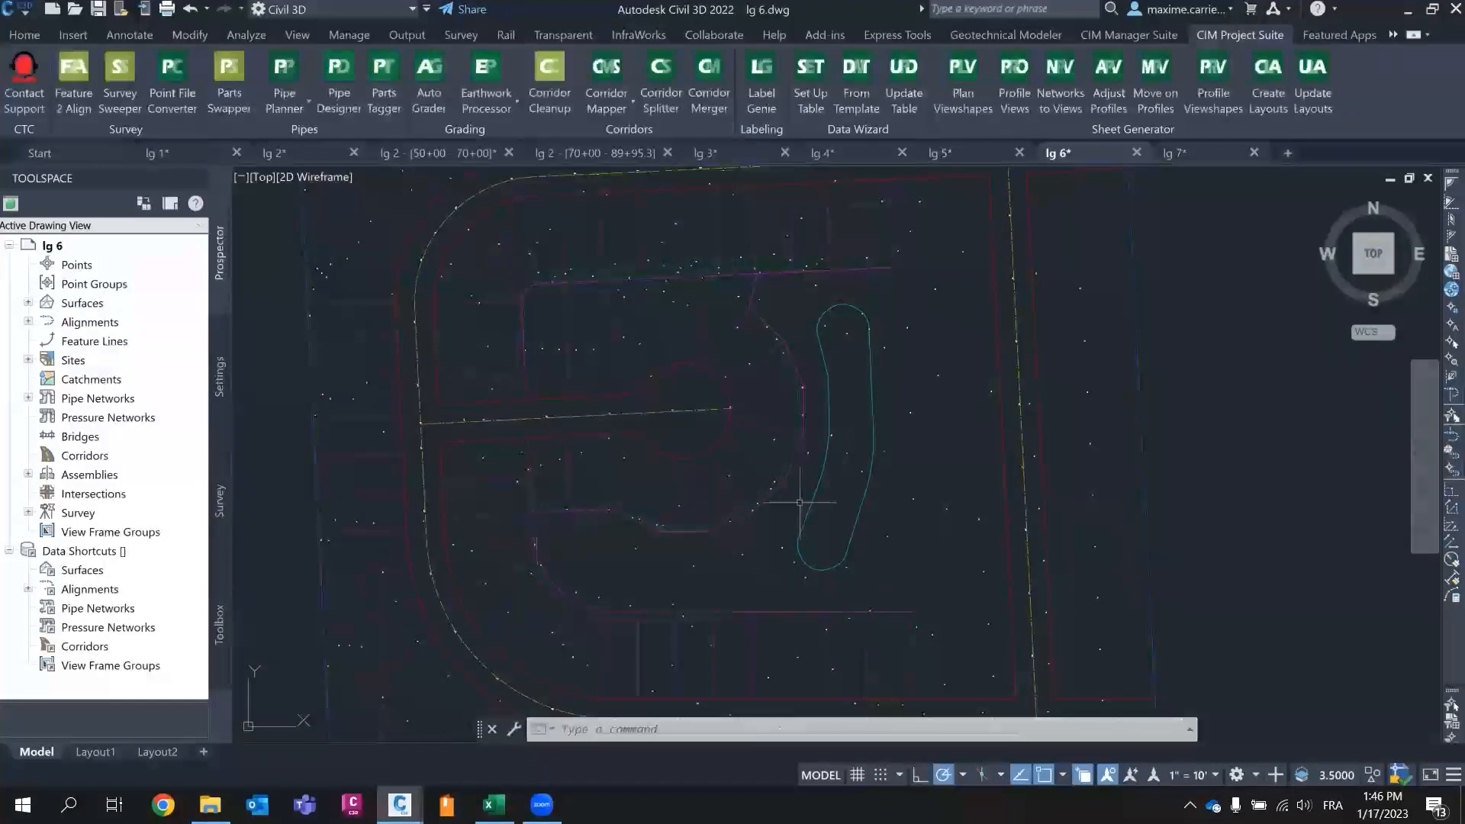
- Inspect the contour elevation labels placed at intervals along the contours across the subdivision
scroll(1009, 324, "down", 5)
scroll(953, 549, "up", 3)
scroll(973, 459, "up", 5)
middle_click_drag(973, 458, 731, 697)
scroll(734, 671, "down", 3)
middle_click_drag(1177, 406, 798, 488)
middle_click_drag(1023, 284, 975, 390)
scroll(558, 283, "up", 2)
scroll(558, 283, "down", 5)
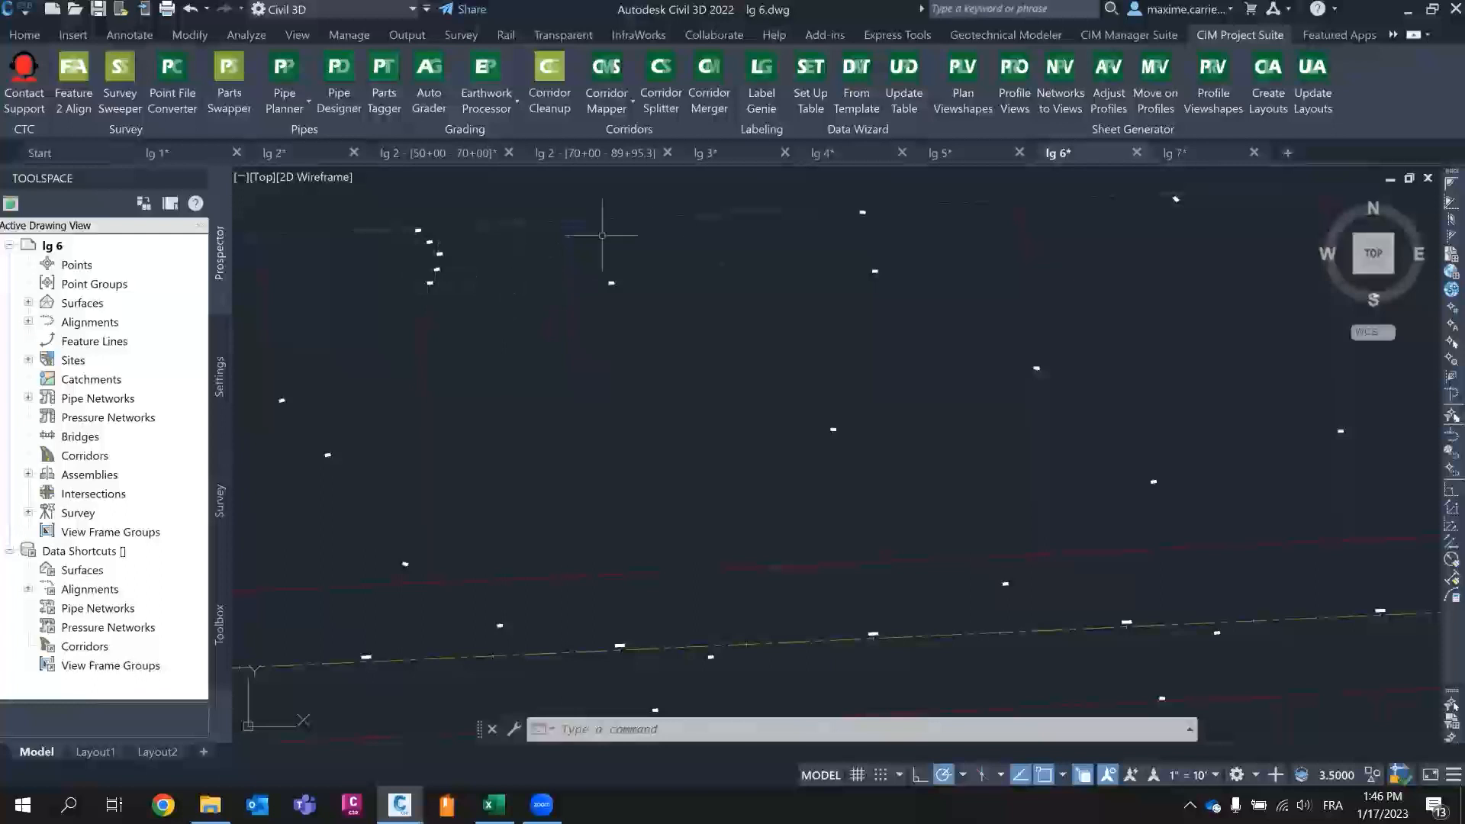
scroll(965, 379, "up", 5)
scroll(906, 451, "up", 6)
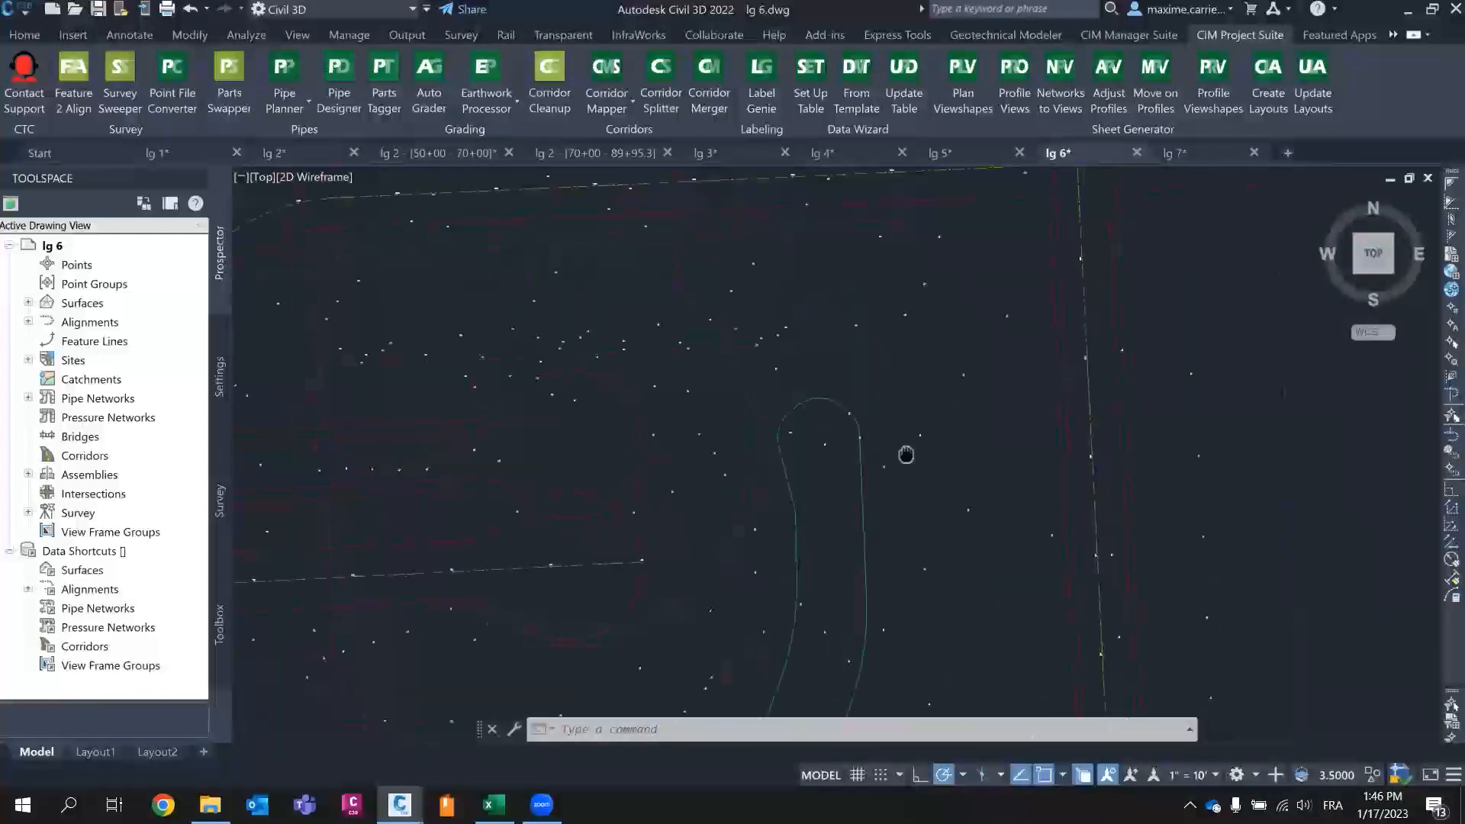
scroll(963, 448, "down", 6)
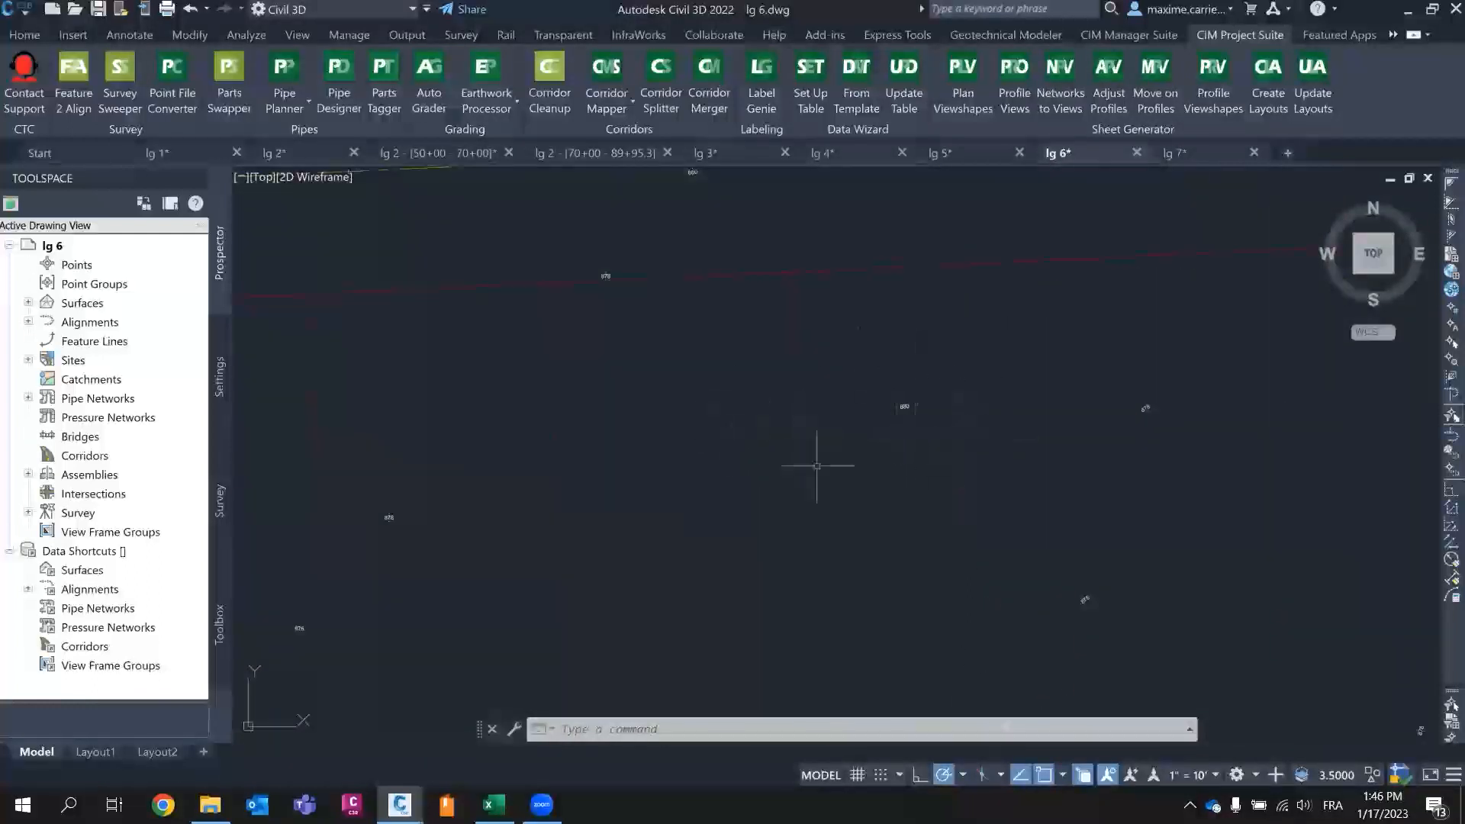
middle_click_drag(939, 513, 1020, 385)
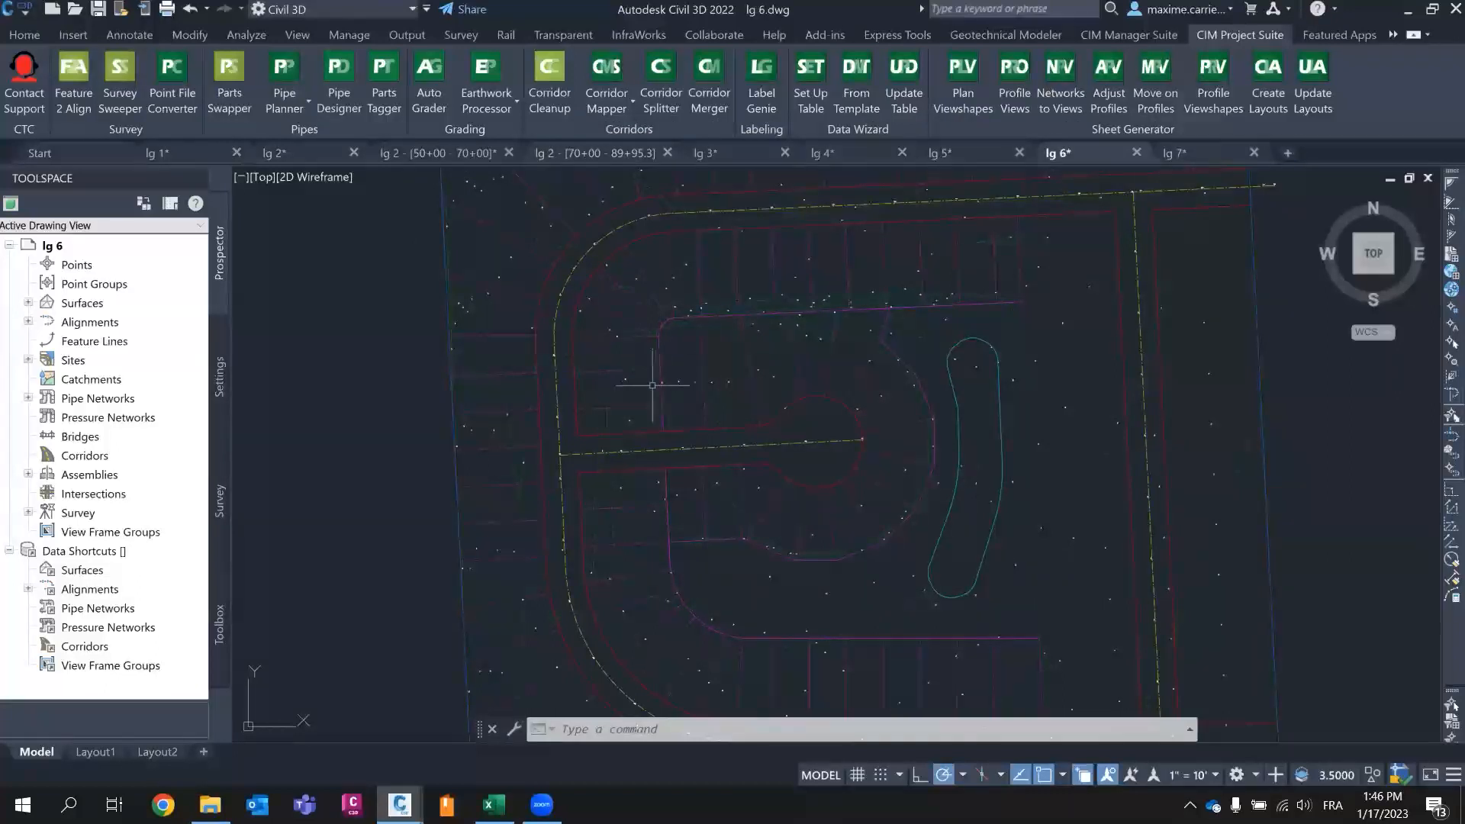
middle_click_drag(834, 510, 687, 332)
middle_click_drag(945, 532, 877, 432)
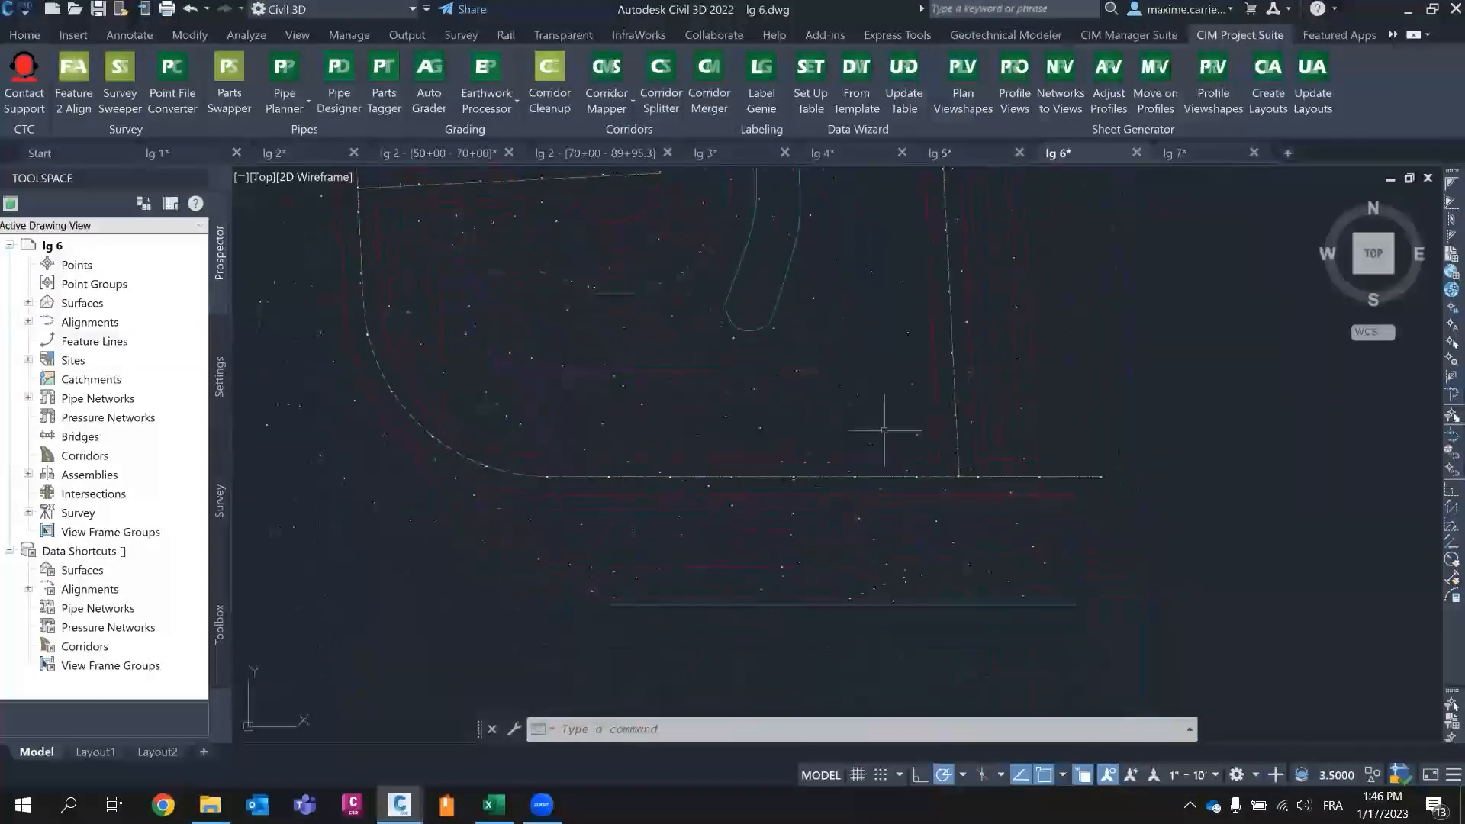
- Examine the vertices and elevation points of the easternmost side lot feature line south of the lower road, then clear the selection
left_click(761, 76)
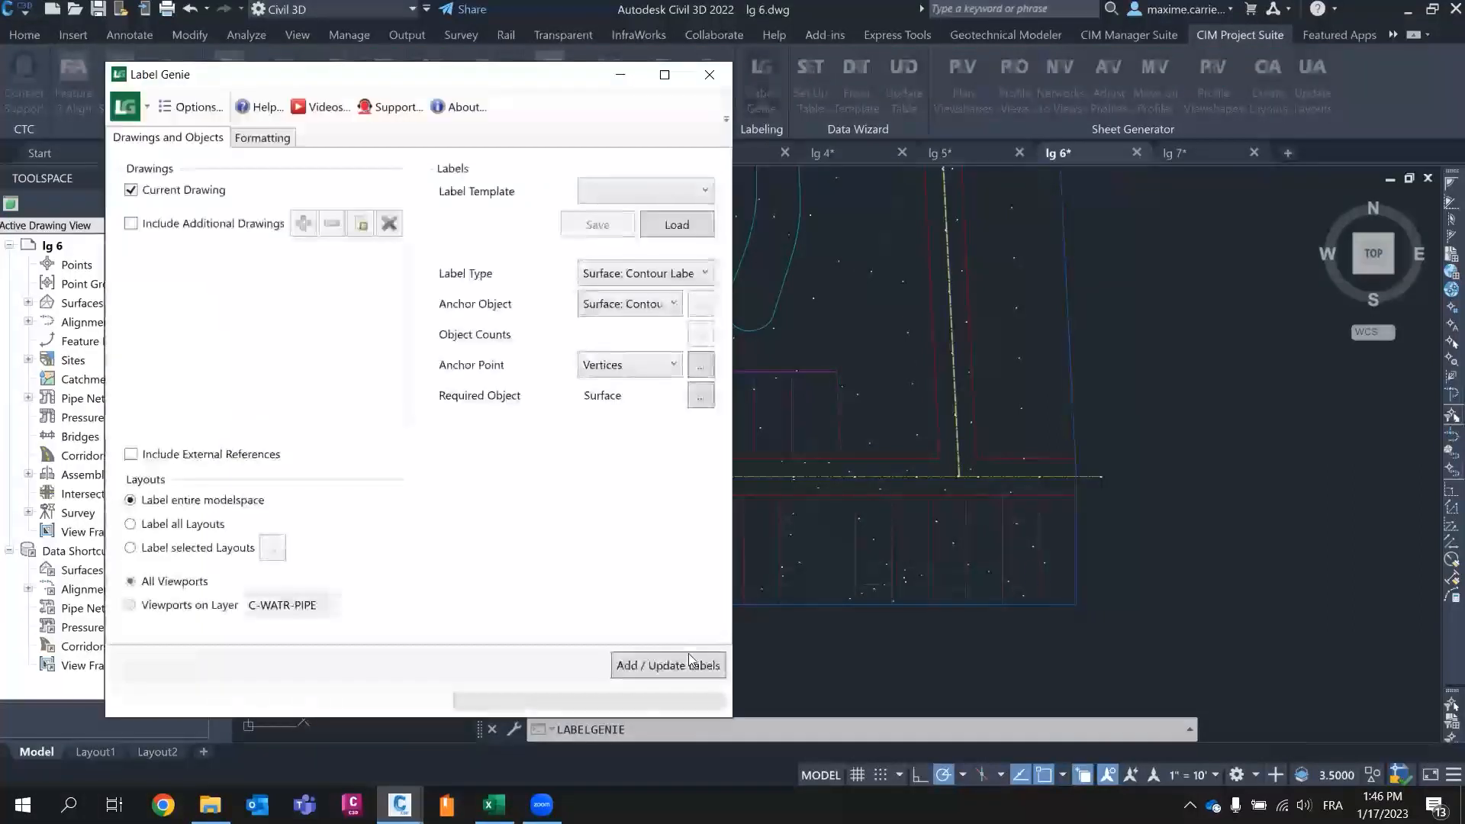
left_click(708, 77)
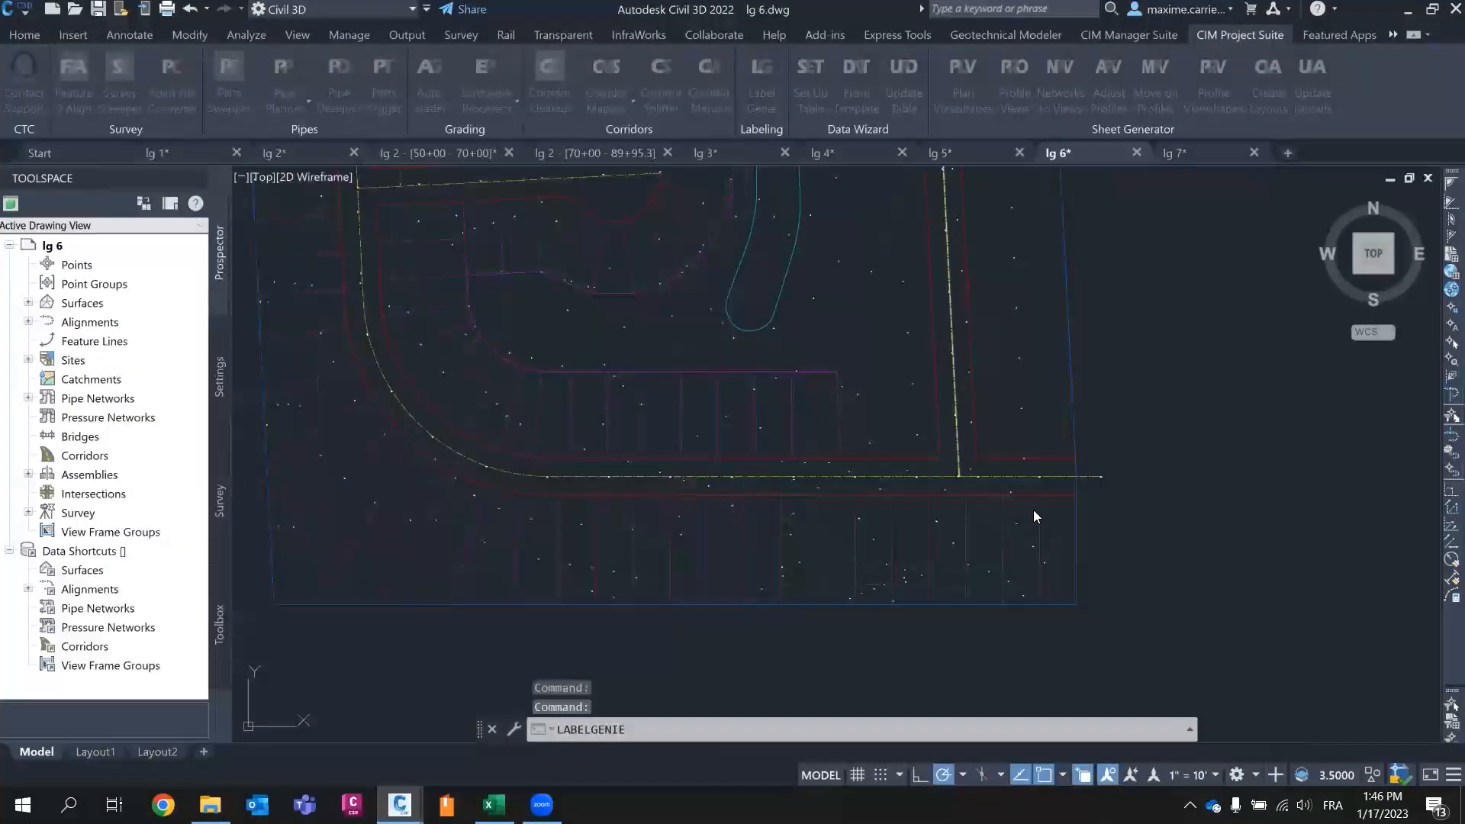
left_click(1038, 510)
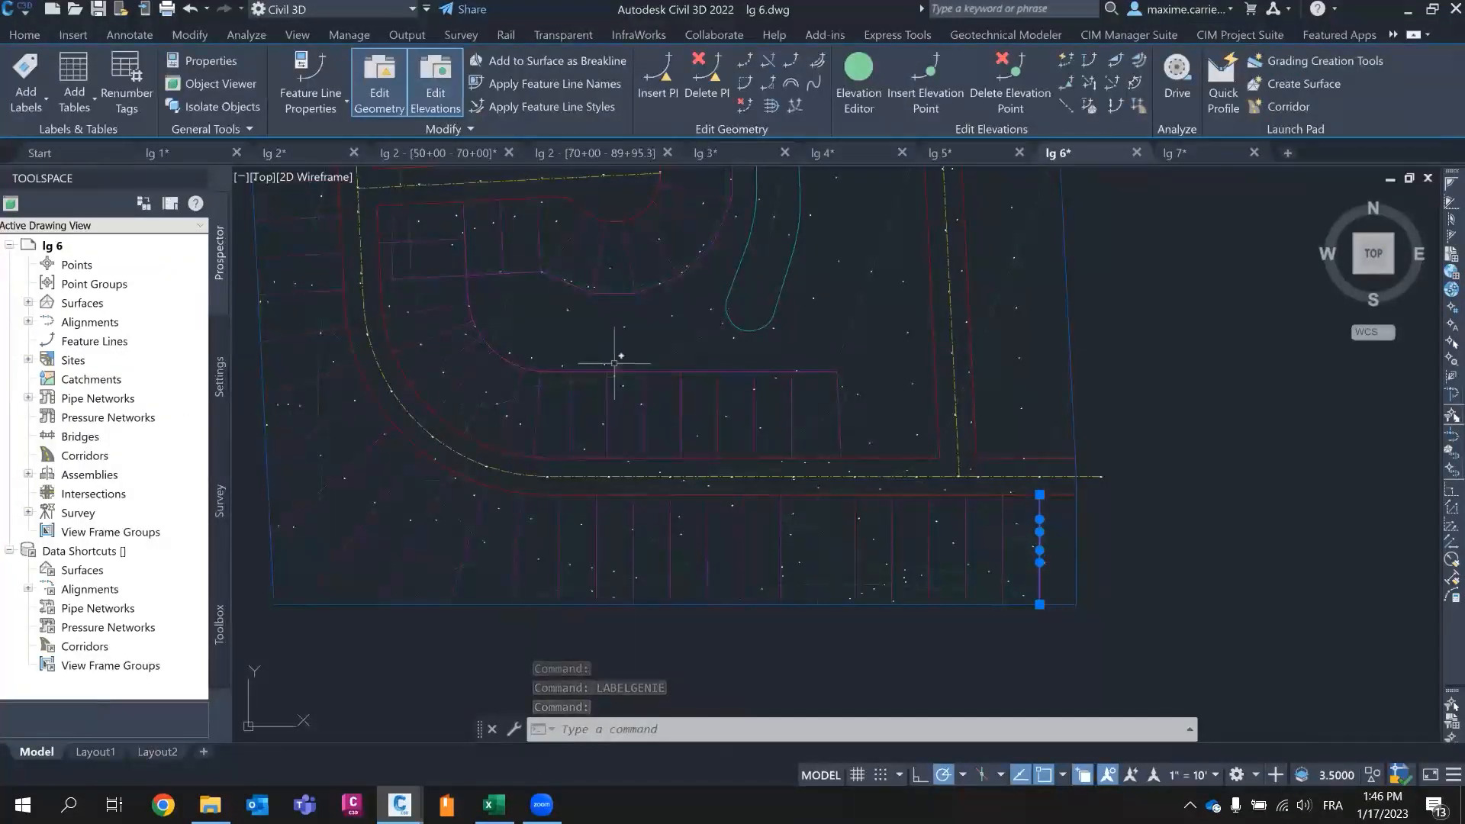
key("Escape")
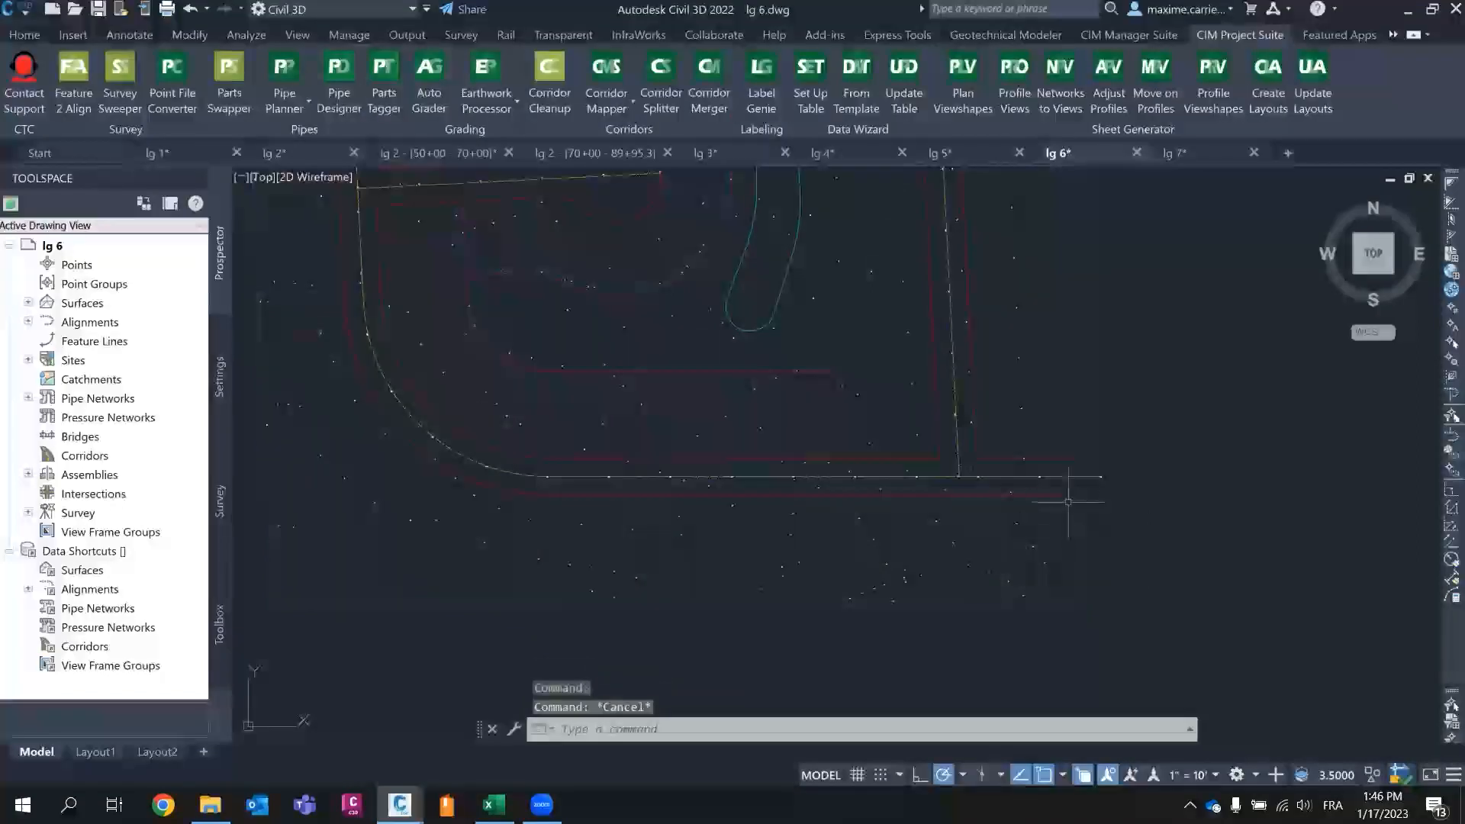
scroll(1053, 555, "up", 2)
scroll(1053, 555, "up", 2)
left_click(1017, 434)
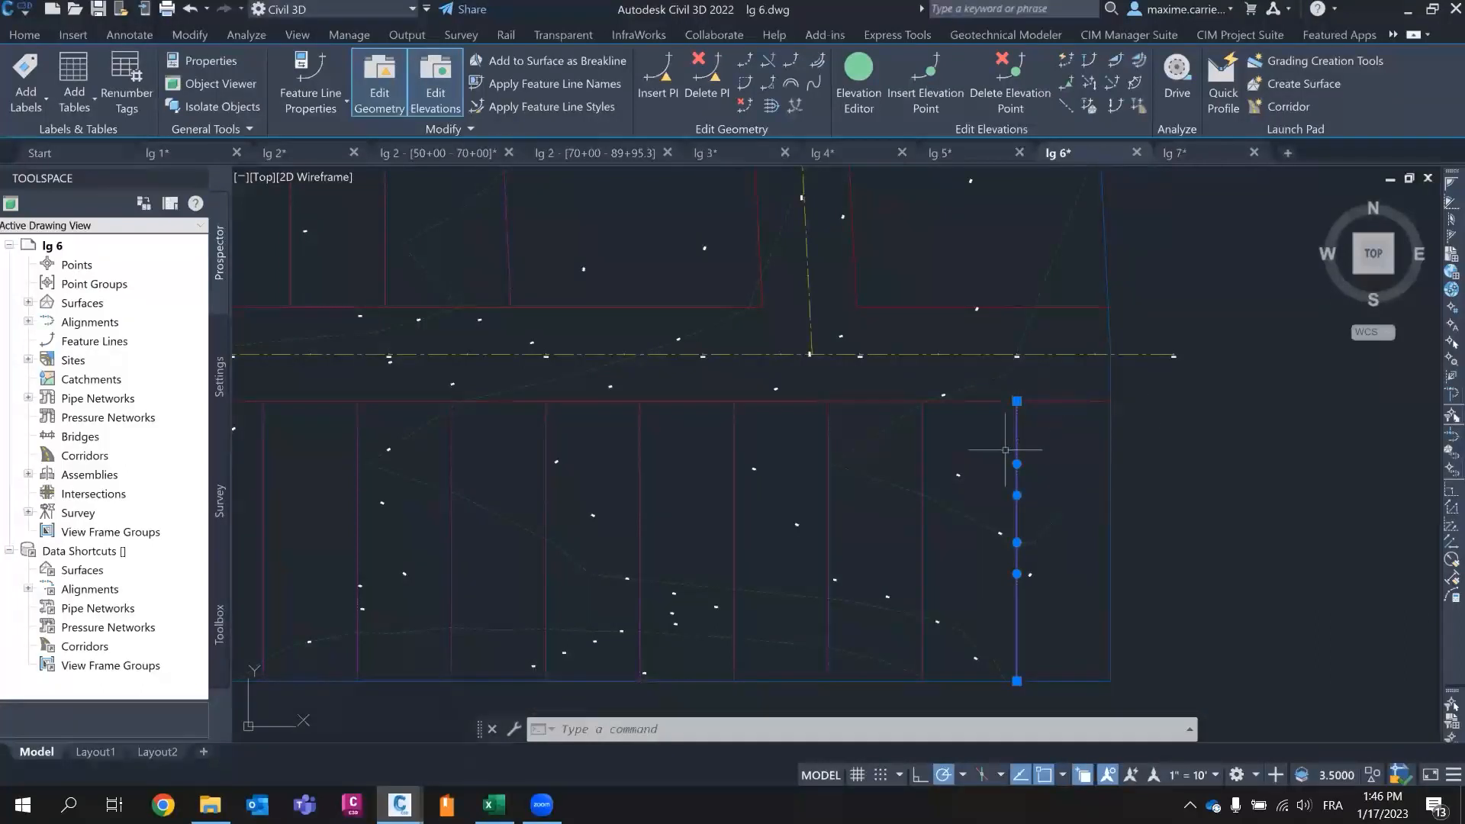
key("Escape")
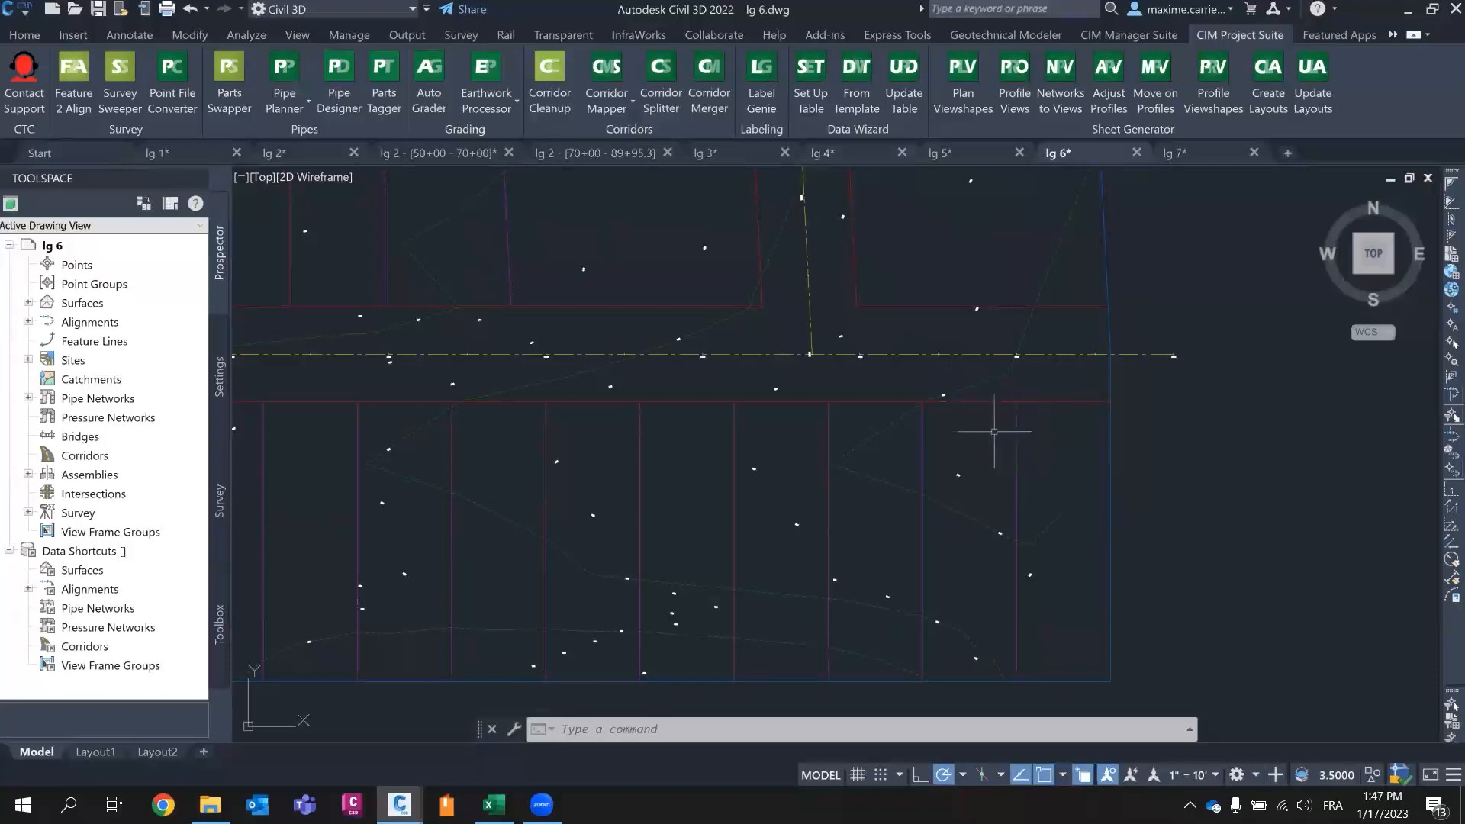
left_click(1016, 410)
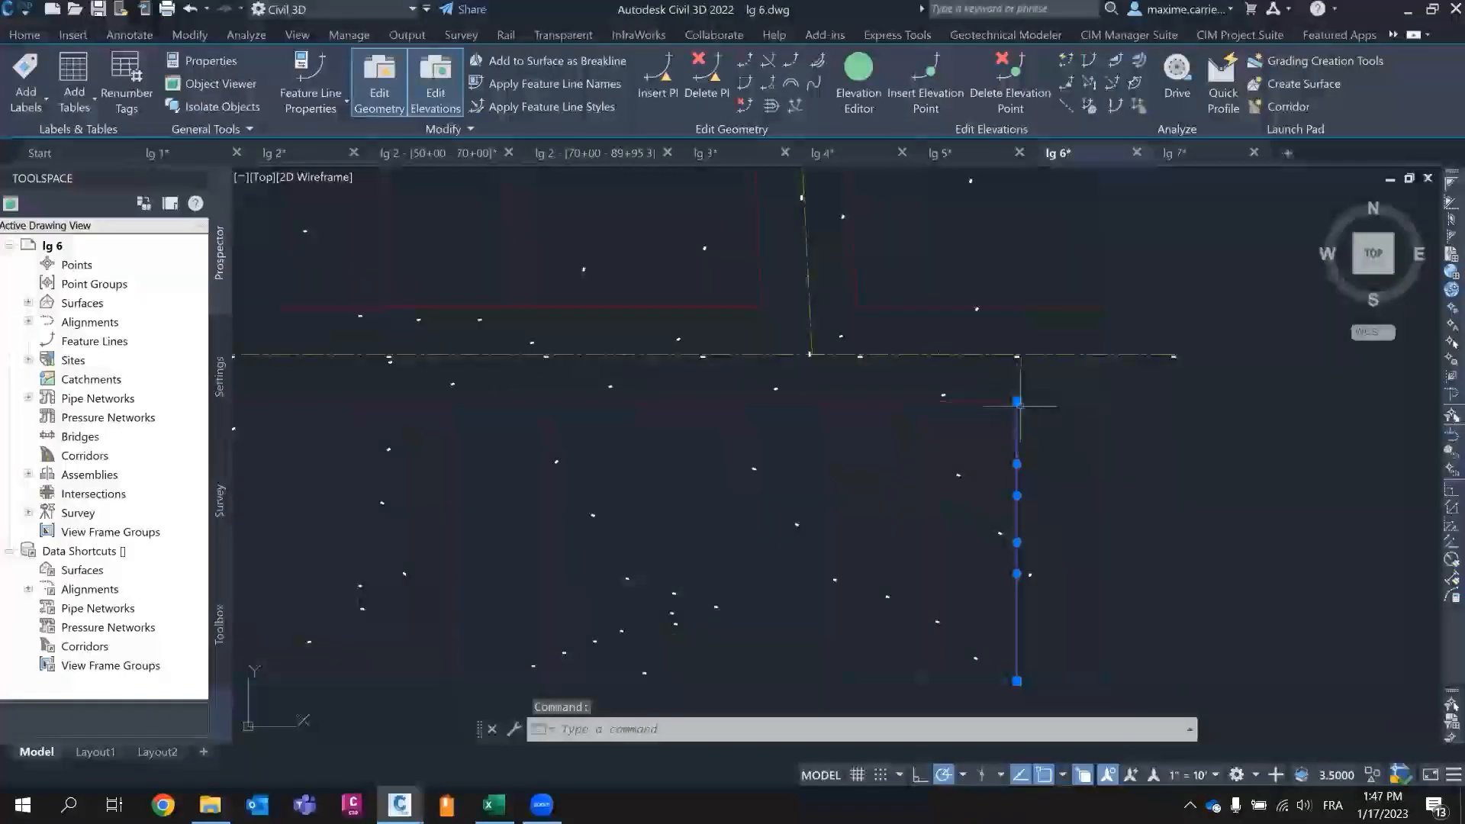
key("Escape")
key("Escape")
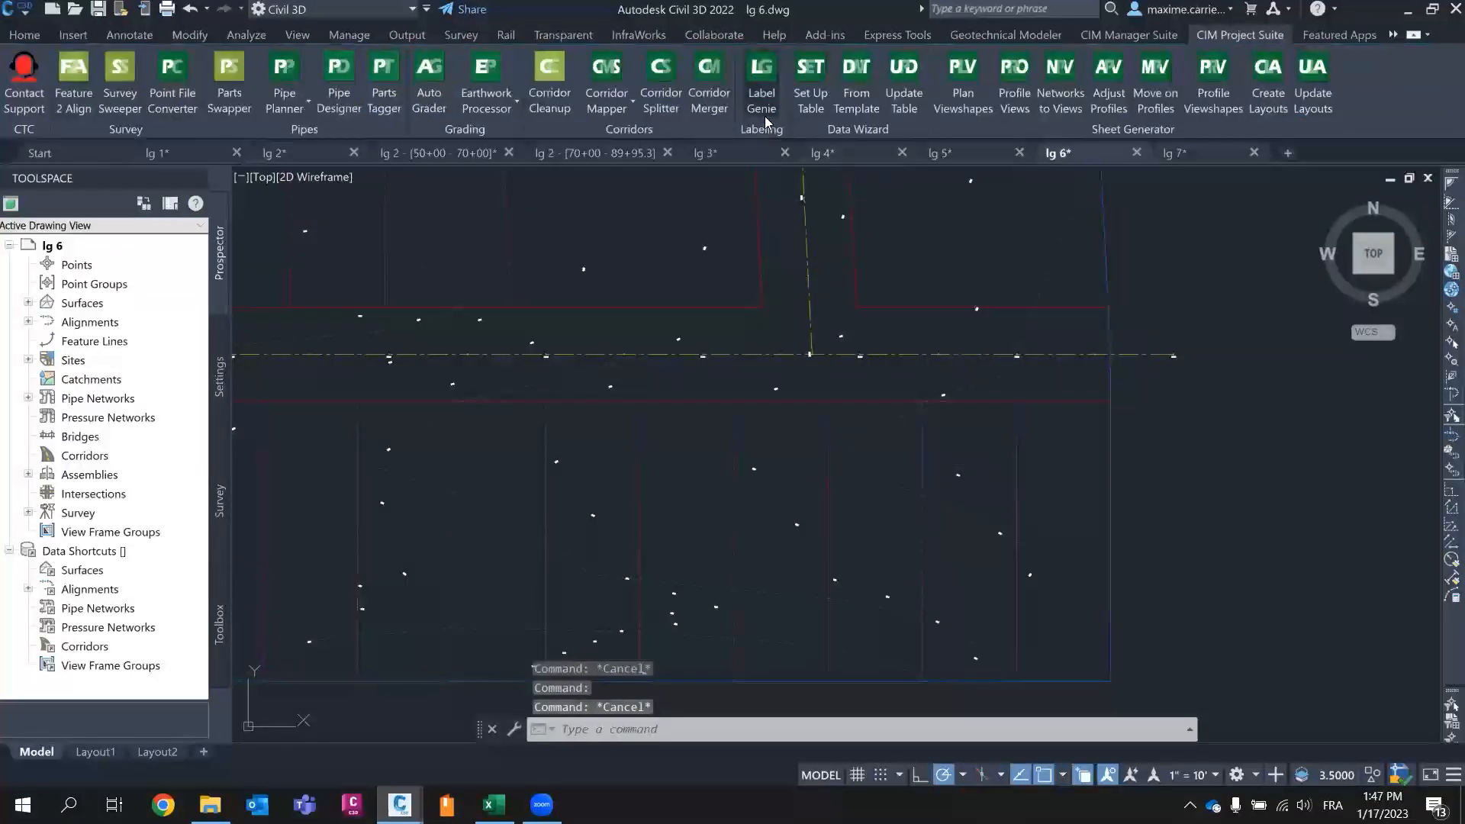
- Open Label Genie and load the "26 - surface slope two point" template, discarding the unsaved changes
left_click(765, 116)
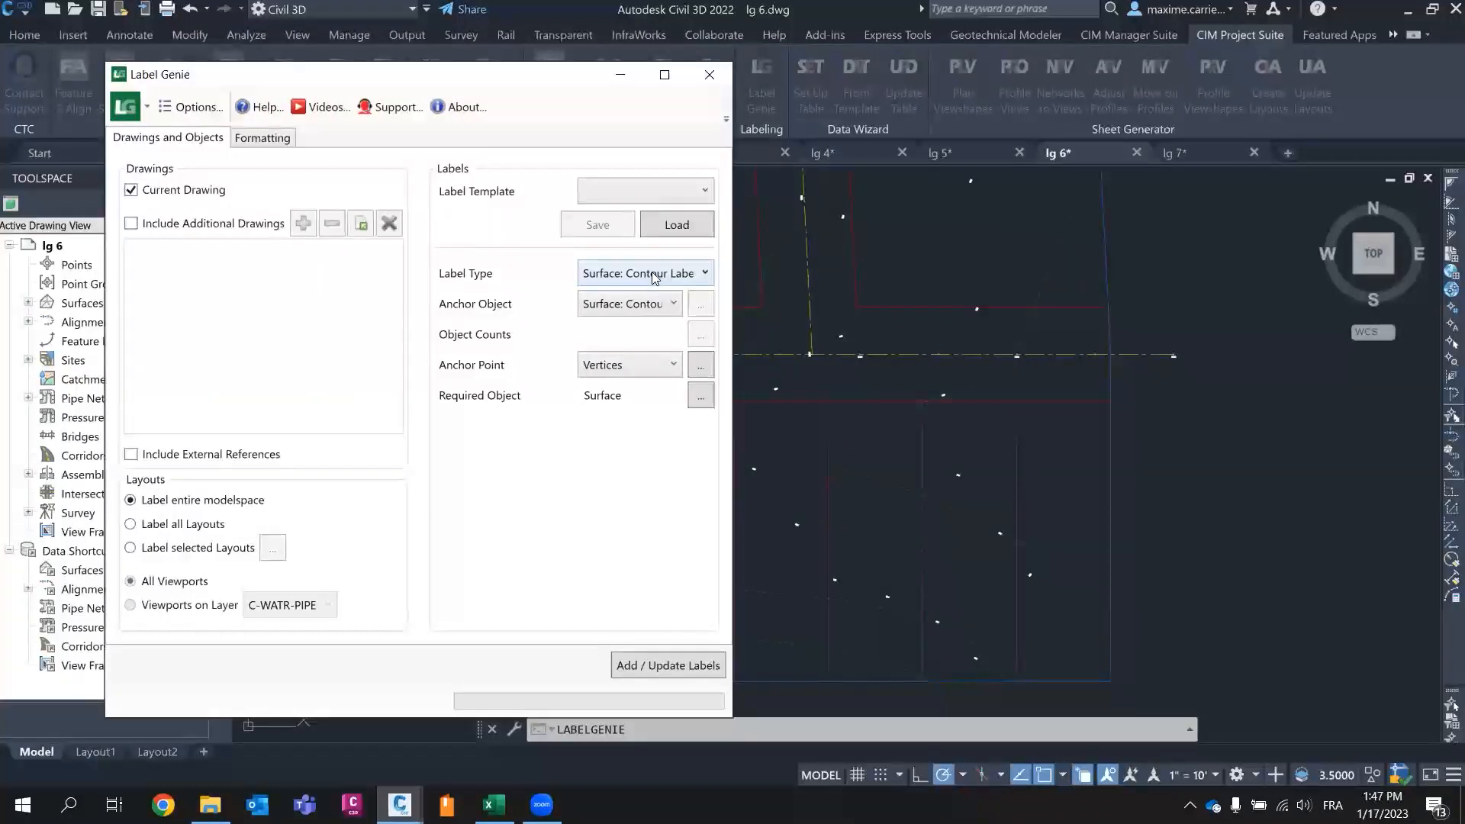
left_click(635, 190)
scroll(696, 353, "down", 7)
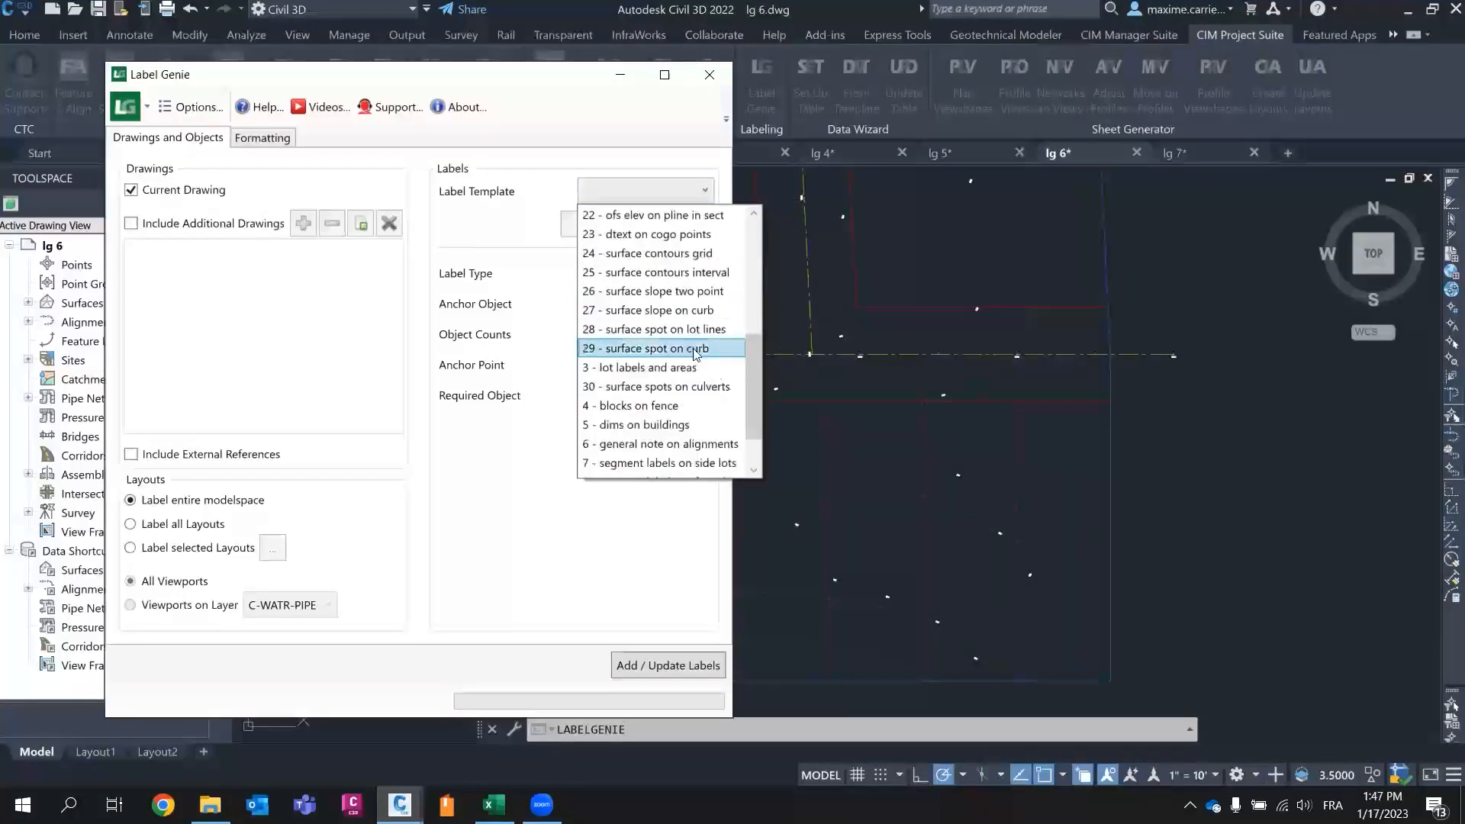
left_click(656, 294)
left_click(692, 224)
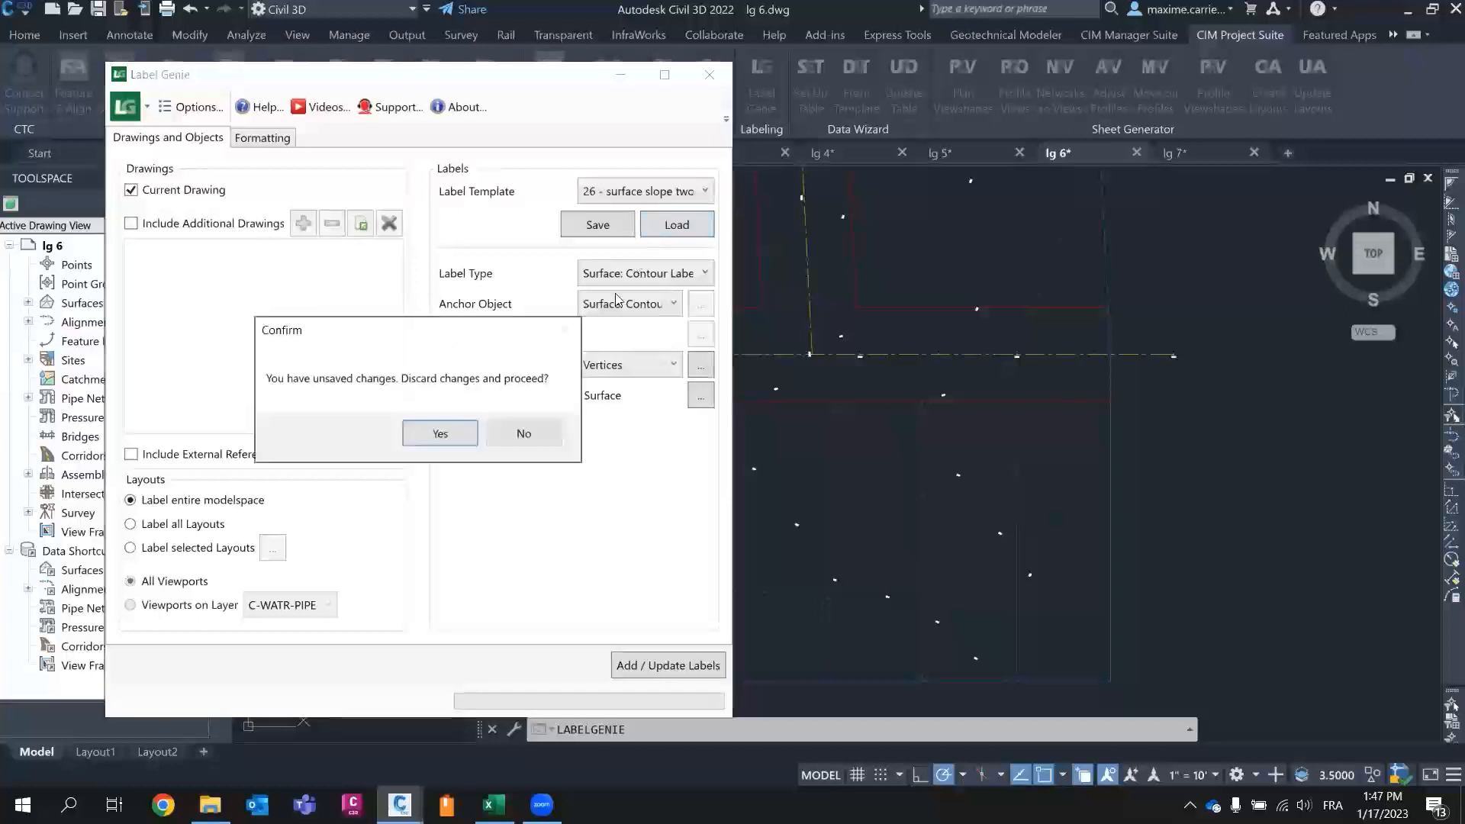
left_click(419, 435)
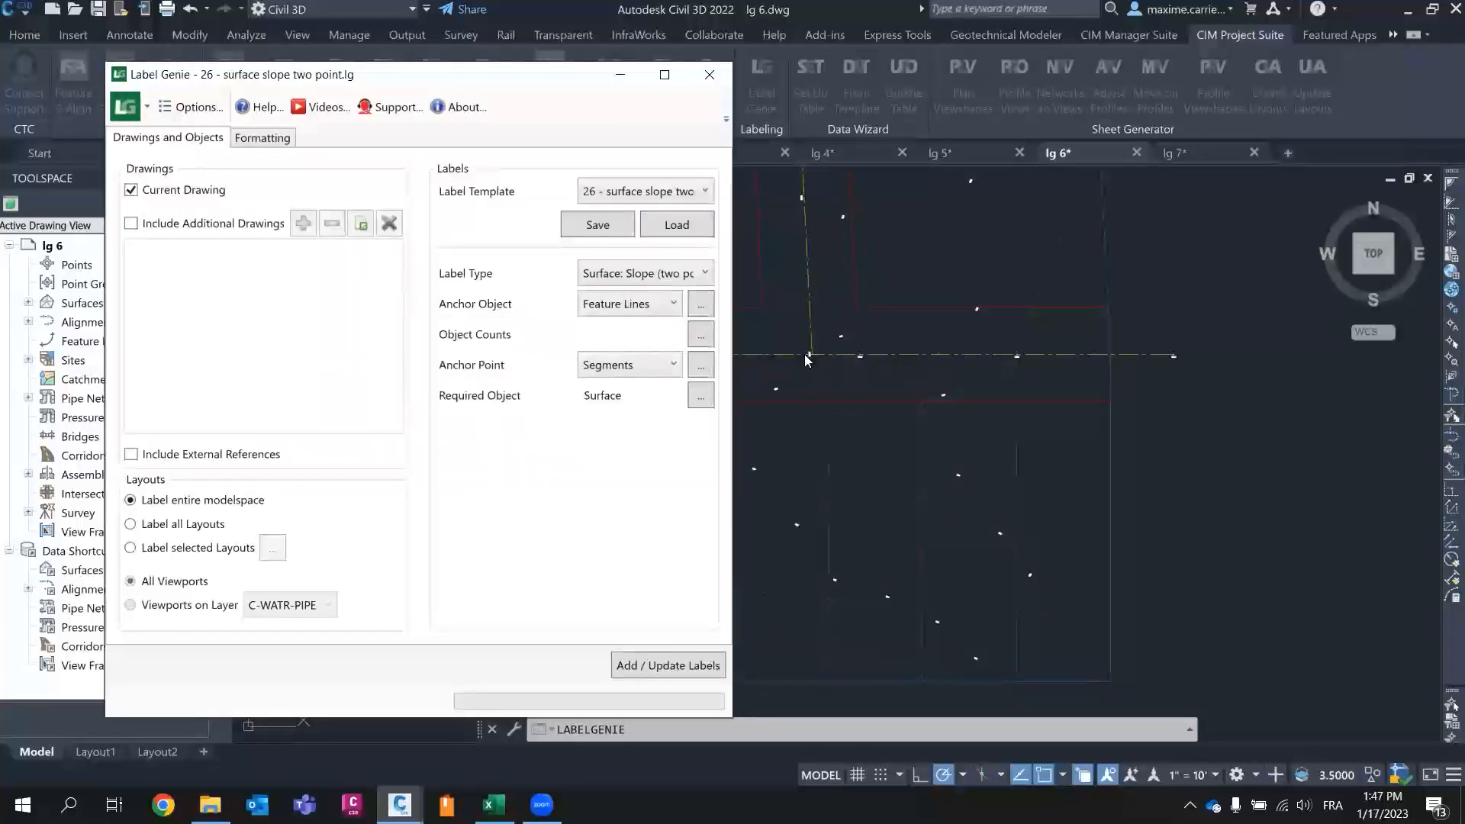
- Check the Subdivision FG surface filter, add the two-point slope labels to the feature line segments, and close the status report and Label Genie
left_click(700, 397)
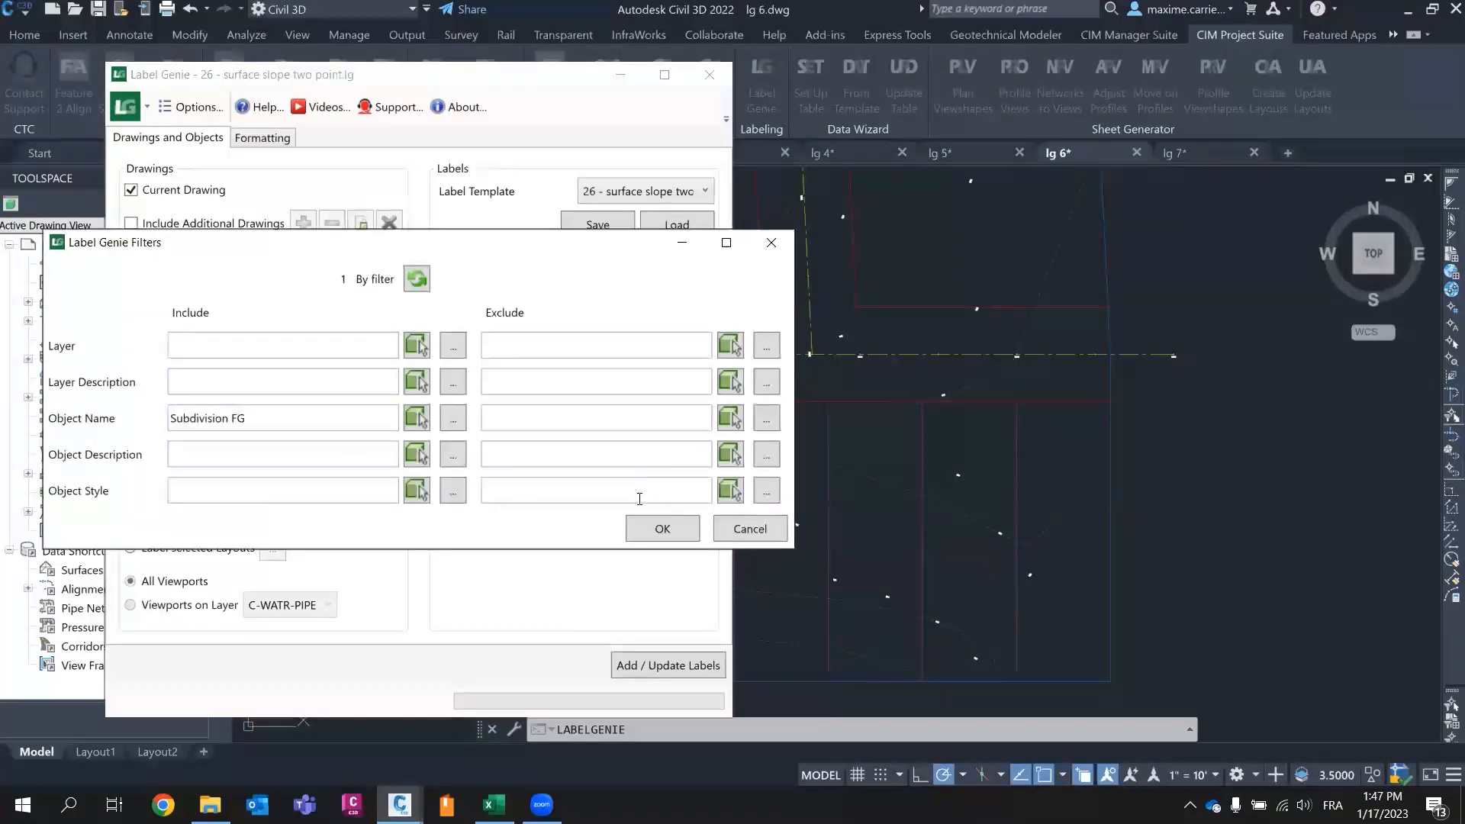
left_click(662, 529)
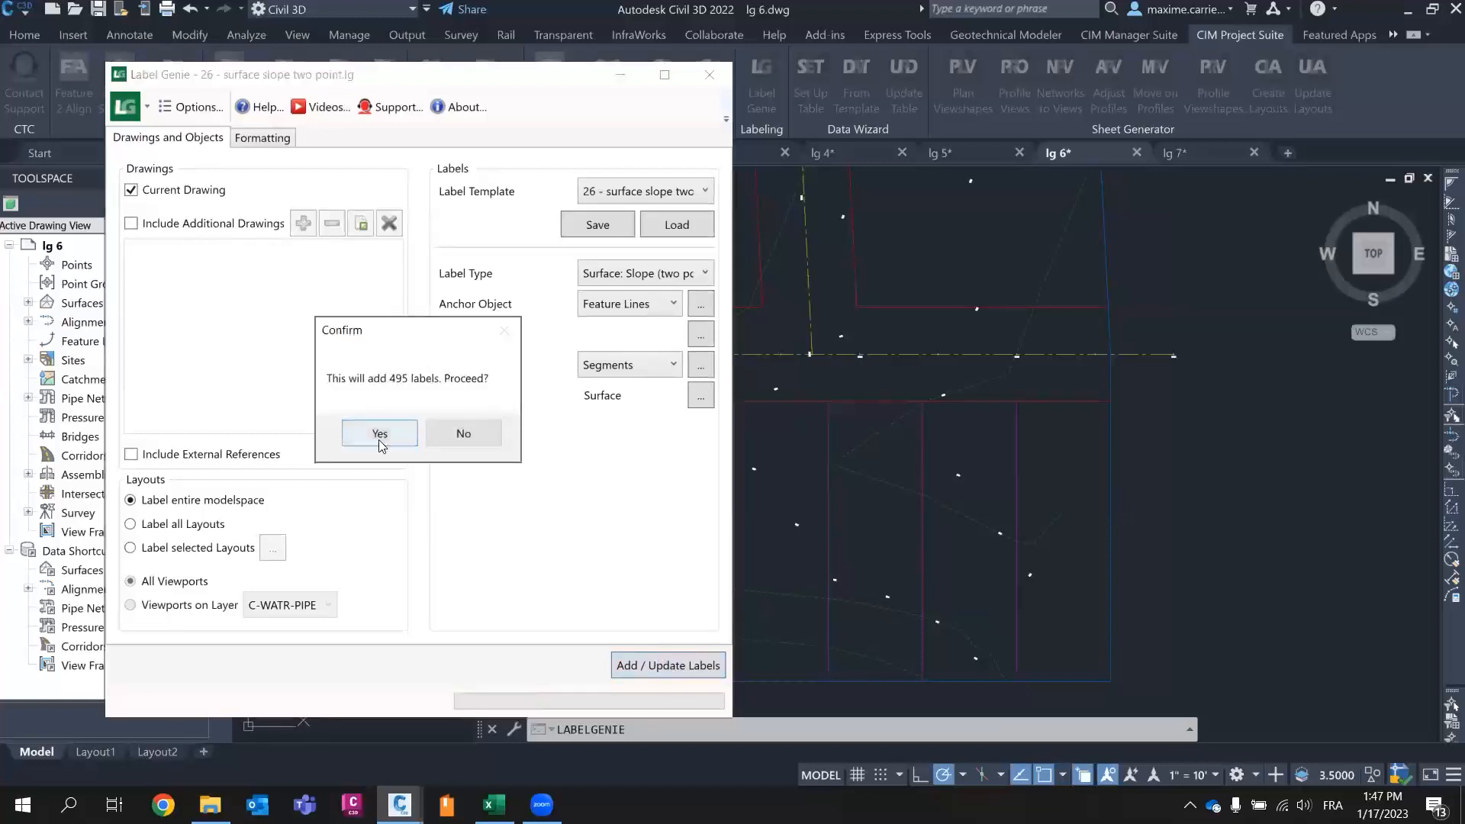
left_click(379, 439)
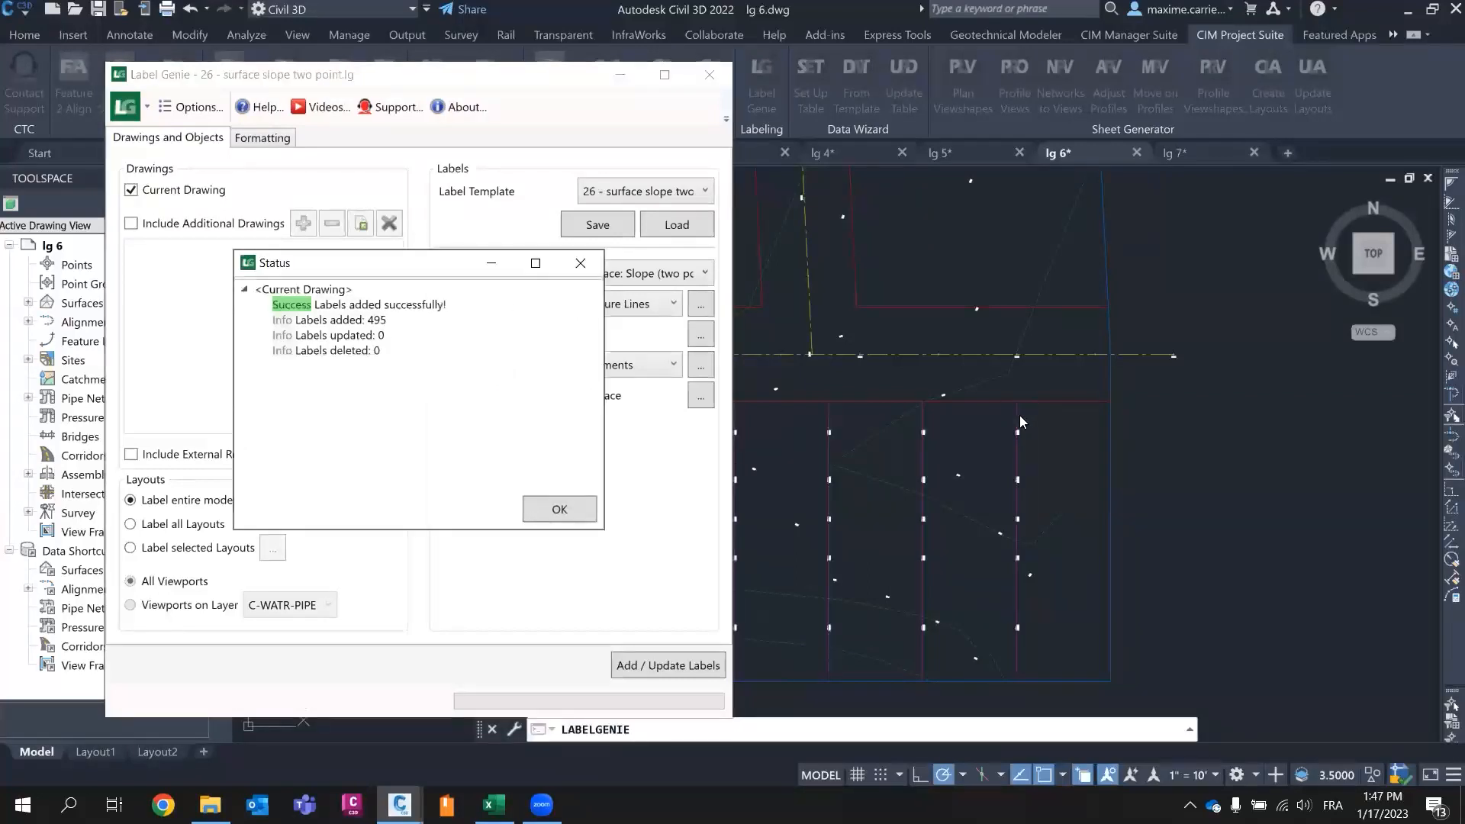
left_click(580, 508)
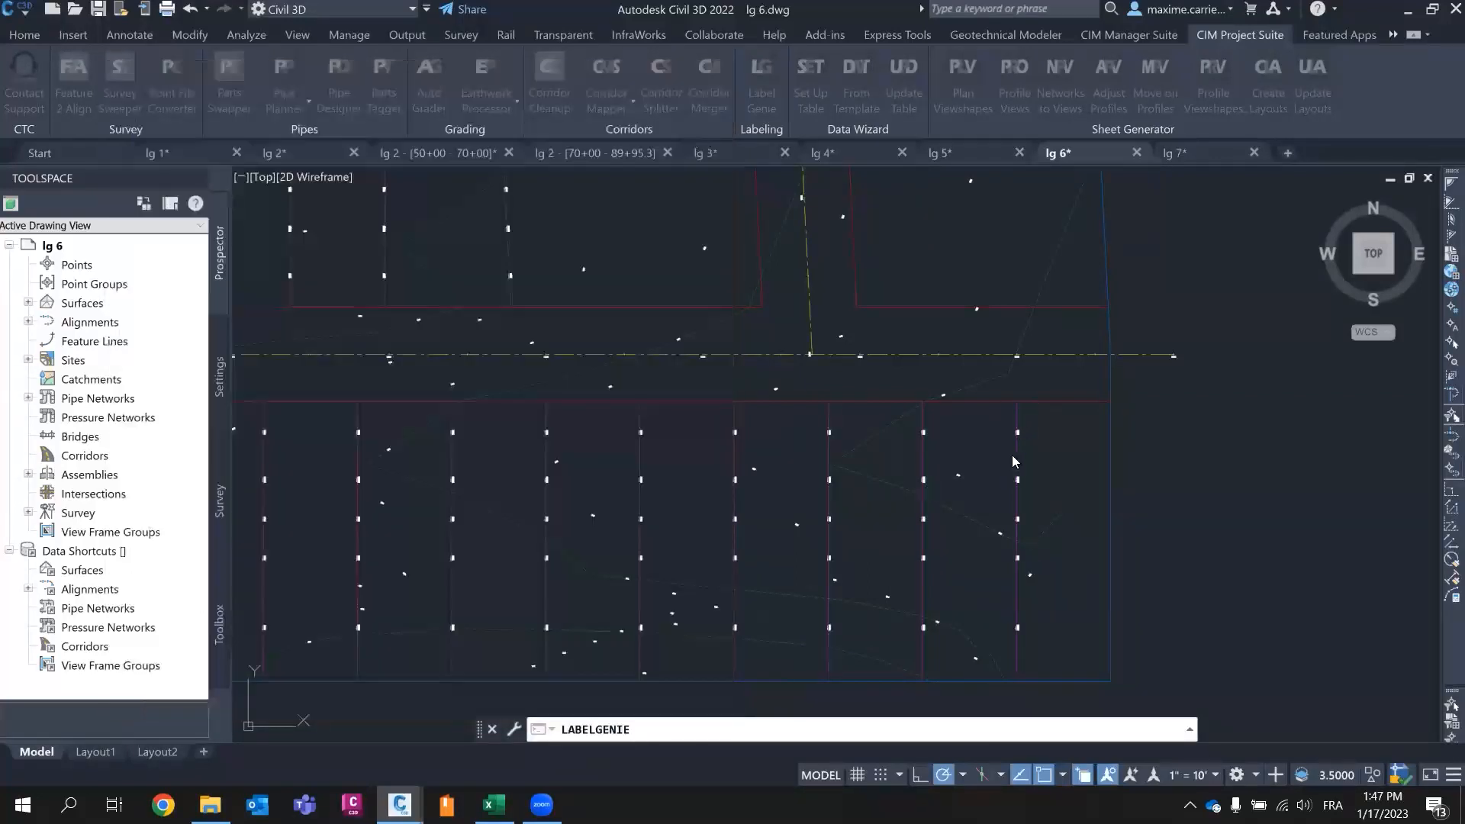
- Examine the two-point slope labels between the vertices of the easternmost side lot feature line, then clear the selection
left_click(1017, 416)
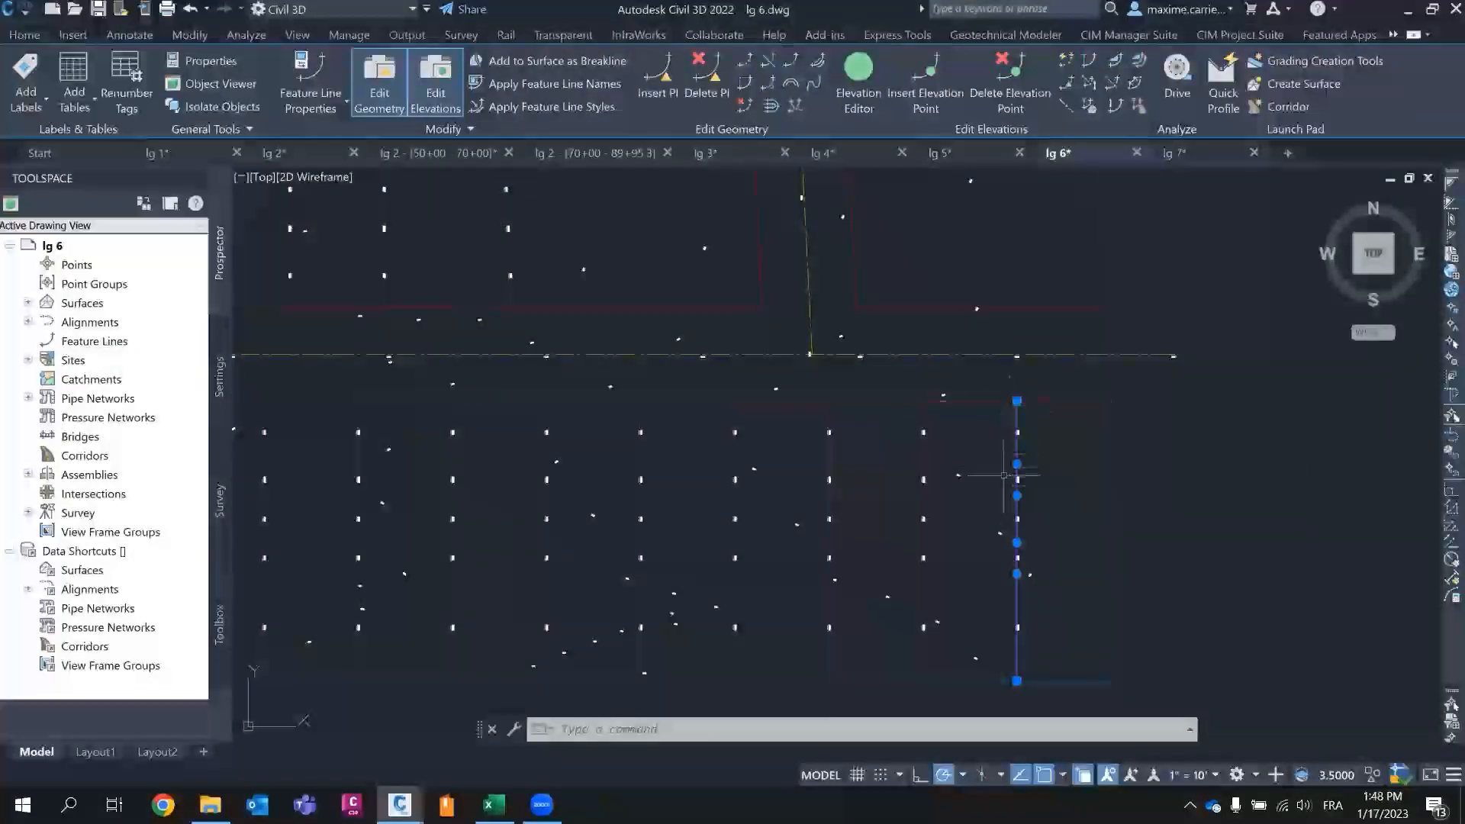
scroll(1023, 511, "up", 5)
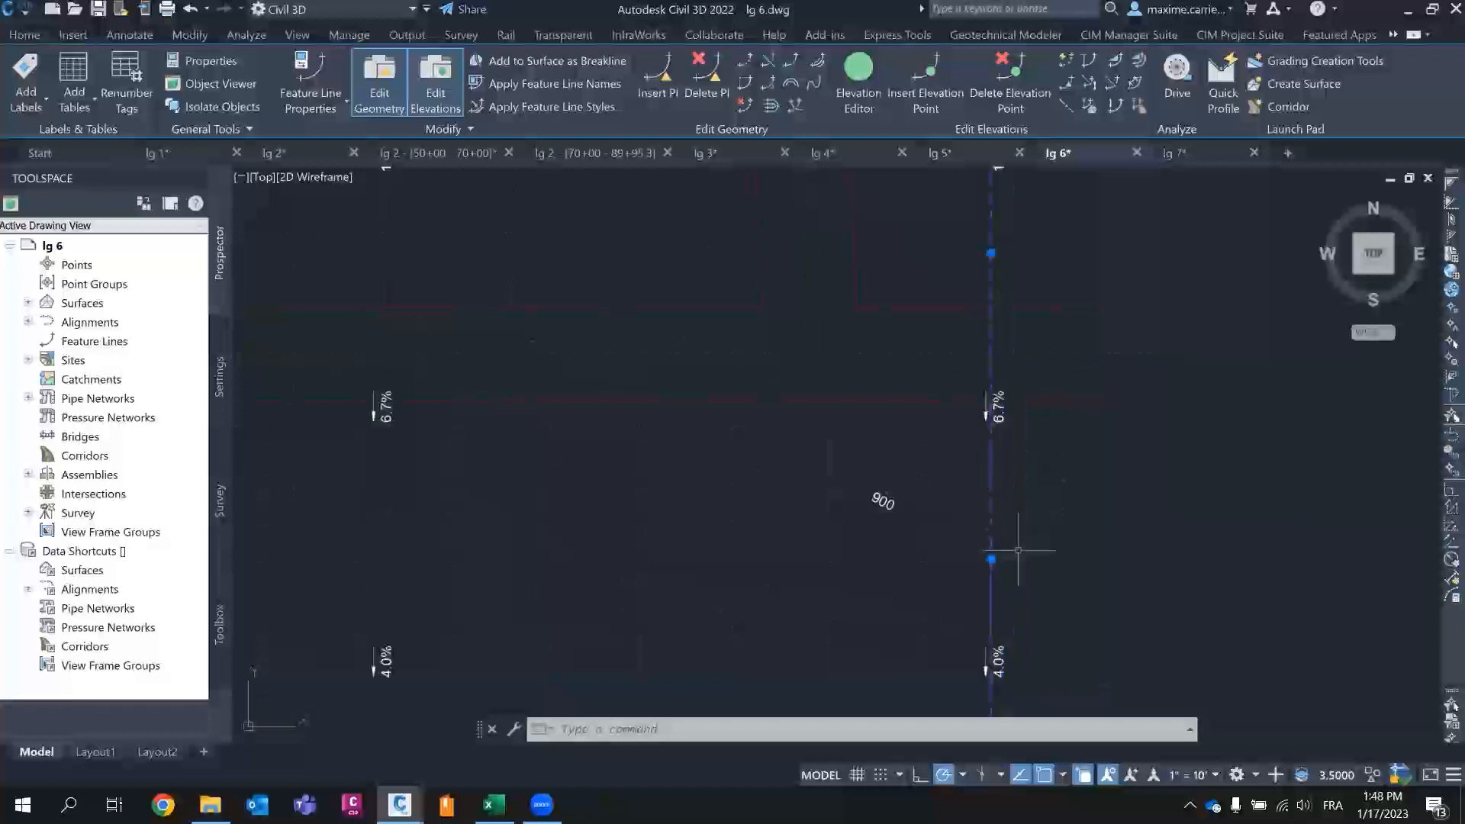
left_click(997, 406)
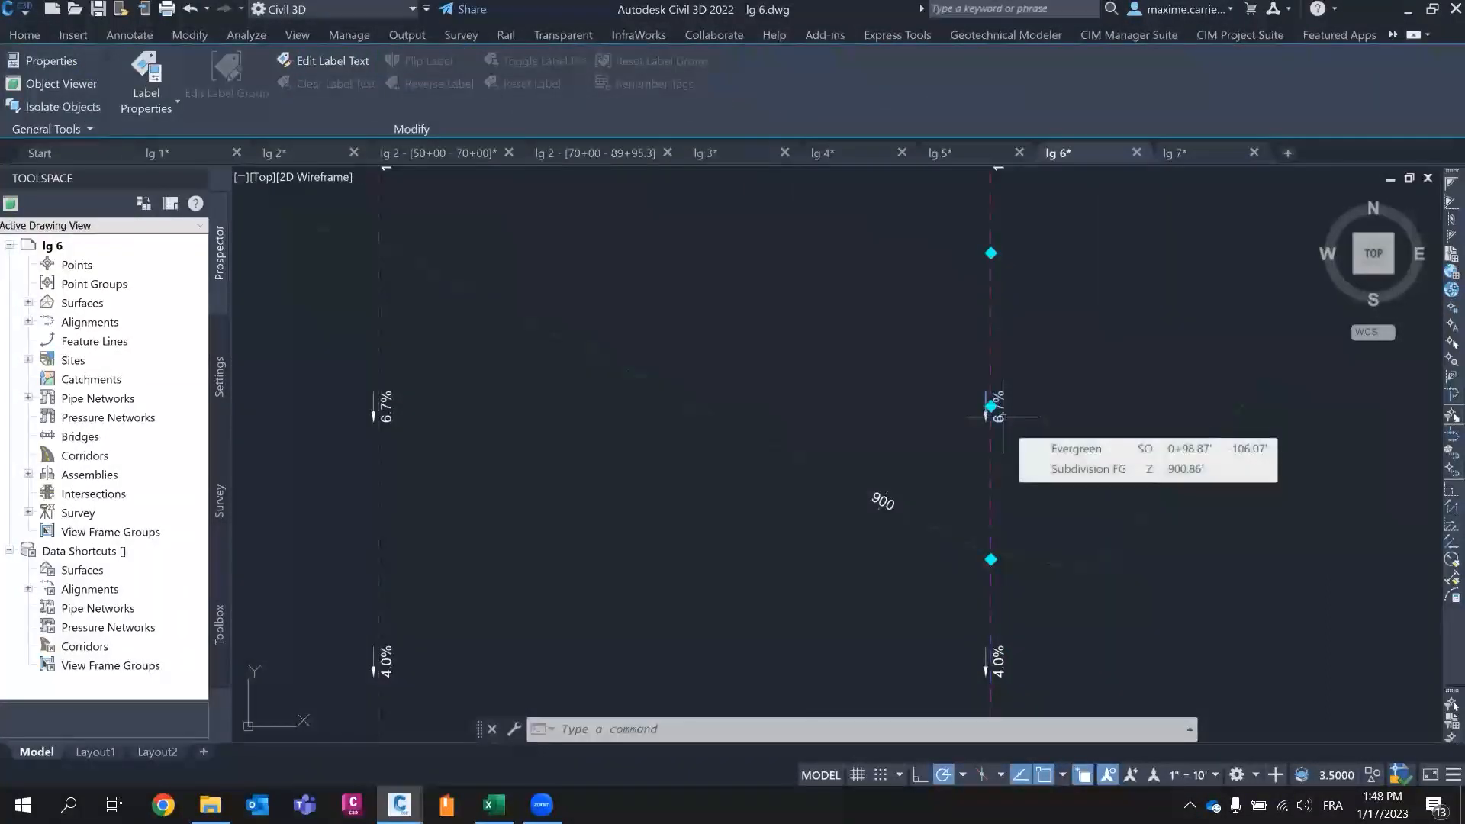
scroll(991, 432, "down", 4)
scroll(960, 606, "up", 5)
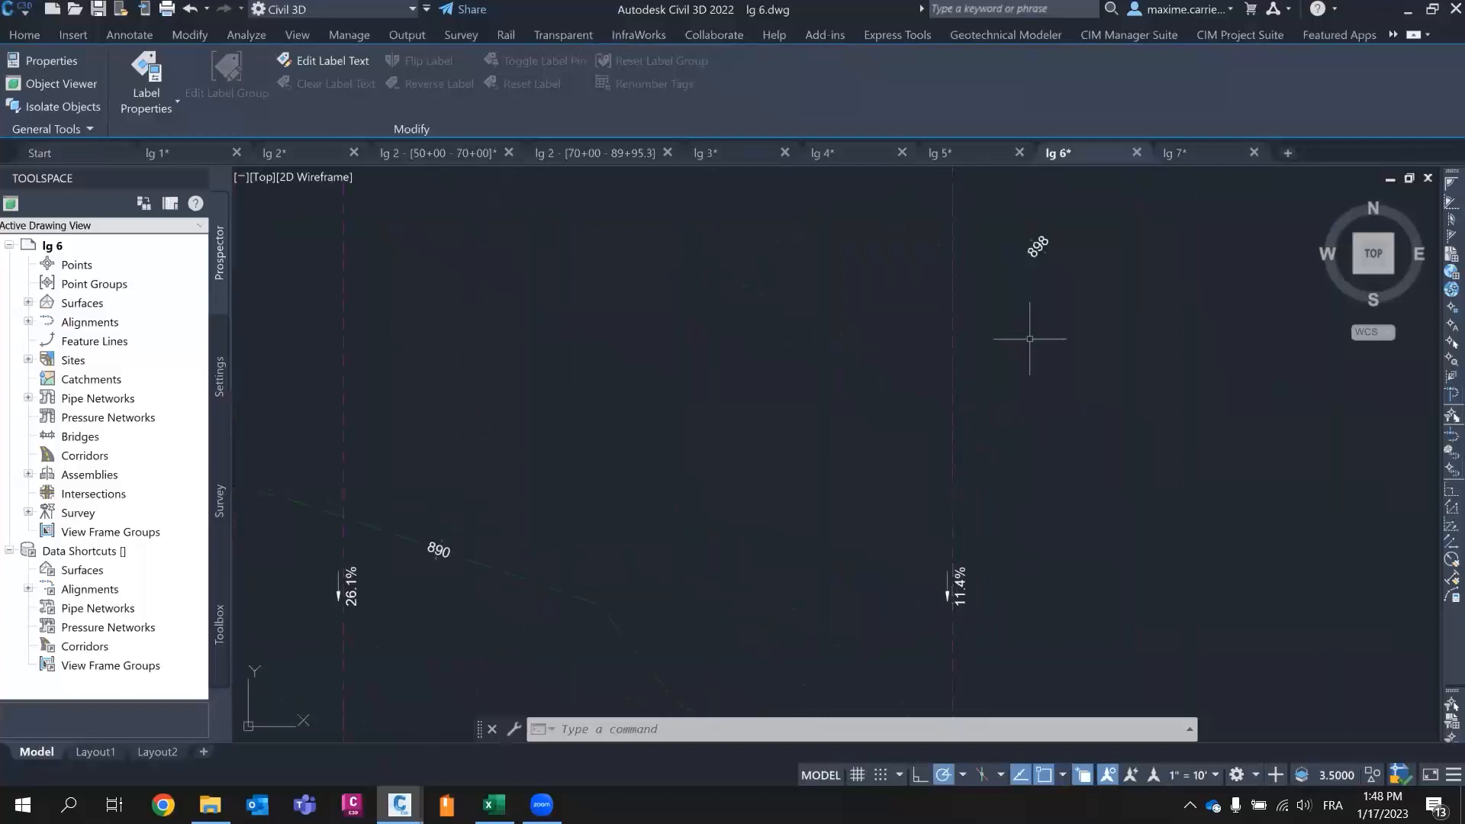
scroll(1069, 400, "down", 5)
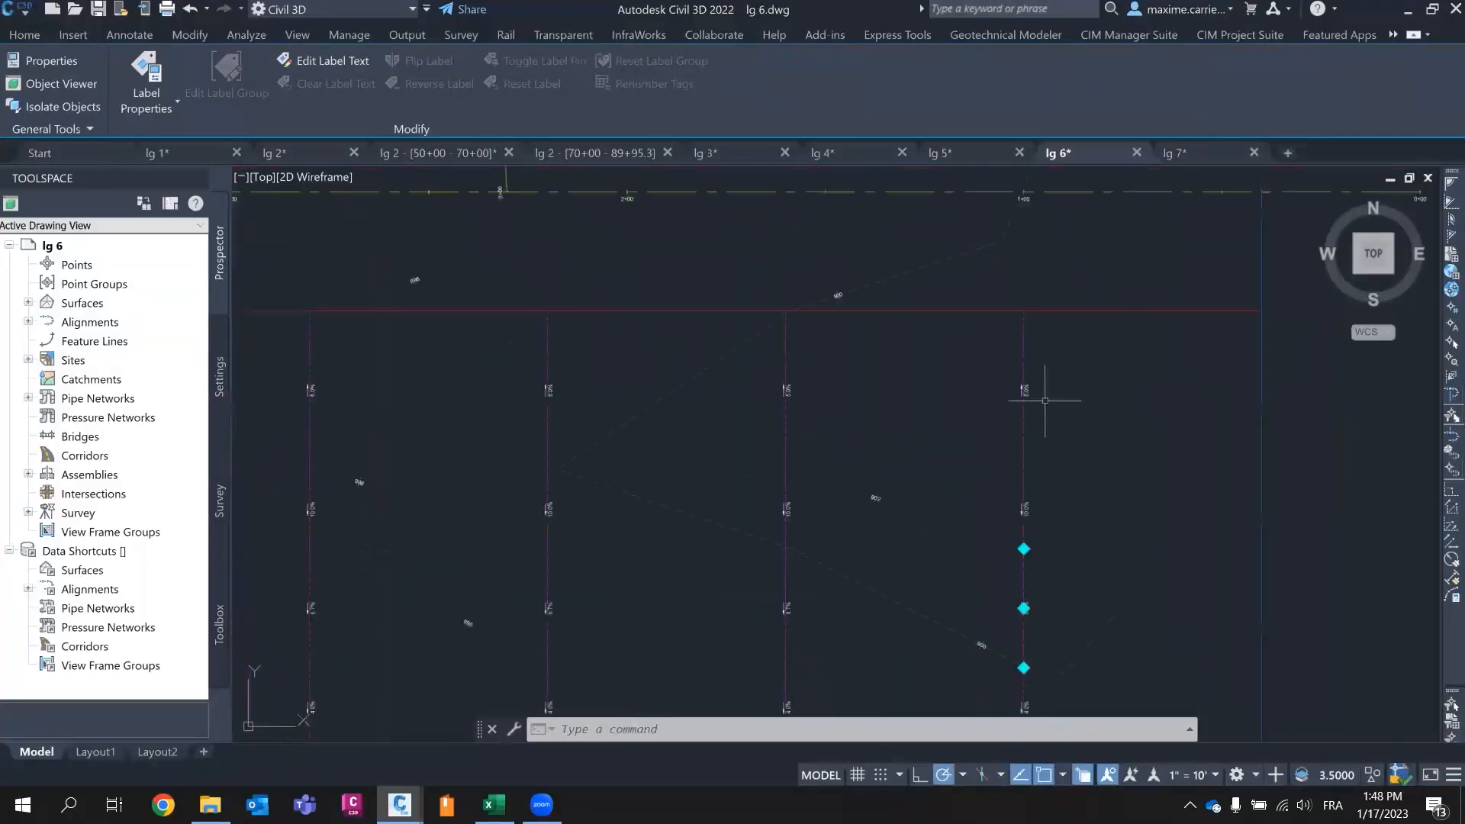
middle_click_drag(1072, 516, 1099, 355)
key("Escape")
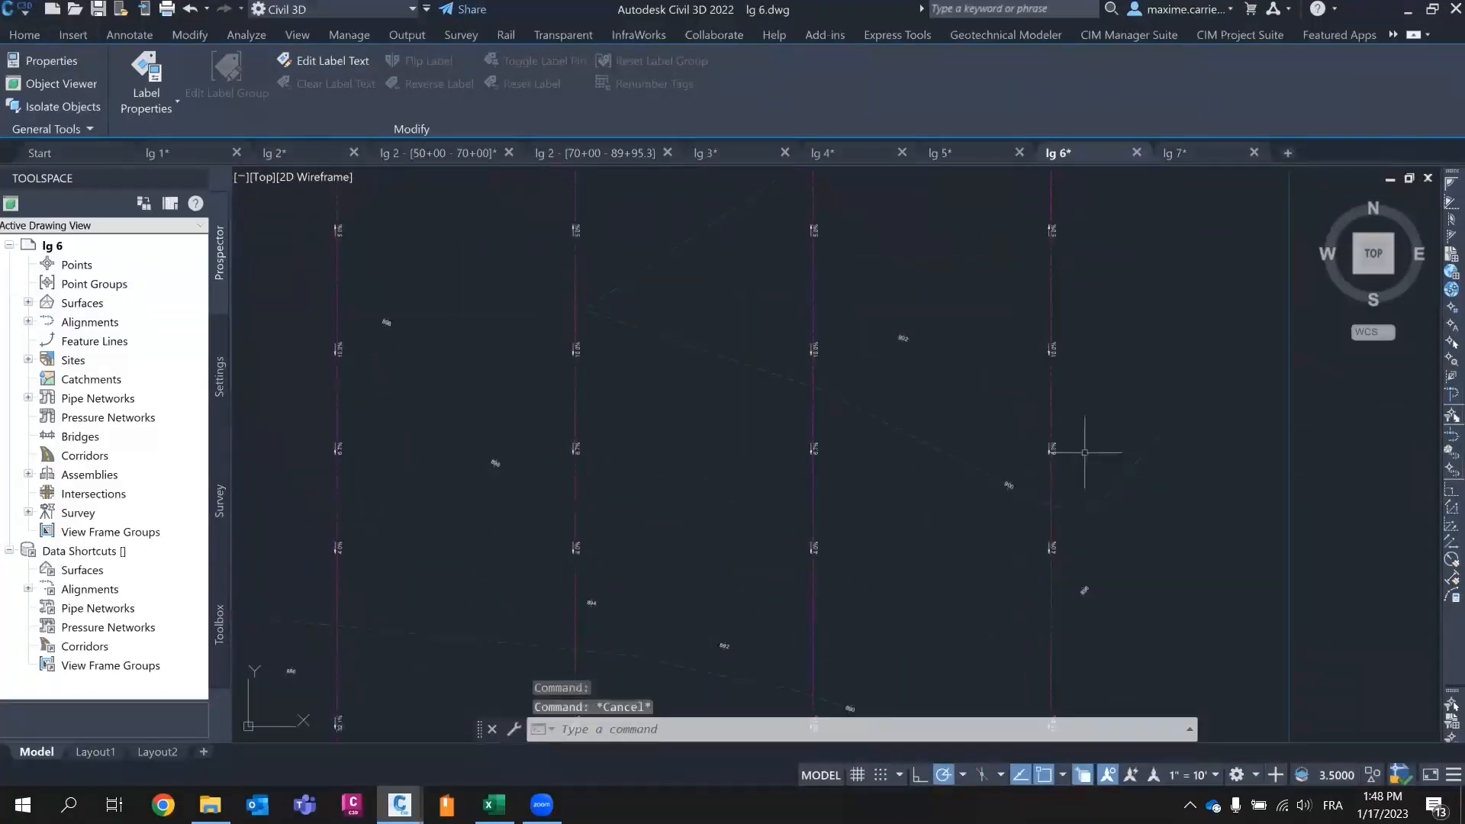
- Review the slope labels on the side lot feature lines along the lower road and around its curve
scroll(847, 419, "down", 6)
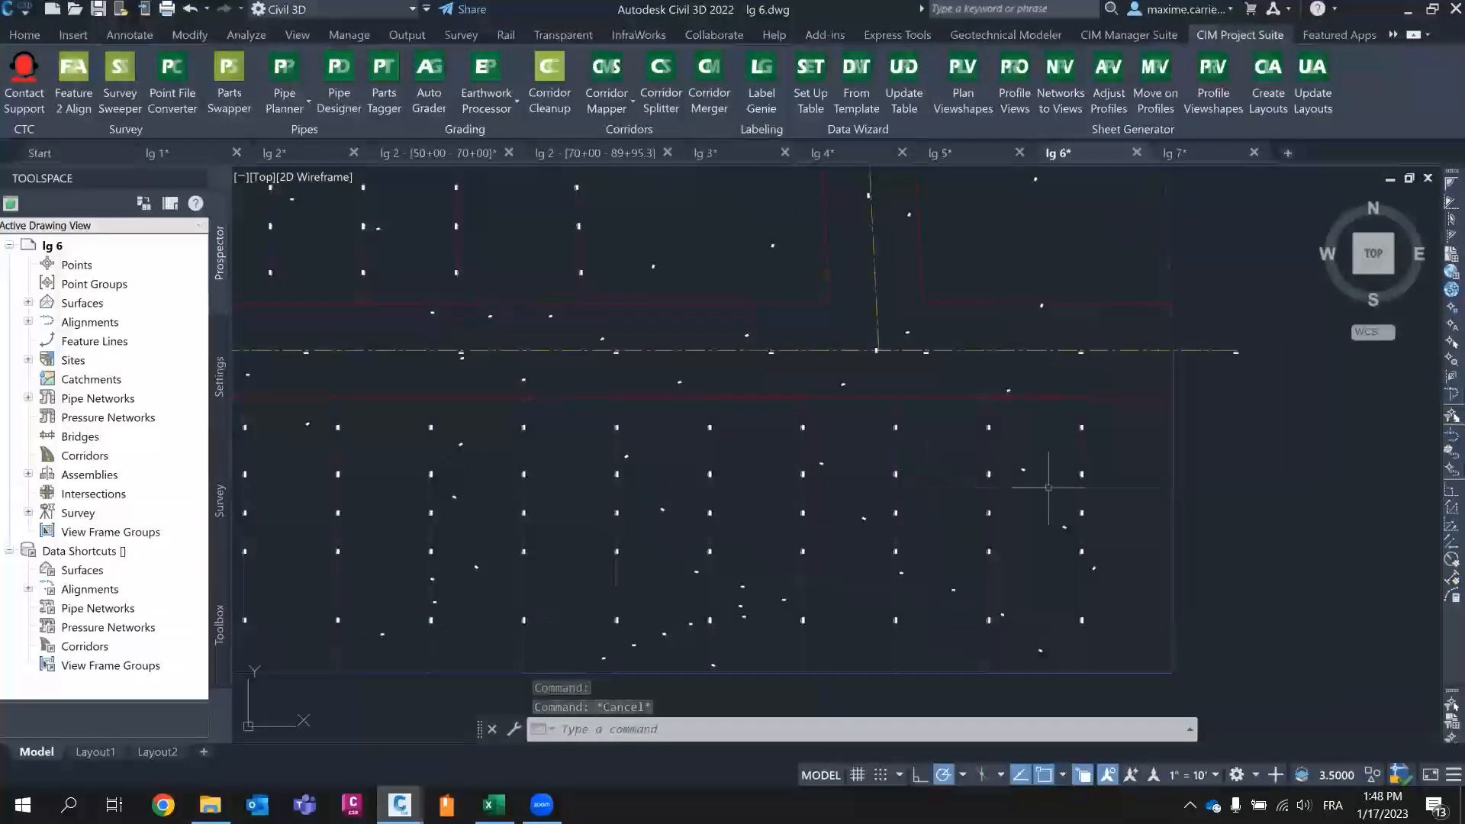
scroll(1104, 460, "up", 3)
scroll(999, 451, "down", 3)
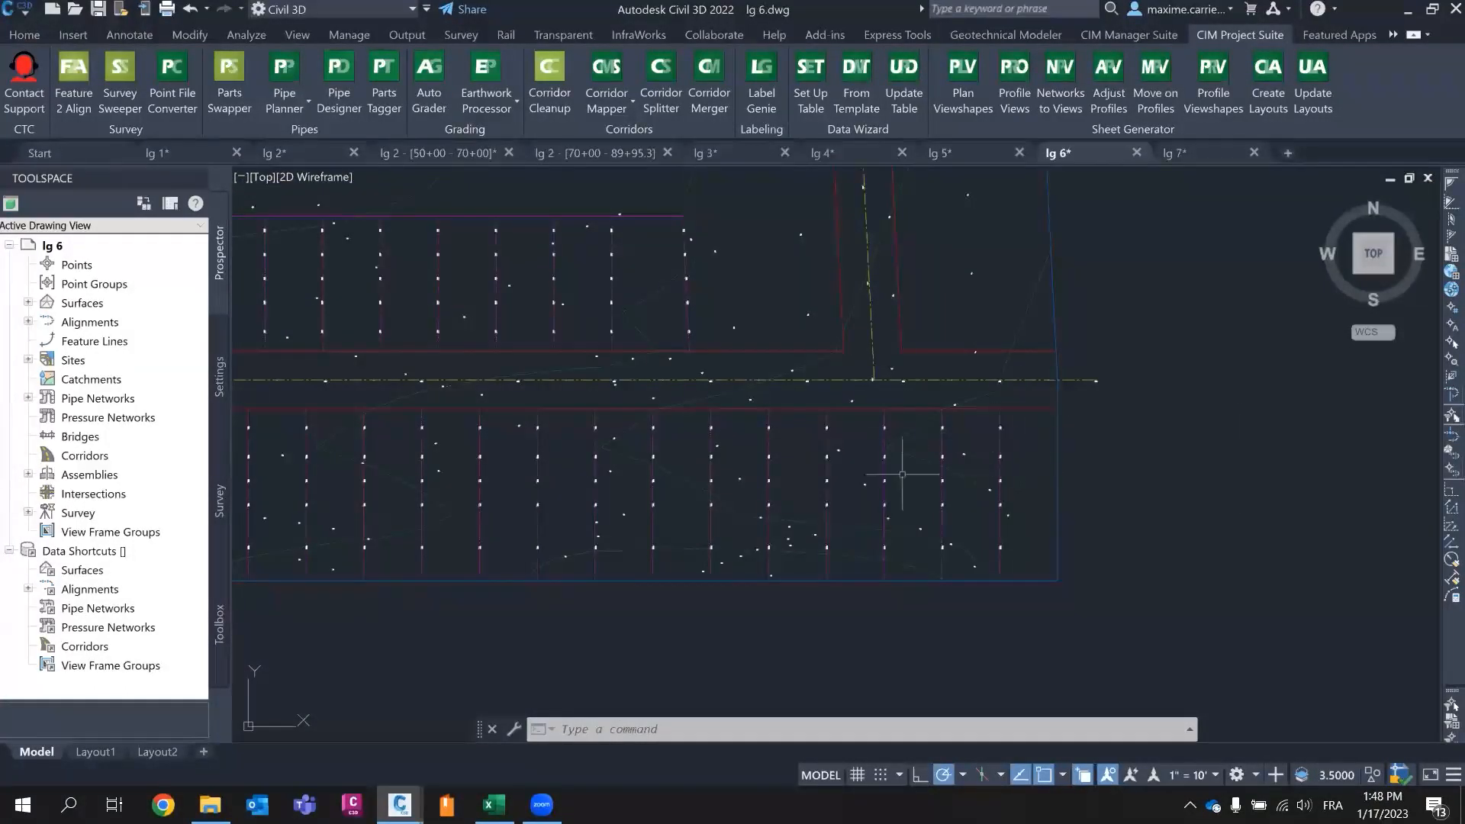
middle_click_drag(763, 516, 1027, 608)
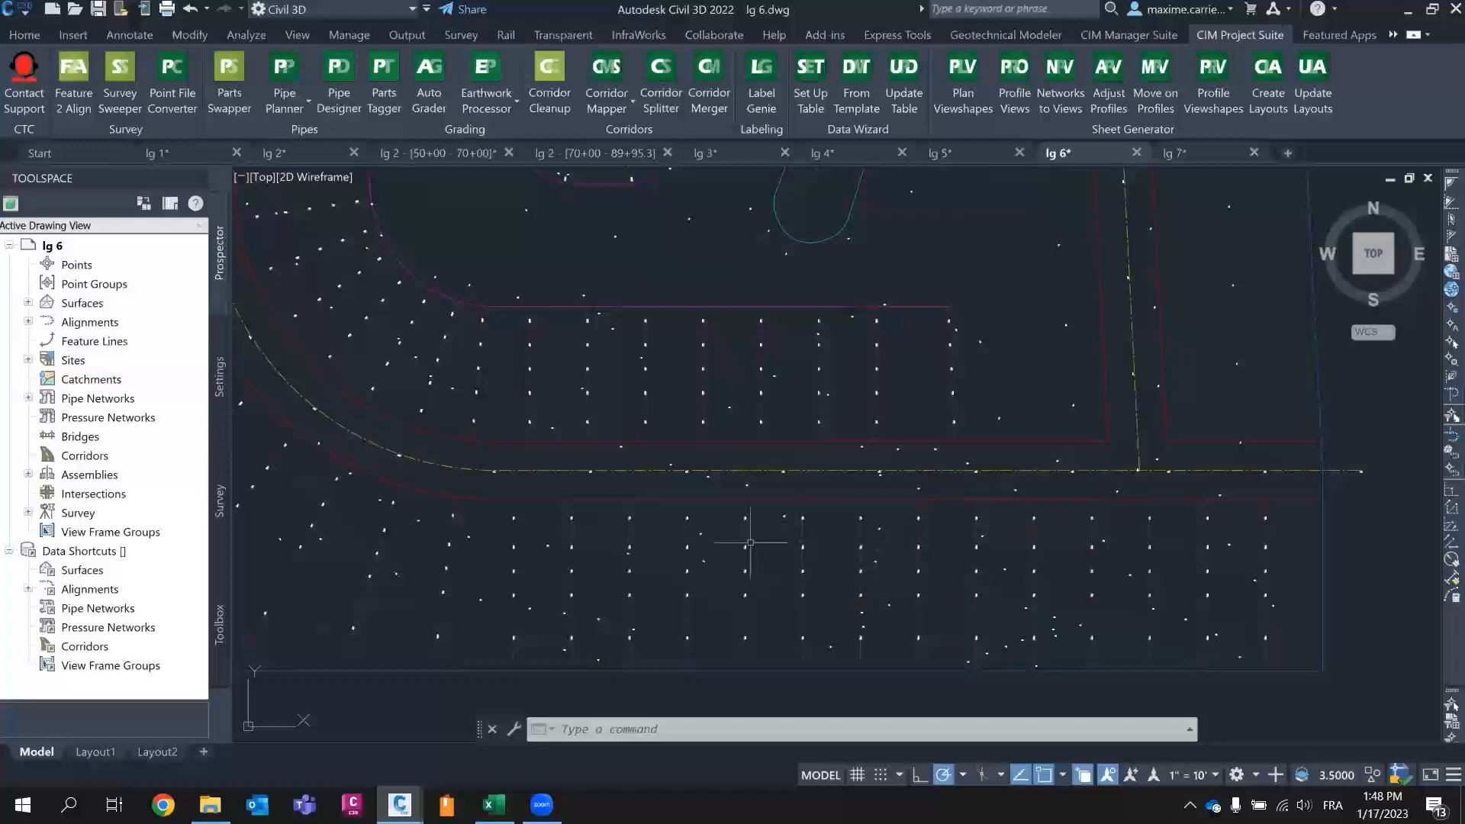
middle_click_drag(761, 487, 1126, 439)
scroll(1169, 495, "up", 1)
middle_click_drag(1170, 495, 1137, 503)
scroll(900, 519, "down", 2)
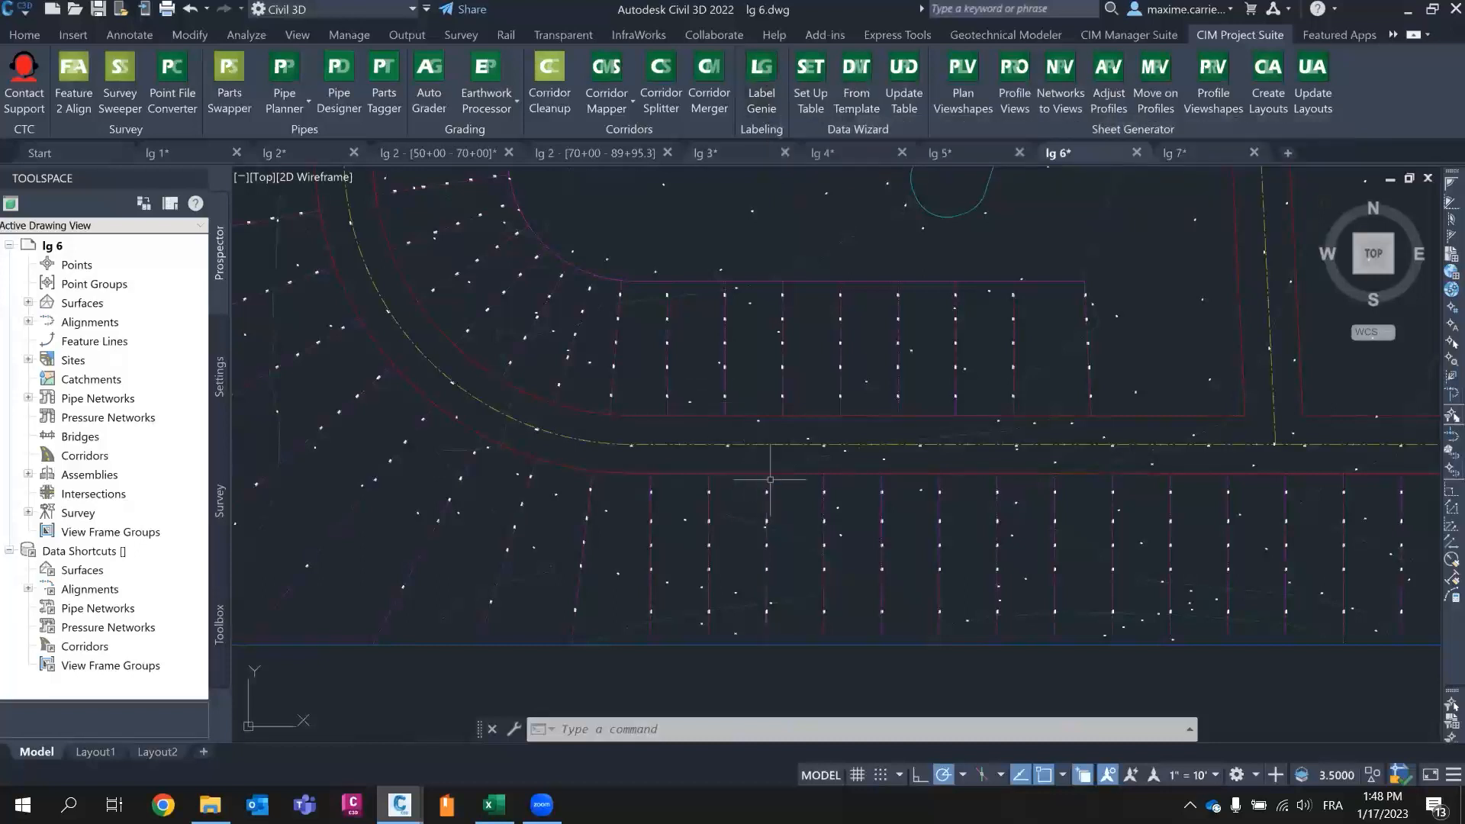
- At the parking lot curbs, load the "27 - surface slope on curb" template in Label Genie, discarding the unsaved changes
scroll(572, 328, "down", 3)
scroll(956, 402, "up", 5)
scroll(956, 402, "up", 4)
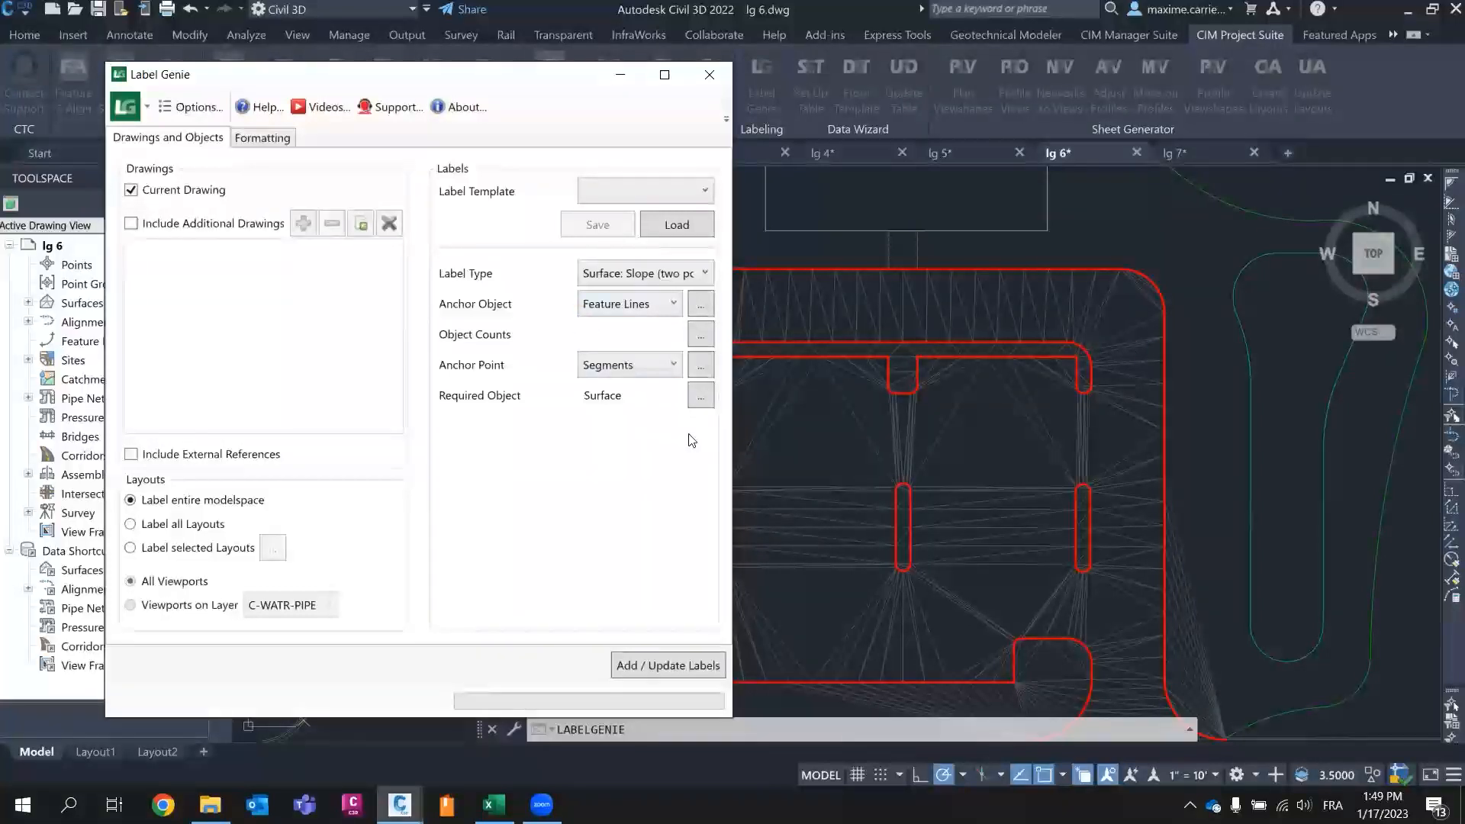
left_click(653, 186)
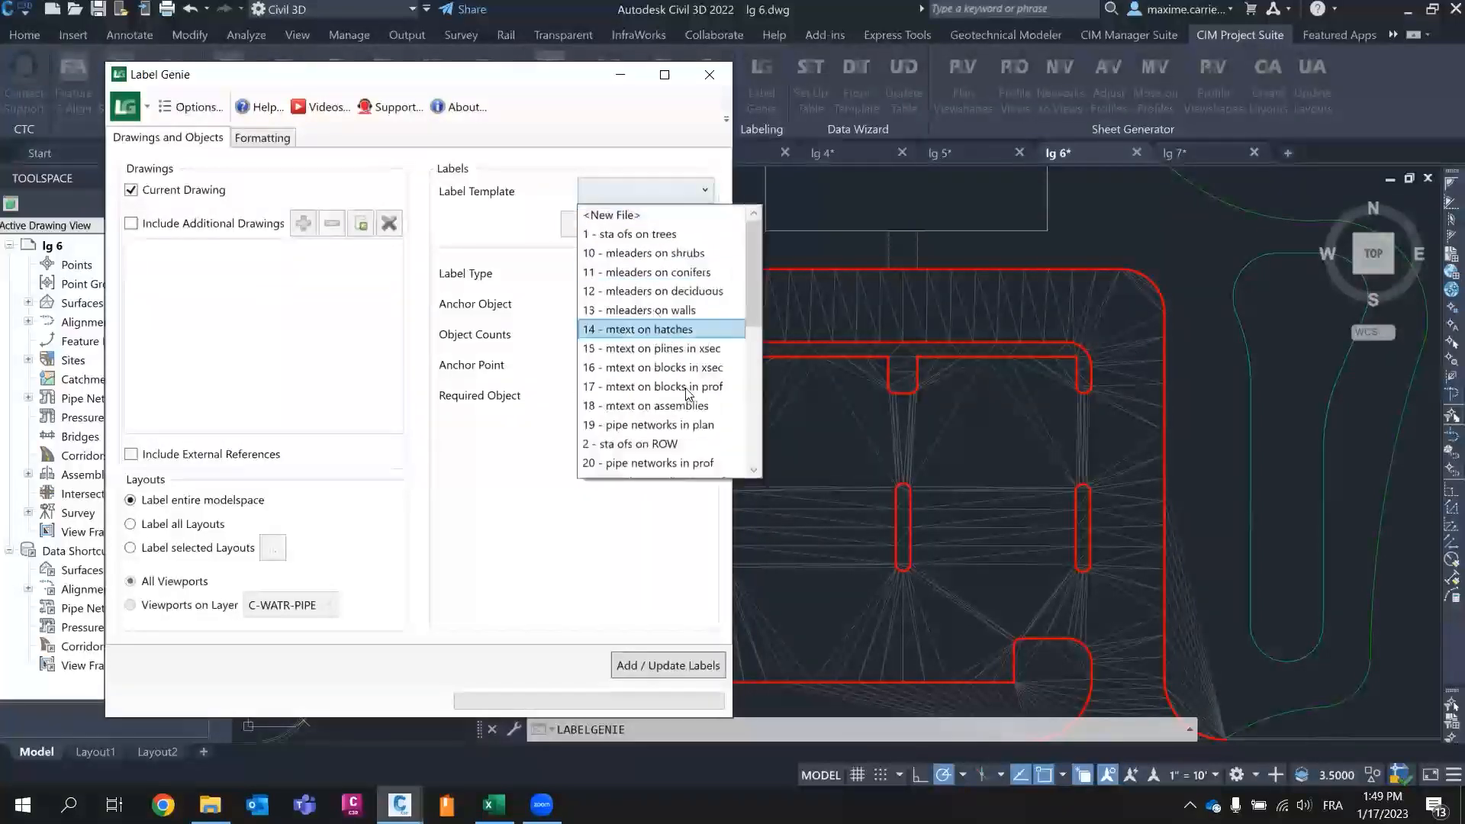
scroll(691, 386, "down", 5)
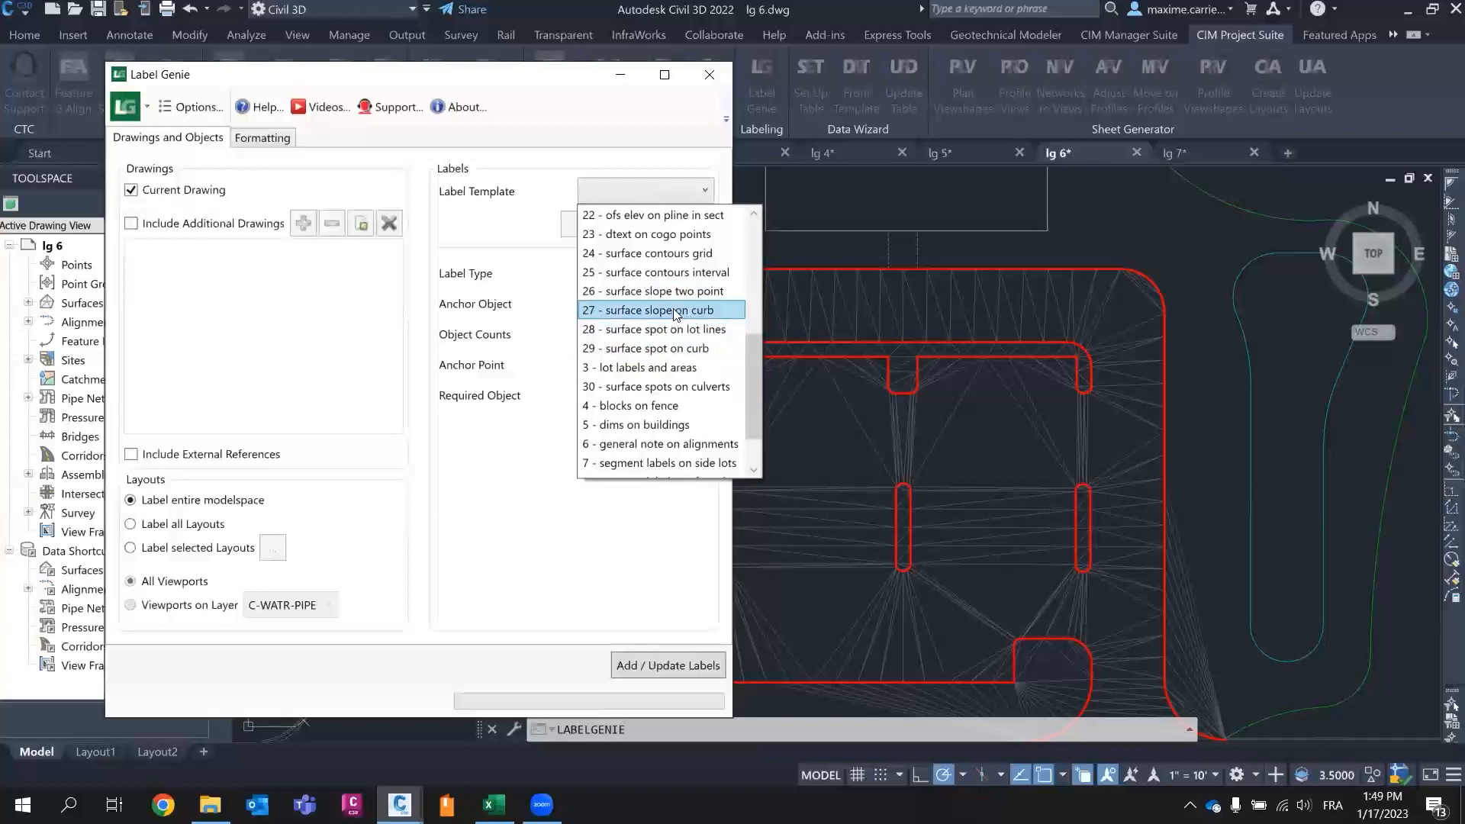
left_click(709, 309)
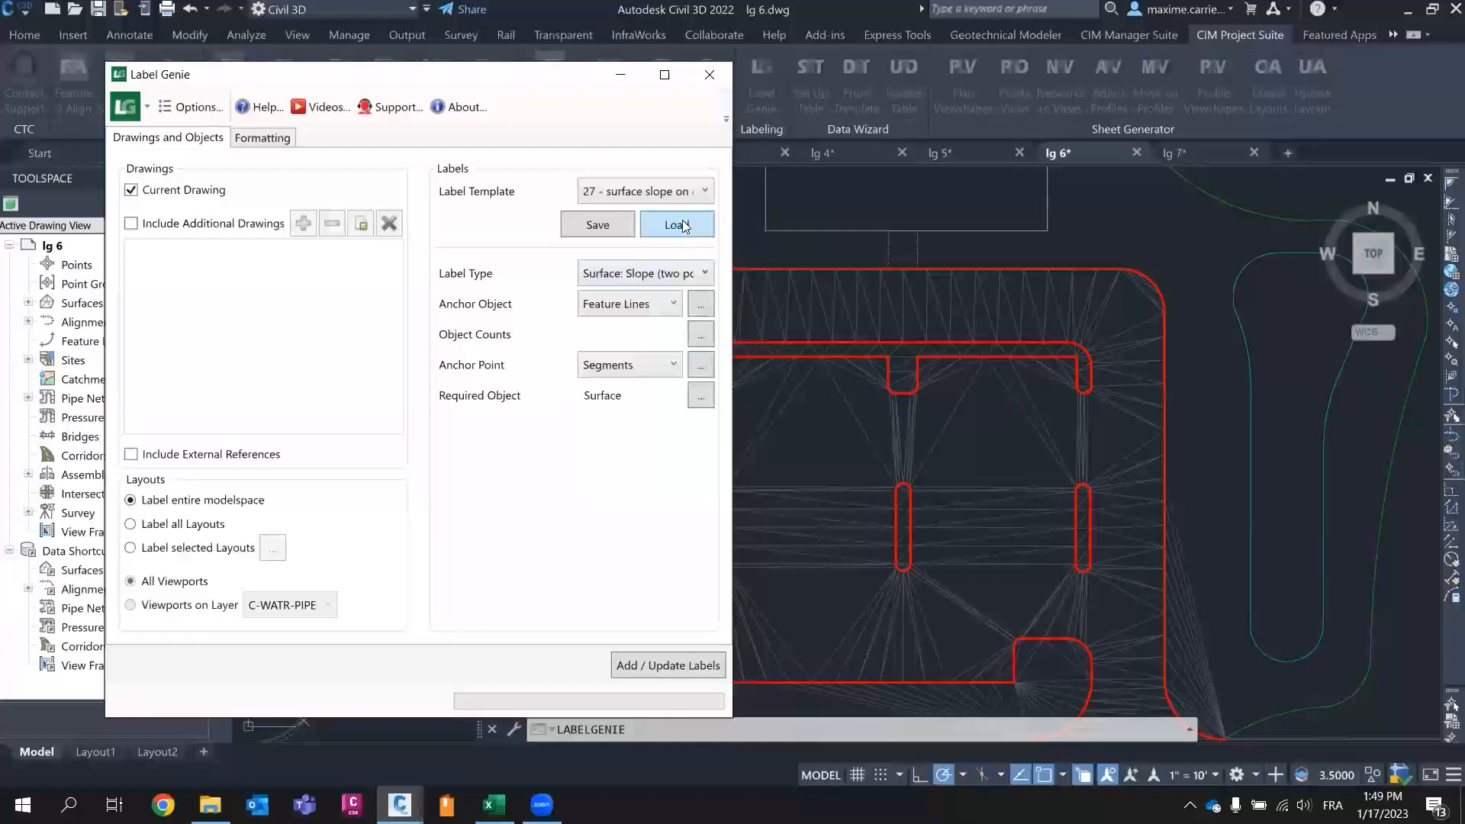
left_click(678, 224)
left_click(446, 428)
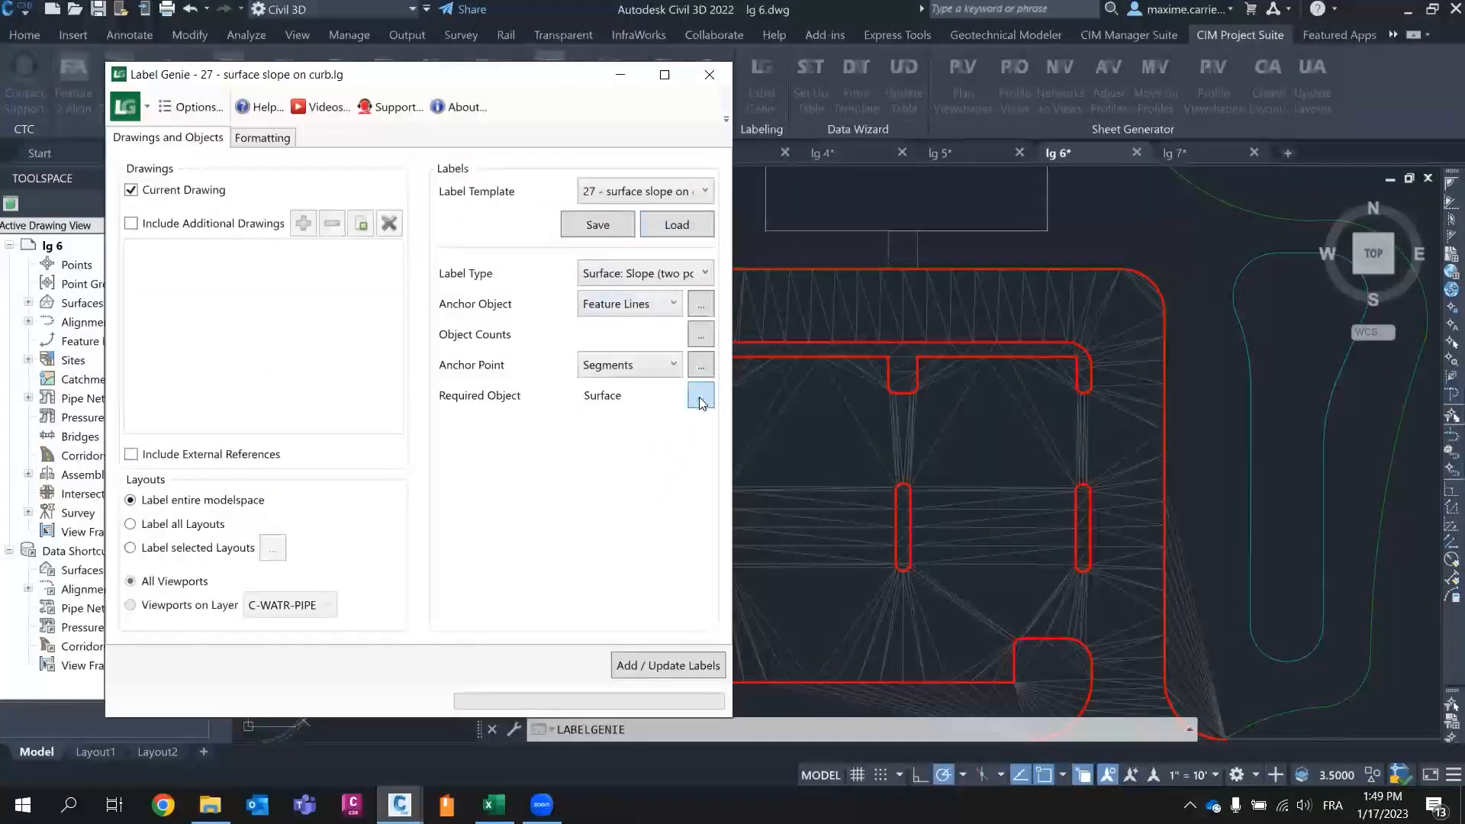
- Check the object count, add the slope labels to the curb feature line segments, and close the status report and Label Genie
left_click(701, 336)
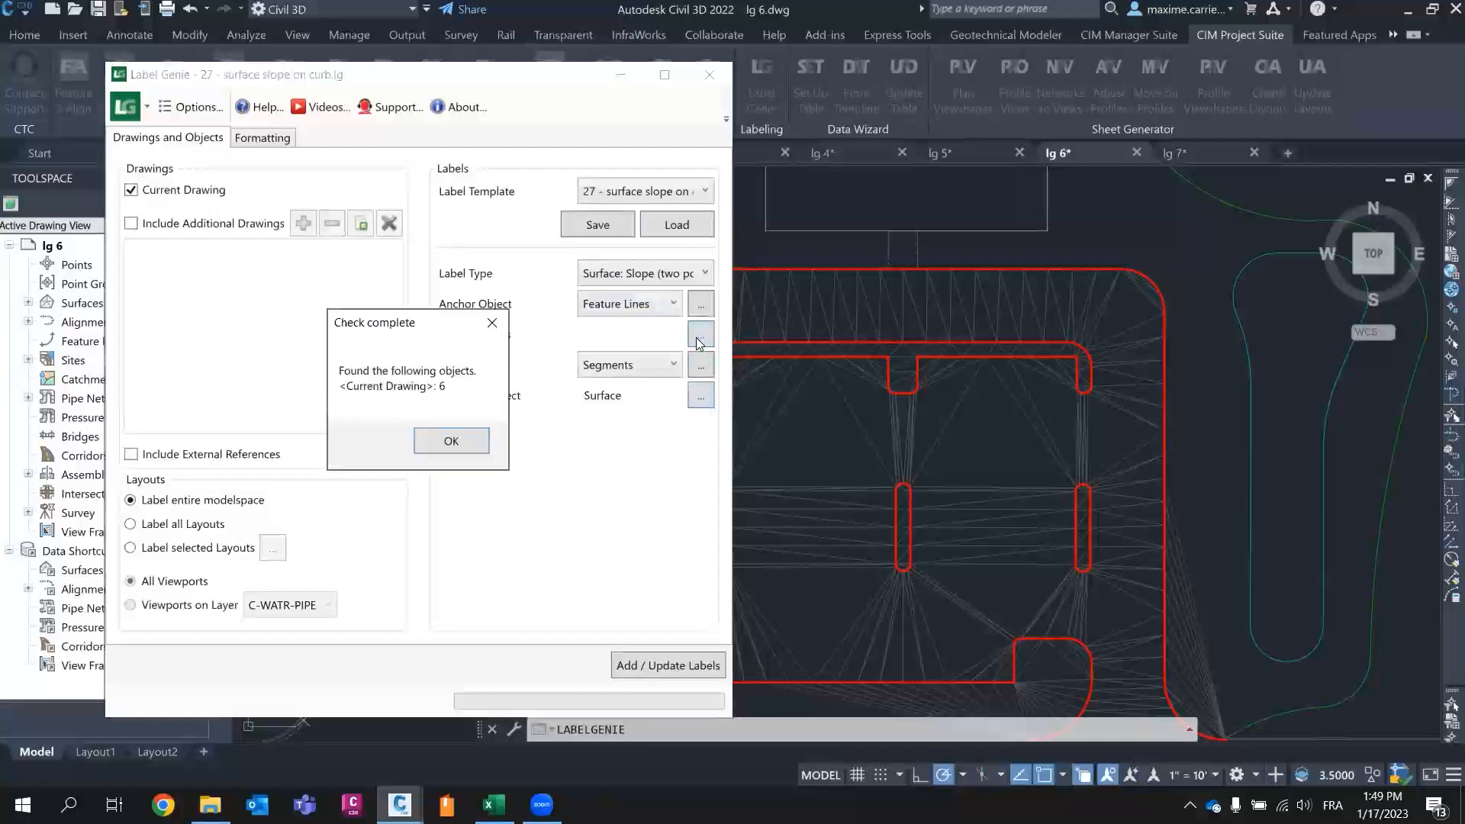
left_click(448, 435)
left_click(669, 670)
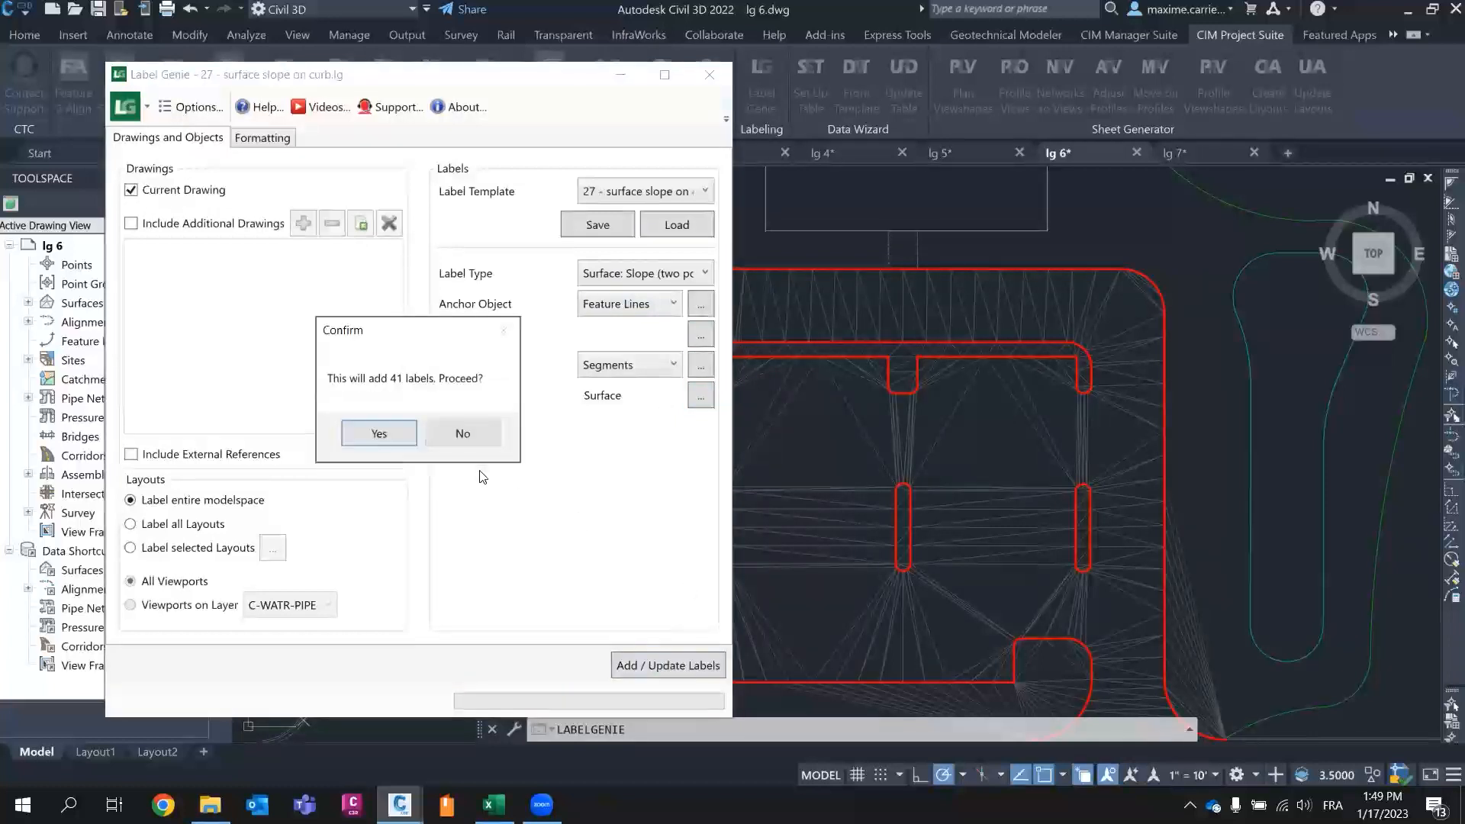
left_click(380, 434)
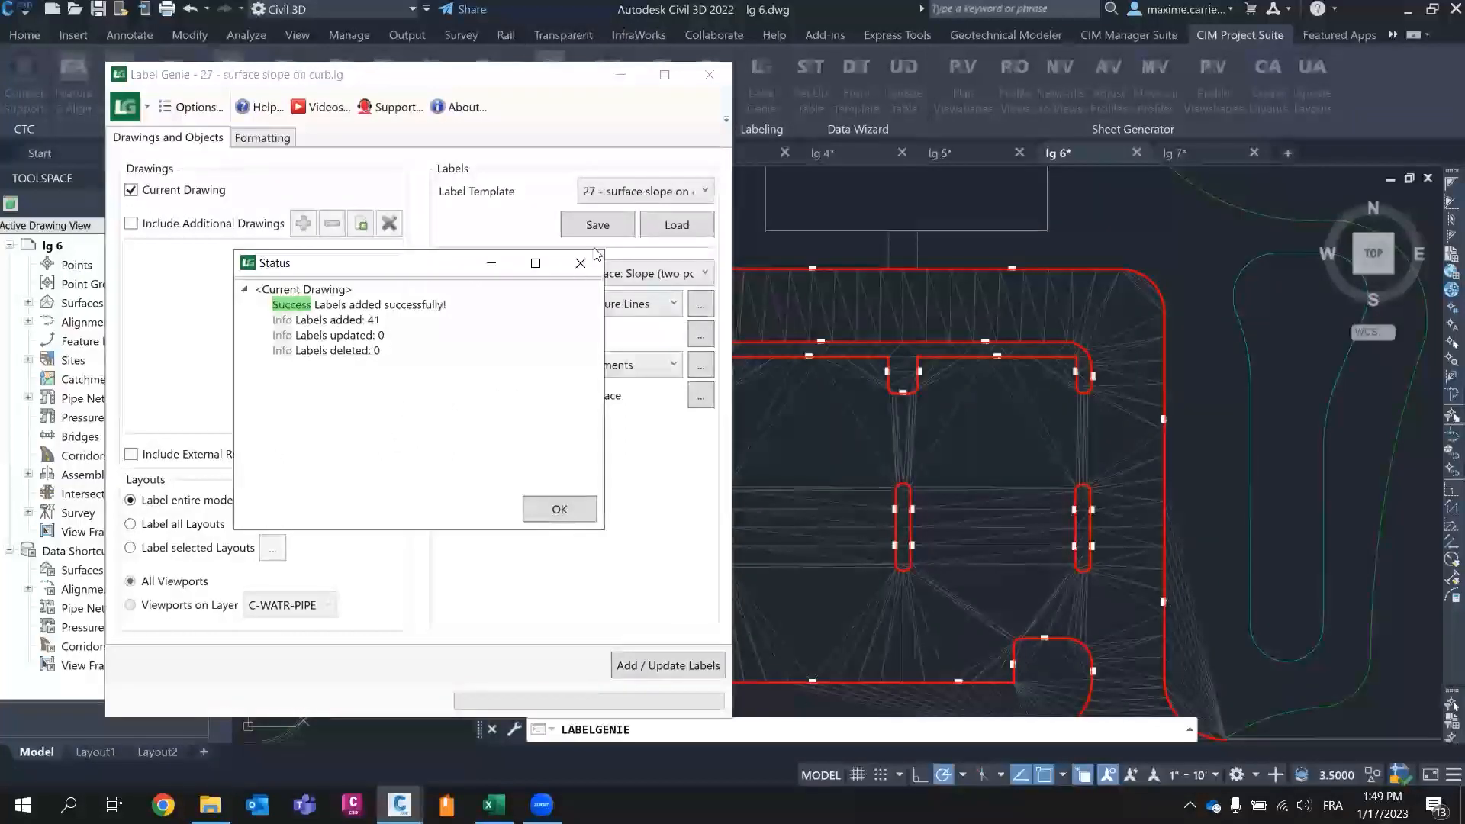
left_click(560, 509)
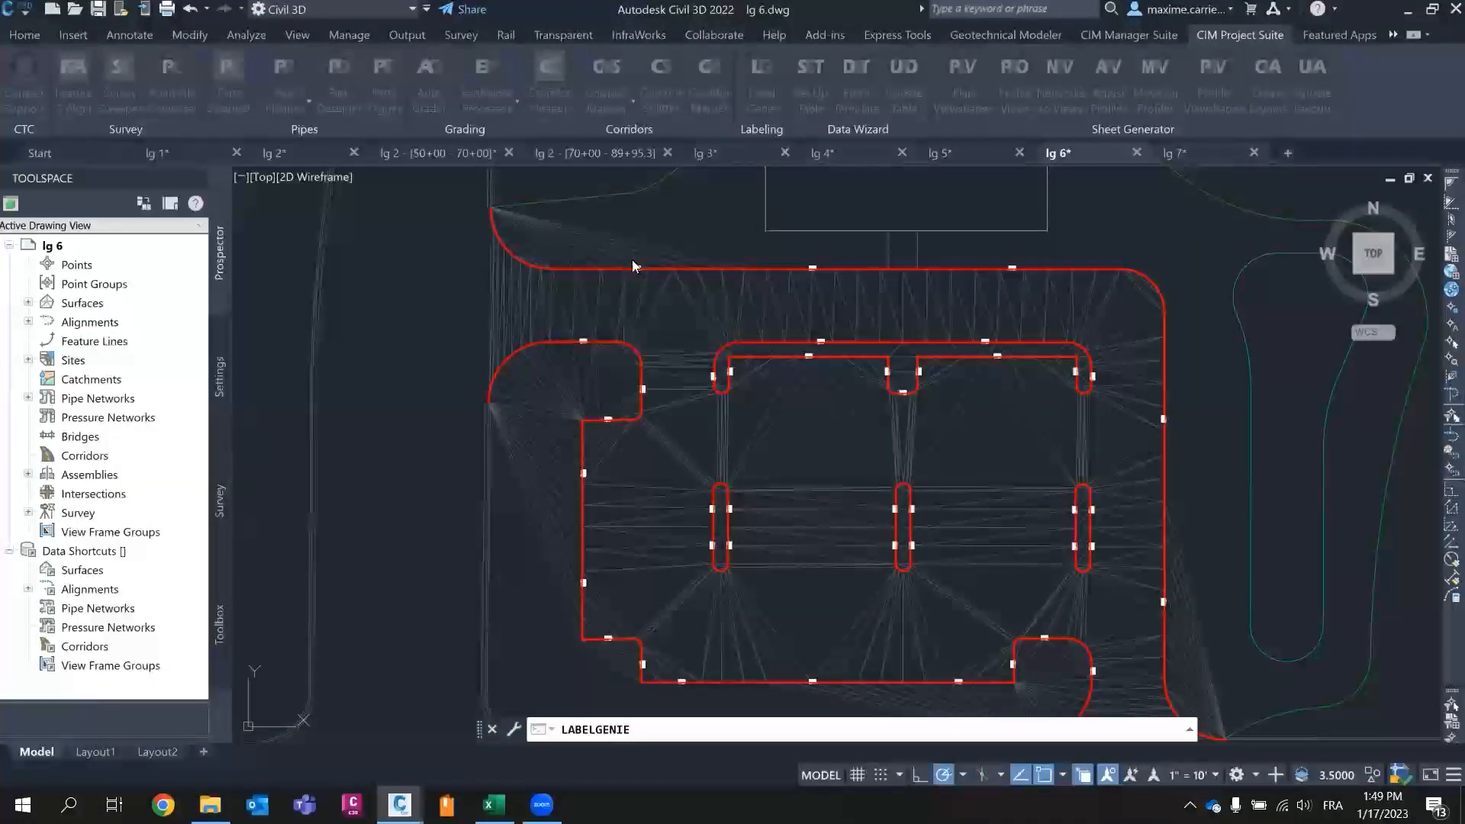
- Inspect the slope labels along the parking lot curbs and around the narrow islands
scroll(634, 267, "up", 5)
scroll(858, 327, "down", 3)
scroll(878, 320, "up", 3)
scroll(832, 348, "down", 3)
scroll(443, 460, "up", 4)
scroll(639, 360, "down", 3)
middle_click_drag(1137, 488, 1044, 383)
scroll(1043, 384, "up", 3)
middle_click_drag(958, 603, 1088, 414)
middle_click_drag(651, 285, 761, 397)
scroll(708, 391, "up", 1)
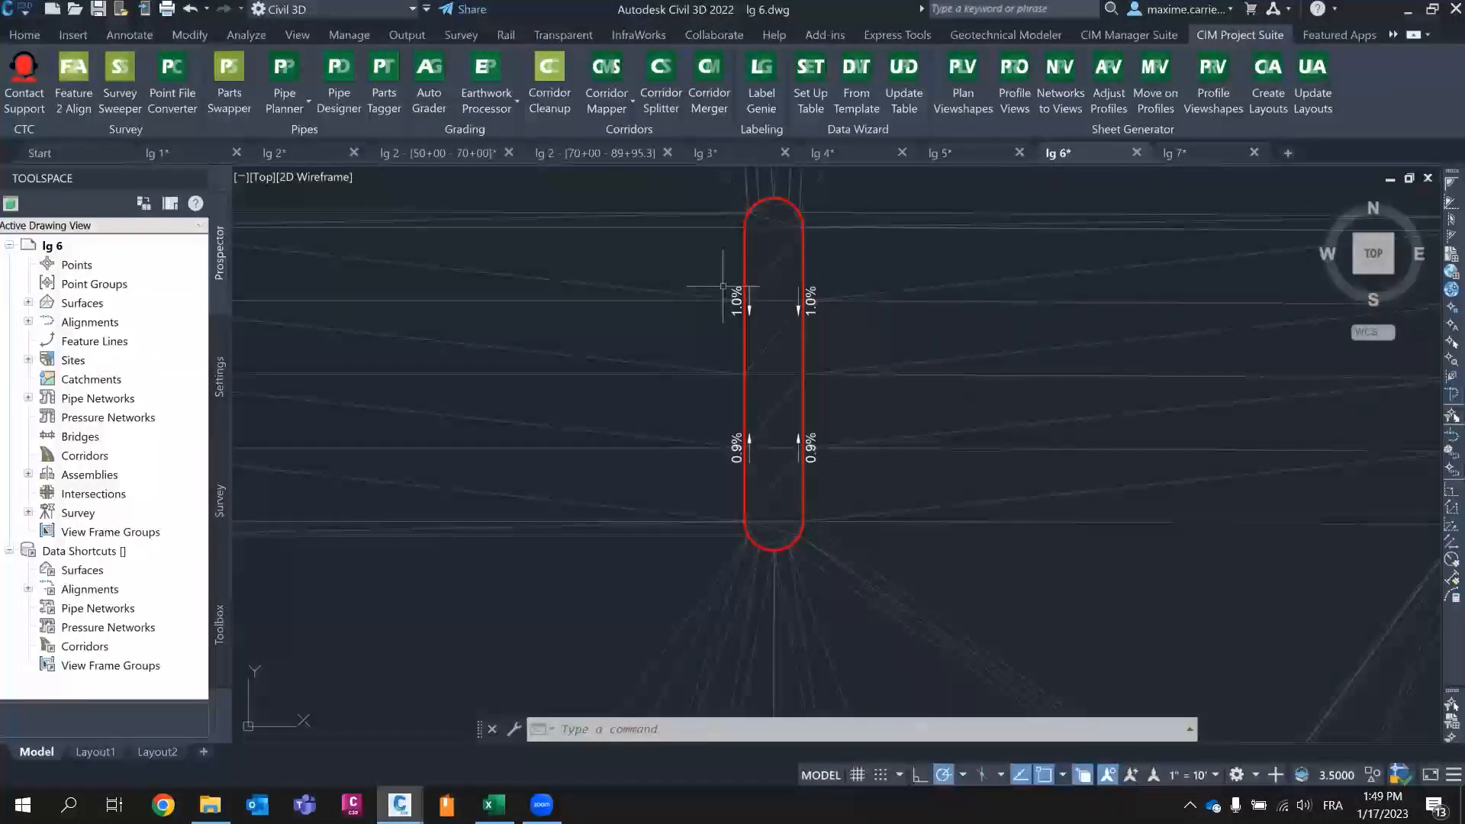
scroll(1067, 383, "down", 1)
middle_click_drag(604, 366, 863, 397)
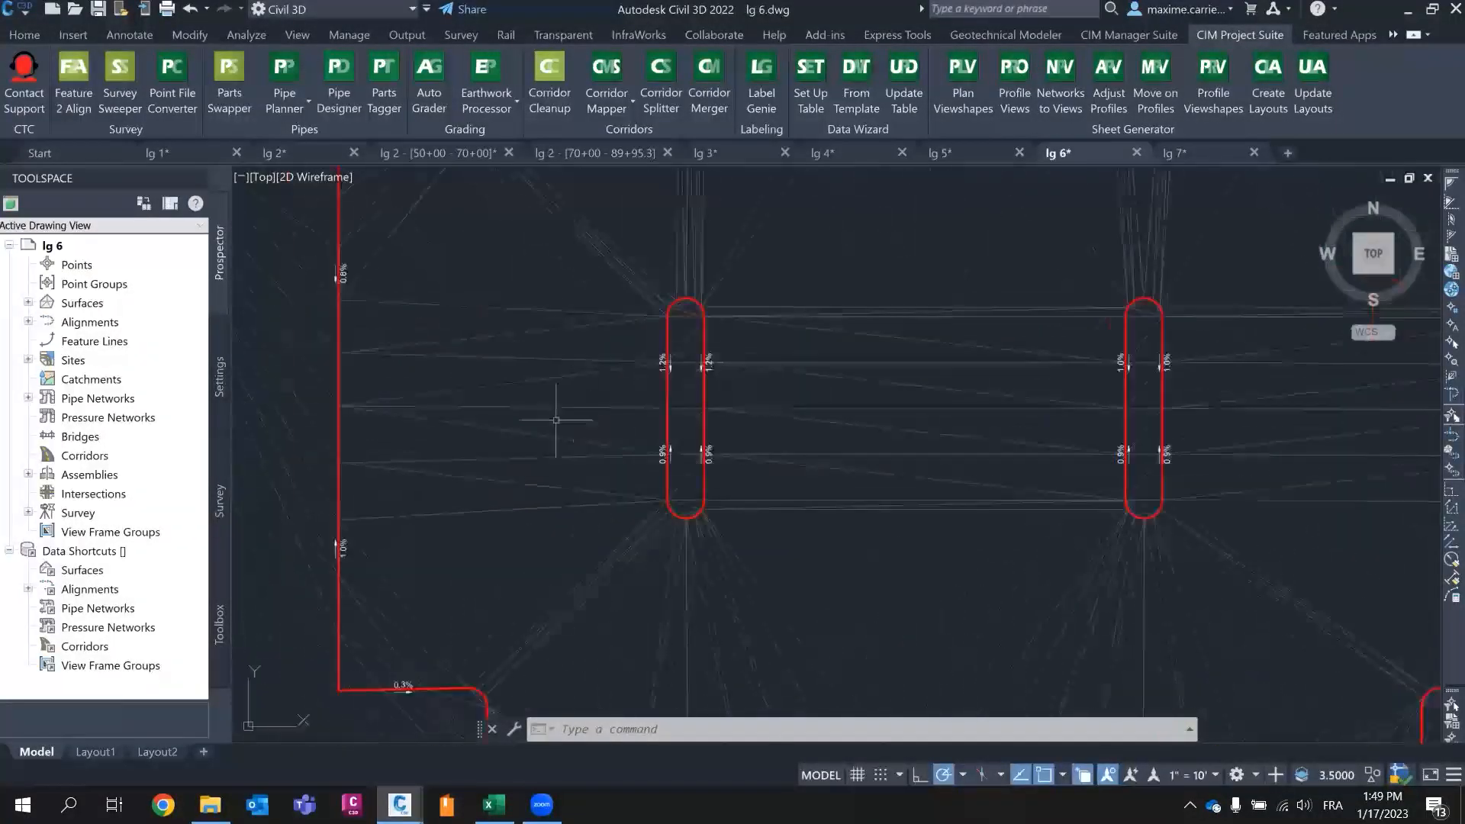
scroll(603, 498, "down", 2)
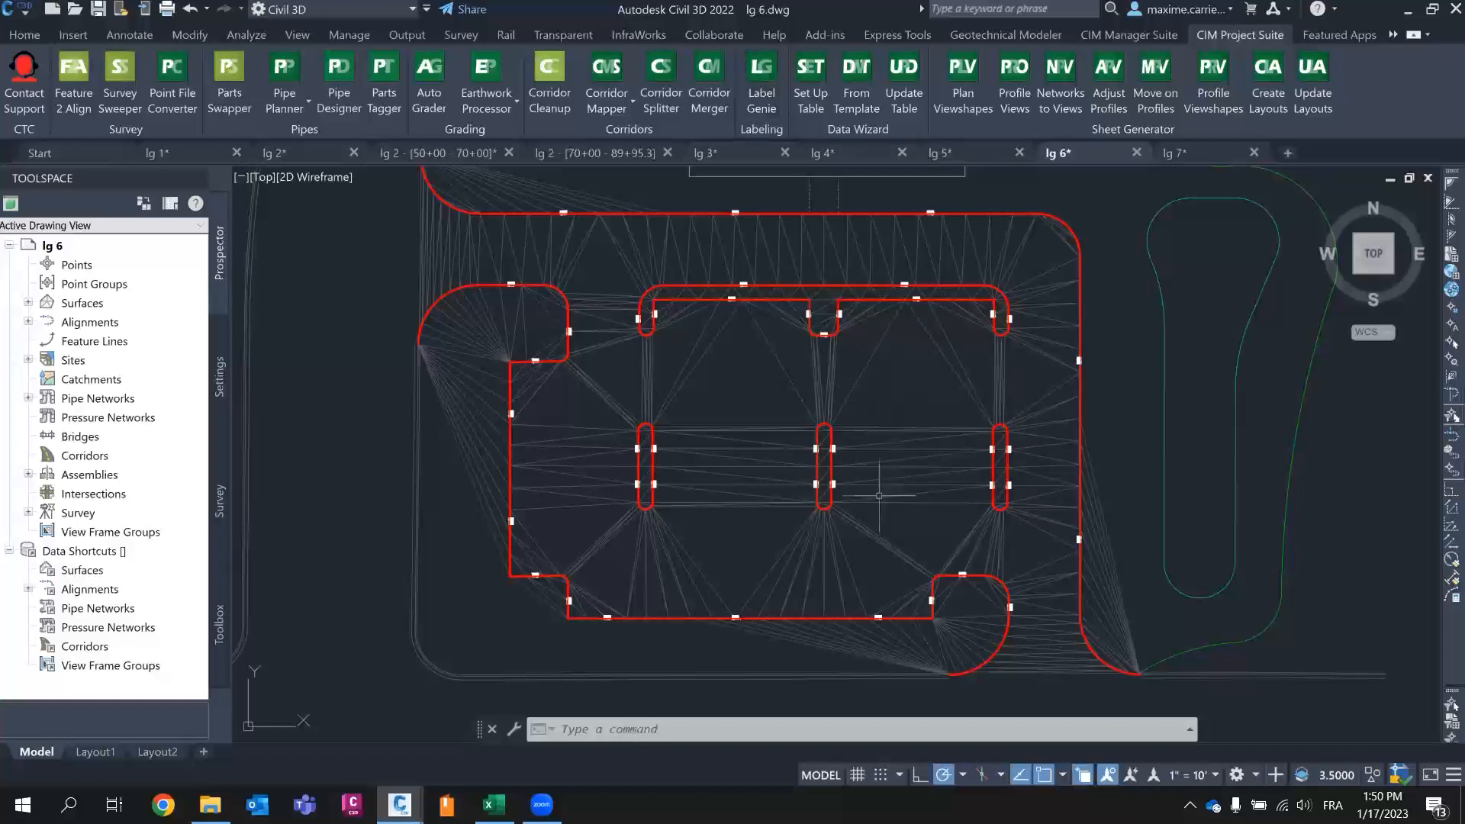
- Return to the subdivision and load the "28 - surface spot on lot lines" template in Label Genie, discarding the unsaved changes
scroll(675, 526, "down", 8)
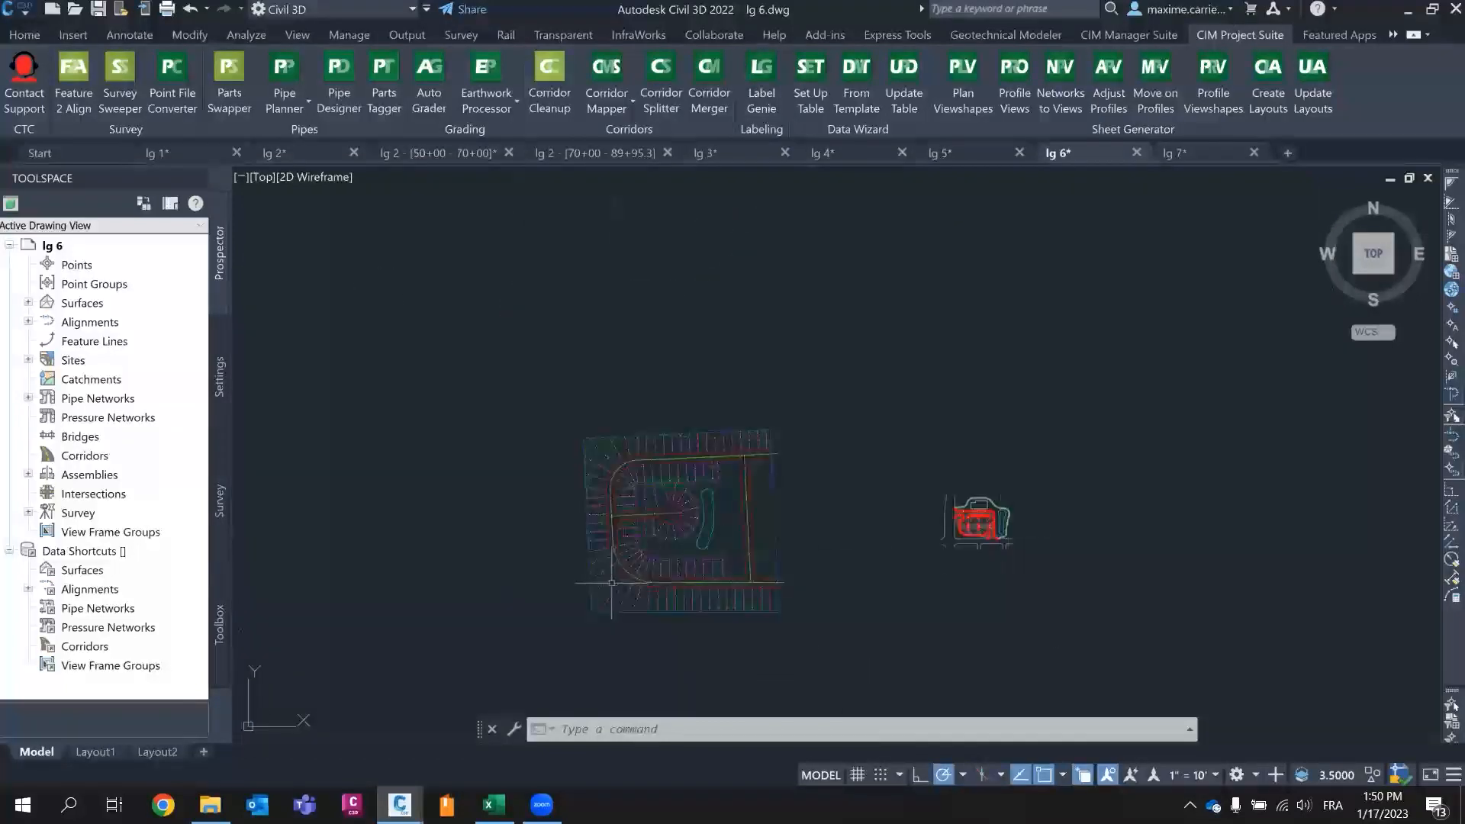
scroll(611, 583, "up", 8)
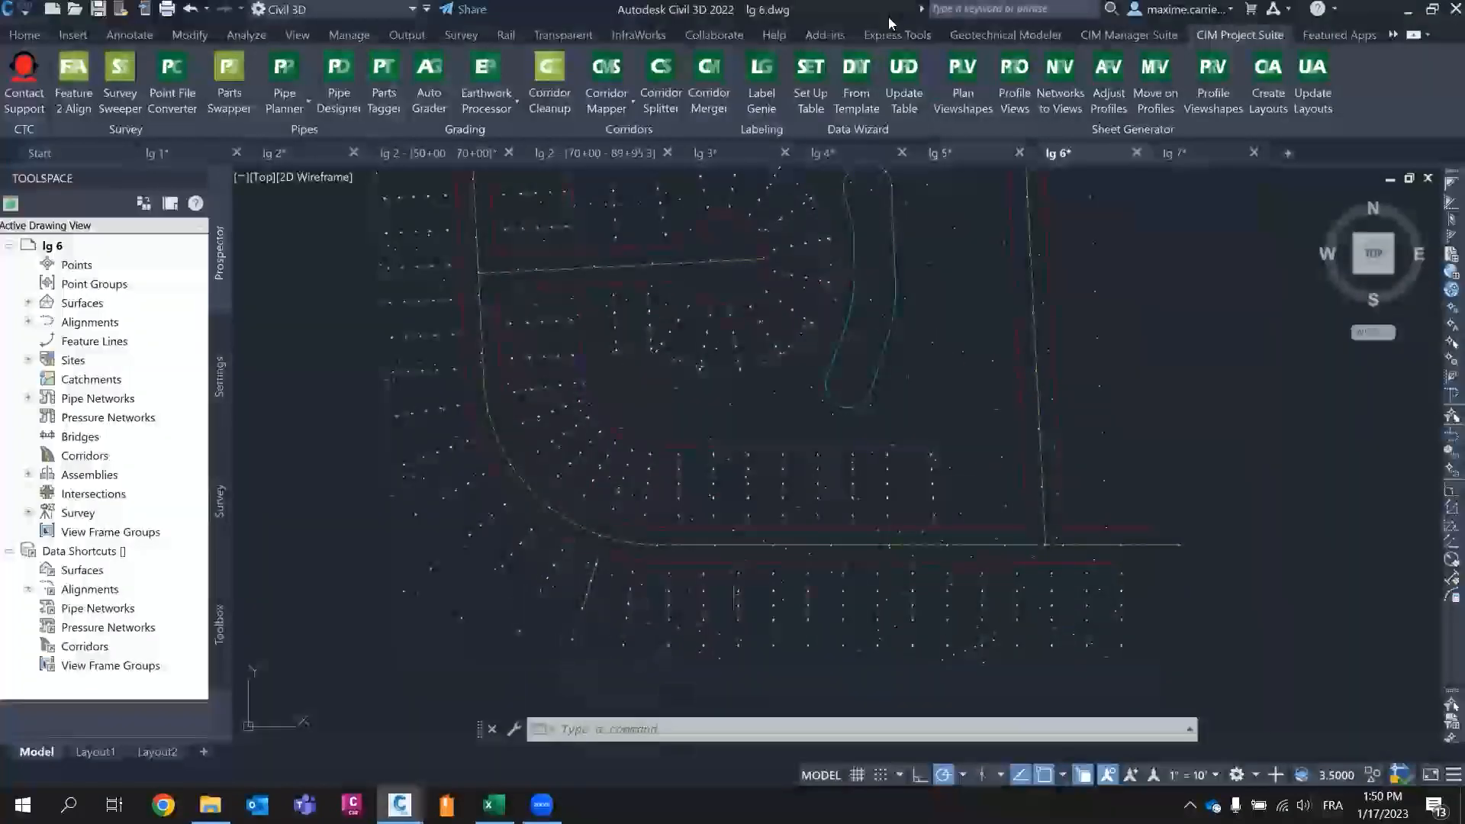
left_click(779, 90)
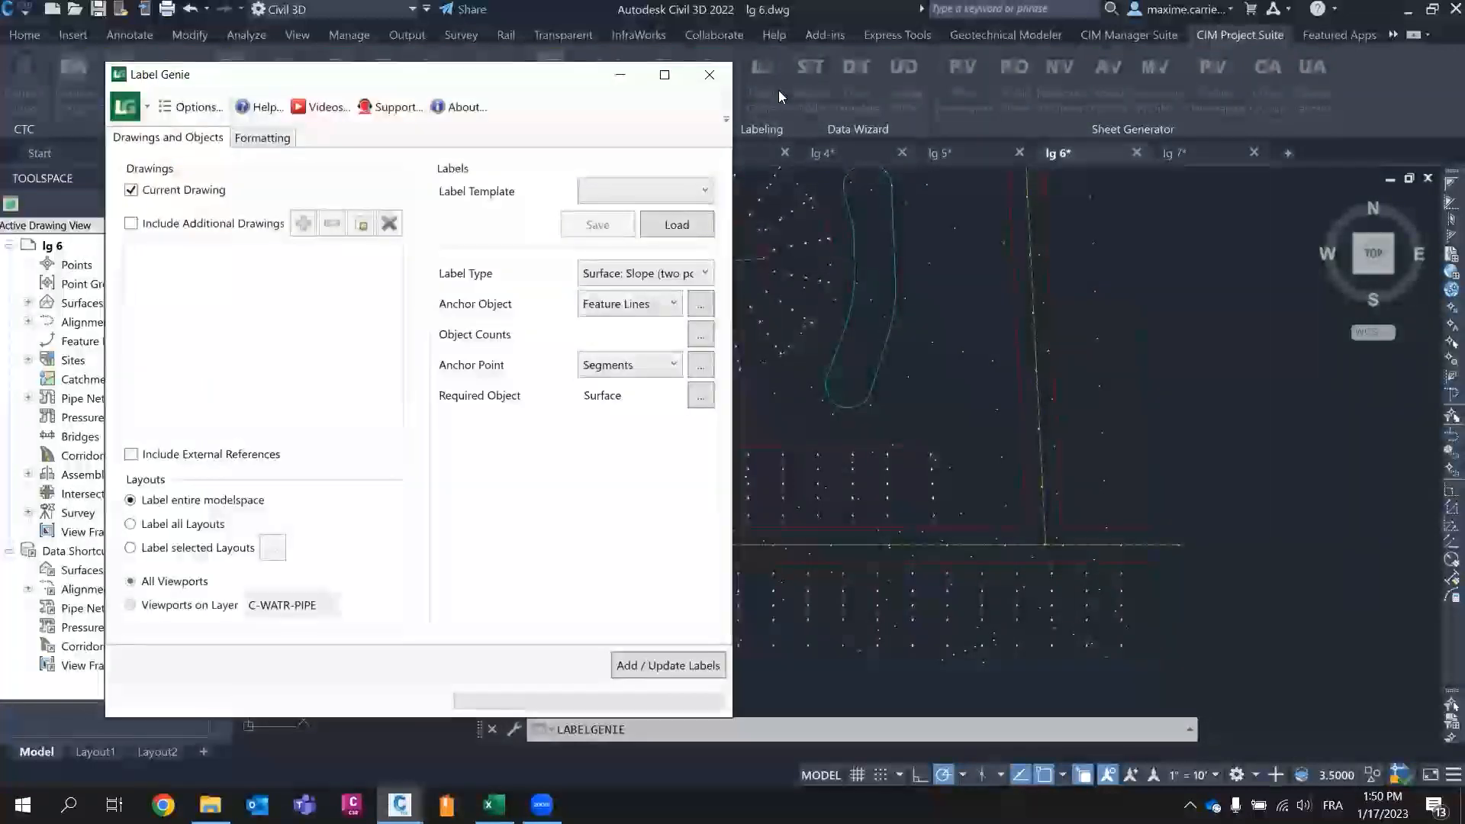
left_click(626, 188)
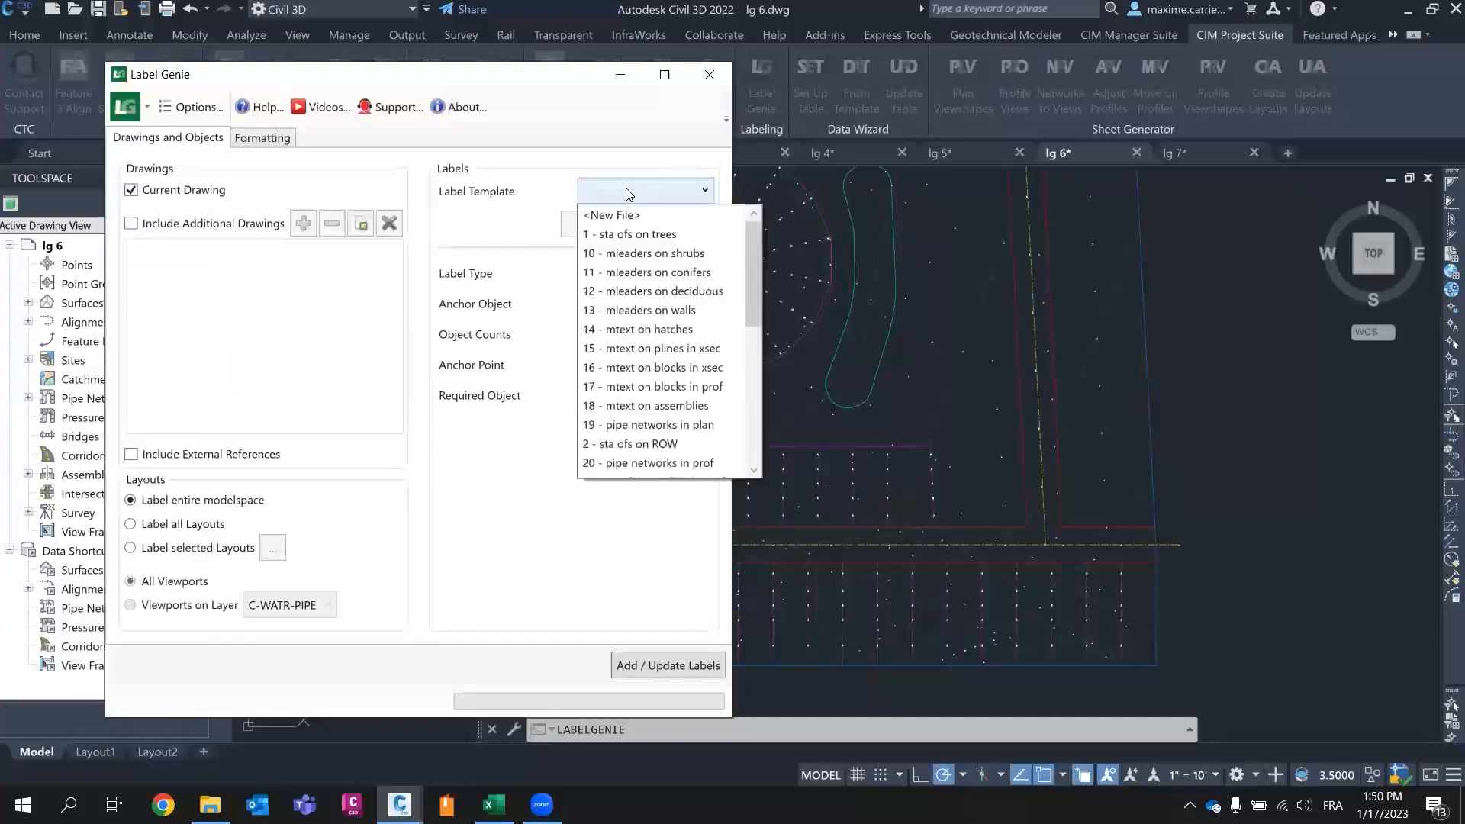
scroll(690, 331, "down", 5)
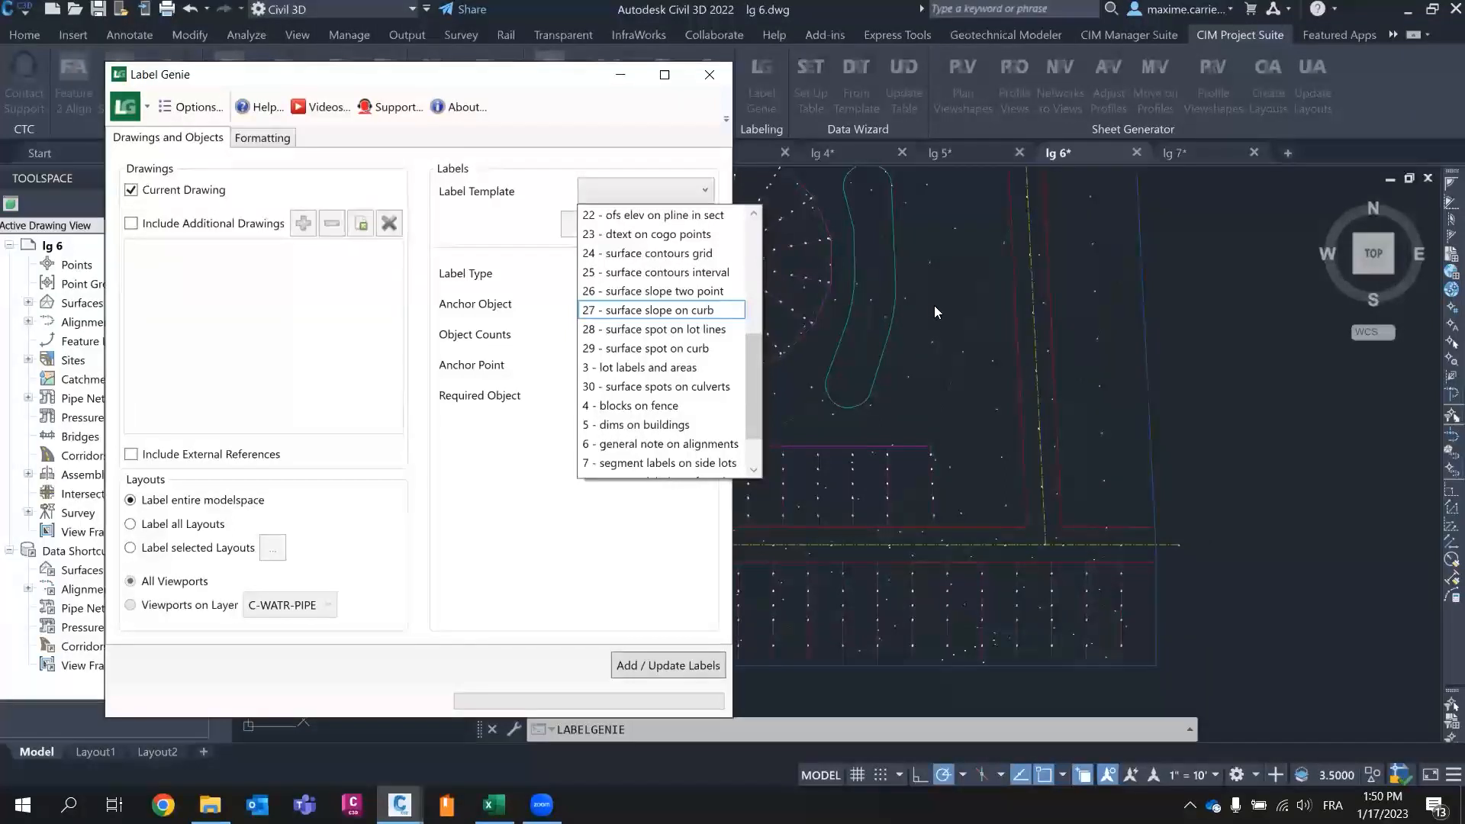
left_click(633, 330)
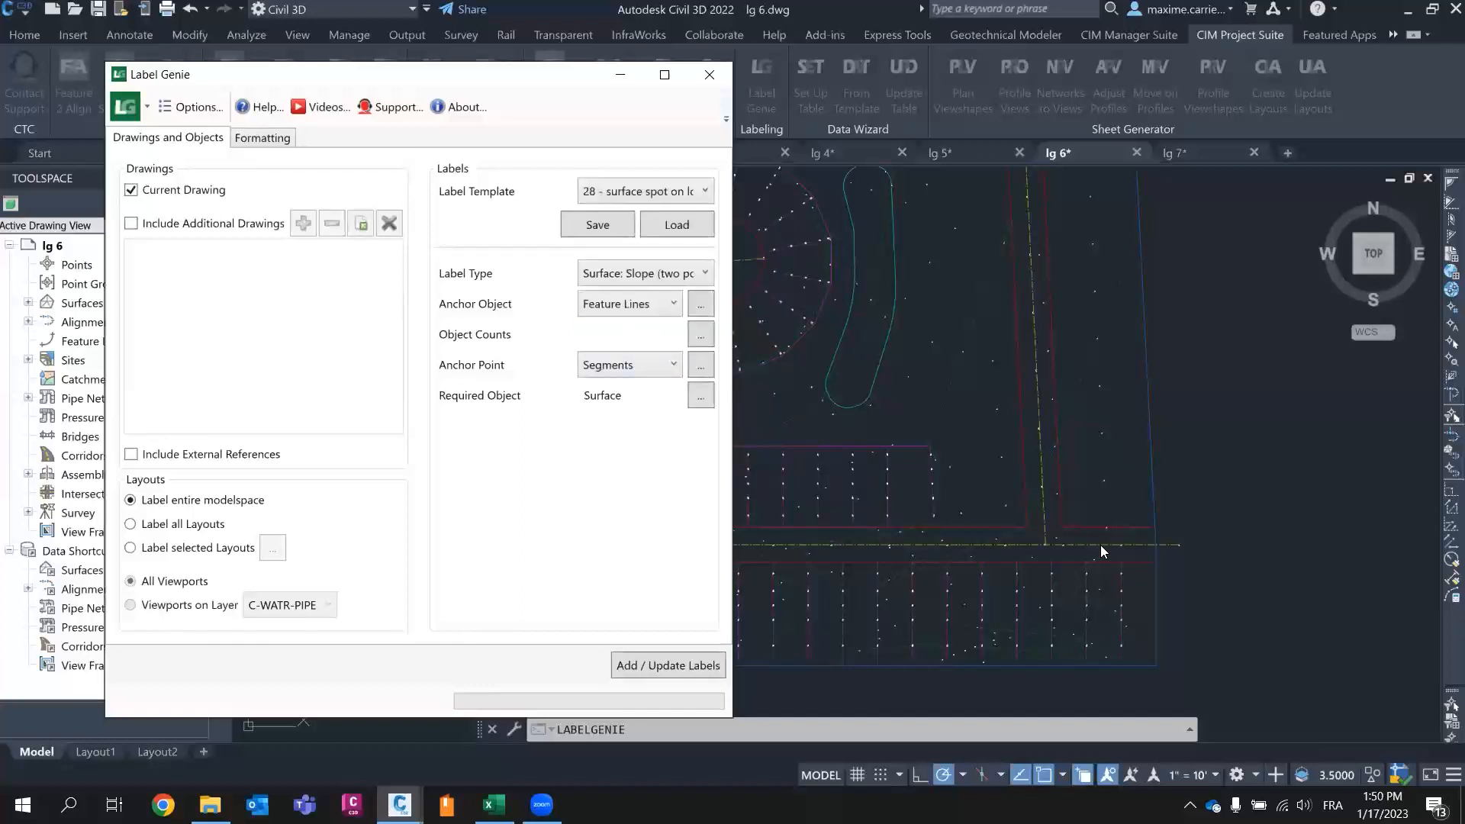
left_click(672, 221)
left_click(438, 433)
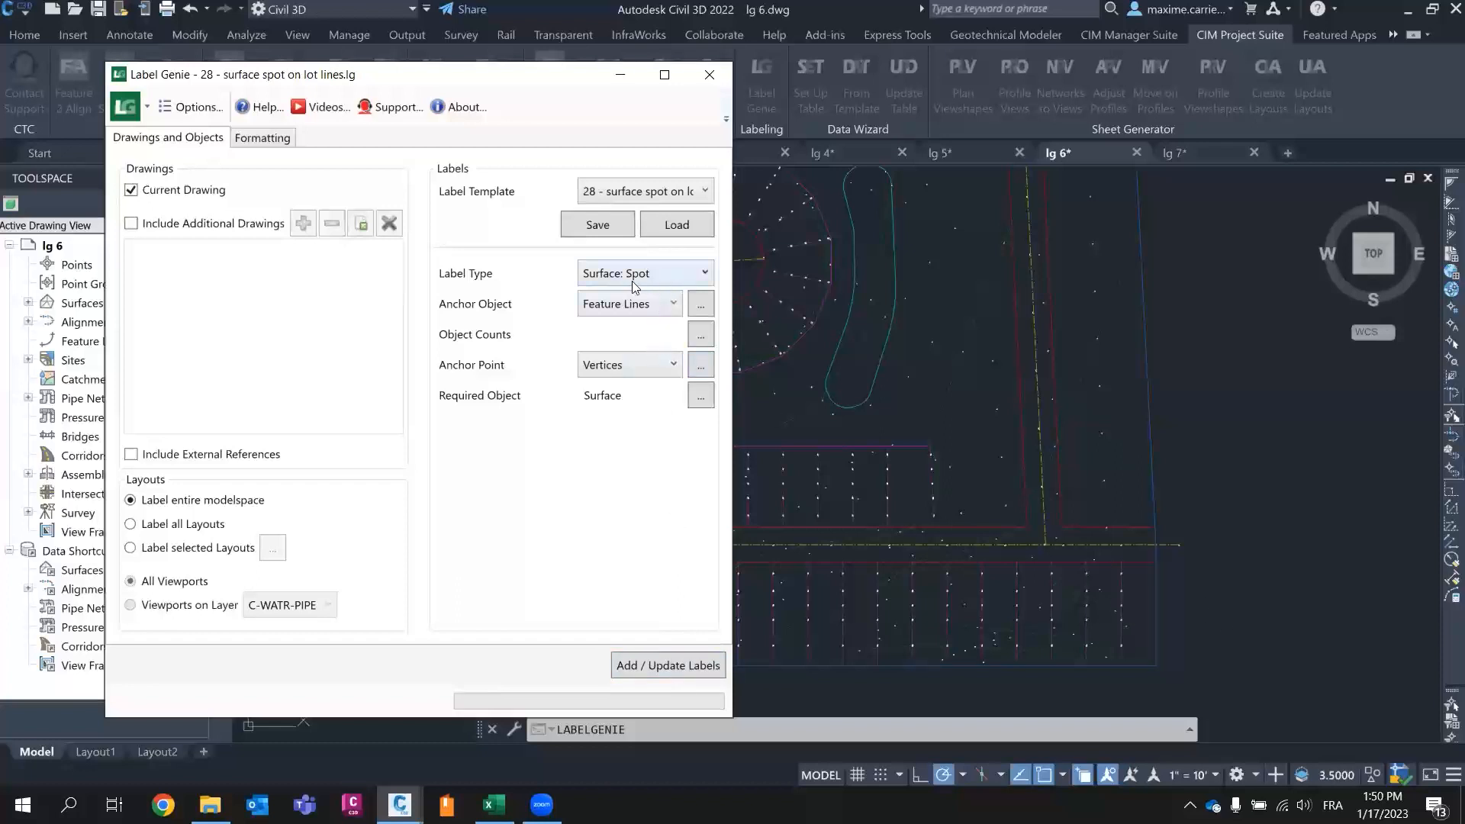
- Check the vertex anchor point options, add the surface spot labels to the lot feature lines, and close the status report and Label Genie
left_click(702, 366)
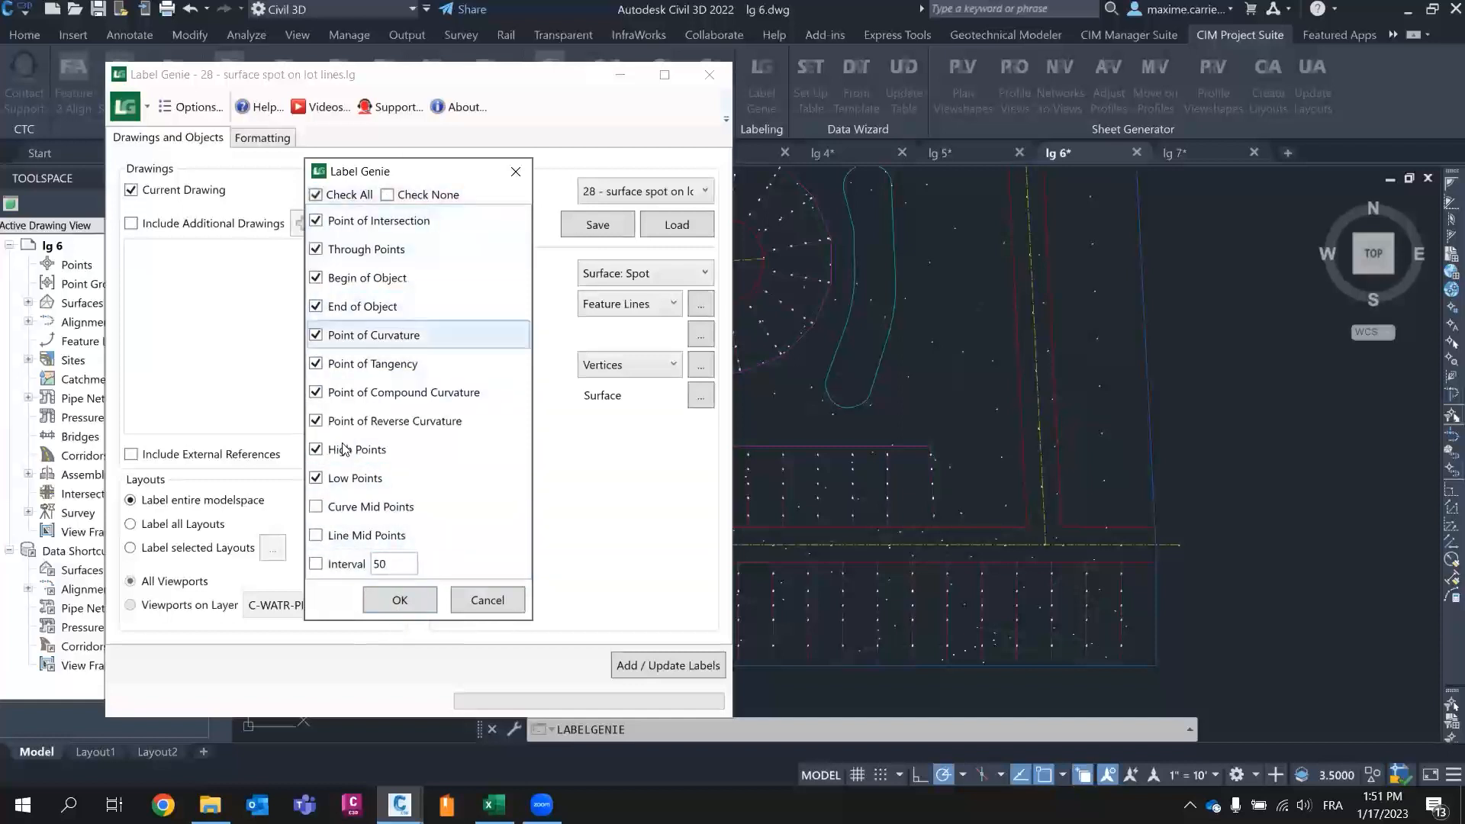
left_click(395, 607)
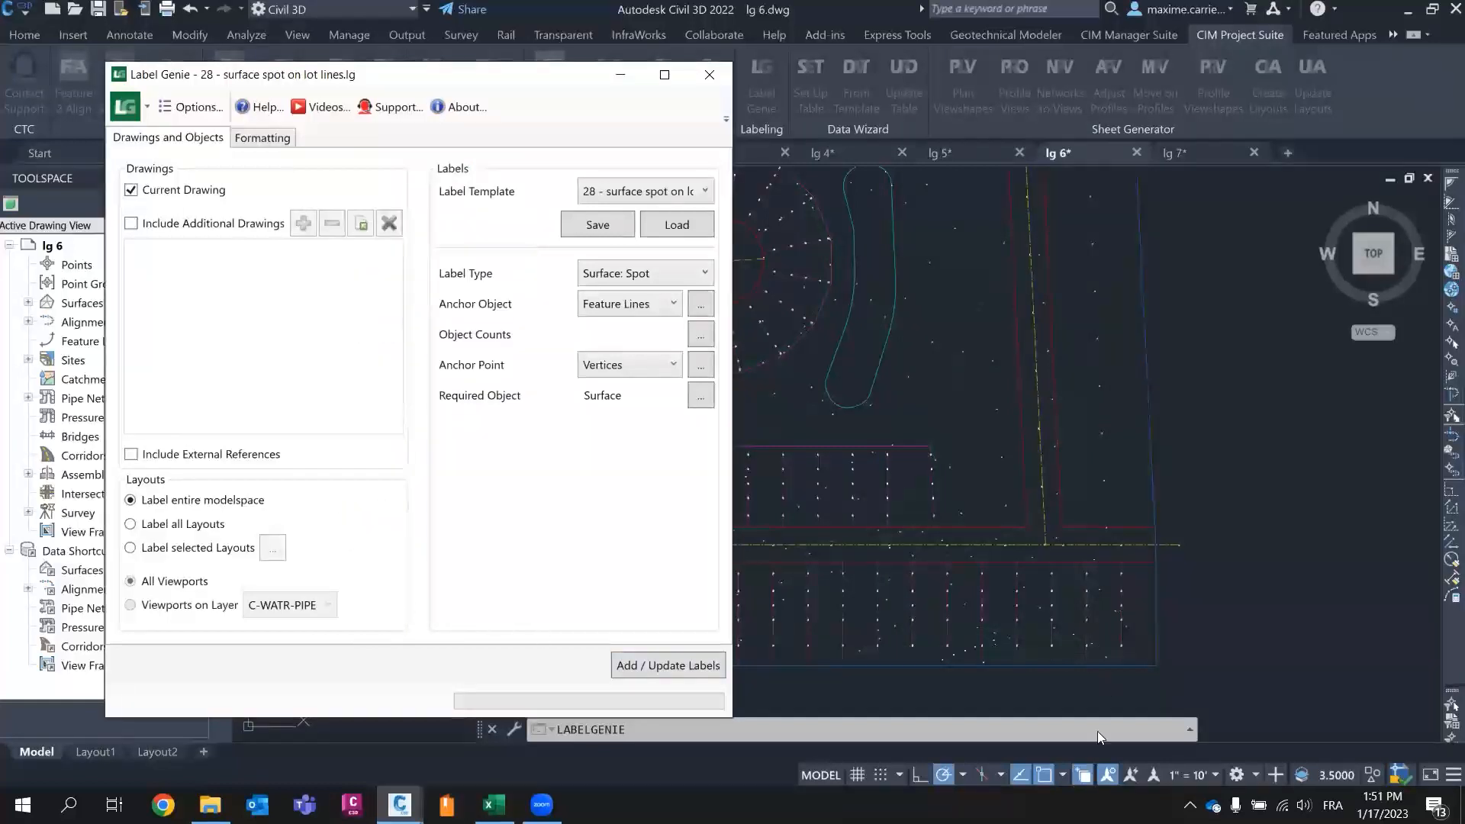
left_click(641, 668)
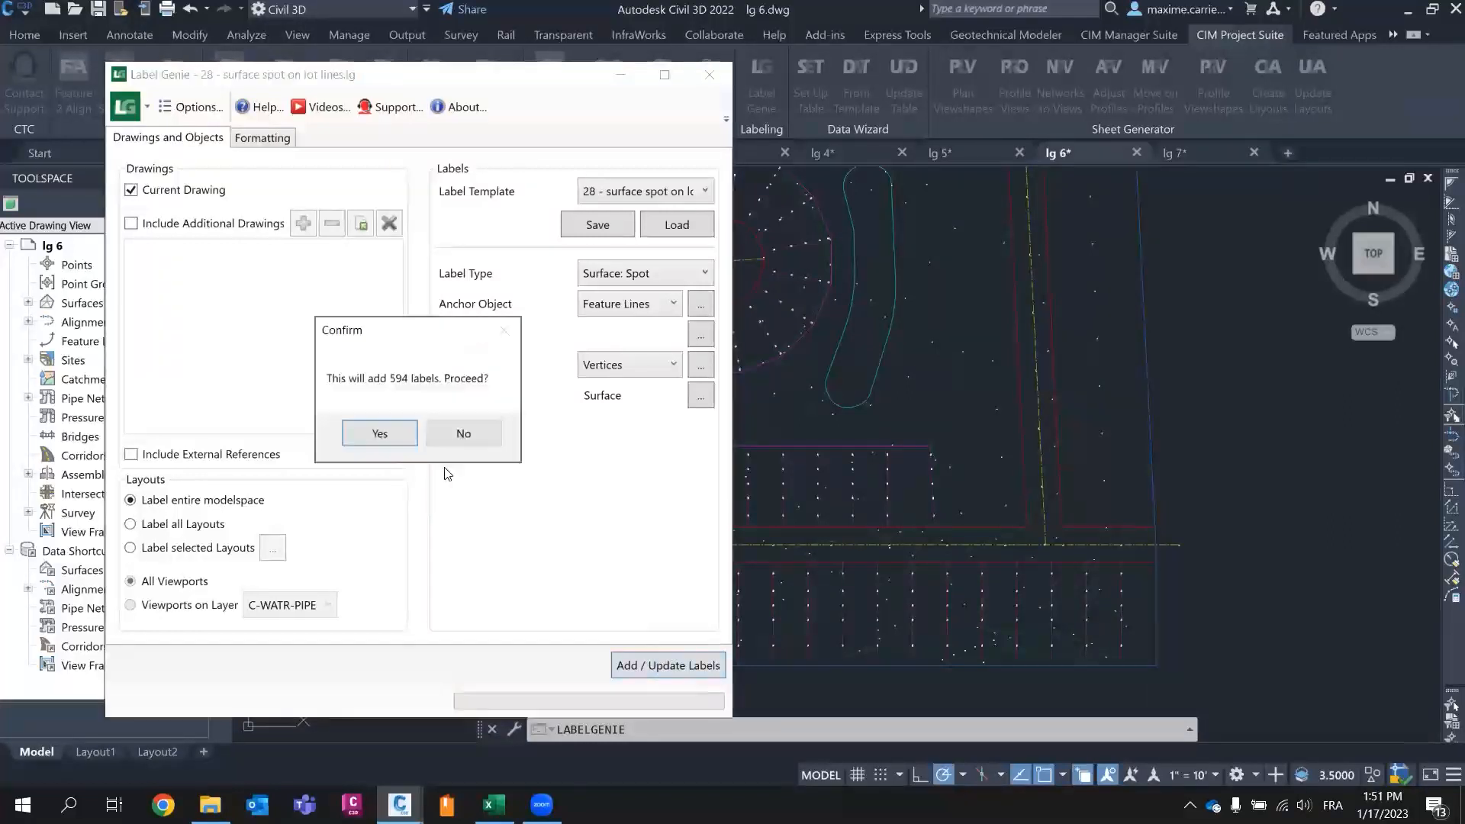
left_click(373, 429)
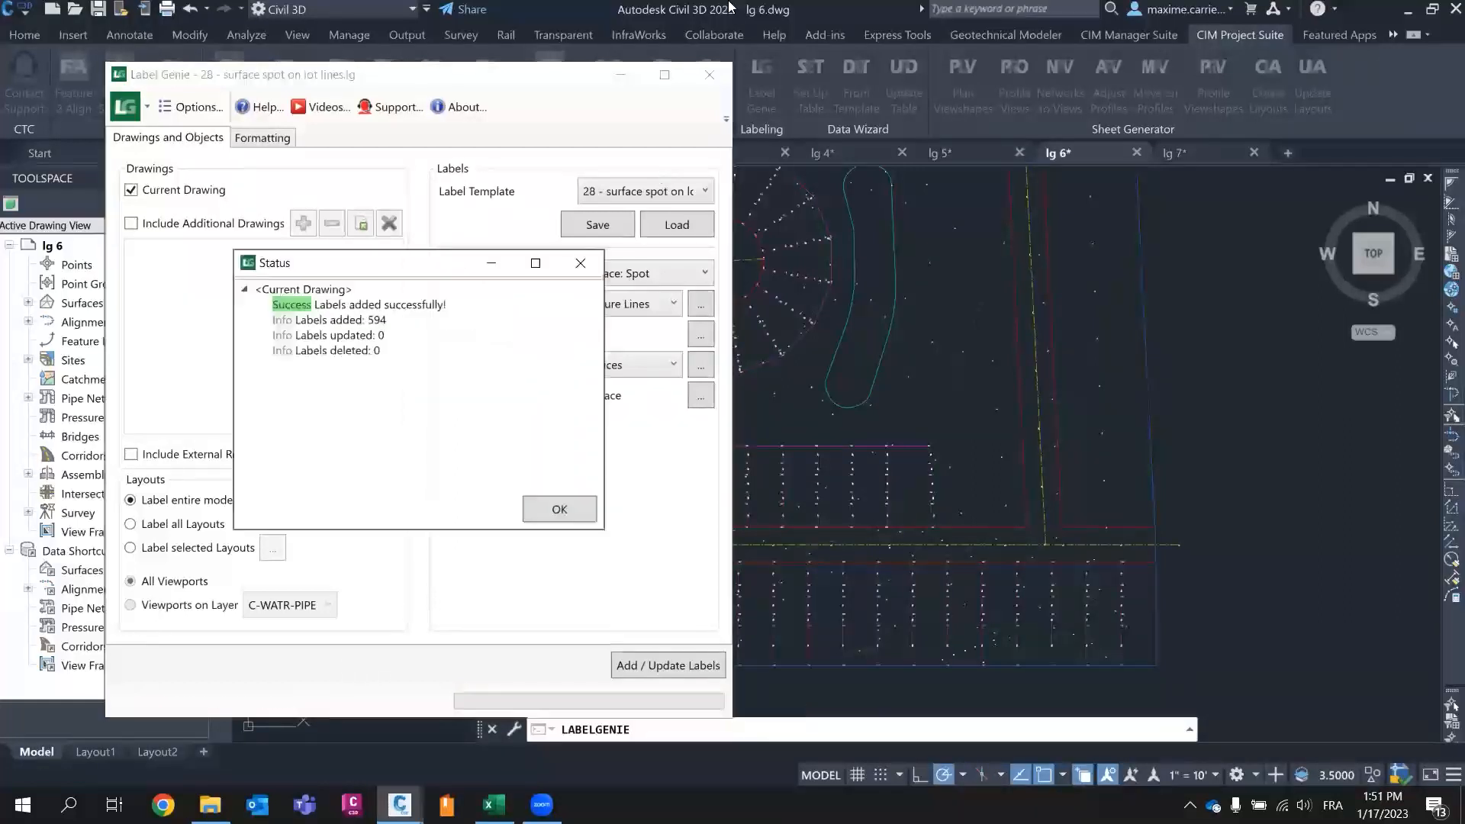
left_click(560, 509)
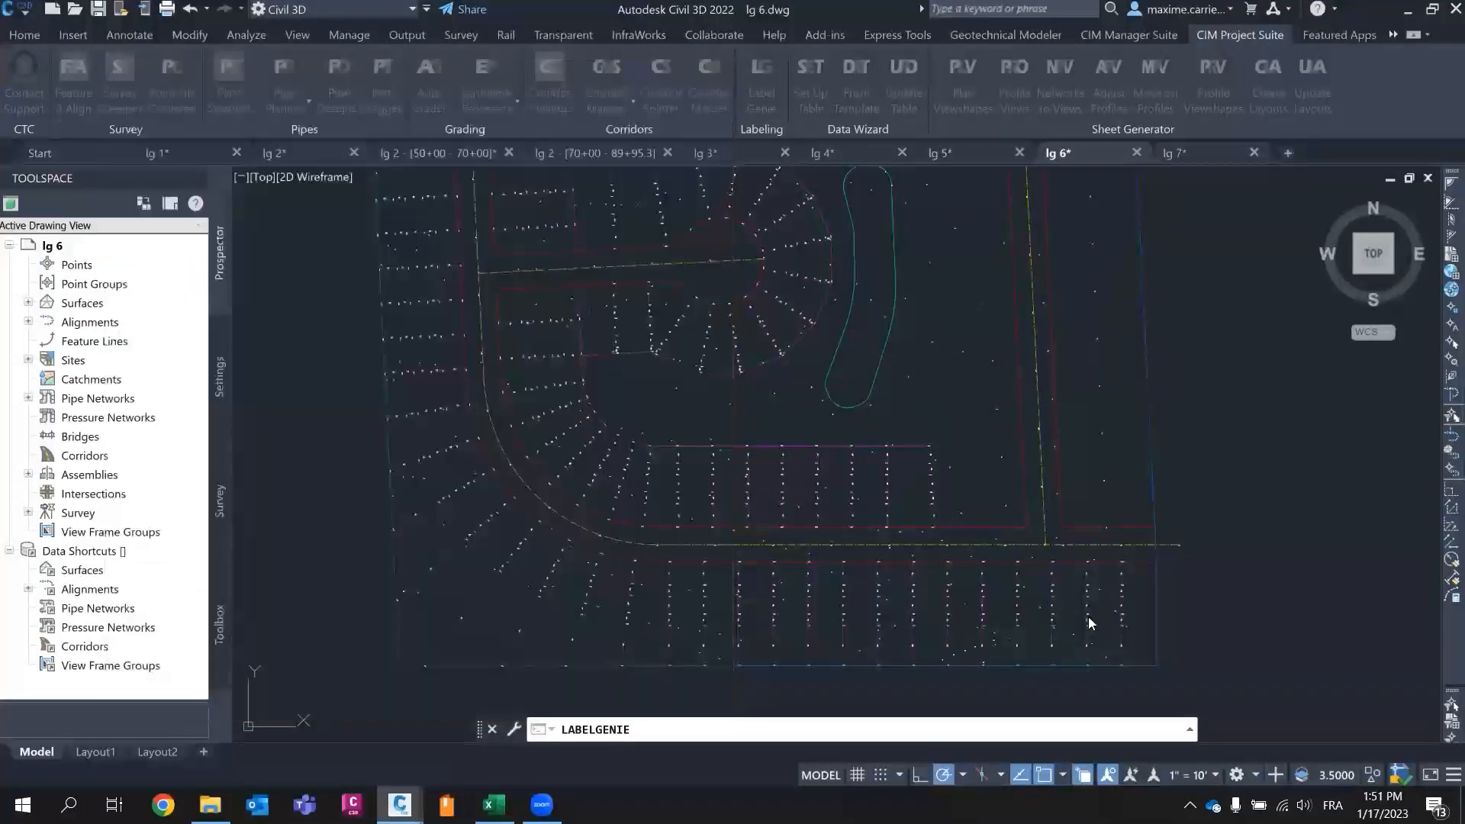
- Inspect the surface spot elevation labels along the subdivision lot lines, up close and across the rows of lots
scroll(1139, 601, "up", 5)
middle_click_drag(943, 213, 965, 373)
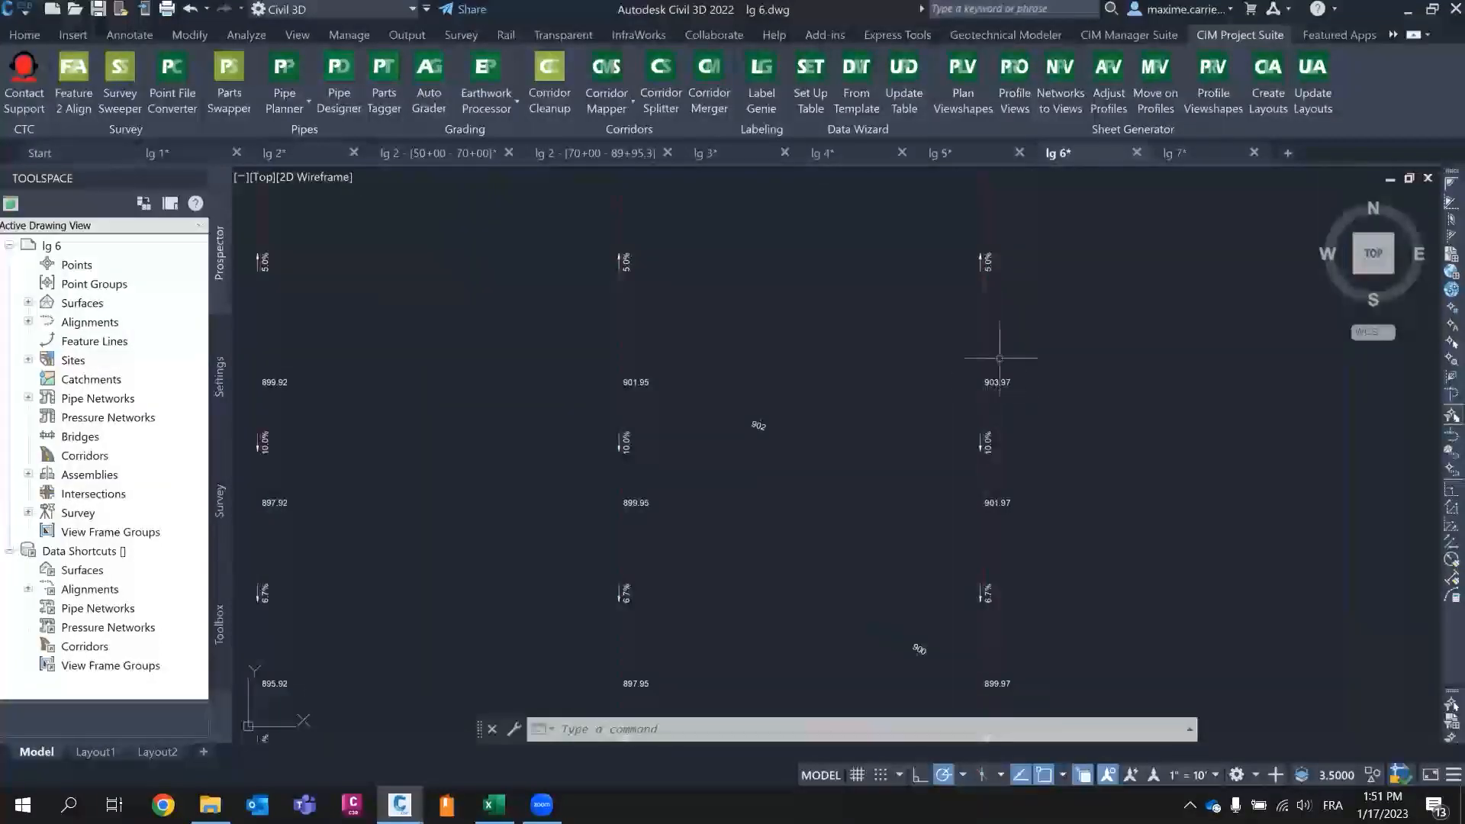
scroll(996, 458, "down", 5)
scroll(998, 478, "up", 5)
mouse_move(1017, 448)
middle_mouse_down()
mouse_move(979, 536)
mouse_move(1034, 582)
middle_mouse_up()
scroll(661, 337, "up", 4)
scroll(1023, 409, "down", 4)
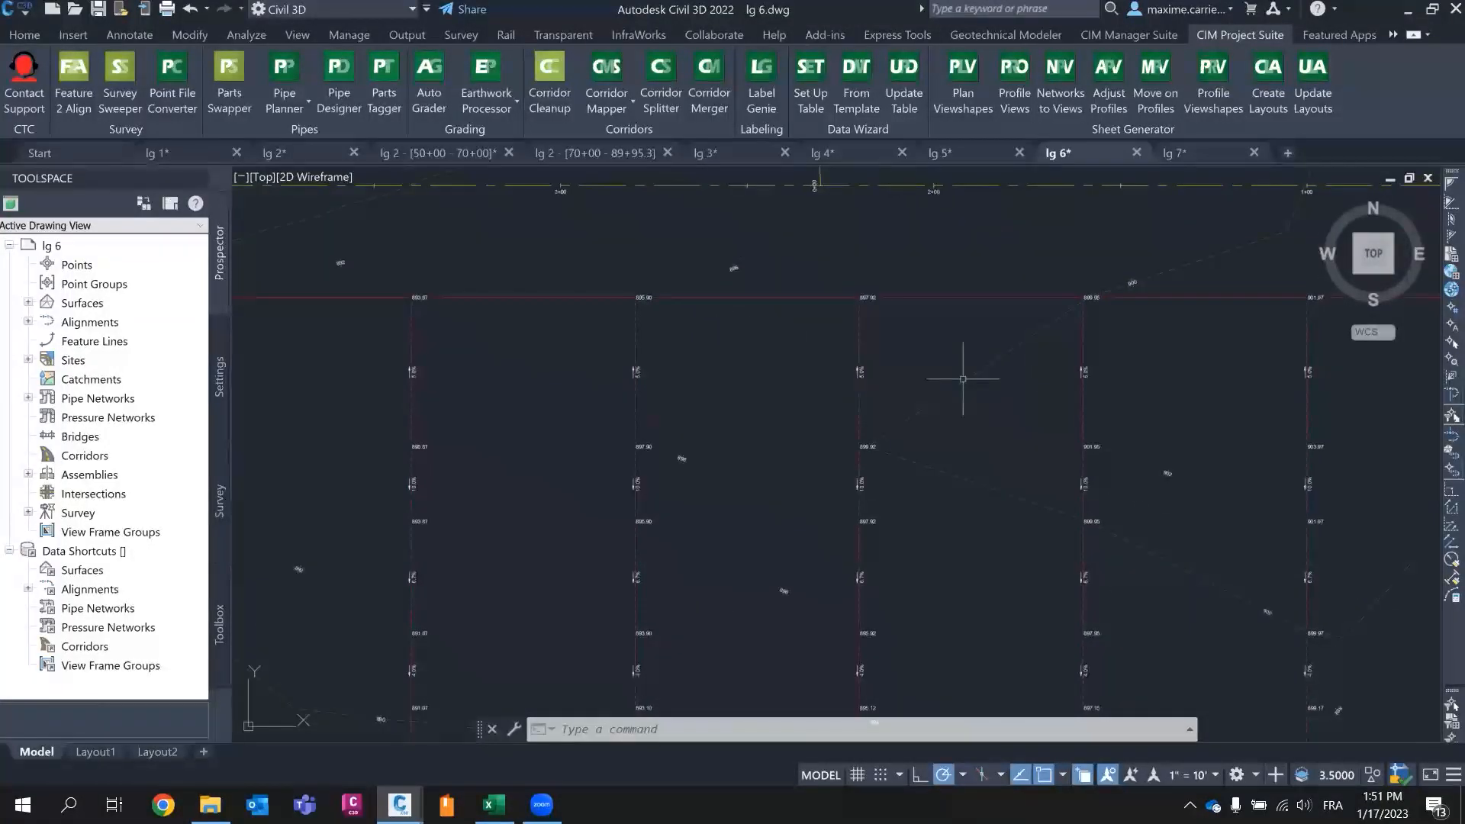
scroll(947, 397, "down", 3)
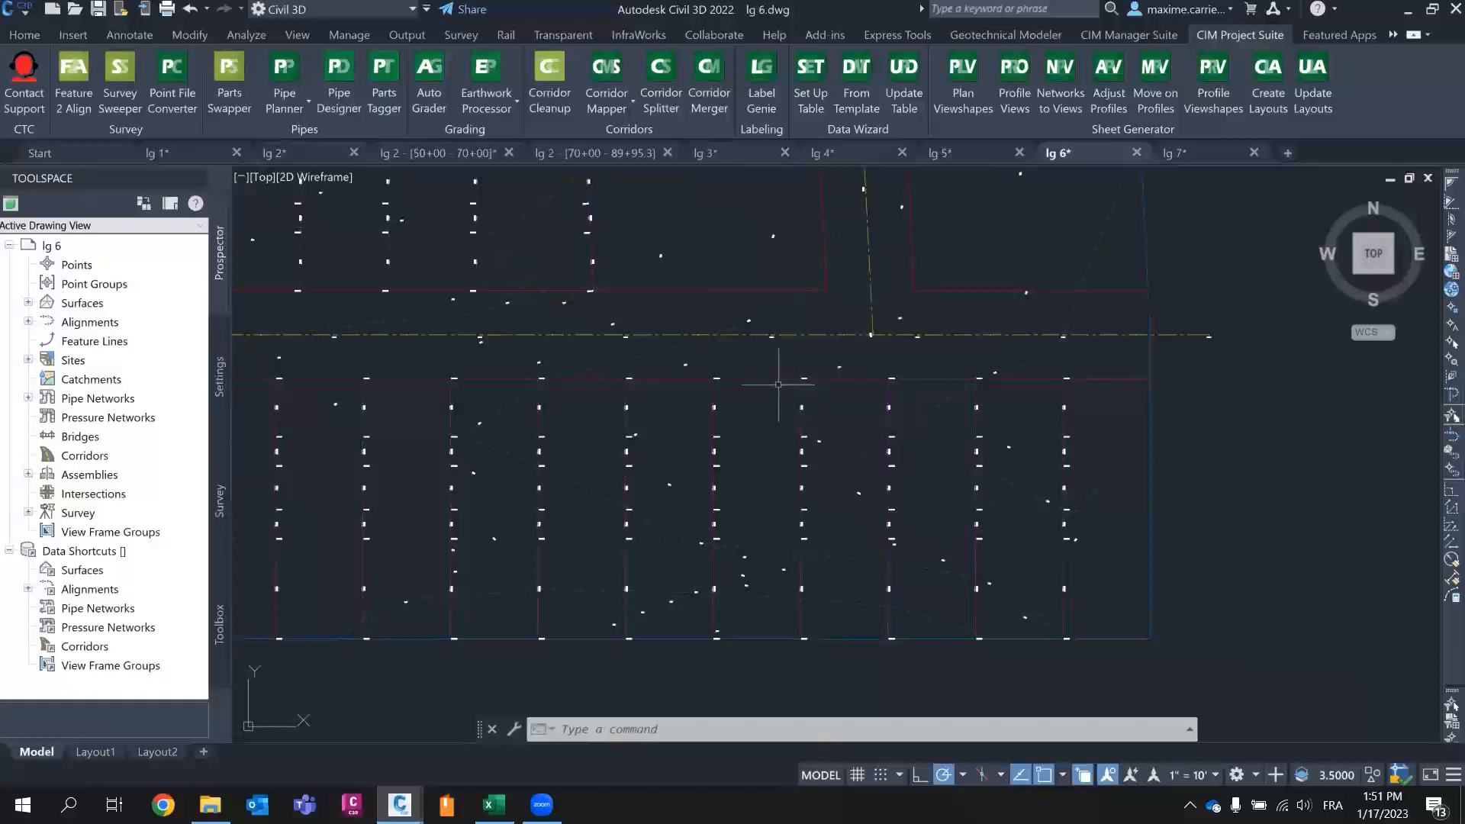
middle_click_drag(871, 450, 1168, 464)
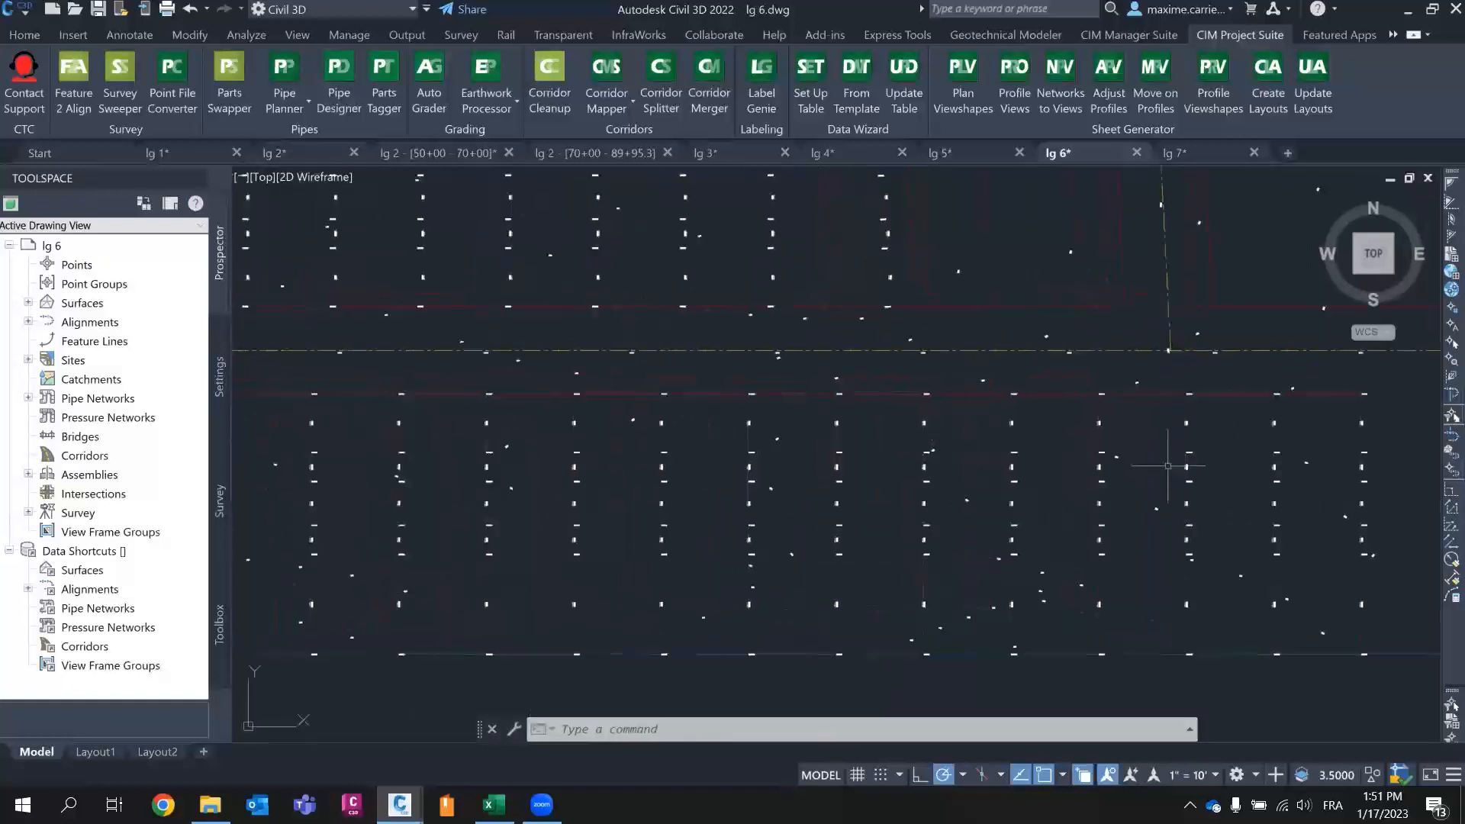
scroll(523, 496, "down", 3)
mouse_move(568, 456)
middle_mouse_down()
mouse_move(598, 484)
mouse_move(640, 452)
middle_mouse_up()
left_click(763, 84)
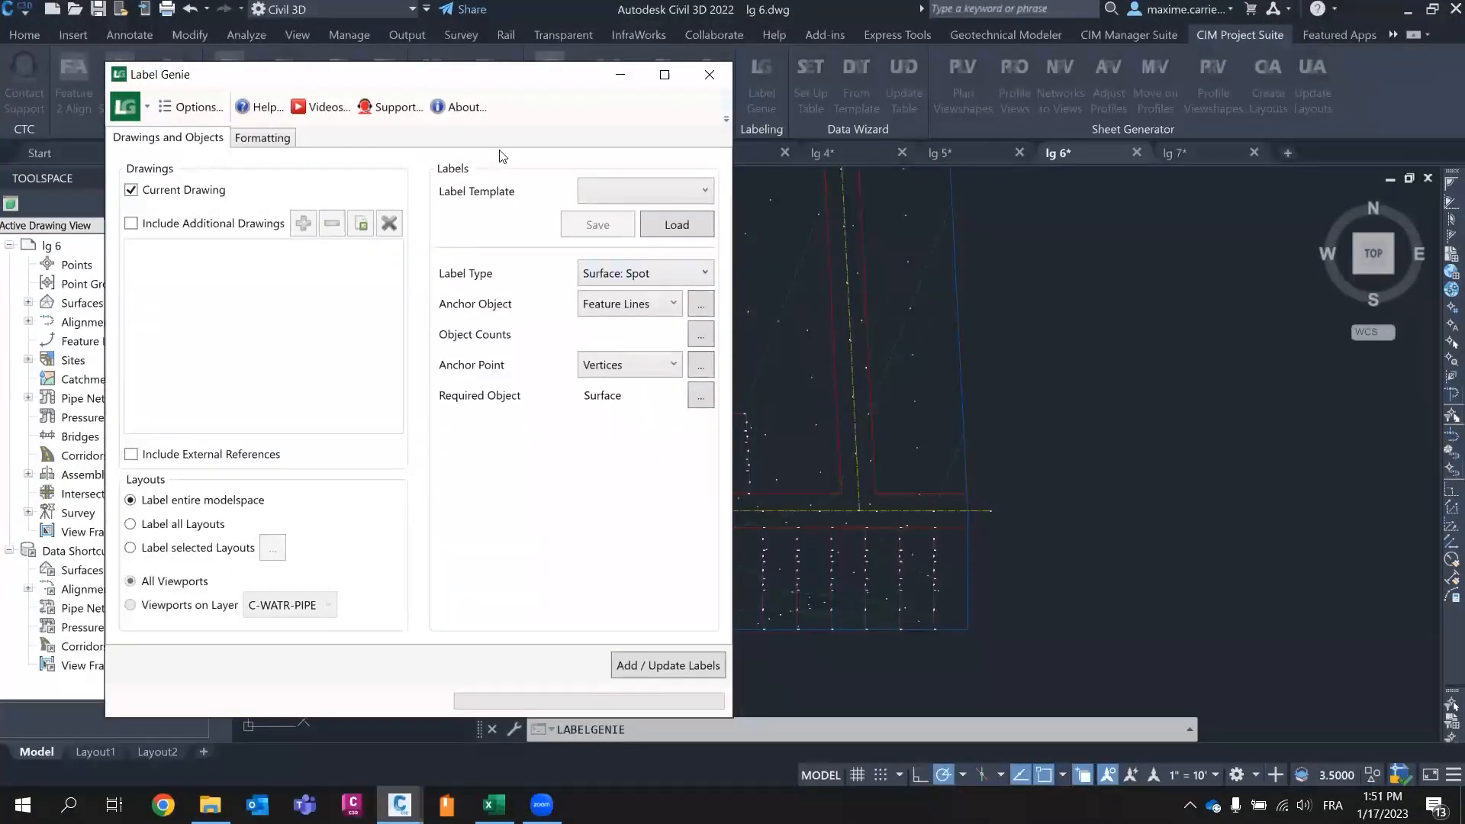
left_click(621, 187)
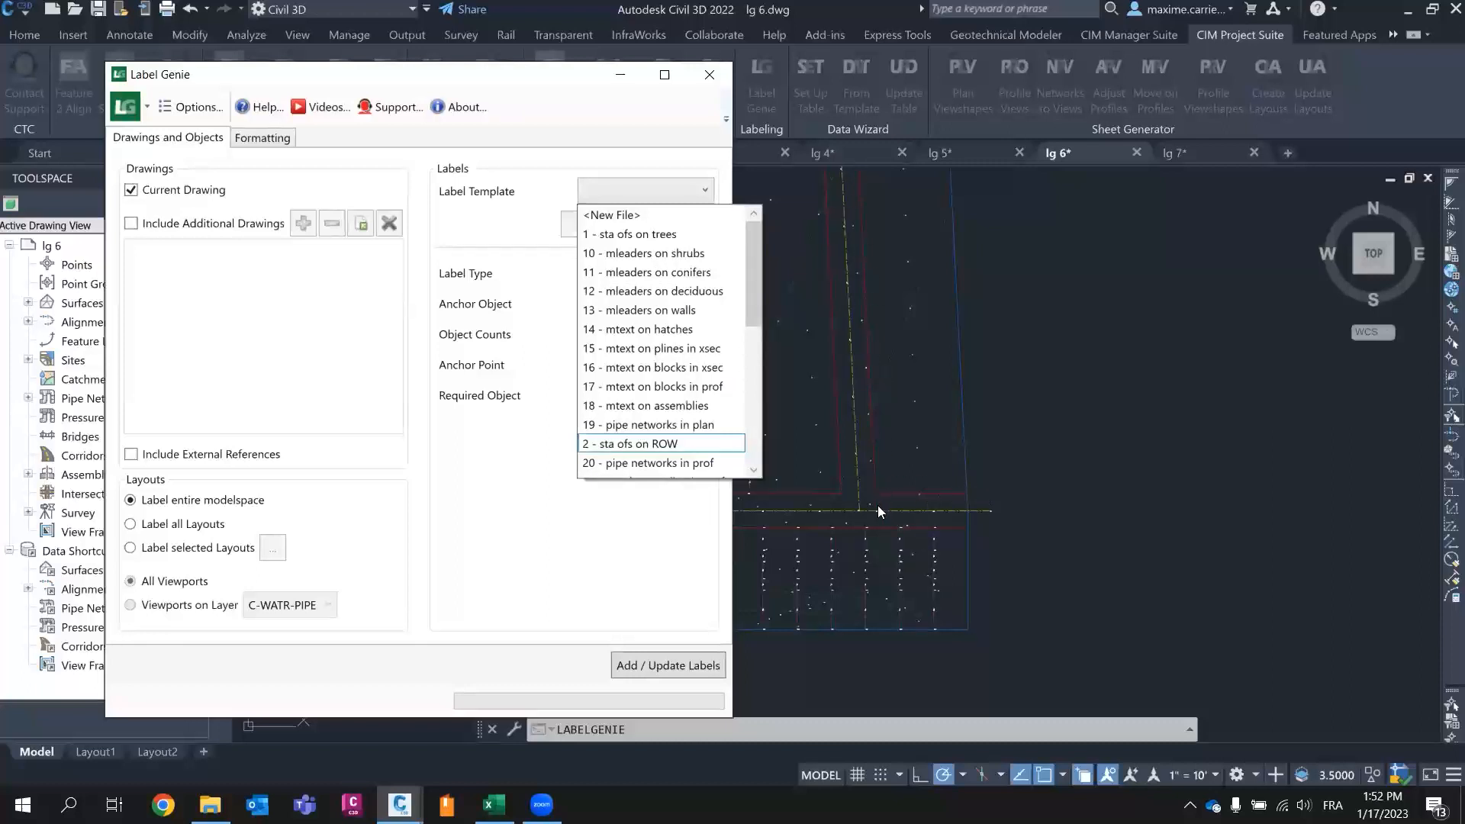
scroll(698, 418, "down", 5)
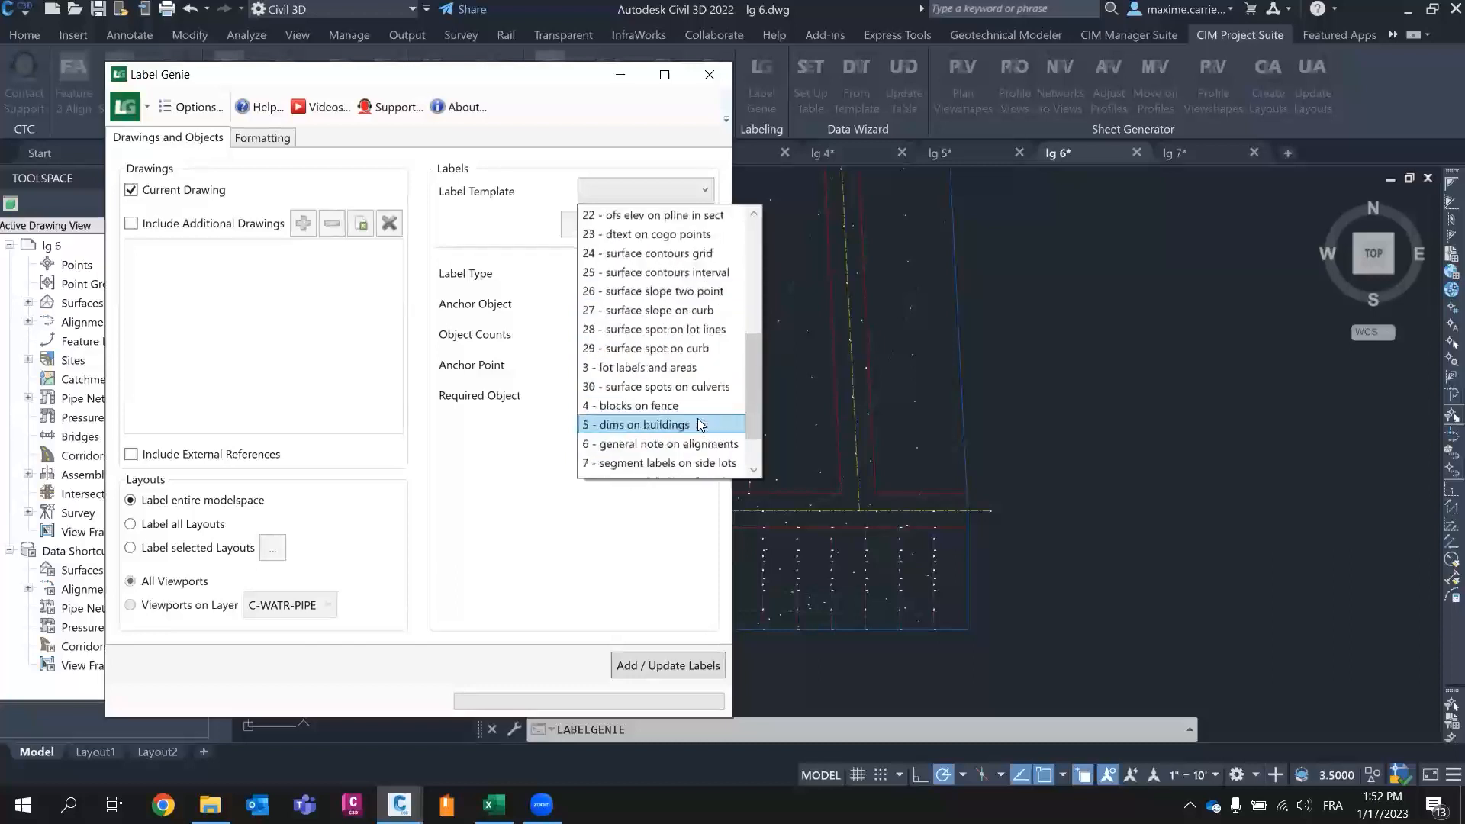
left_click(671, 367)
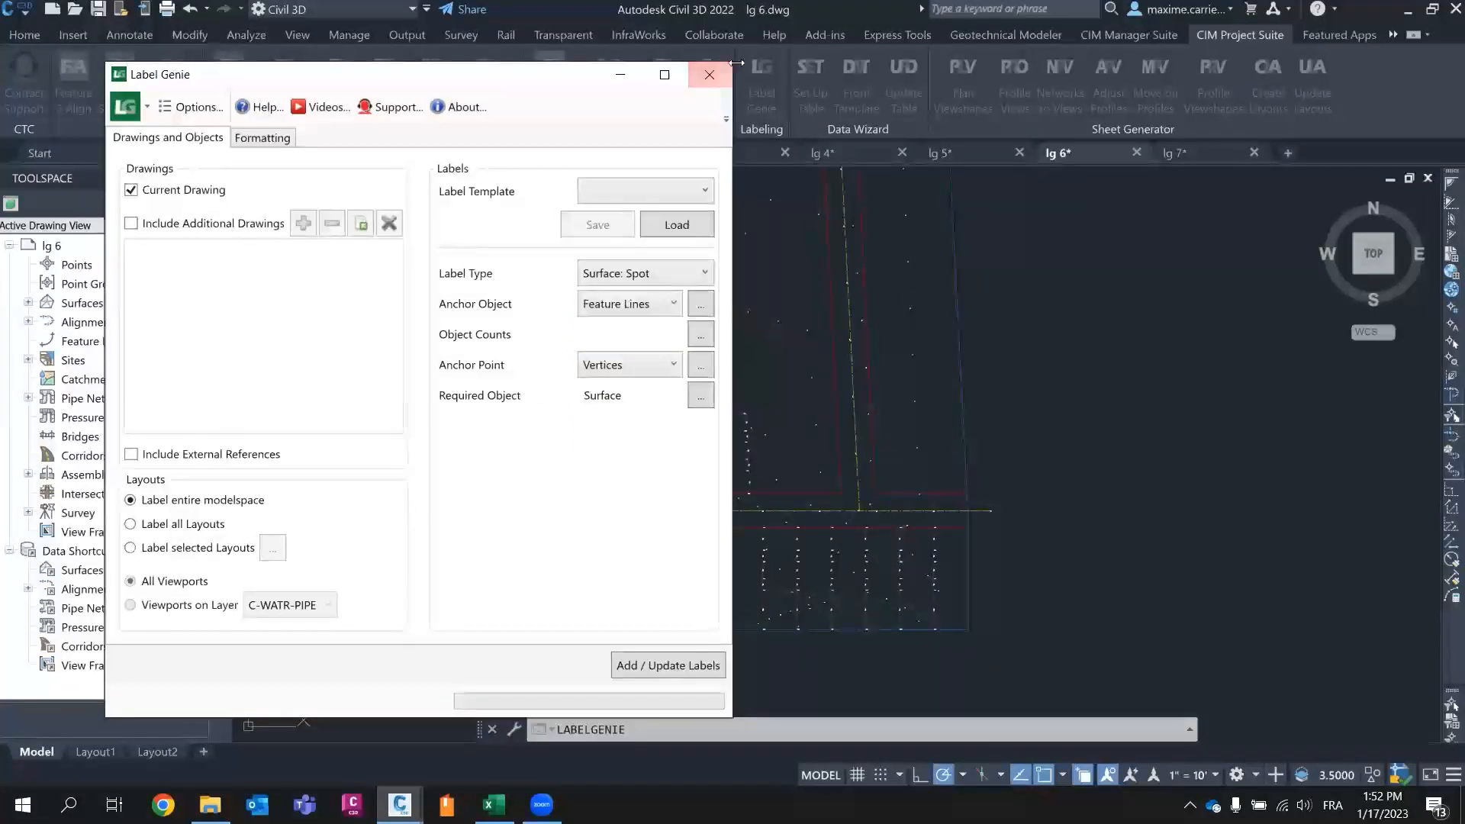
left_click(709, 74)
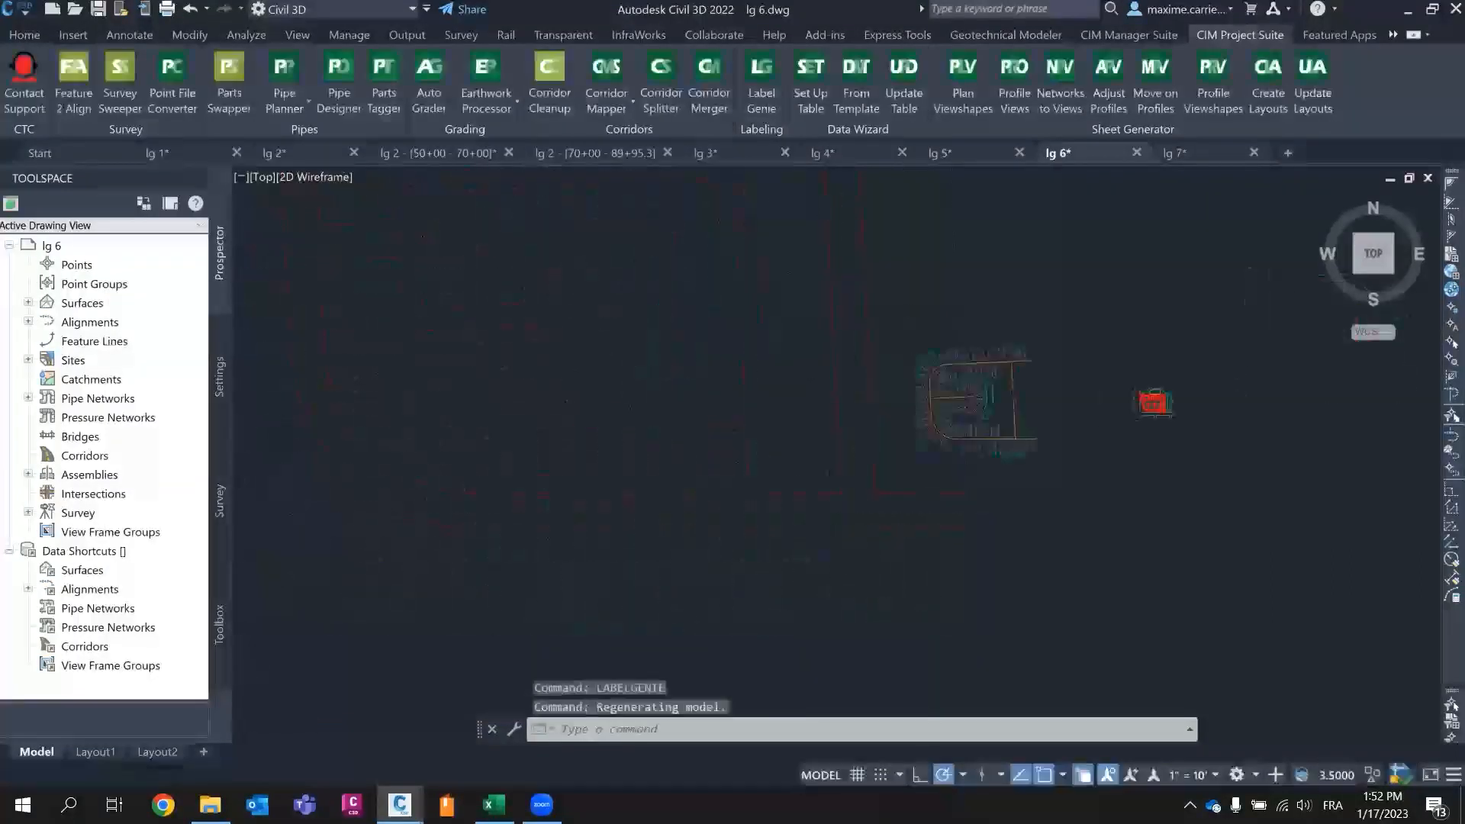
- Go to the parking lot and load the "29 - surface spot on curb" template in Label Genie
scroll(713, 488, "up", 3)
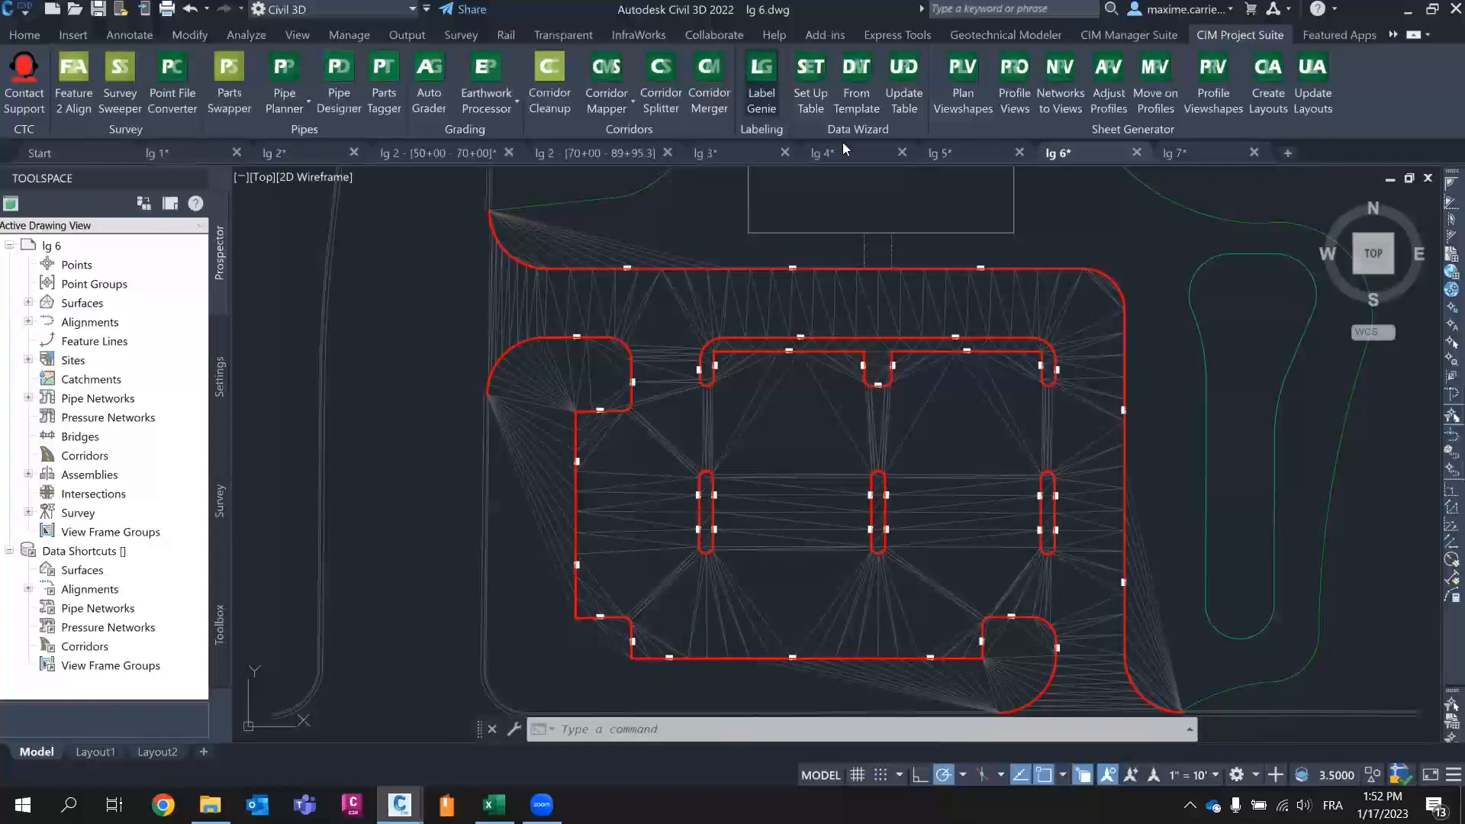
left_click(761, 75)
left_click(687, 191)
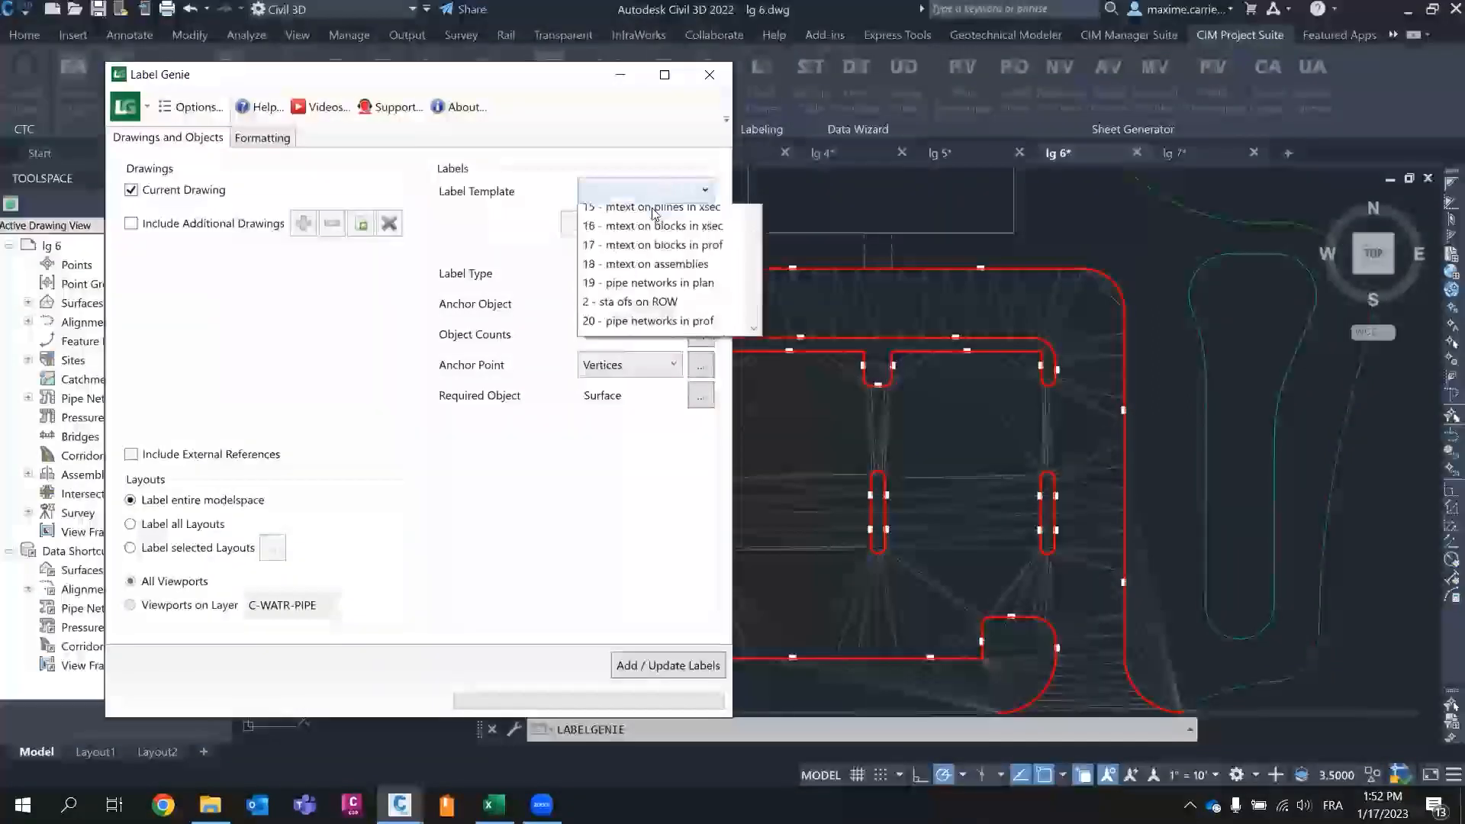
scroll(658, 318, "down", 5)
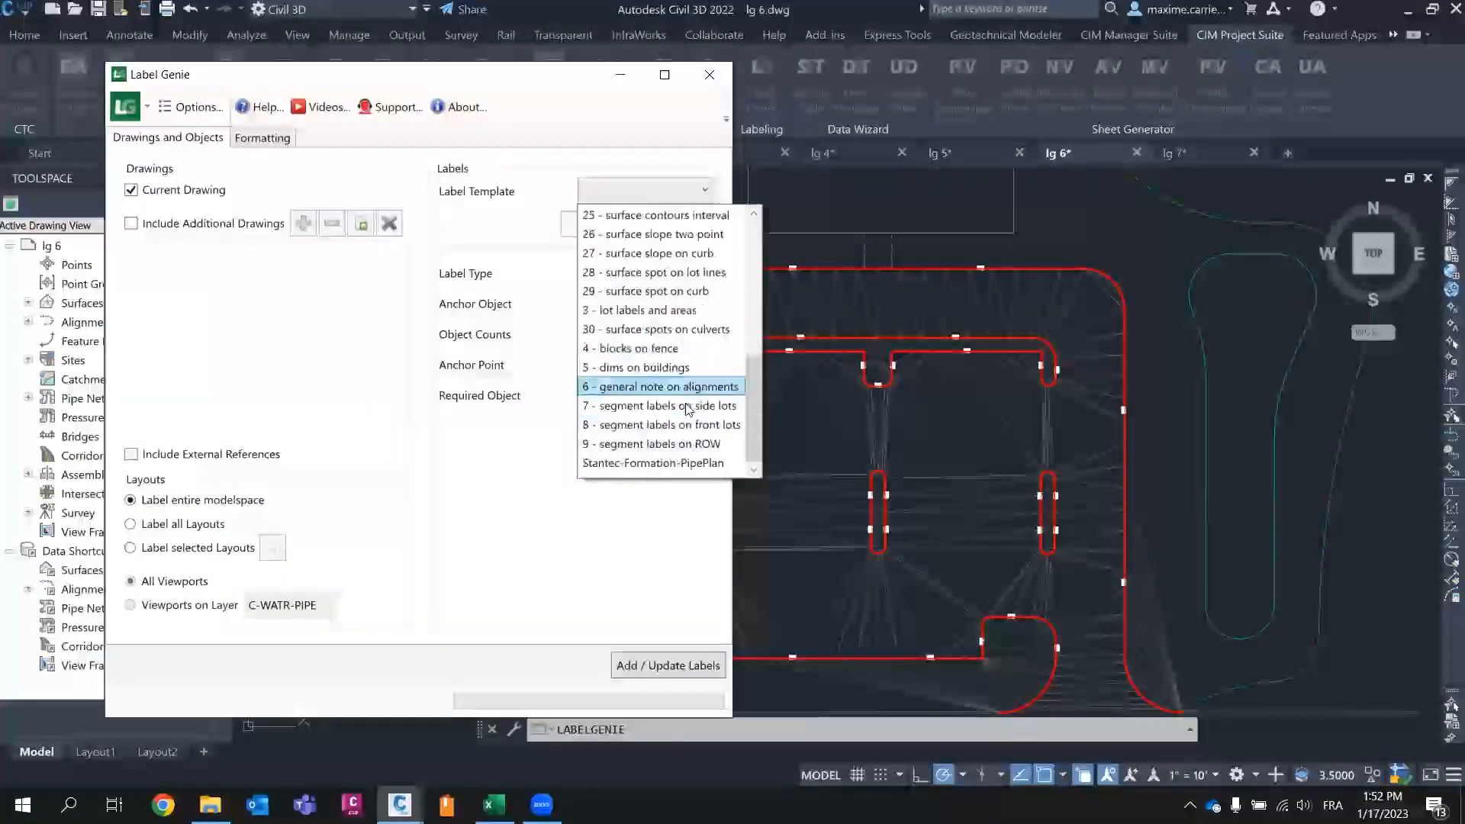
left_click(657, 290)
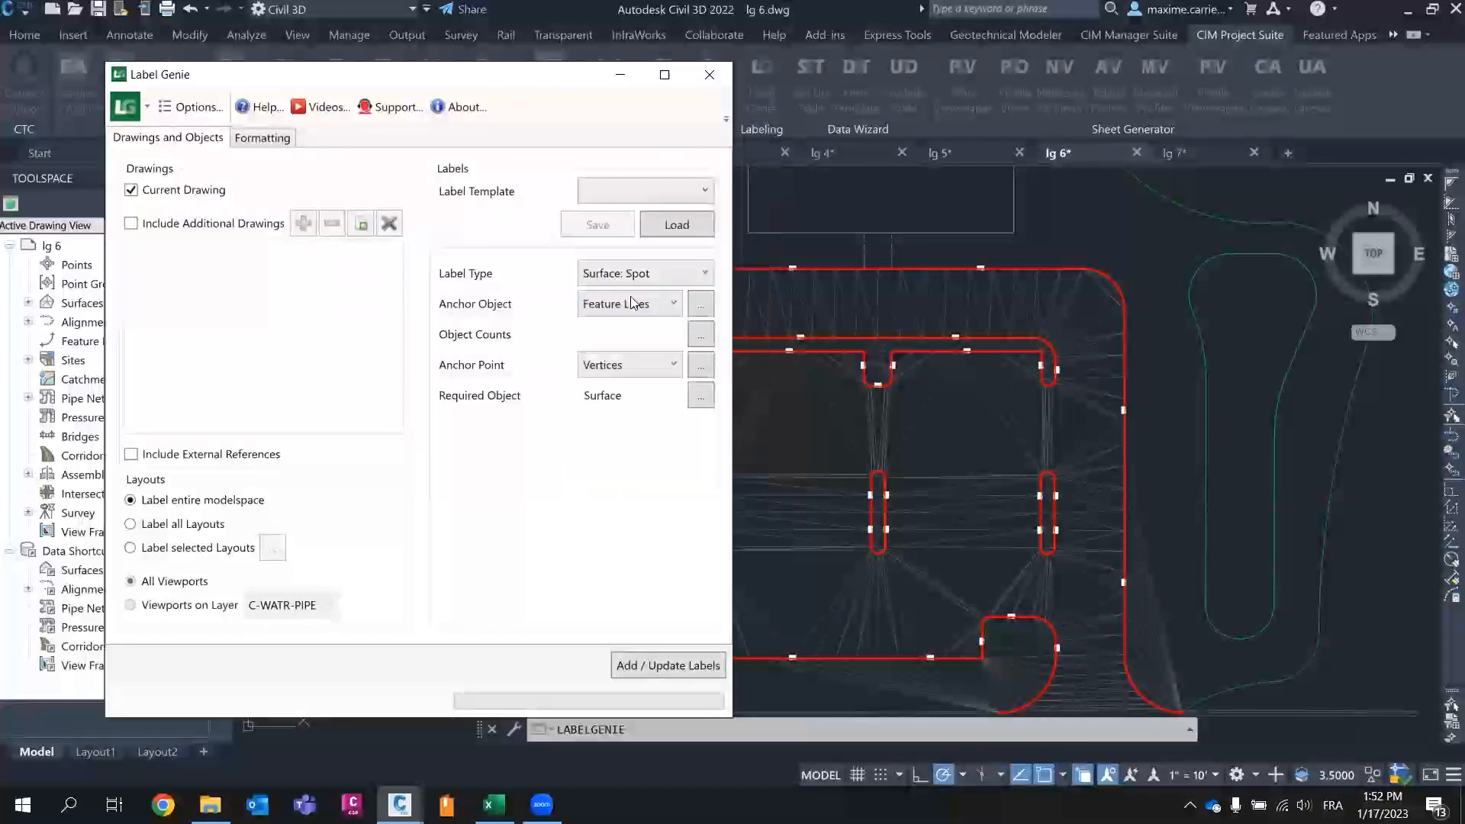
left_click(675, 227)
left_click(447, 432)
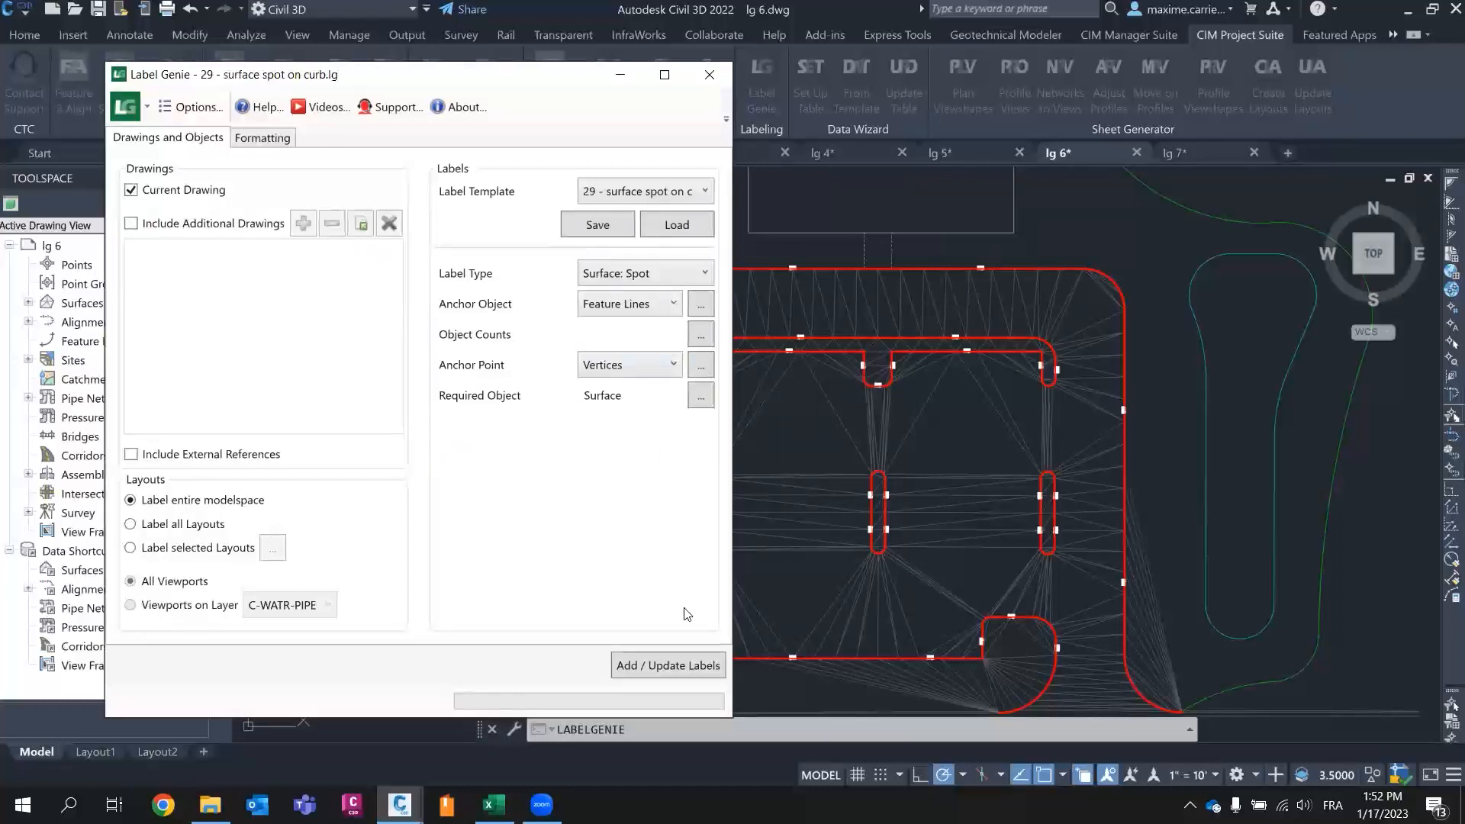
- Add the surface spot labels to the curb feature line vertices and close the status report and Label Genie
left_click(640, 667)
left_click(379, 433)
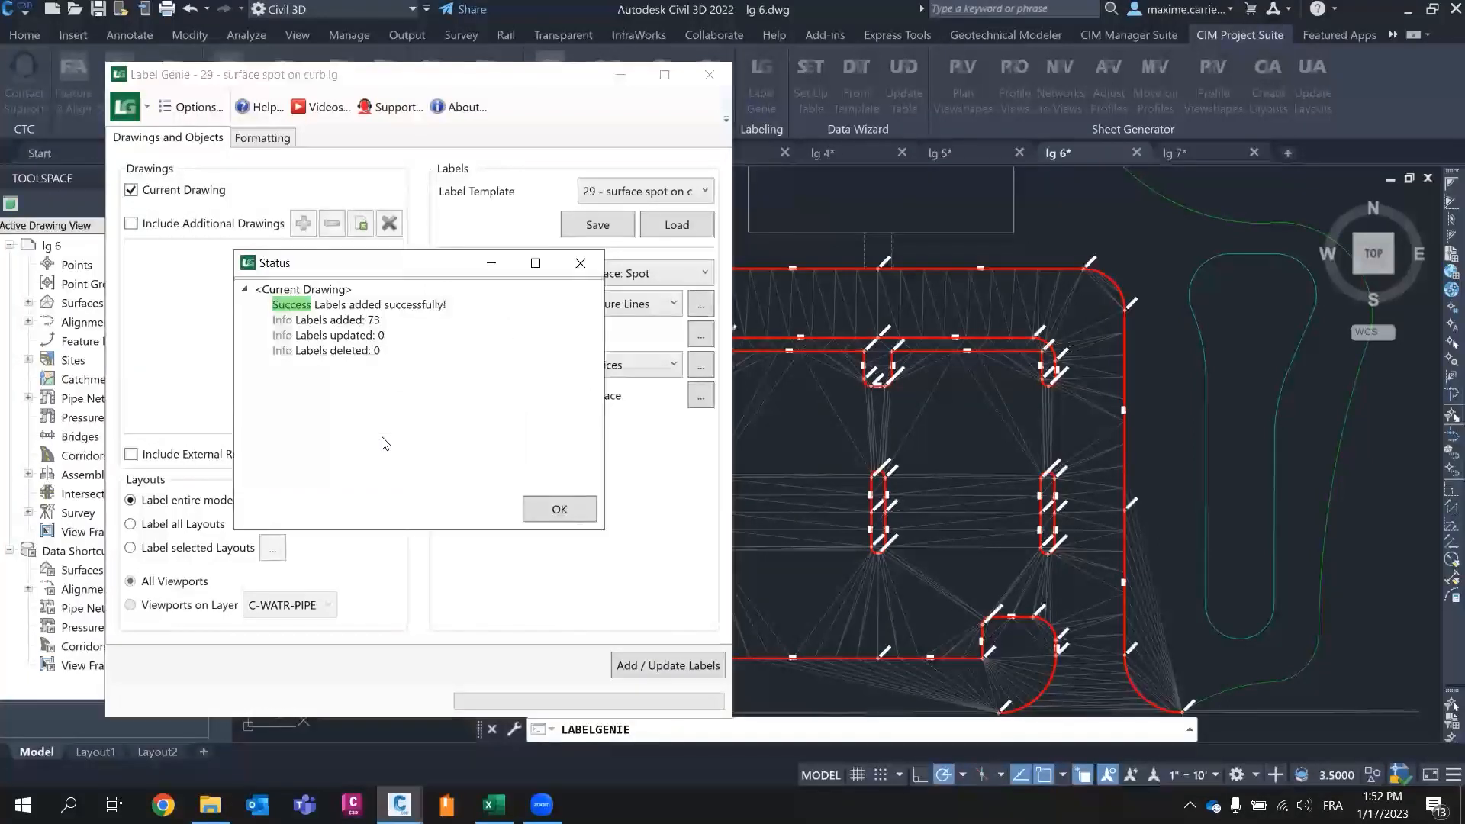
left_click(581, 265)
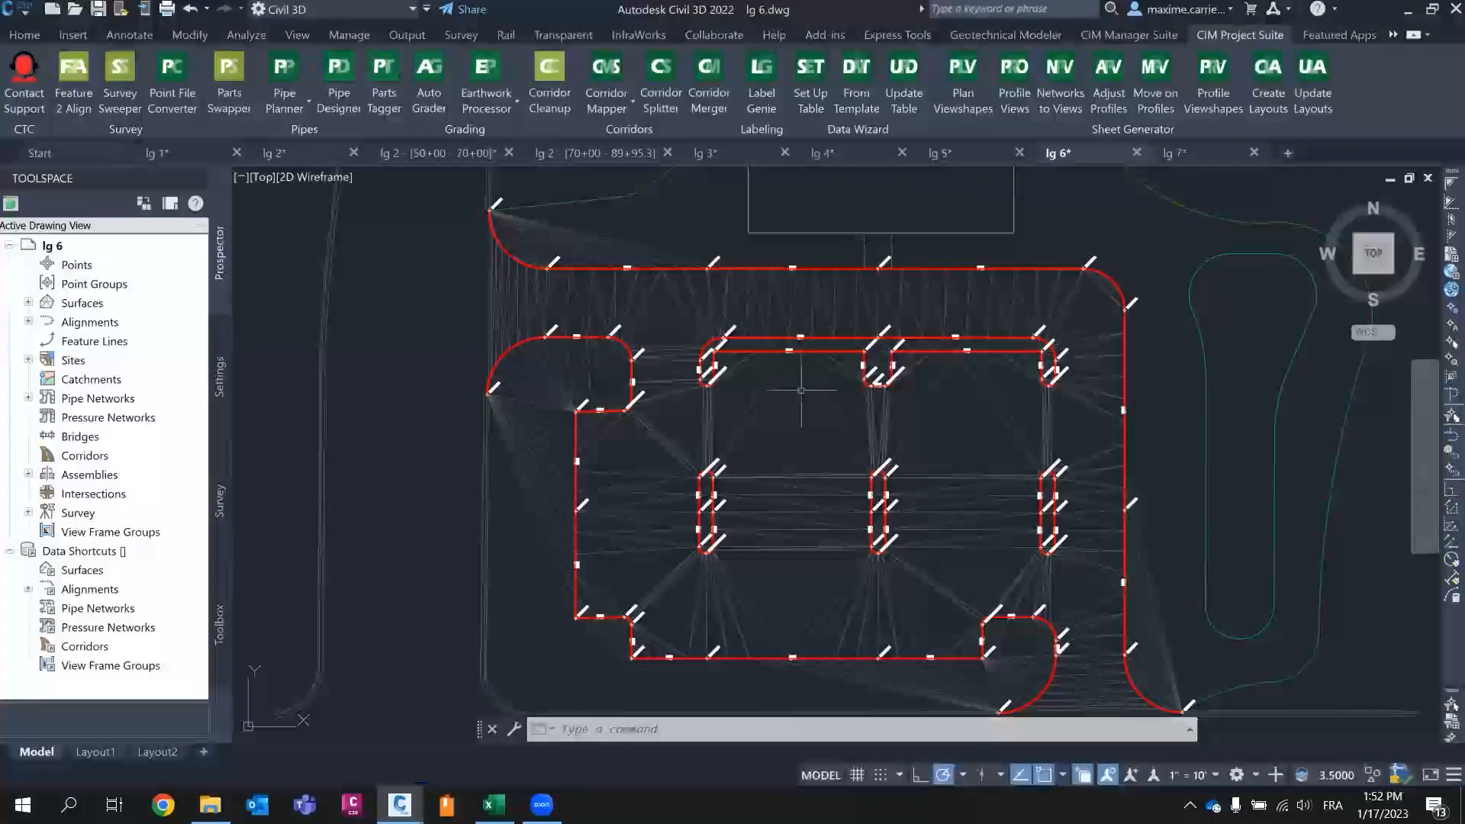
- Inspect the spot elevation labels at the curb vertices around the parking lot perimeter and its islands
scroll(809, 393, "up", 2)
scroll(638, 300, "up", 4)
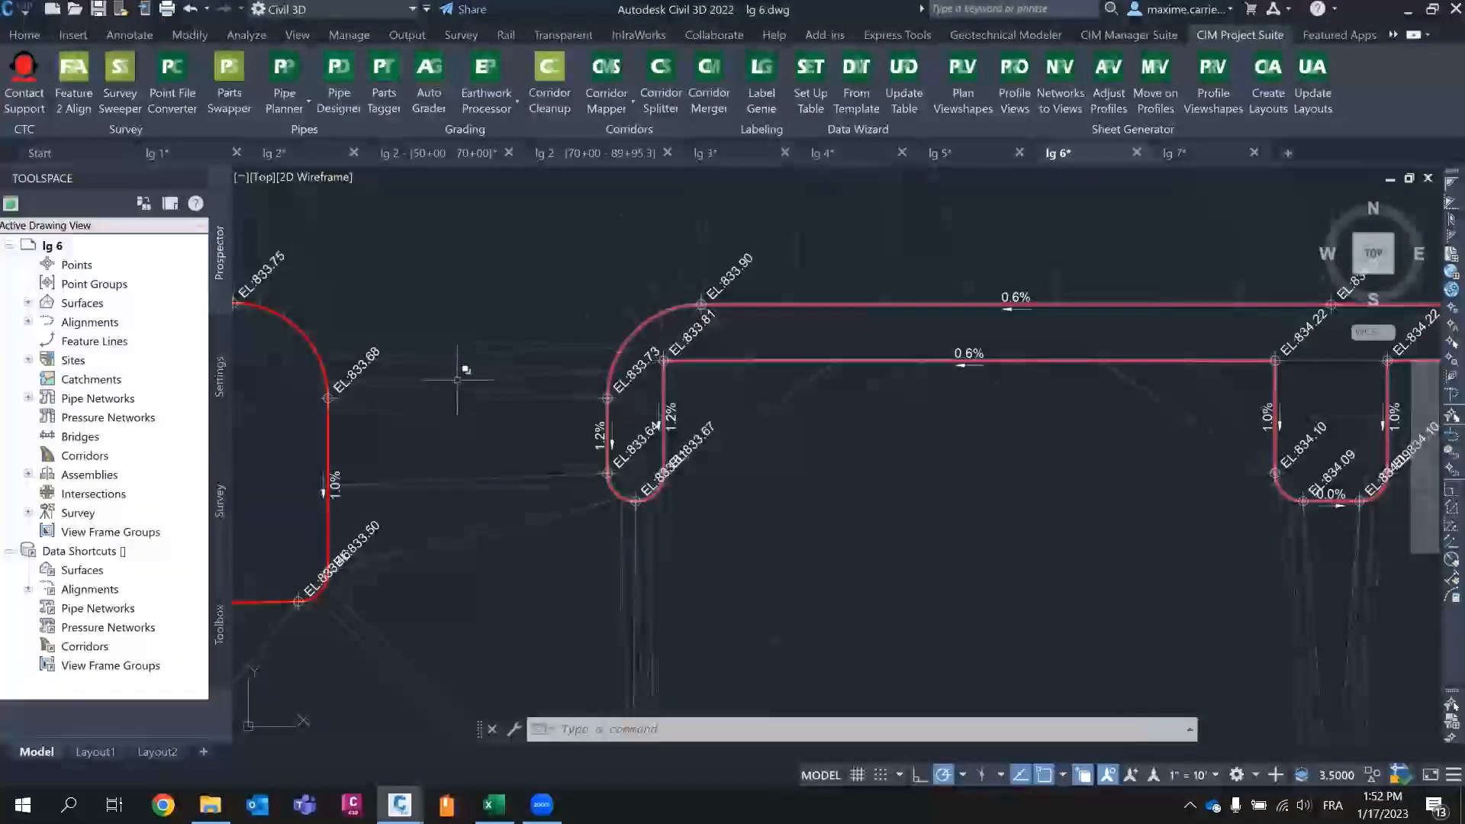
scroll(500, 435, "down", 6)
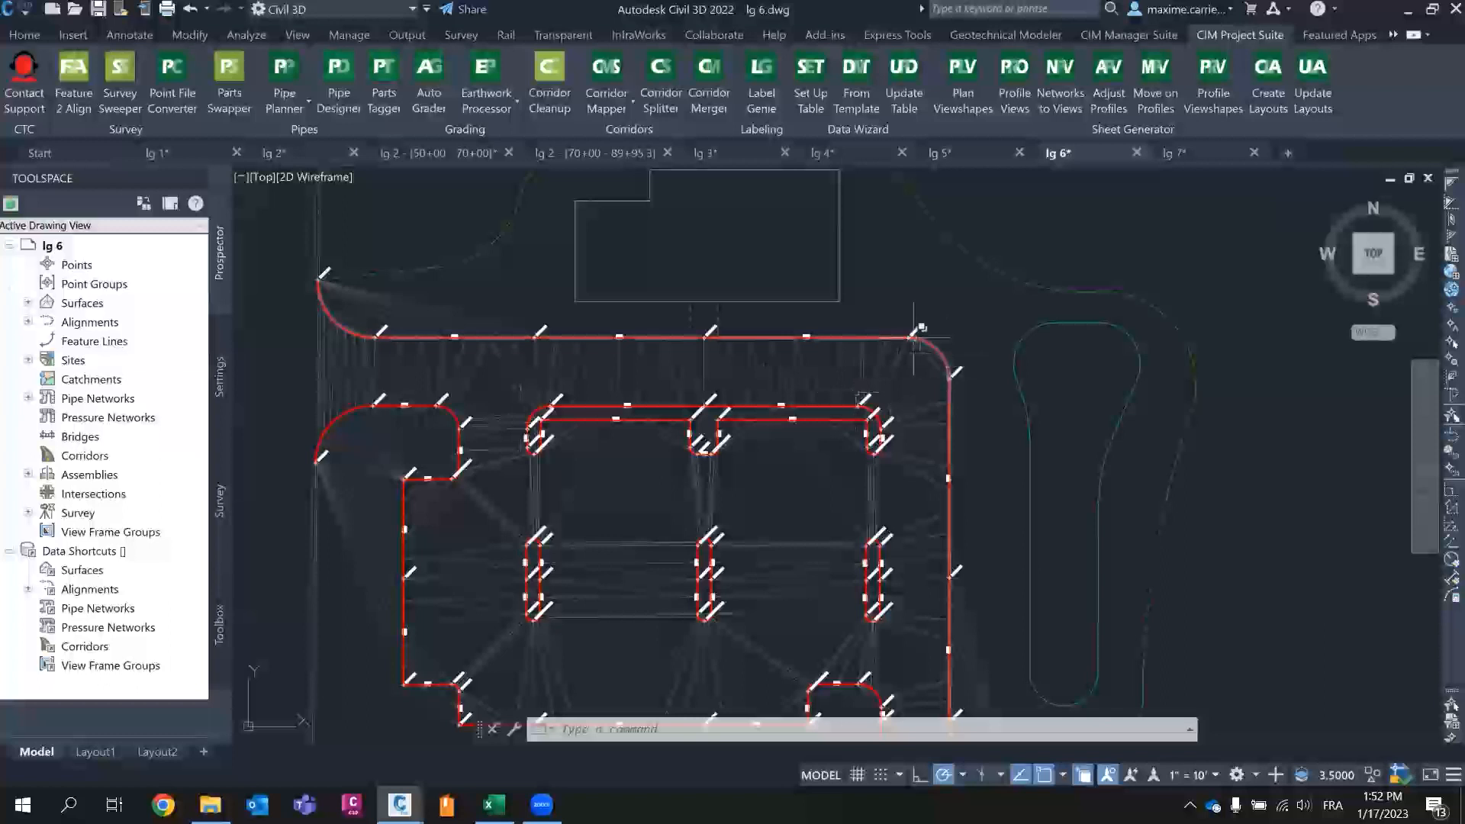
scroll(920, 336, "up", 8)
scroll(1051, 260, "down", 8)
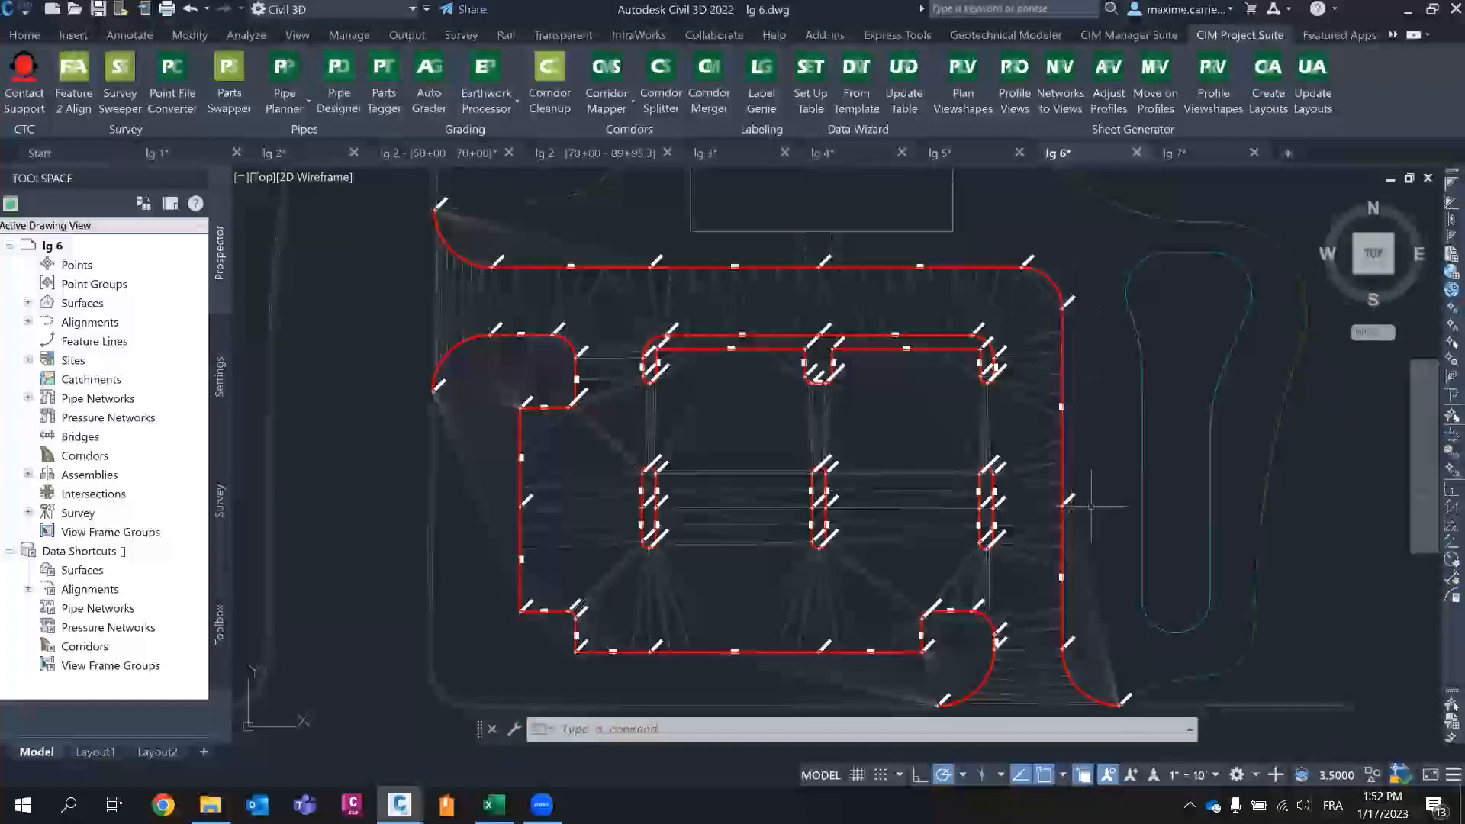
scroll(1092, 527, "up", 5)
middle_click_drag(1088, 361, 1073, 261)
scroll(885, 356, "down", 2)
middle_click_drag(787, 289, 893, 543)
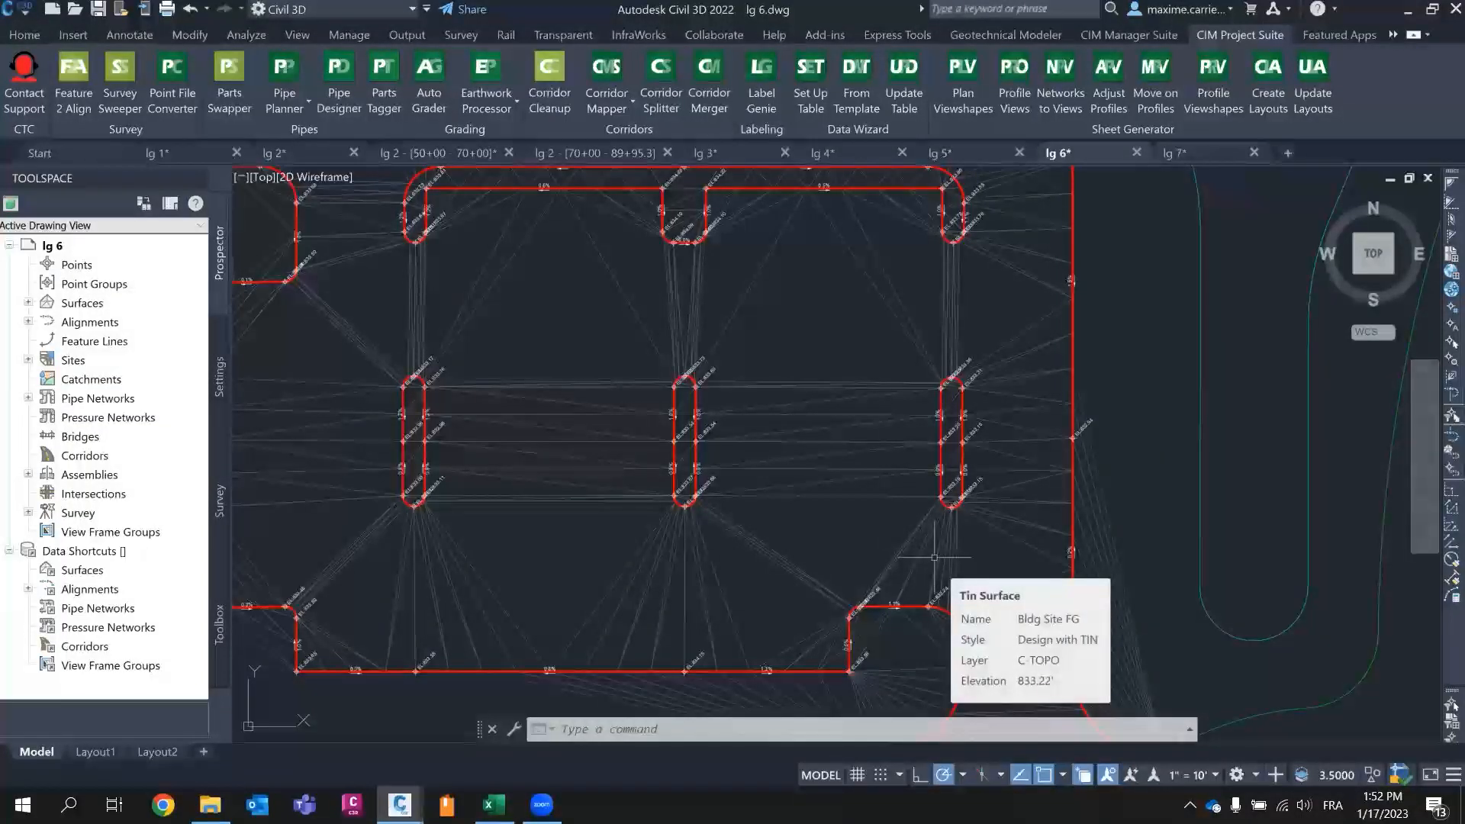
middle_click_drag(825, 344, 866, 556)
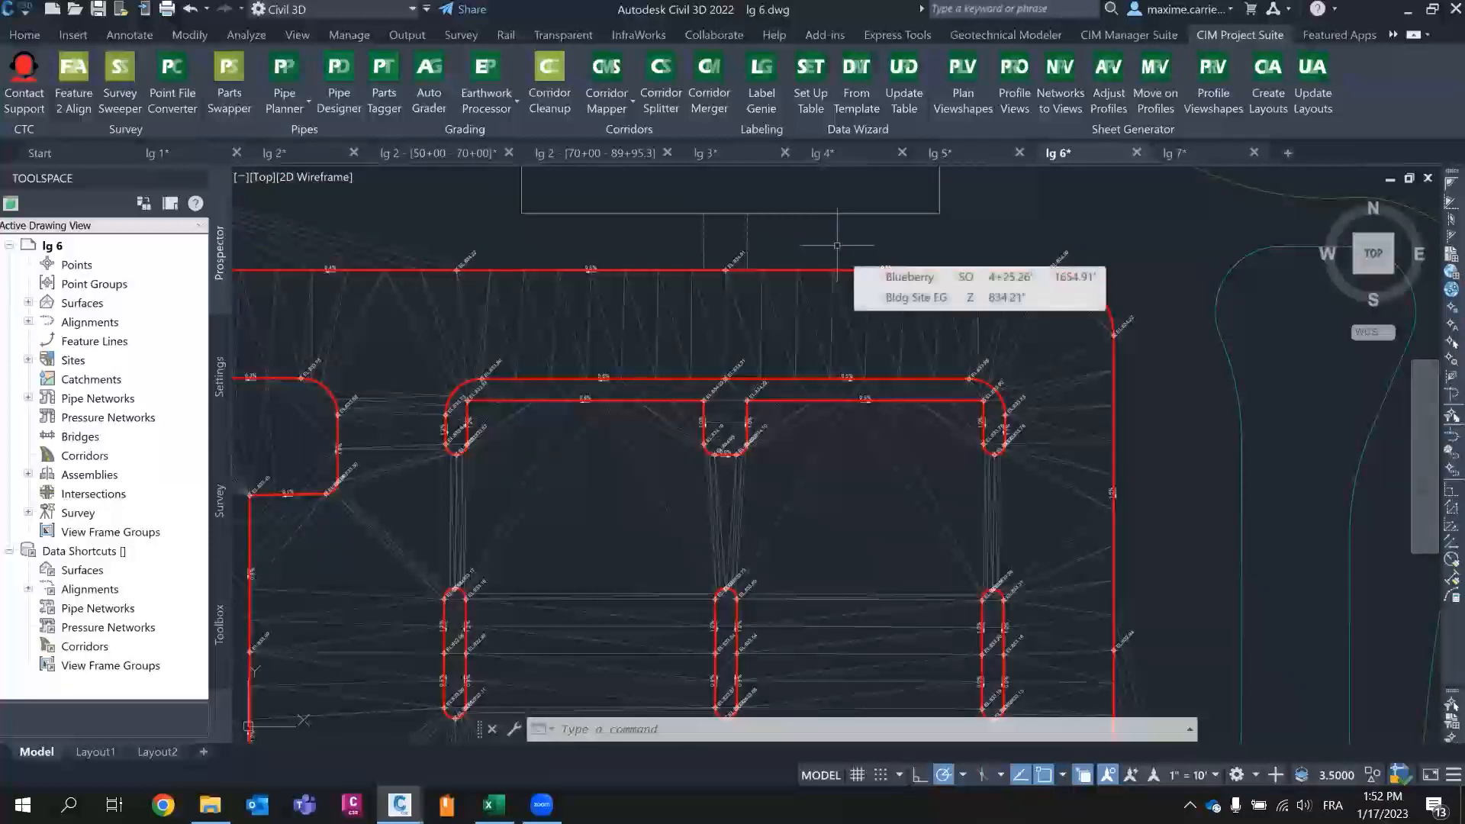
middle_click_drag(505, 291, 793, 324)
middle_click_drag(1172, 494, 981, 382)
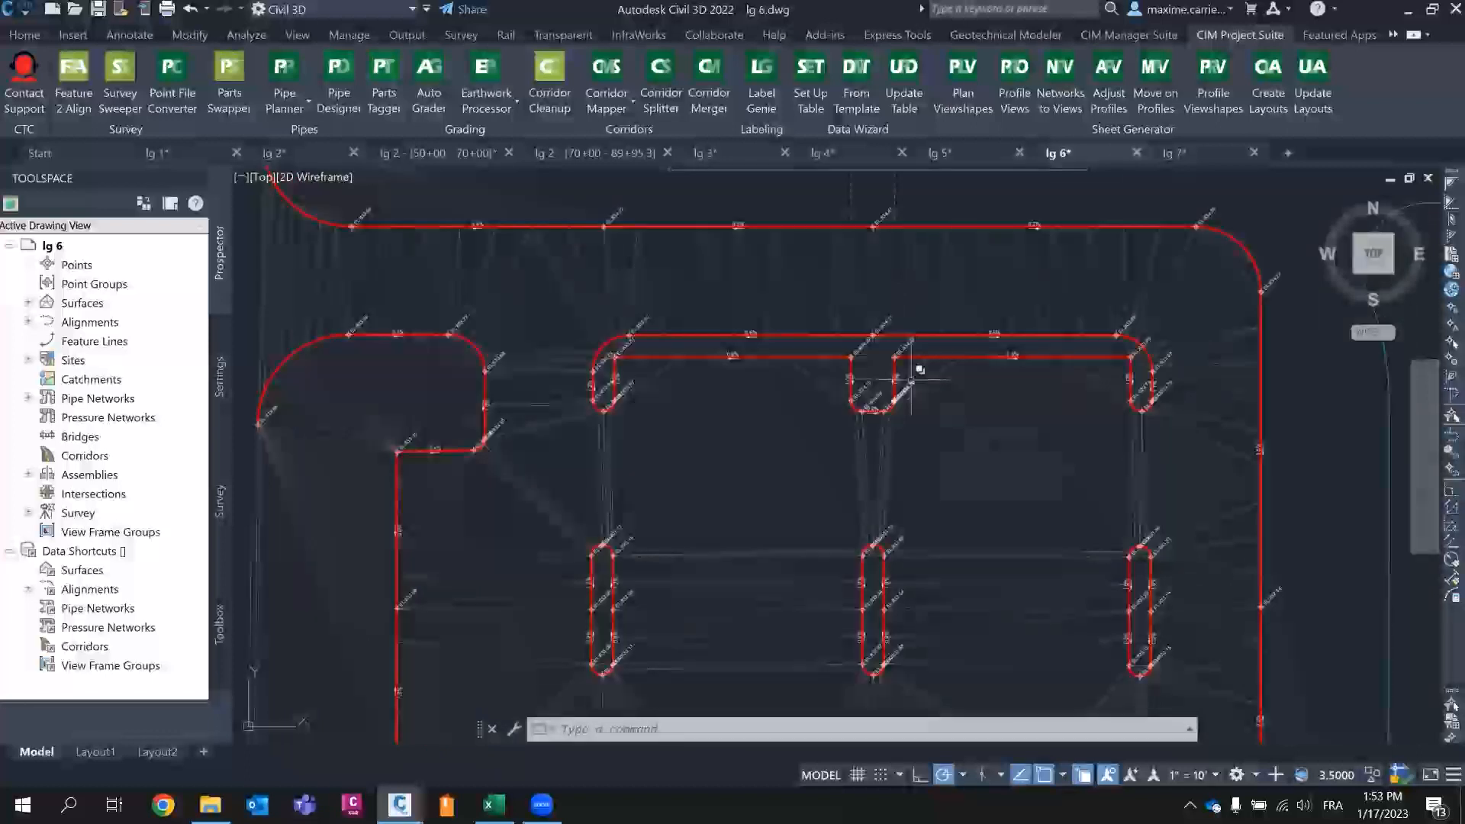
scroll(912, 378, "up", 4)
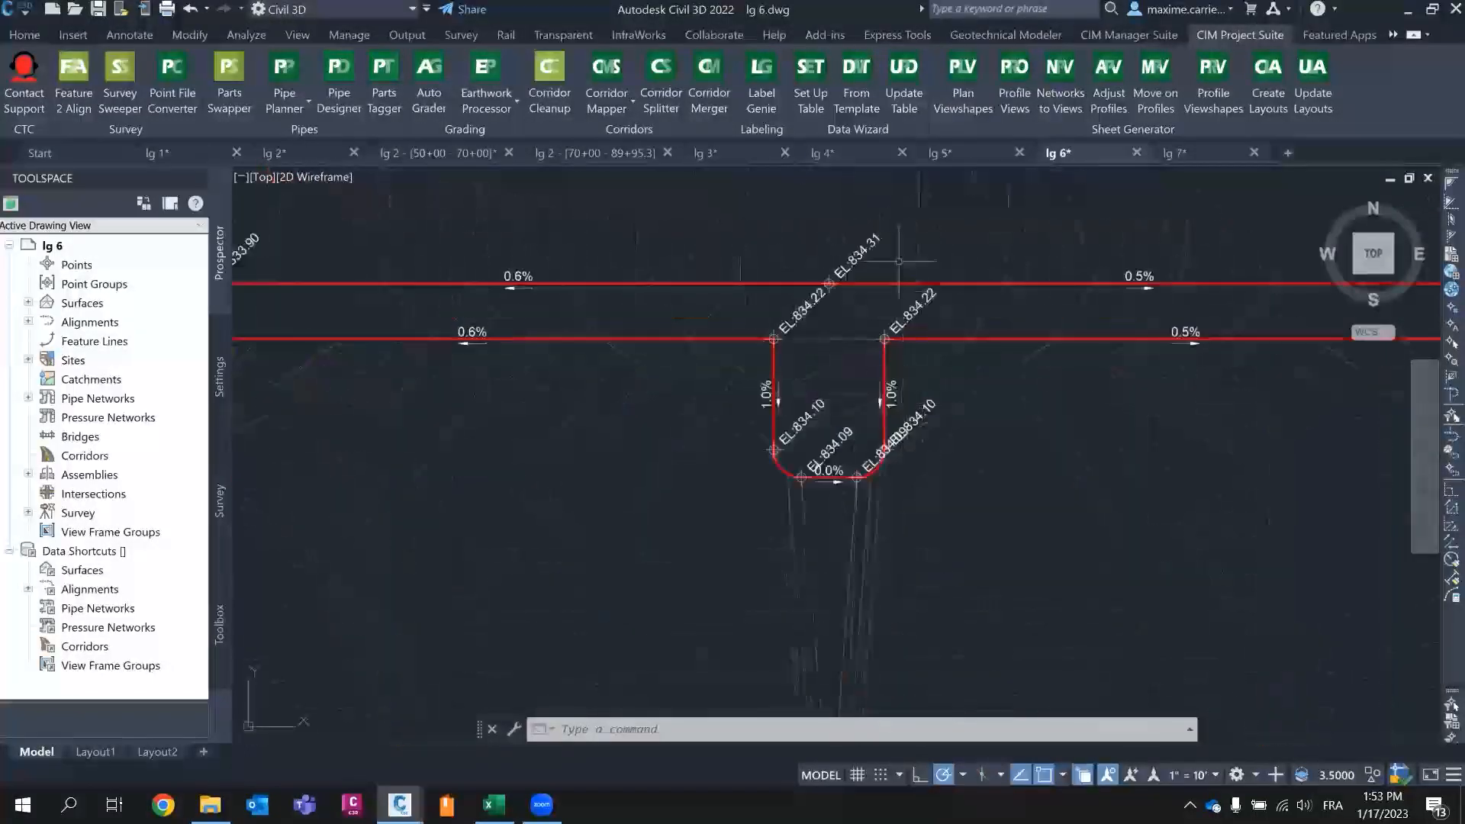
scroll(1035, 382, "down", 4)
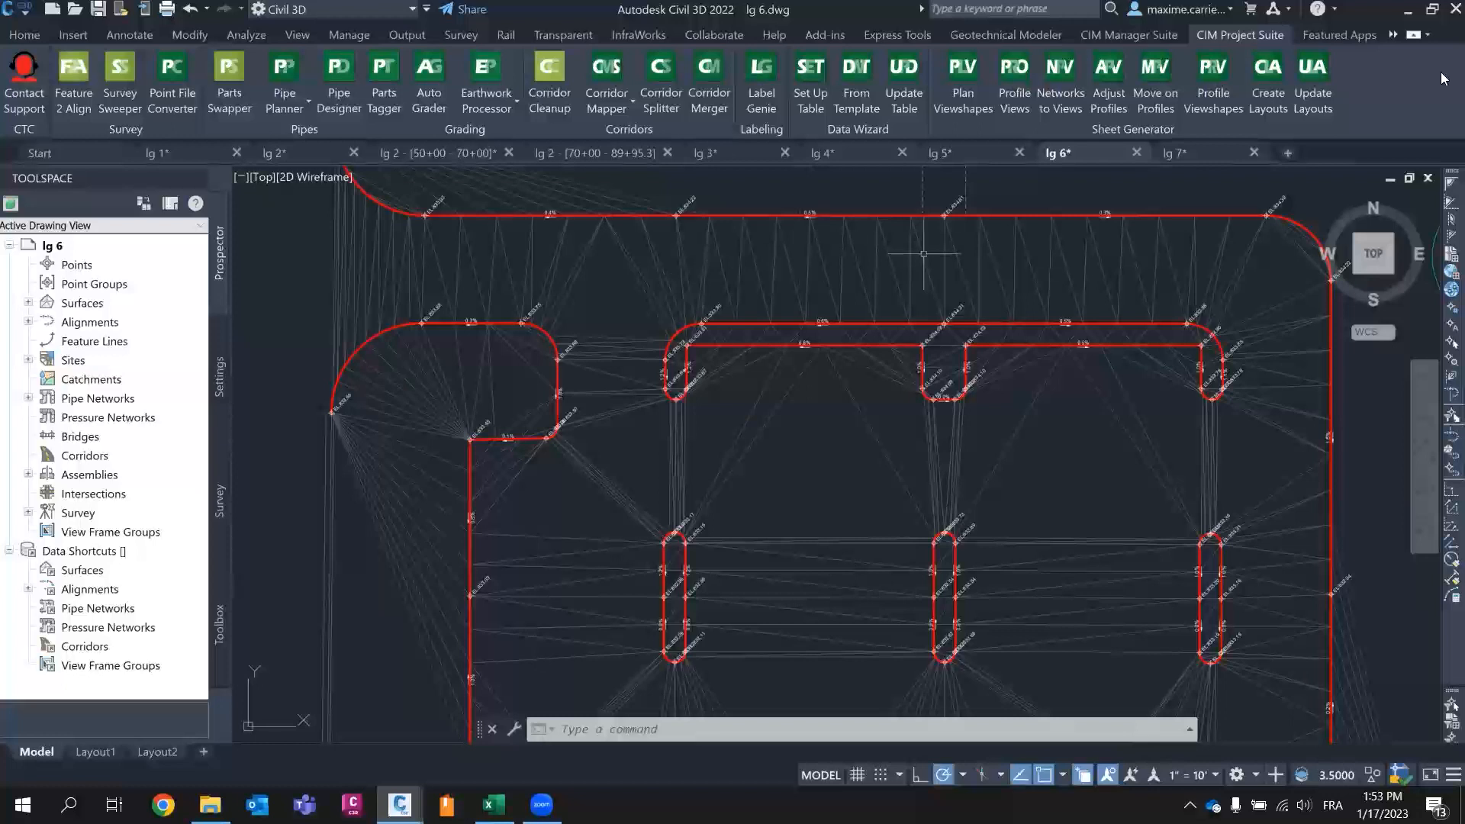
- Switch to the lg 7 drawing and load the "30 - surface spots on culverts" template in Label Genie
mouse_move(1199, 159)
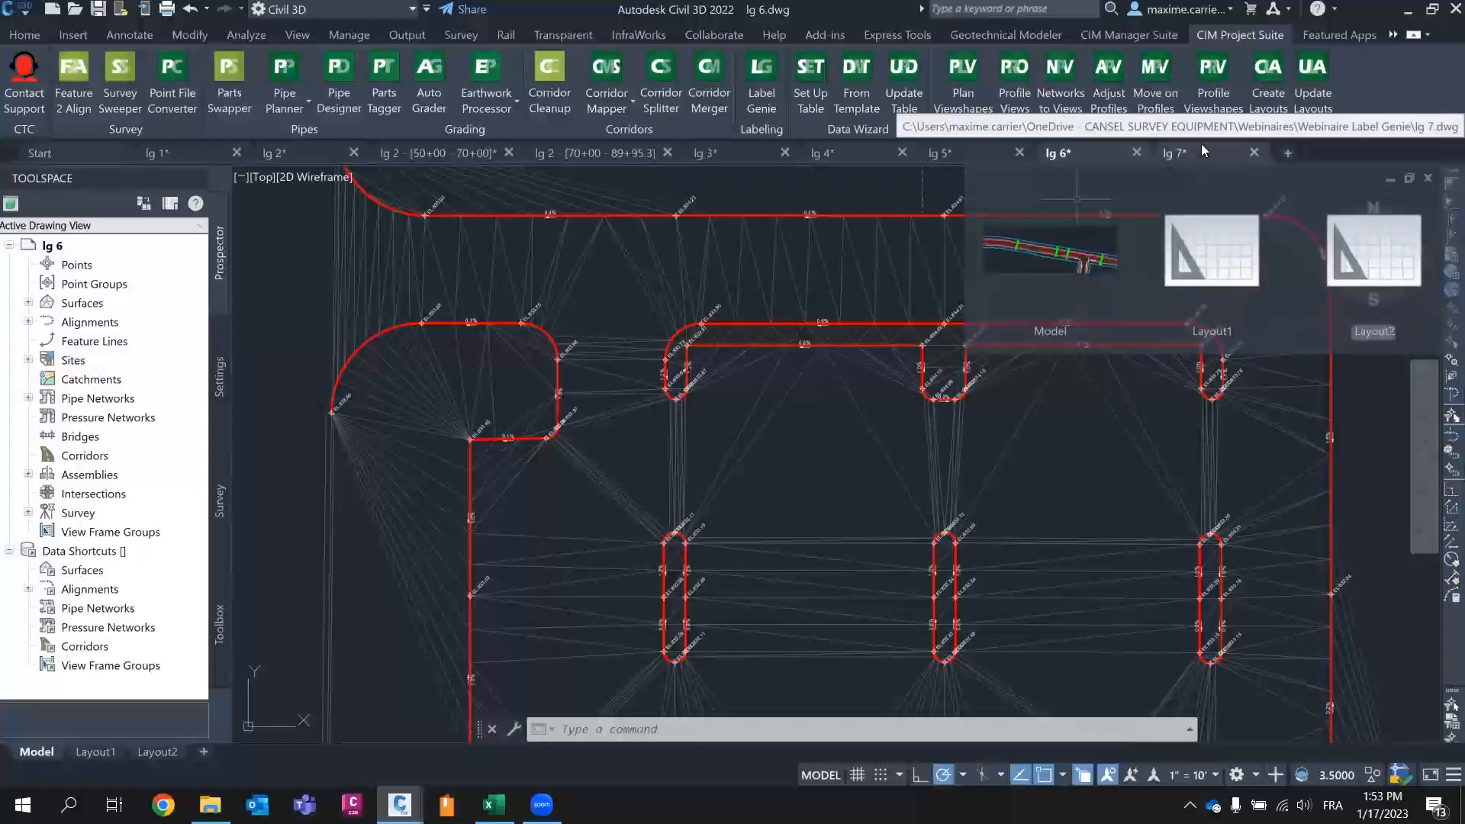
left_click(1201, 146)
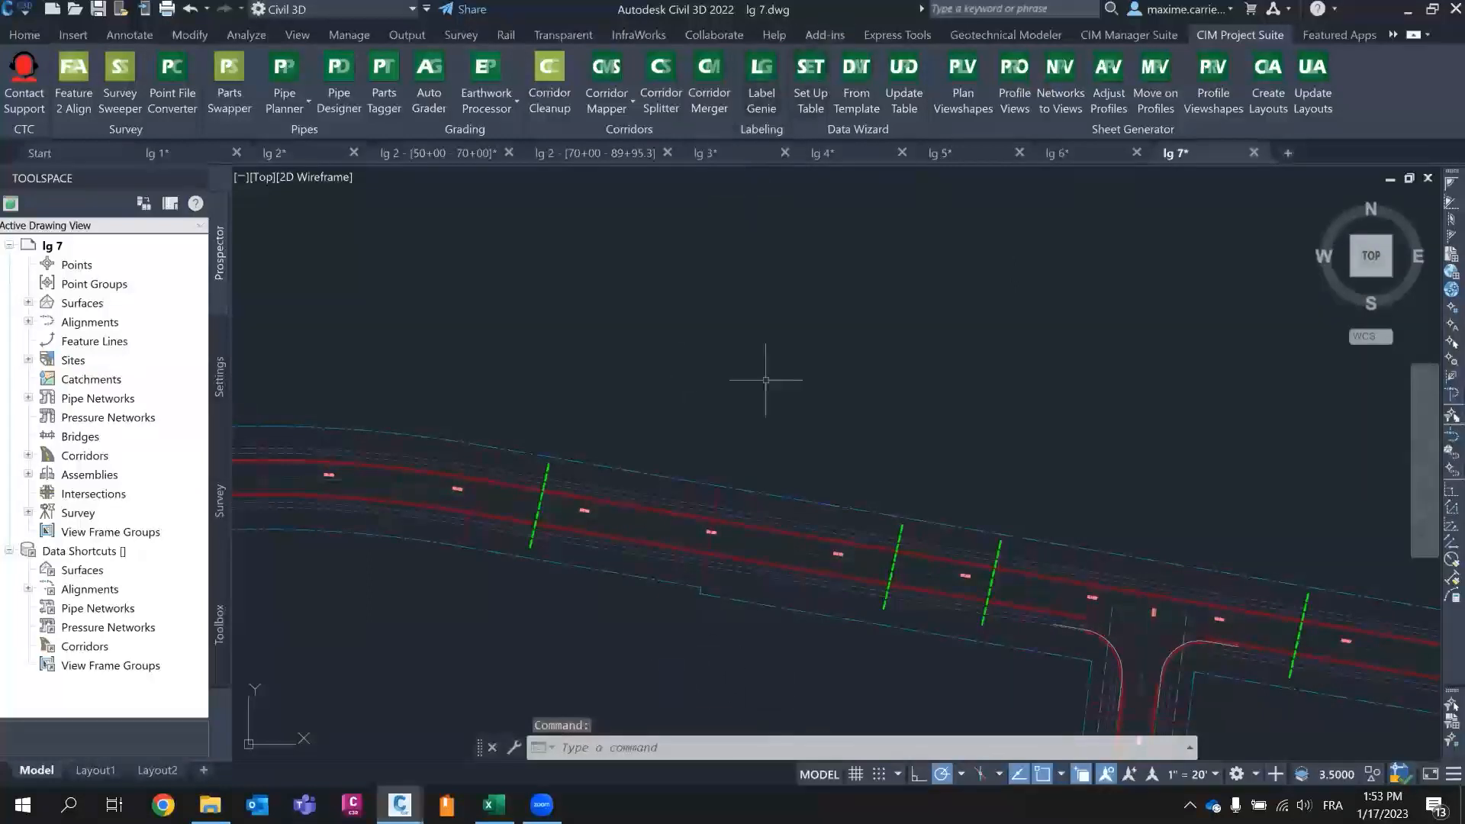
scroll(735, 547, "down", 3)
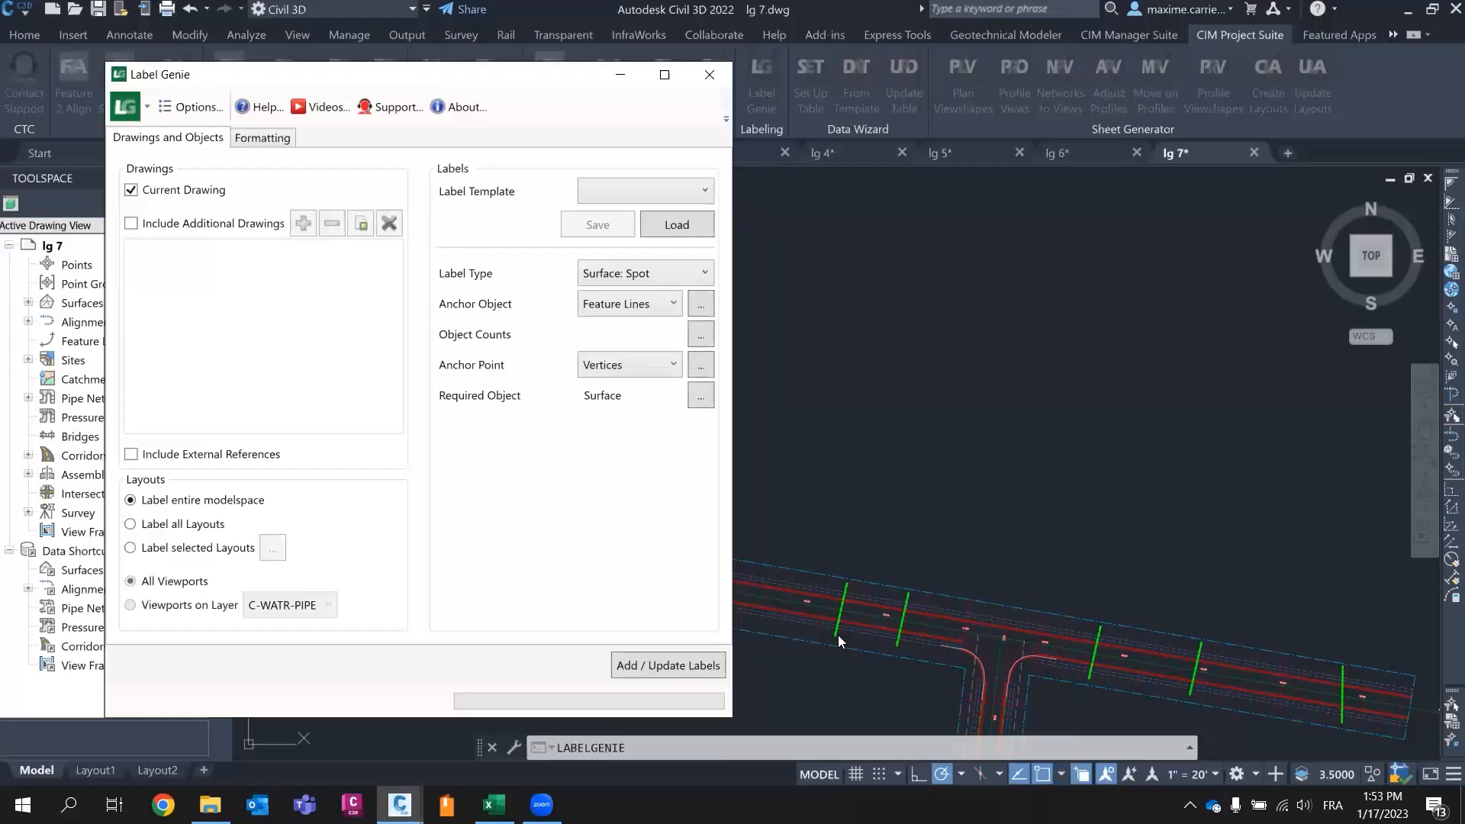
left_click(615, 194)
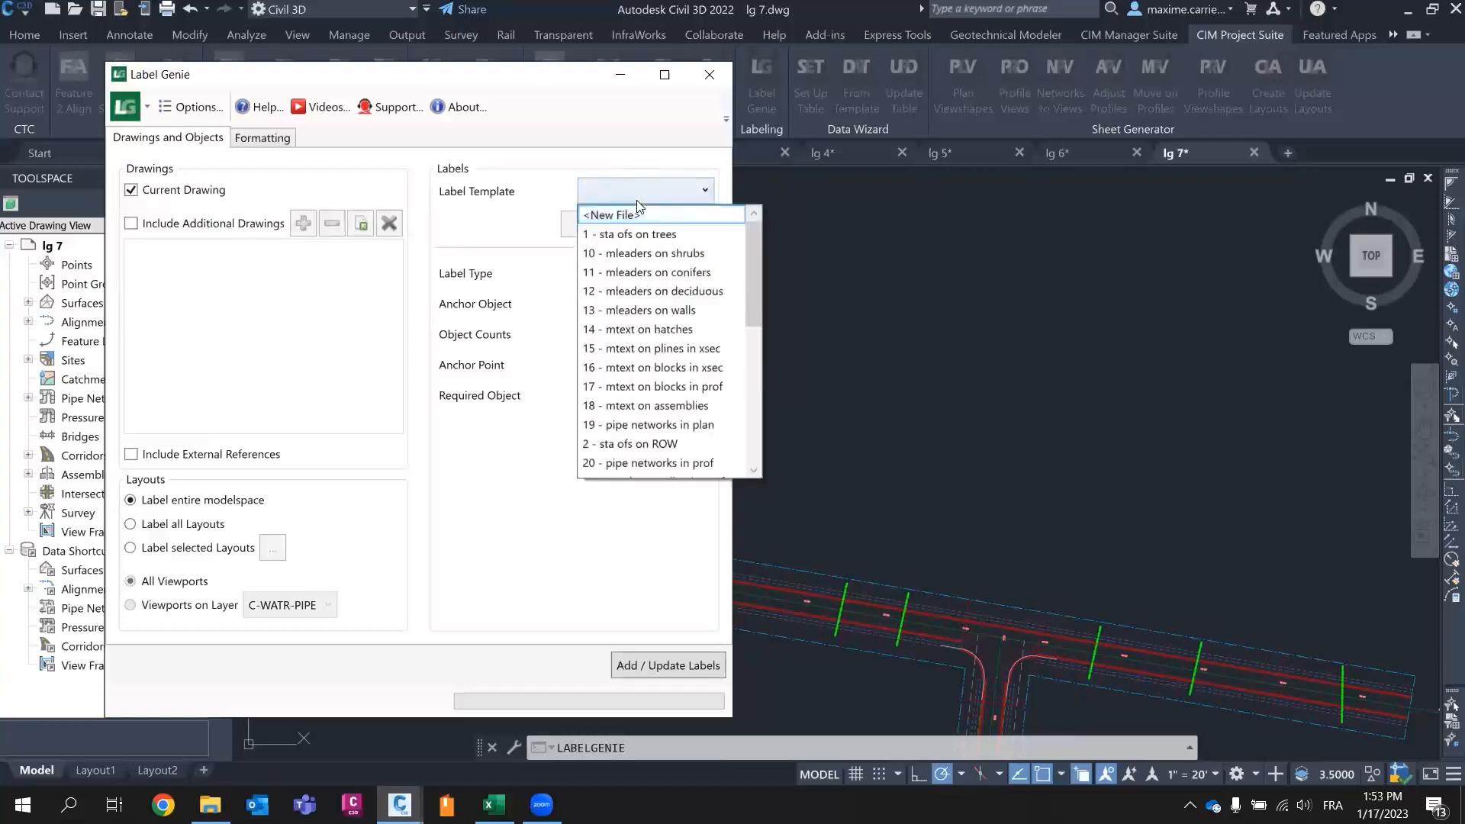
scroll(702, 385, "down", 6)
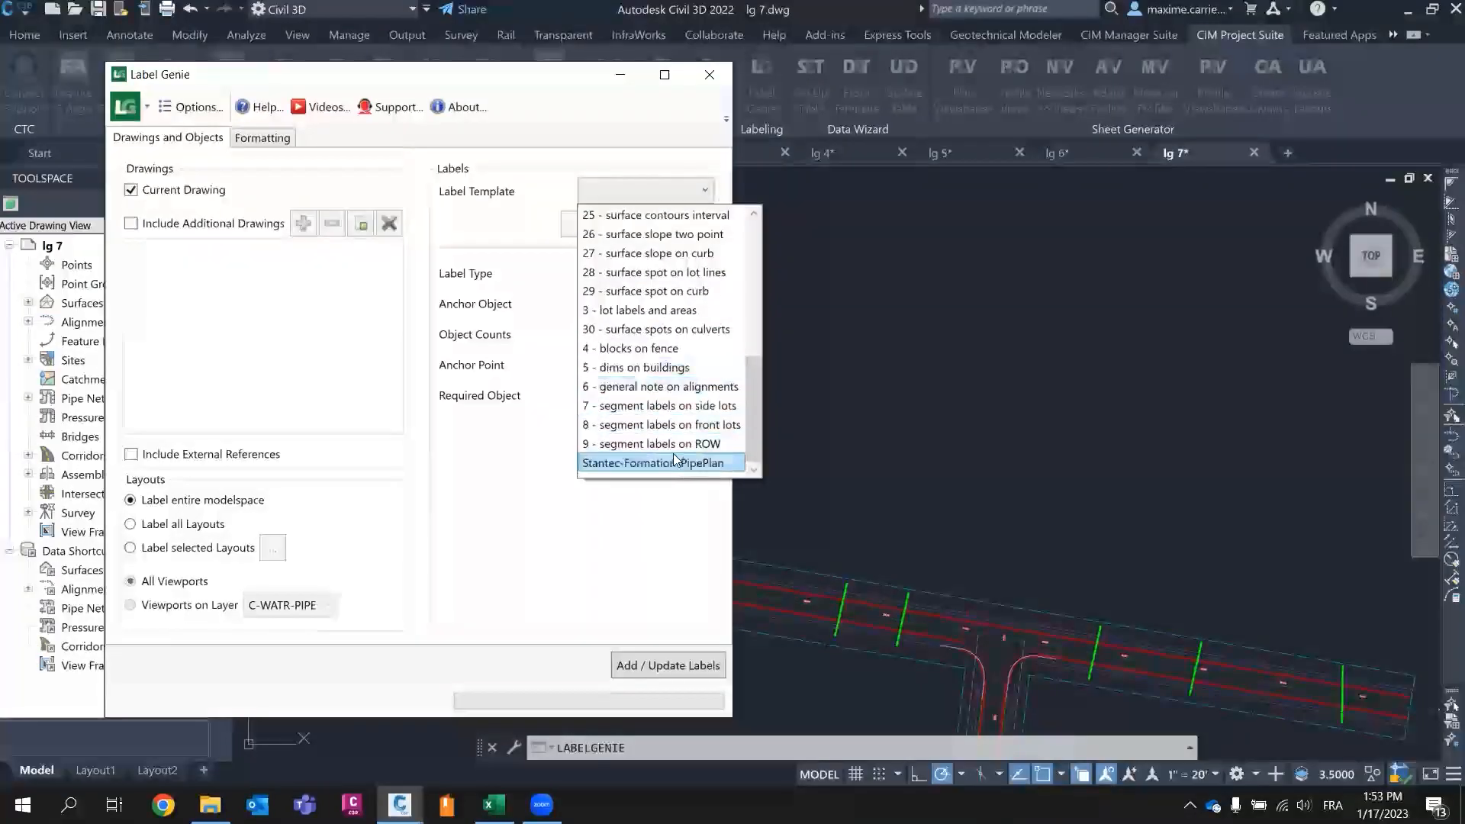
scroll(693, 359, "up", 2)
left_click(662, 385)
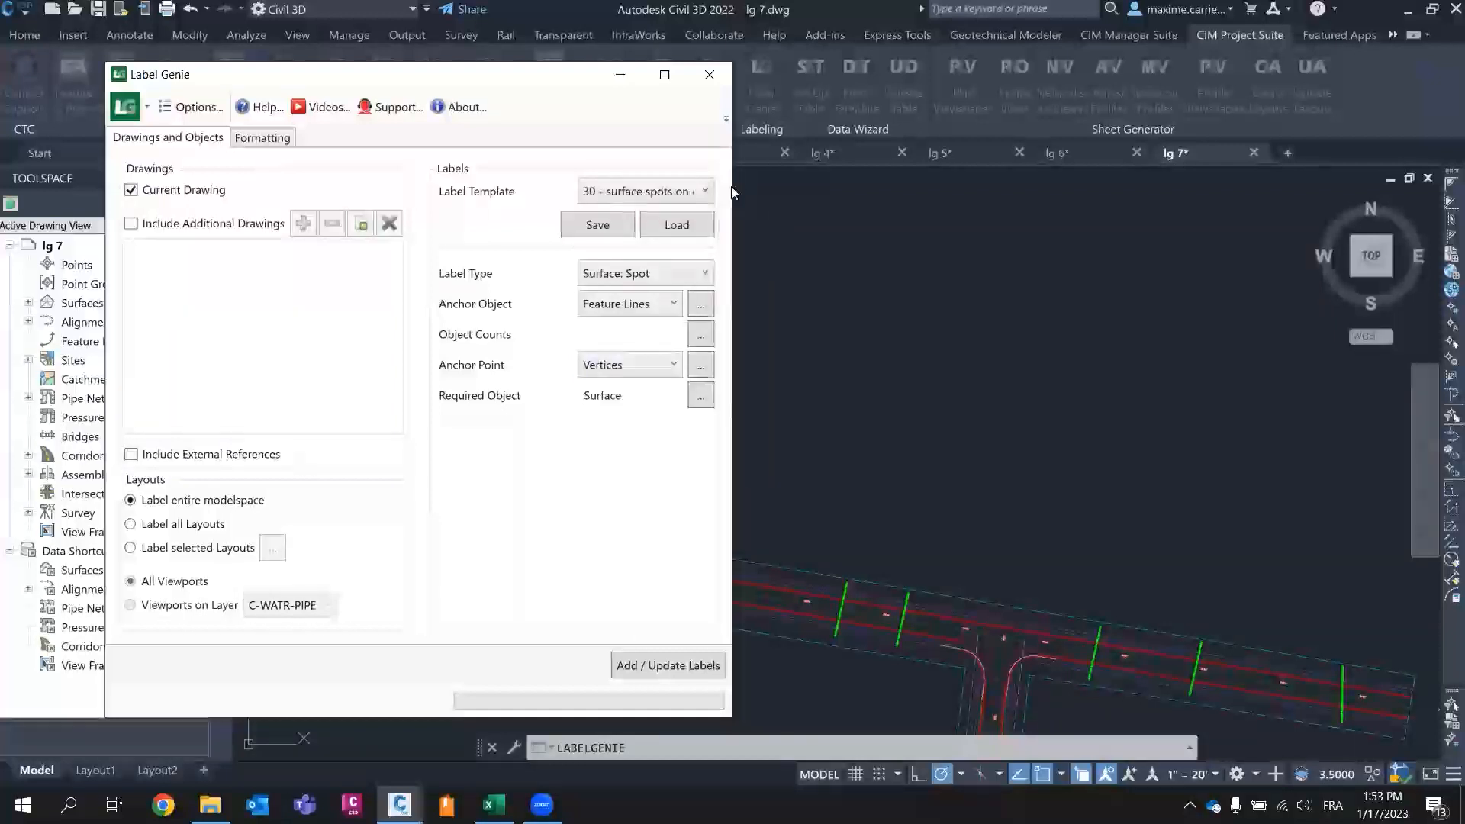
left_click(676, 221)
left_click(434, 433)
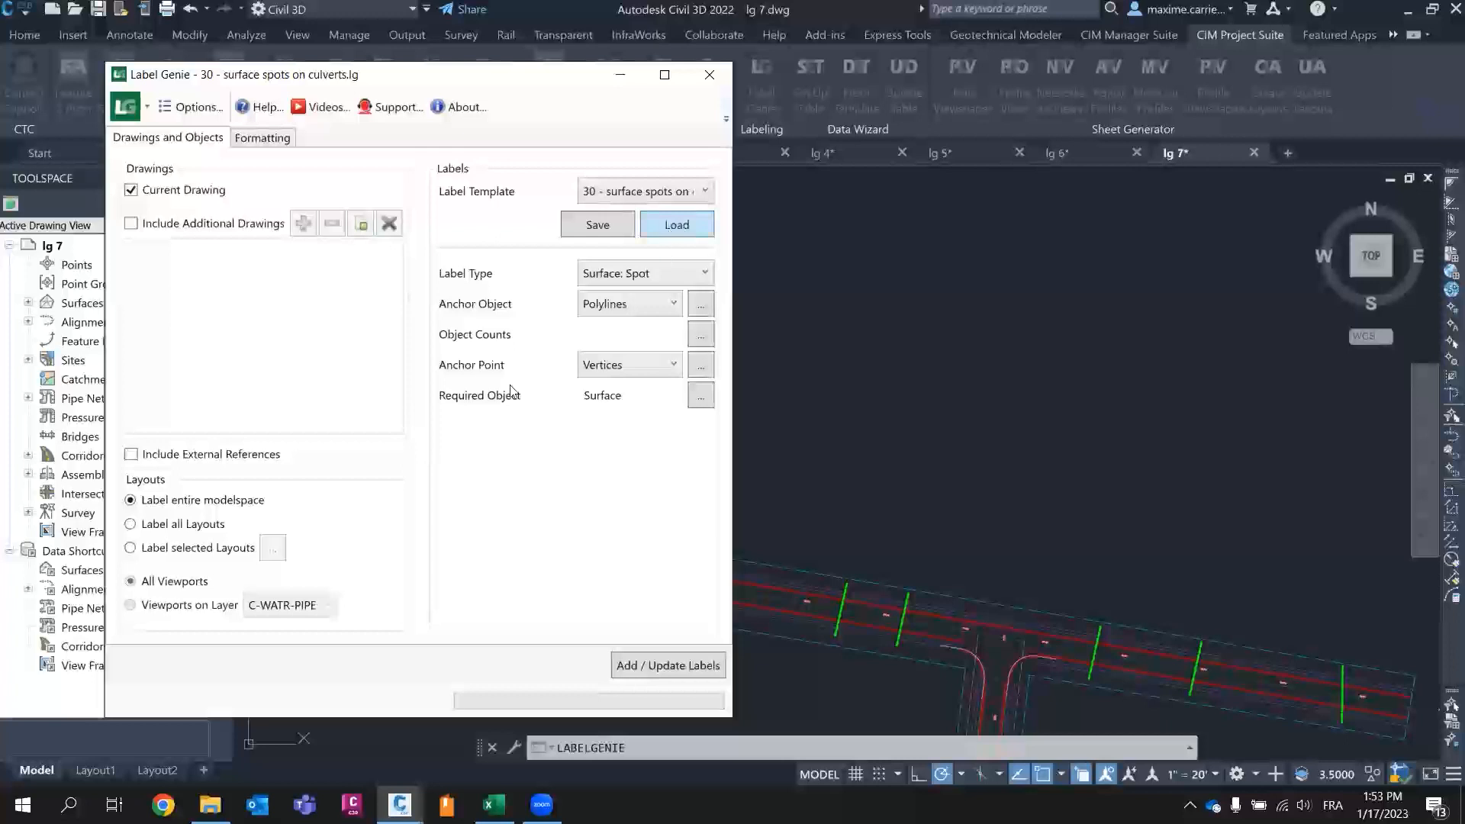
- Review the filters for the anchor polylines and the required surface in Label Genie, keeping both as loaded
left_click(700, 304)
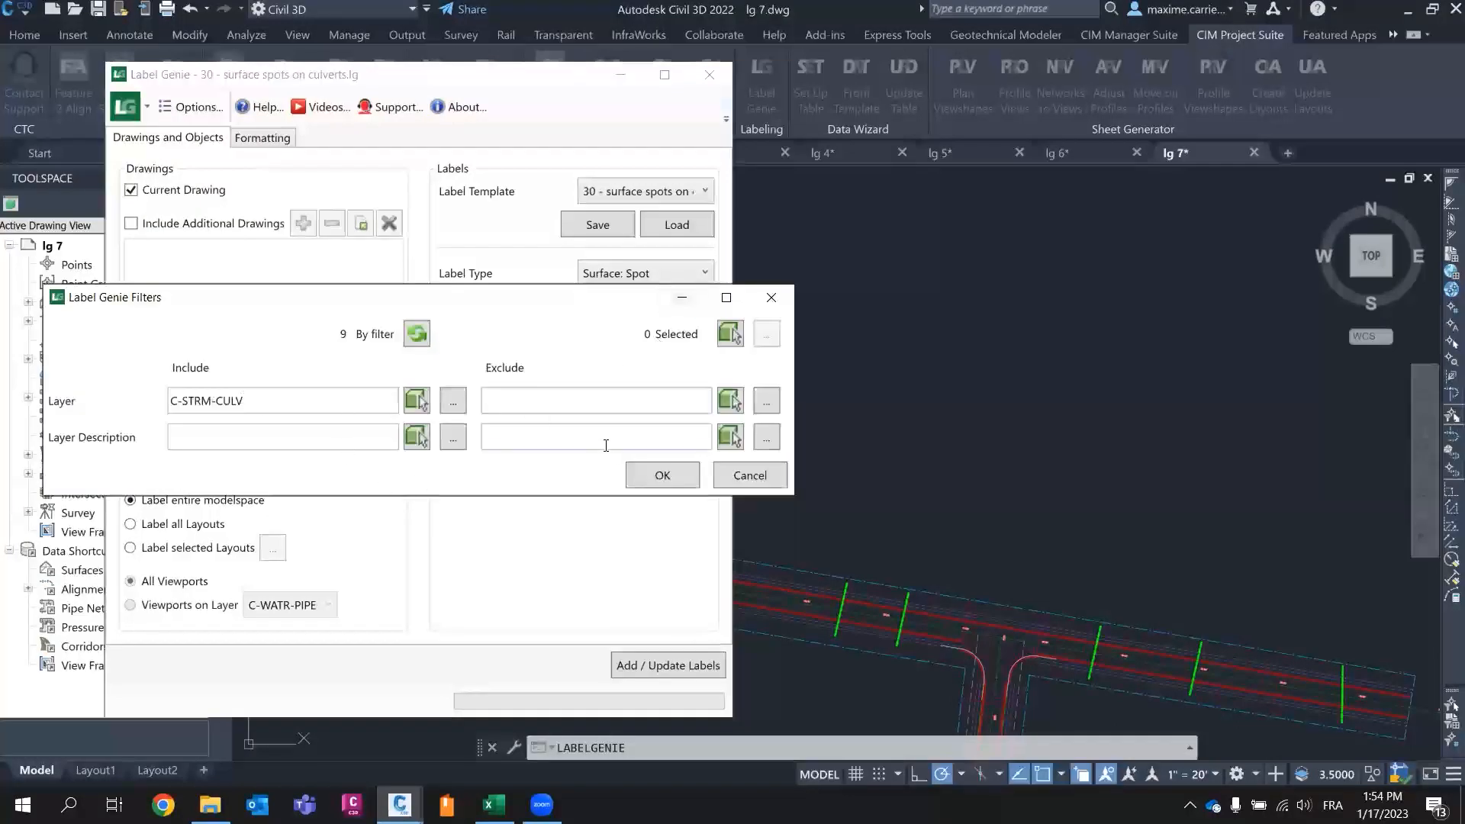
left_click(670, 477)
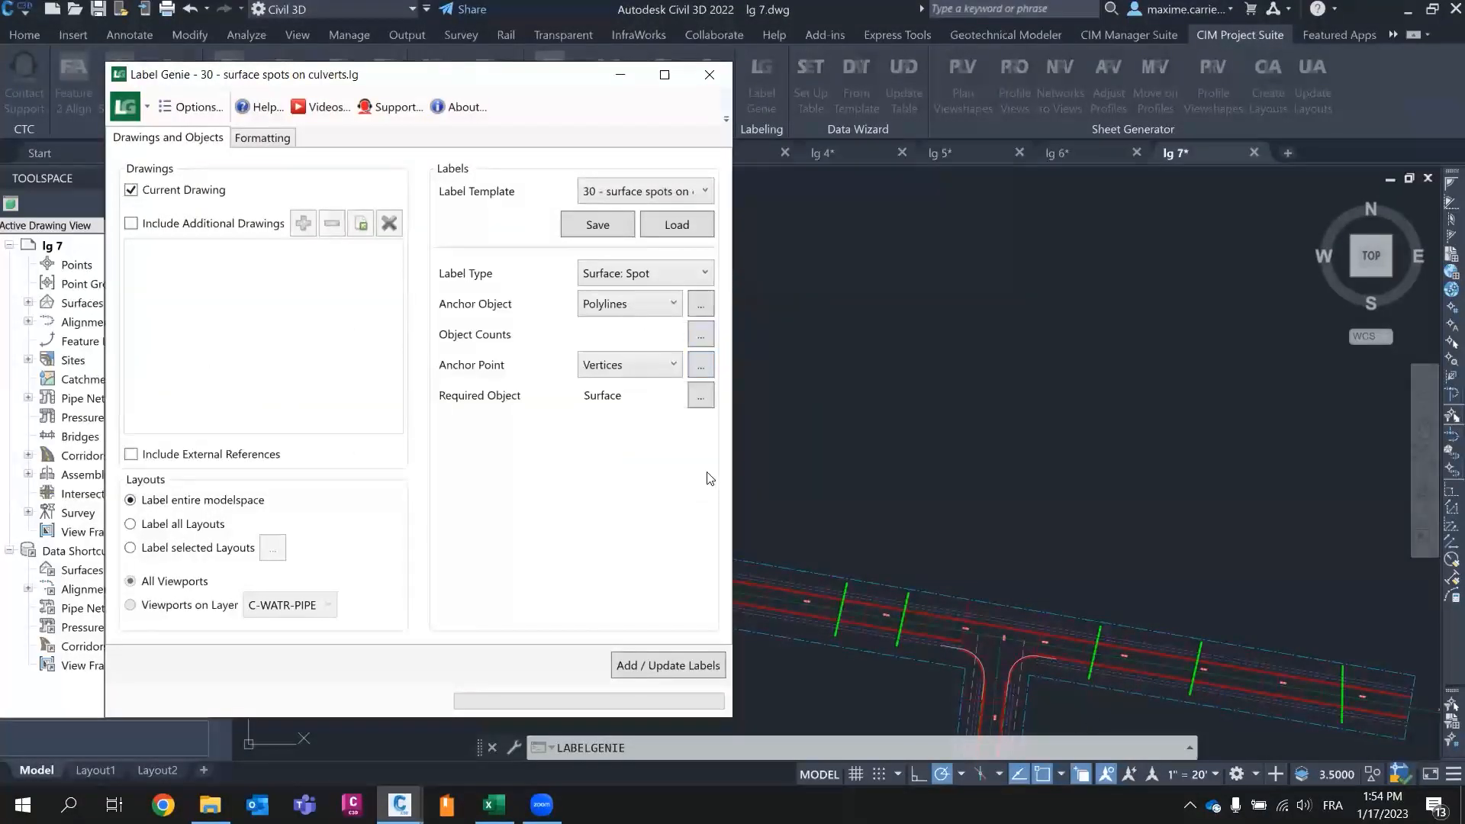
left_click(701, 395)
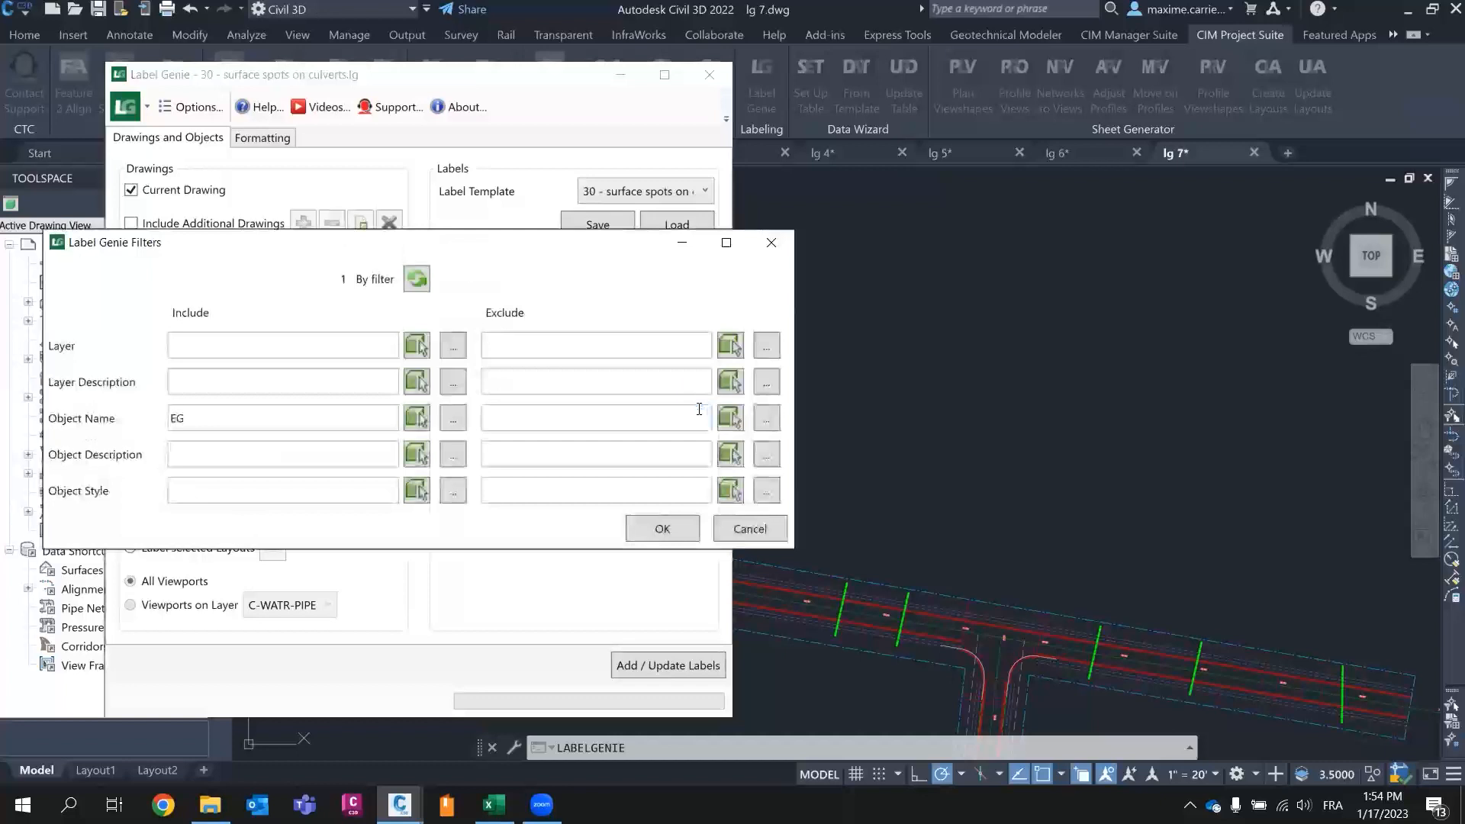
left_click(670, 533)
- Add the surface spot labels to the culvert polyline vertices and close the status report and Label Genie
left_click(656, 664)
left_click(380, 433)
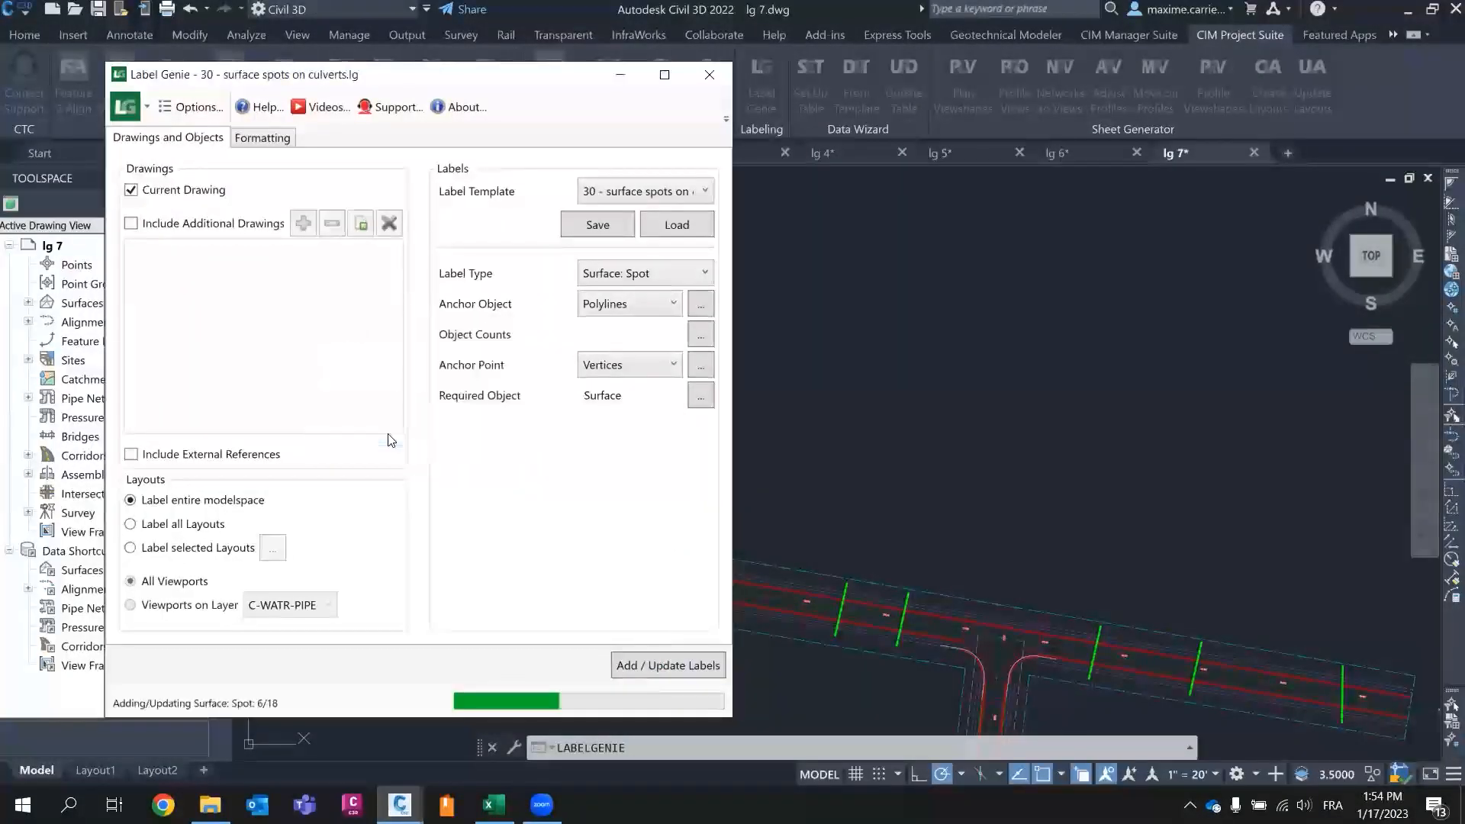
left_click(560, 511)
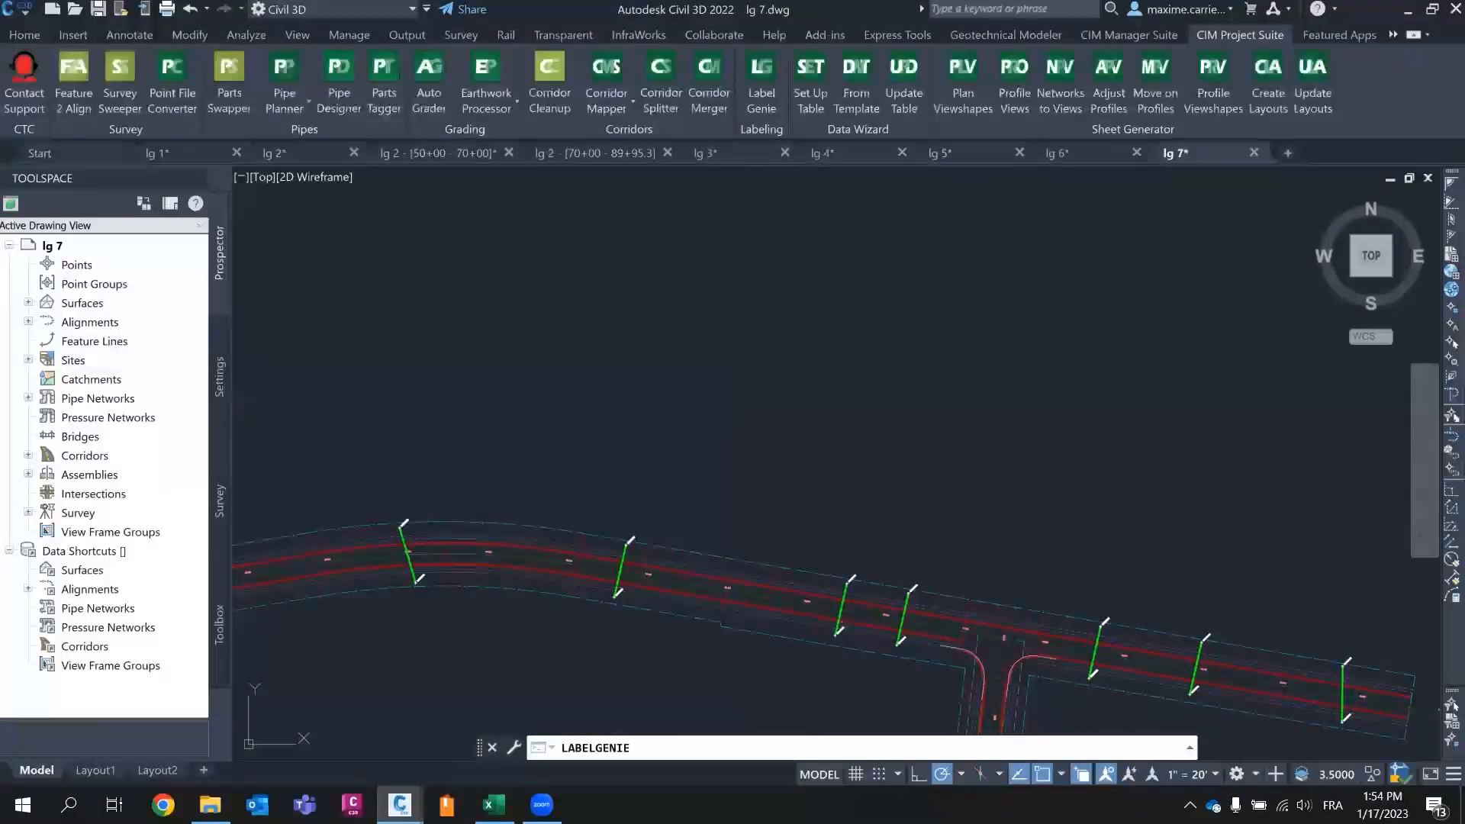
- Inspect the spot elevation labels at both ends of the culverts along Main Street and around the side-road intersection
scroll(869, 618, "up", 5)
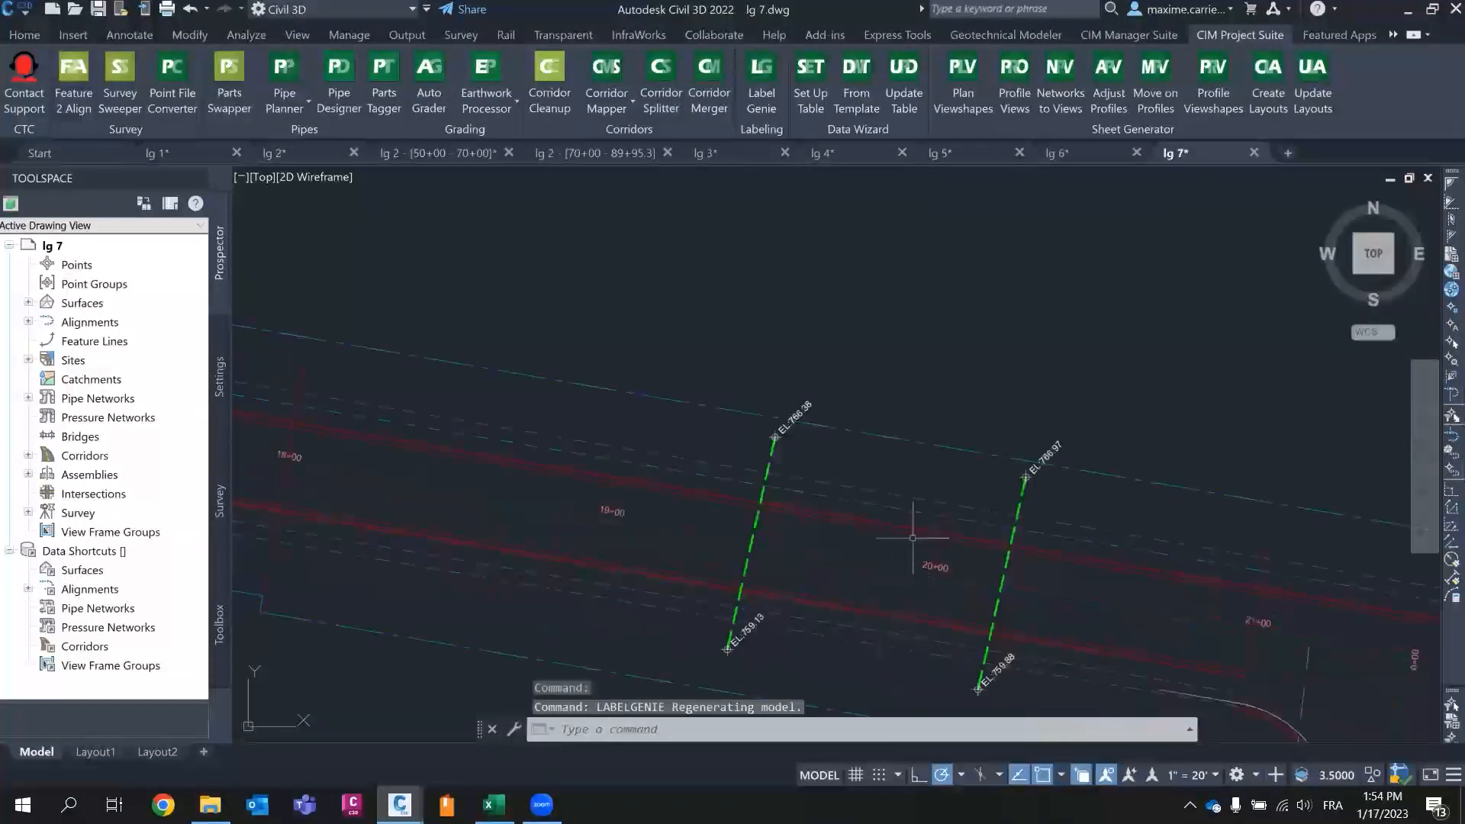
middle_click_drag(931, 455, 936, 374)
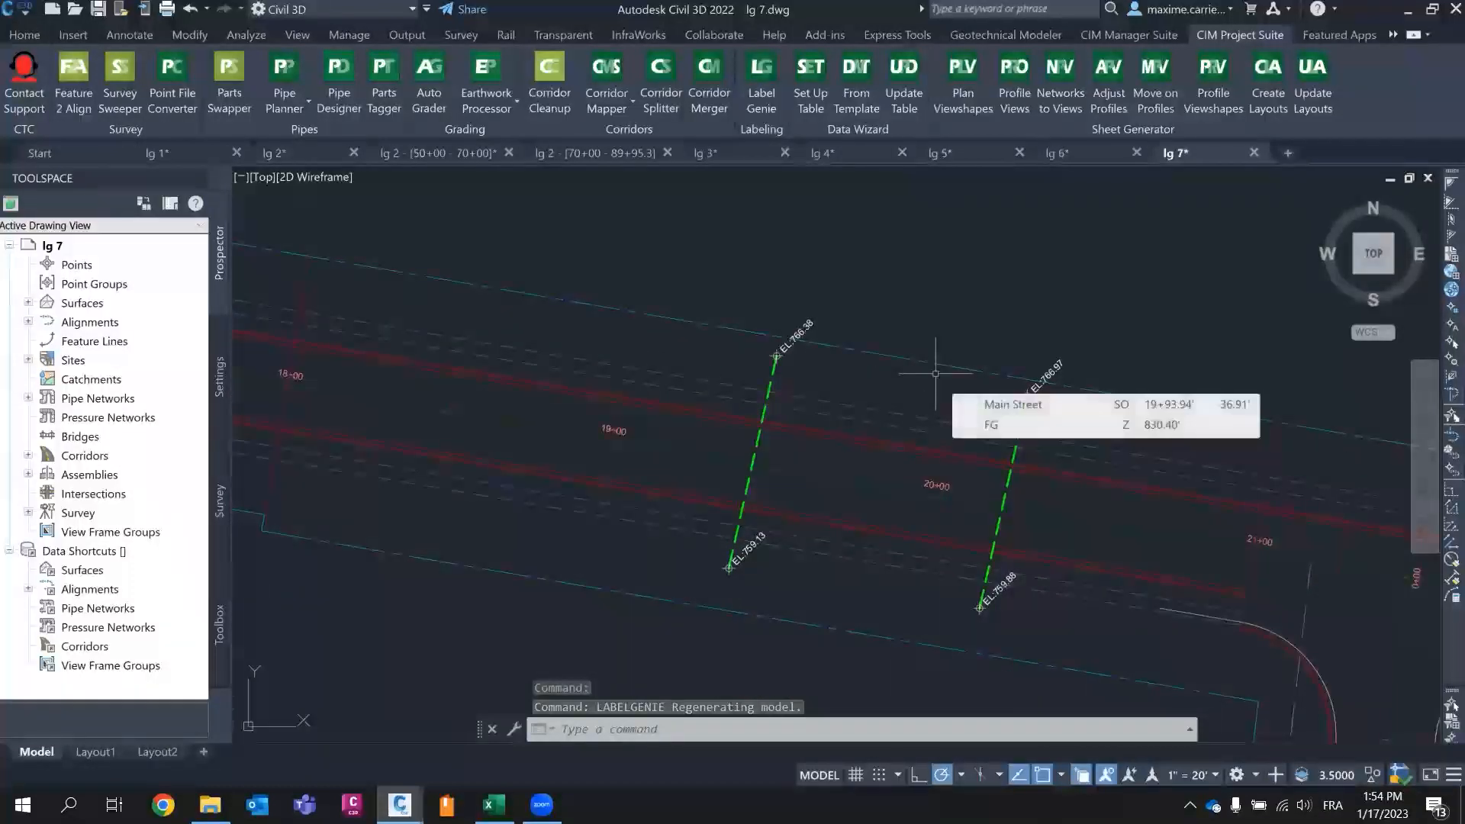
scroll(983, 629, "down", 2)
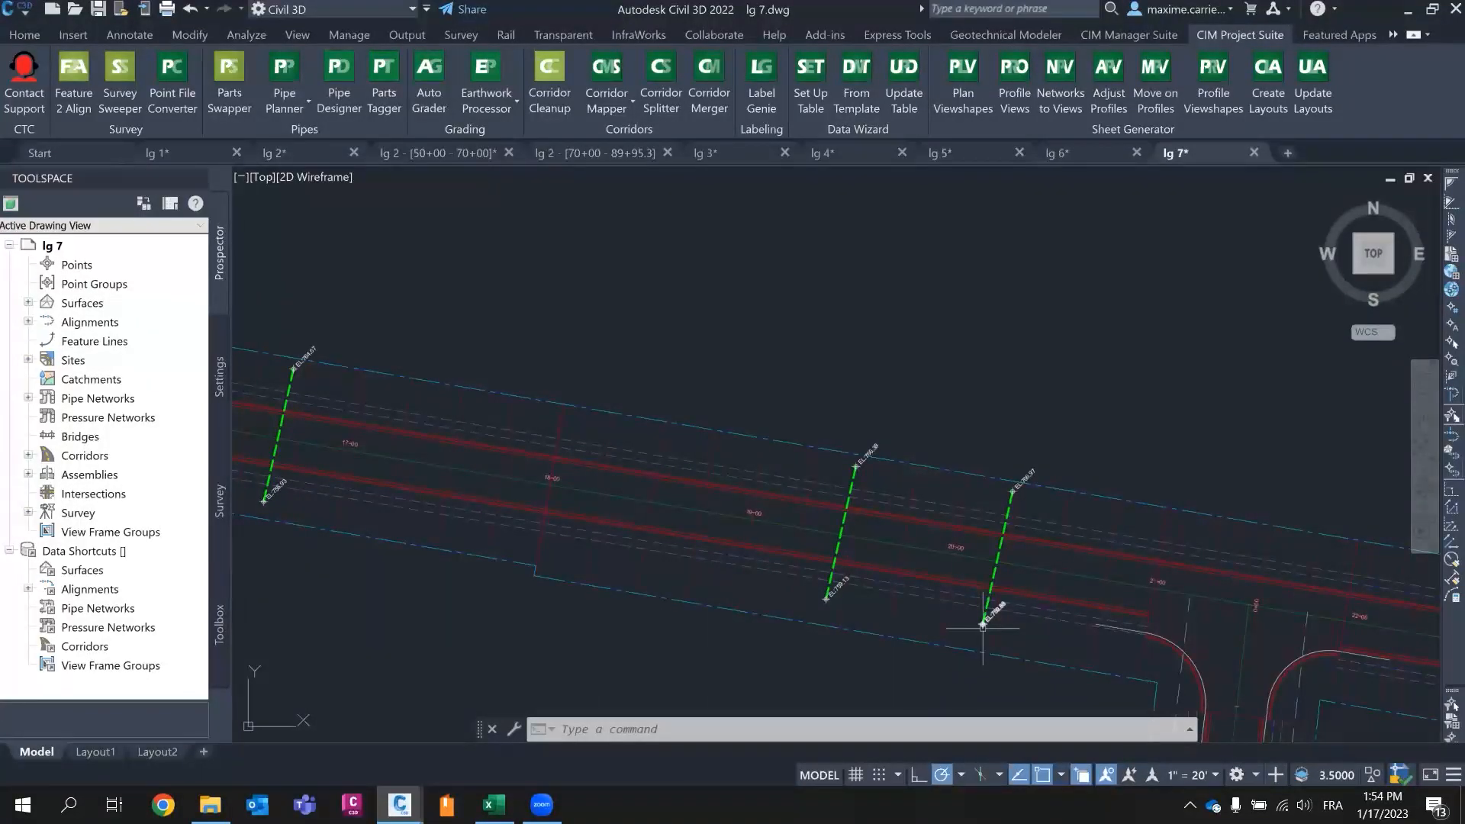
mouse_move(533, 467)
middle_mouse_down()
mouse_move(768, 471)
mouse_move(990, 504)
middle_mouse_up()
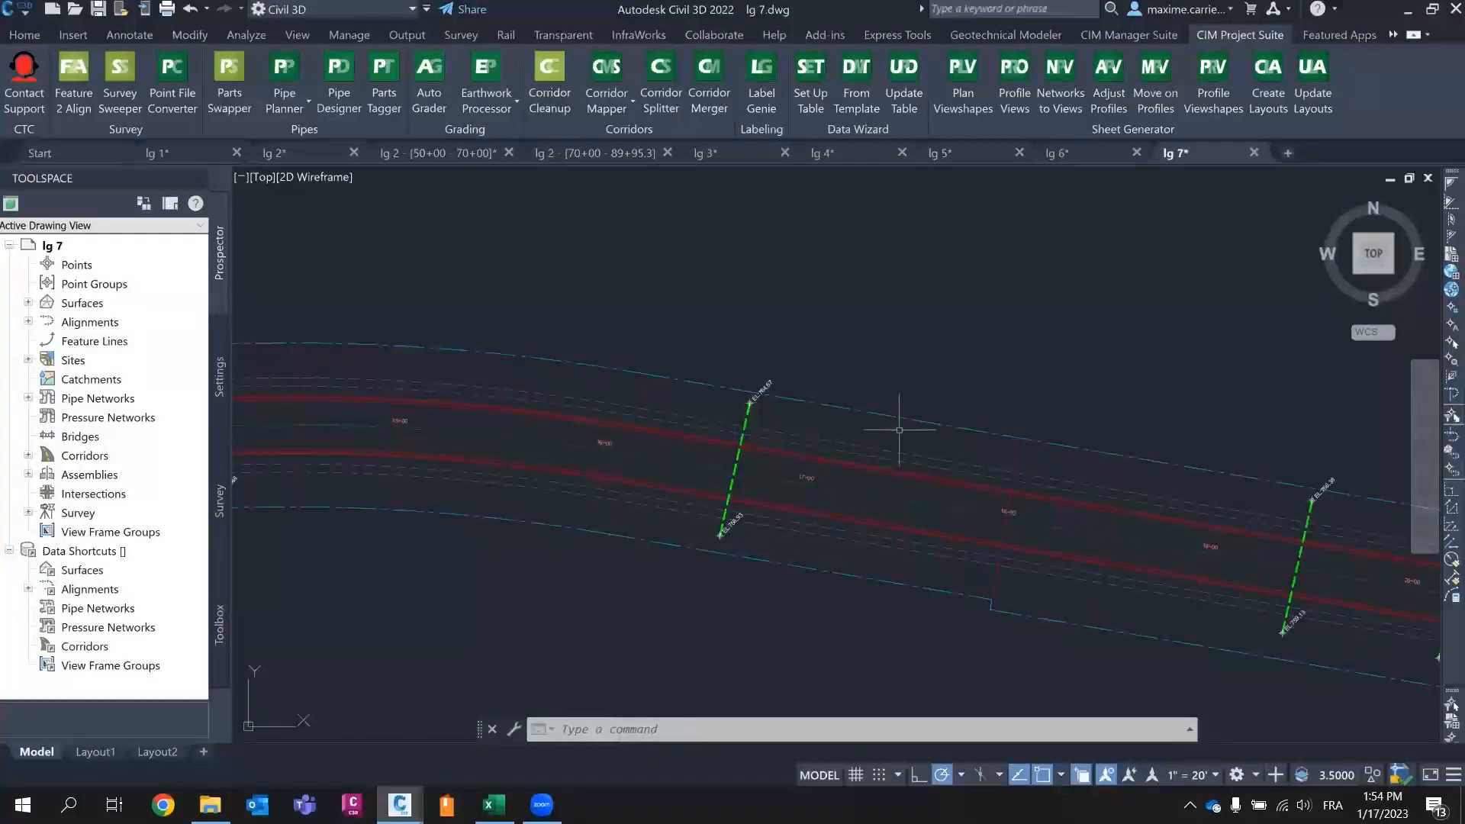
mouse_move(896, 429)
scroll(1047, 507, "down", 2)
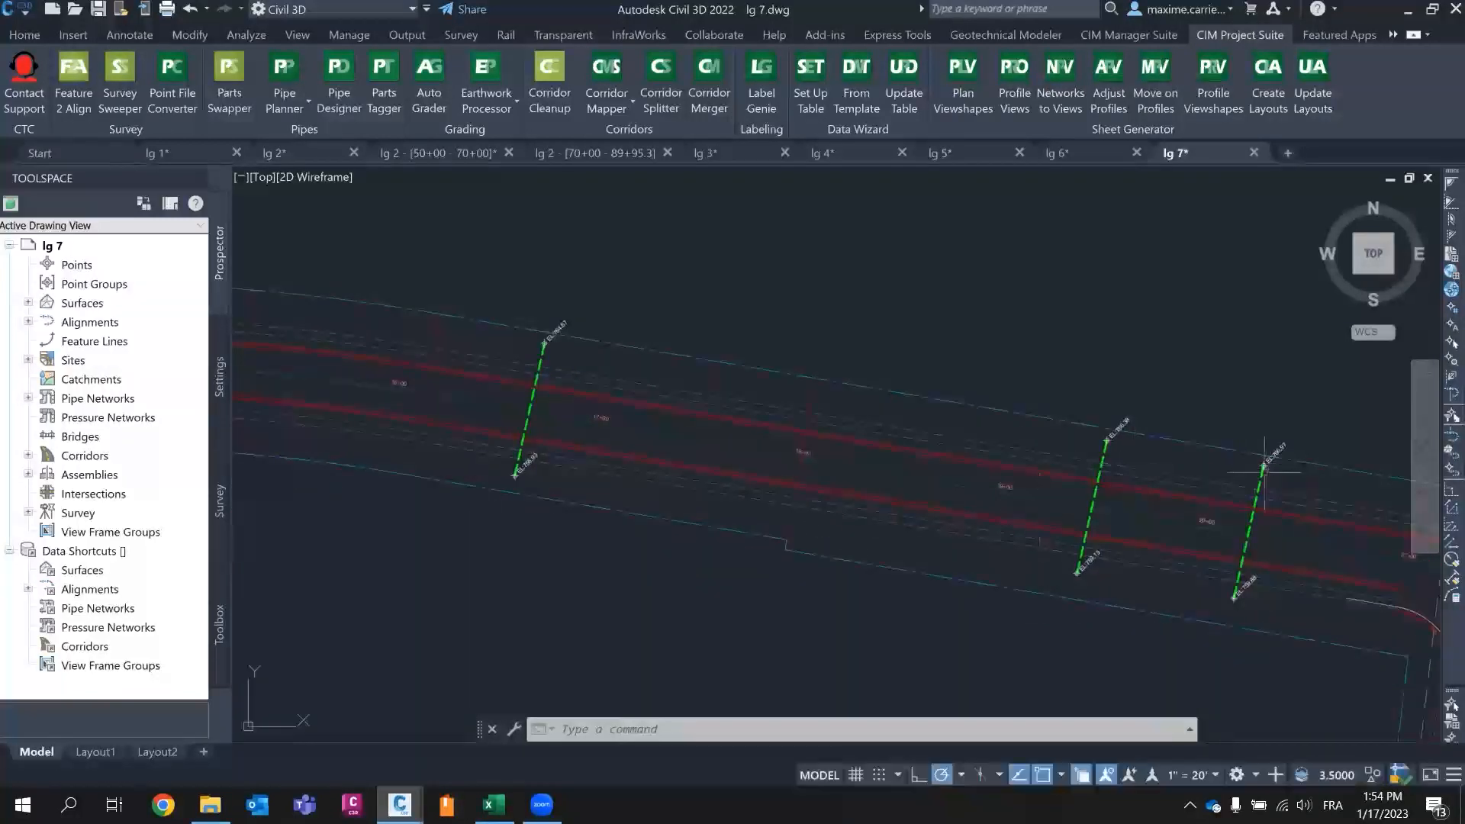
scroll(1168, 549, "up", 3)
scroll(1003, 387, "down", 4)
scroll(748, 457, "down", 5)
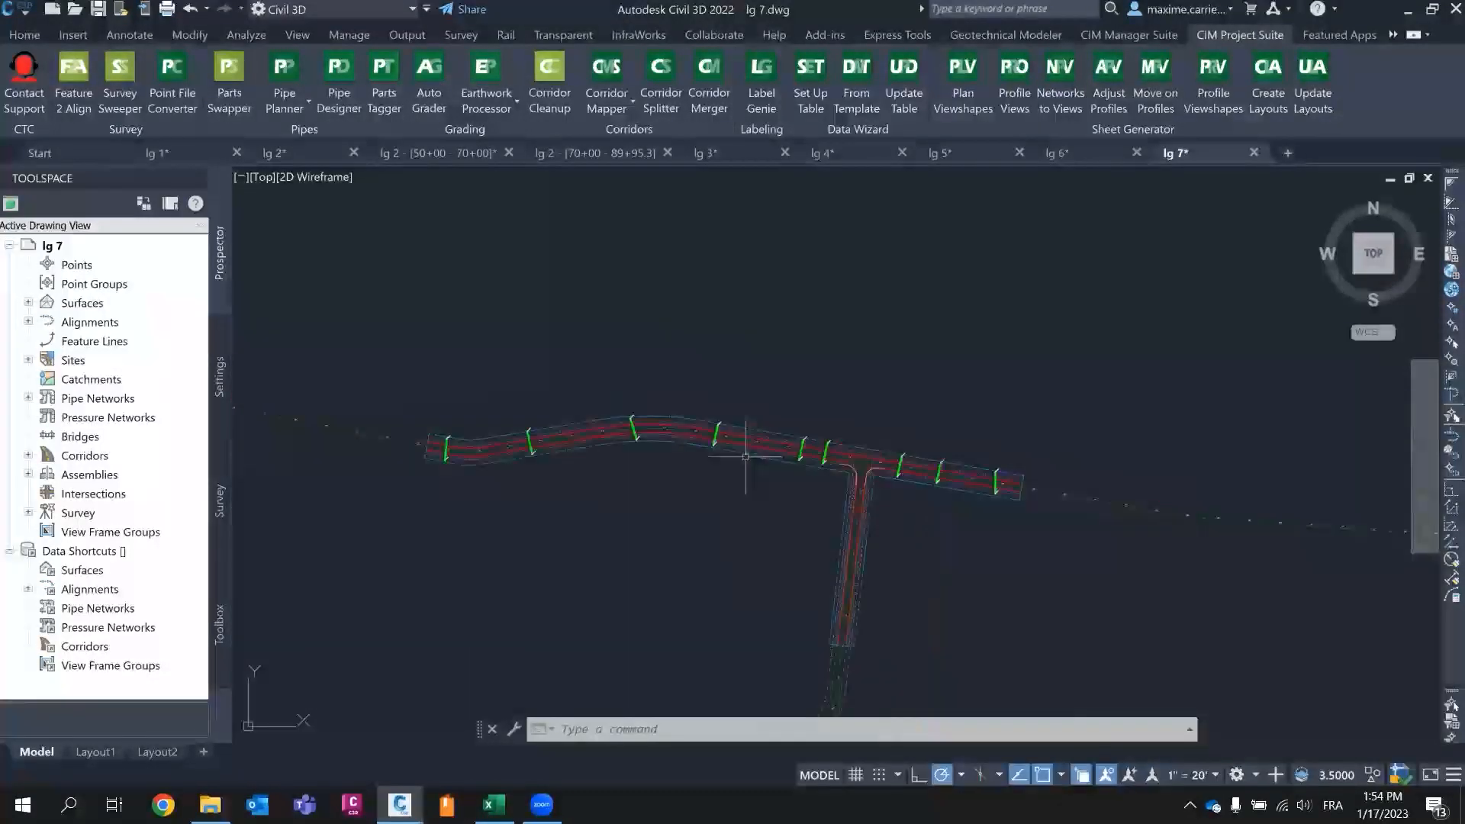
scroll(1007, 462, "up", 4)
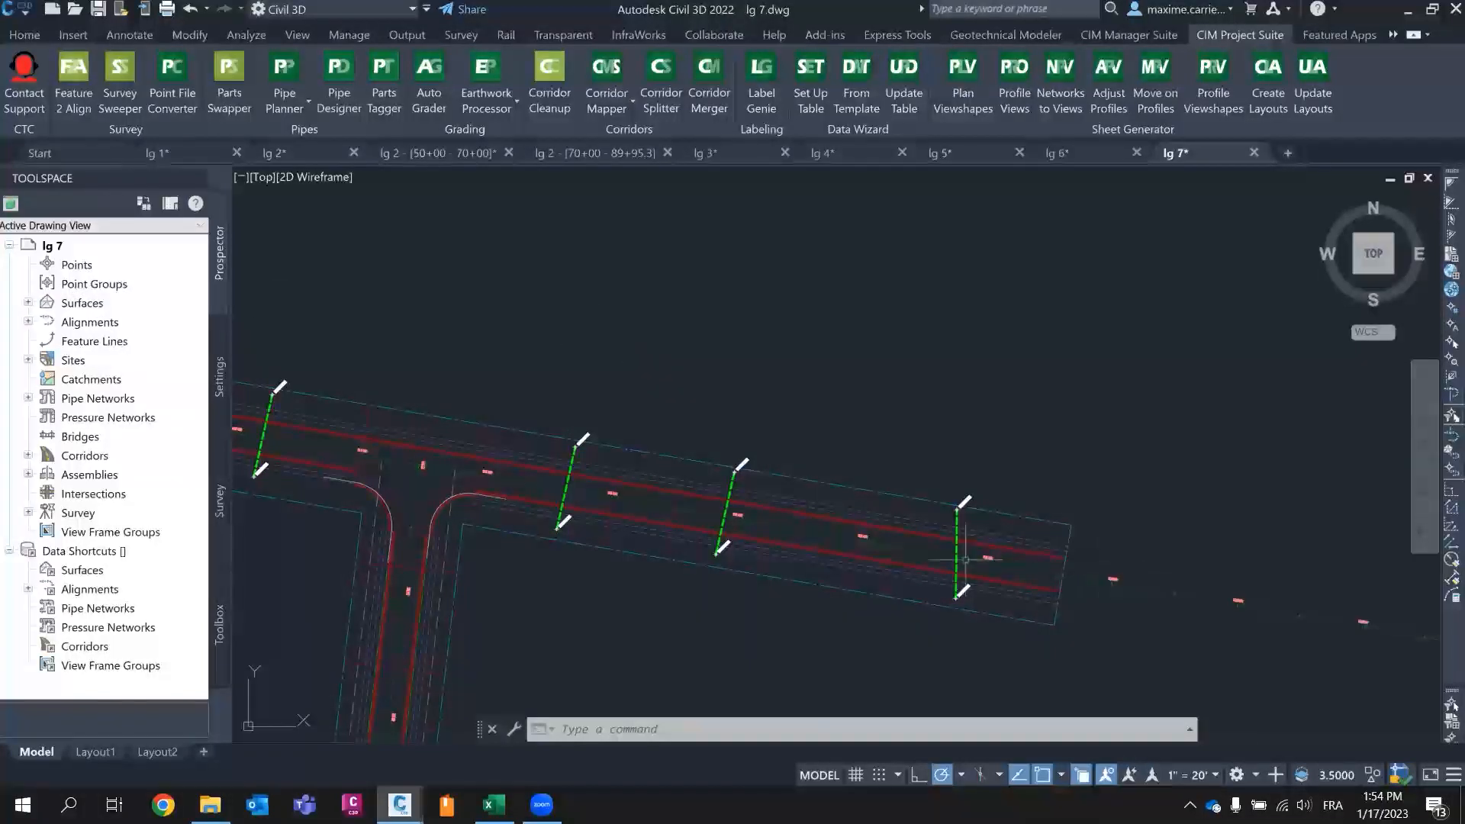
middle_click_drag(655, 435, 970, 485)
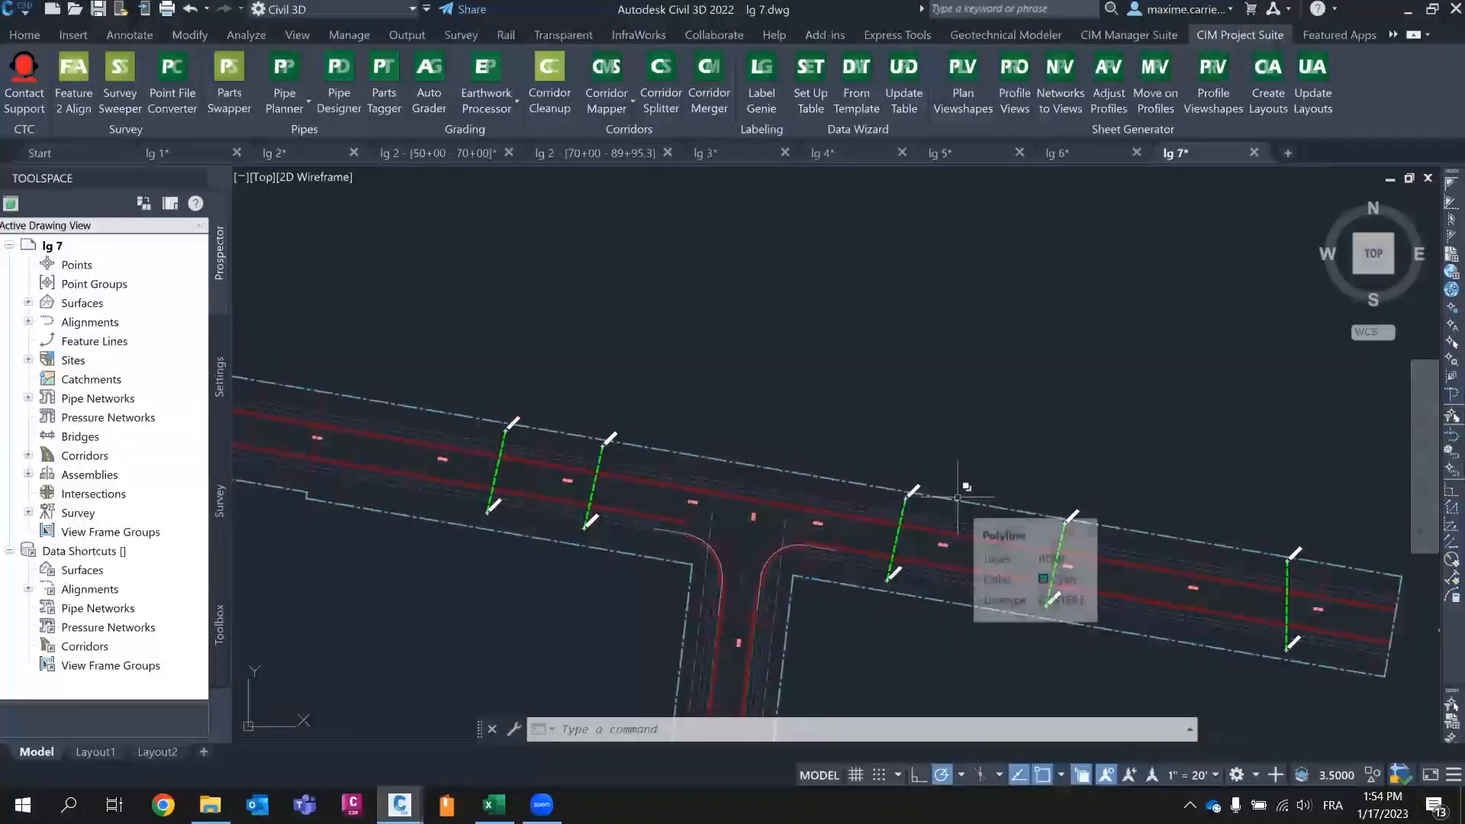